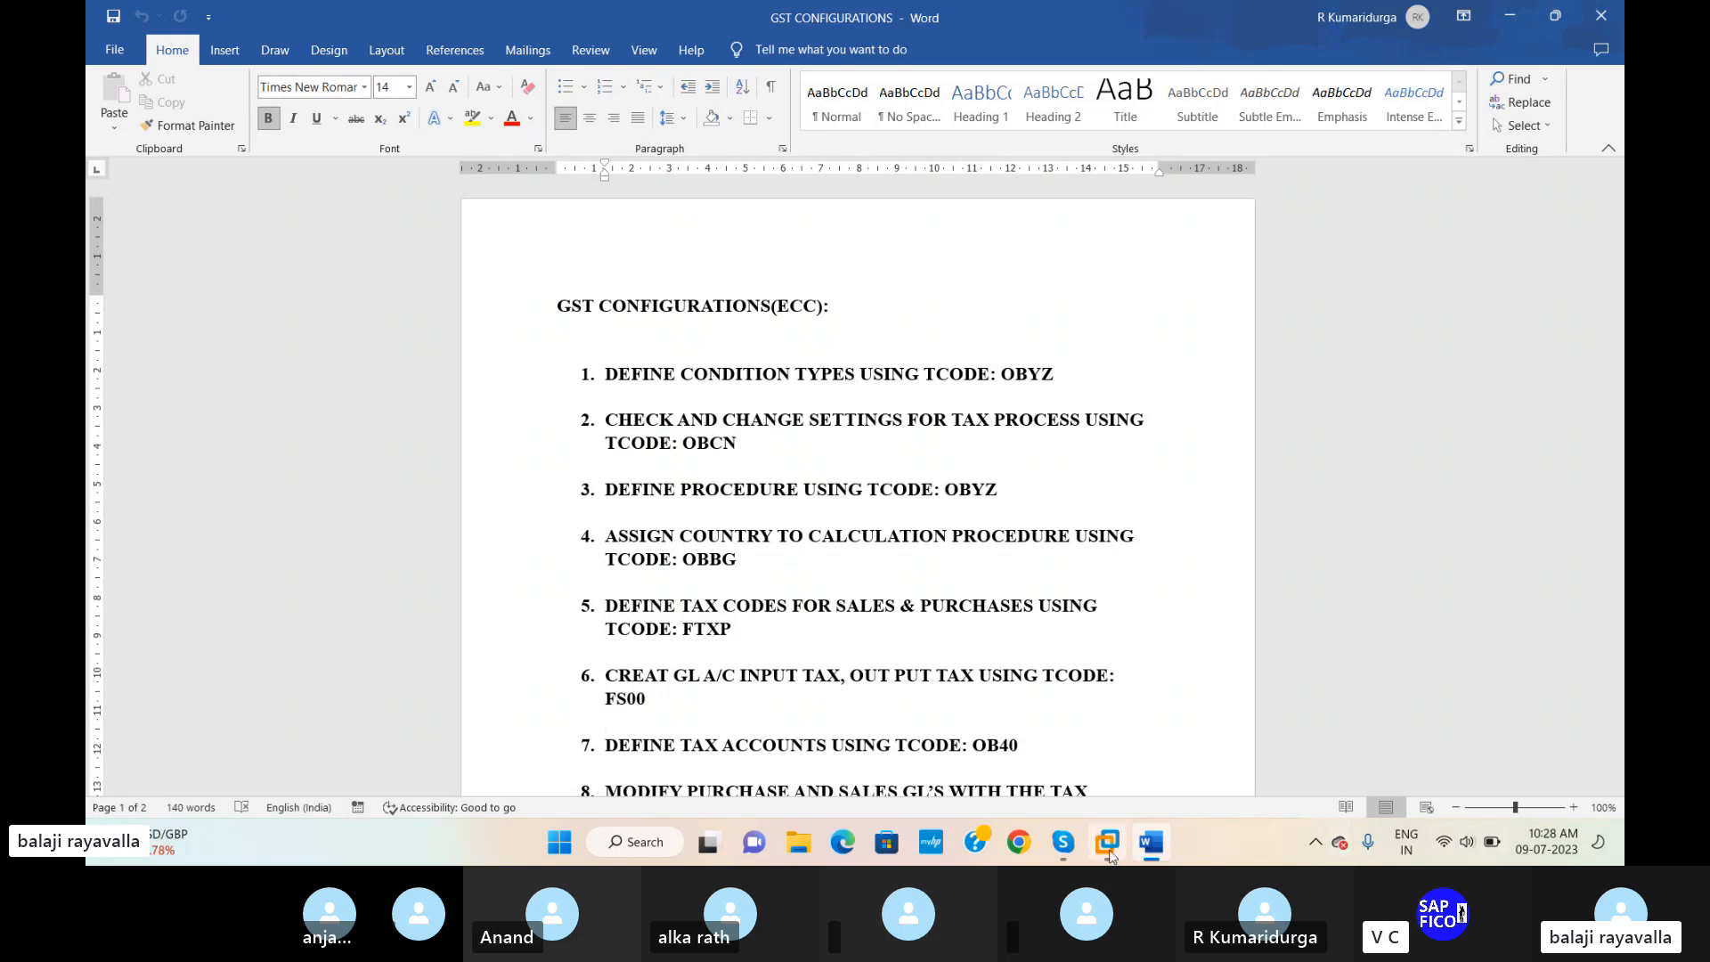
mouse_move(1110, 855)
mouse_move(1167, 750)
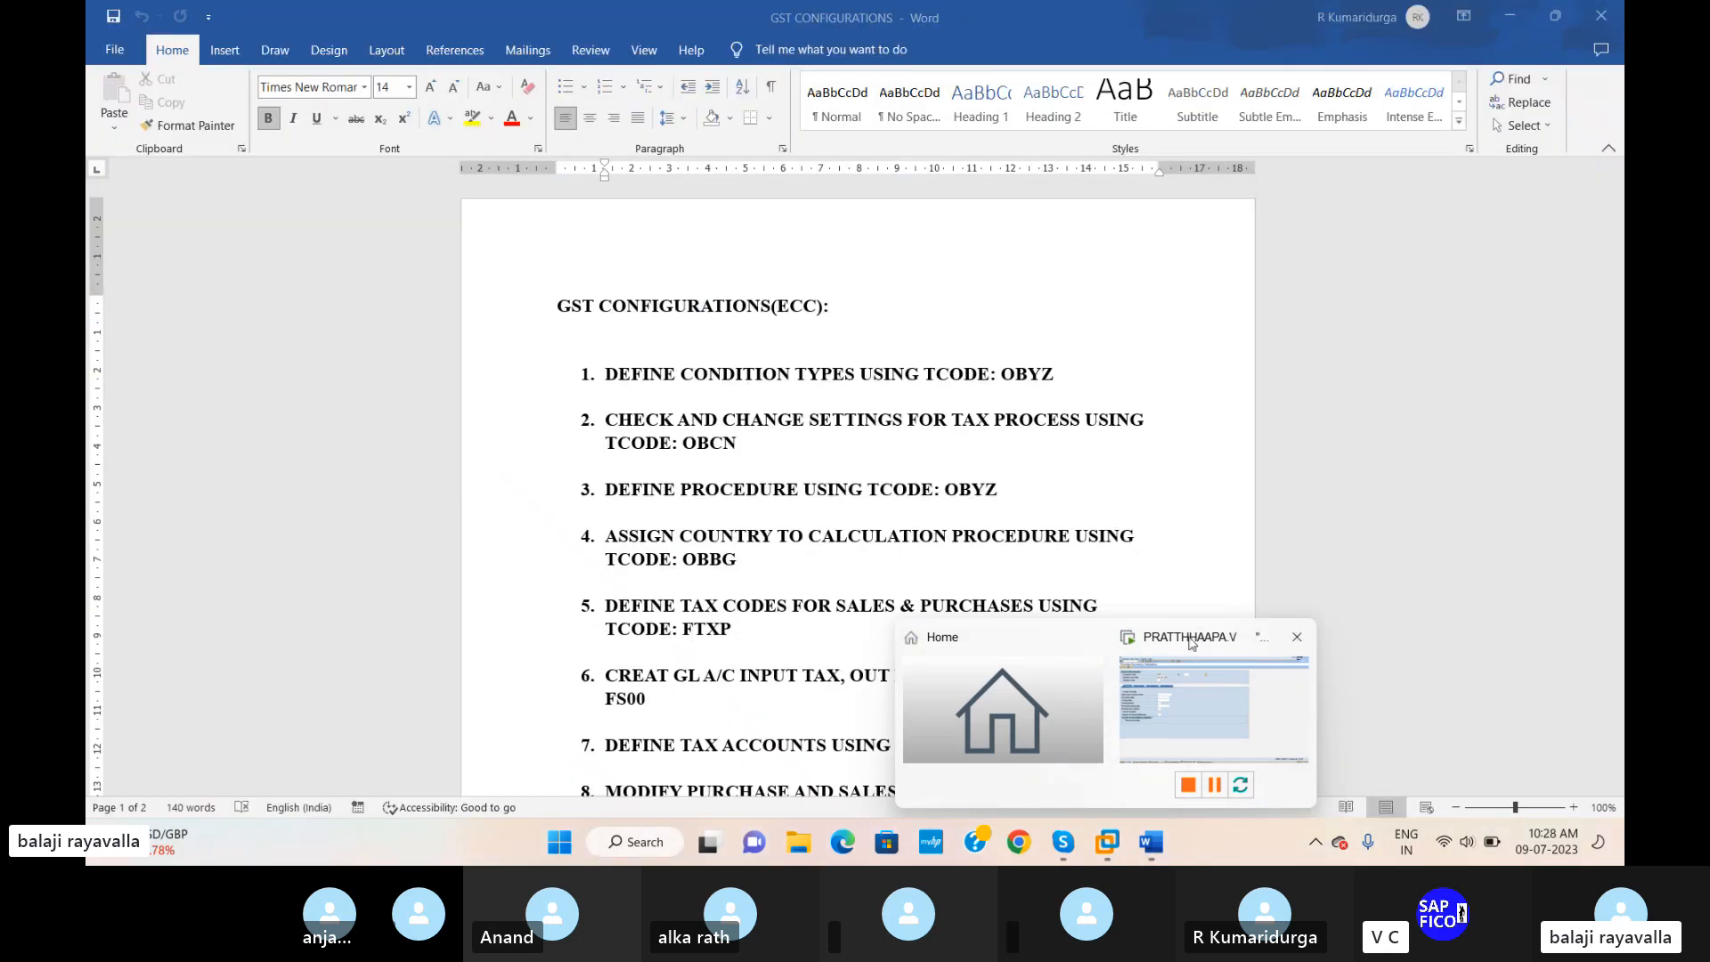
click(1190, 691)
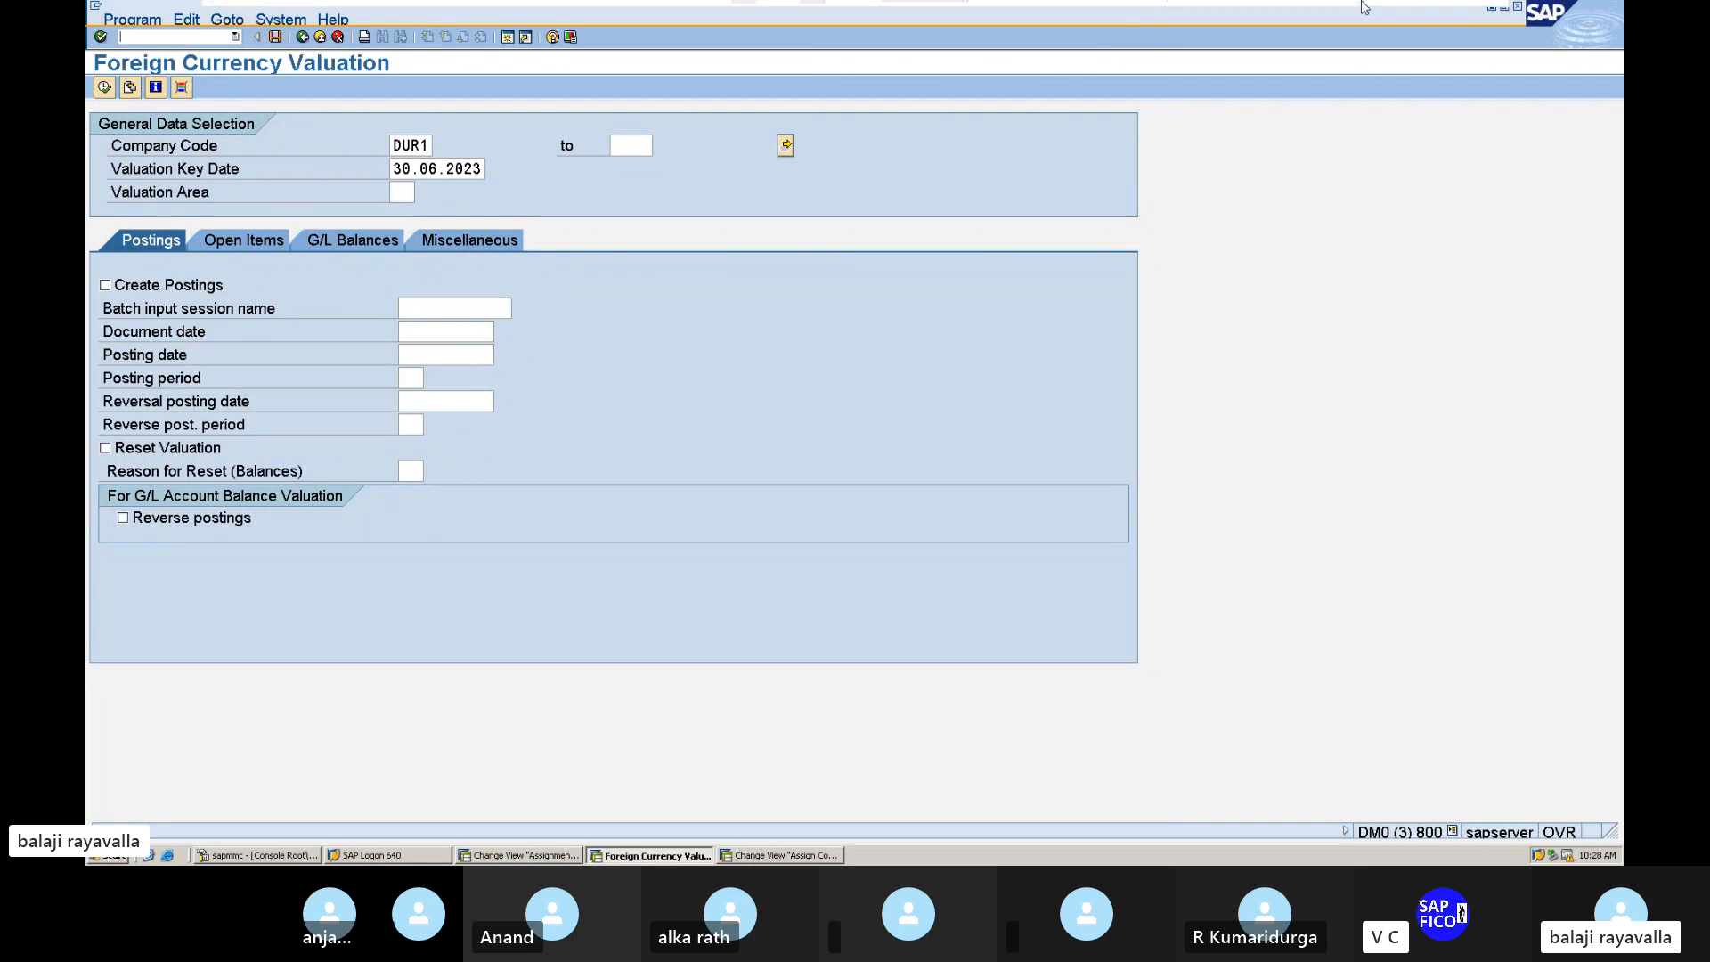
click(1433, 19)
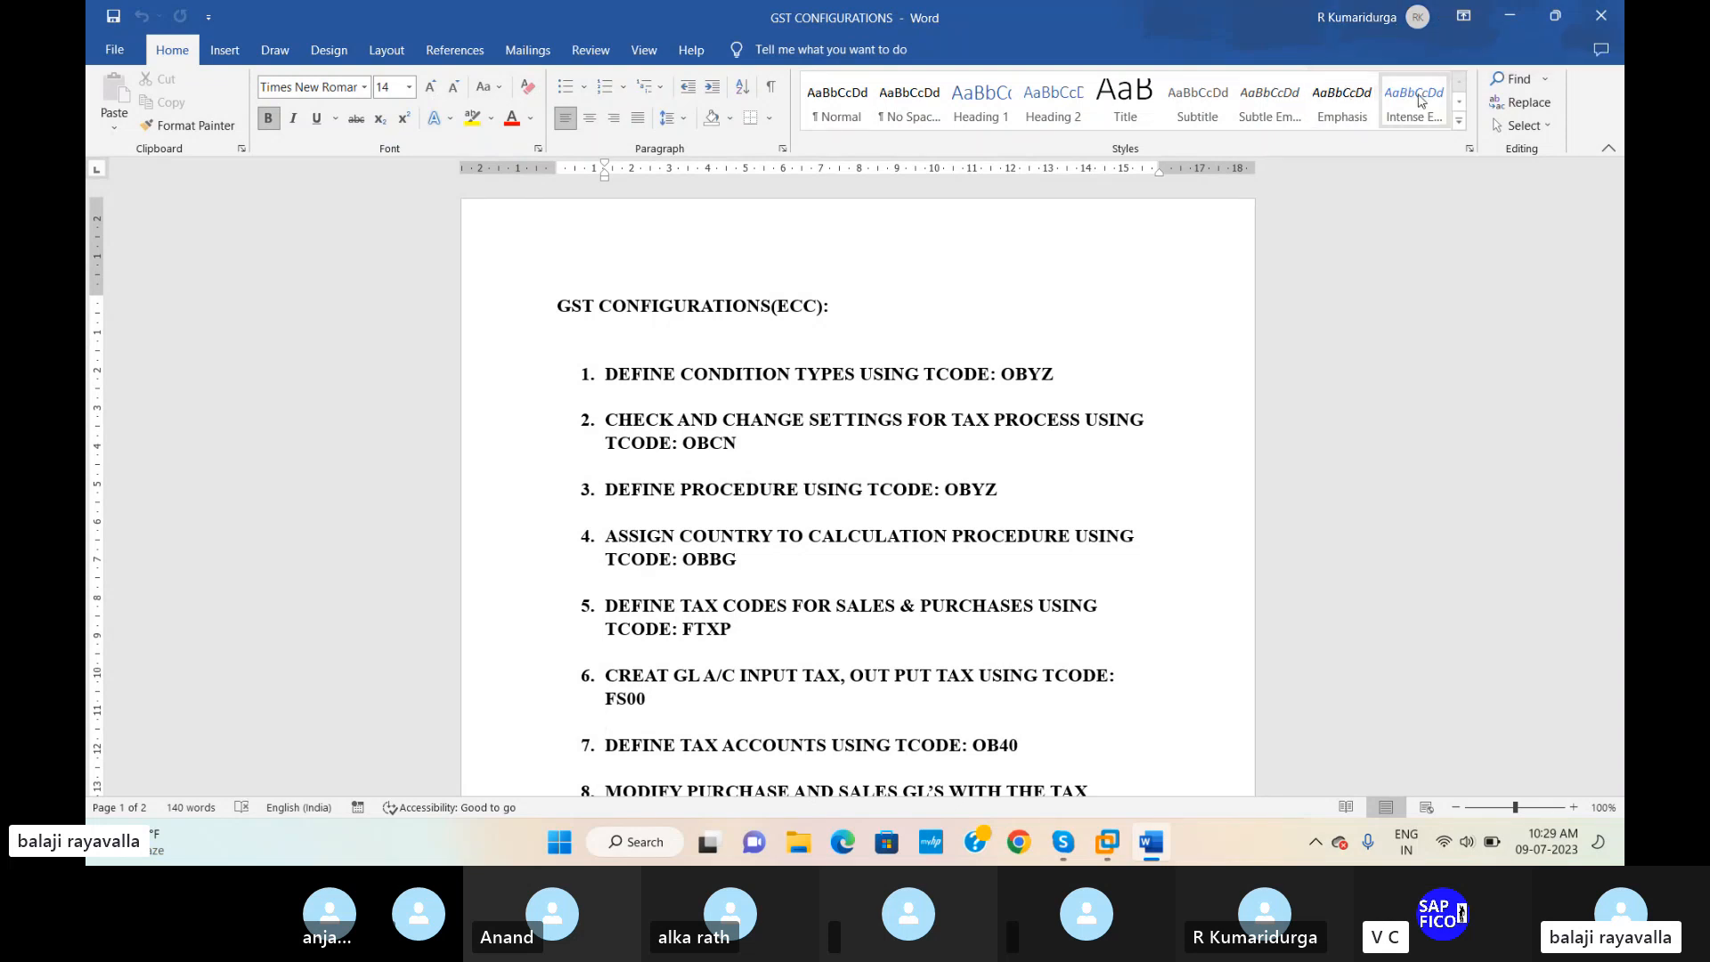
key(BackSpace)
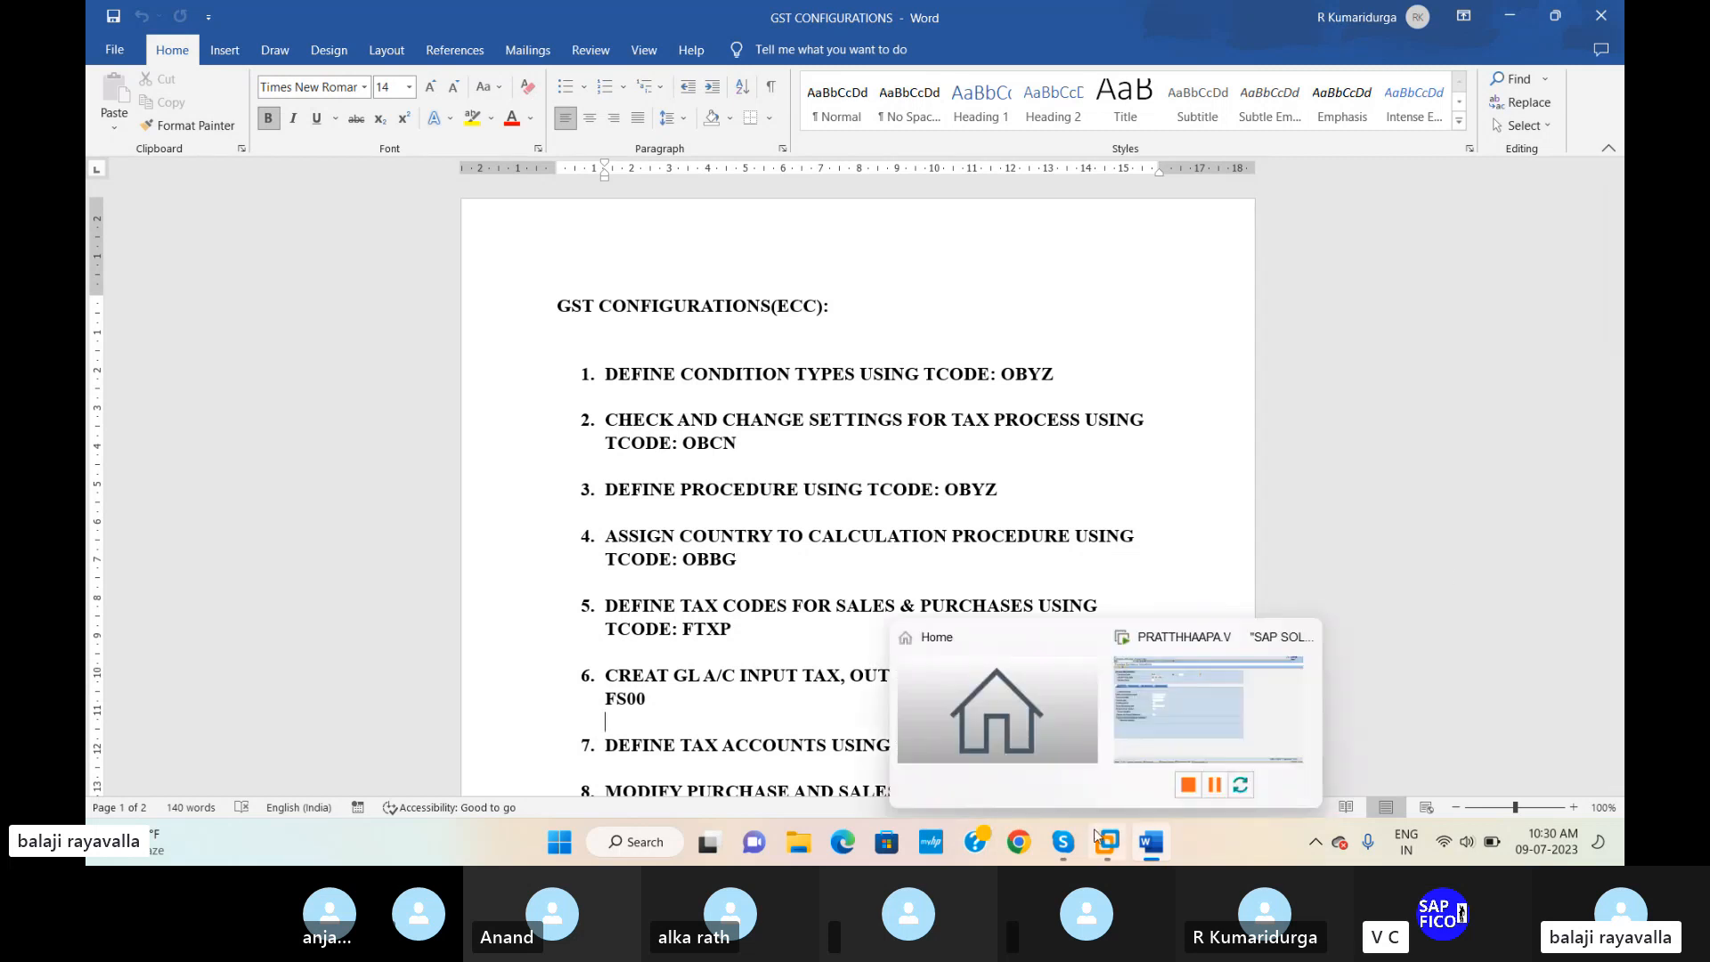
Step: Switch to the SAP session, leave the Foreign Currency Valuation screen and open the central G/L account transaction FS00
mouse_move(1107, 841)
mouse_move(1087, 662)
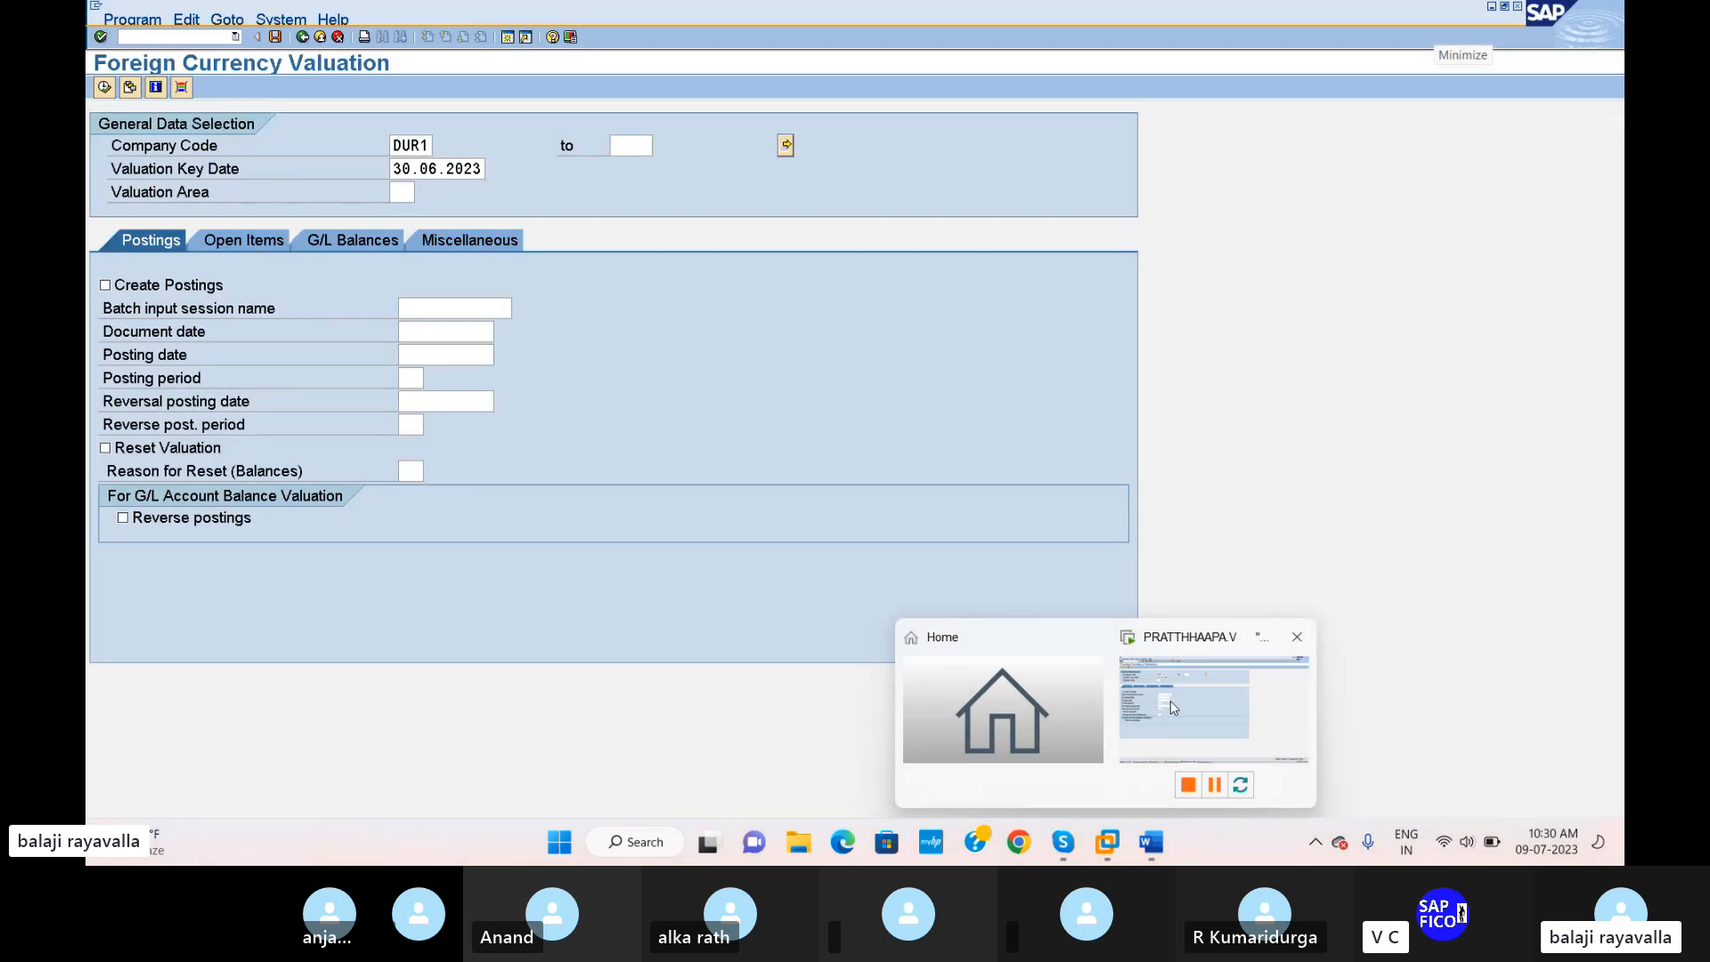
click(1158, 699)
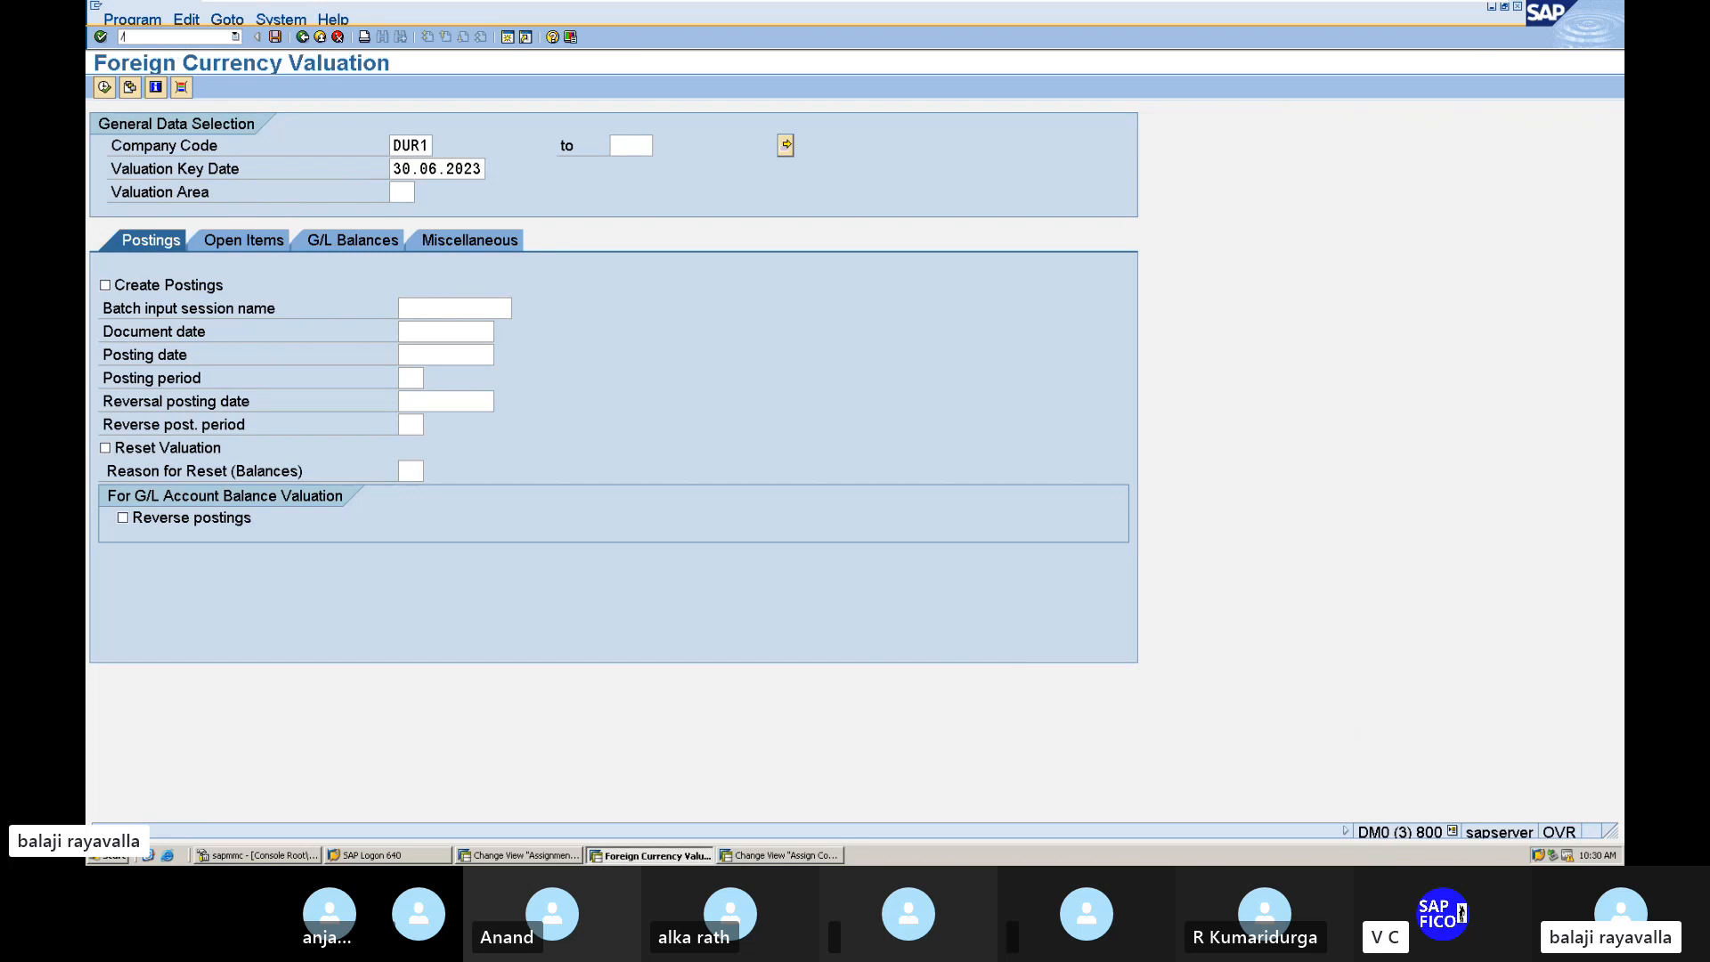
click(143, 36)
text(/N)
key(Return)
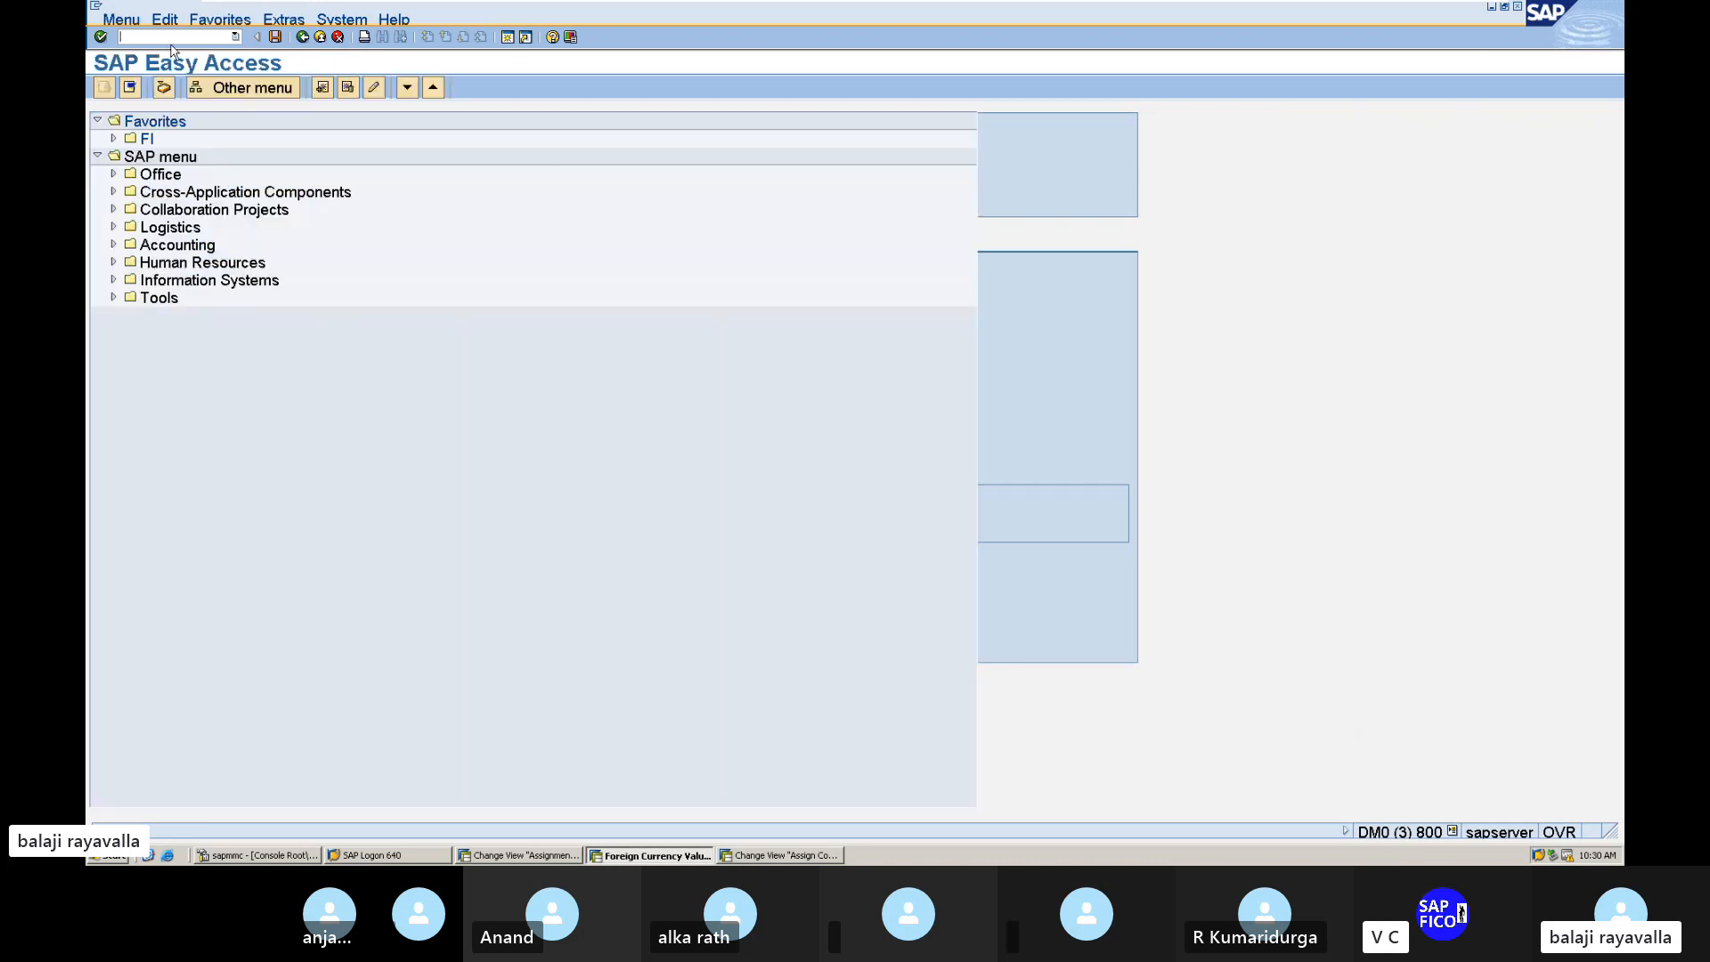
text(FS00)
key(Return)
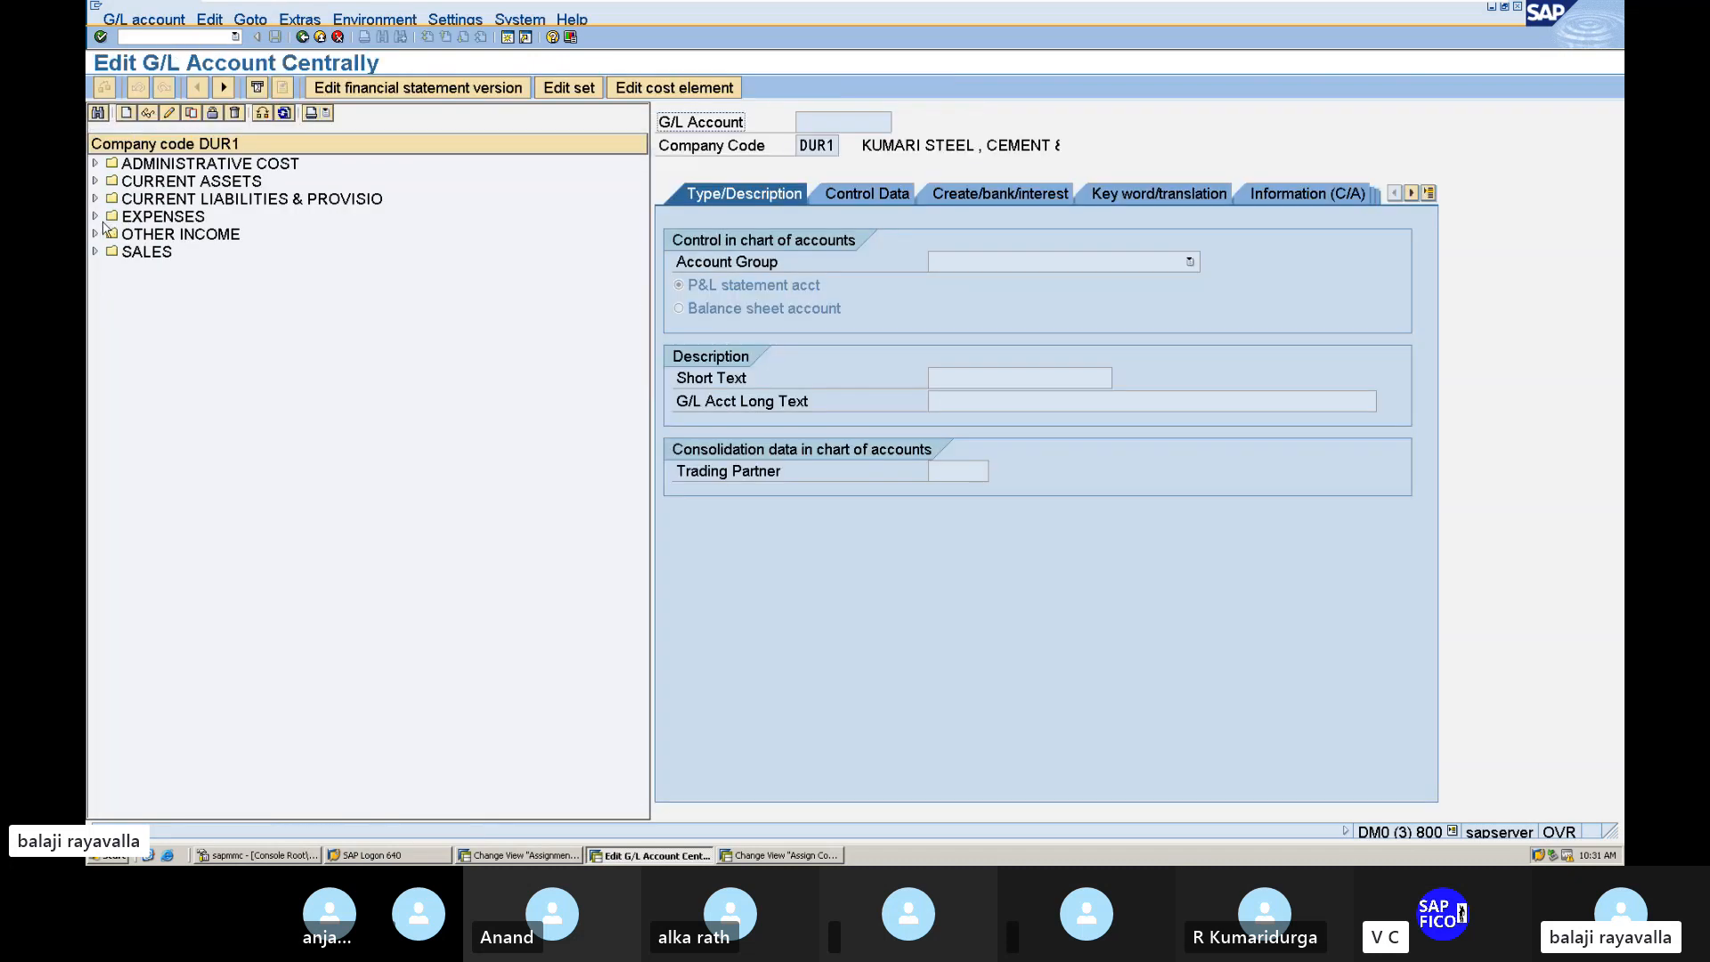
Step: Change the company code of the G/L account list to BALA
click(262, 114)
text(BUR1)
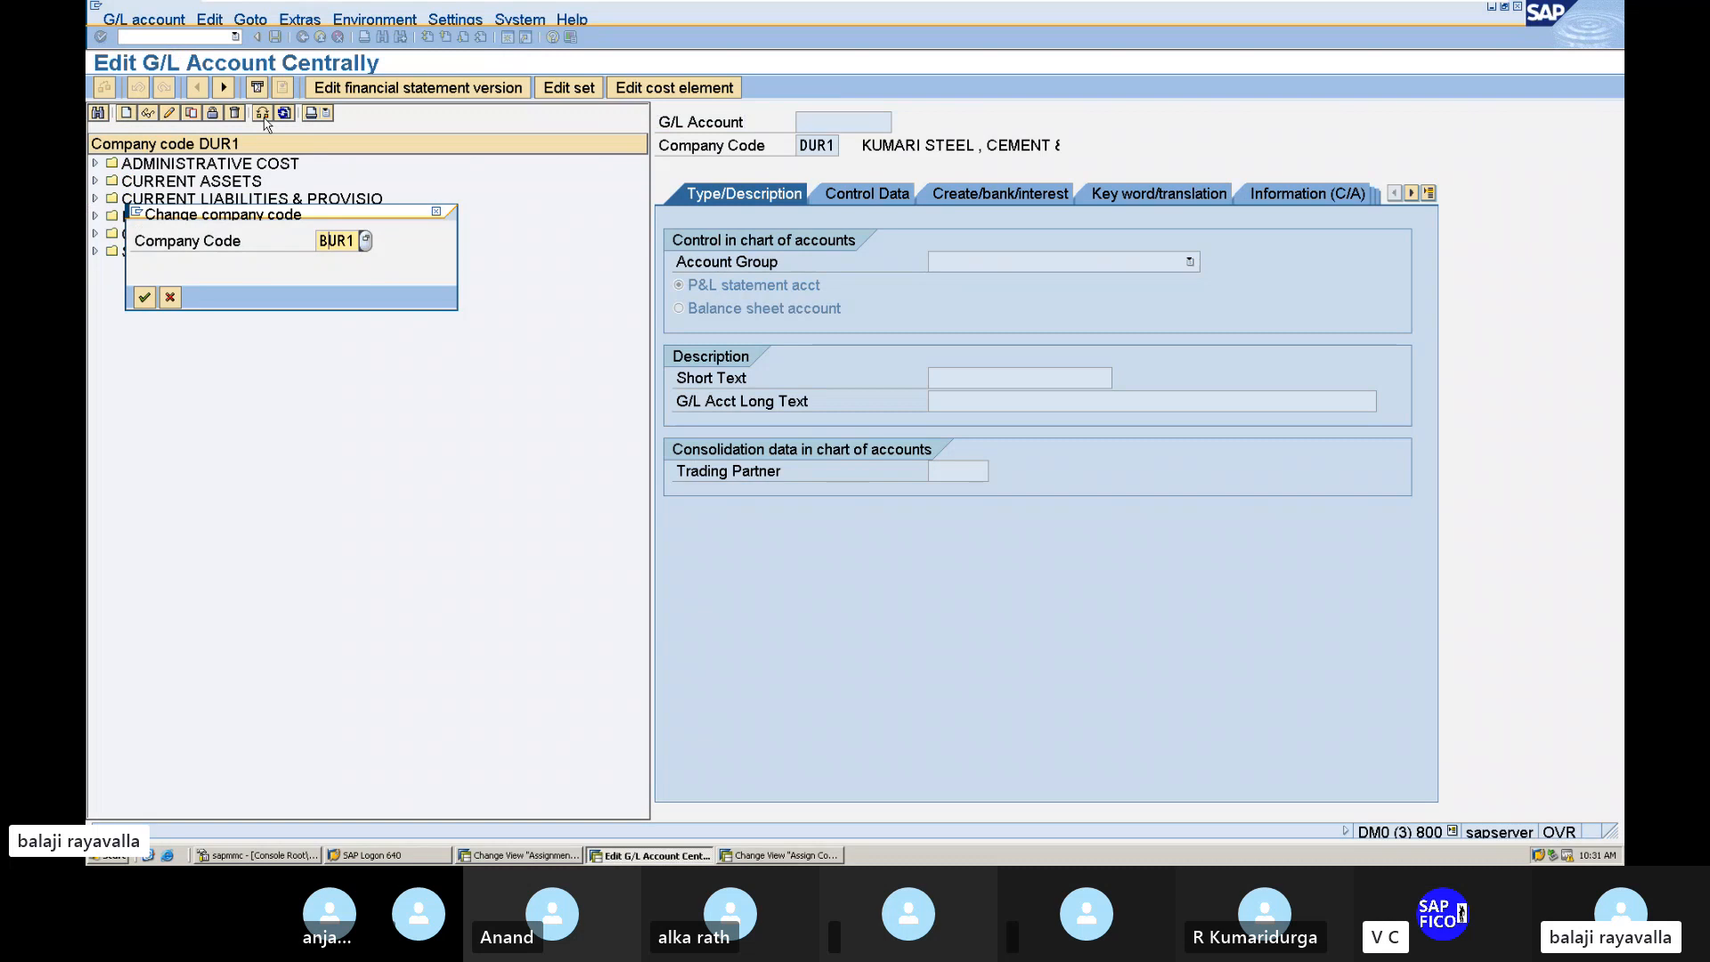
key(Delete)
key(Delete)
key(Delete)
text(ALA)
key(Return)
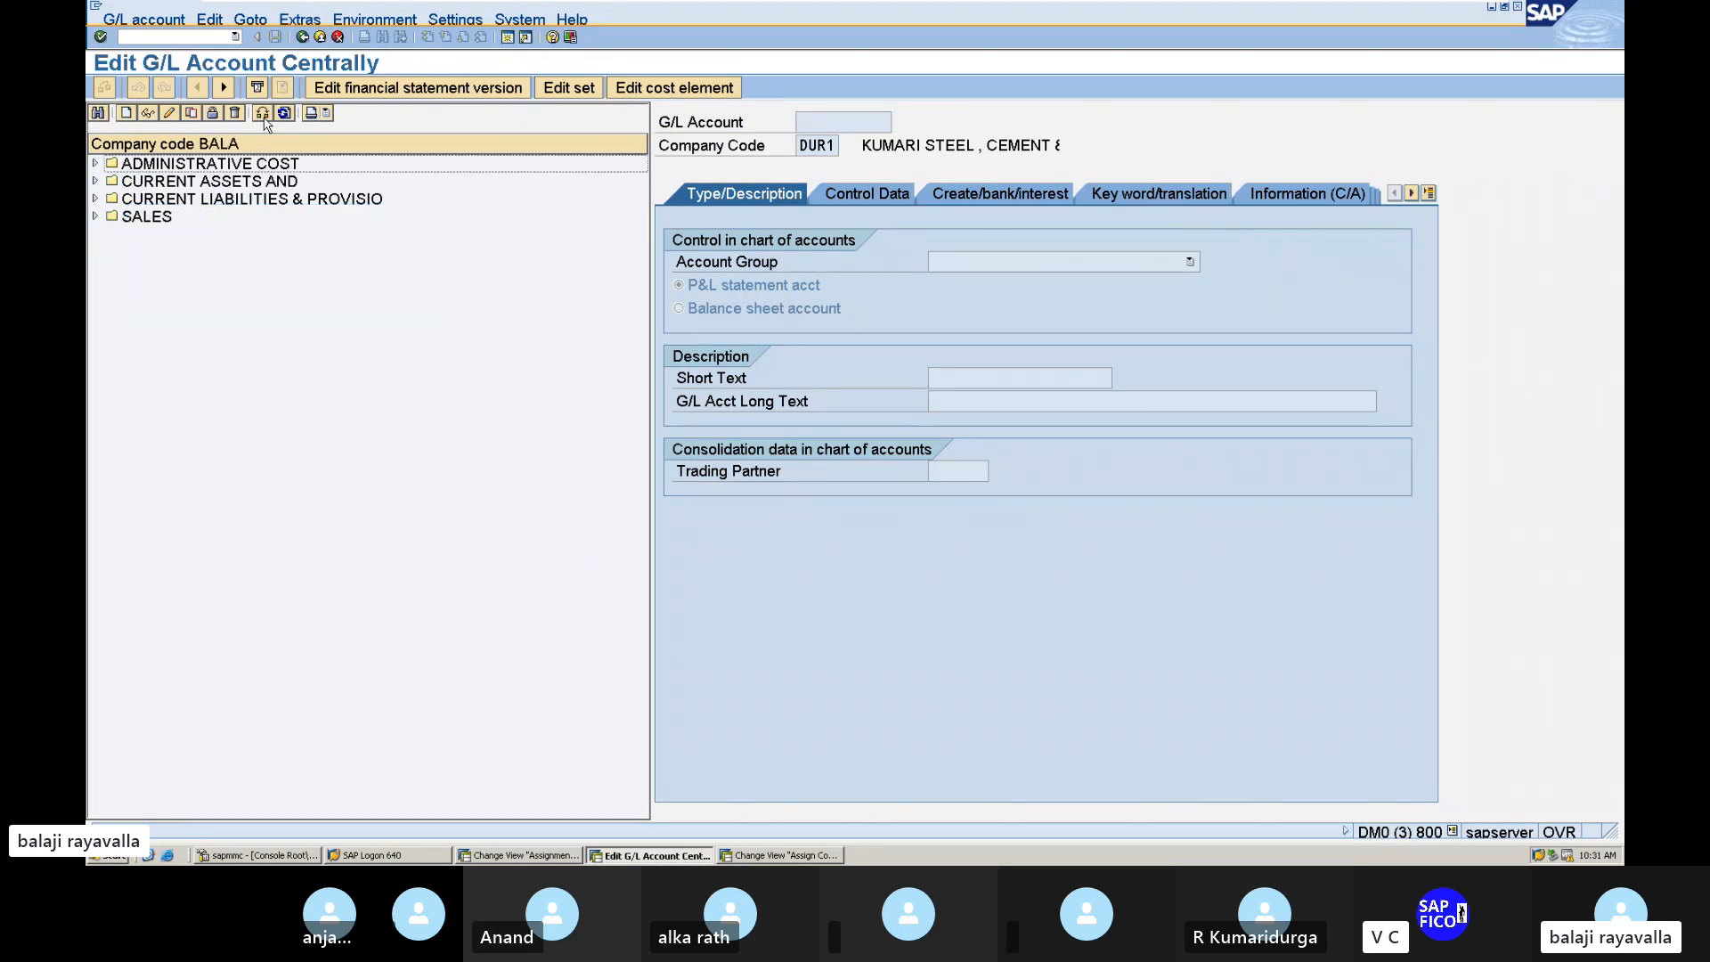
Step: Examine the G/L accounts under the current assets and current liabilities groups, and return to SAP Easy Access
click(96, 181)
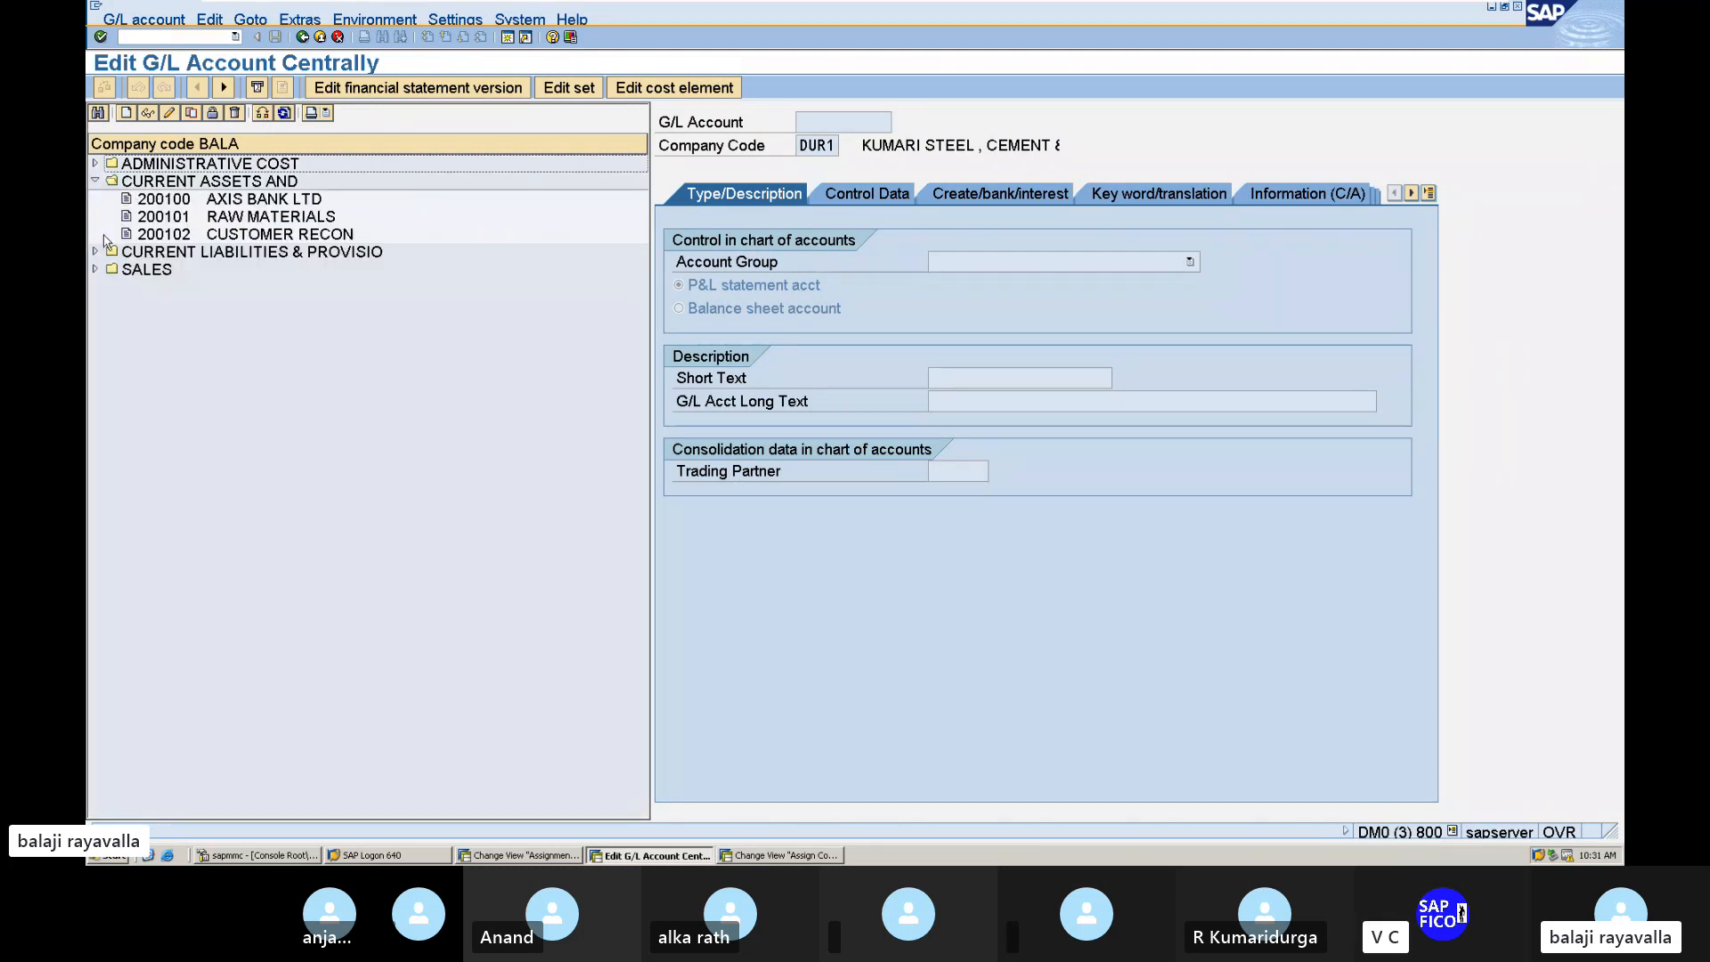
click(96, 253)
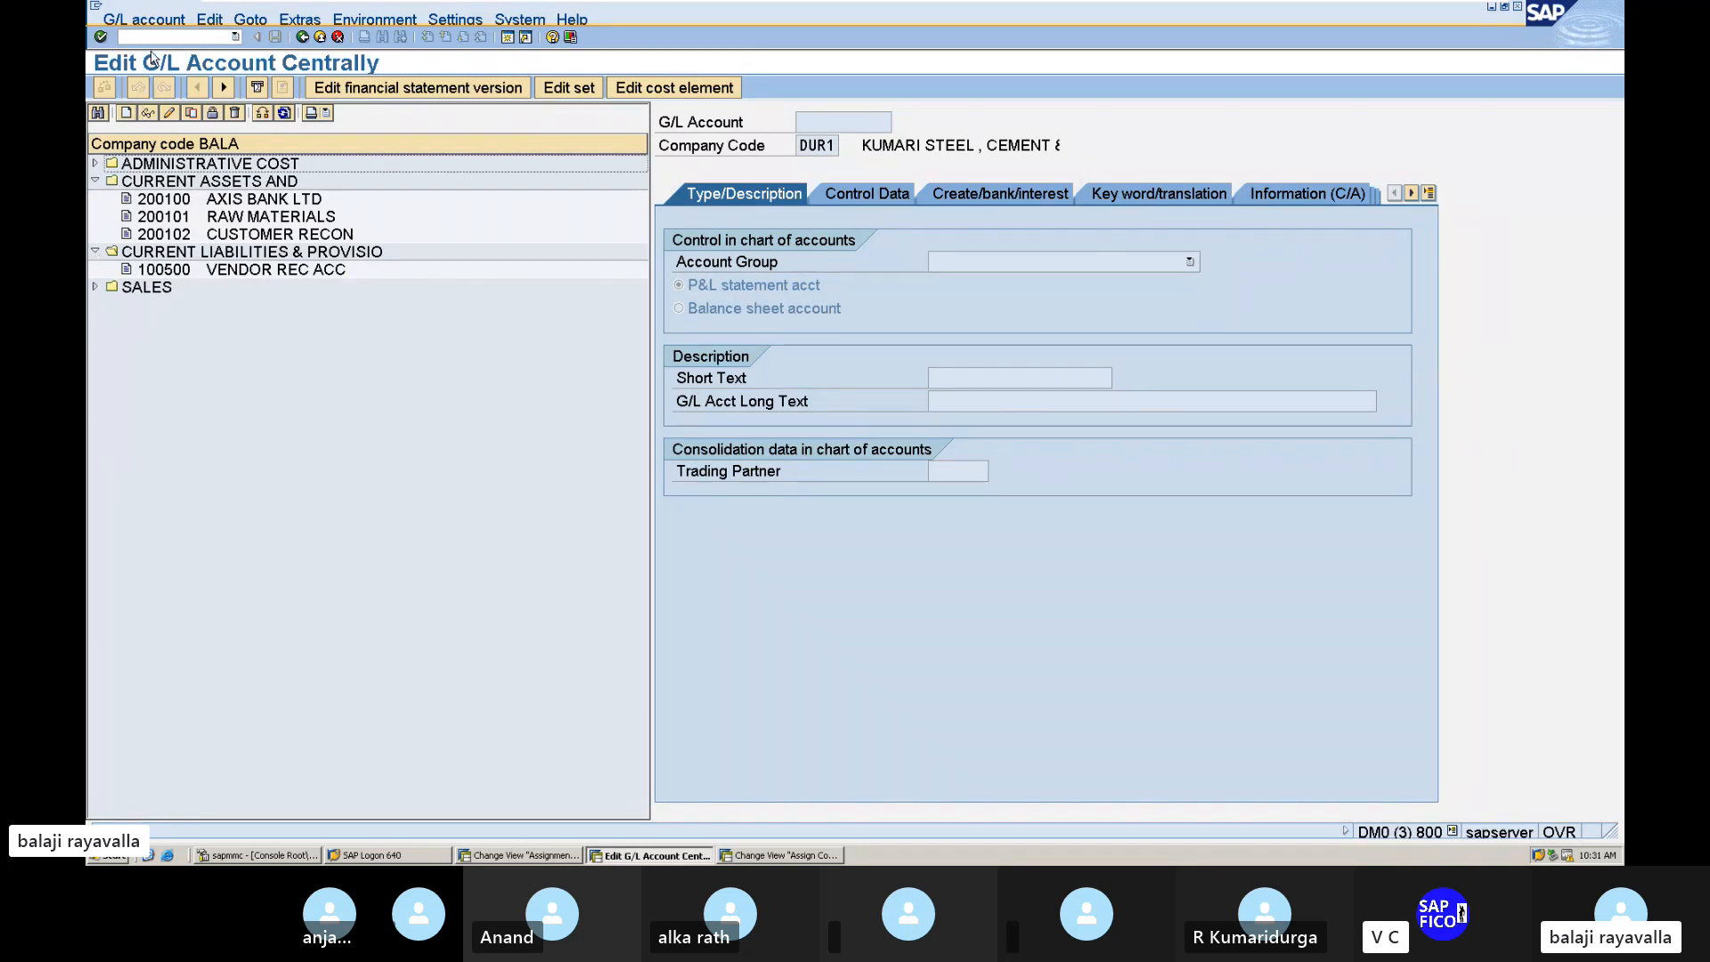
click(303, 37)
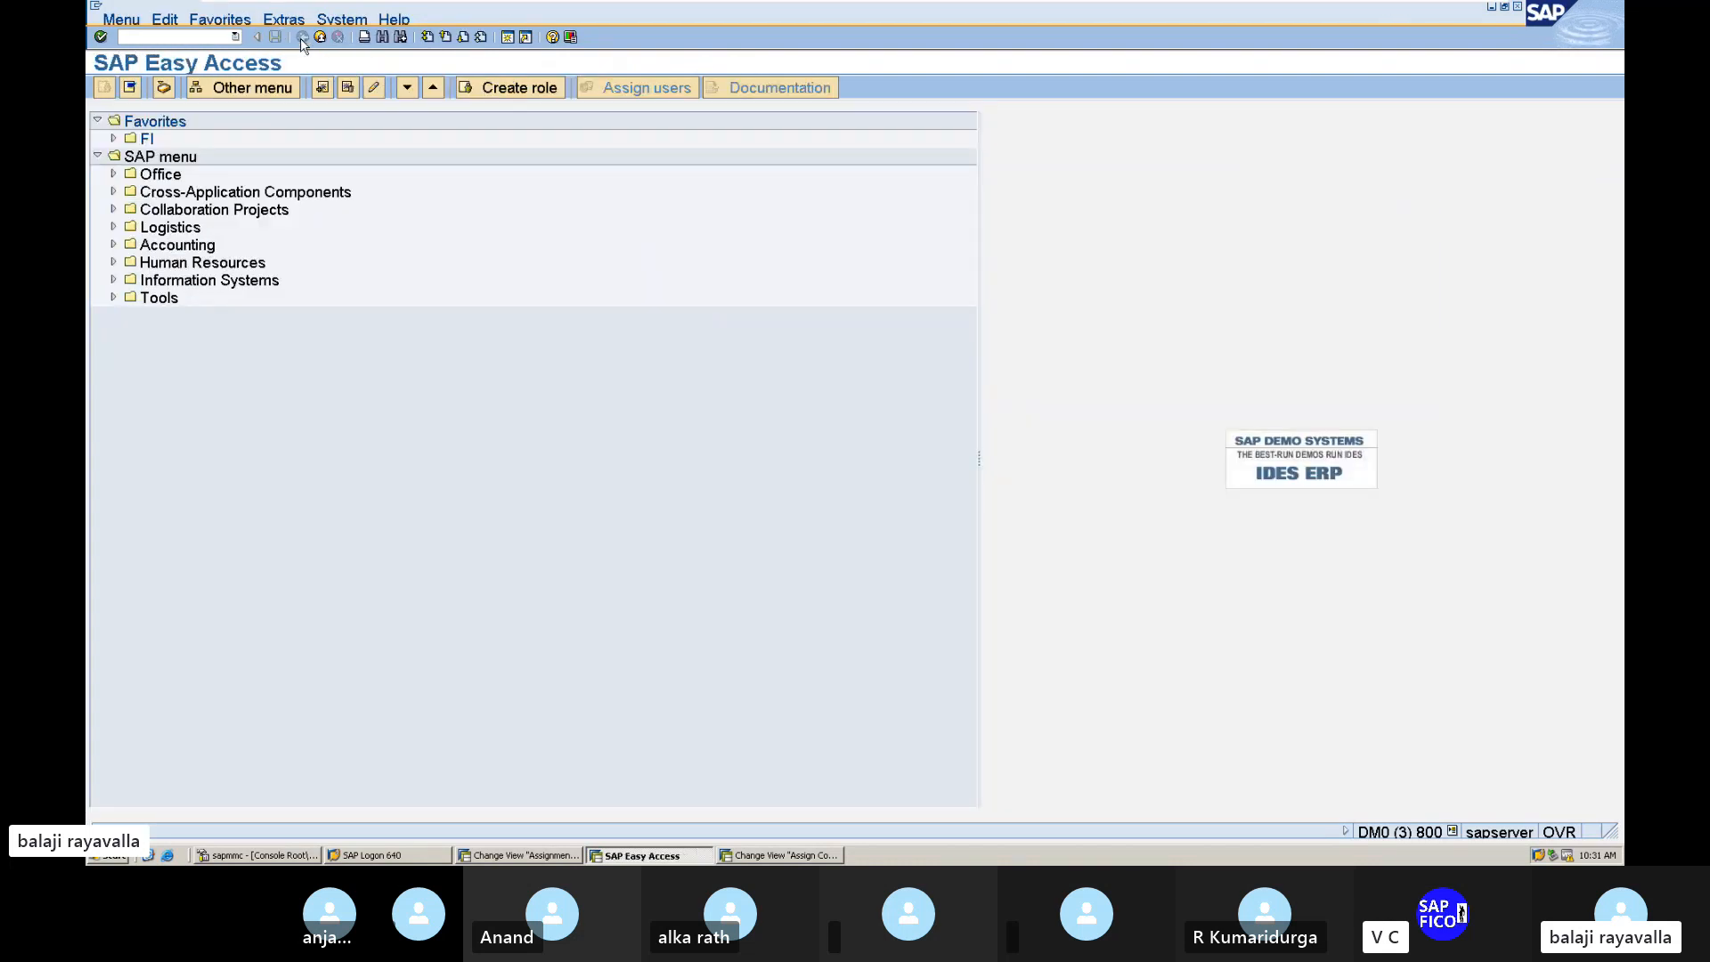
Step: Open Vendor Line Item Display with transaction FBL1N and query company code BALA
text(/NFBL1N)
key(Return)
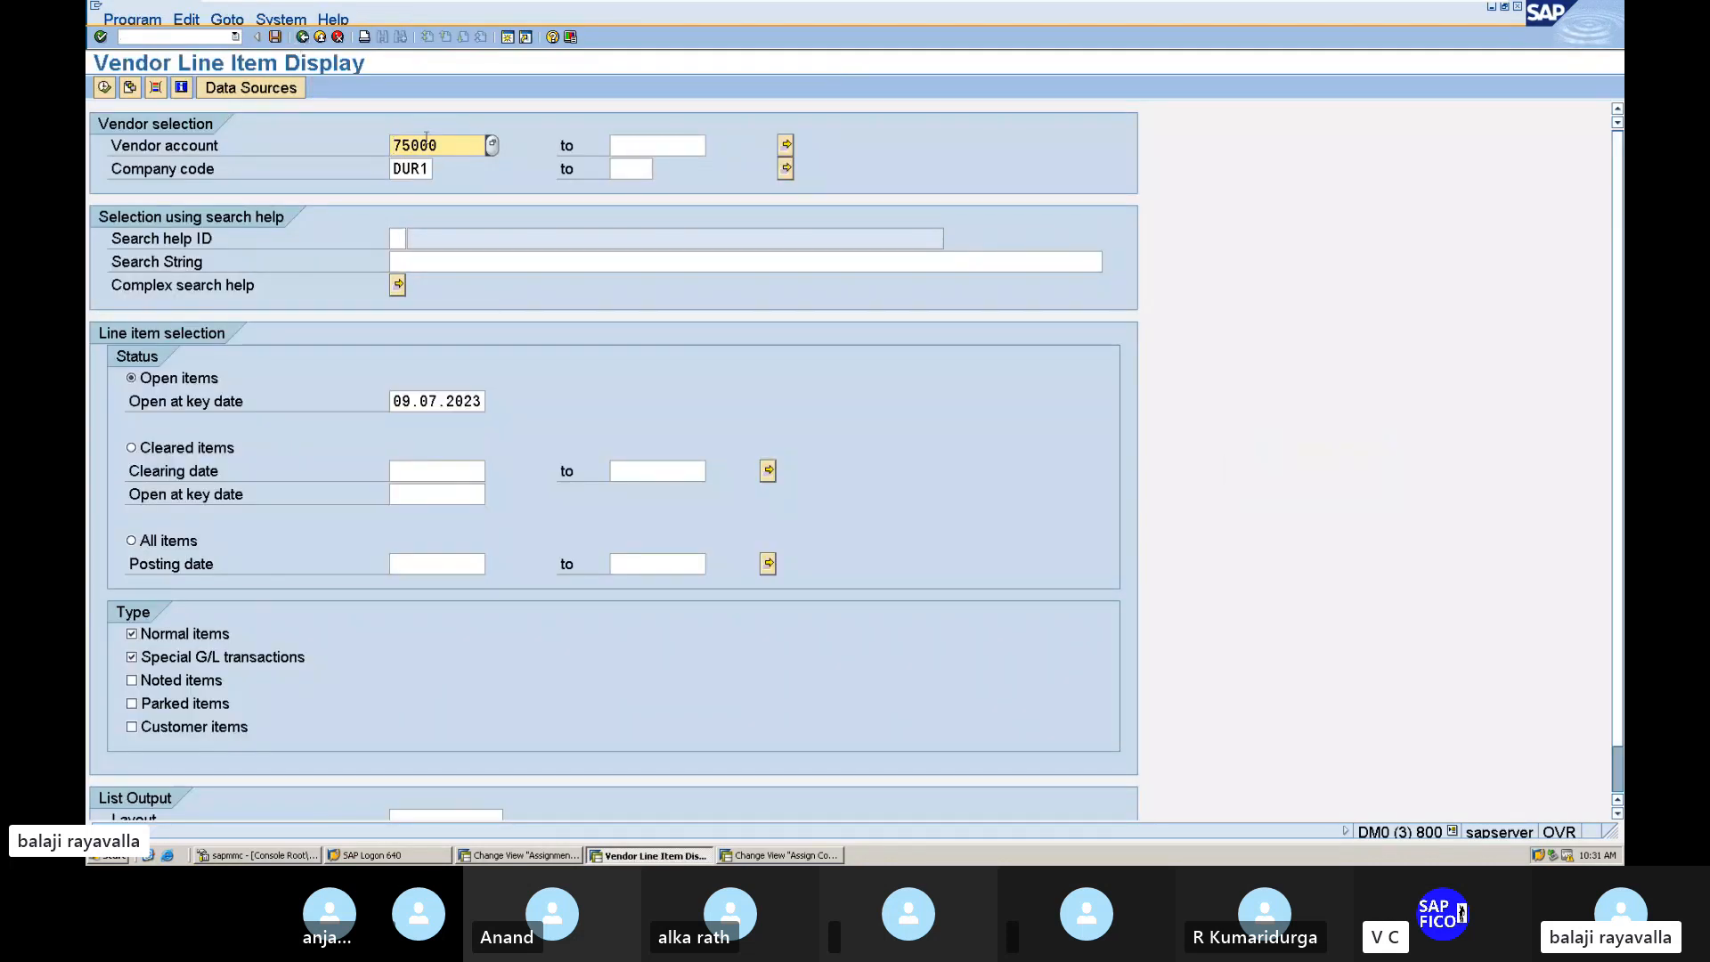
click(423, 170)
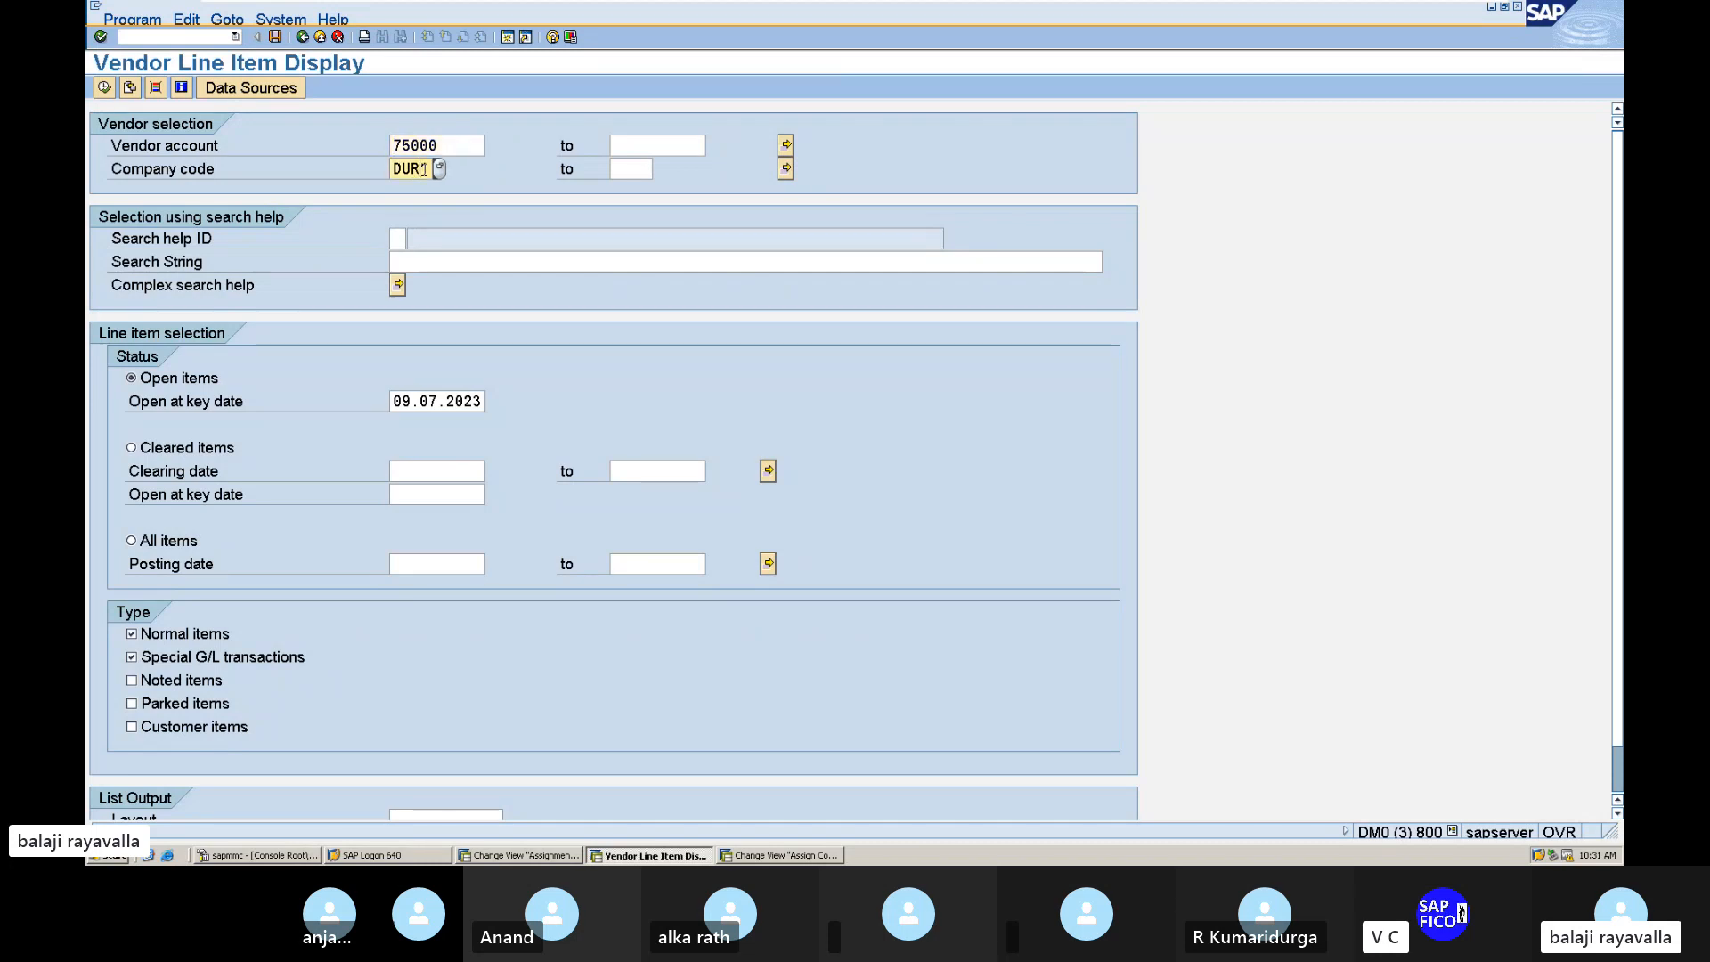
key(BackSpace)
key(BackSpace)
key(BackSpace)
text(BA)
key(BackSpace)
key(BackSpace)
key(BackSpace)
text(BALA)
key(Return)
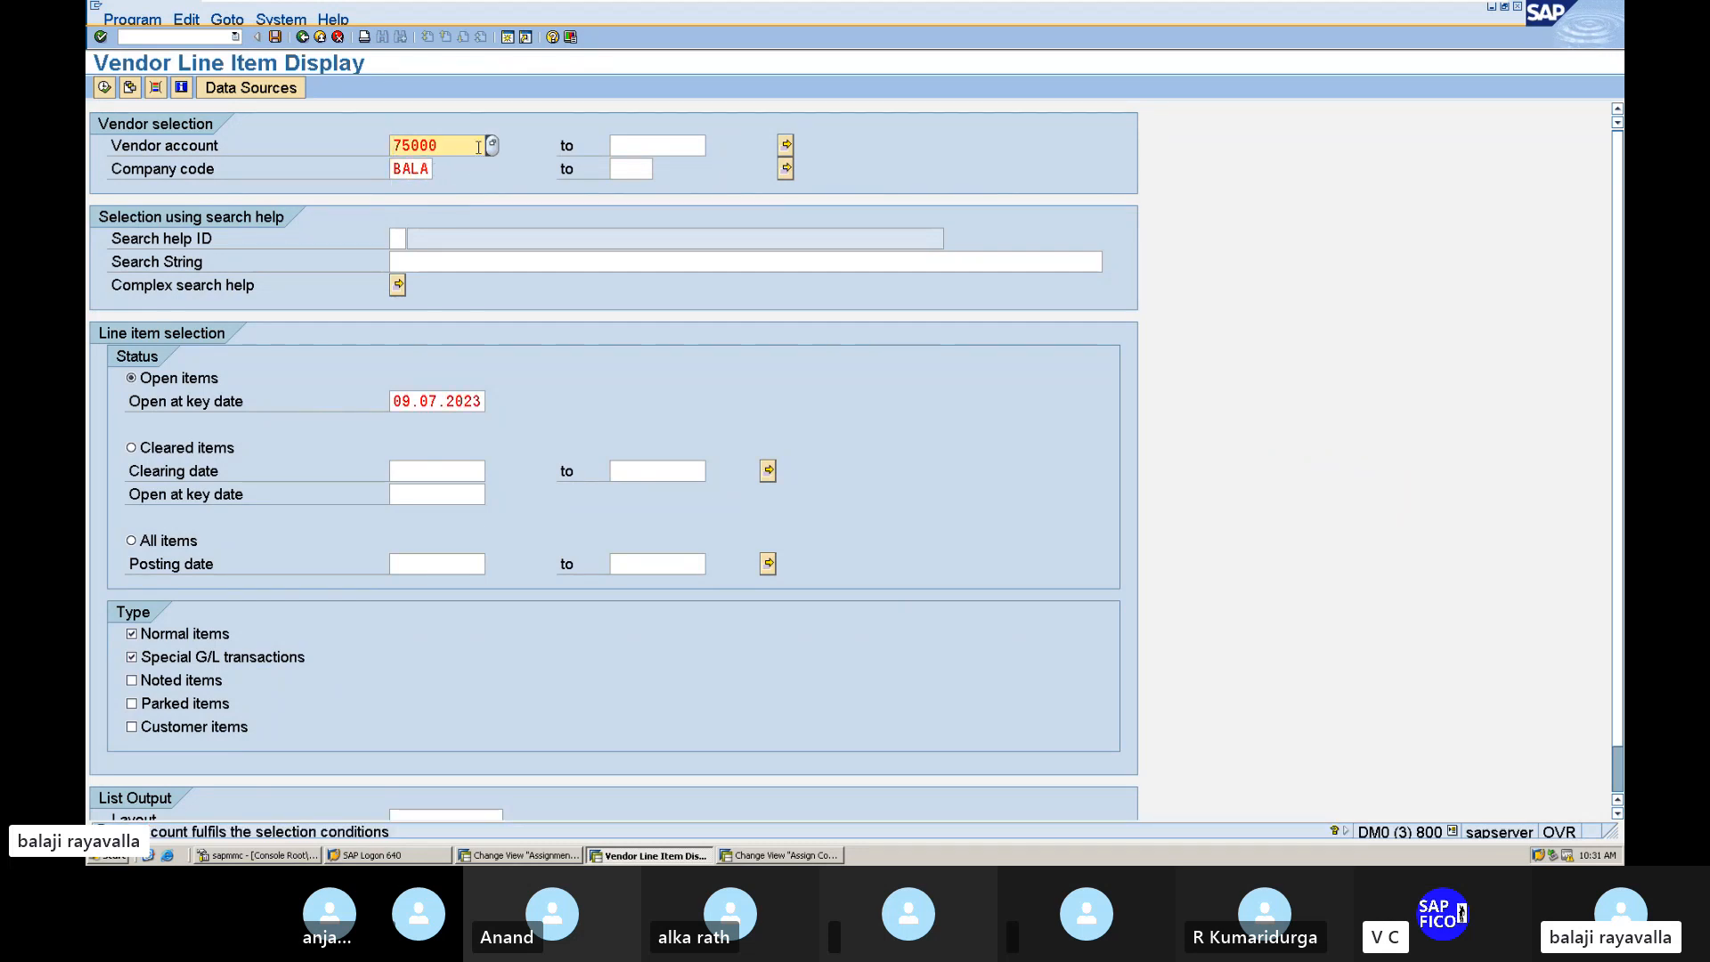
Step: Search the vendor accounts for company code BALA using the vendor account search help, and close it without picking one
click(492, 145)
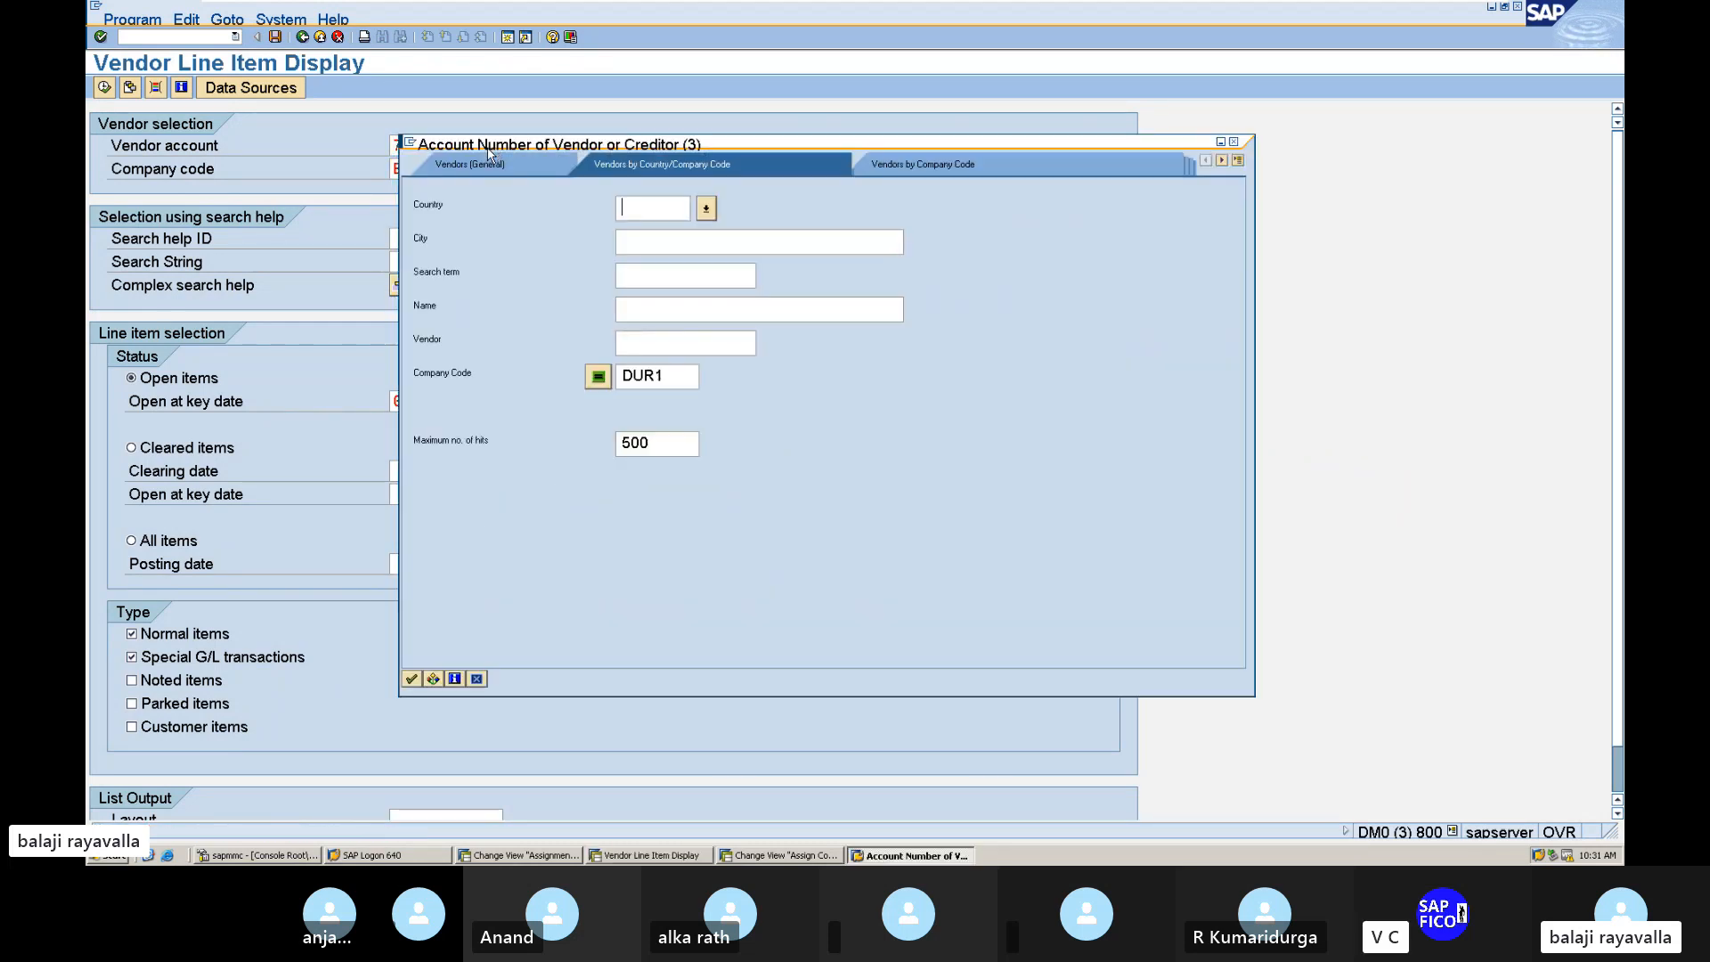
double_click(670, 368)
text(BALA)
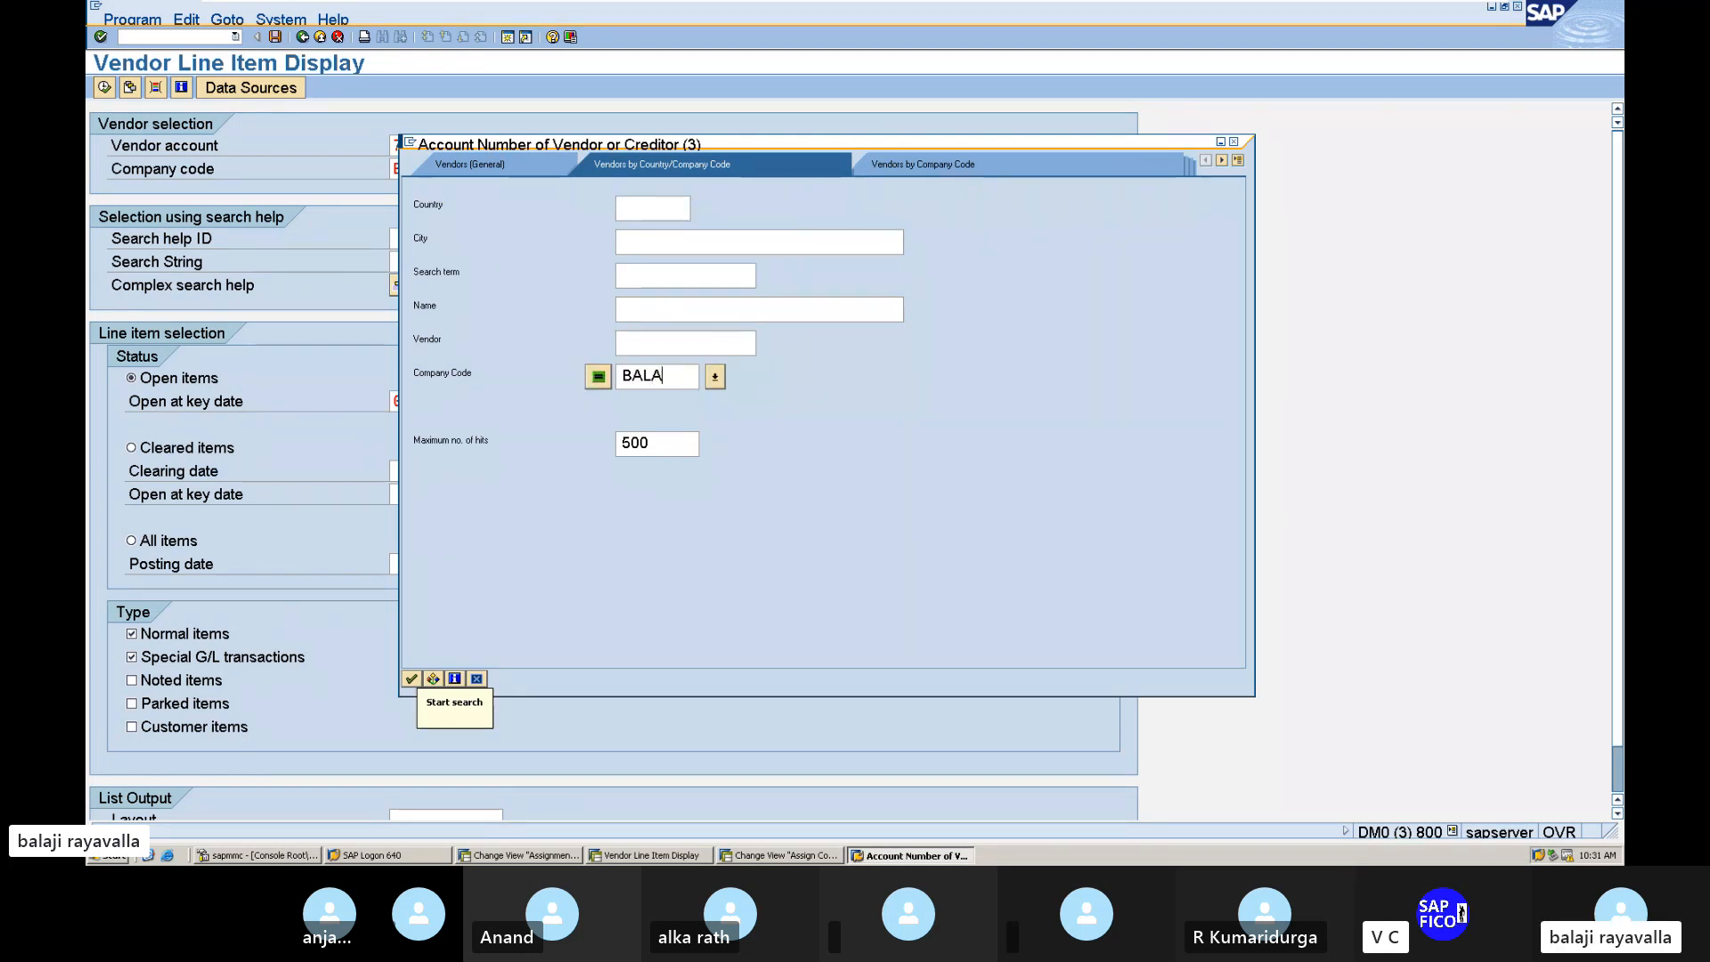
key(Return)
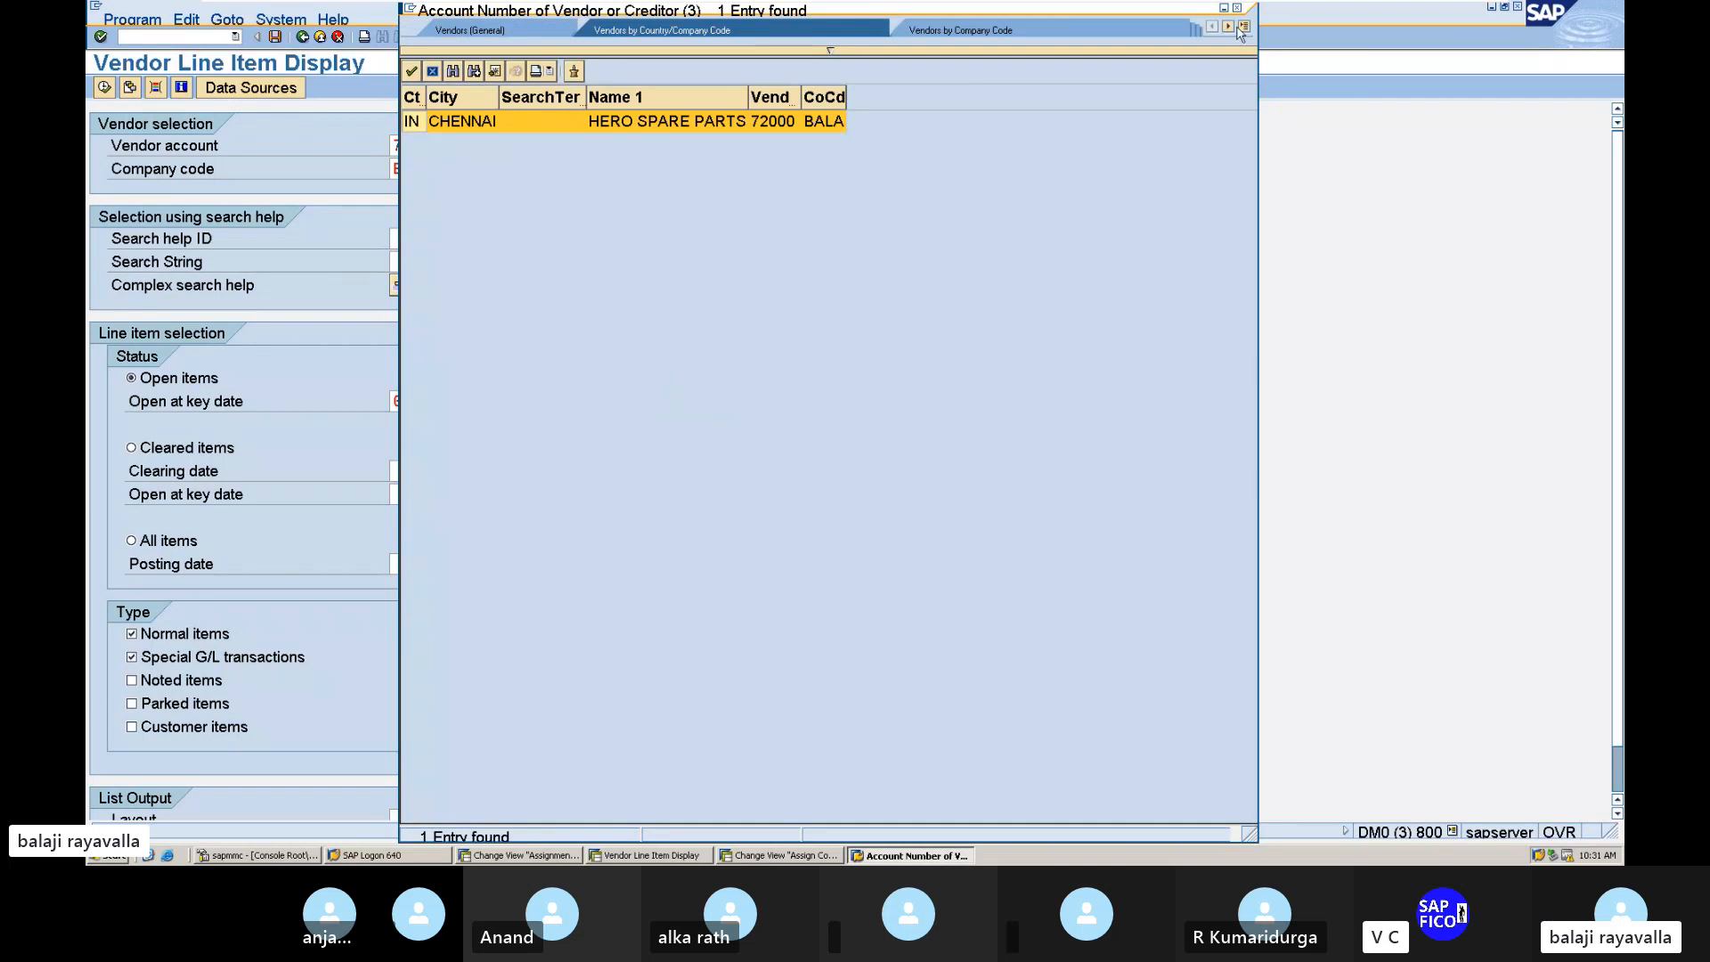
click(1237, 11)
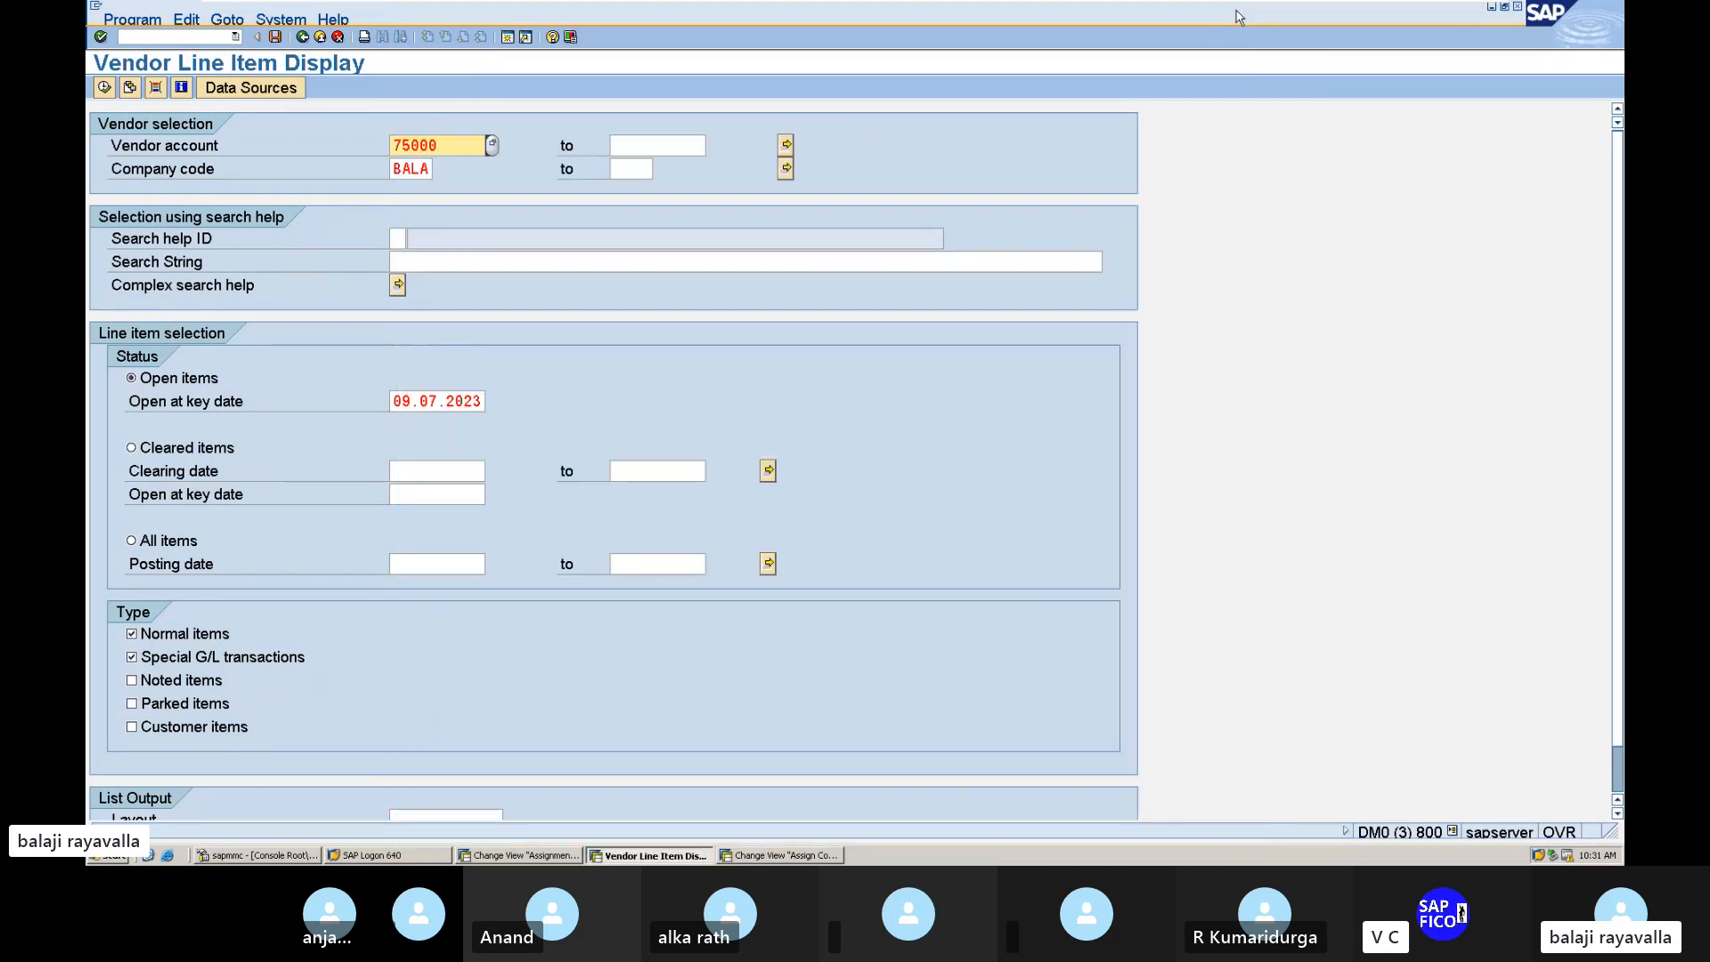
Step: Open Customer Line Item Display and execute the report for company code BALA
click(203, 35)
text(/N)
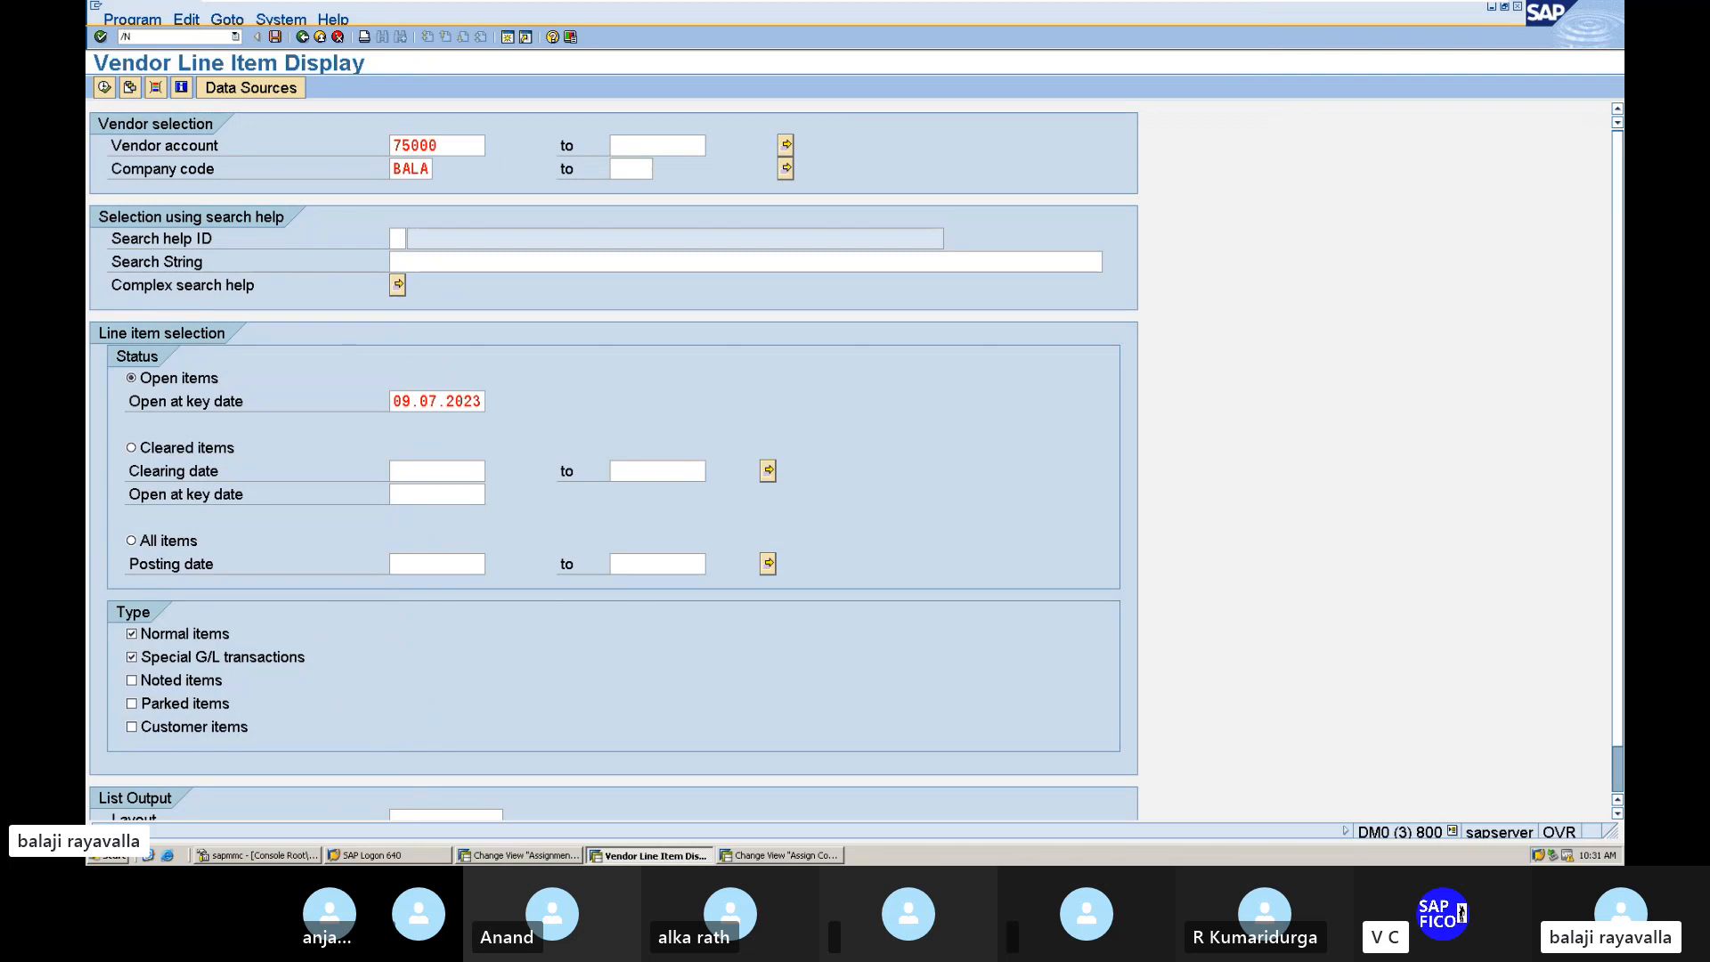
text(FBL5)
key(Return)
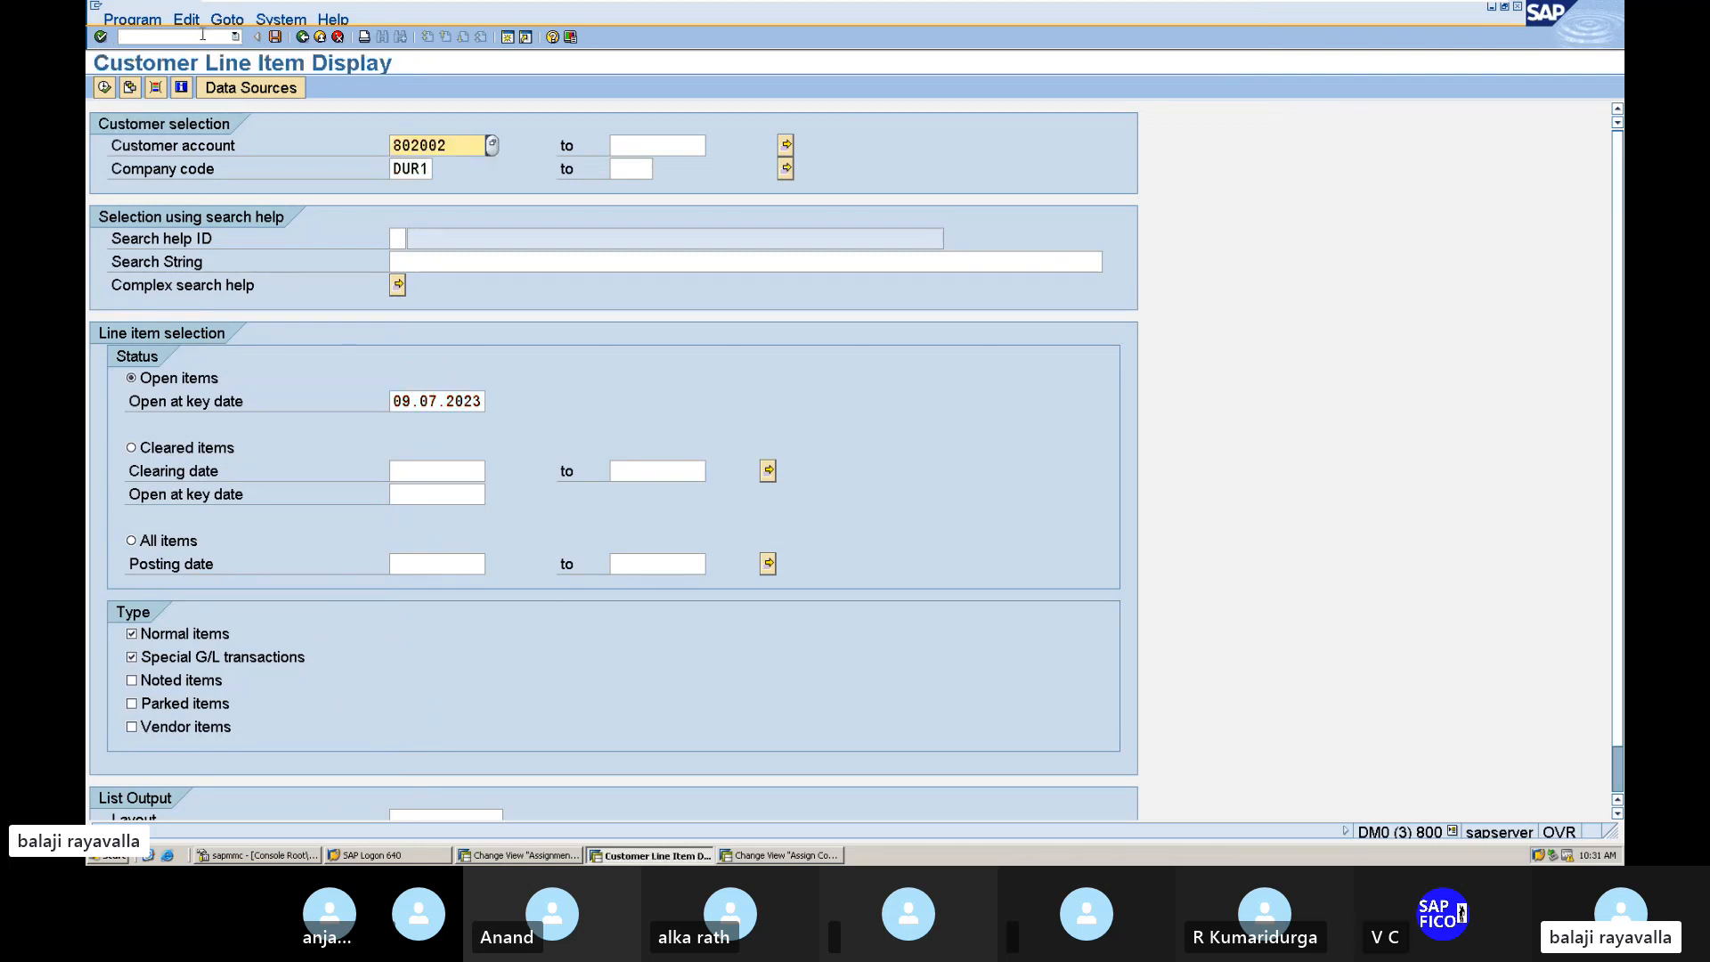
click(423, 169)
key(BackSpace)
key(BackSpace)
key(BackSpace)
key(BackSpace)
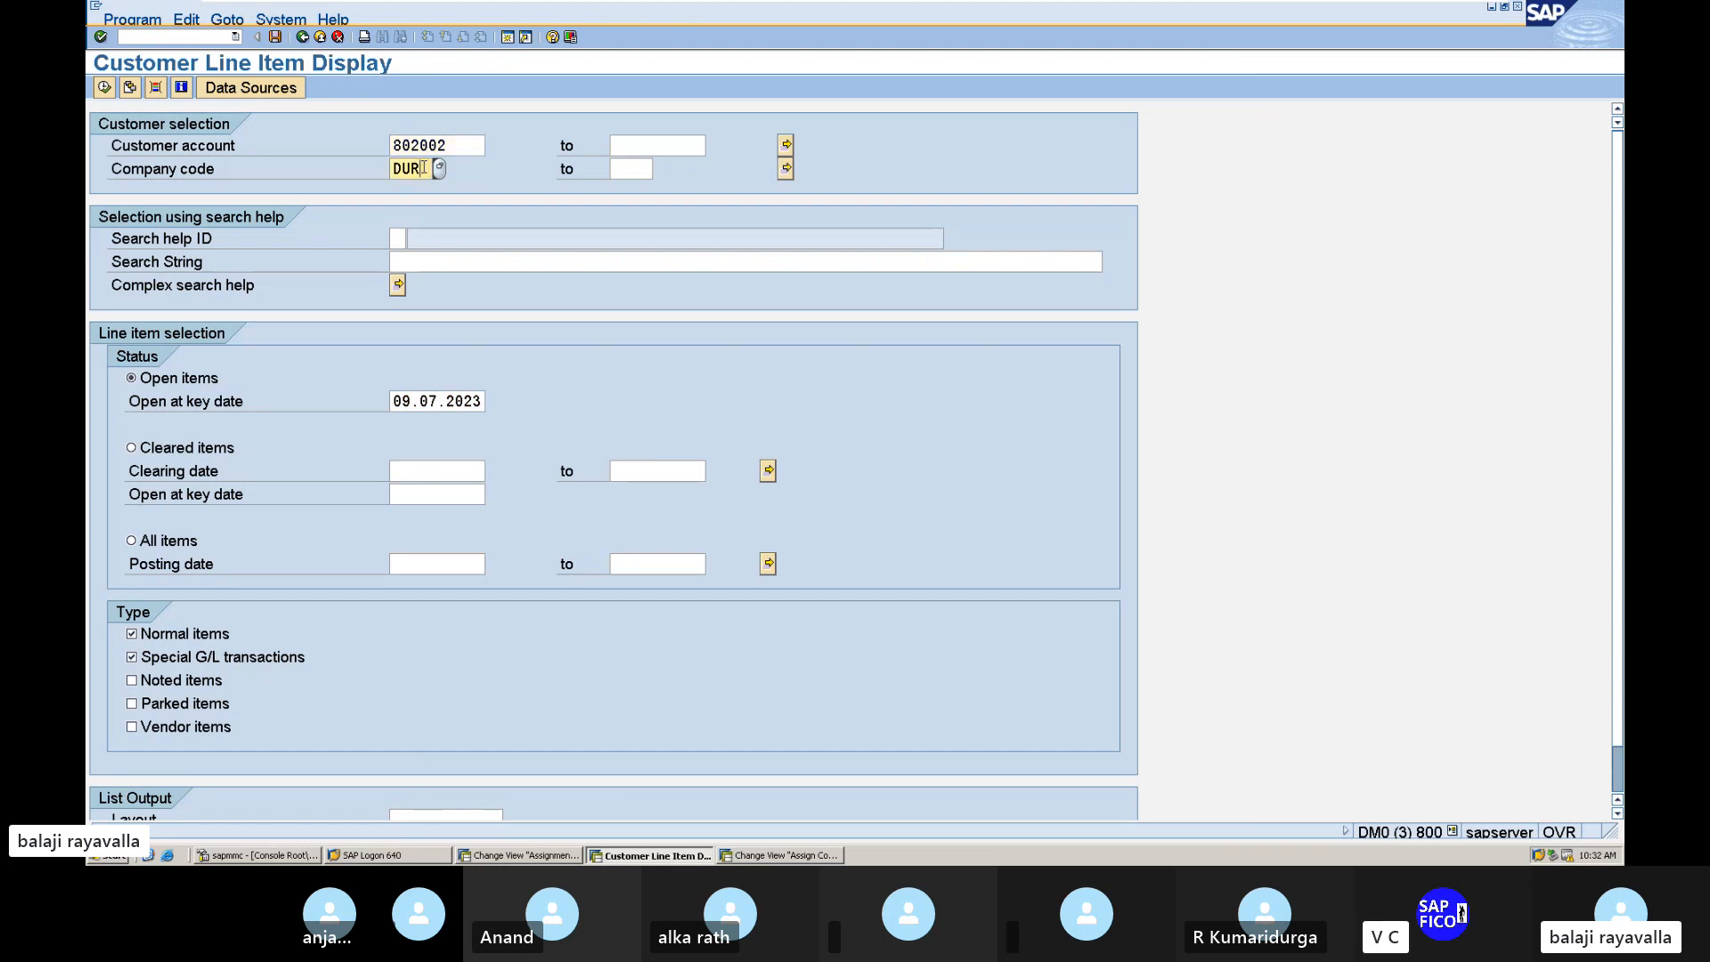
text(BALA)
key(F8)
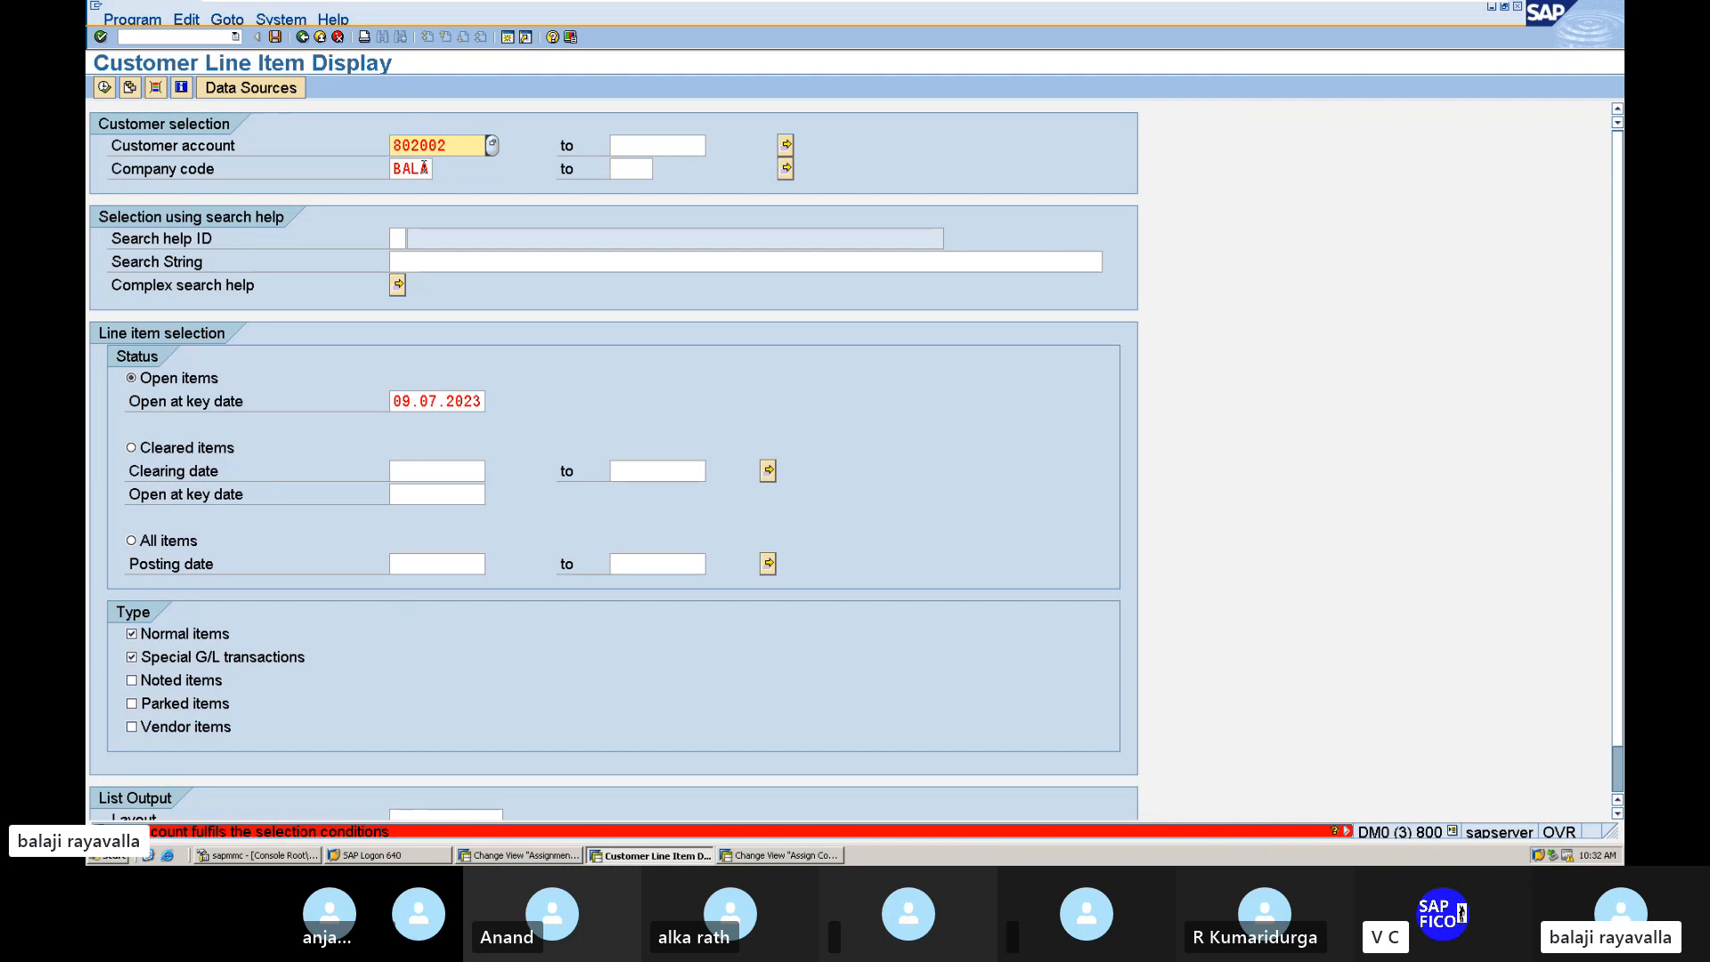
Step: Search the customer accounts for company code BALA using the customer account search help, and close it without picking one
click(491, 146)
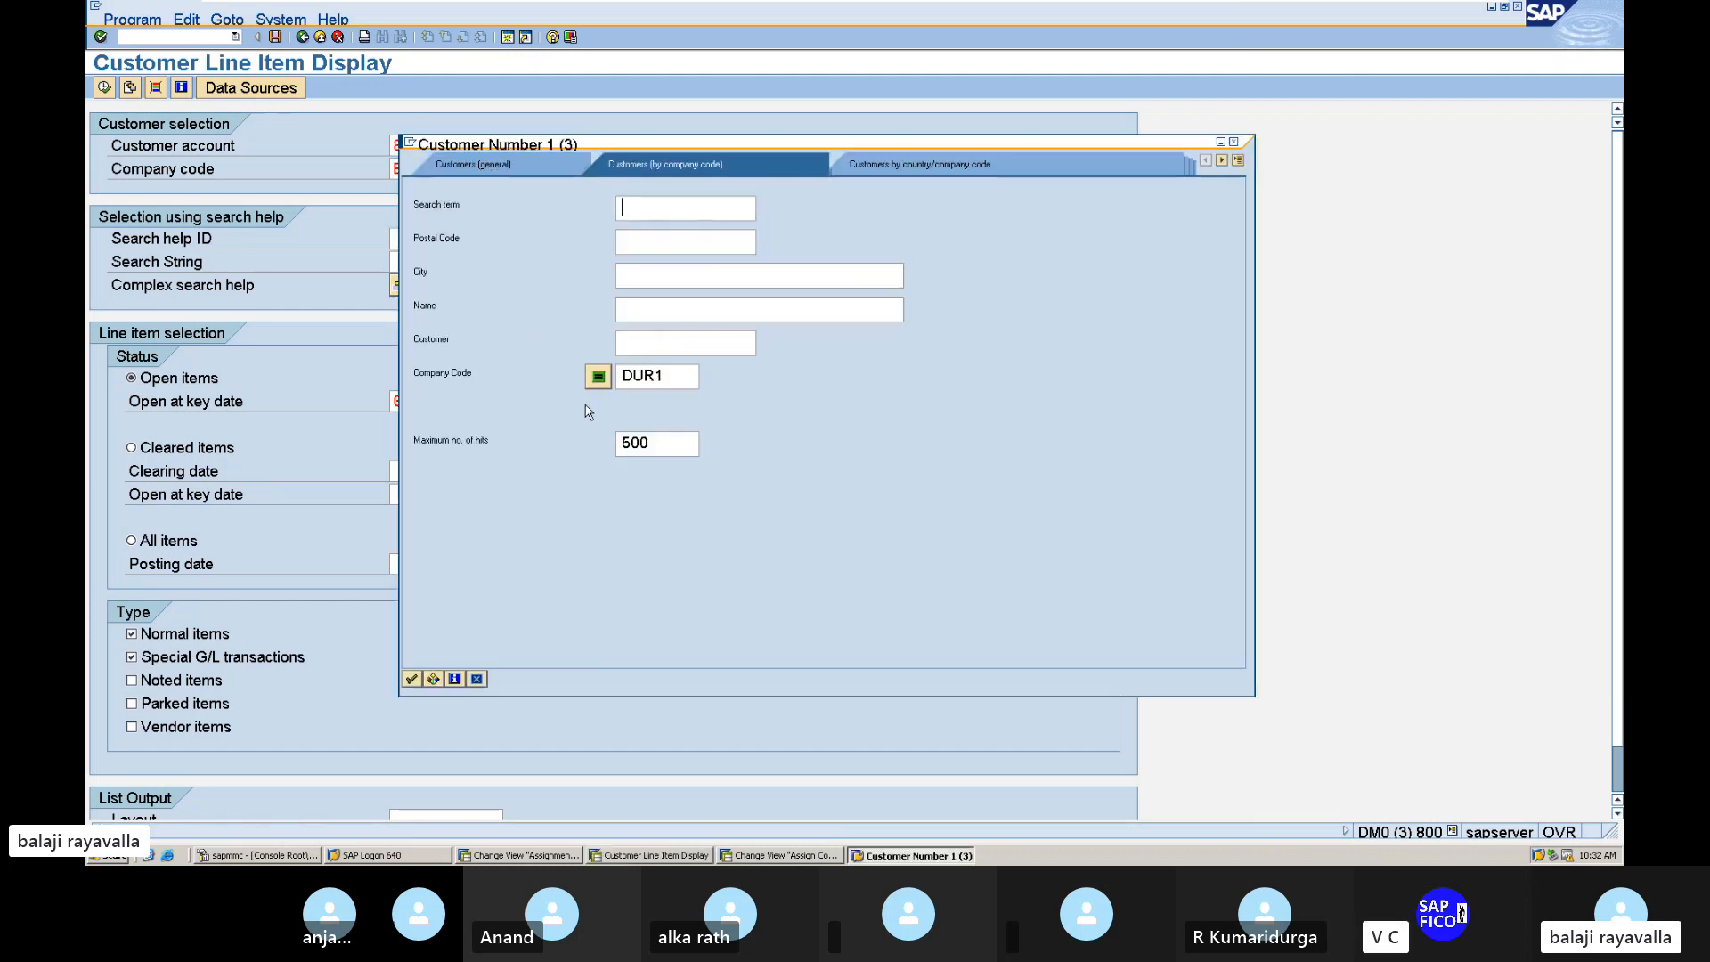
click(662, 375)
key(BackSpace)
key(BackSpace)
key(BackSpace)
key(BackSpace)
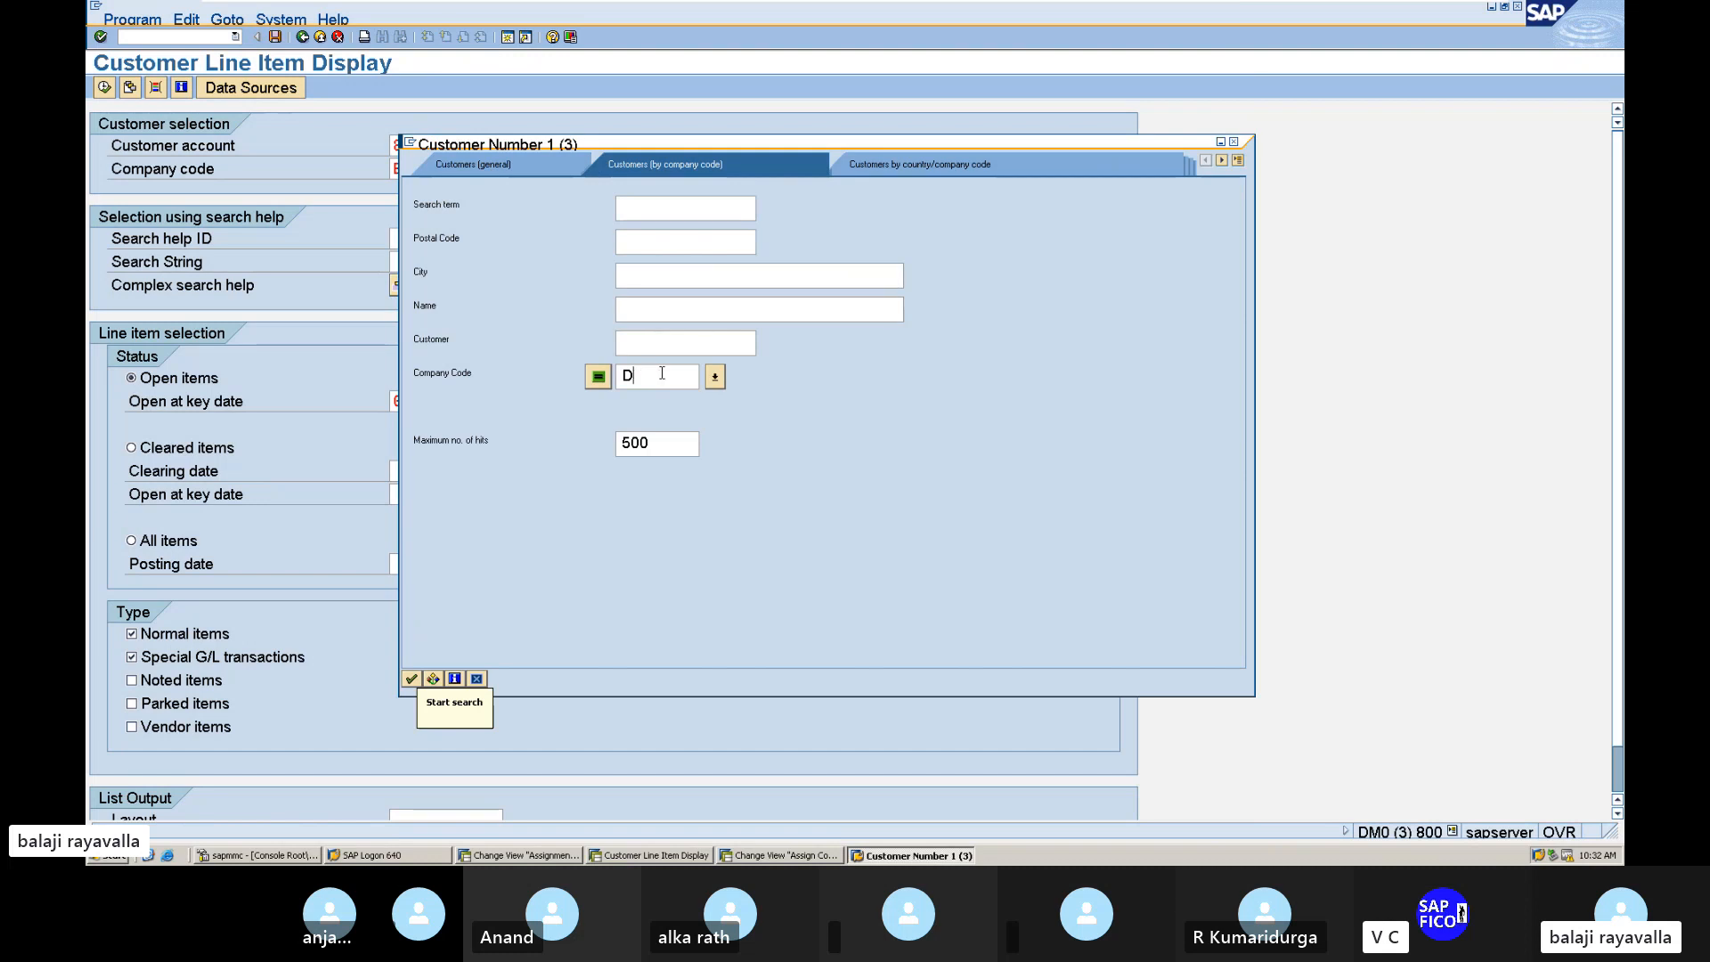
text(BALA)
key(Return)
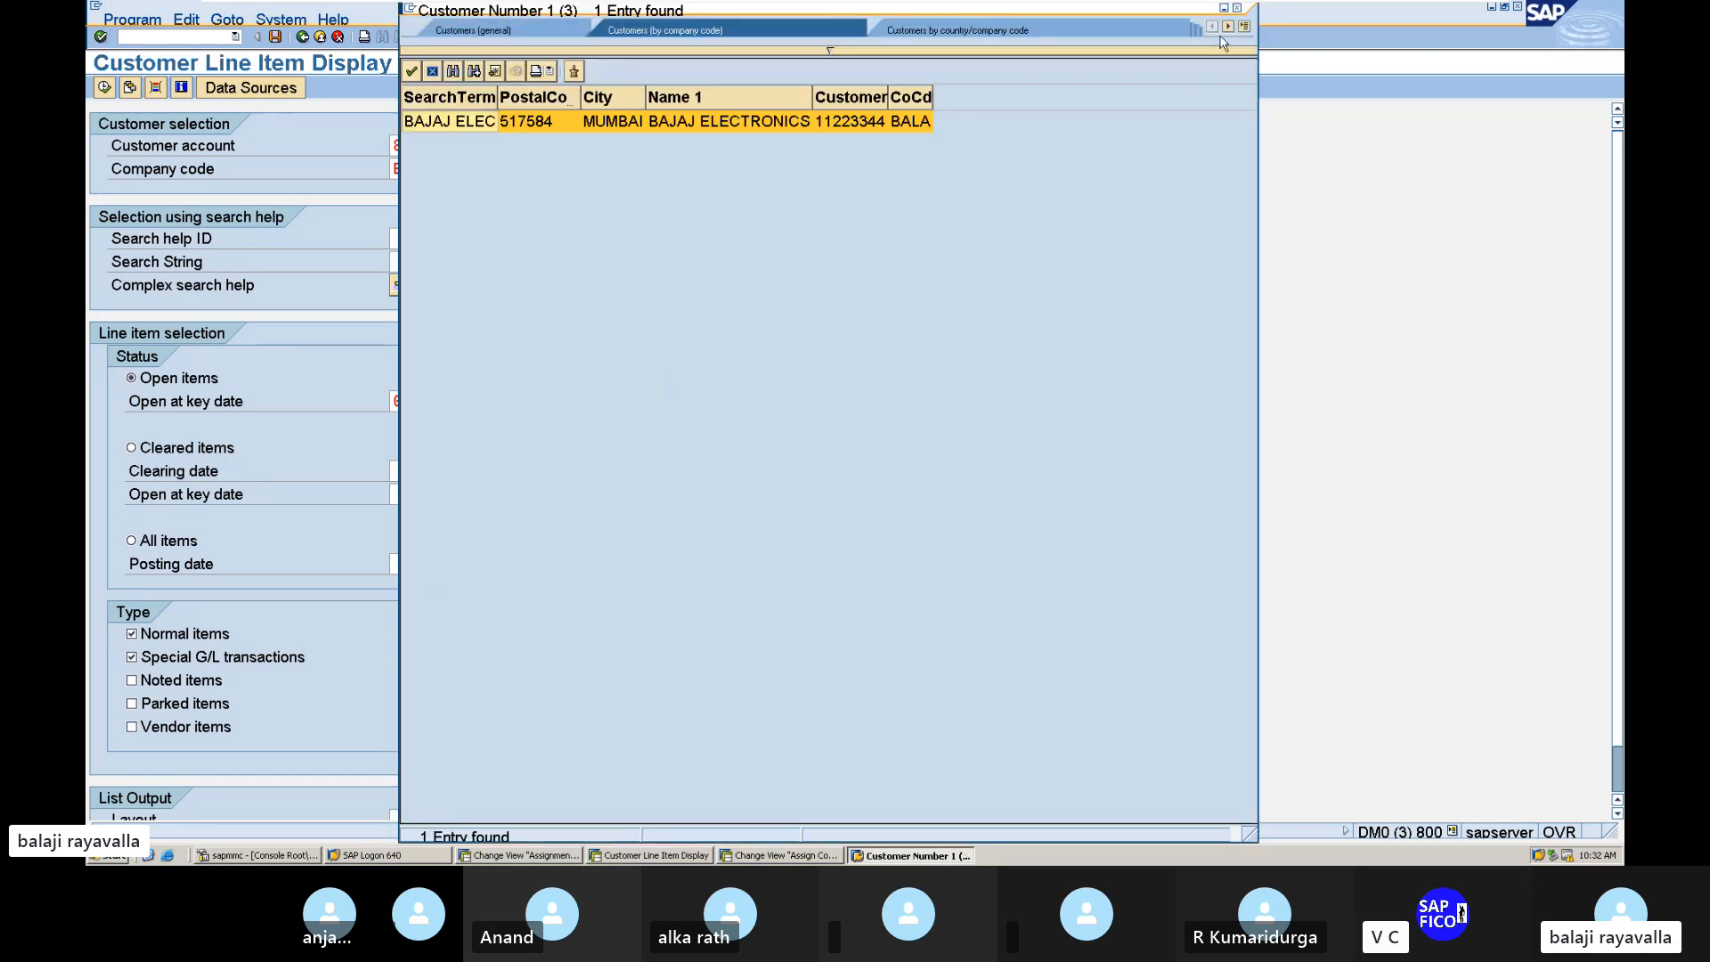
click(1238, 8)
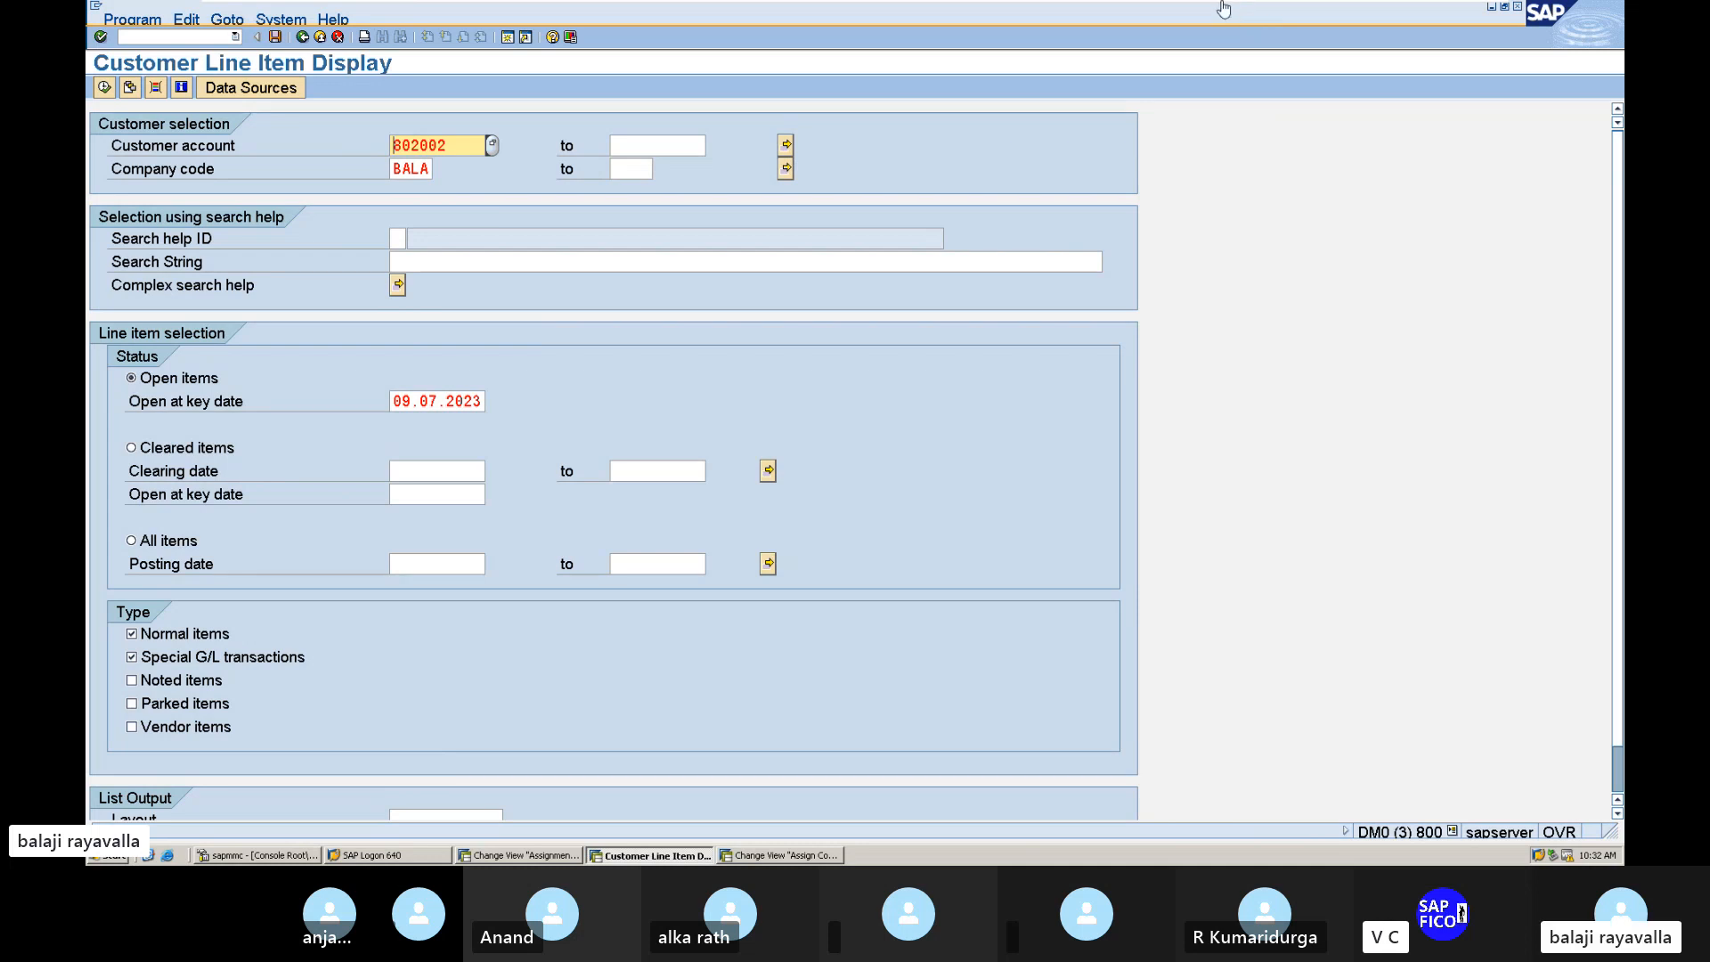
Step: Return to SAP Easy Access and switch back to the GST CONFIGURATIONS document in Word
click(207, 33)
text(/n)
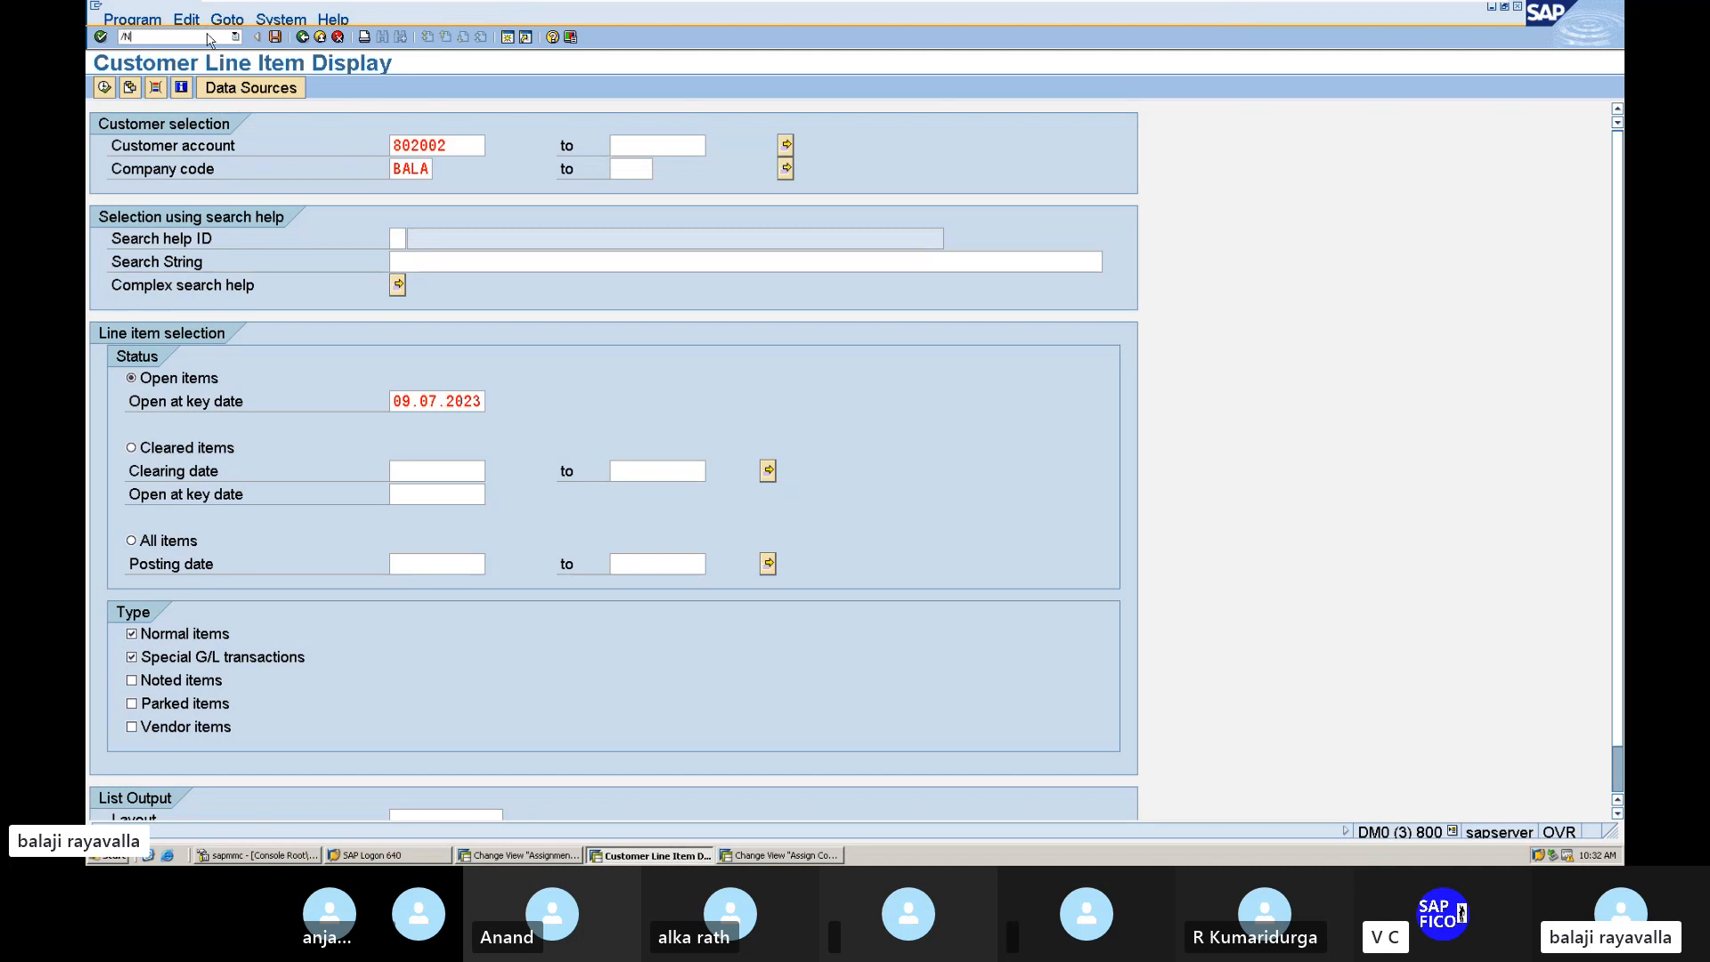
key(Return)
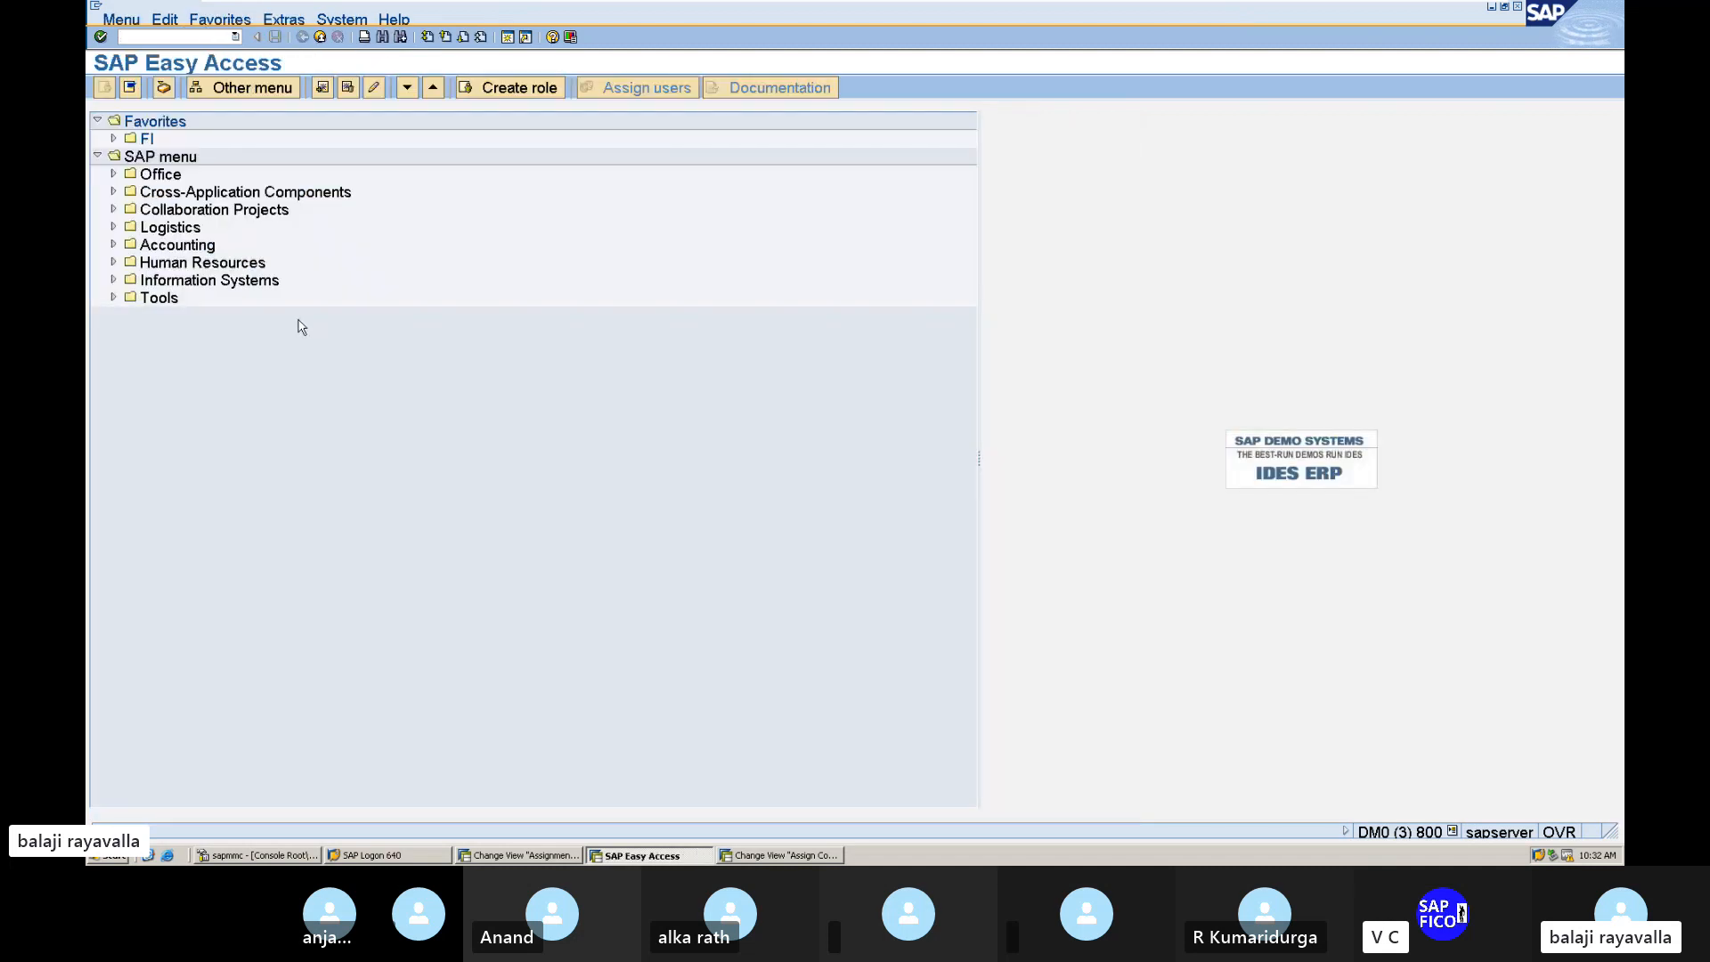
mouse_move(1112, 5)
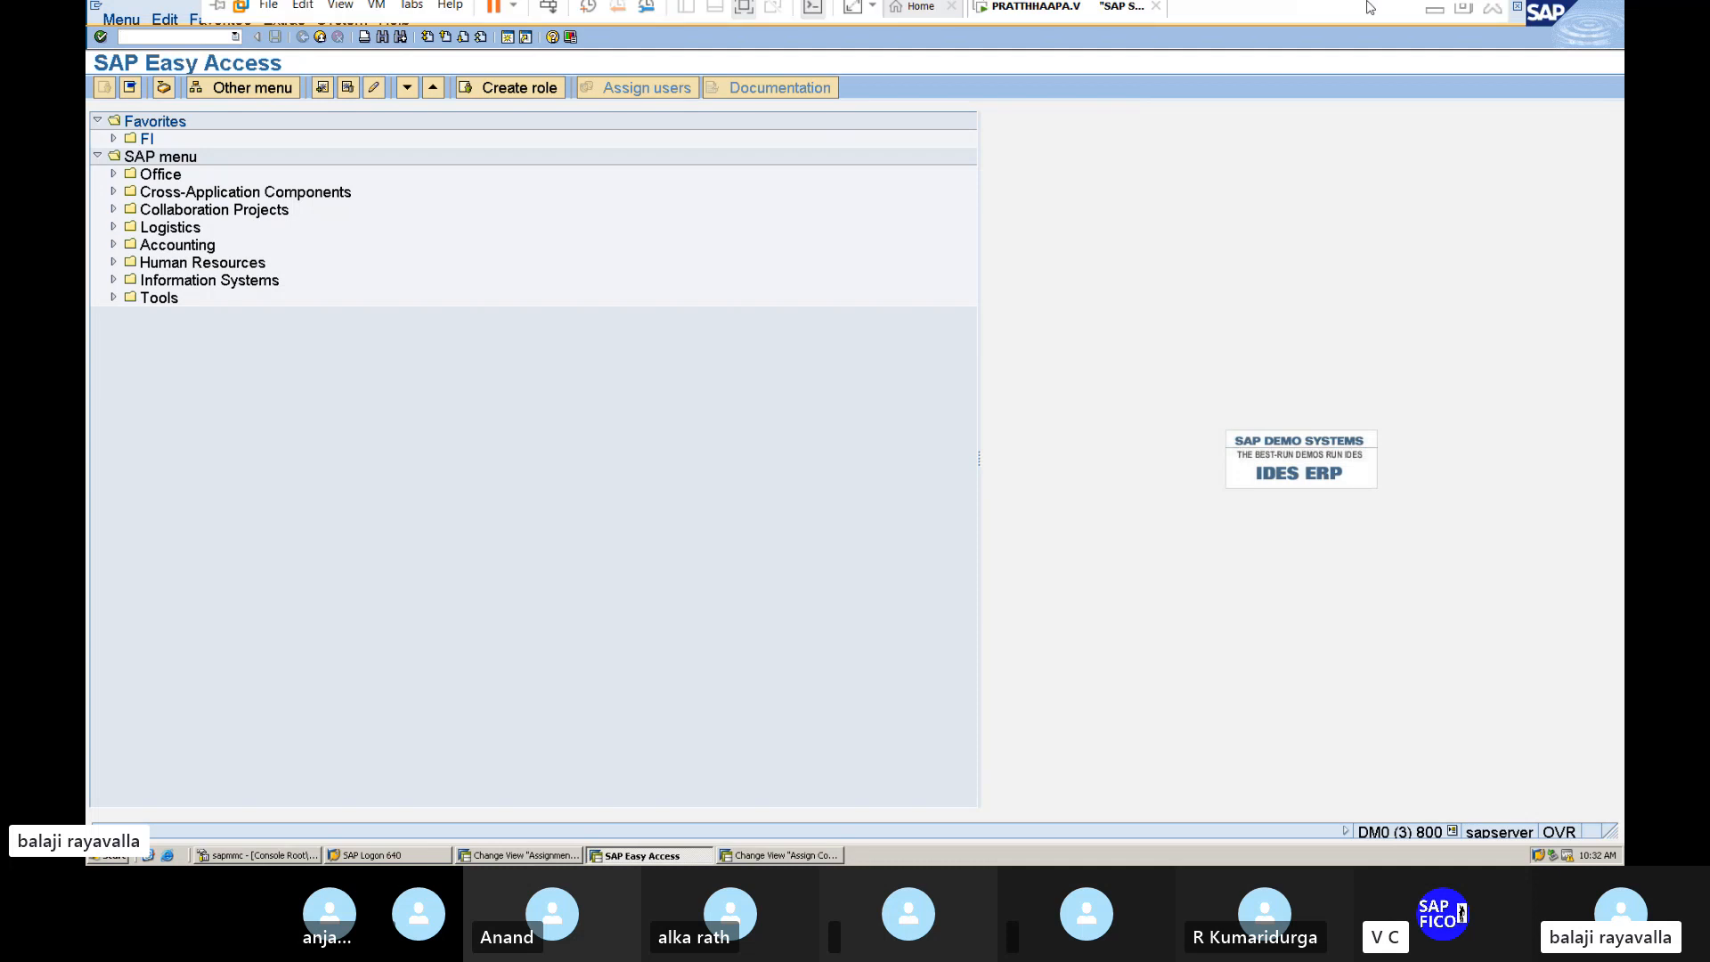
click(1433, 17)
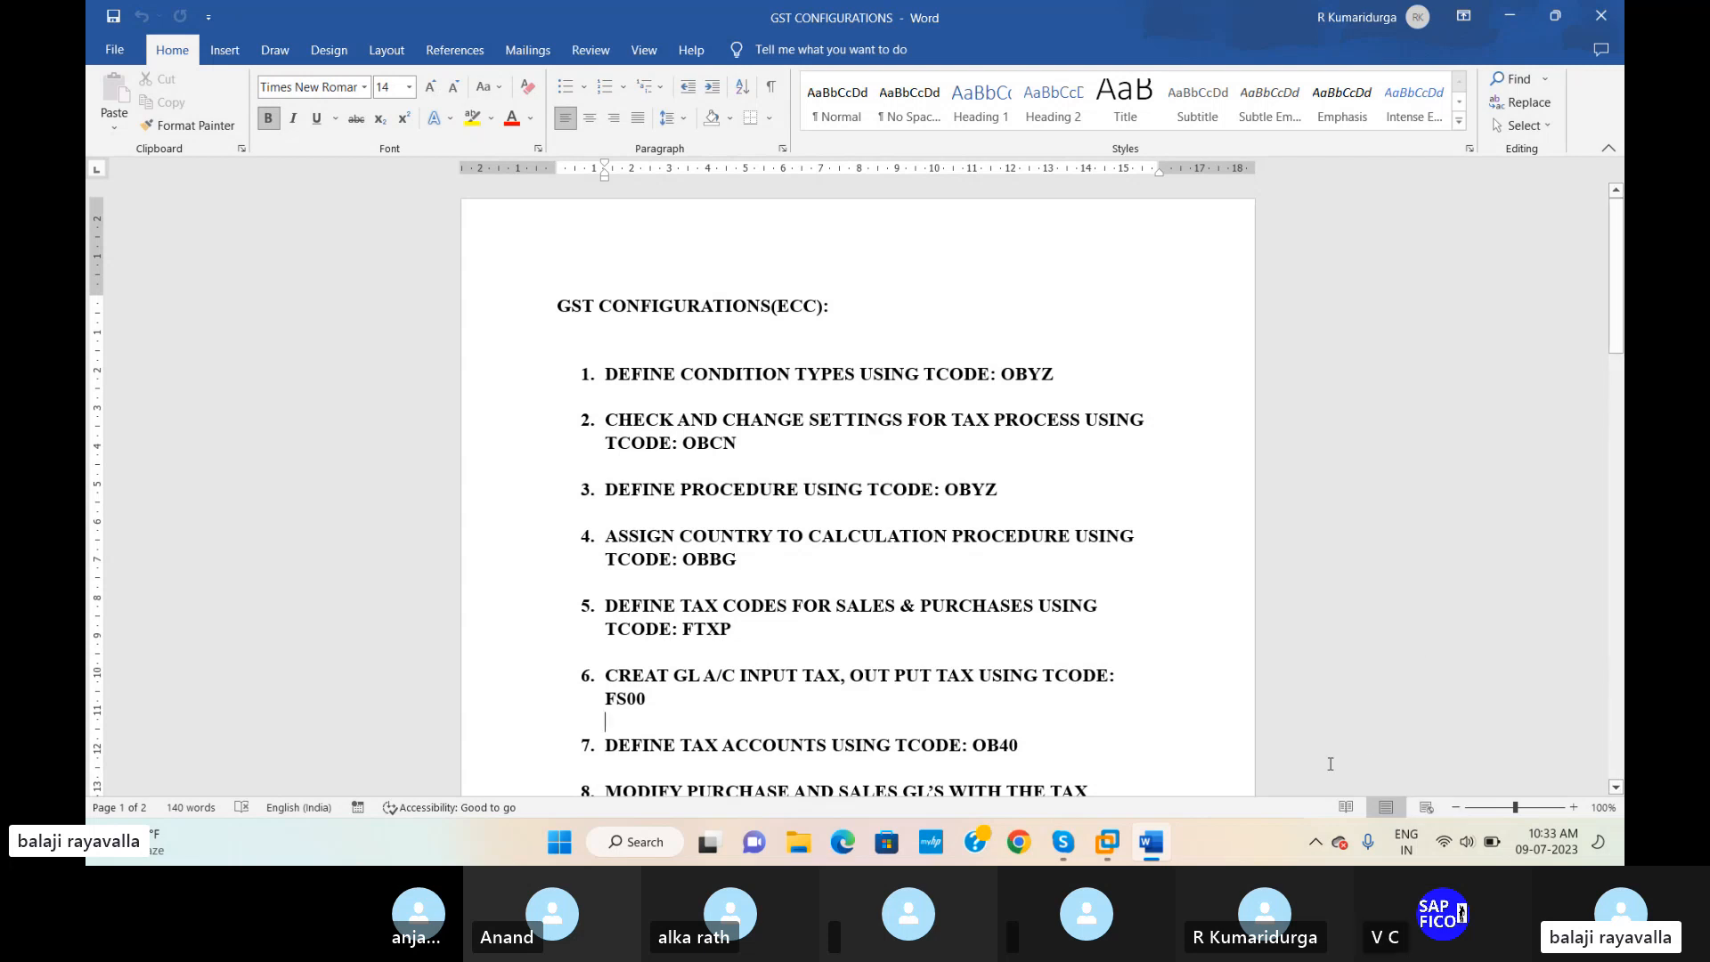
Step: Switch to the SAP window and open the condition types overview through transaction /NOBYZ
mouse_move(1105, 843)
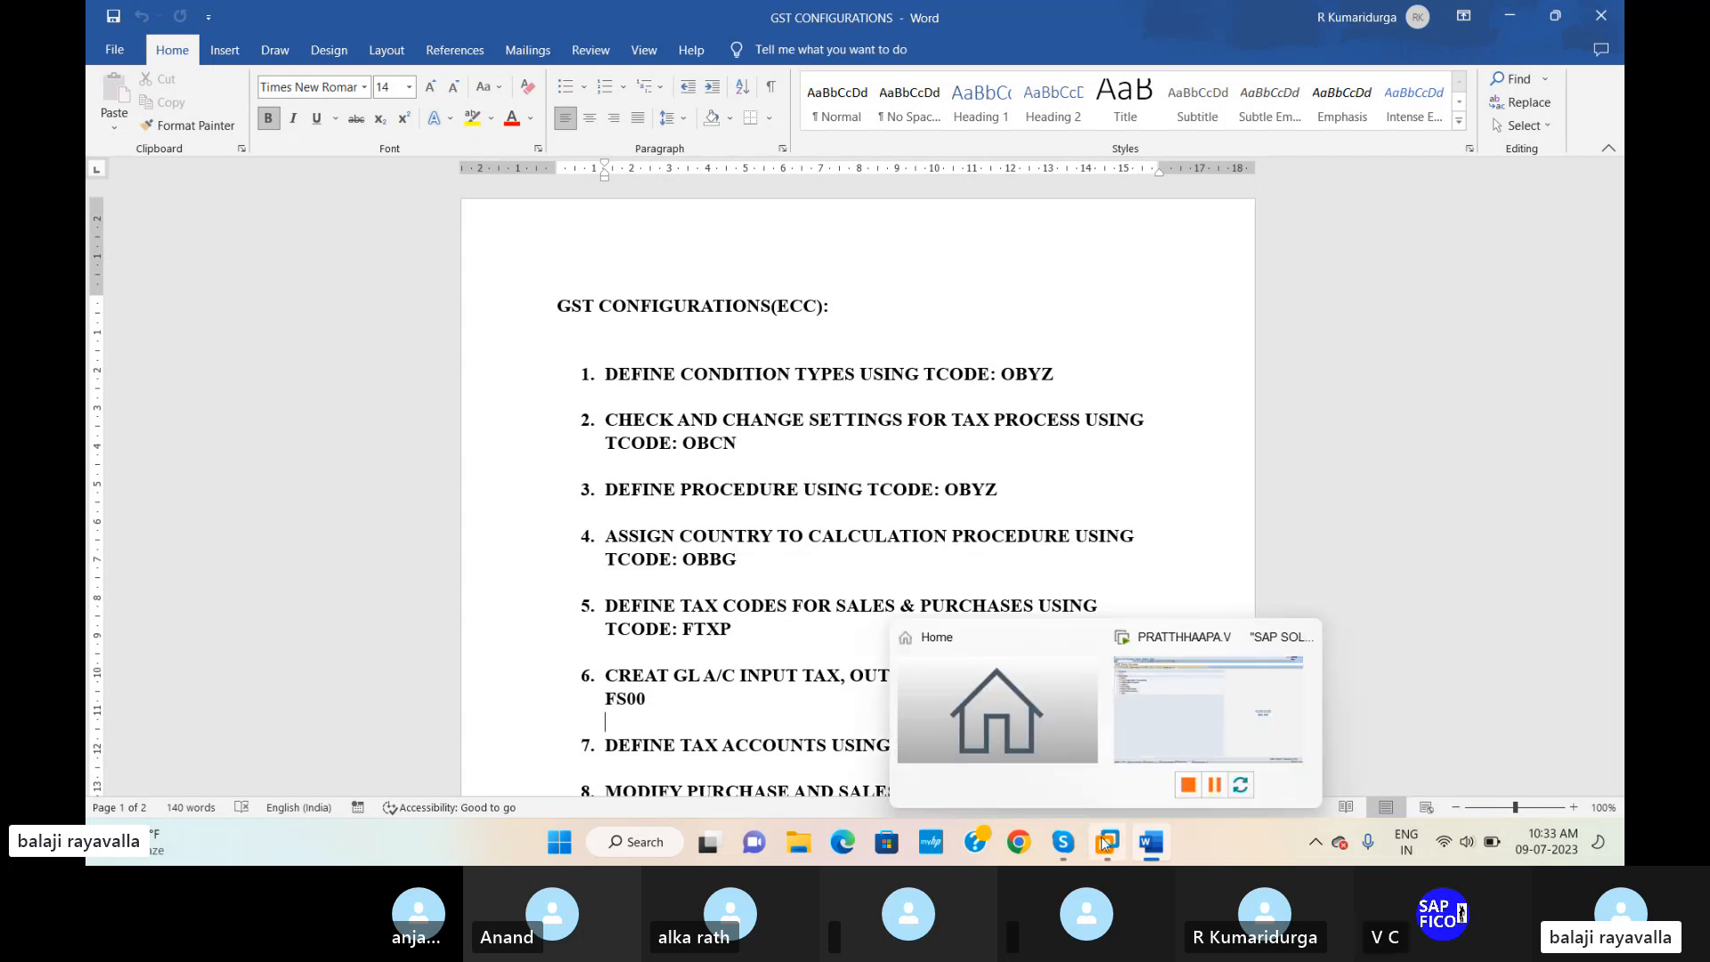
click(1124, 771)
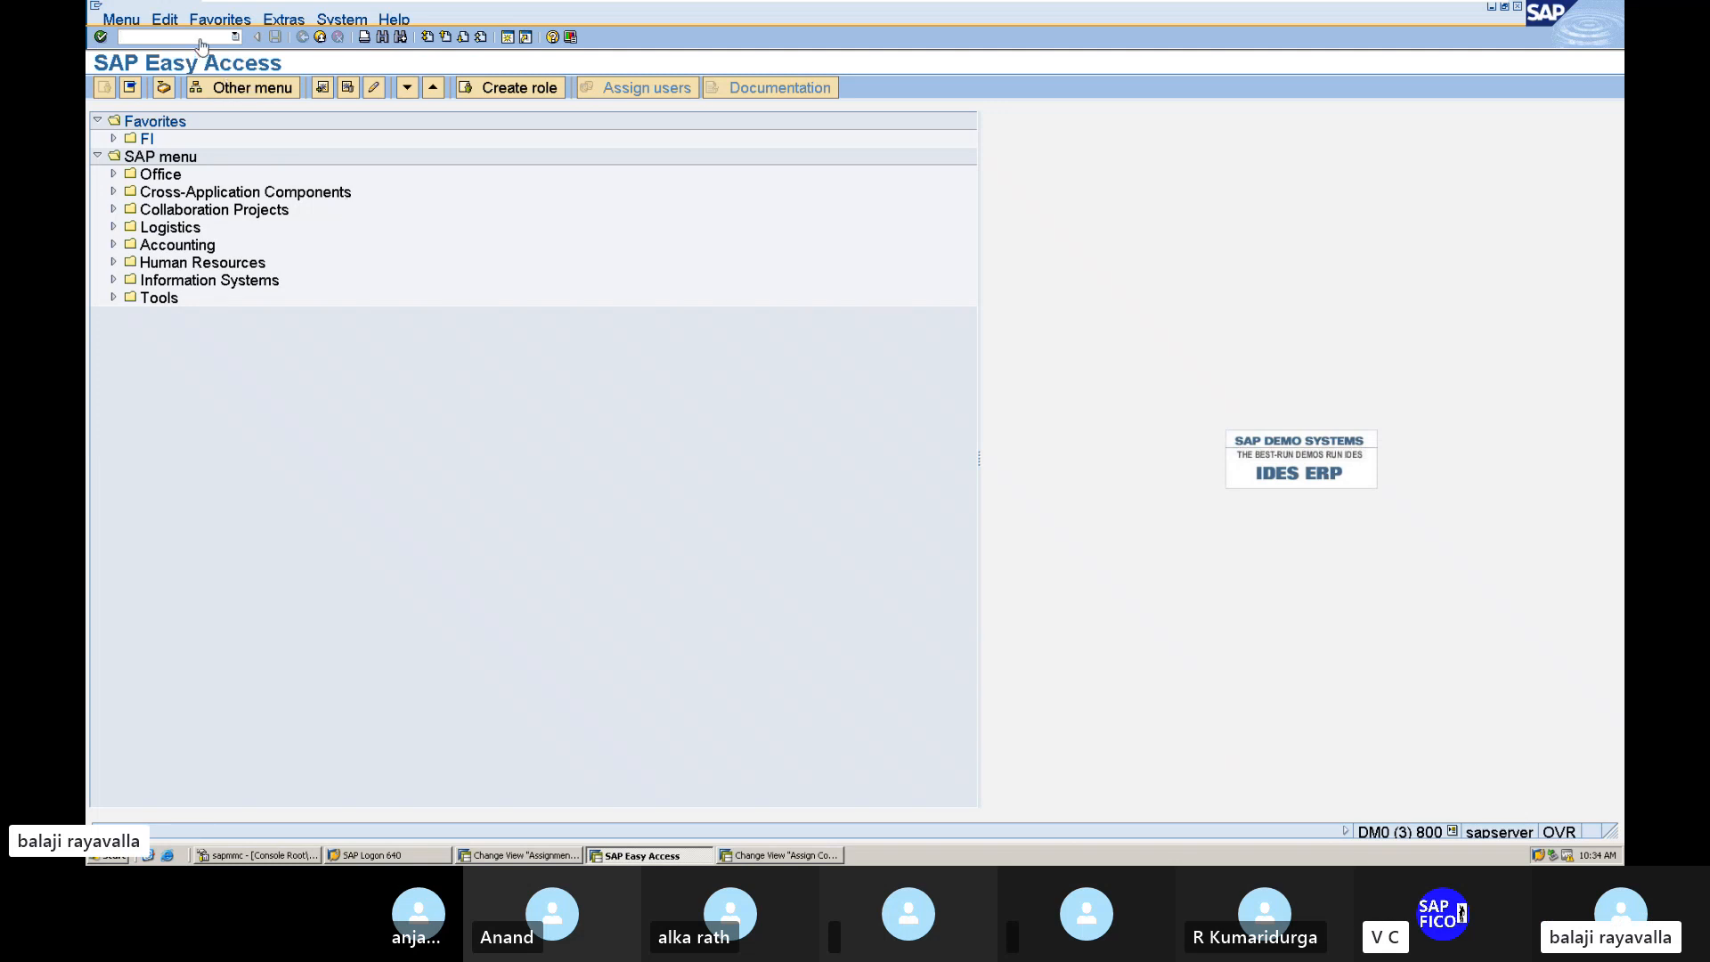
text(N)
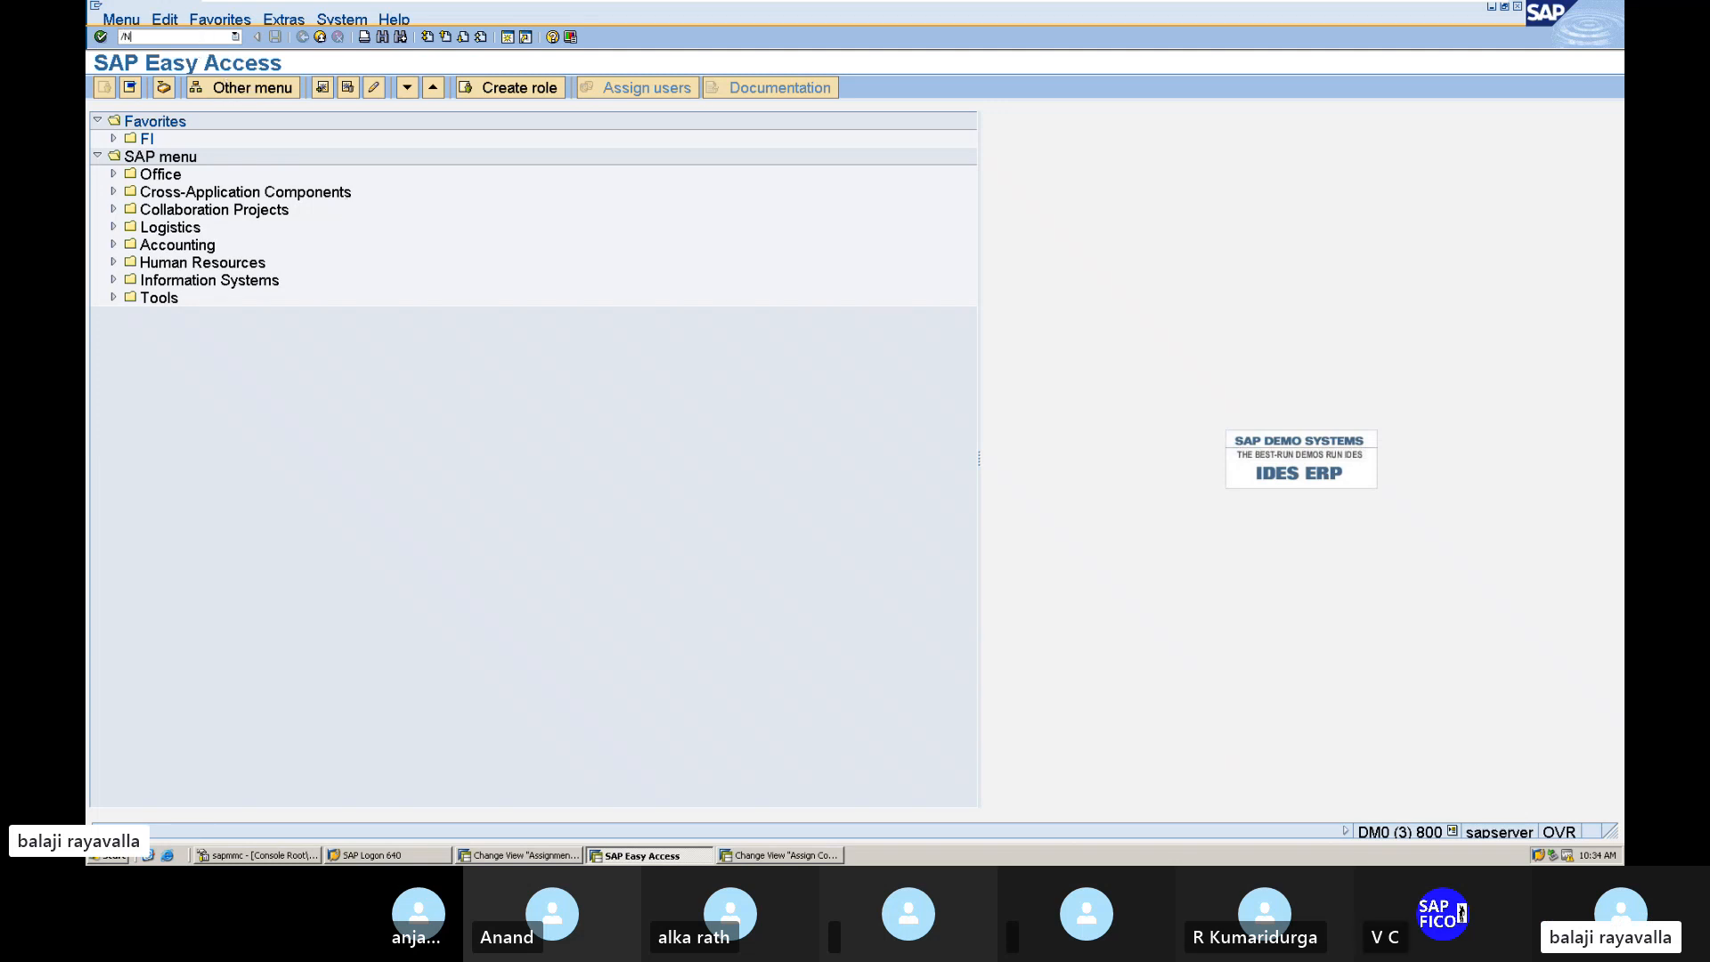
text(OBYZ)
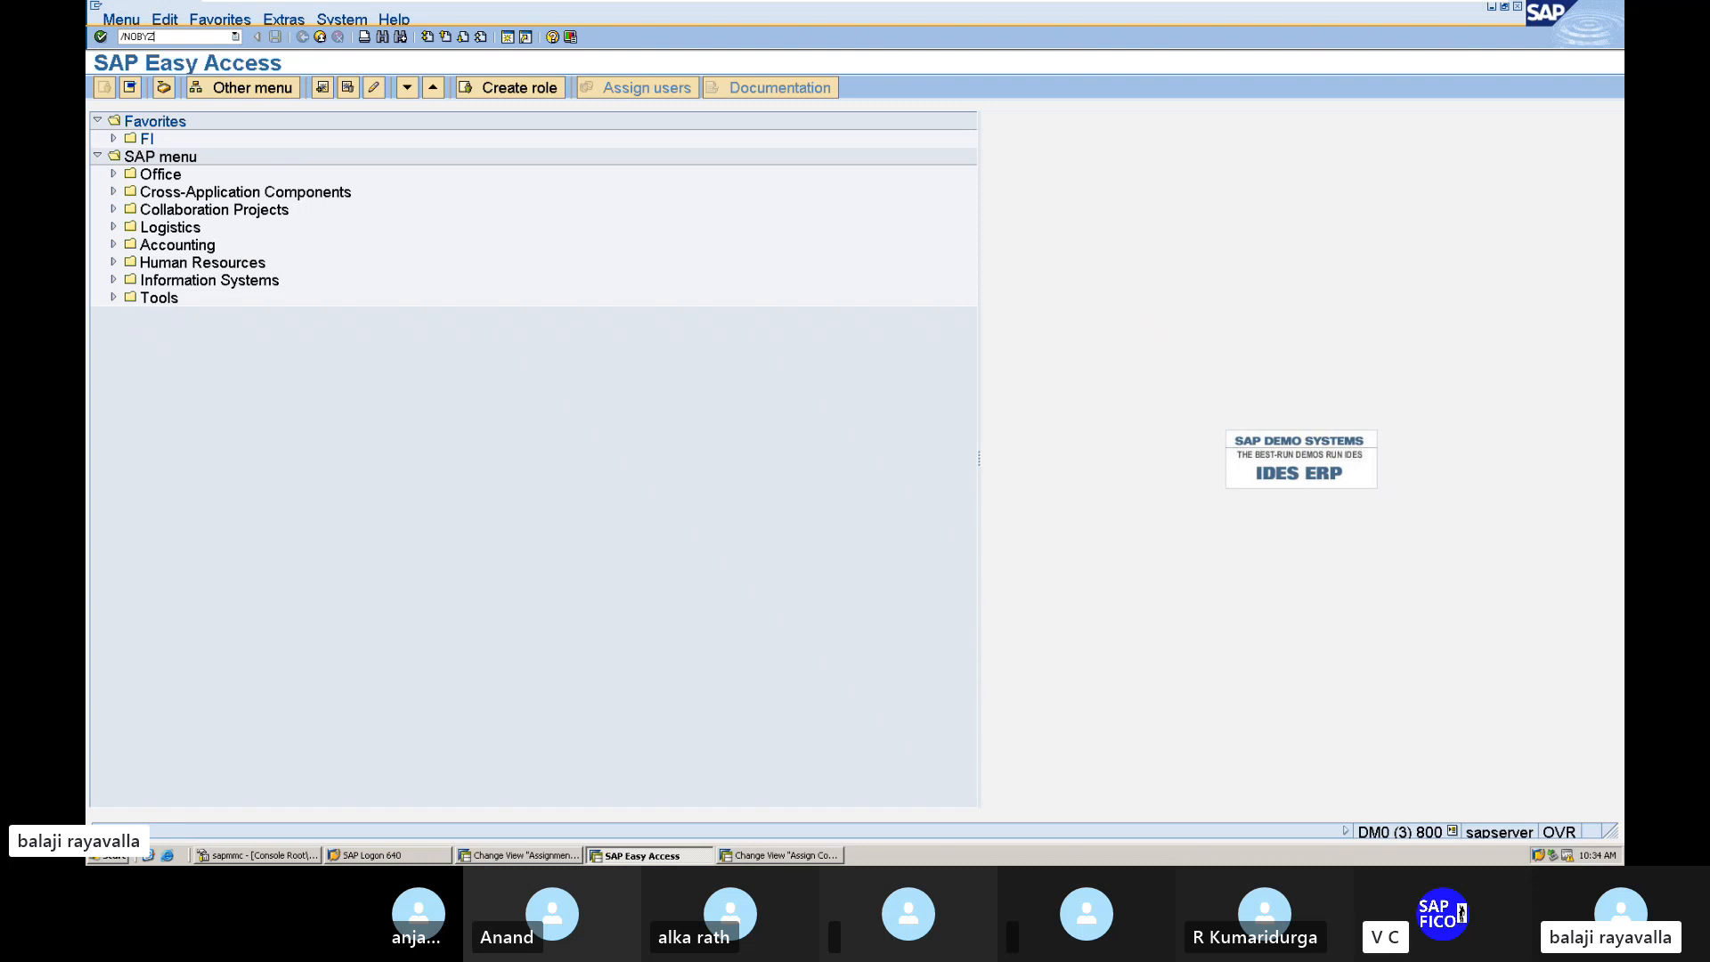
key(Return)
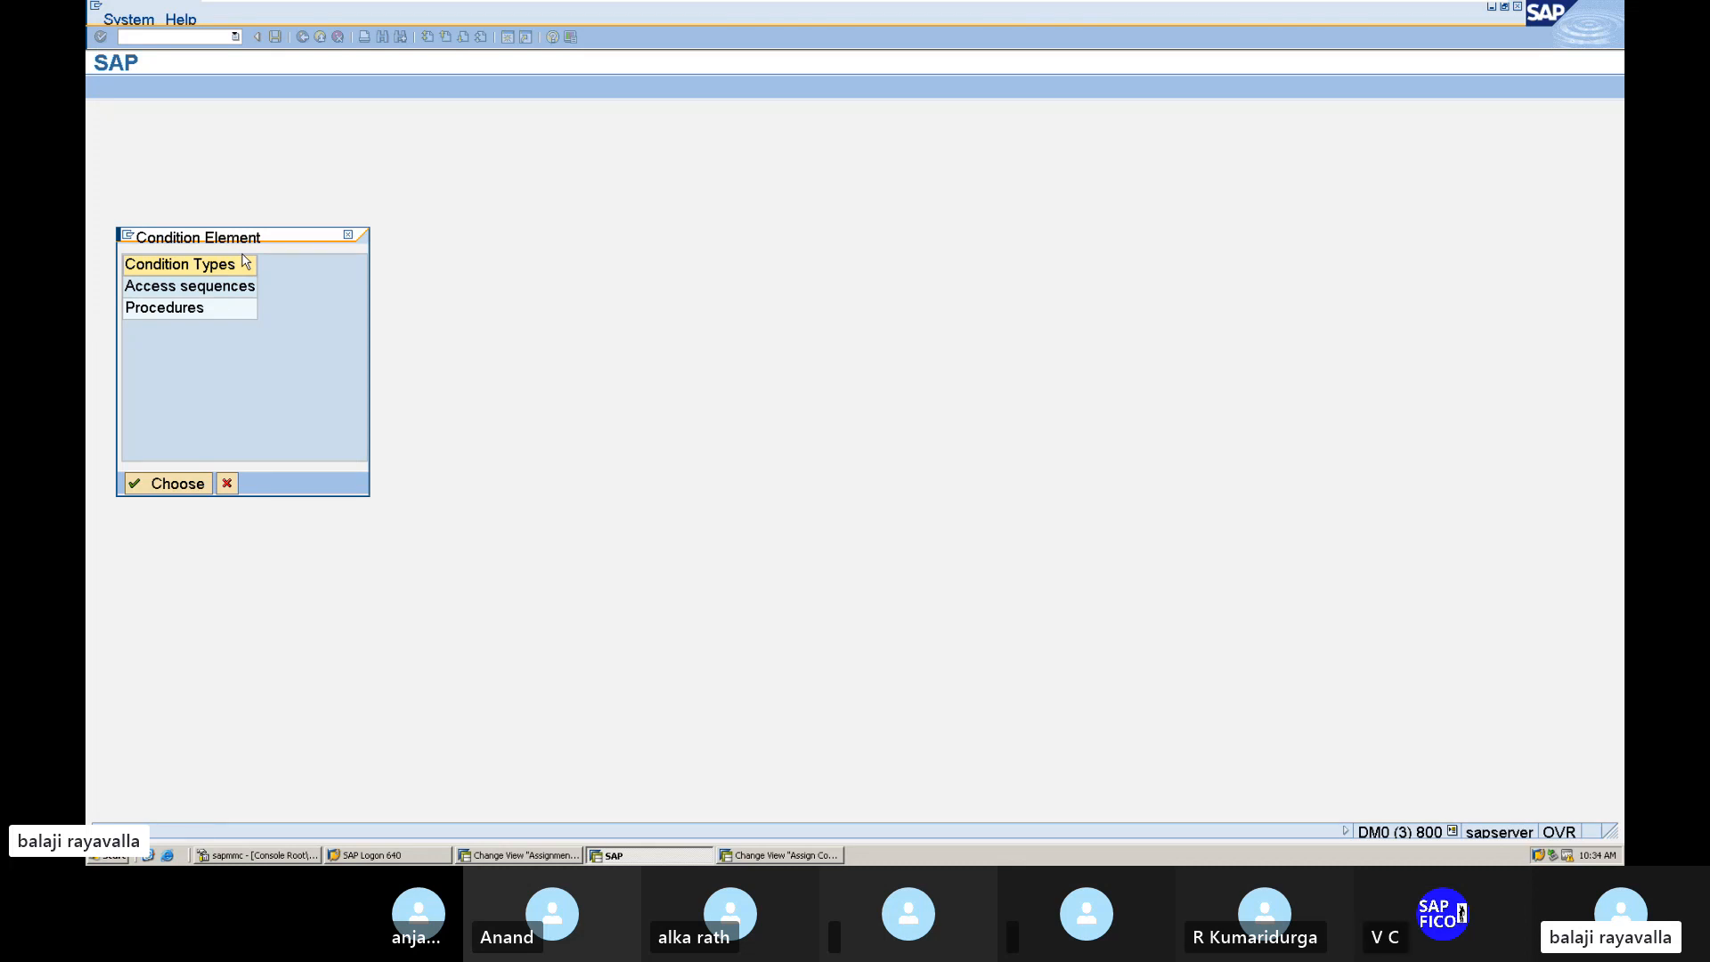
click(135, 485)
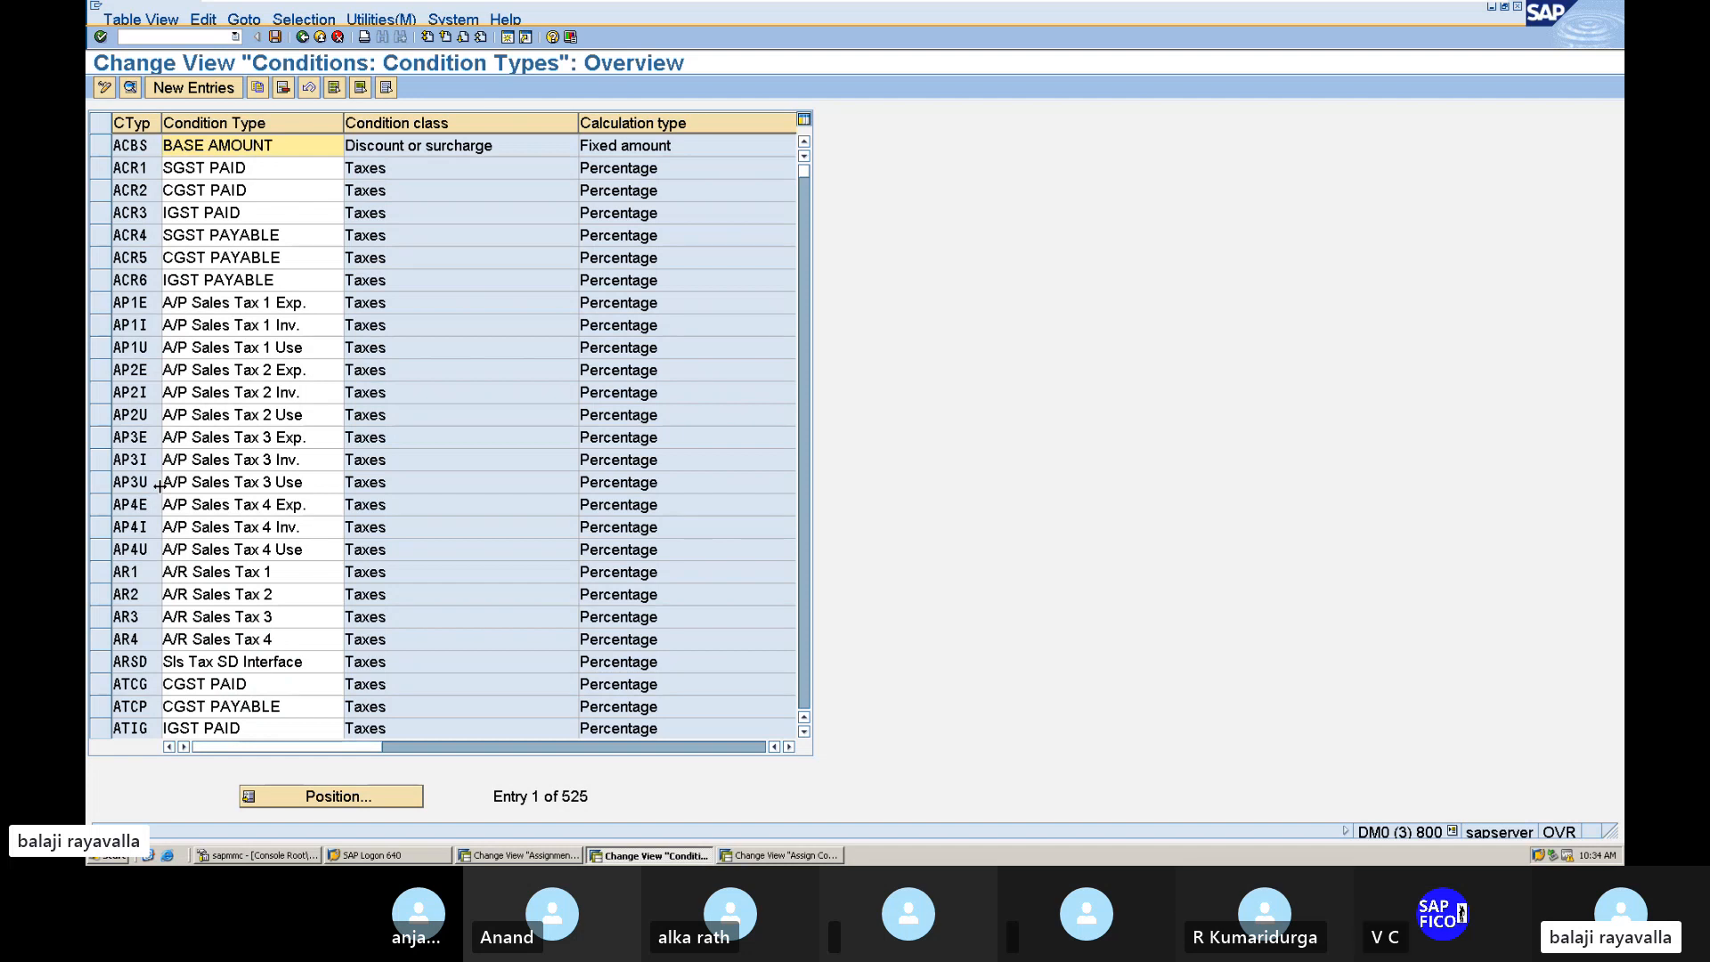
Step: Start a new condition type entry BAL1 and assign it the access sequence MWST (Tax Classification)
click(183, 91)
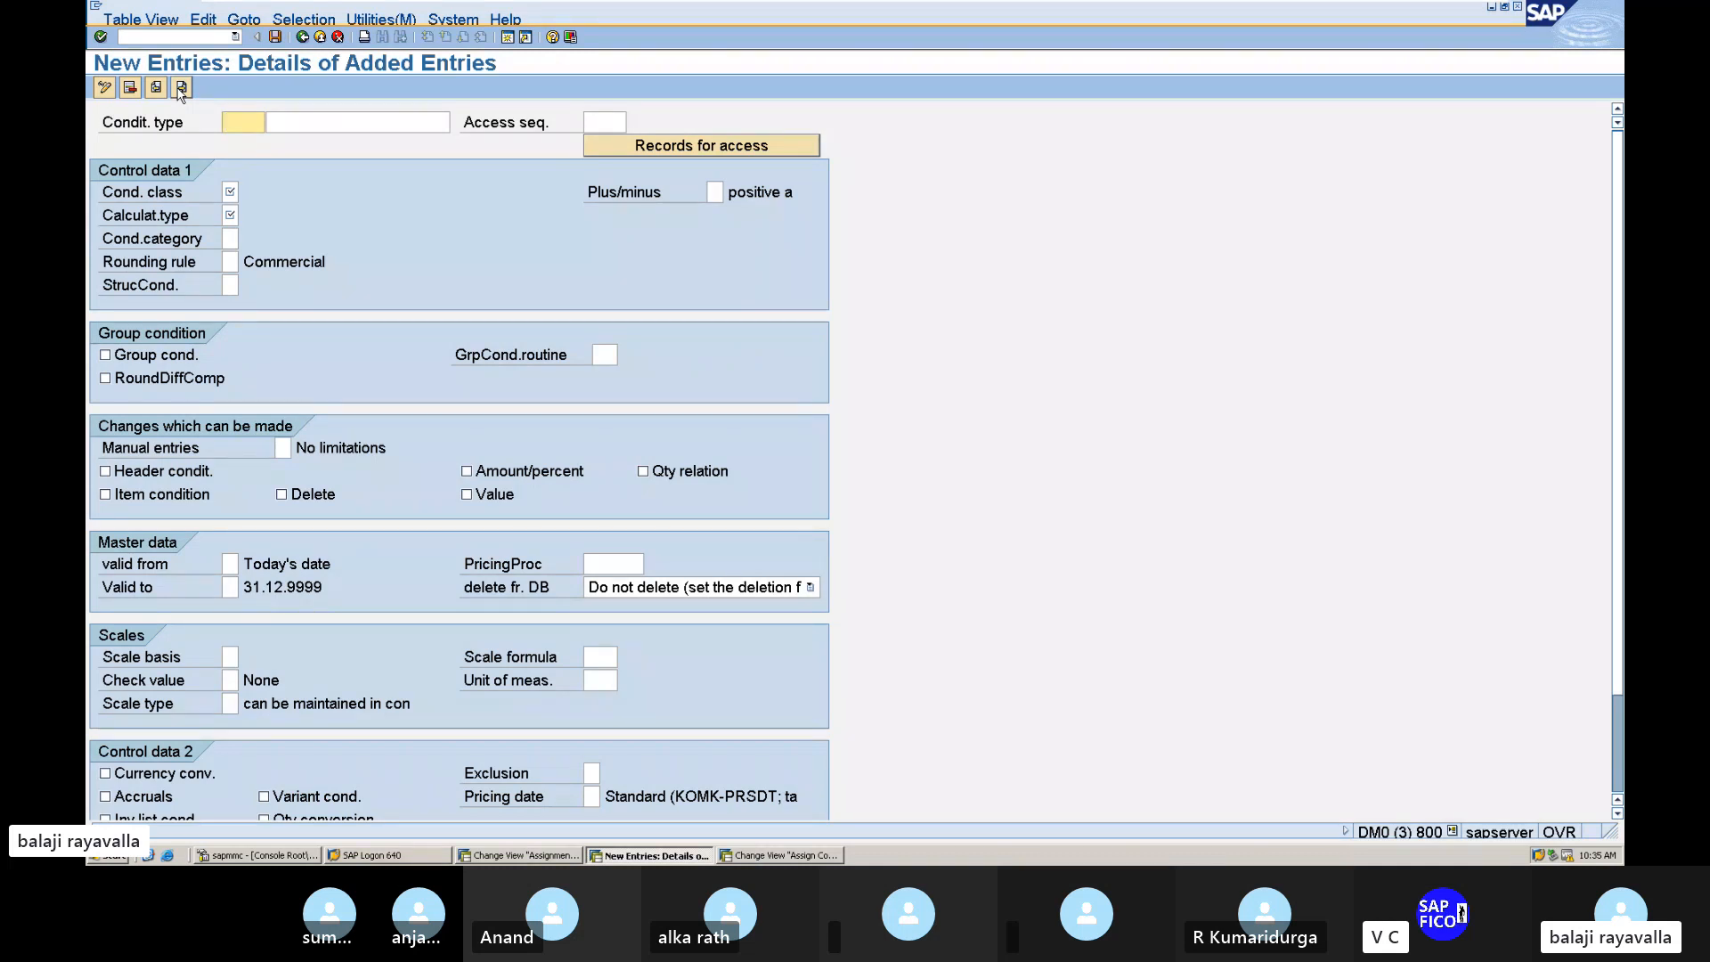
text(BAL1)
click(606, 122)
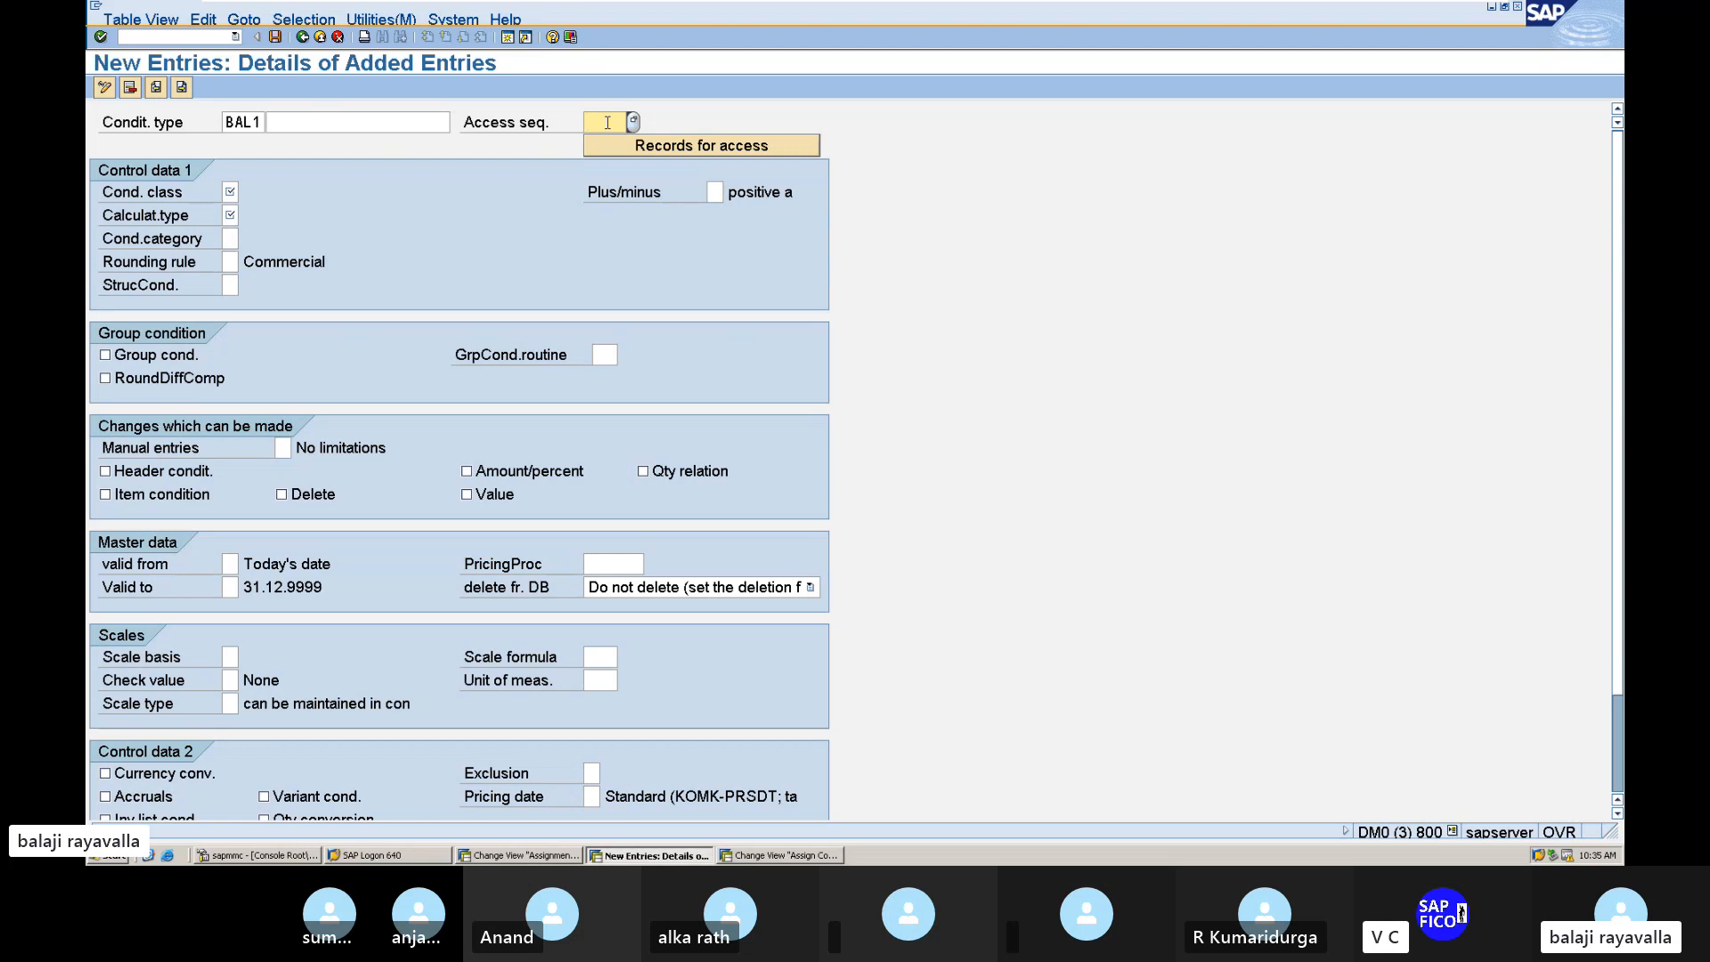
click(632, 121)
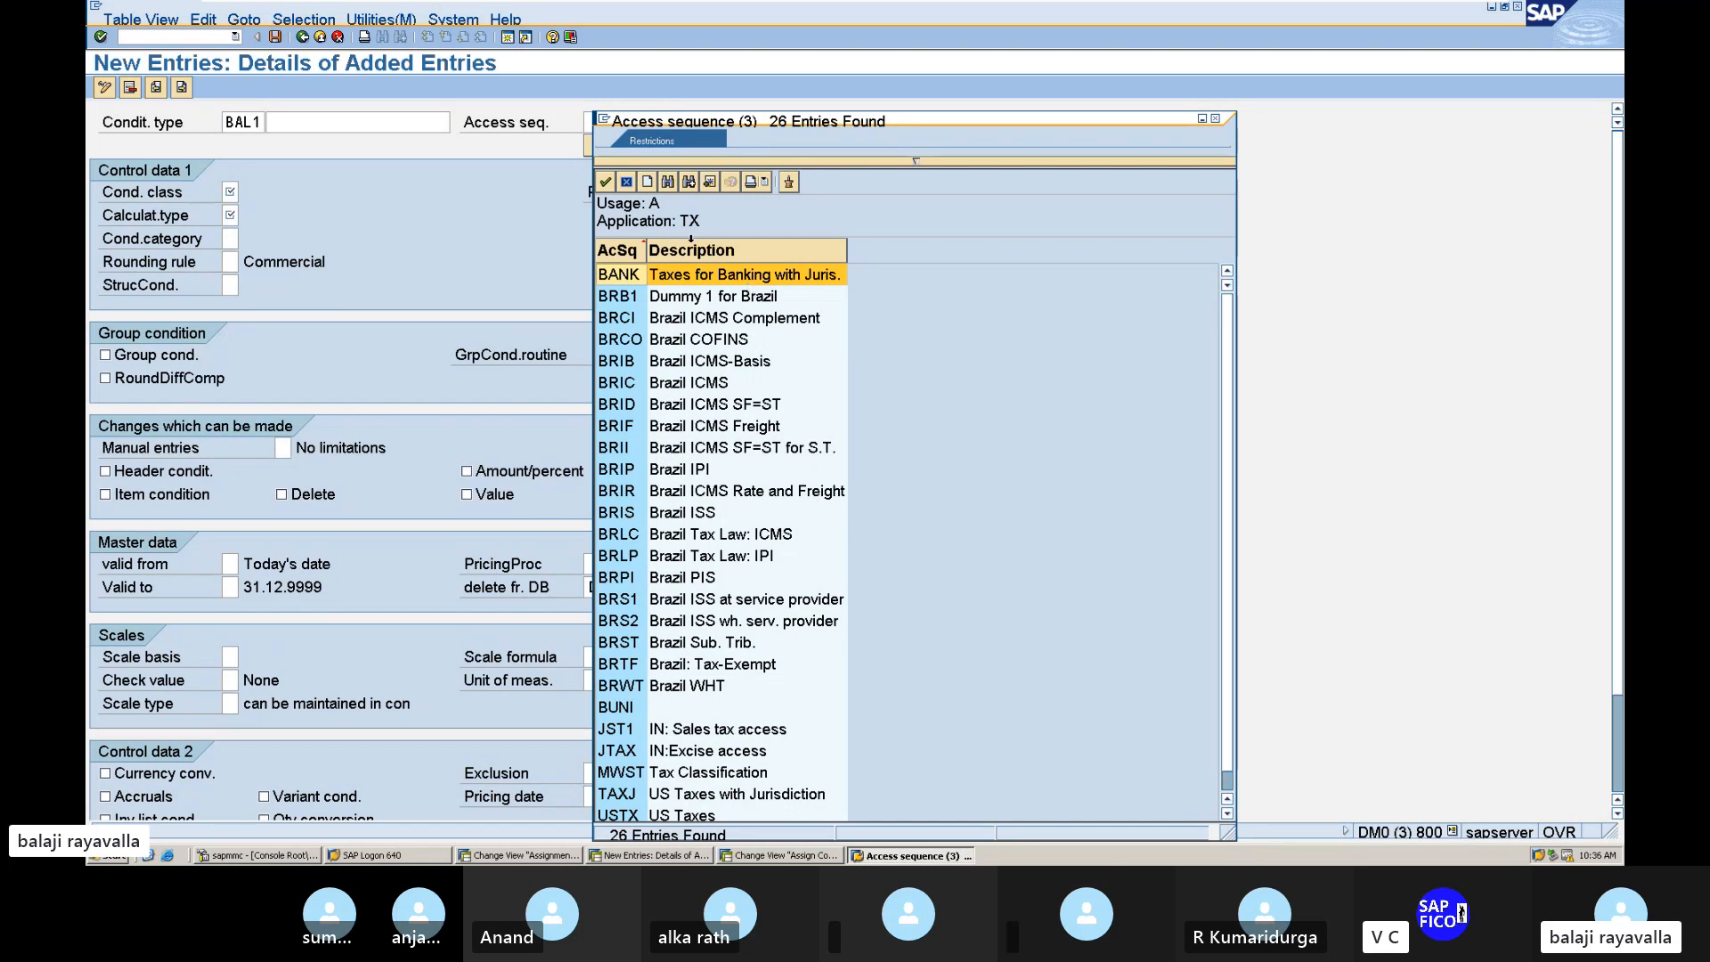
key(ctrl+f)
text(M)
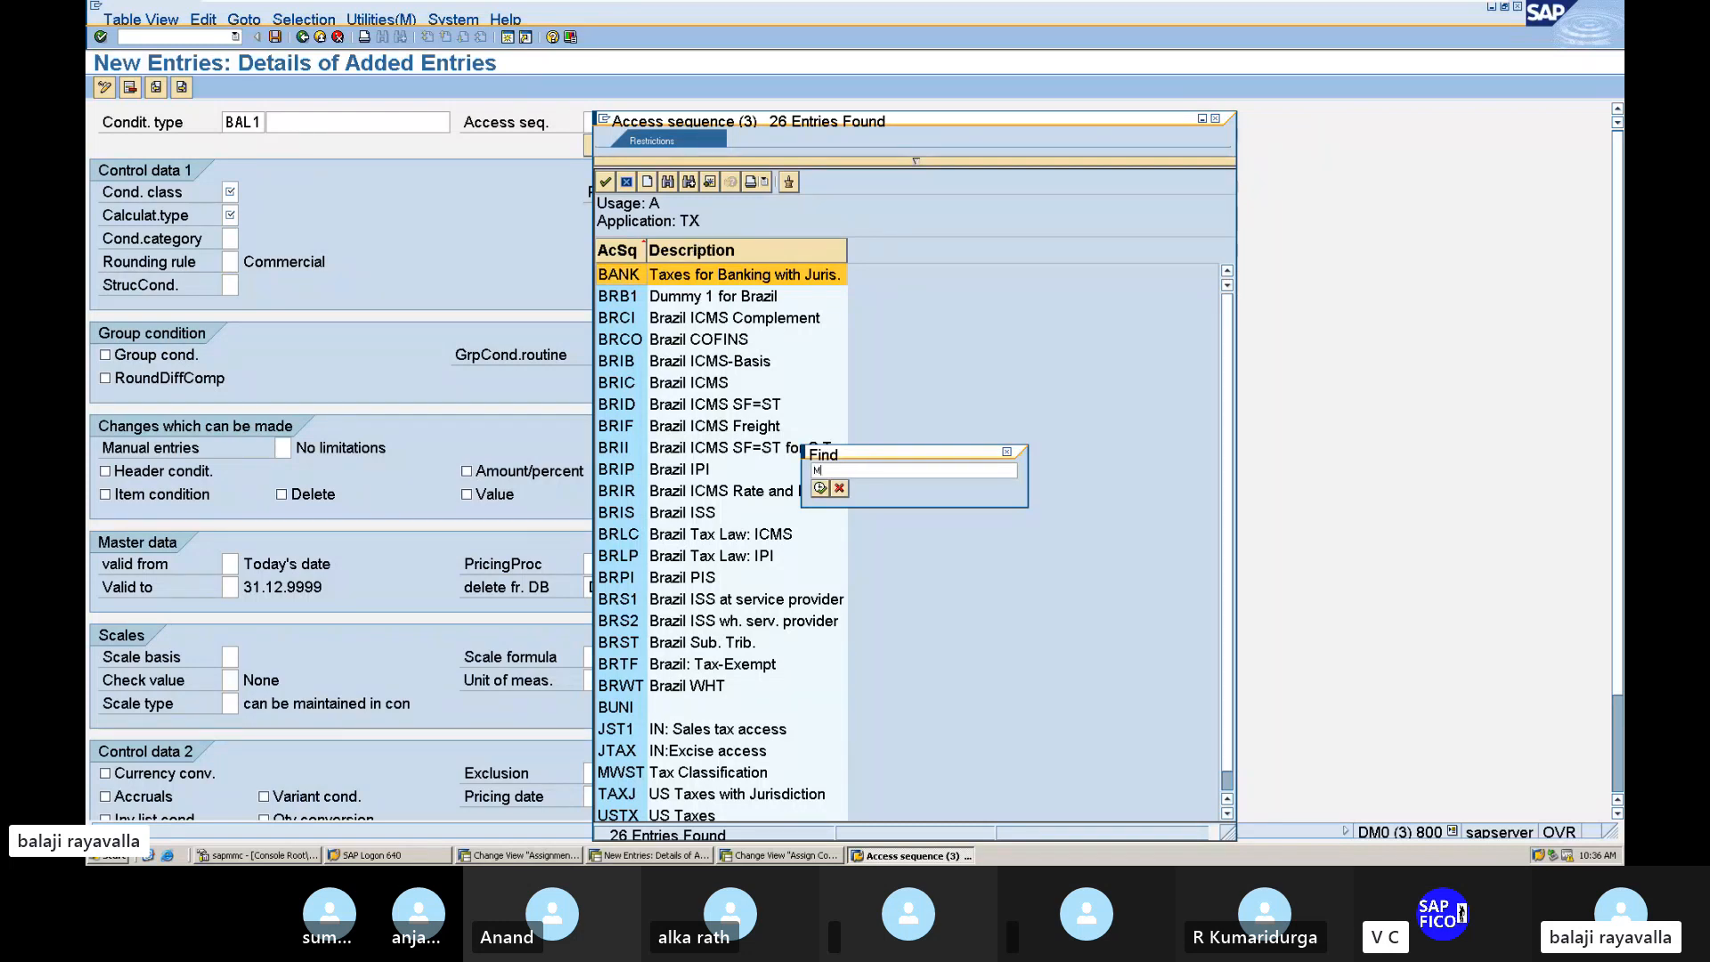
text(W)
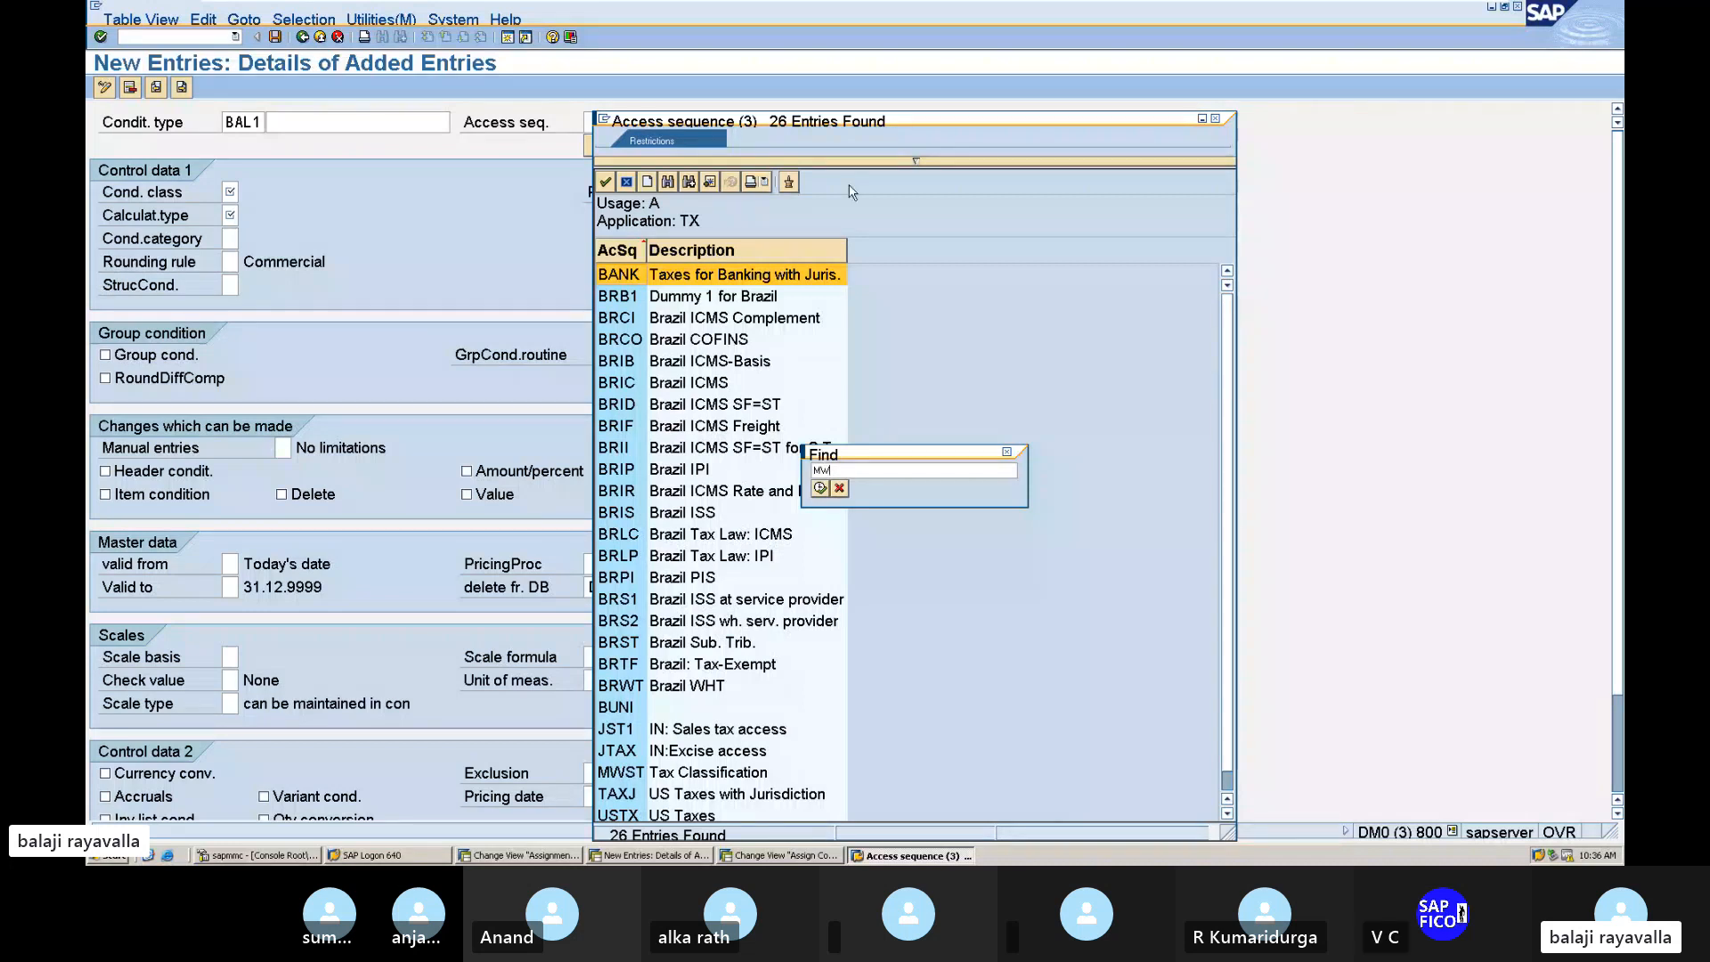
click(1007, 454)
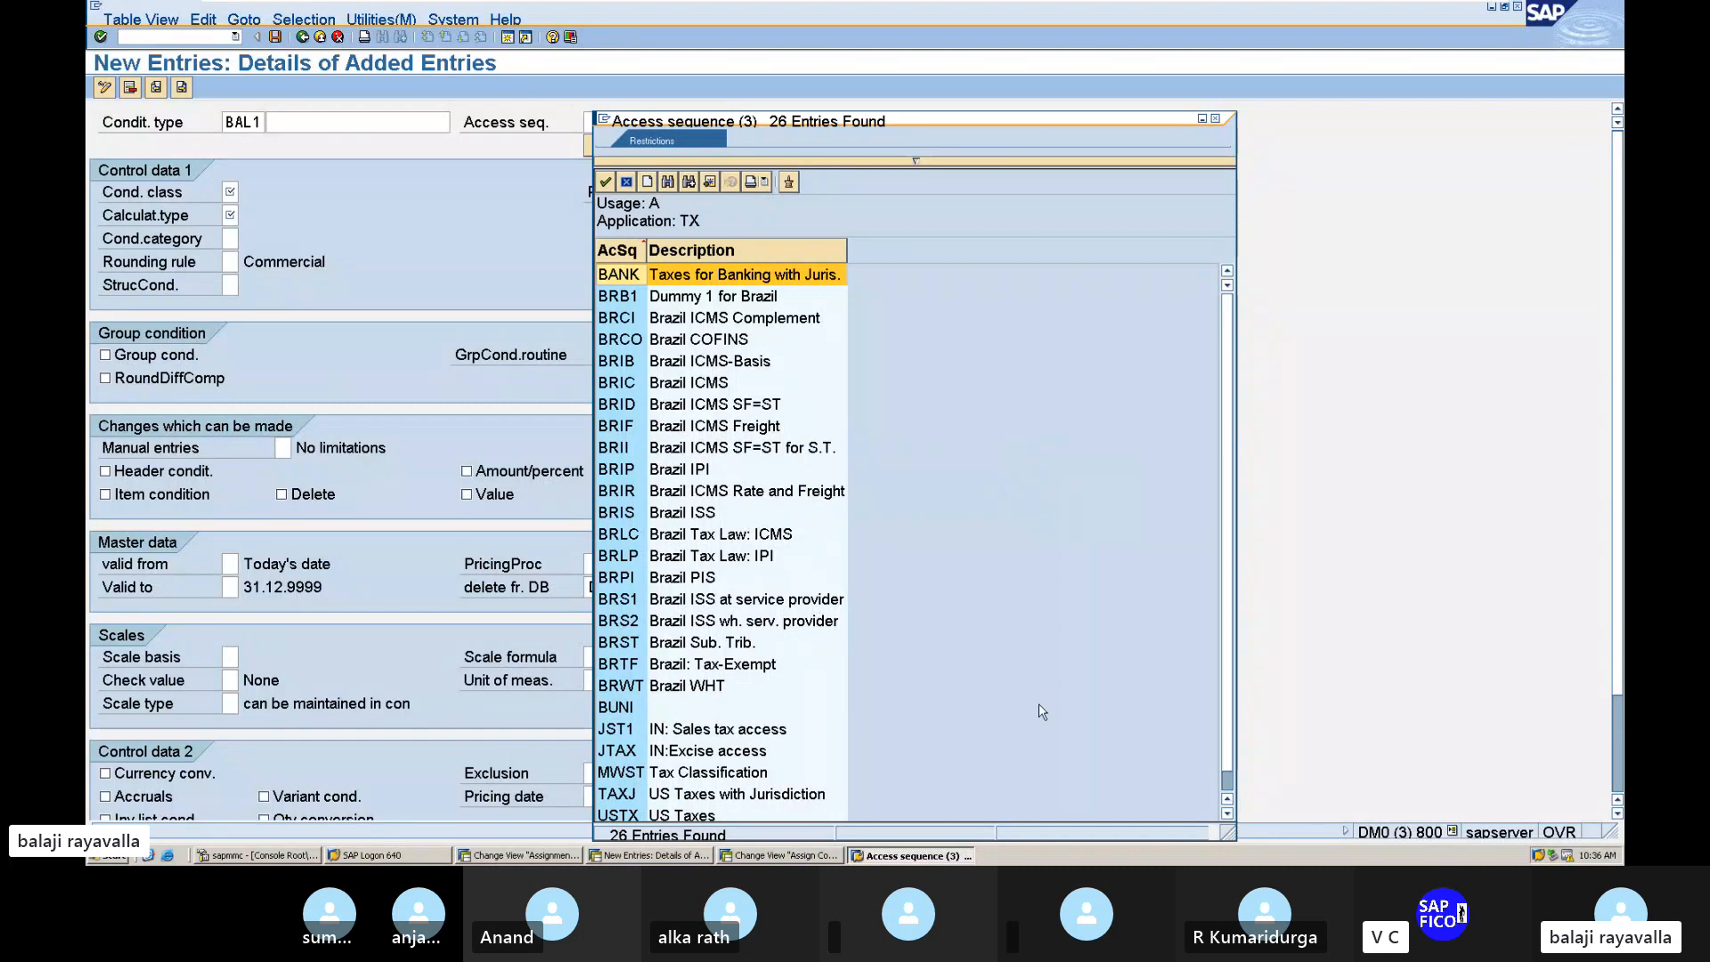
click(1227, 813)
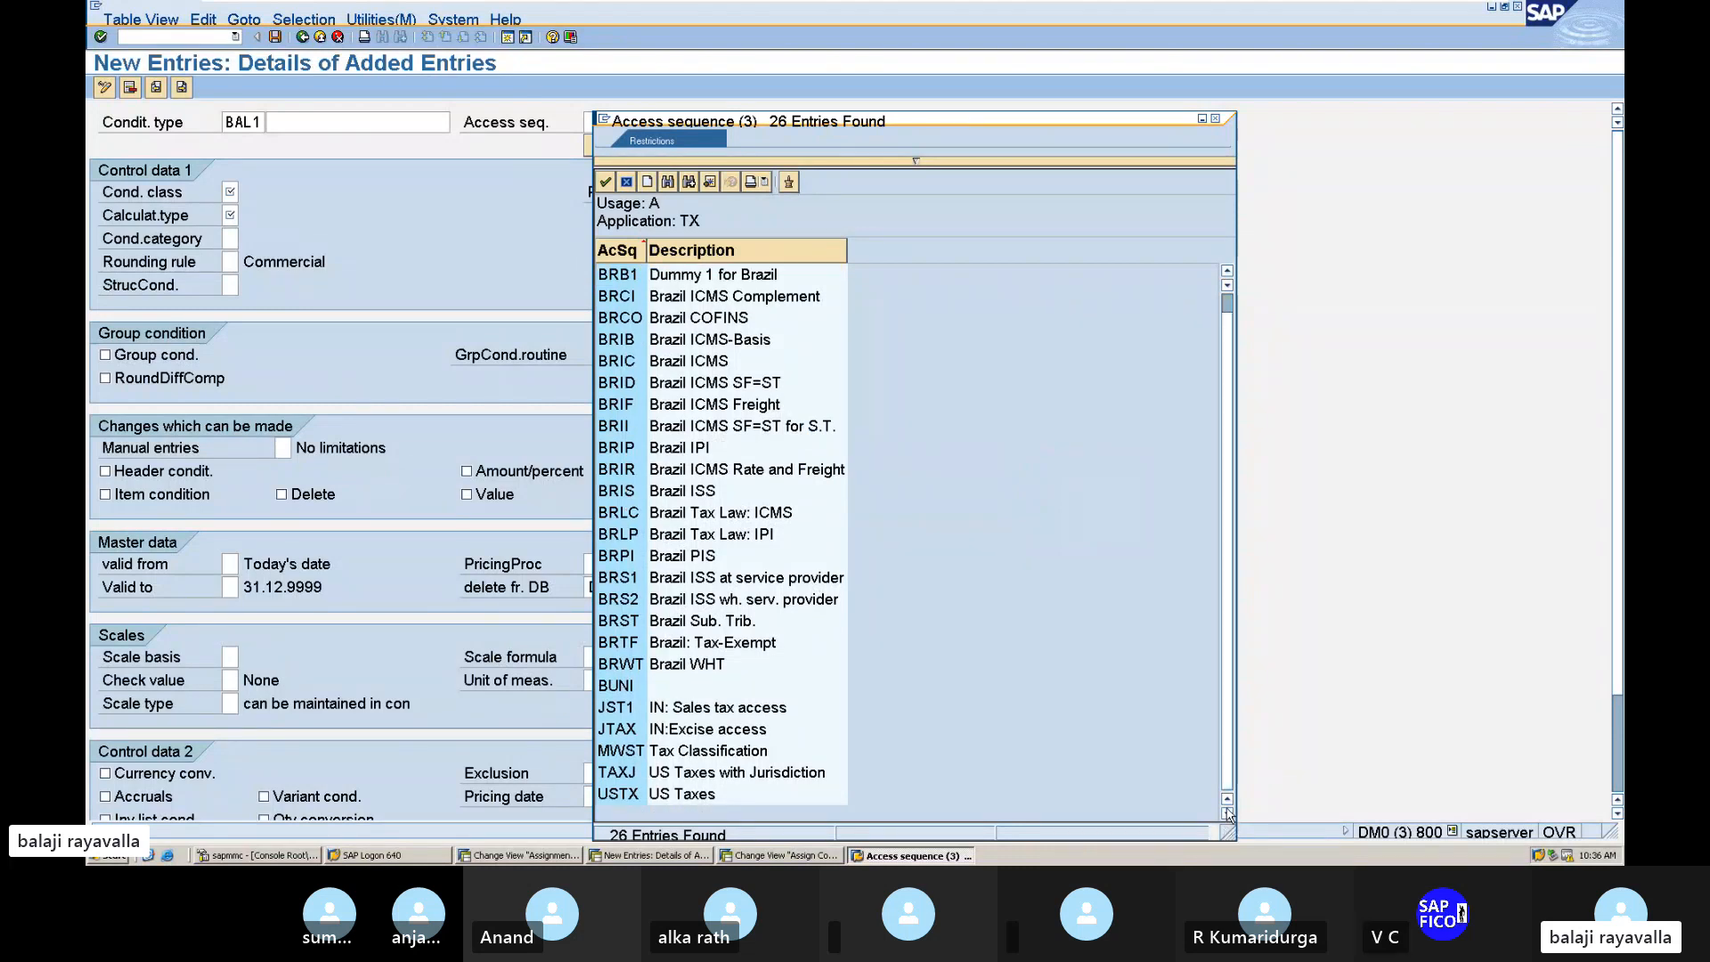
double_click(640, 751)
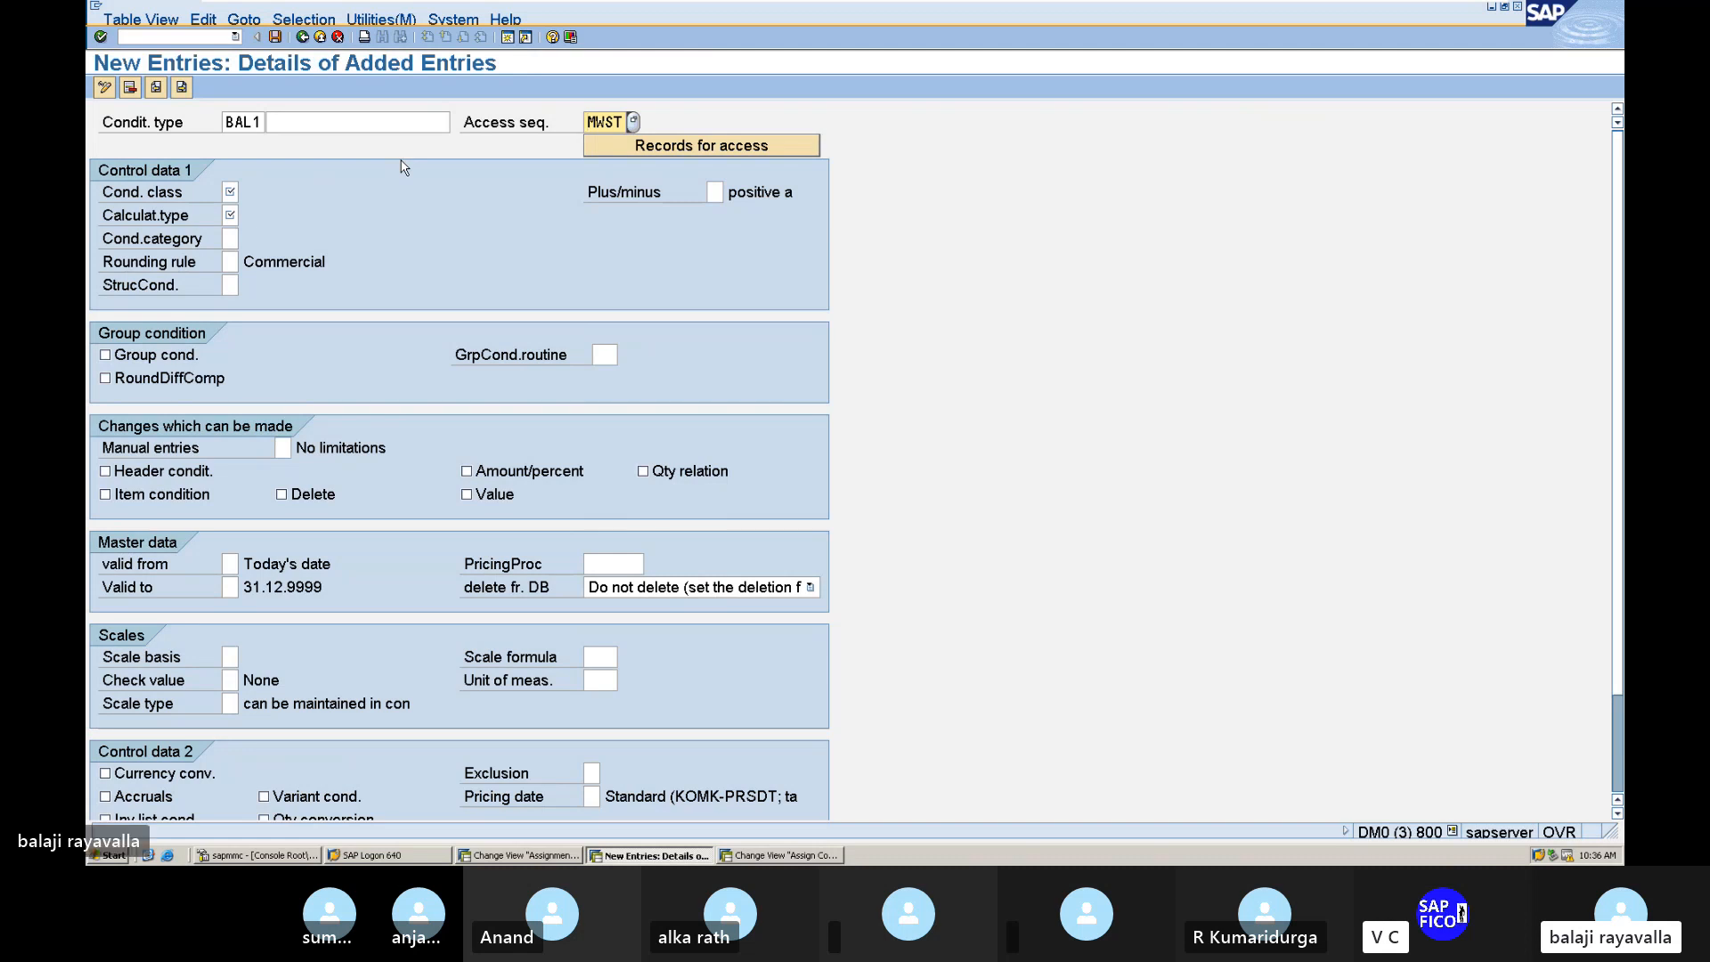
Step: Set the condition class to D (Taxes) and the calculation type to A (Percentage)
click(229, 192)
click(245, 191)
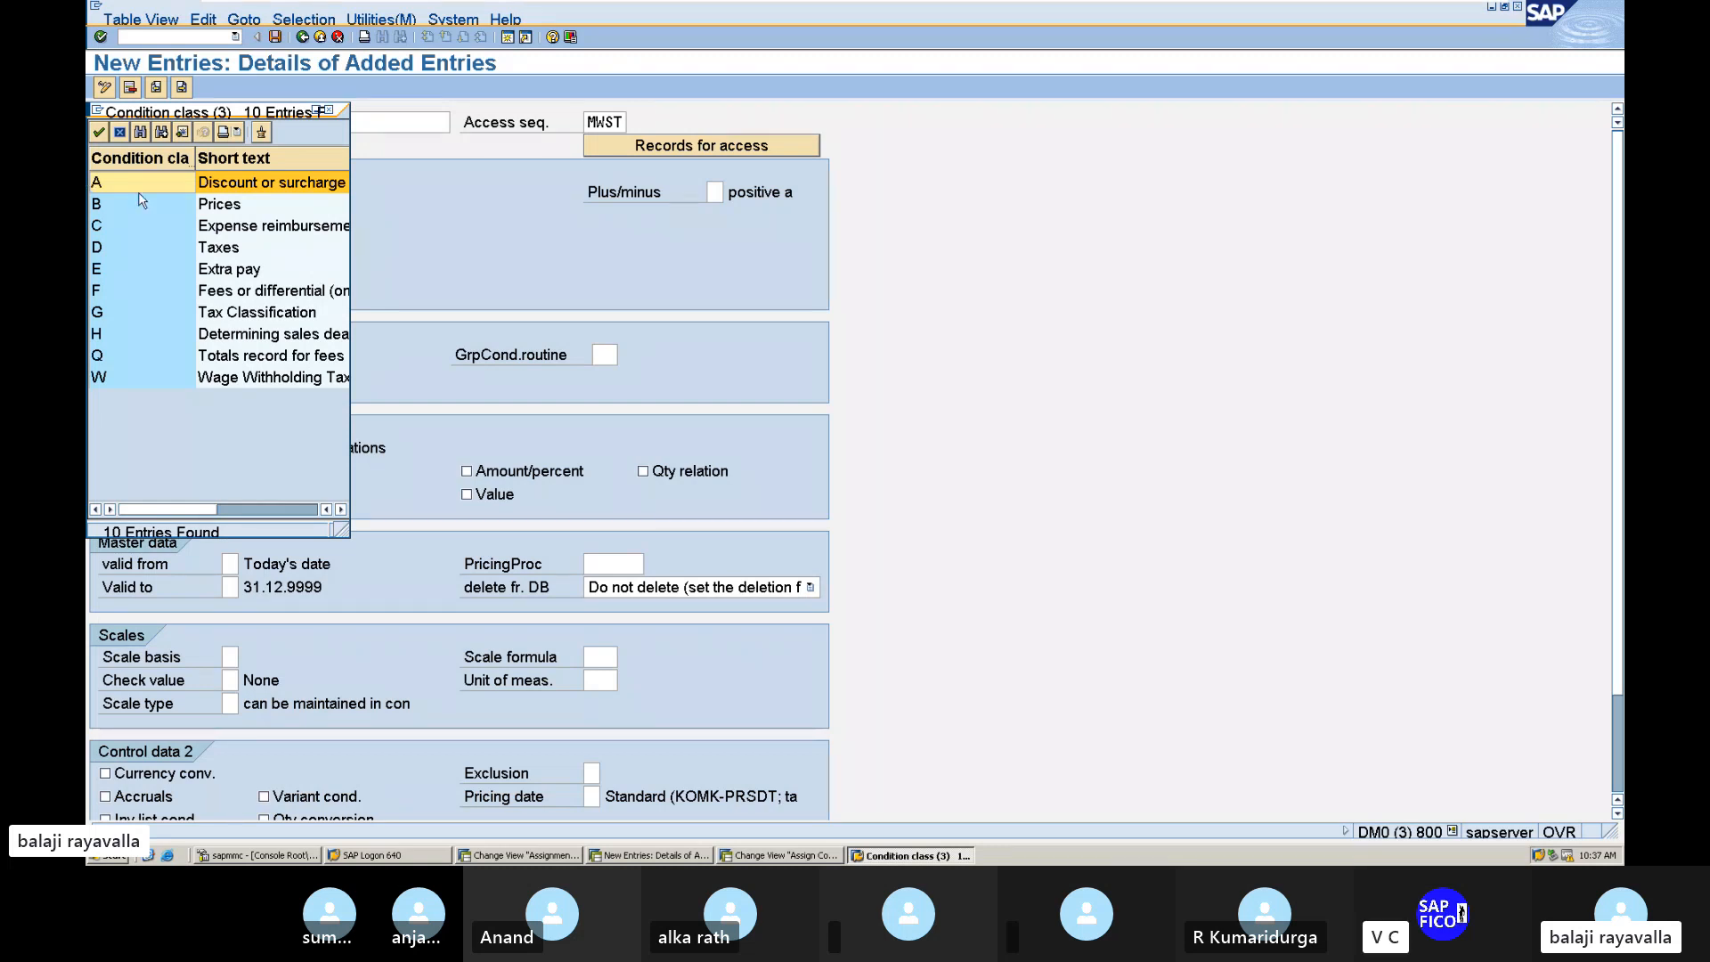
click(131, 250)
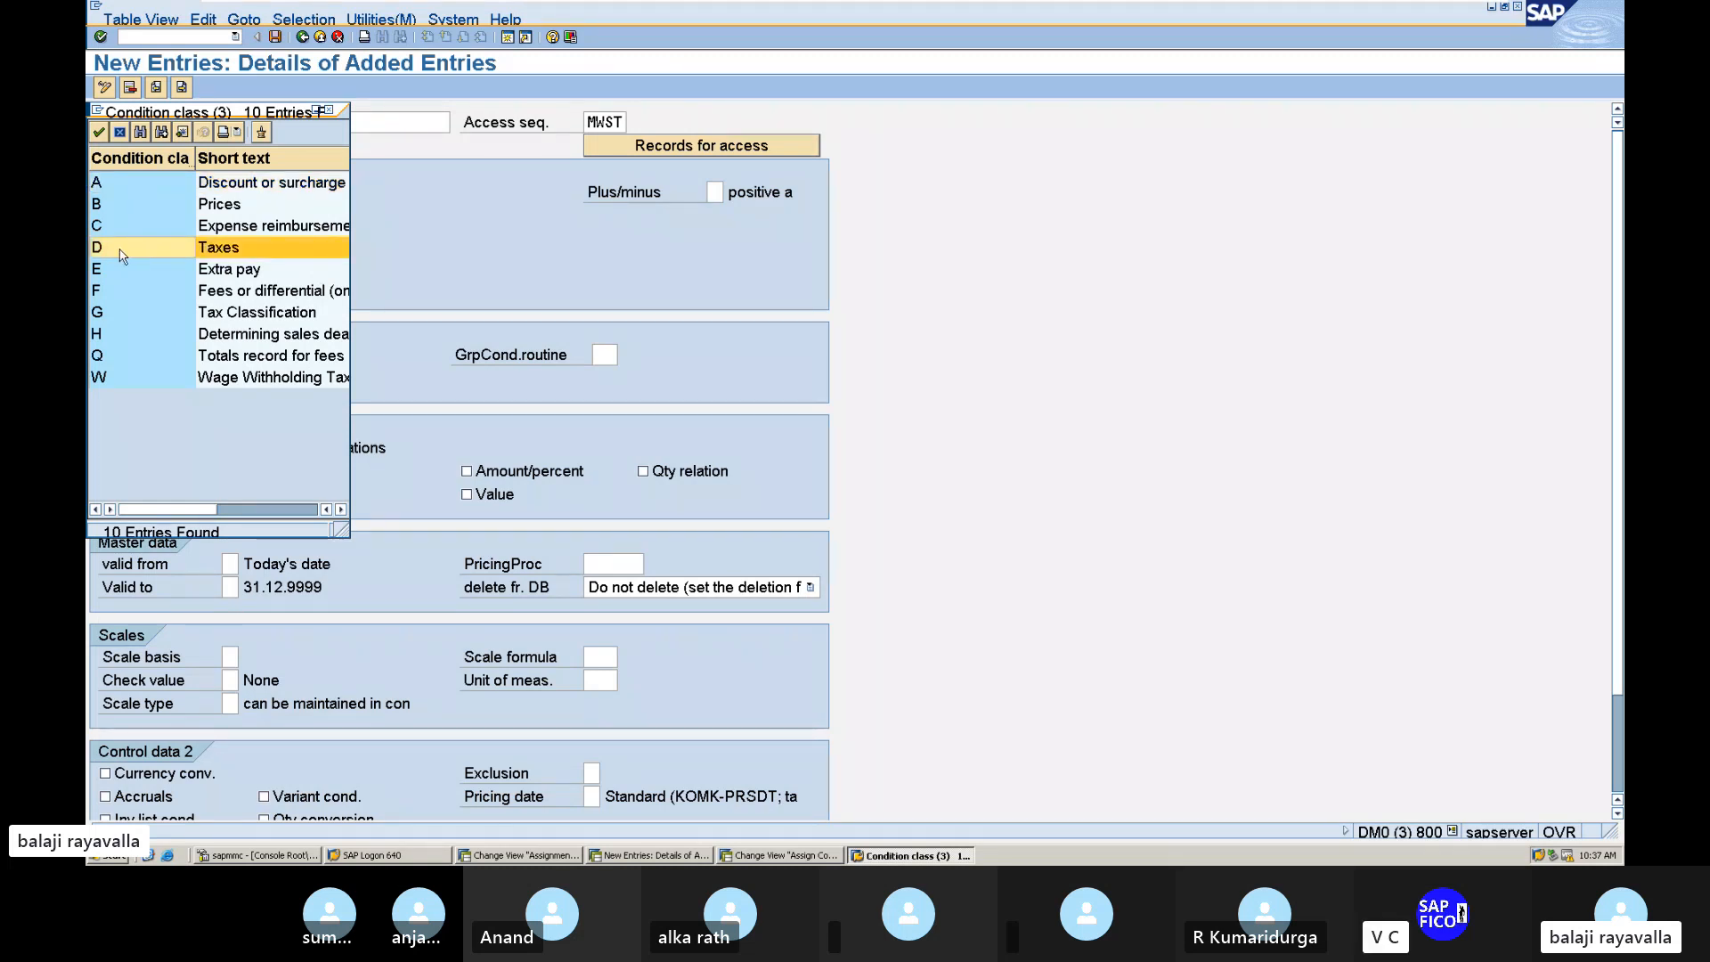
double_click(132, 250)
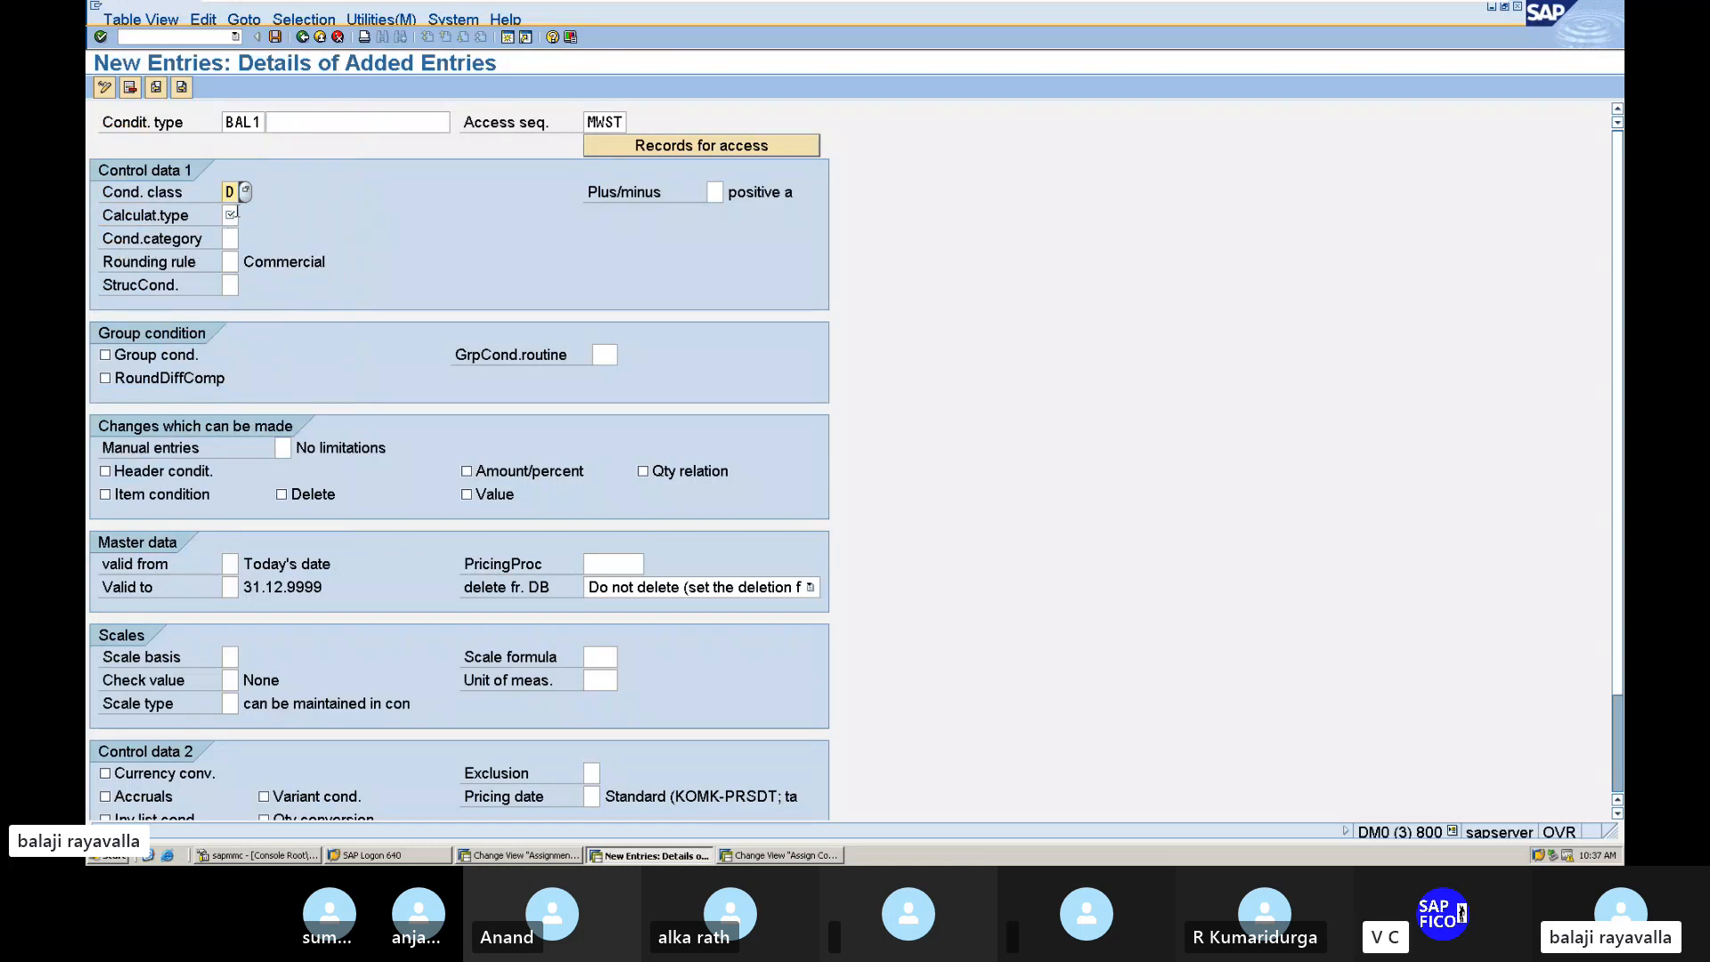
click(230, 215)
click(245, 215)
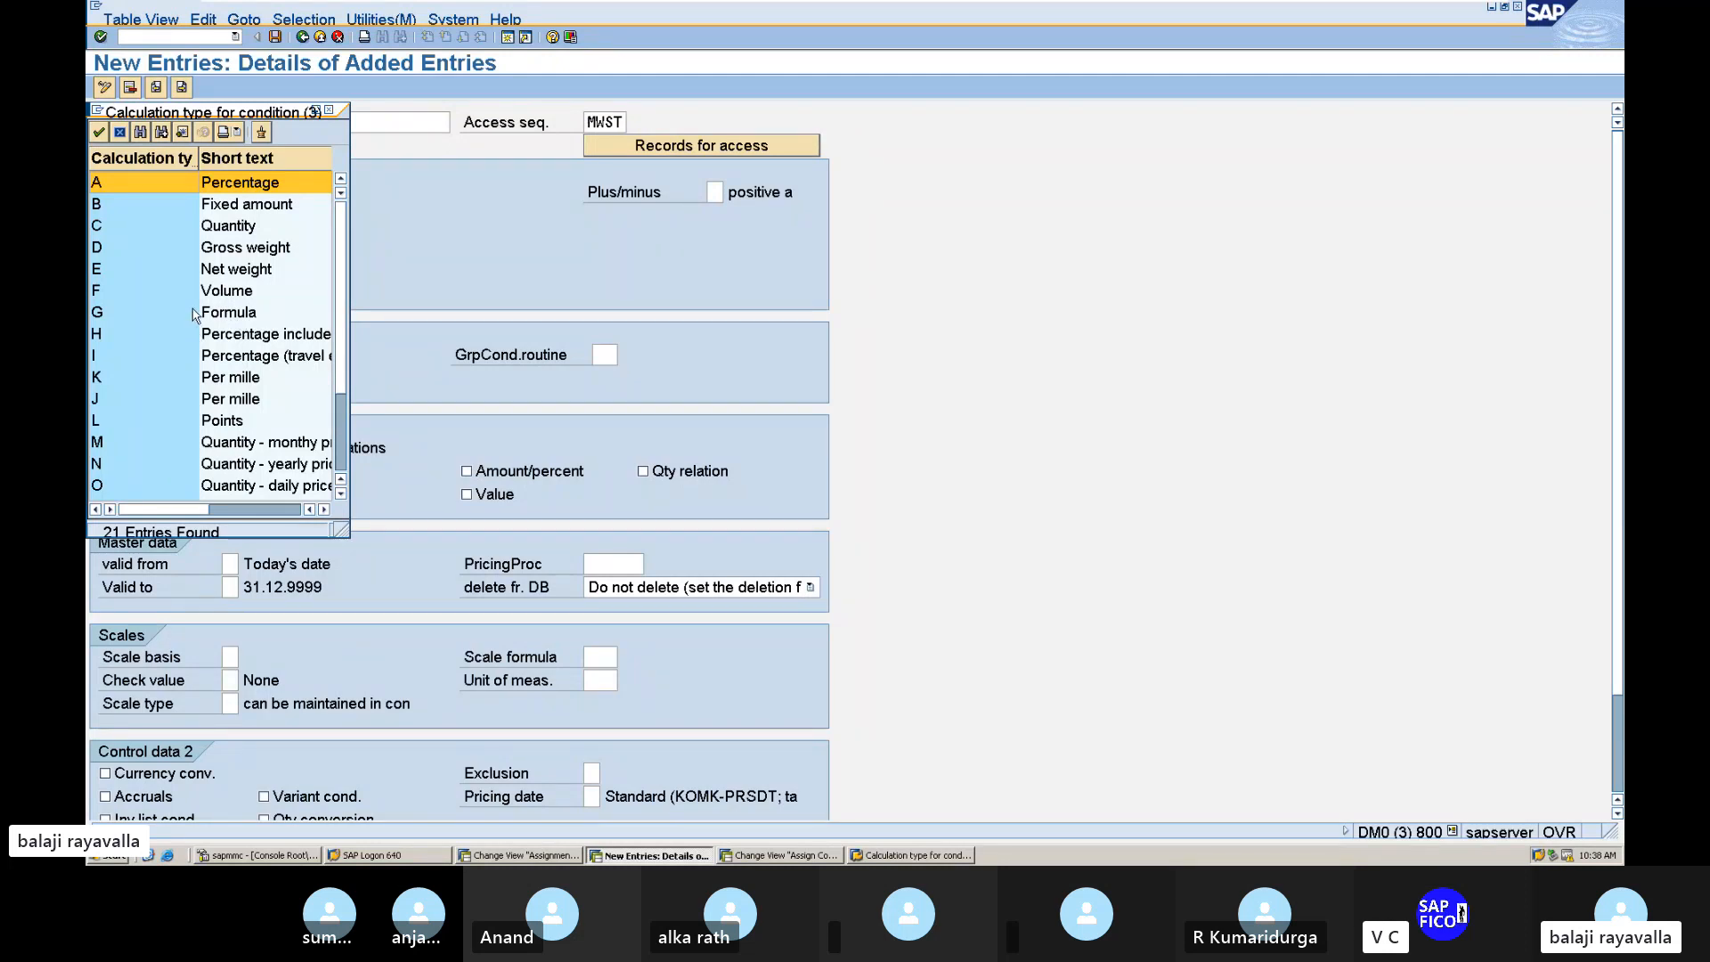
double_click(177, 192)
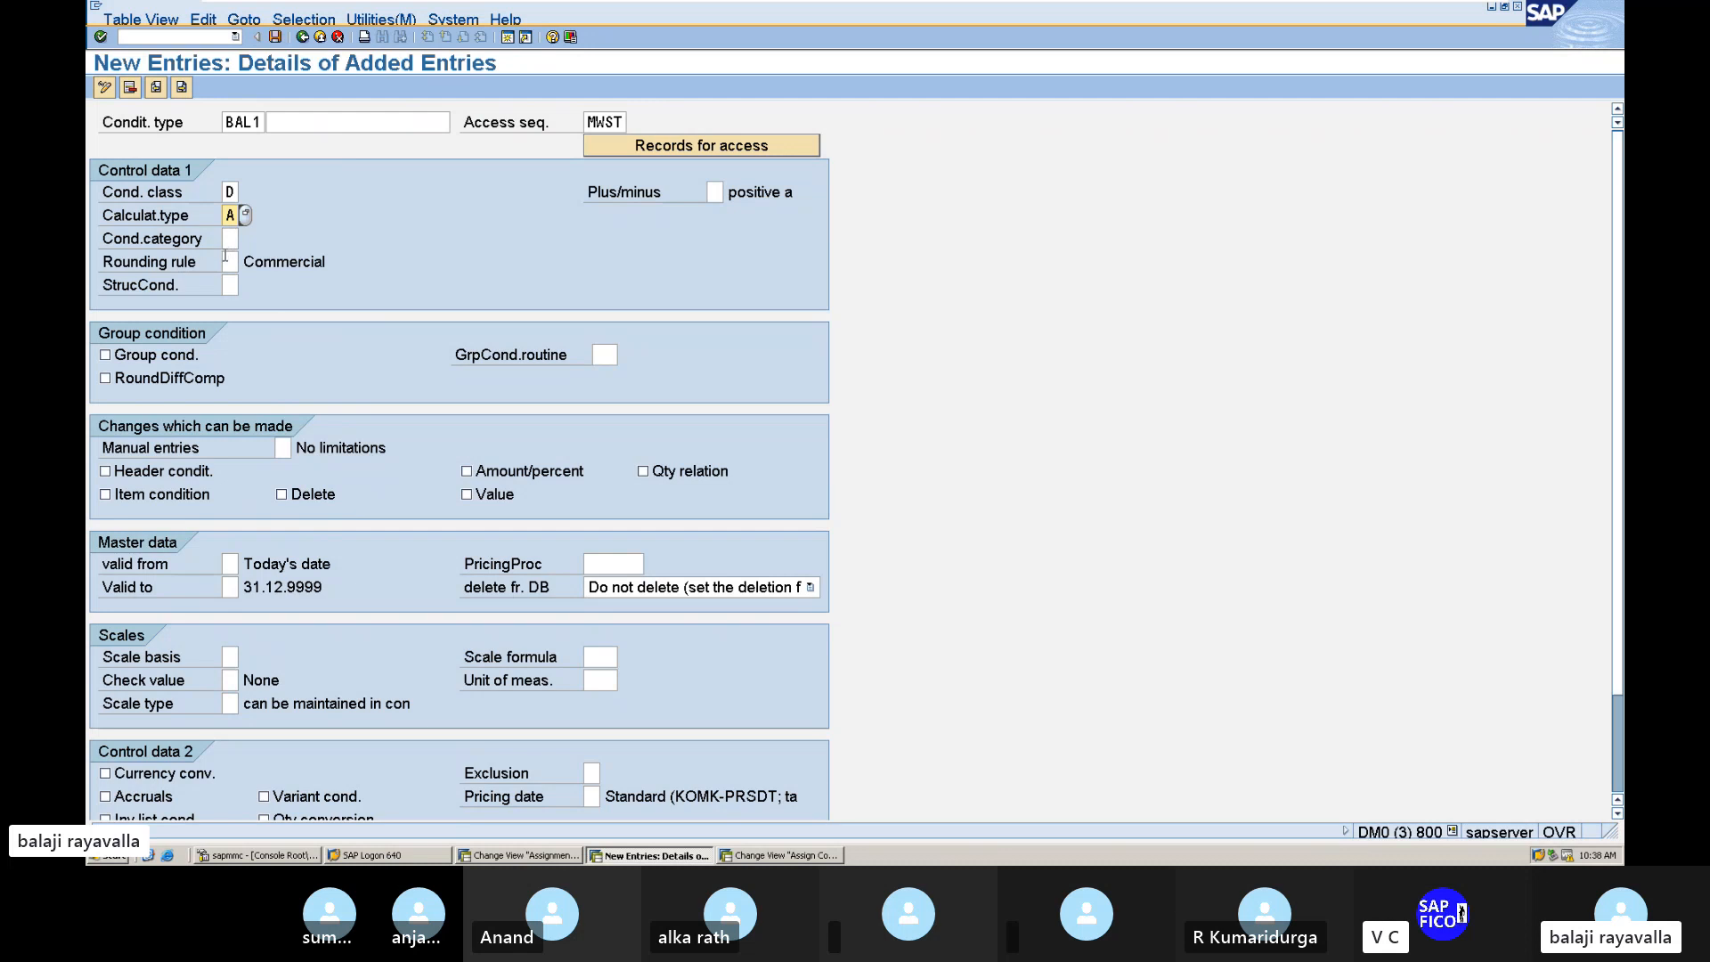
Step: Review the available rounding rules for condition type BAL1 and close the list without picking one
click(228, 260)
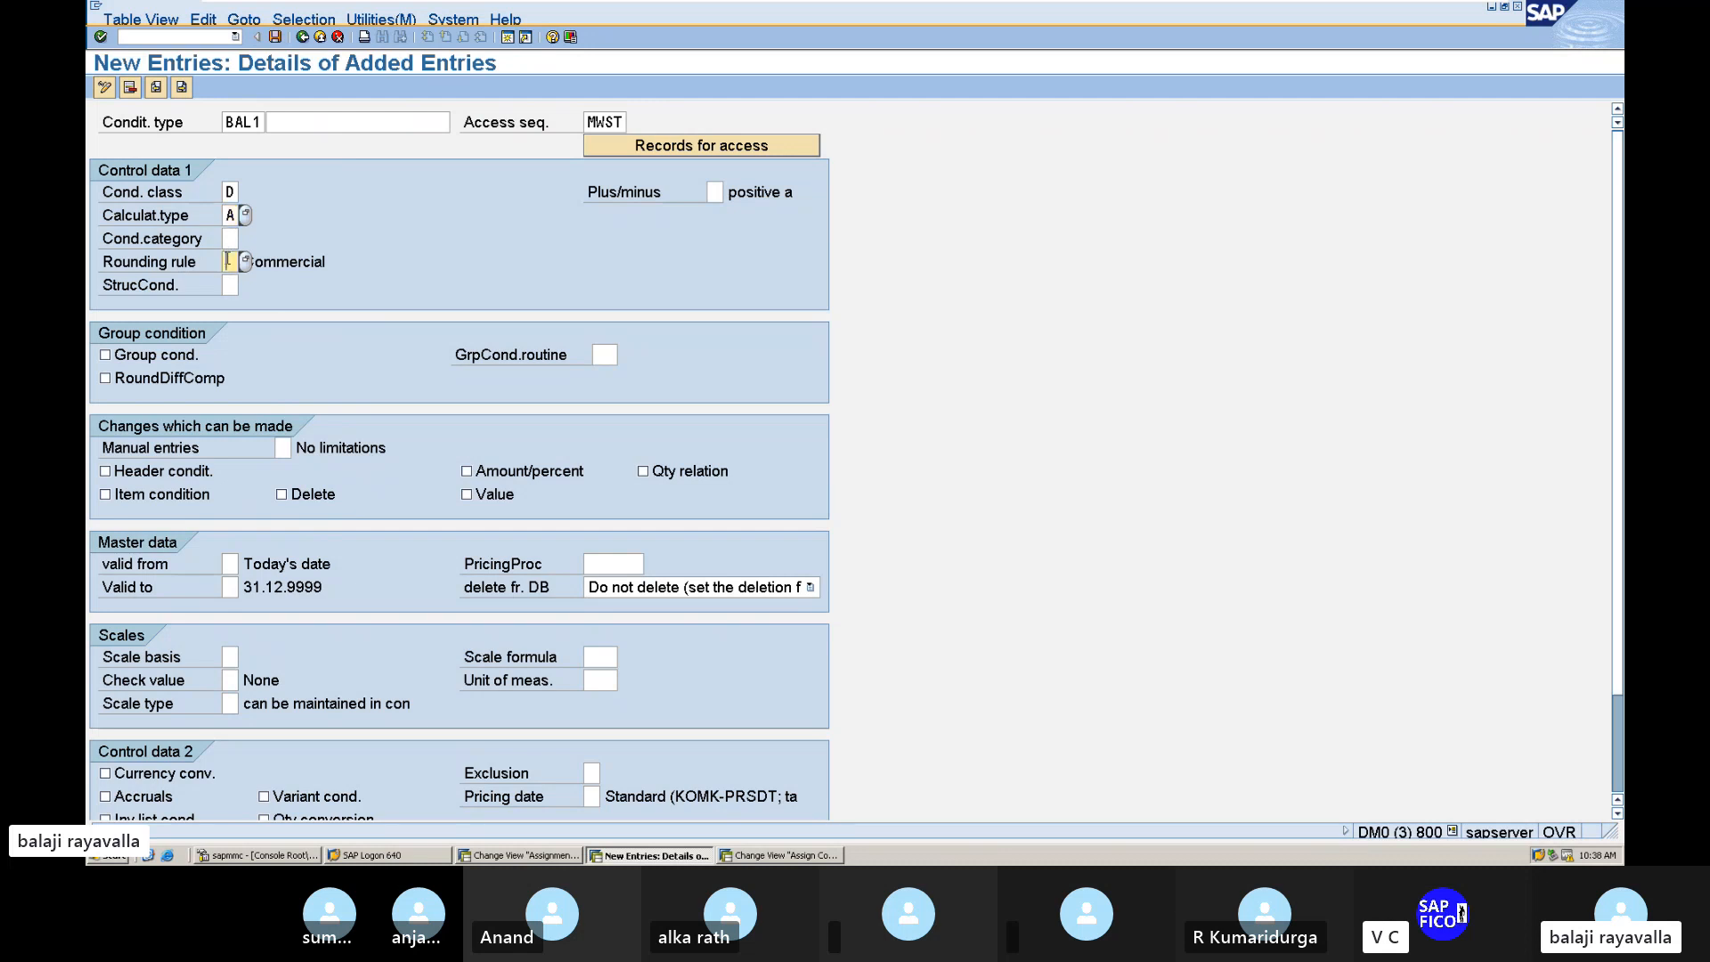
click(246, 264)
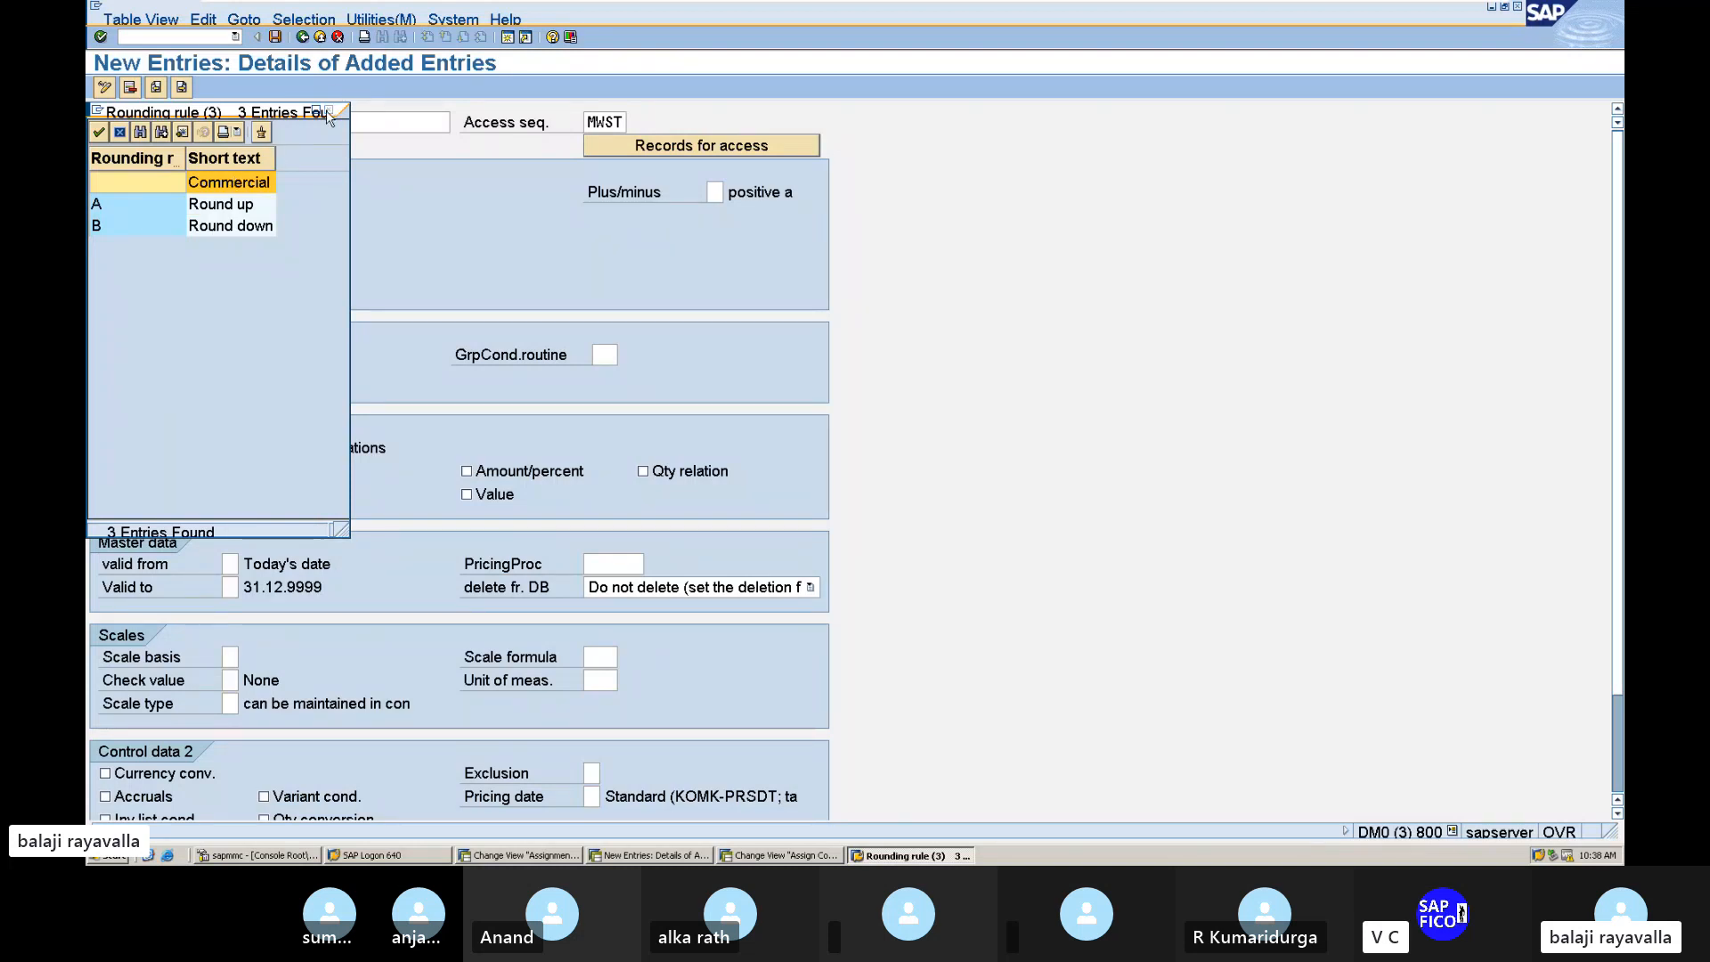
click(326, 113)
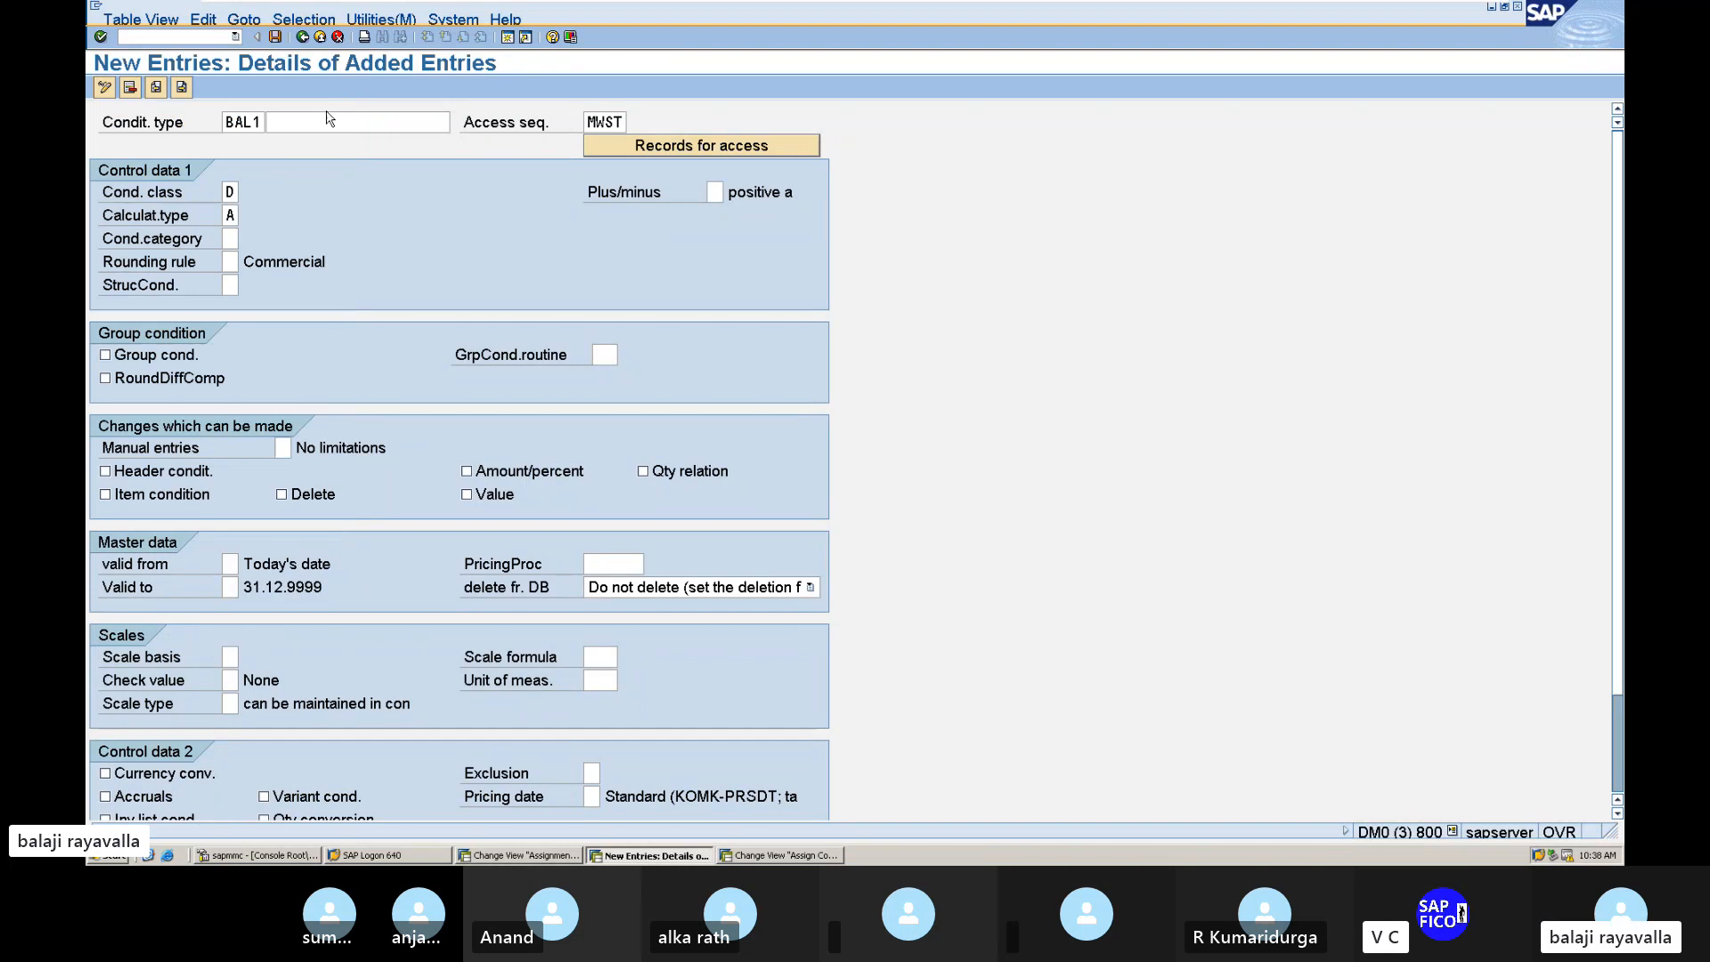
click(229, 261)
Step: Switch to the GST CONFIGURATIONS document in Word, review its configuration steps through the end of the list, and return to SAP
mouse_move(1439, 11)
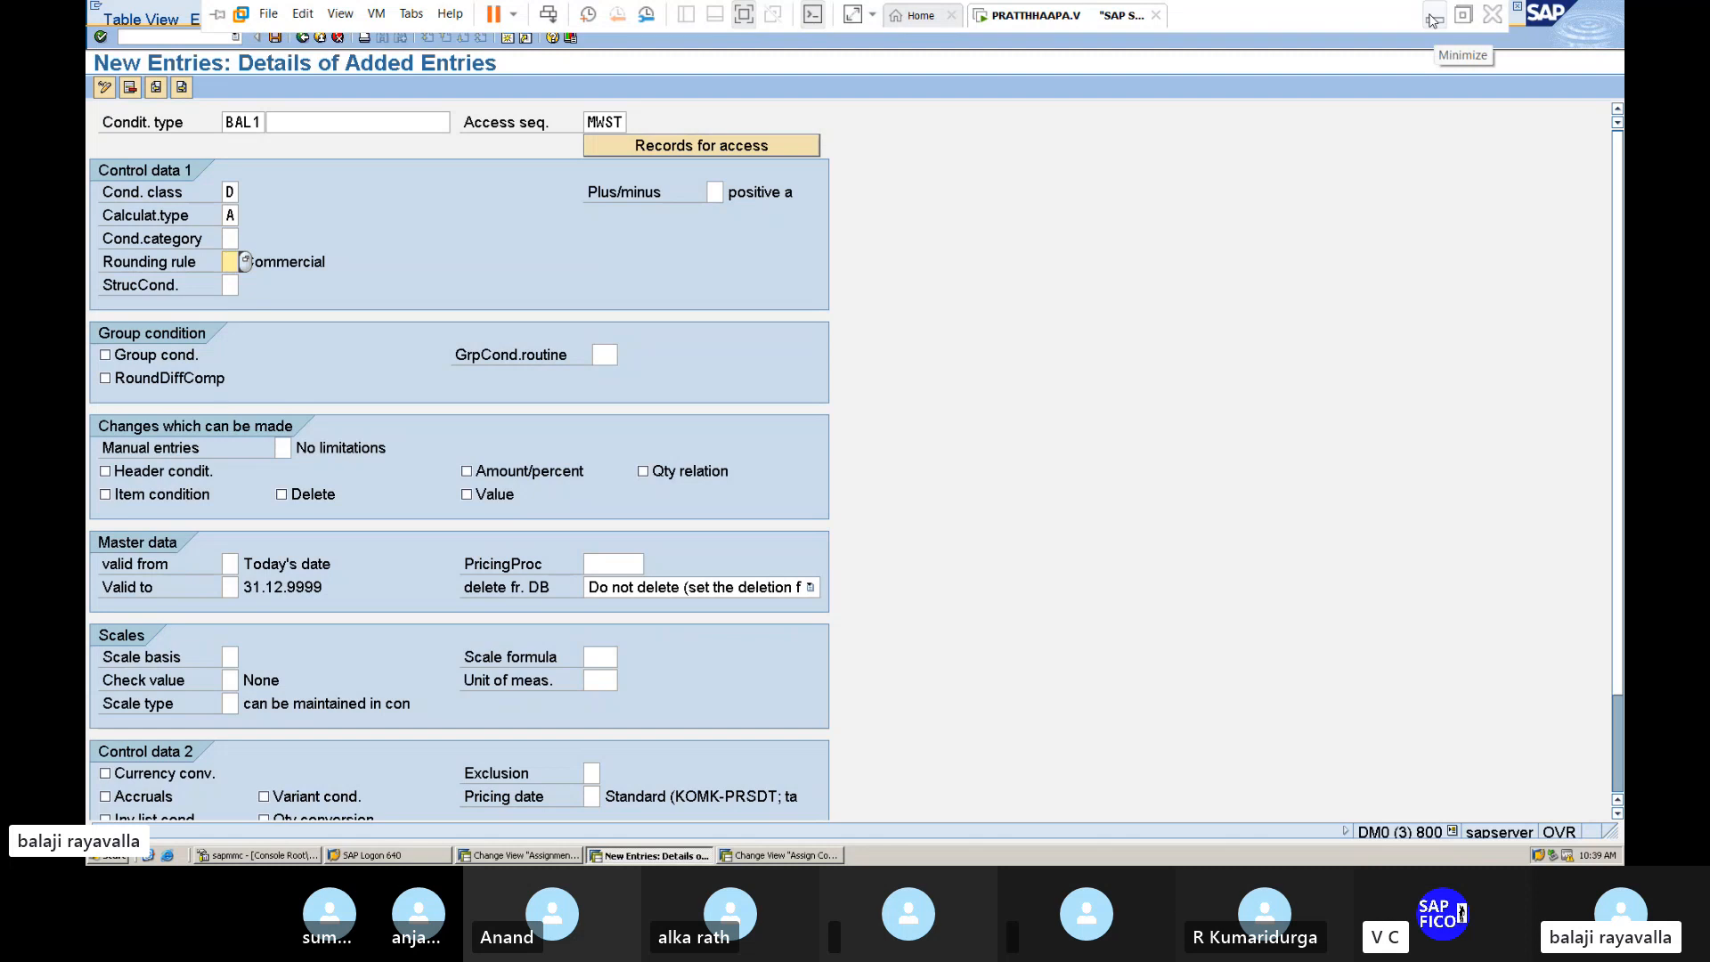
click(1433, 20)
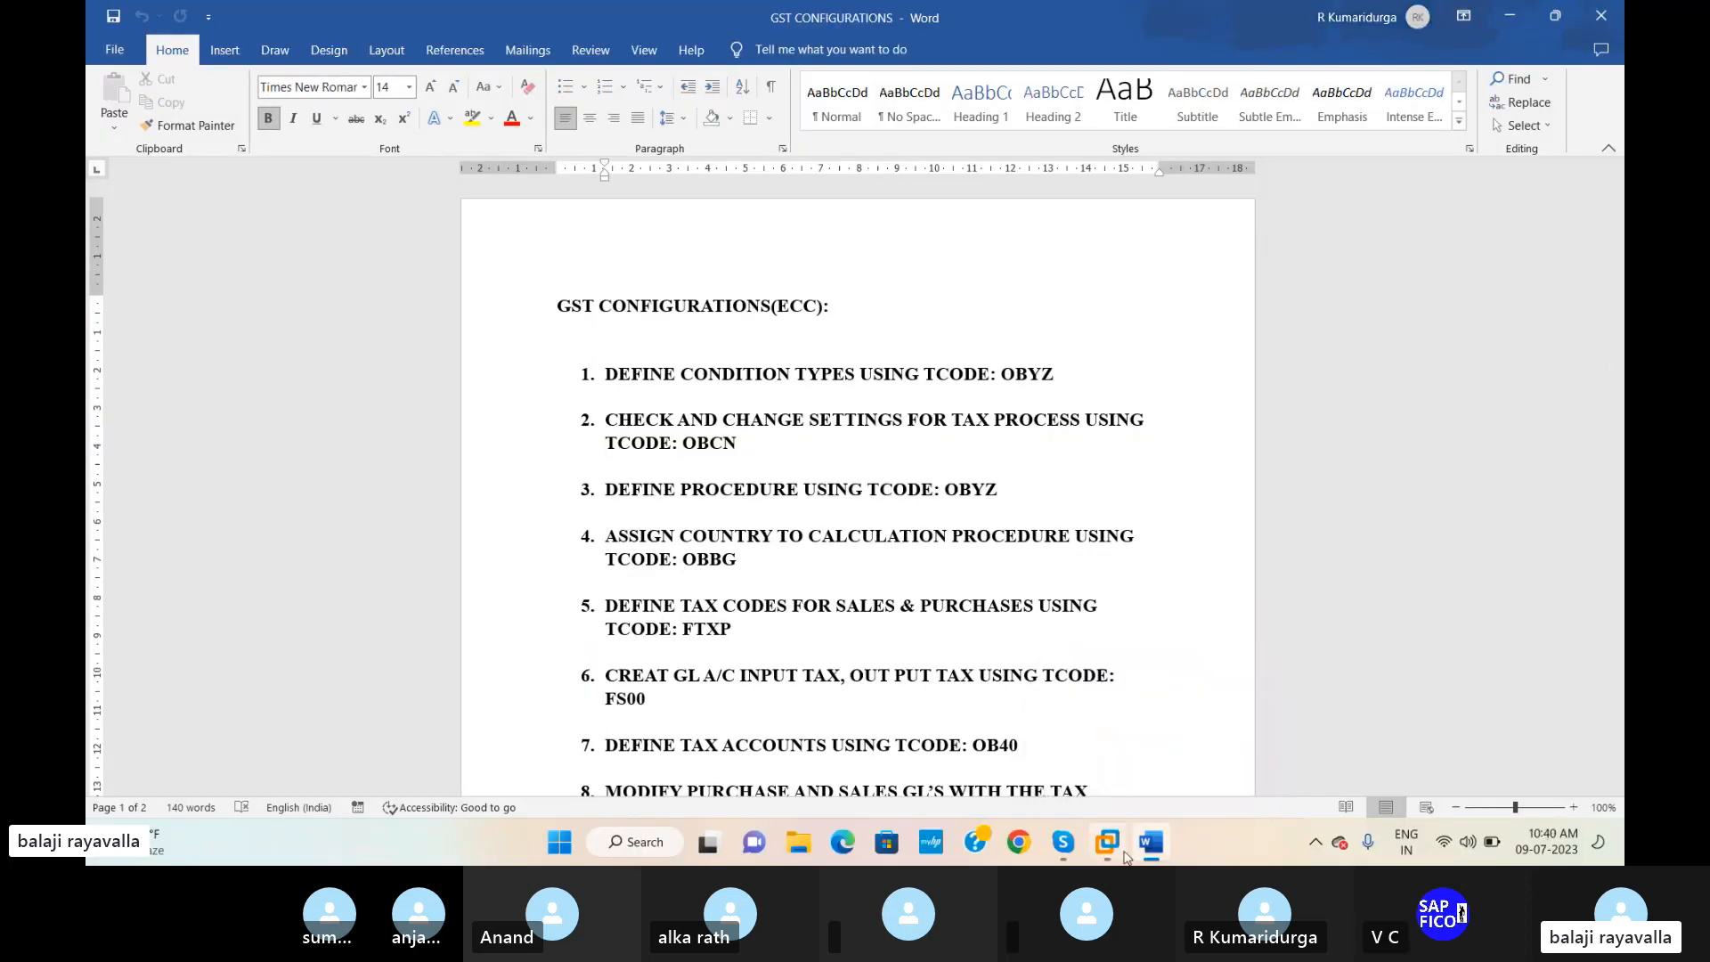
mouse_move(1109, 844)
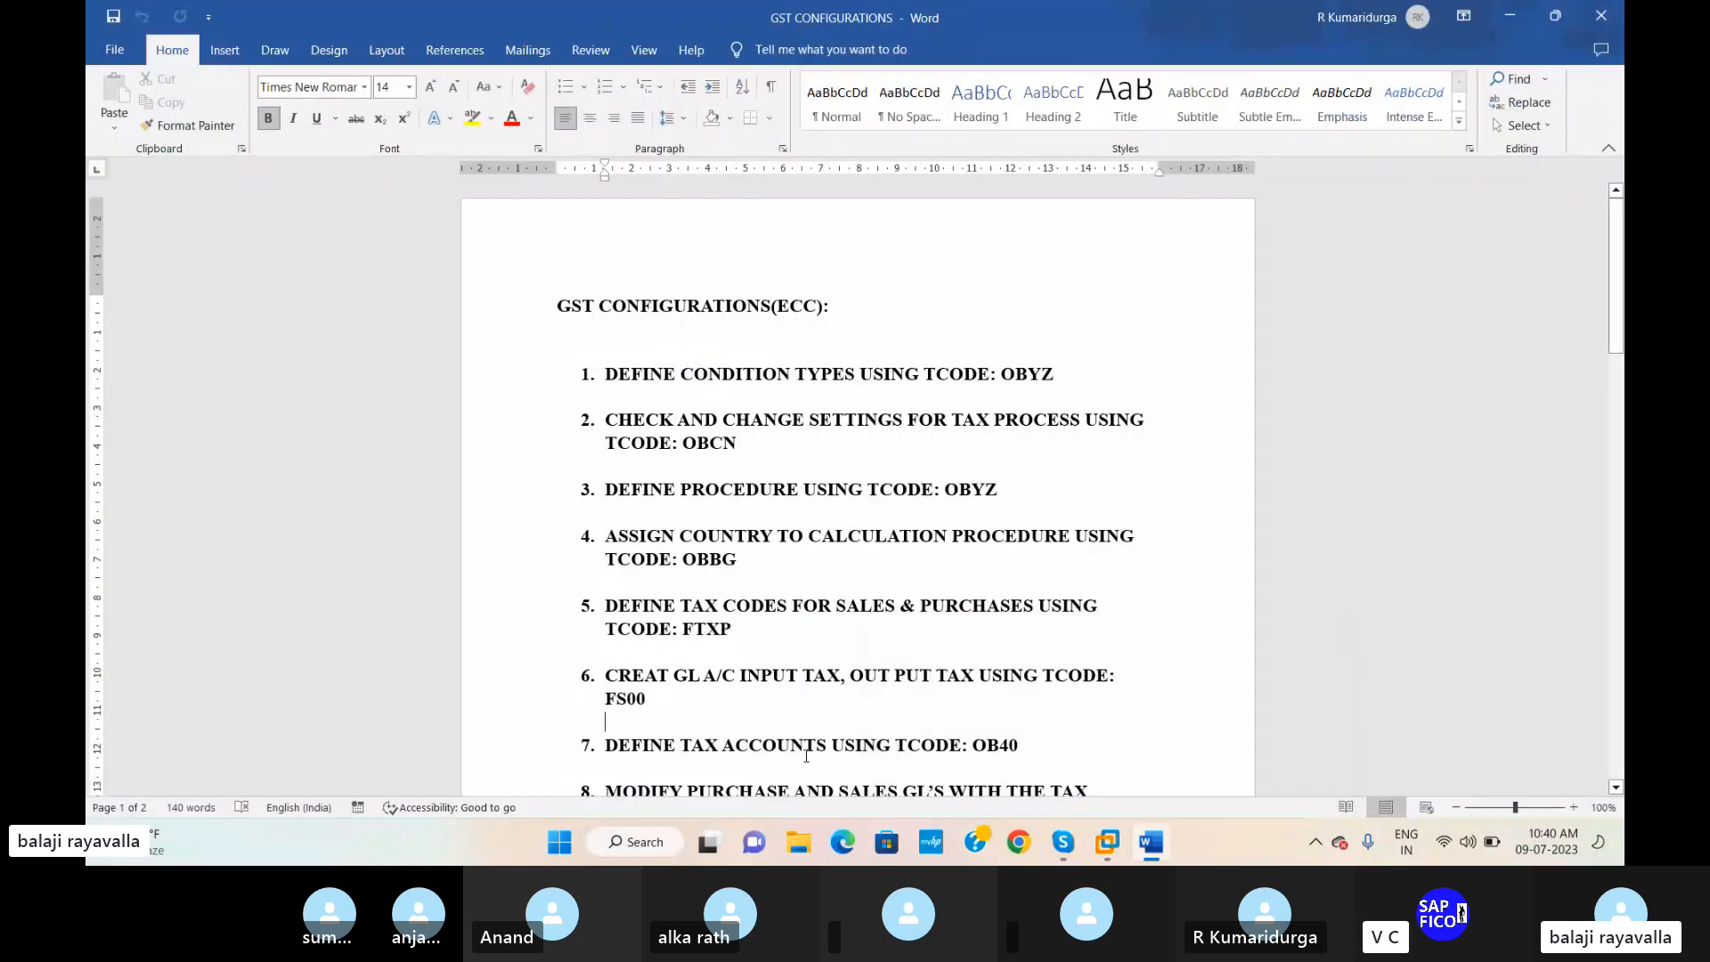
click(1059, 740)
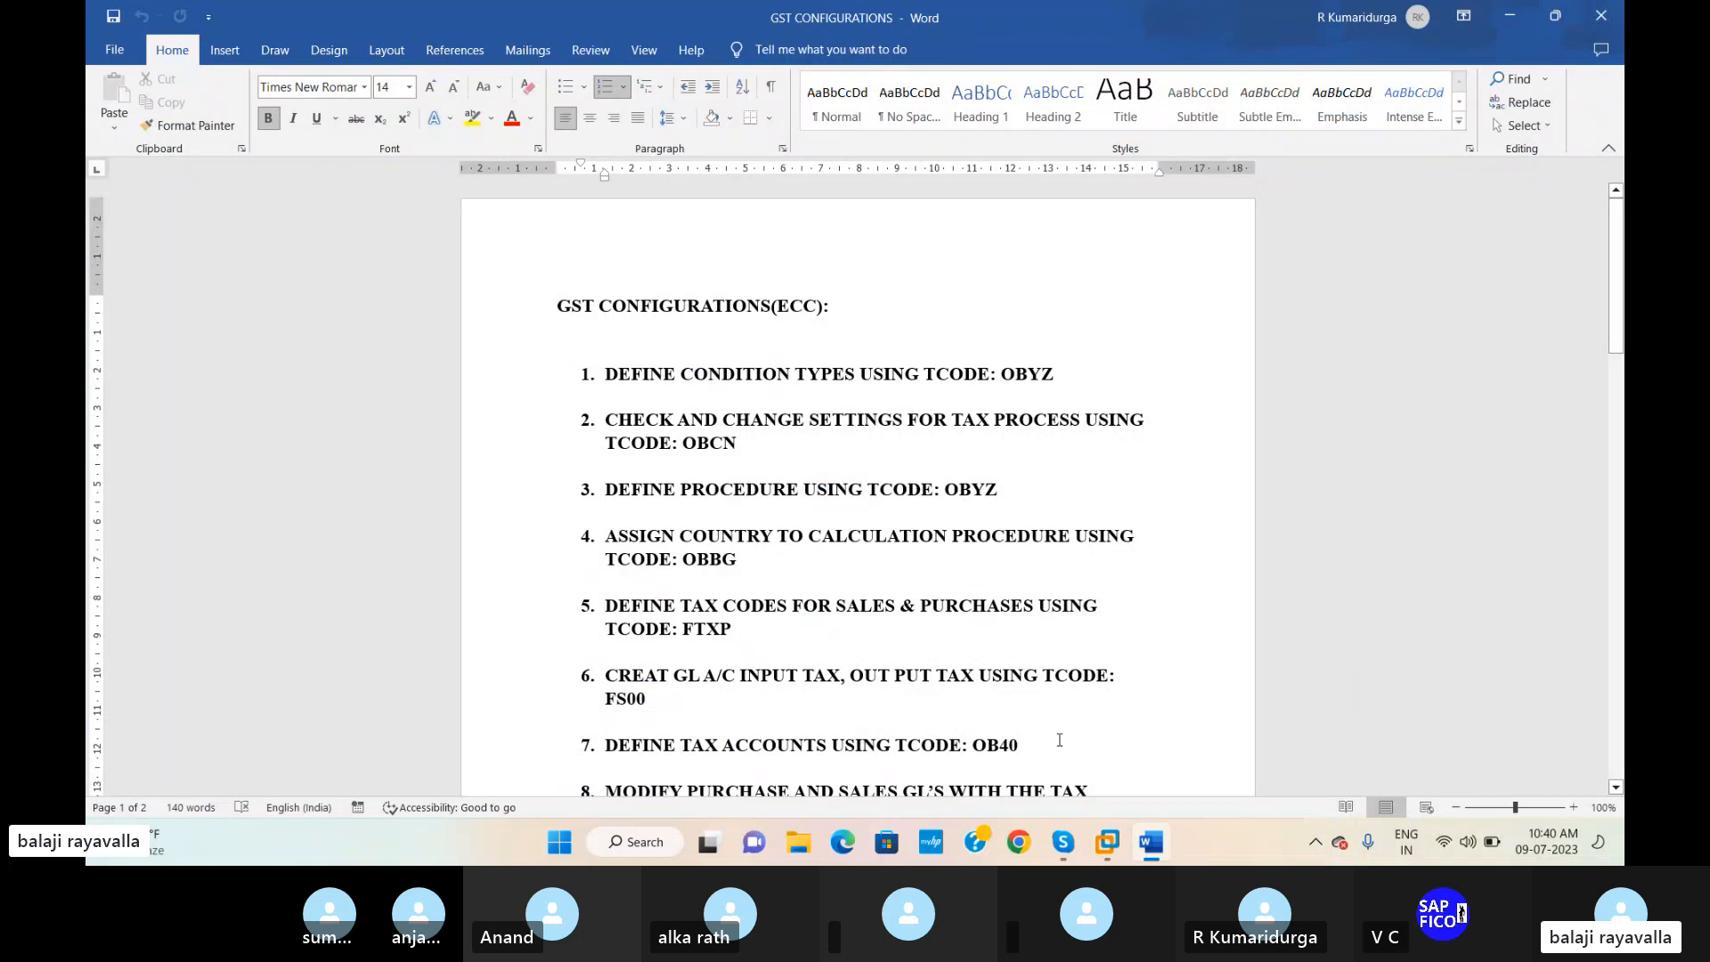
key(ctrl+End)
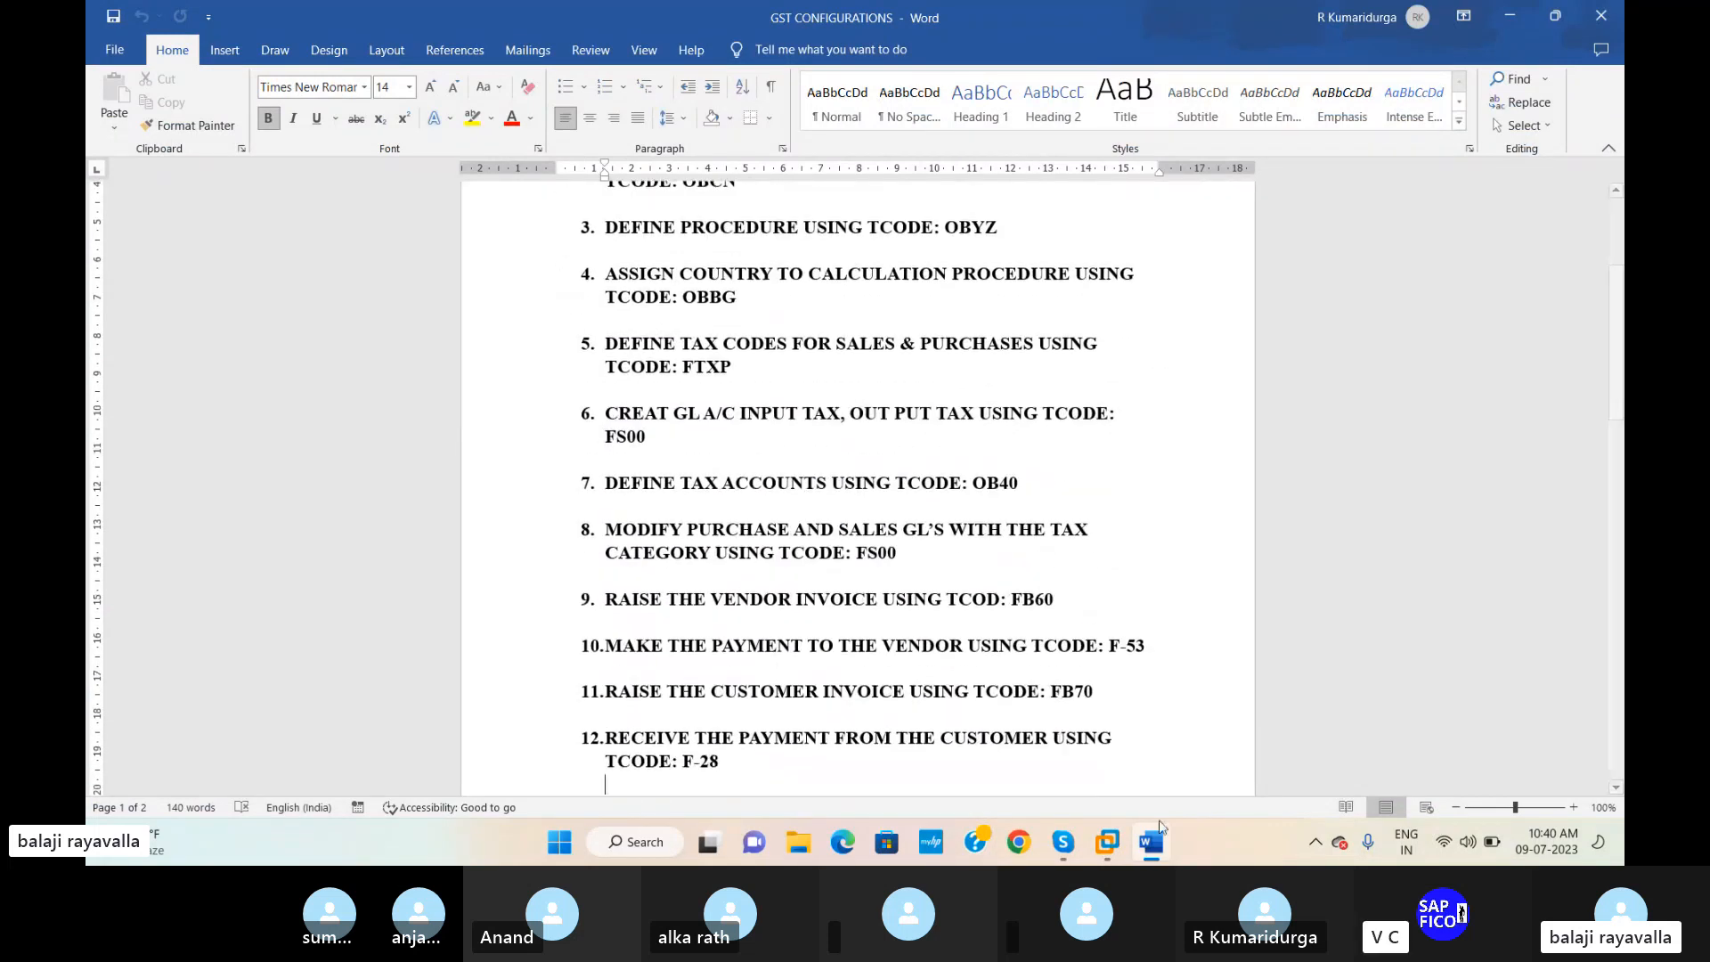
mouse_move(1104, 845)
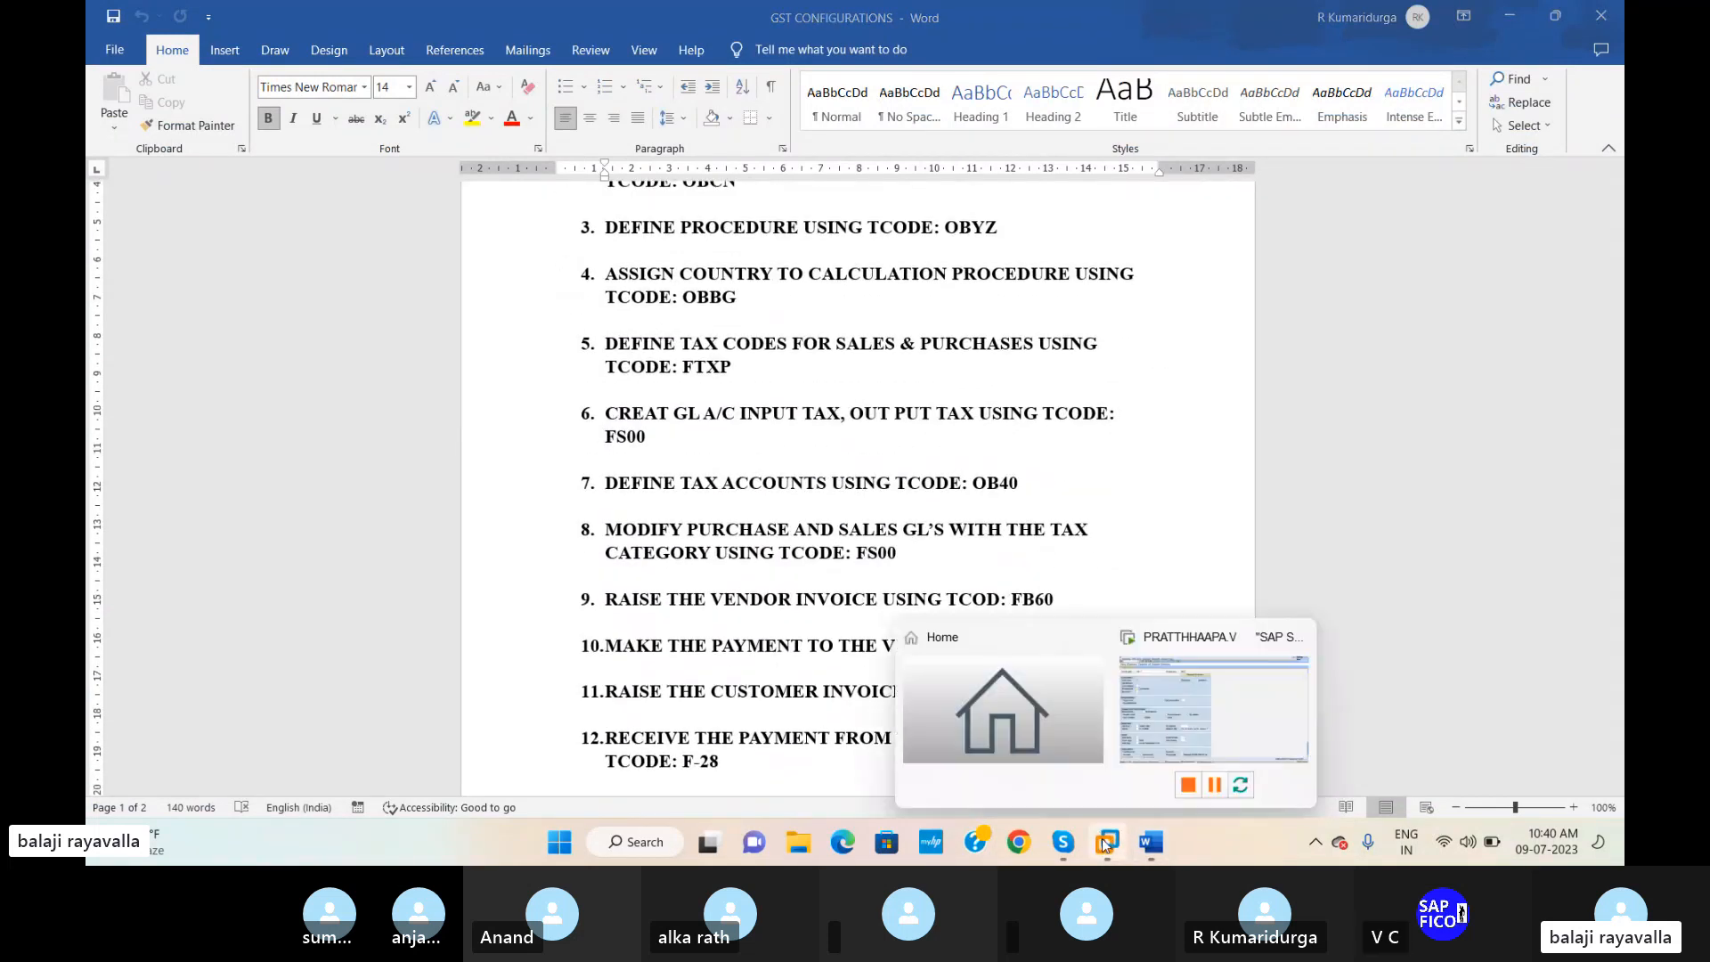
click(1207, 768)
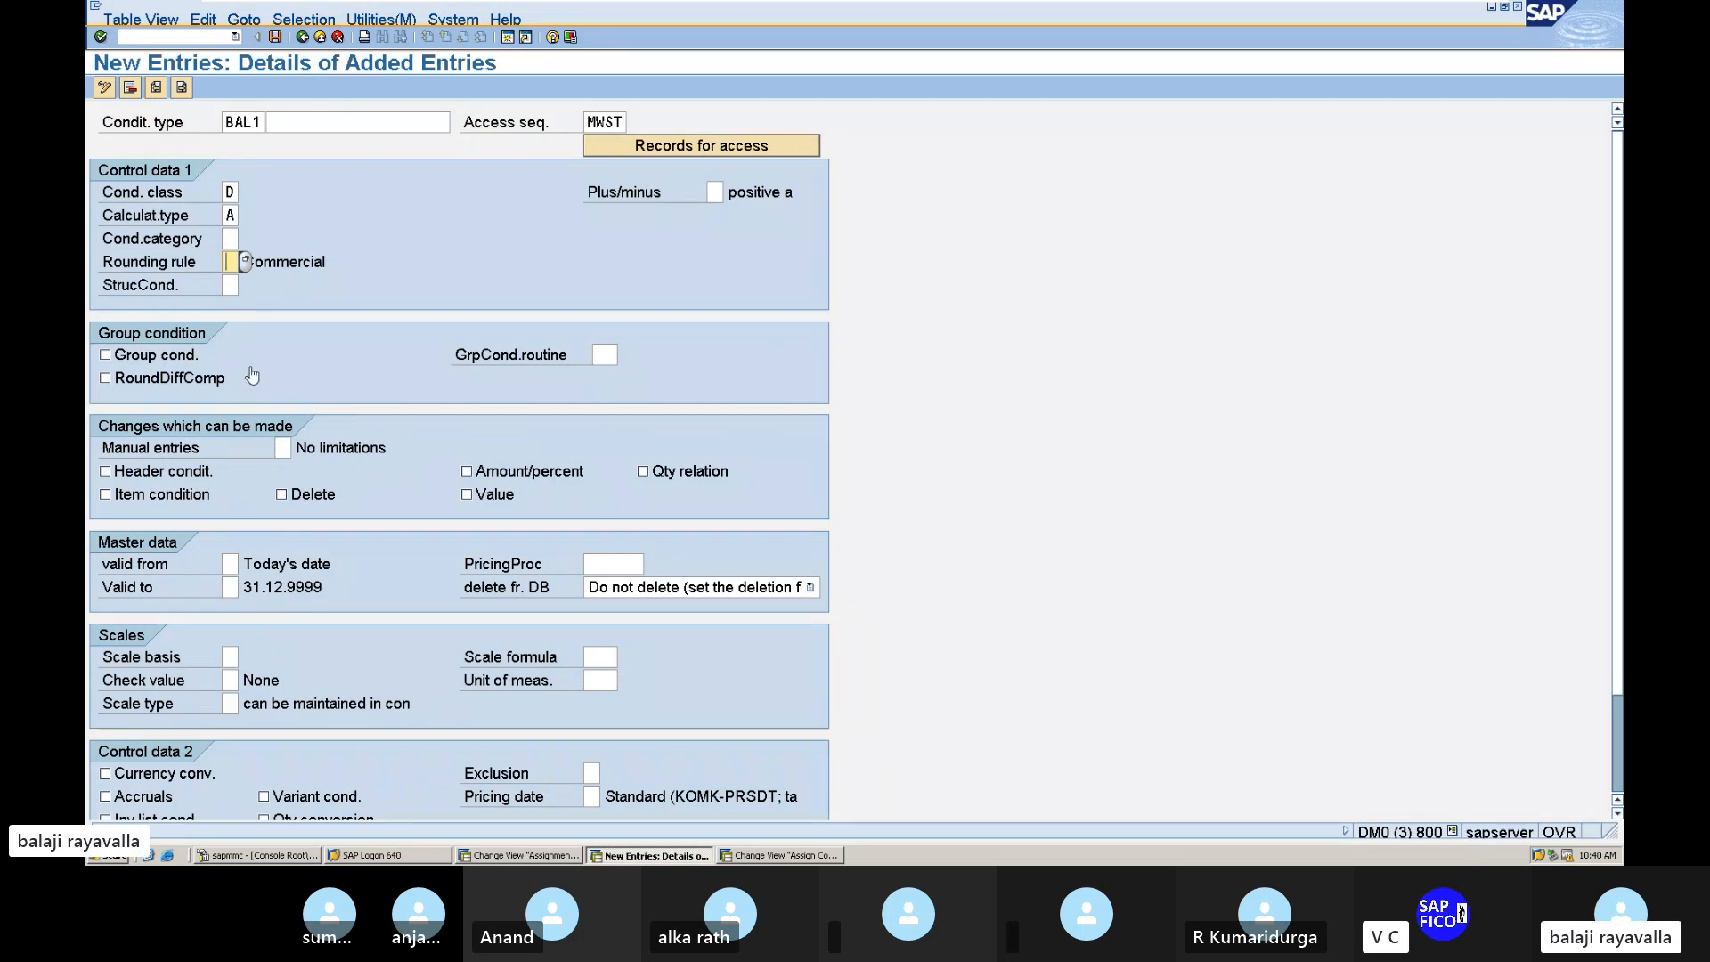
Step: Enter INPUT as the description of condition type BAL1
click(259, 122)
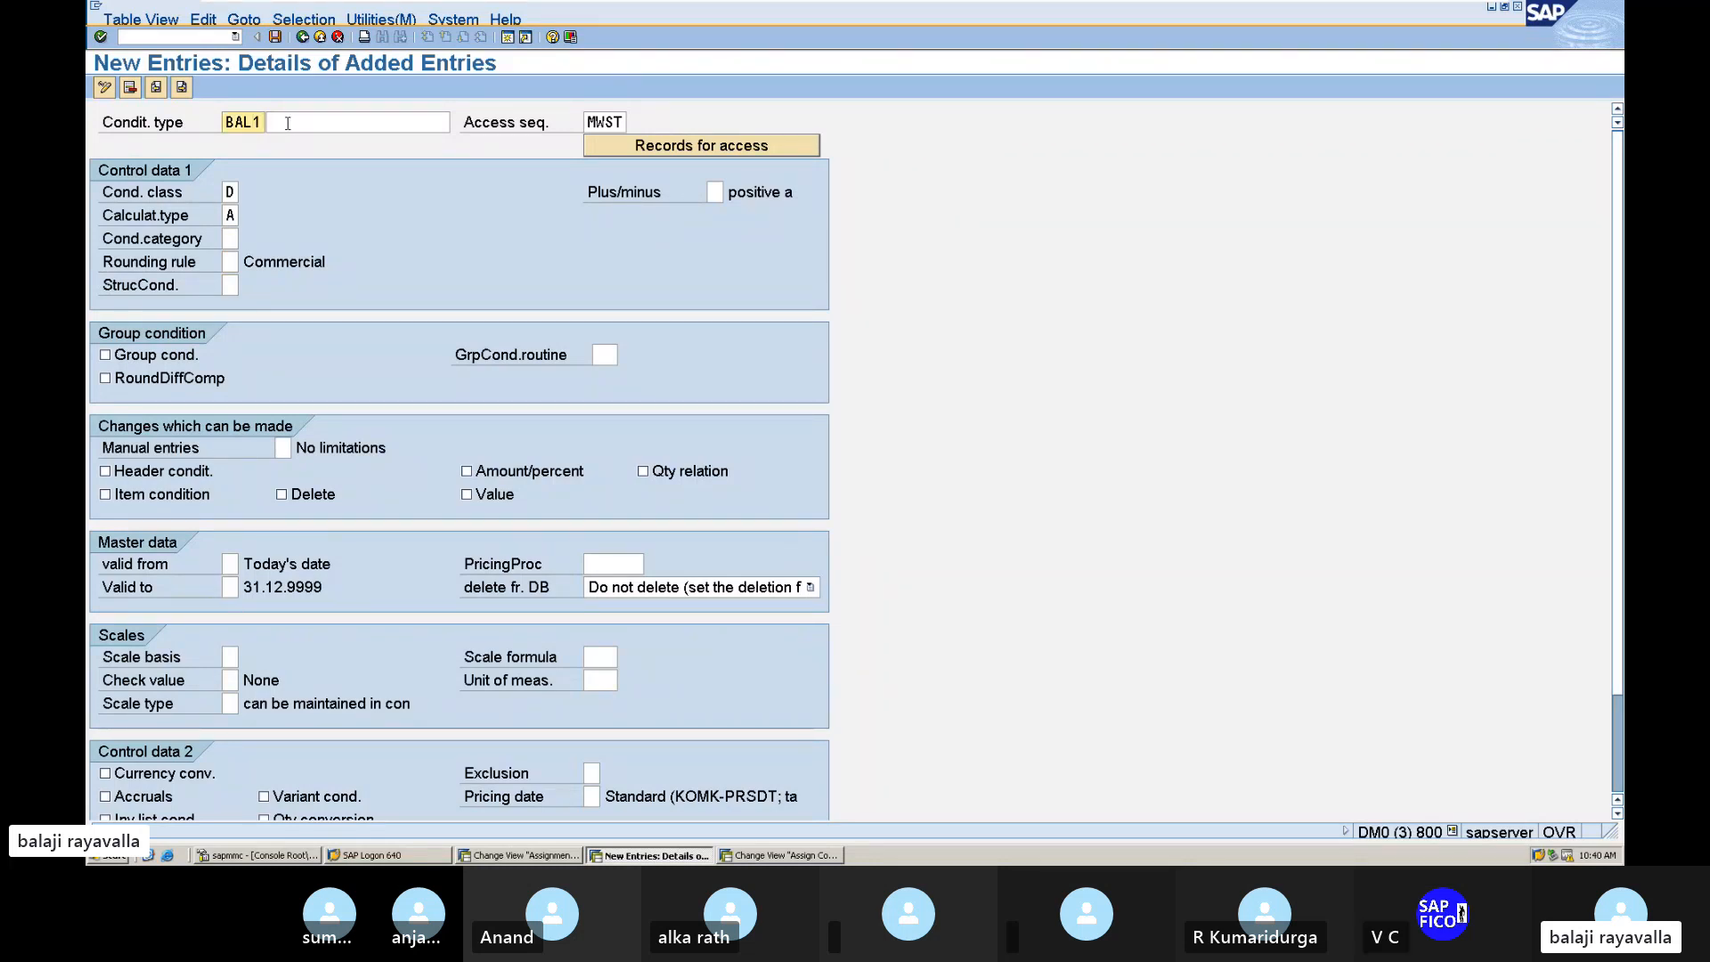
click(288, 123)
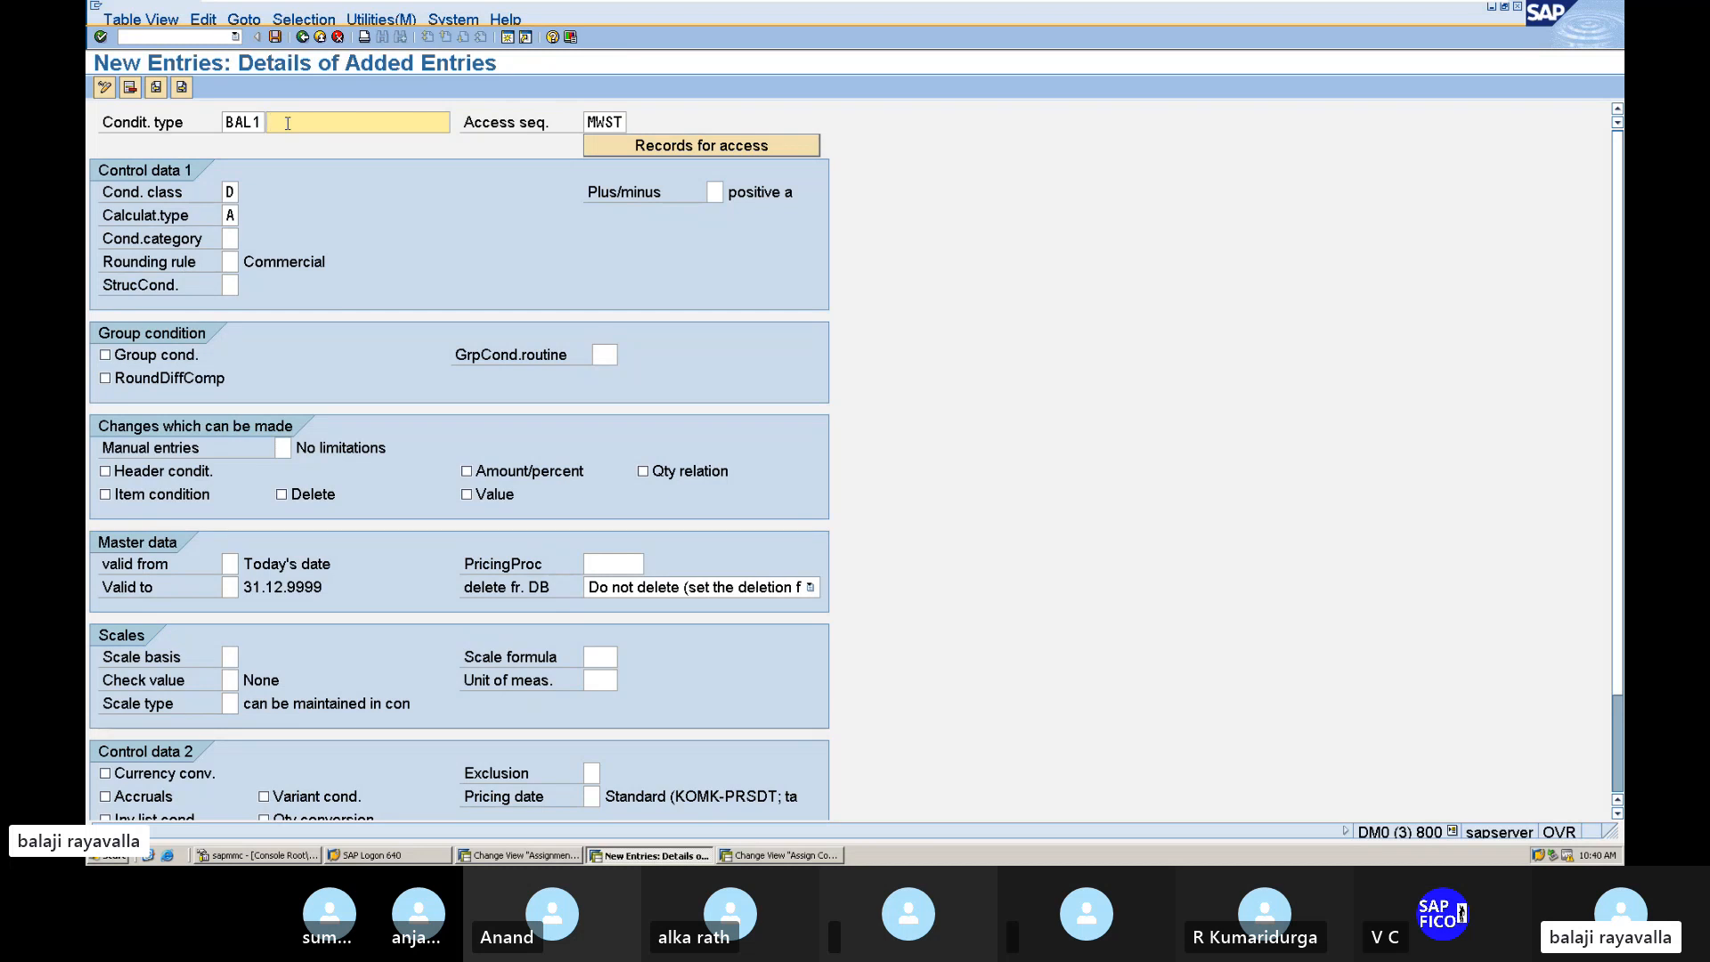
text(INPUR)
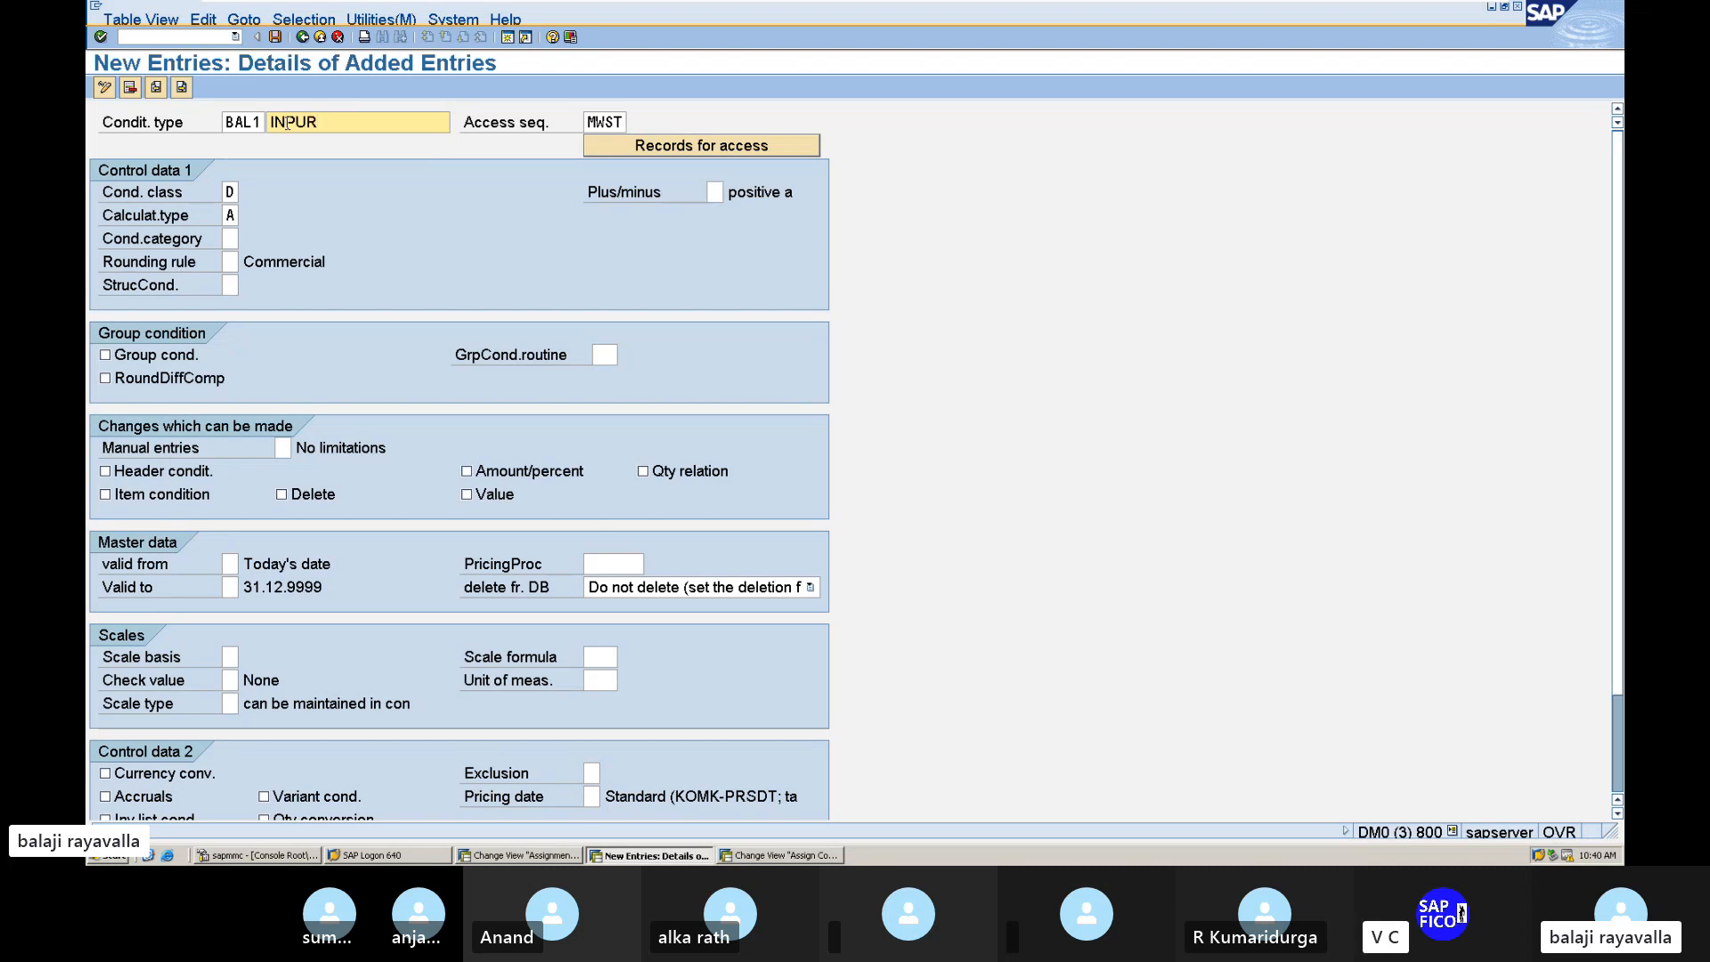
key(BackSpace)
text(T)
key(BackSpace)
key(BackSpace)
key(BackSpace)
text(PUT)
mouse_move(336, 7)
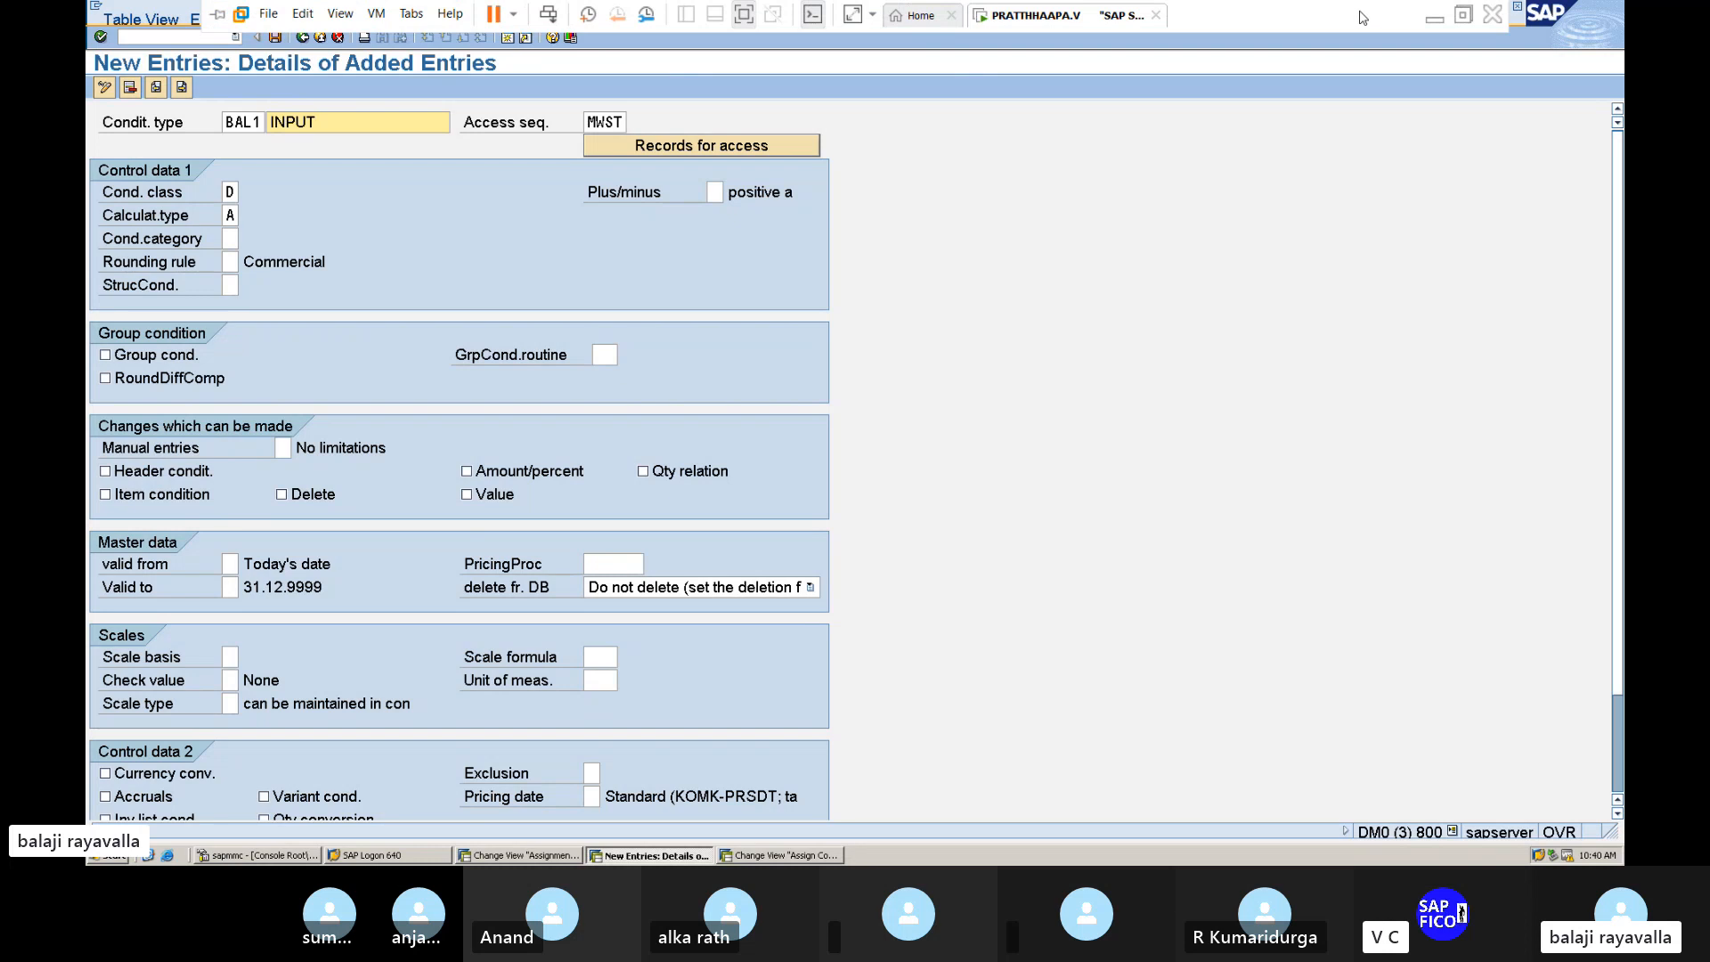
click(1435, 20)
text(etin)
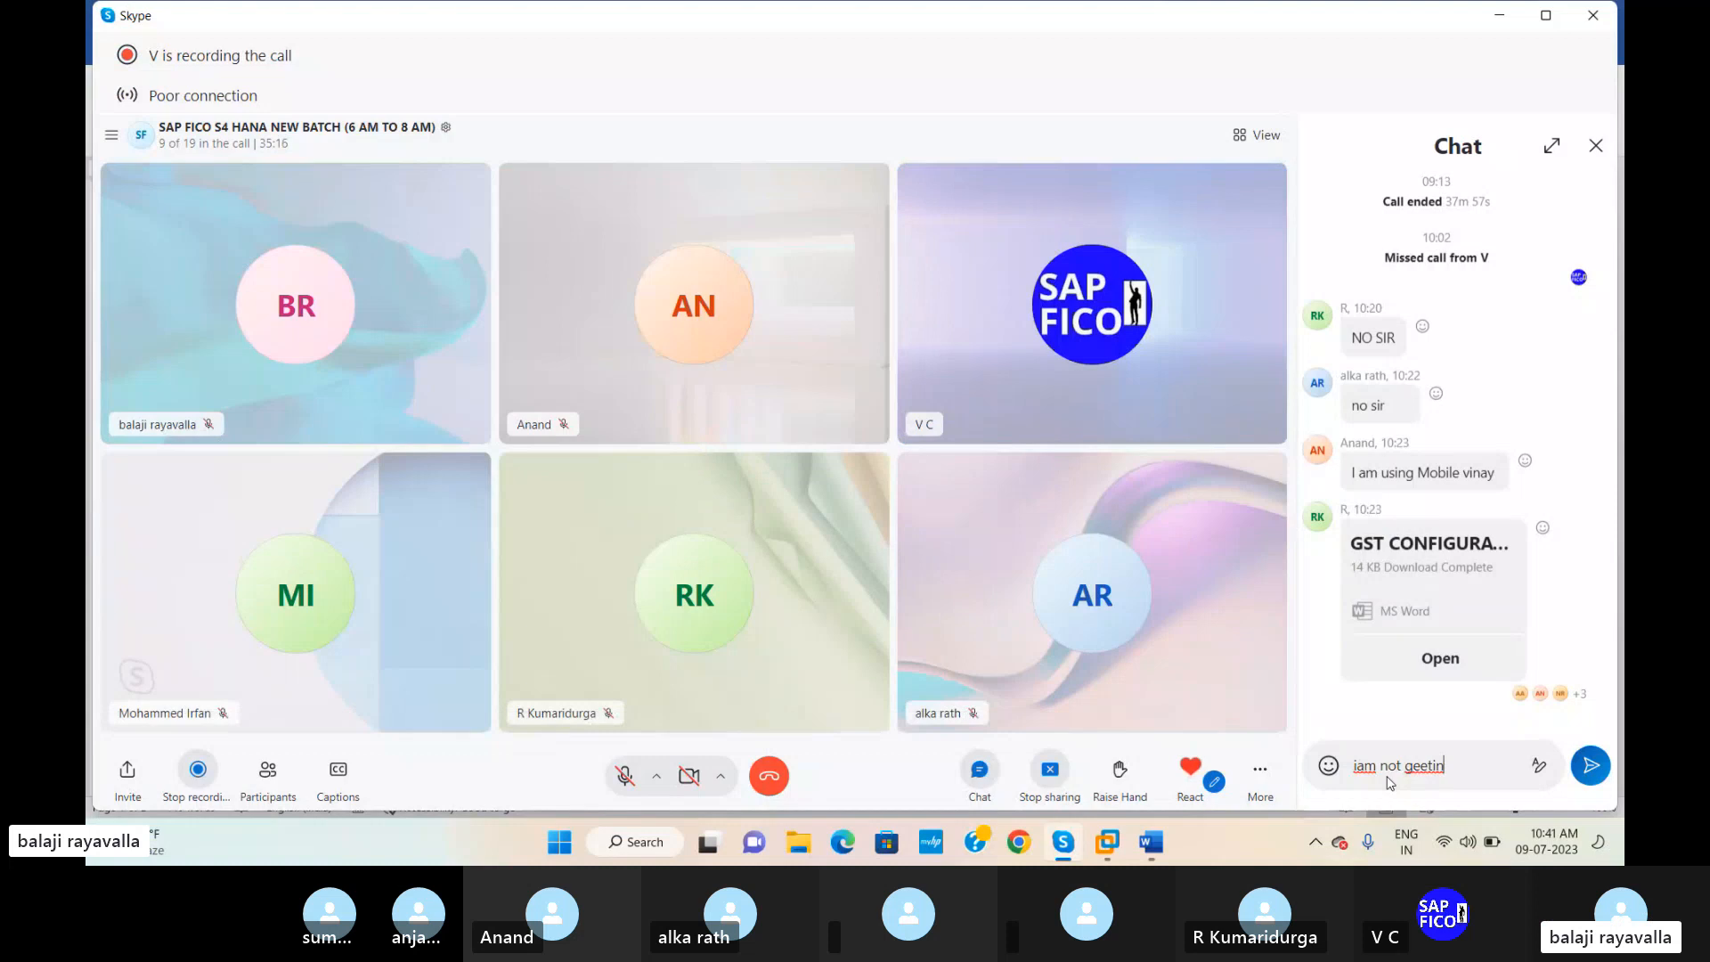
key(BackSpace)
key(BackSpace)
key(BackSpace)
key(BackSpace)
key(BackSpace)
key(BackSpace)
key(BackSpace)
key(BackSpace)
key(BackSpace)
key(BackSpace)
key(BackSpace)
key(BackSpace)
key(BackSpace)
key(BackSpace)
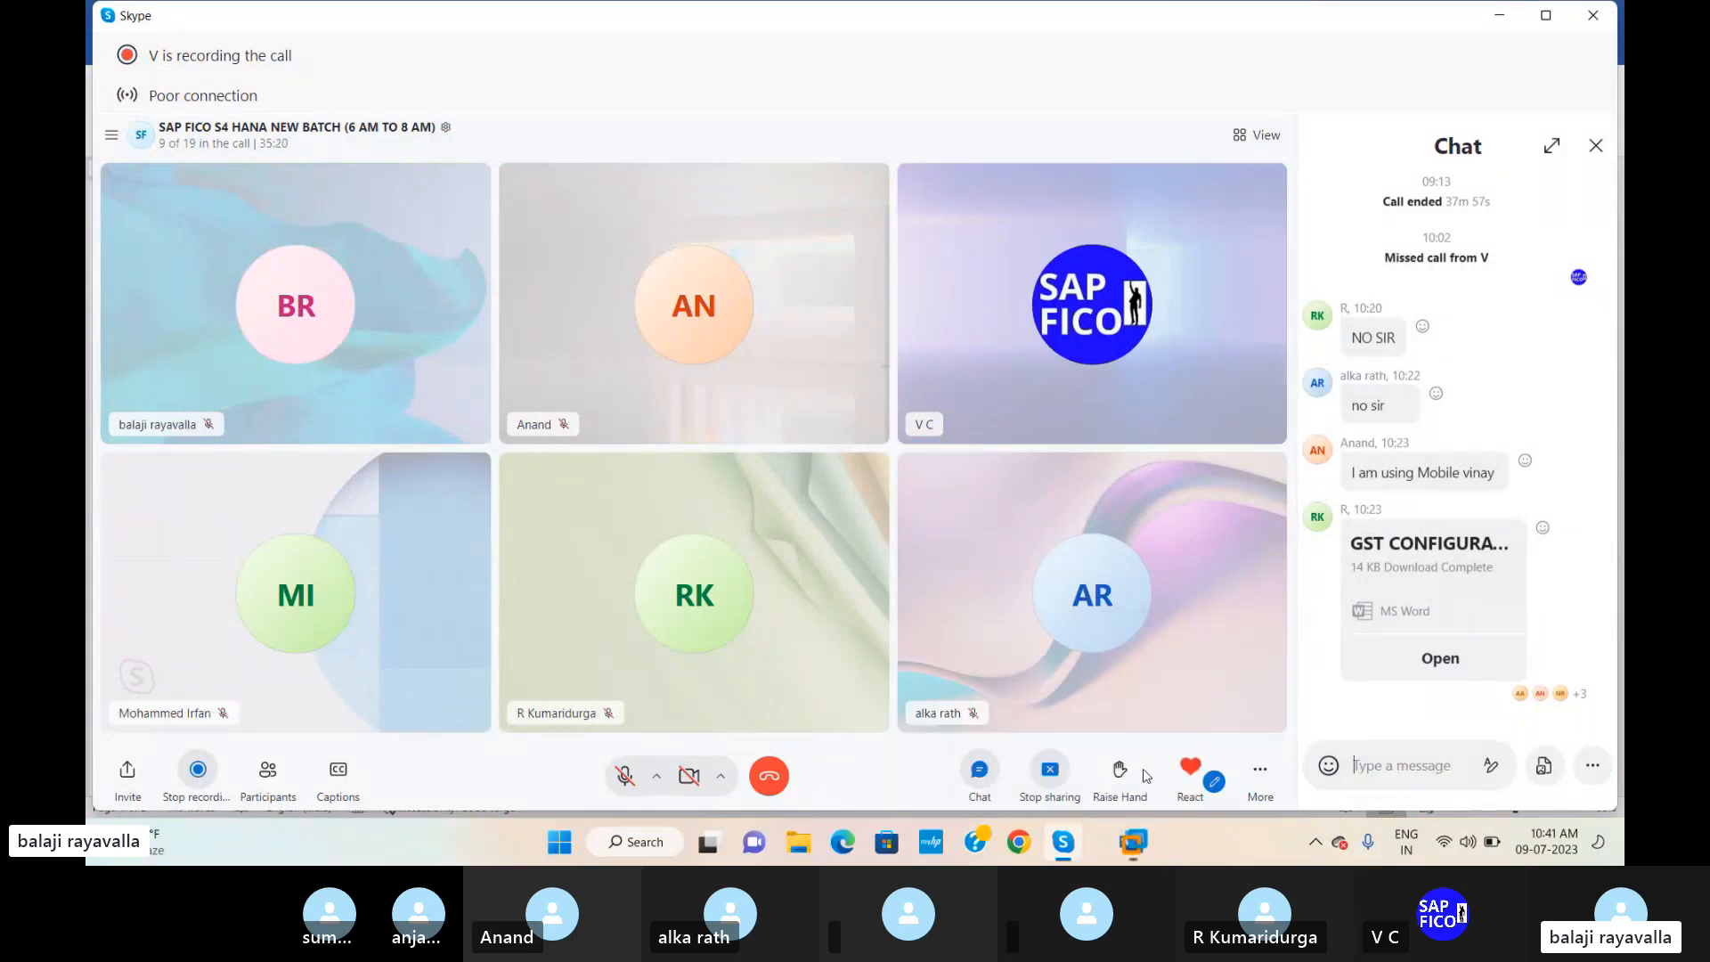
Step: Return to SAP and complete the description of condition type BAL1 as INPUT CGST FOR BALA
mouse_move(1106, 842)
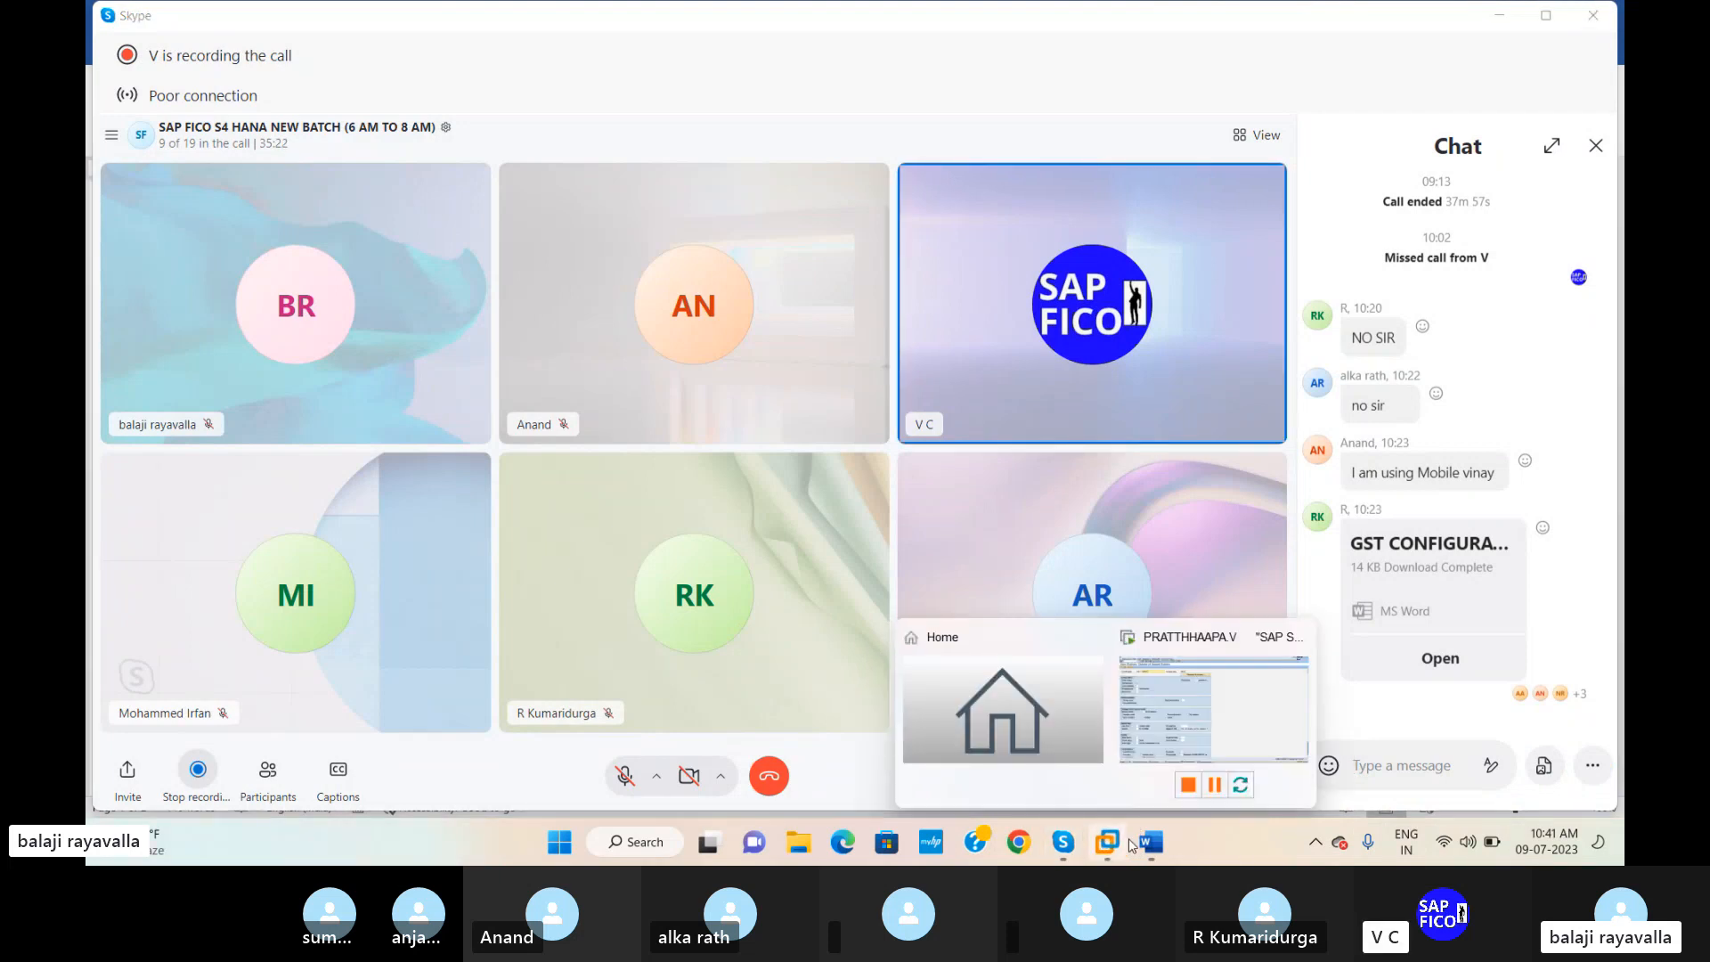
click(1162, 781)
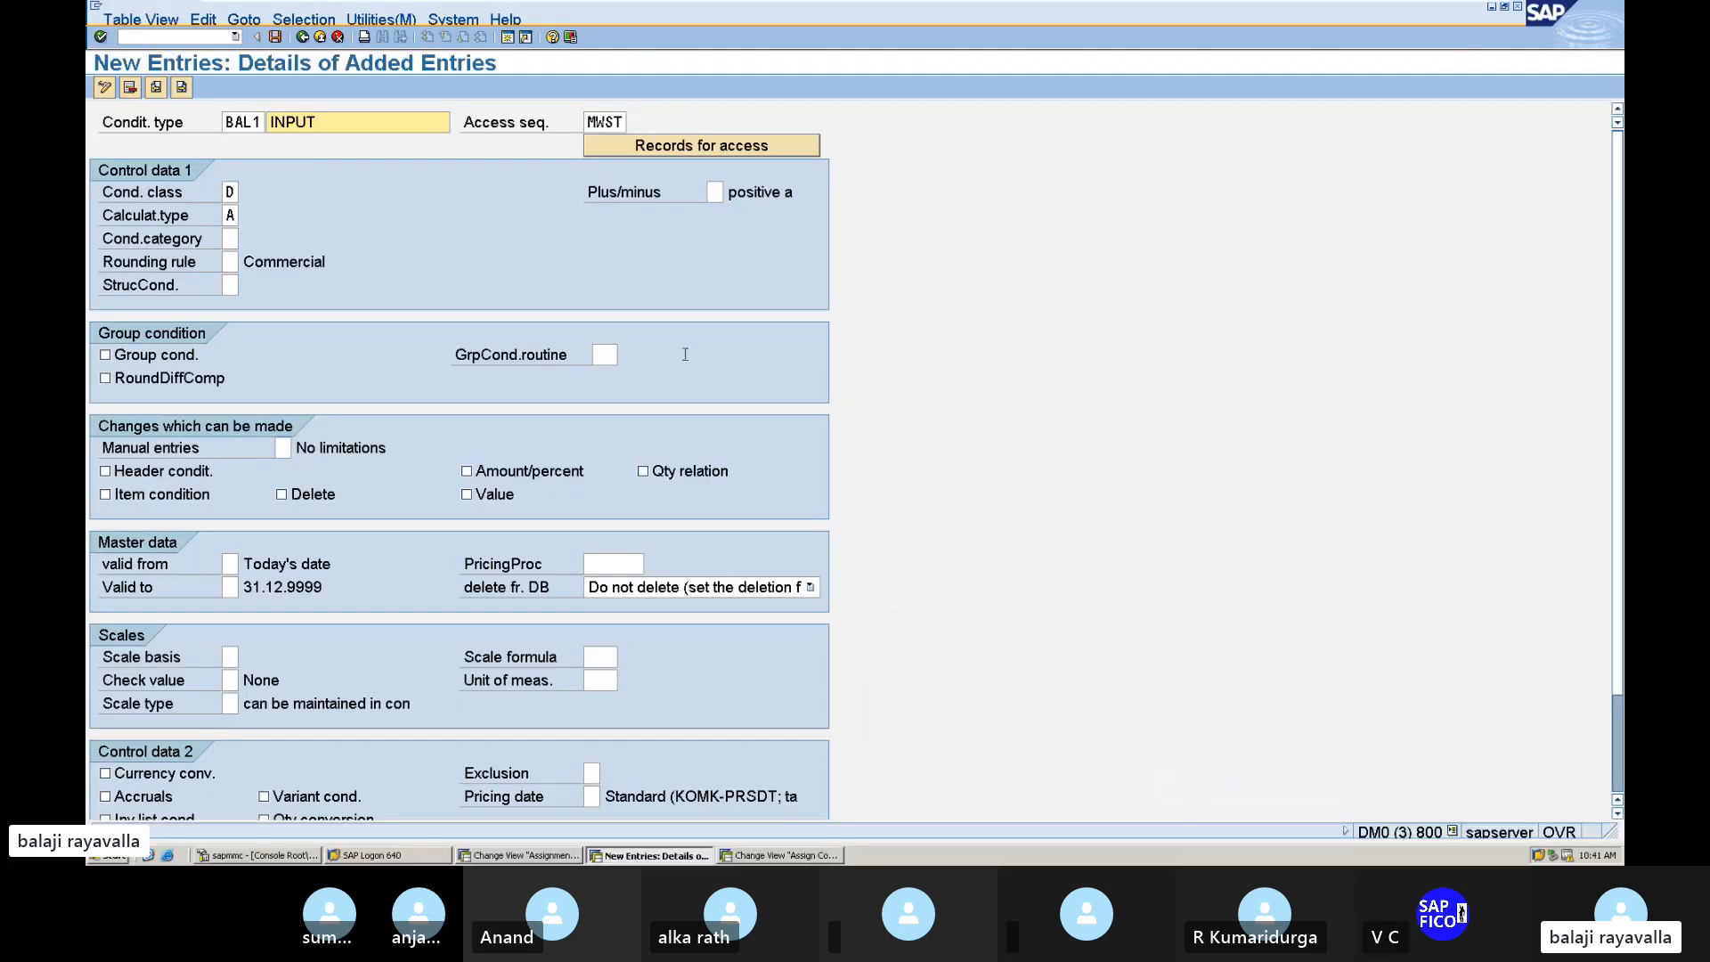
text(CGST)
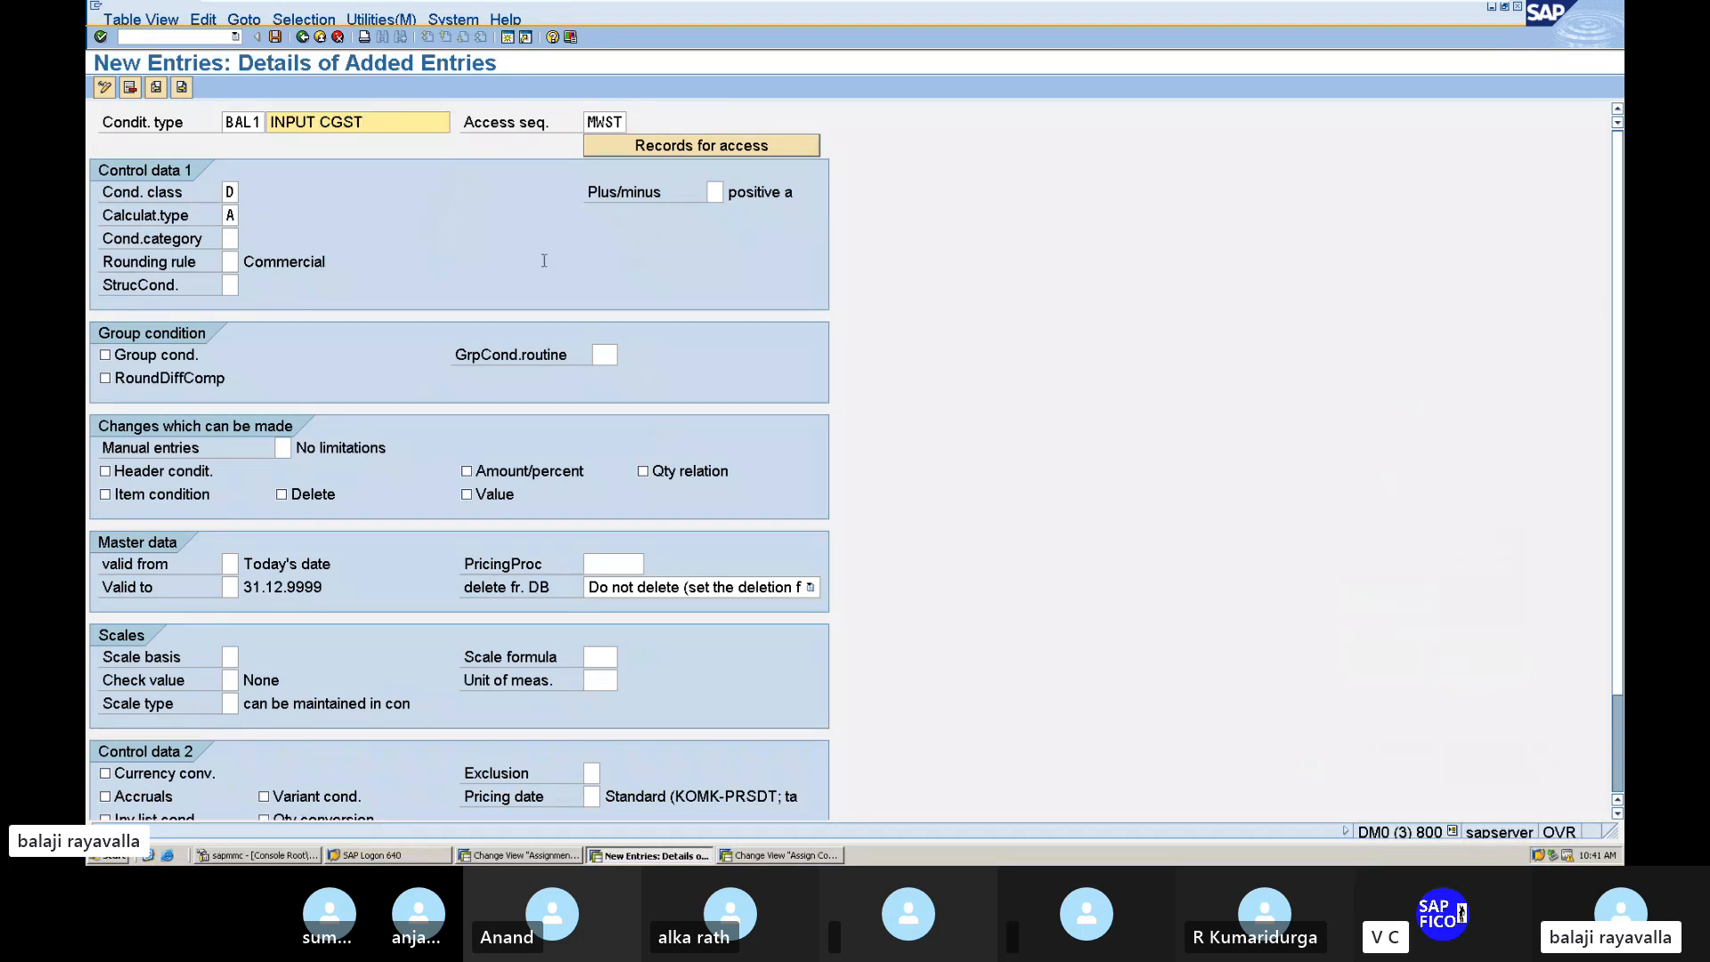
text( FOR)
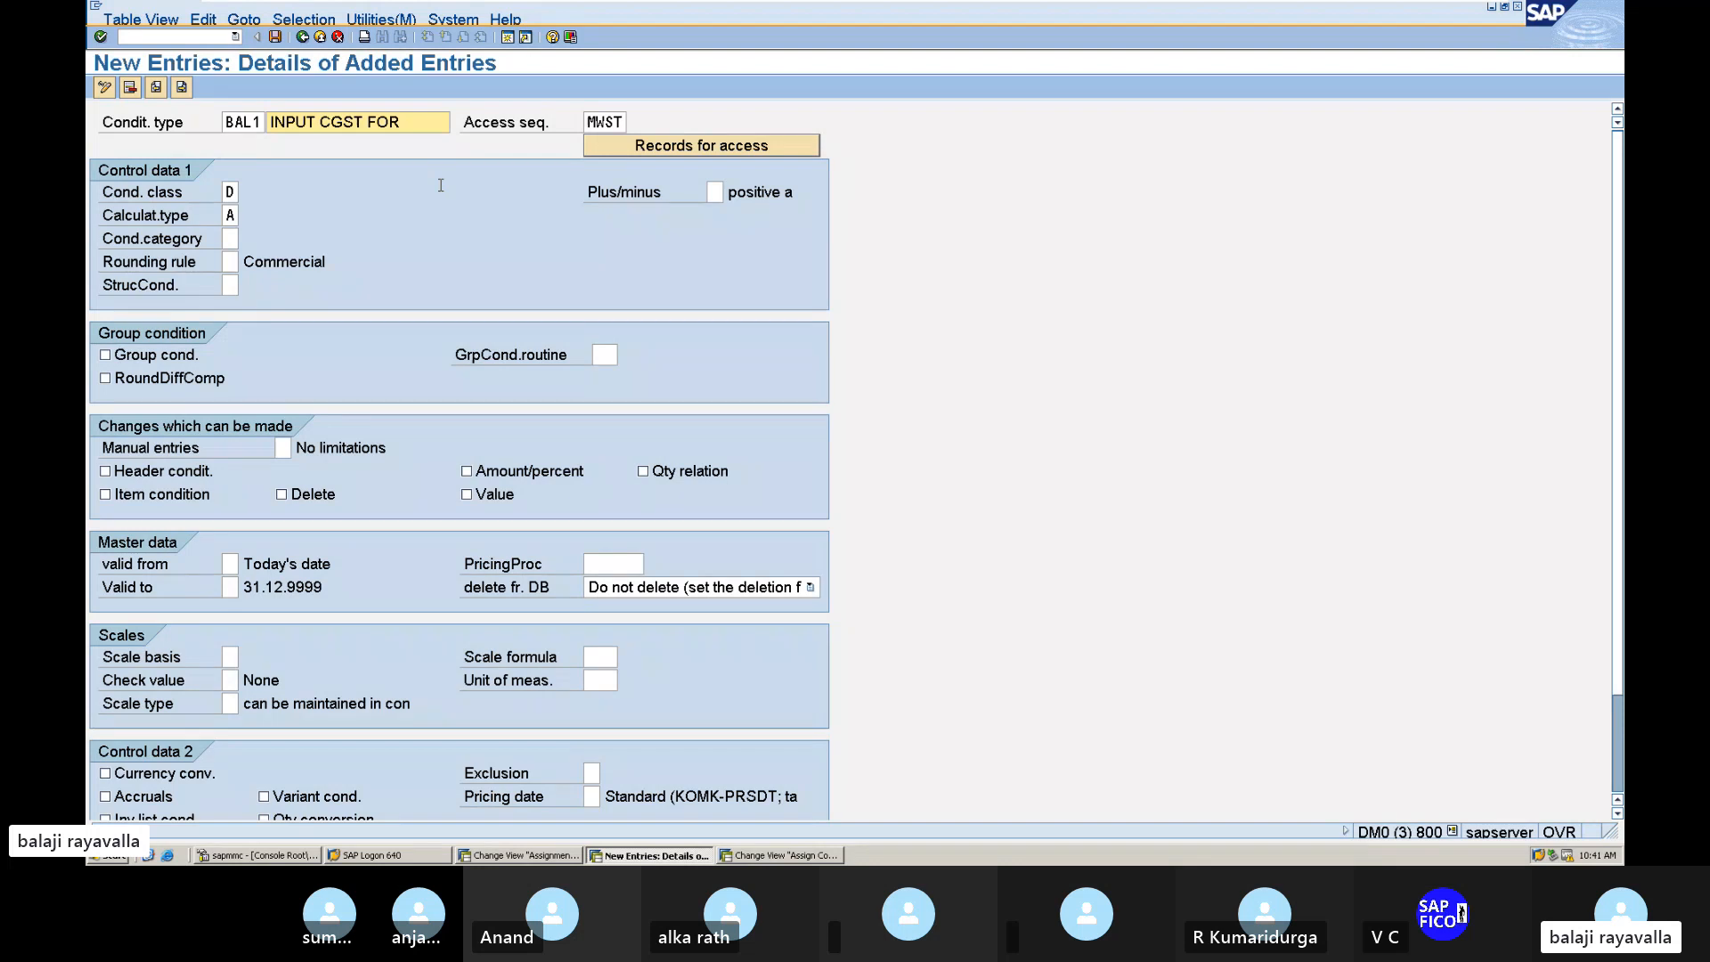
text(BA)
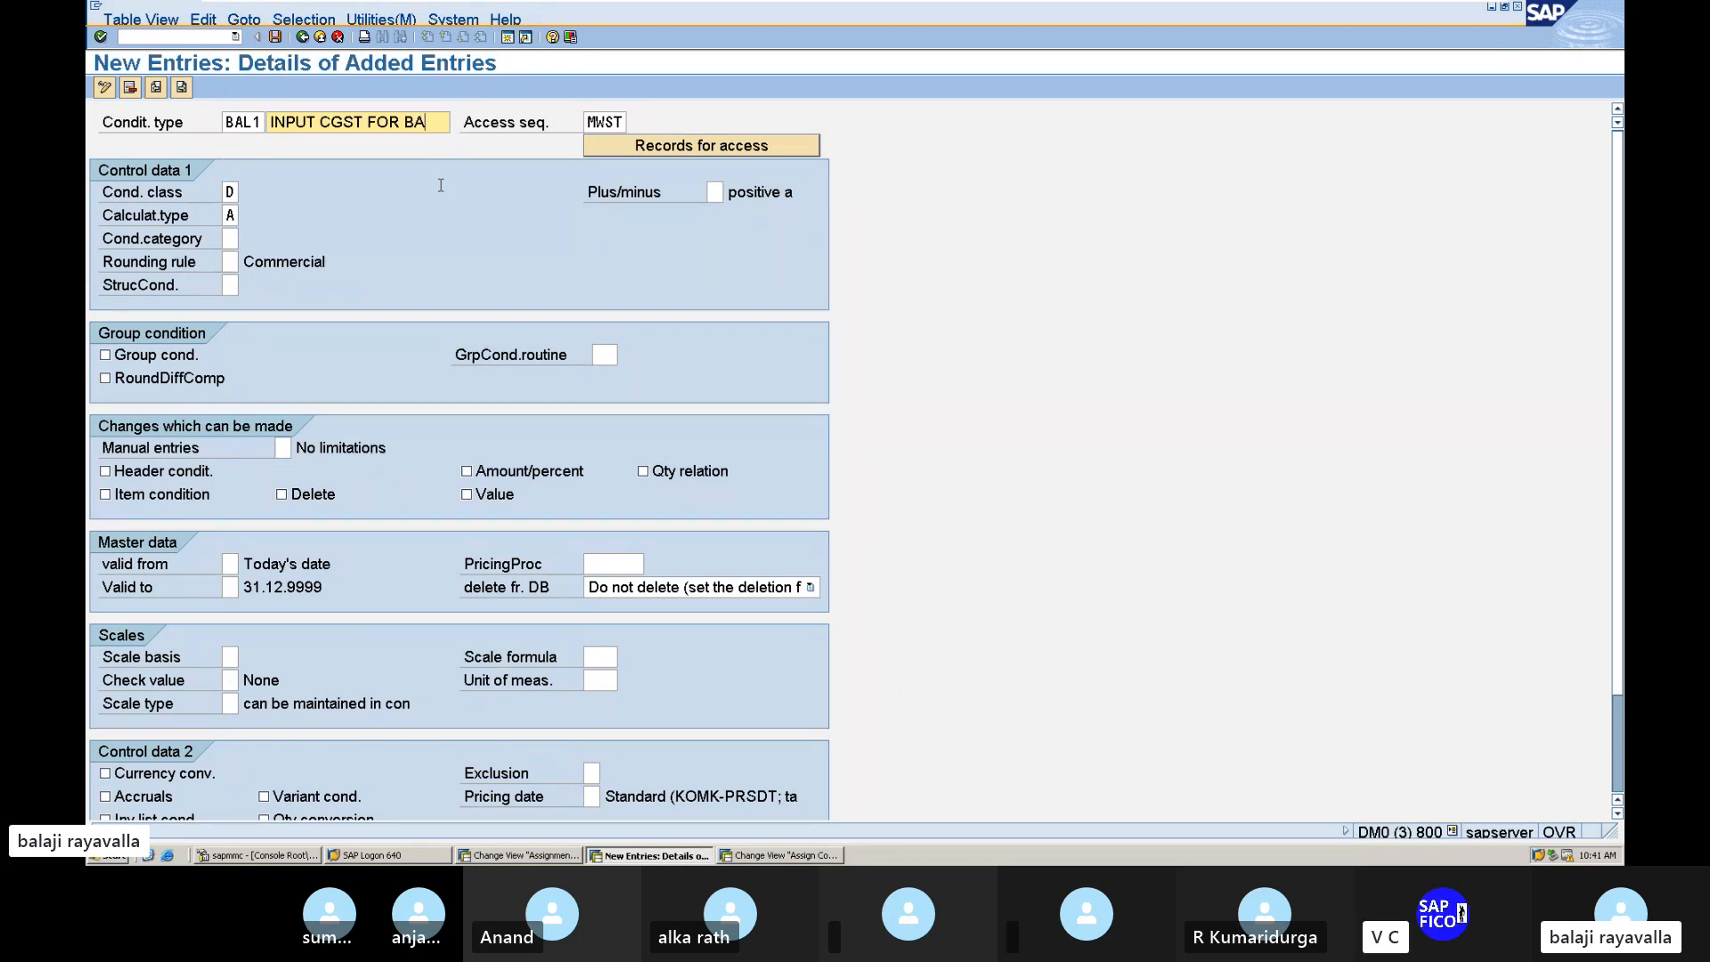
text(LA)
Step: Save condition type BAL1 under customizing request DM0K900278 and go back to the condition types overview
click(275, 38)
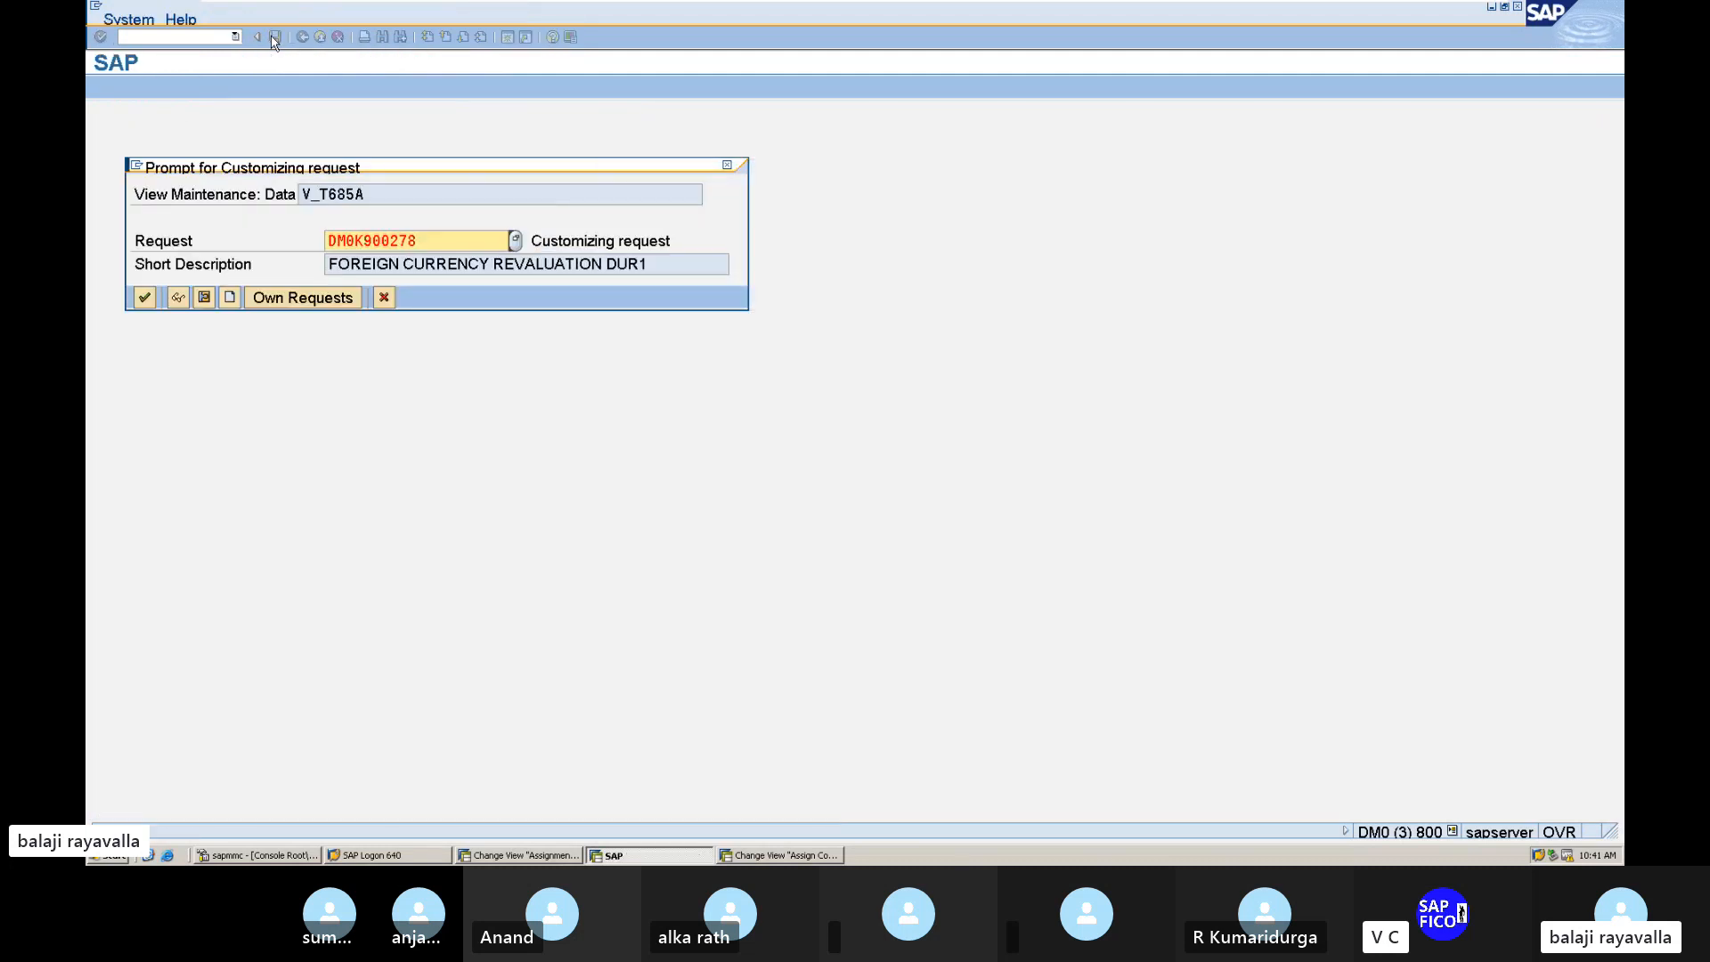
click(144, 300)
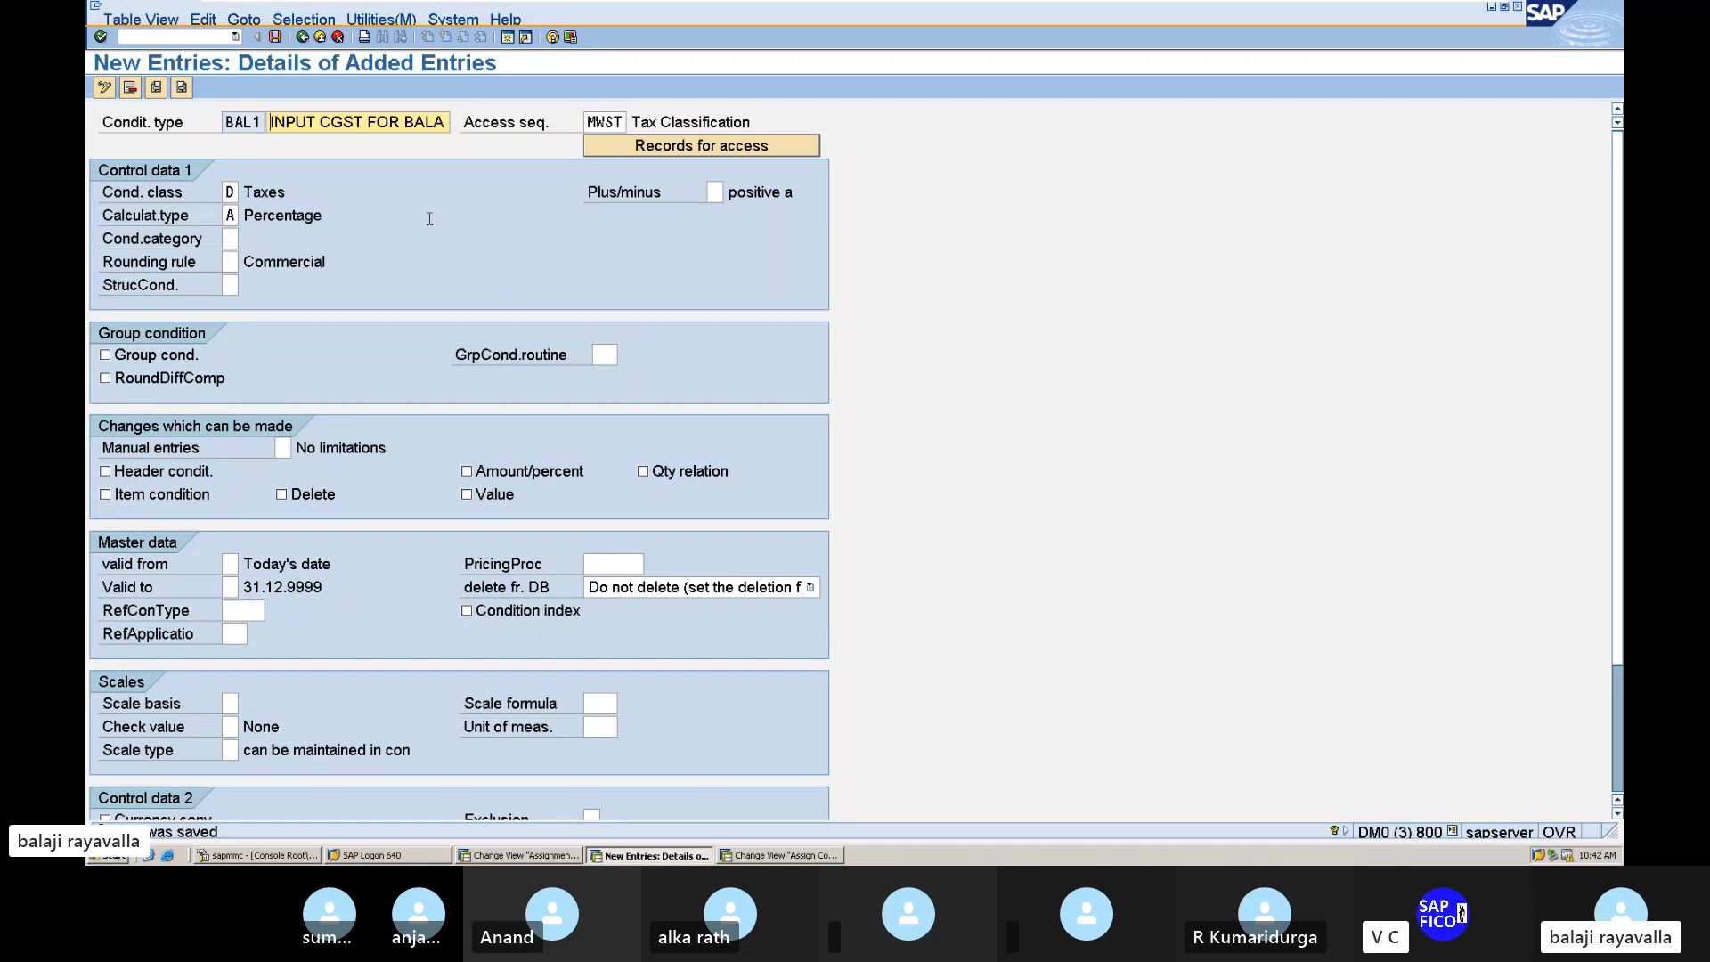
click(303, 37)
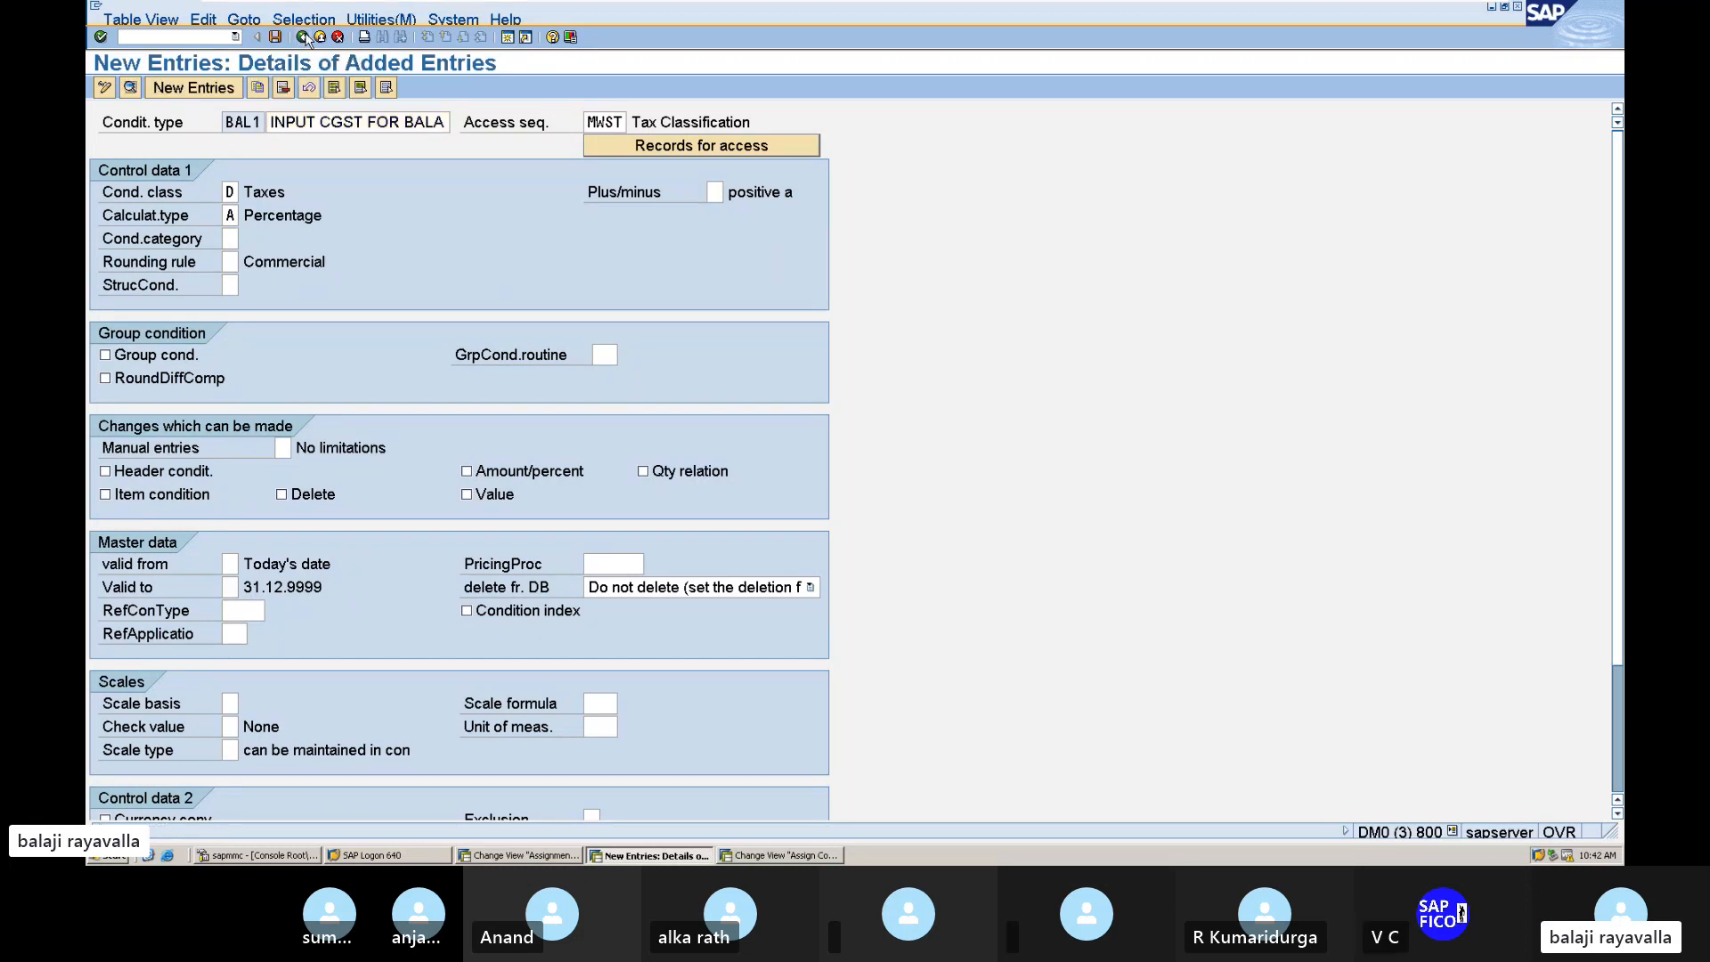
click(304, 38)
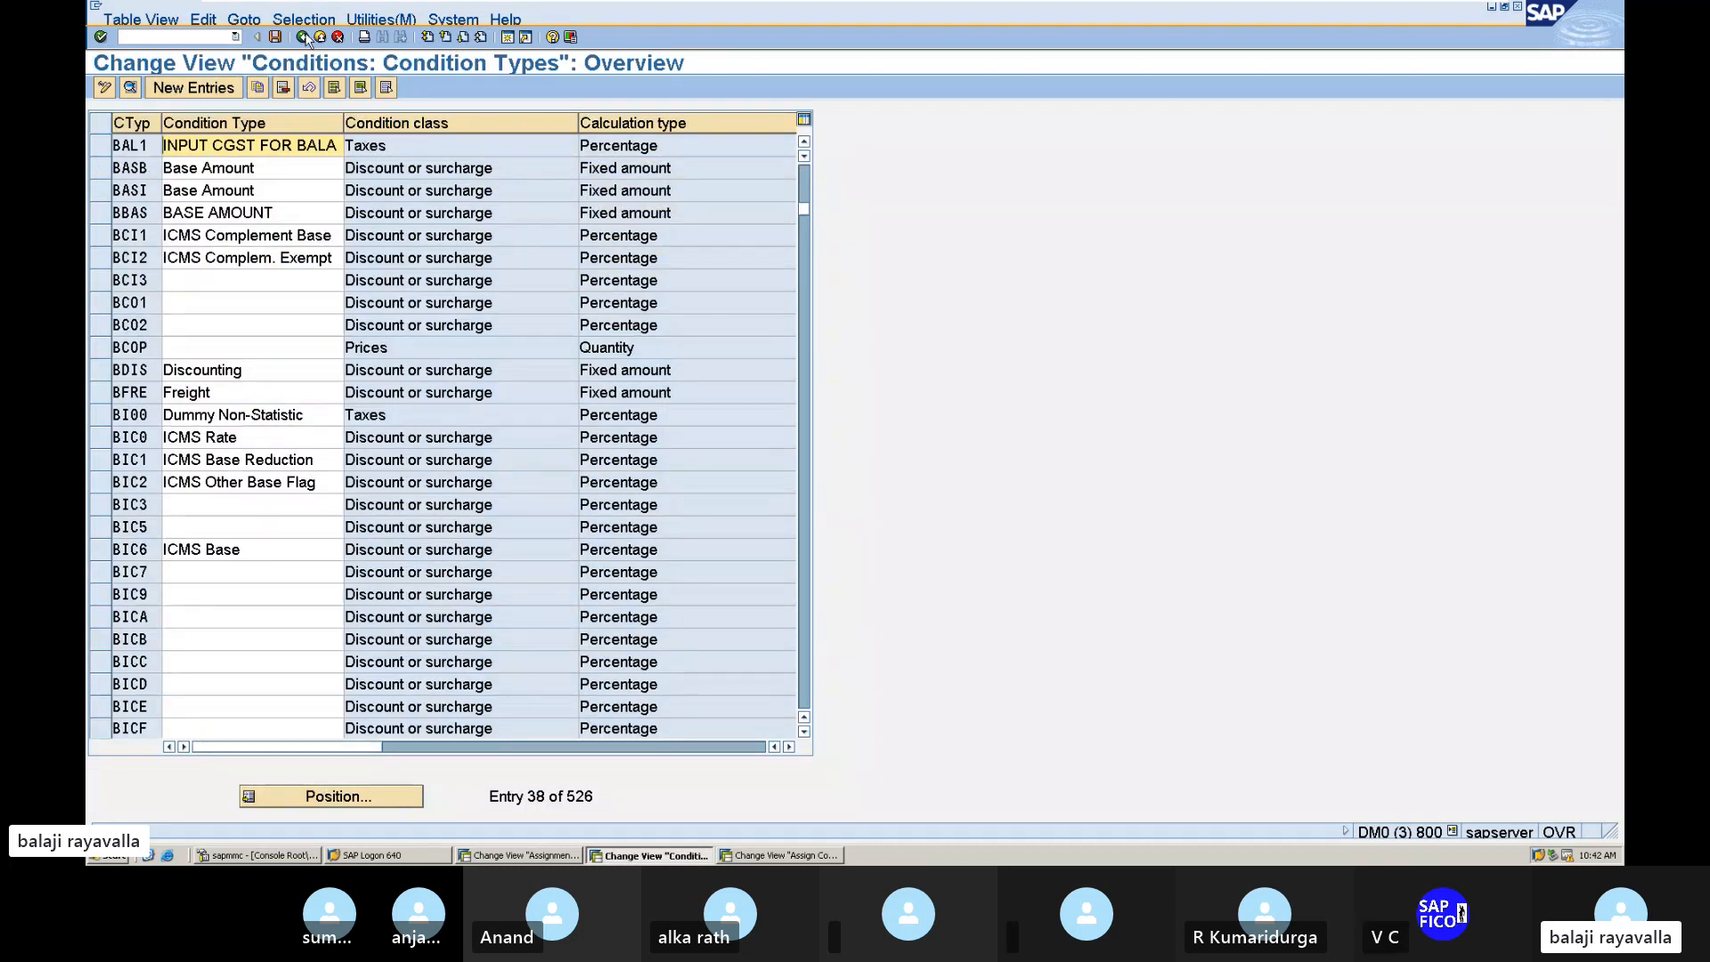
Step: Switch to the Skype call and start a chat message reading "iam not"
mouse_move(721, 4)
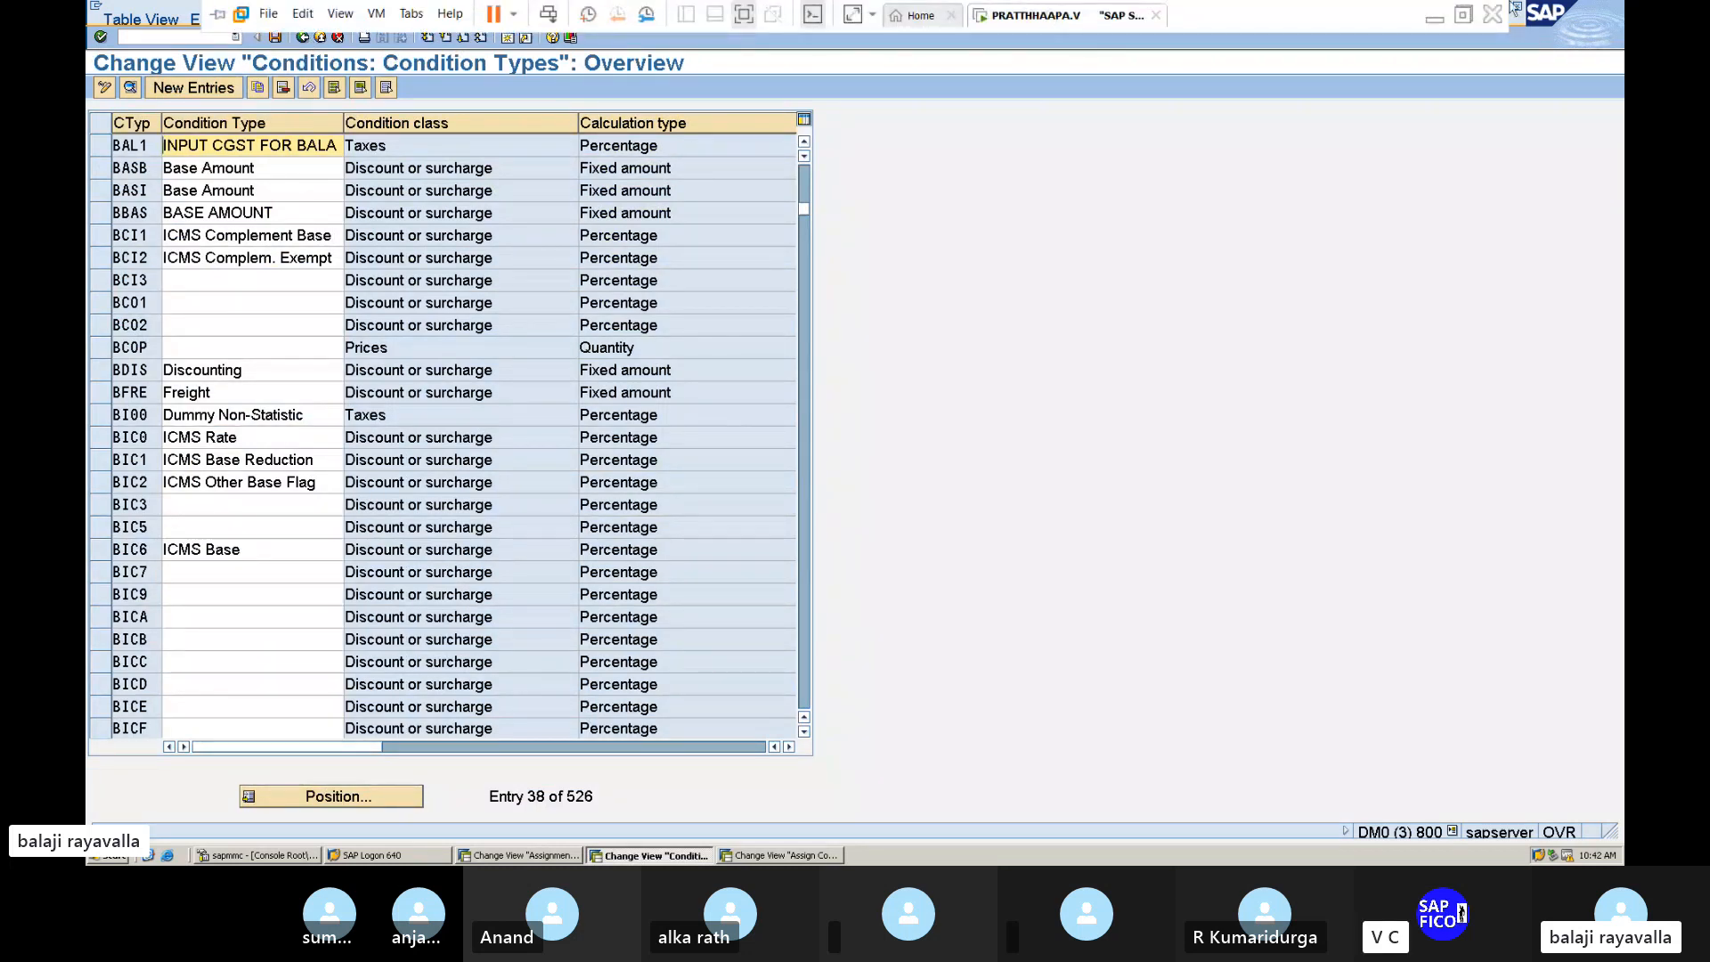
click(1432, 22)
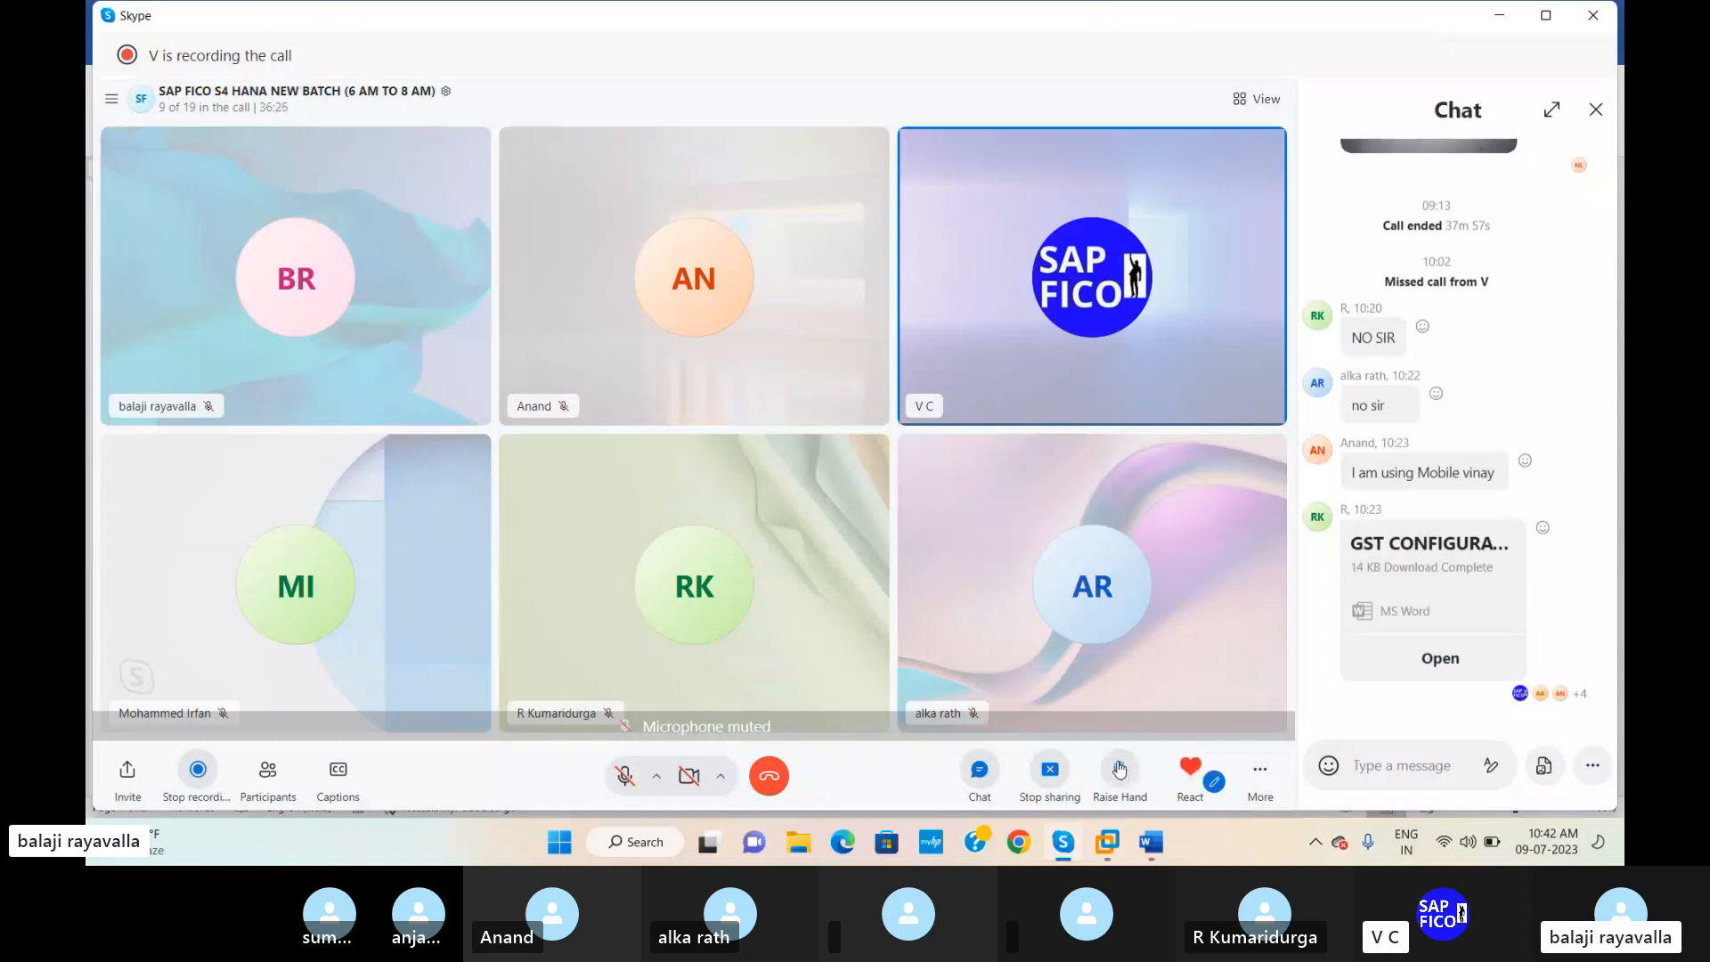
click(1215, 763)
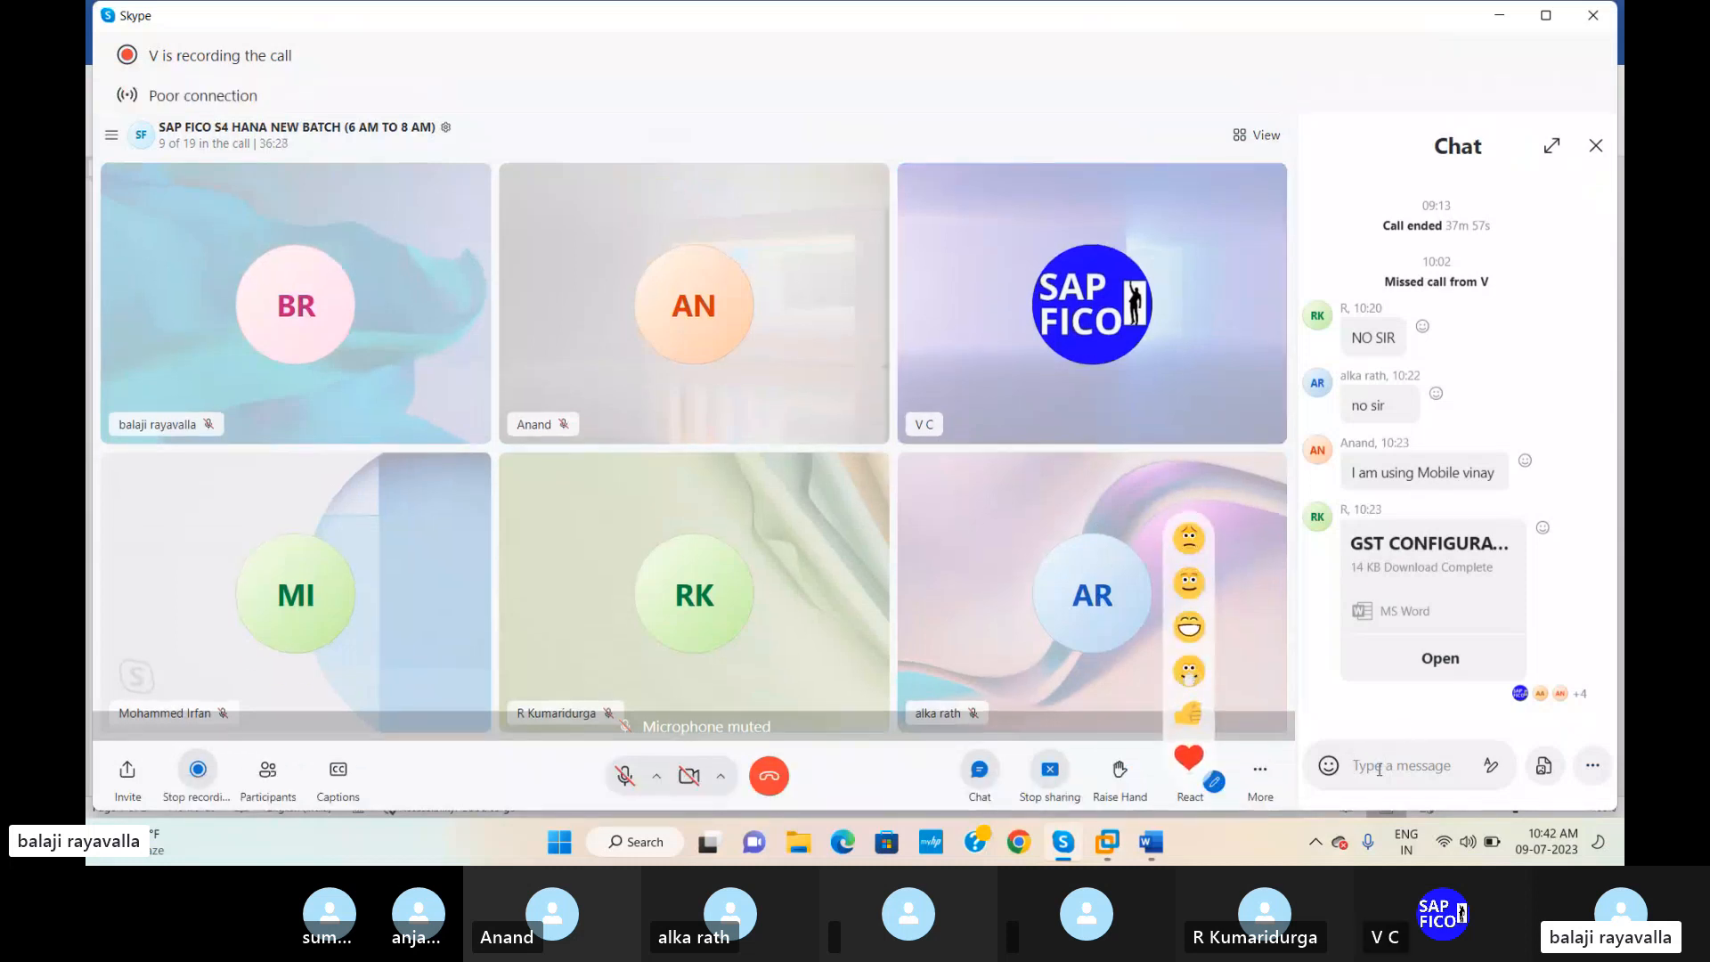
text(iam noy)
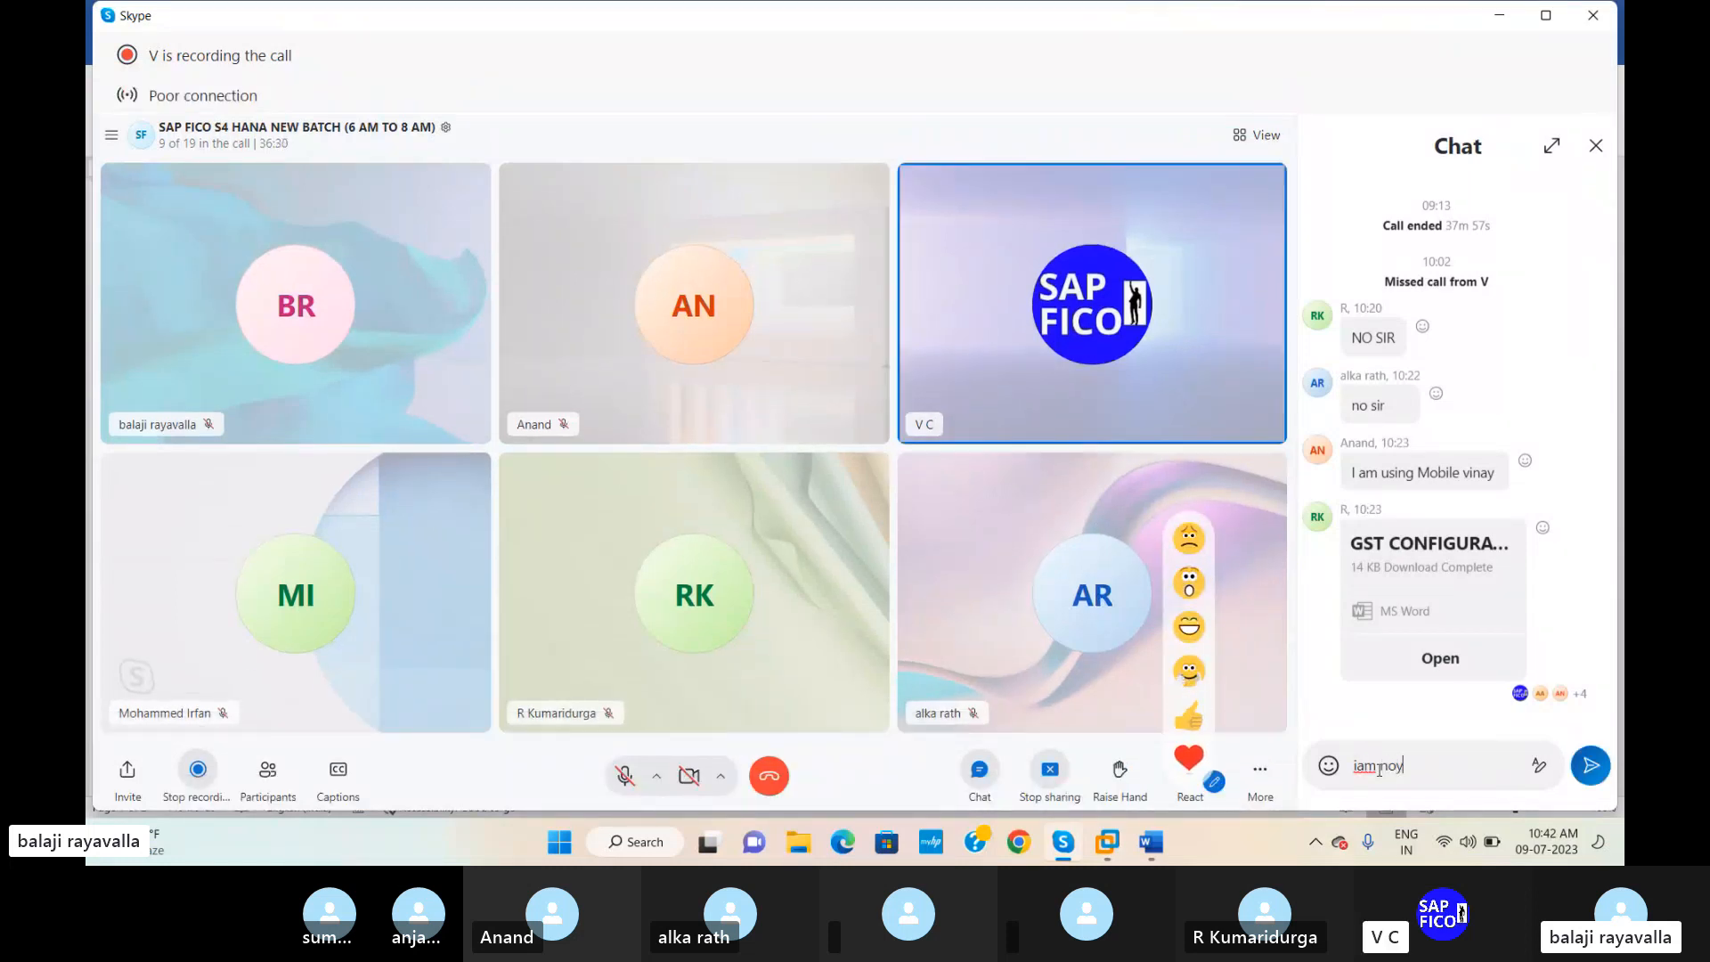
key(BackSpace)
key(BackSpace)
key(BackSpace)
key(BackSpace)
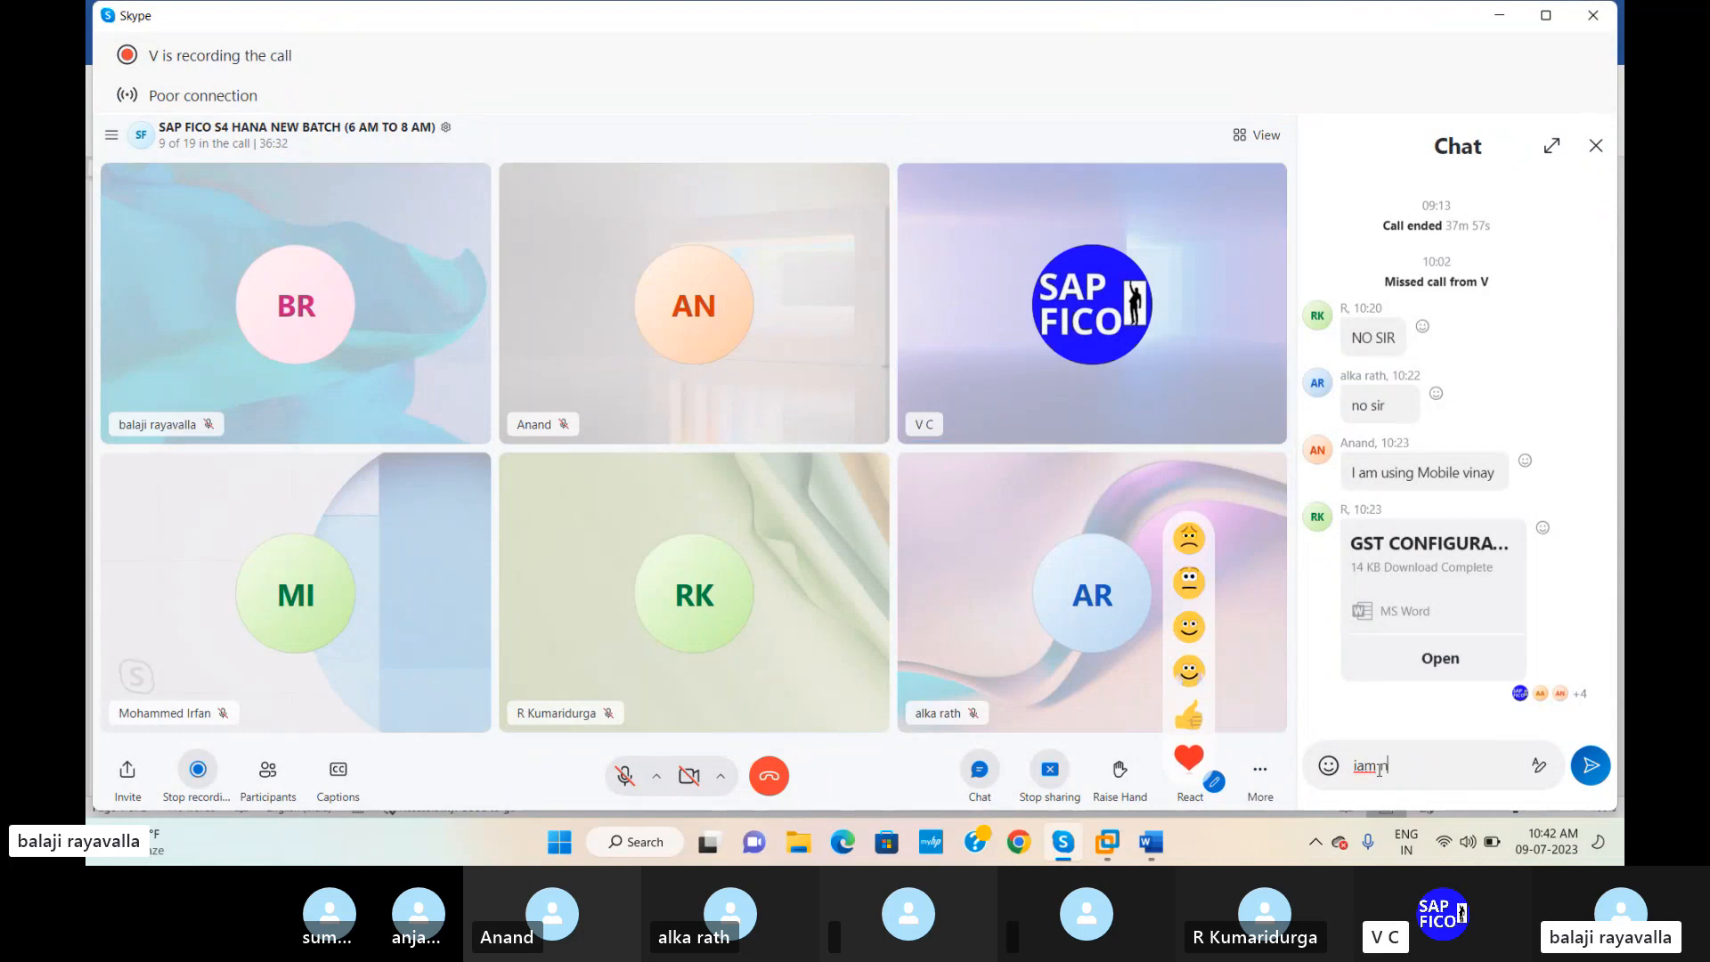
text(pt)
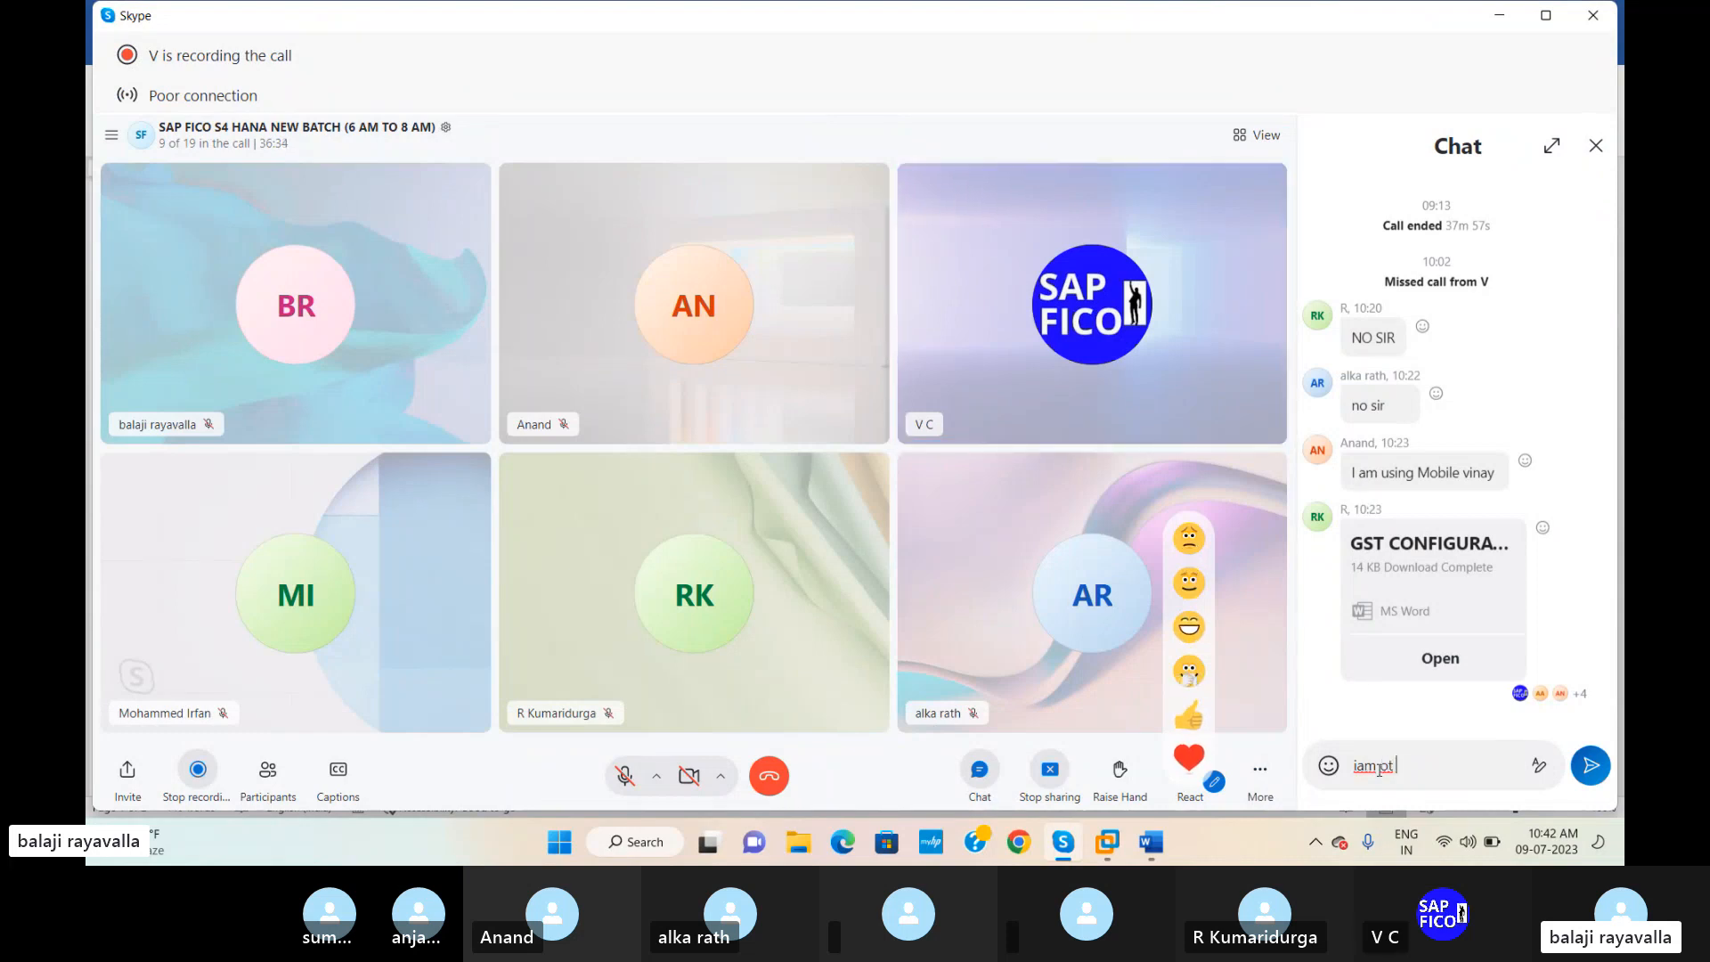
key(BackSpace)
key(BackSpace)
text(ot)
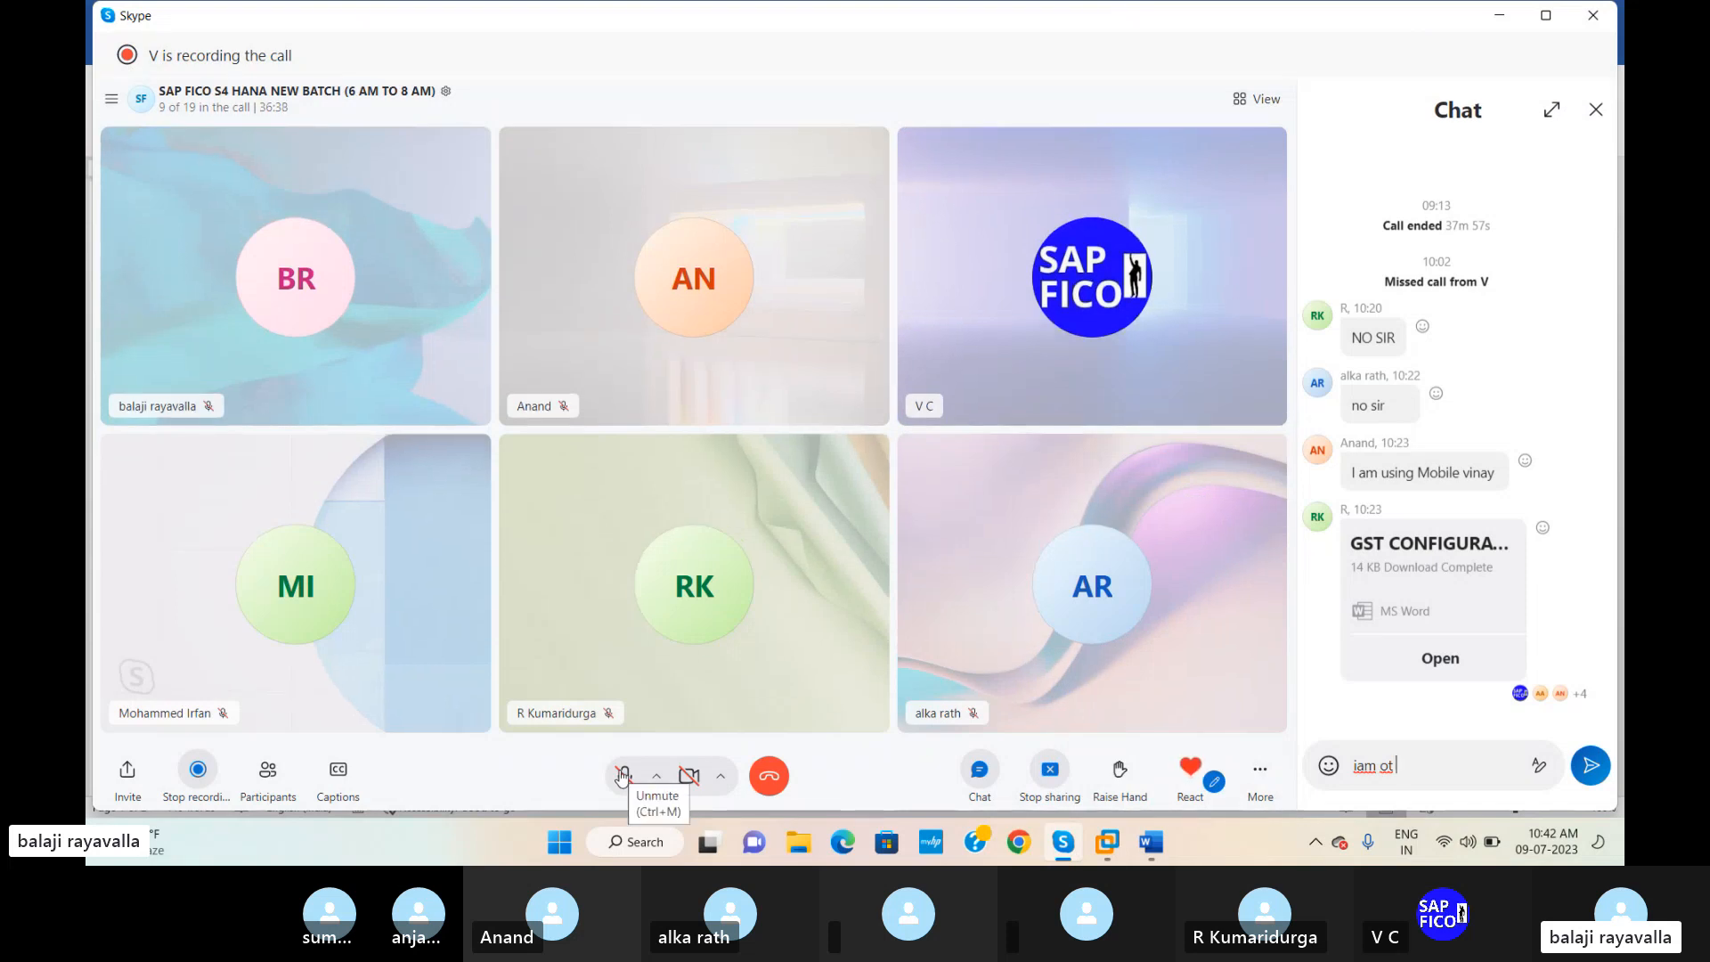
key(Left)
key(Left)
key(Left)
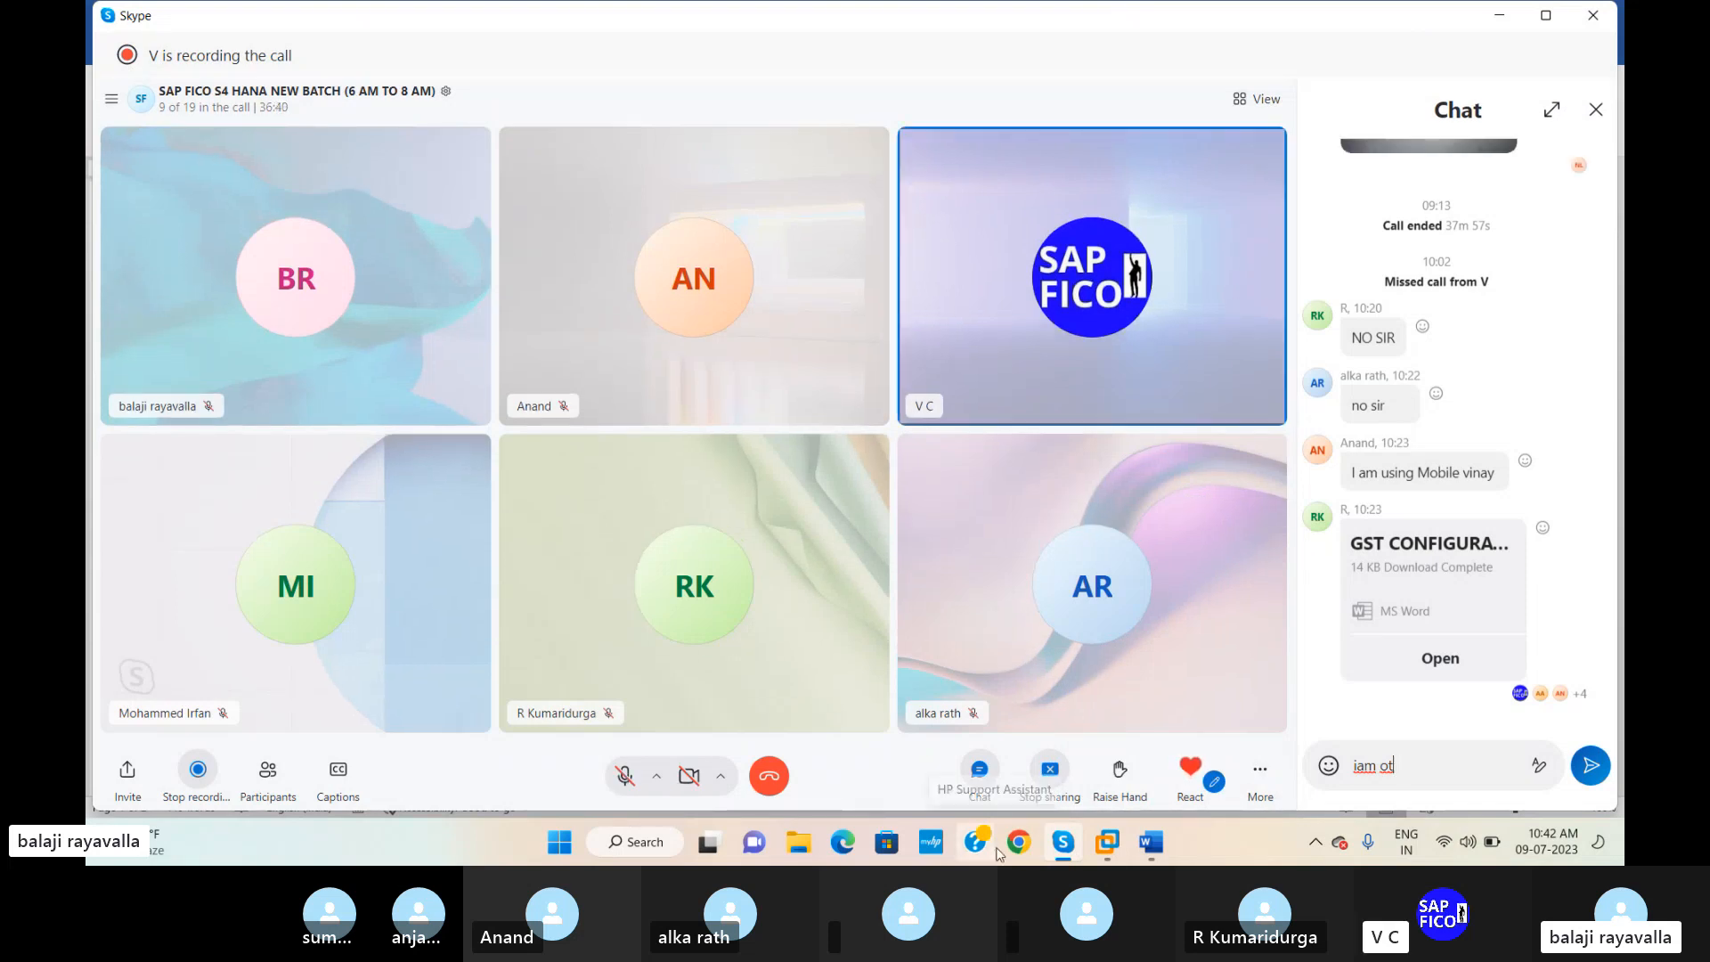
text(n)
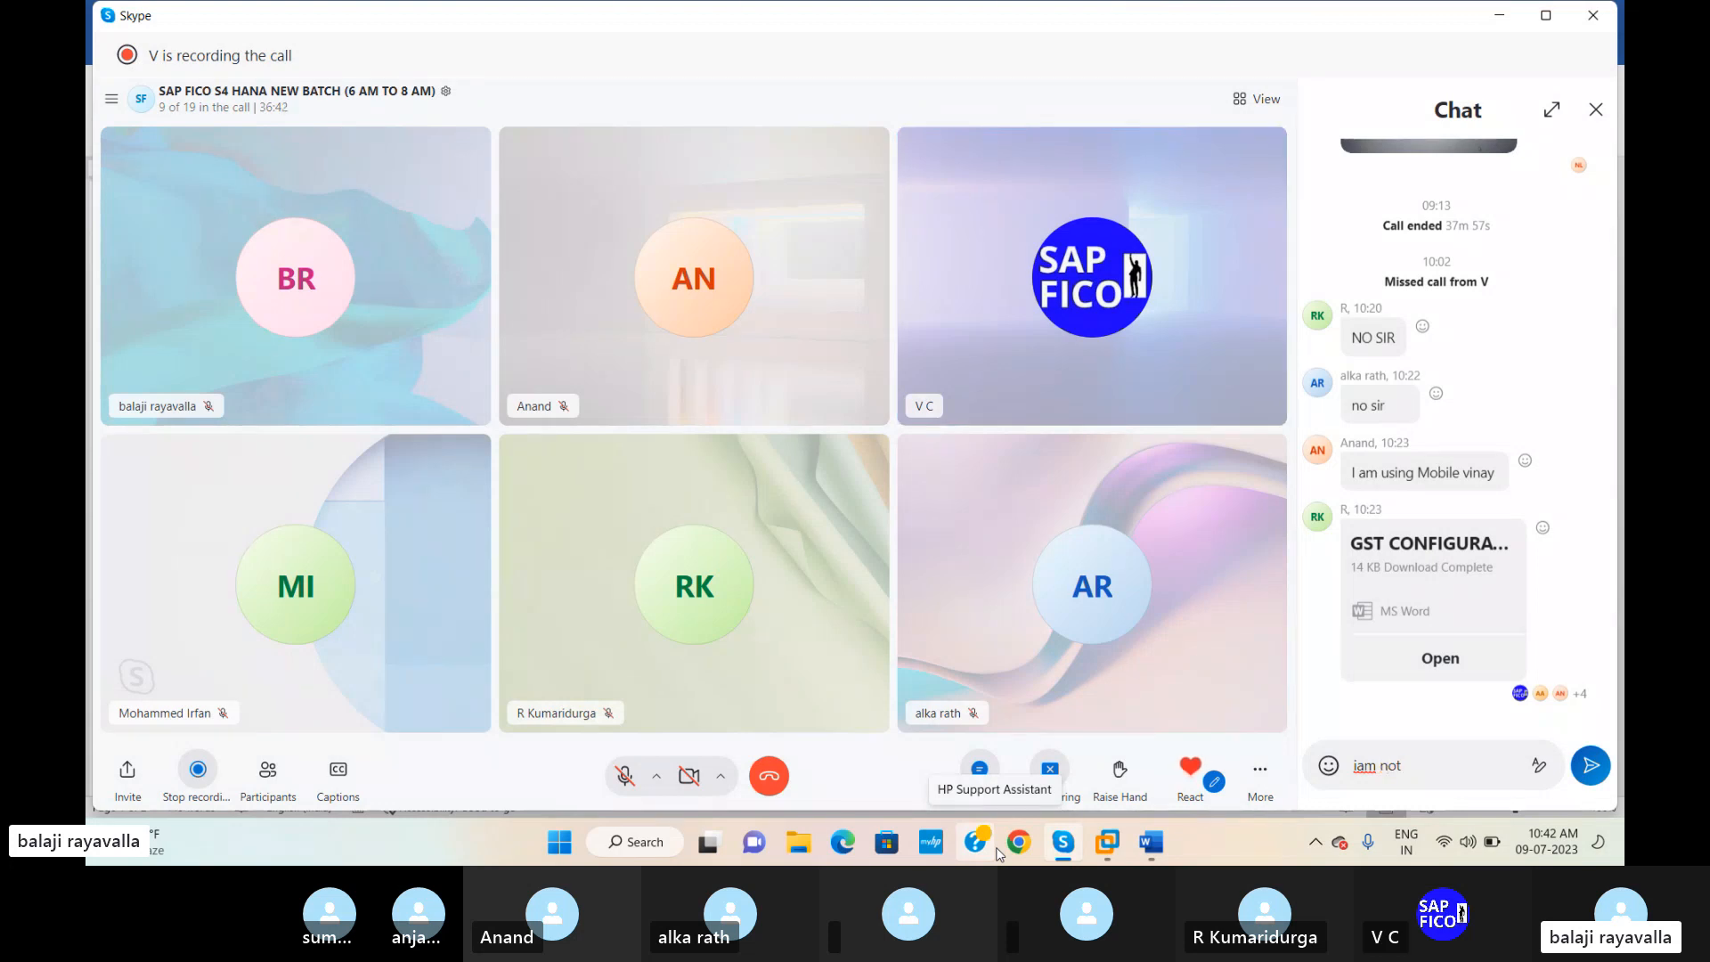
Step: Complete the chat message as "iam not getting your voice" and send it
click(1428, 762)
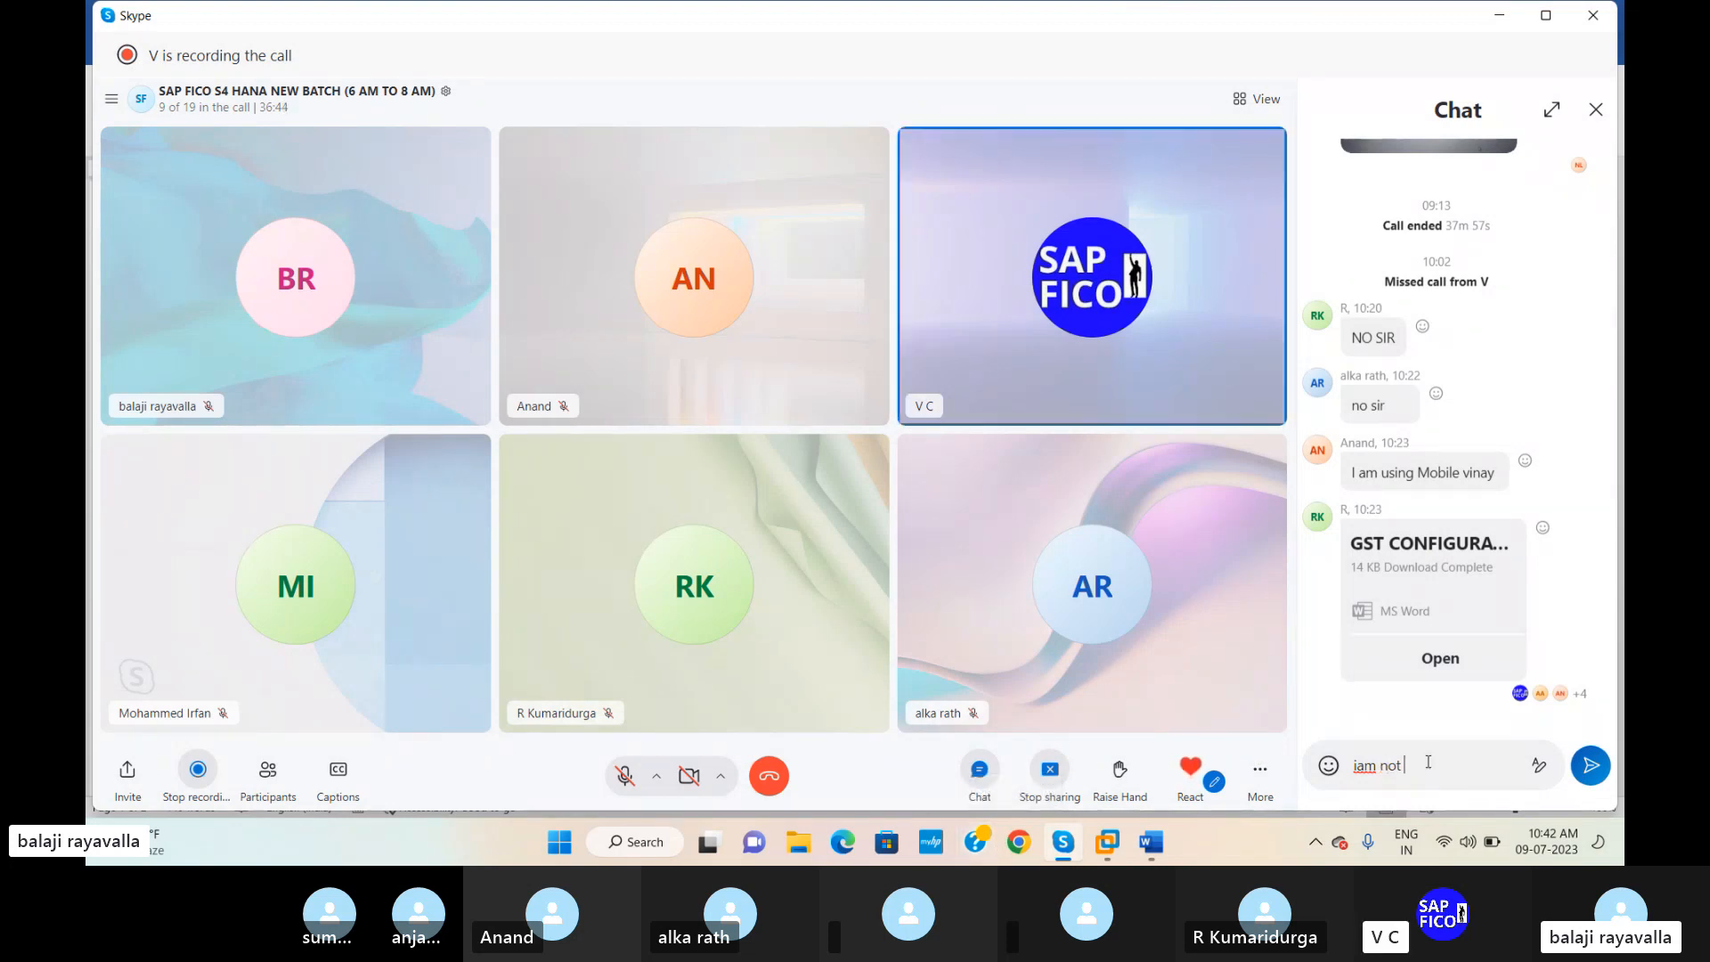
text(geetting your)
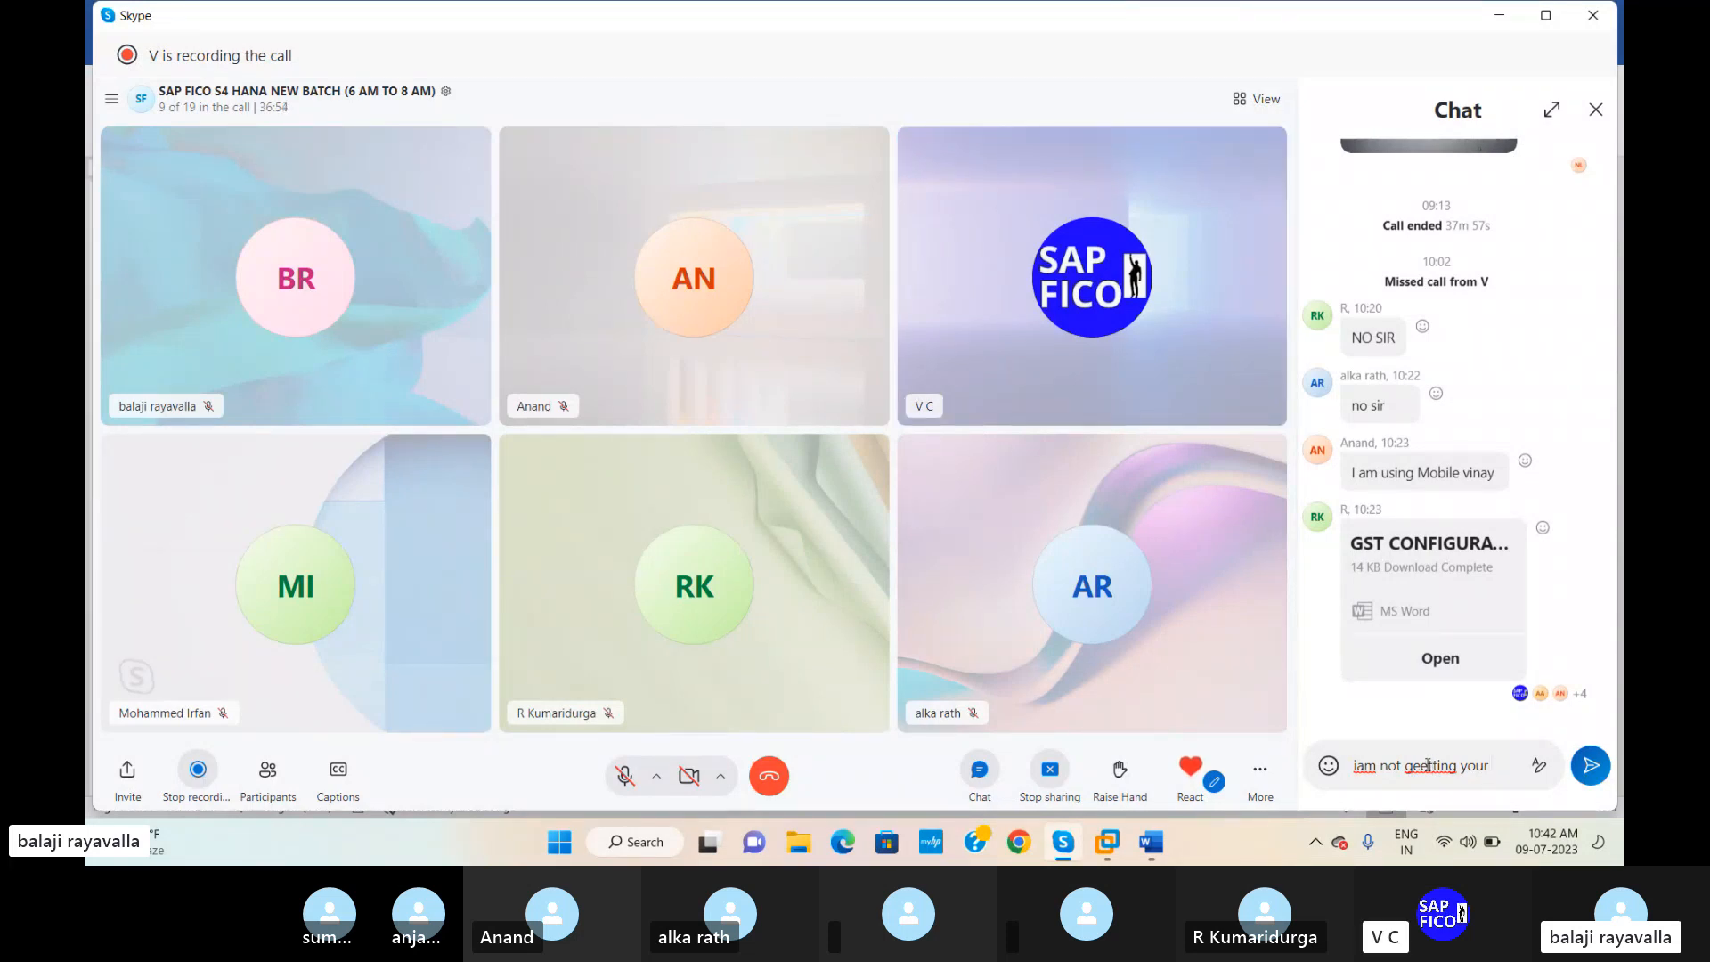
key(BackSpace)
text(voice)
key(Return)
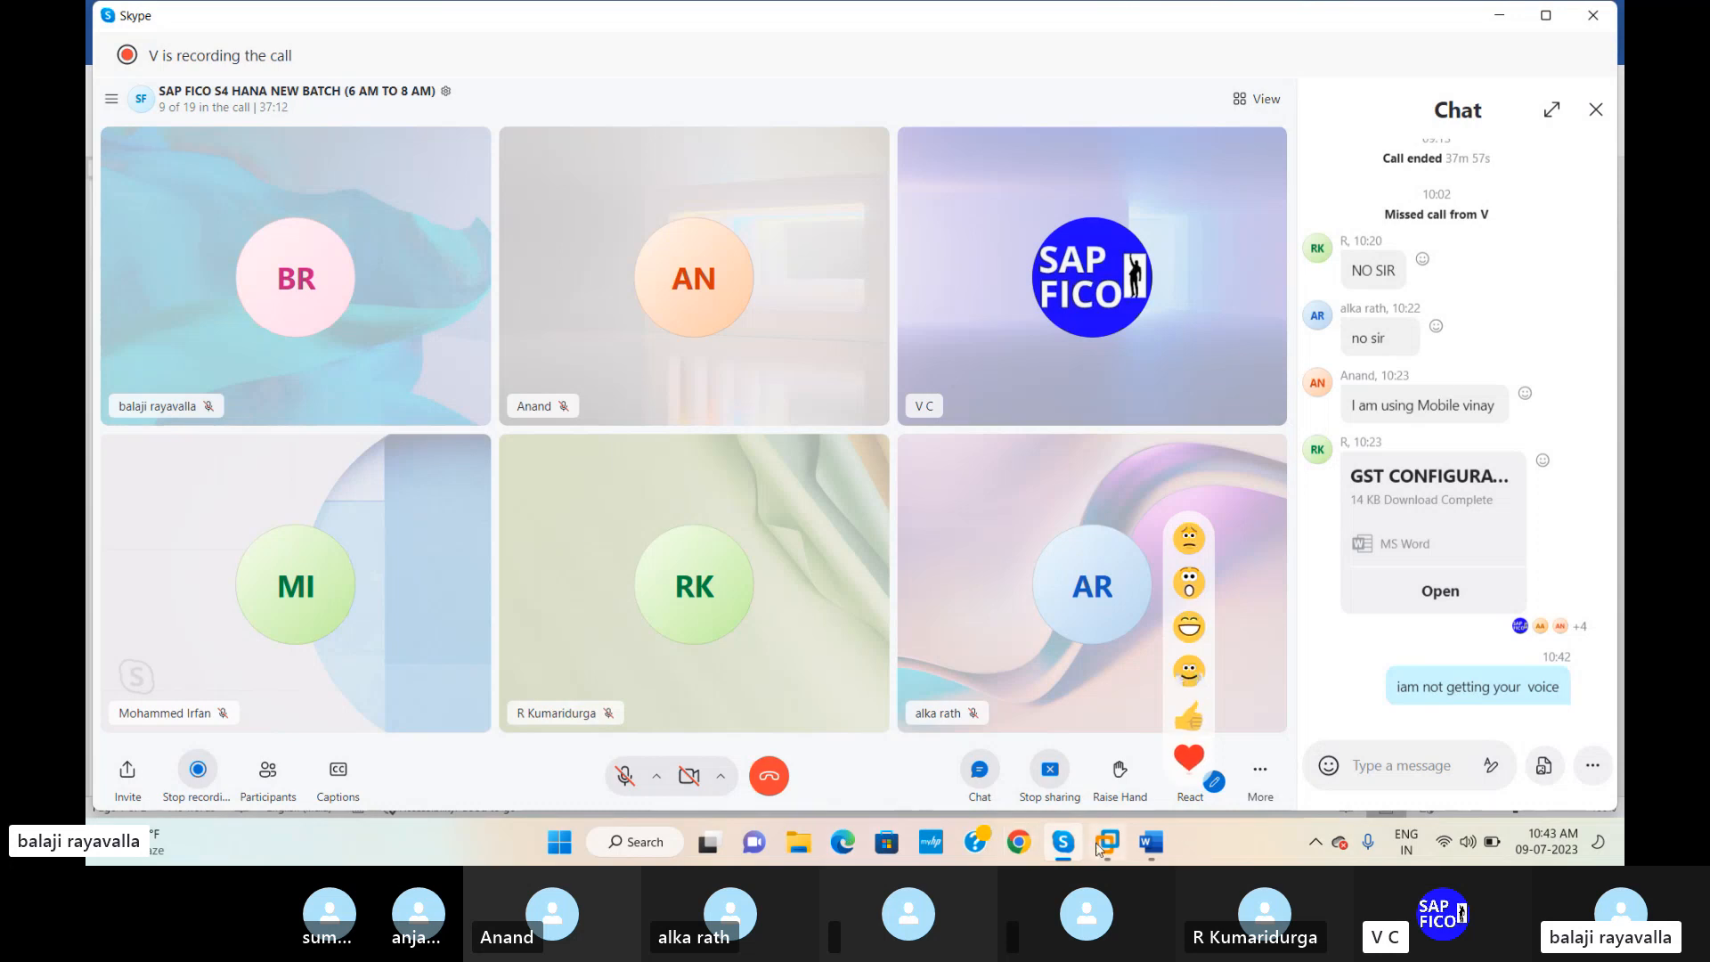
Step: Return to SAP and start a new condition type BAL2 with the description INPUT SGST FOR BALA
mouse_move(1098, 848)
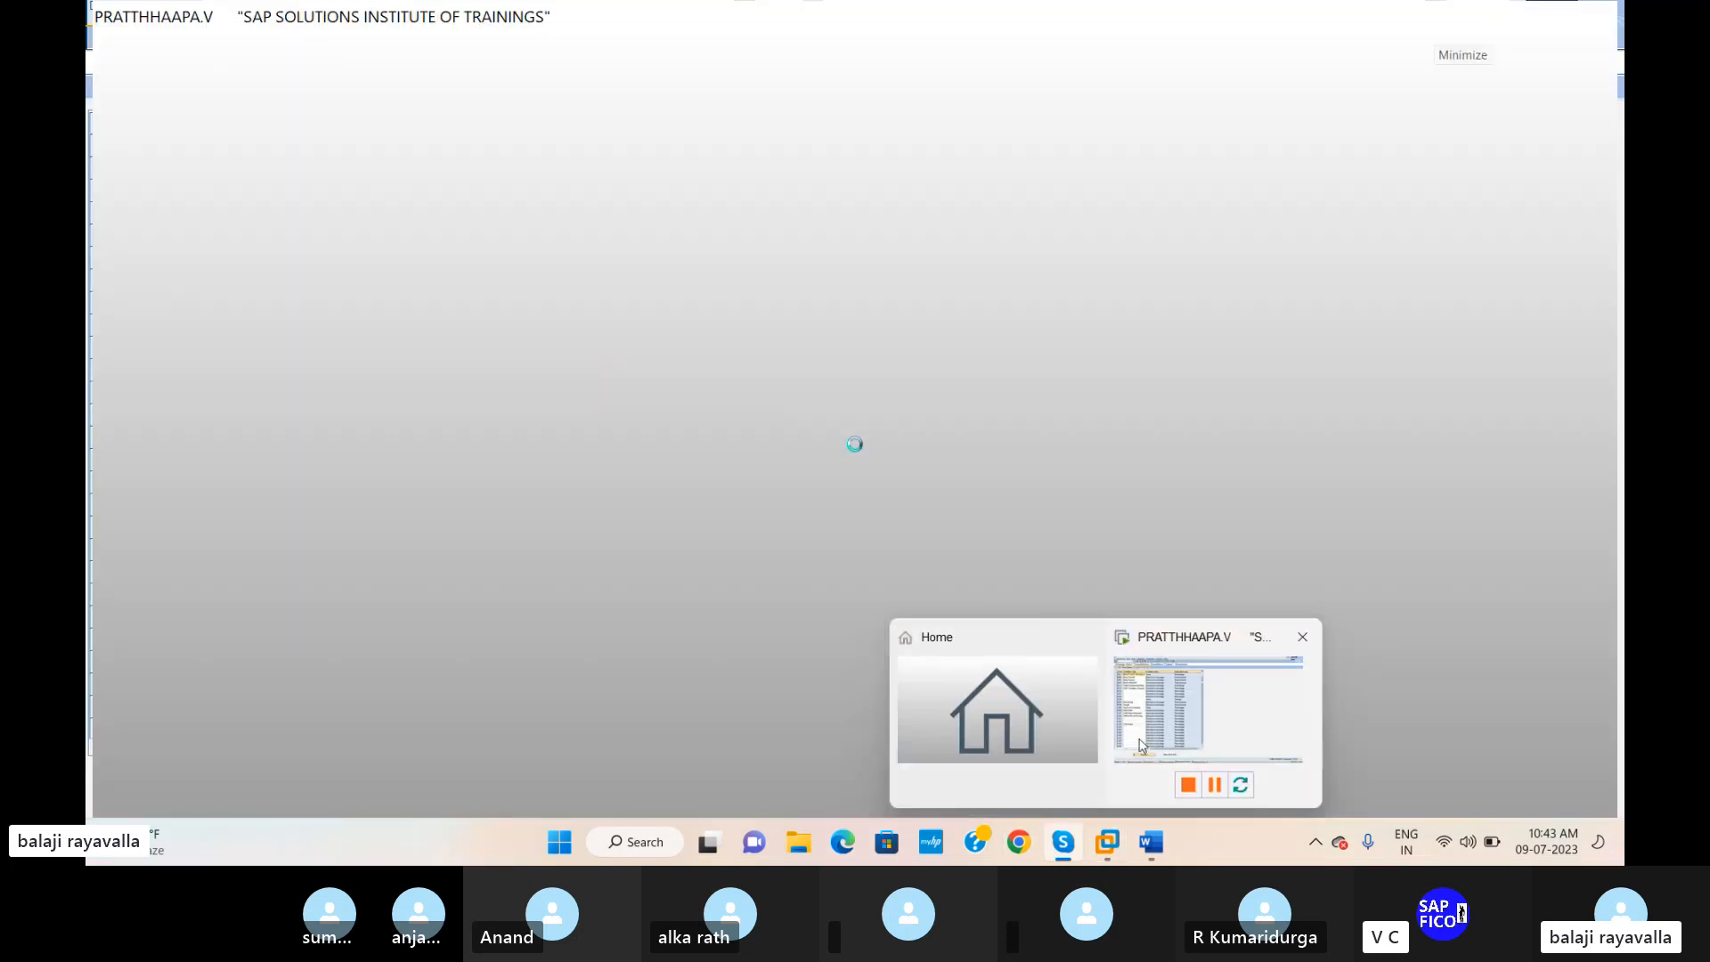
click(1140, 744)
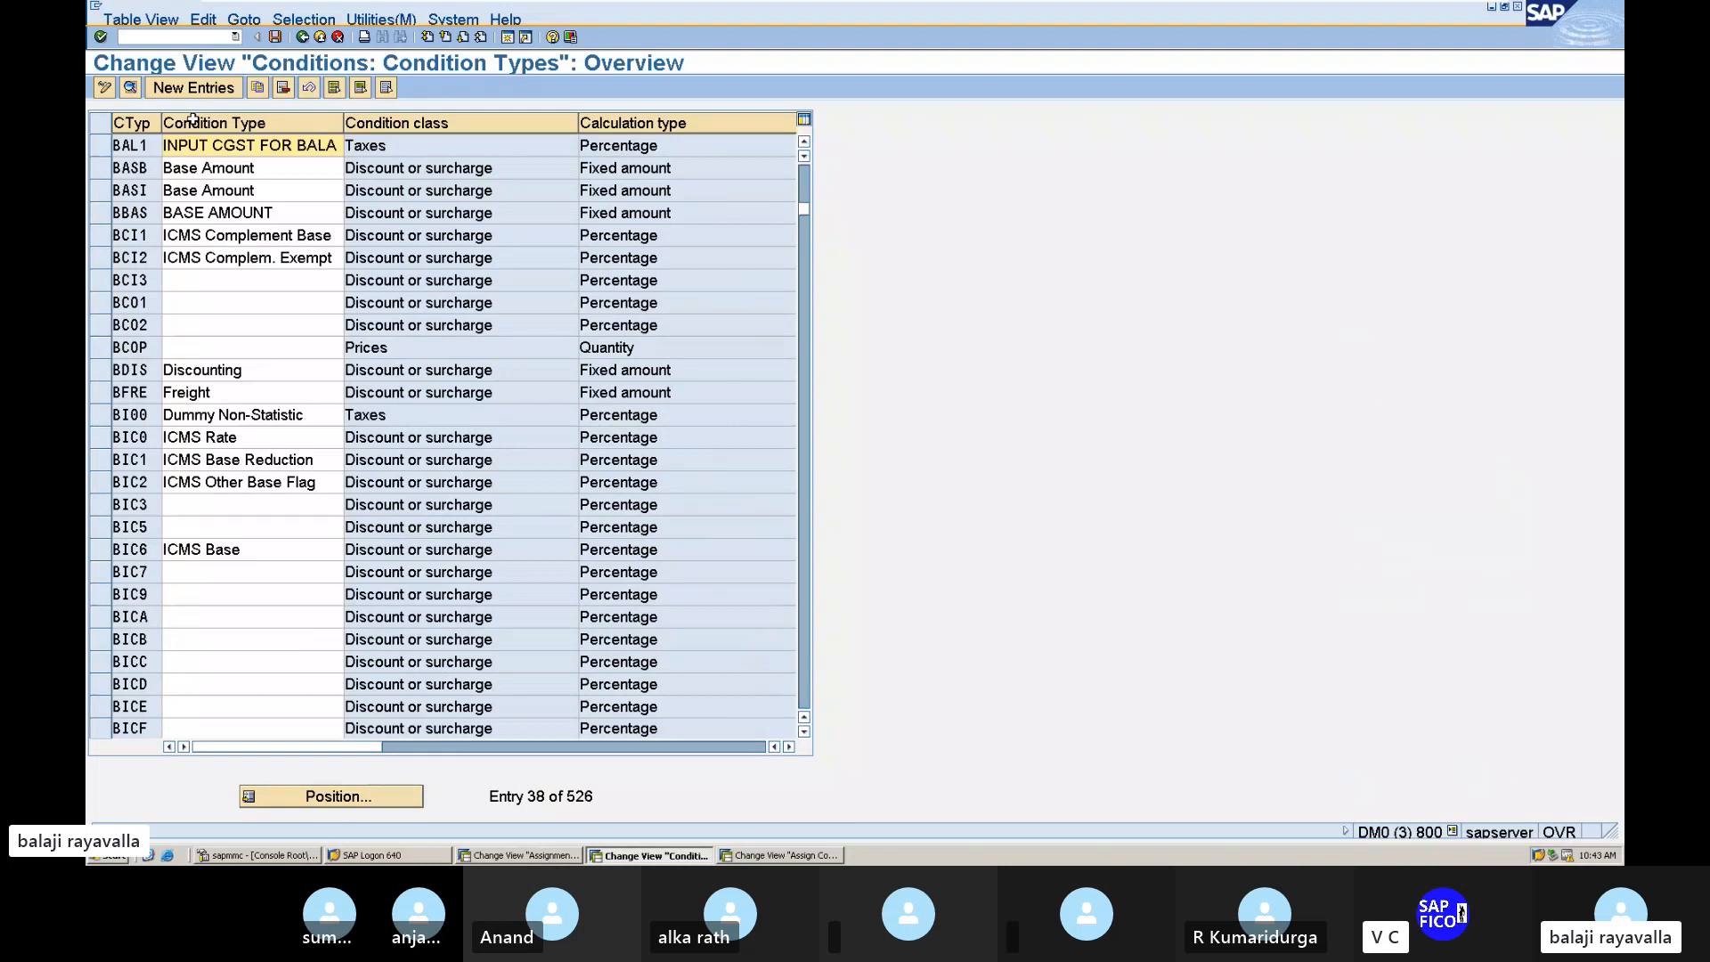
text(0)
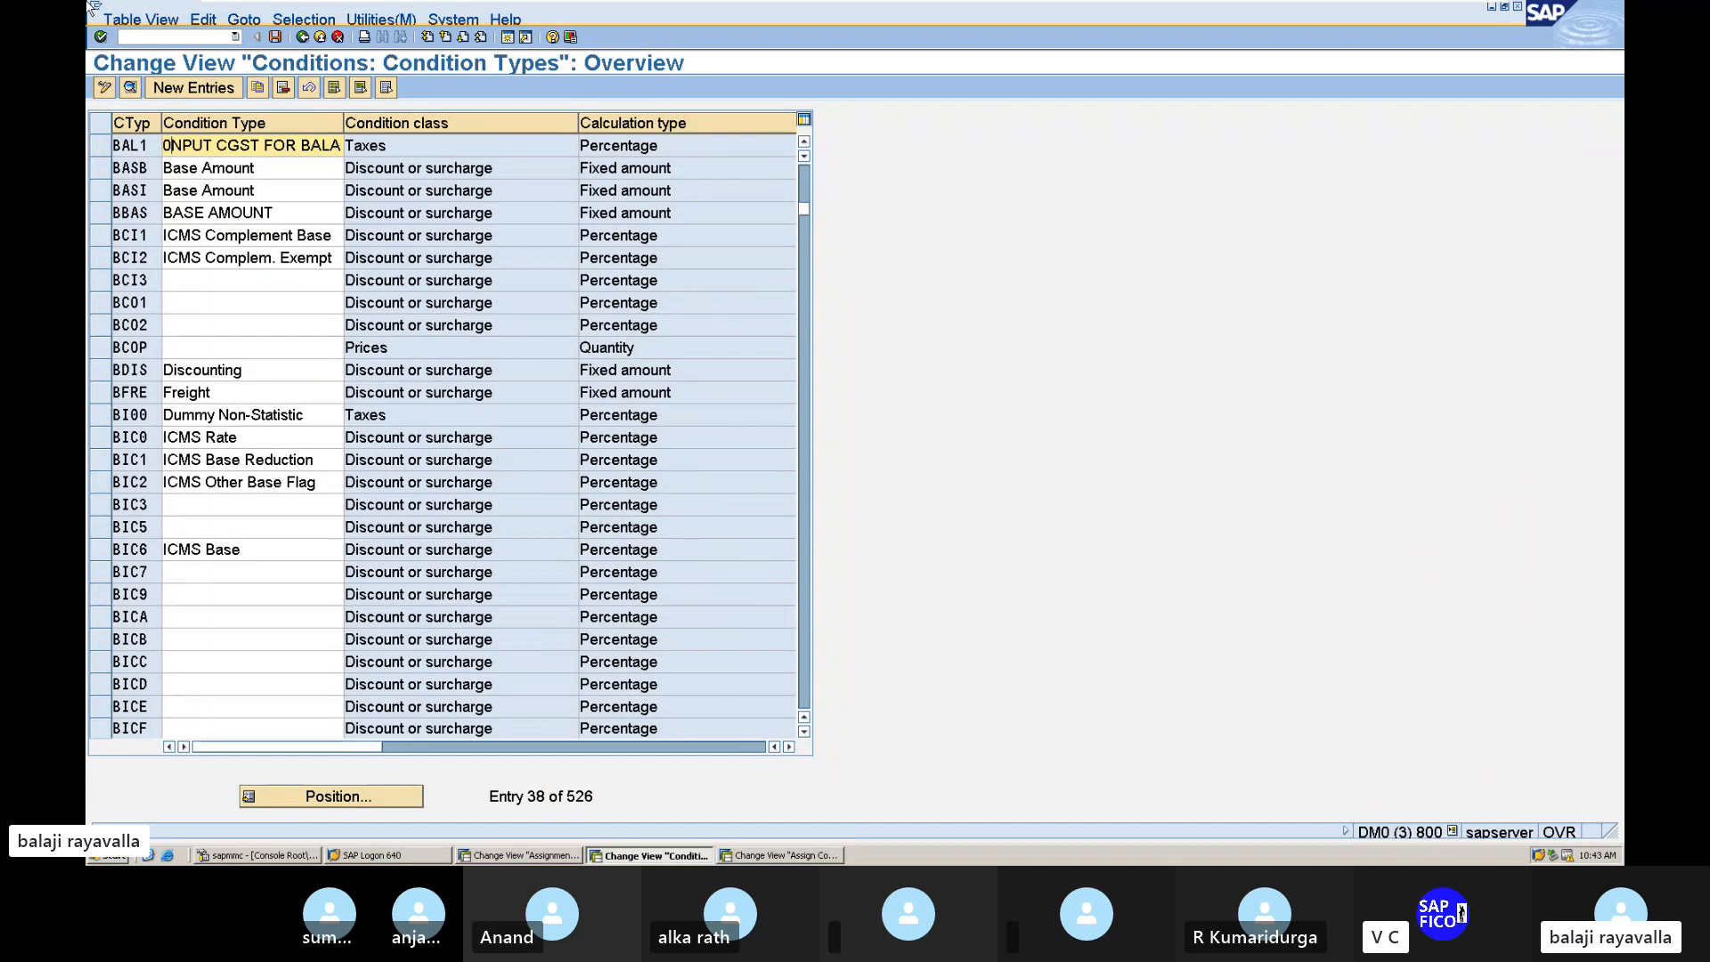
click(194, 87)
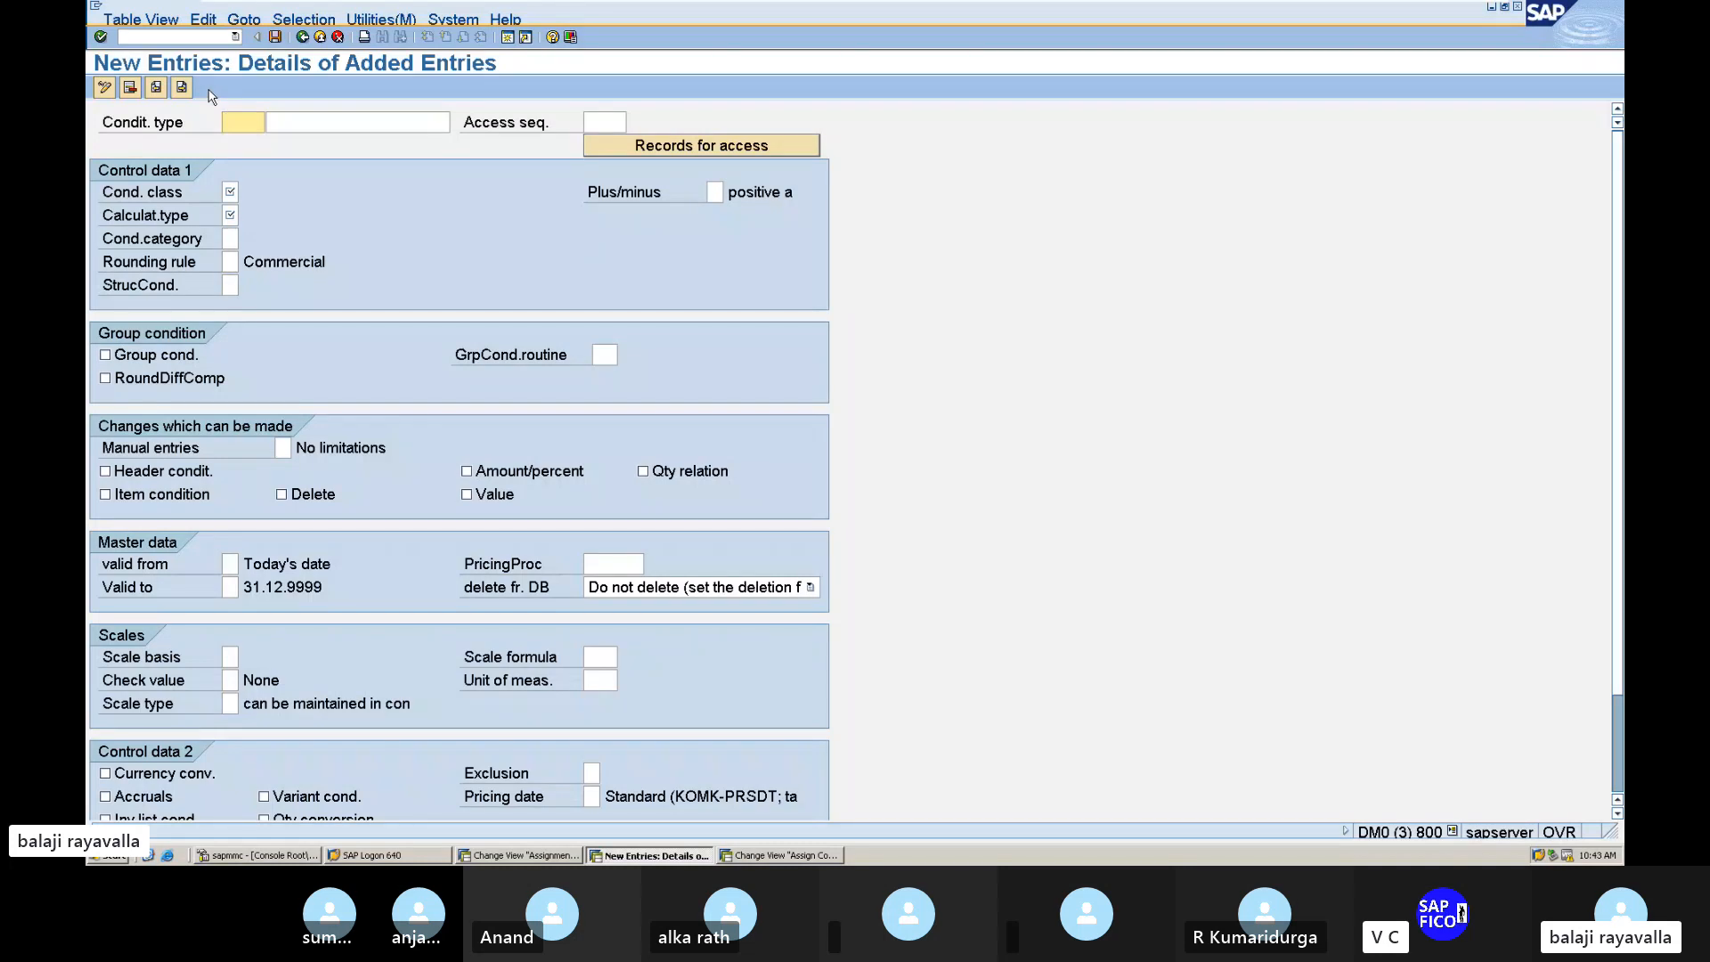
text(BAL2)
click(284, 119)
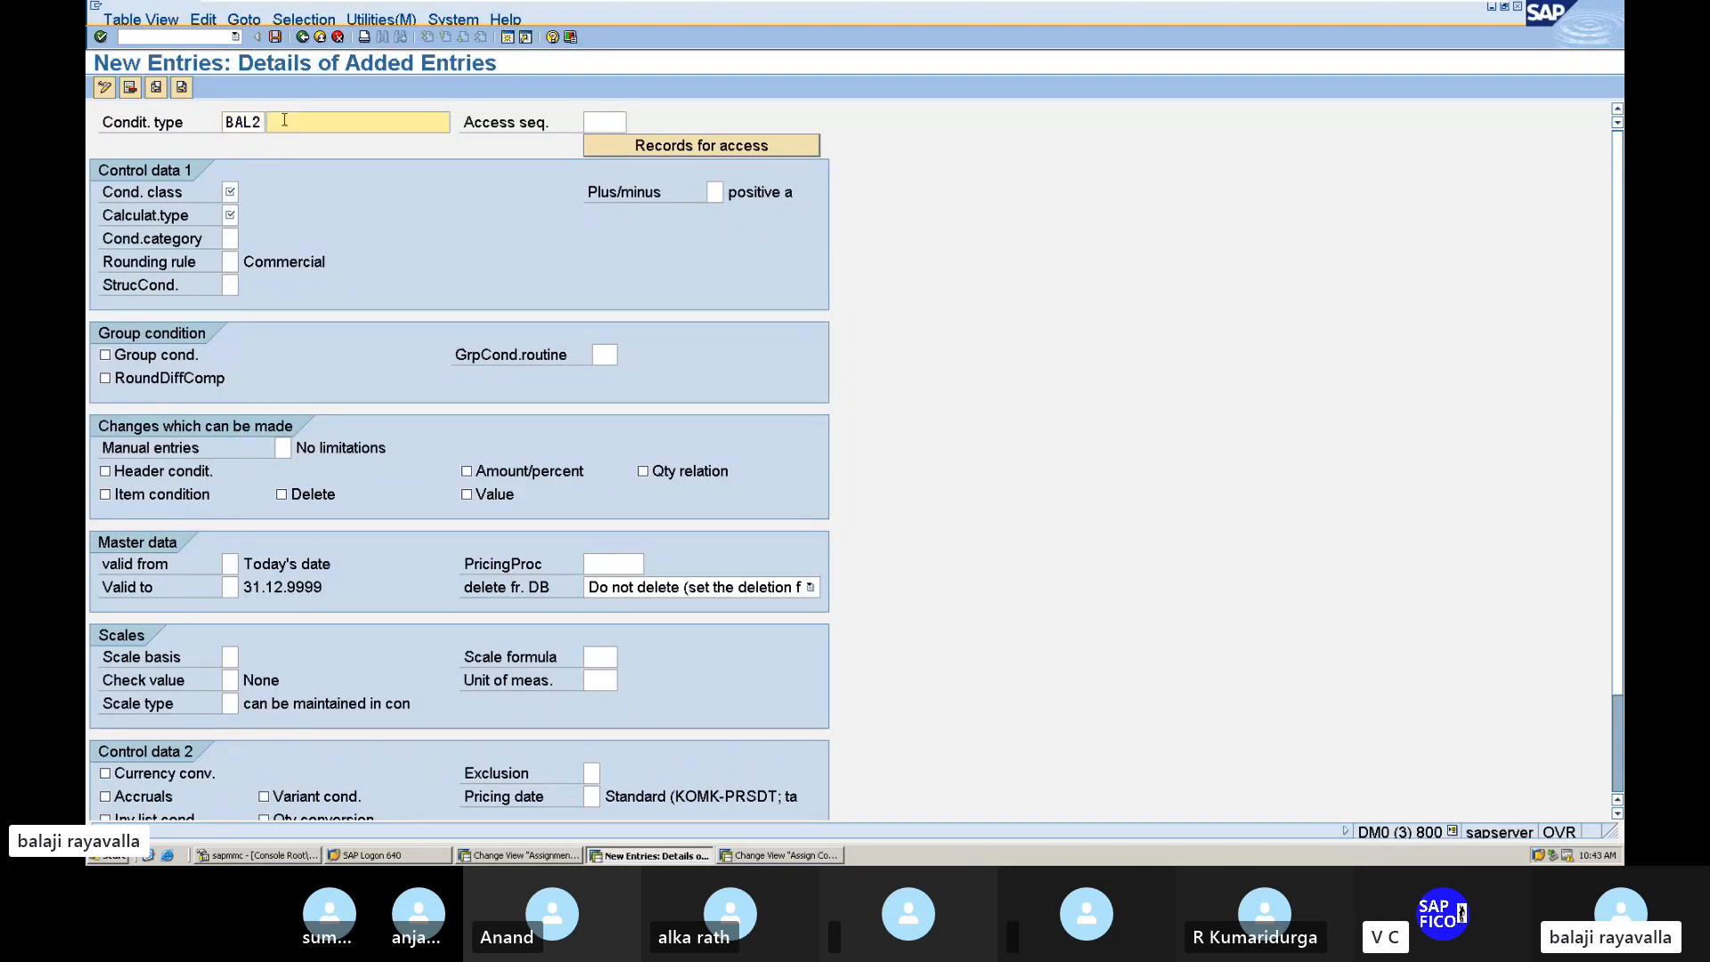
text(INPU)
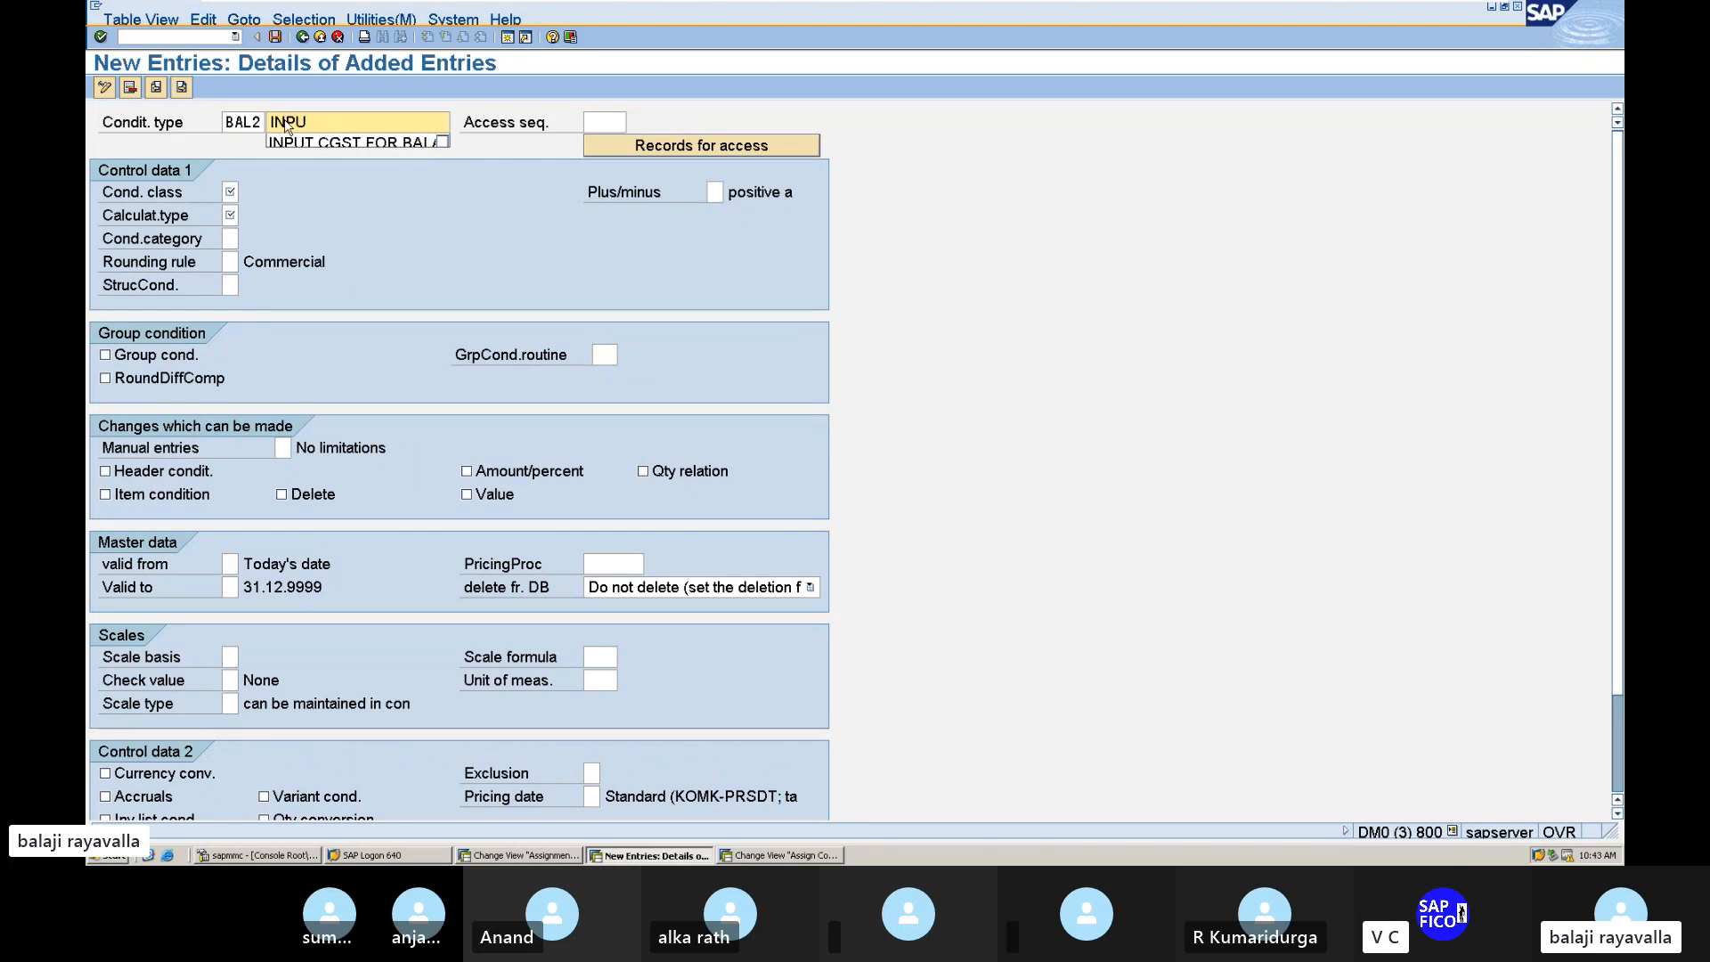
text(T SG)
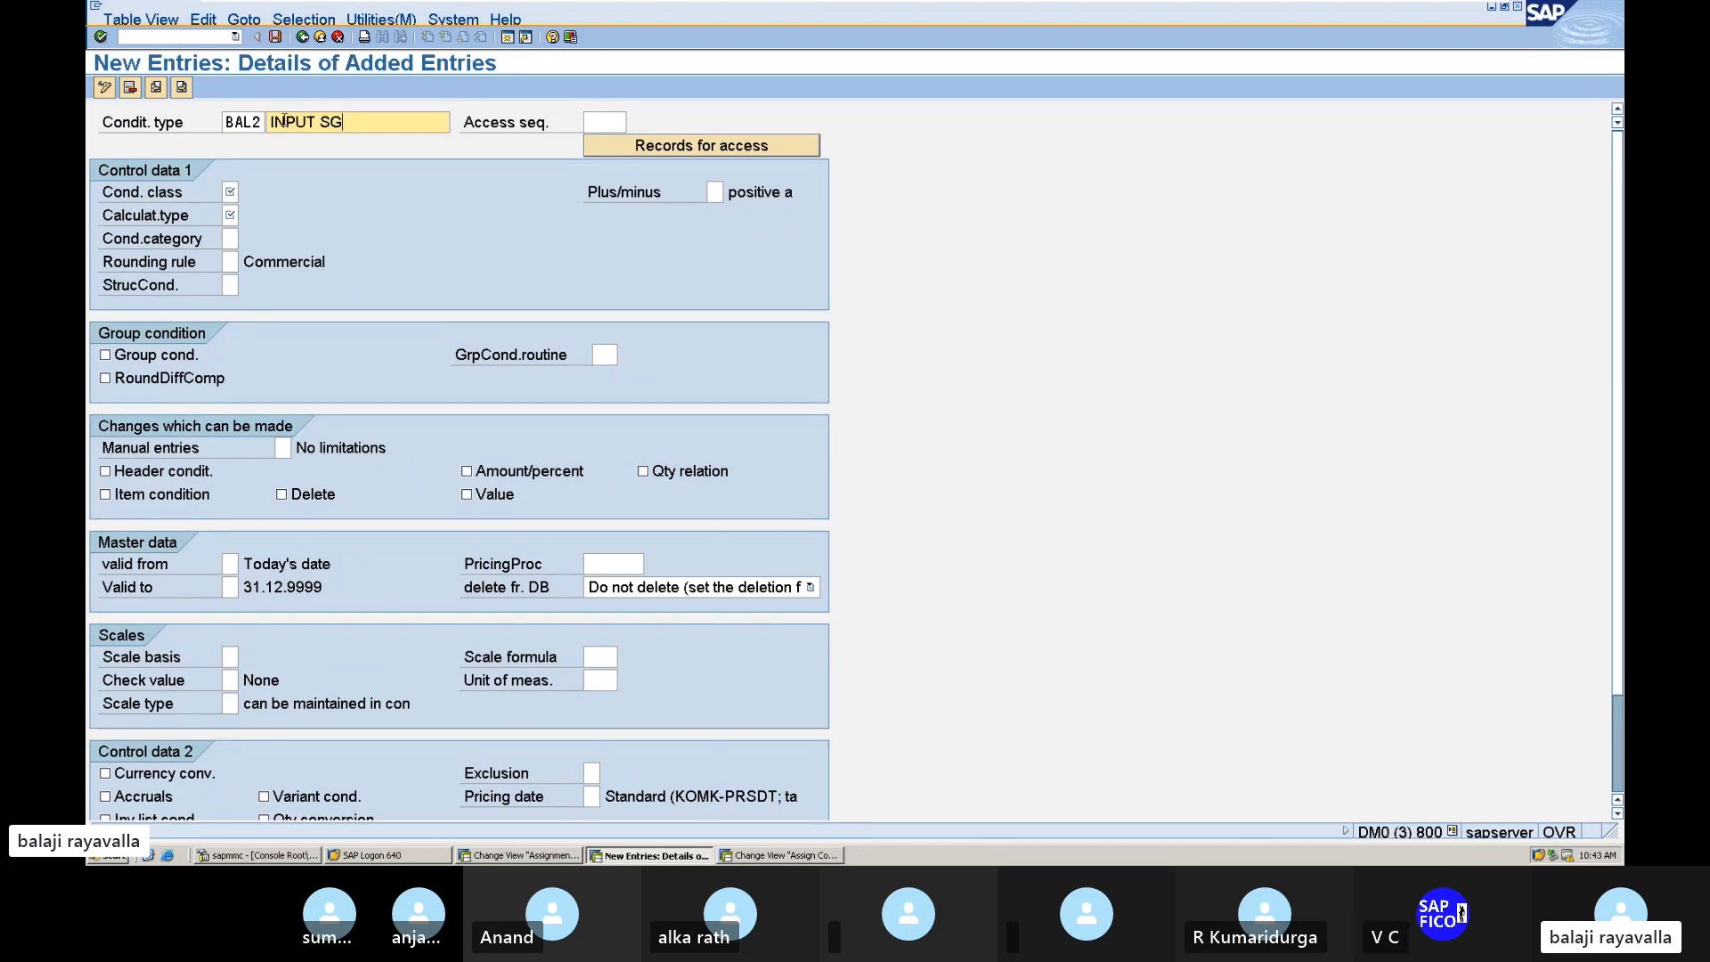
text(ST FOR )
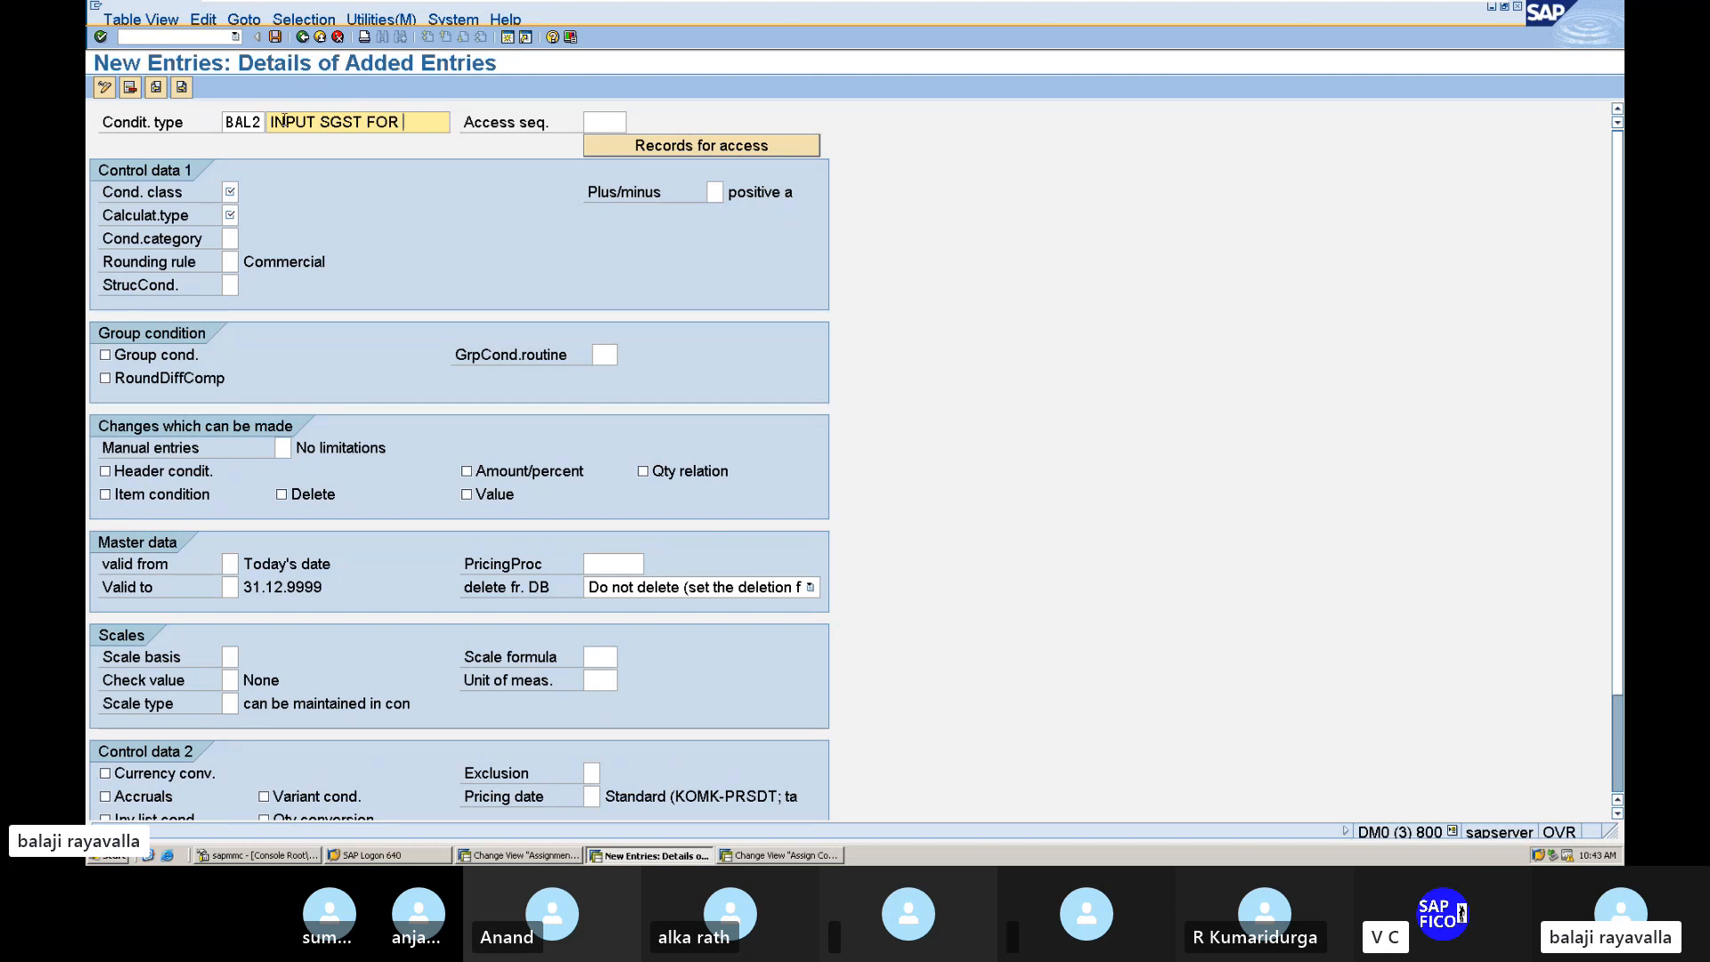
text(BALA)
Step: Set the access sequence of condition type BAL2 to MWST
click(589, 118)
text(H)
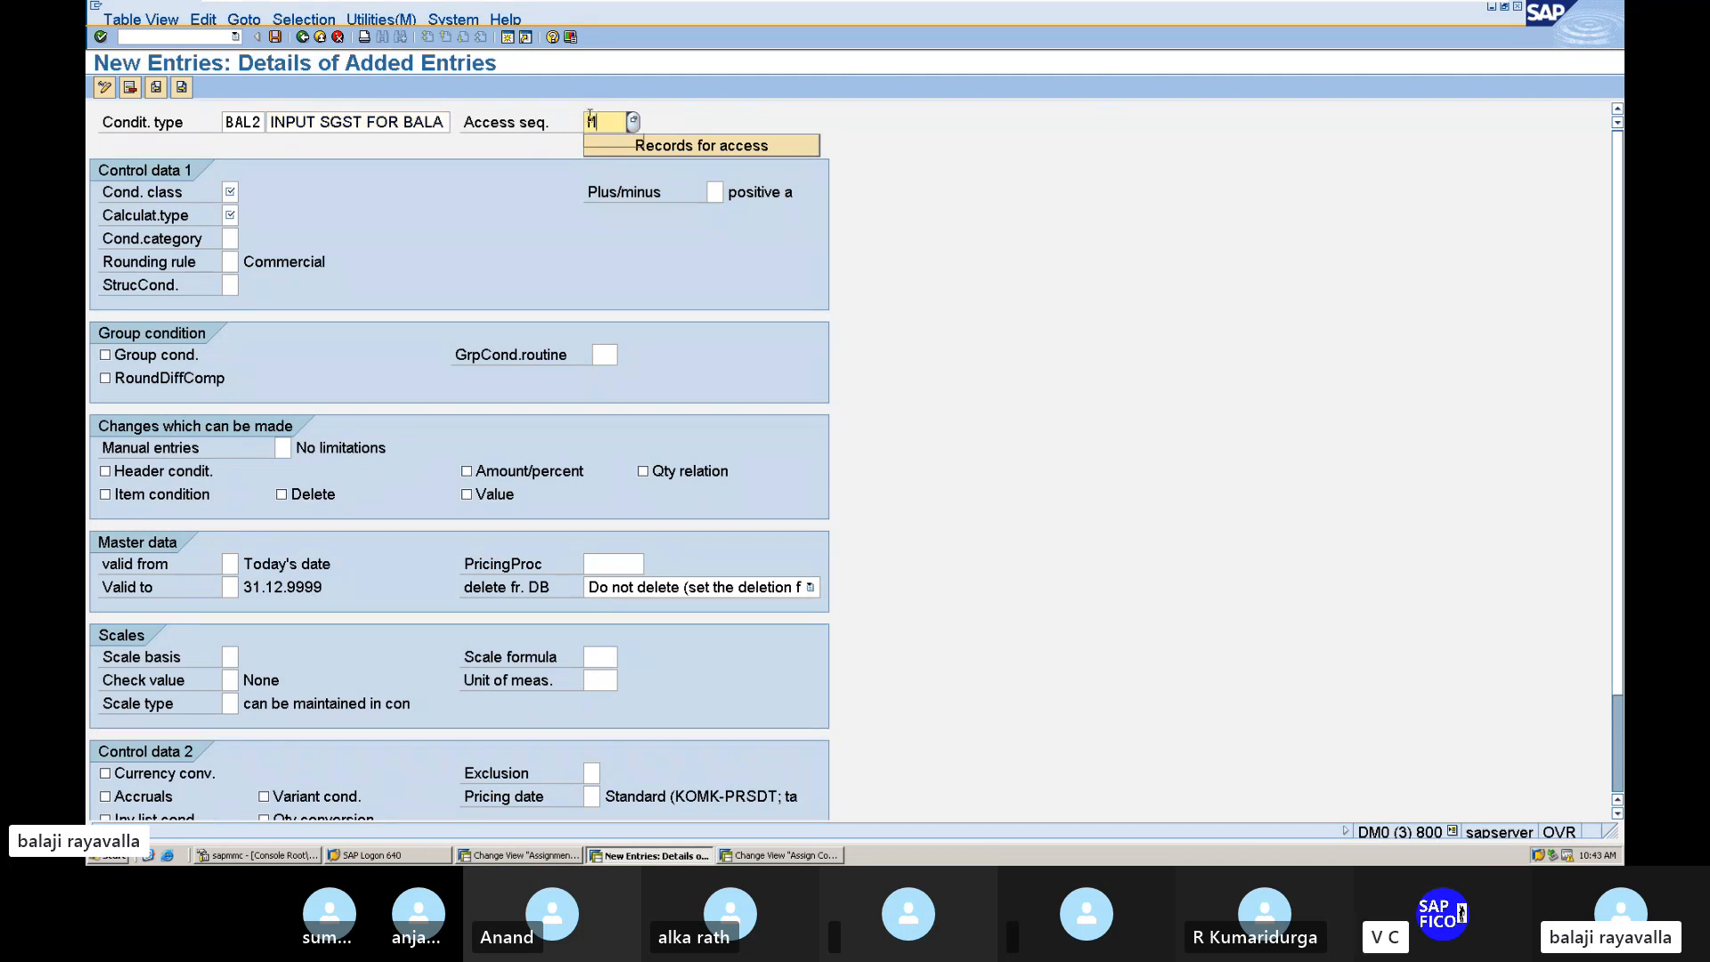
text(WST)
key(Return)
Step: Set the condition class of BAL2 to A (Discount or surcharge) from the list of condition classes
click(229, 192)
click(245, 190)
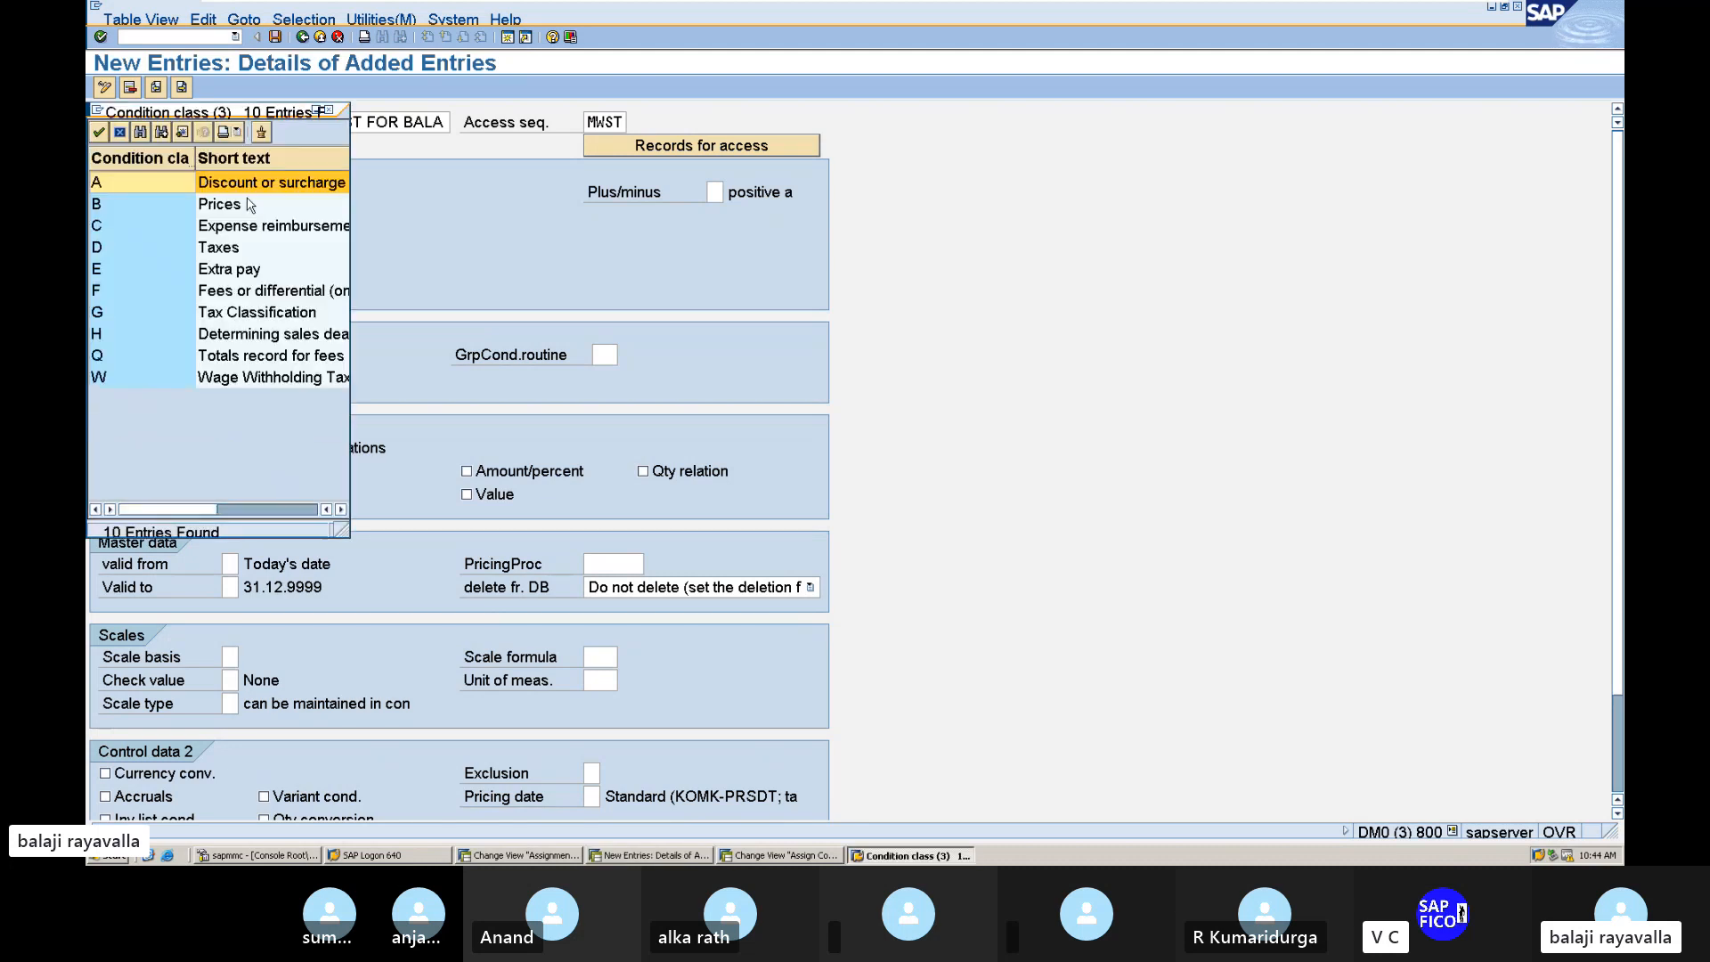
click(332, 110)
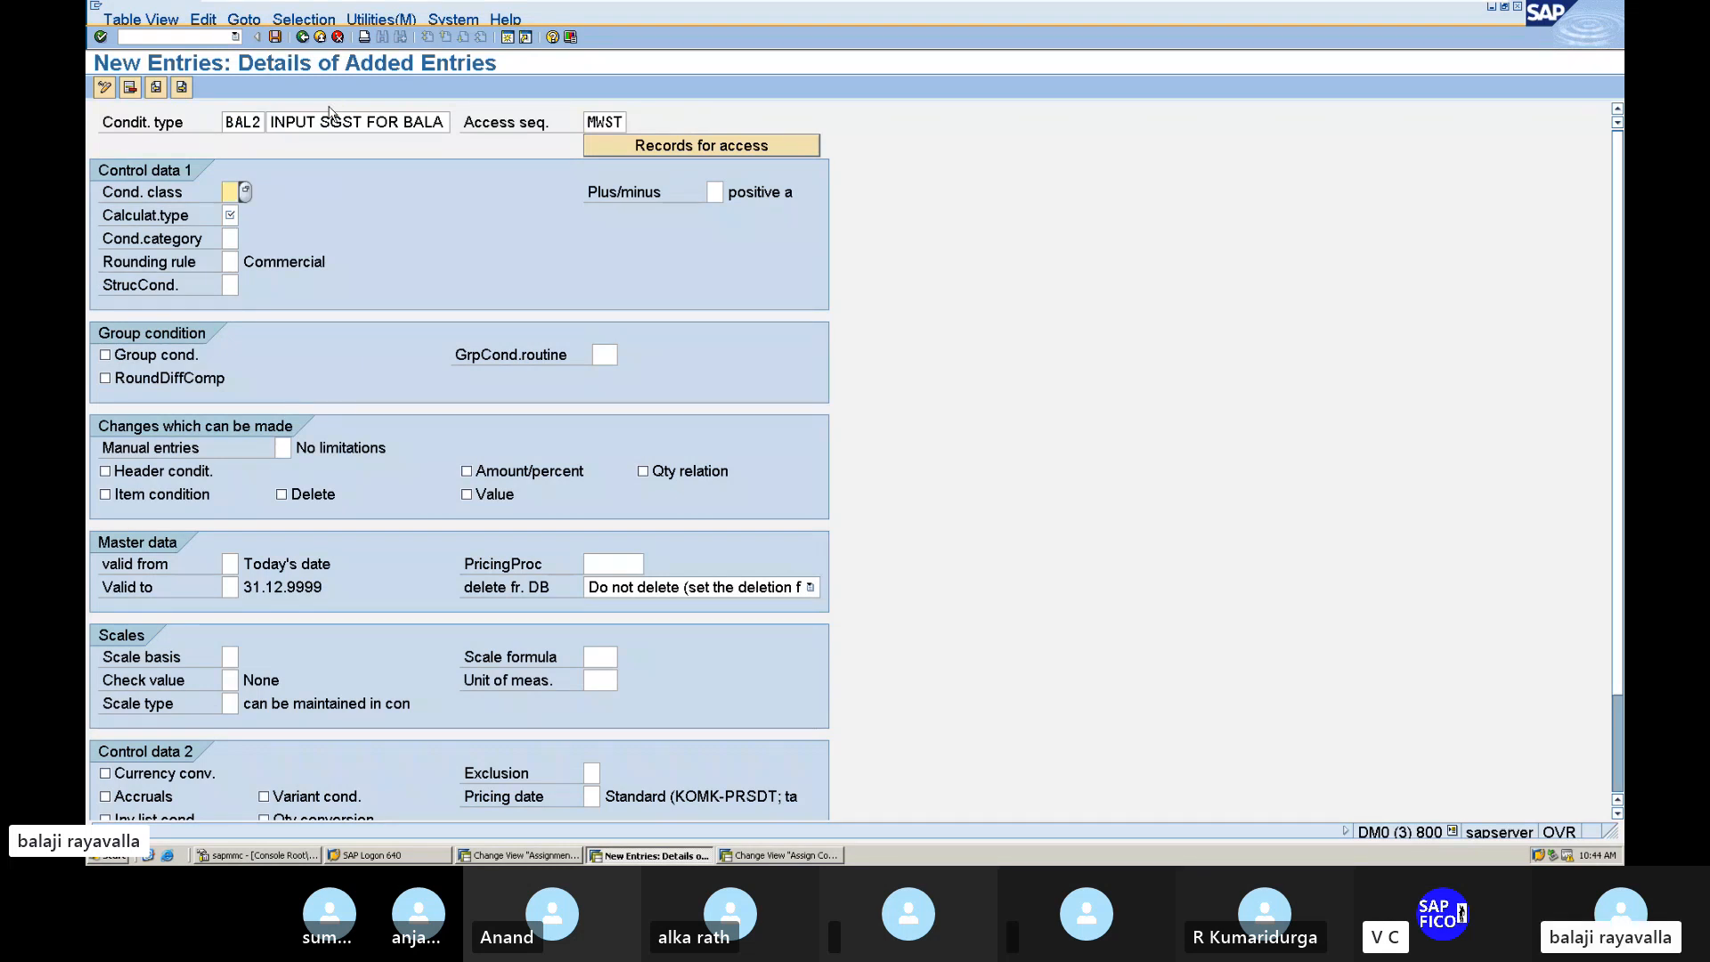
click(246, 193)
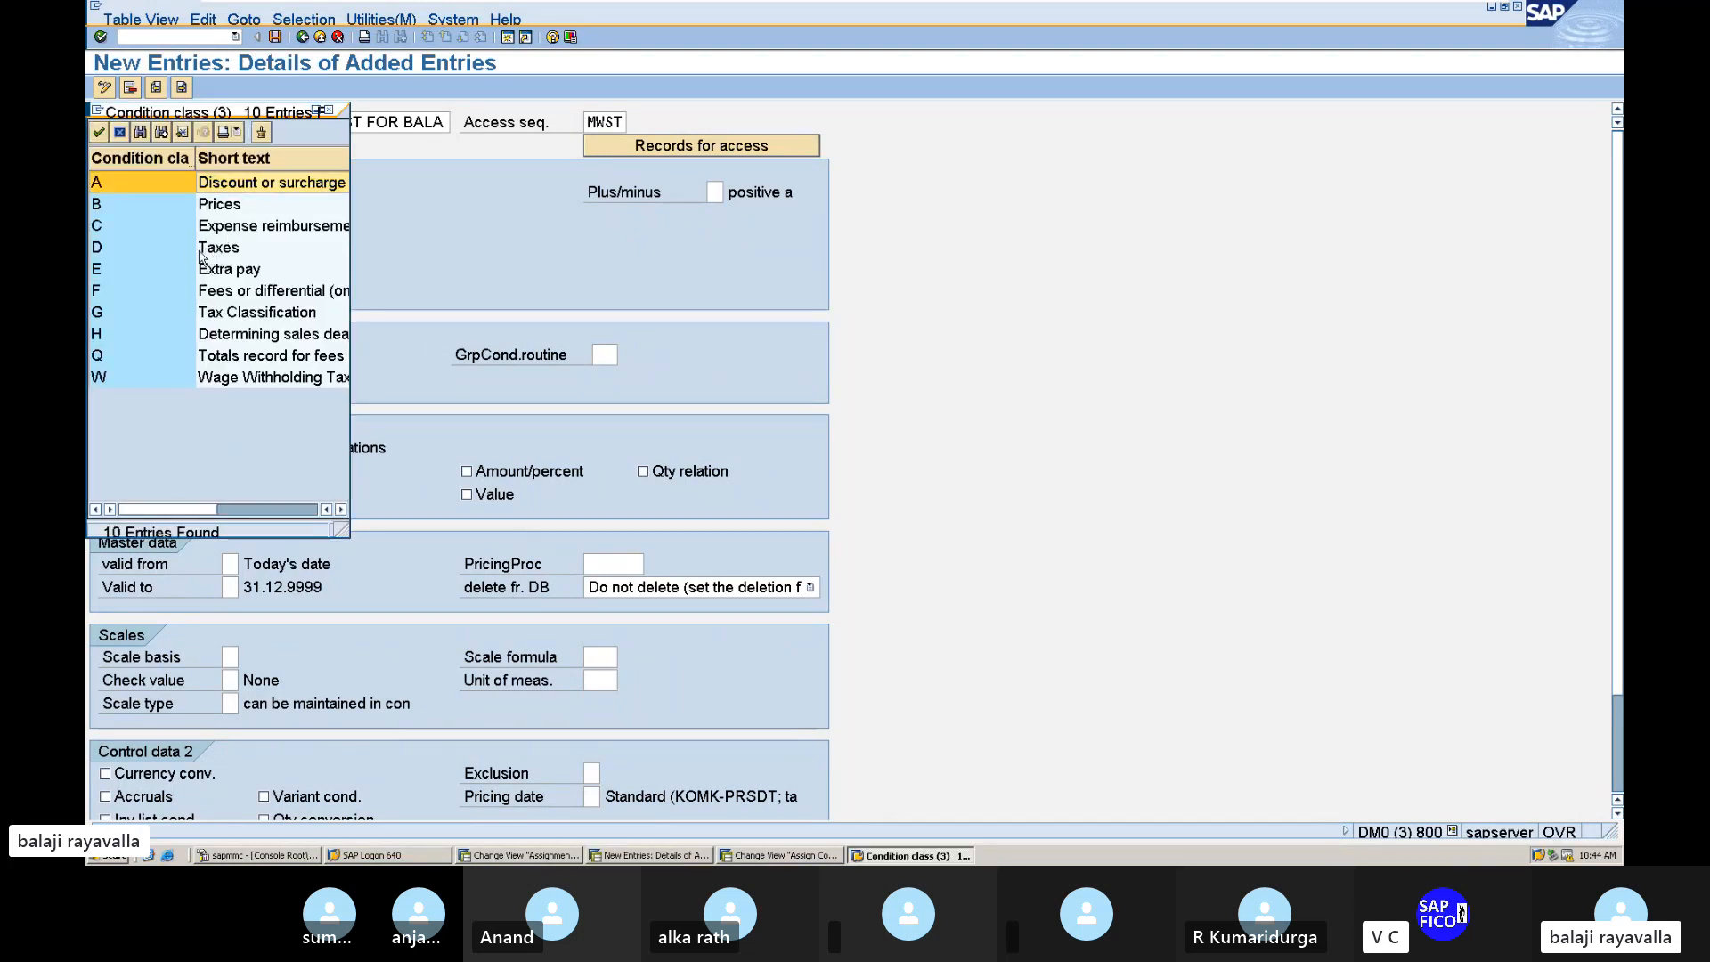
double_click(139, 184)
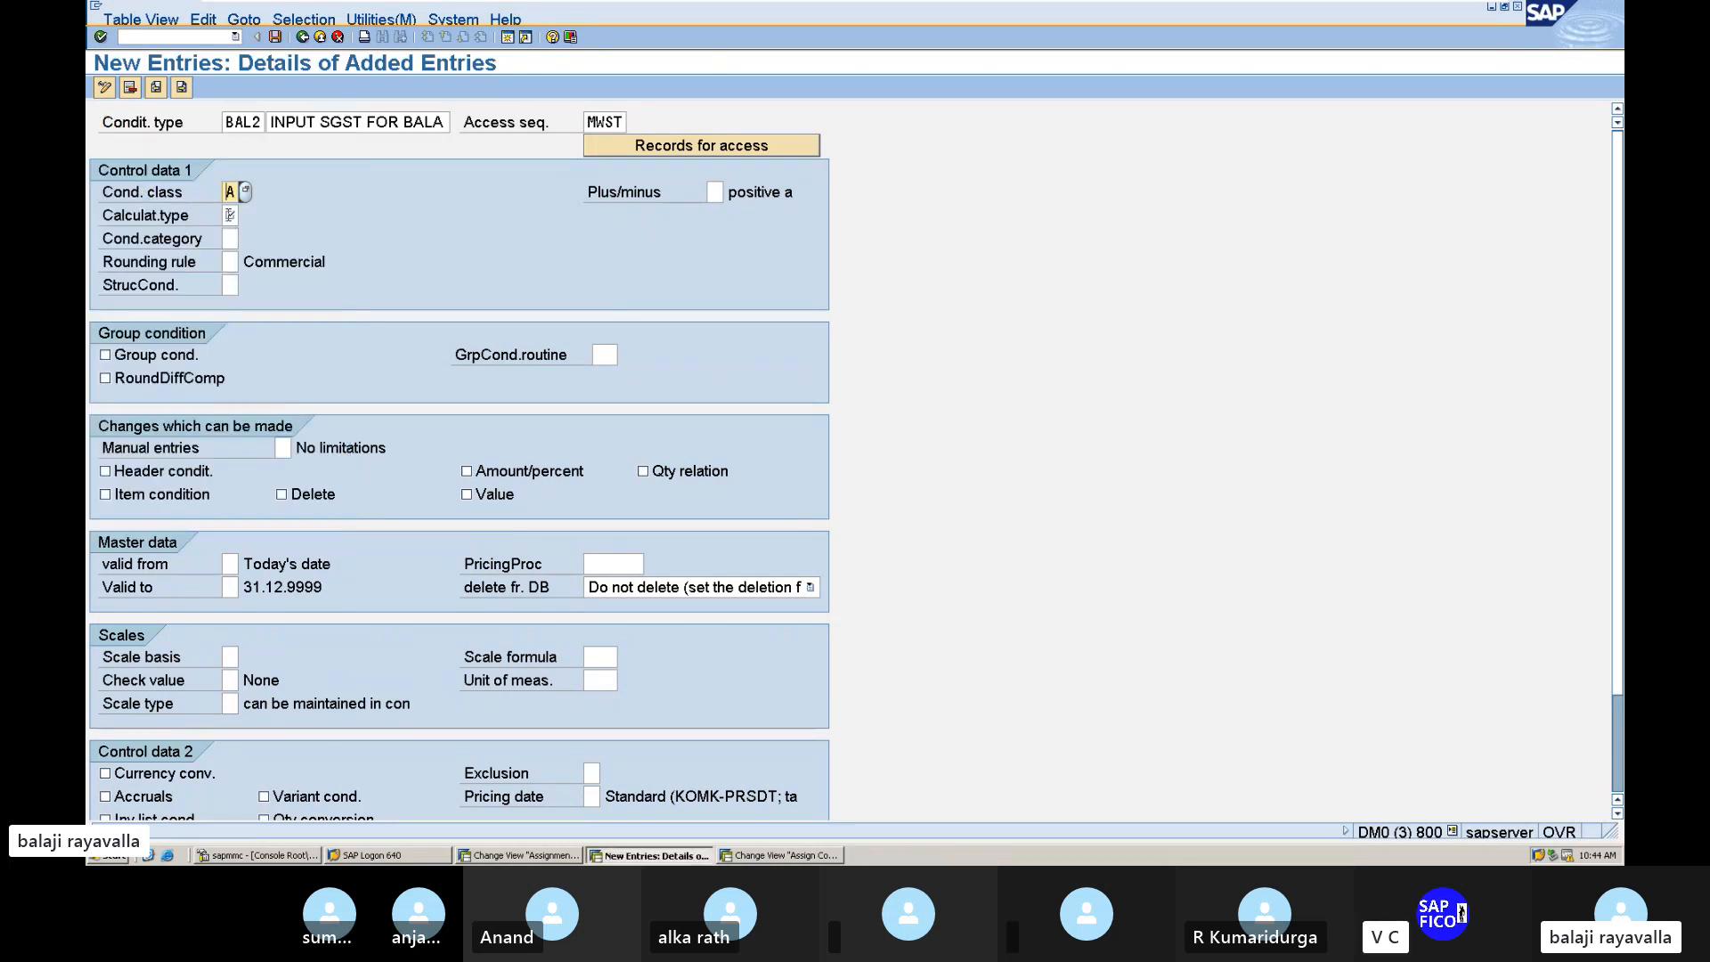
Step: Set the calculation type of condition type BAL2 to A (Percentage), save the entry and return to the condition types overview
click(228, 215)
click(245, 215)
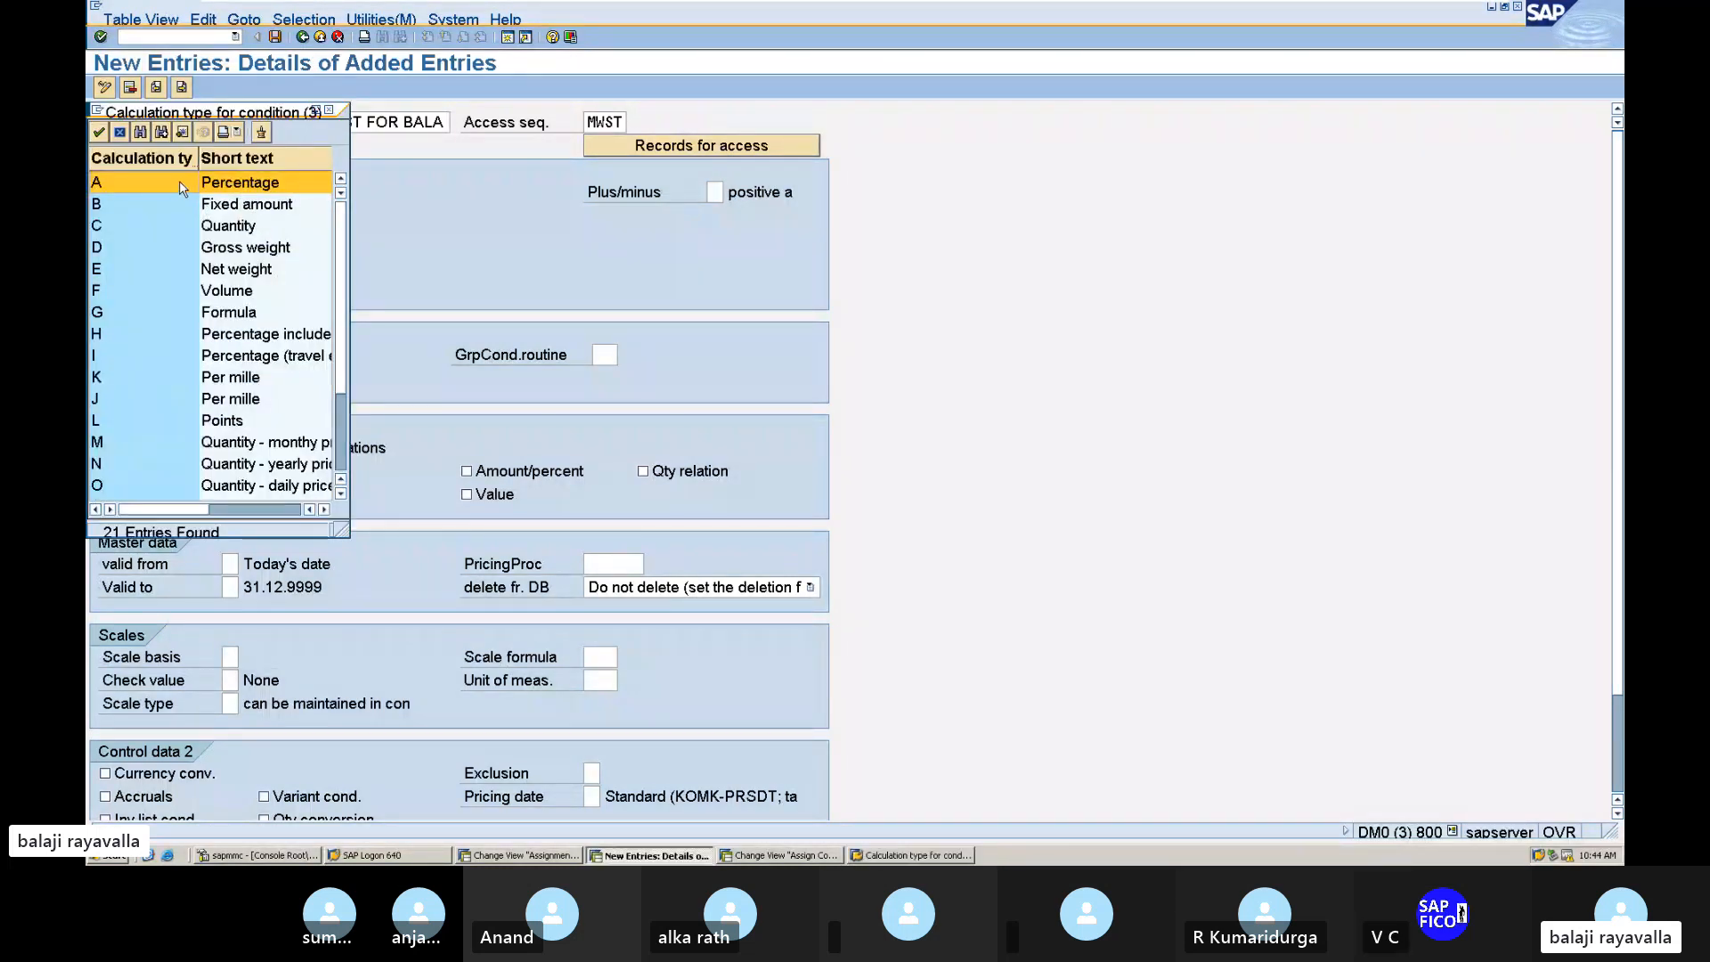
double_click(185, 183)
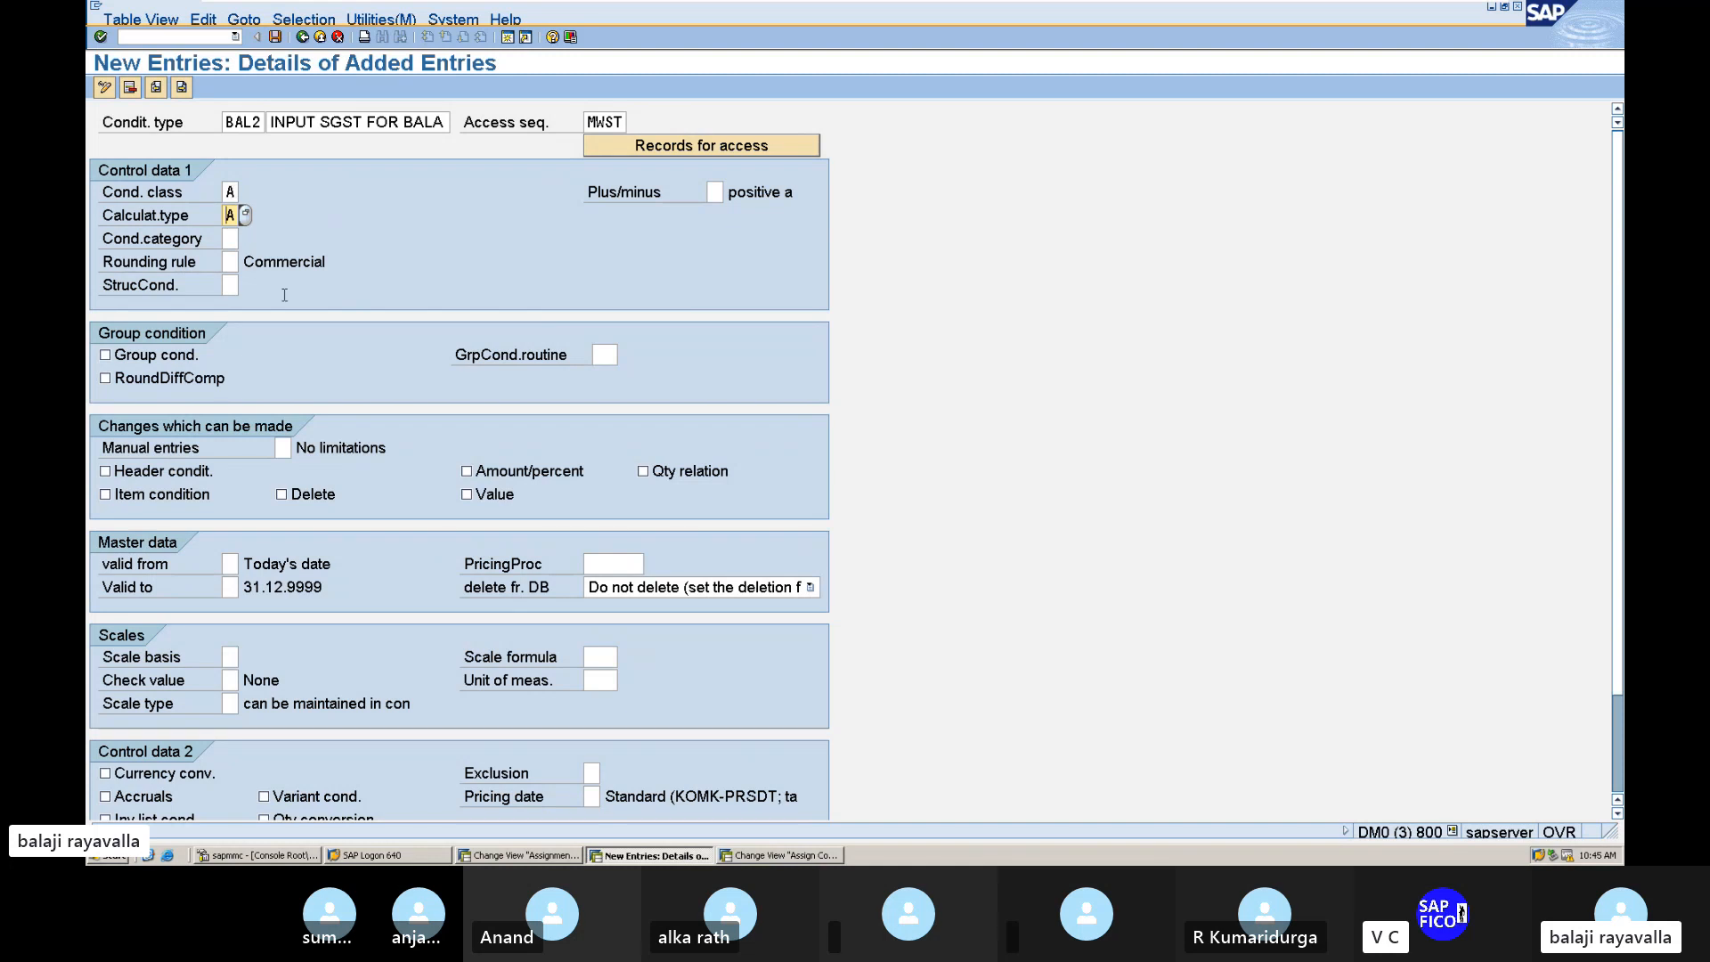
key(Return)
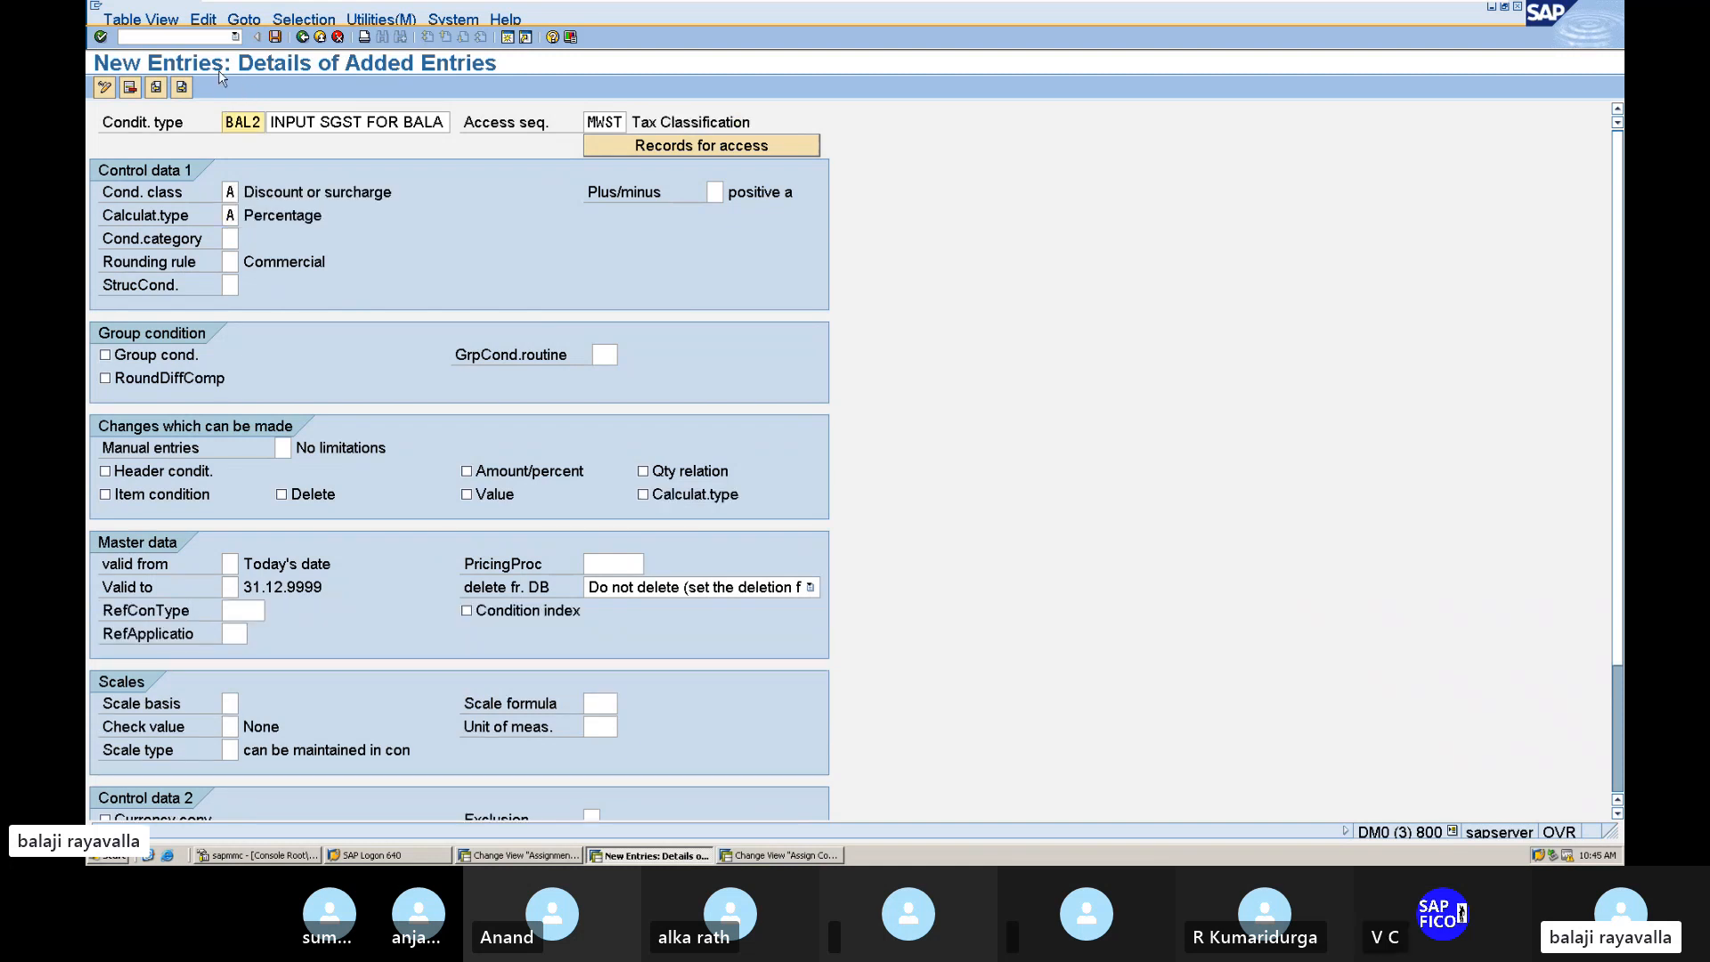
click(270, 42)
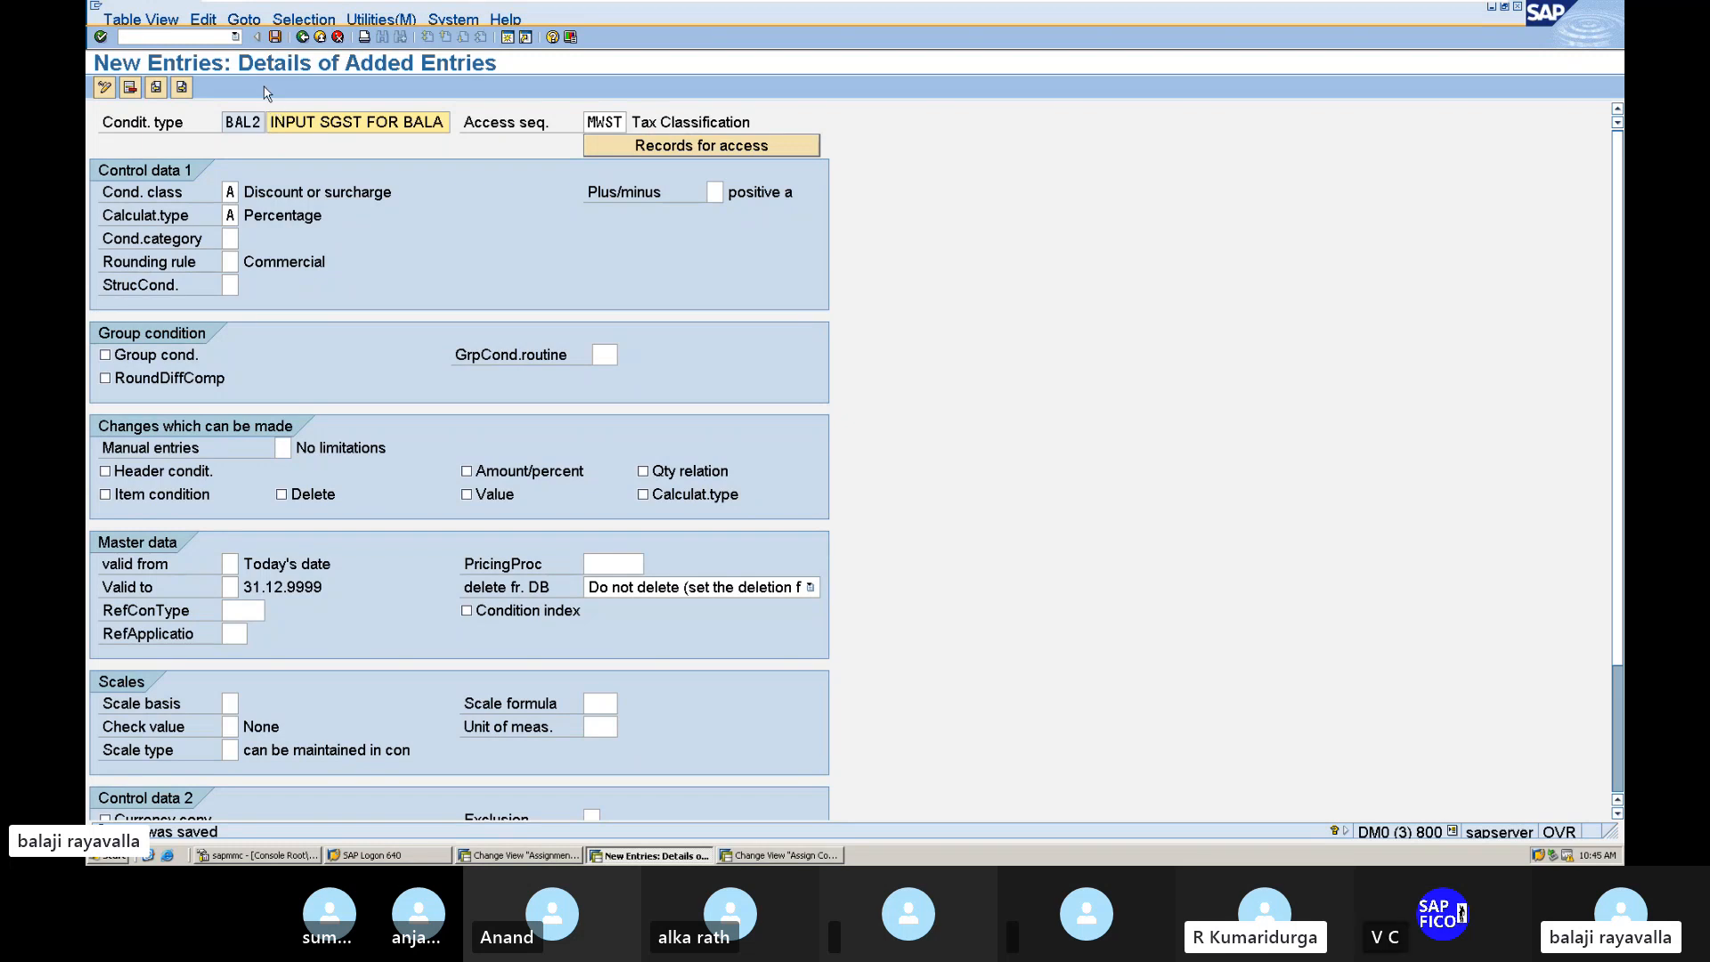
click(303, 38)
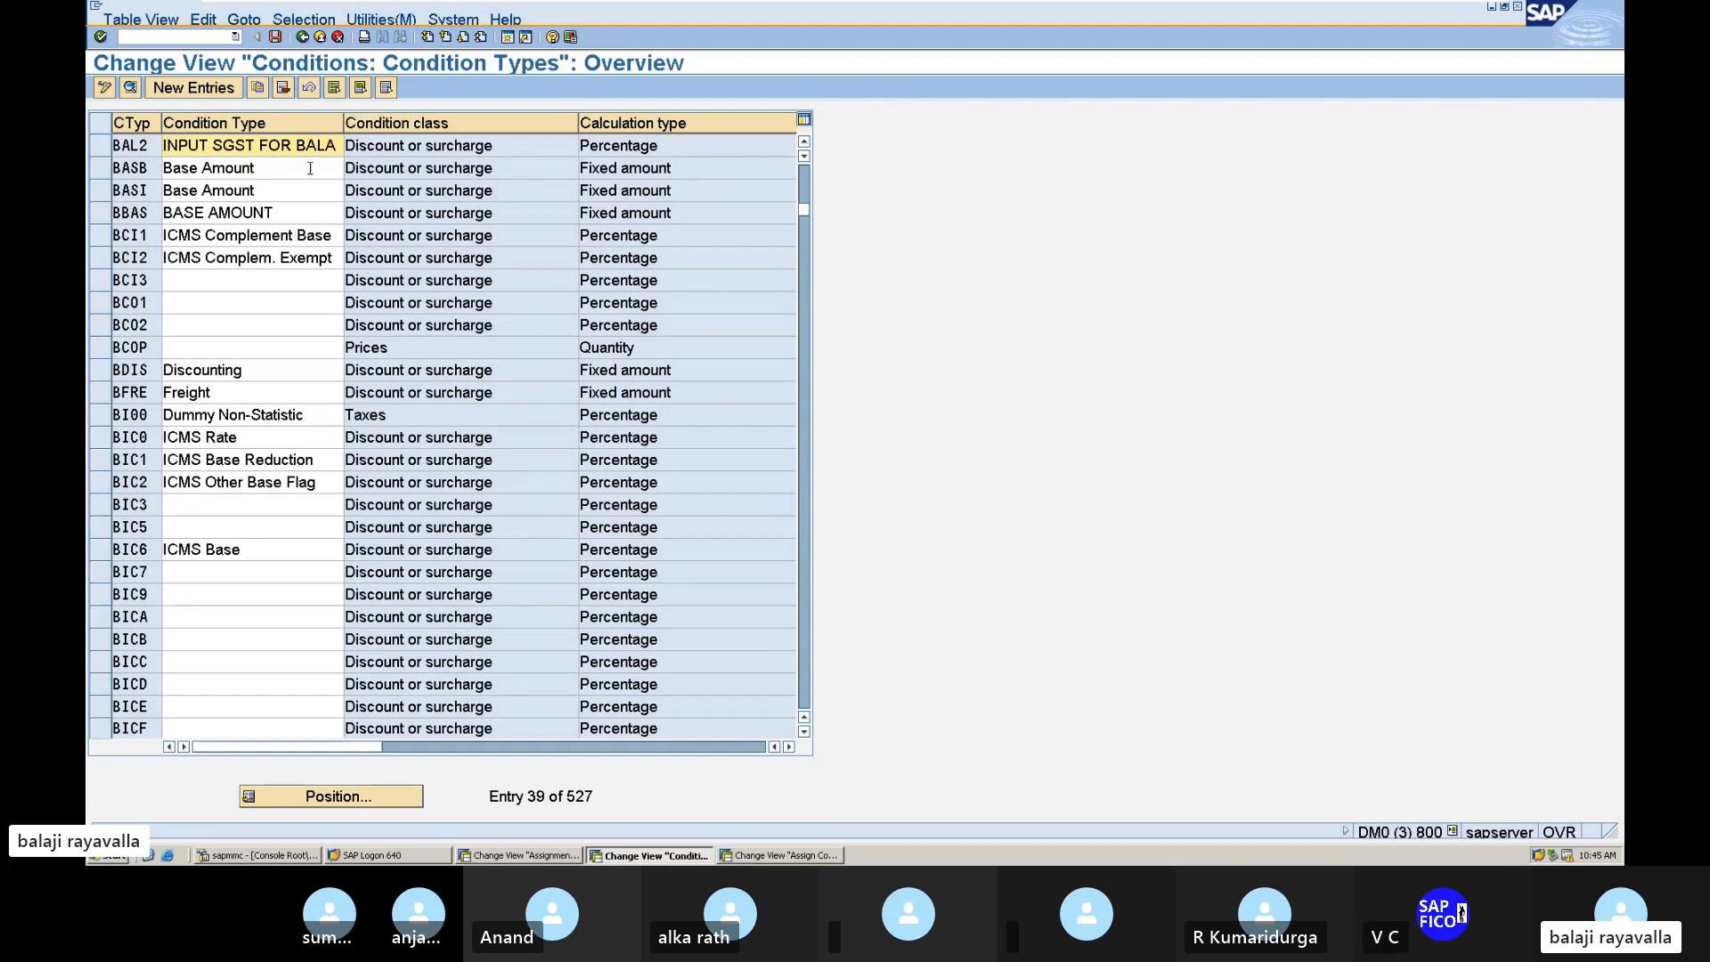
Step: Change the condition class of condition type BAL2 to D (Taxes), save it and return to the overview
click(100, 146)
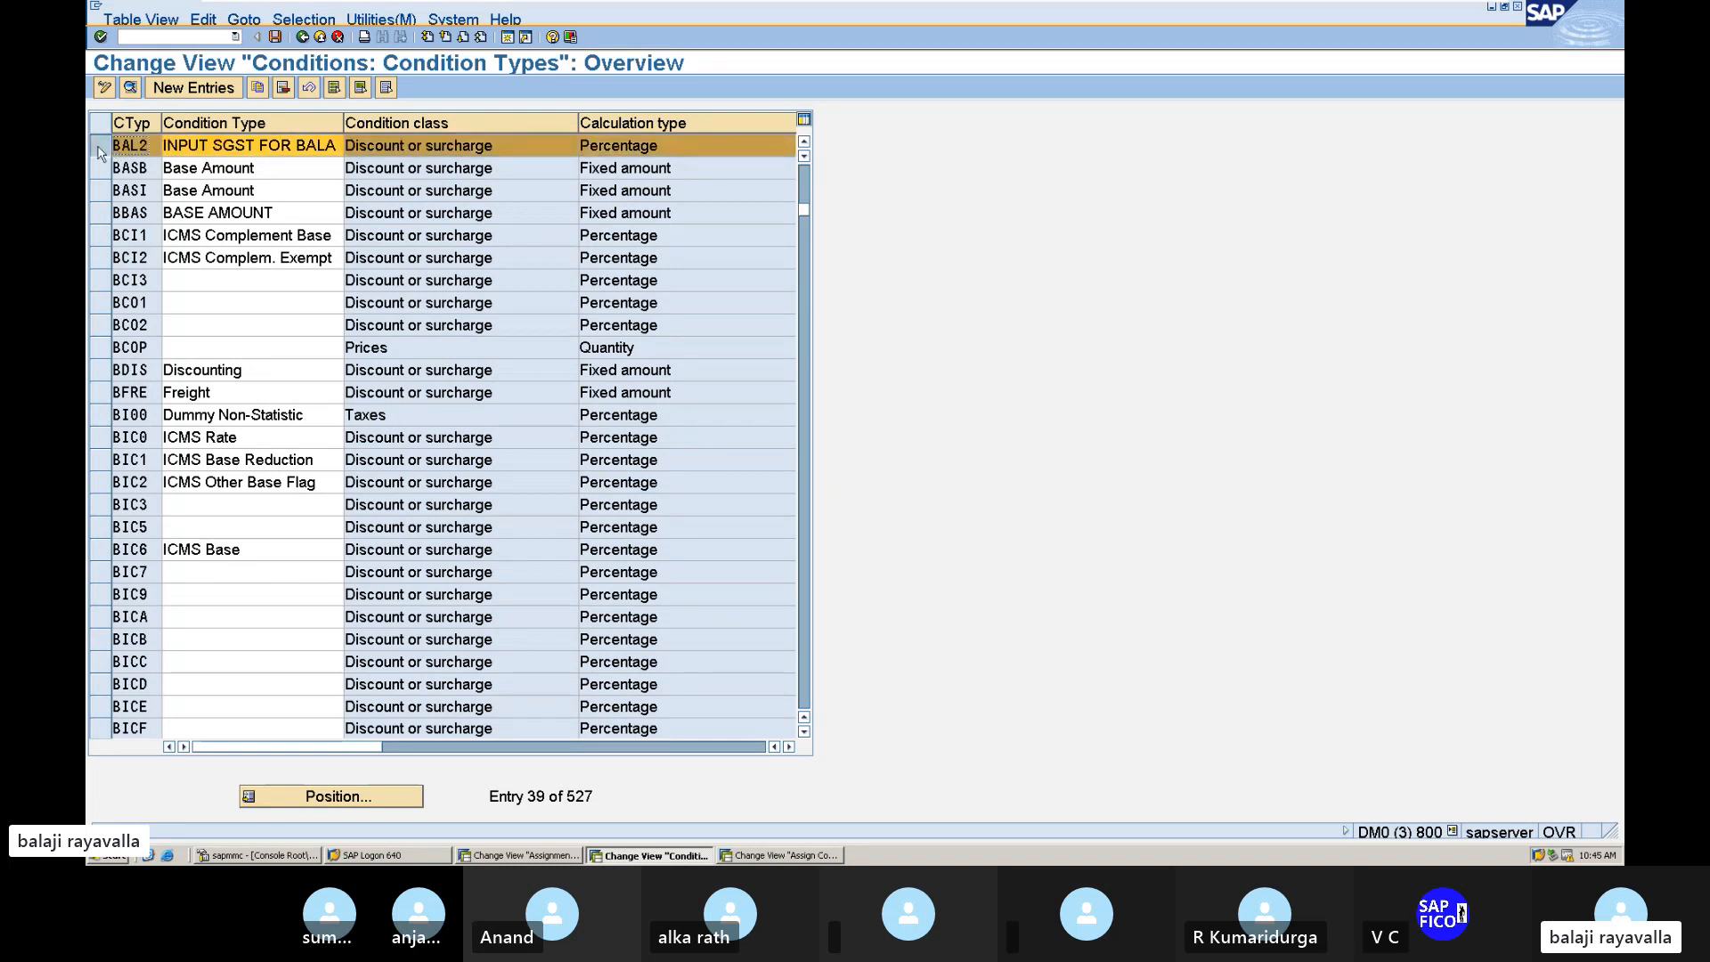
click(98, 147)
double_click(131, 147)
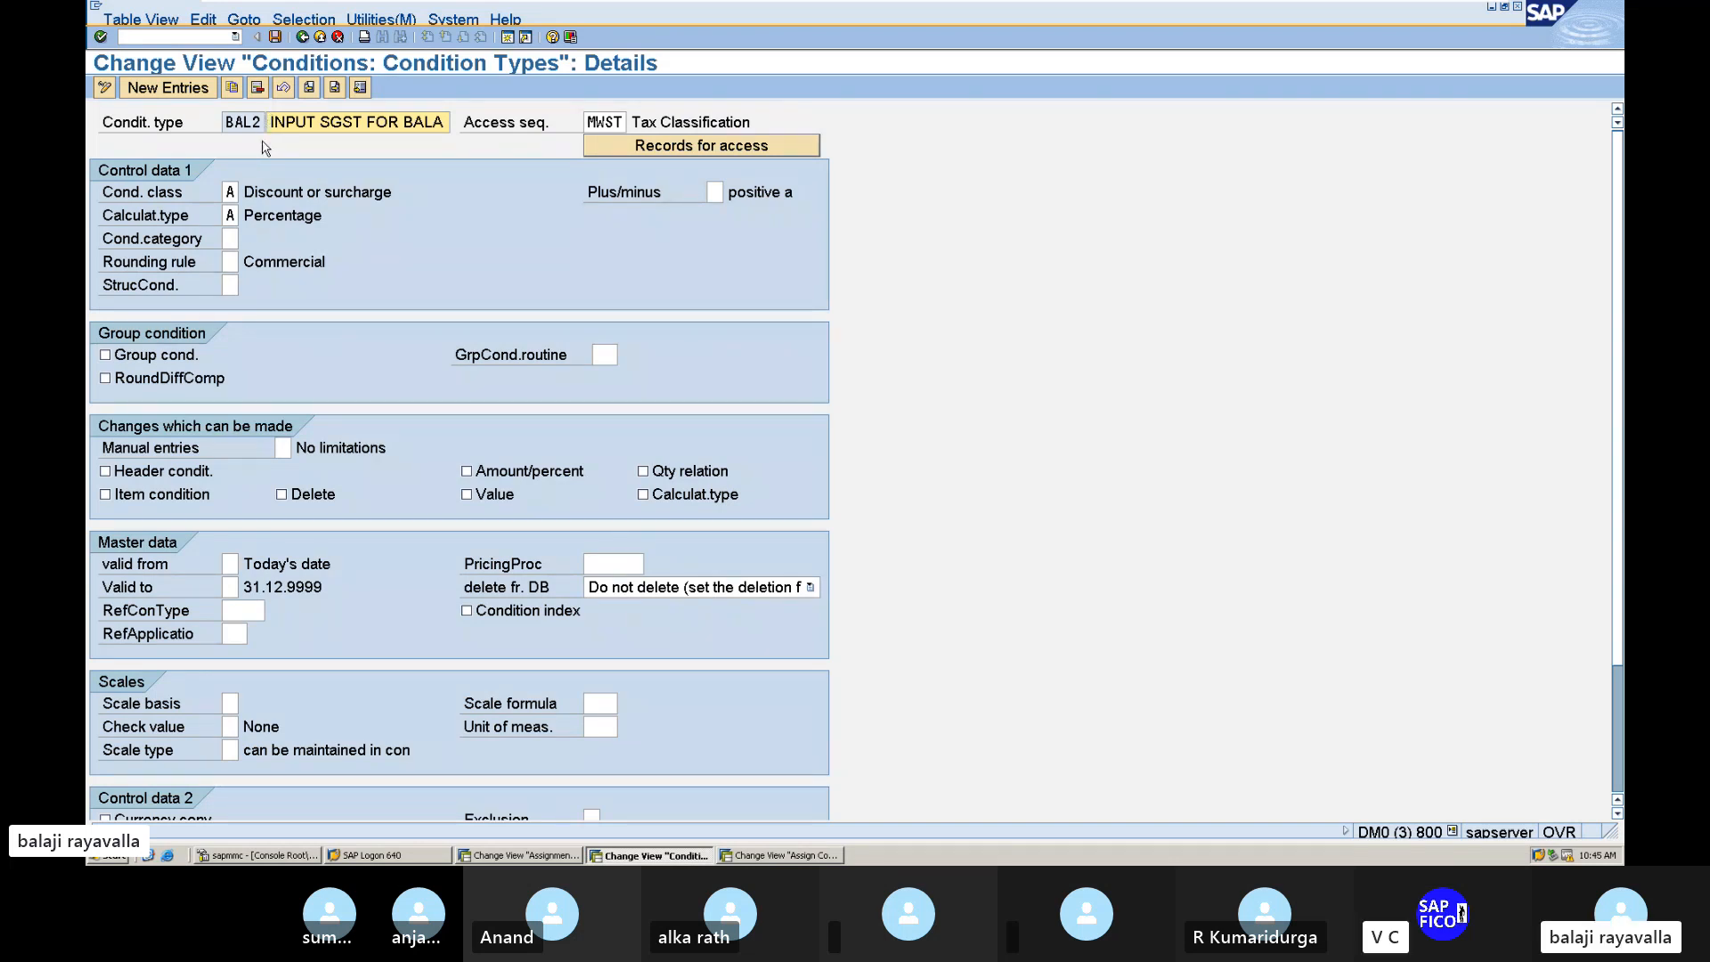
click(234, 191)
key(BackSpace)
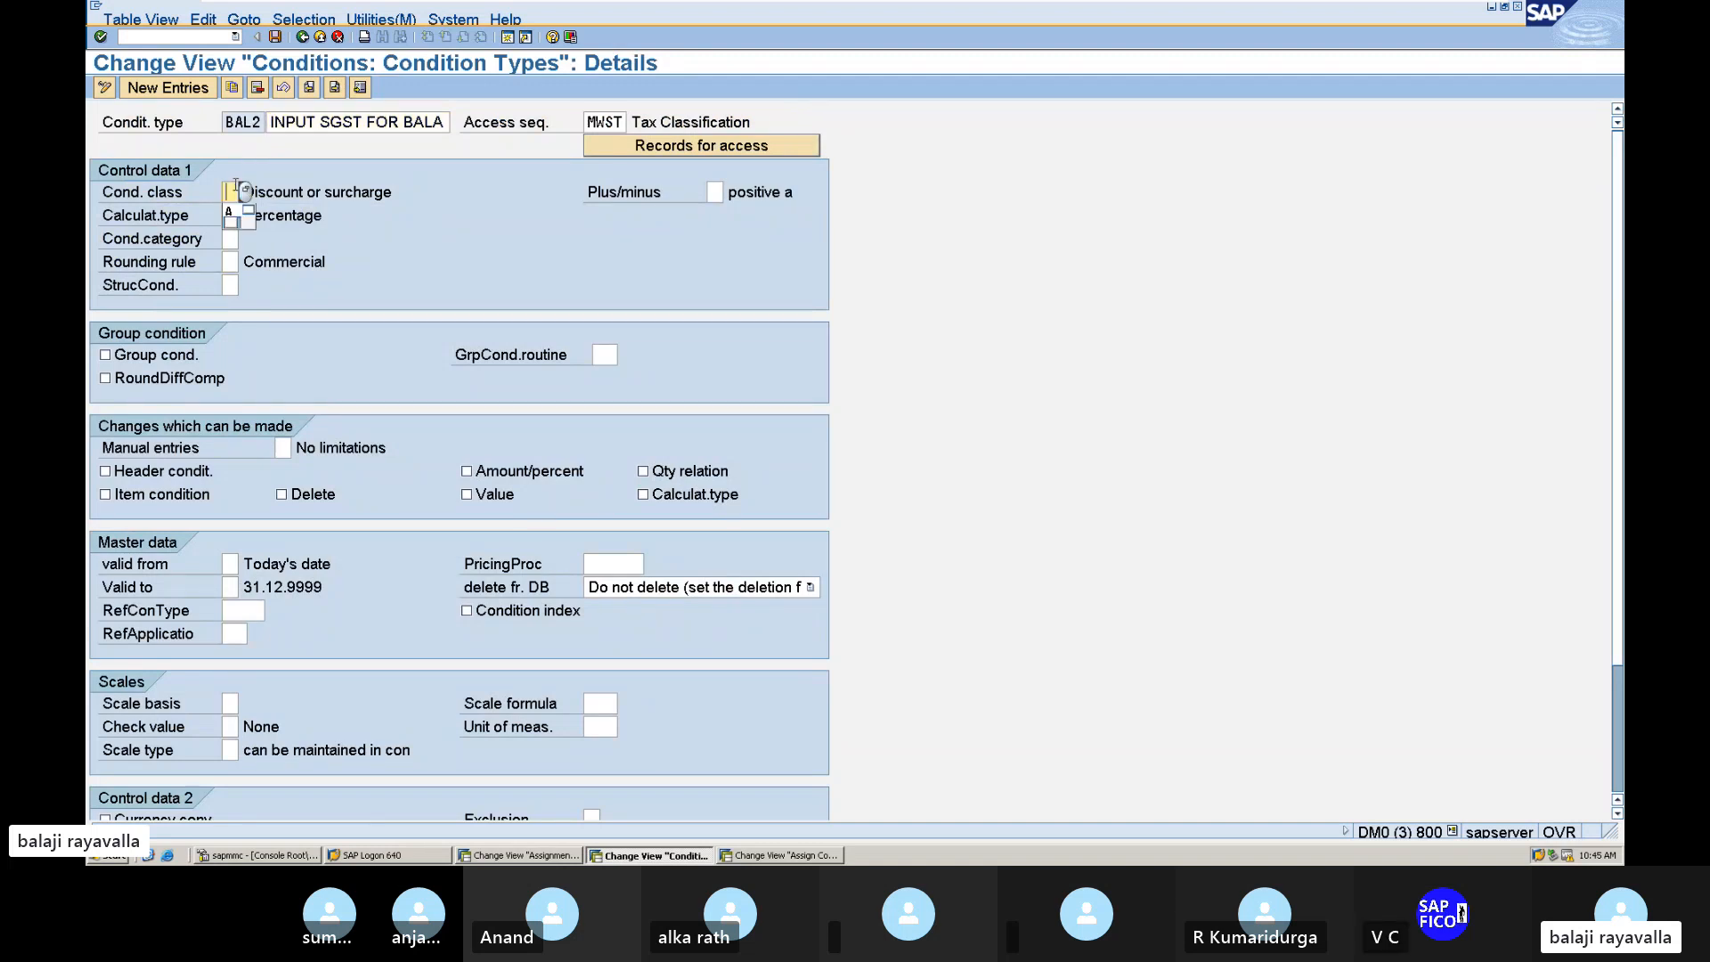
text(D)
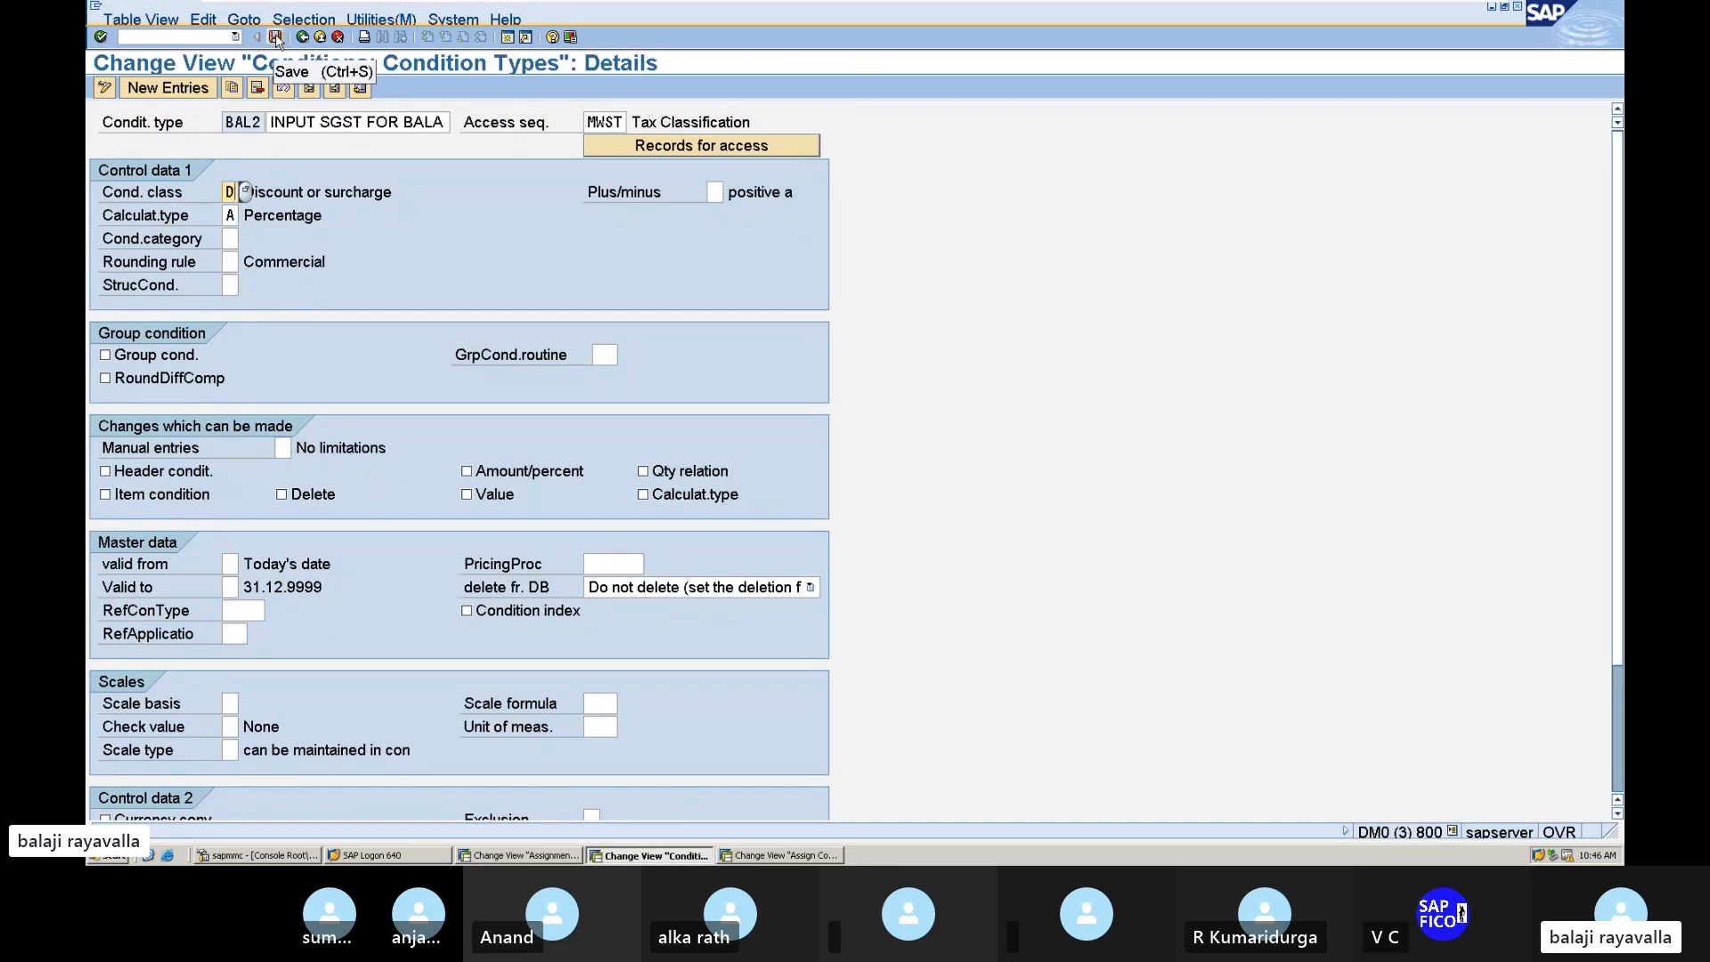
click(275, 37)
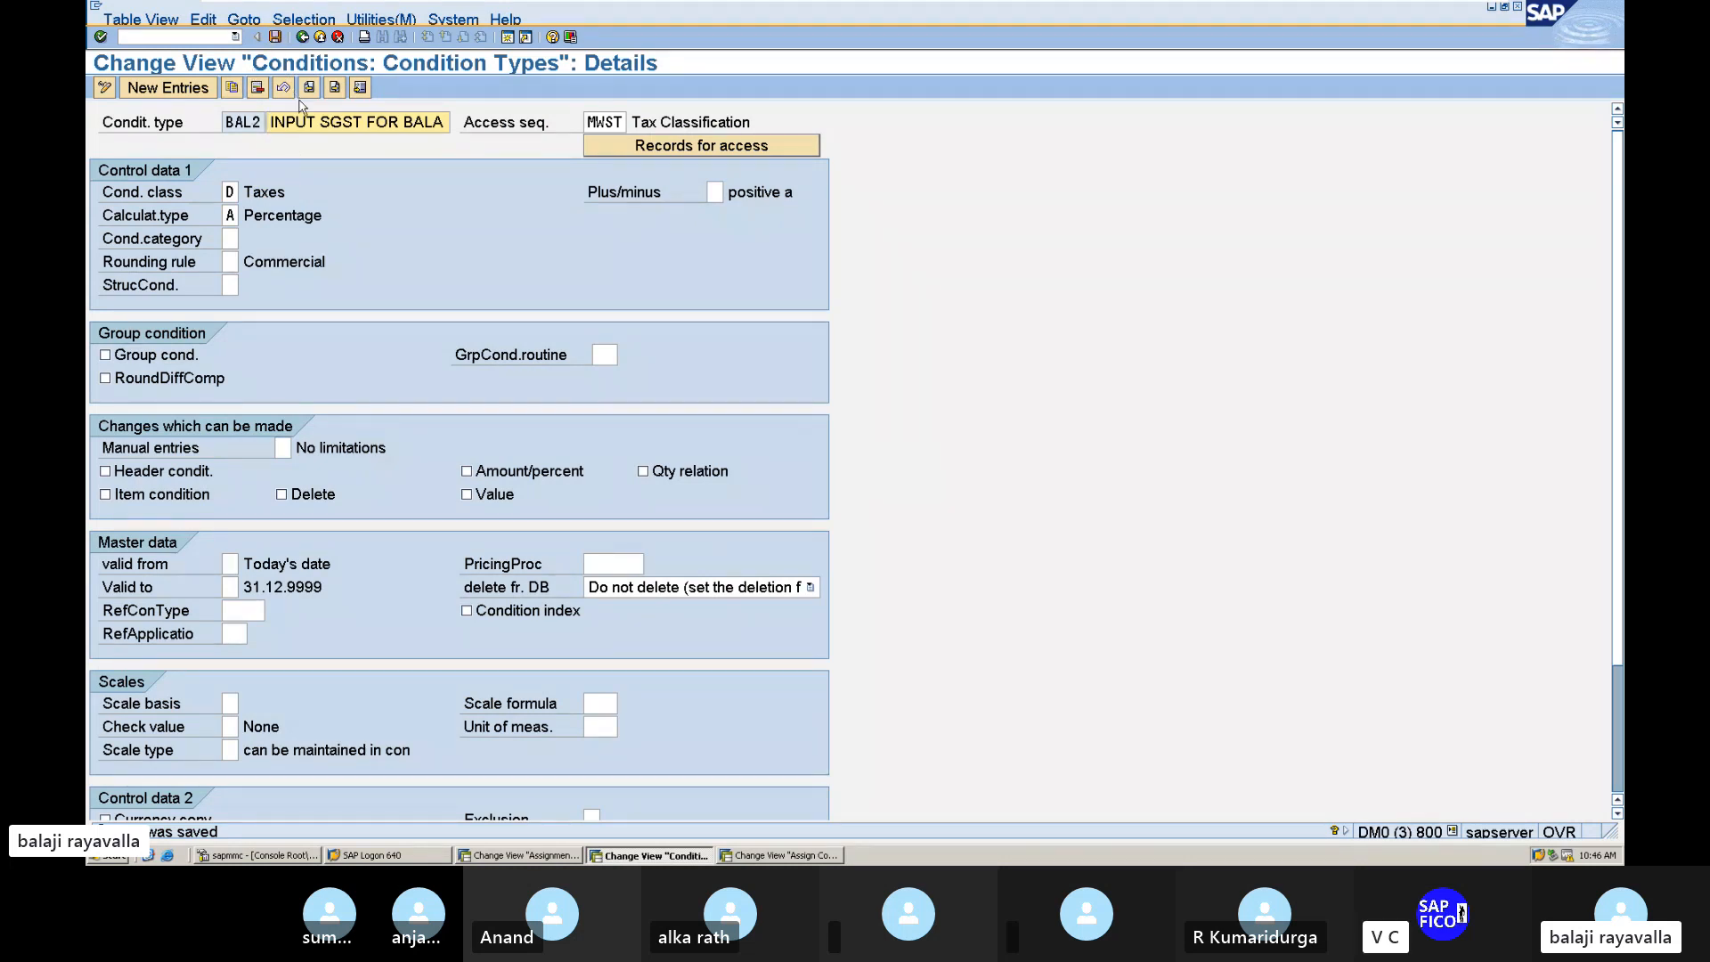
click(307, 39)
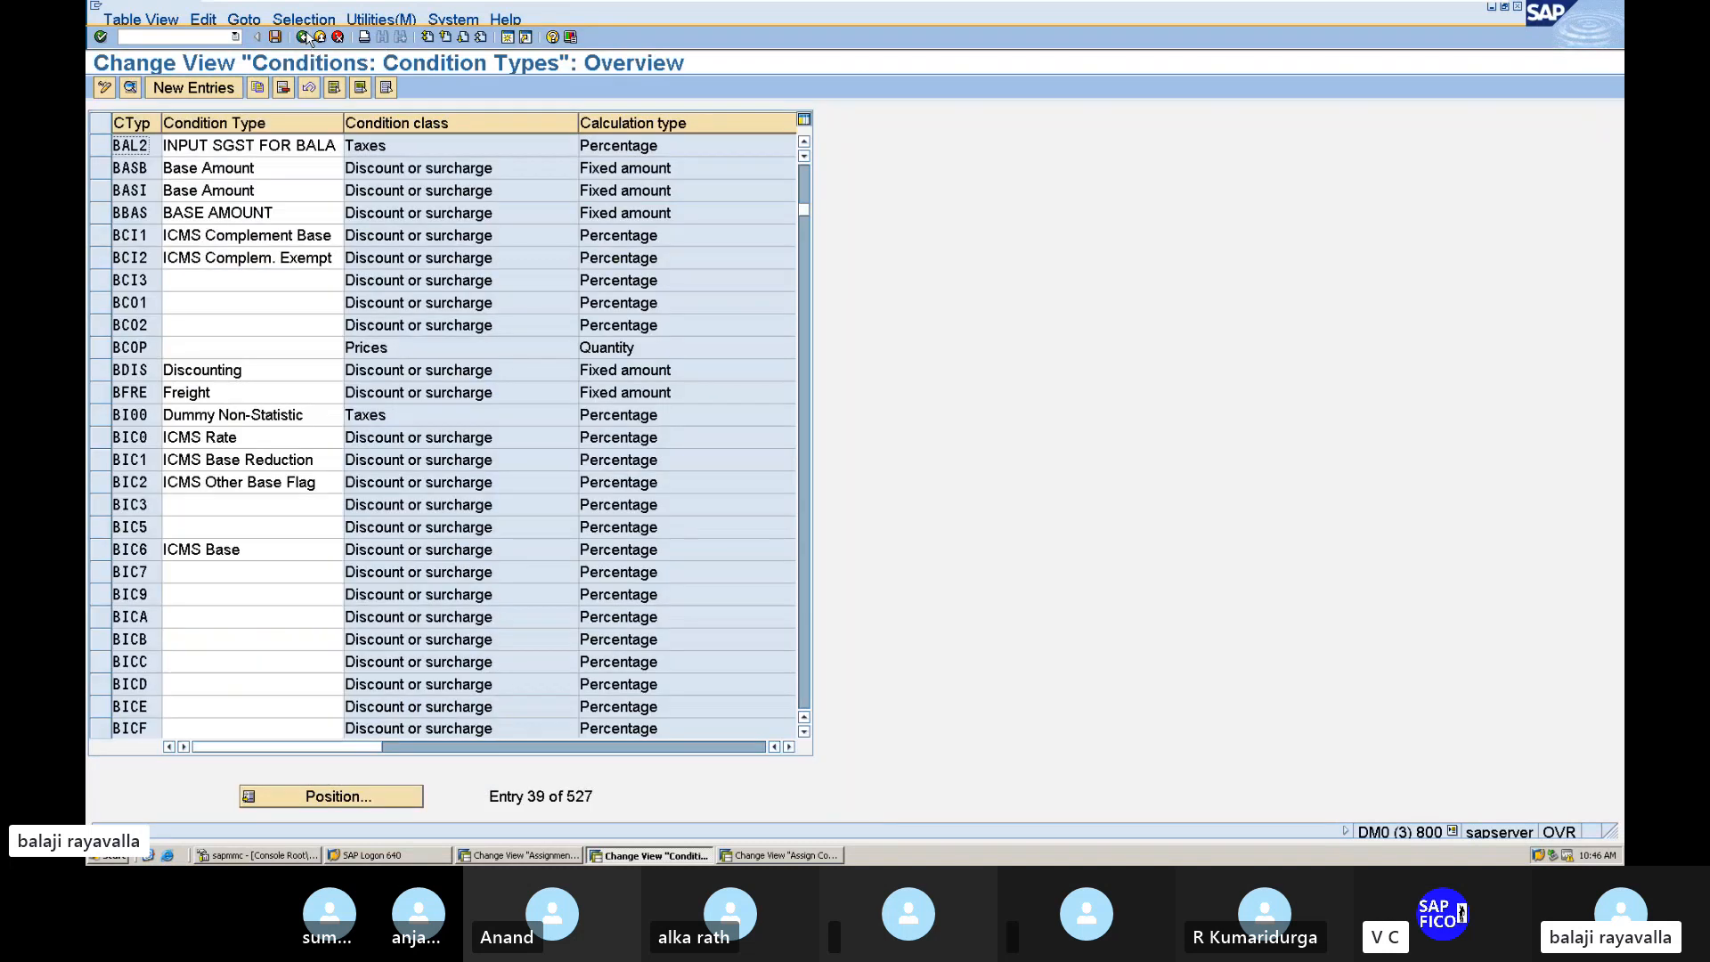
Step: Start a new condition type BAL3 with the description OUTPUT CGST FOR BALA
click(196, 88)
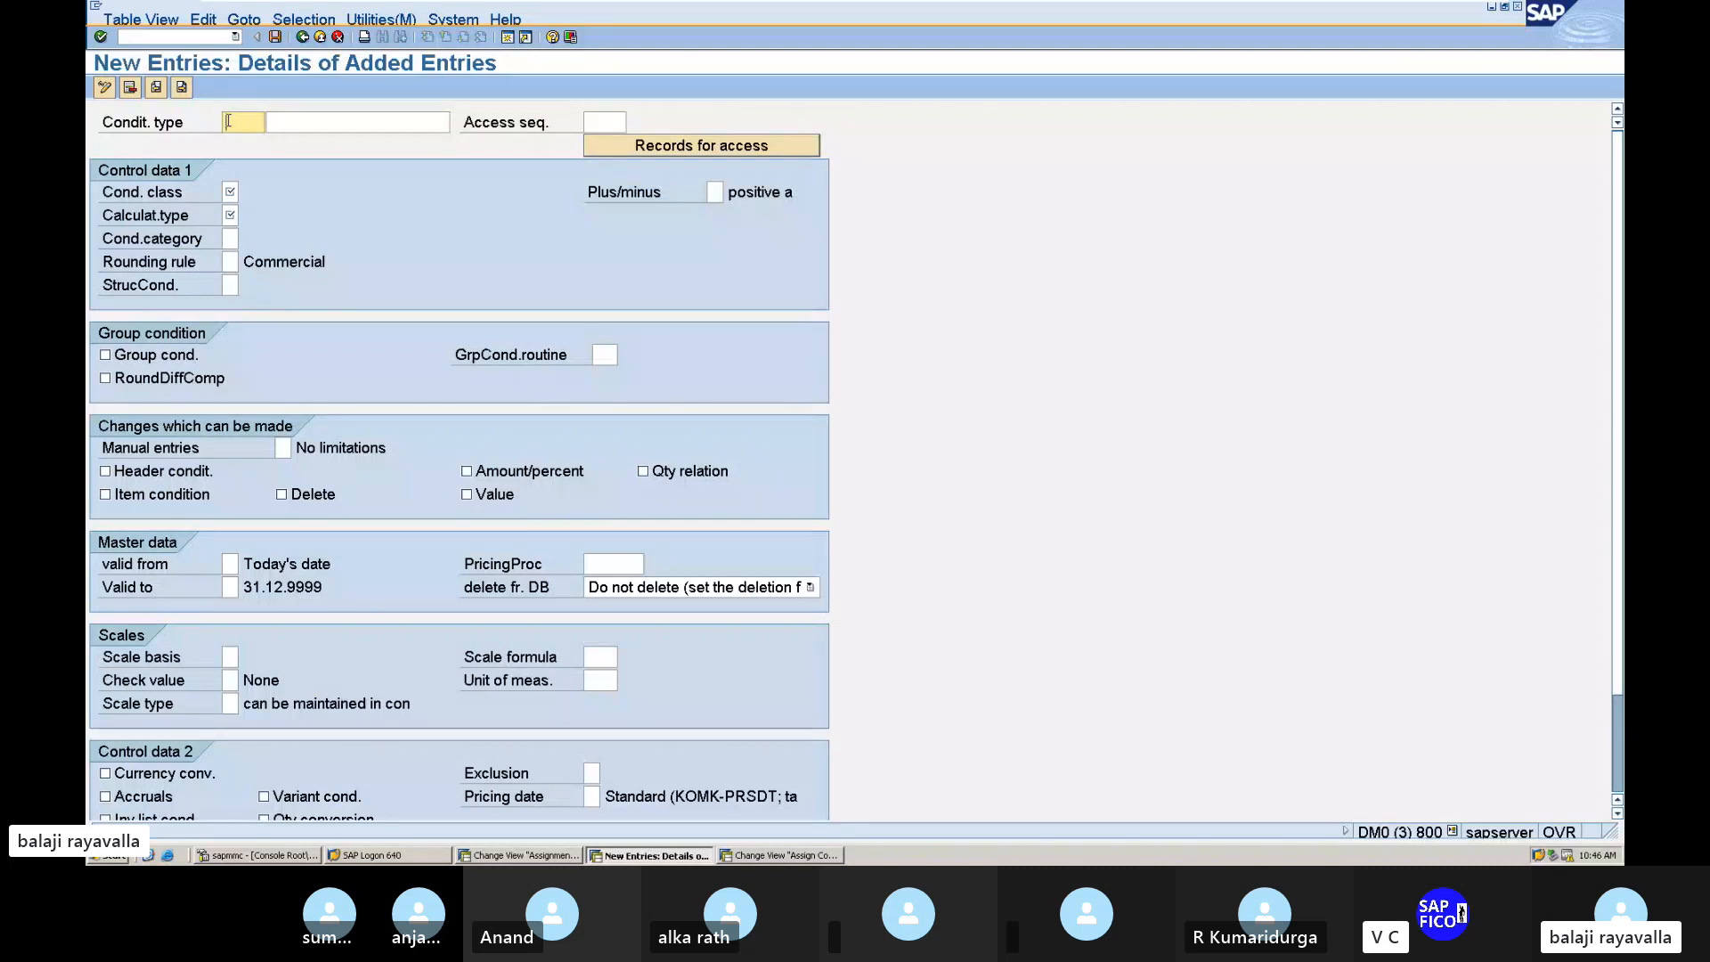
text(RA)
text(L3)
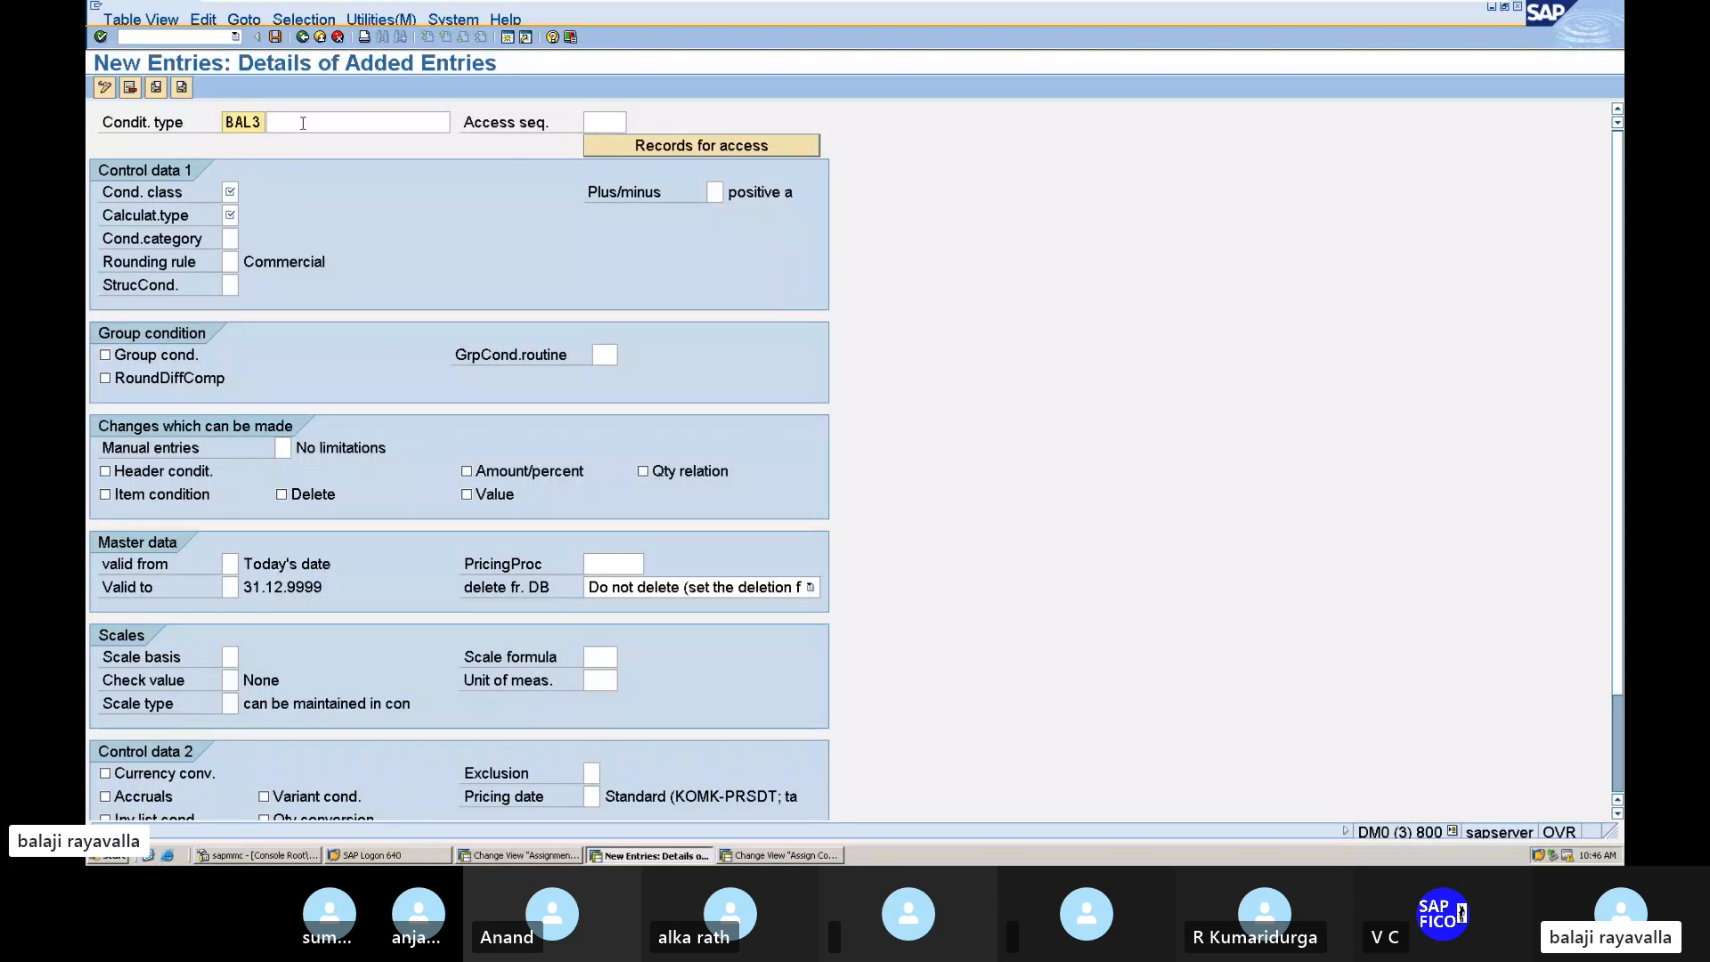
click(303, 123)
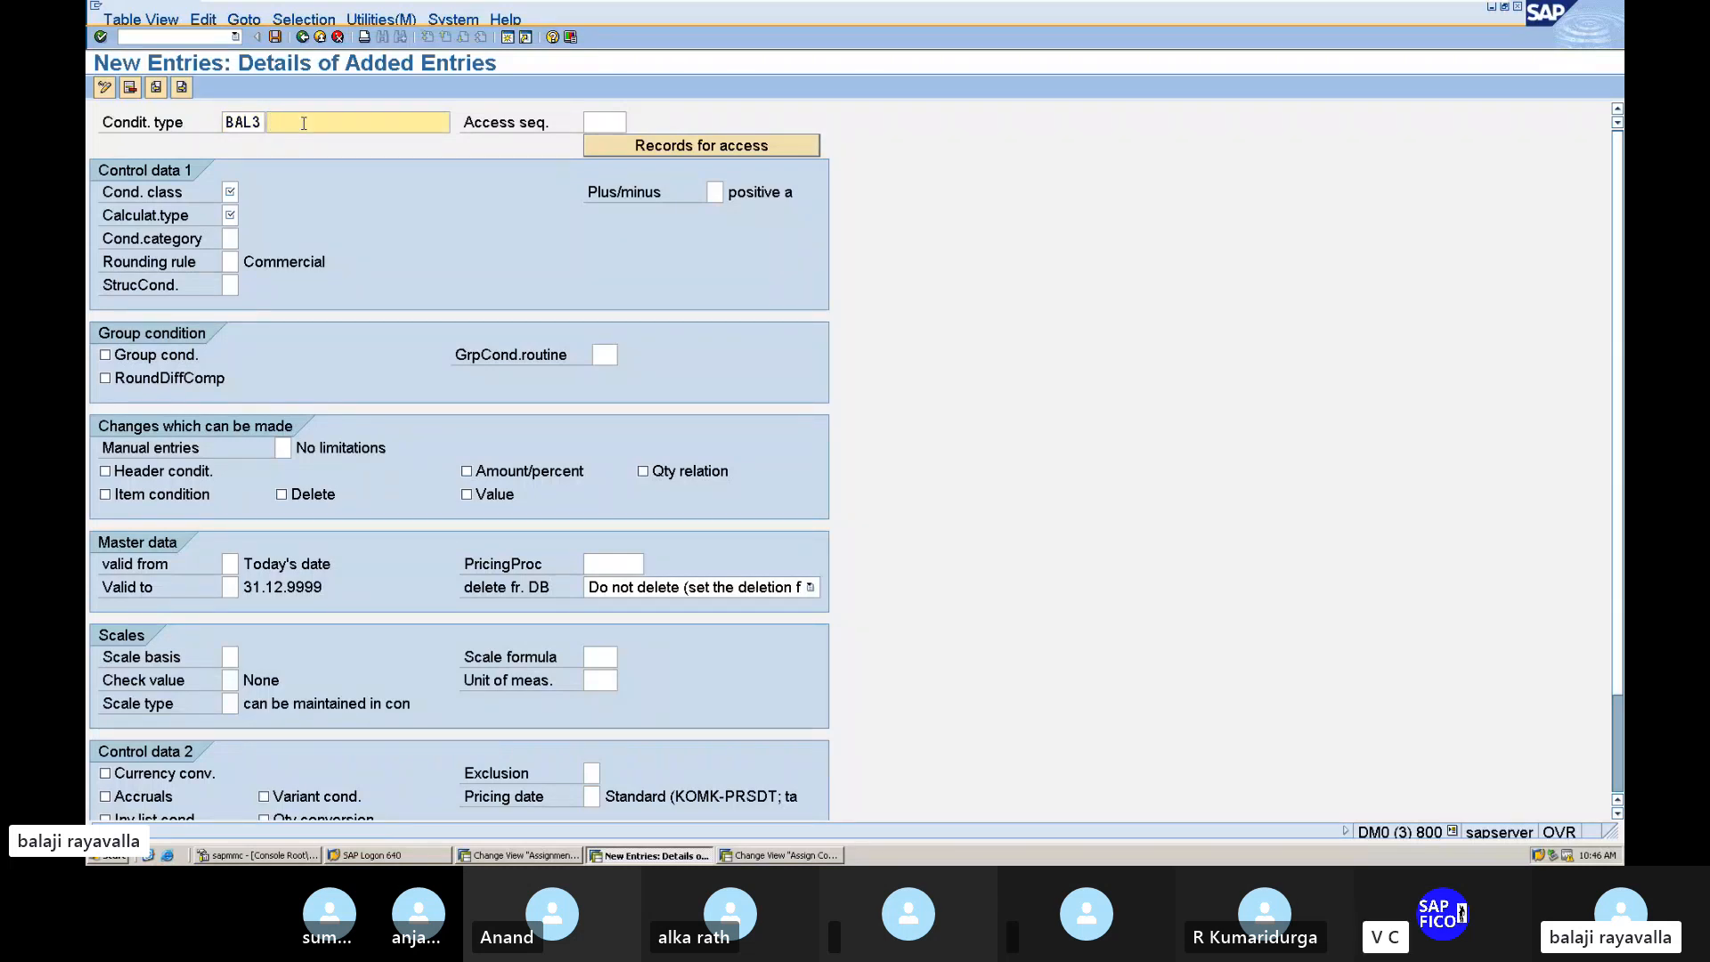
text(OUTPUUT)
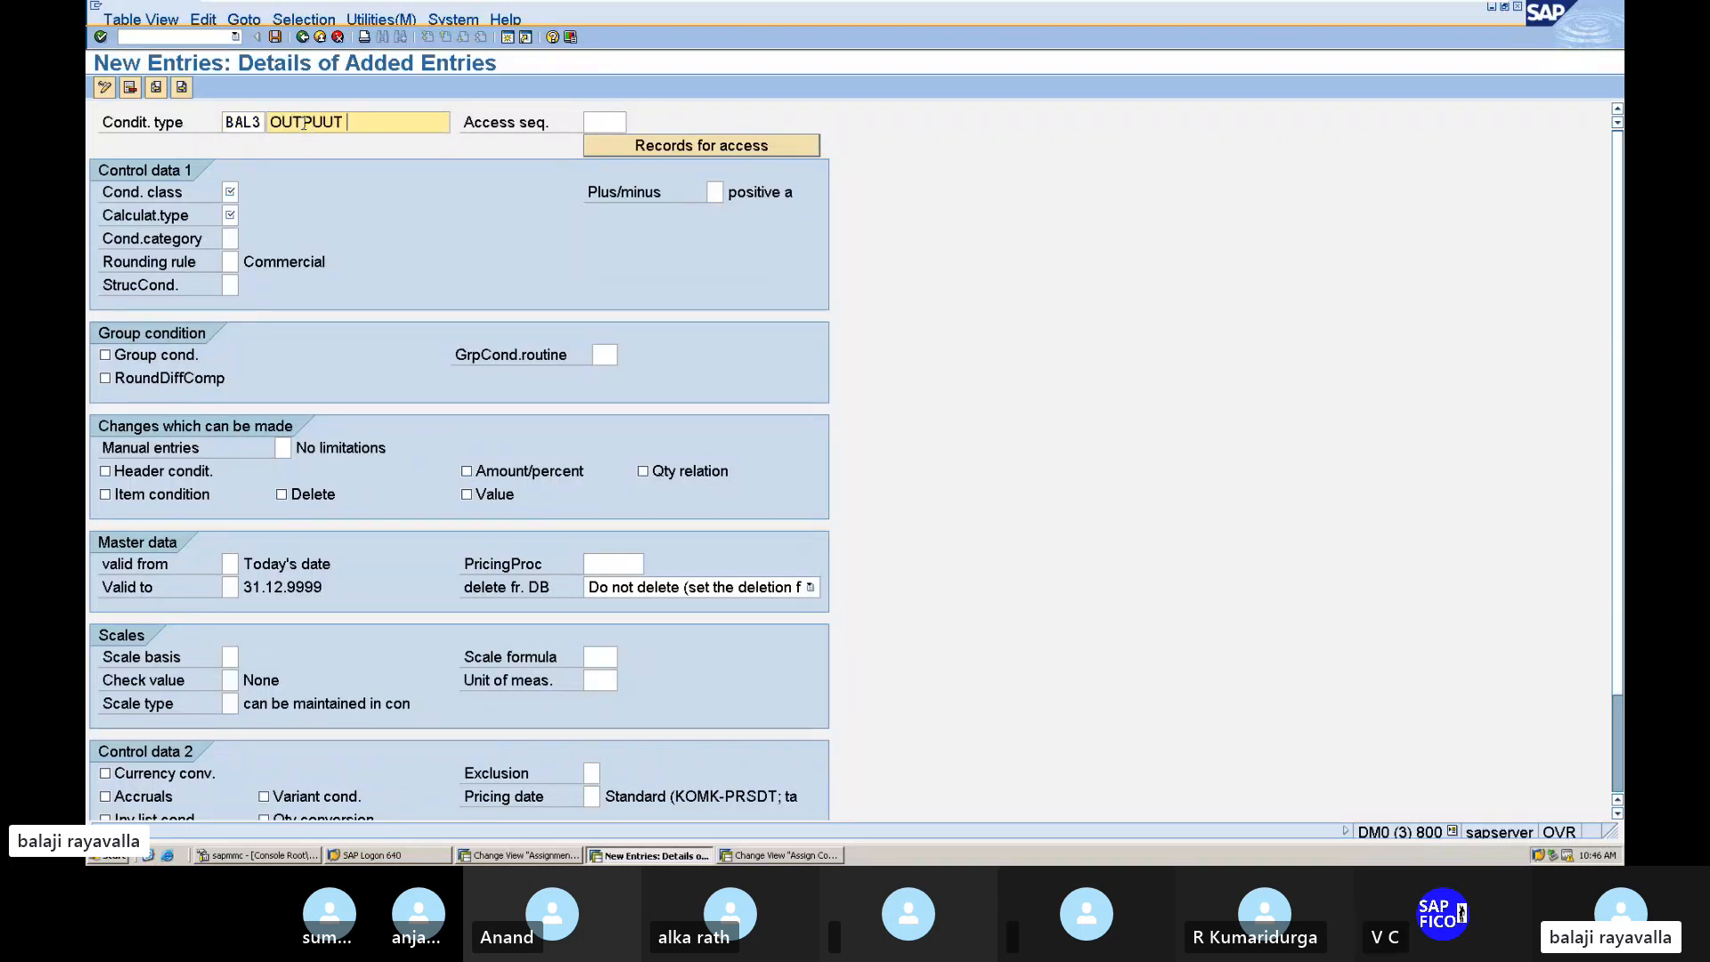
key(BackSpace)
key(BackSpace)
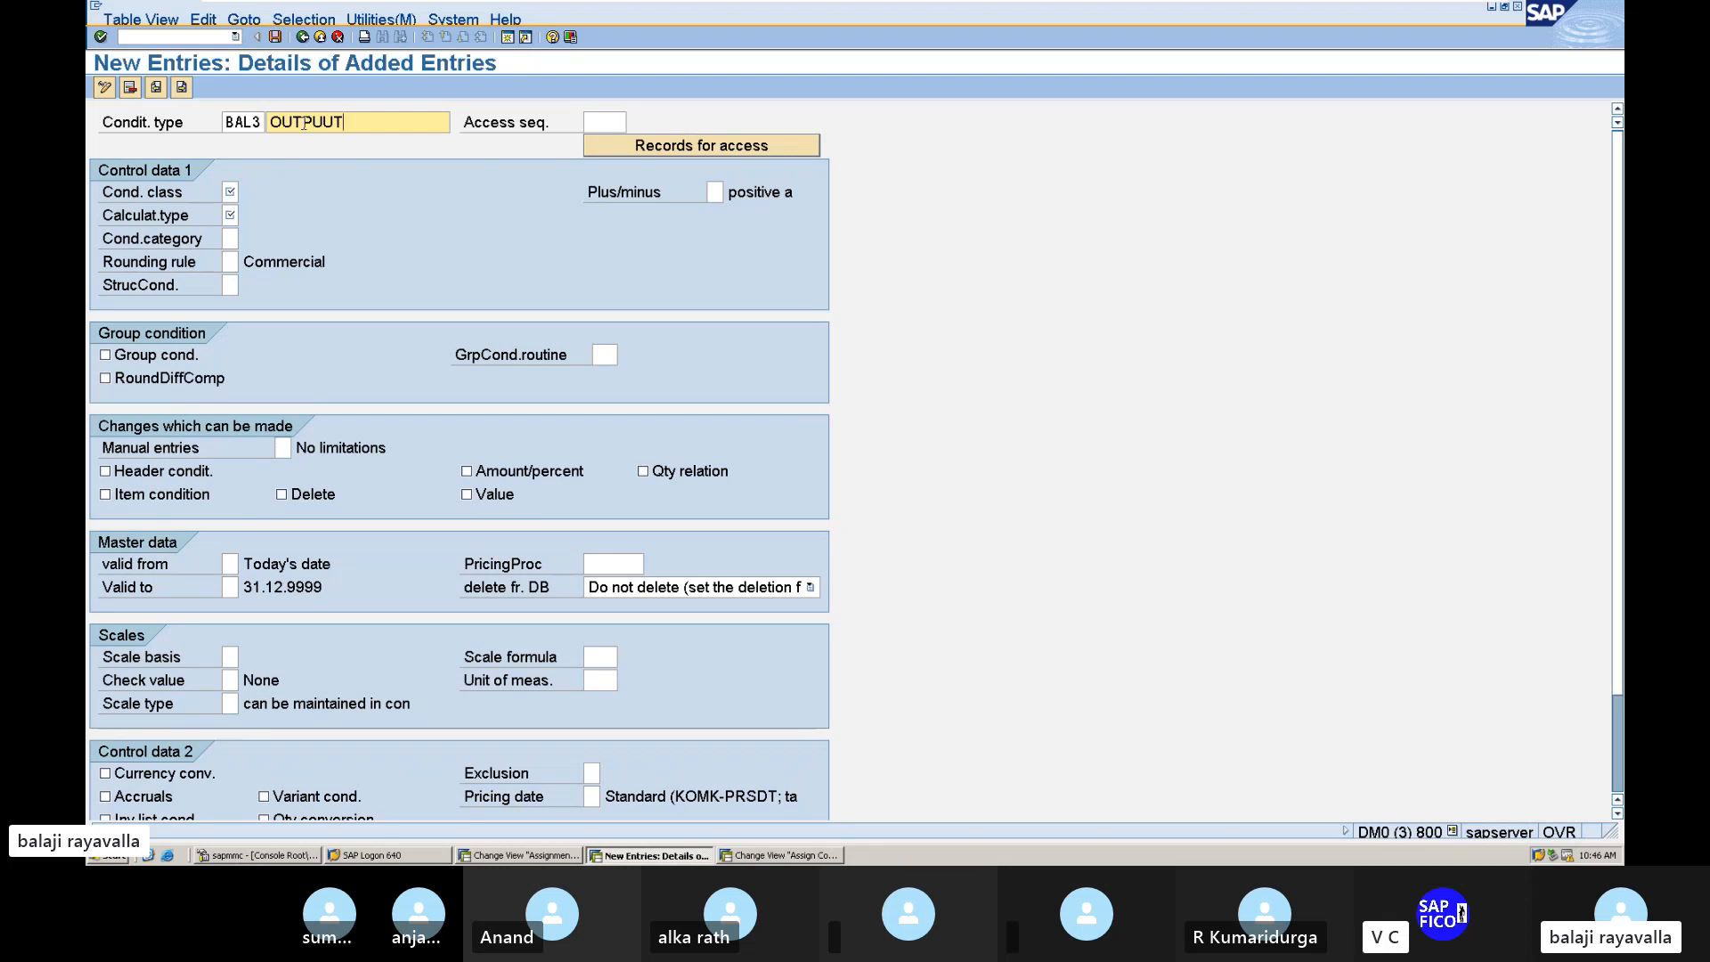
key(BackSpace)
text(T CS)
key(BackSpace)
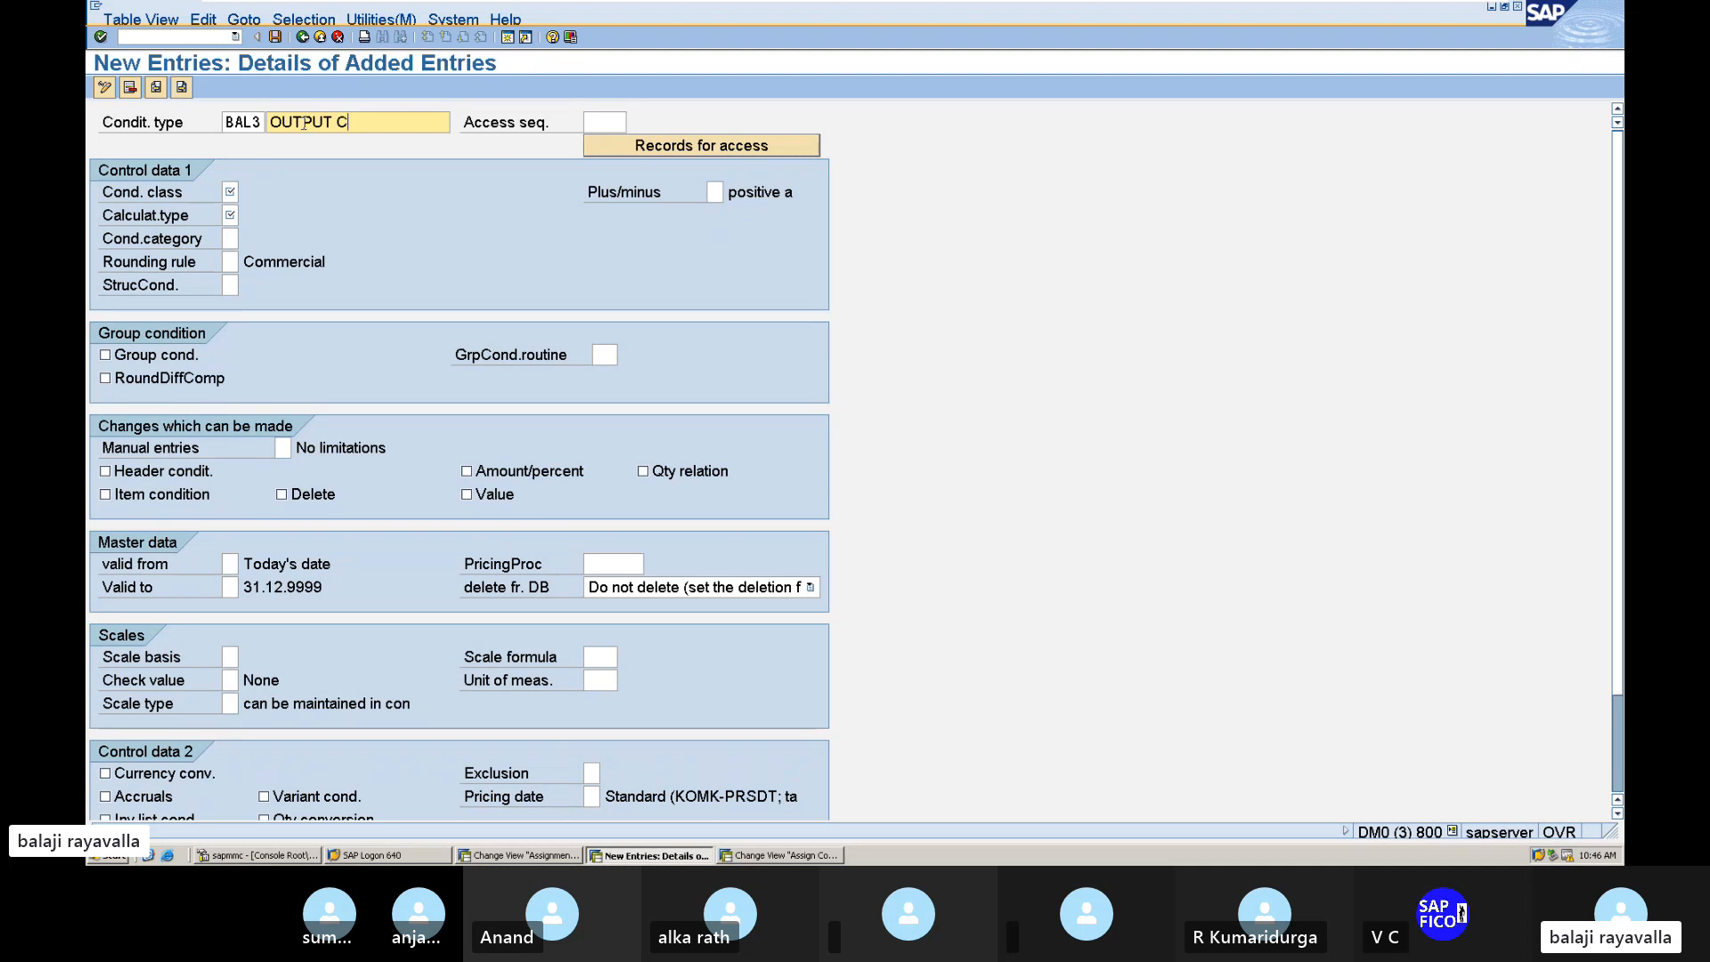
text(GST FOR BALA)
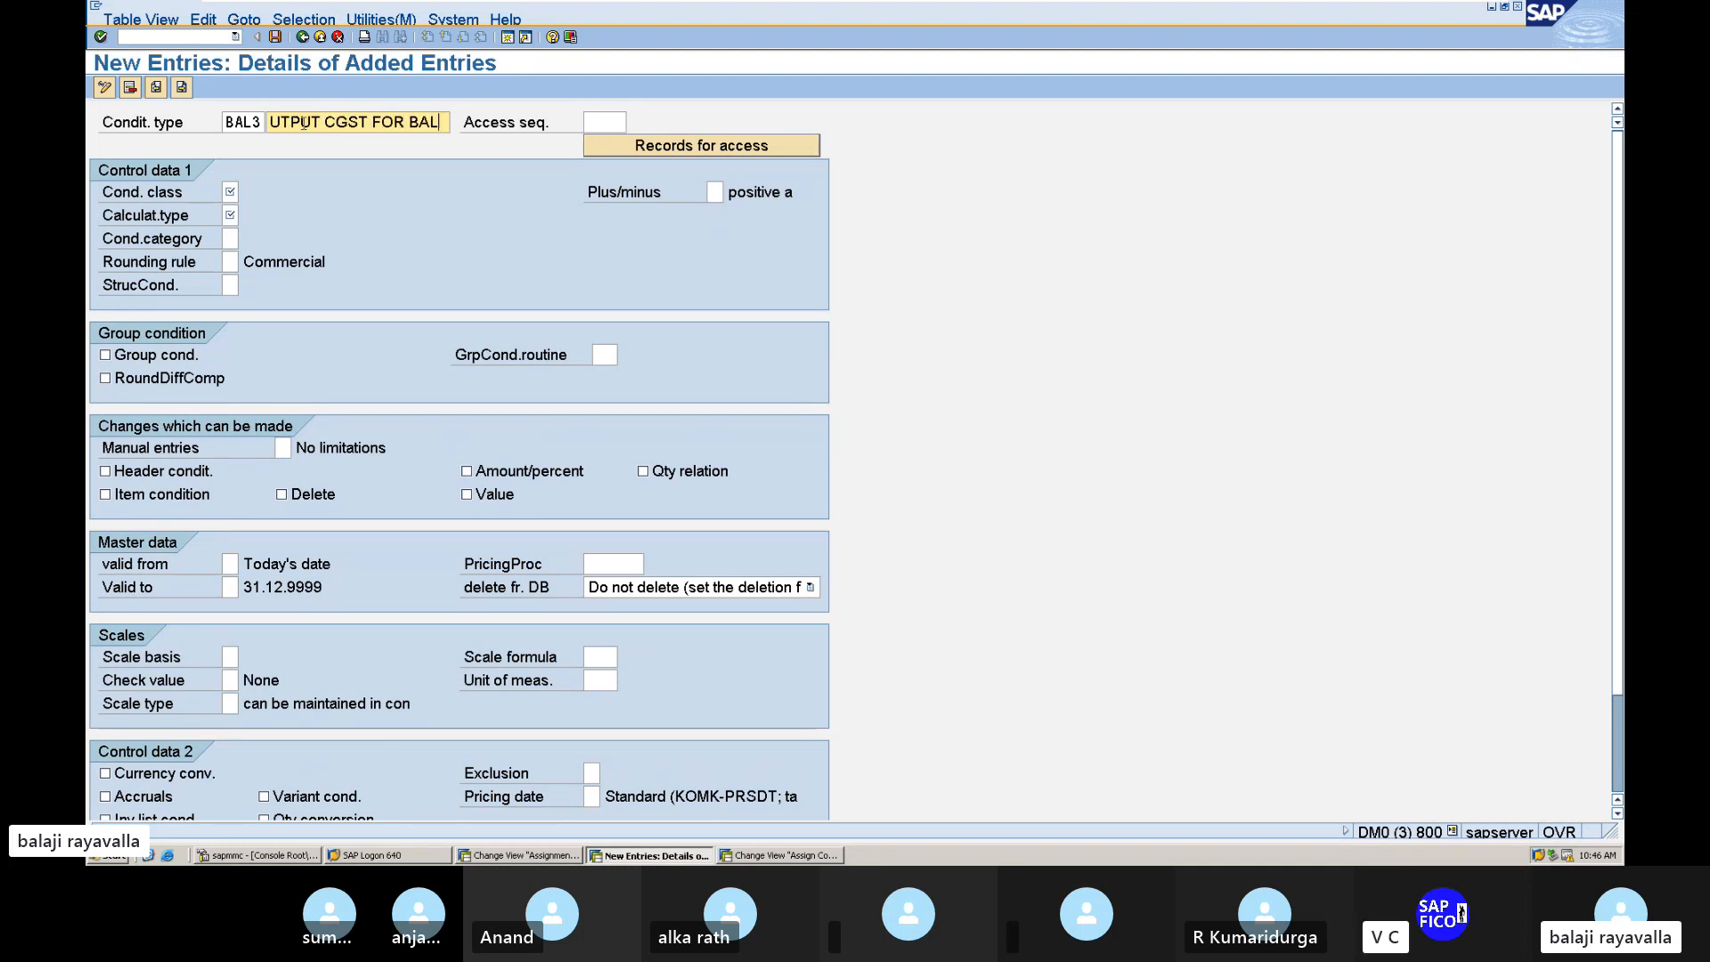
Step: Set the access sequence of condition type BAL3 to MWST
click(614, 125)
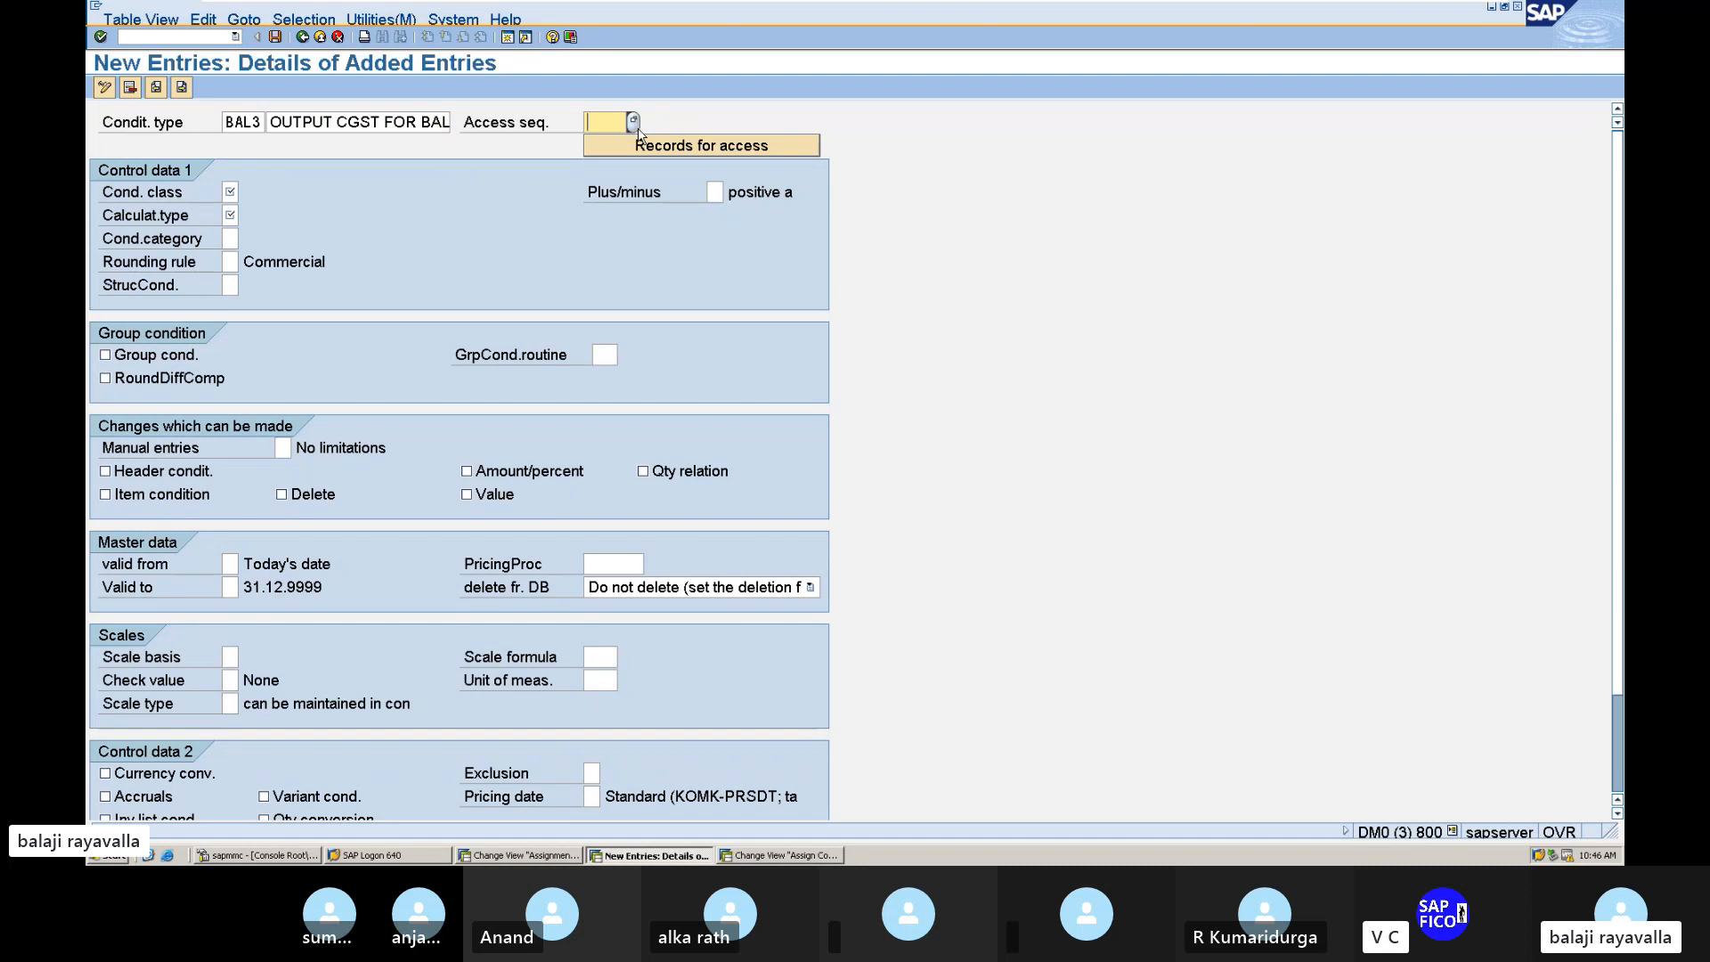
click(635, 128)
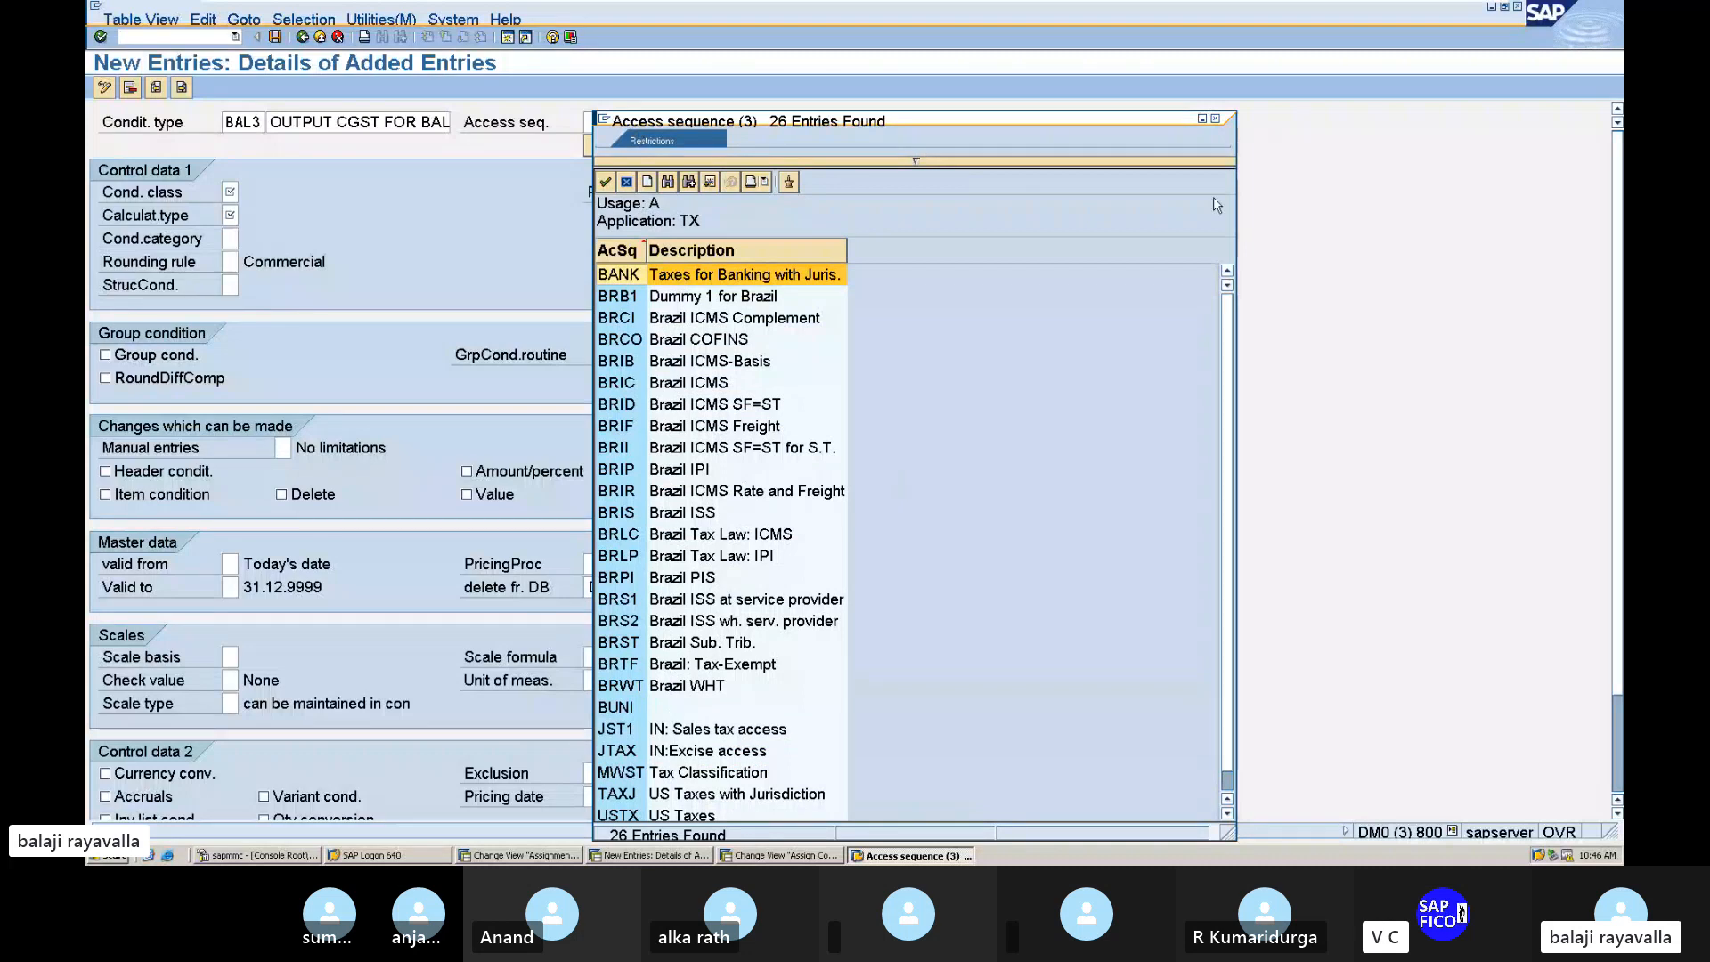
click(1215, 118)
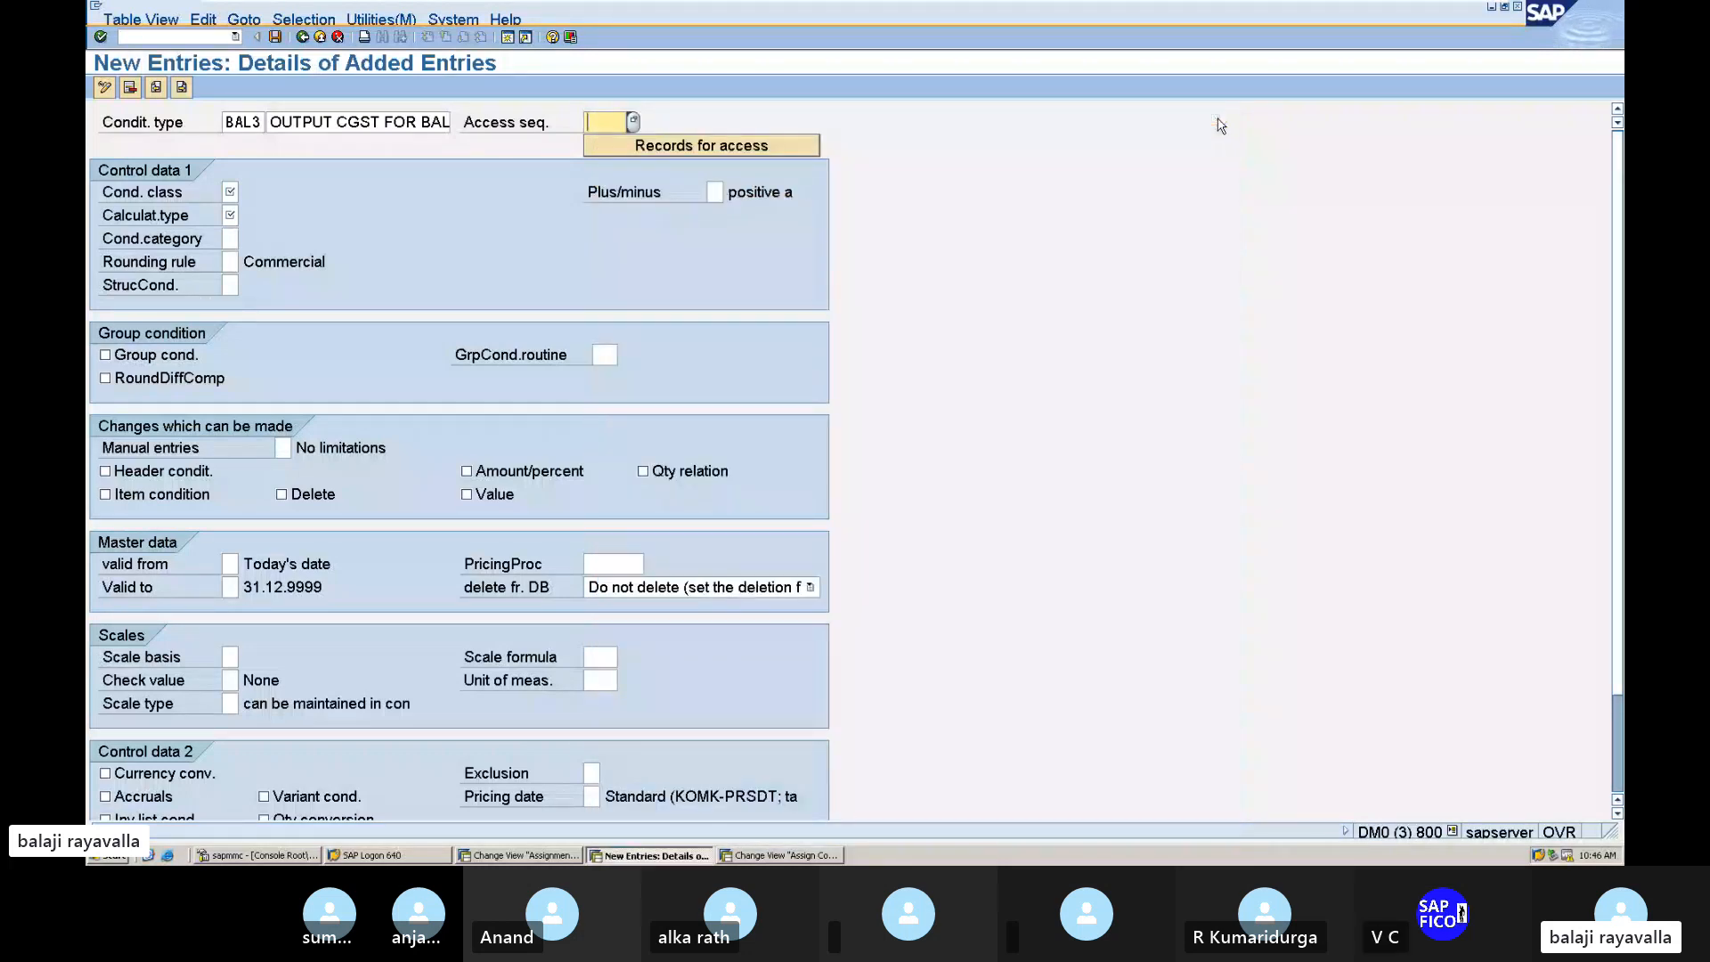
text(MWST)
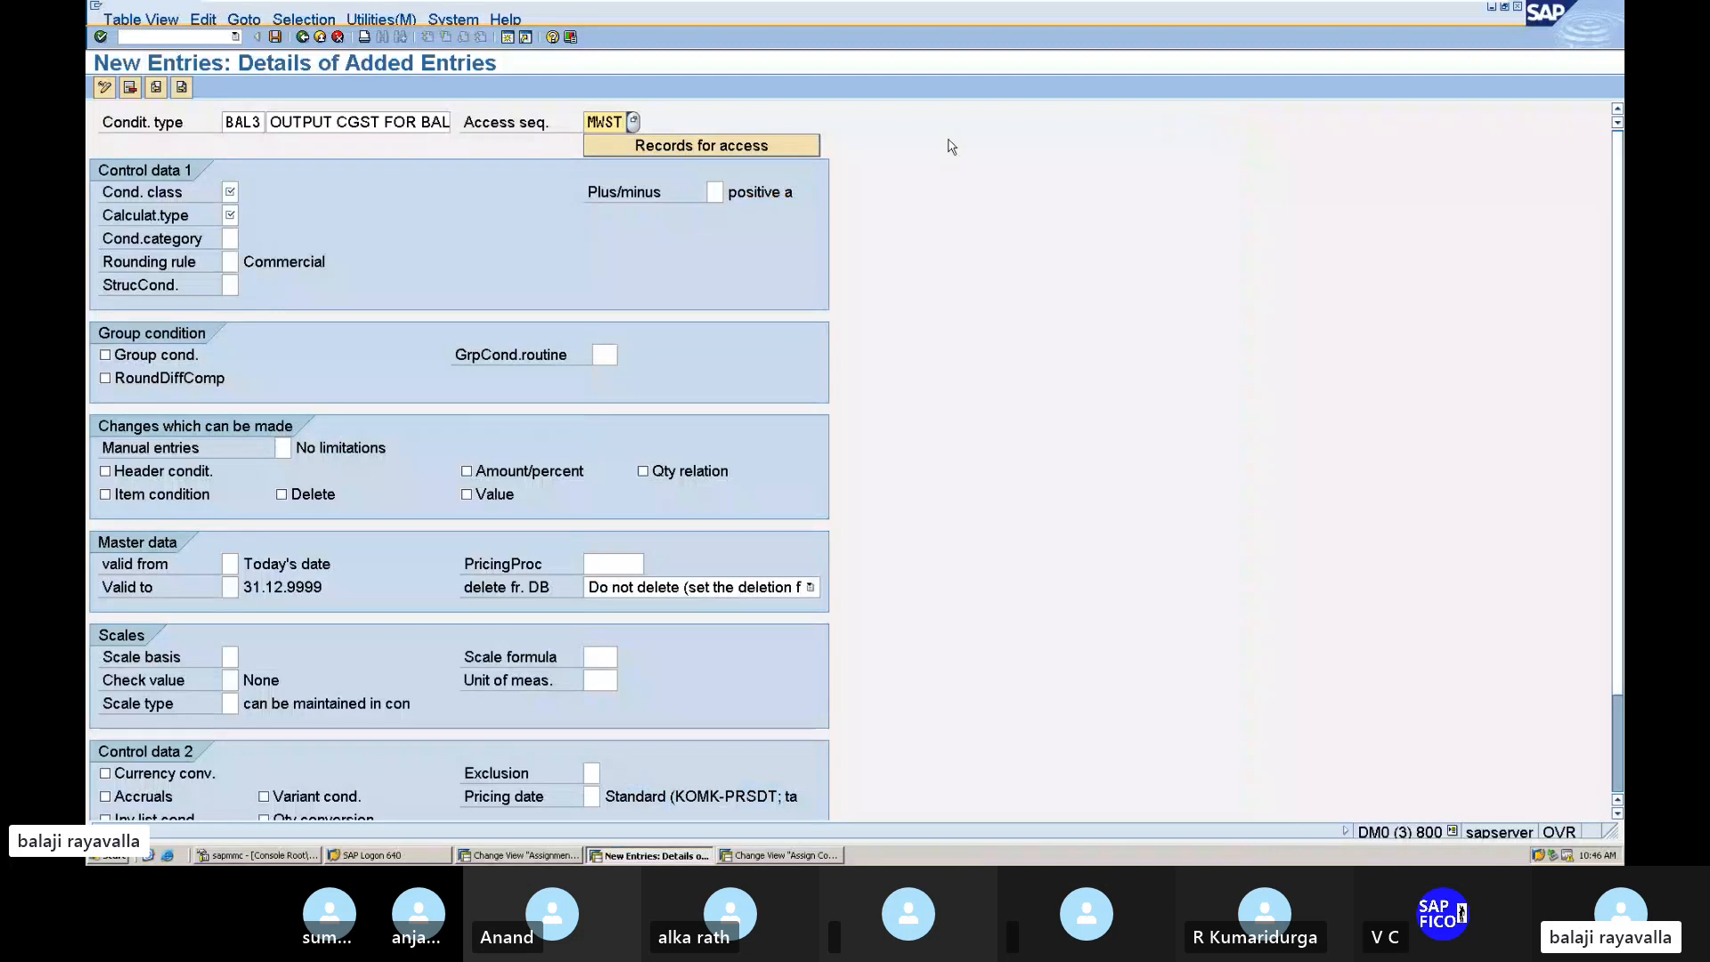
Step: Give BAL3 condition class D (Taxes) and calculation type A (Percentage), then save it and return to the overview
click(228, 191)
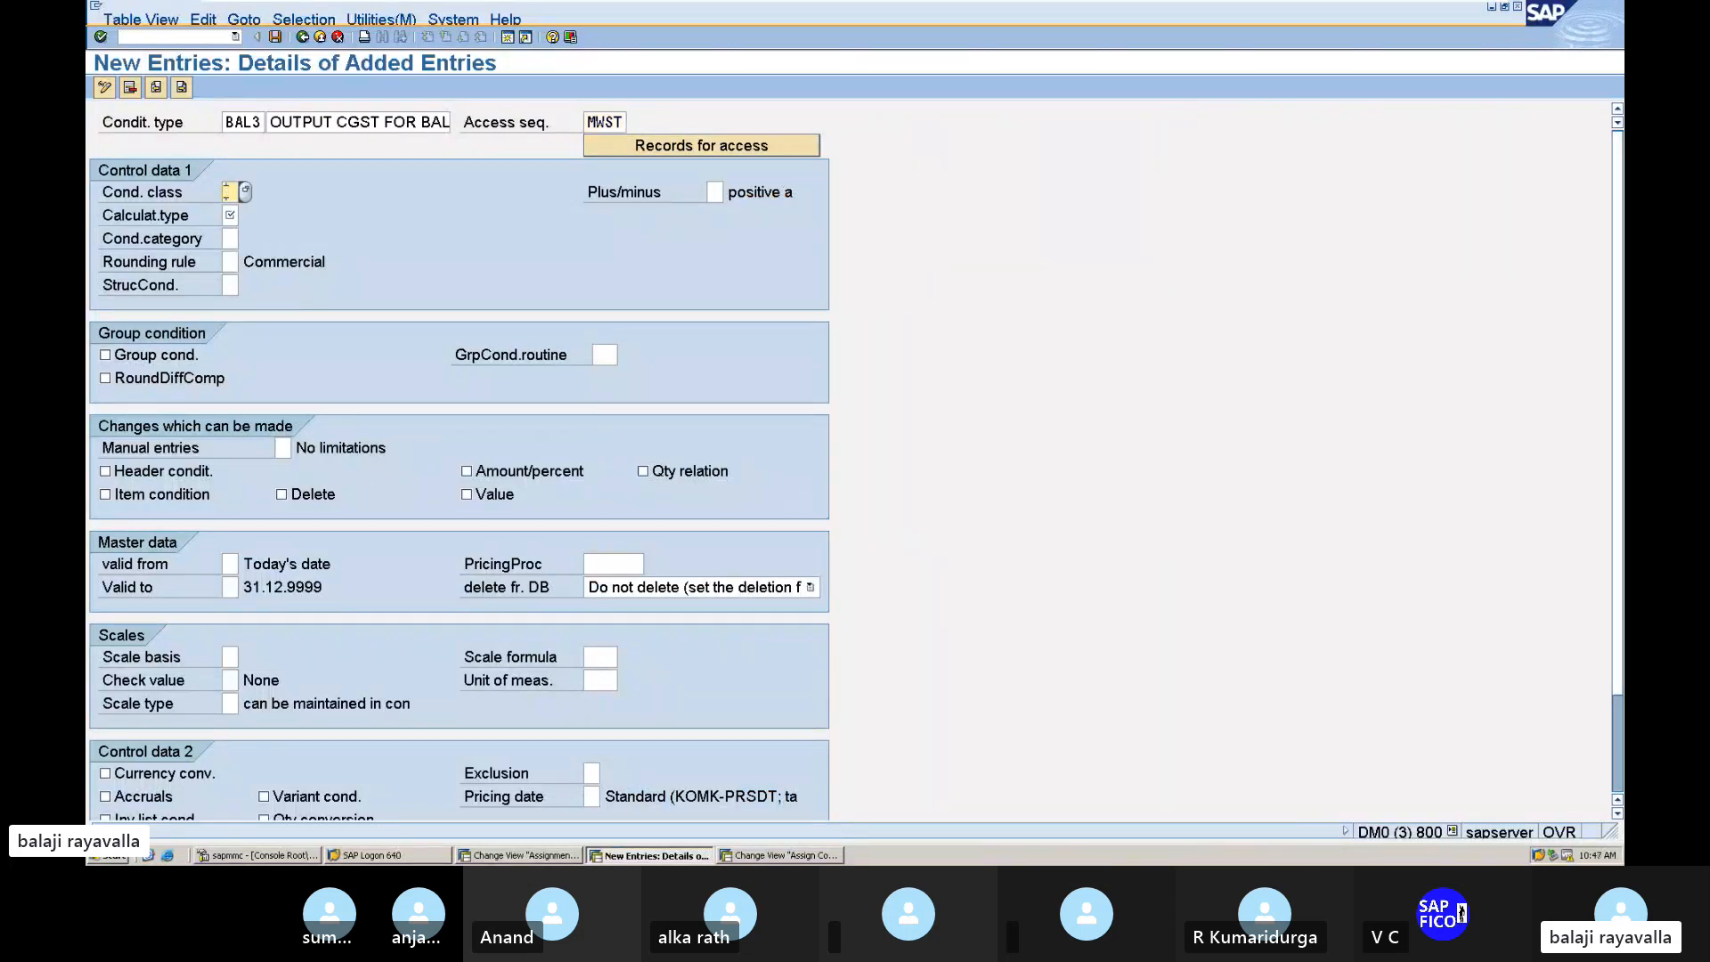
click(245, 192)
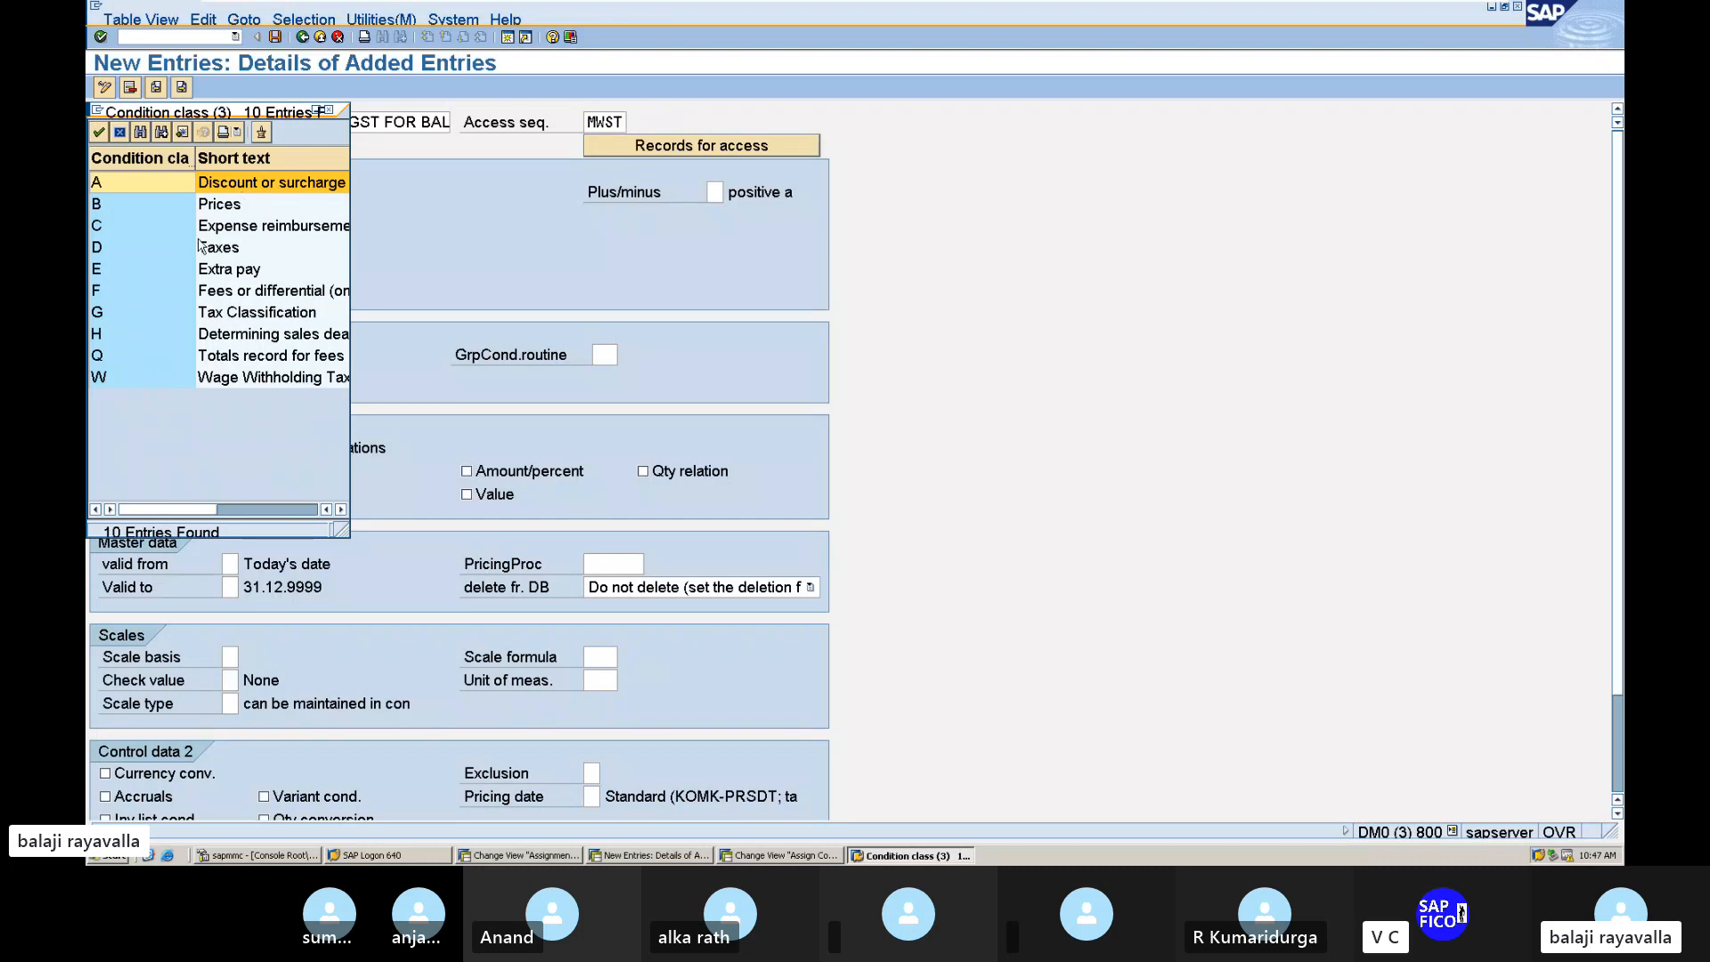
double_click(122, 249)
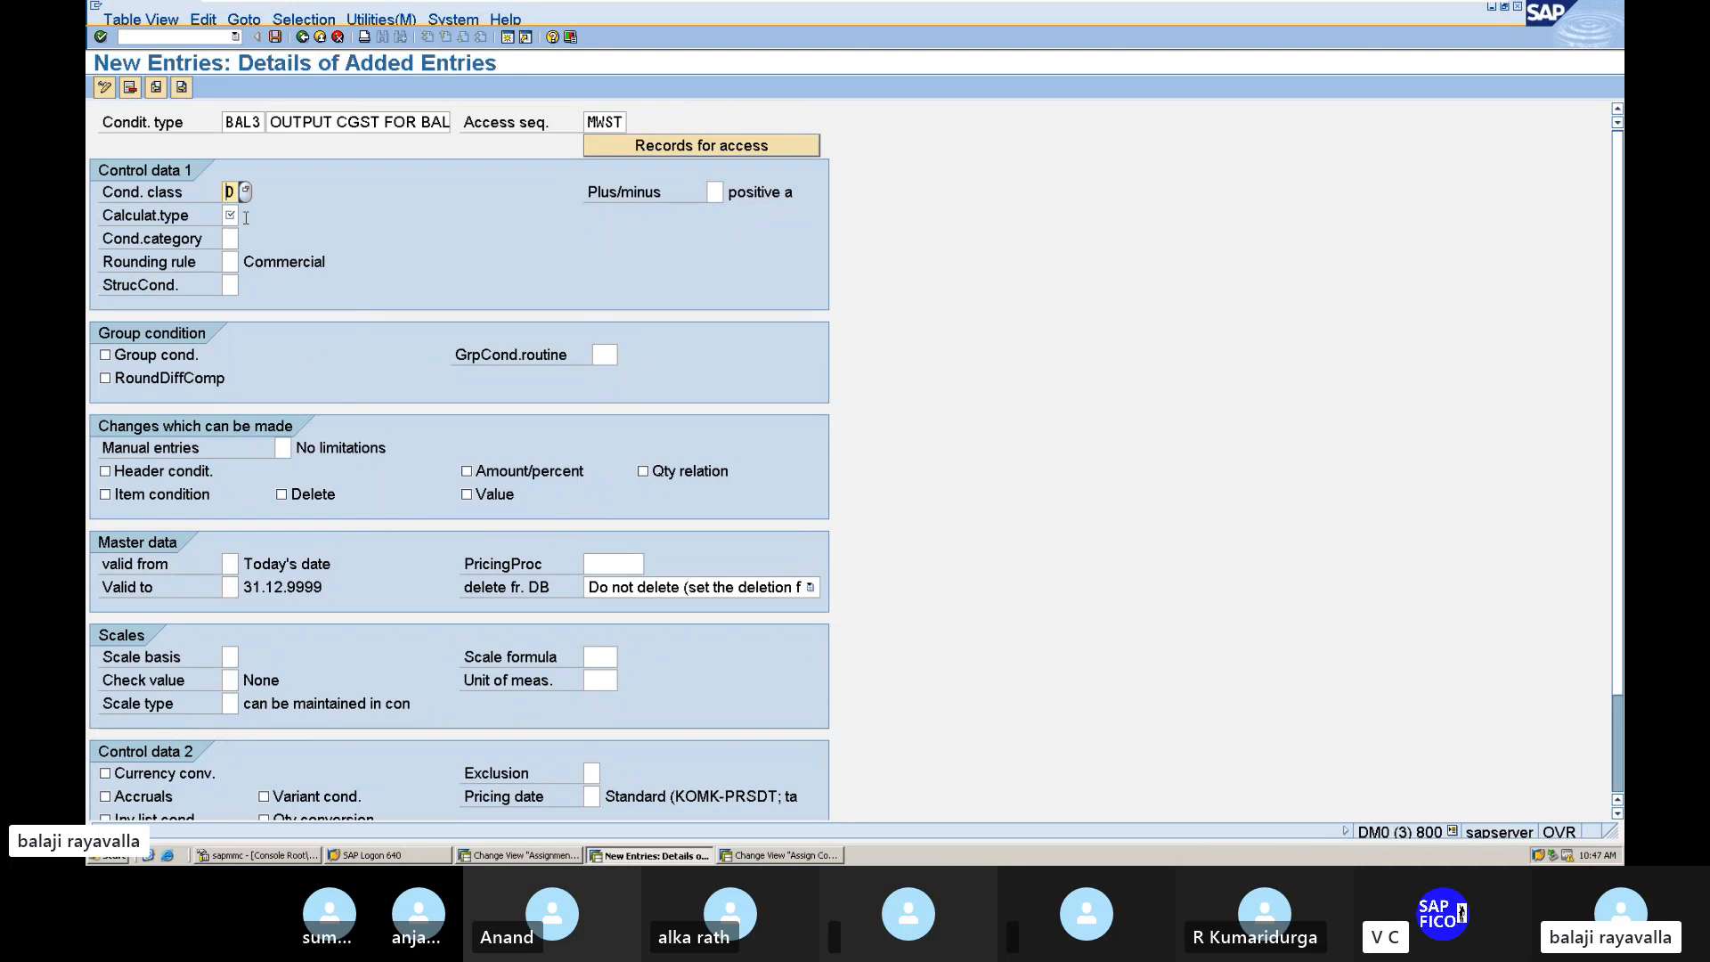
key(Tab)
text(A)
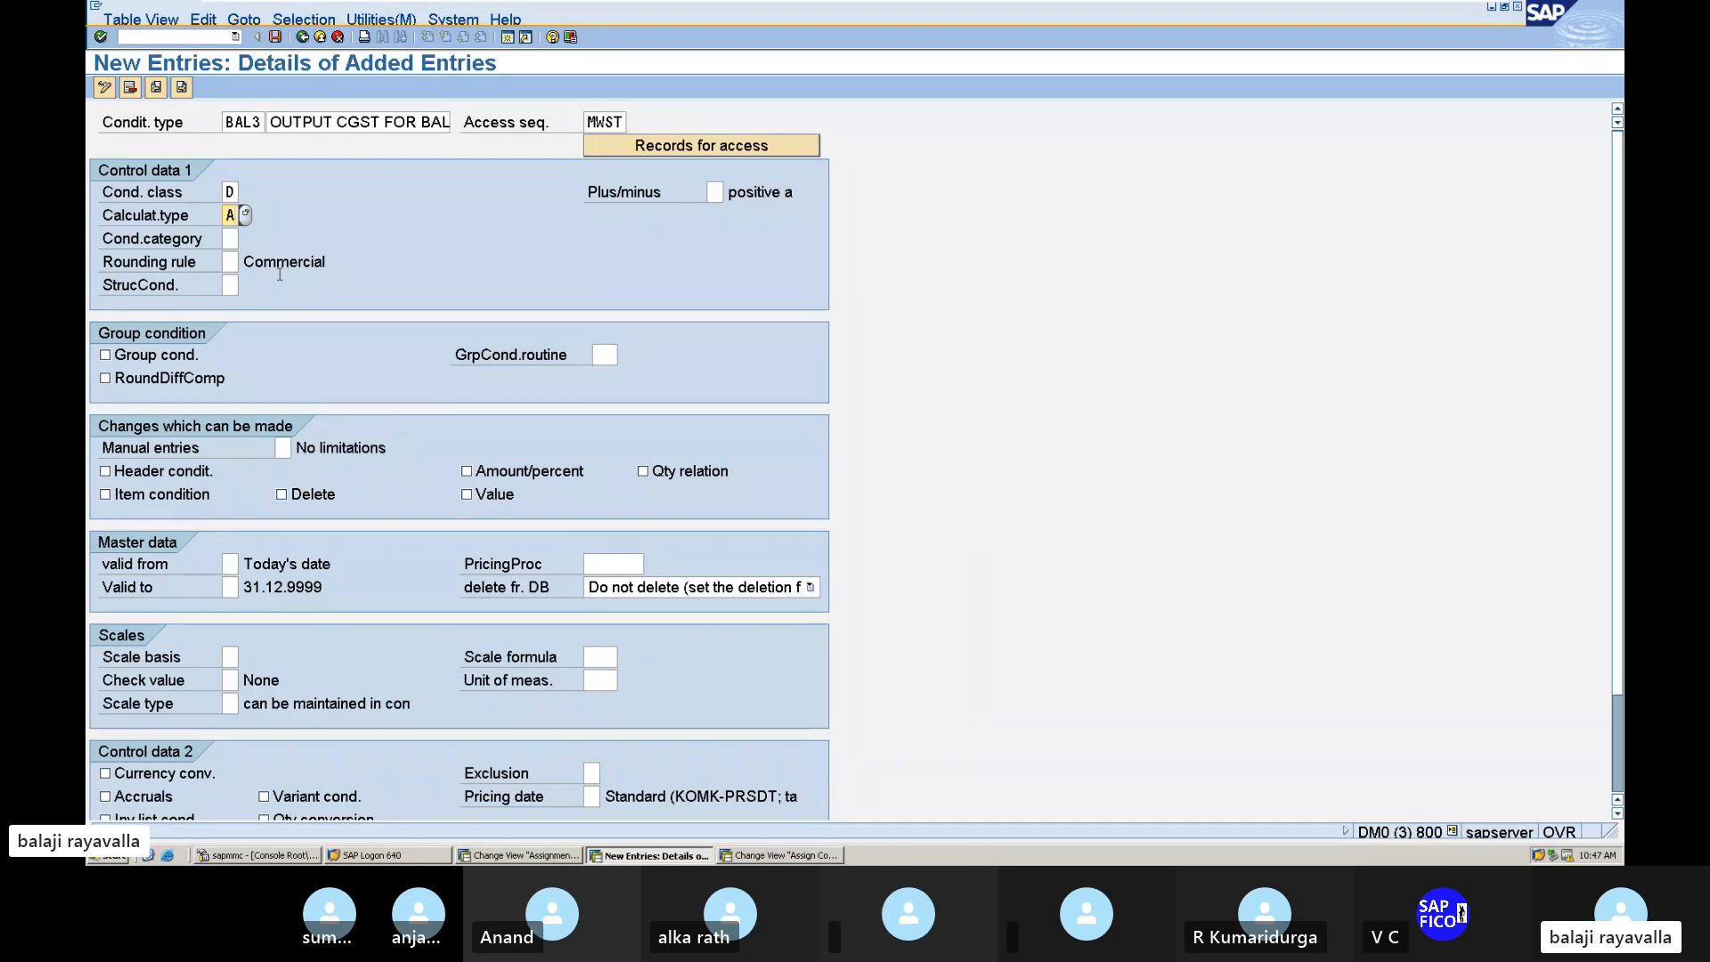
key(Return)
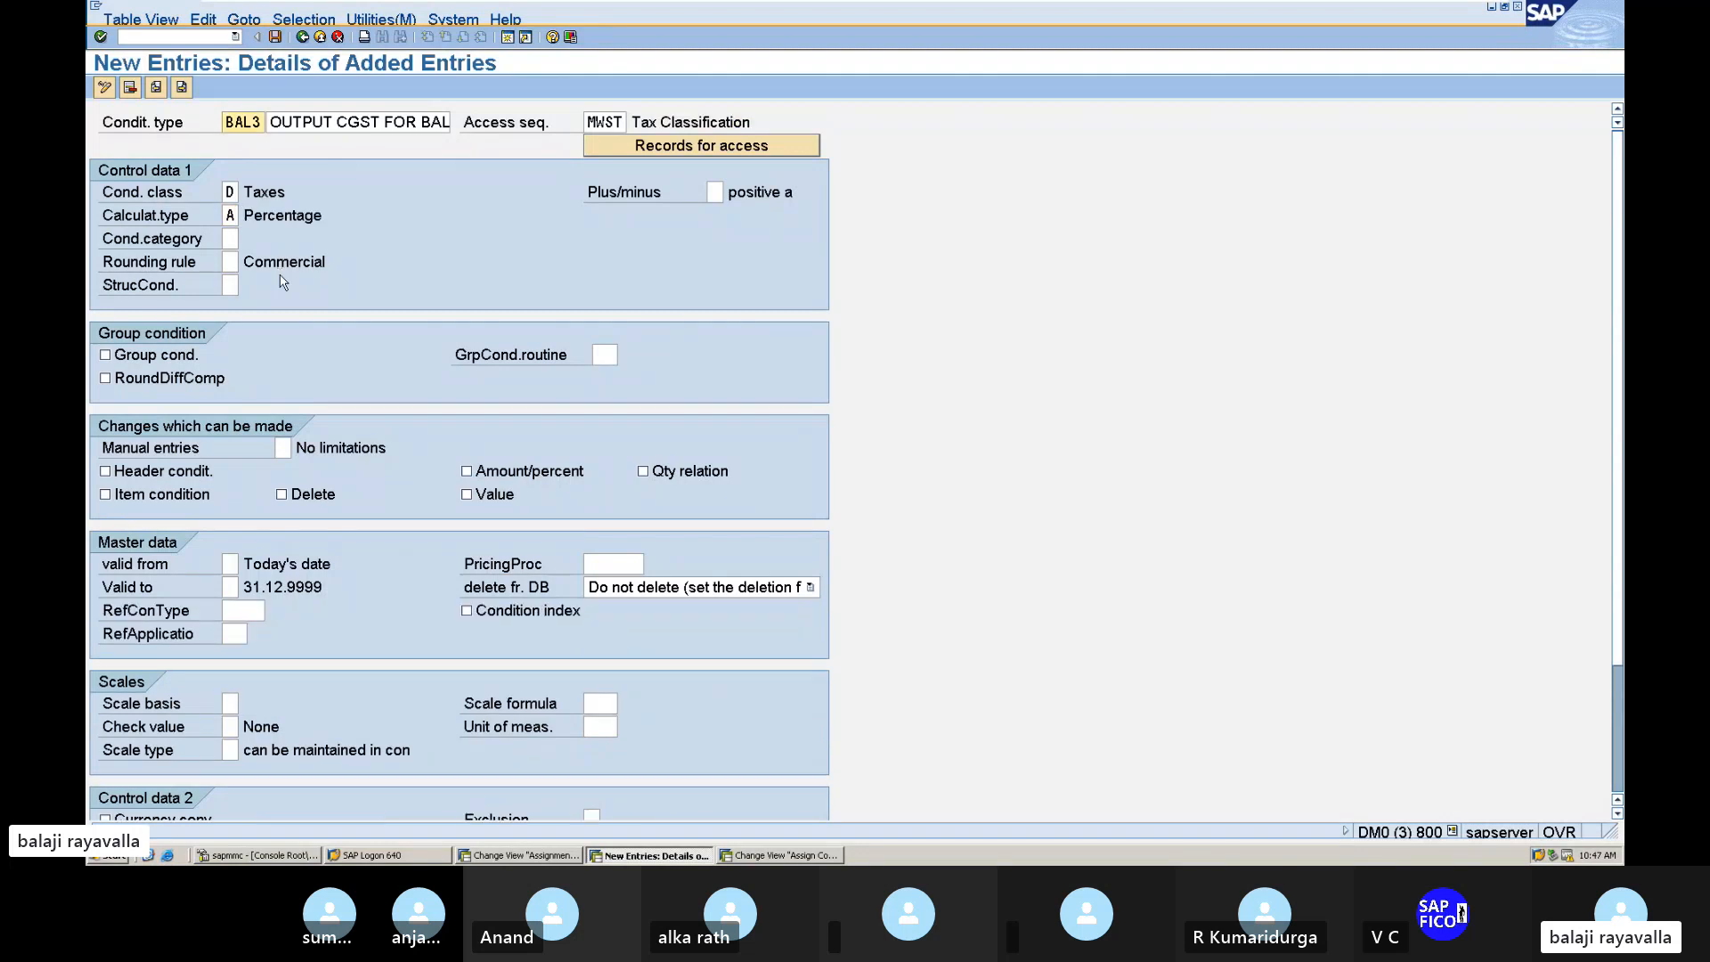
click(275, 38)
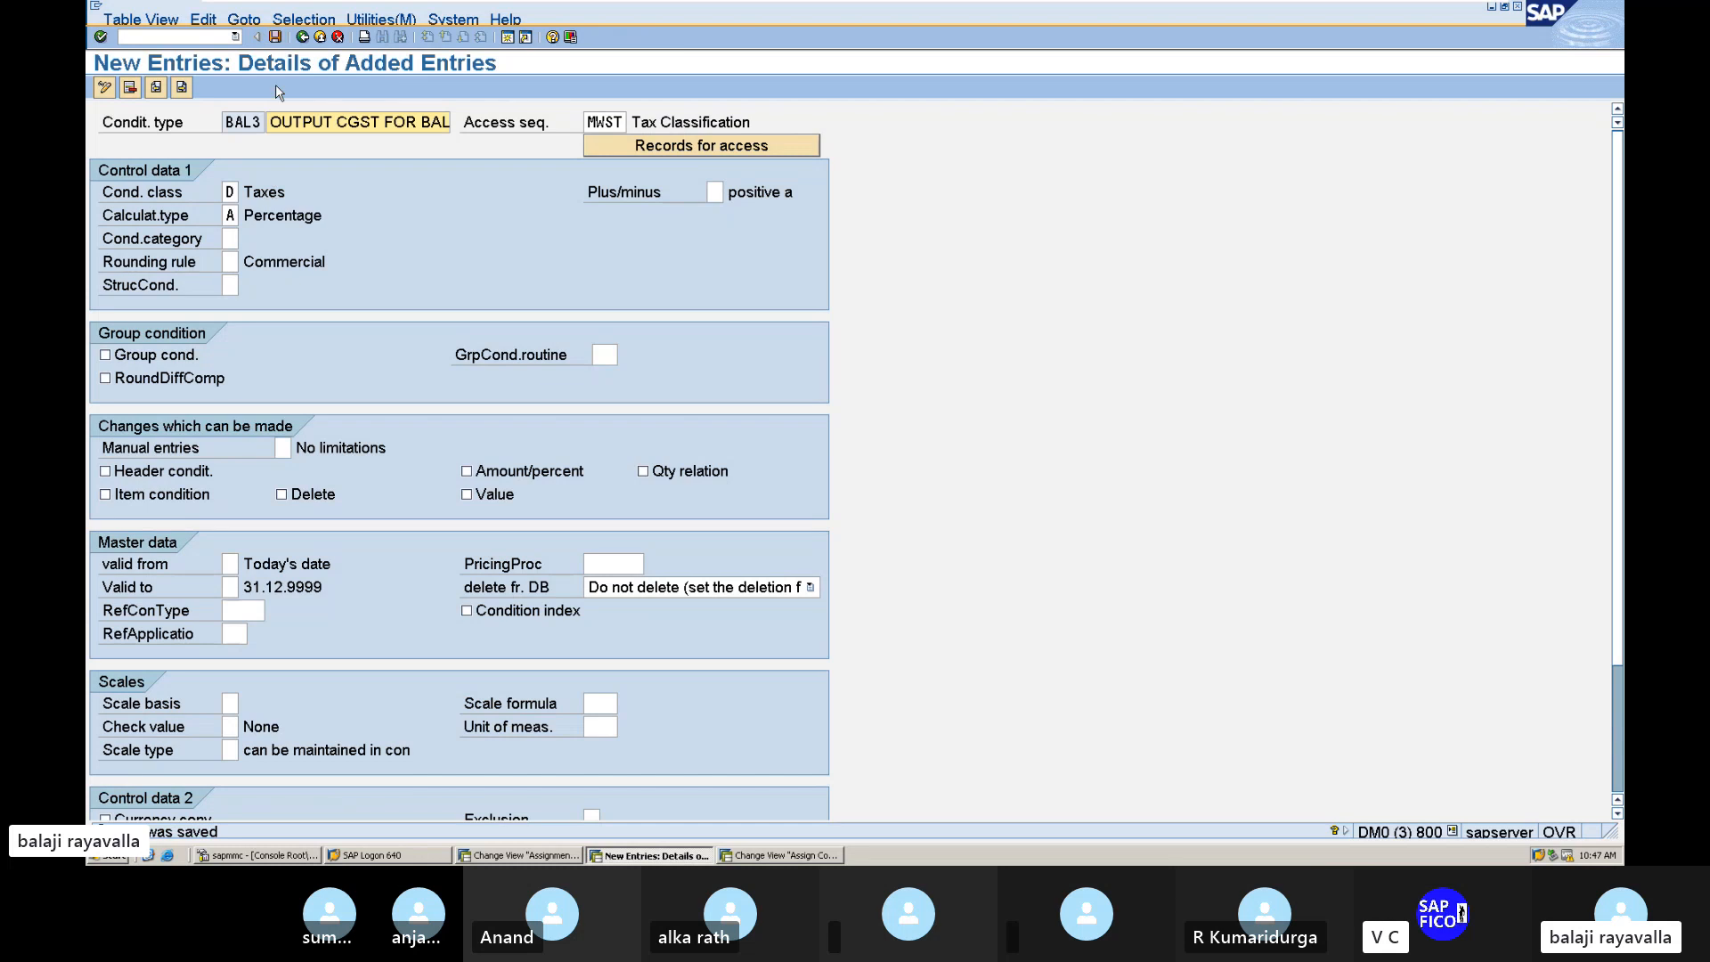
click(302, 37)
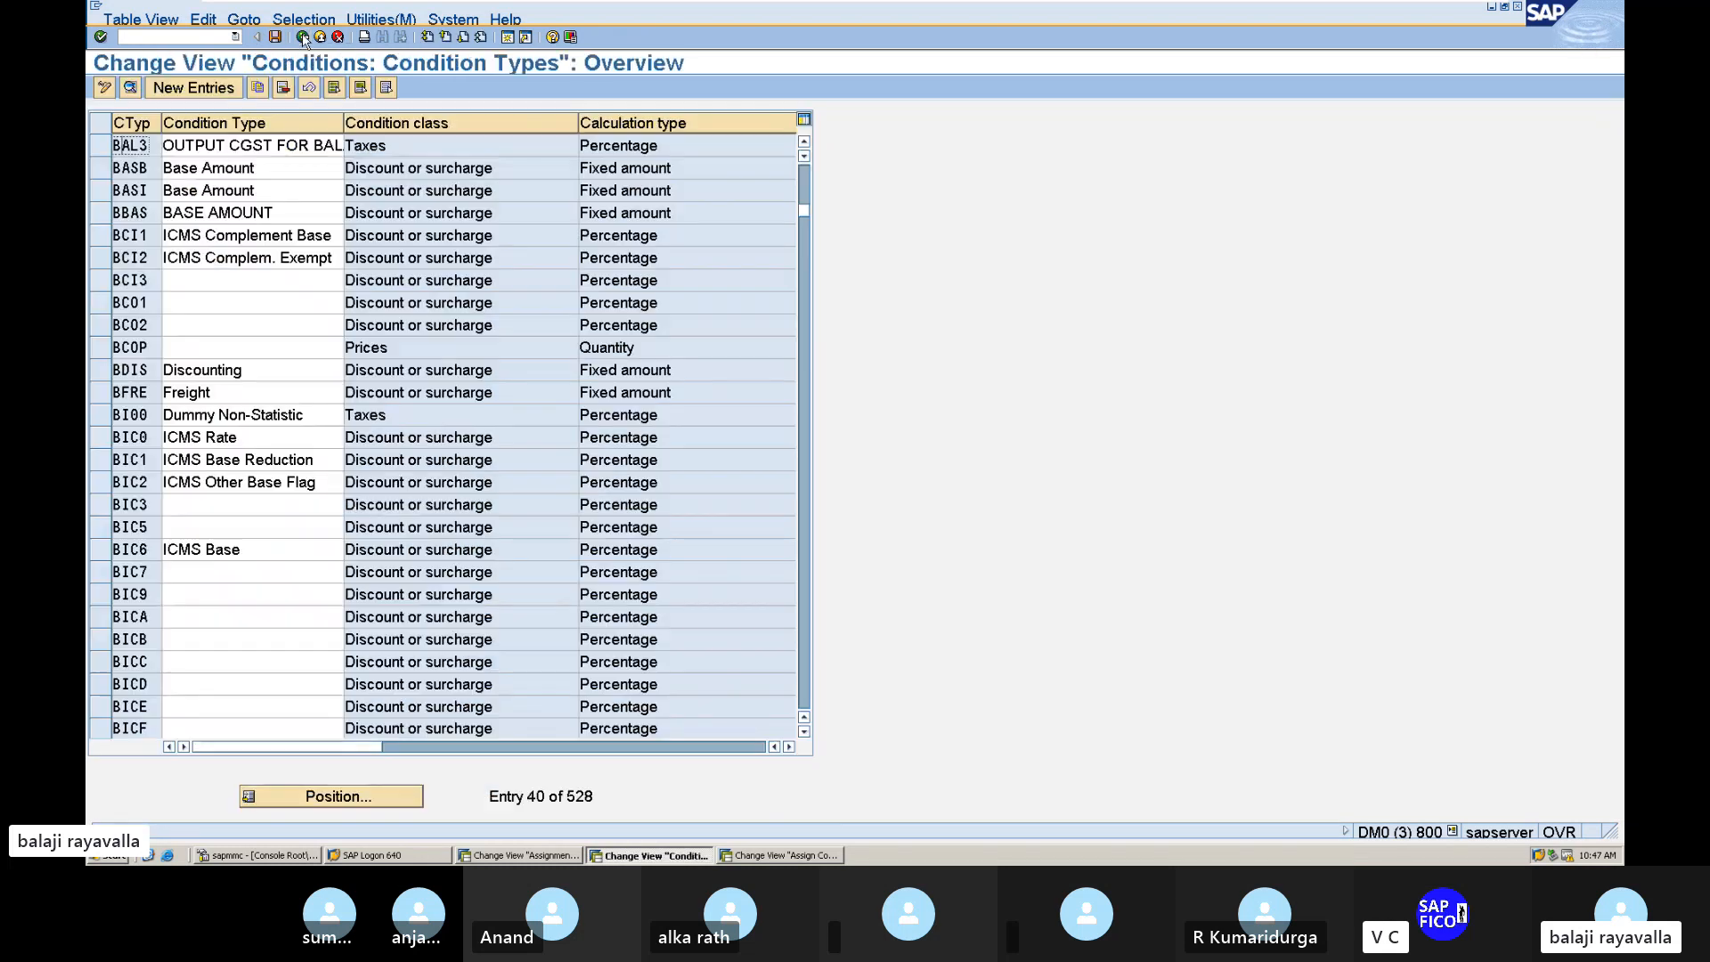
Step: Start a new condition type BAL4 with the description OUTPU SGST FOR BALA and access sequence MWST
click(193, 87)
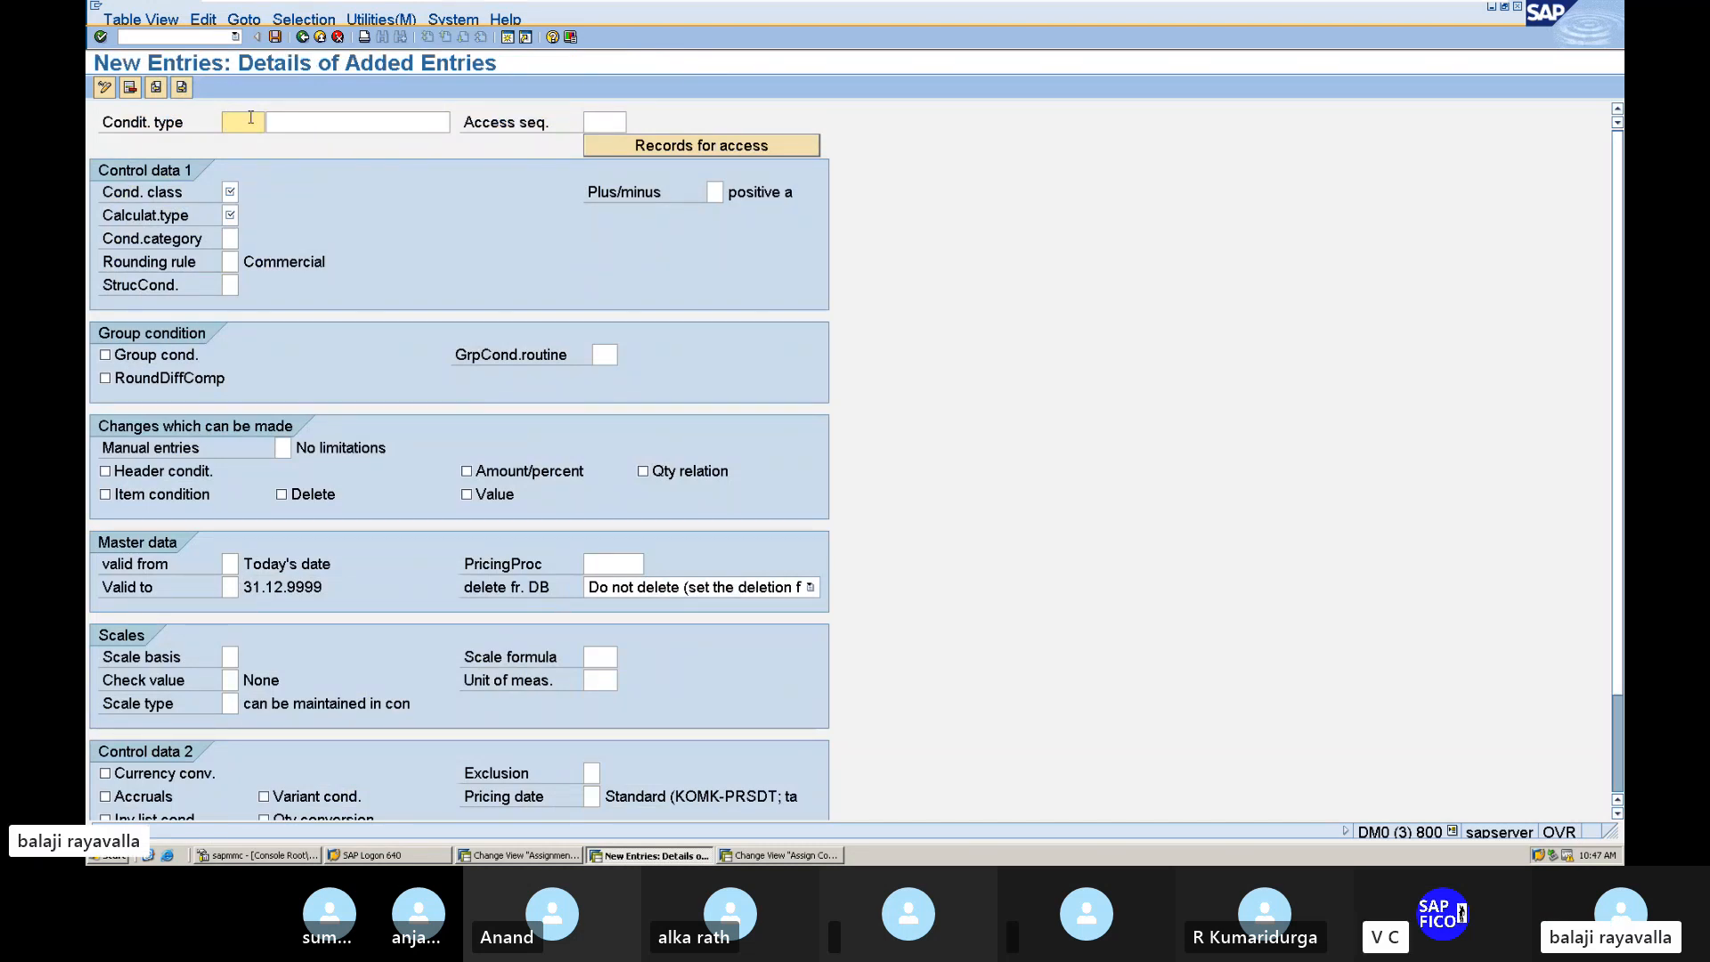
text(BAL4)
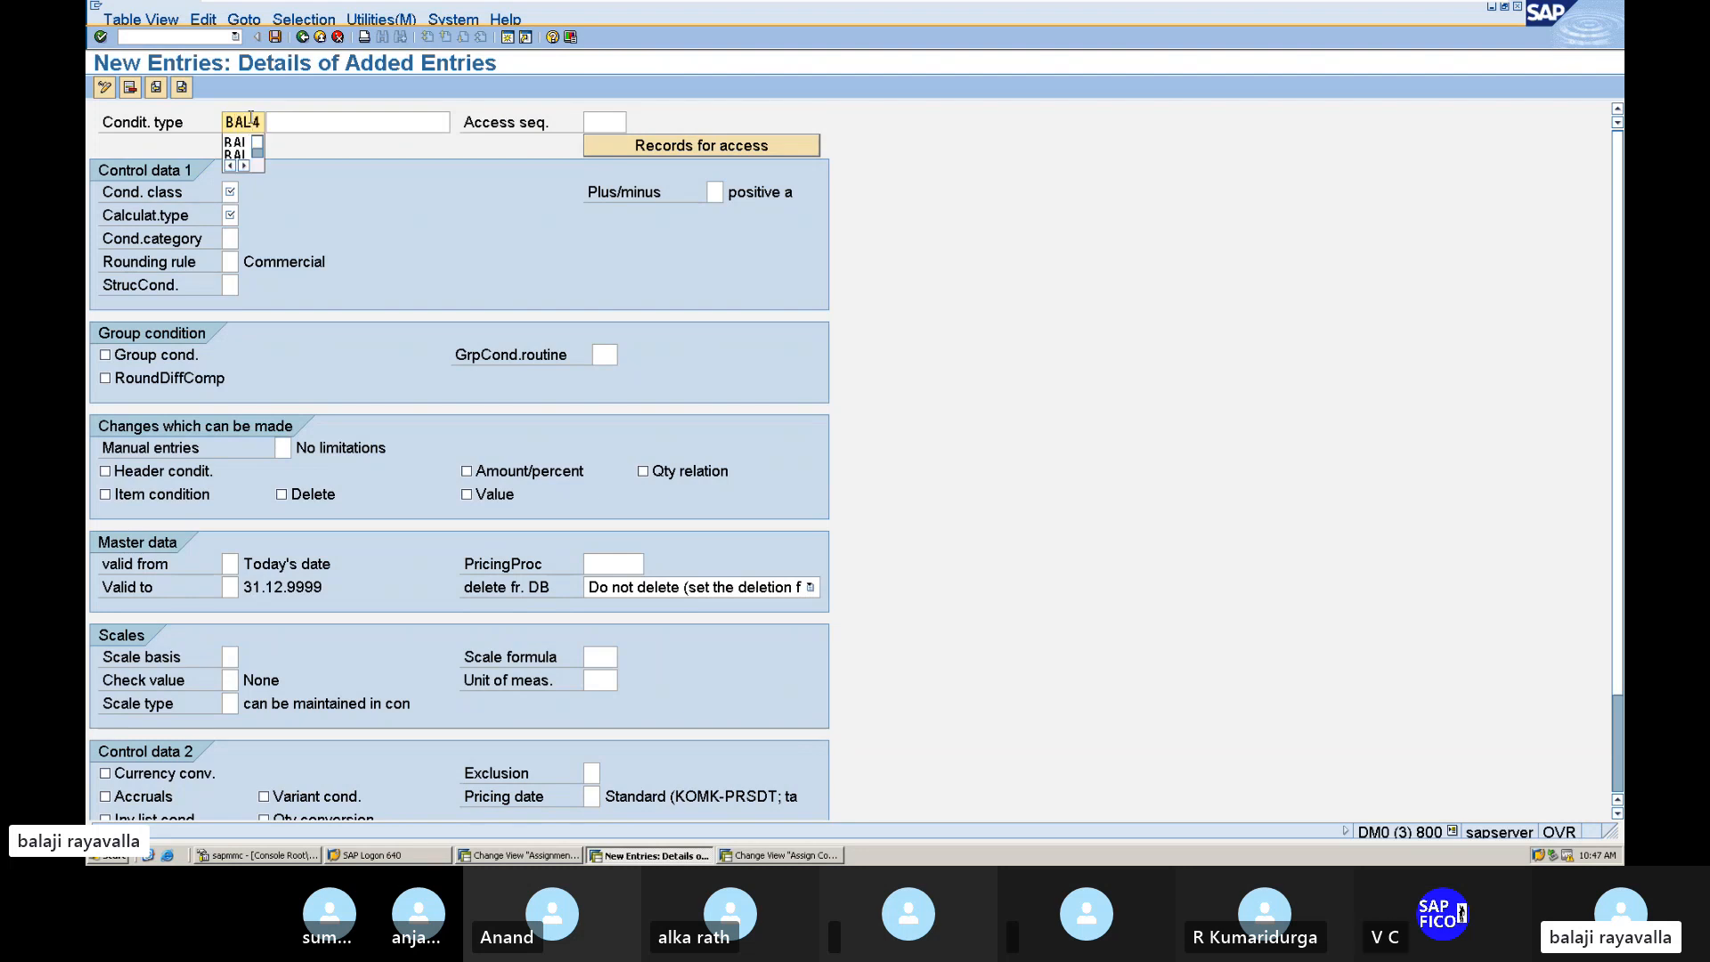
click(300, 124)
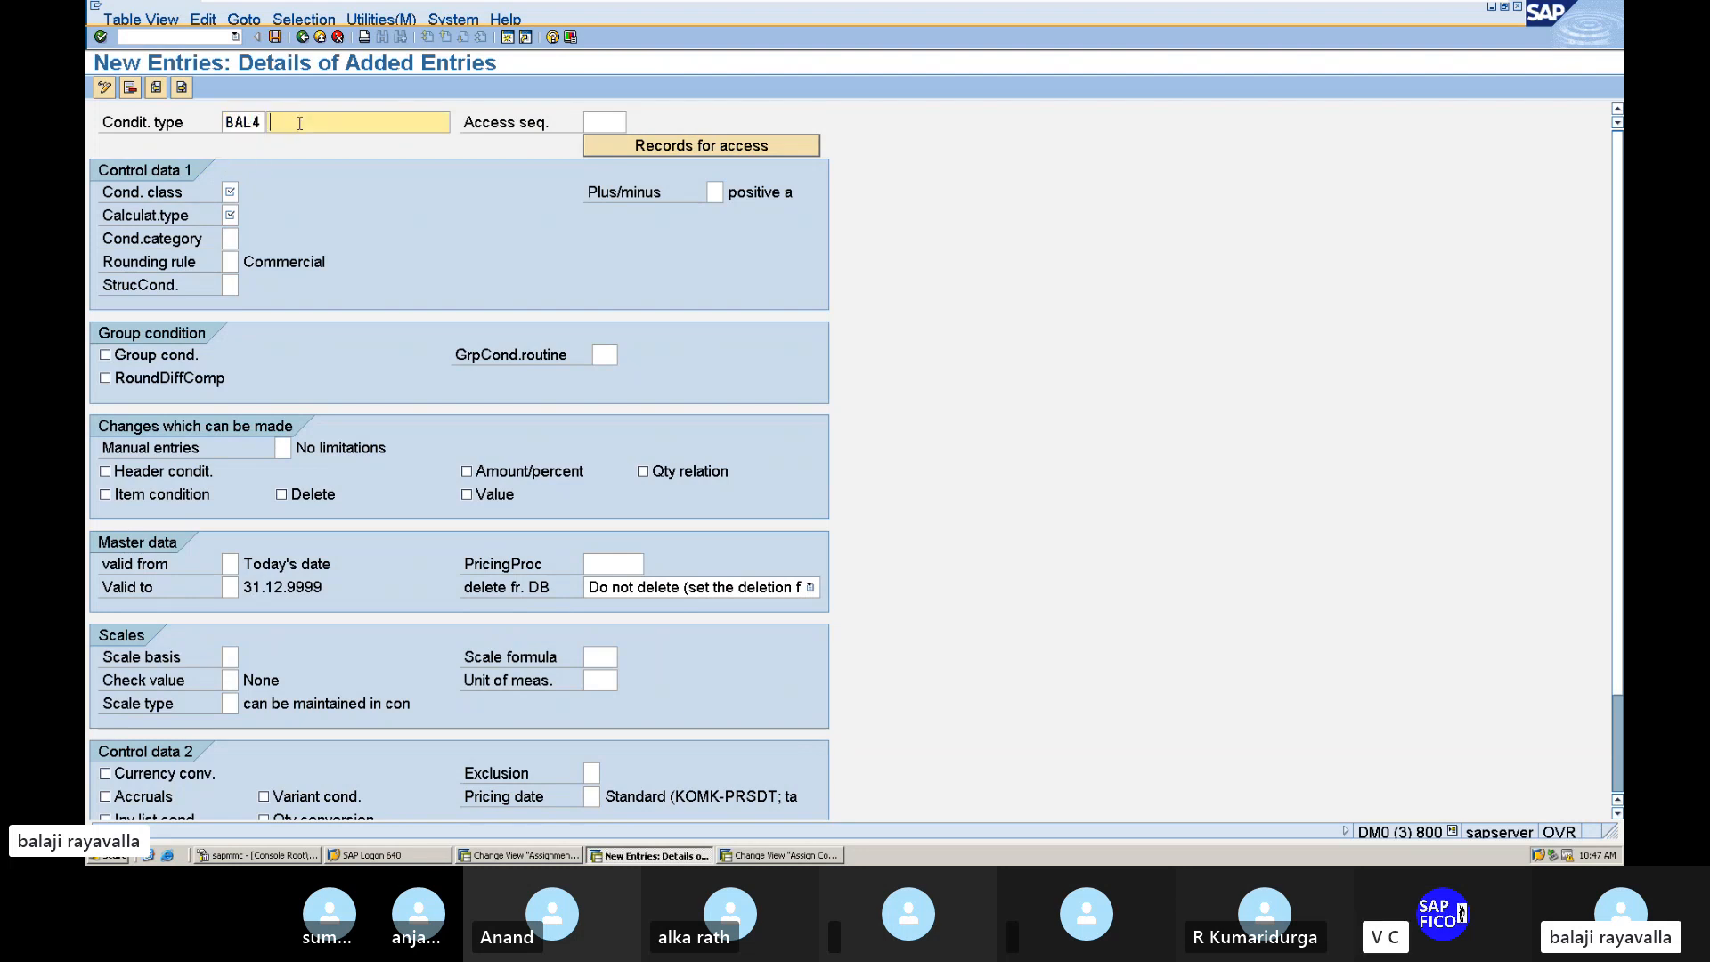
text(PUTP)
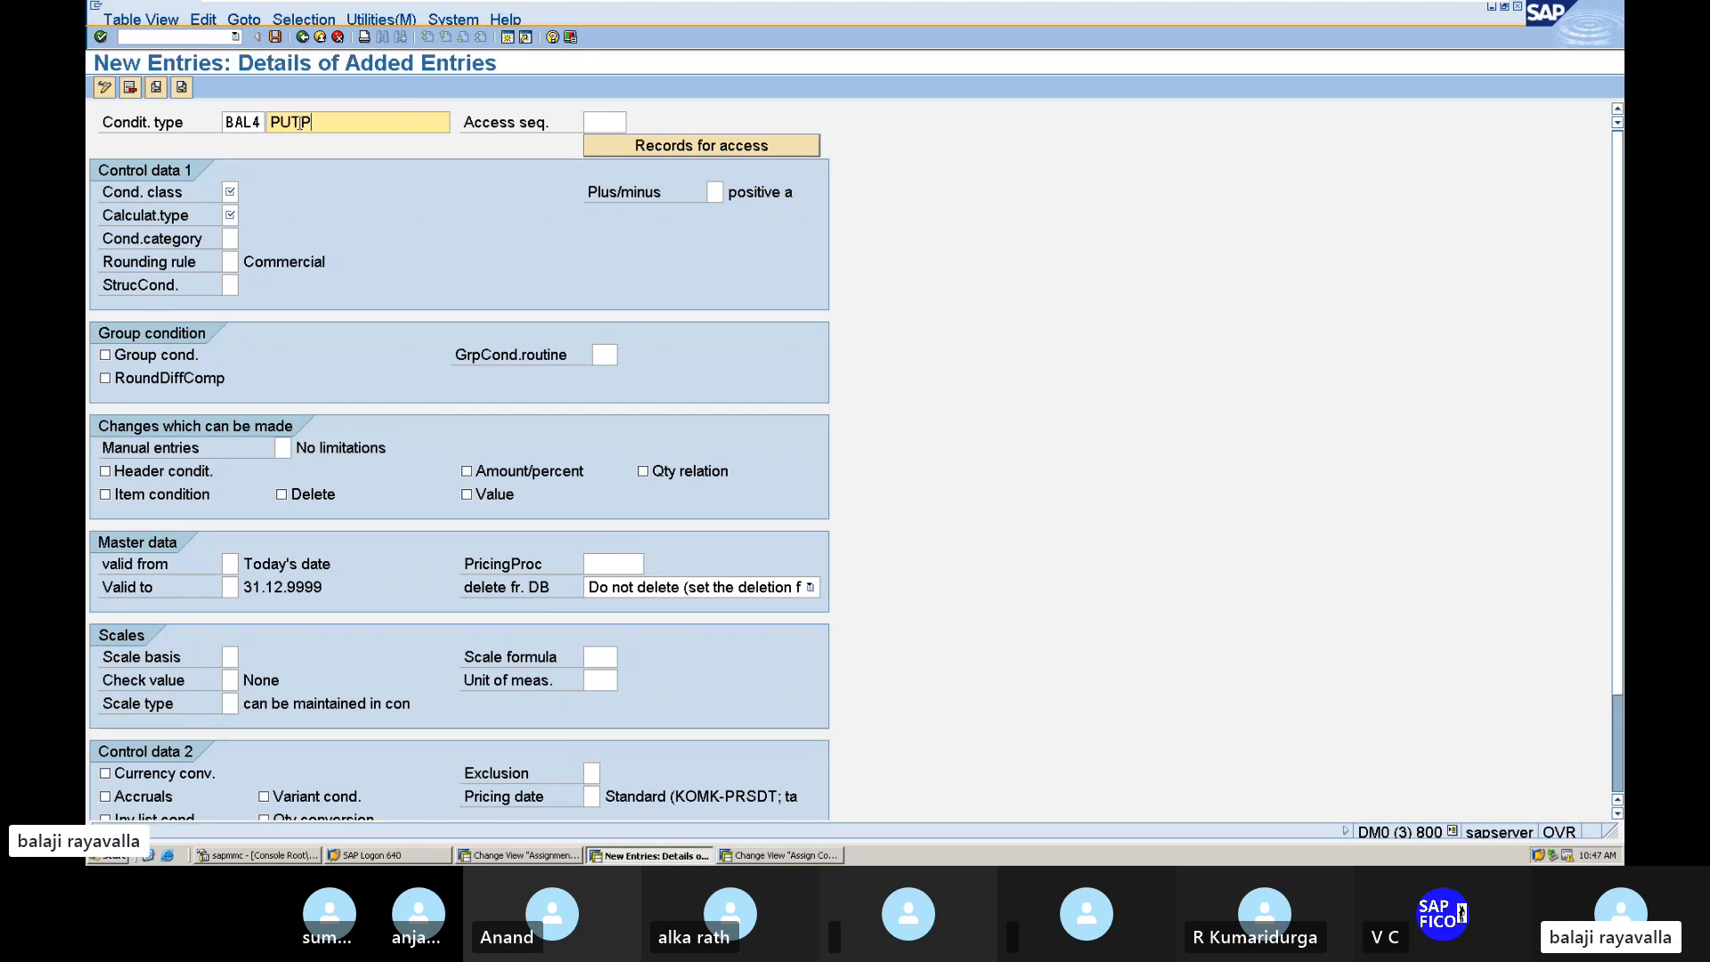
text(UT SGST FOR BALA)
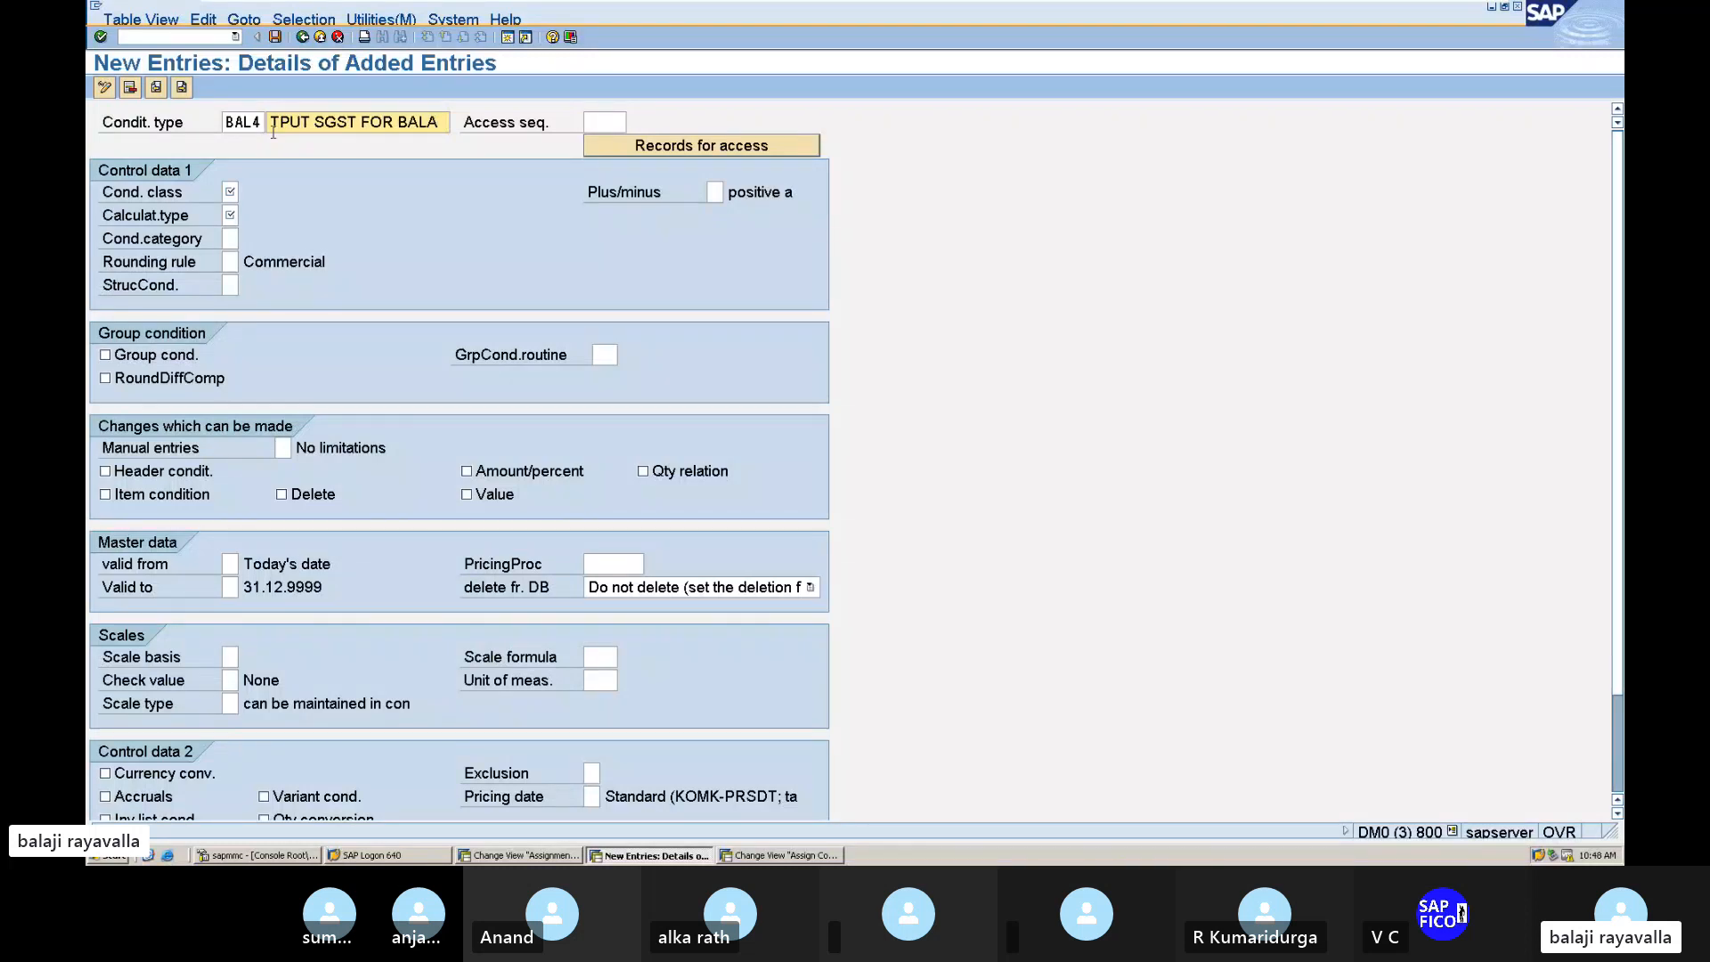
click(270, 120)
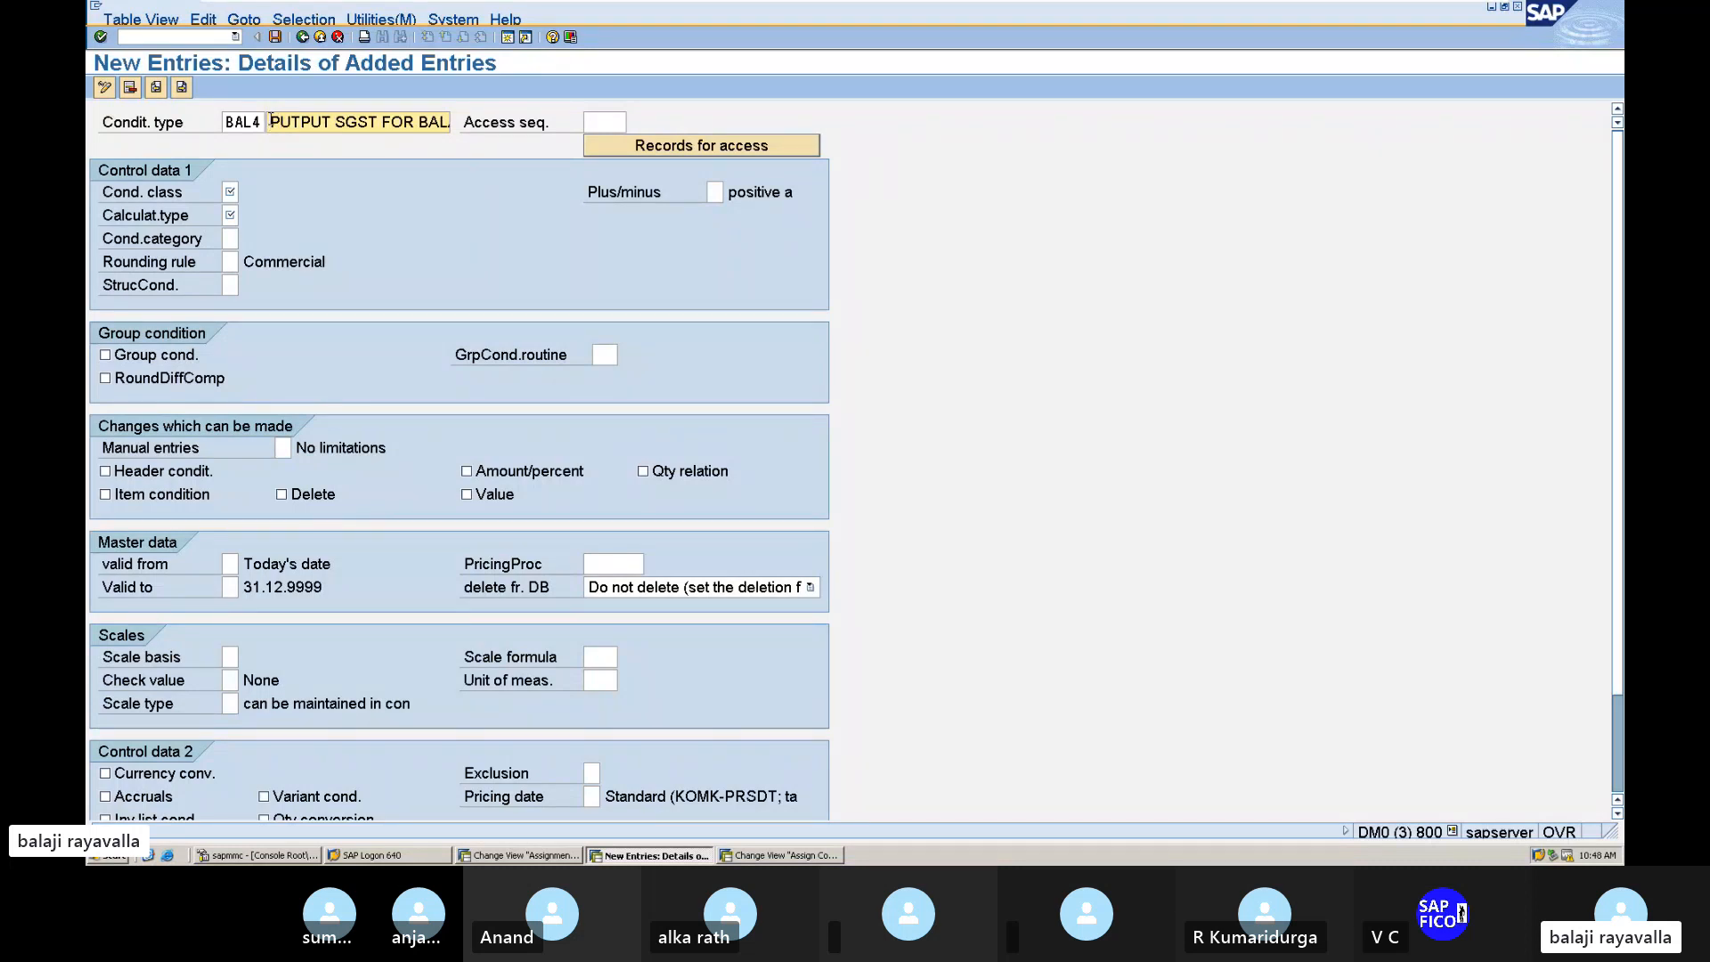
key(Delete)
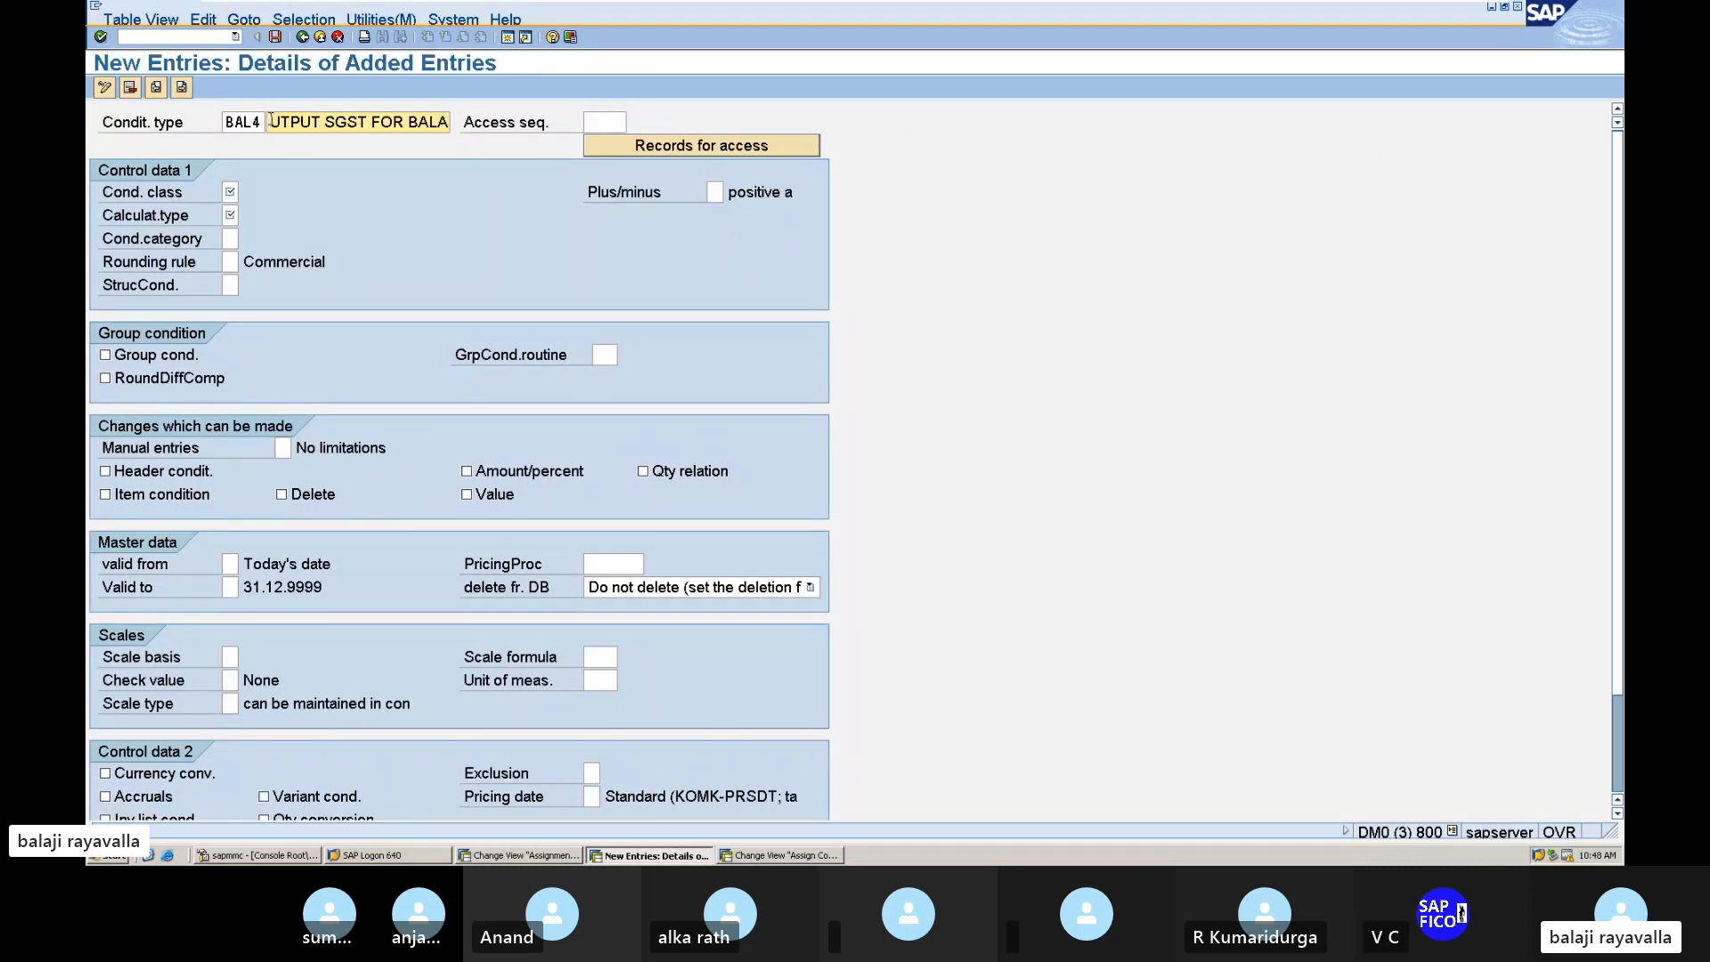
text(O)
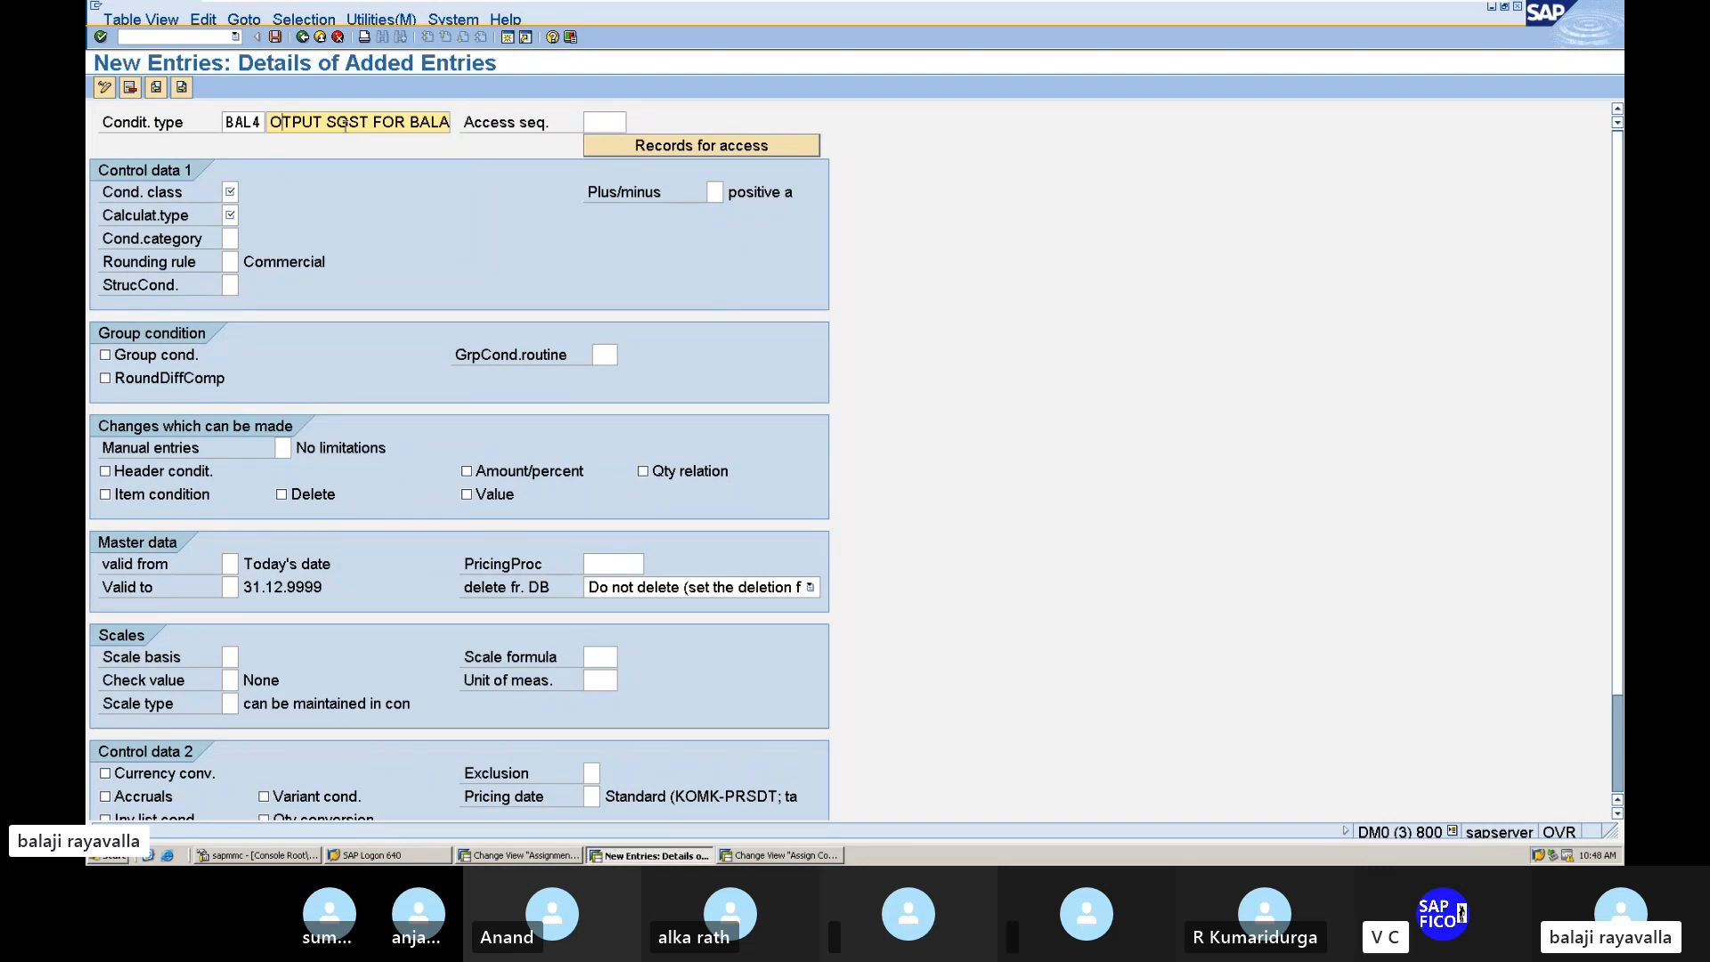
text(UTPU)
click(605, 123)
text(MWST)
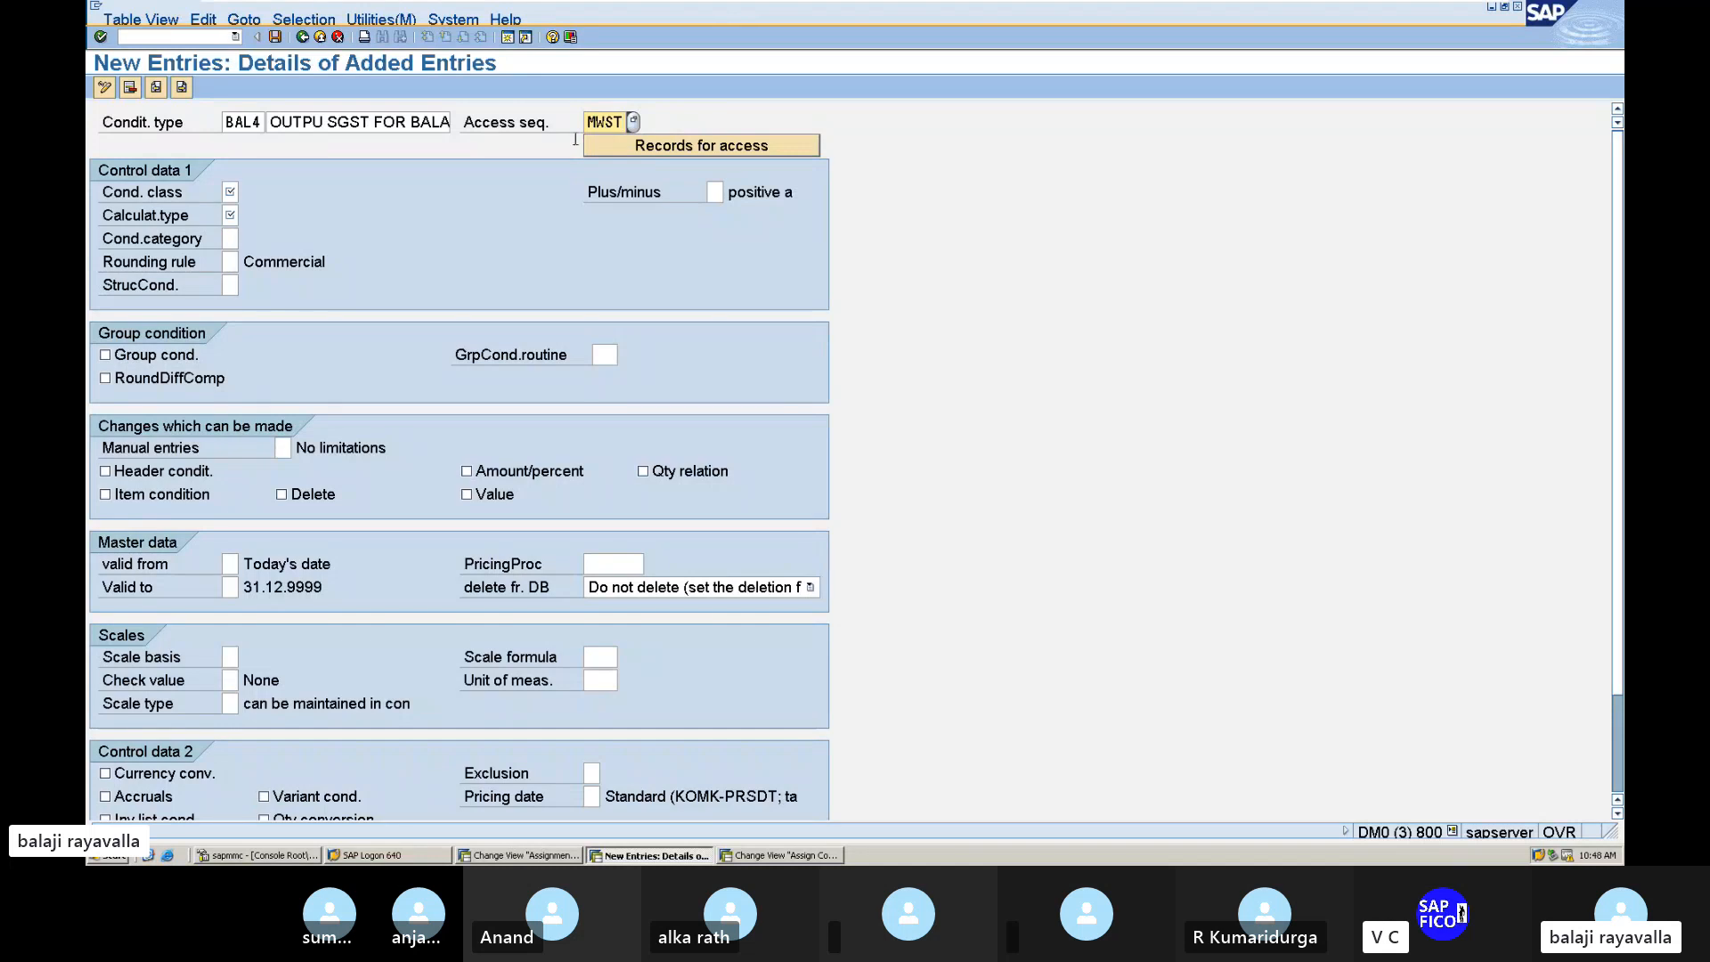
Step: Give BAL4 condition class D (Taxes) and calculation type A (Percentage), then save it and return to the overview
click(227, 191)
click(245, 193)
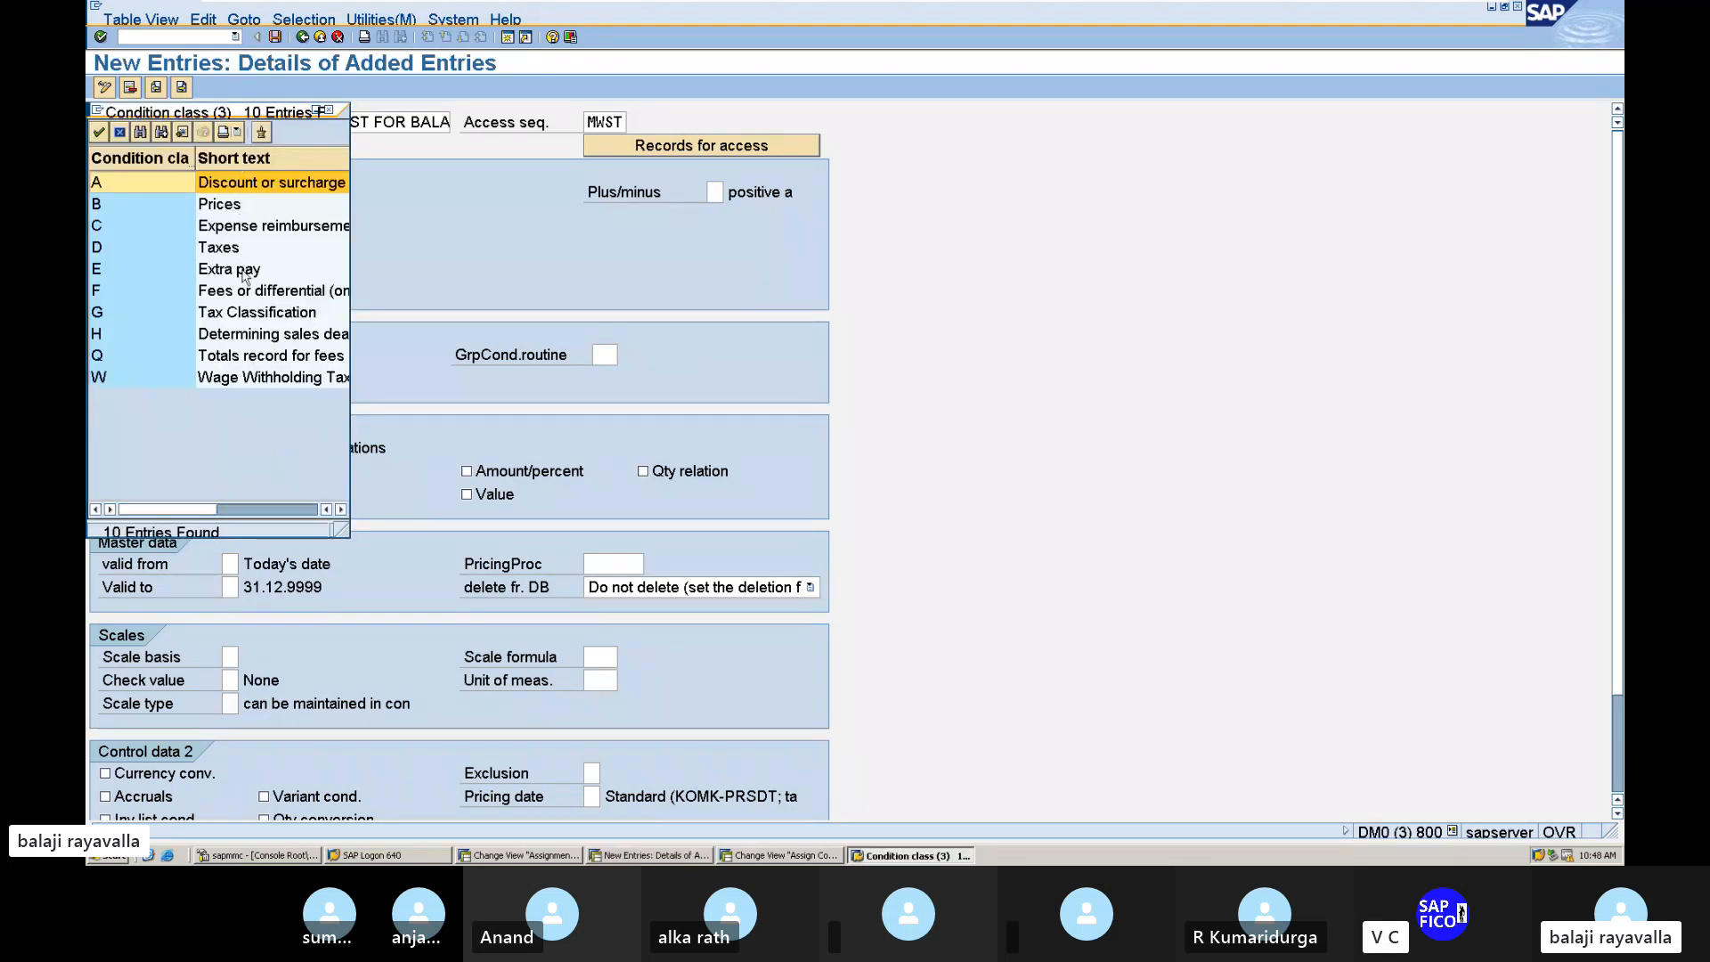
double_click(105, 248)
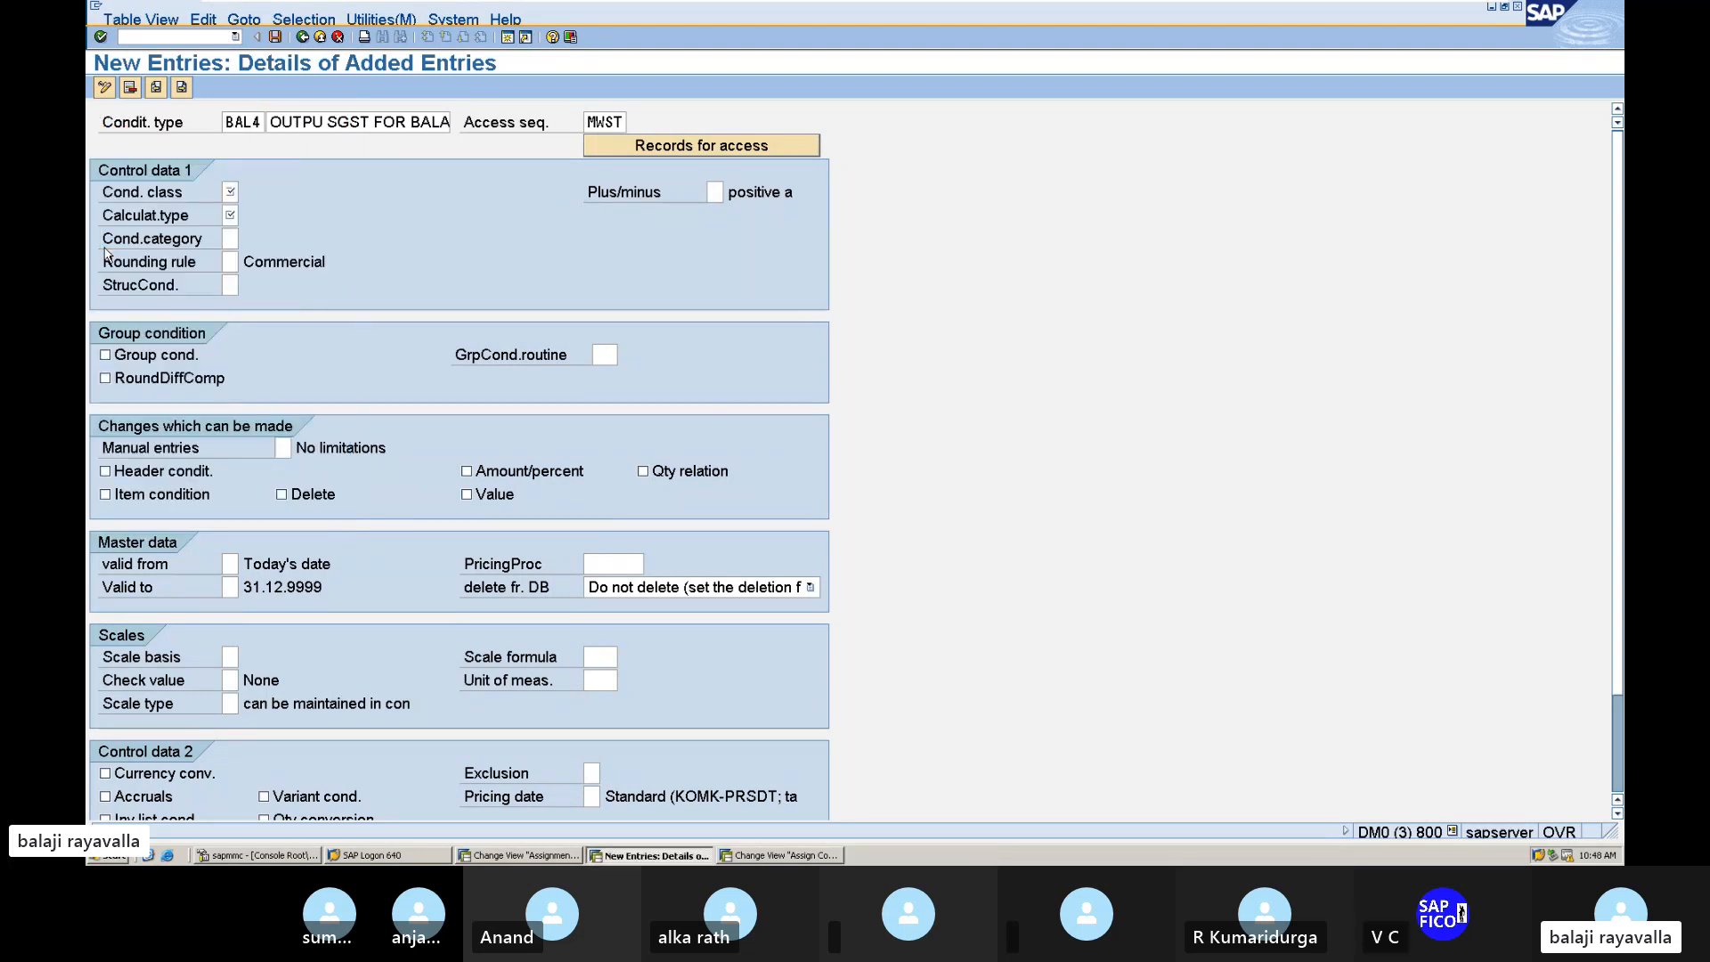
click(229, 217)
text(A)
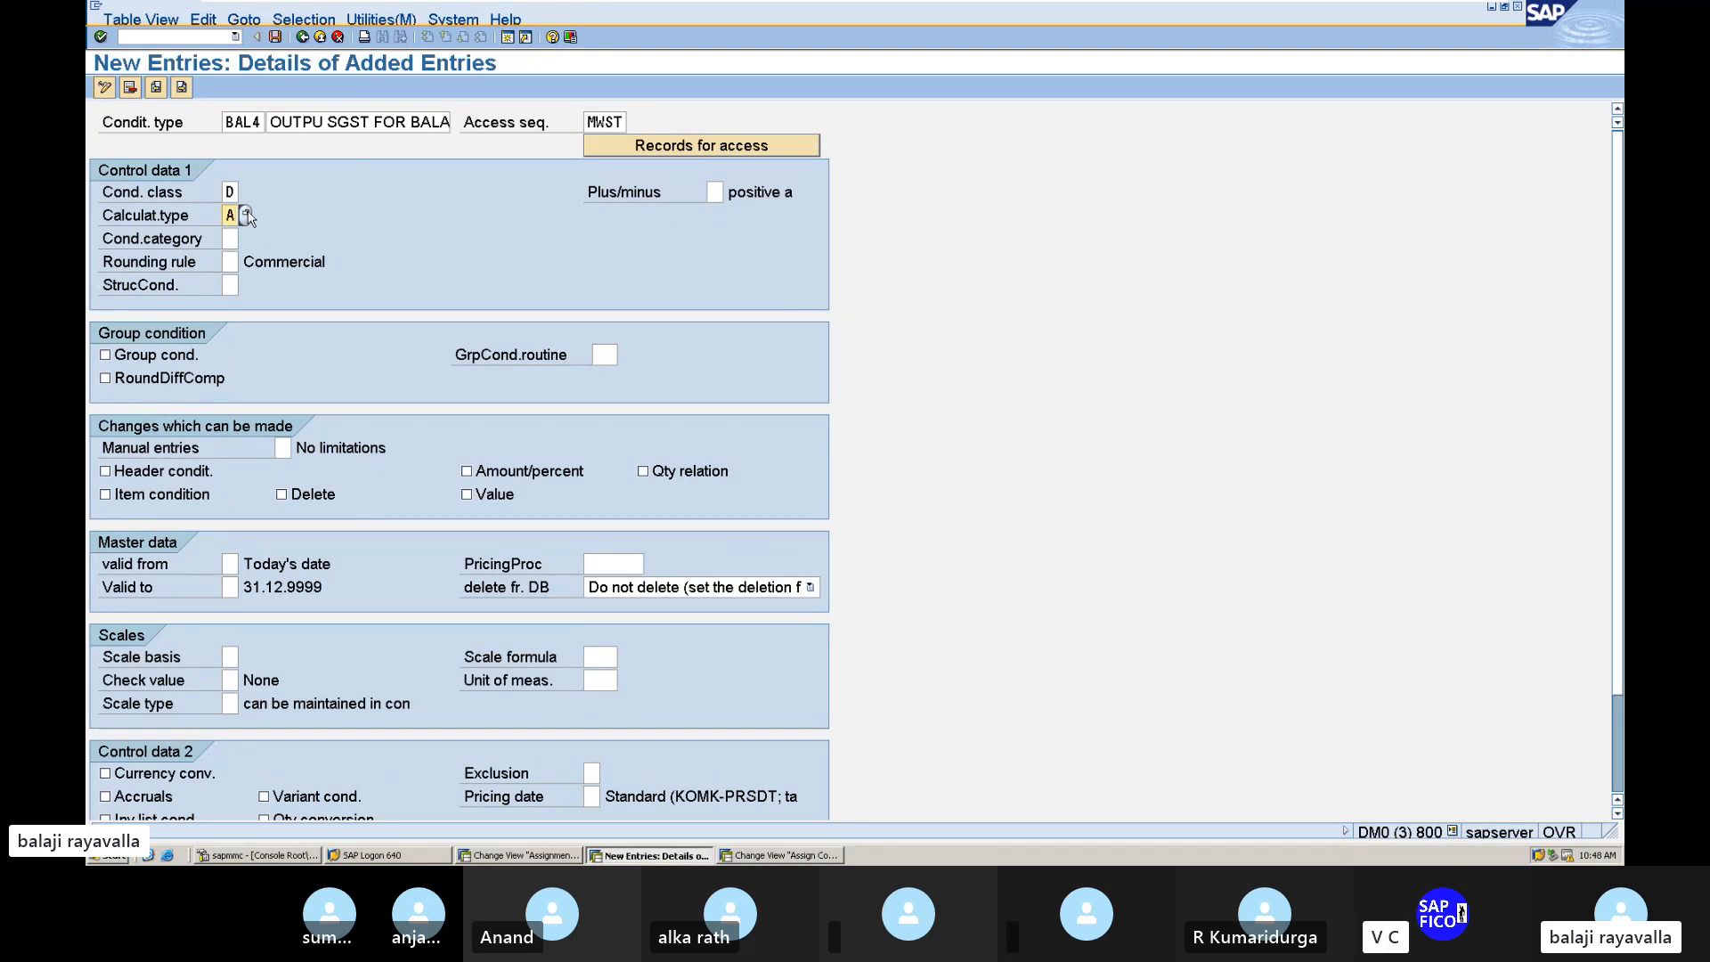
click(245, 214)
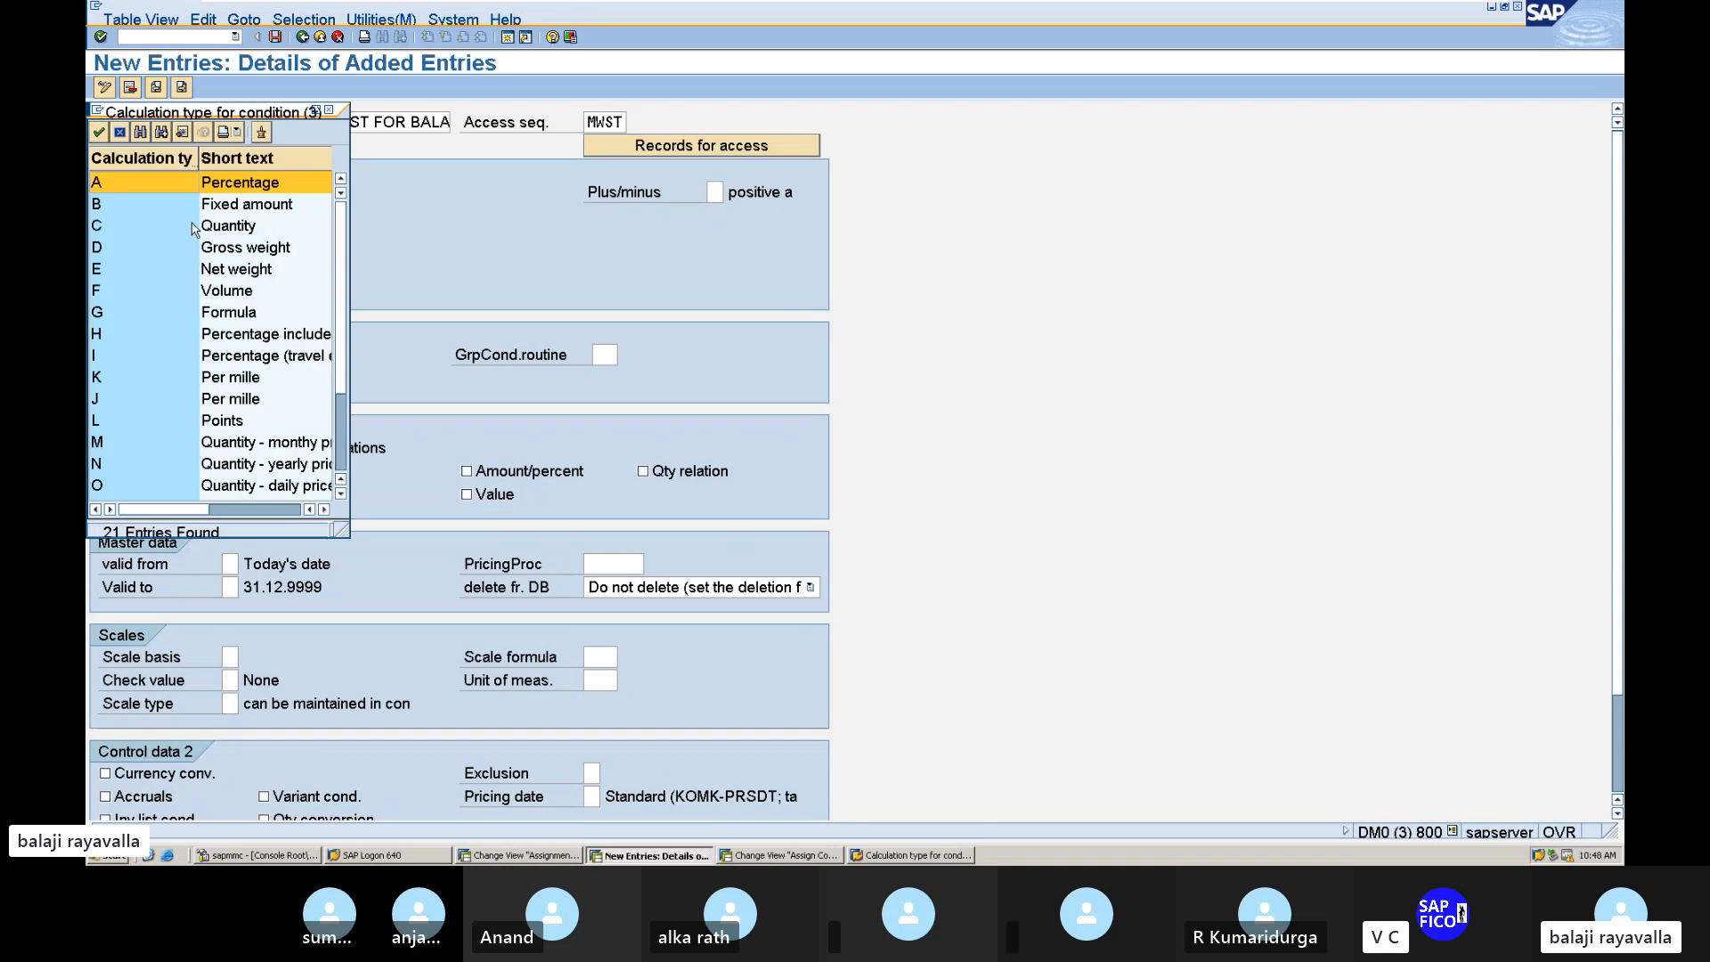
double_click(157, 185)
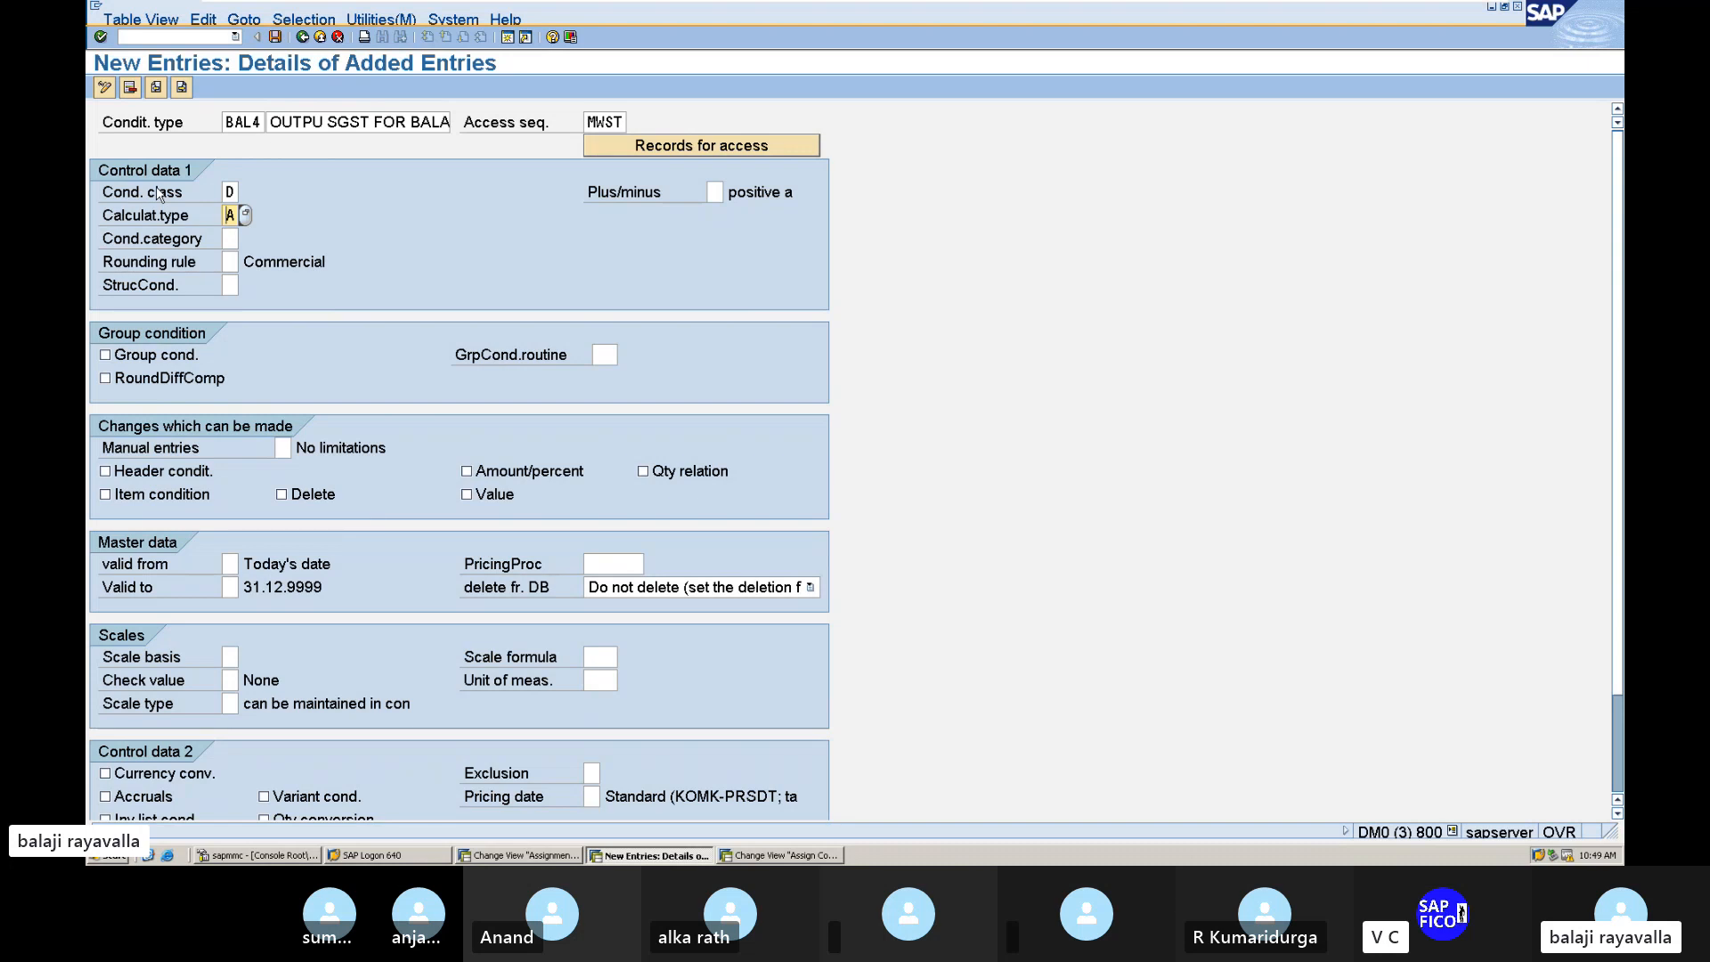
click(275, 37)
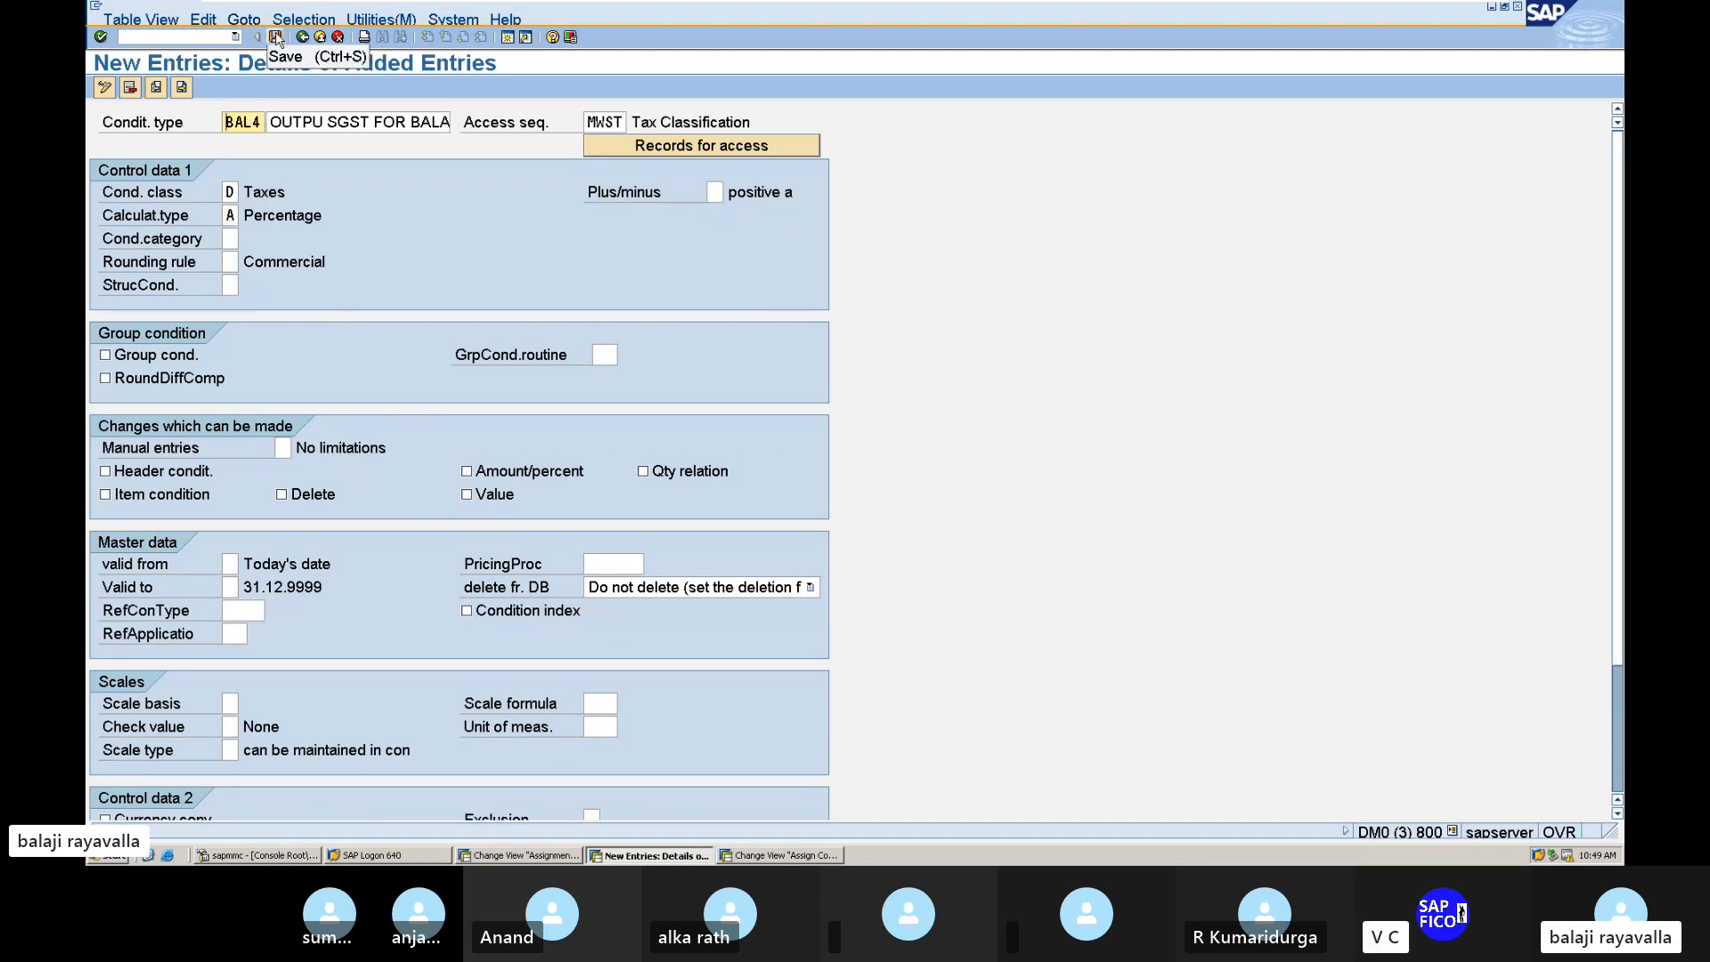
click(275, 37)
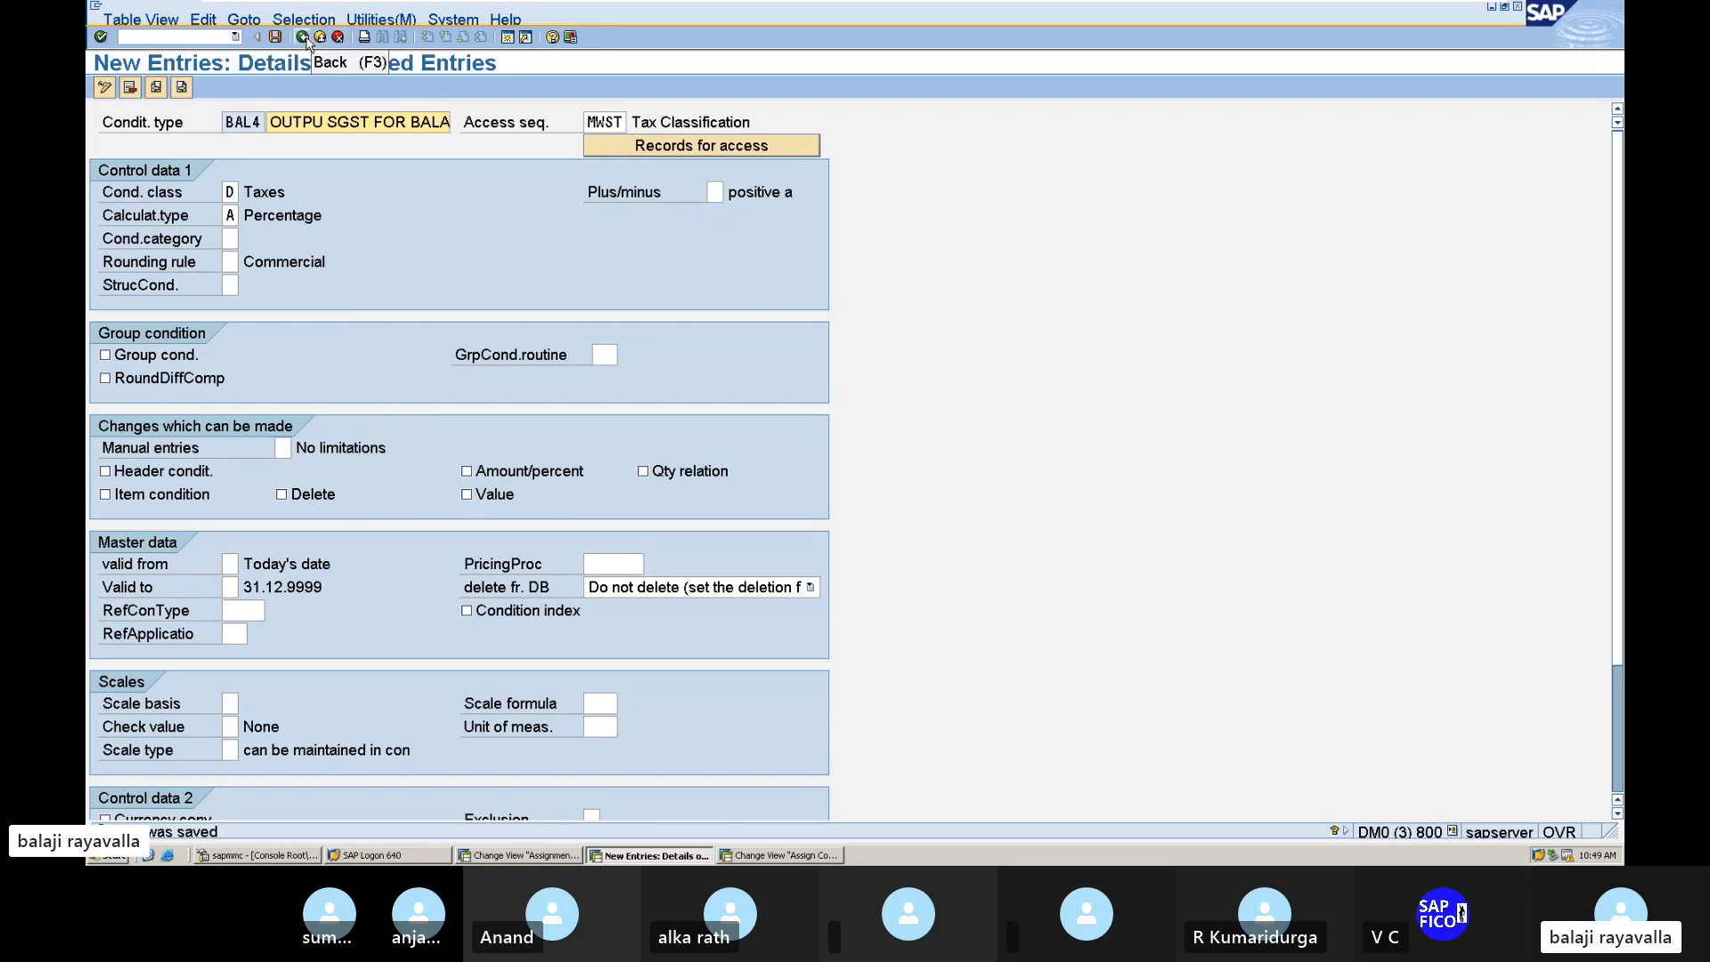
click(304, 38)
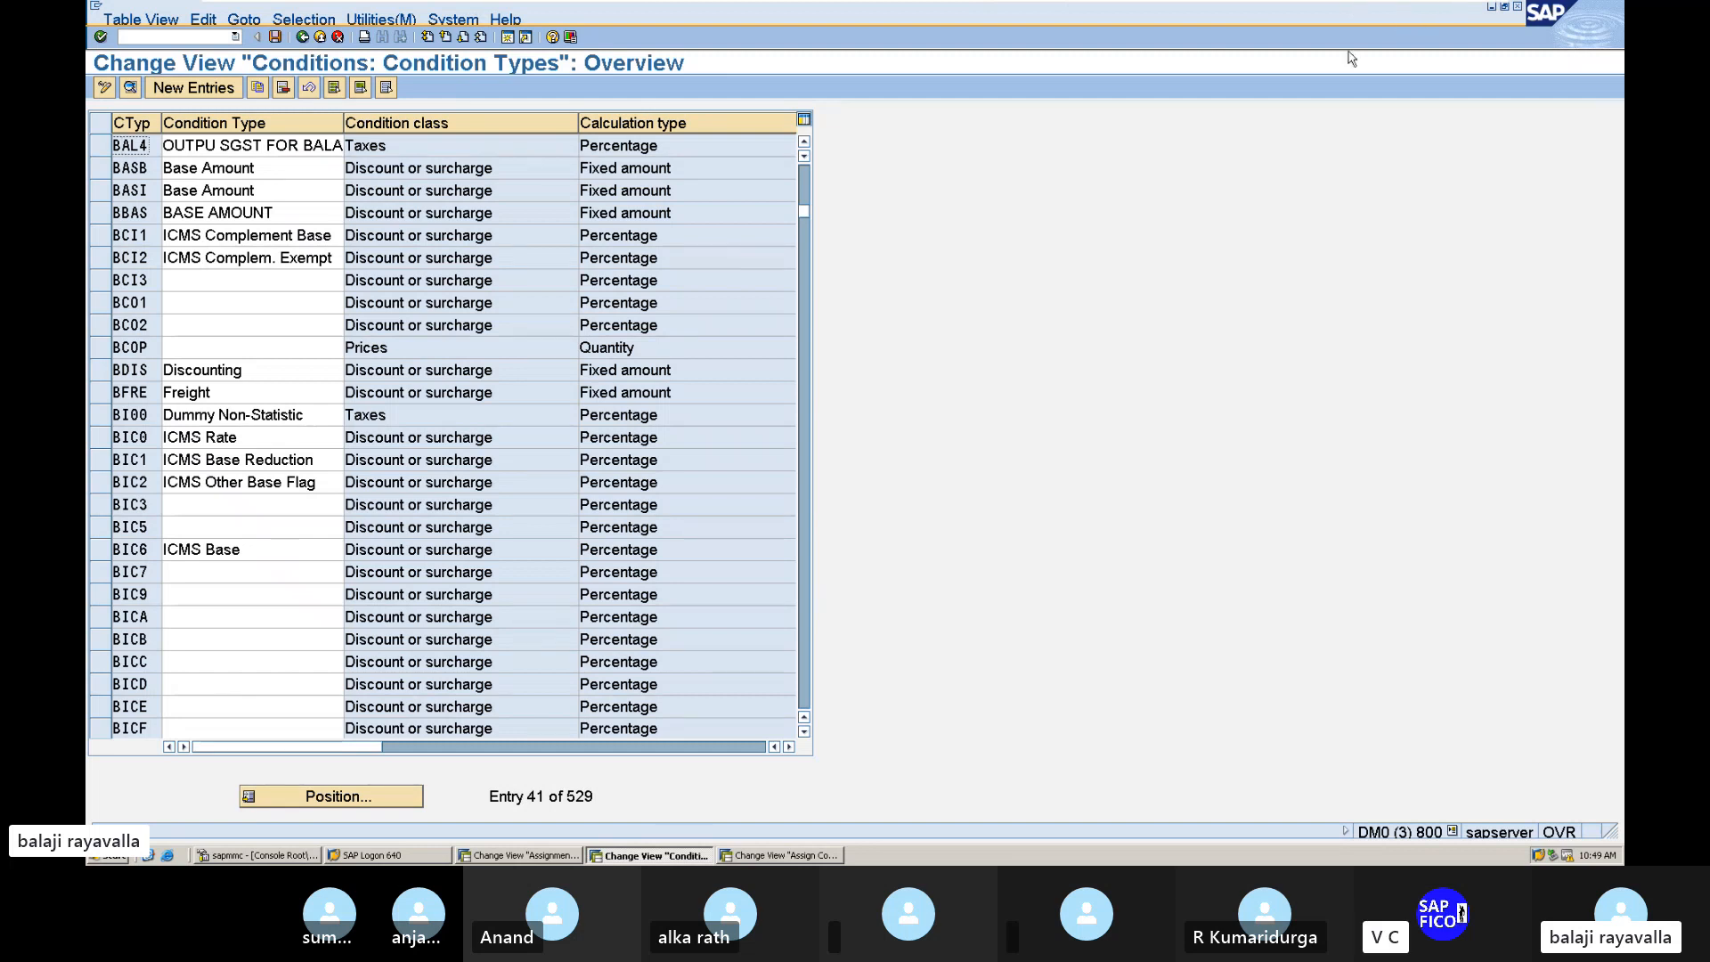
Step: Switch to the GST CONFIGURATIONS document in Word and review the listed configuration steps and their transaction codes from the beginning
mouse_move(1394, 7)
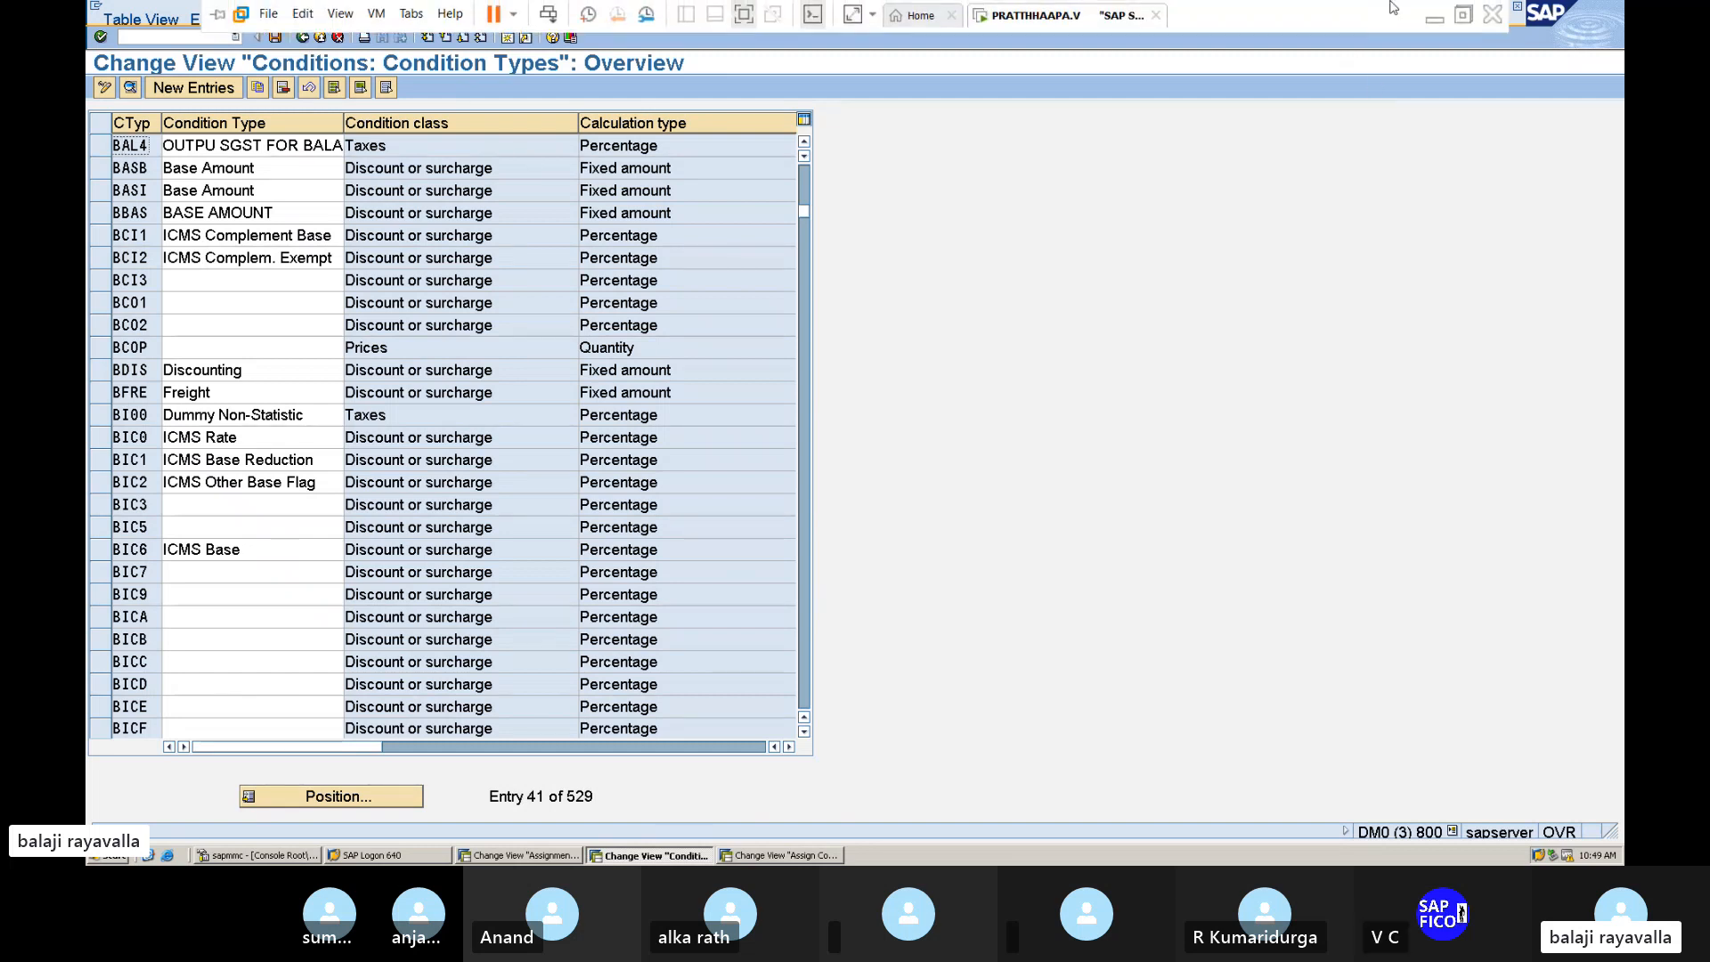
click(1434, 16)
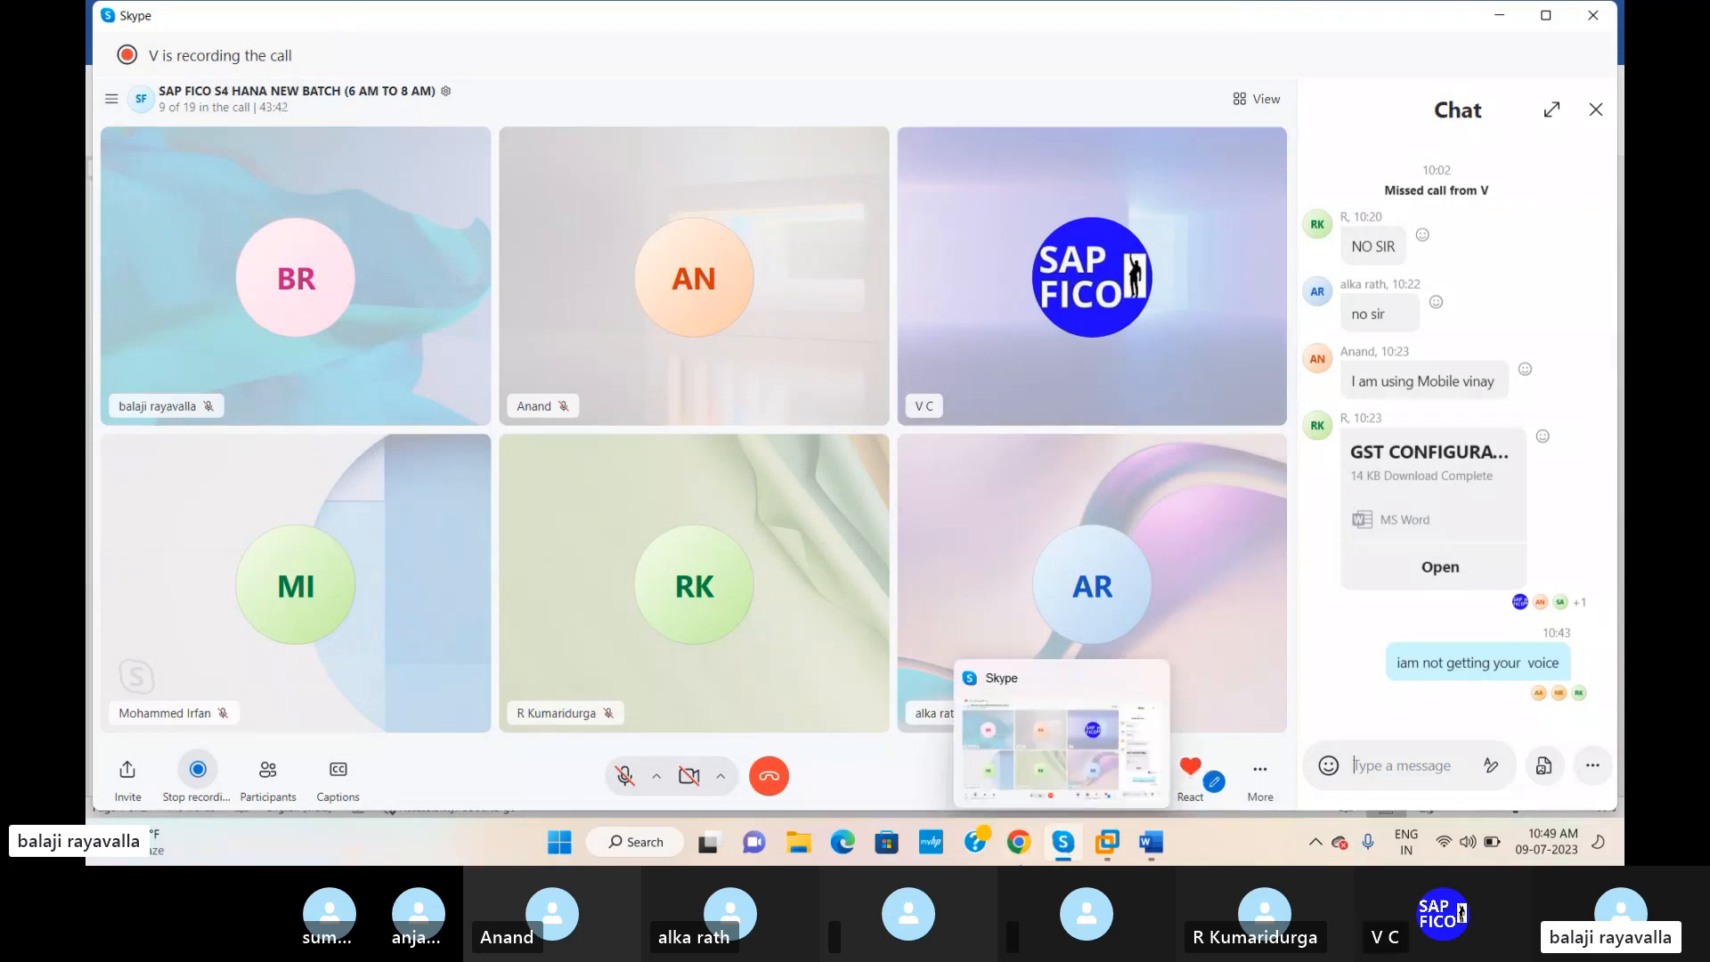
mouse_move(1151, 846)
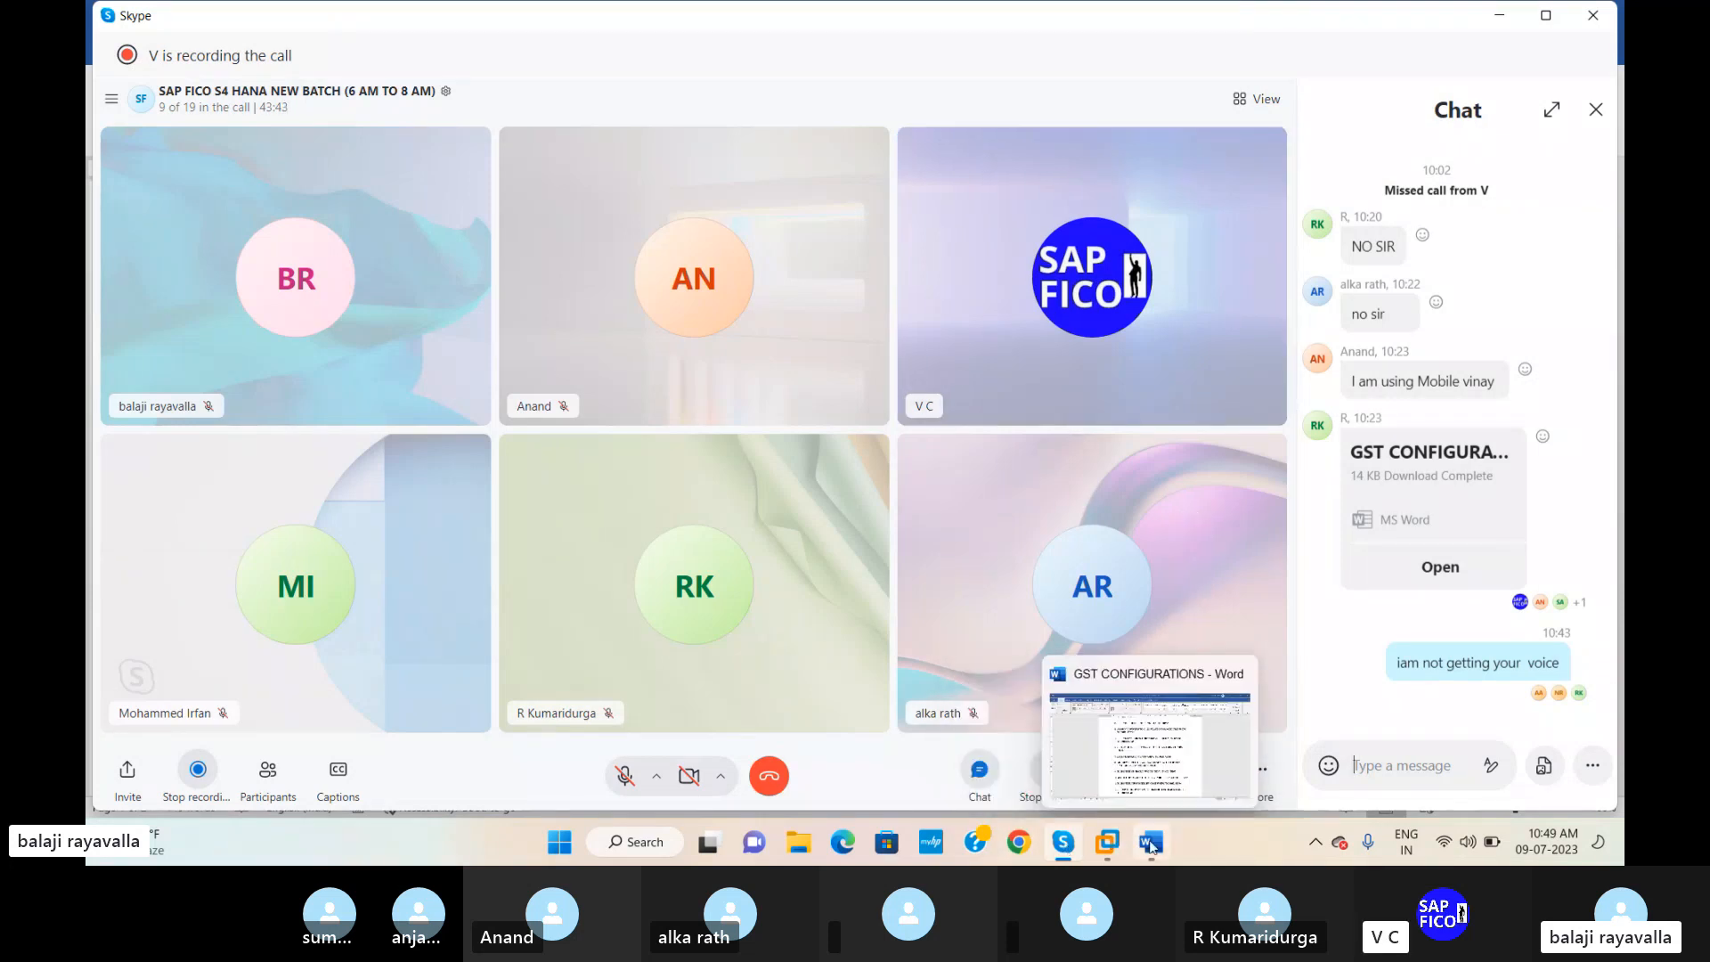
click(1148, 784)
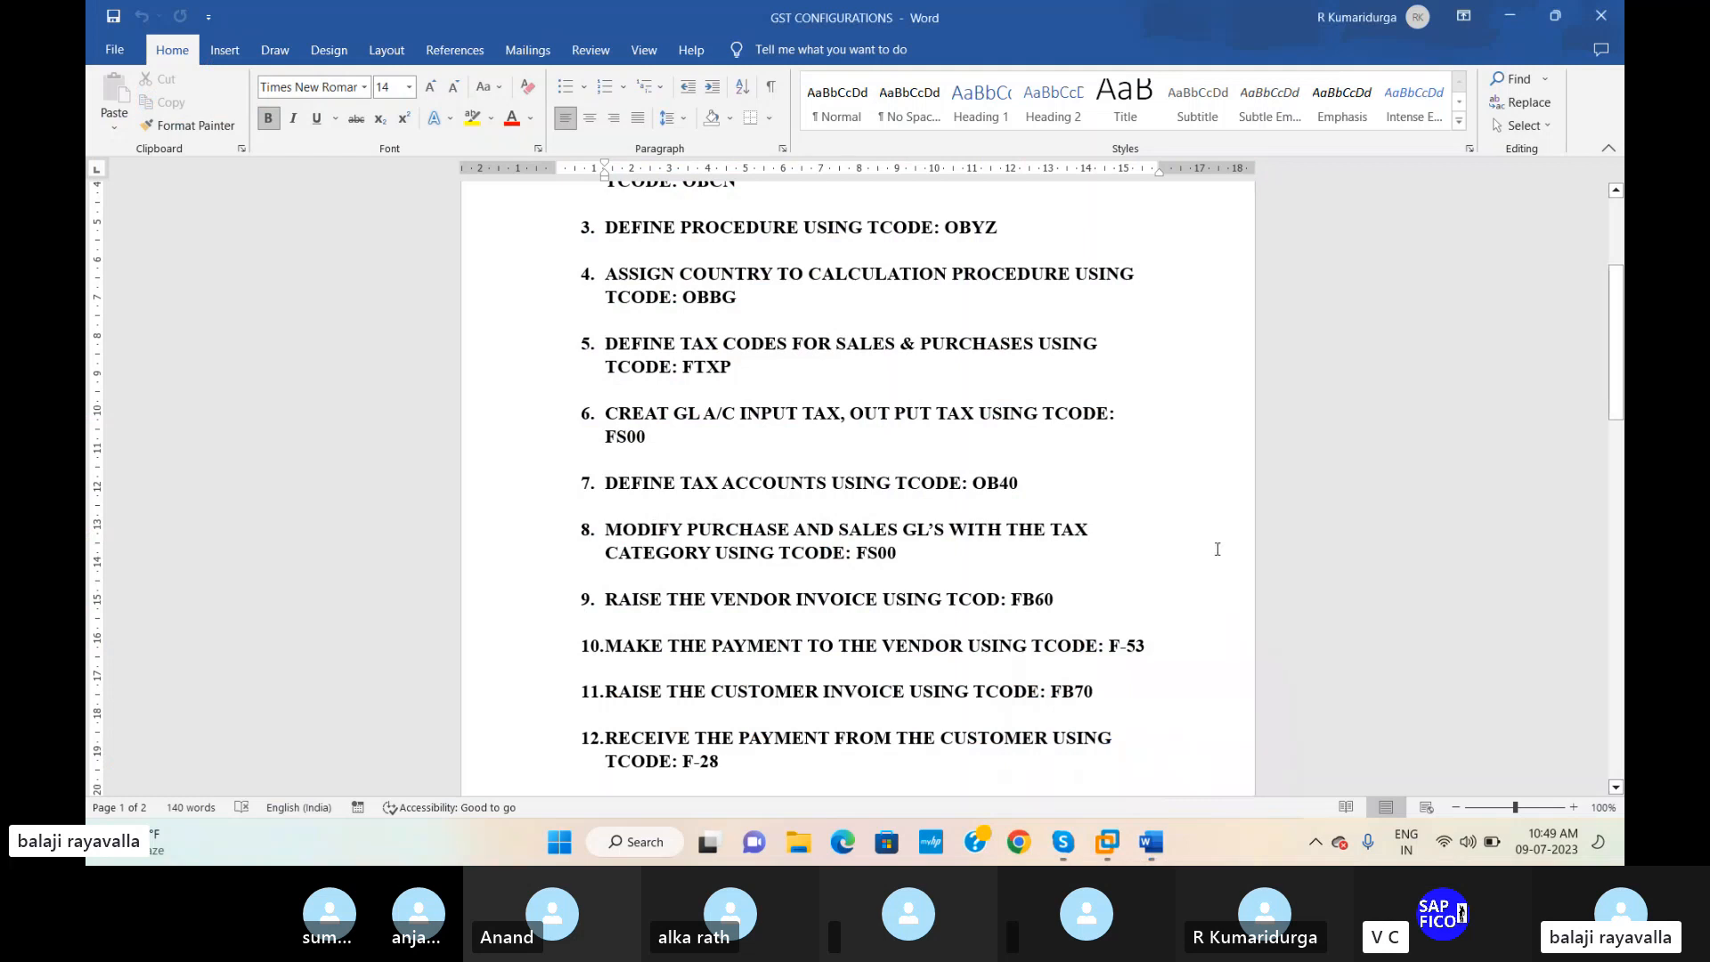
click(1218, 549)
key(Home)
drag(586, 297, 1138, 302)
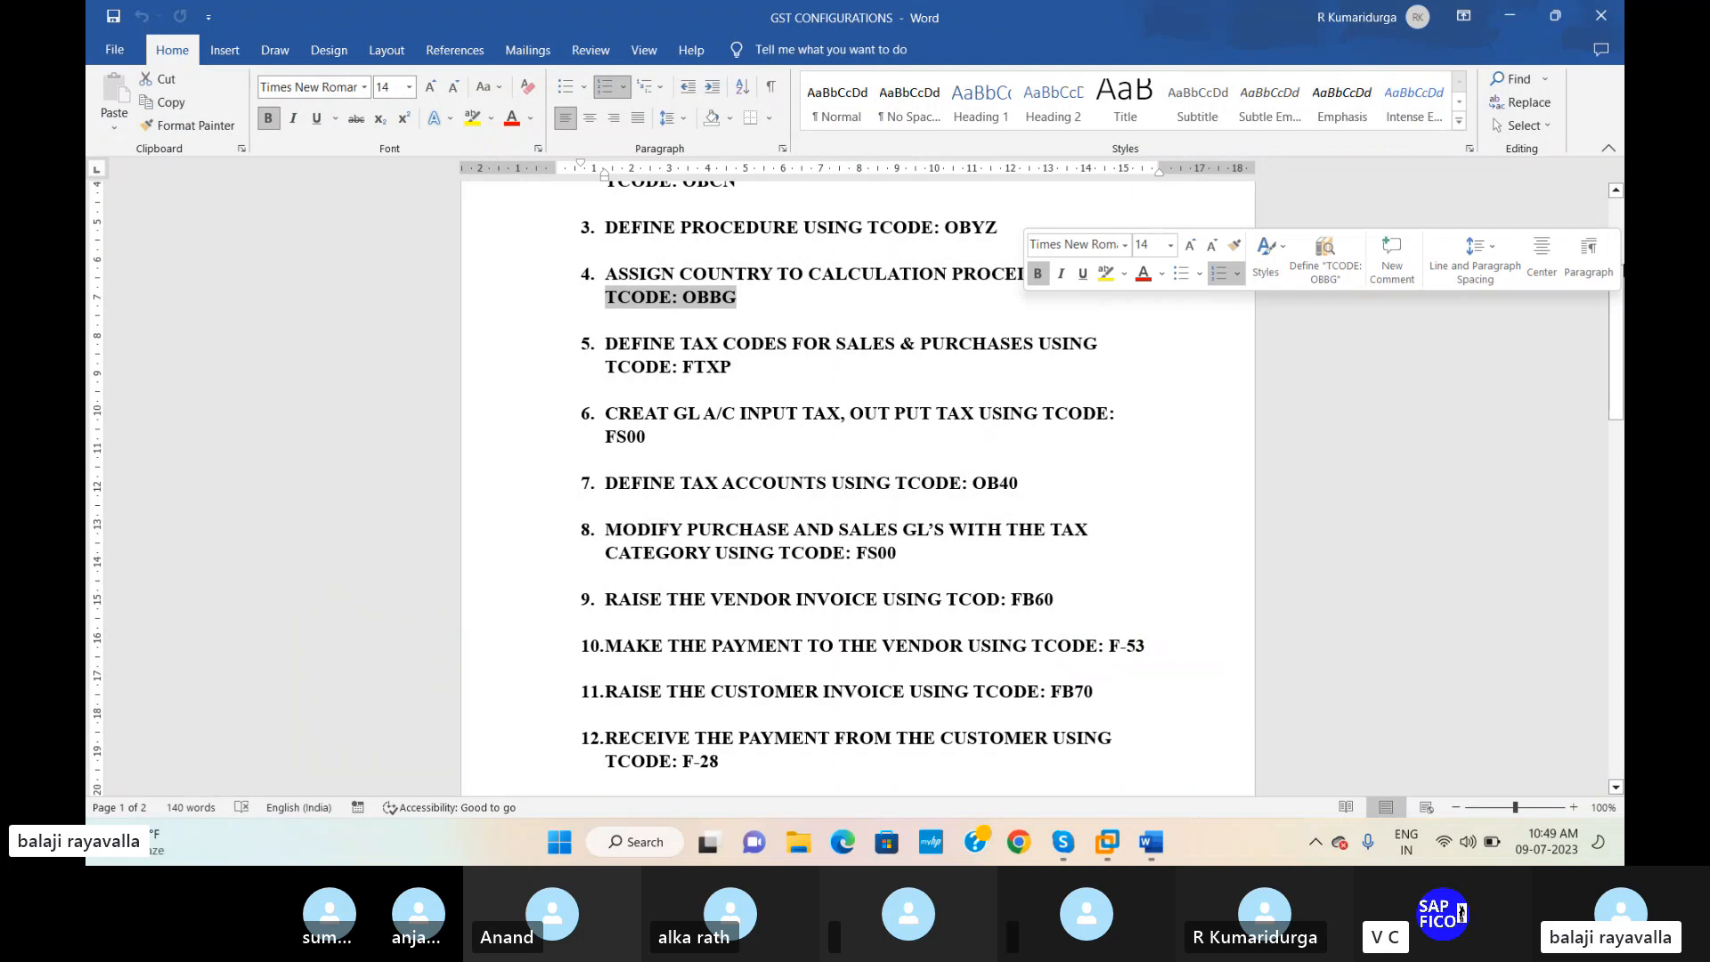
click(1618, 226)
click(1618, 226)
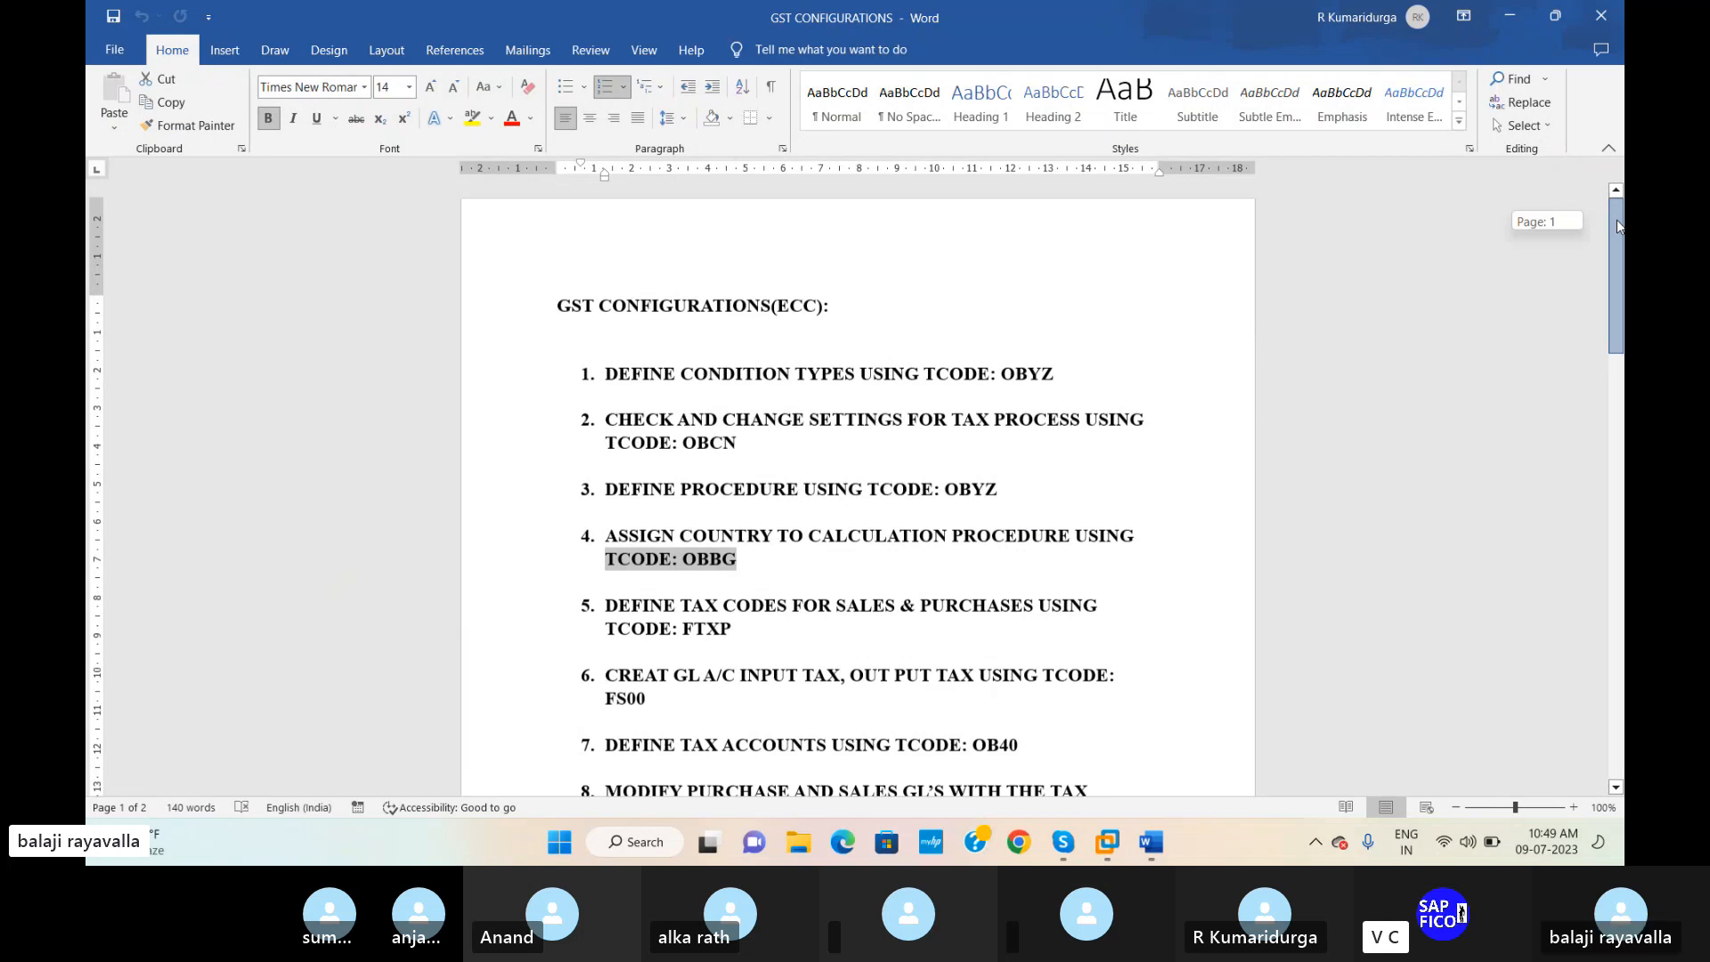
click(1010, 490)
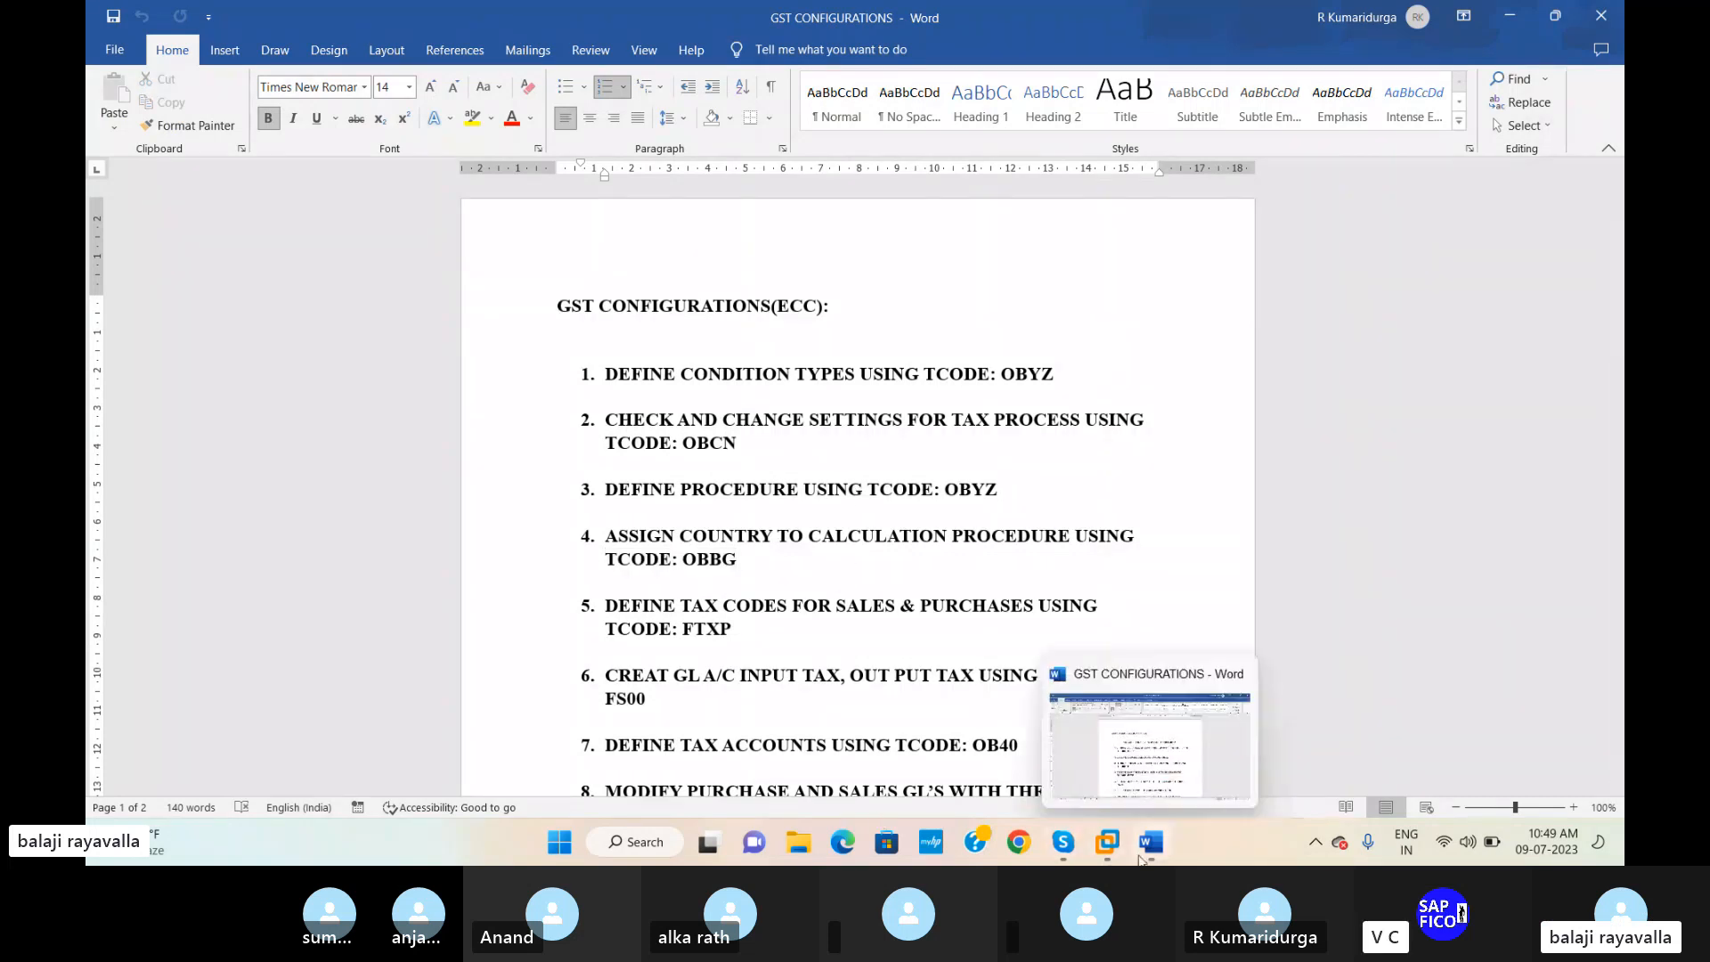
Step: Return to the SAP session and open transaction OBCN for the tax processing settings
mouse_move(1107, 853)
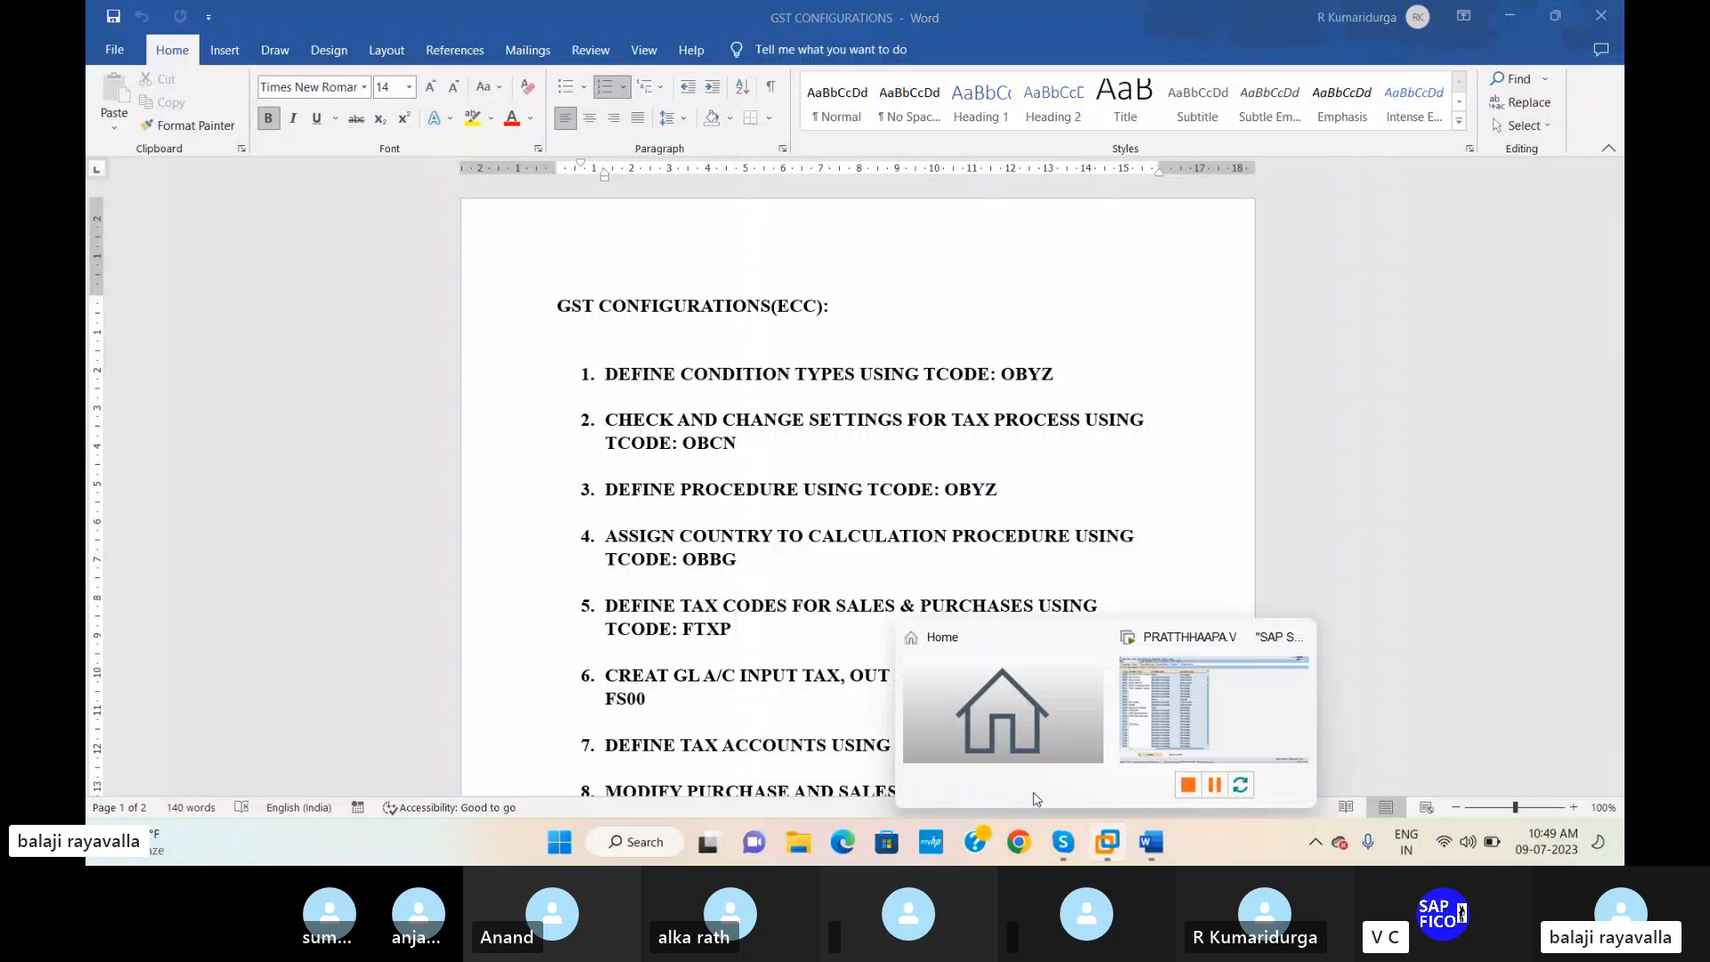
click(1135, 715)
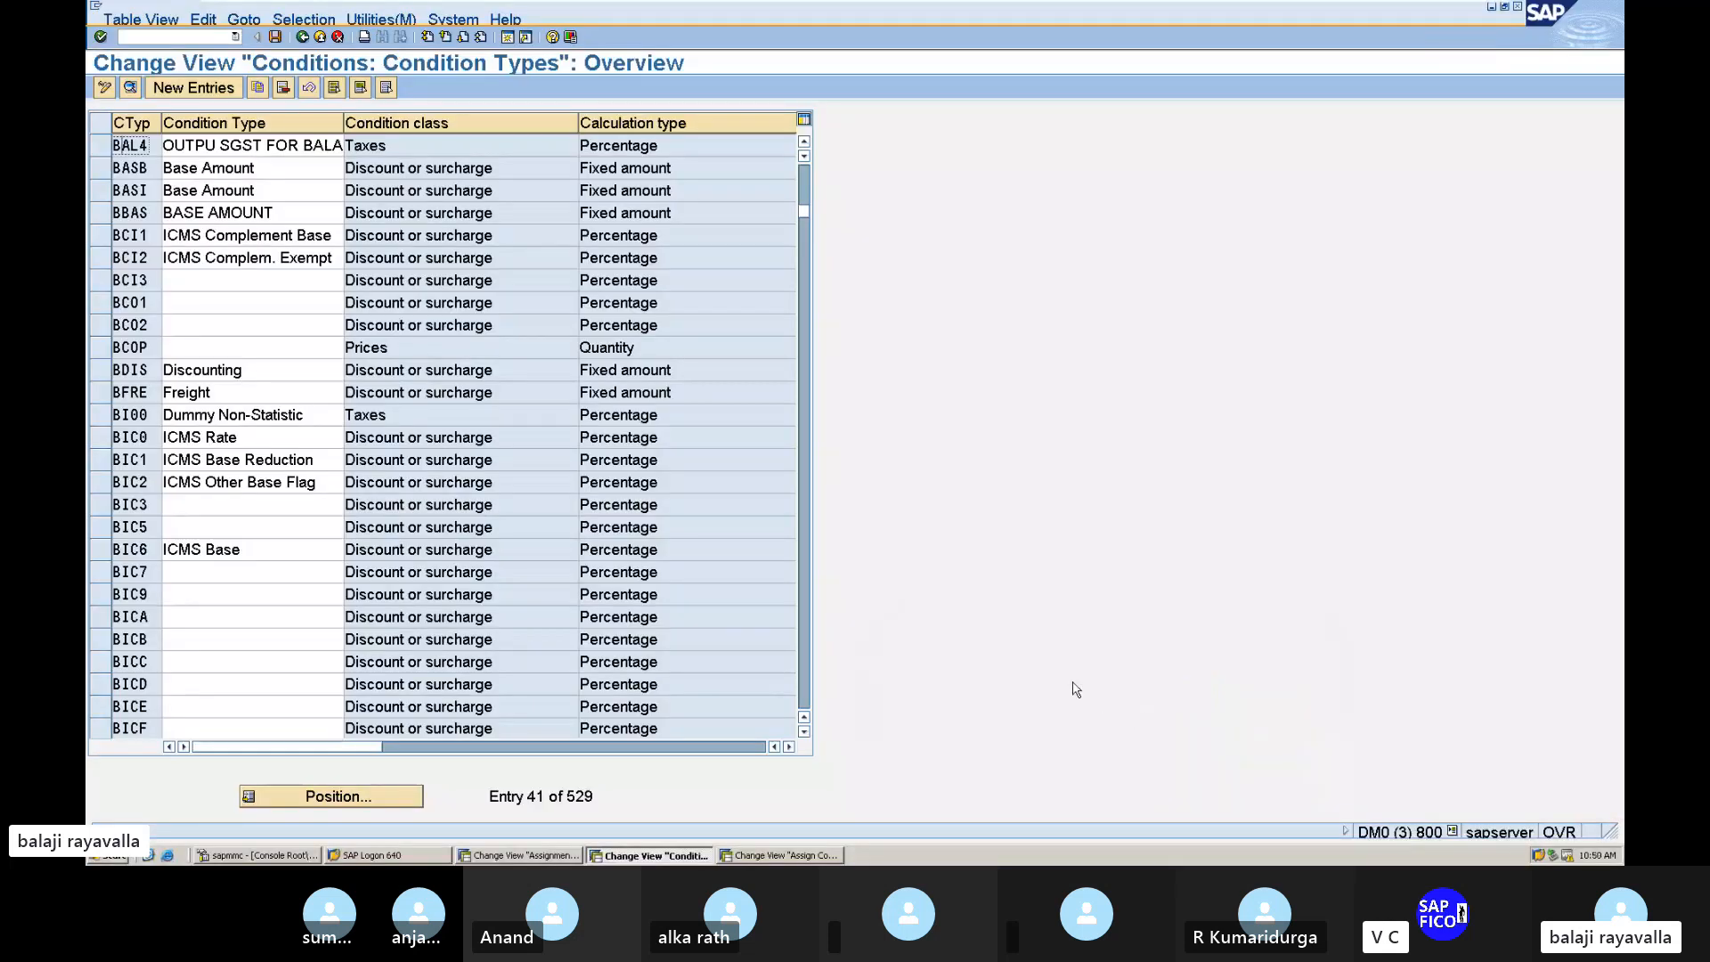
click(154, 37)
text(/NO)
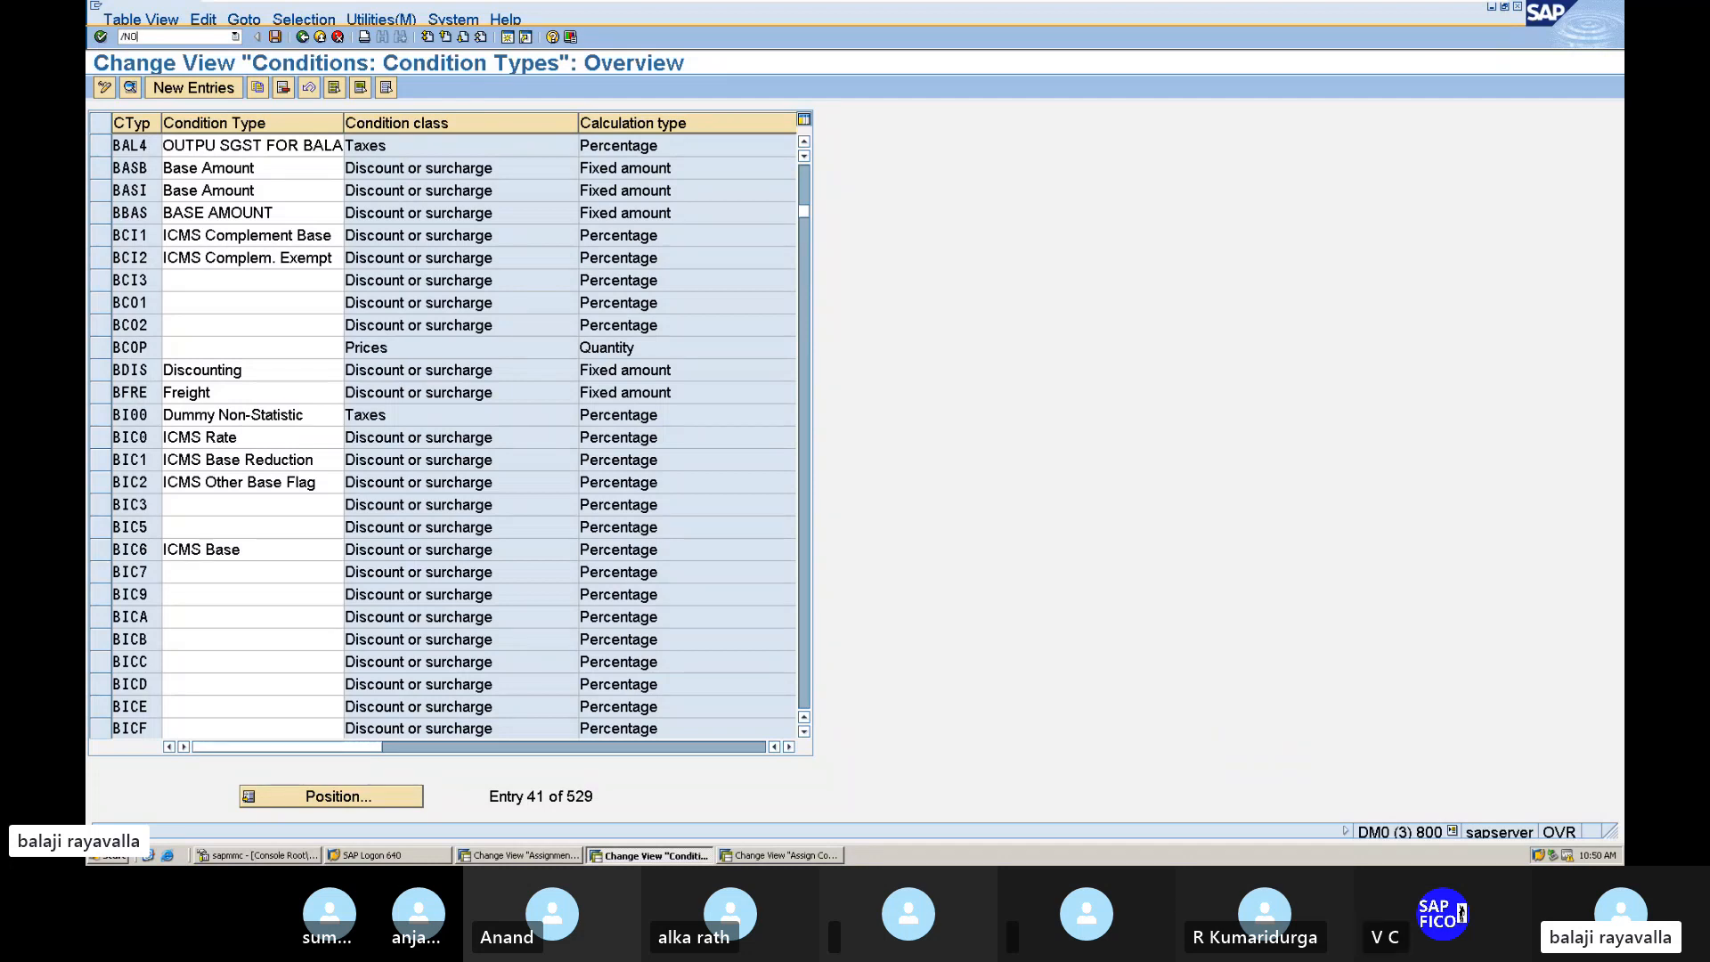
text(BCN)
key(Return)
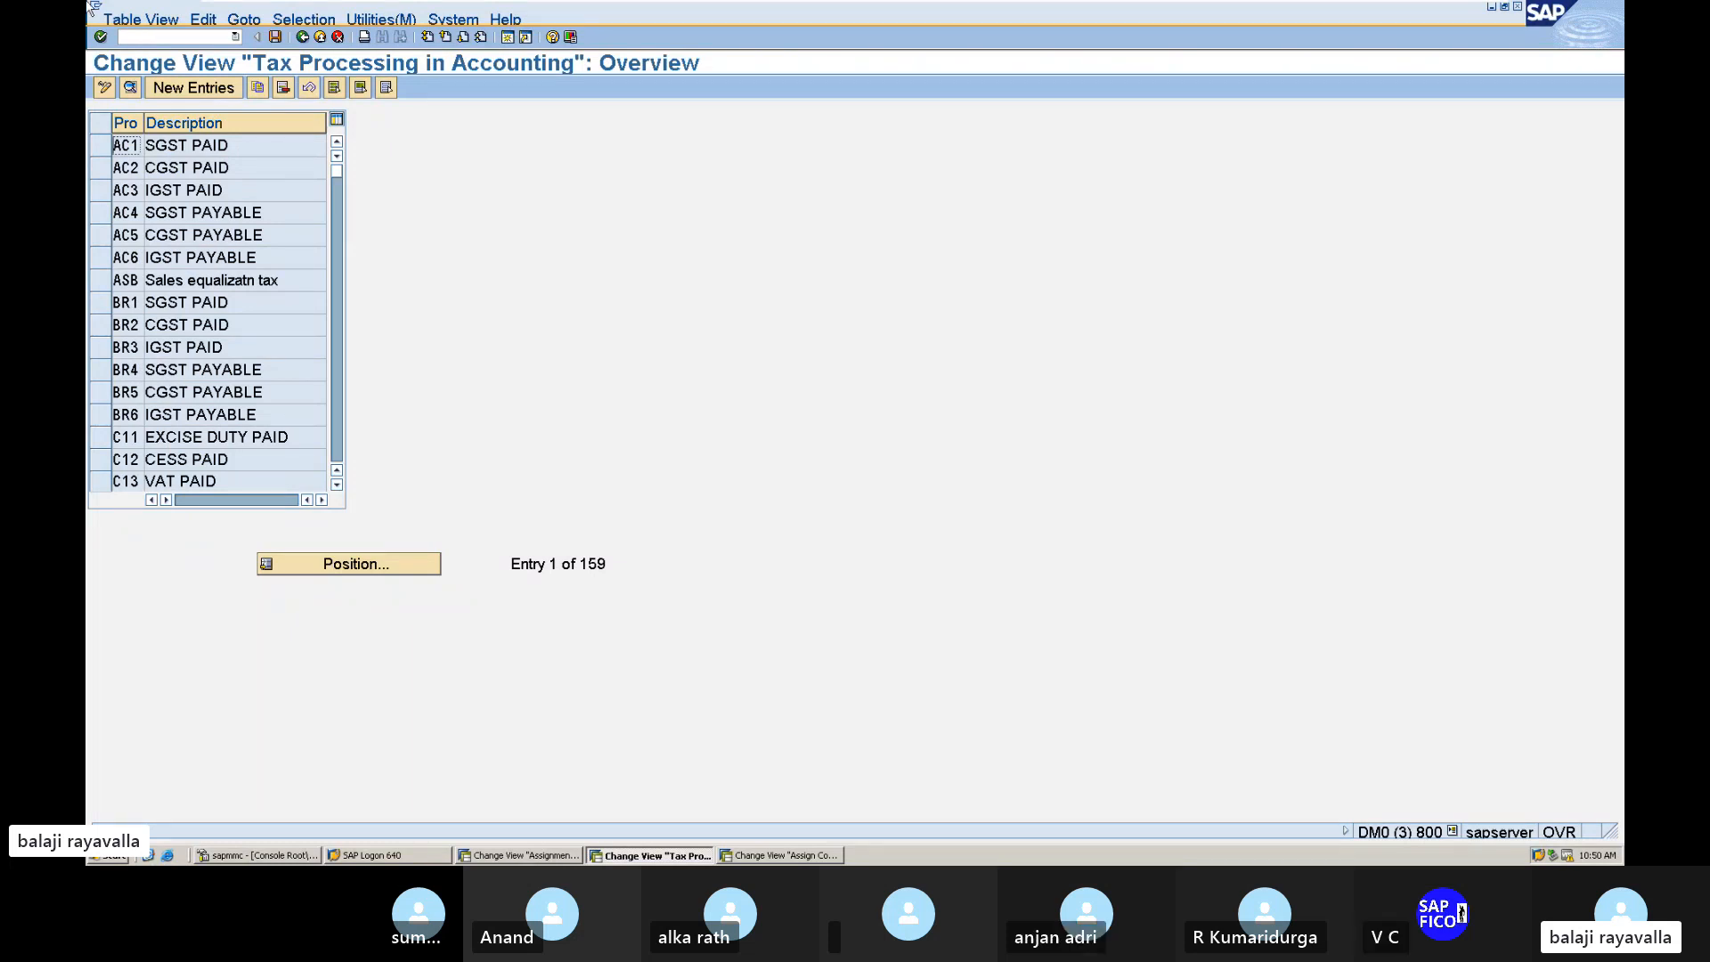
Step: Start a new tax process BA1 with the description INPUT CGST TAX
click(209, 92)
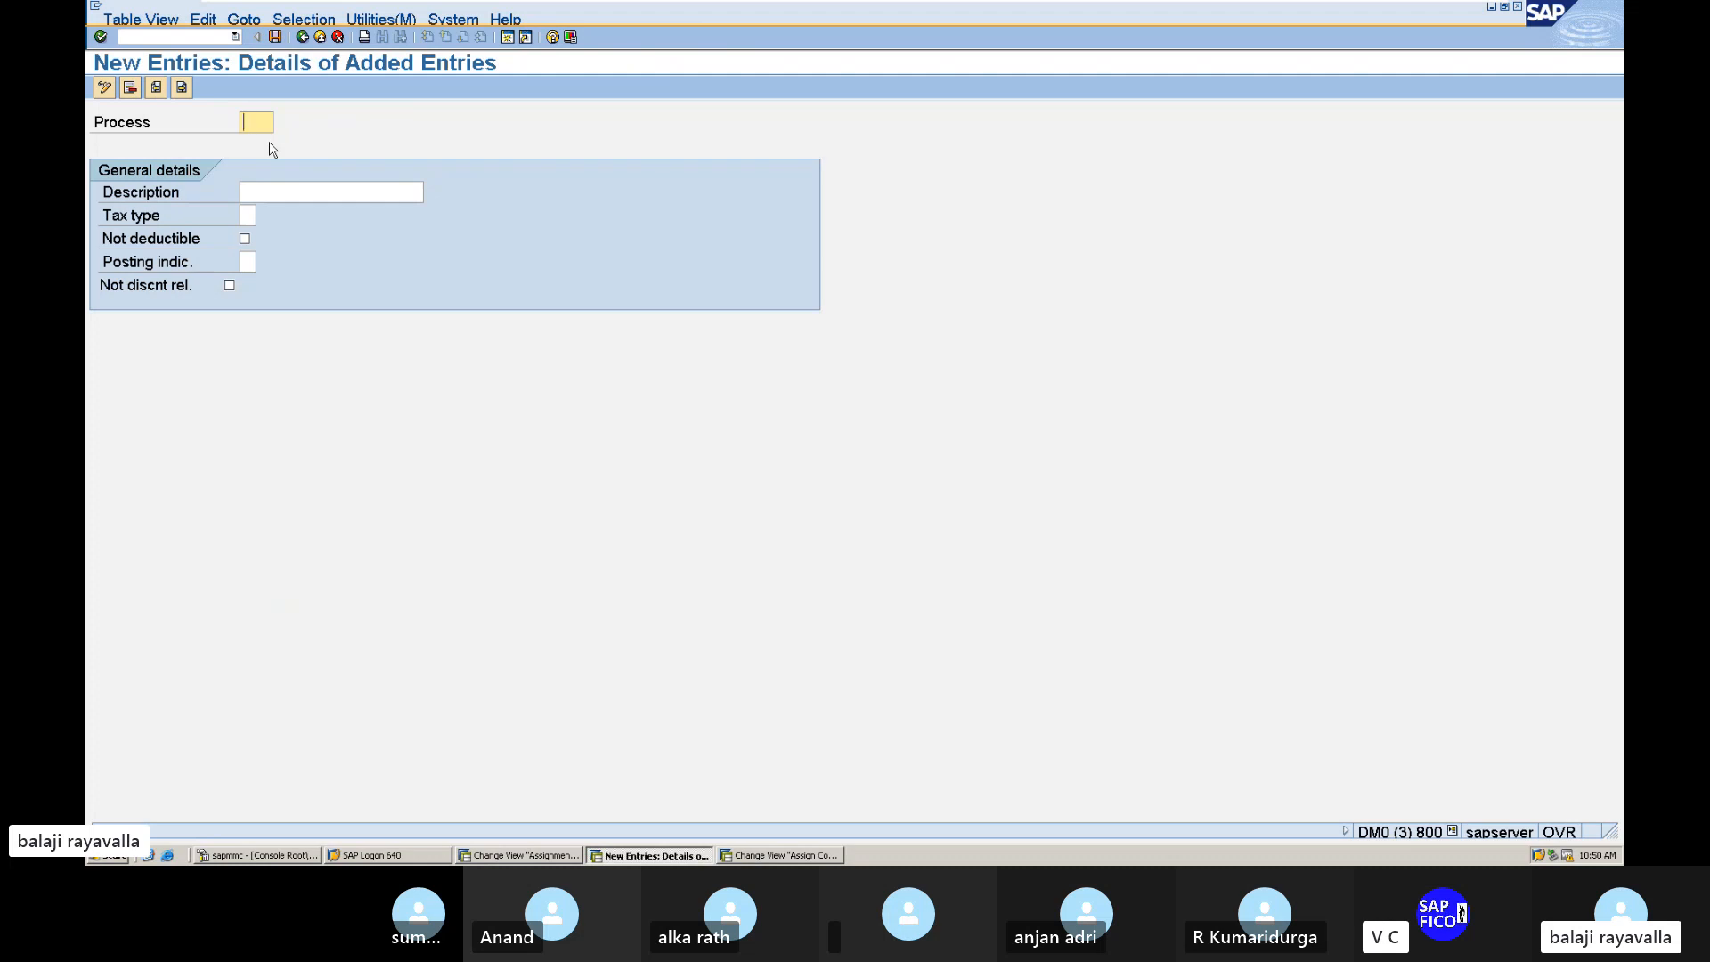
text(BA1)
click(301, 189)
text(INPUT )
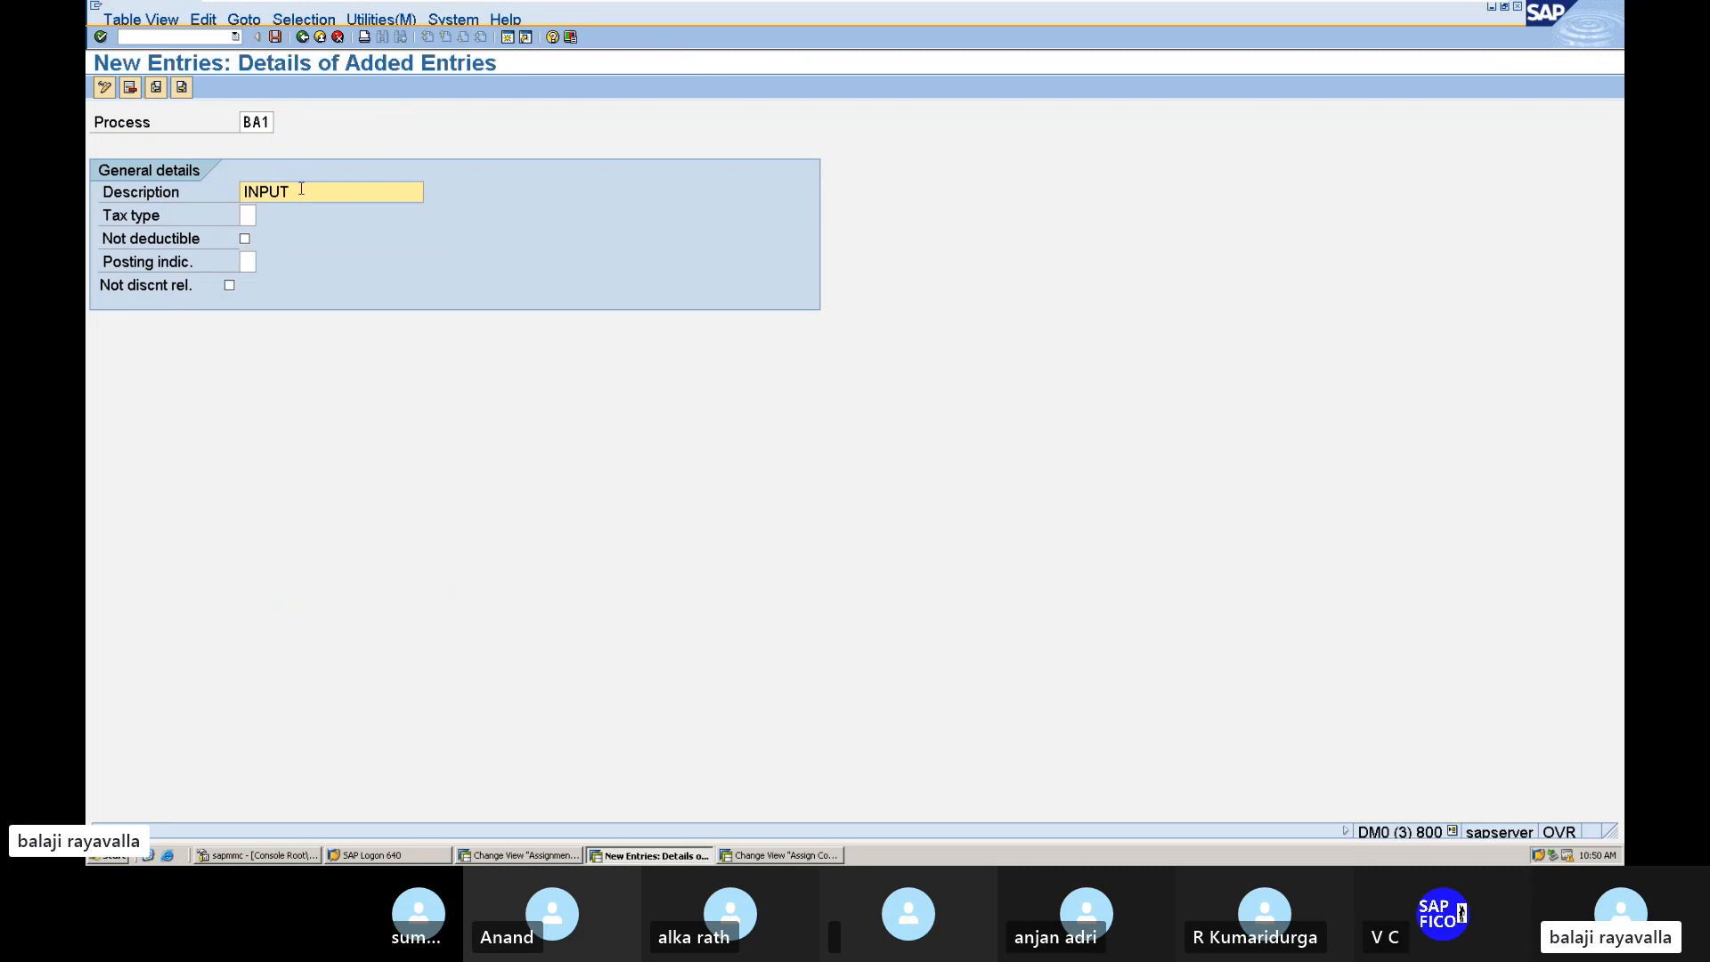
text(CGST TAX)
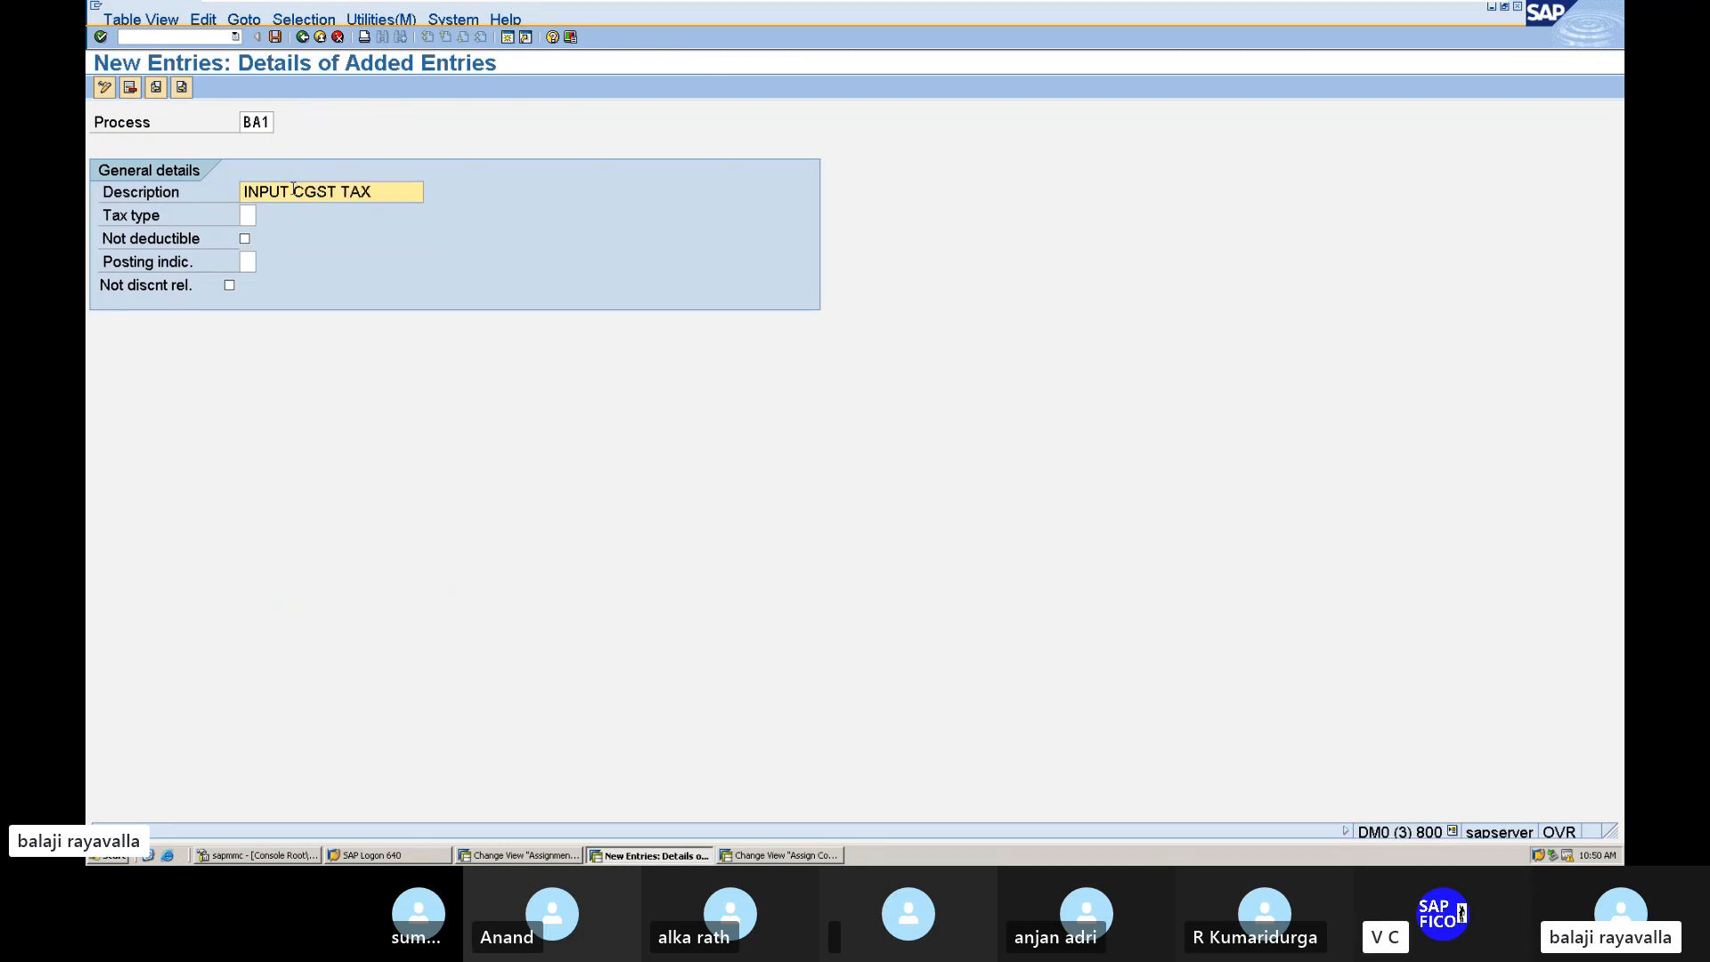
Step: Give tax process BA1 tax type 2 (Input tax) and posting indicator 2 (Separate line item)
click(253, 213)
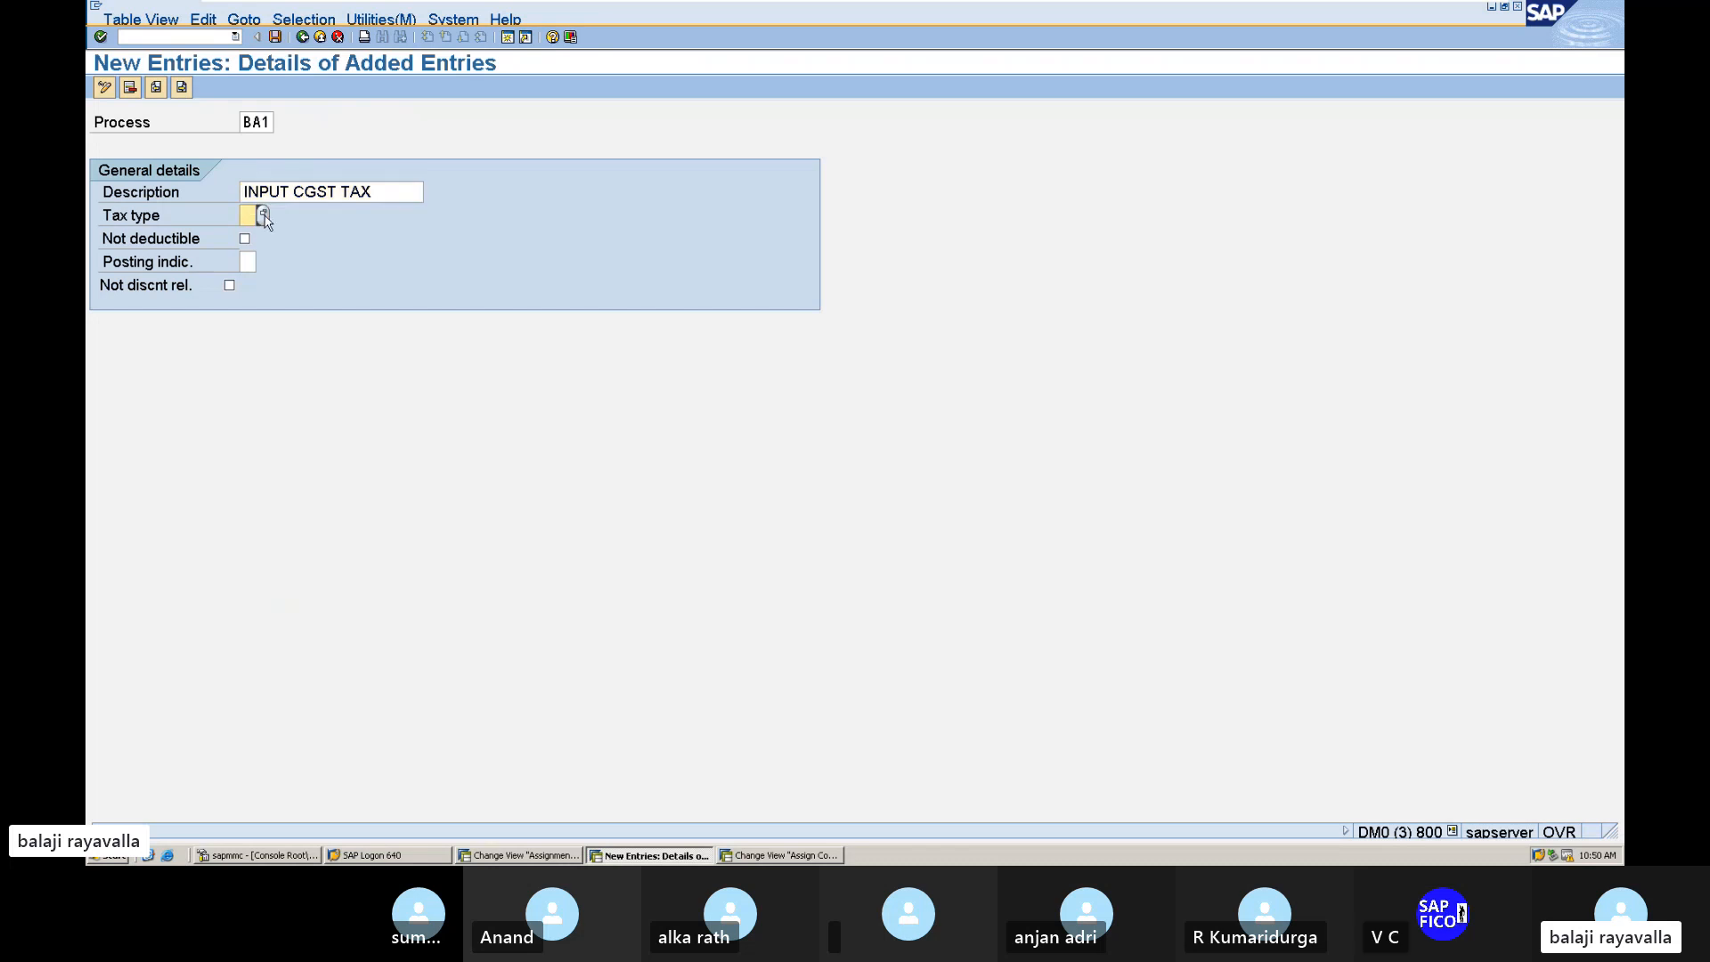
click(262, 214)
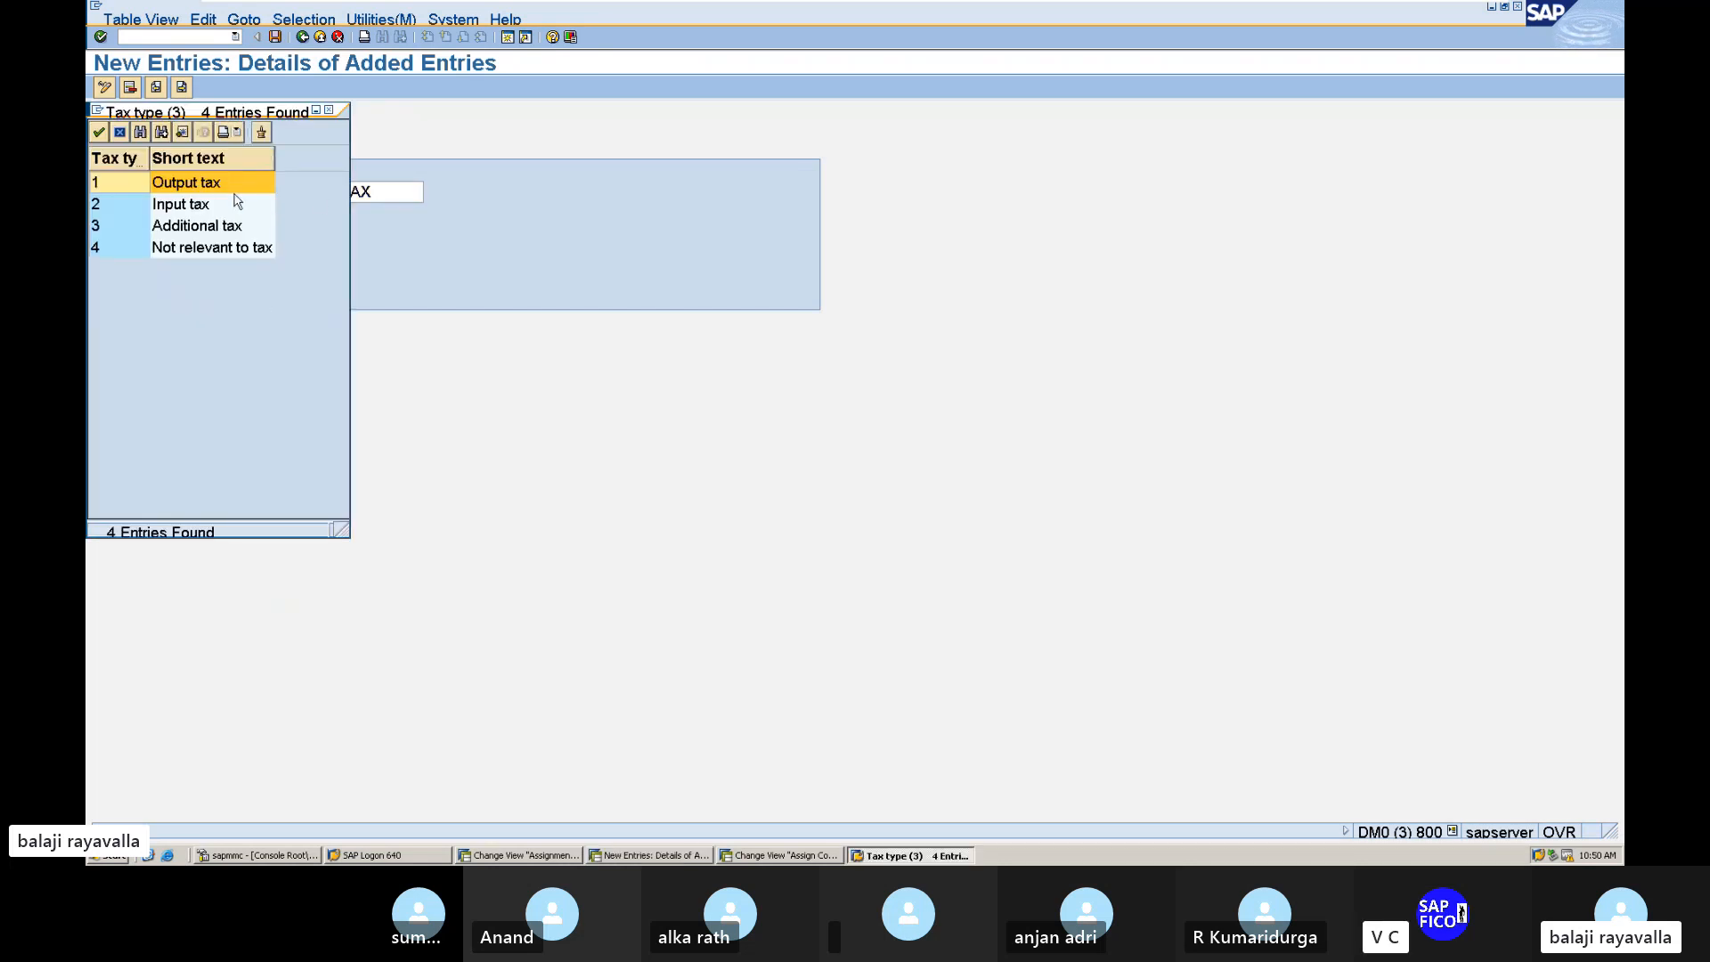
double_click(132, 211)
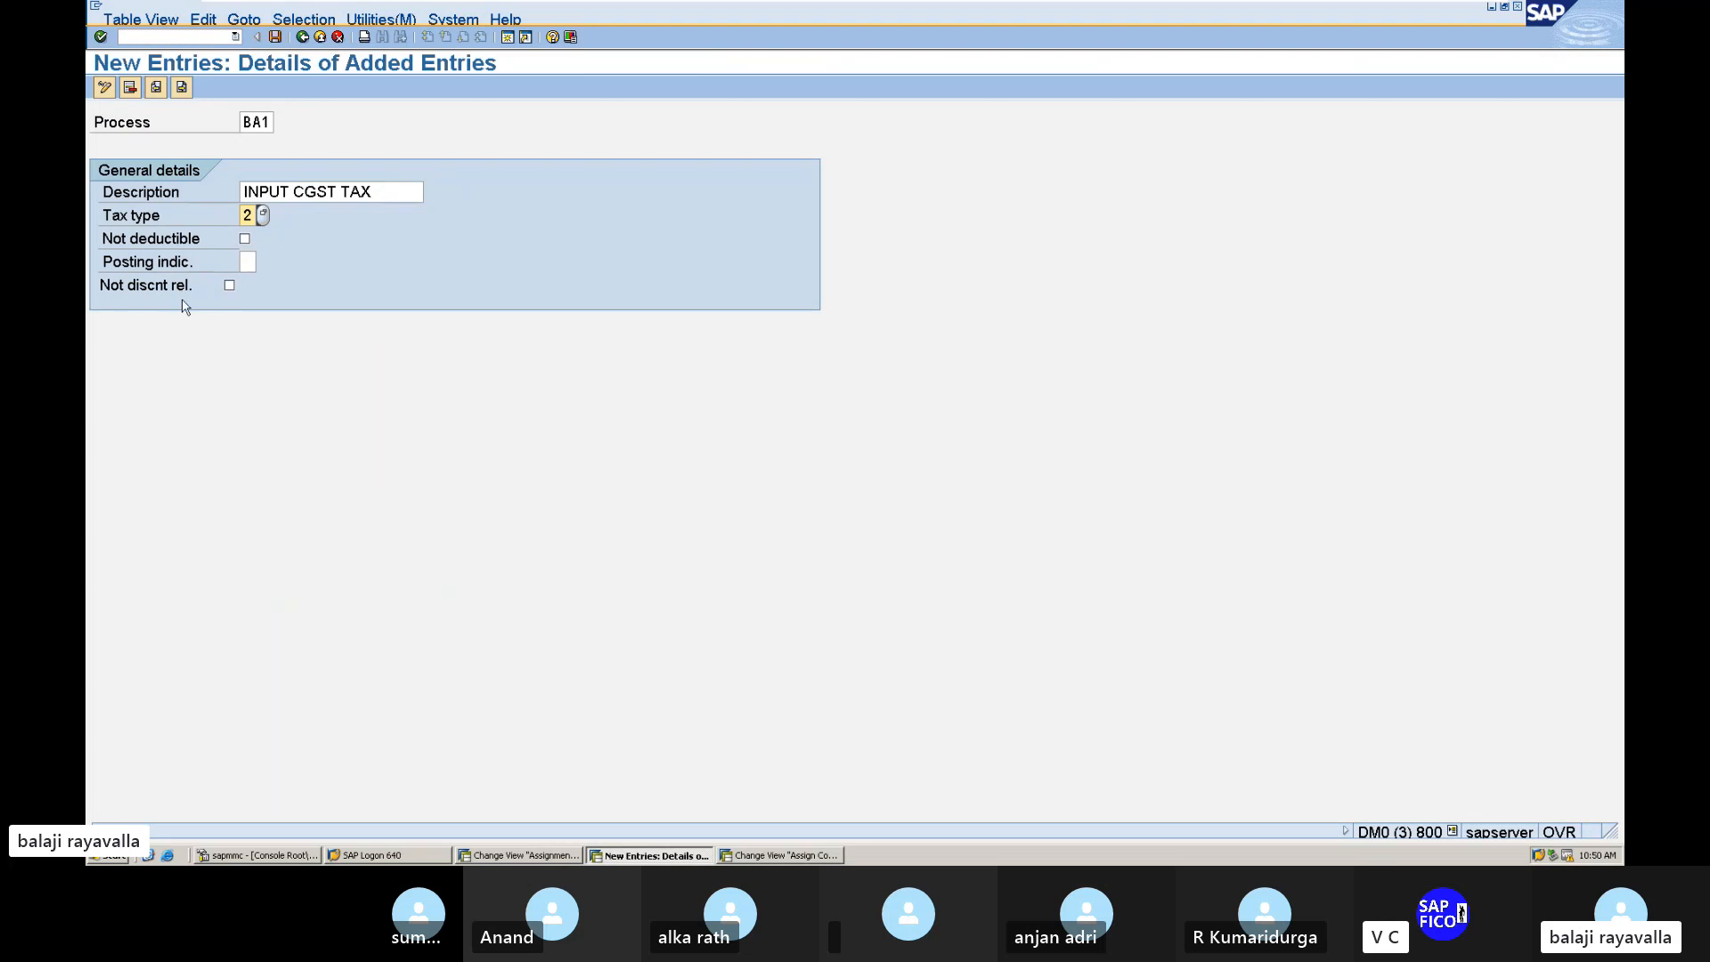
click(248, 260)
click(264, 261)
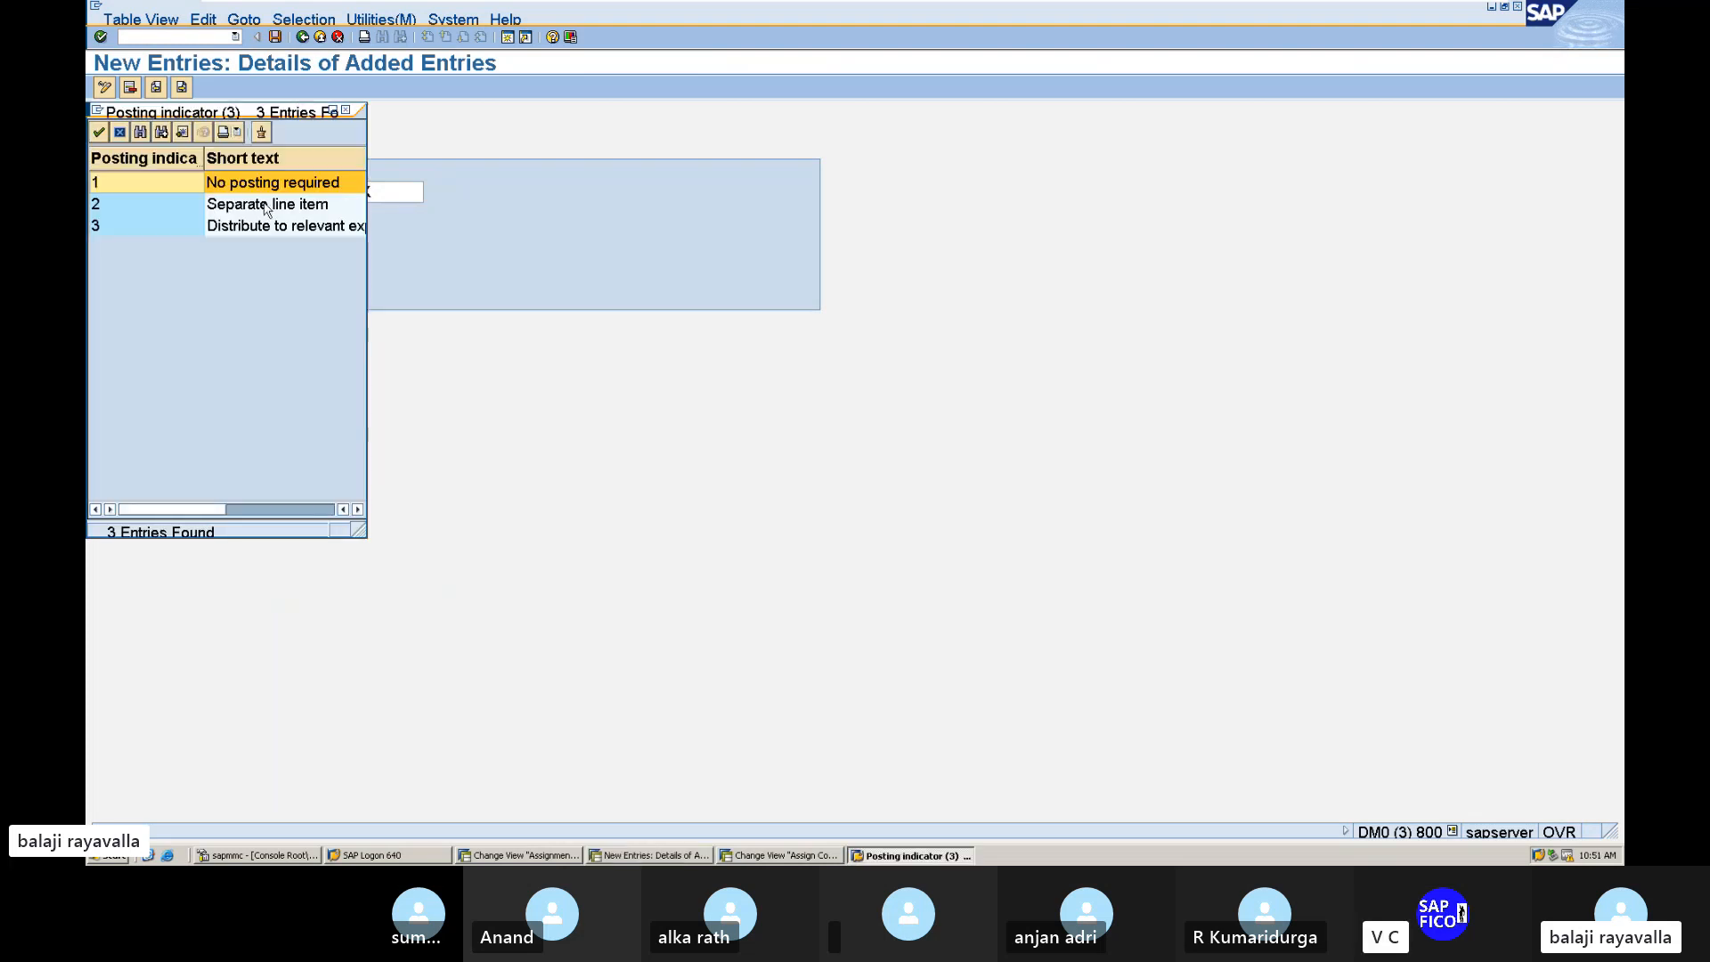
double_click(188, 211)
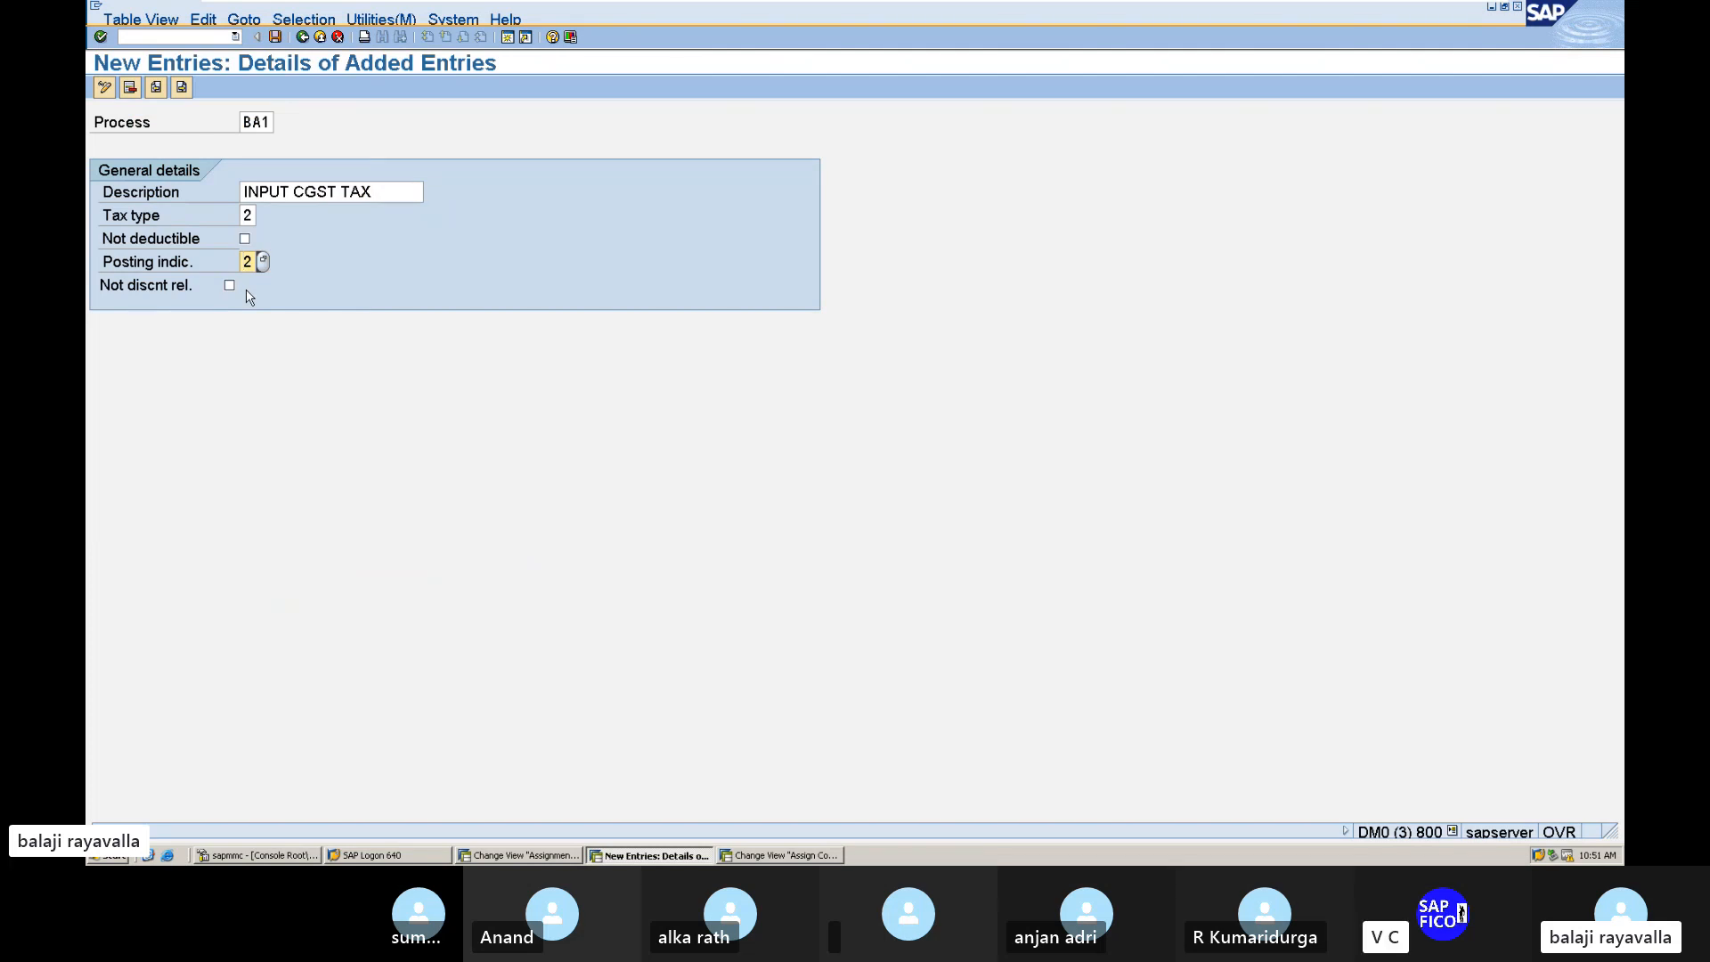
key(Return)
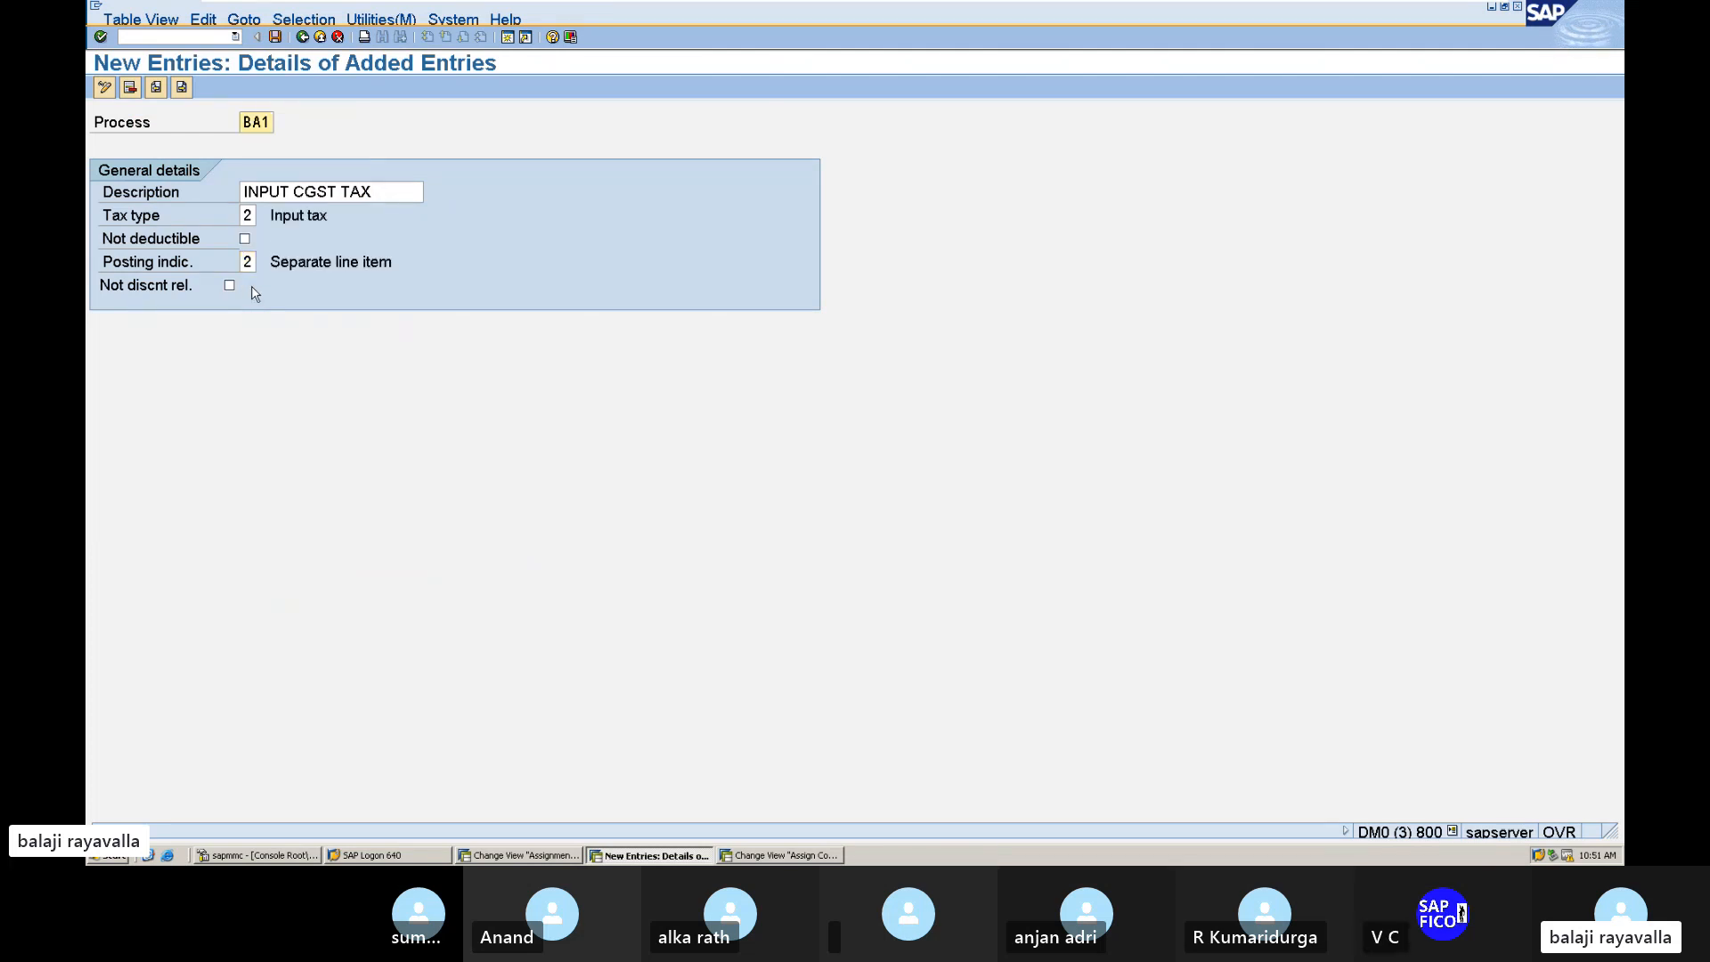
Step: Save process BA1 under the proposed customizing request and return to the tax processing overview
click(276, 37)
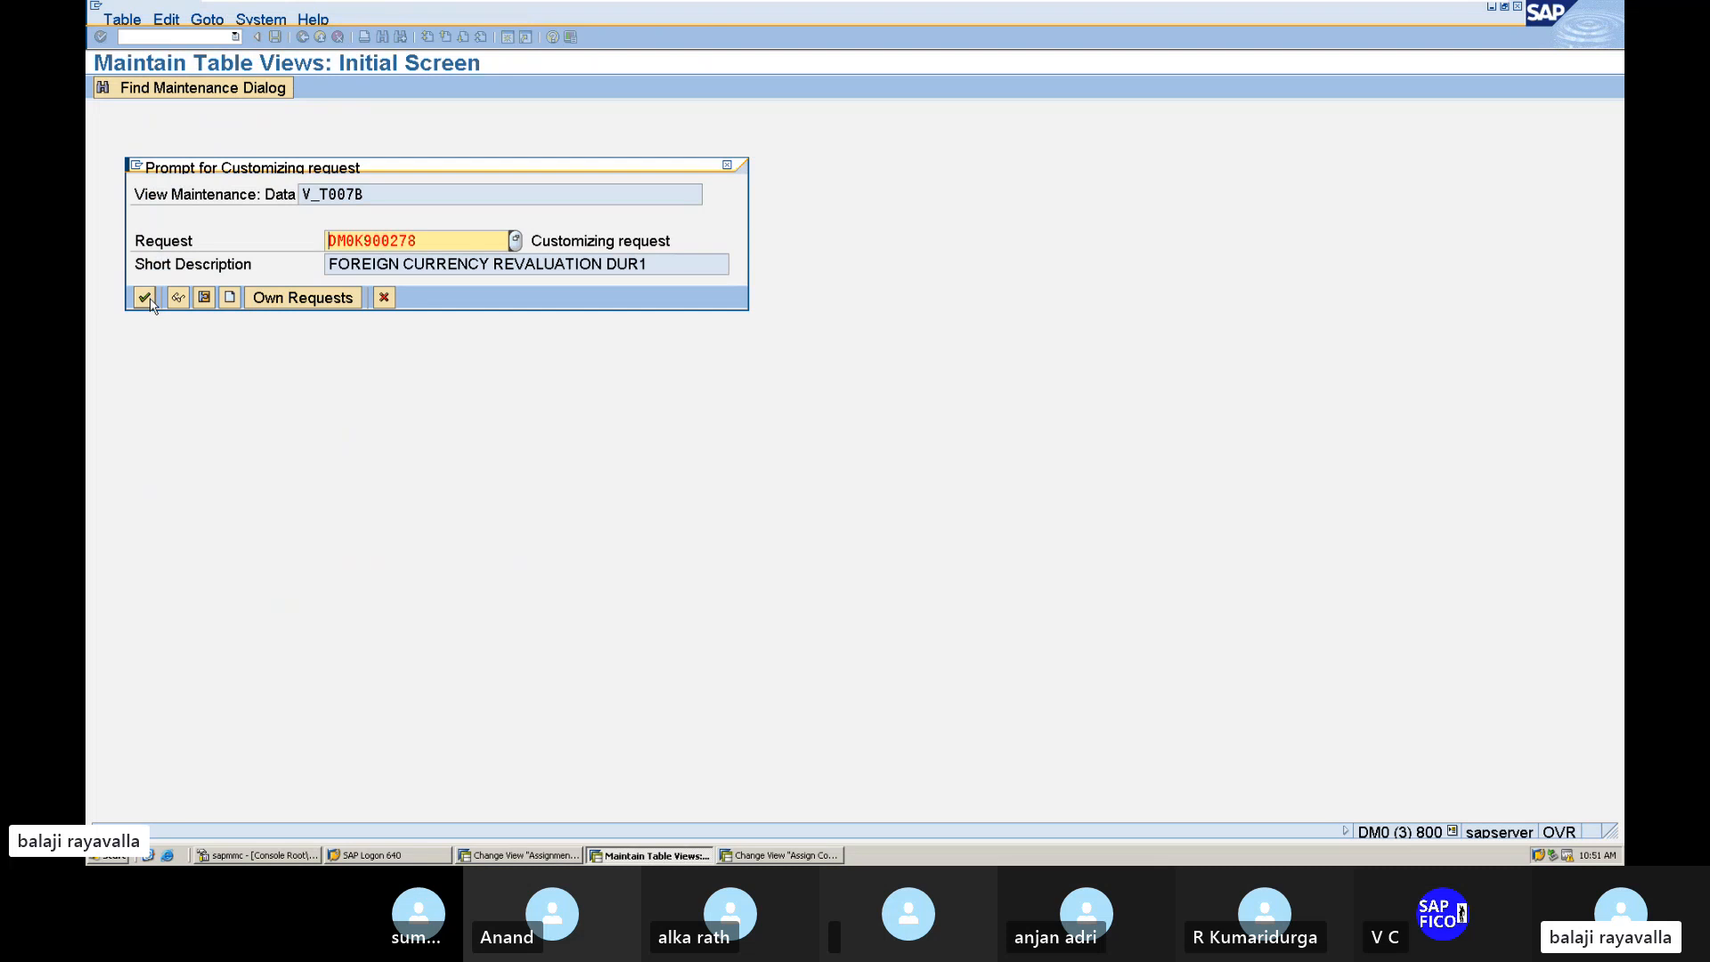
click(144, 297)
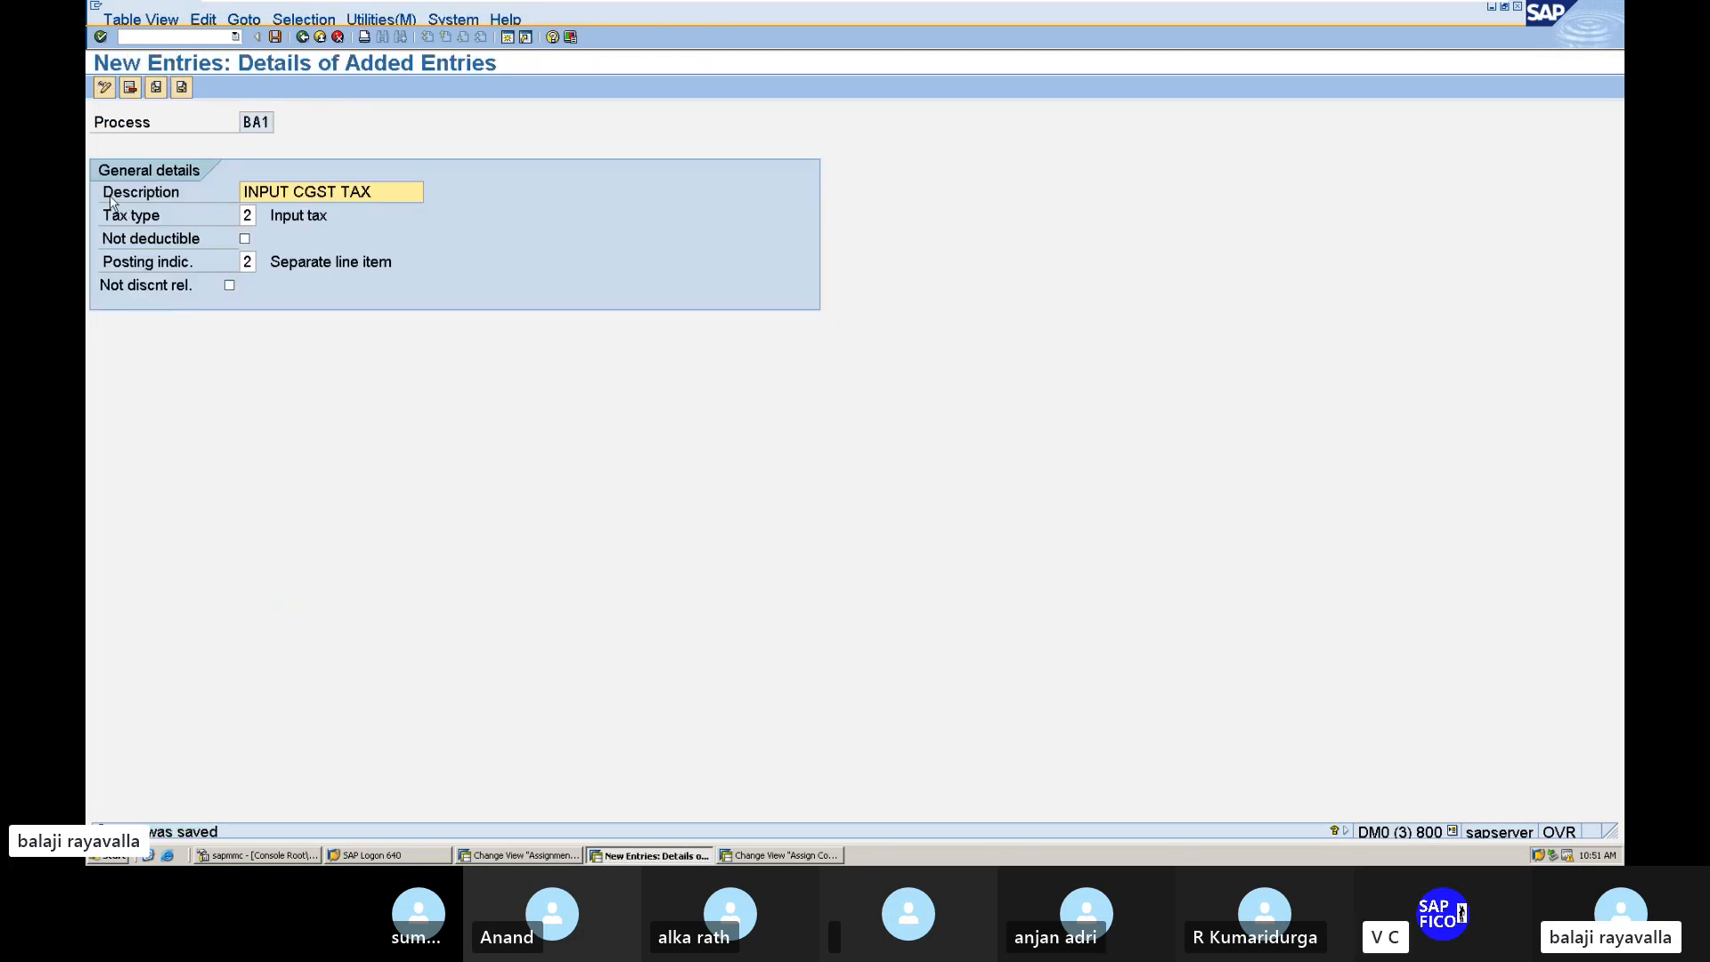
click(302, 38)
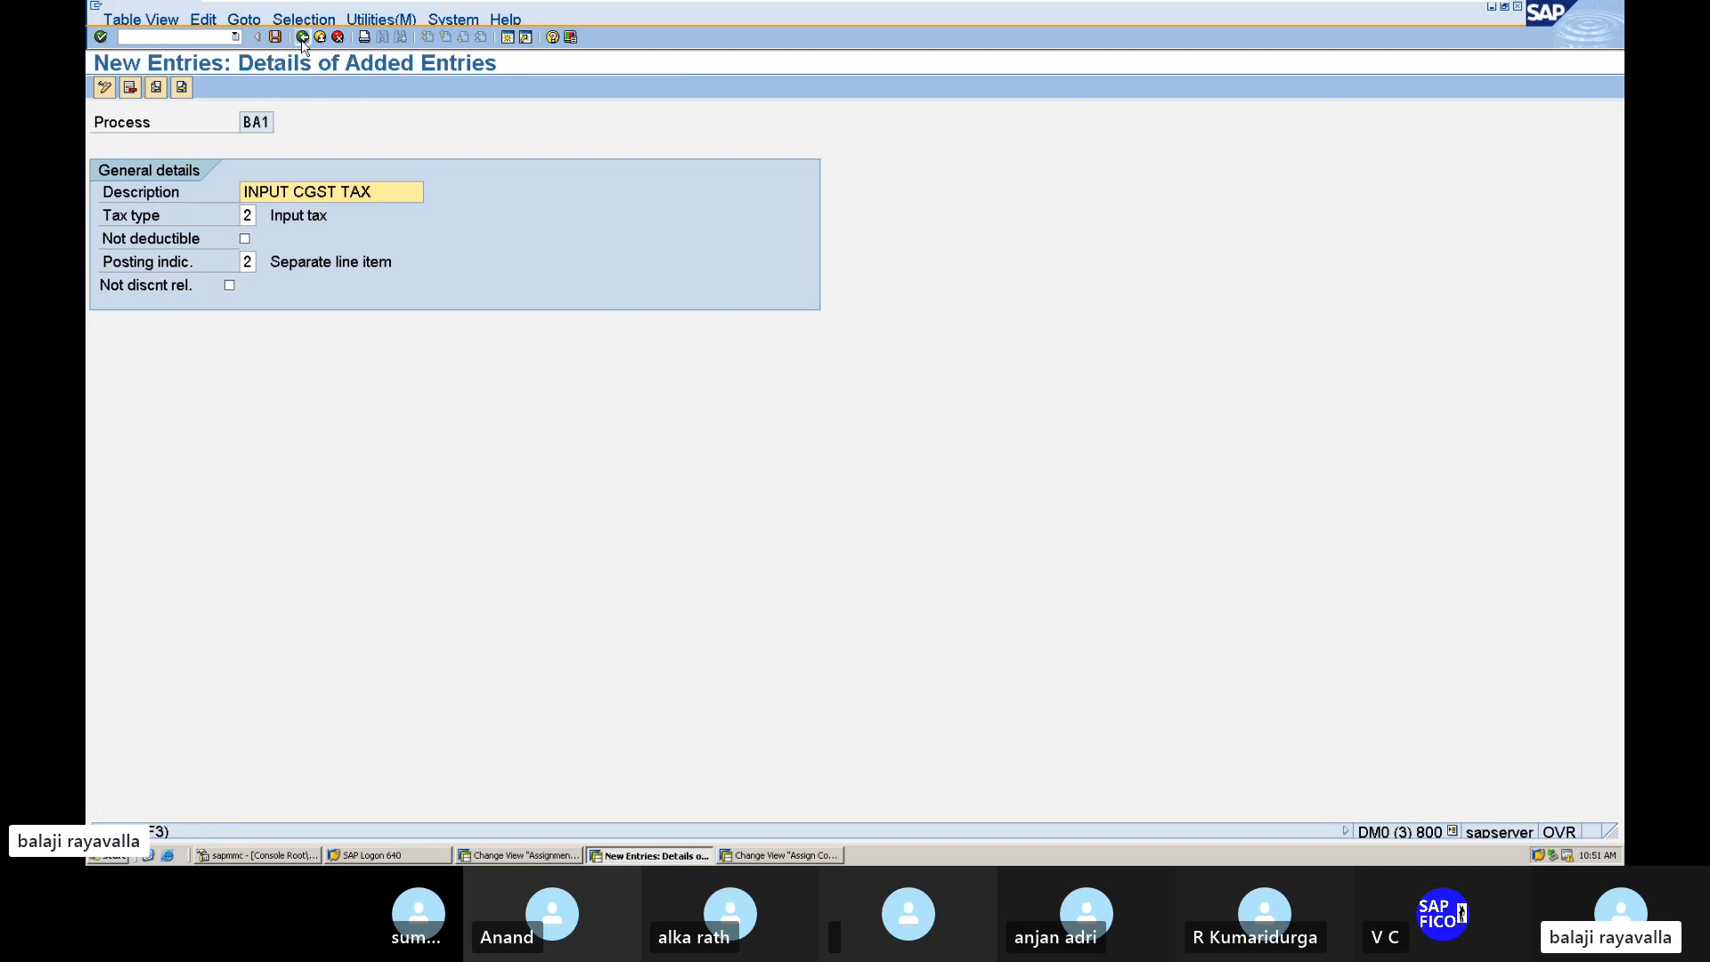
Step: Start a new tax process BA2 with the description INPUT SGST TAX
click(214, 93)
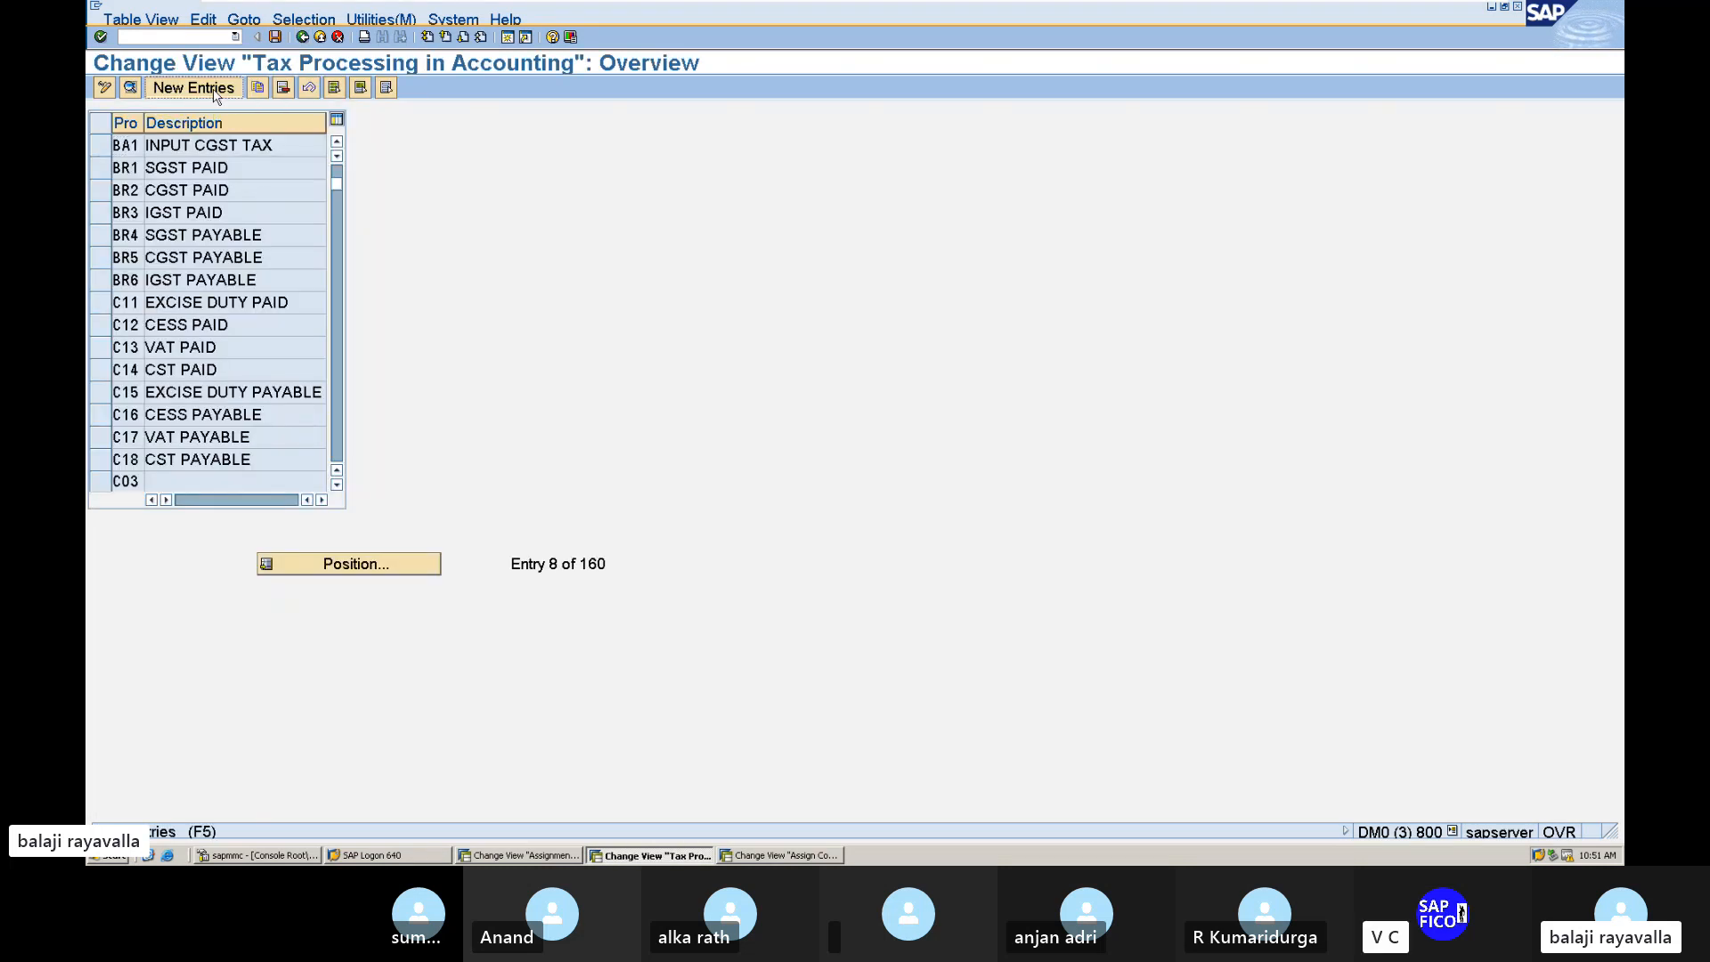
text(BA2)
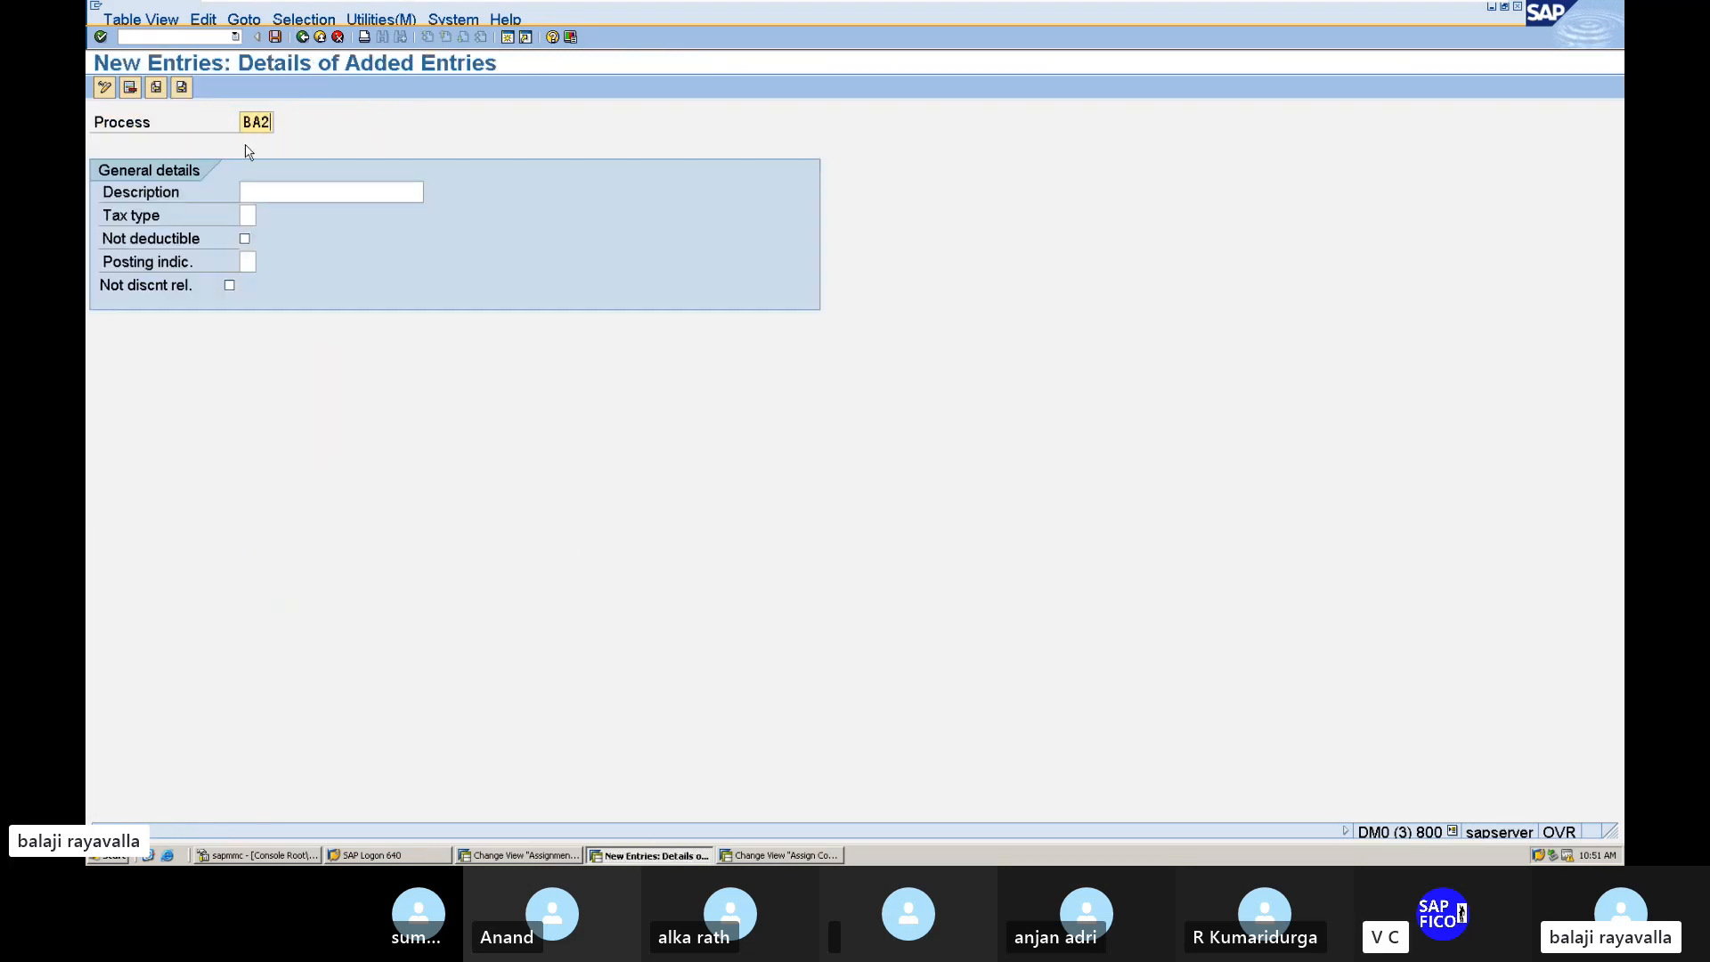
click(270, 187)
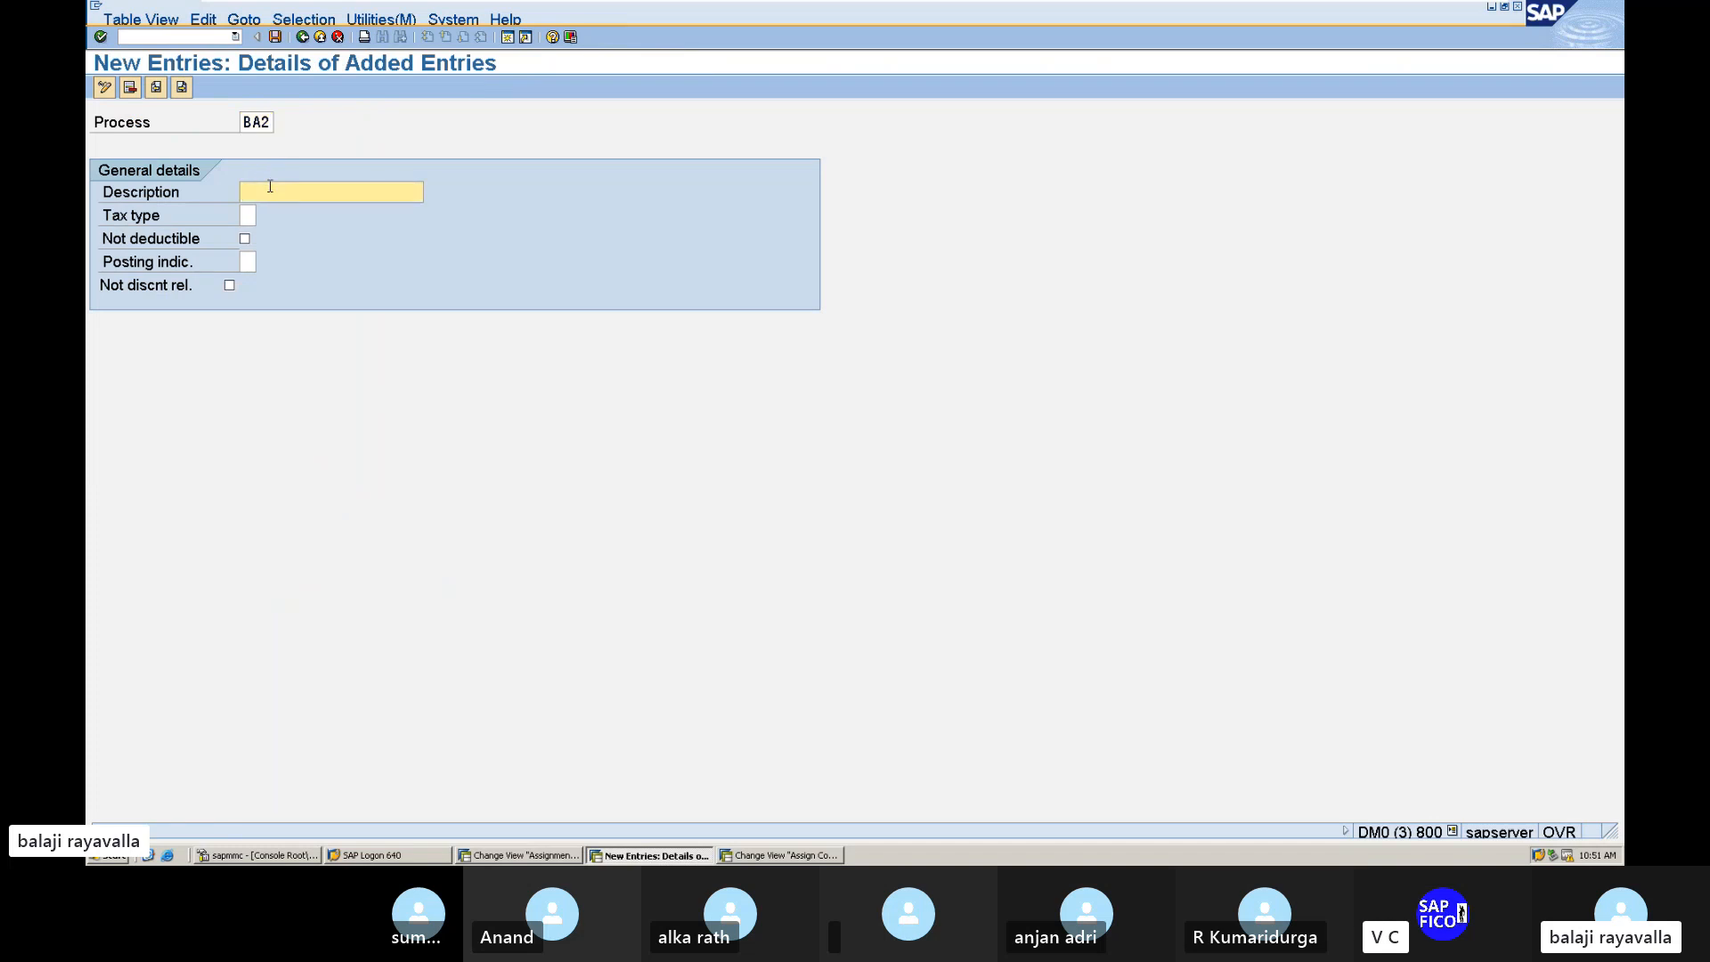
text(IN)
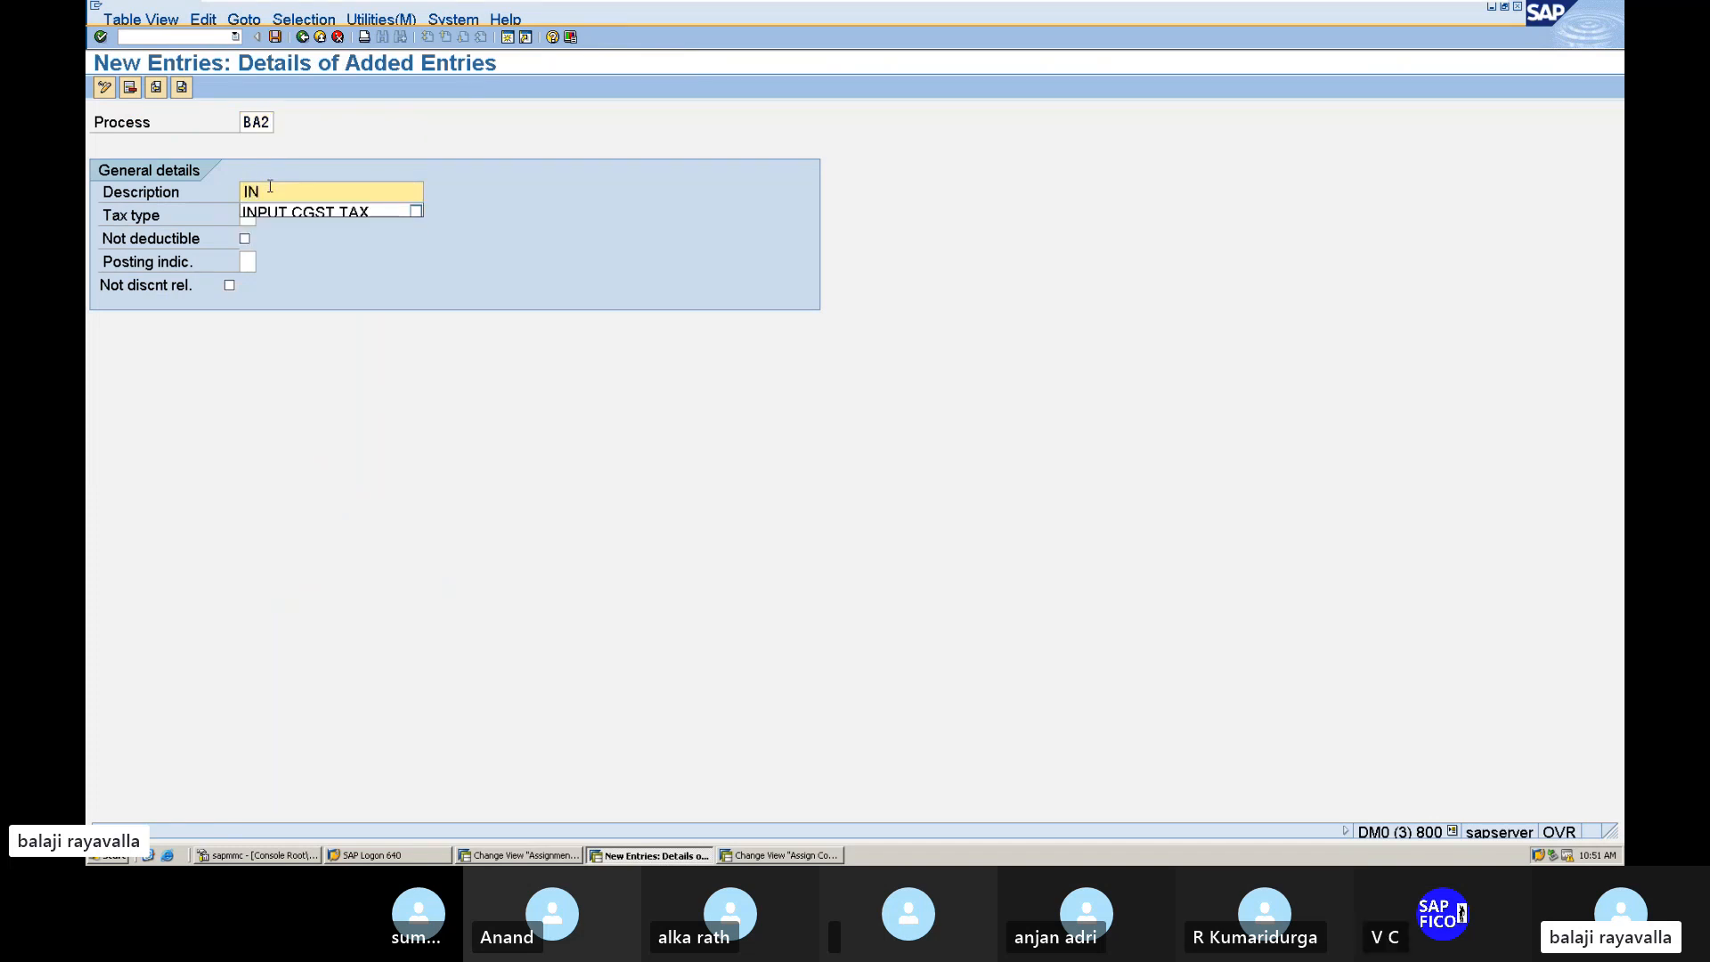
text(PUT SG)
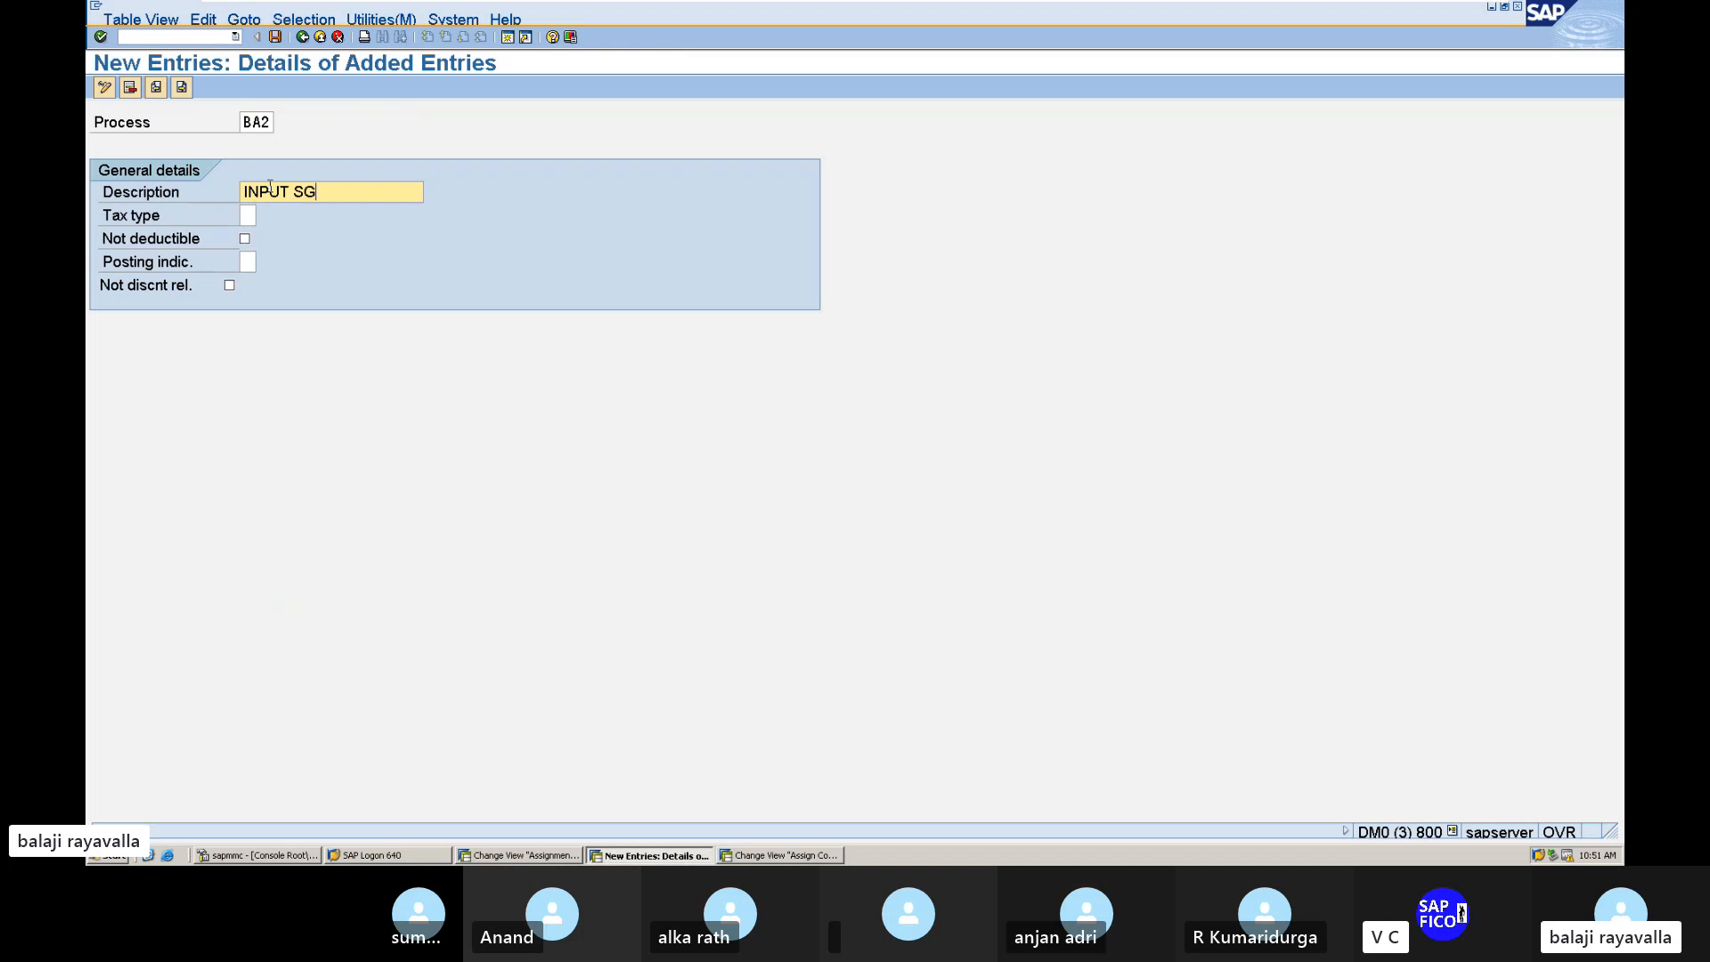
text(ST TAX)
Step: Give BA2 tax type 2 (Input tax) and posting indicator 2 (Separate line item), then save it and return to the overview
double_click(244, 218)
click(245, 218)
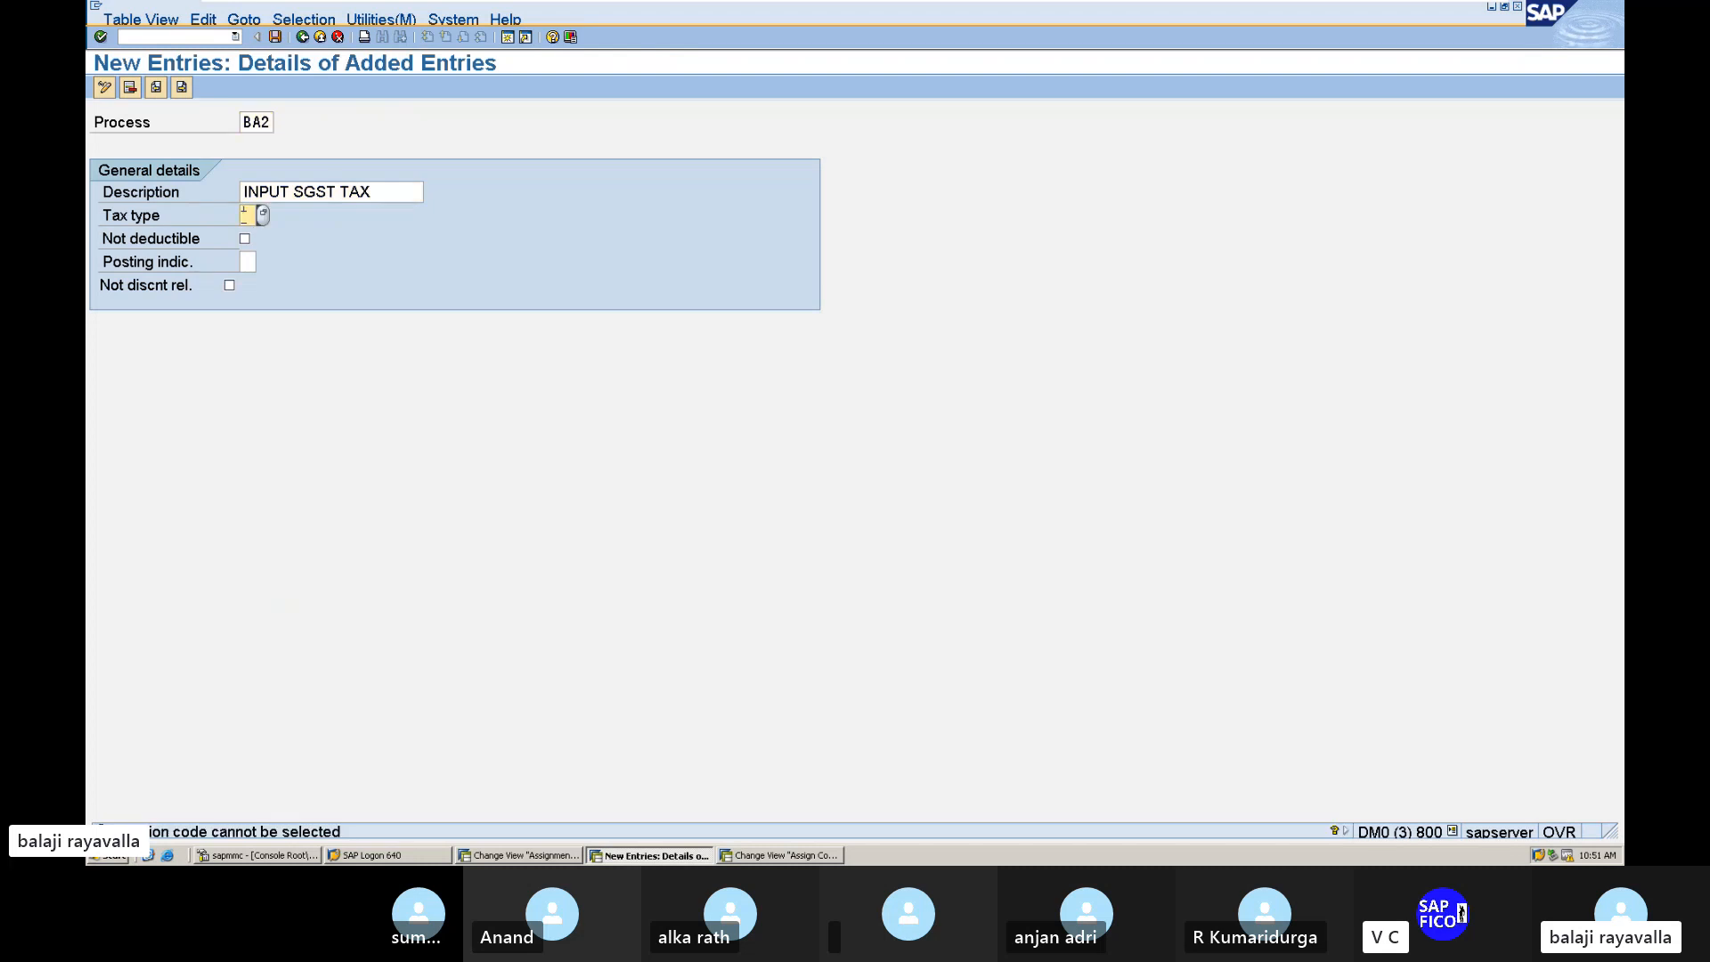
click(262, 220)
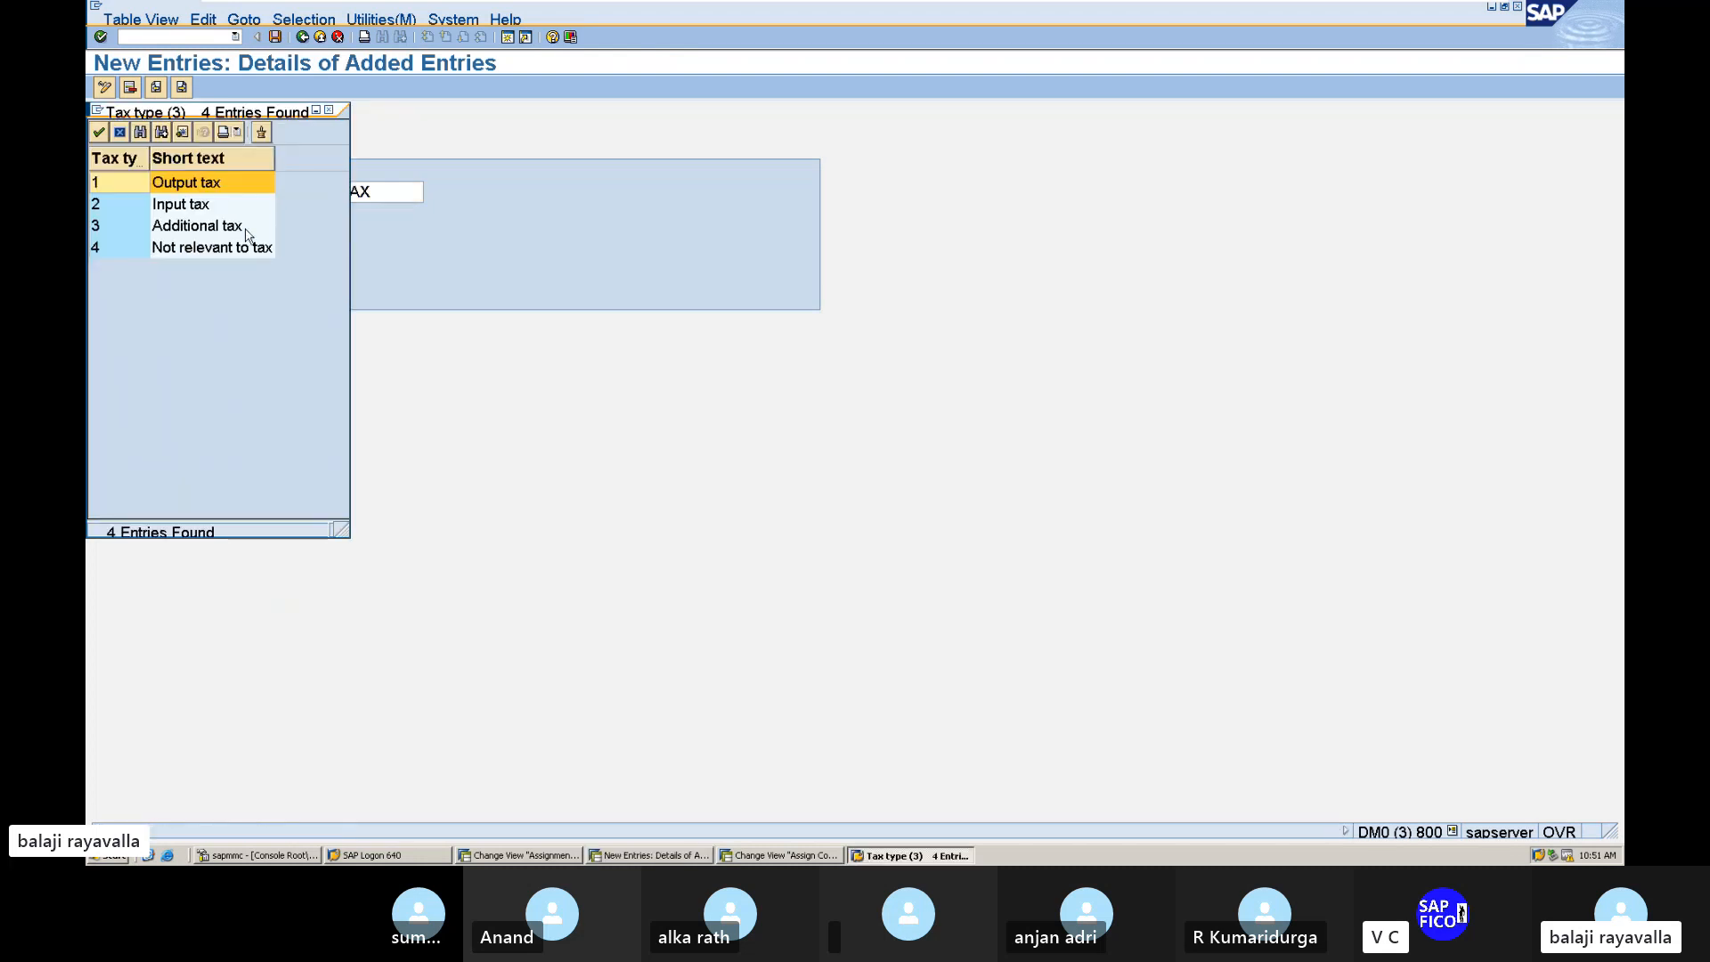
click(247, 215)
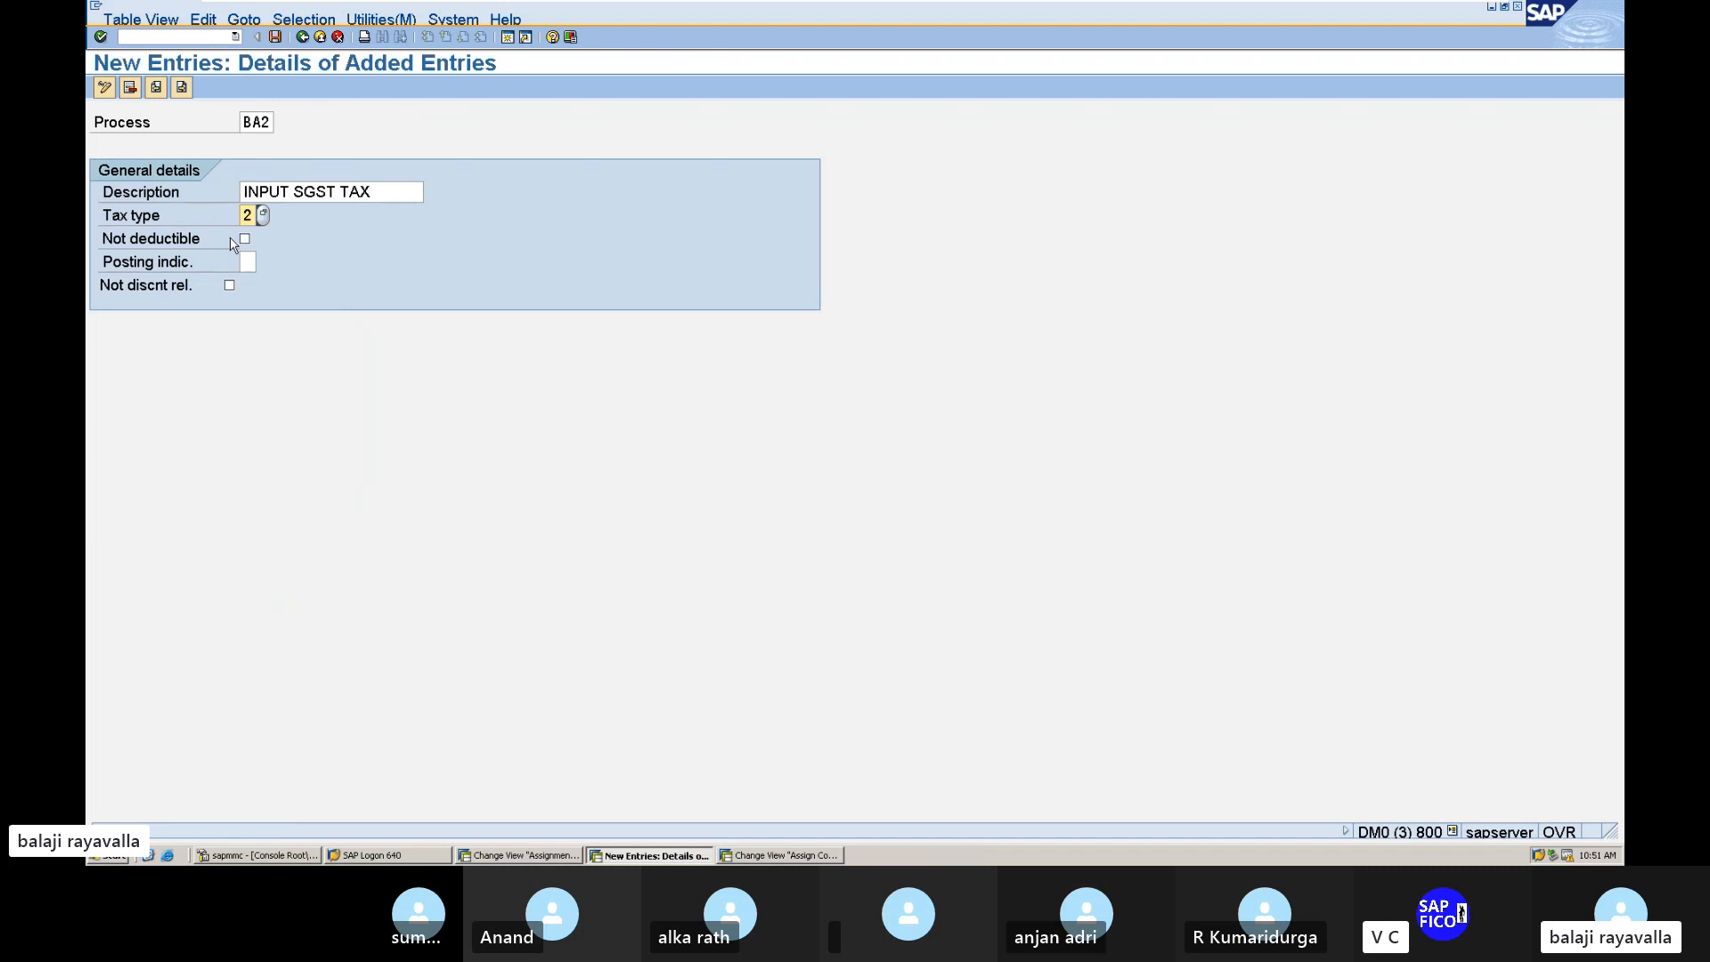
text(2)
click(247, 260)
click(264, 261)
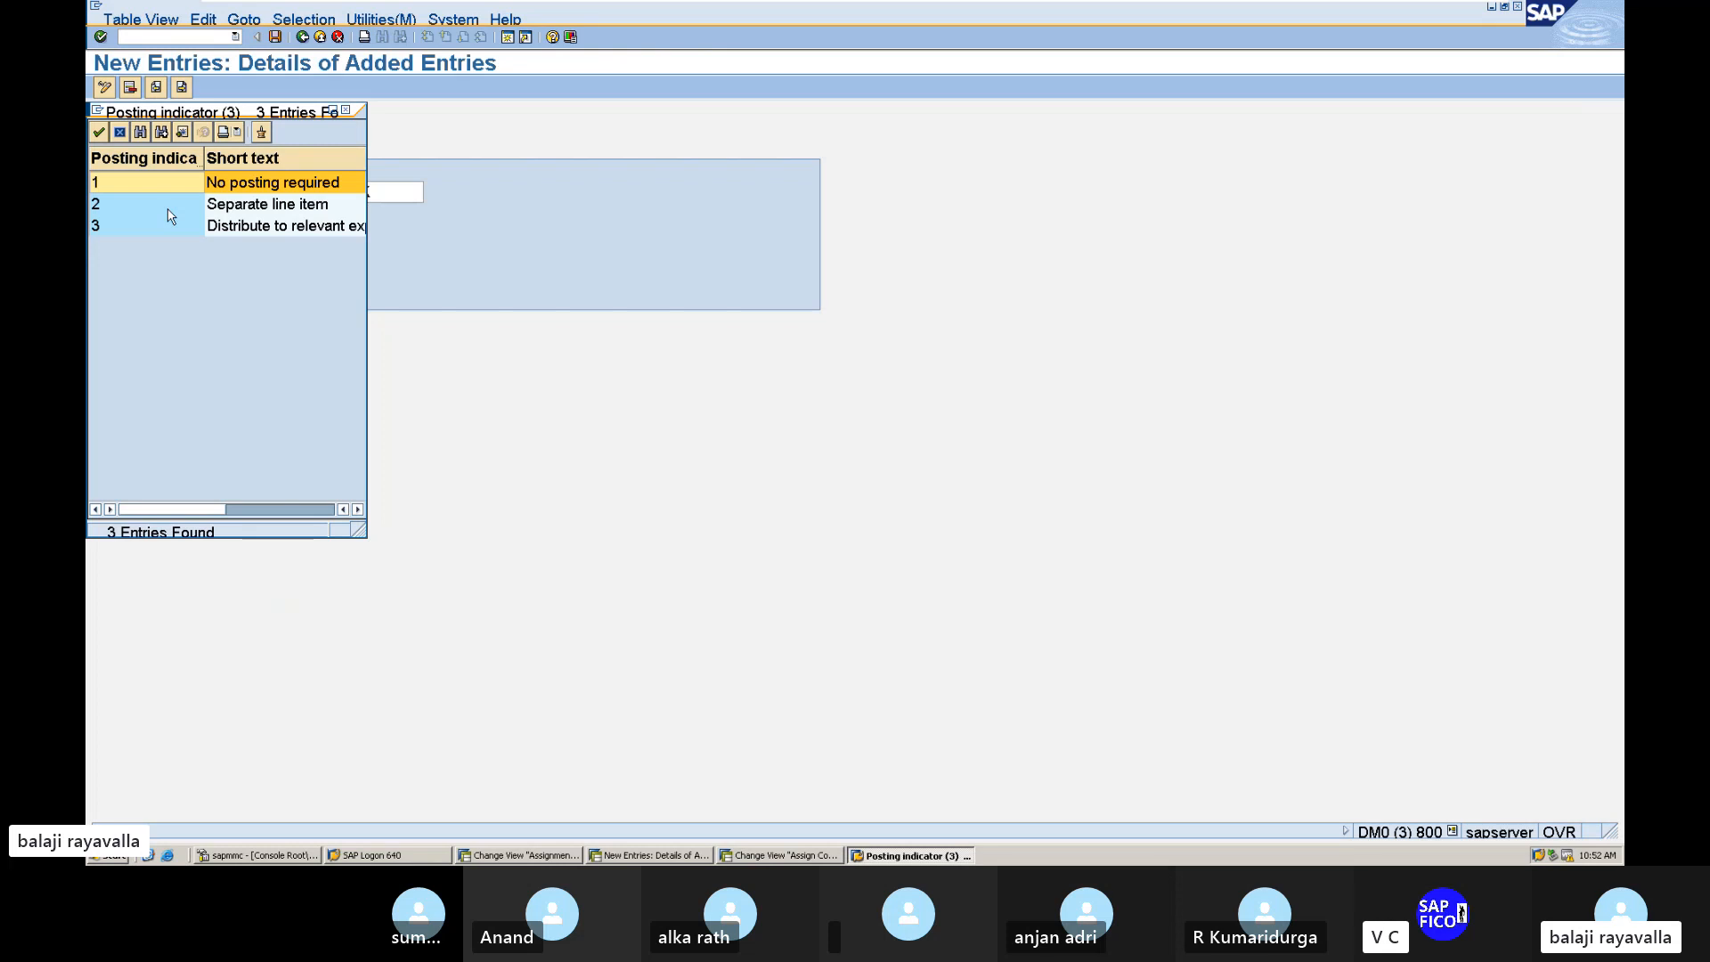
double_click(169, 216)
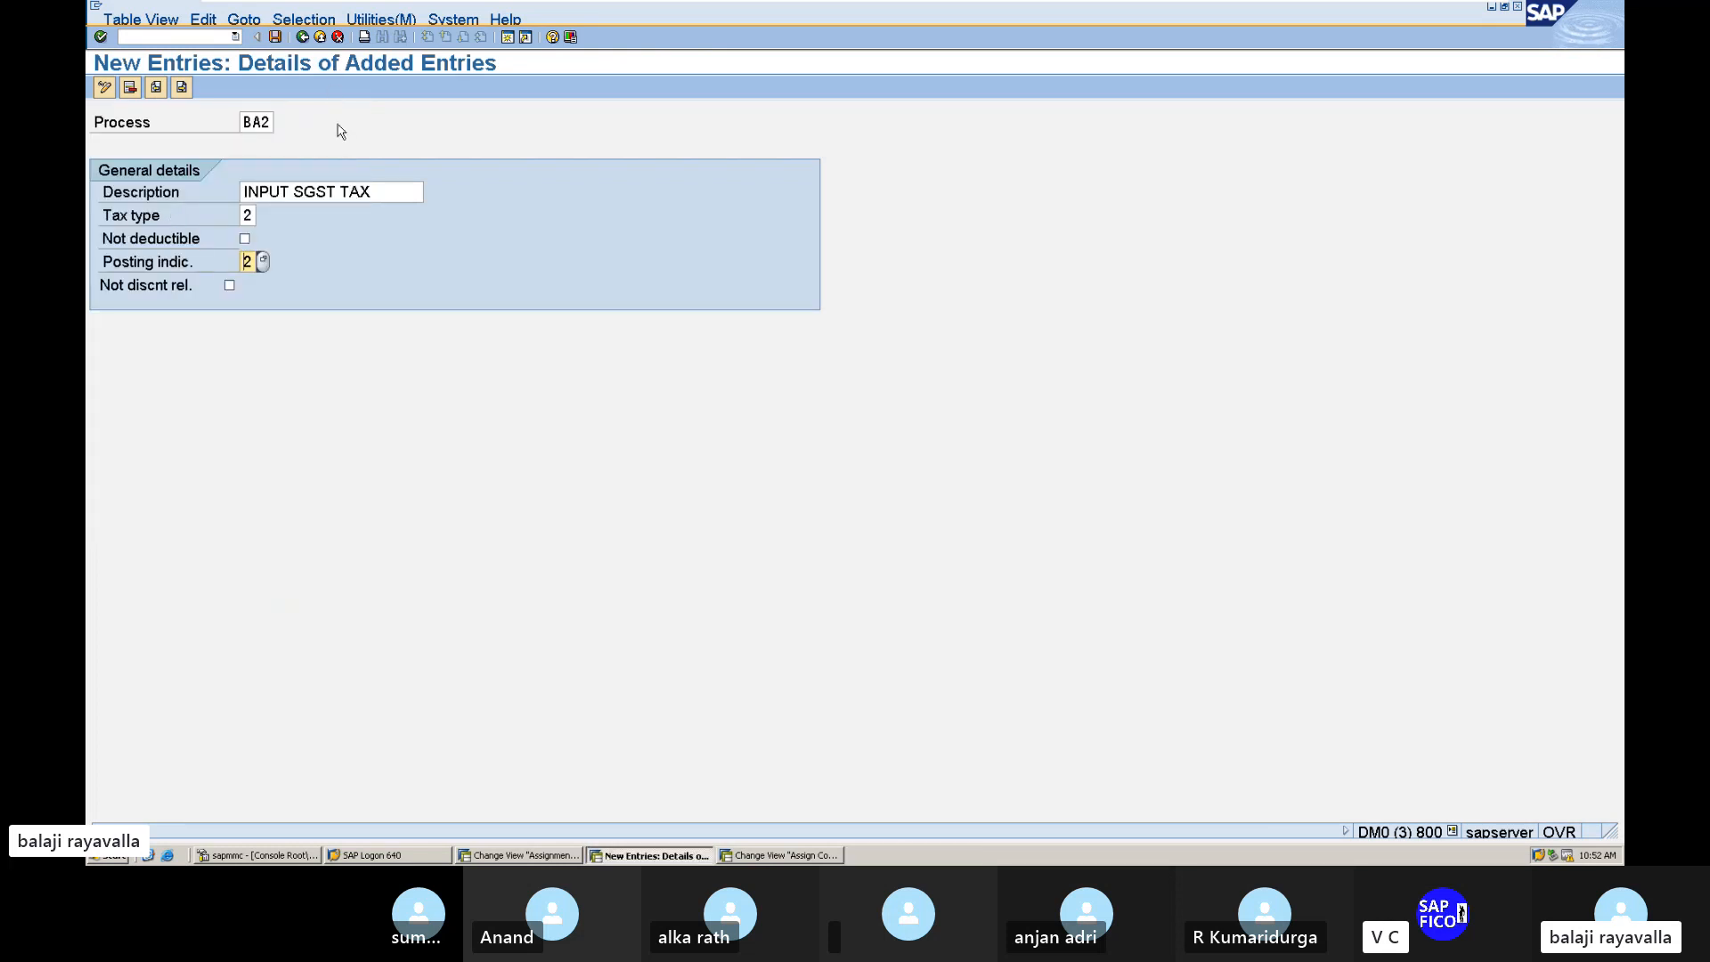
key(Return)
click(275, 37)
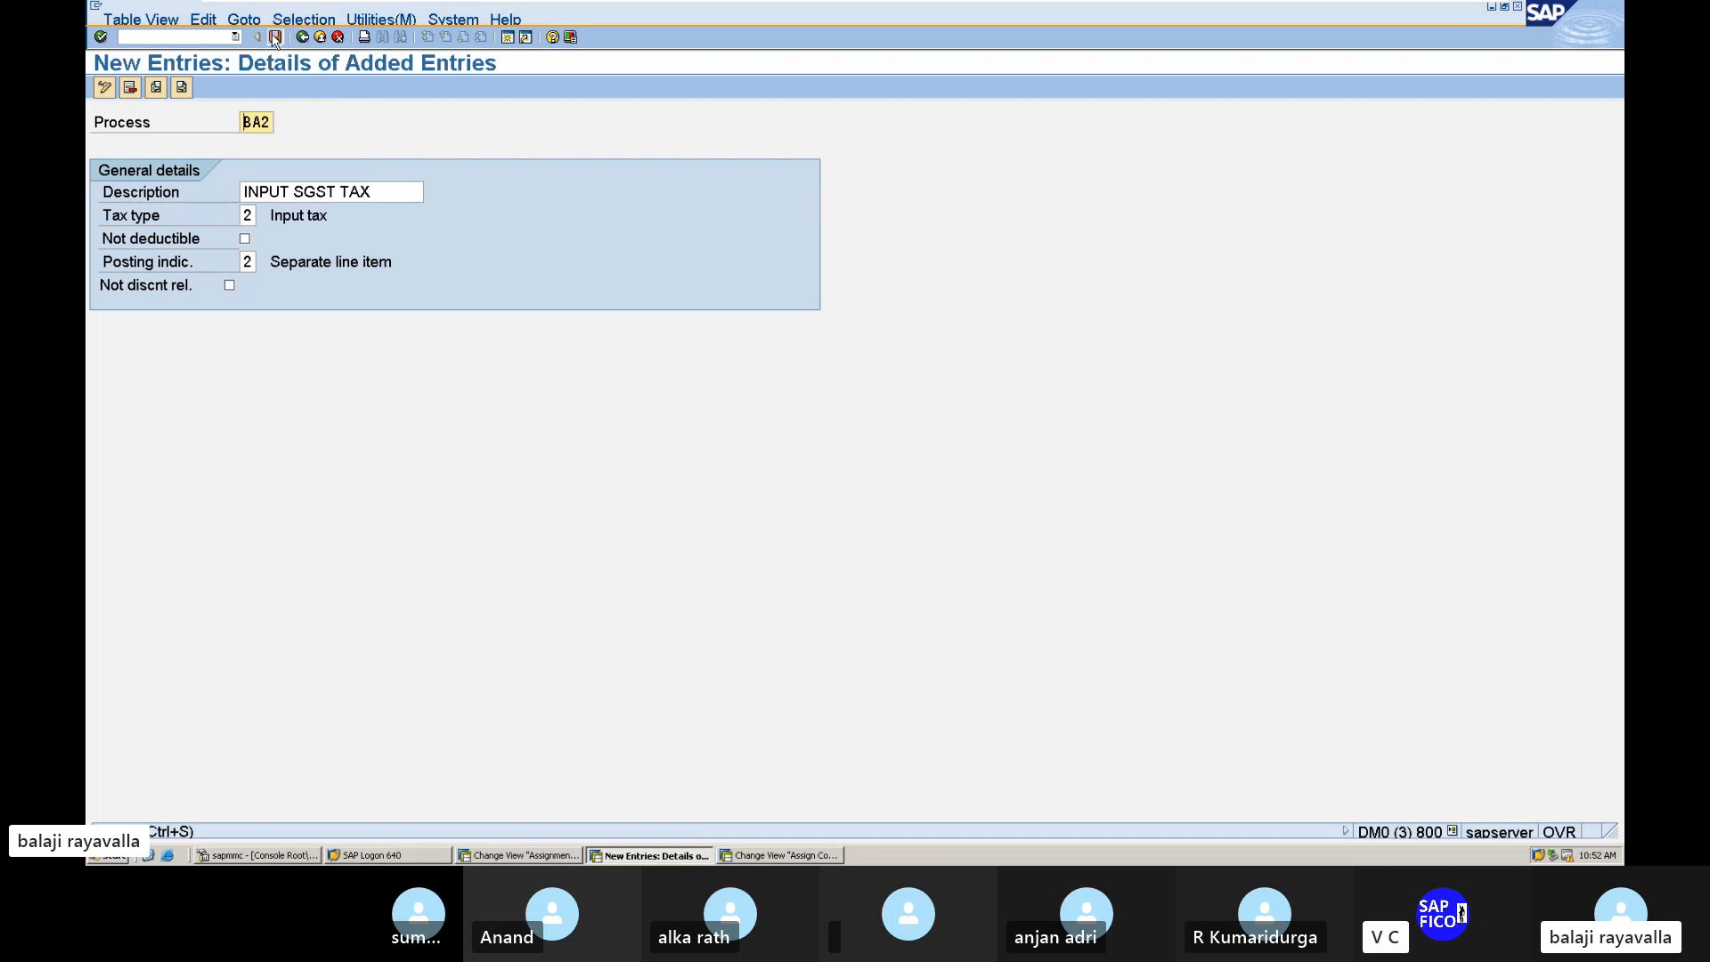
click(319, 36)
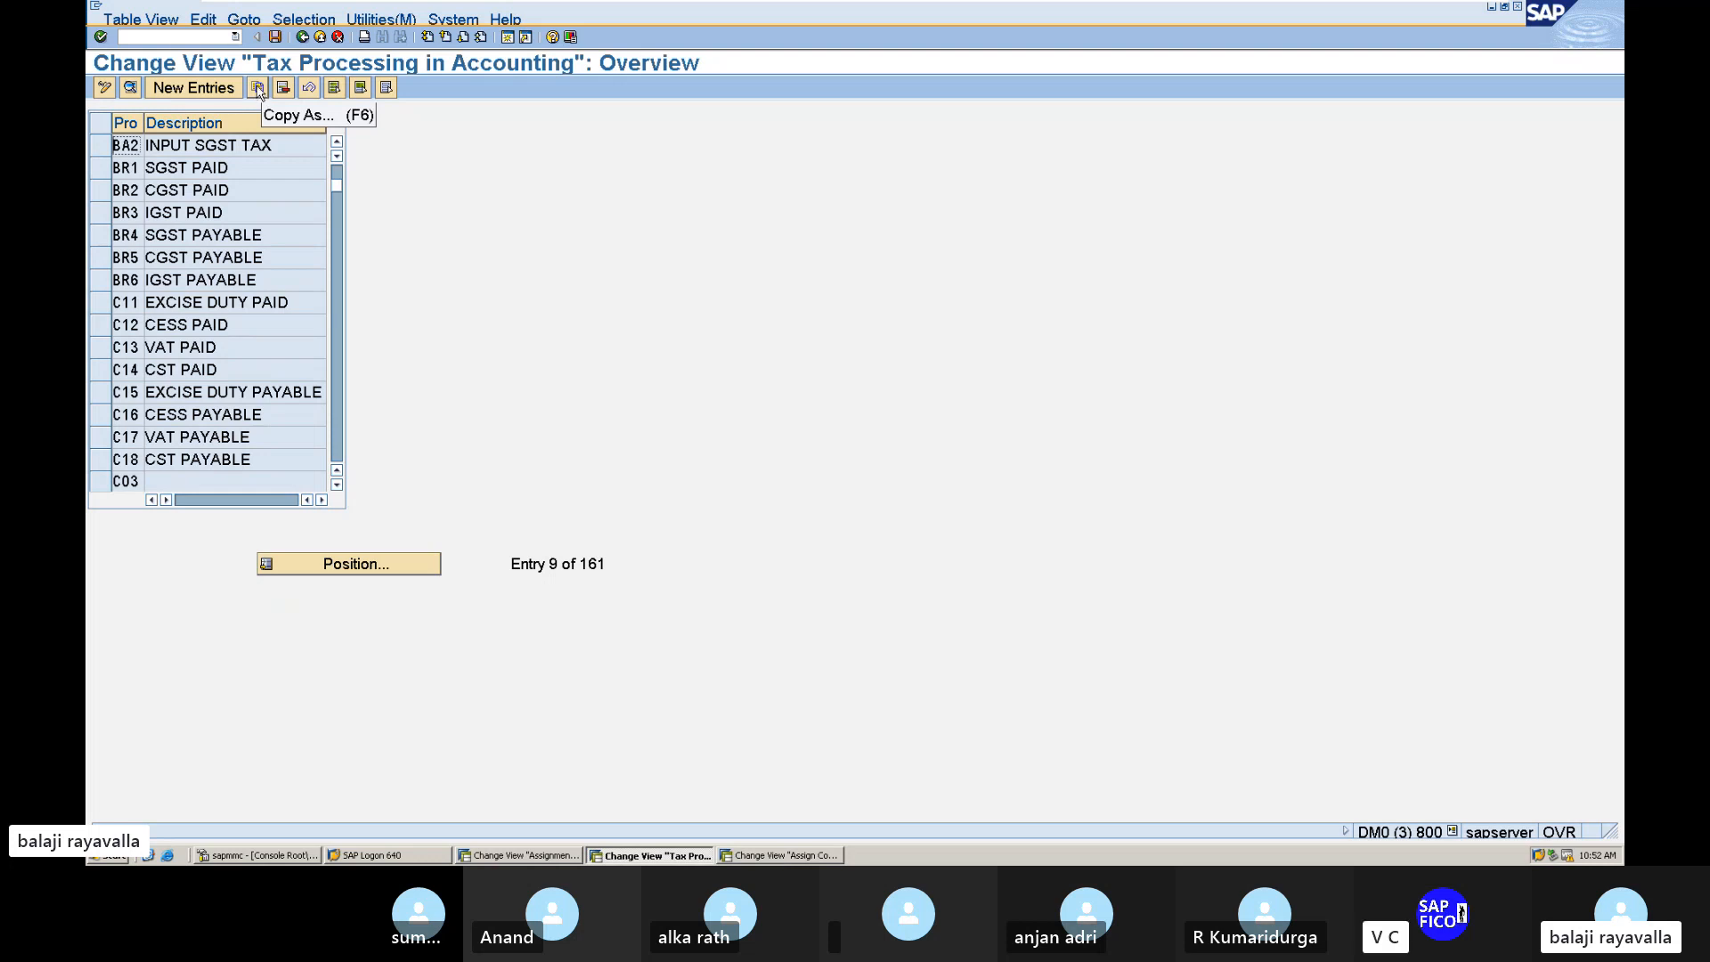
Step: Start a new tax process BA3 with the description OUTPUT CGST TAX
click(176, 91)
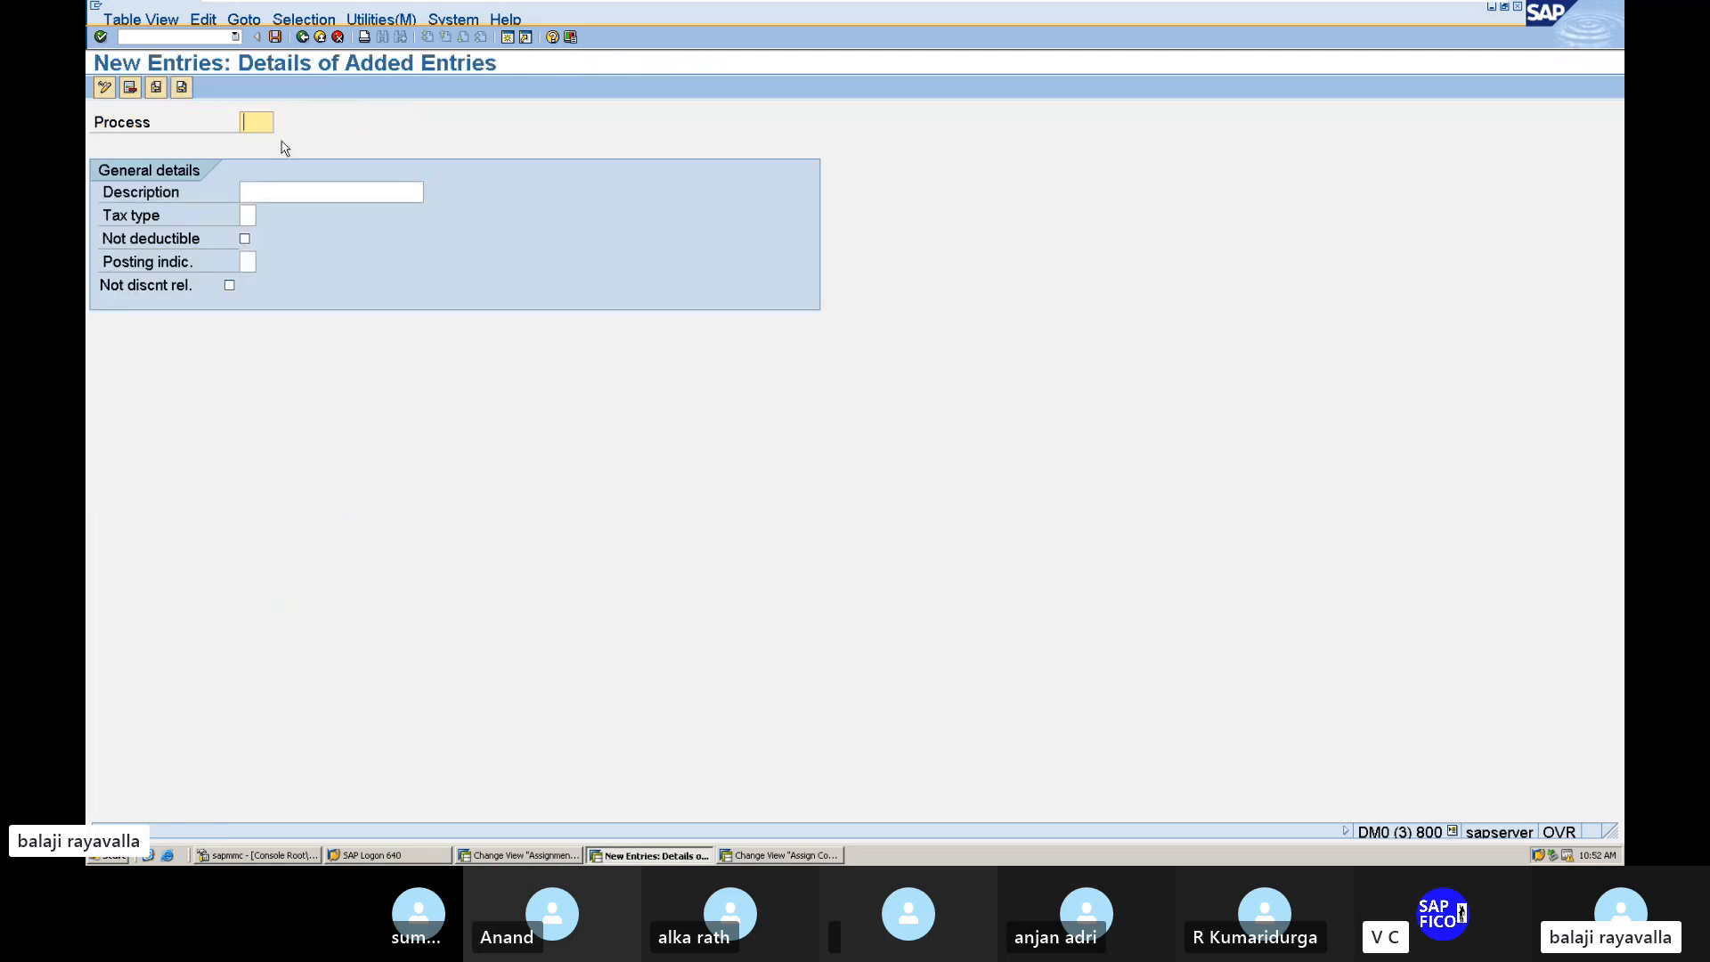
click(253, 122)
text(BA3)
click(277, 195)
text(OUTPUT )
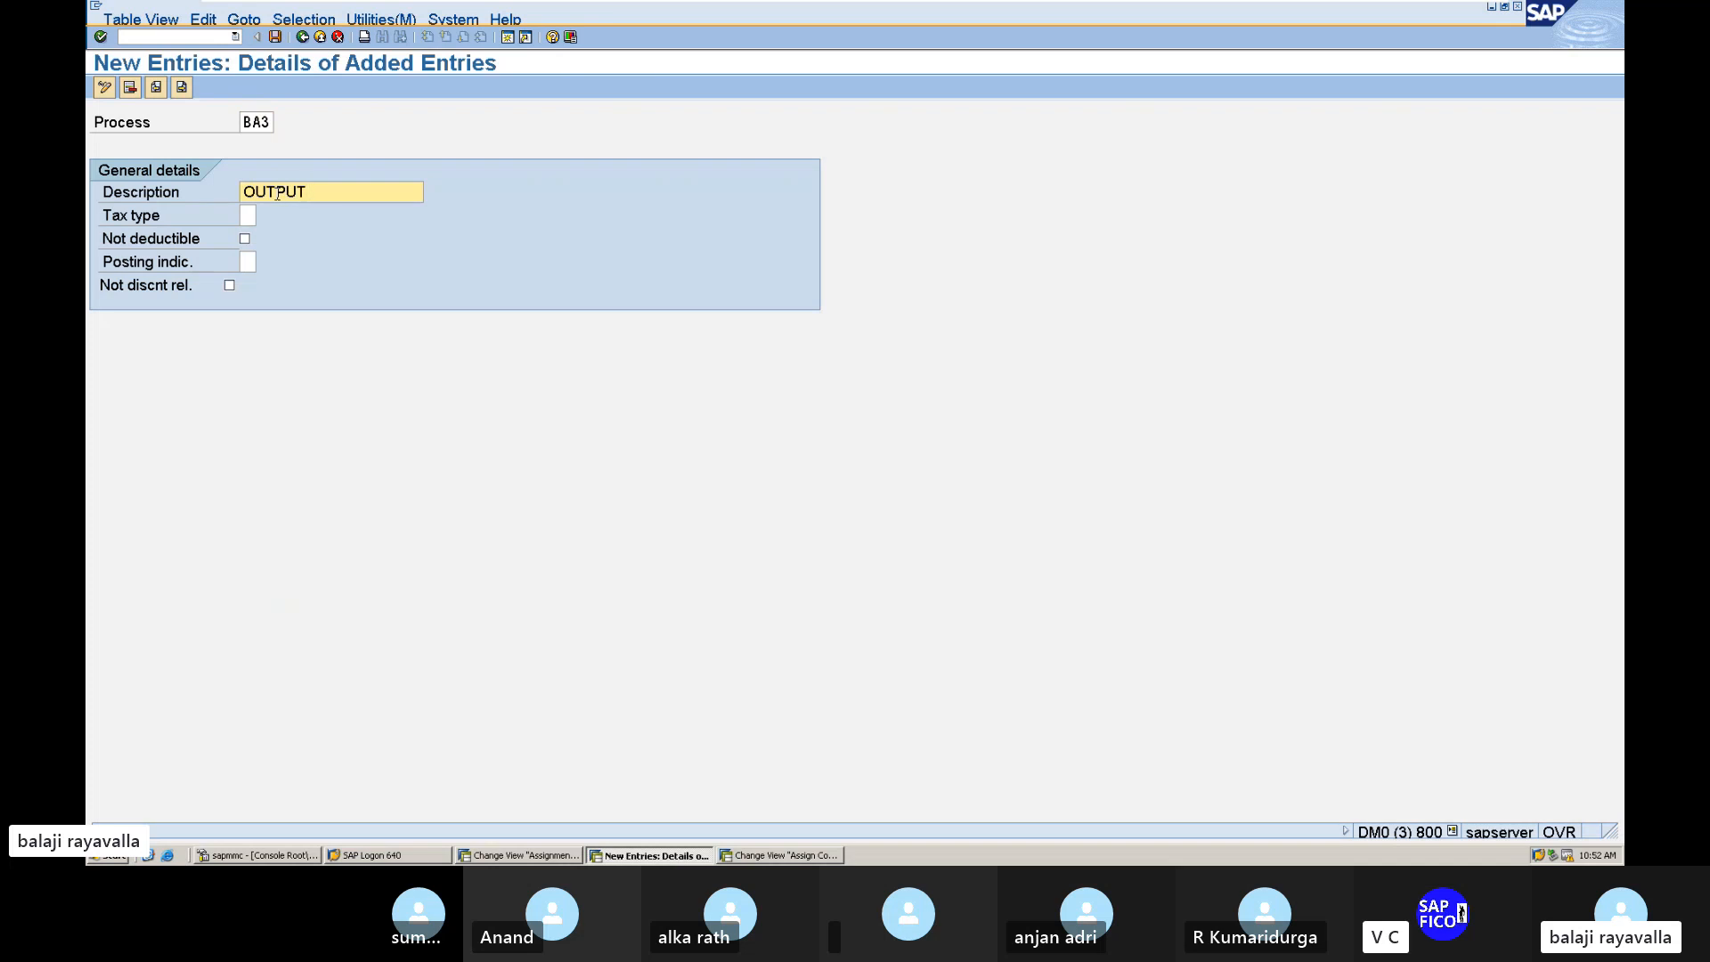
text(CG)
key(BackSpace)
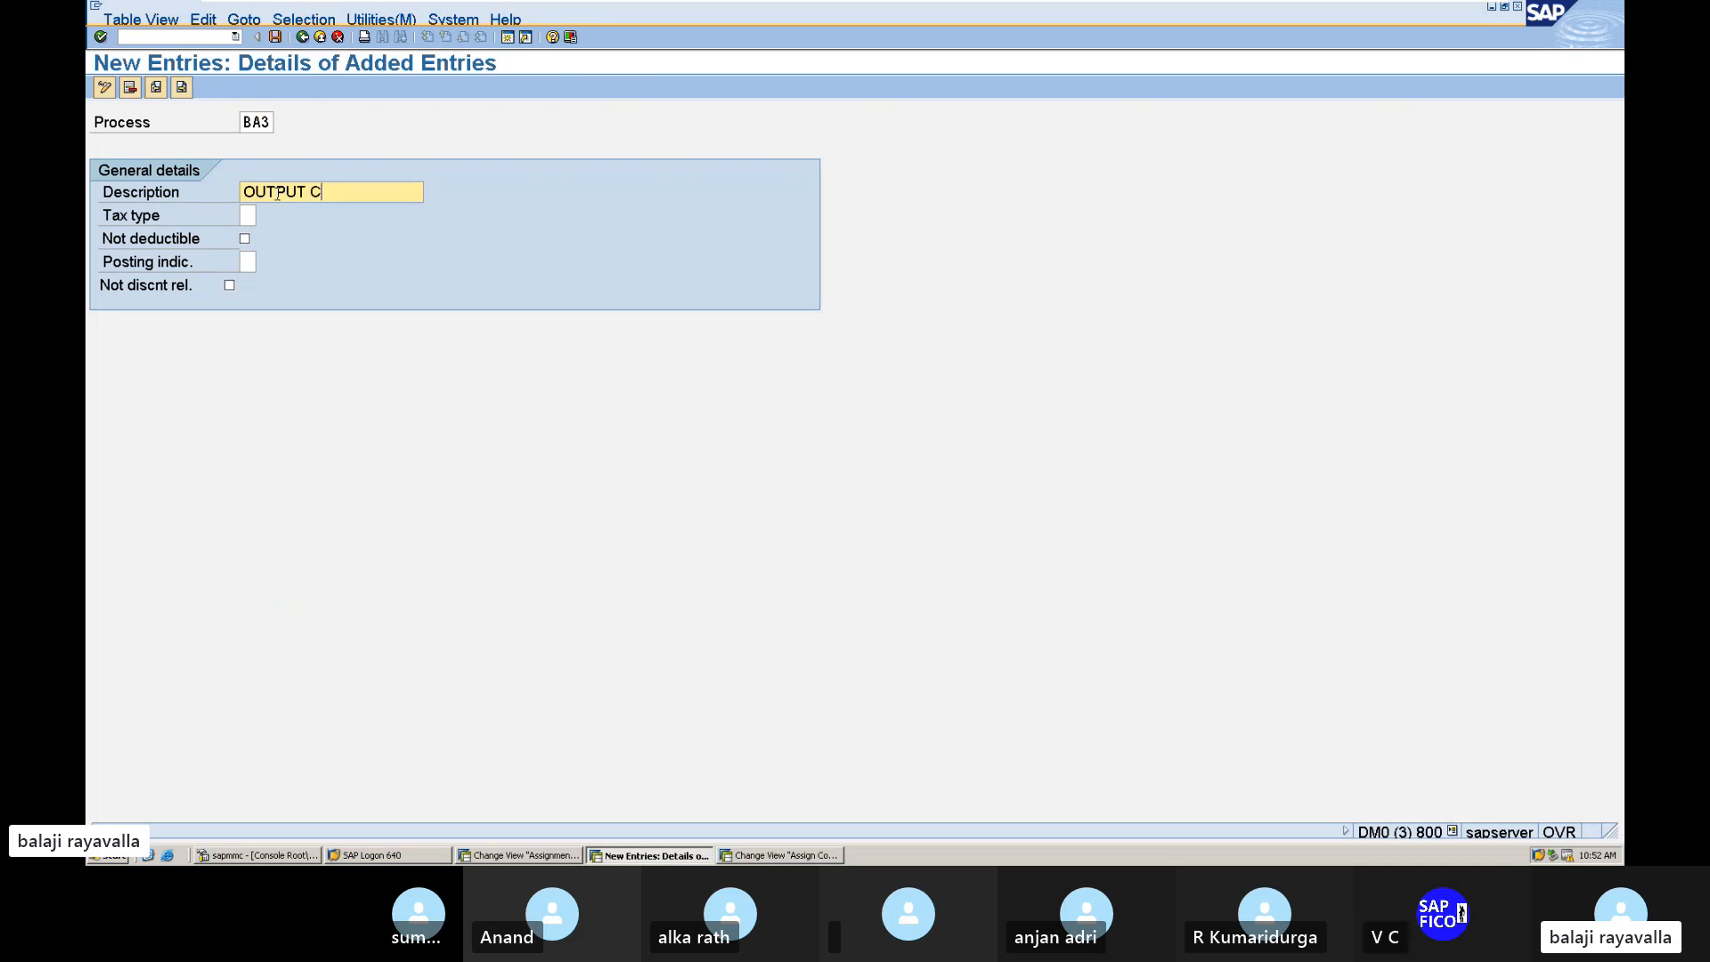
text(GST TAX)
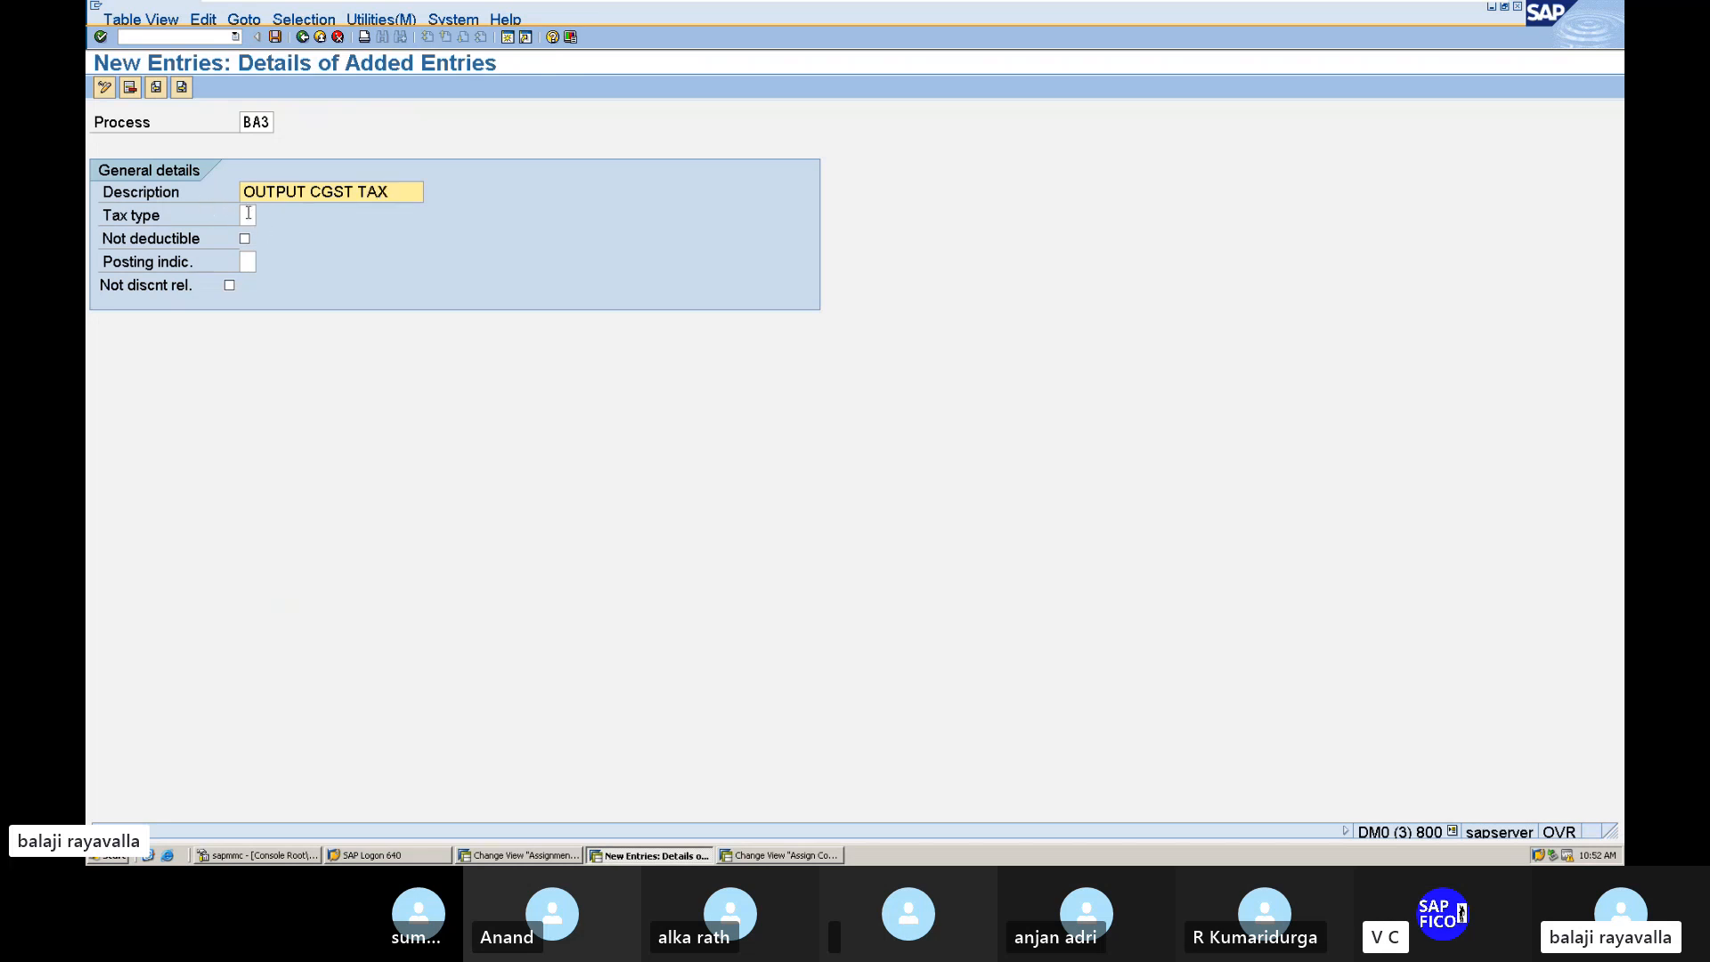
Step: Give BA3 tax type 1 (Output tax) and posting indicator 2 (Separate line item), then save it and return to the overview
click(249, 215)
click(263, 215)
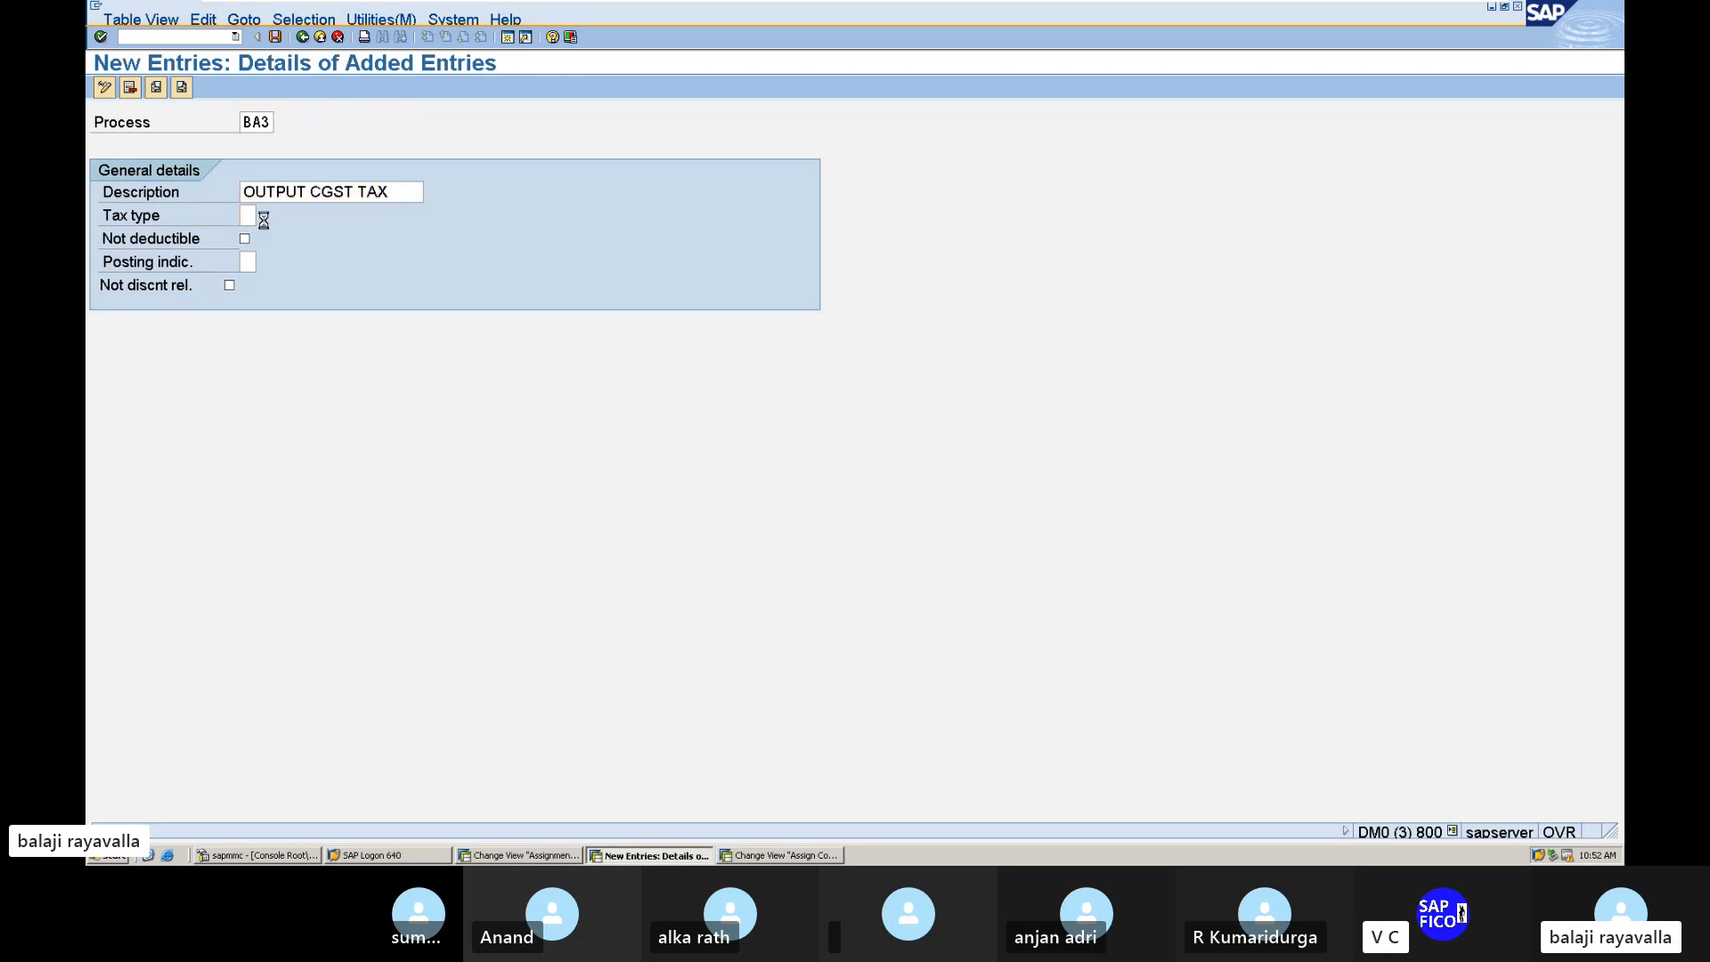
double_click(124, 184)
click(248, 262)
click(263, 260)
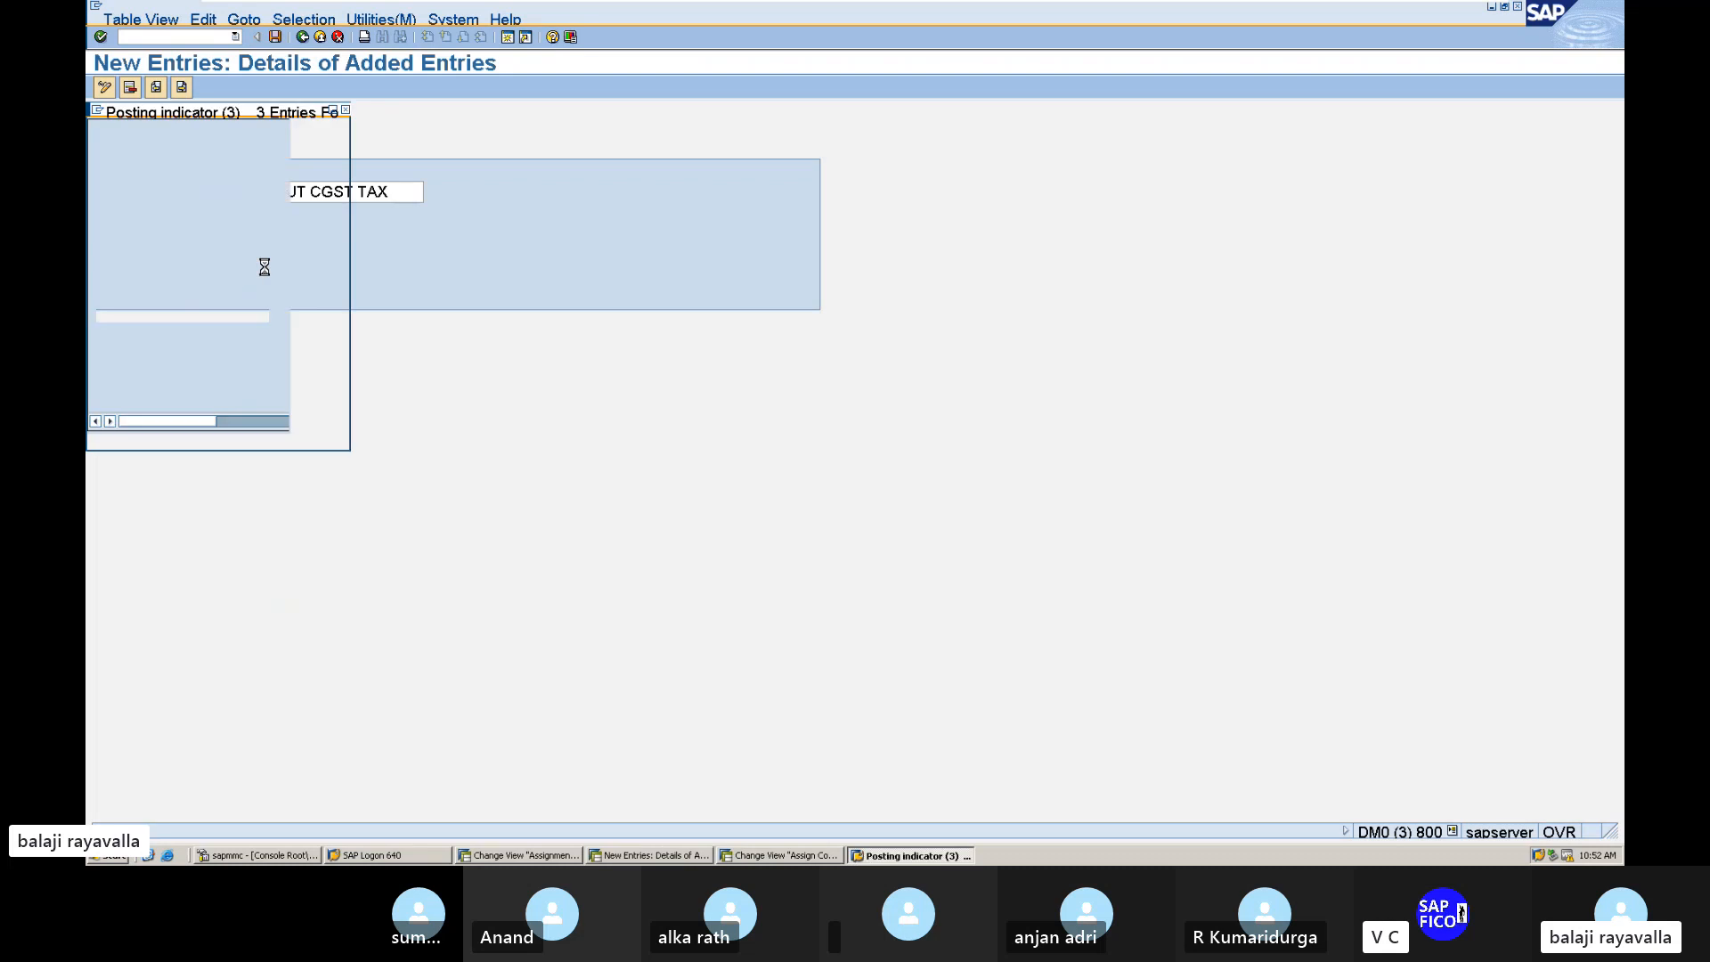
click(175, 210)
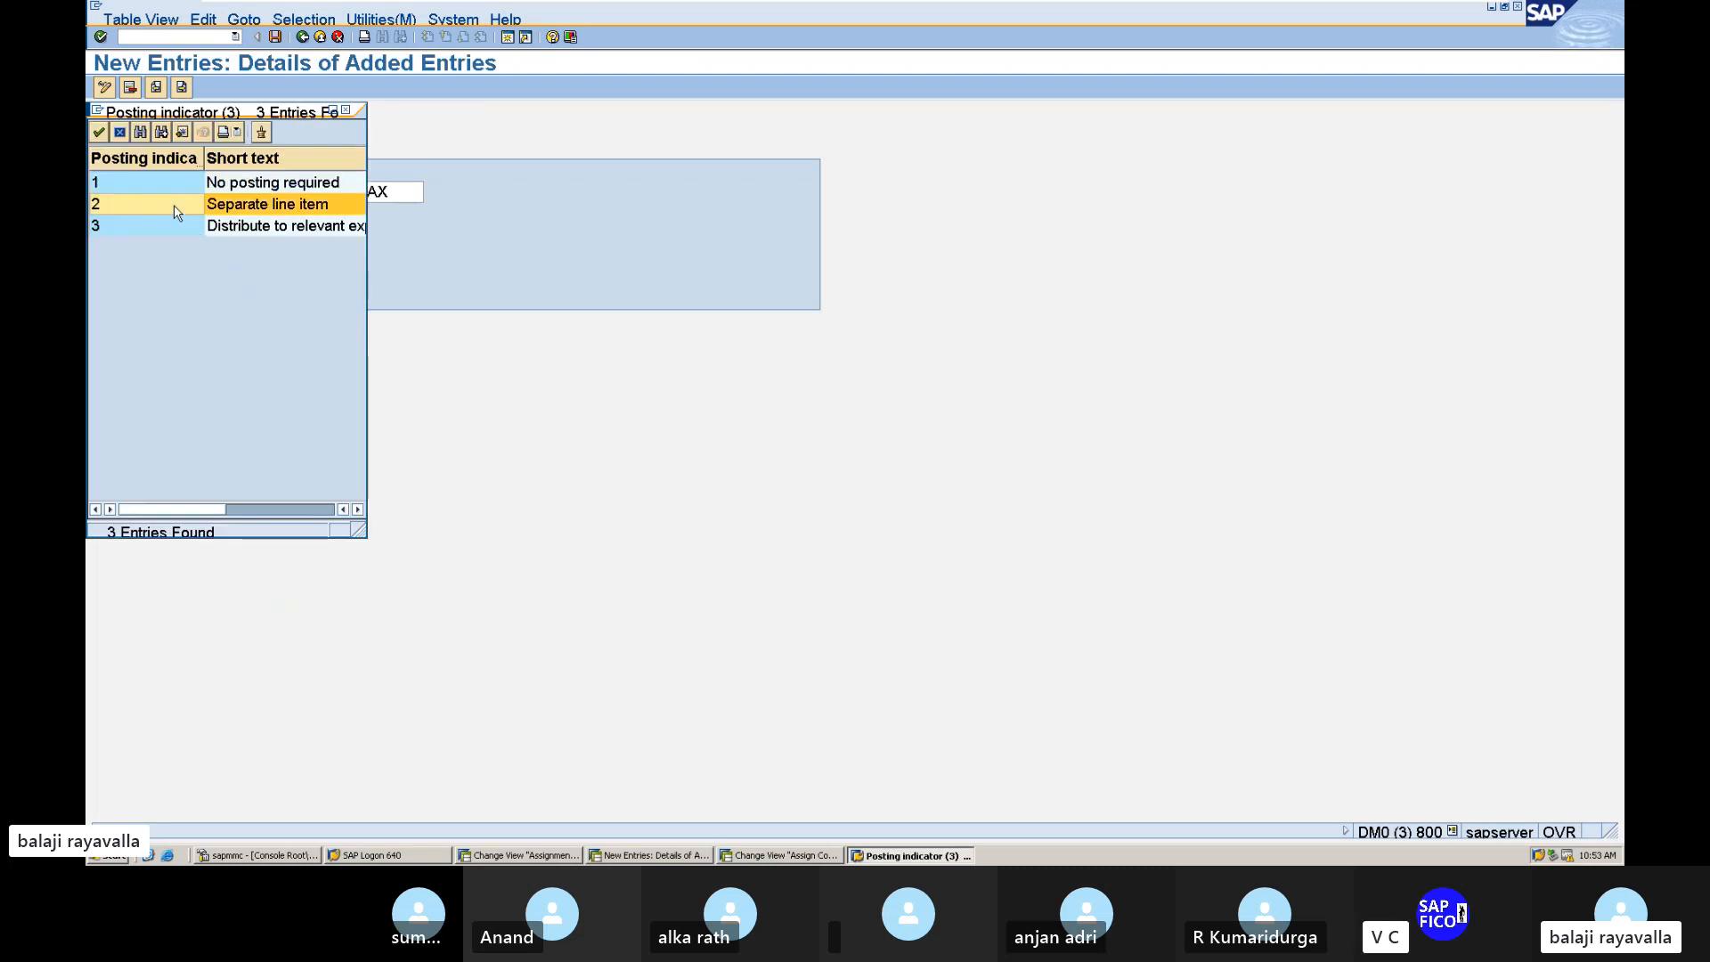
double_click(175, 210)
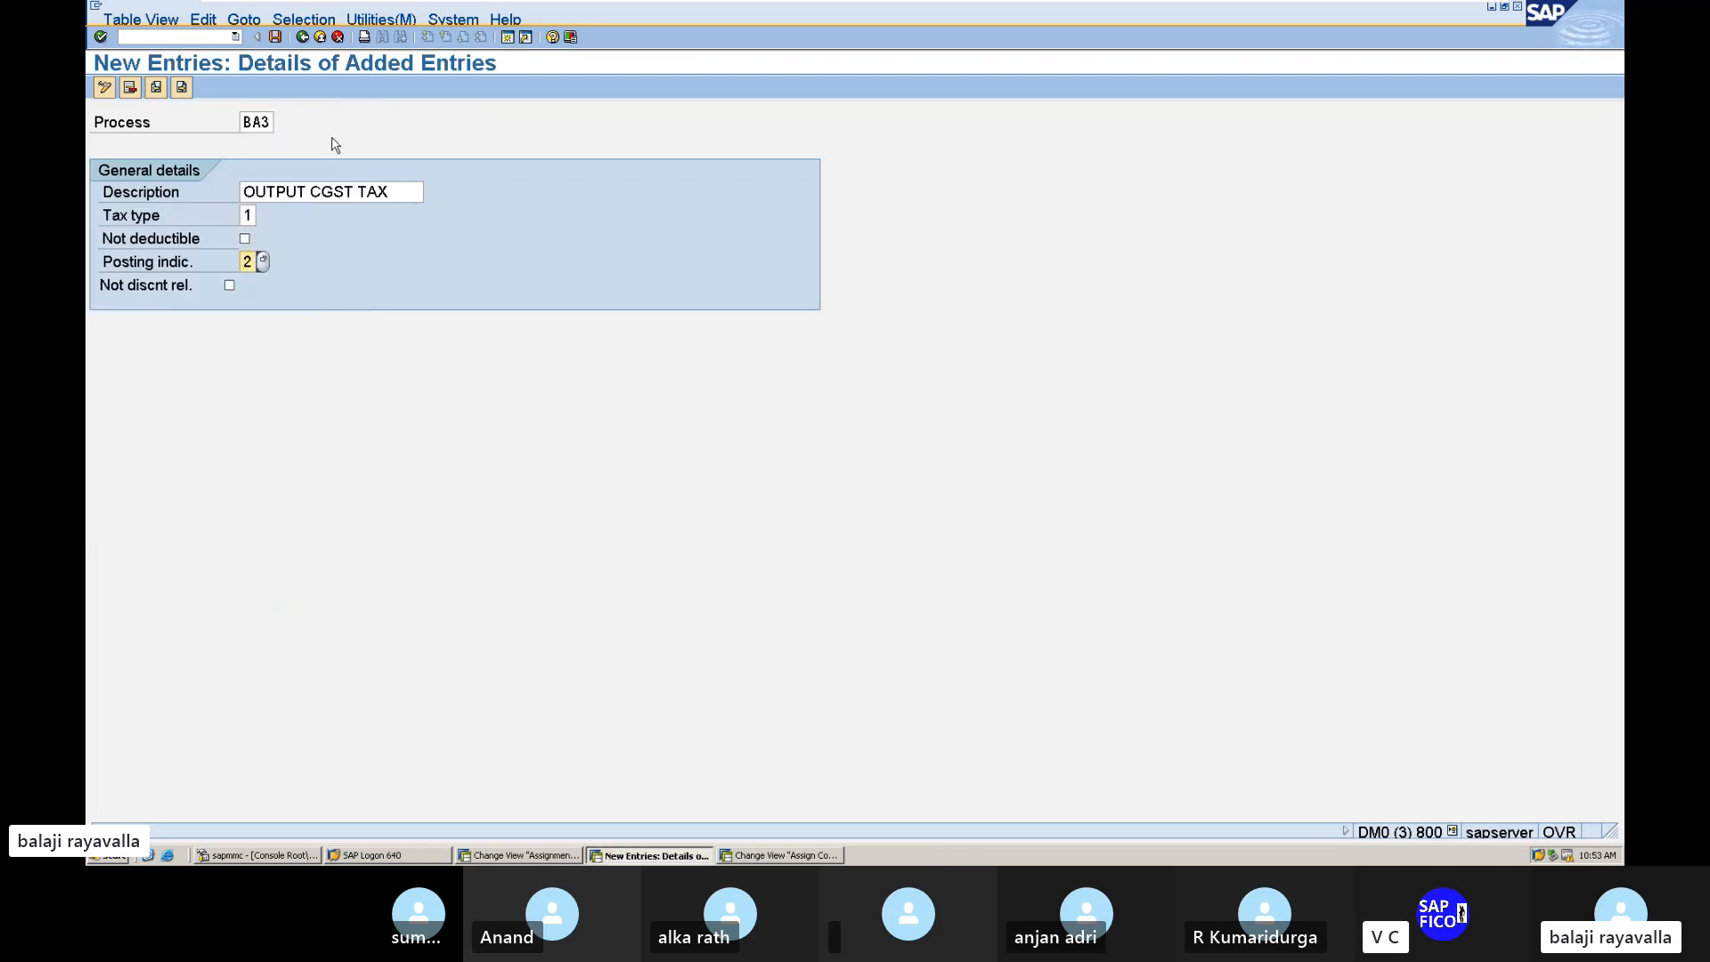
key(Return)
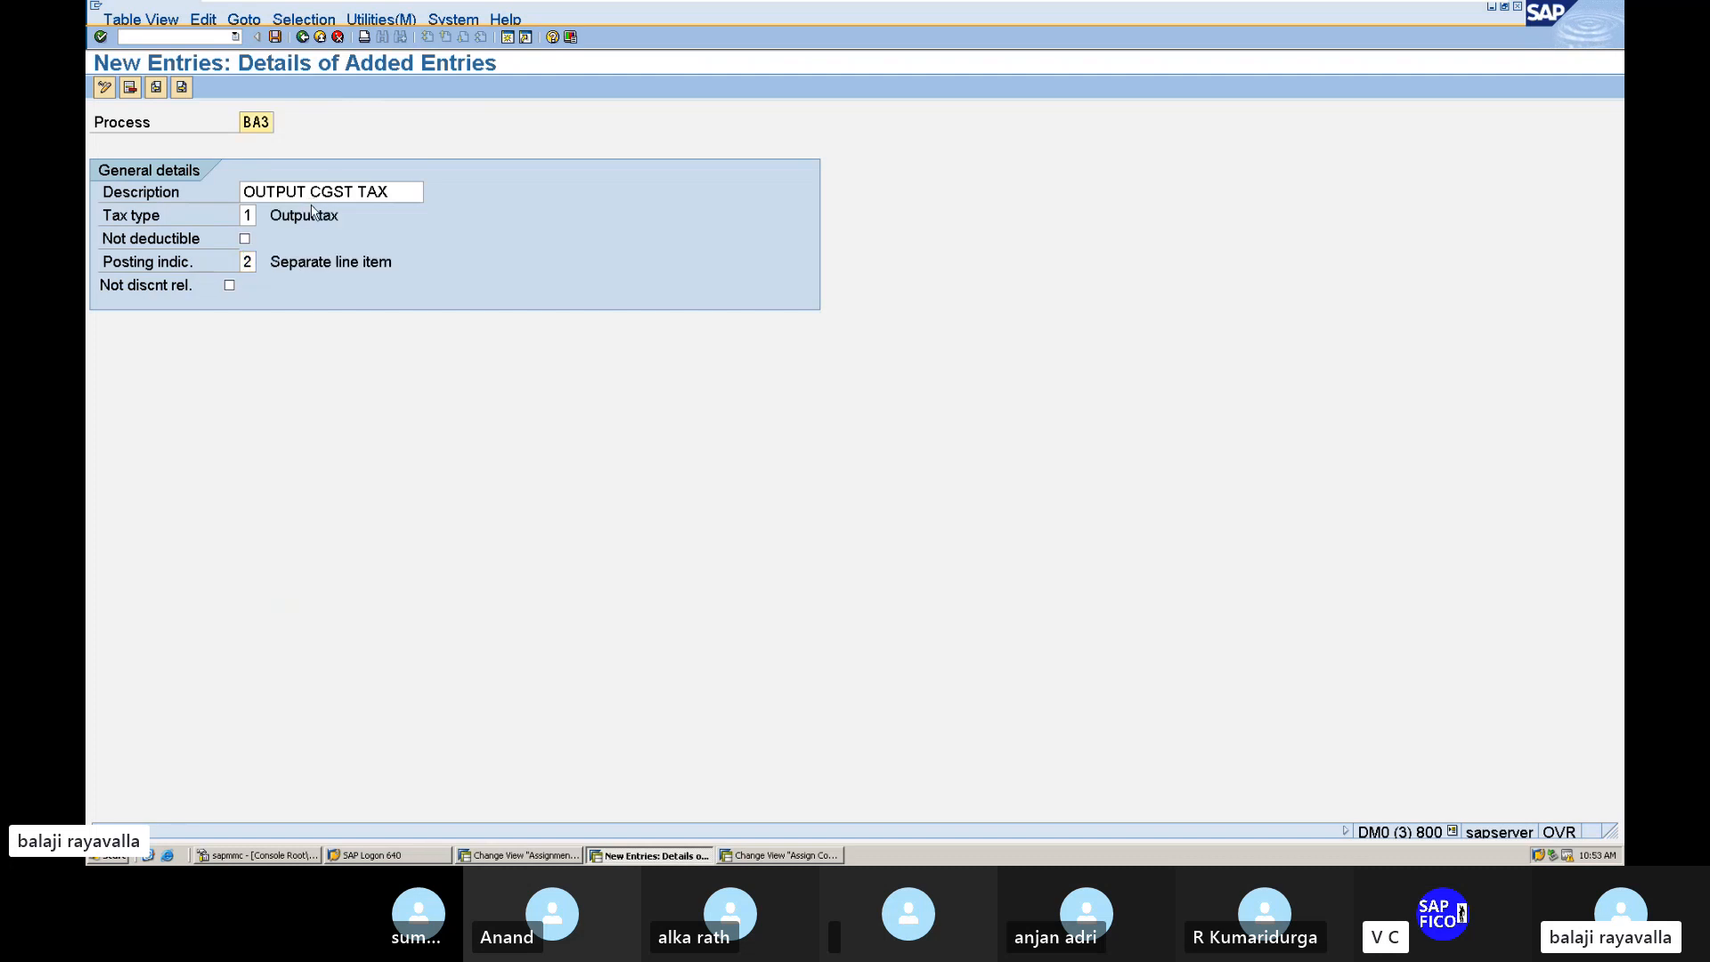
click(273, 37)
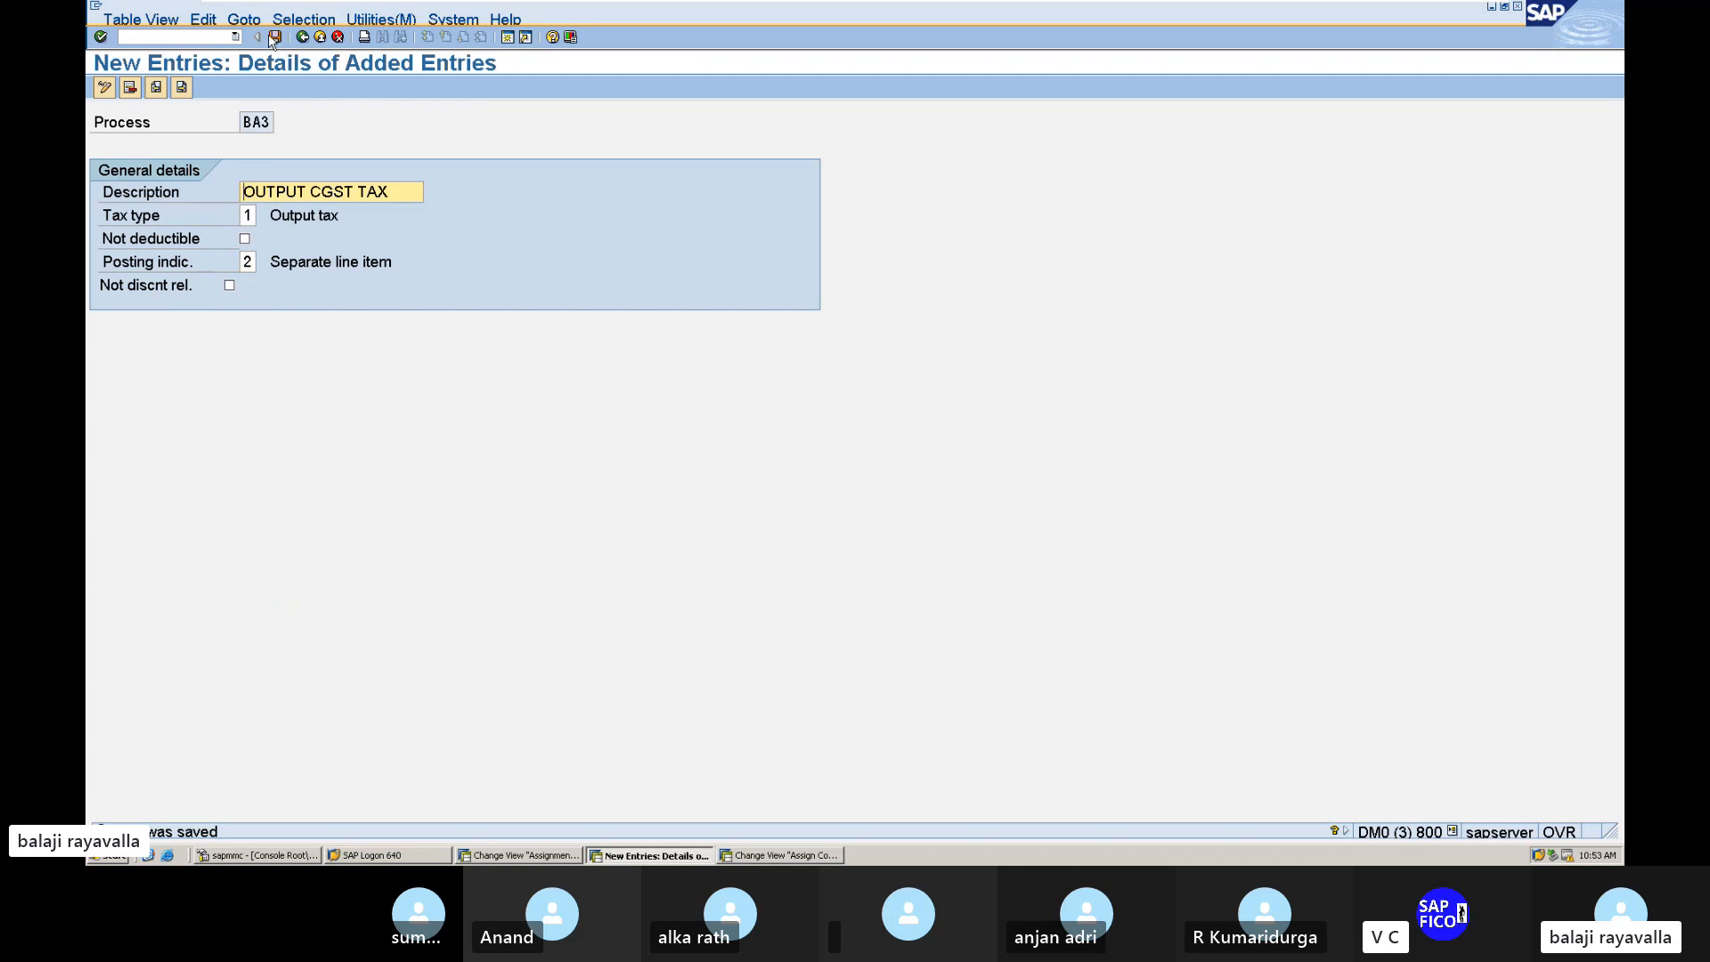
click(304, 38)
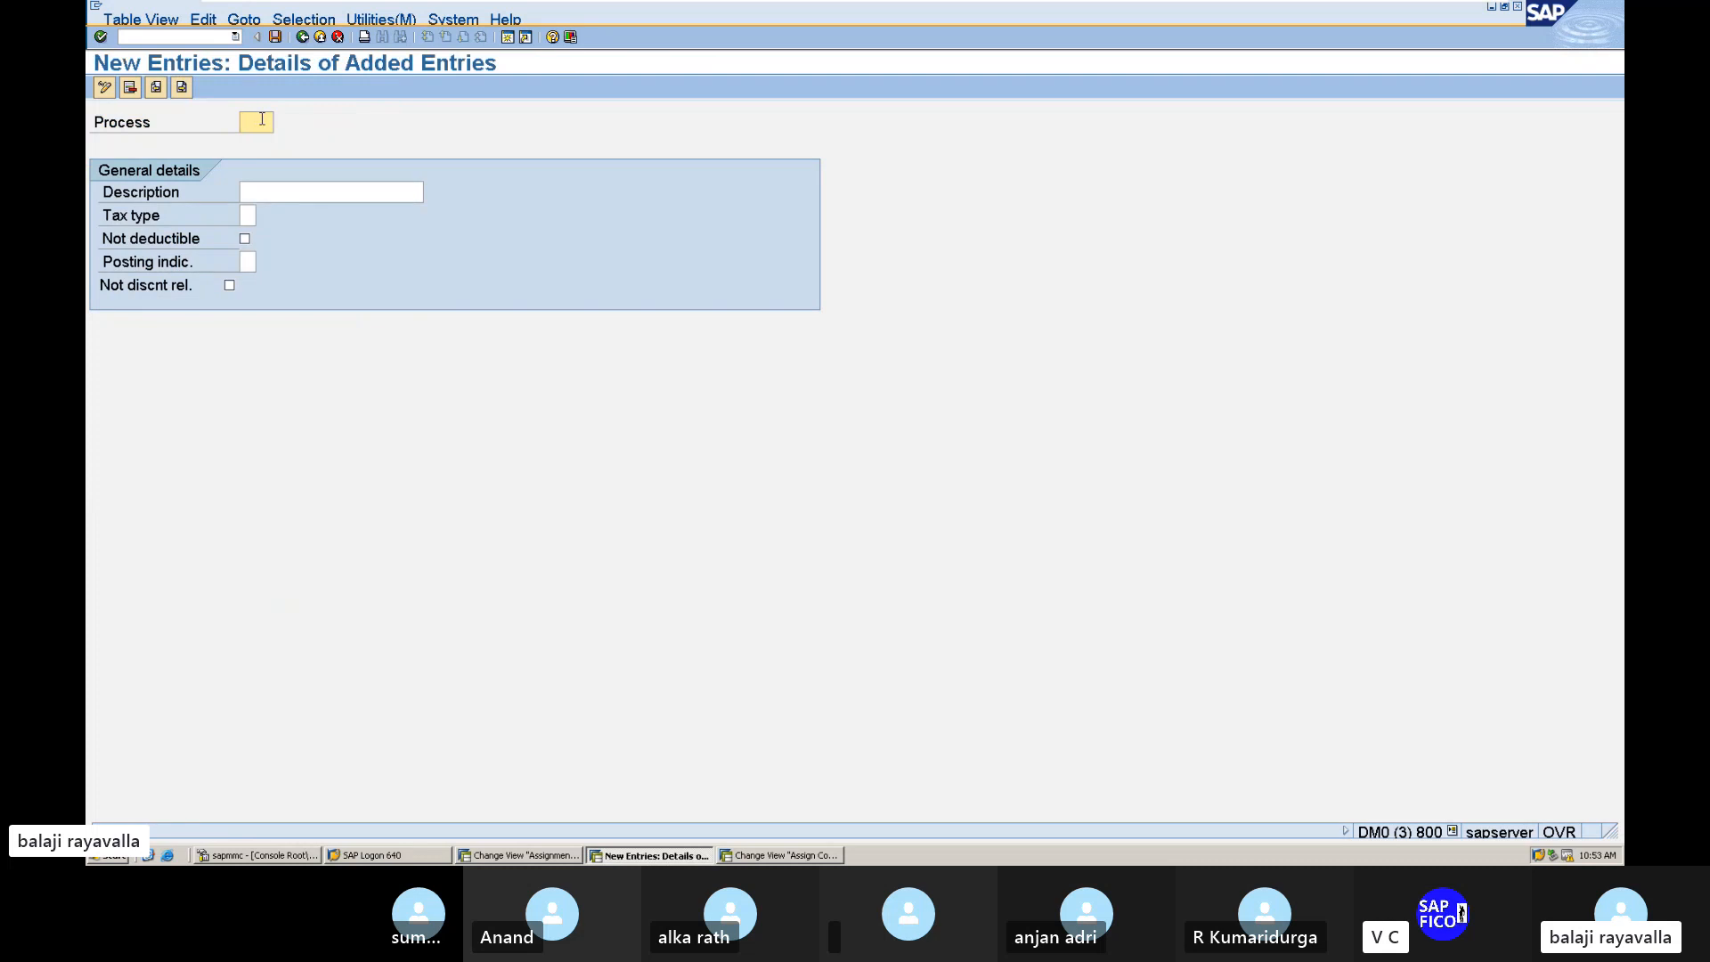
Step: Enter BA4 as the new tax process with the description OUTPUT SGST TAX
text(BA)
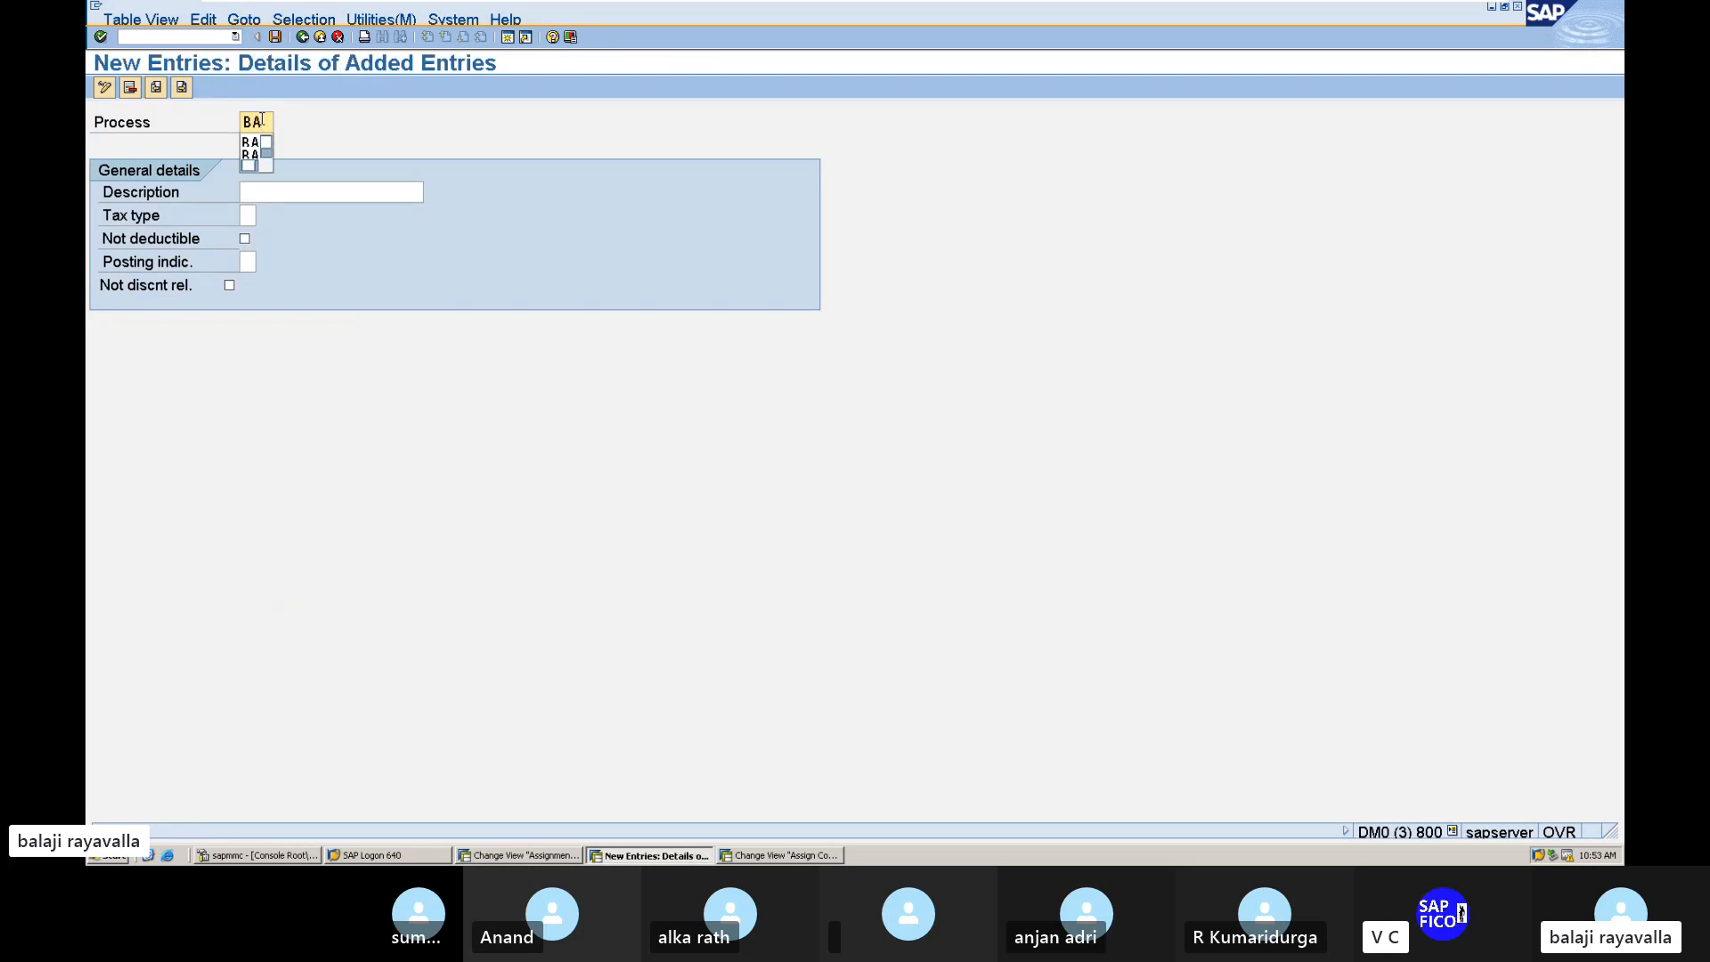
text(4)
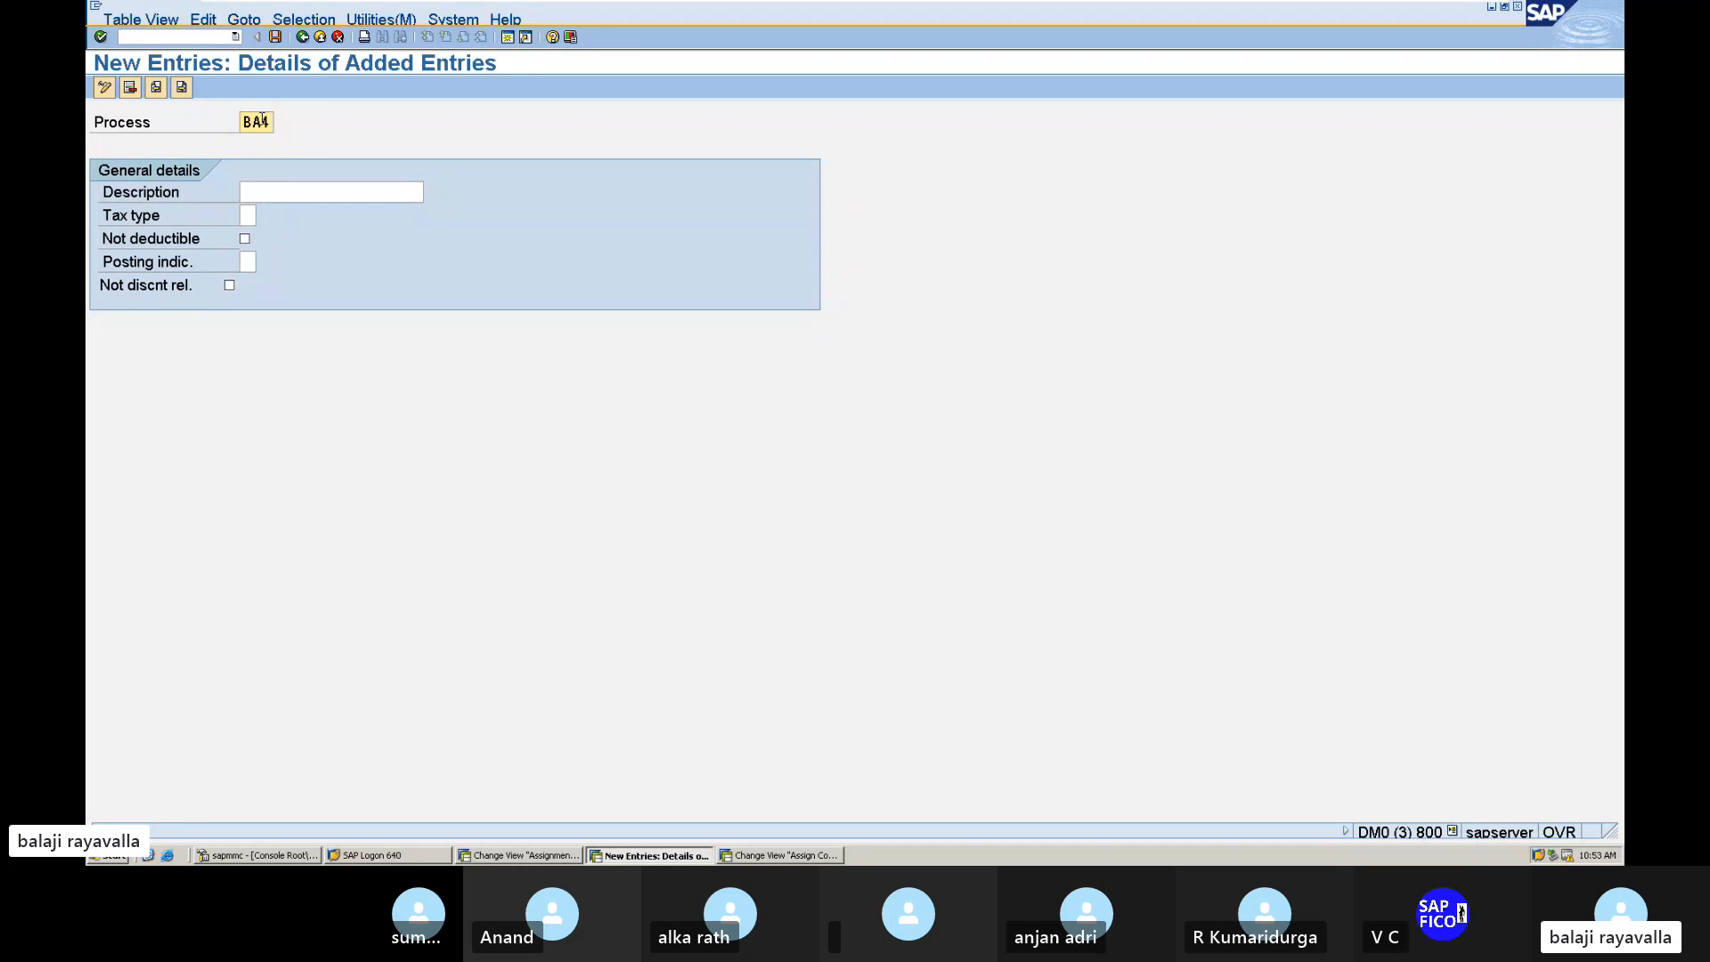
click(279, 185)
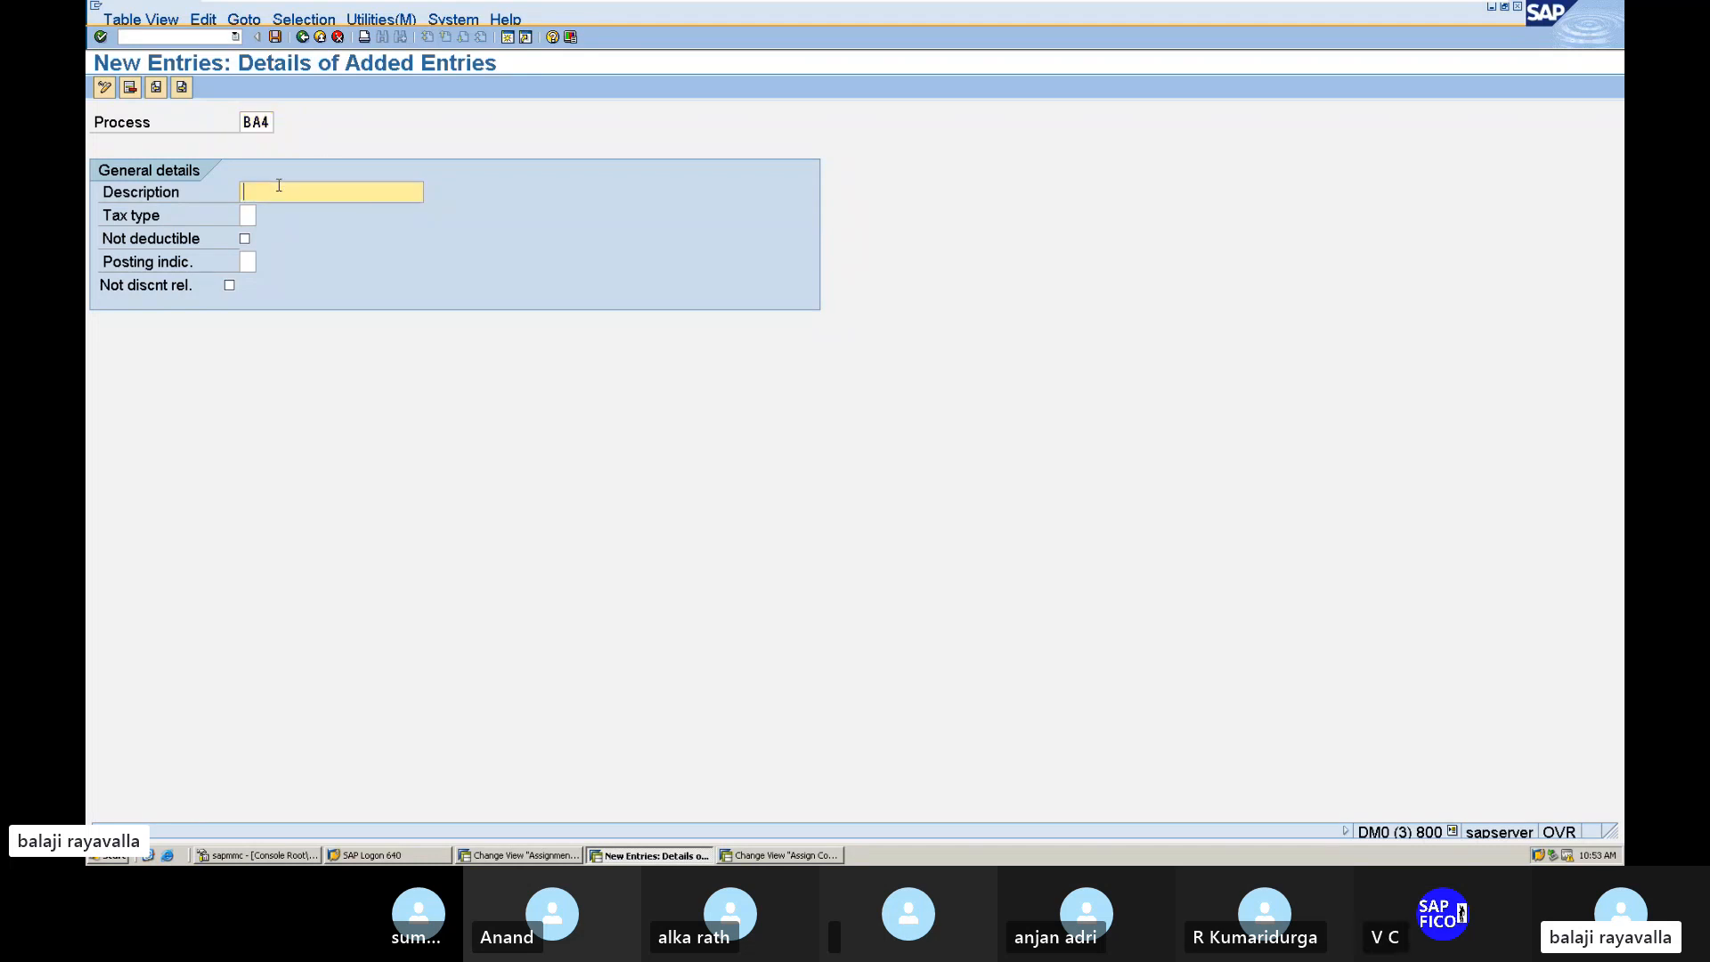
text(OUTU)
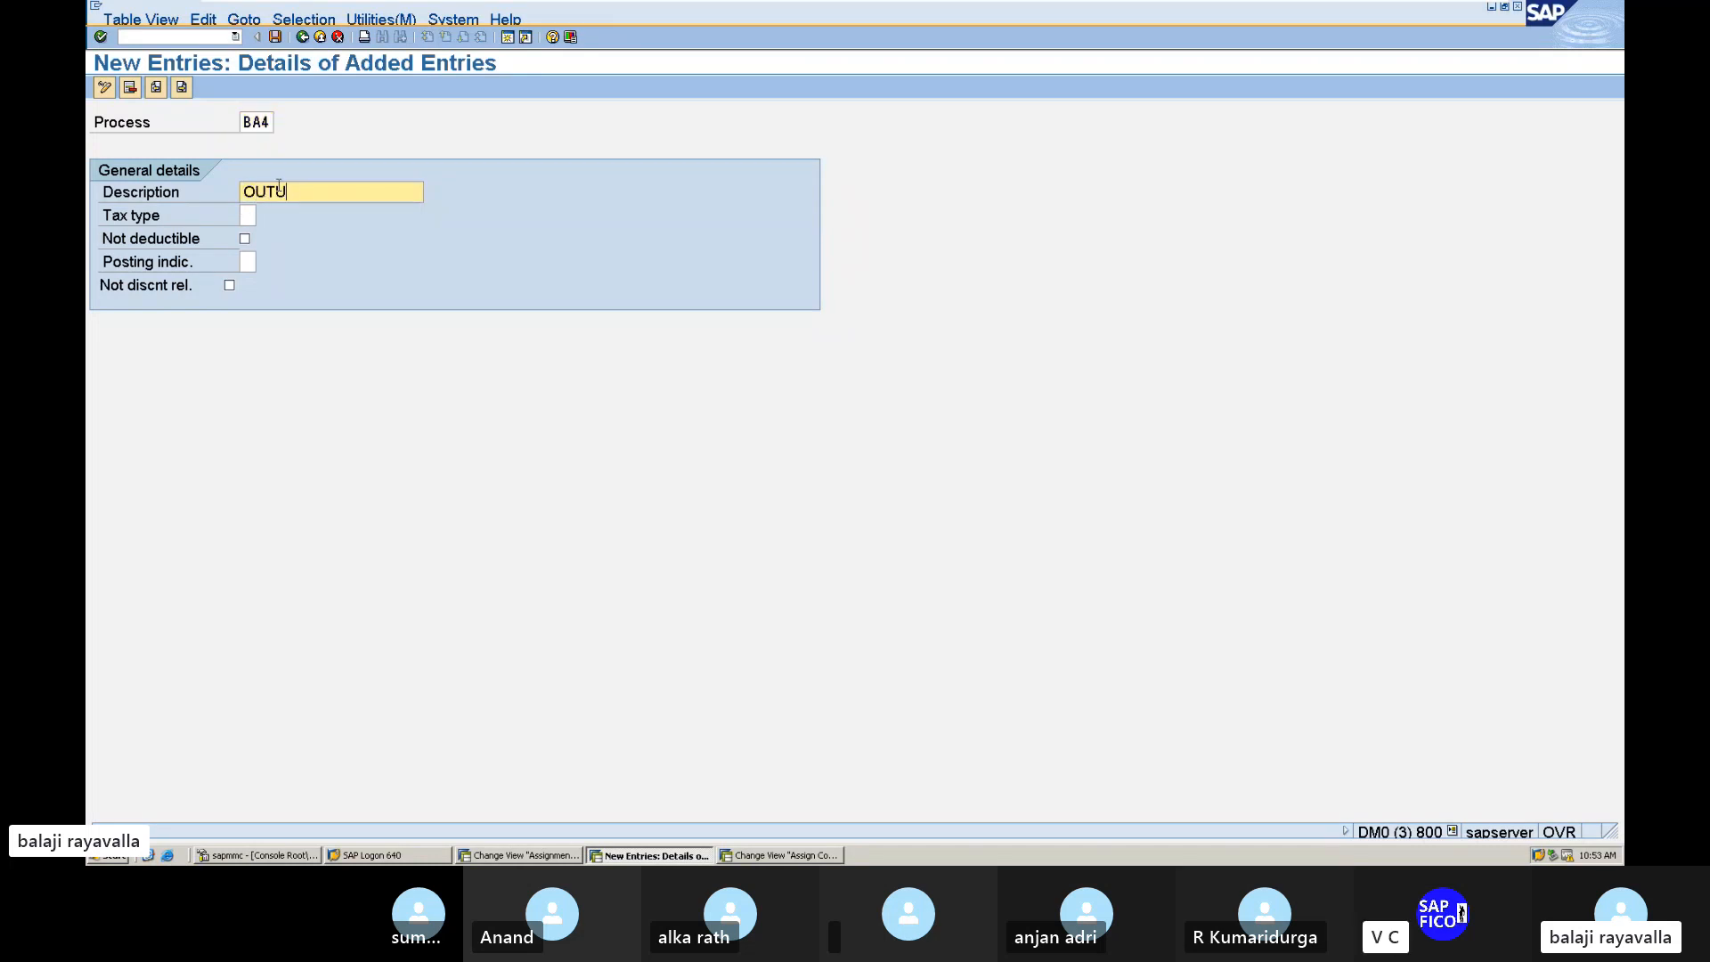
key(BackSpace)
text(PT)
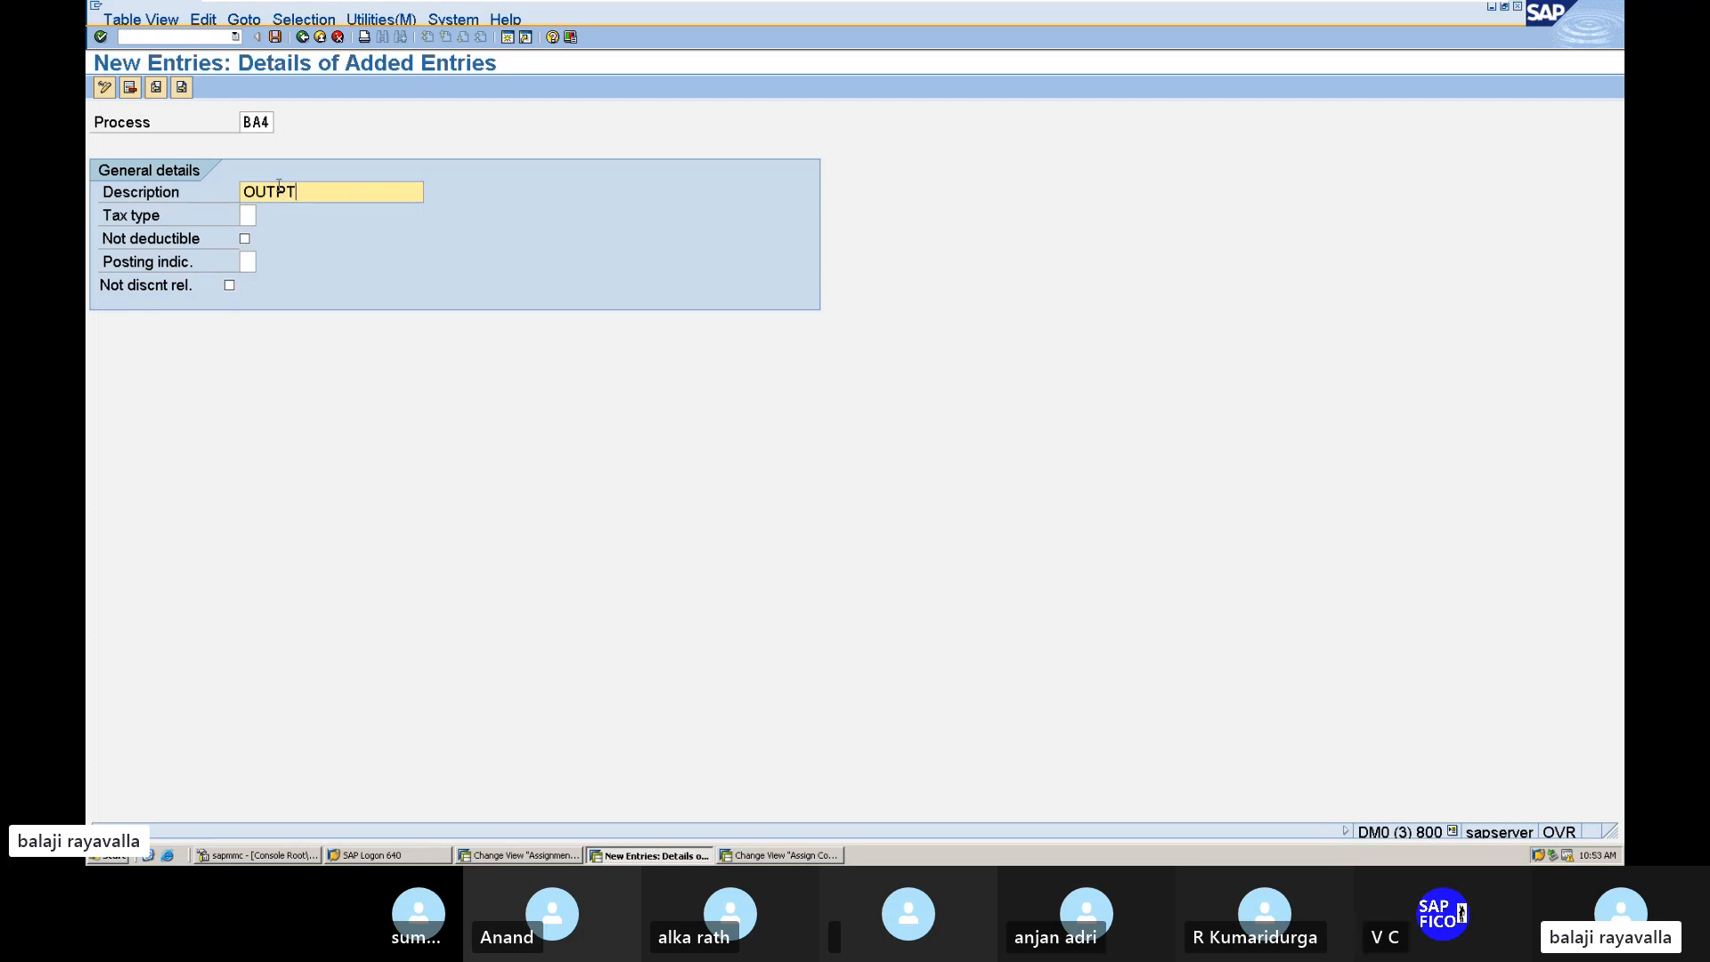
key(BackSpace)
text(UT SG)
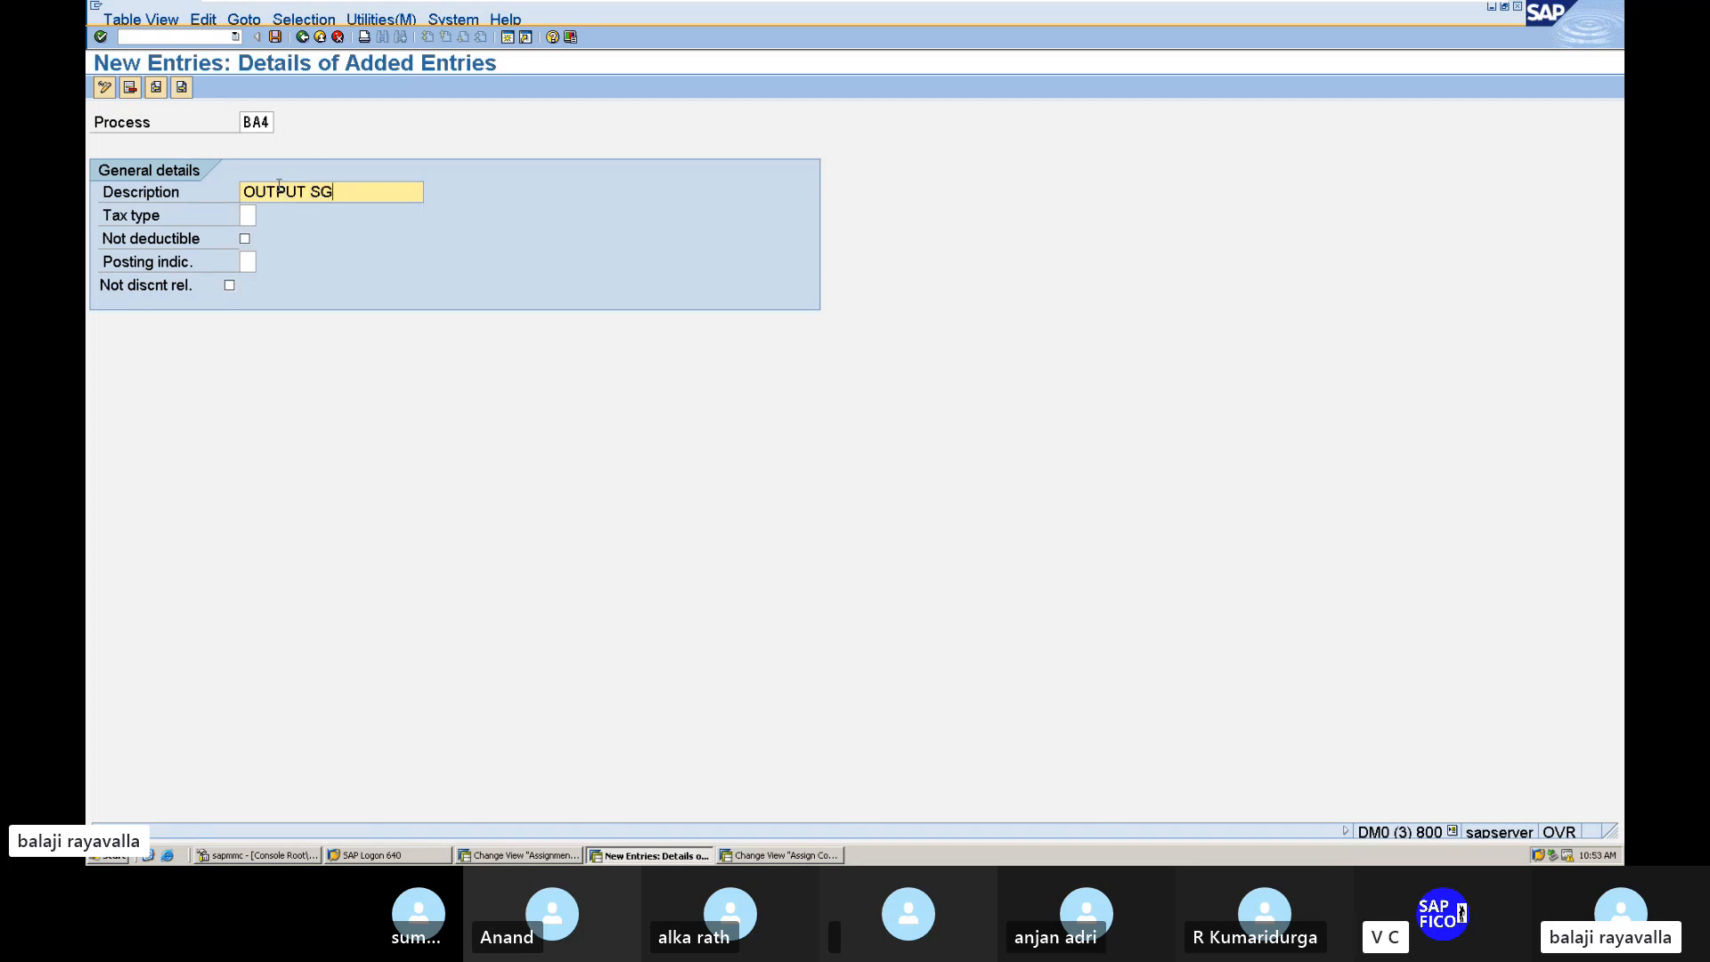
text(ST T)
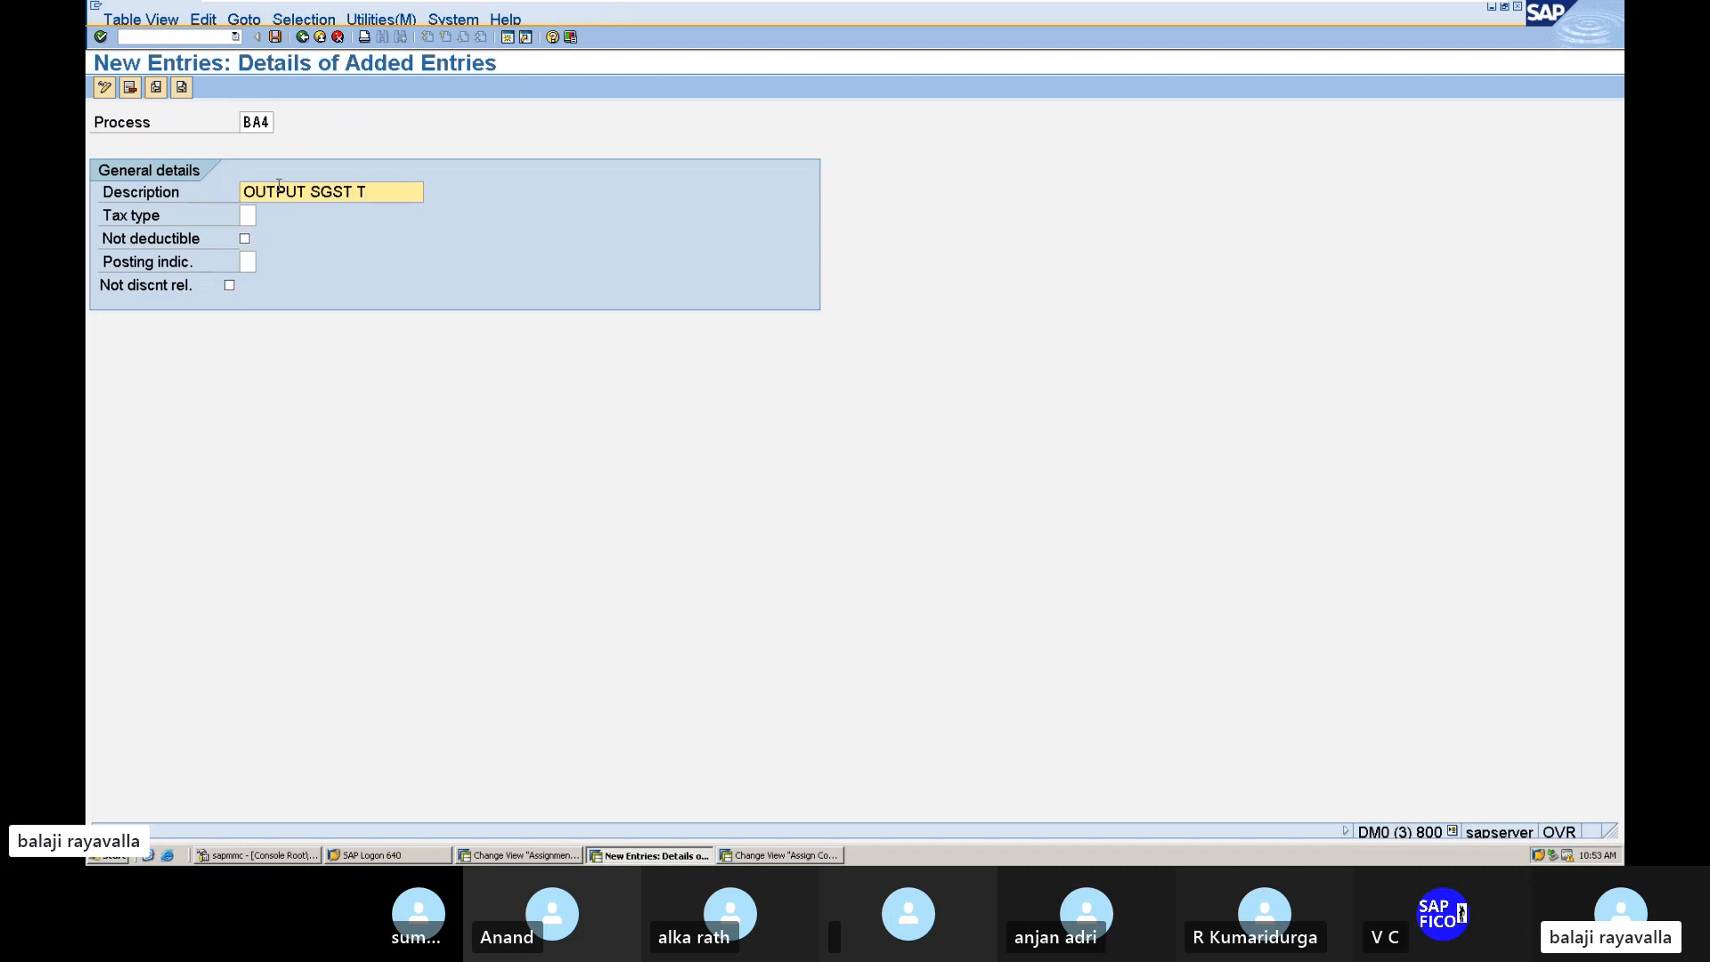
text(AX)
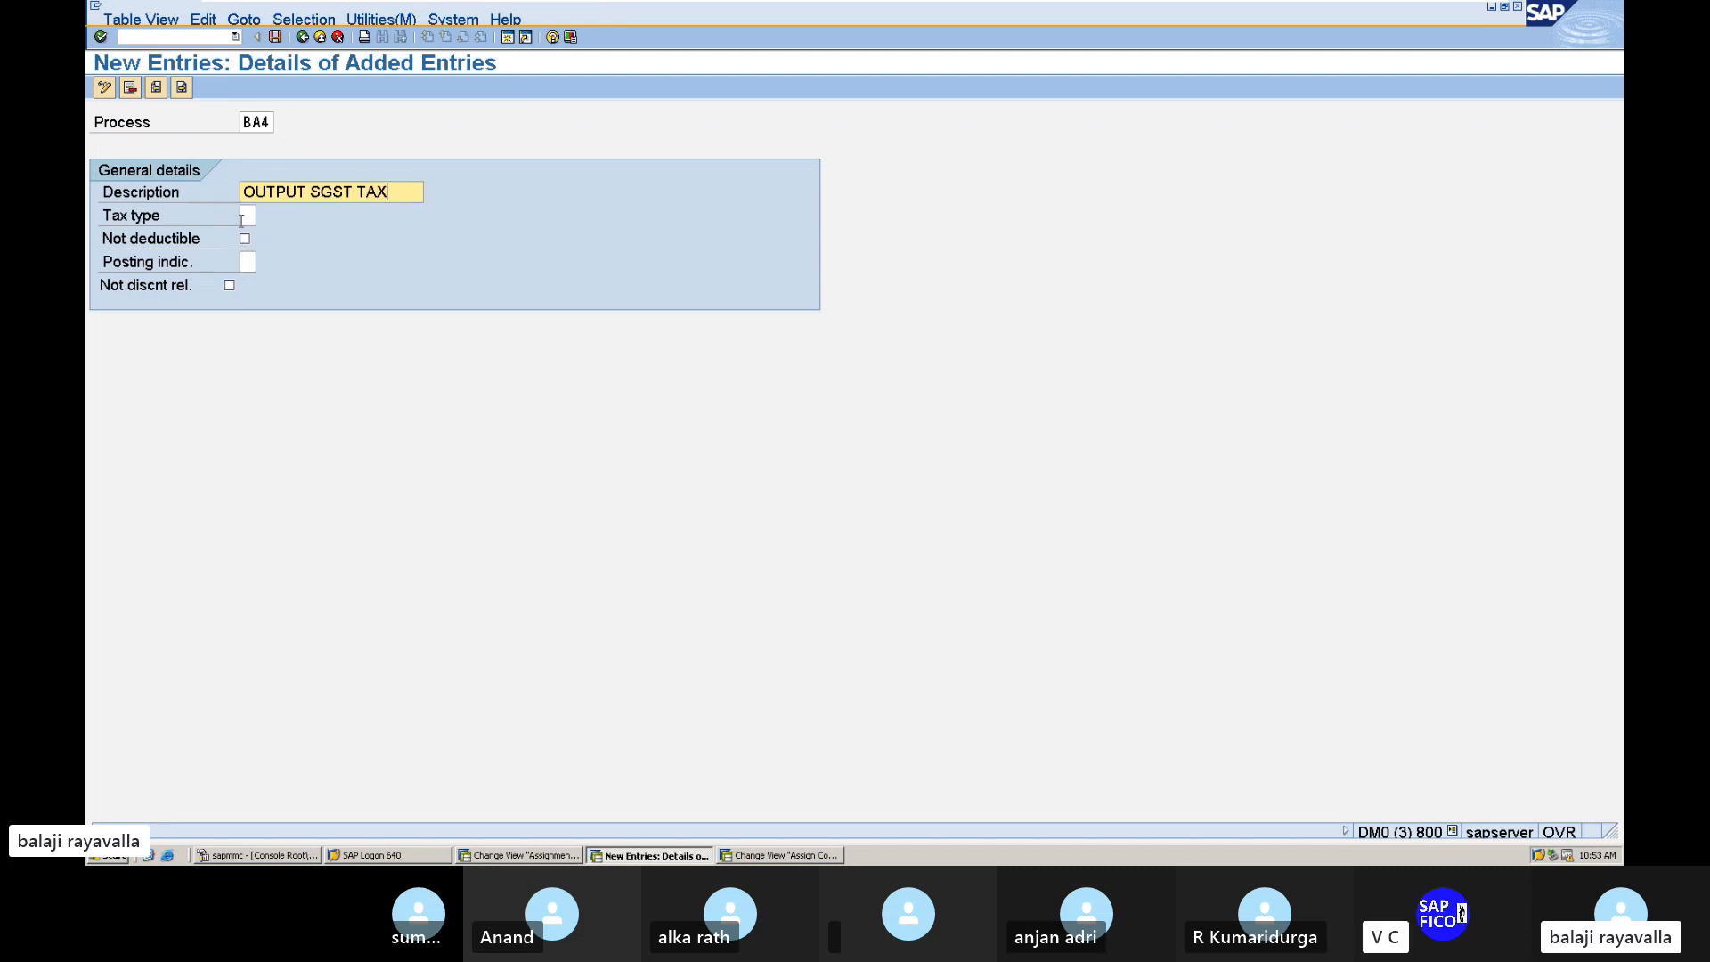
Step: Give BA4 tax type 1 (Output tax) and posting indicator 2 (Separate line item), save it and return to the overview
click(248, 217)
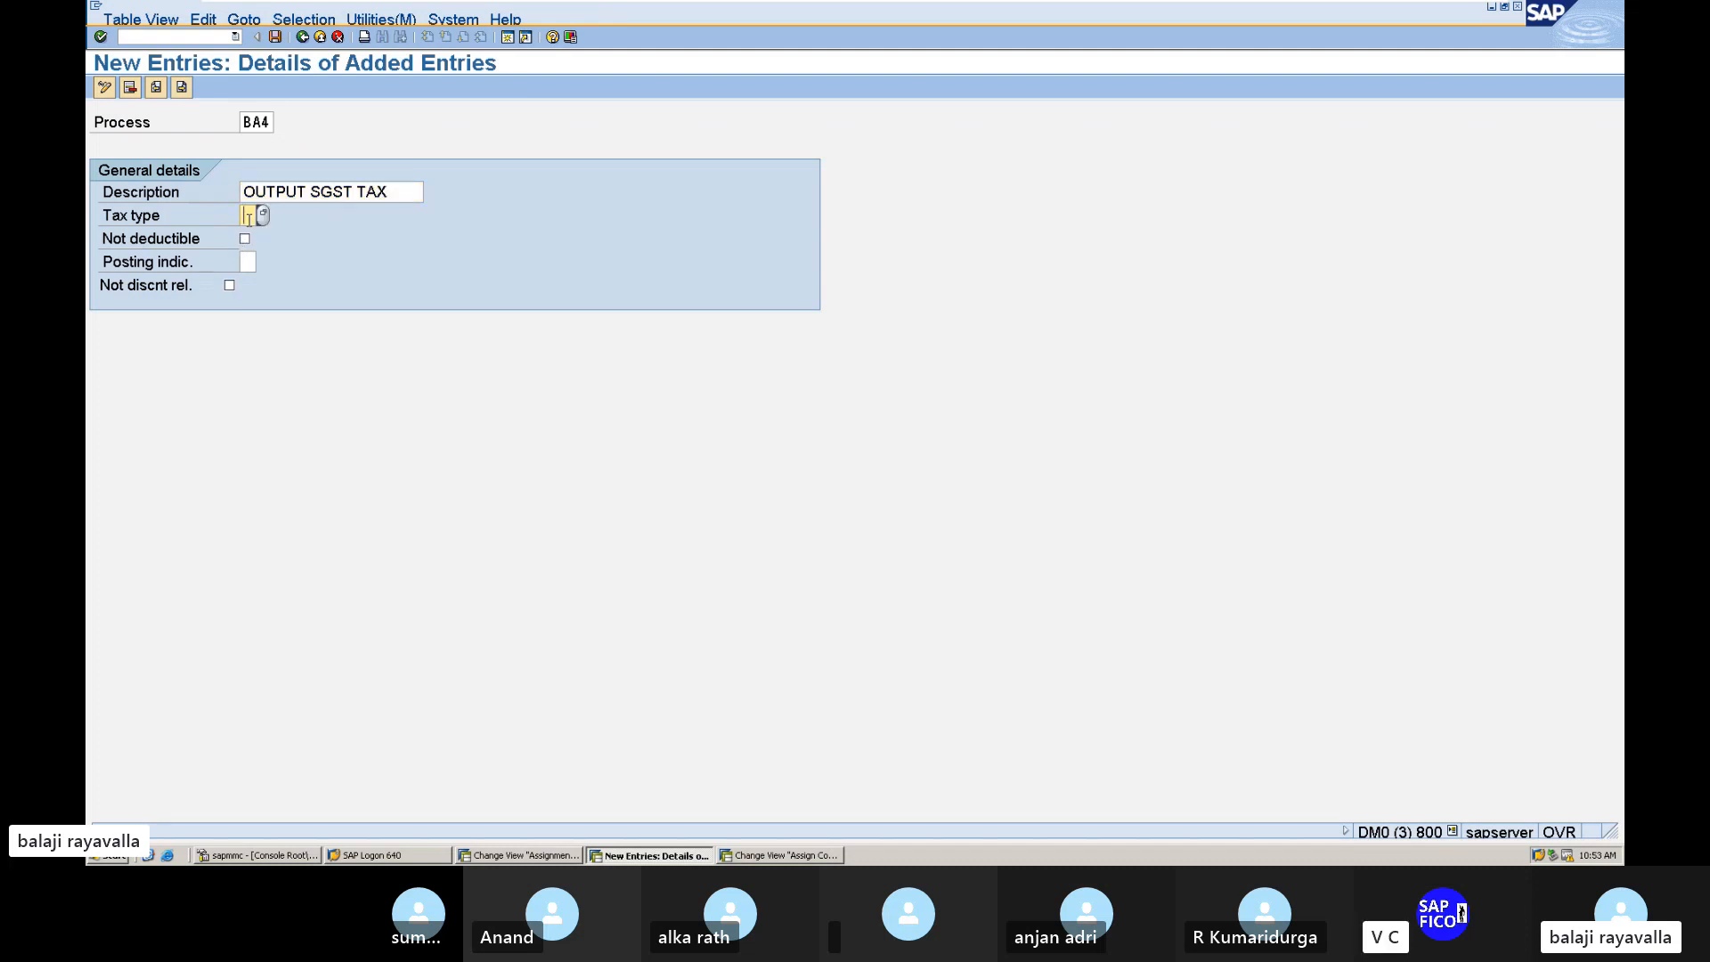
text(1)
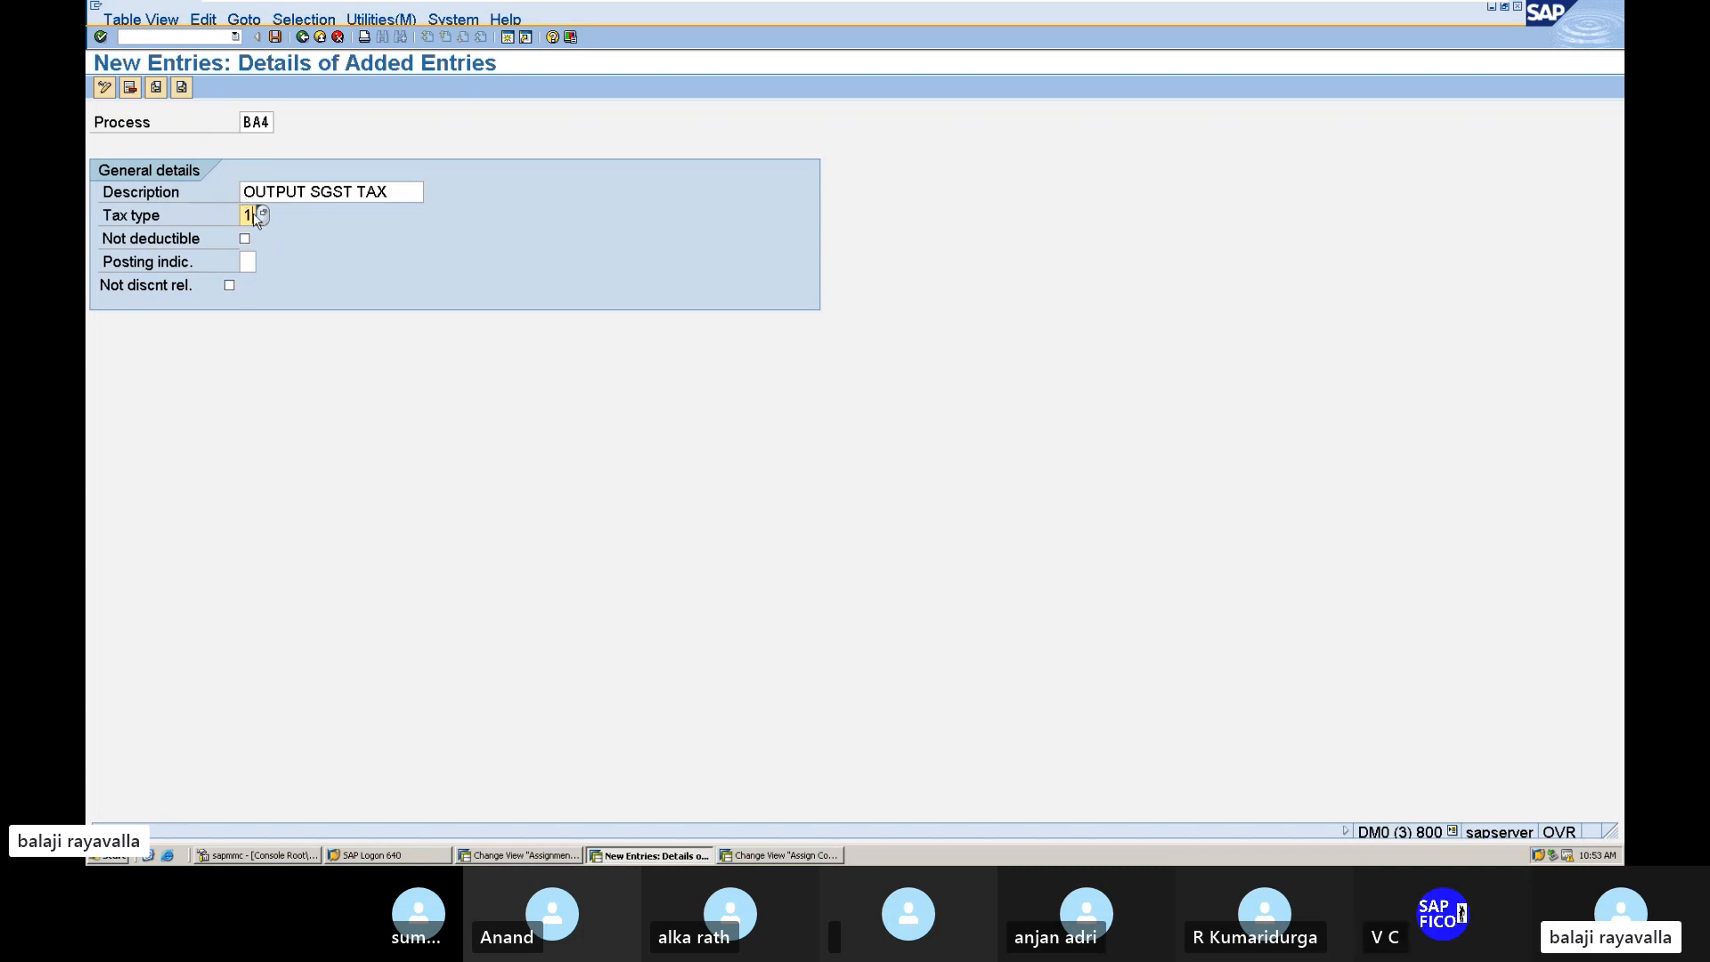
click(247, 261)
text(2)
key(Return)
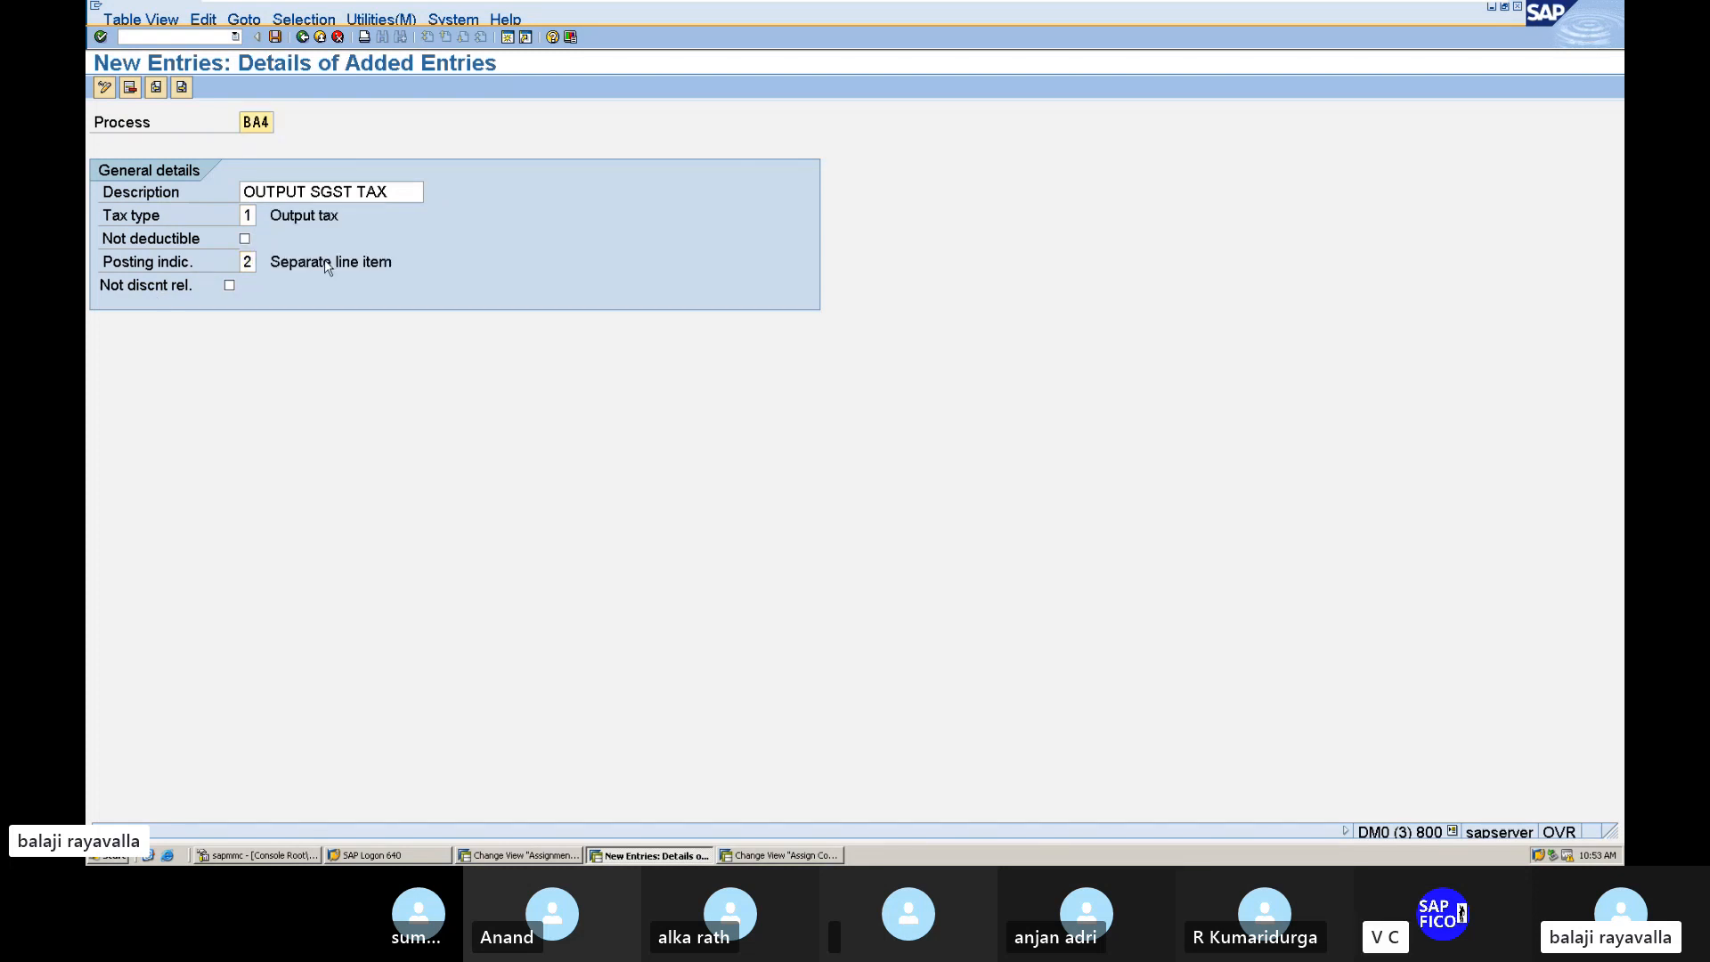
click(276, 40)
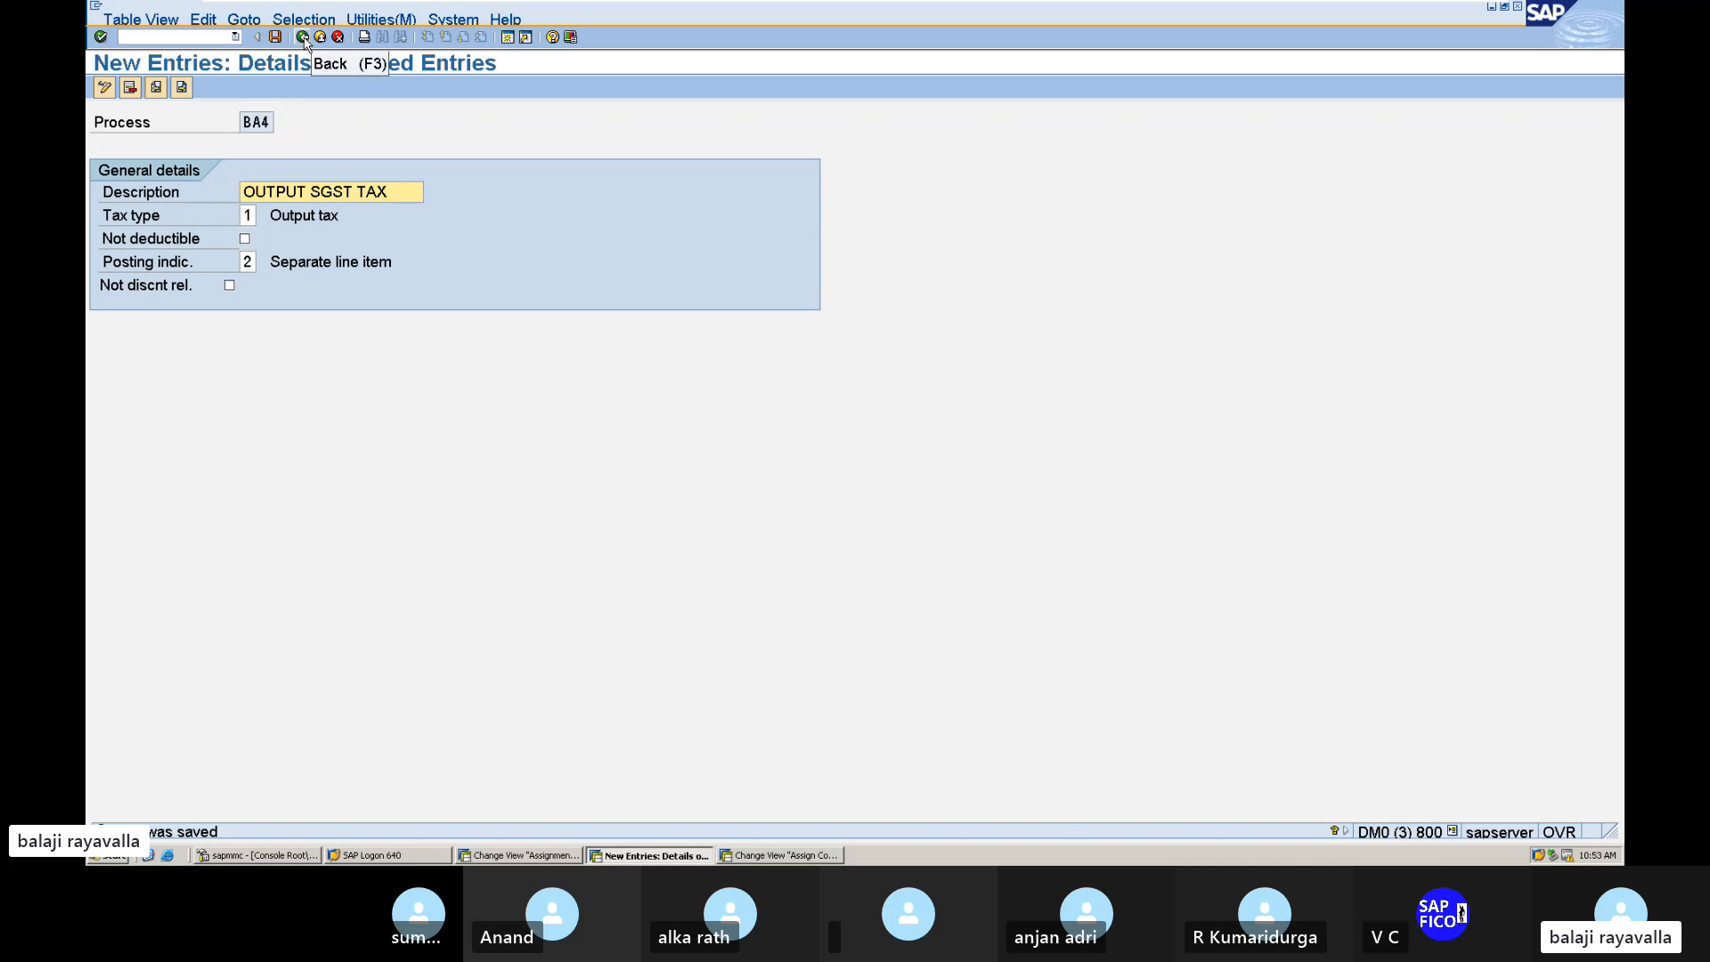
click(303, 38)
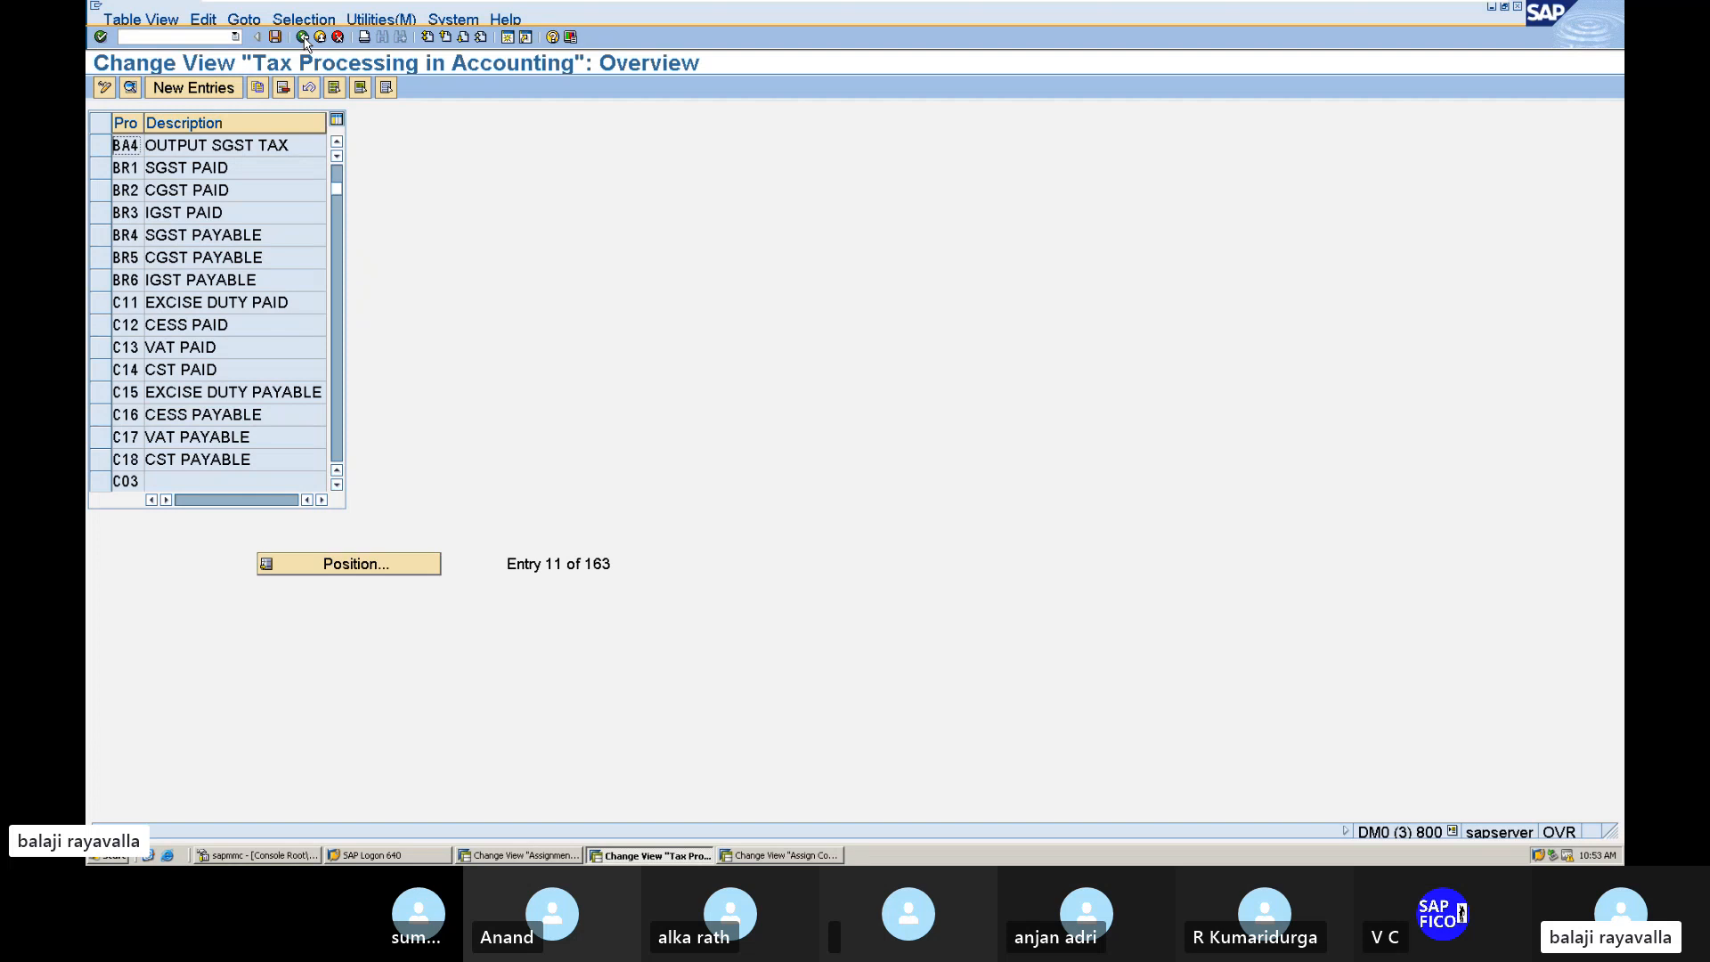
Step: Consult the GST CONFIGURATIONS list in Word, return to the SAP session and open the Procedures maintenance with transaction OBYZ
mouse_move(1349, 6)
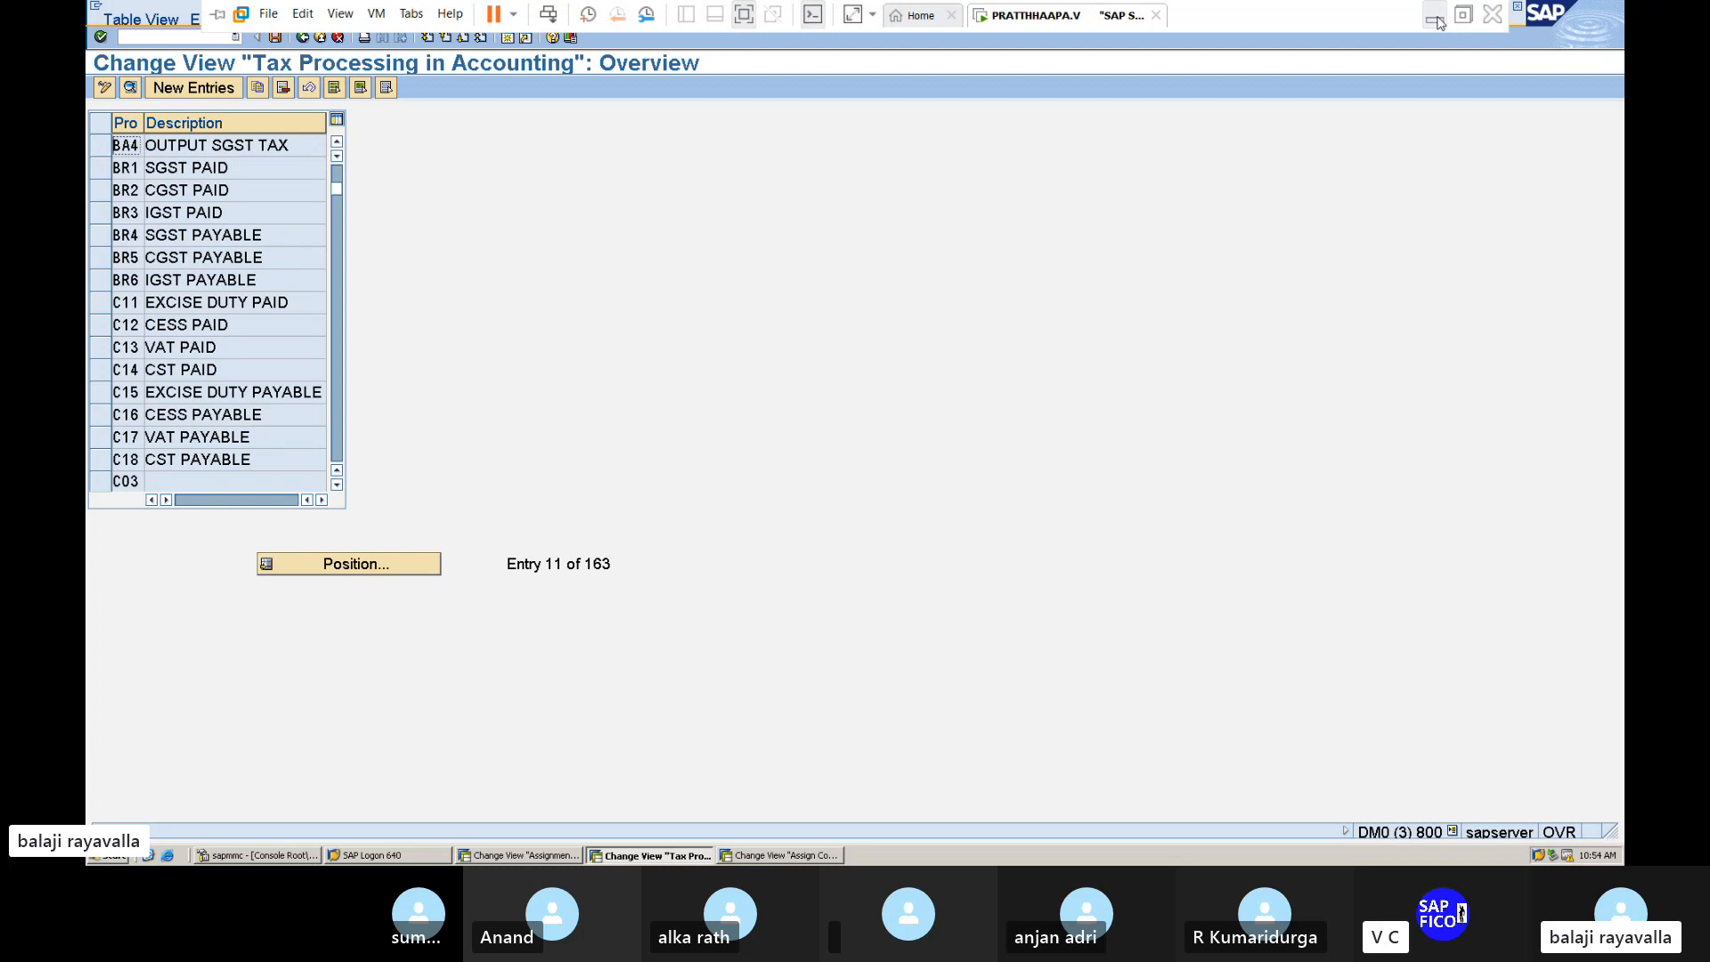
click(1435, 21)
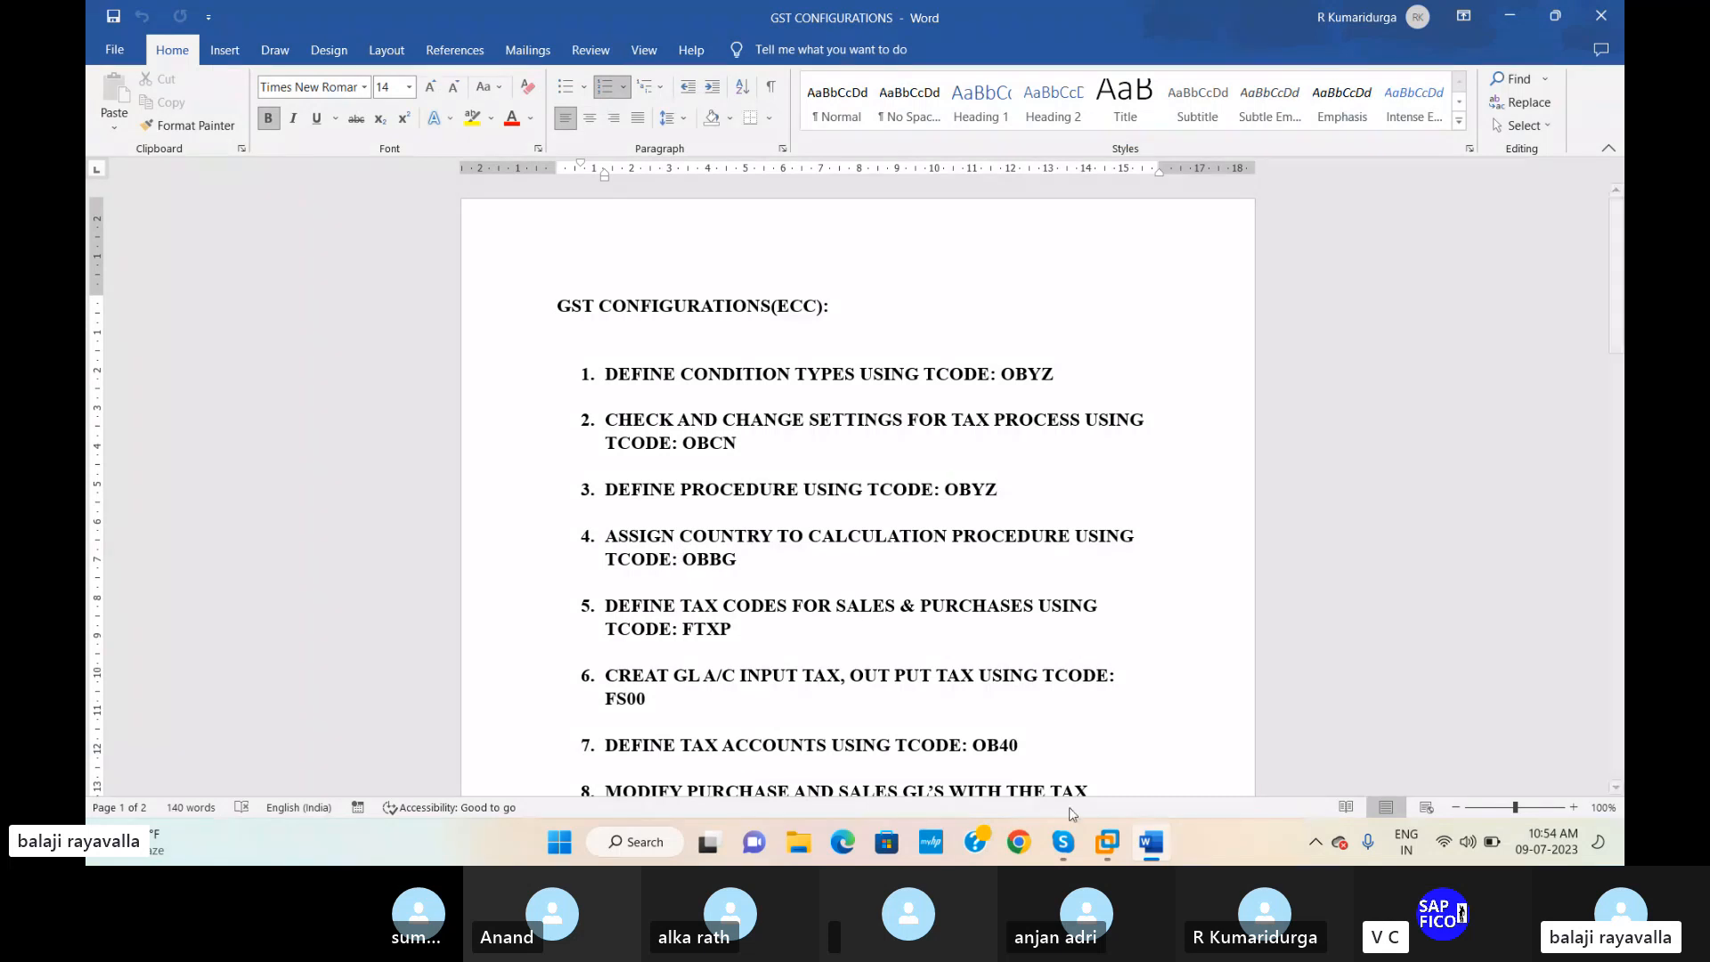
mouse_move(1108, 840)
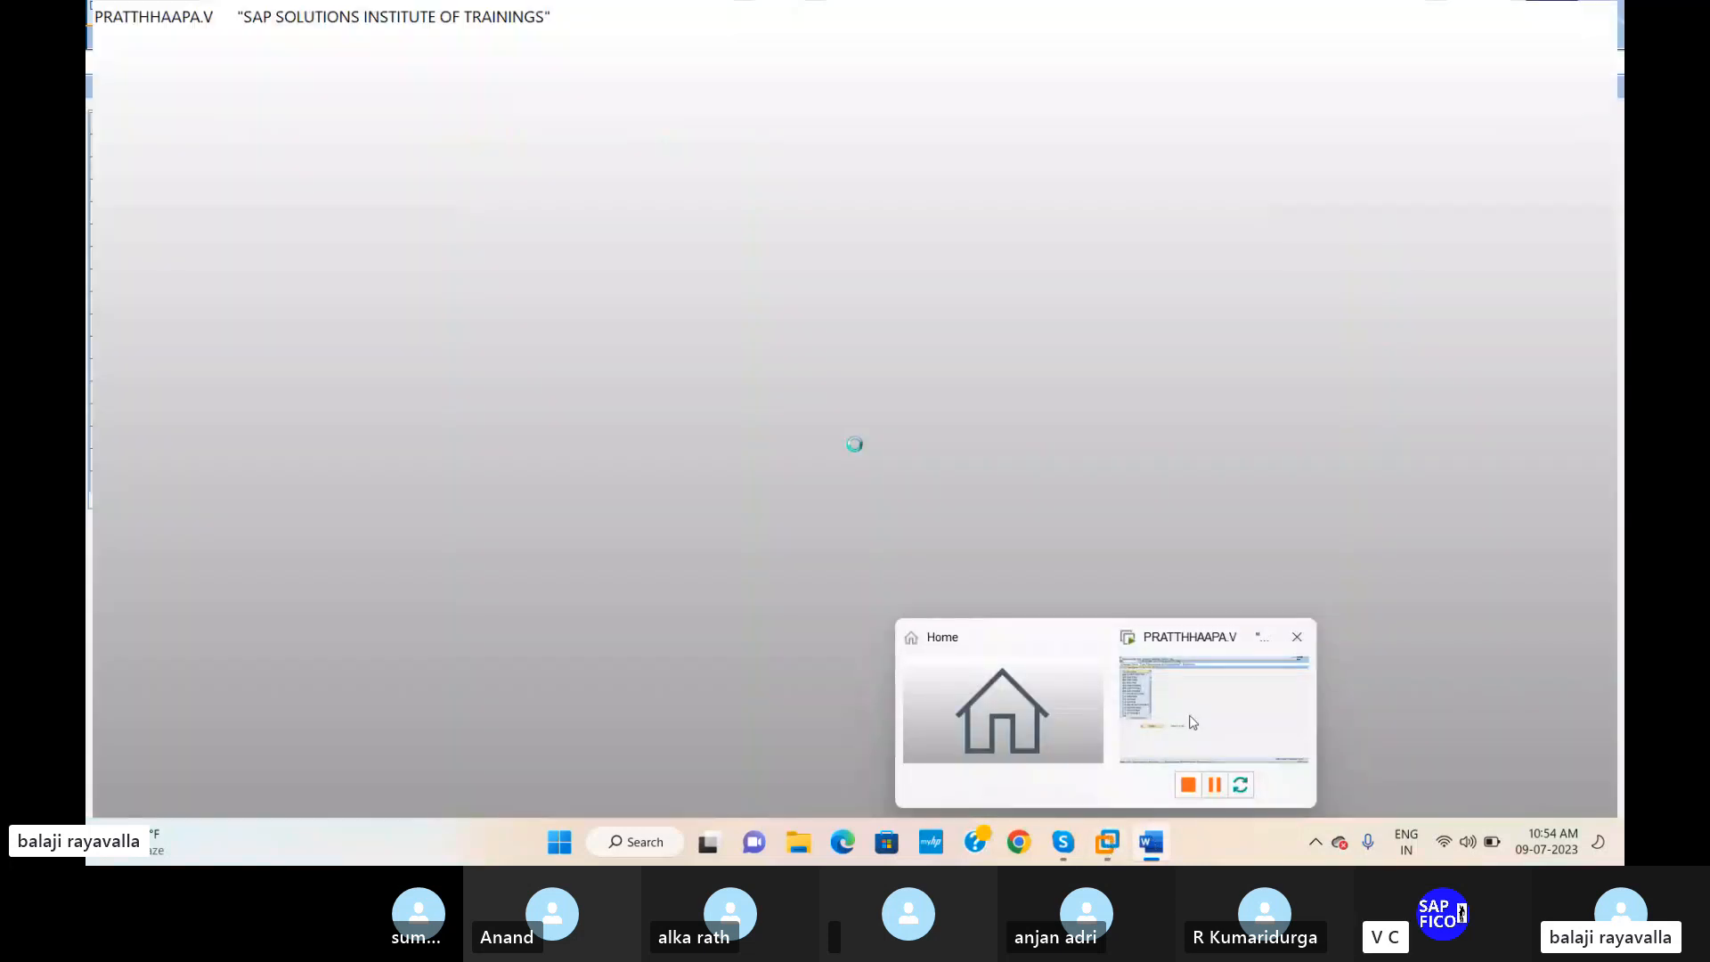
click(1194, 723)
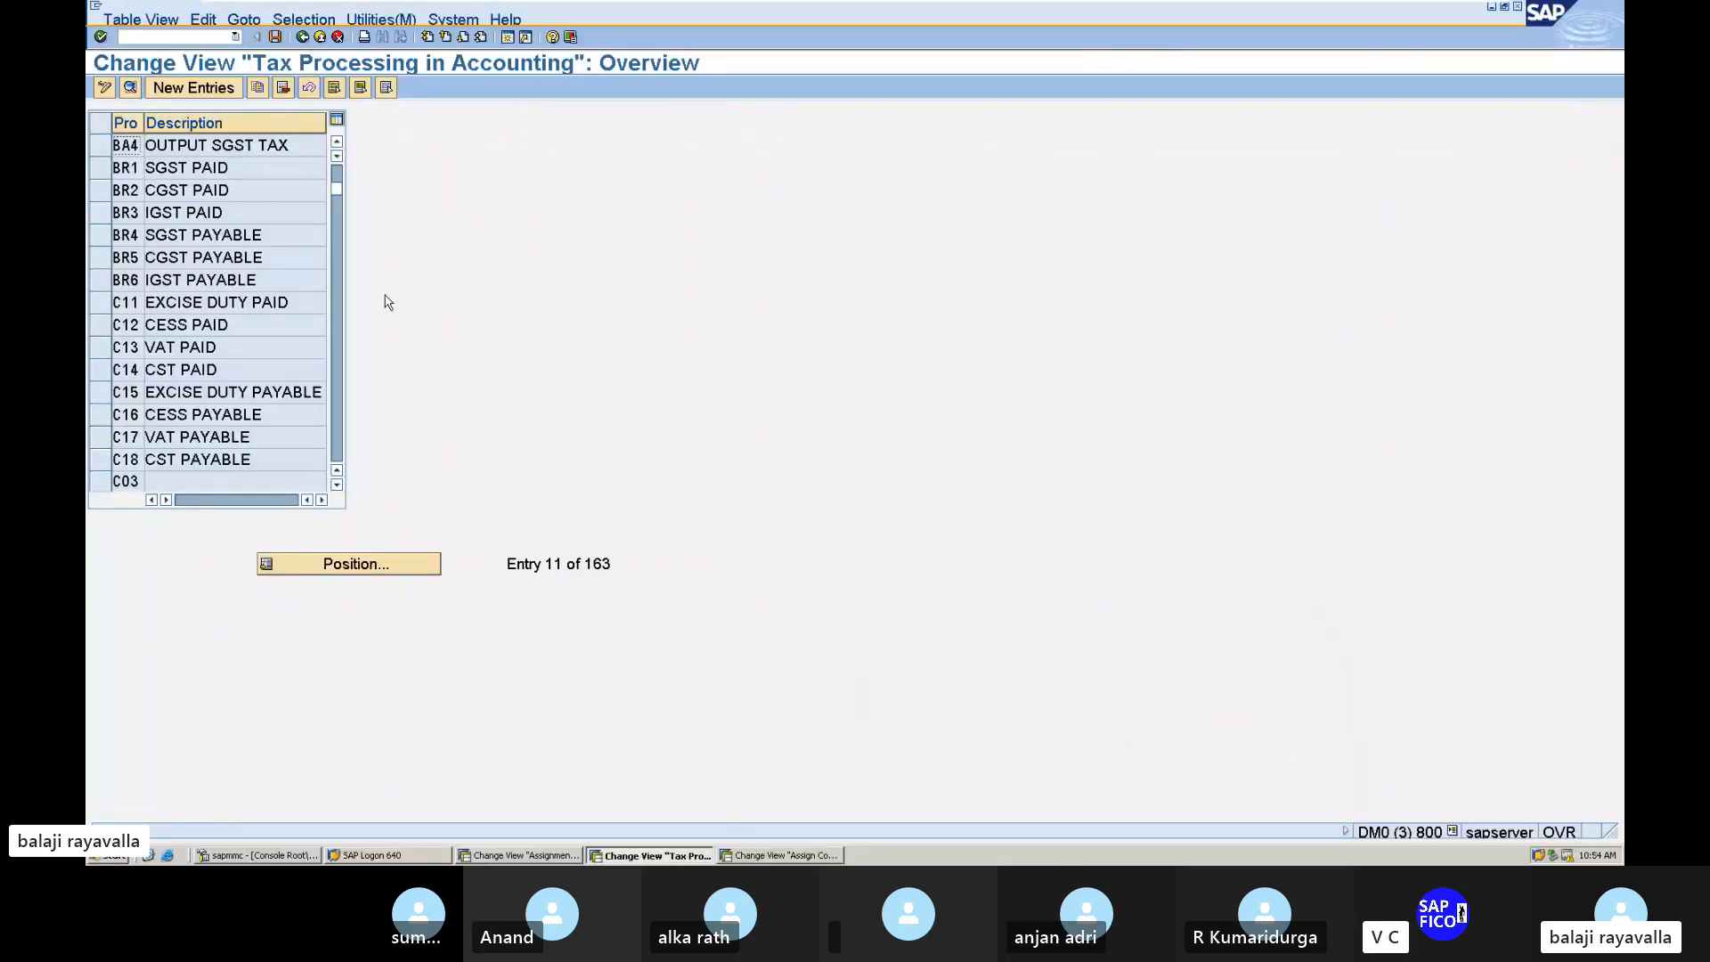
click(200, 39)
text(/NOBYZ)
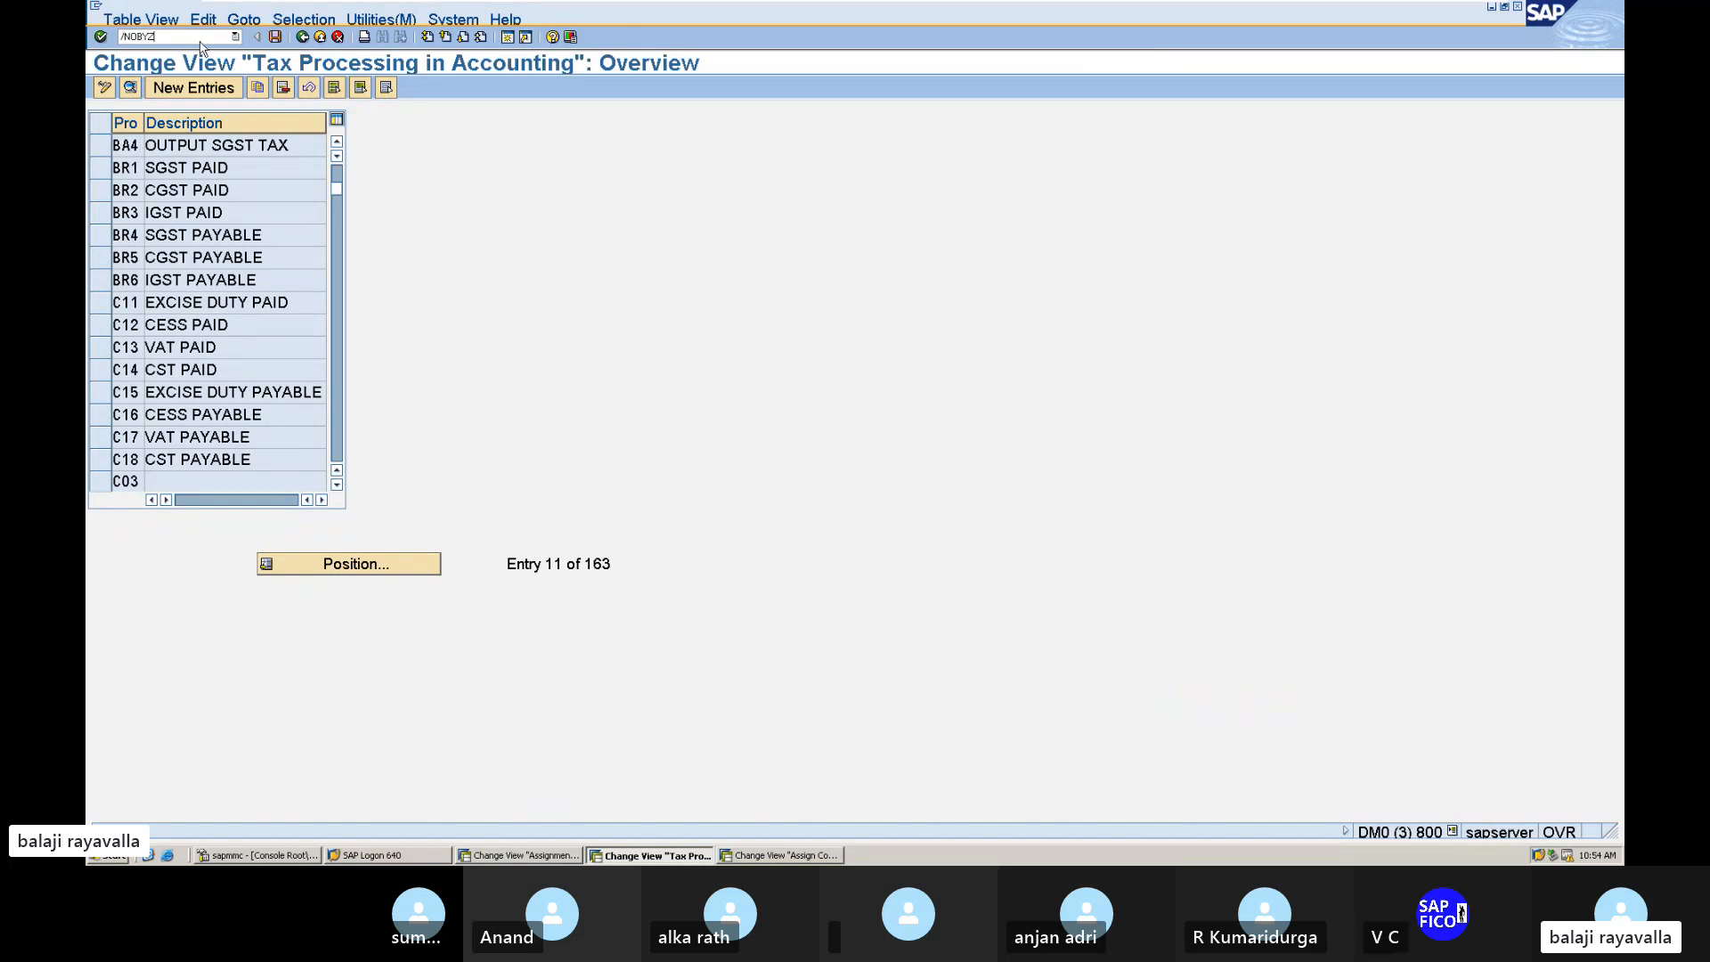
key(Return)
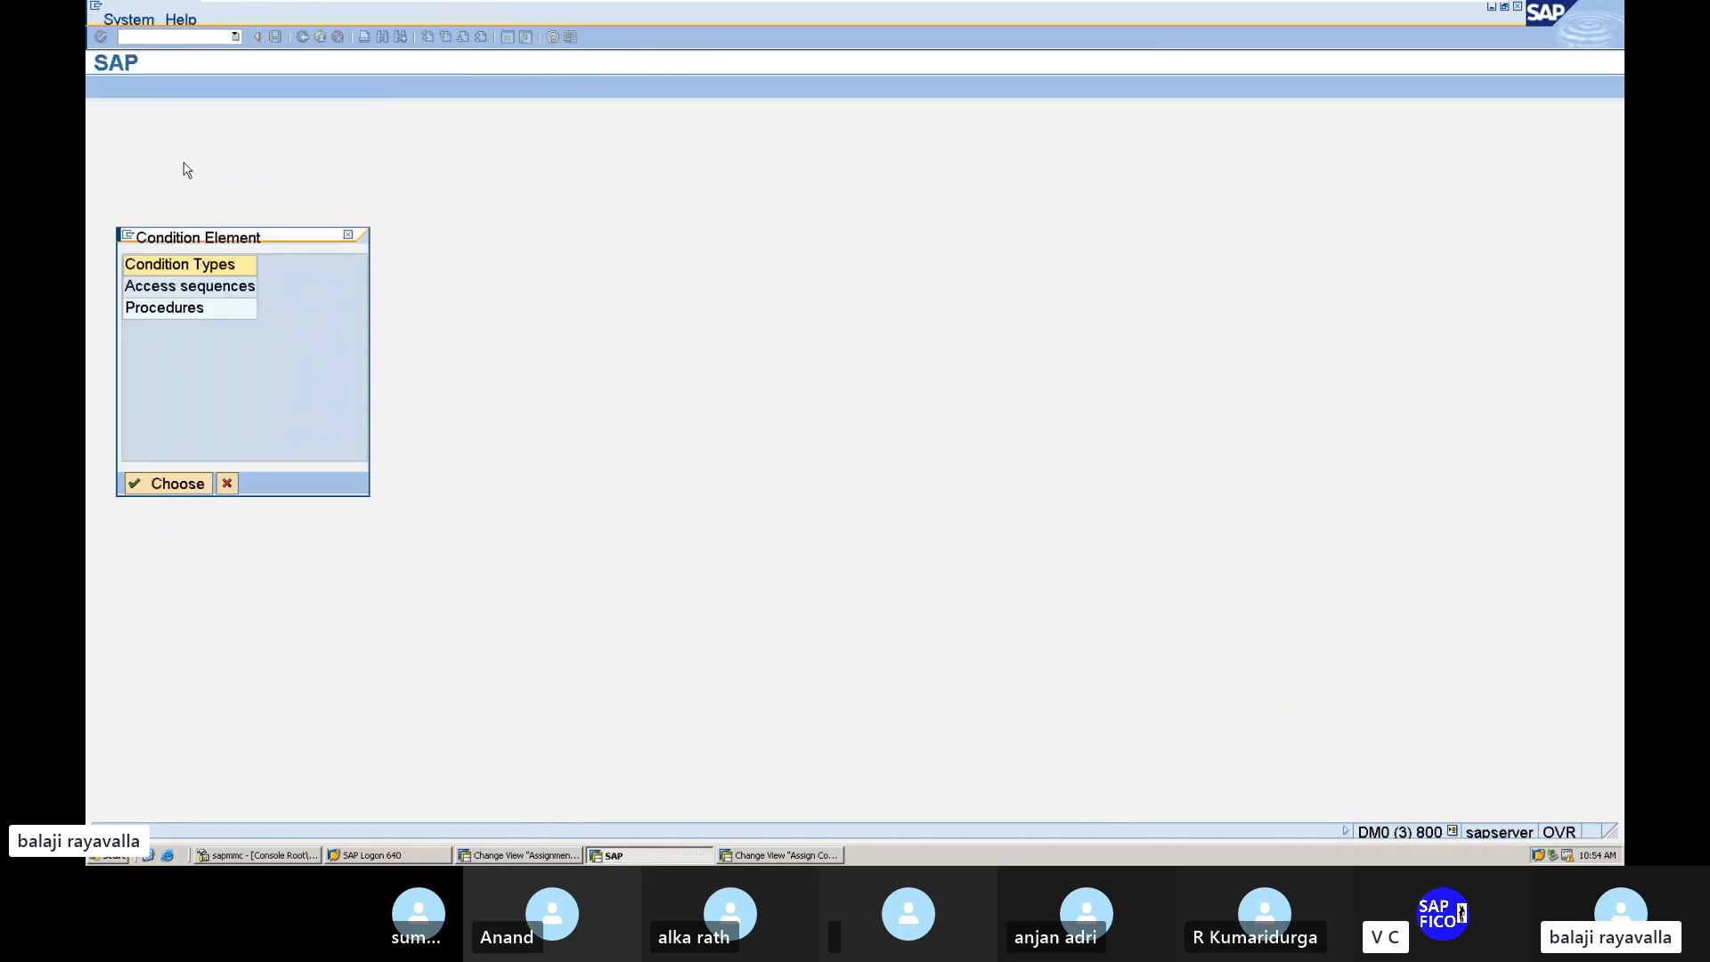
double_click(218, 313)
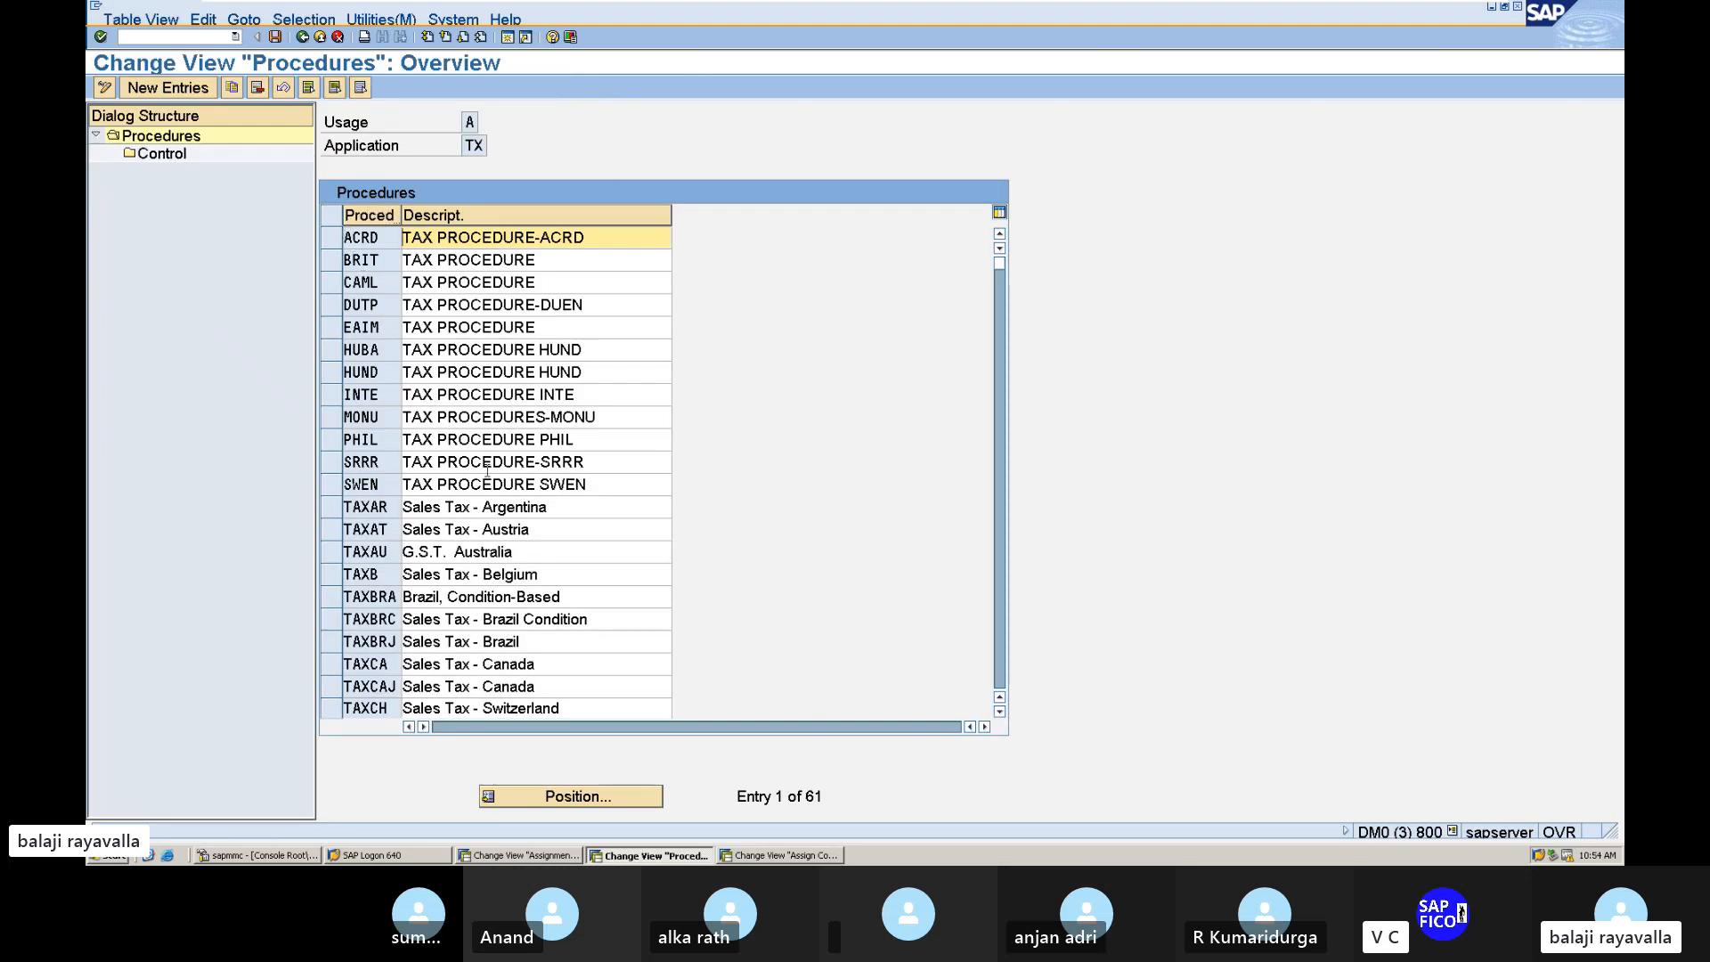
Step: Start a new tax procedure entry with the procedure code BATAX
click(182, 87)
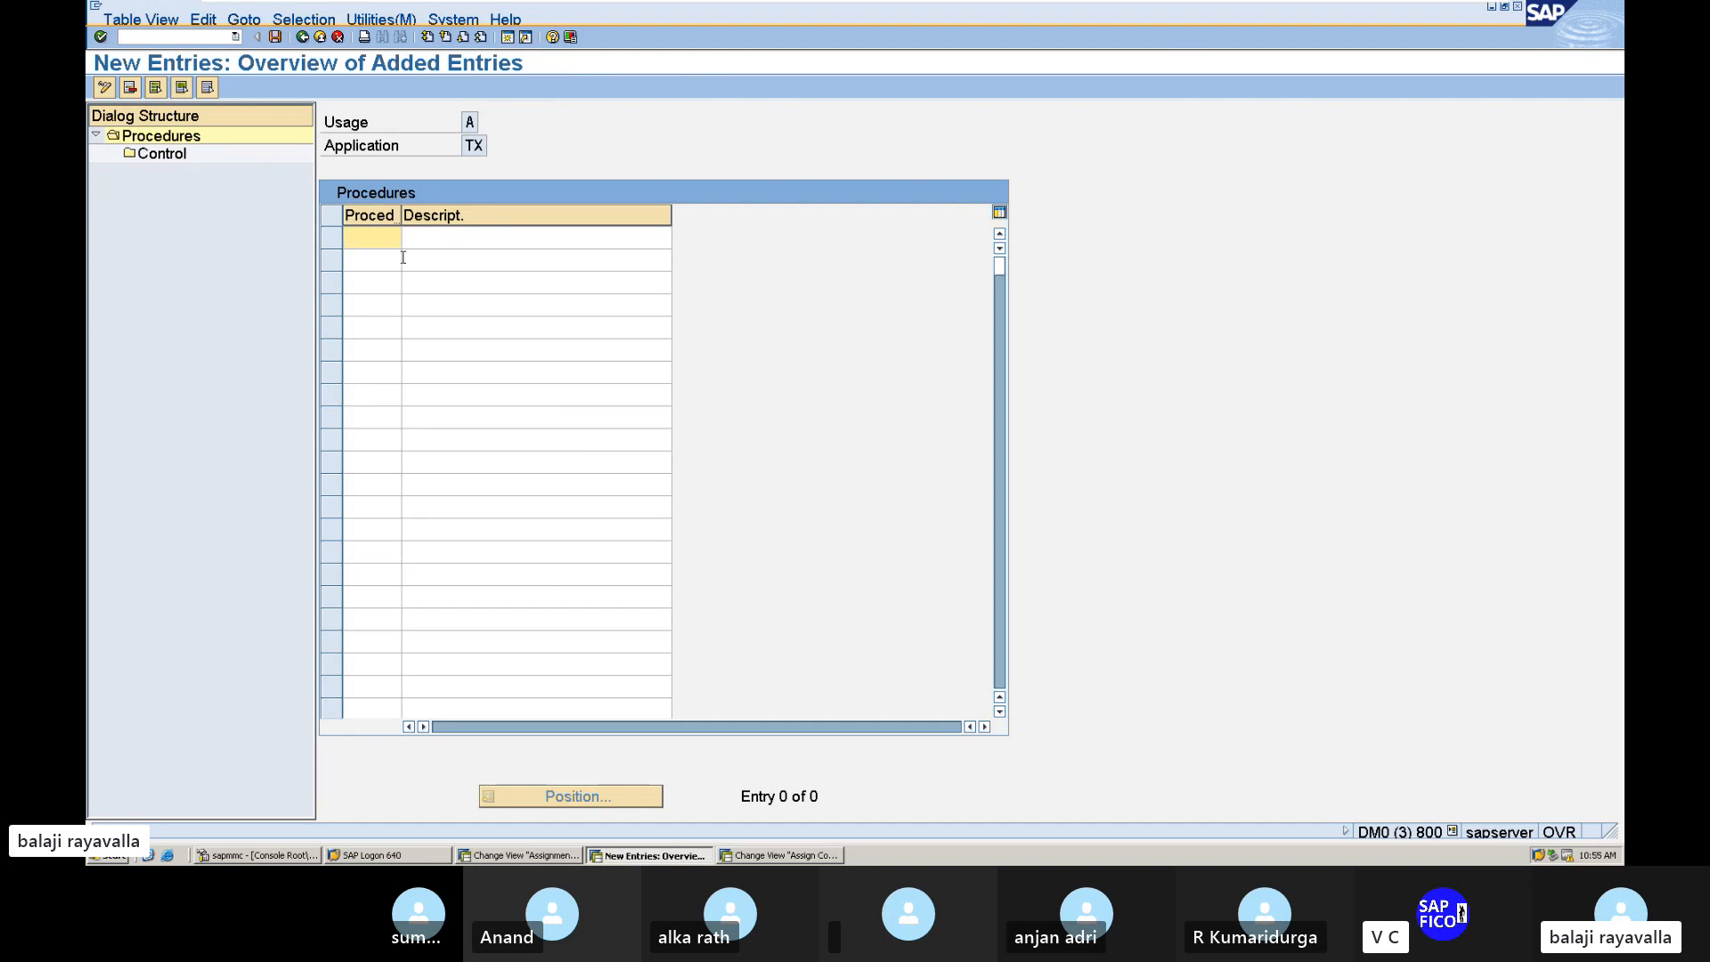
text(BA)
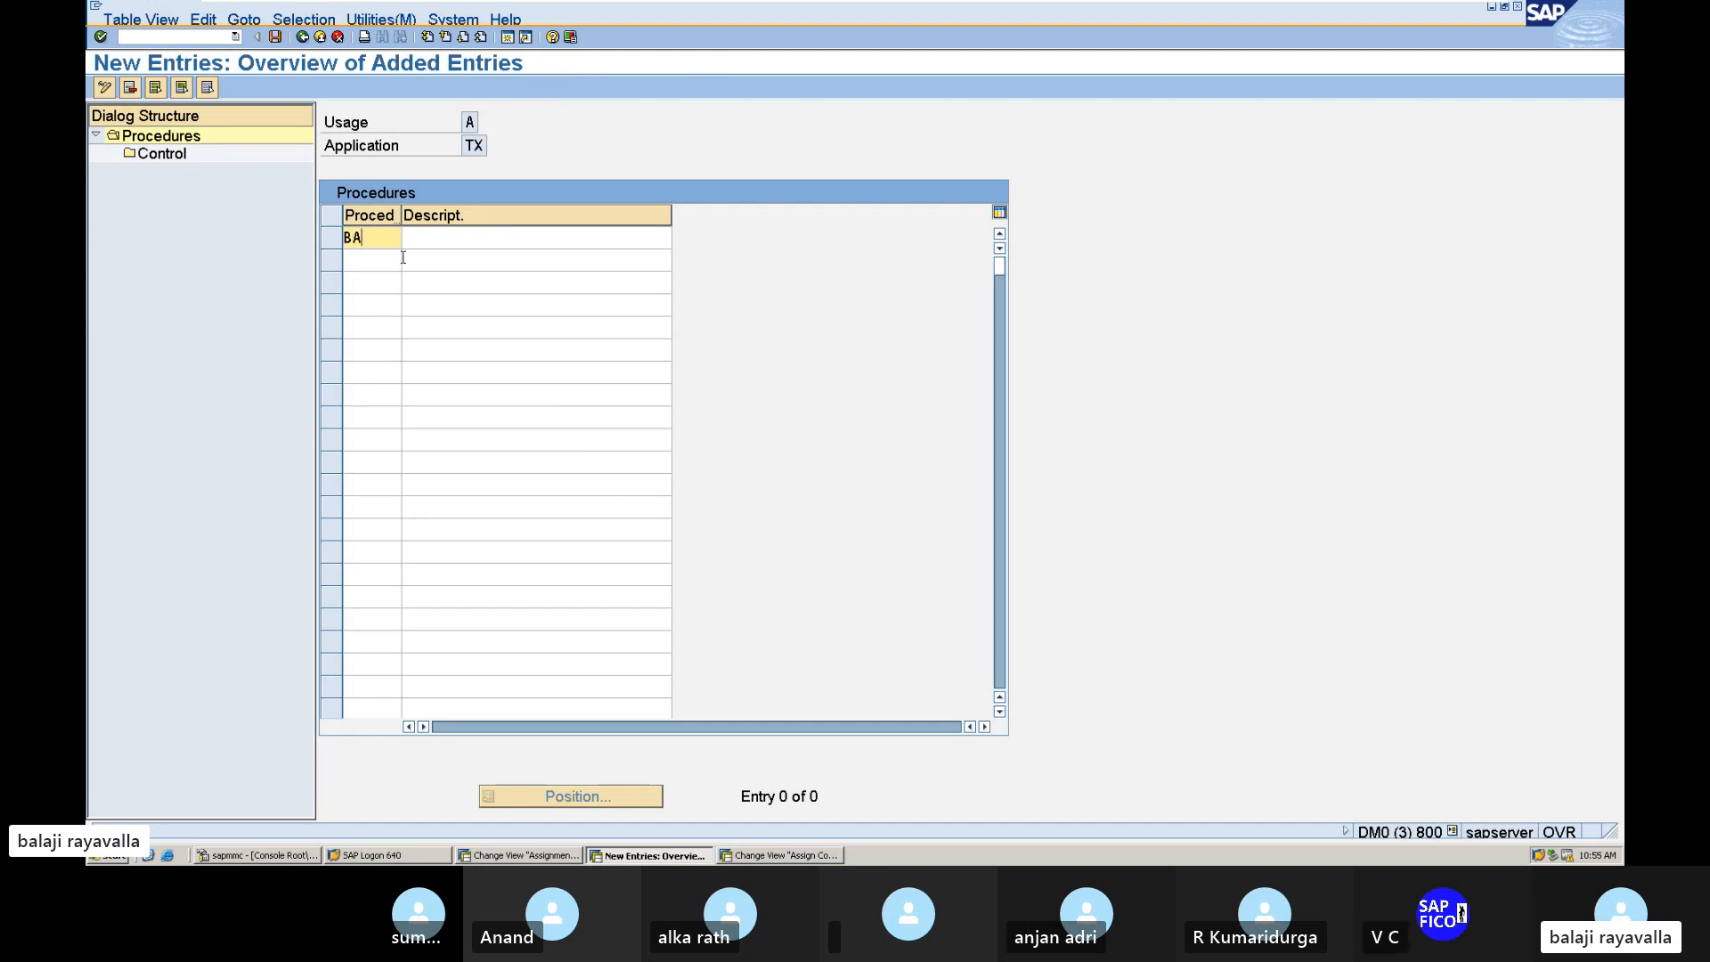
text(L)
key(BackSpace)
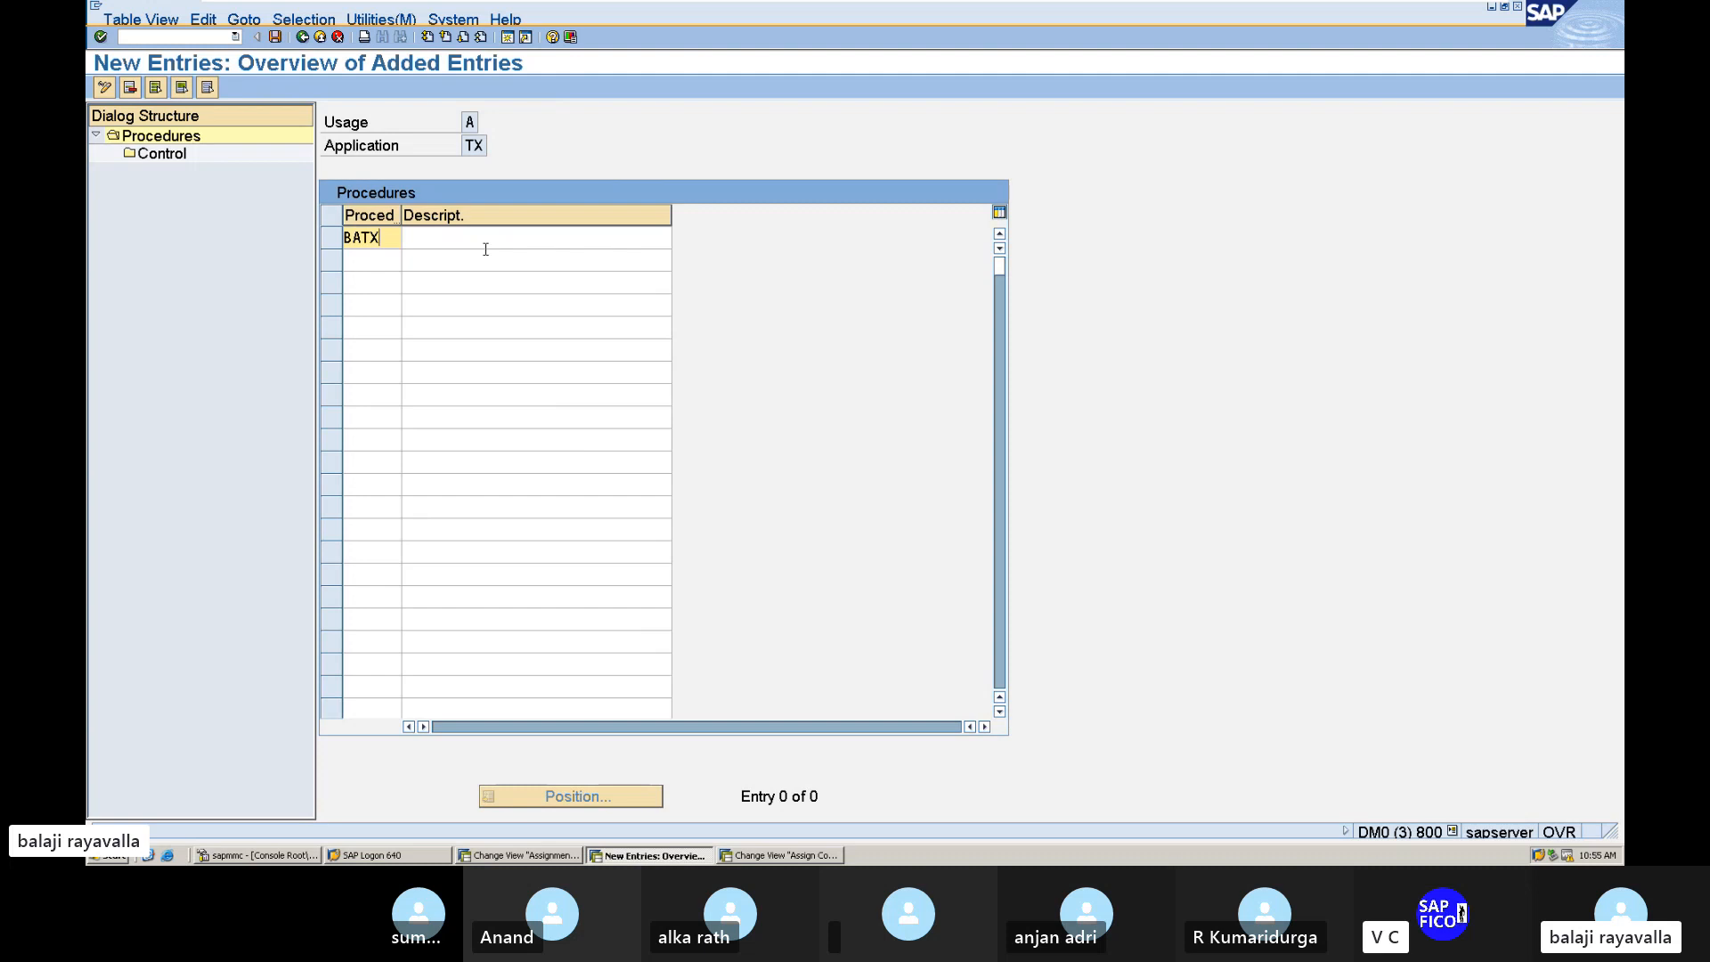
key(BackSpace)
text(AX)
Step: Describe procedure BATAX as TAX PROCEDURE FOR IN and save it under the proposed customizing request
click(495, 241)
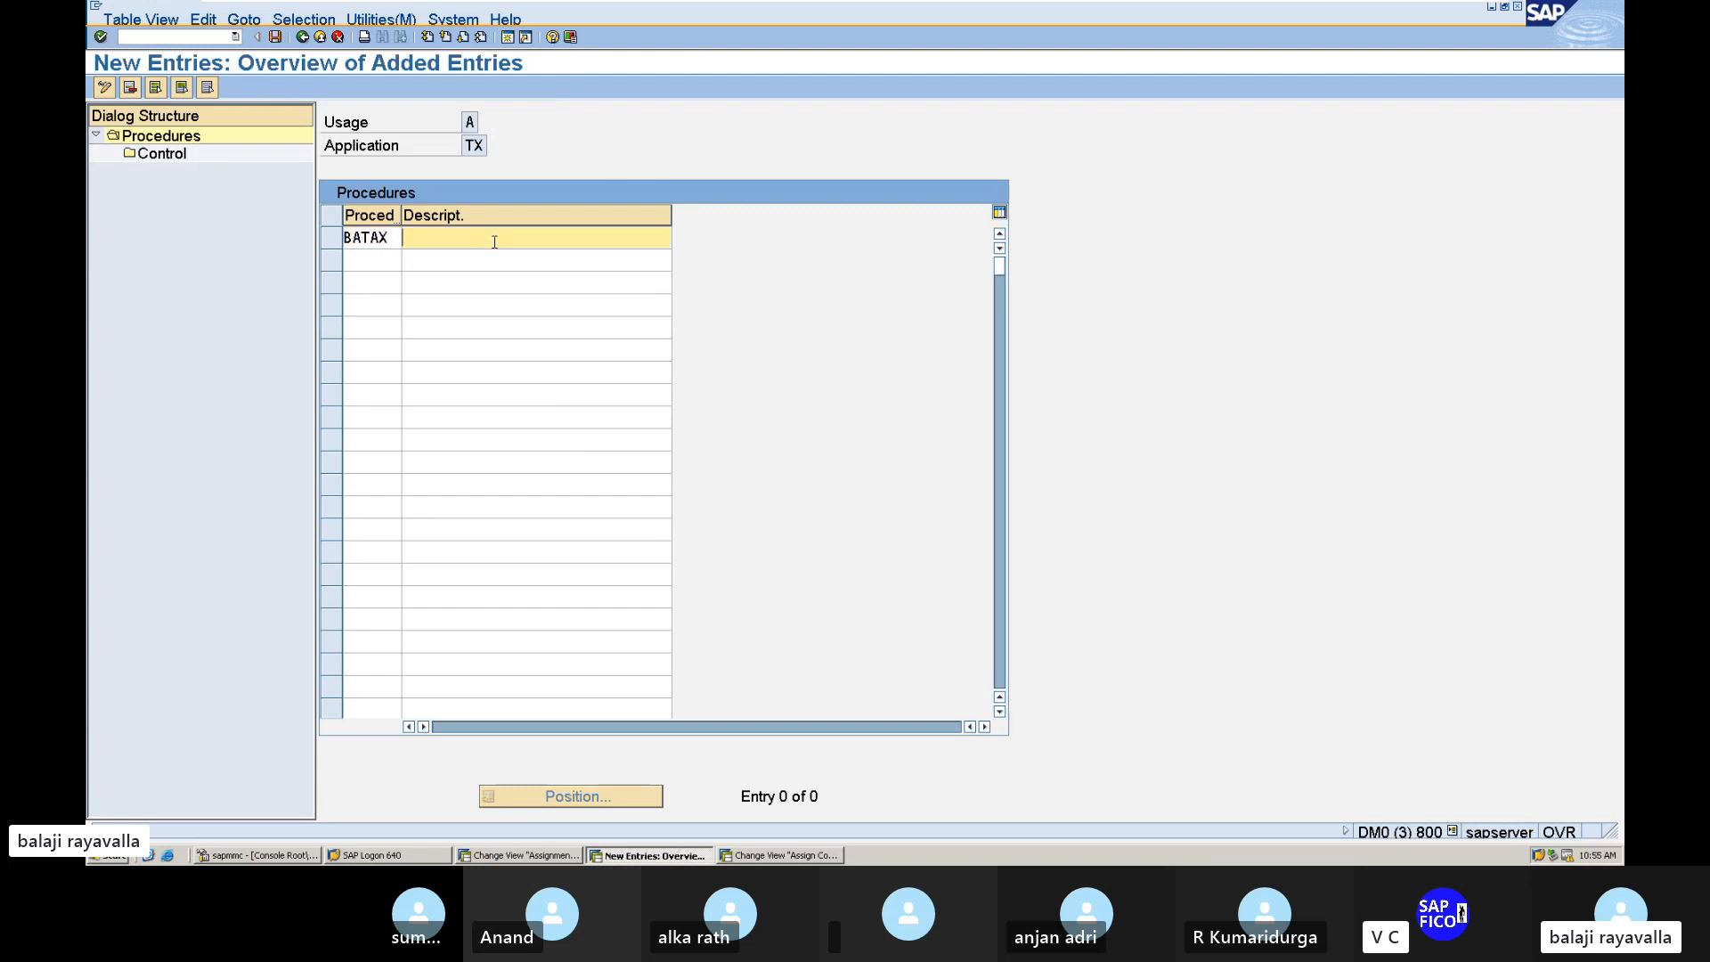
text(TA)
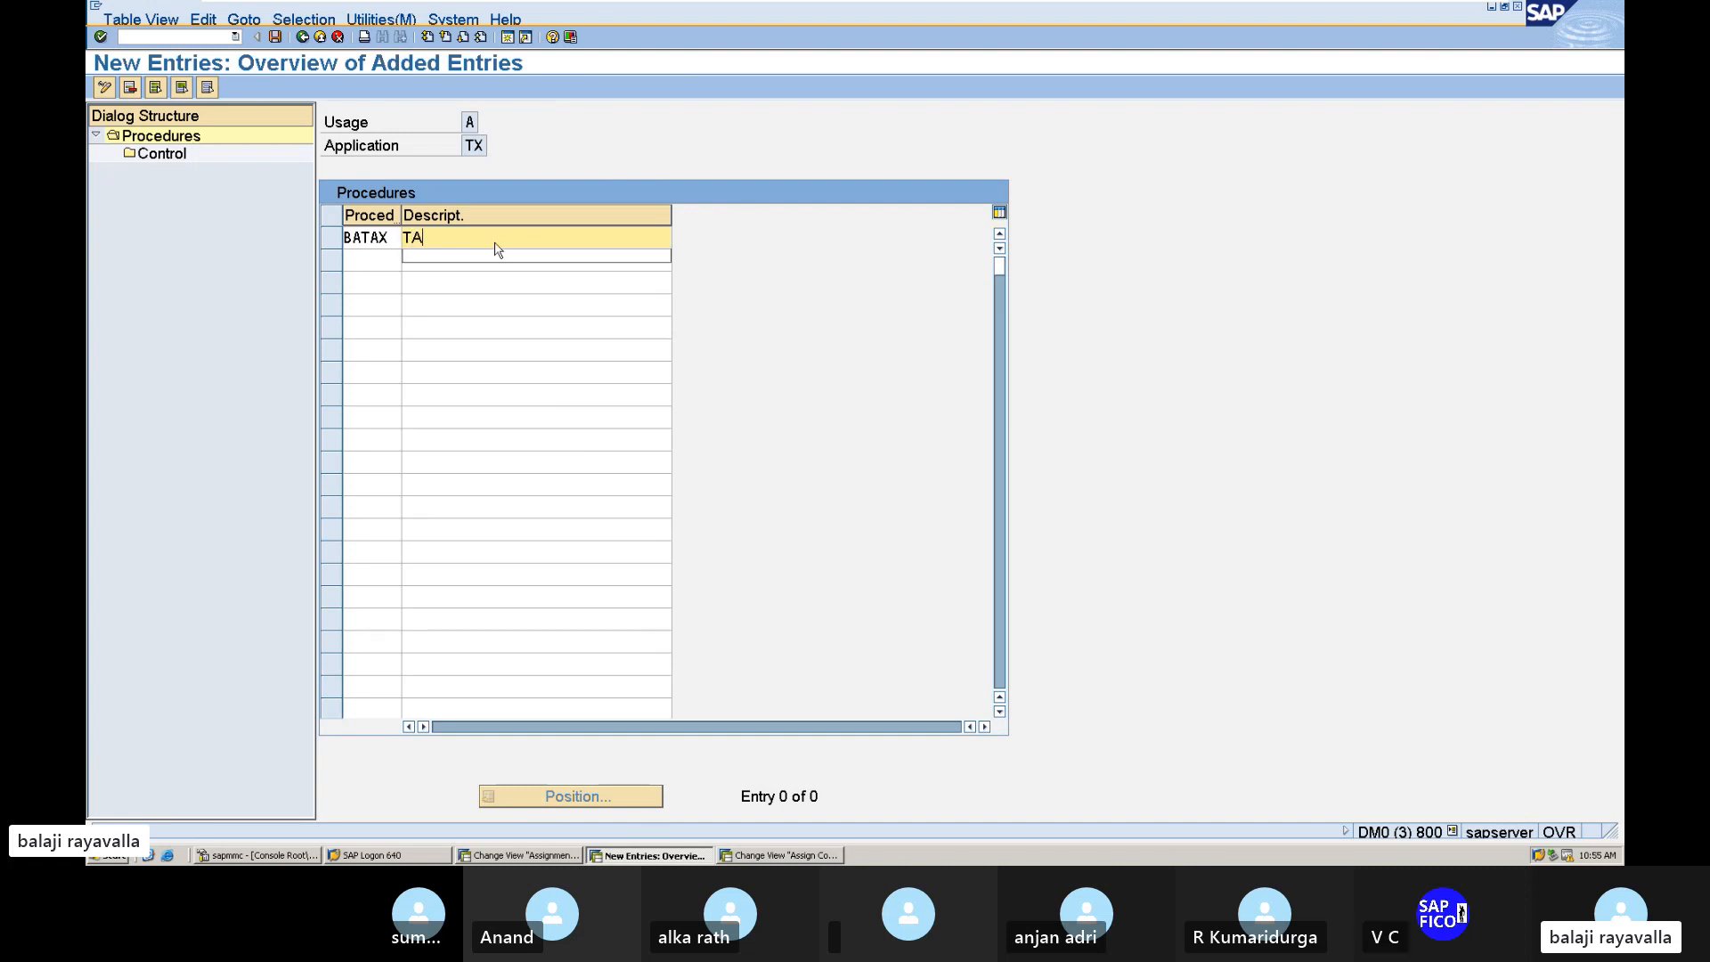
text(X PROC)
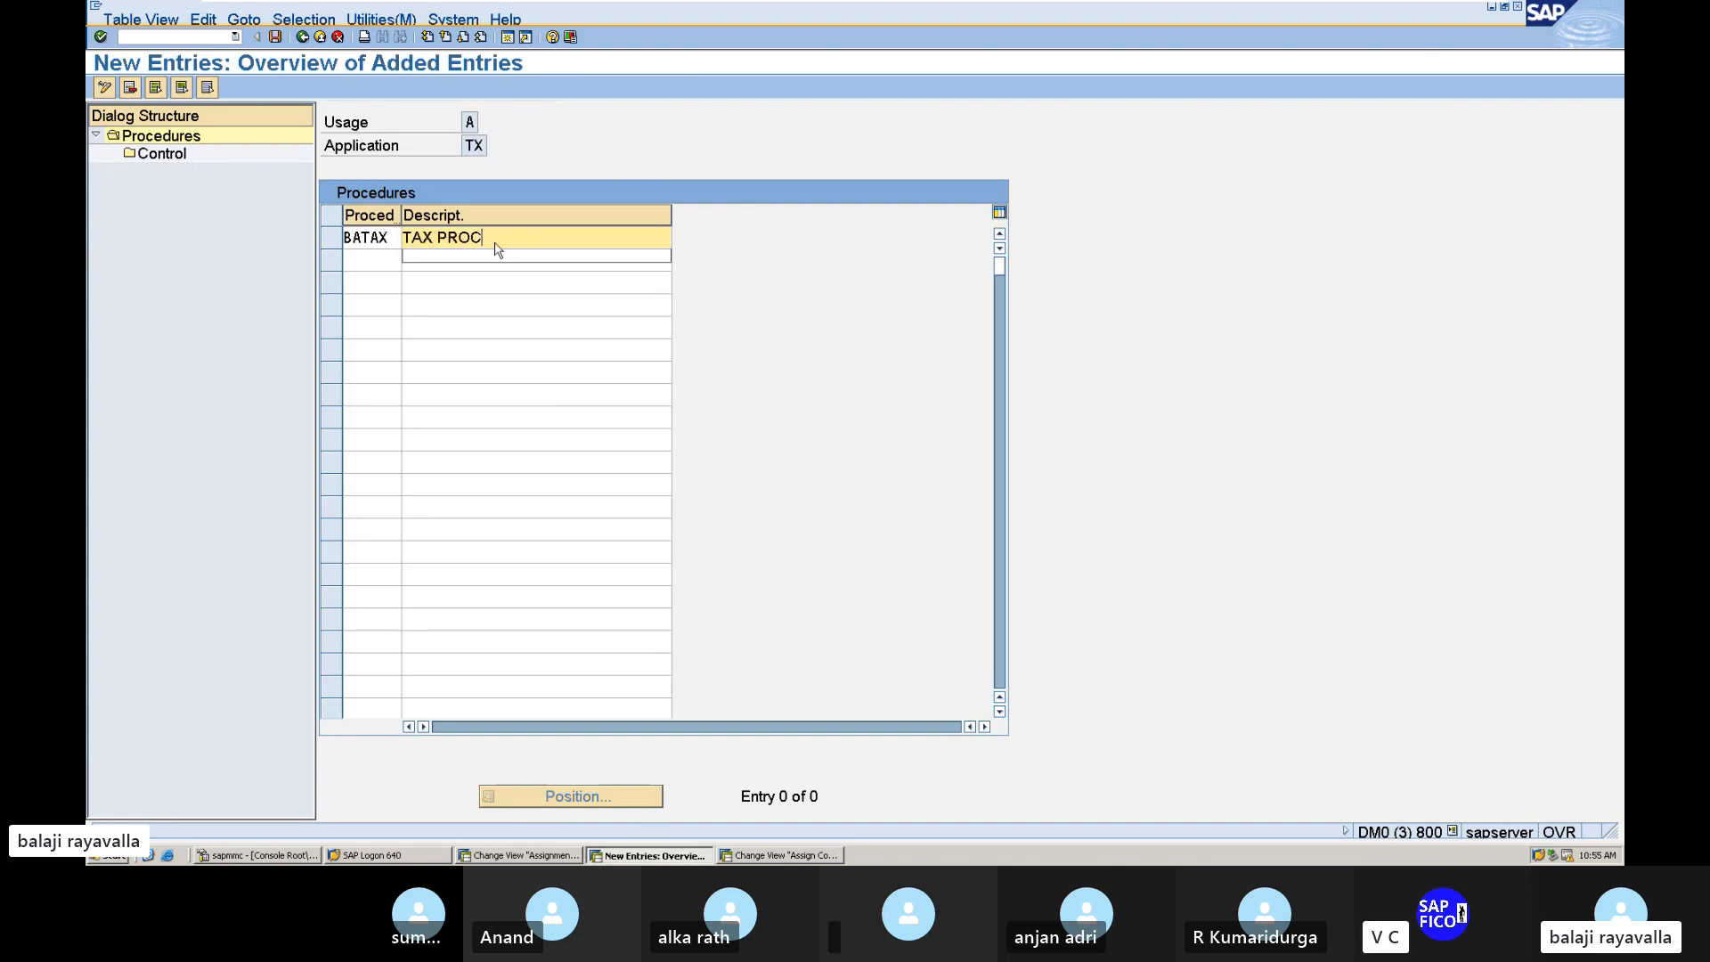
text(EDURE FOR IN)
key(Return)
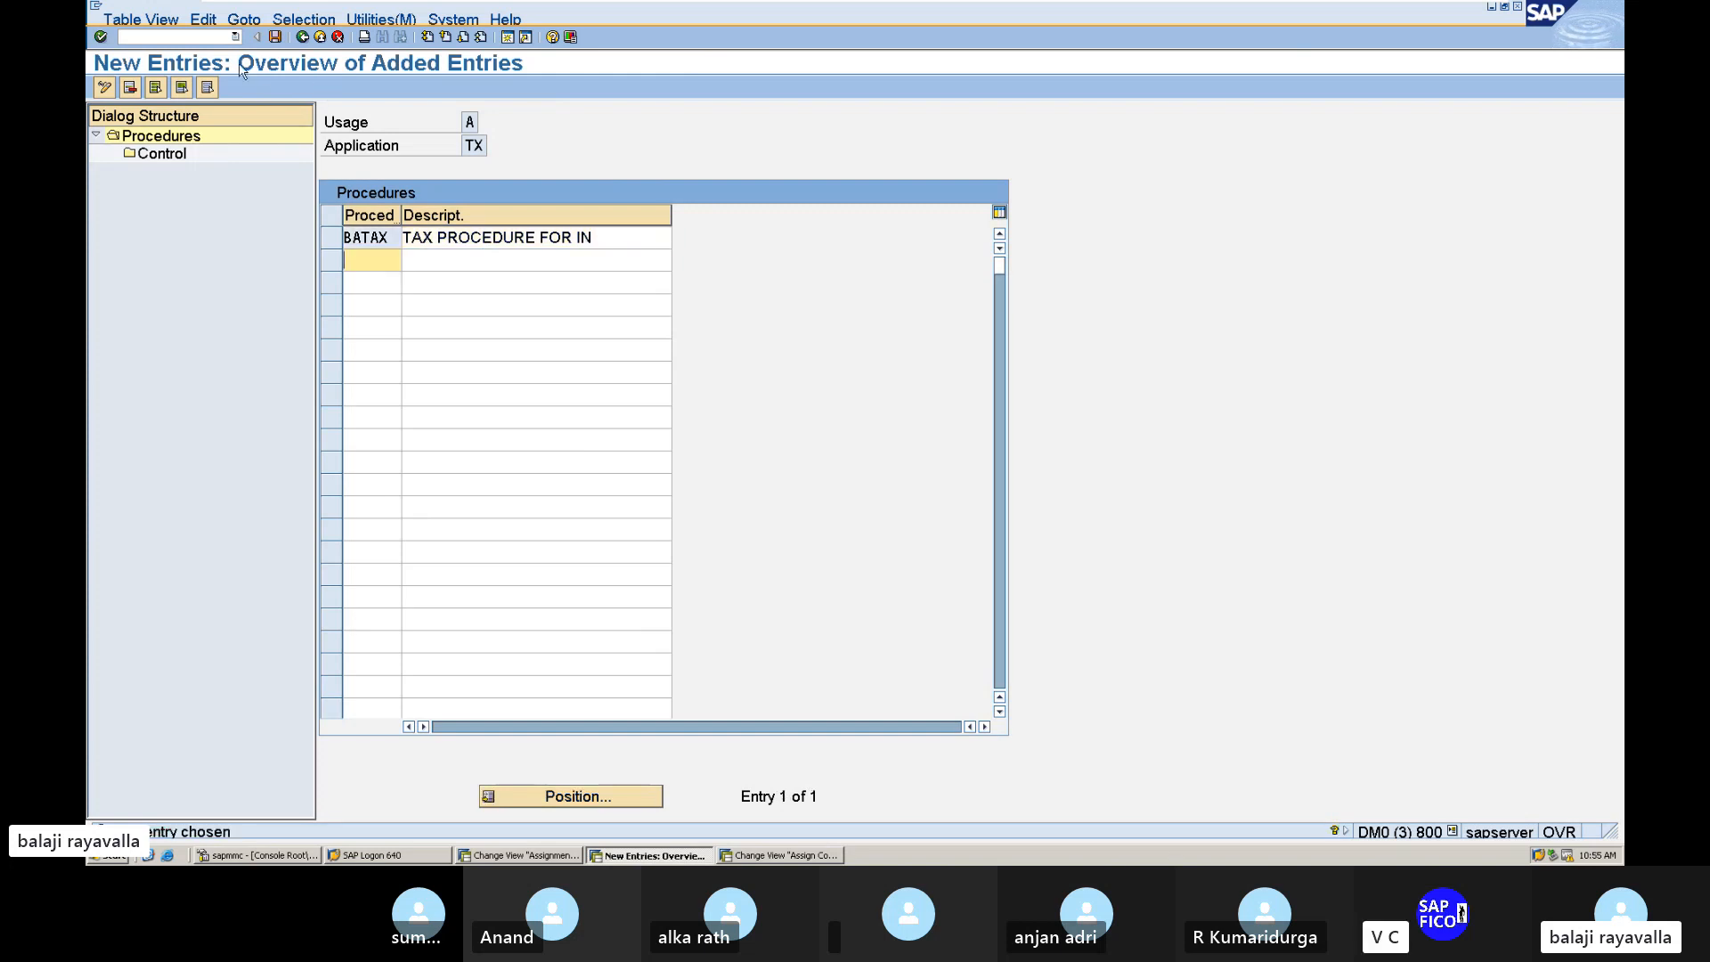
click(276, 36)
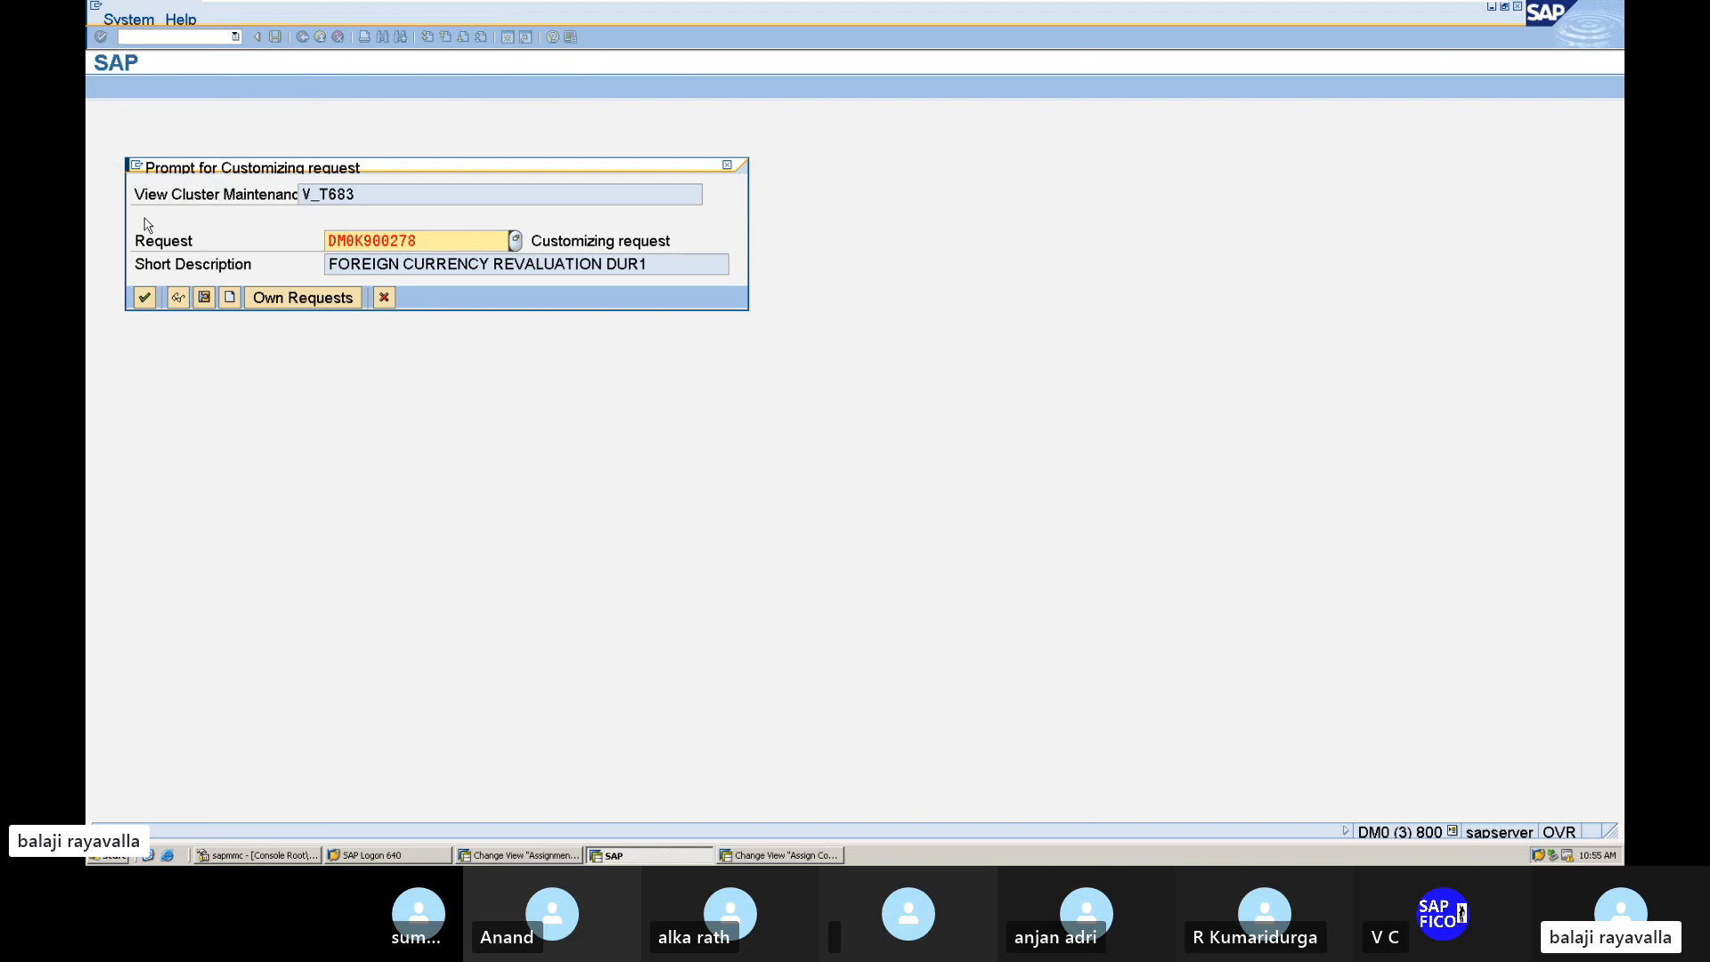
click(143, 297)
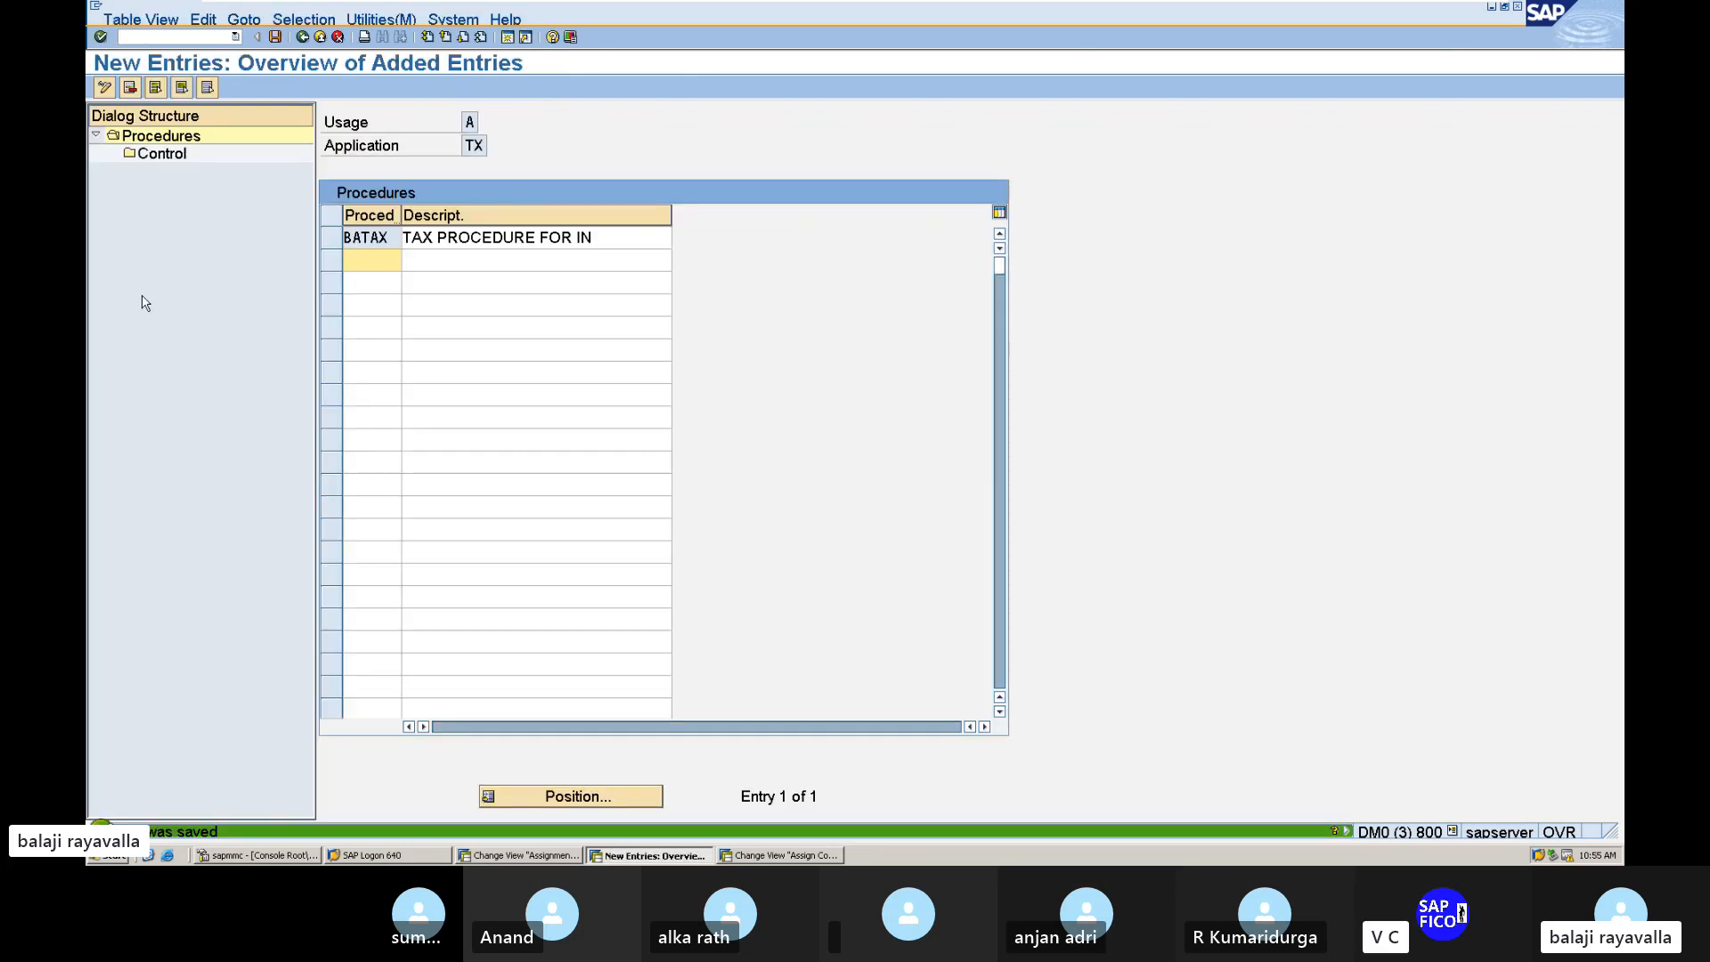
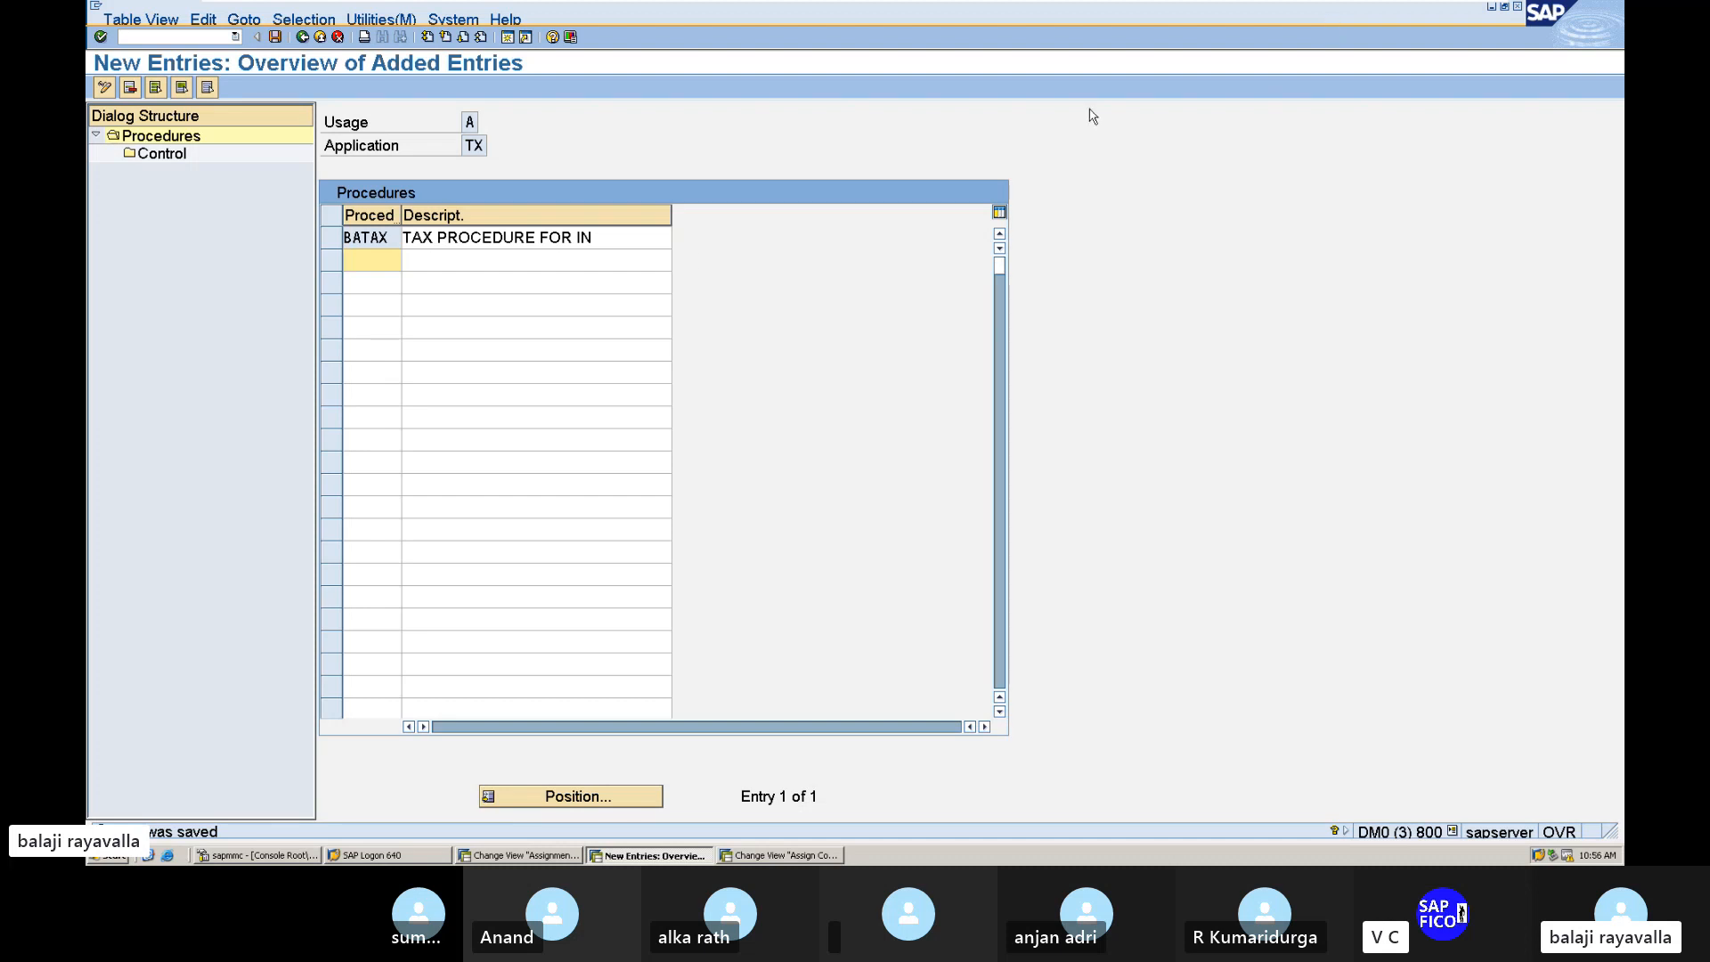
Step: Open the Control data of procedure BATAX and start new entries for its reference steps
click(331, 239)
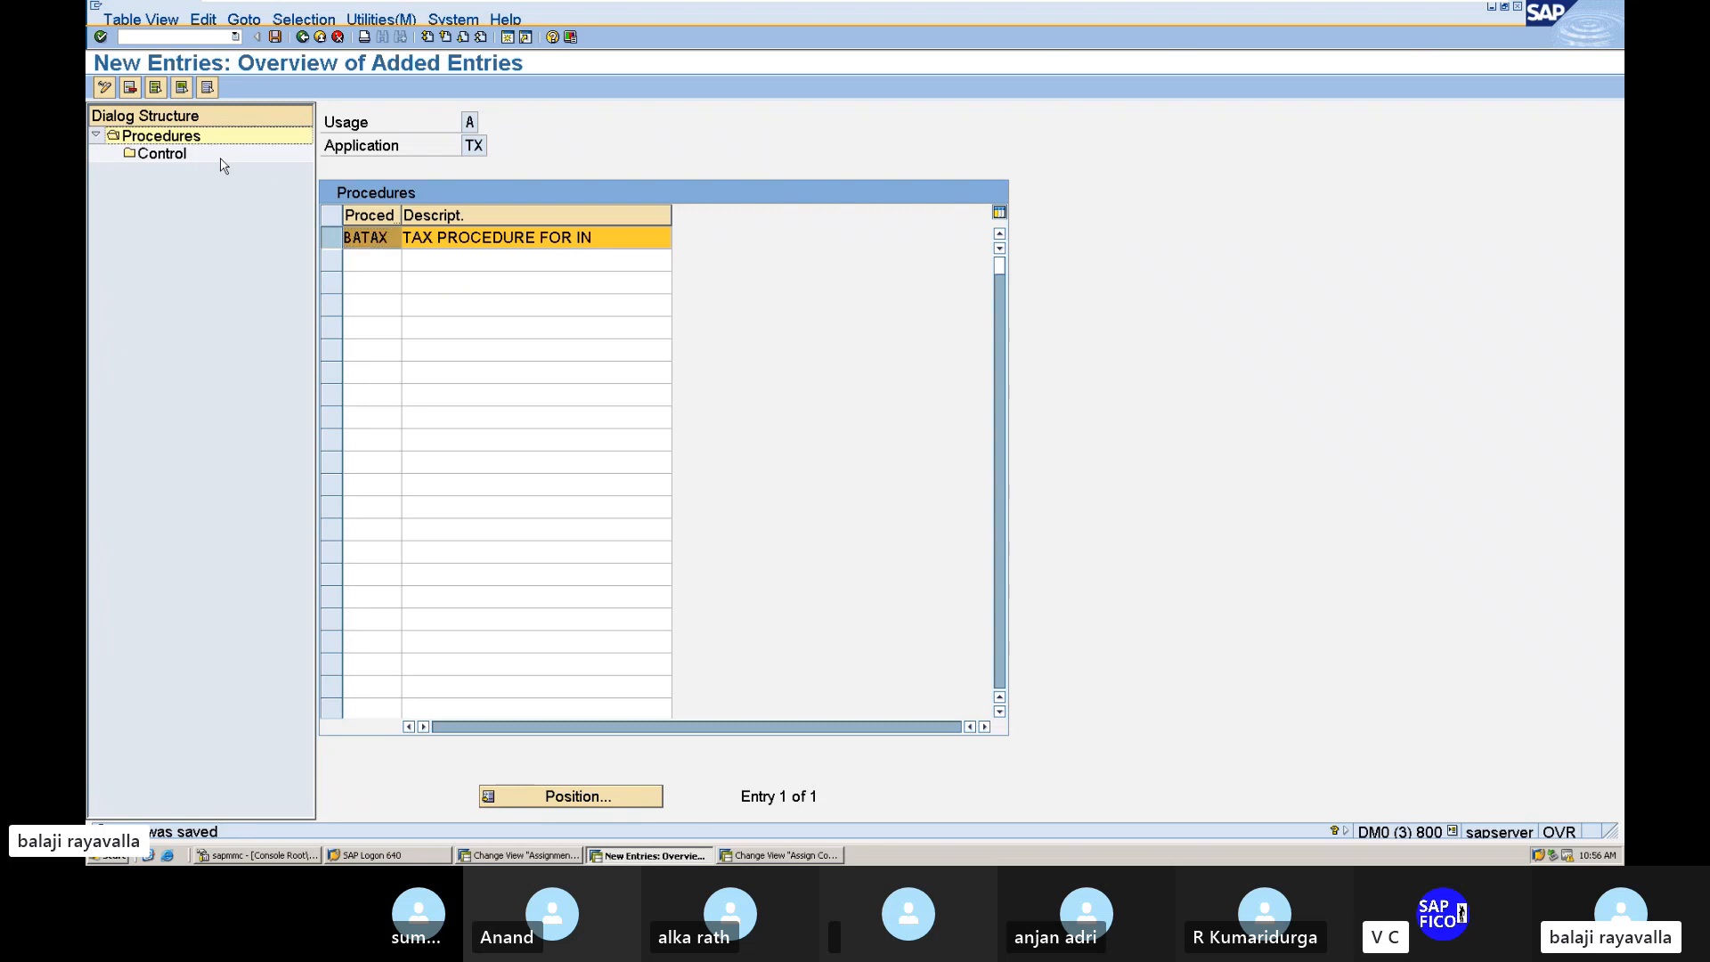
double_click(169, 155)
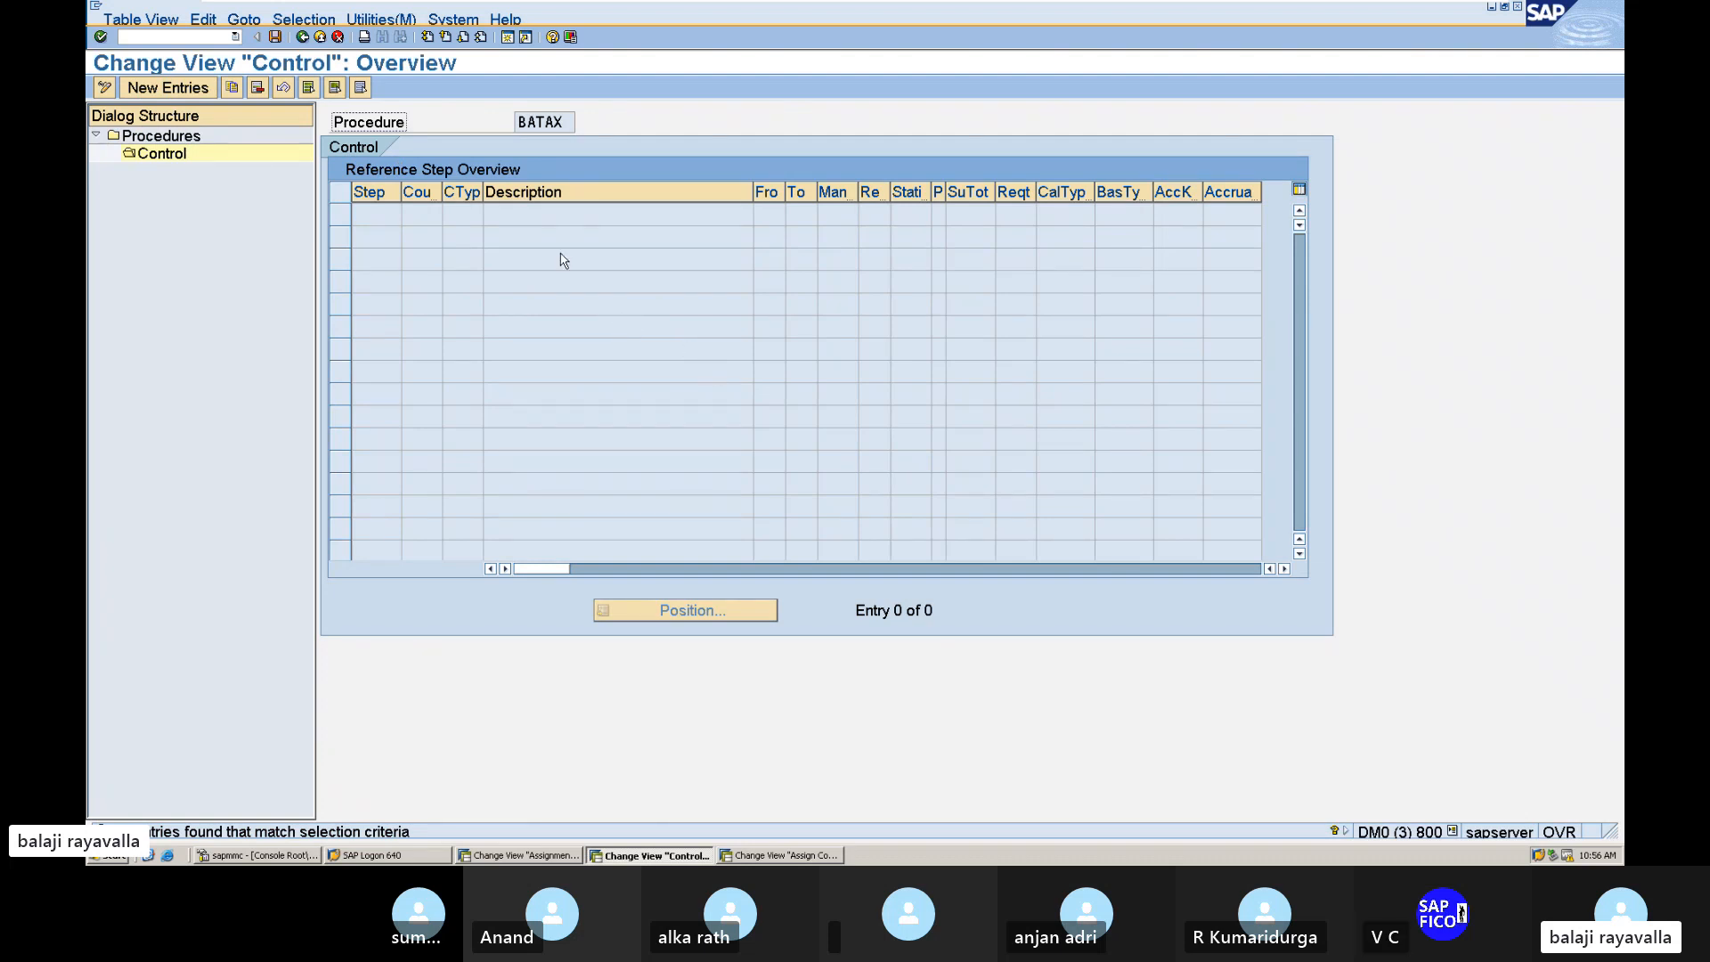
click(207, 92)
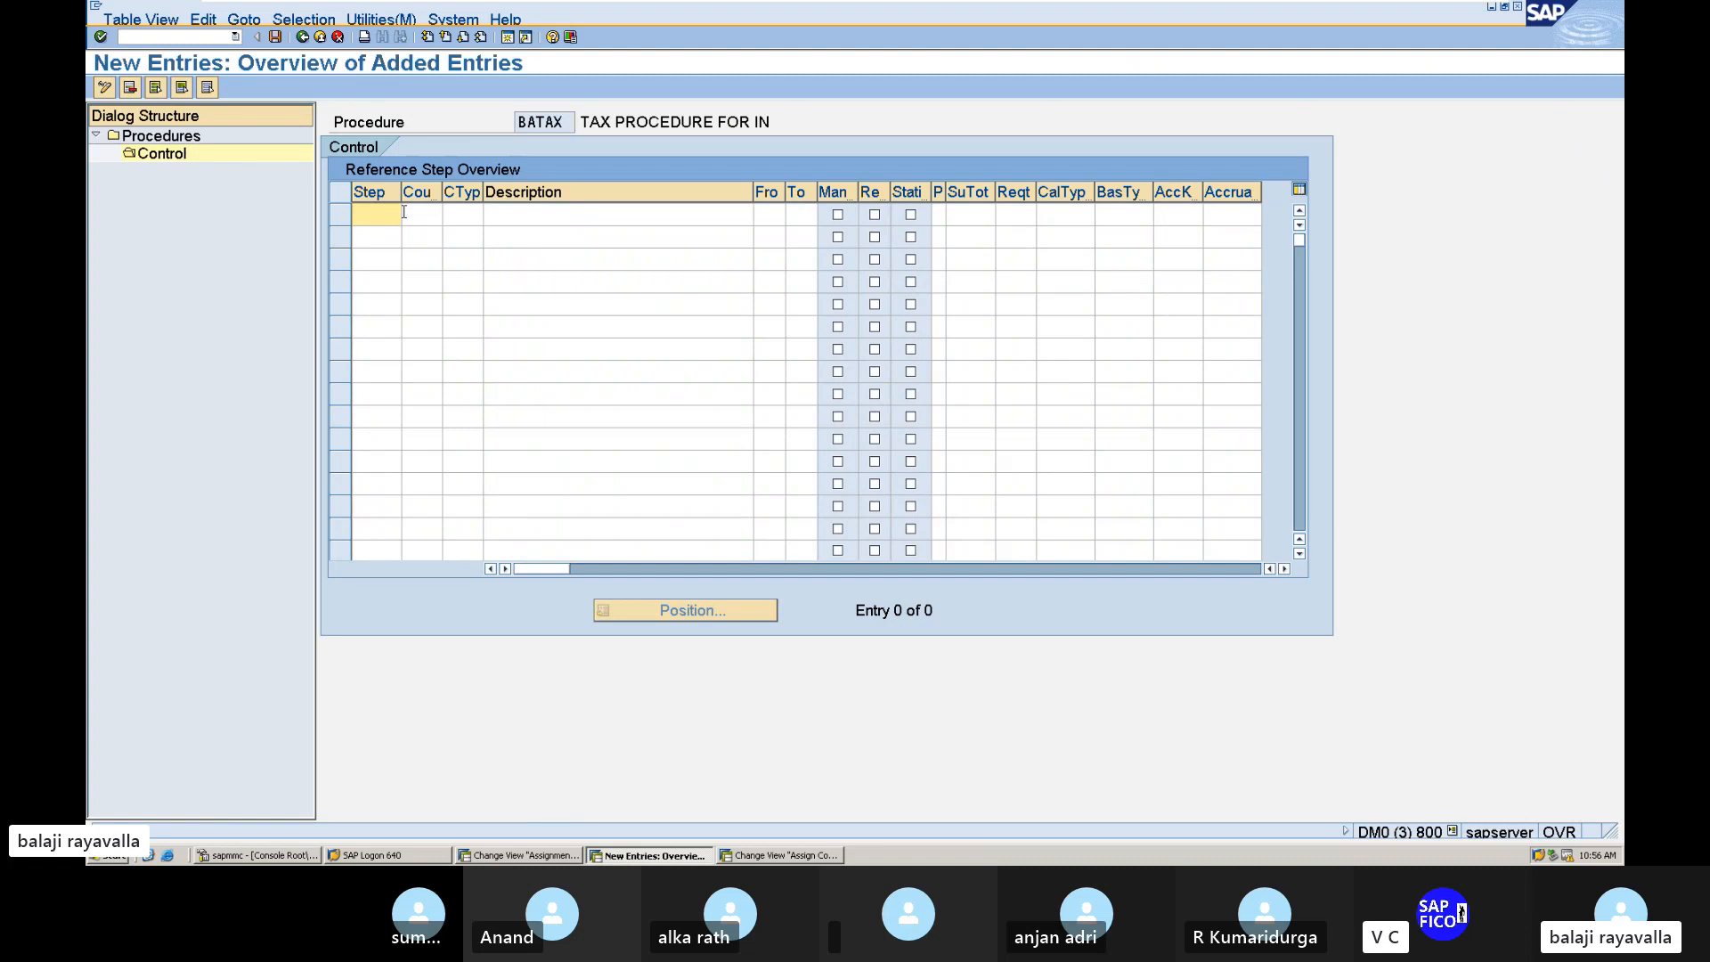
Step: Enter step numbers 10, 20, 30, 40 and 50 in the first five rows of the BATAX reference steps
text(10)
click(385, 237)
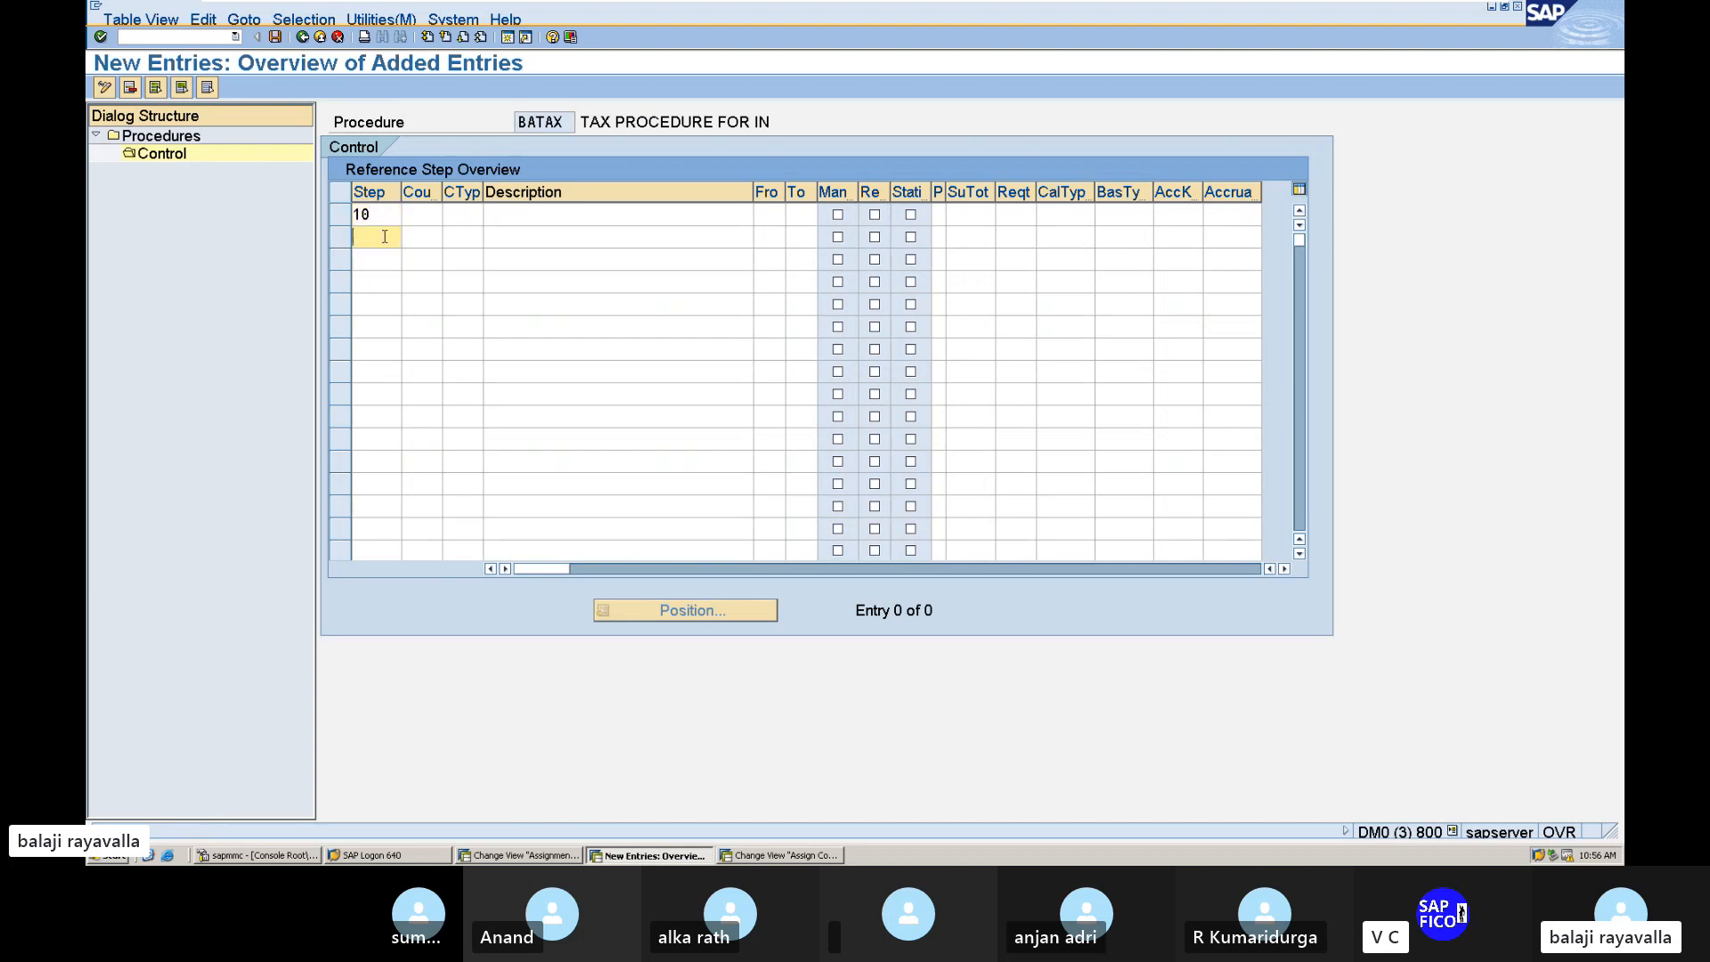
text(20)
click(389, 259)
text(30)
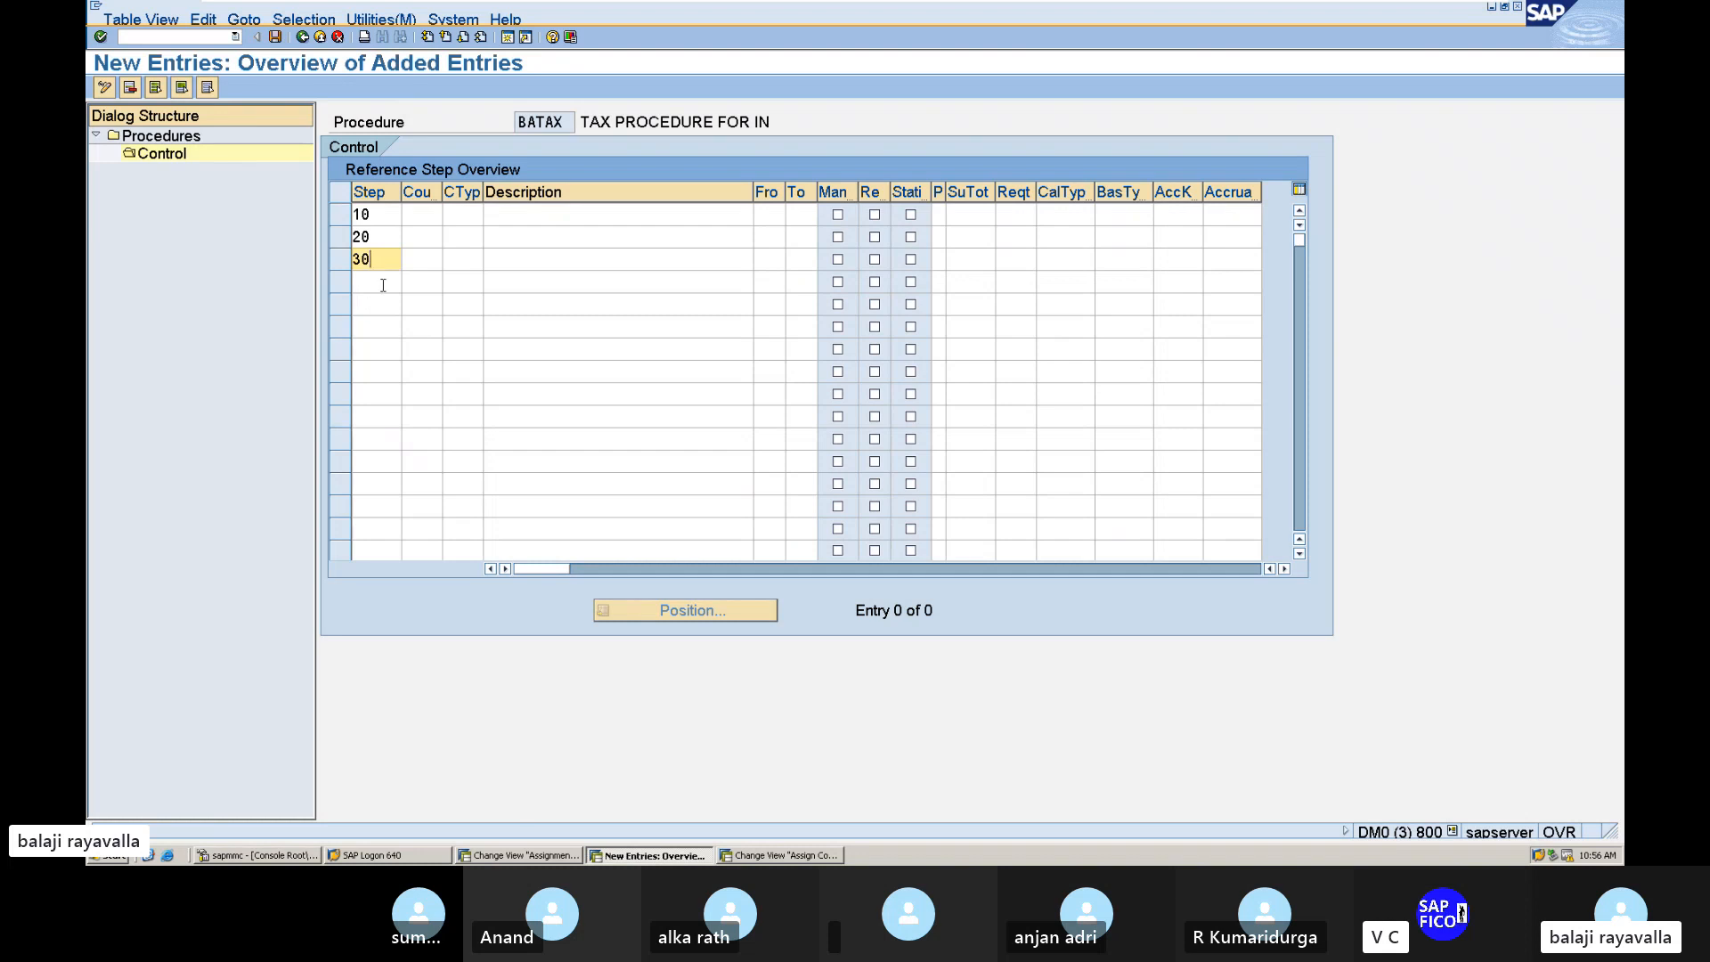
click(381, 283)
text(40)
click(391, 304)
text(50)
Step: Find condition type BASB (Base Amount) in the list of possible condition types and assign it to step 10
click(460, 214)
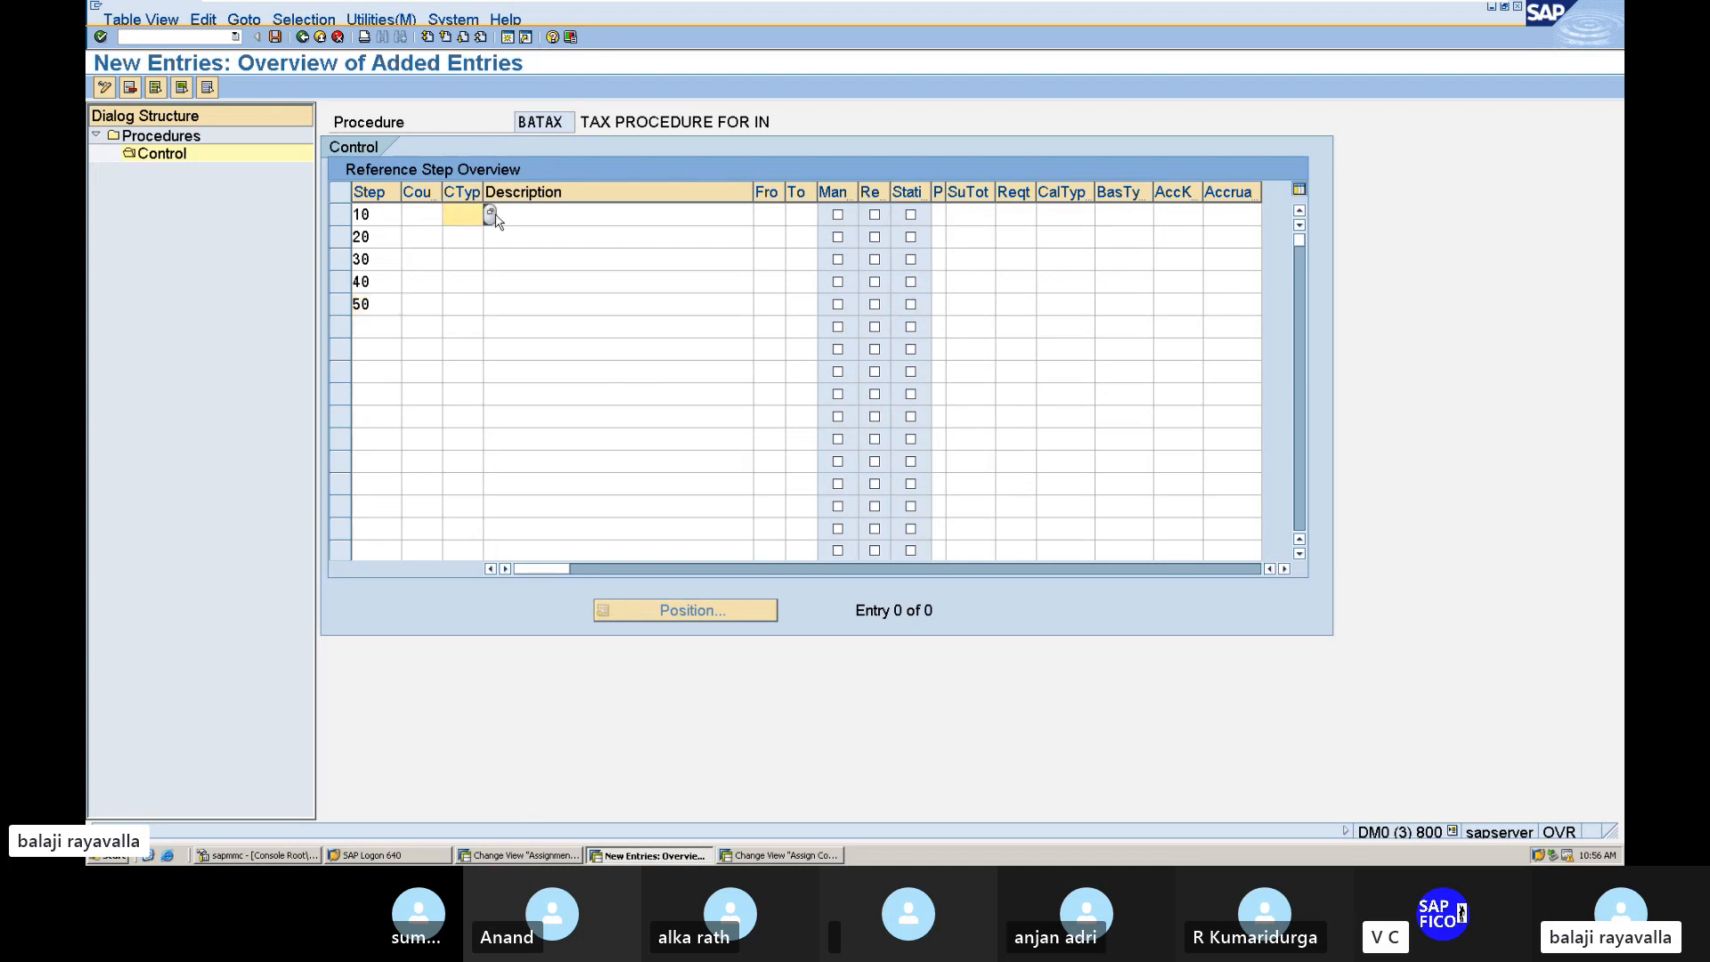
click(491, 214)
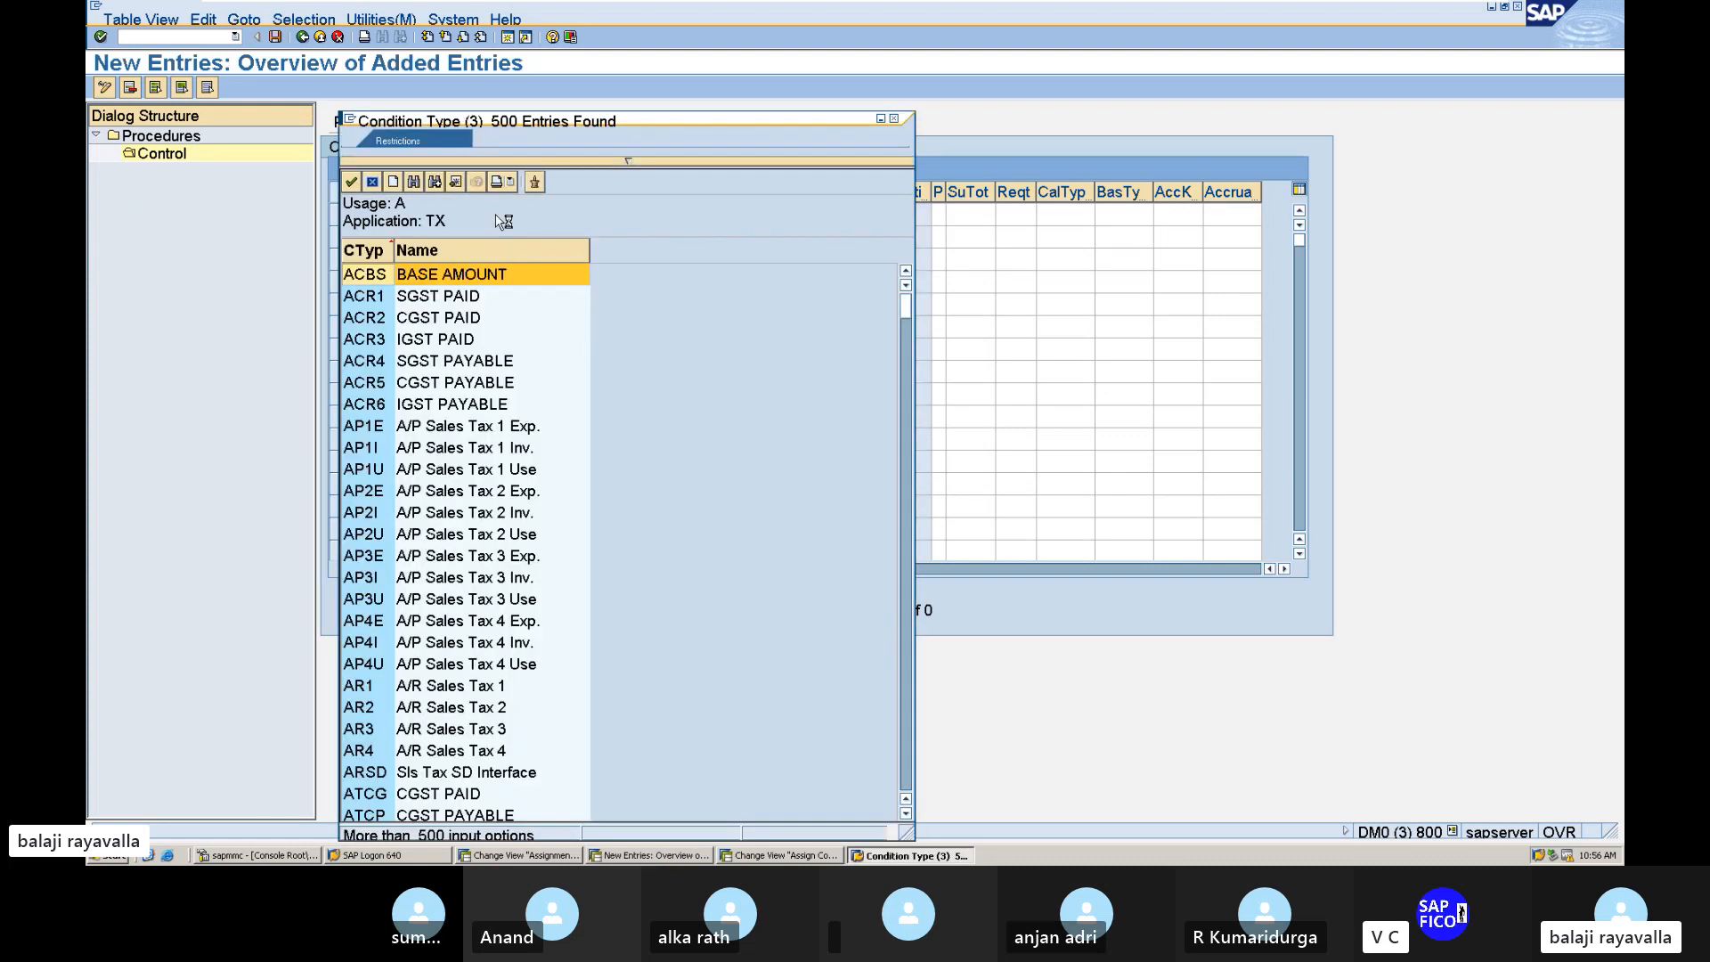
click(896, 121)
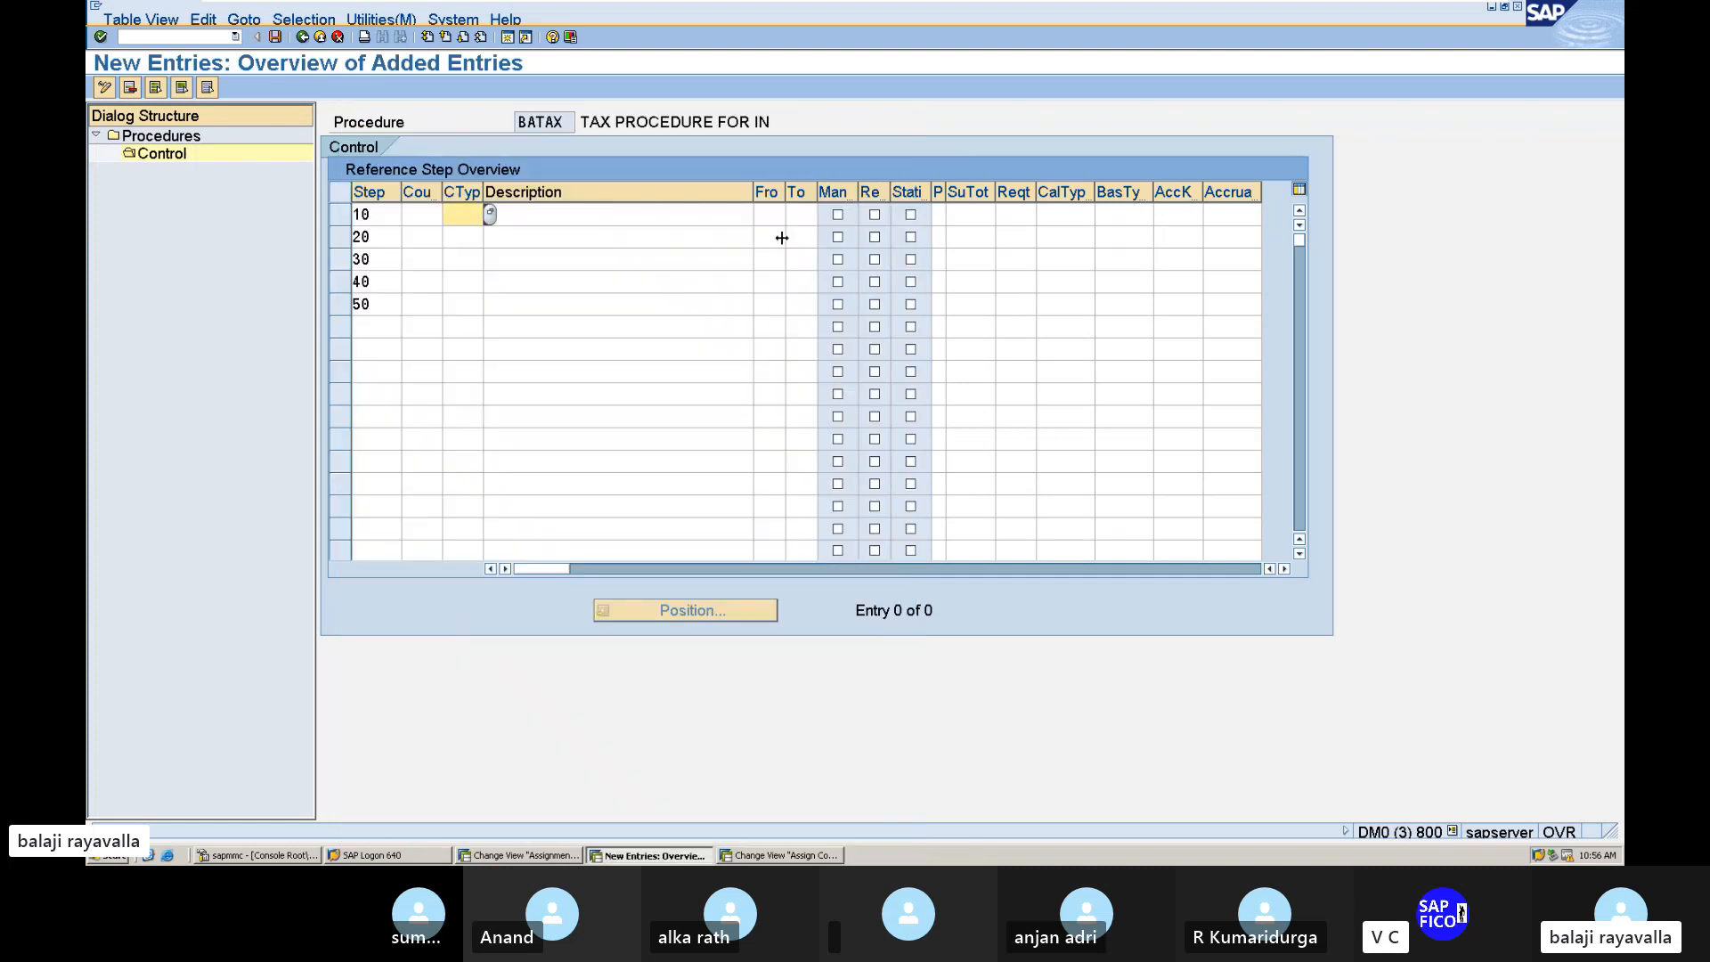
click(491, 213)
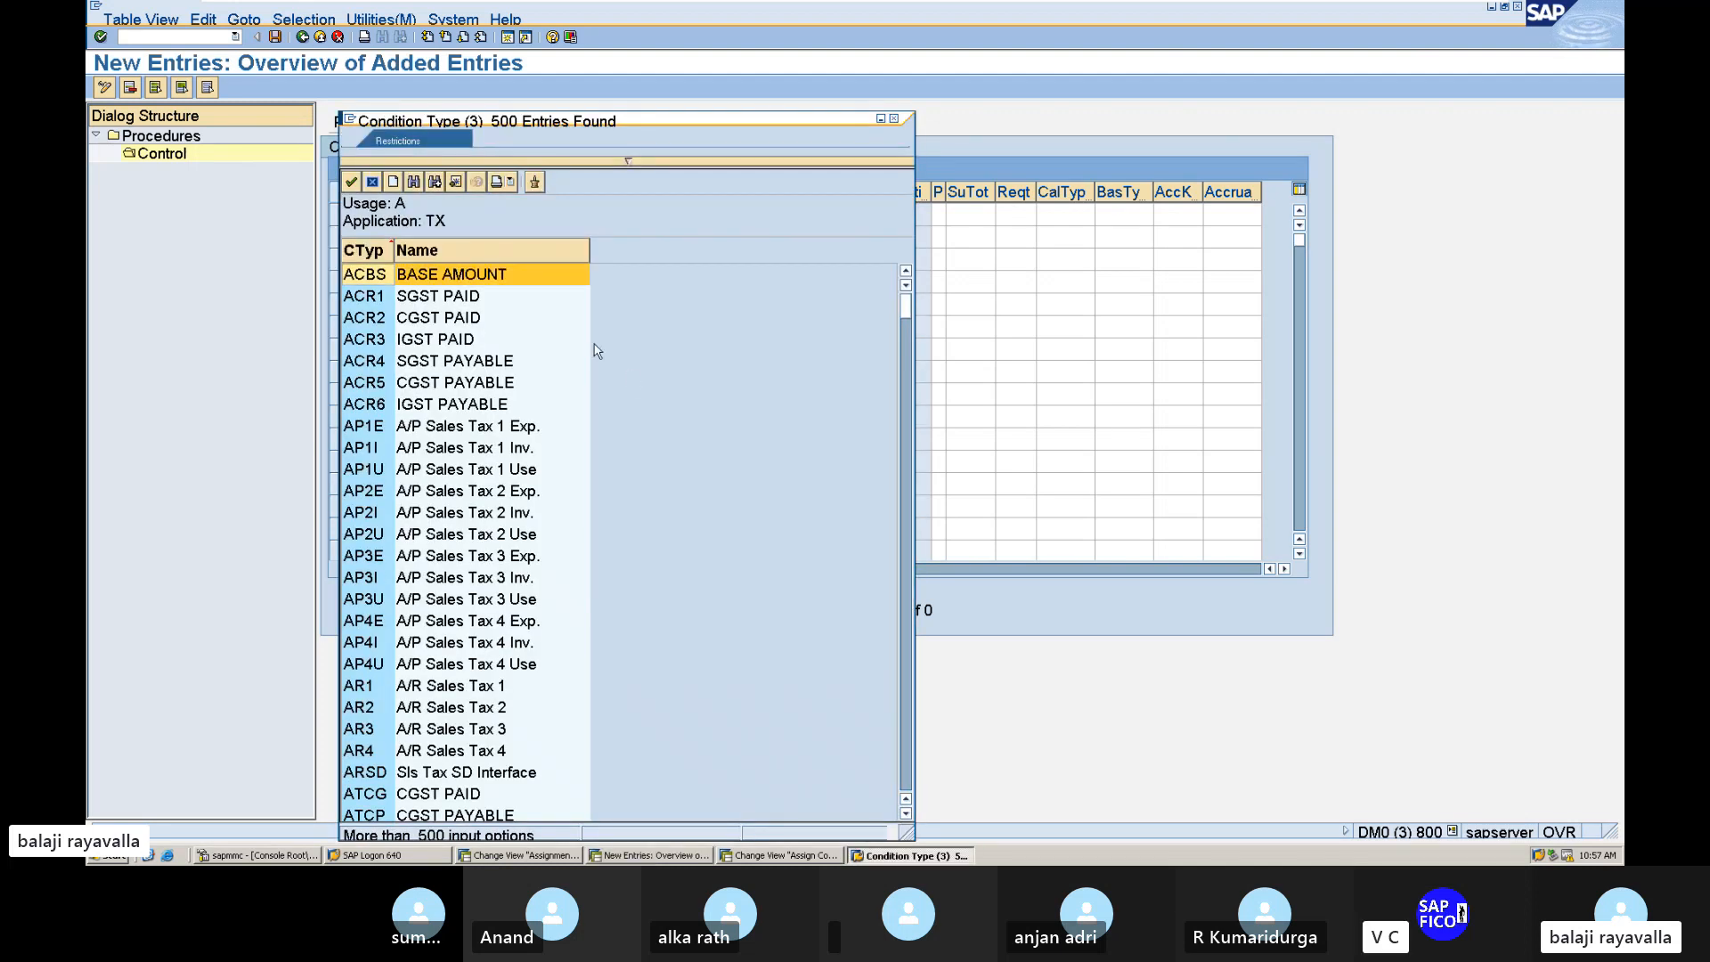
key(ctrl+f)
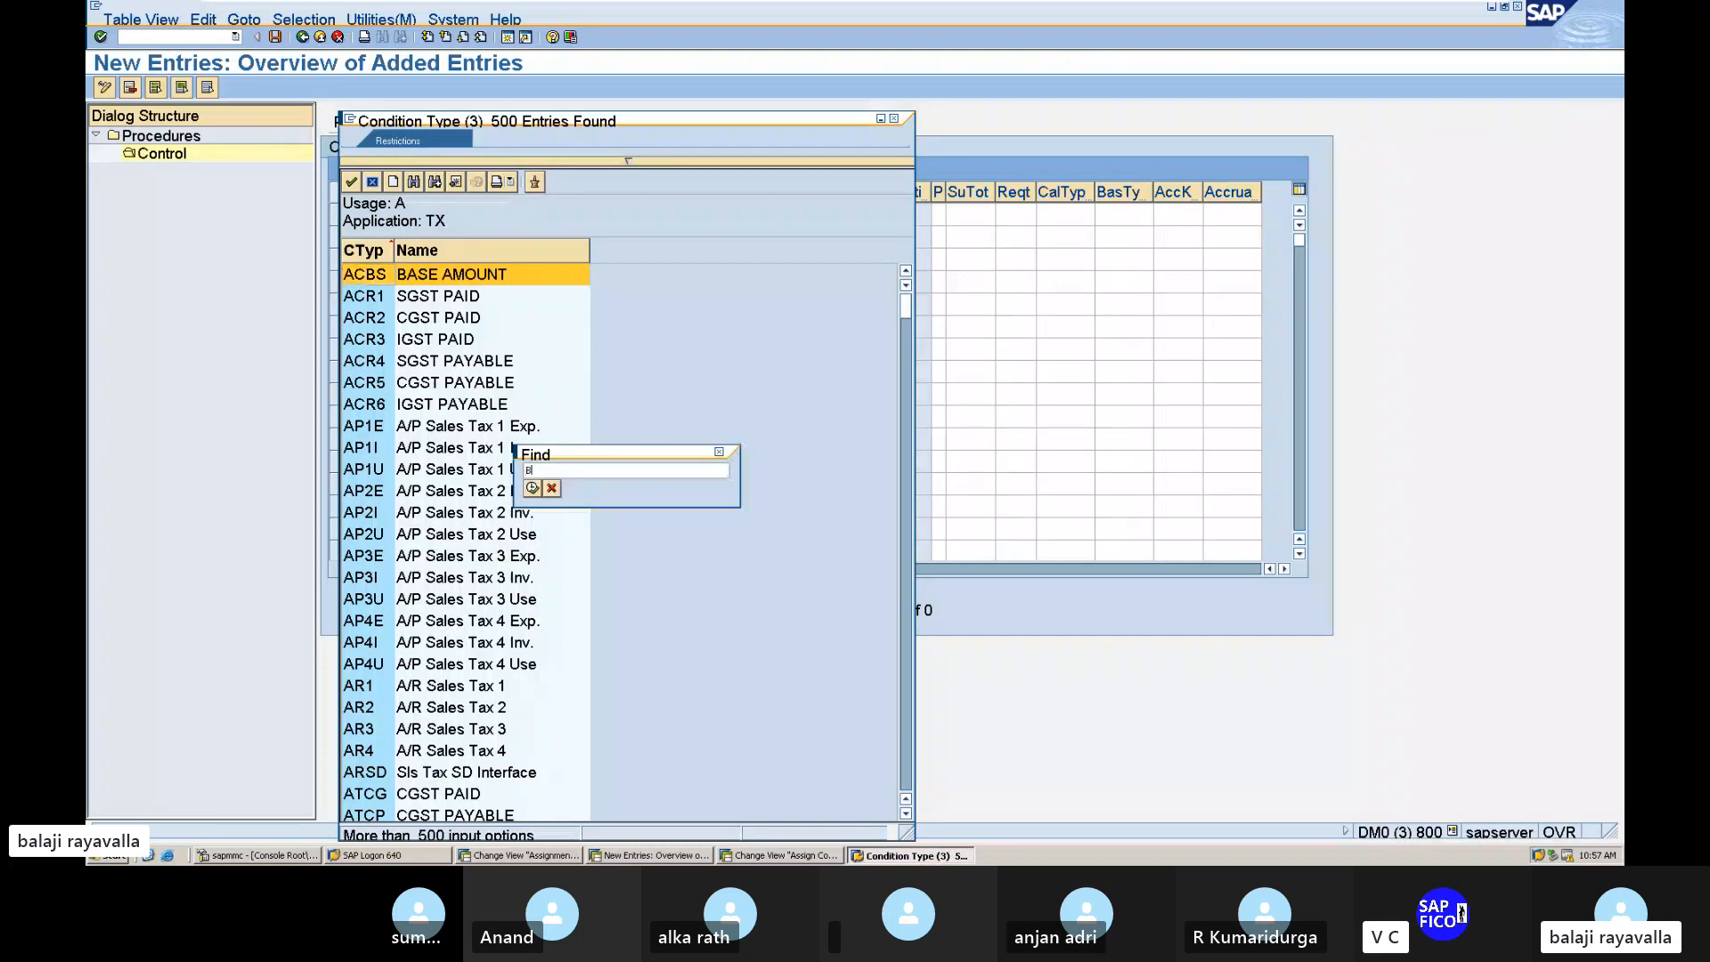
text(BAL1)
key(BackSpace)
text(SB)
key(Return)
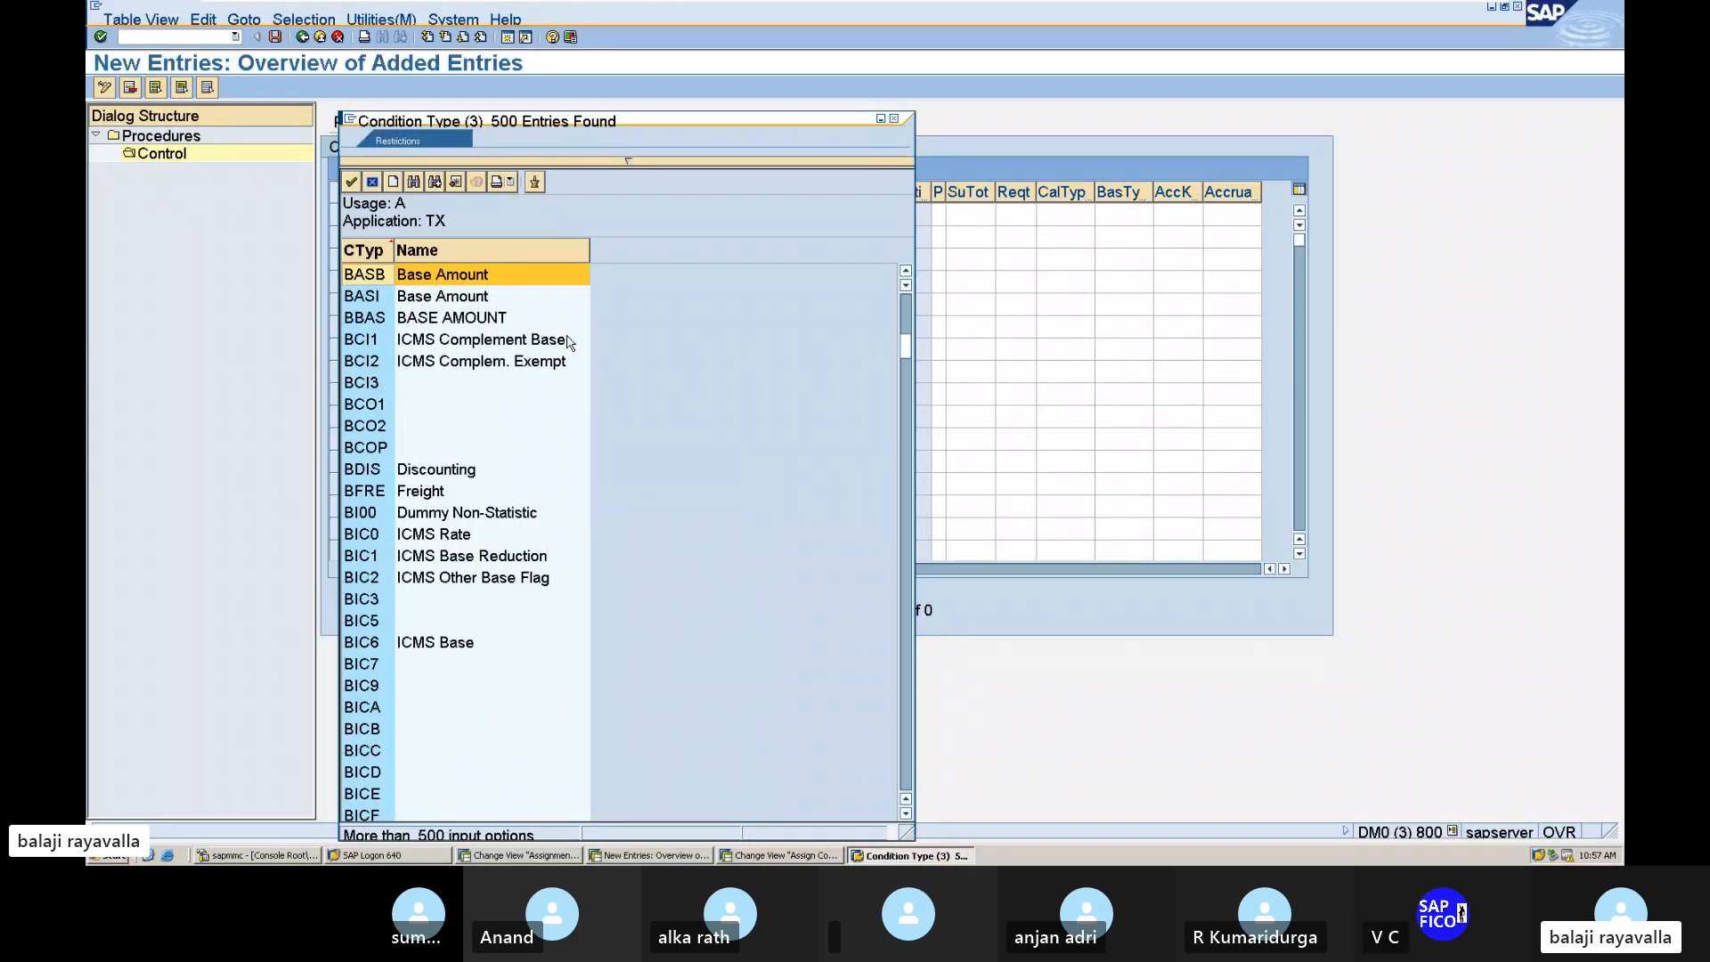
double_click(374, 283)
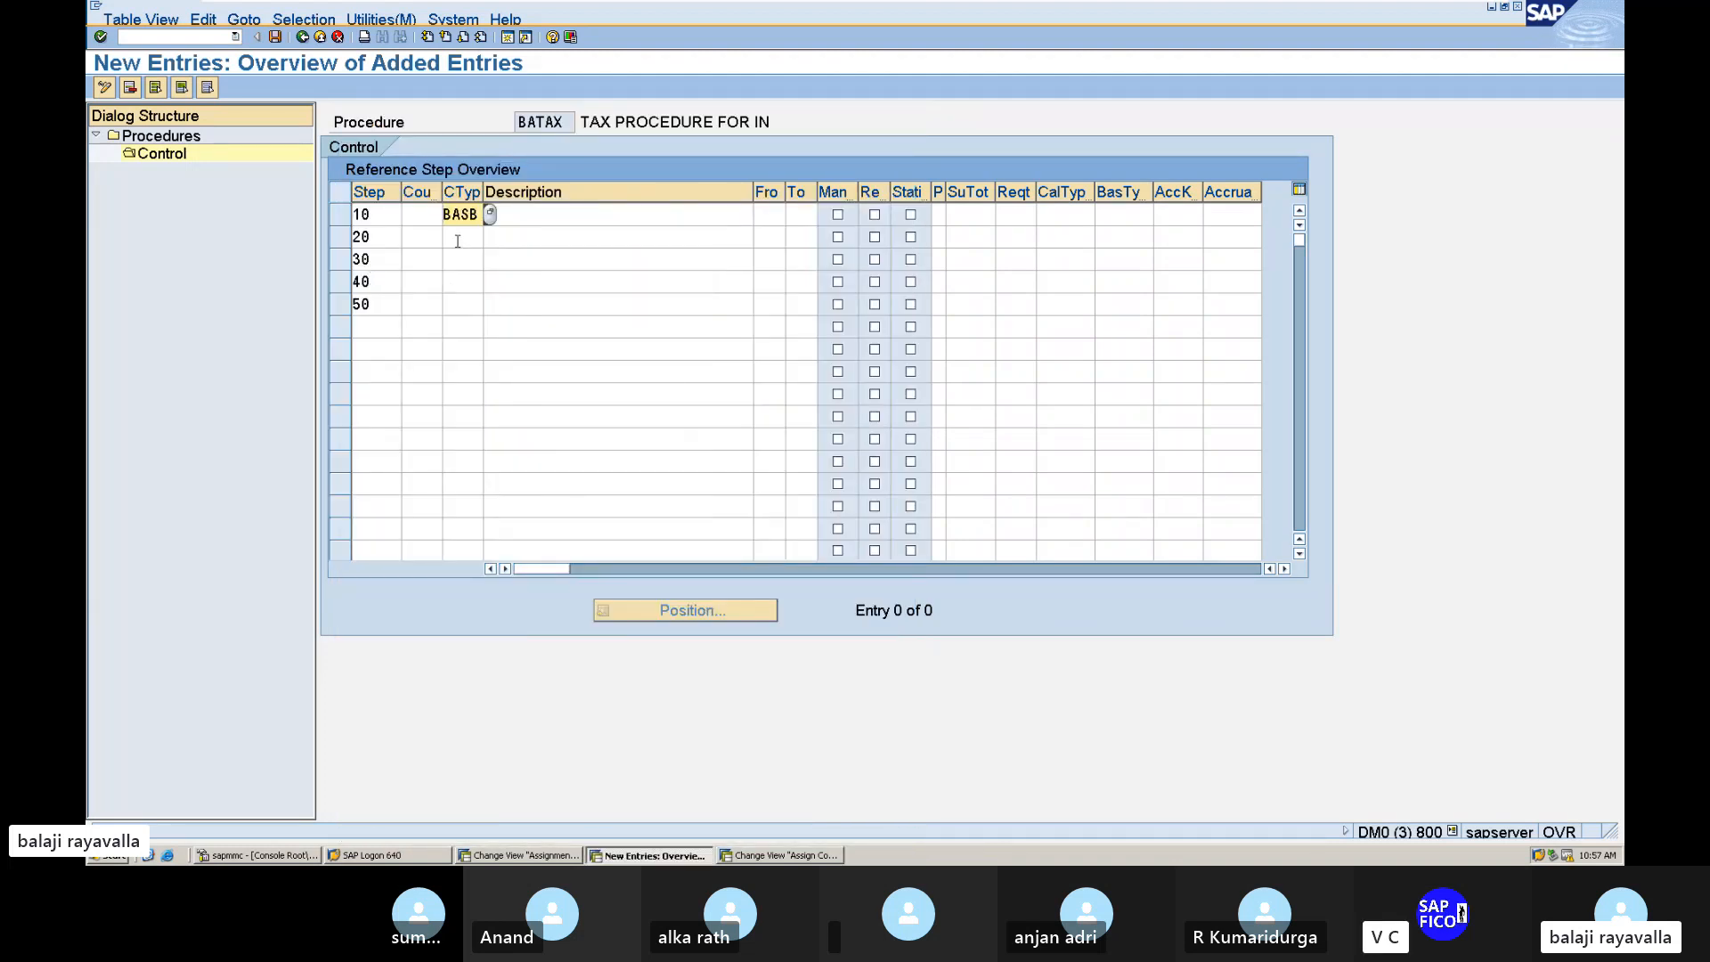
Step: Search the possible condition types for BAL and assign BAL1 to step 20
click(457, 239)
click(489, 236)
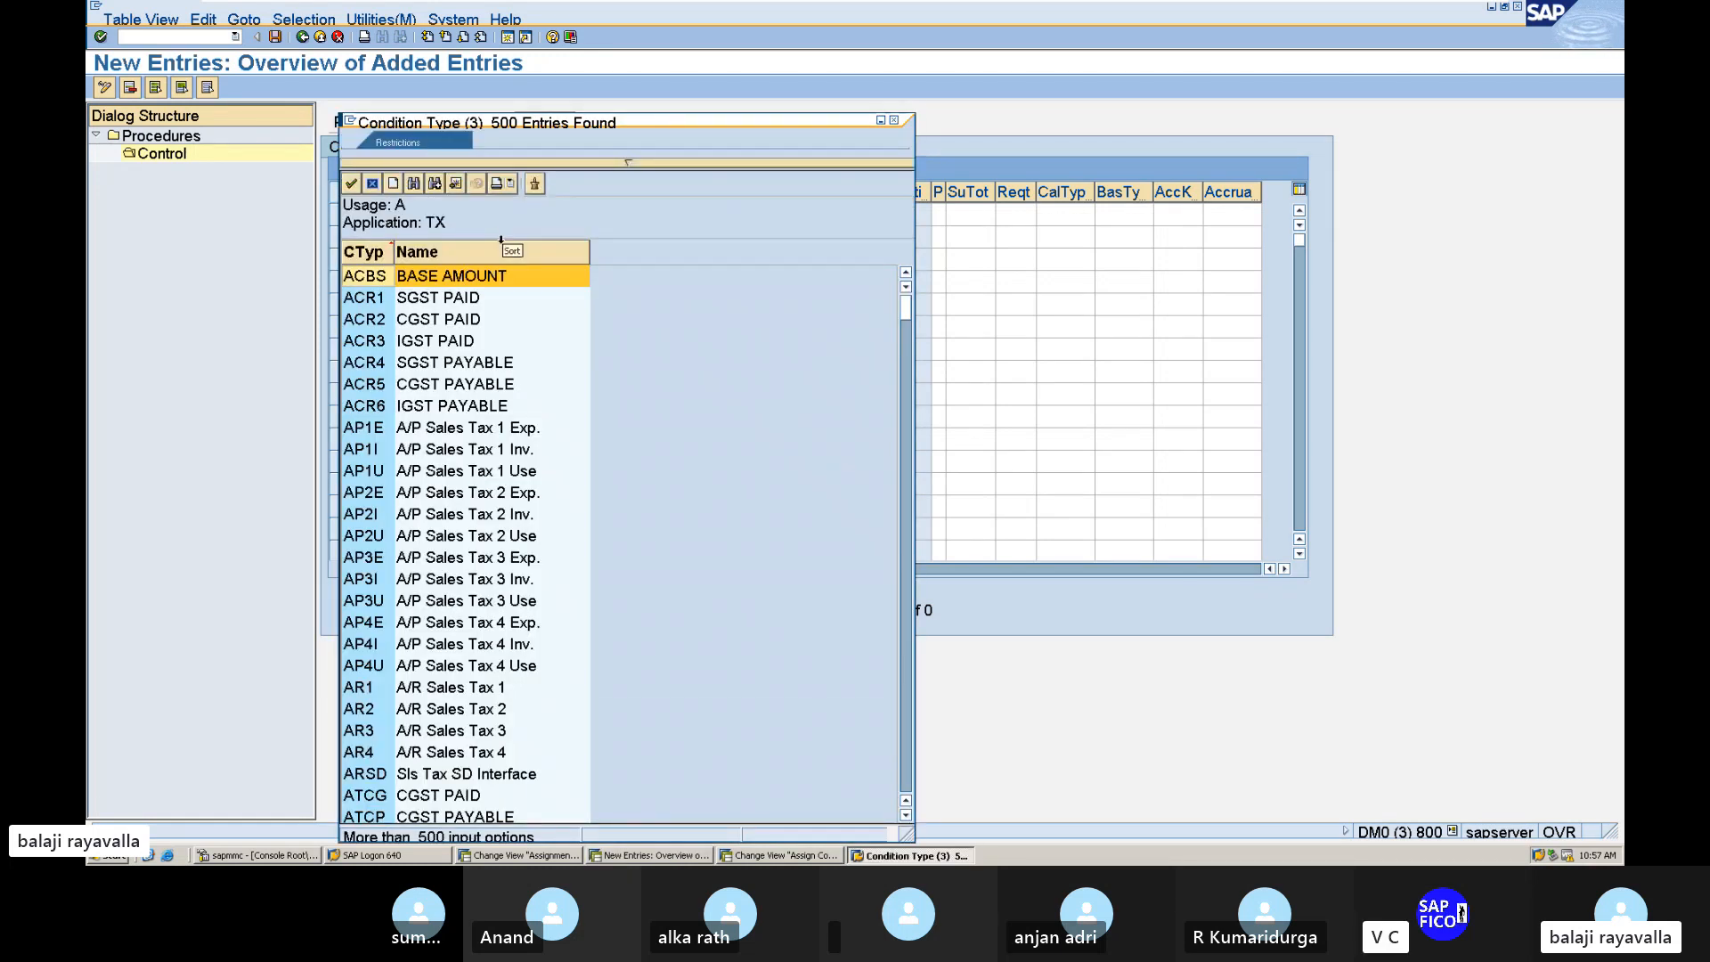
key(ctrl+f)
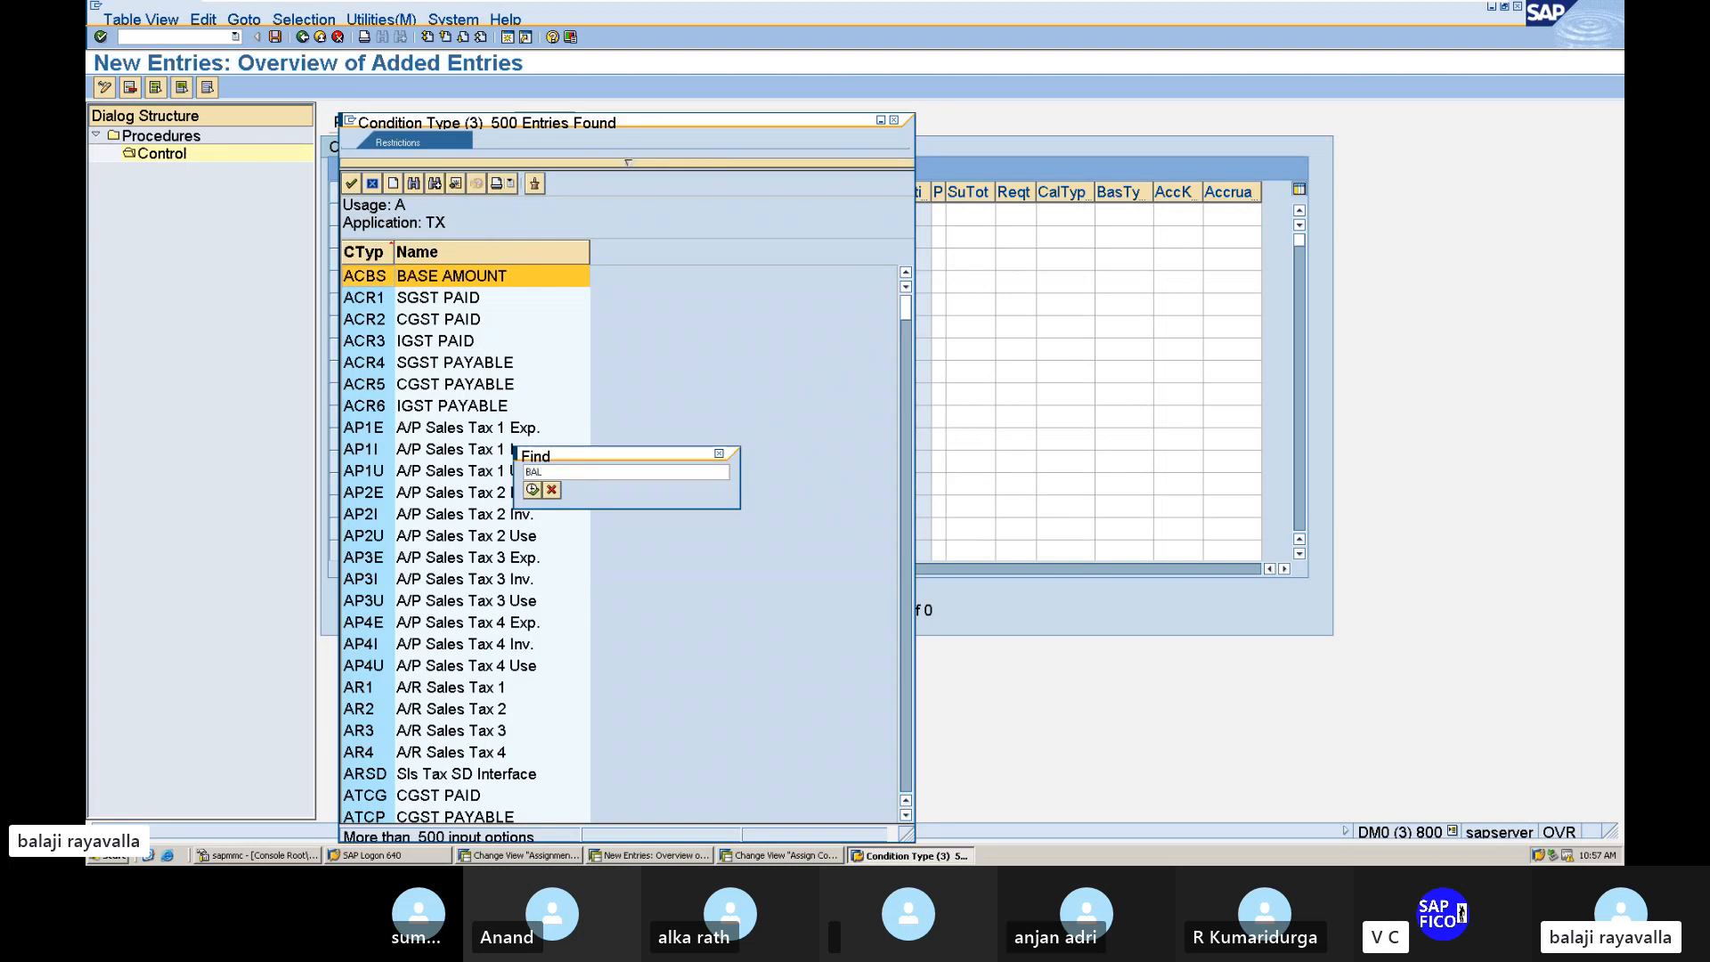
key(Return)
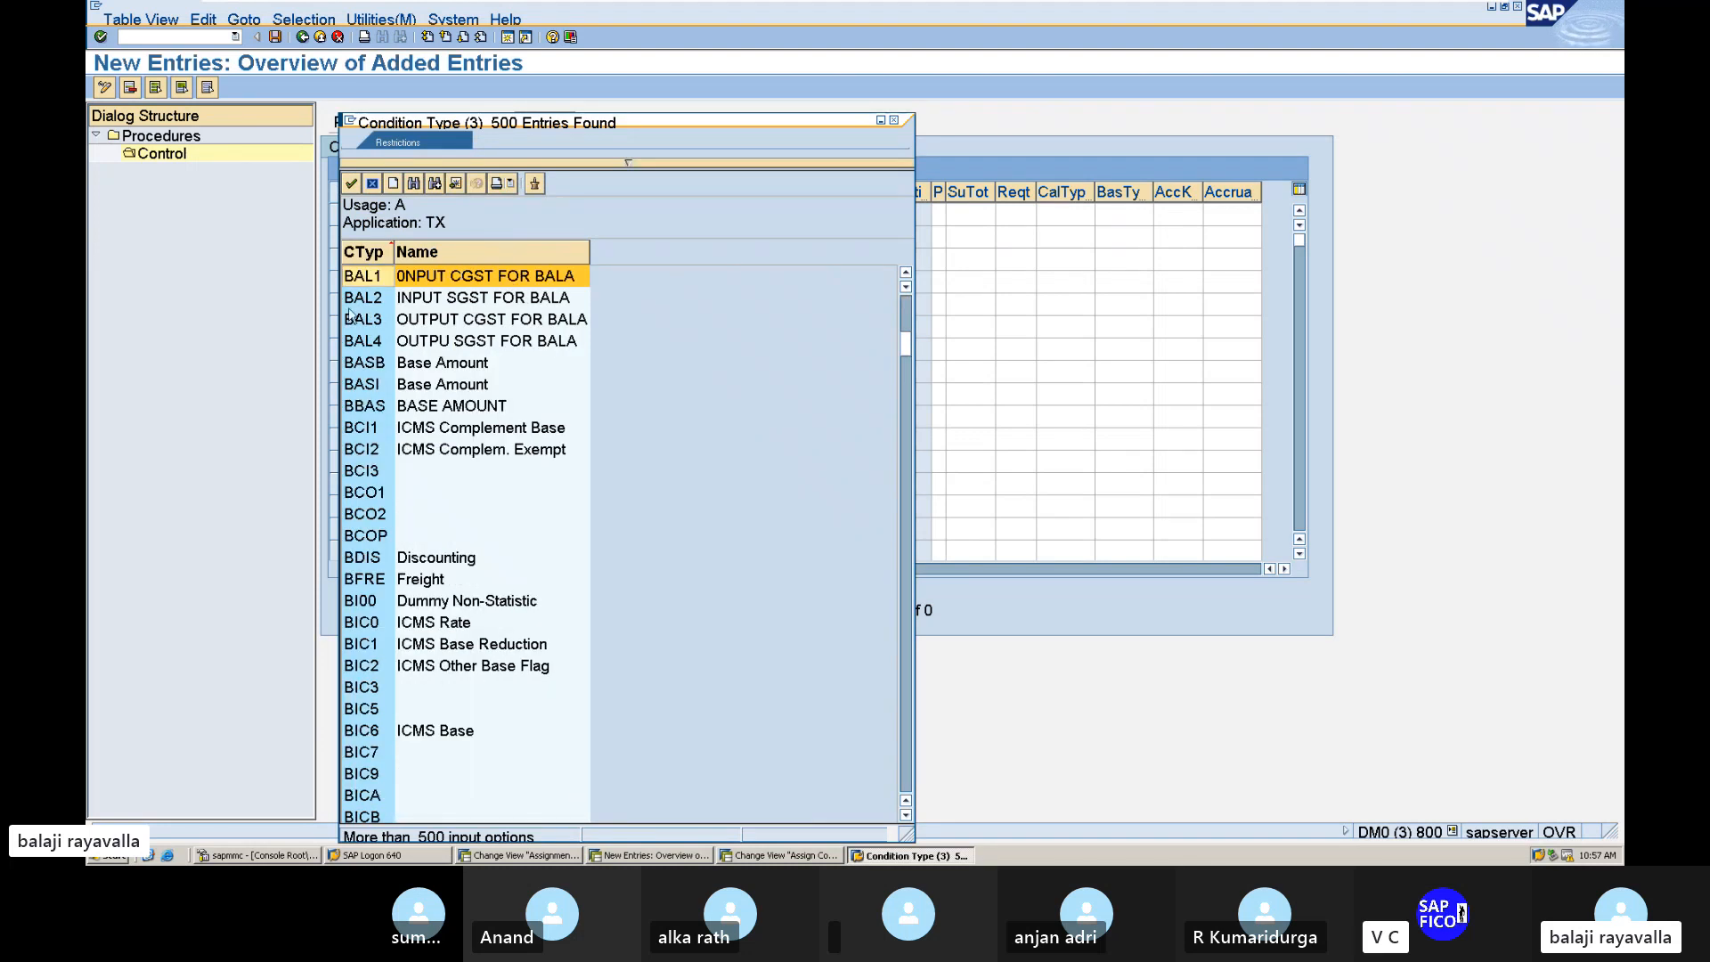
double_click(365, 278)
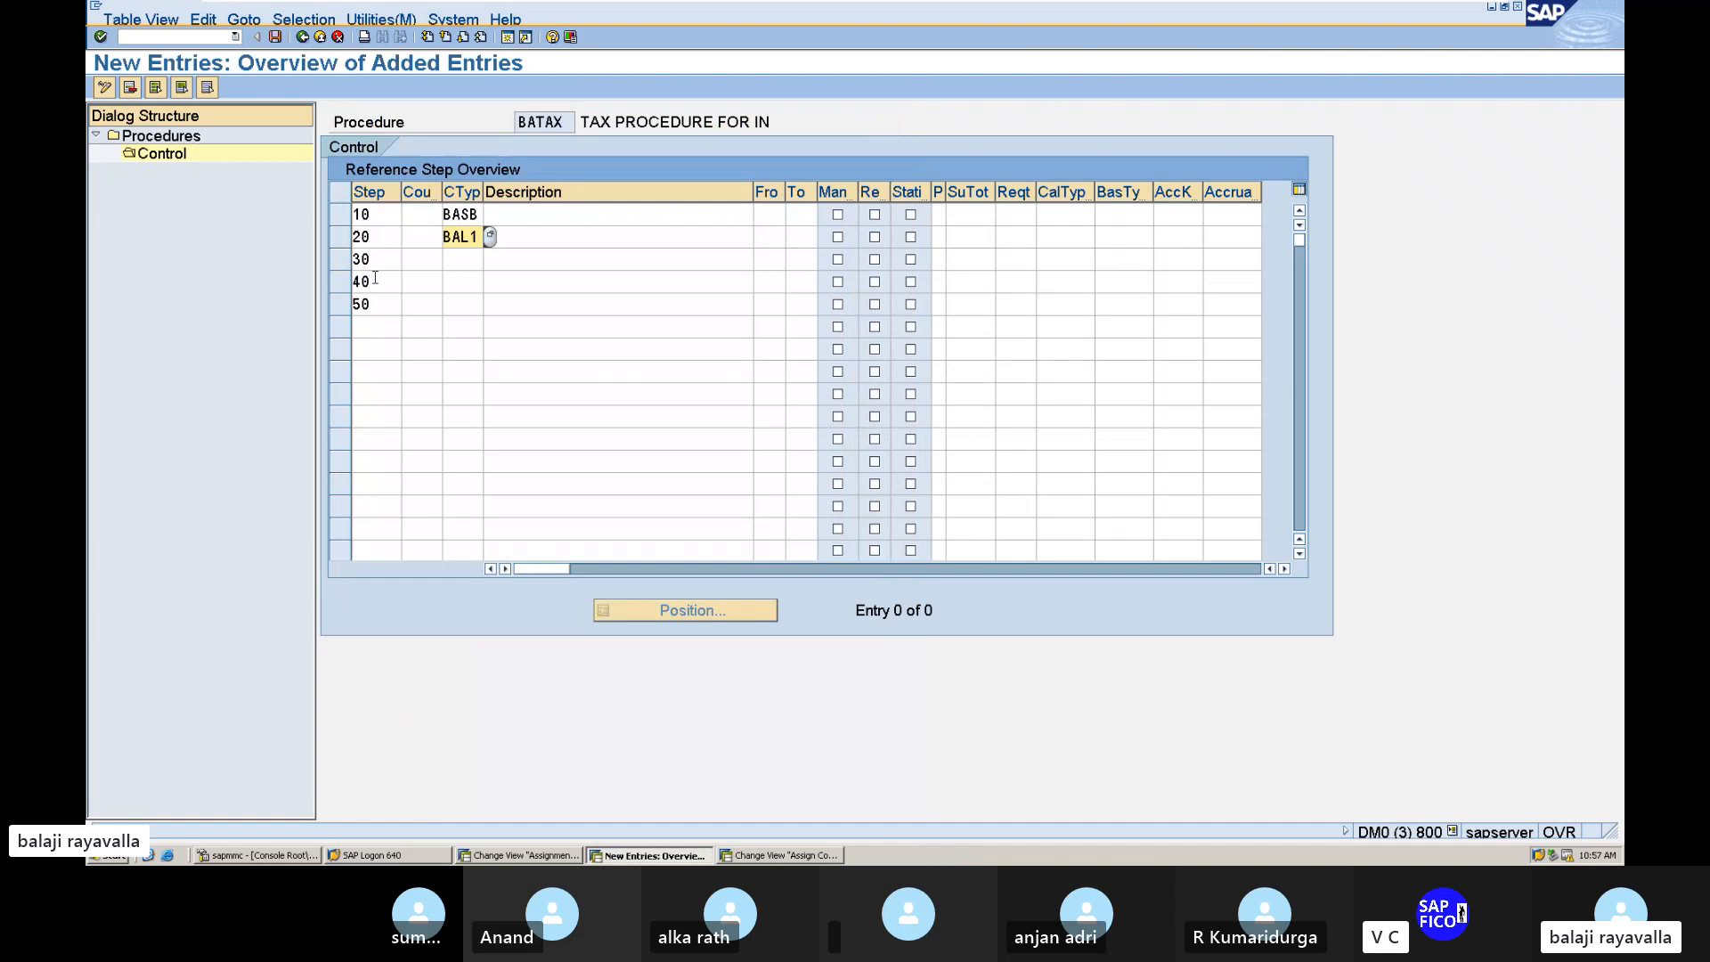
Step: Assign condition types BAL2, BAL3 and BAL4 to steps 30, 40 and 50
click(446, 262)
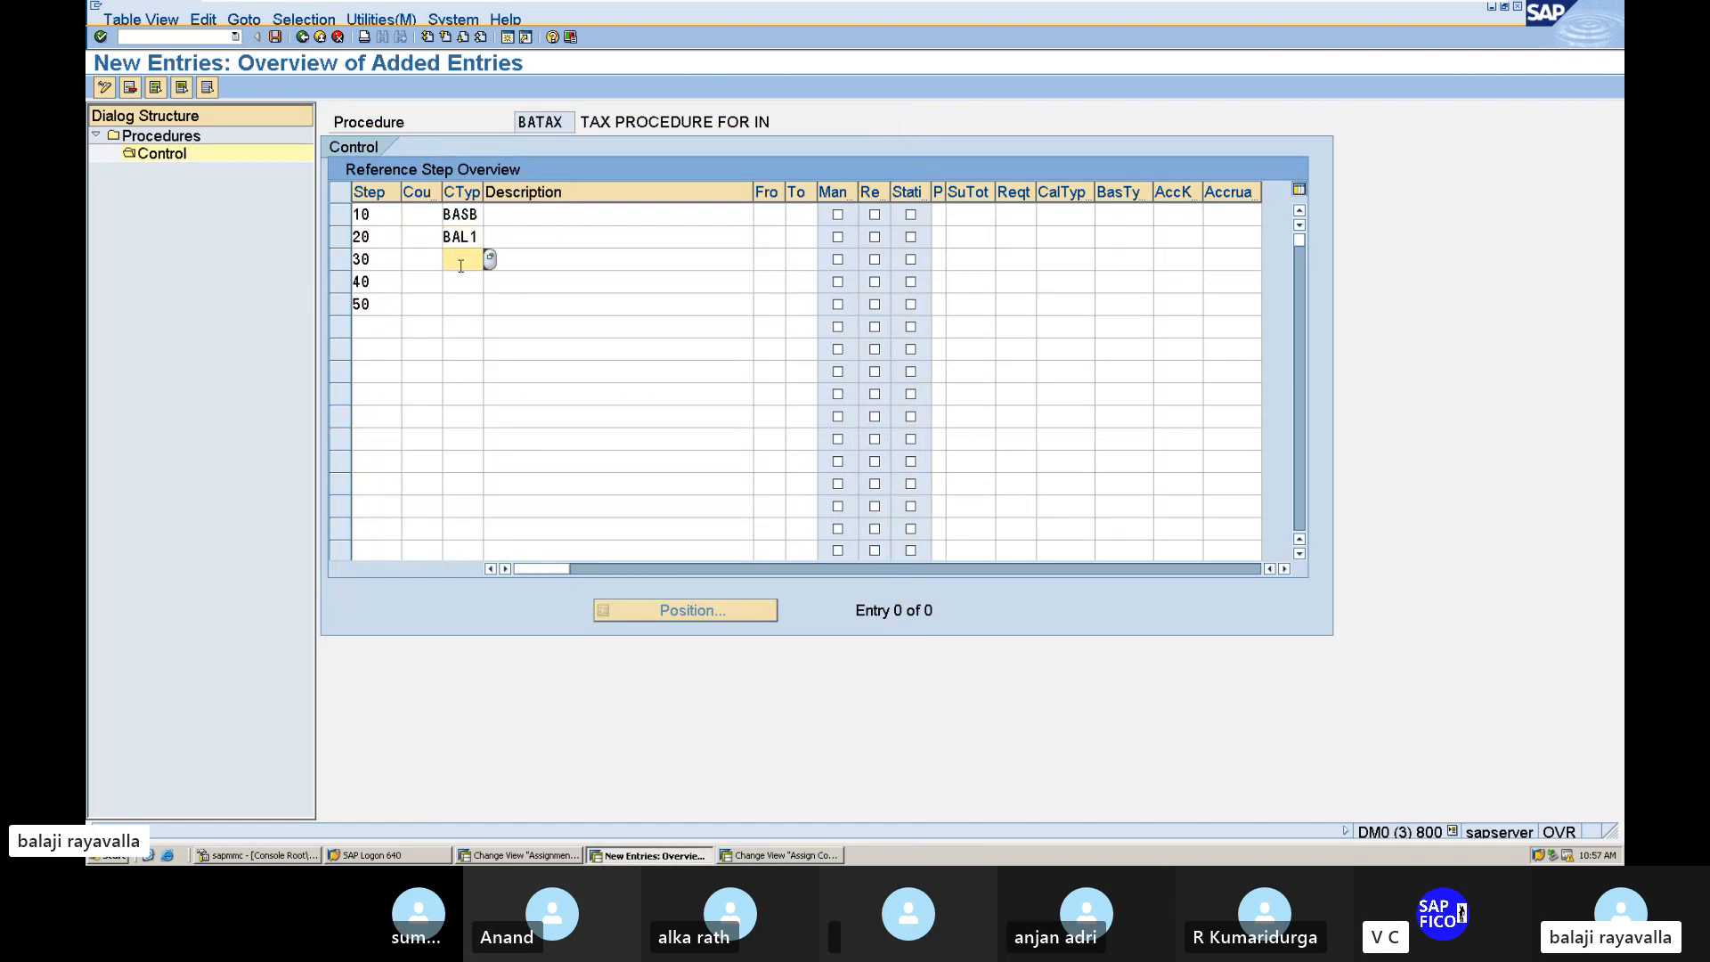
text(BAL2)
click(463, 282)
text(BAL)
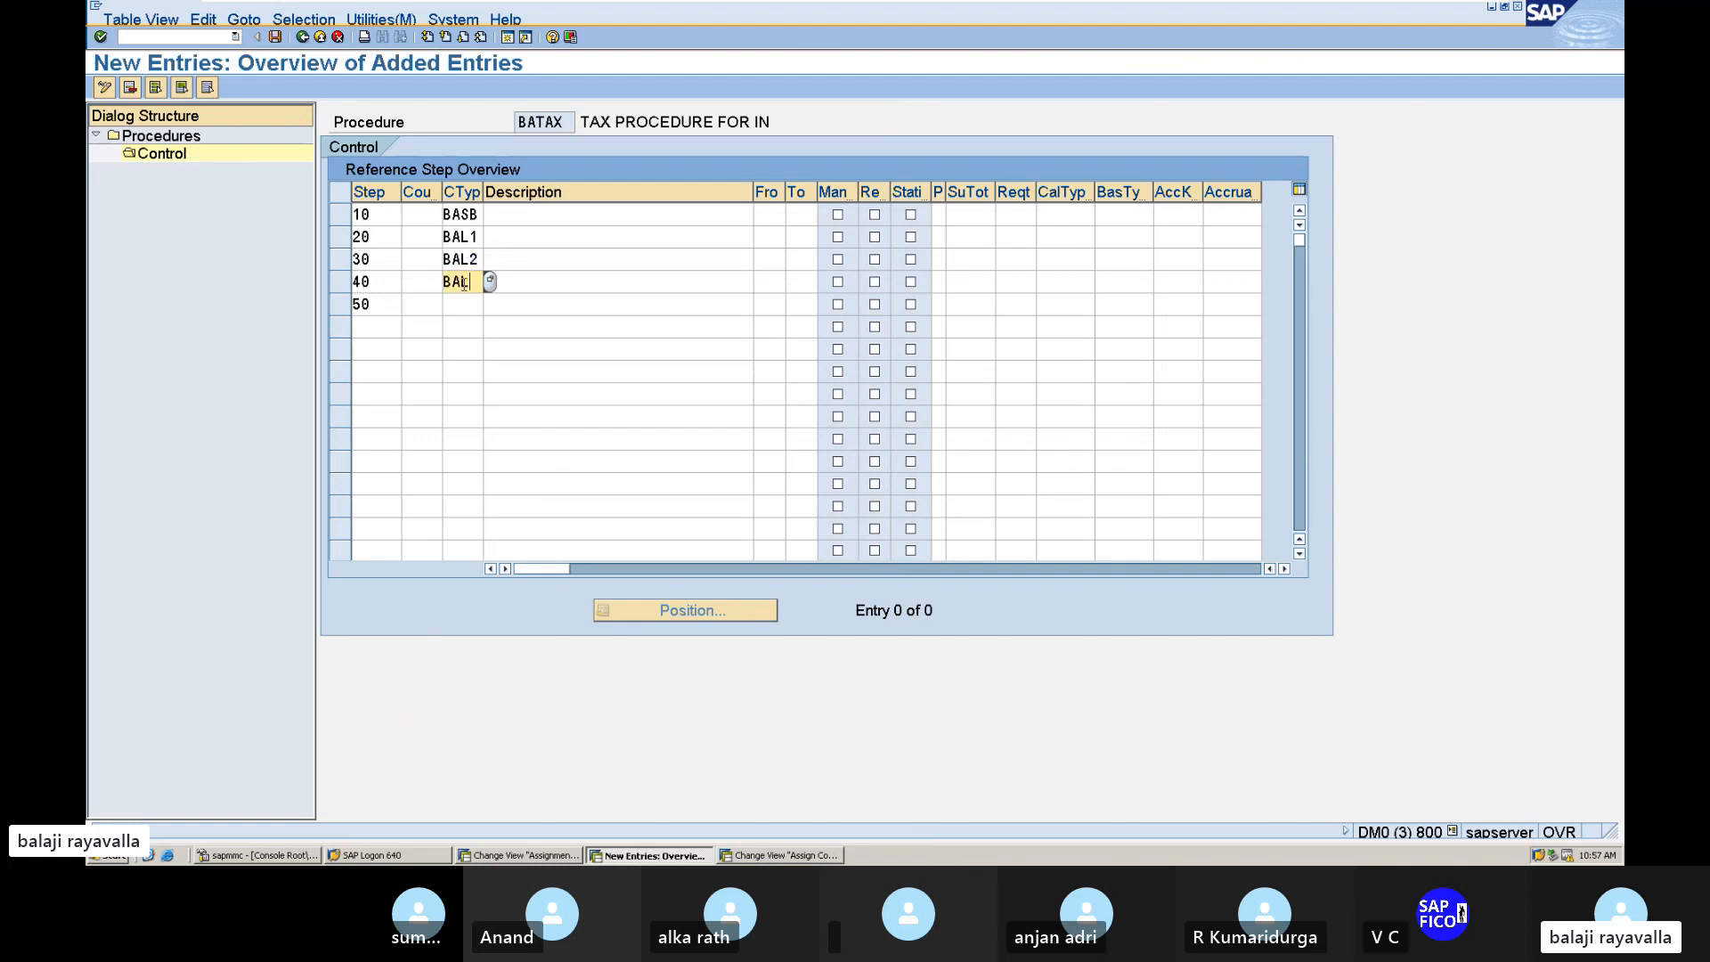
text(3)
click(462, 303)
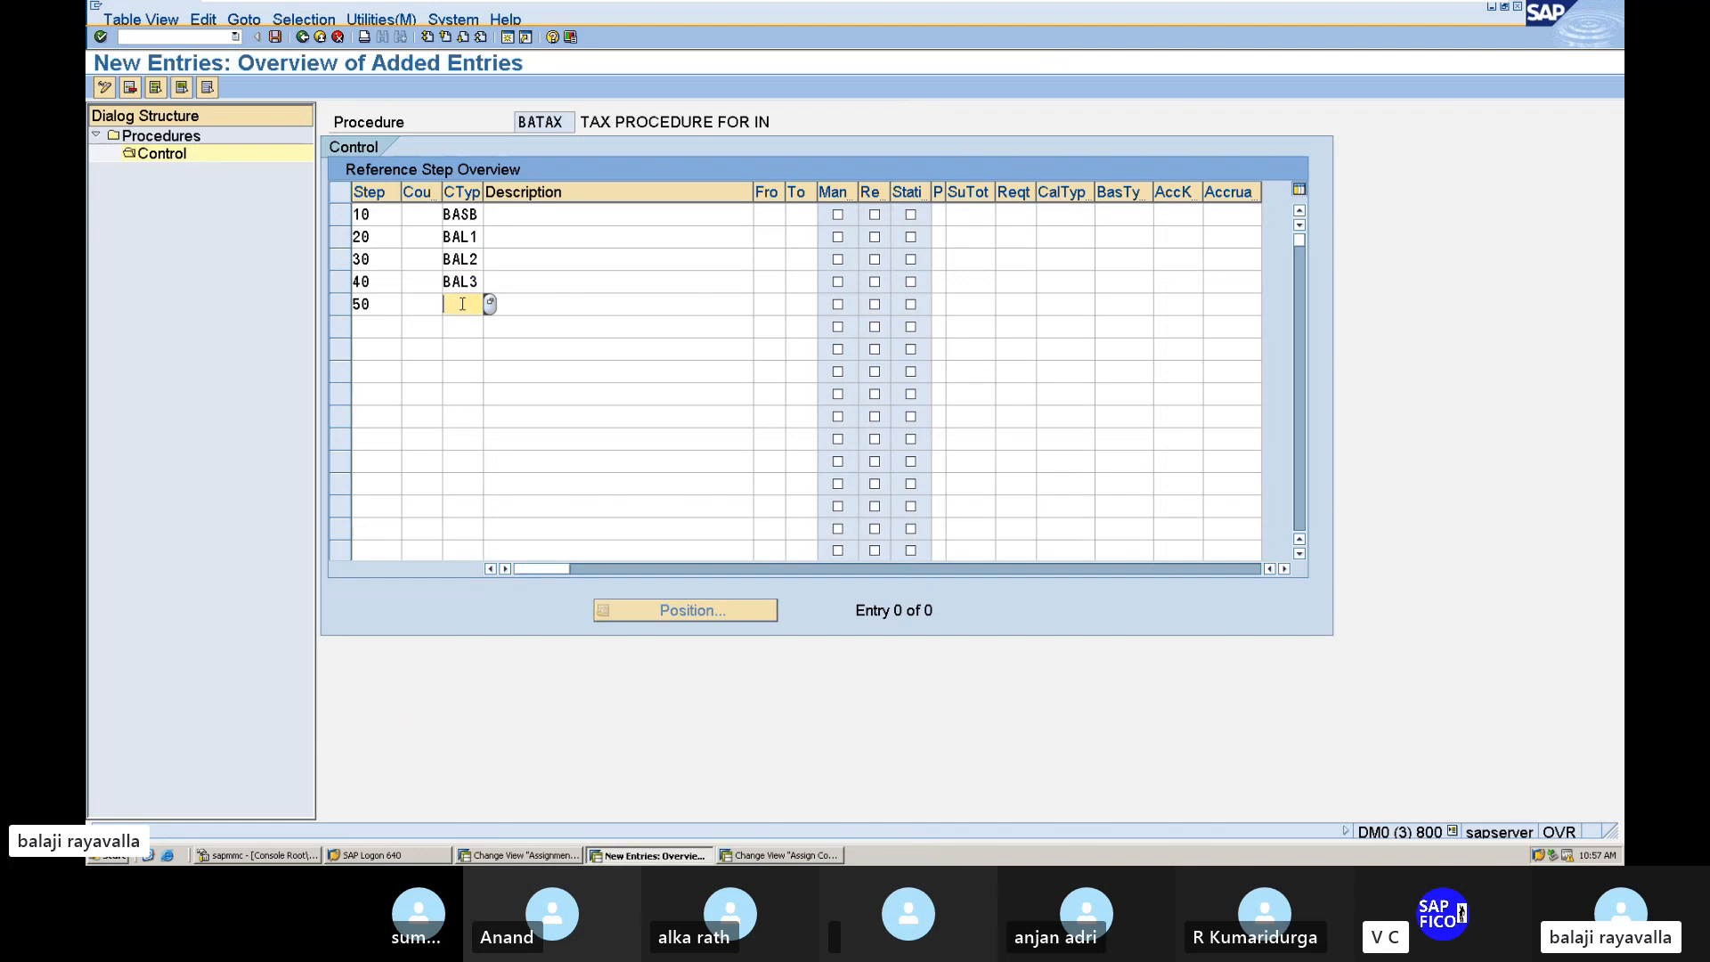
text(BAL4)
Step: Set the From reference step of the BAL1 row to 10
click(767, 215)
click(766, 237)
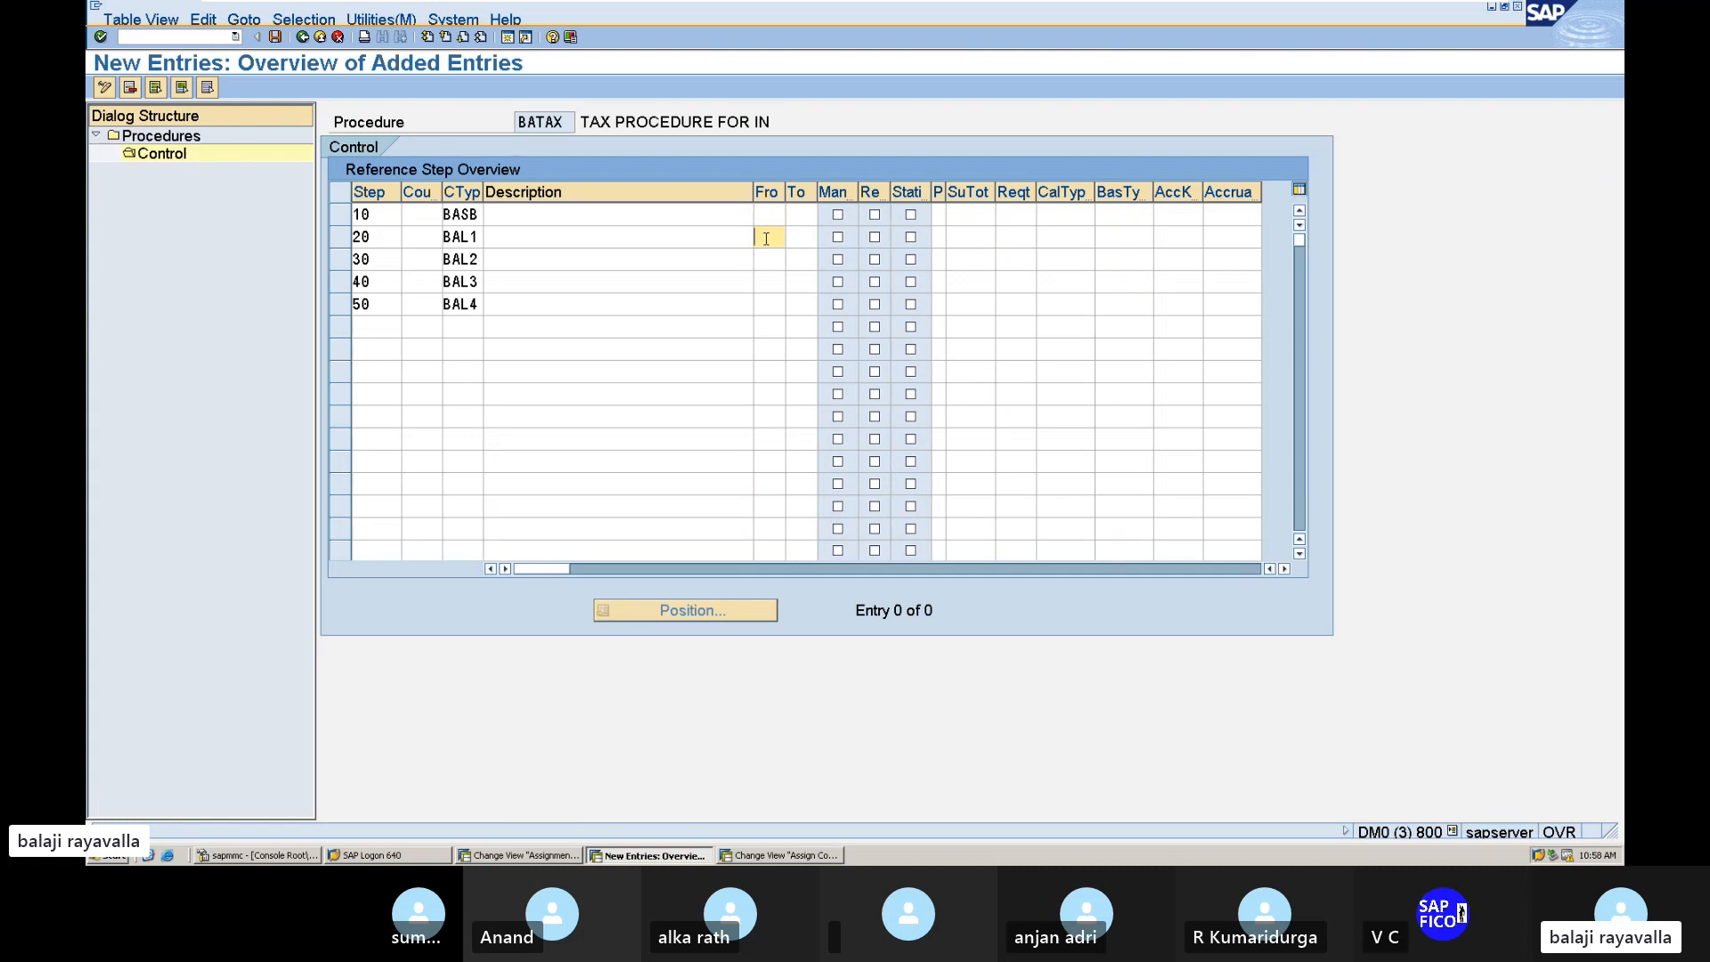
text(10)
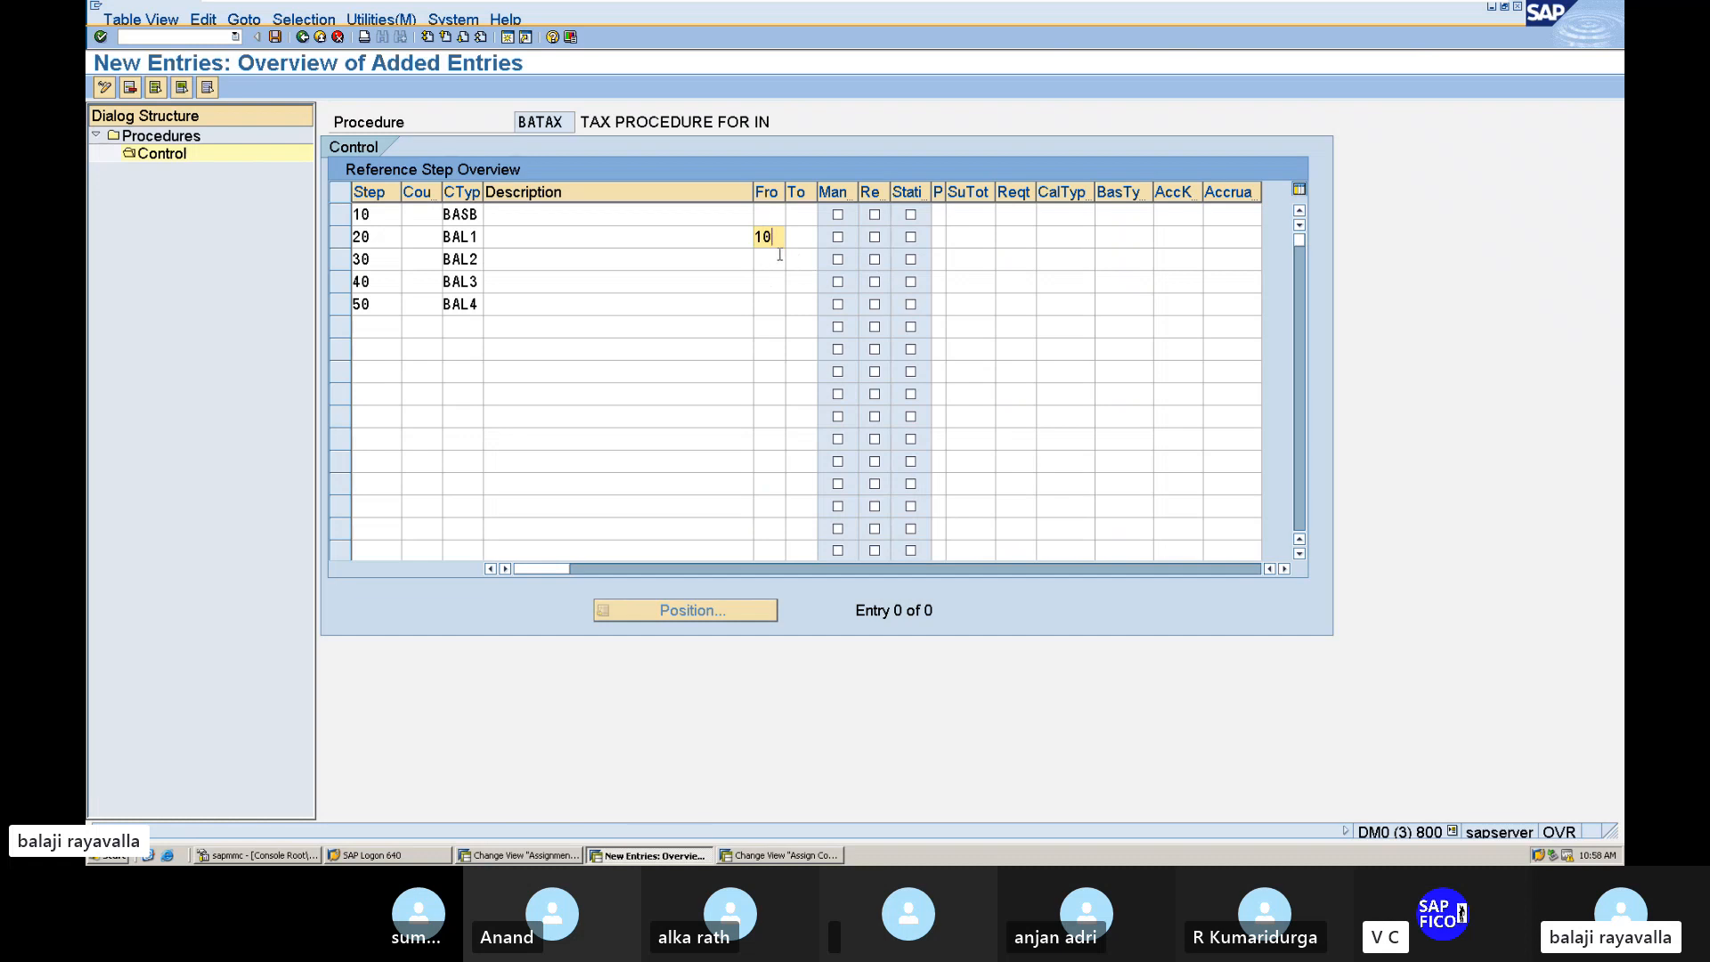
Step: Set the From step to 10 for condition types BAL2, BAL3 and BAL4 in steps 30, 40 and 50
click(767, 259)
text(10)
click(770, 282)
text(10)
text(10)
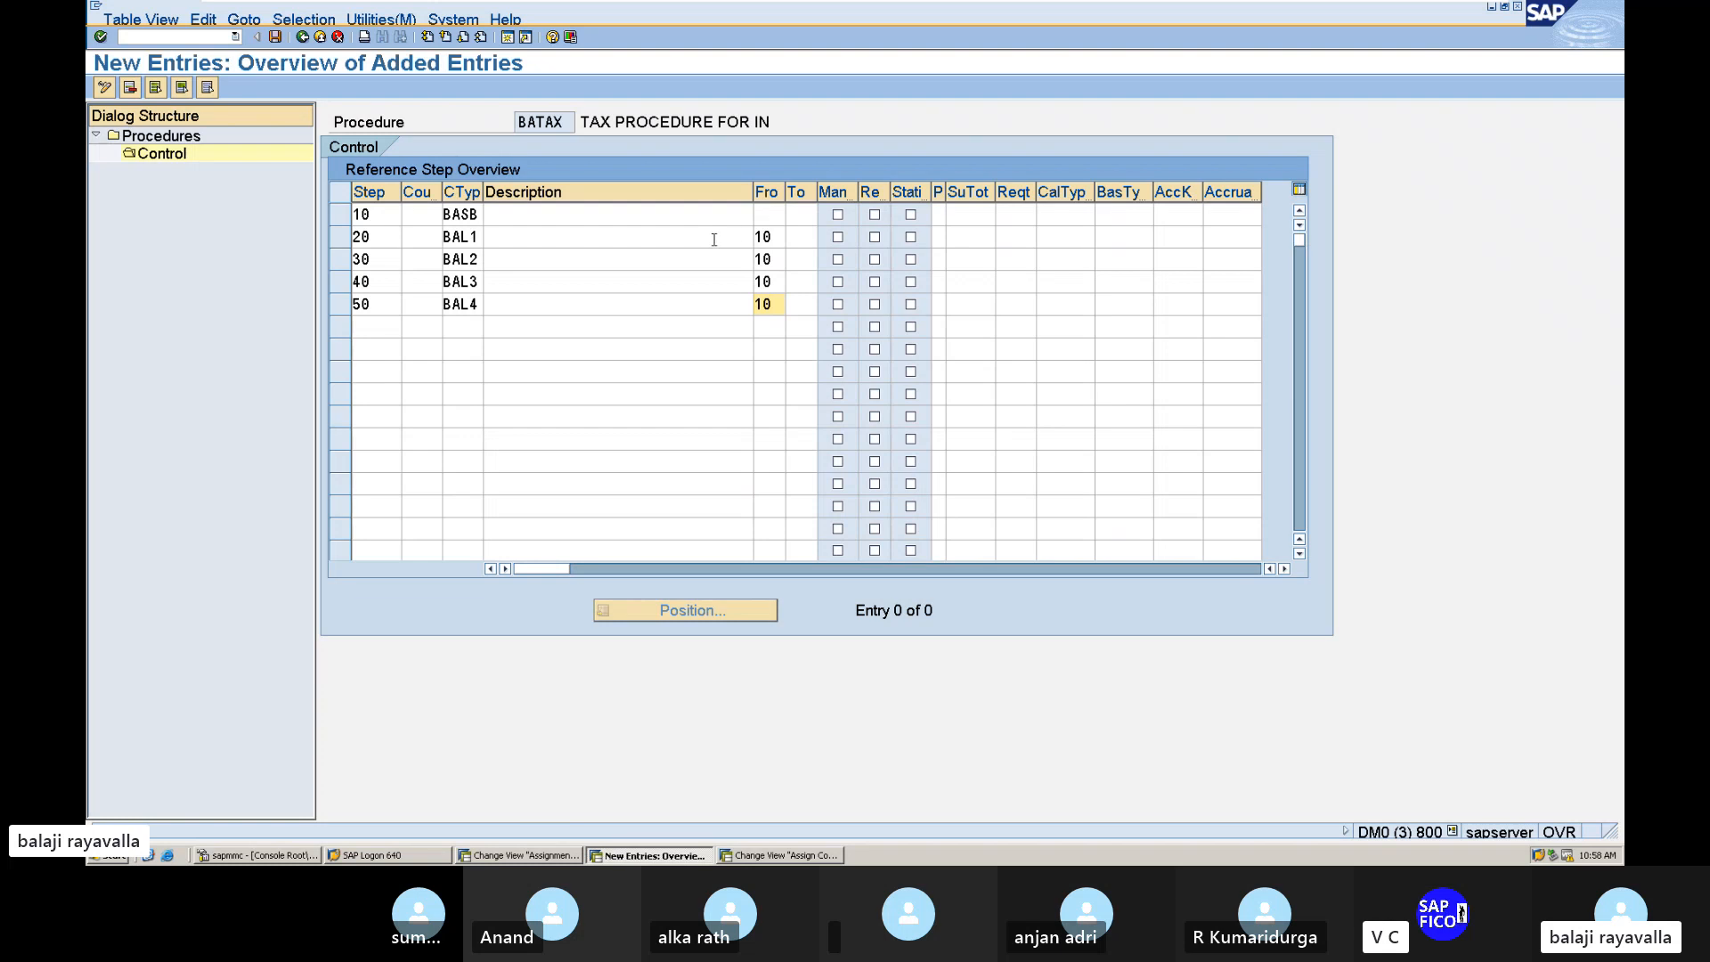
Step: Assign account keys BA1, BA2, BA3 and BA4 to steps 20, 30, 40 and 50, and save the BATAX procedure
click(1171, 239)
text(BAL1)
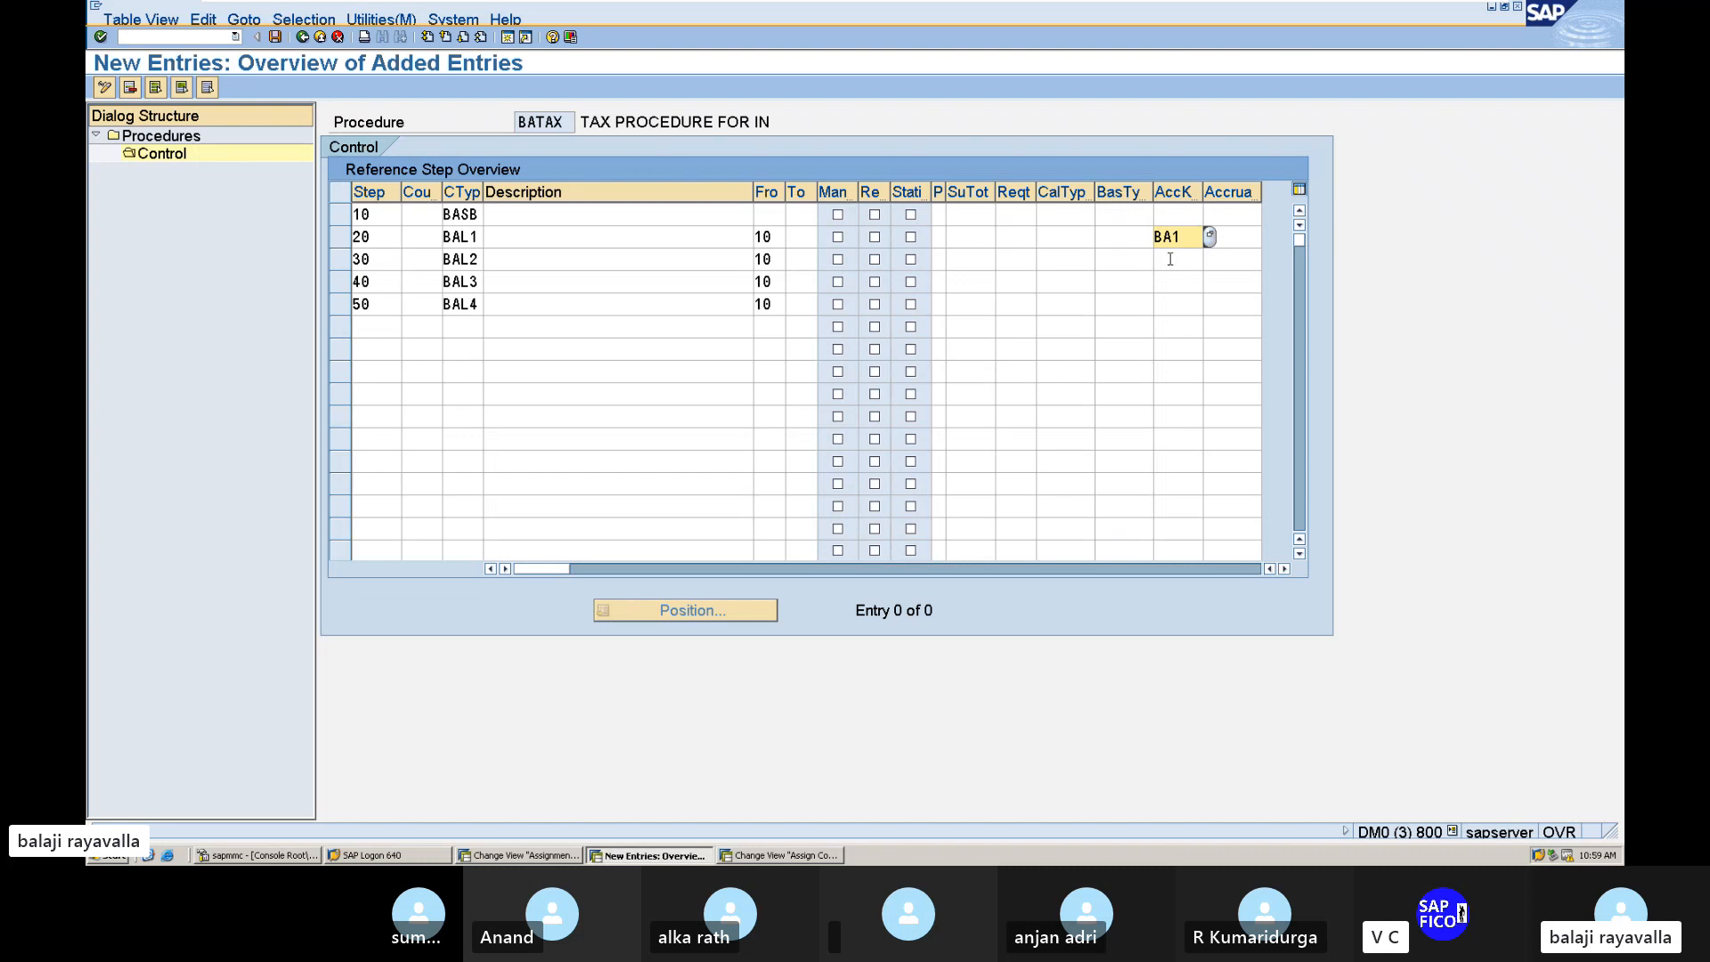
click(1169, 258)
text(BA)
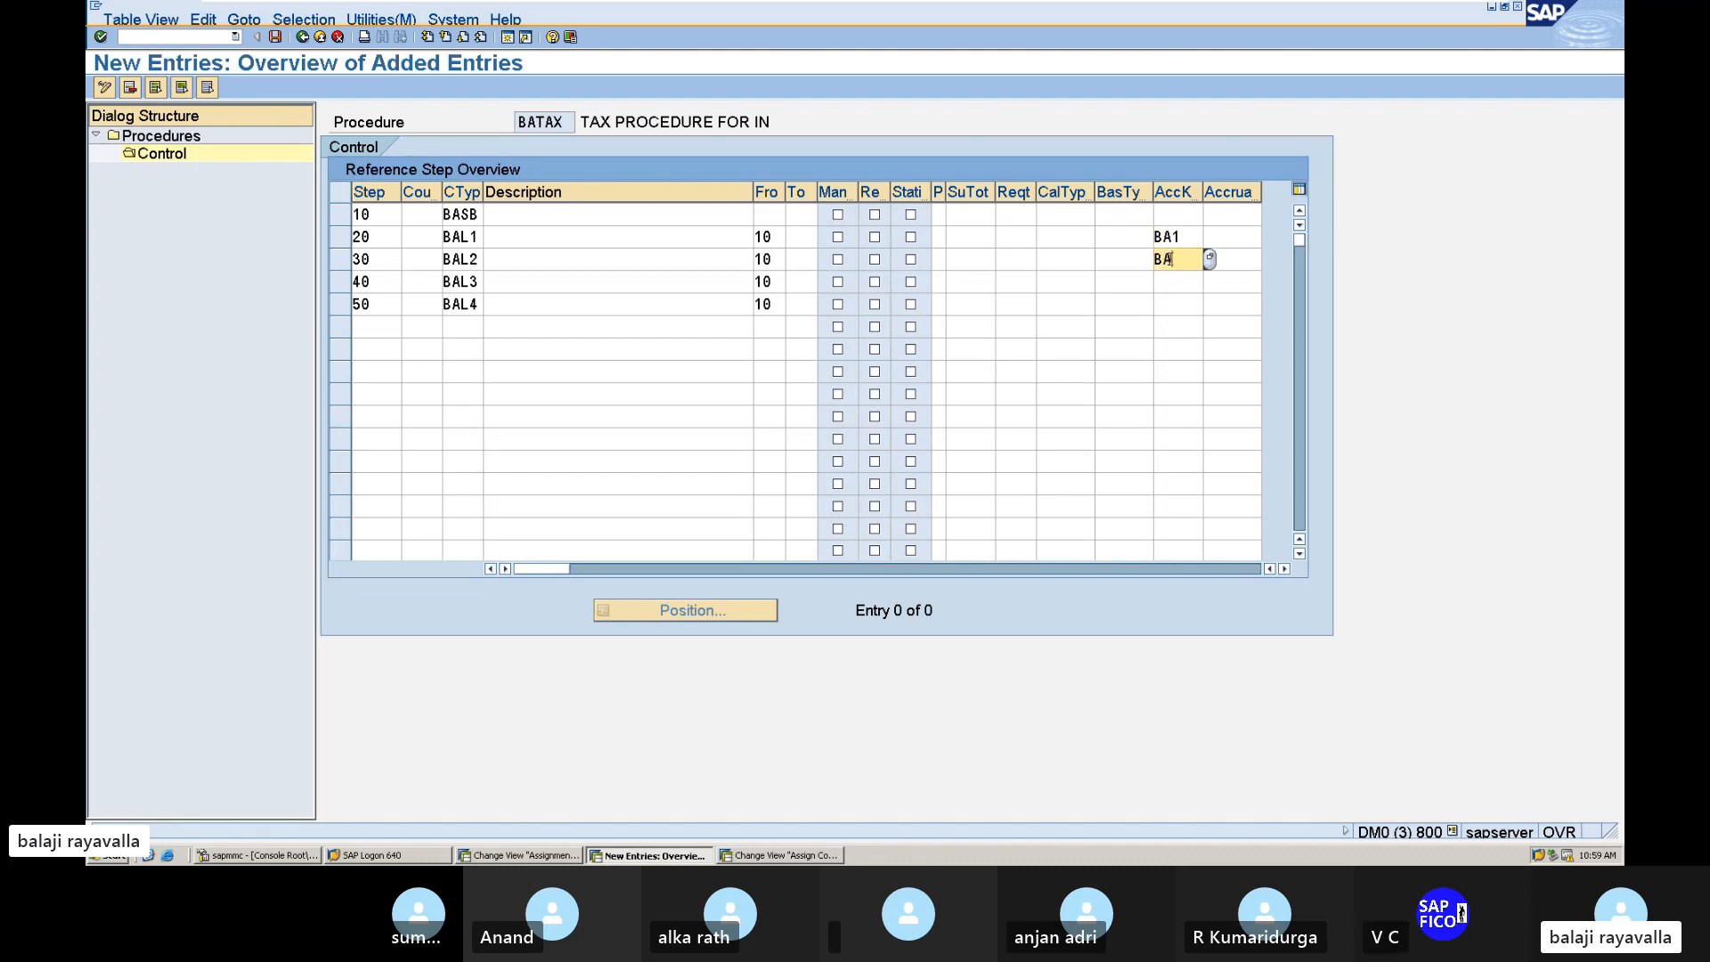
text(2)
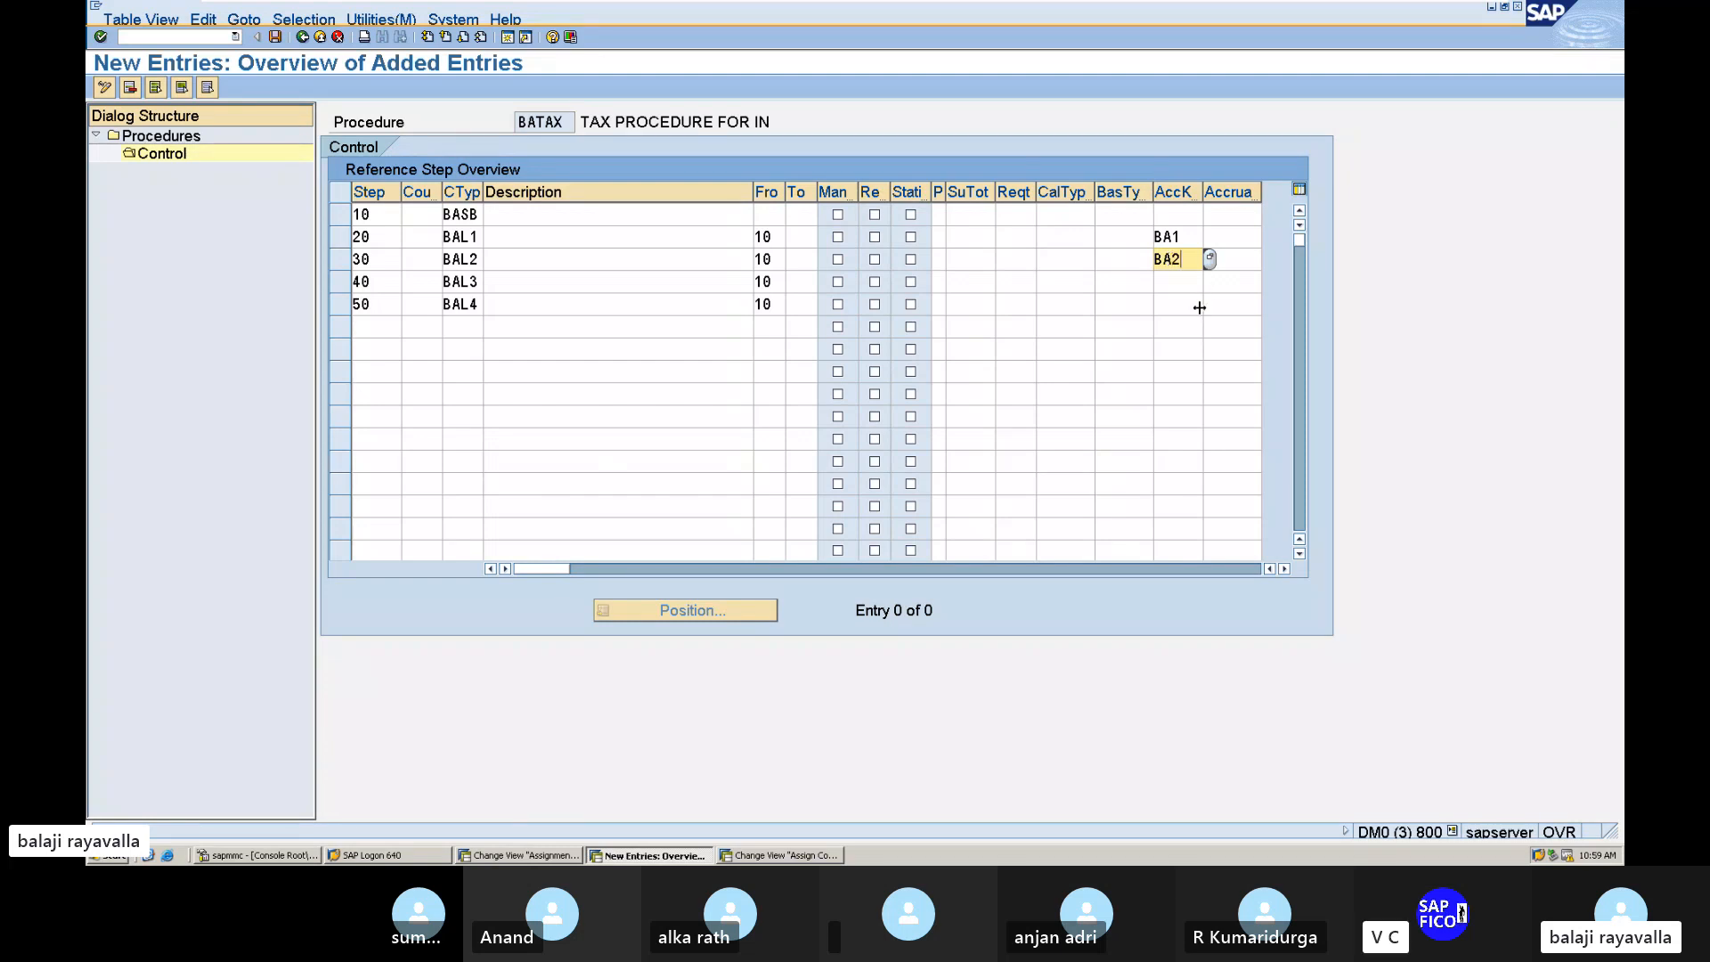
click(1171, 278)
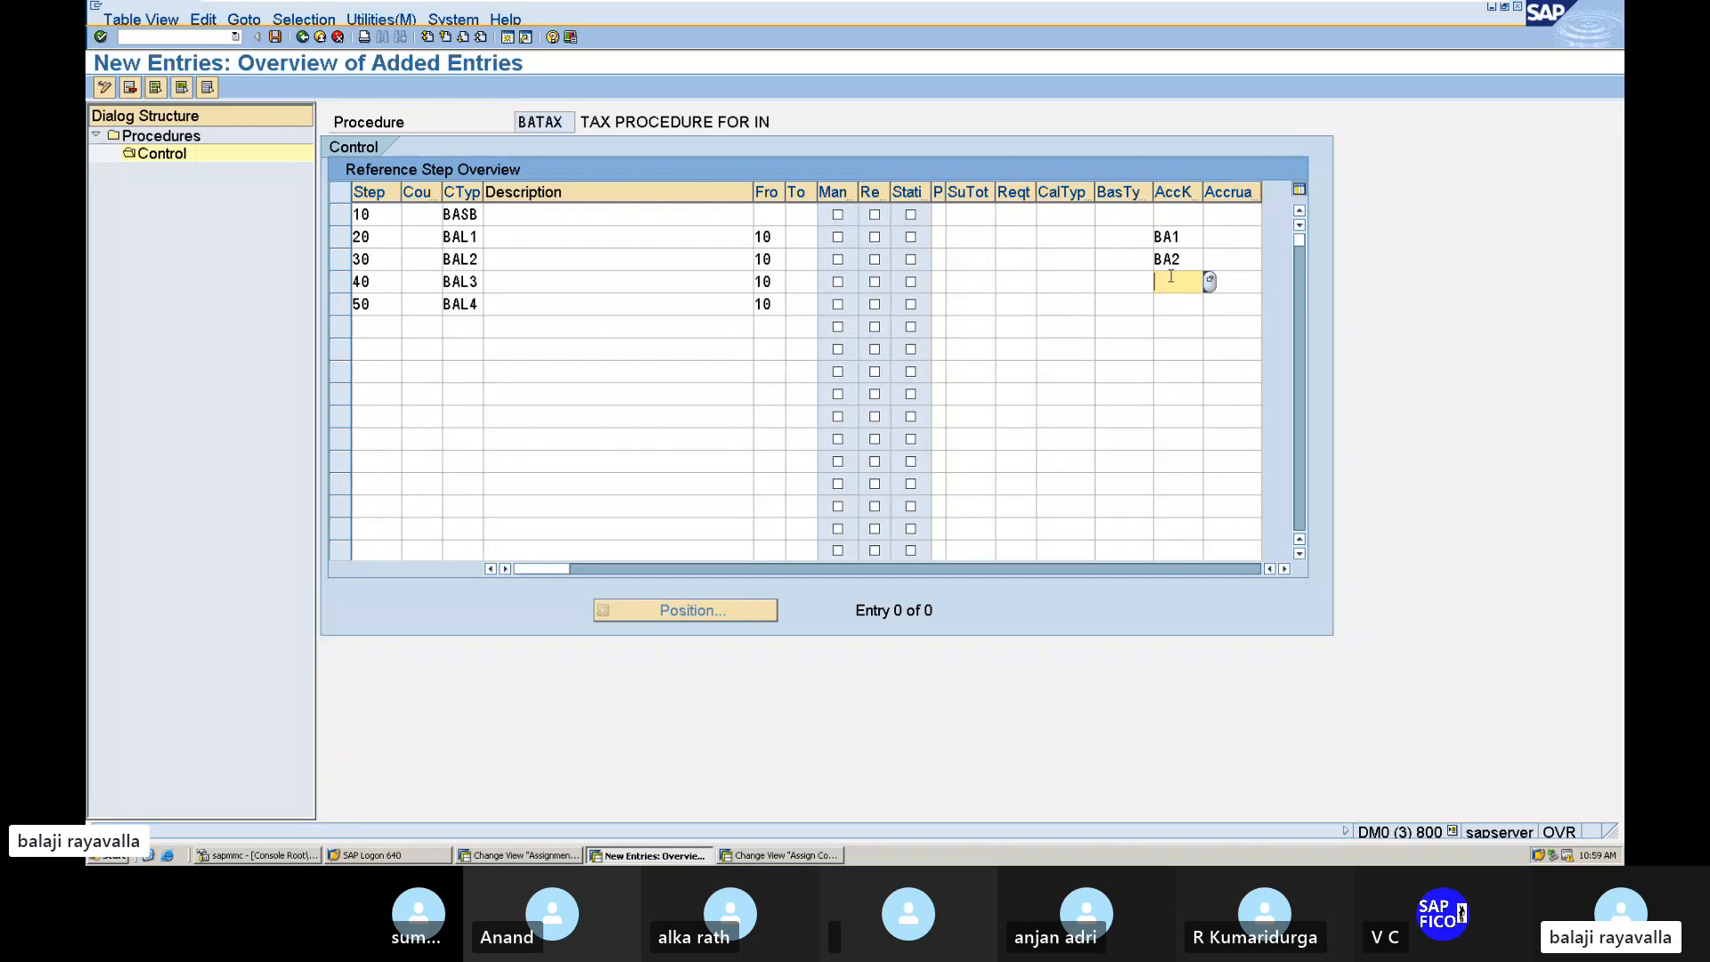
text(BA3)
key(Down)
text(BA4)
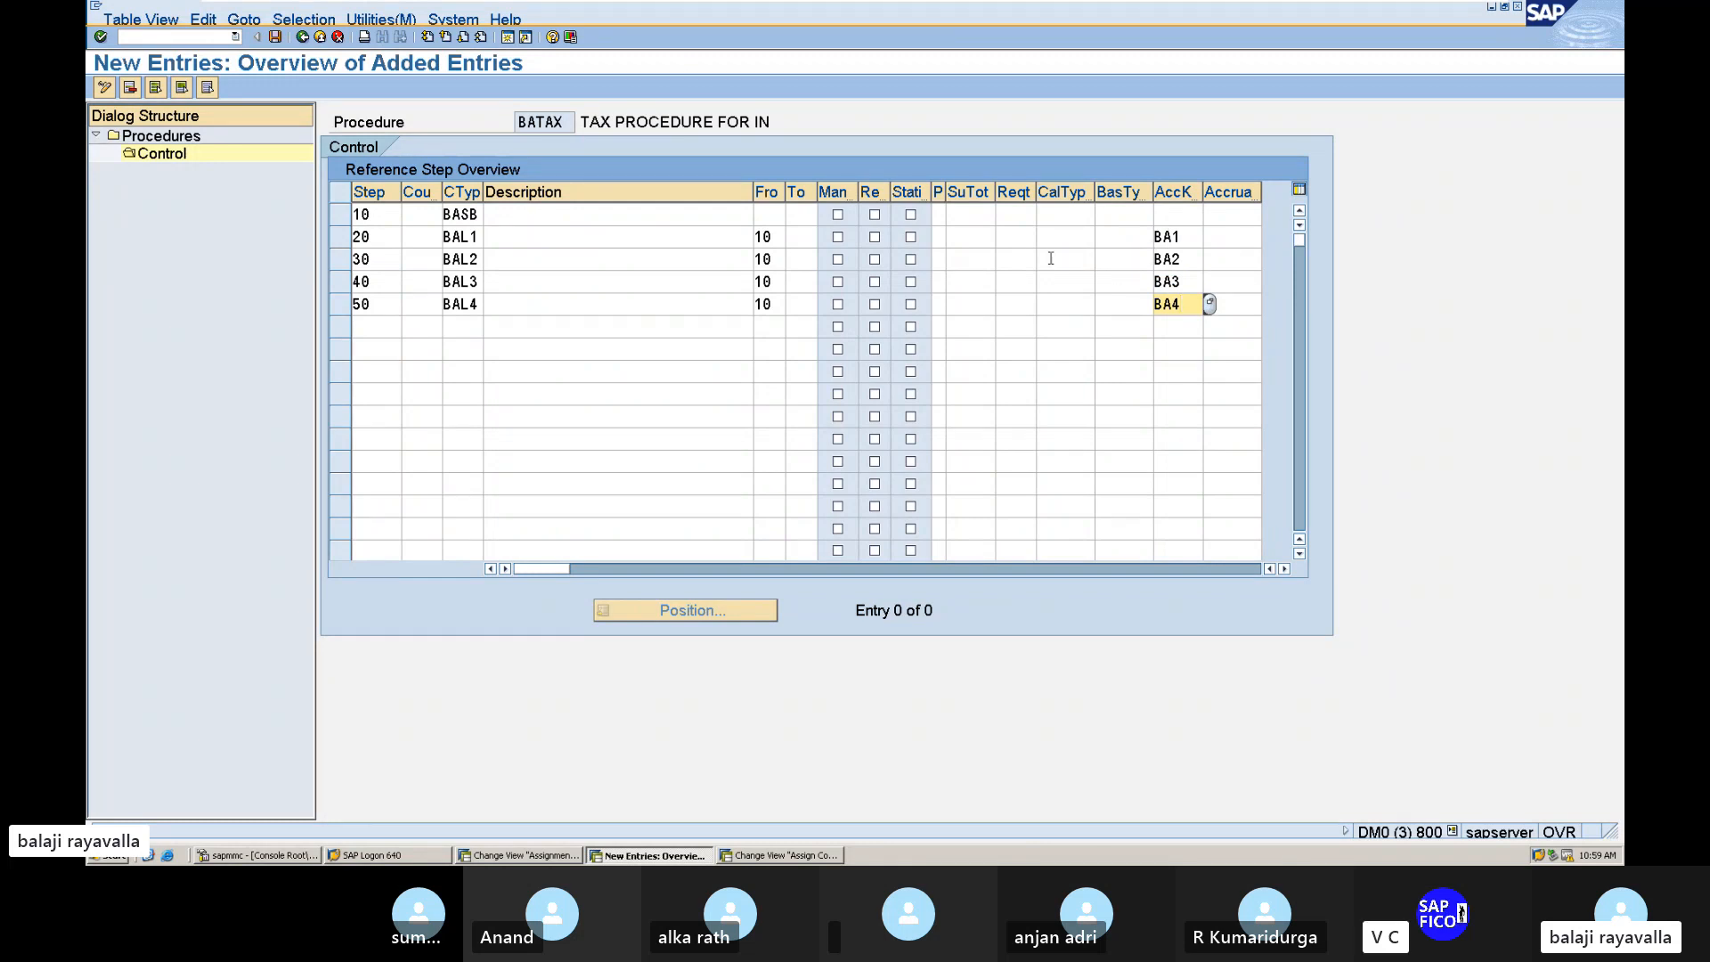
key(Return)
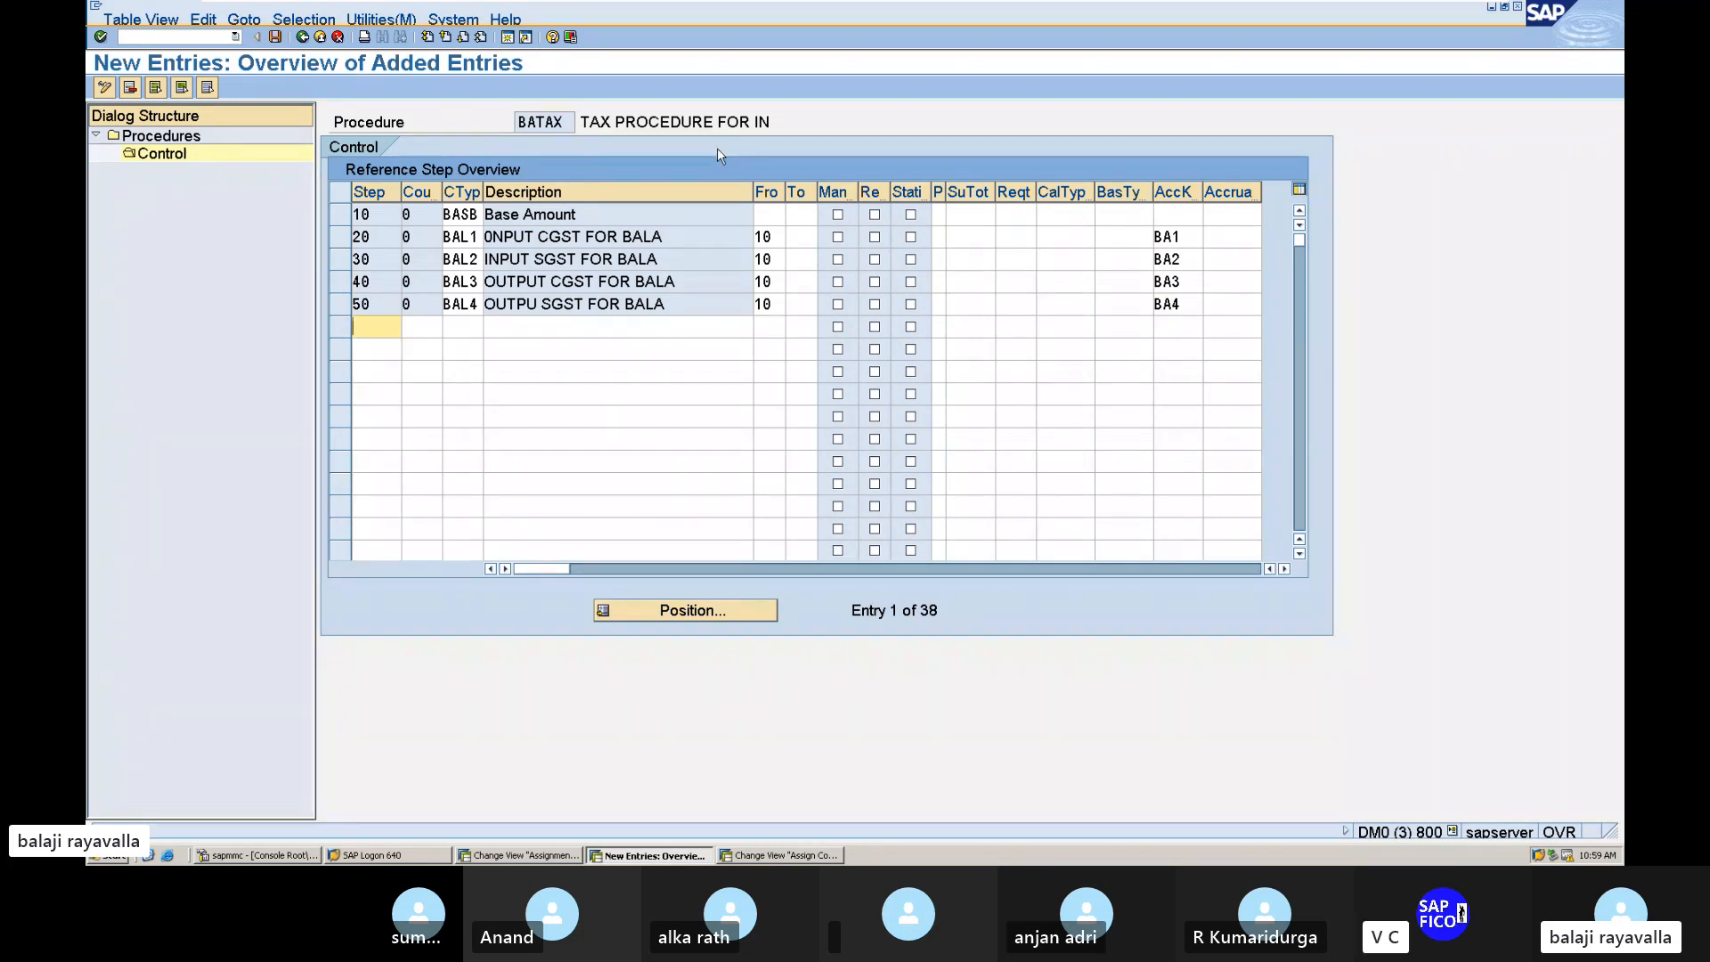
click(274, 37)
Step: Check the transaction code for assigning the country to the calculation procedure in the GST CONFIGURATIONS Word document, and return to SAP
click(1433, 13)
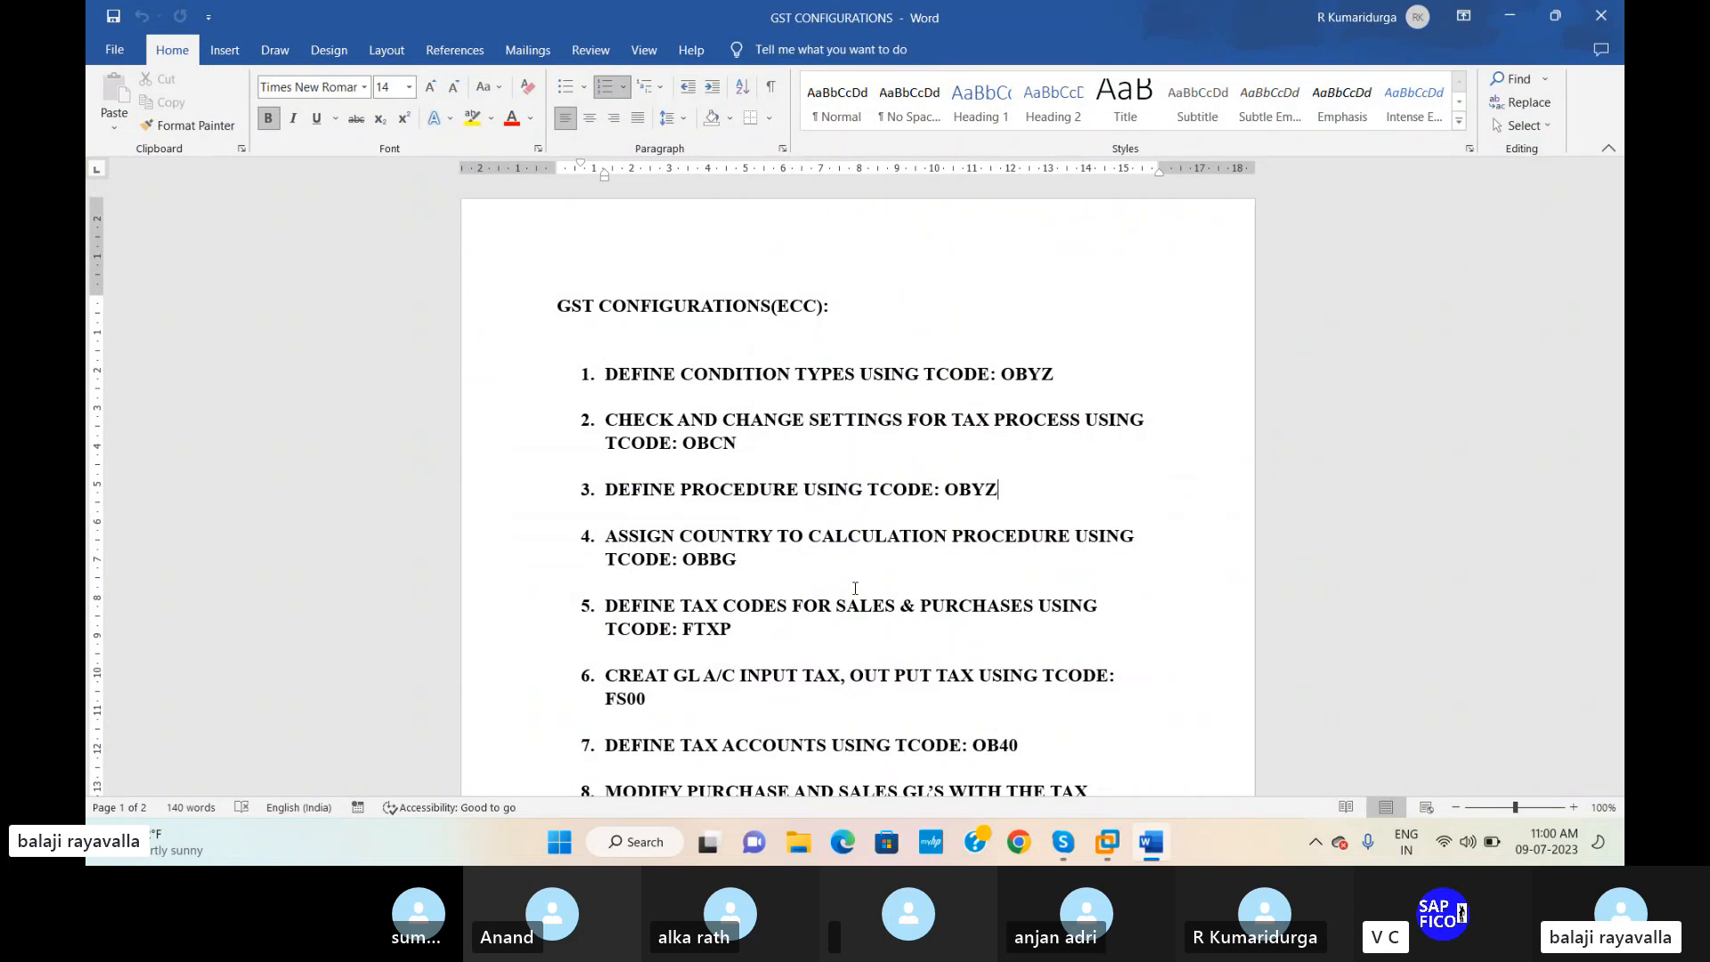
mouse_move(1106, 841)
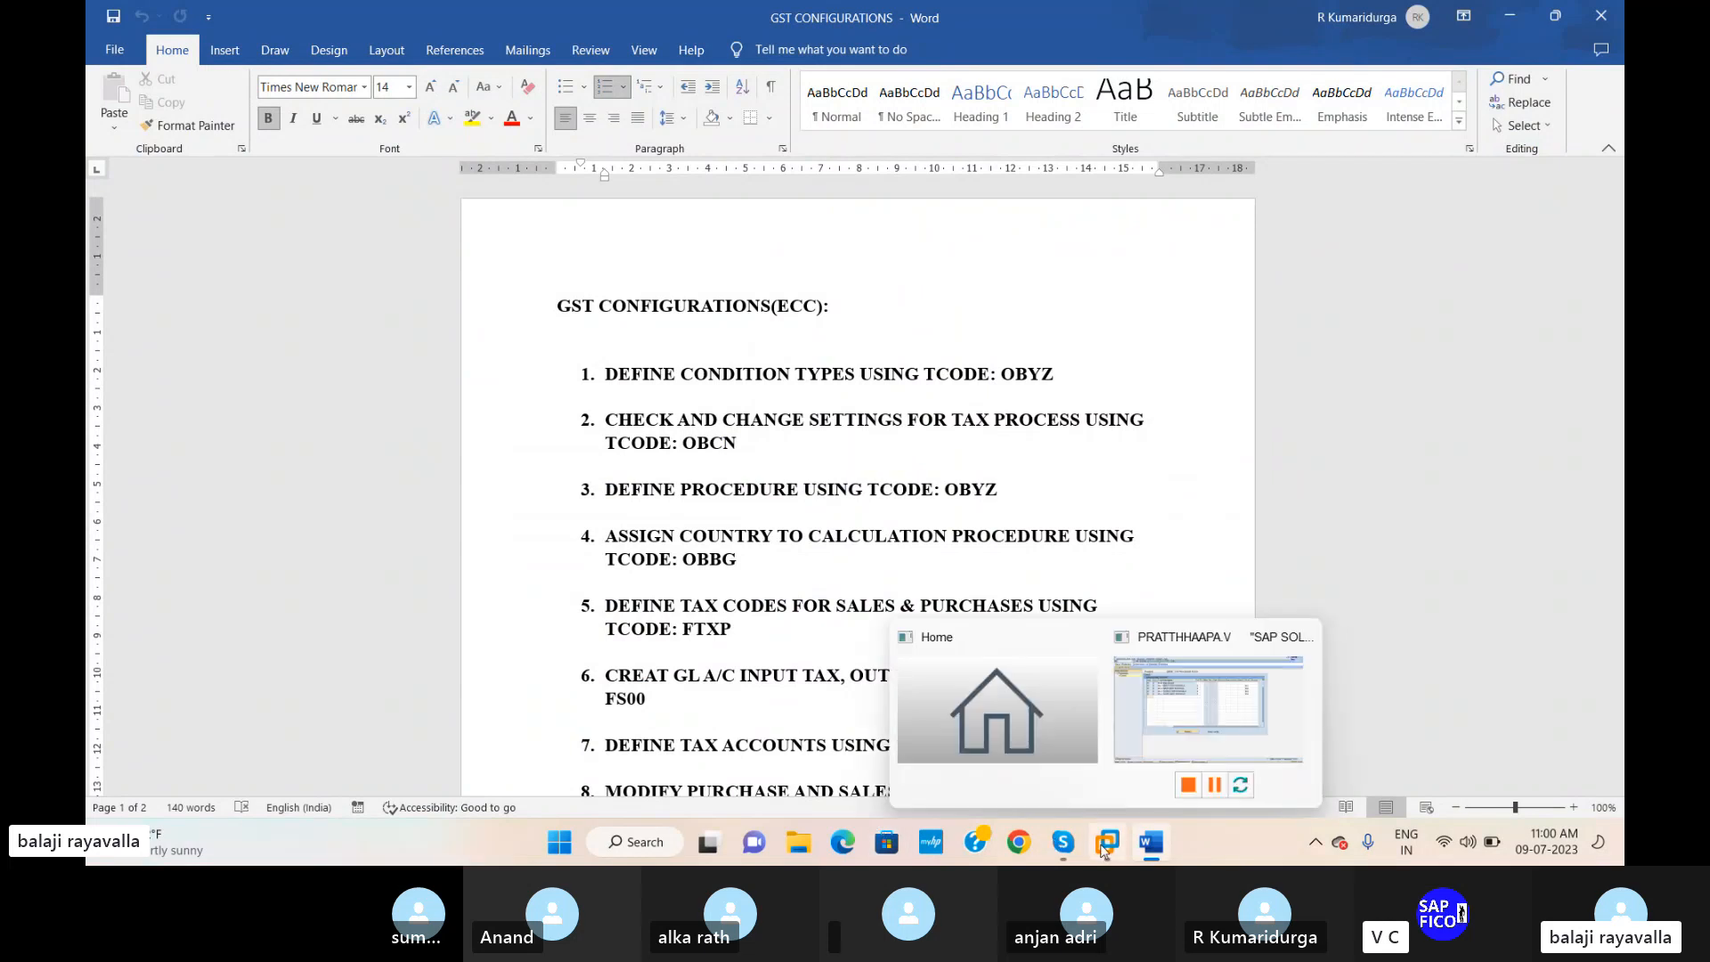
click(1220, 695)
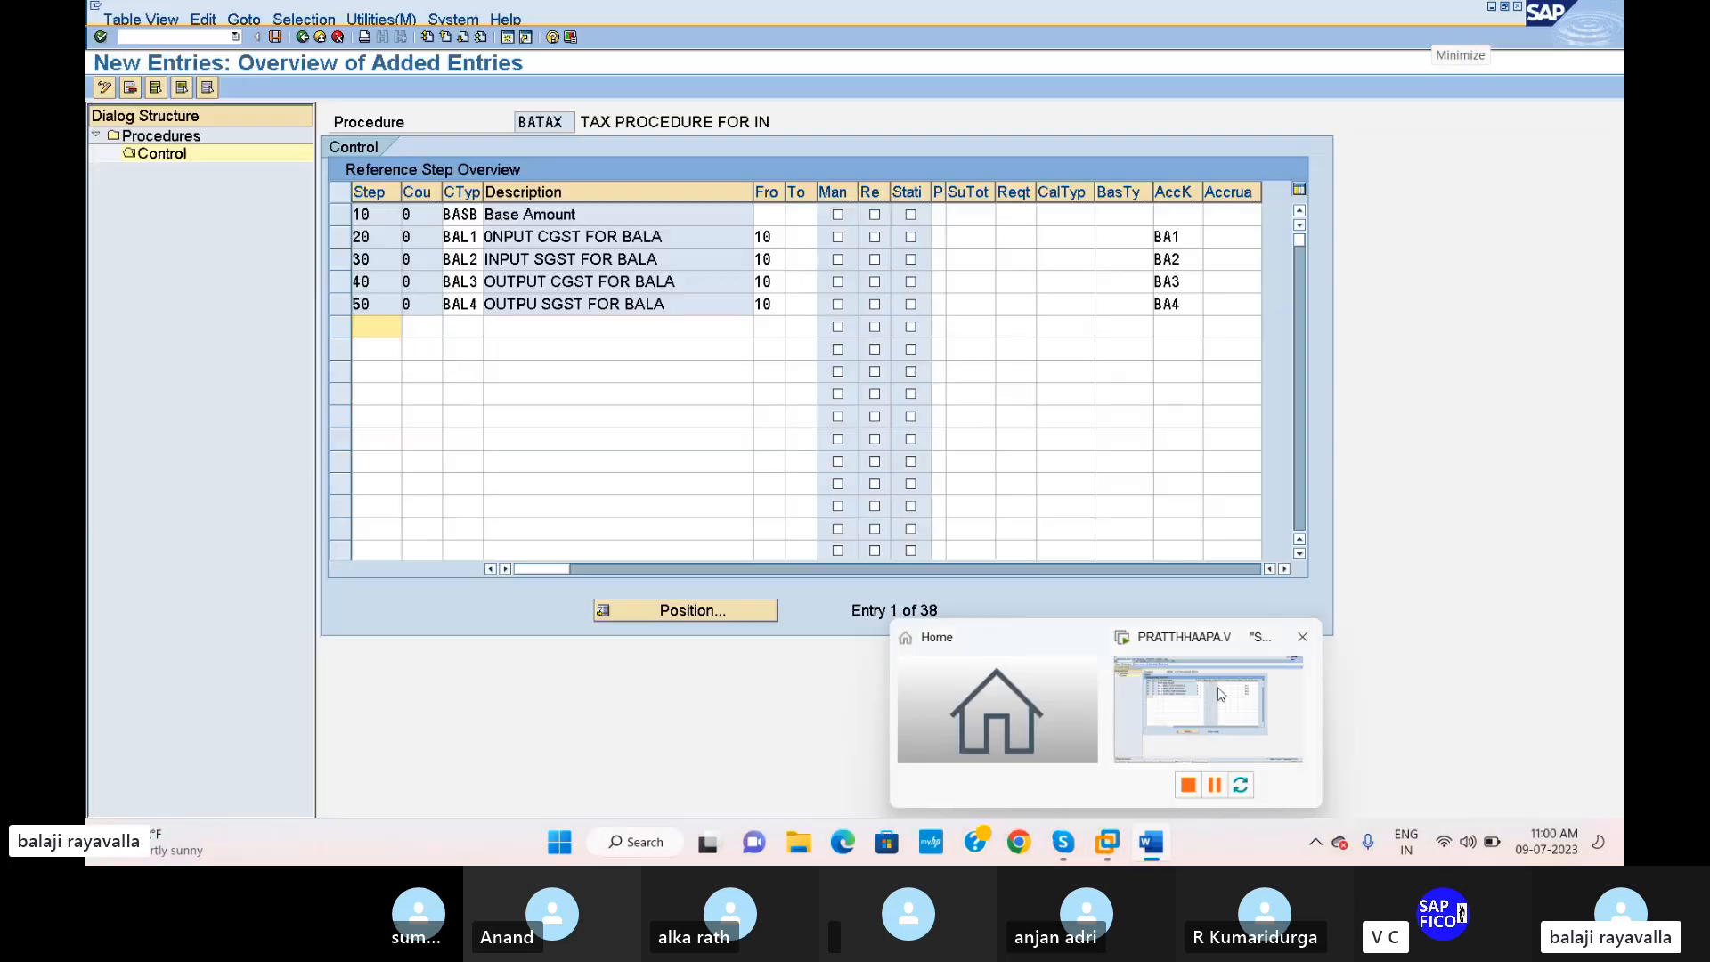
Step: Open transaction OBBG in place of the current one and position the country list at IN
click(212, 36)
text(/NOB)
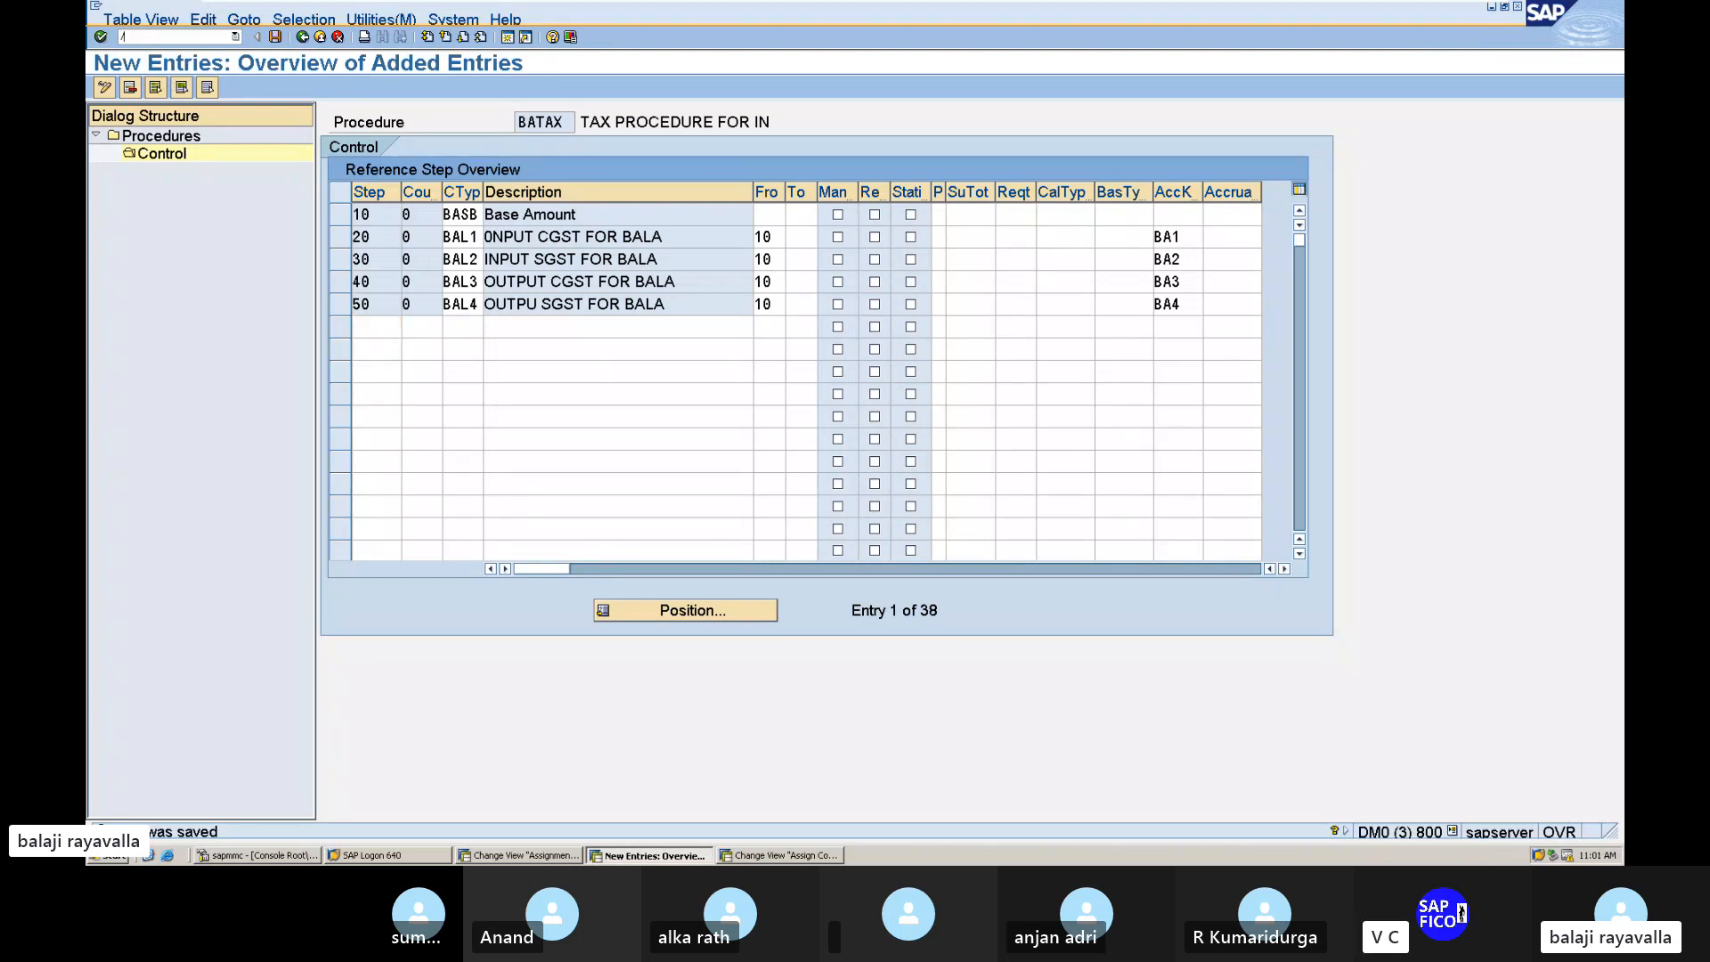
text(BG)
key(Return)
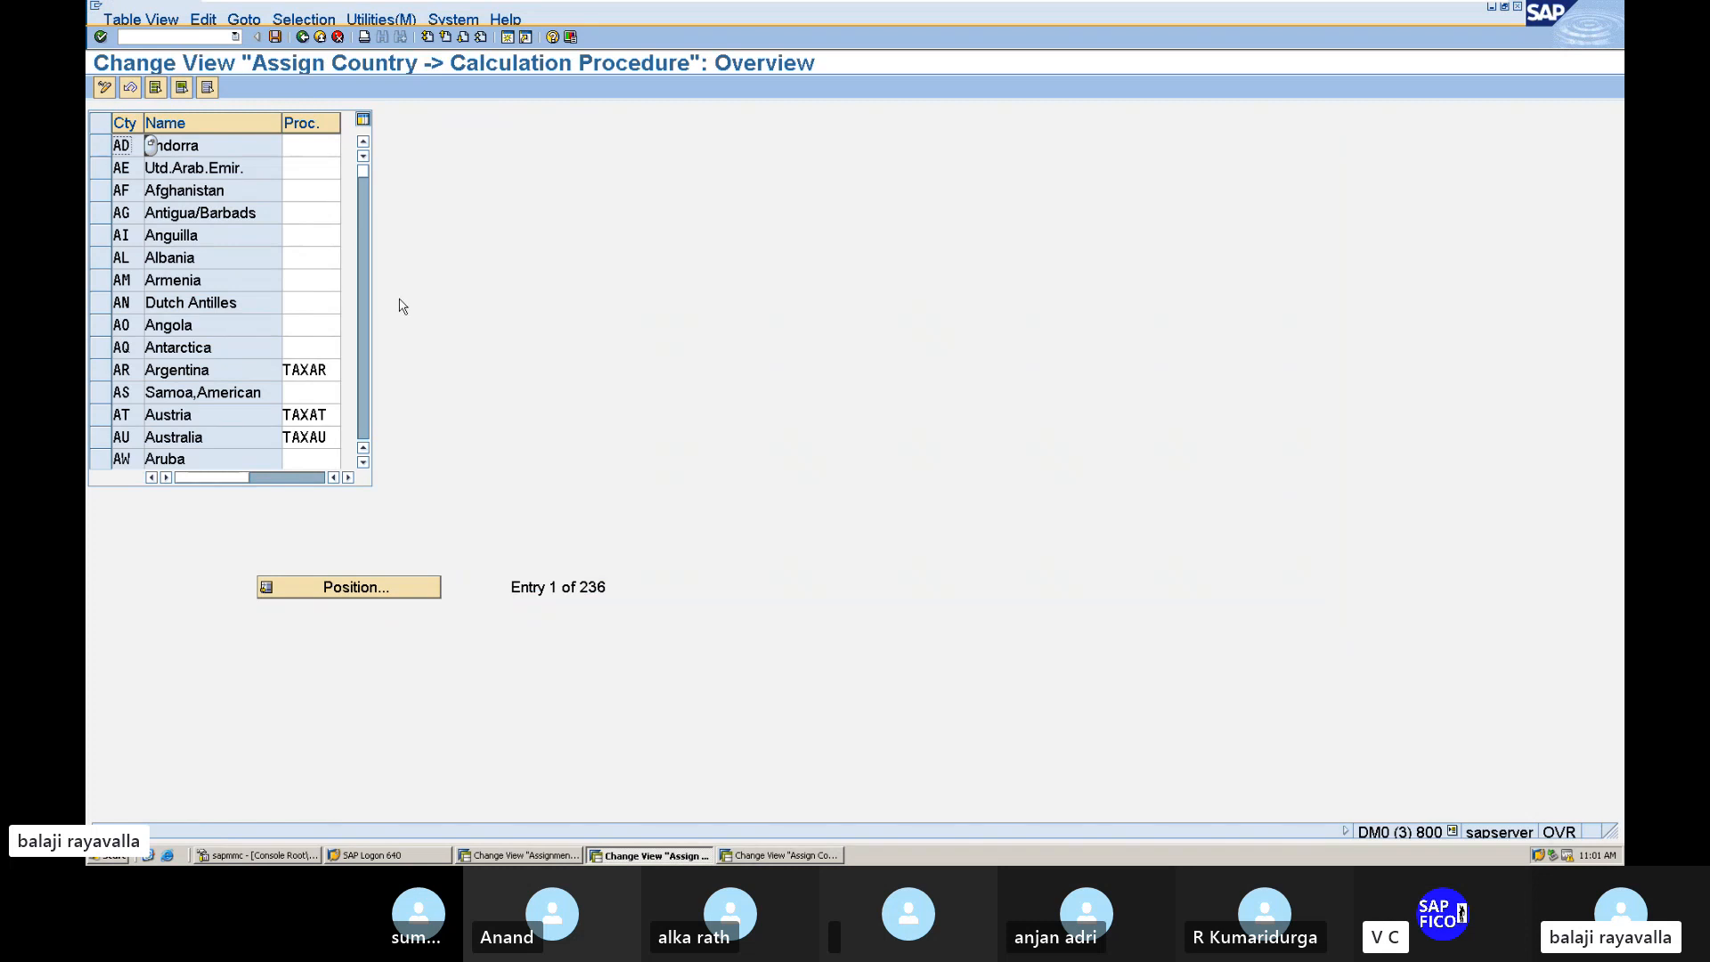
click(333, 588)
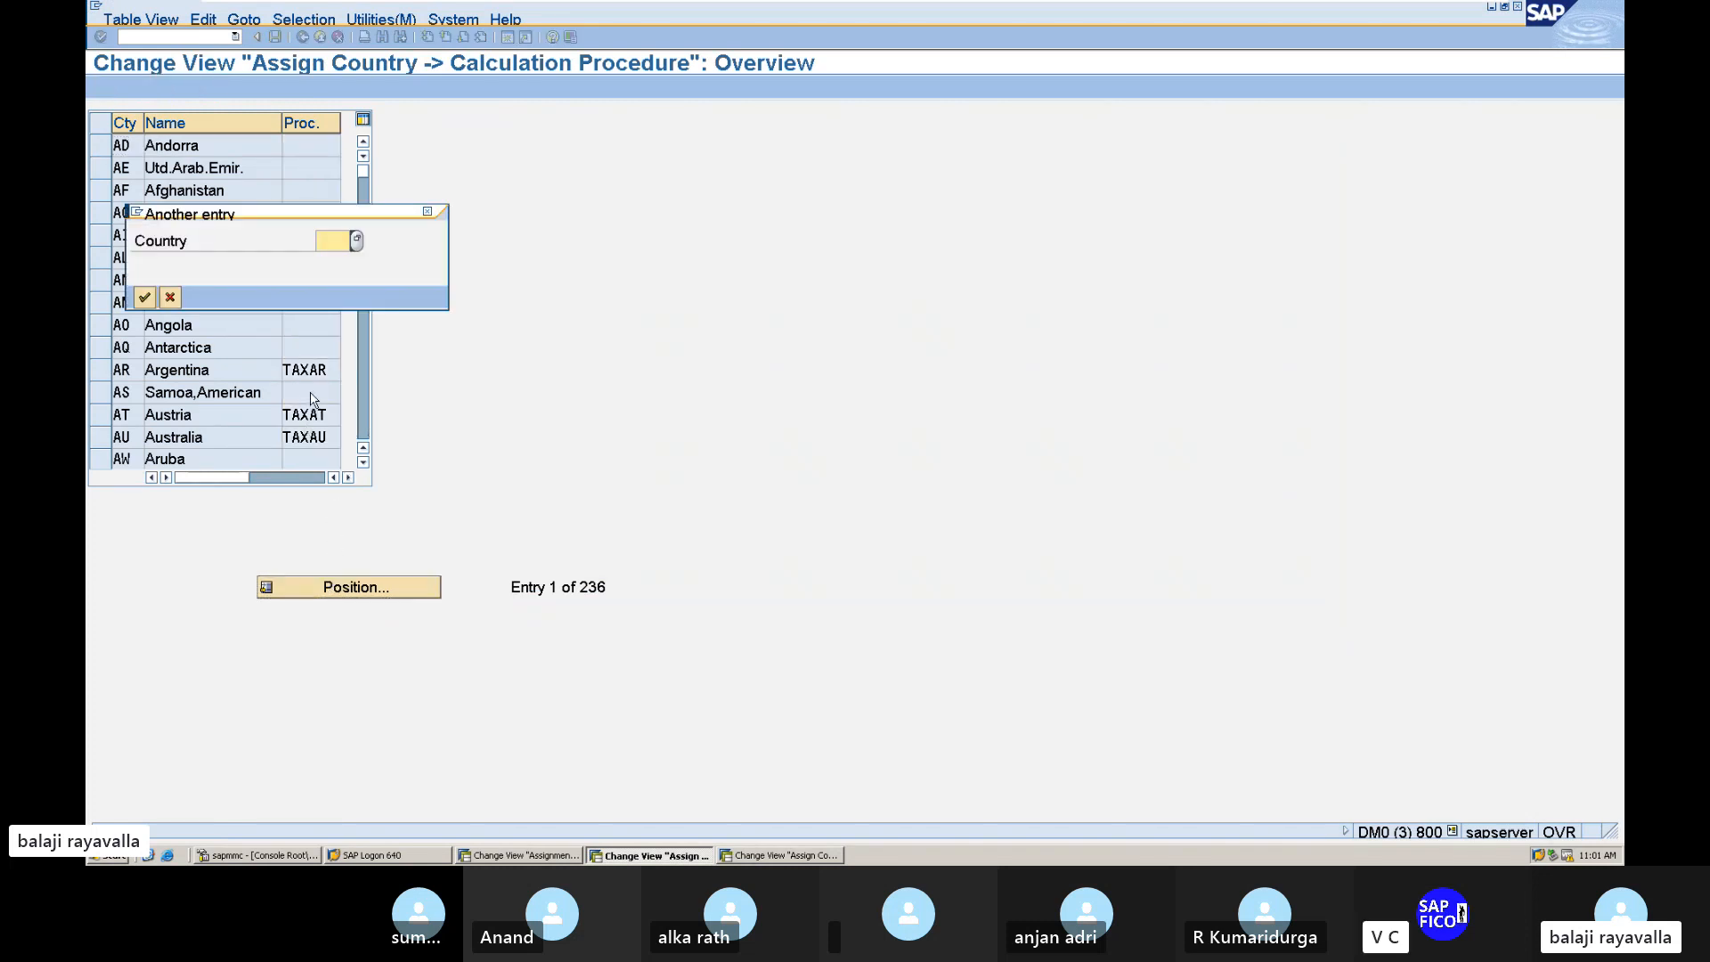
text(IN)
key(Return)
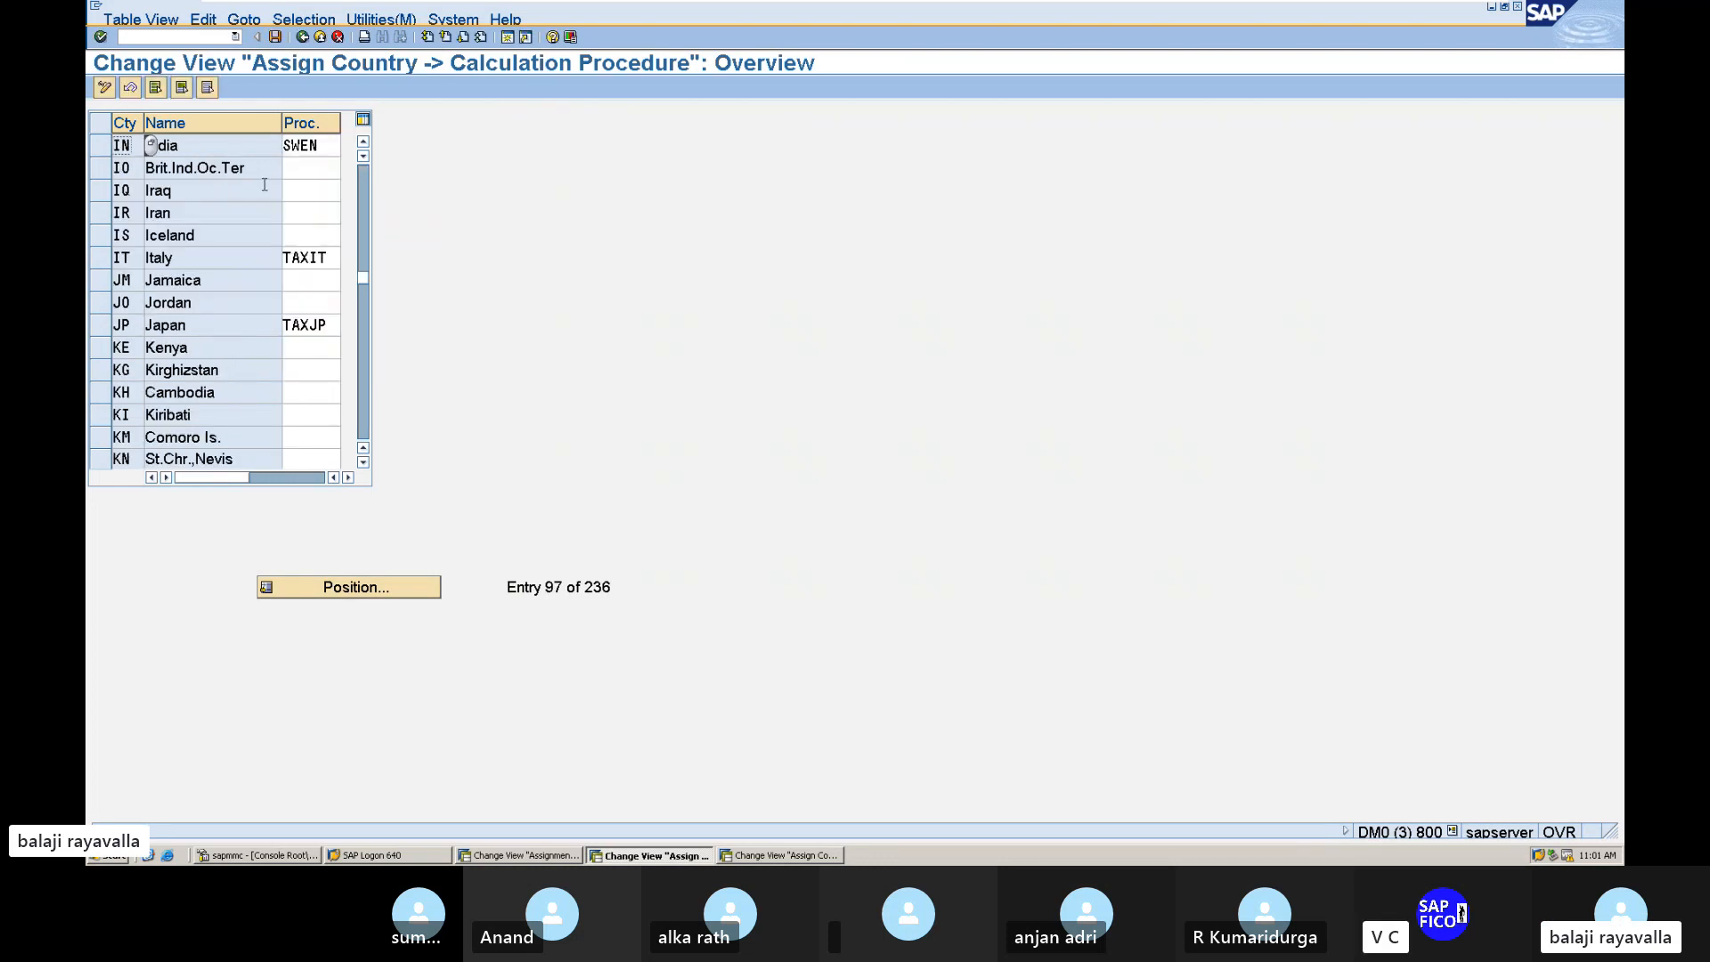
Step: Replace India's calculation procedure with BATAX and save it under the proposed customizing request
click(322, 150)
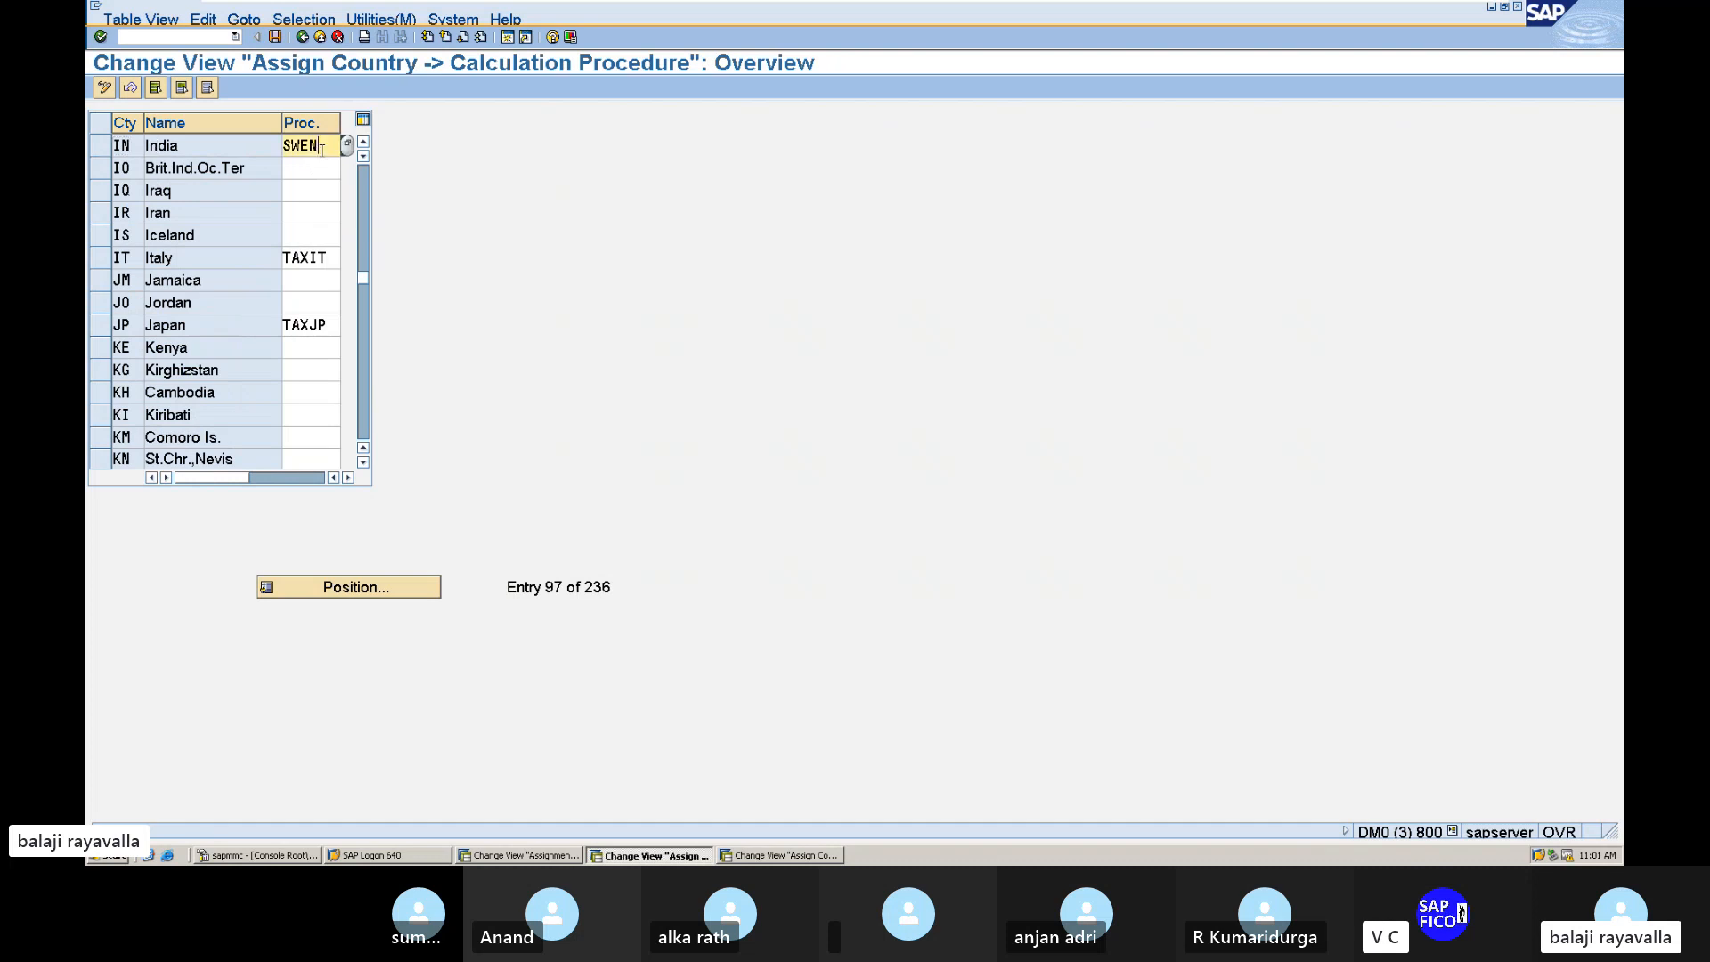
key(BackSpace)
key(BackSpace)
key(BackSpace)
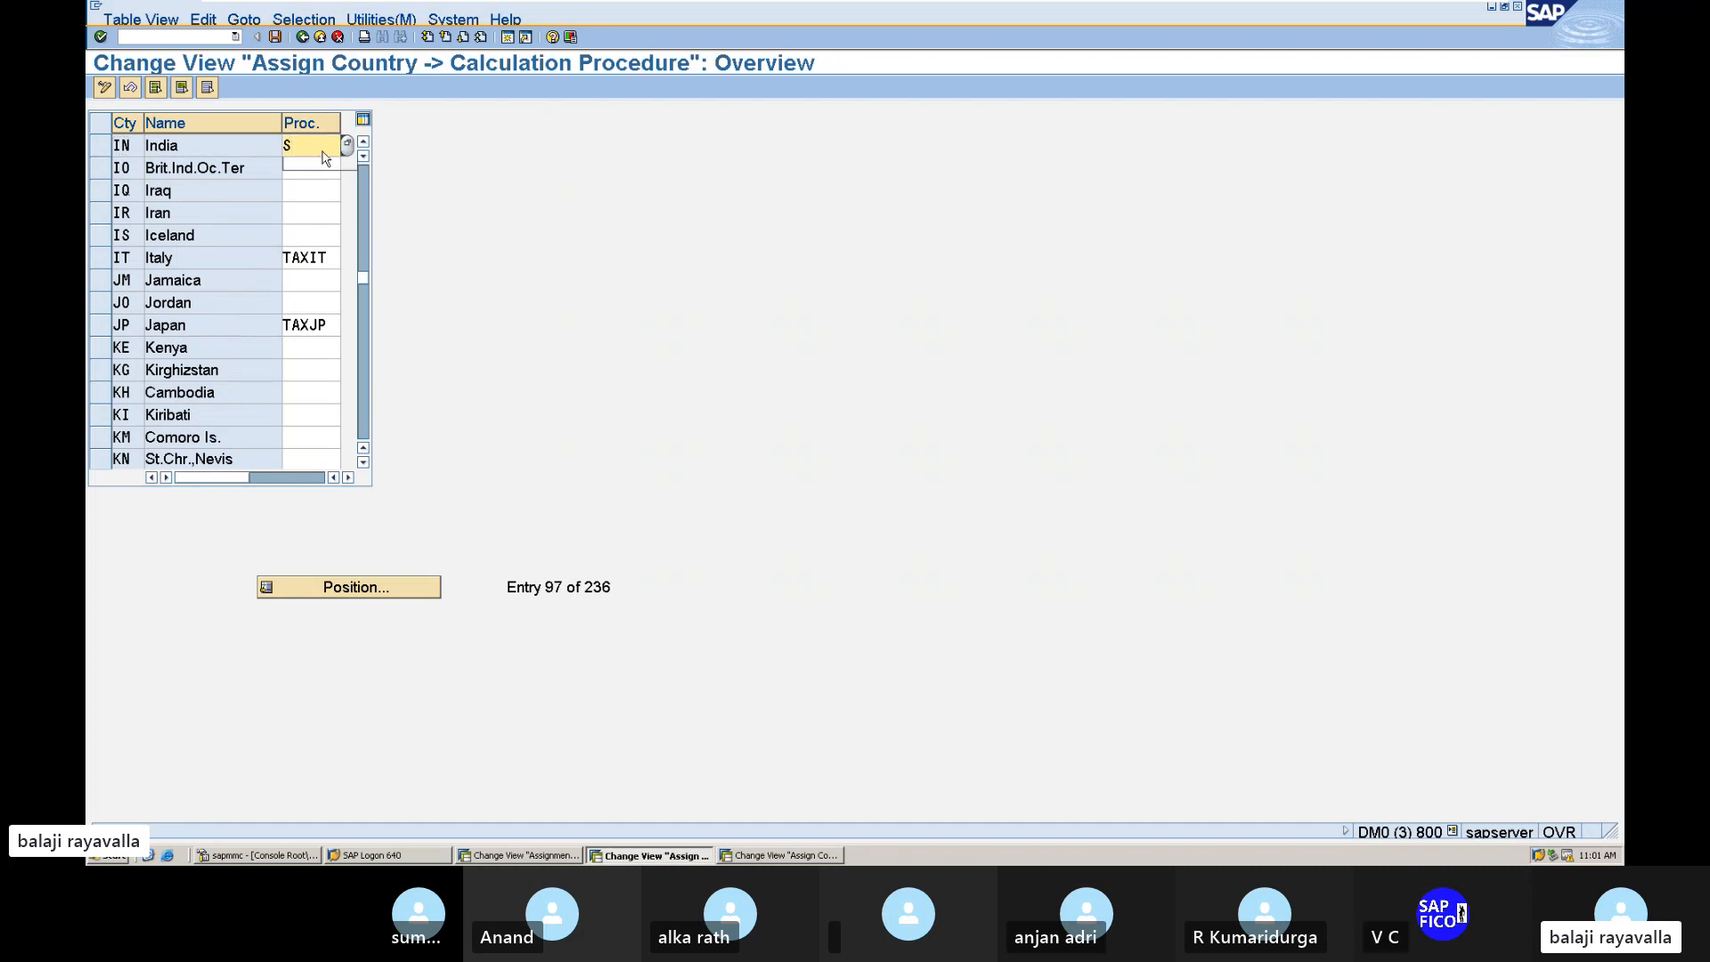
text(B)
key(BackSpace)
key(BackSpace)
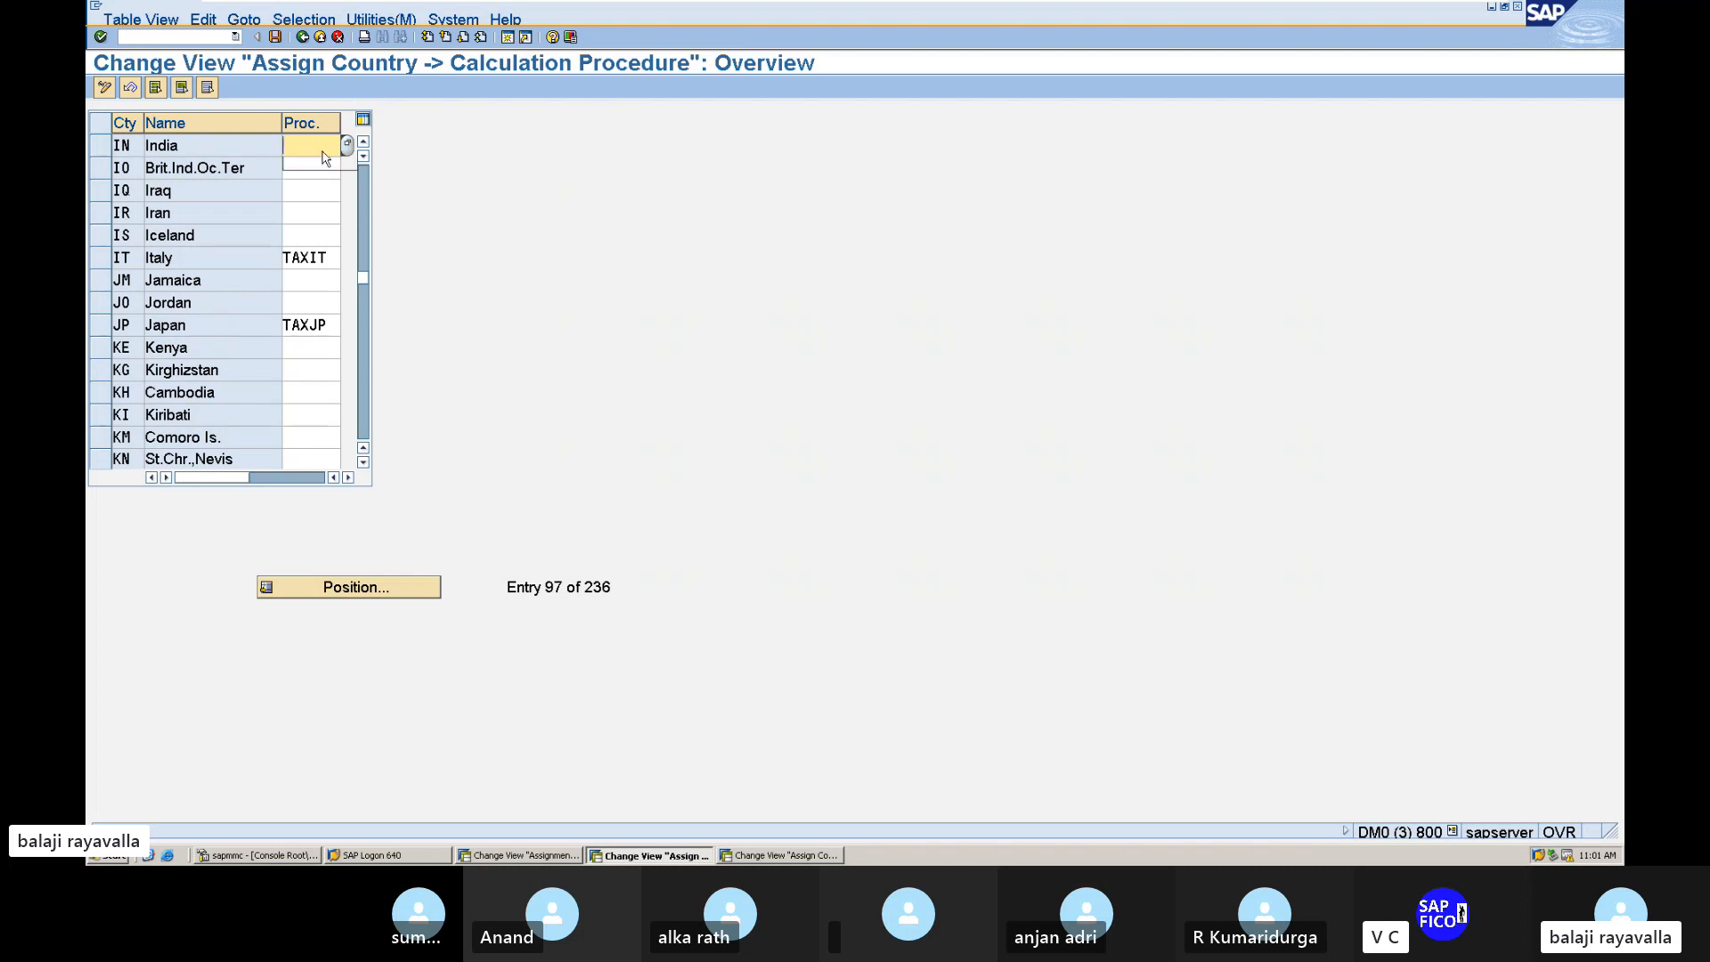
text(BATAX)
click(275, 37)
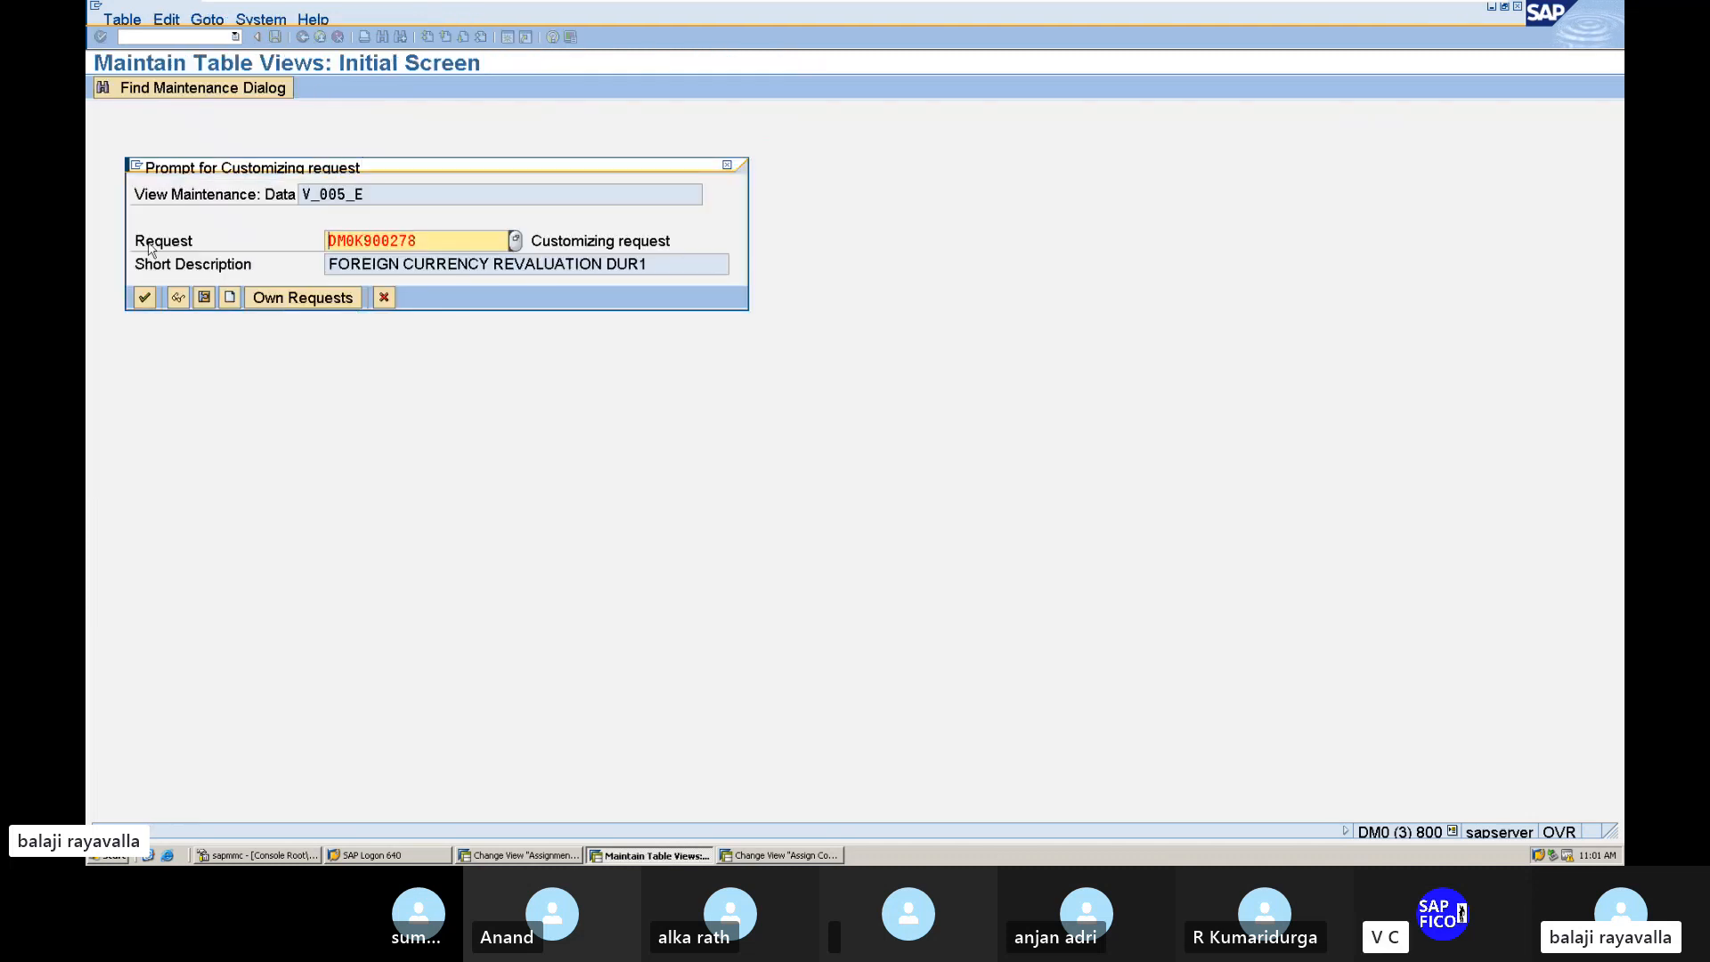
click(141, 301)
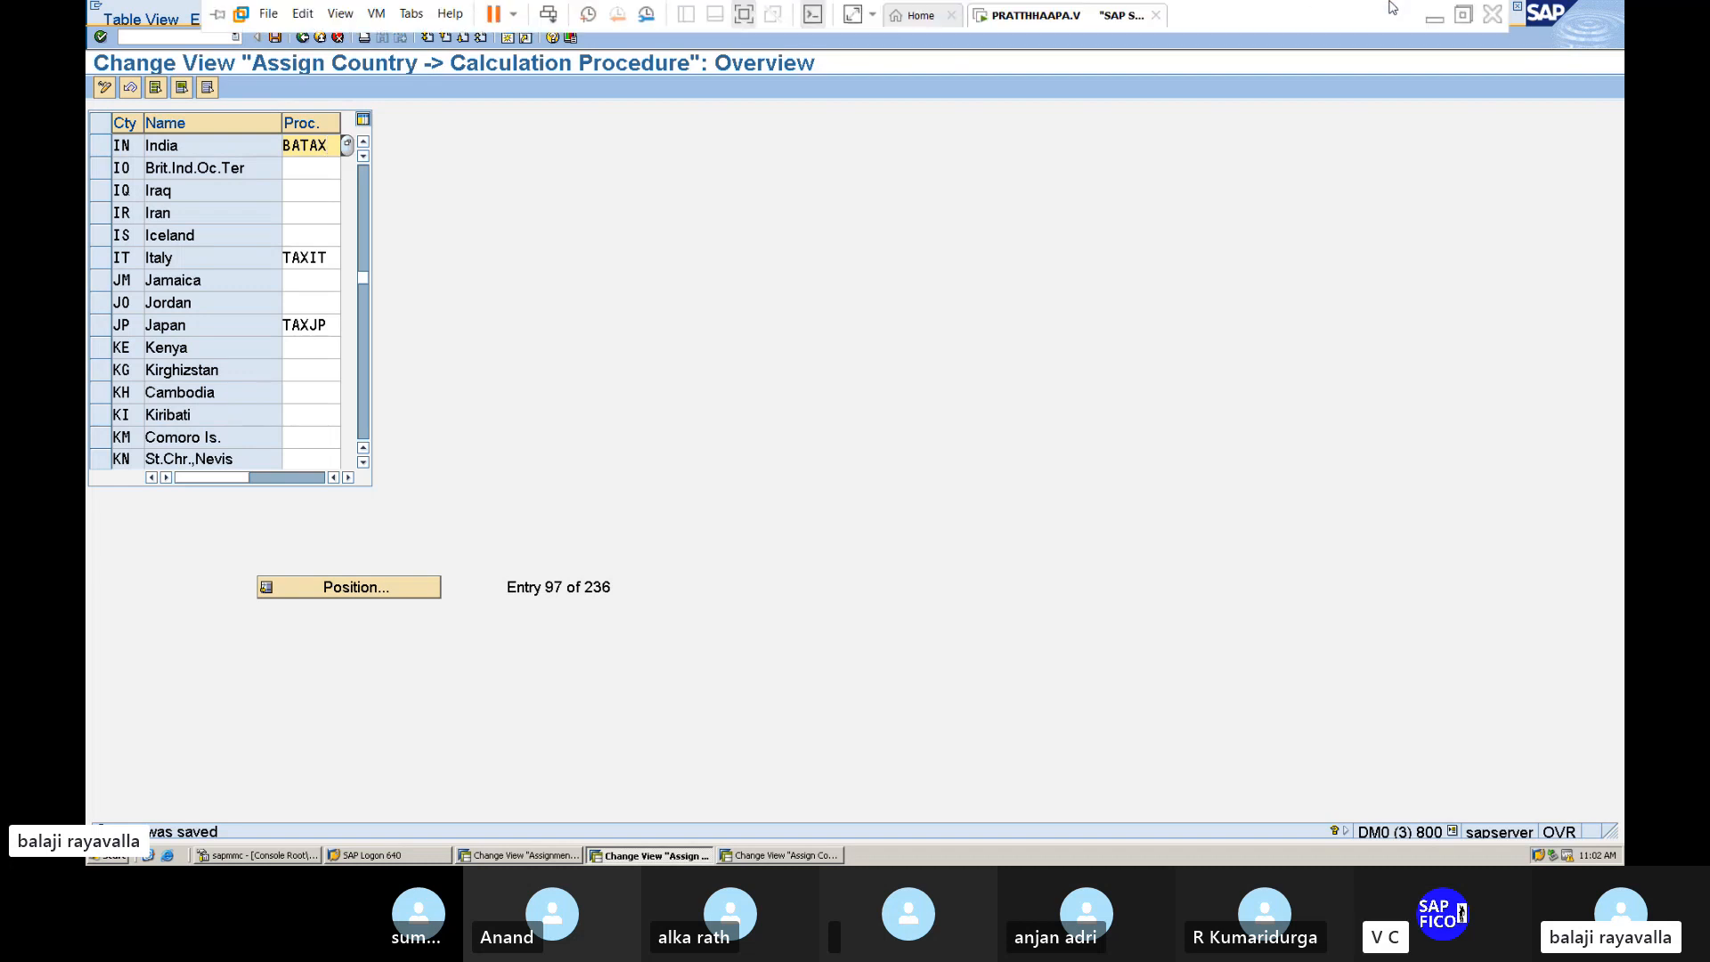
Step: Check the transaction code for defining sales and purchase tax codes in the Word document, and return to SAP
click(1434, 16)
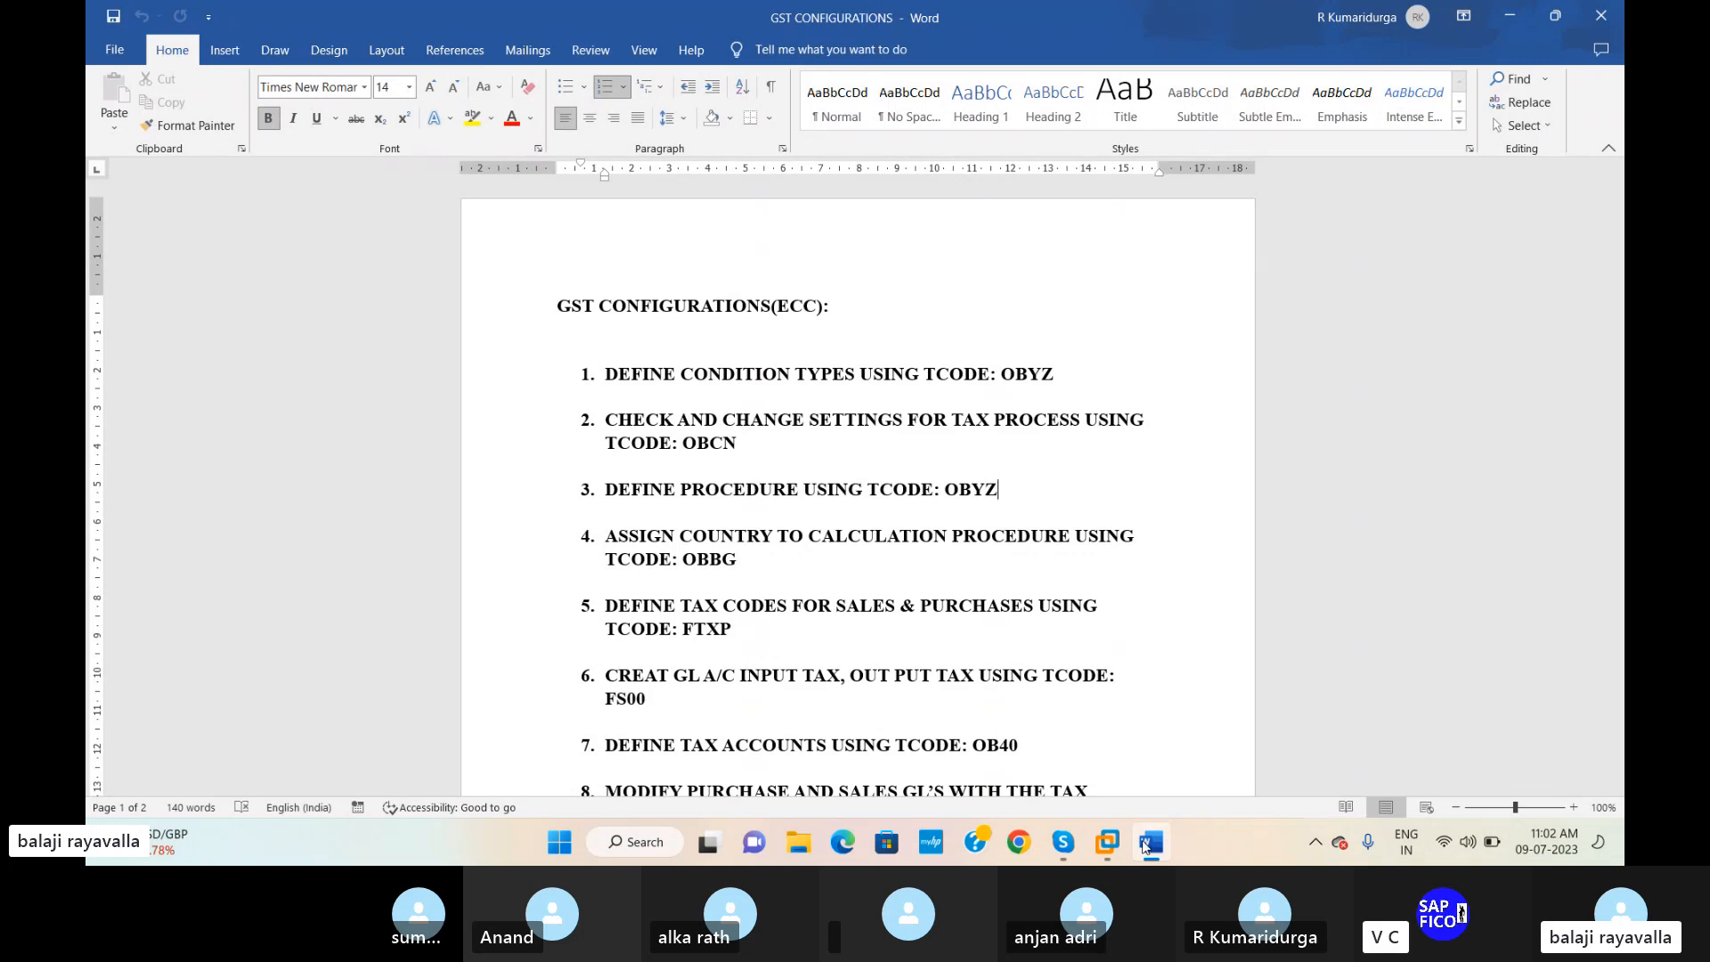
mouse_move(1104, 846)
click(1207, 718)
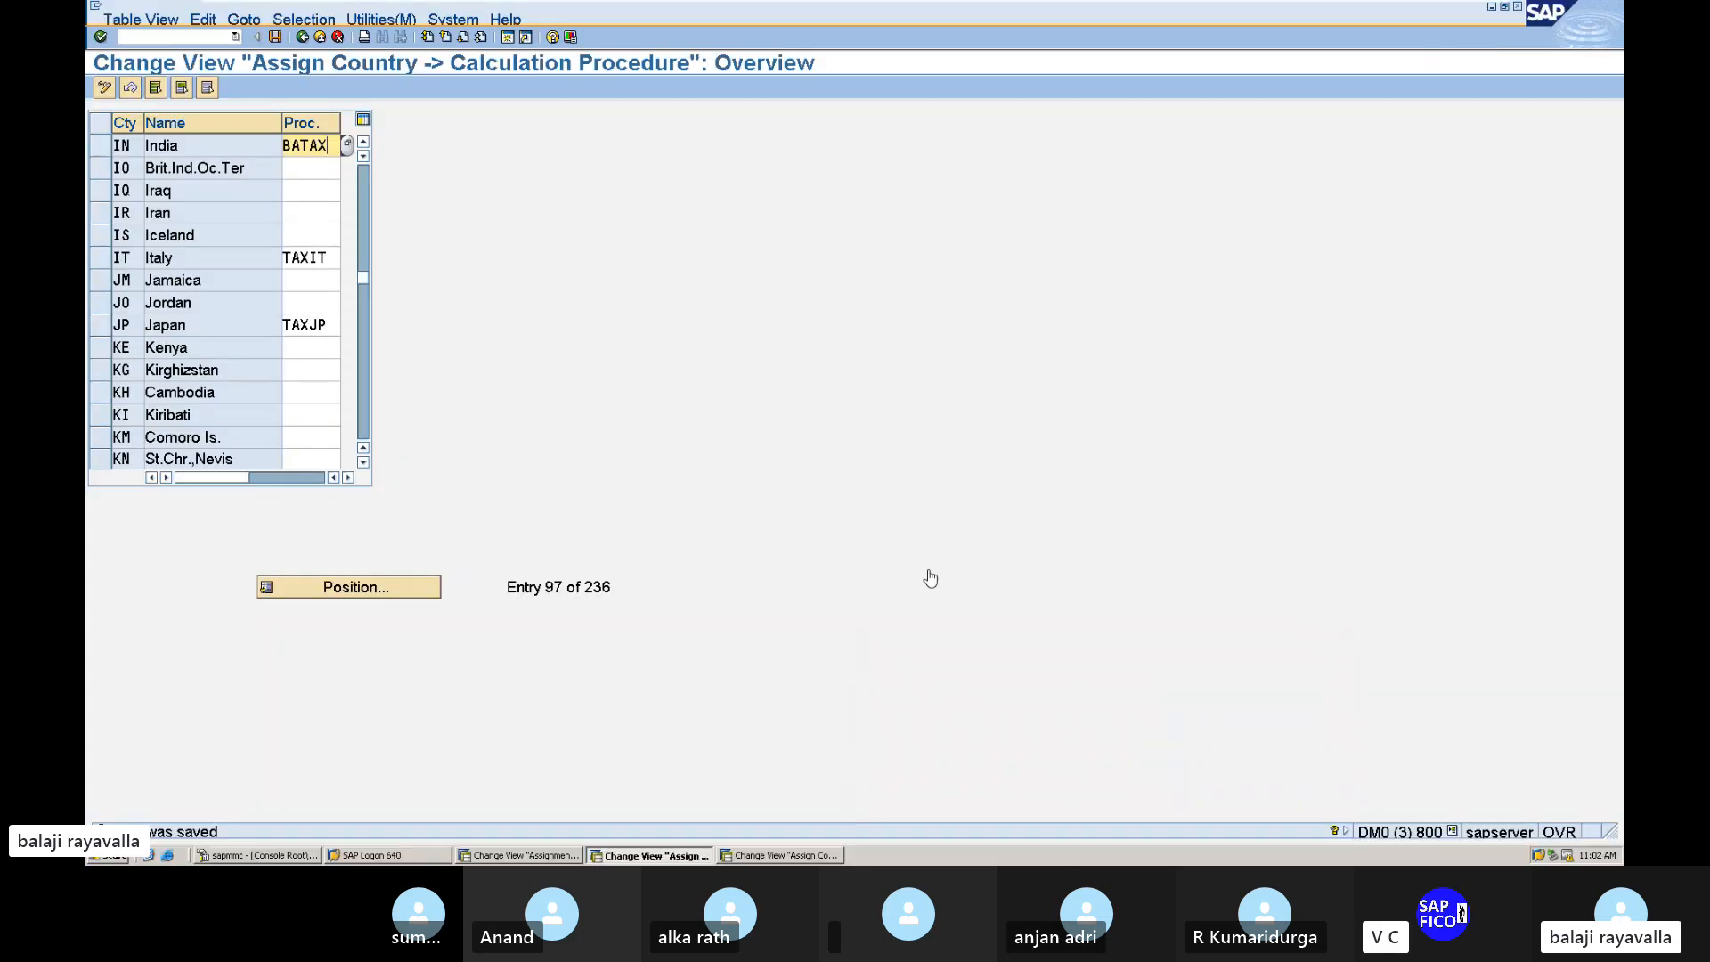
Step: Open transaction FTXP for maintaining tax codes with country IN
click(195, 36)
text(/N)
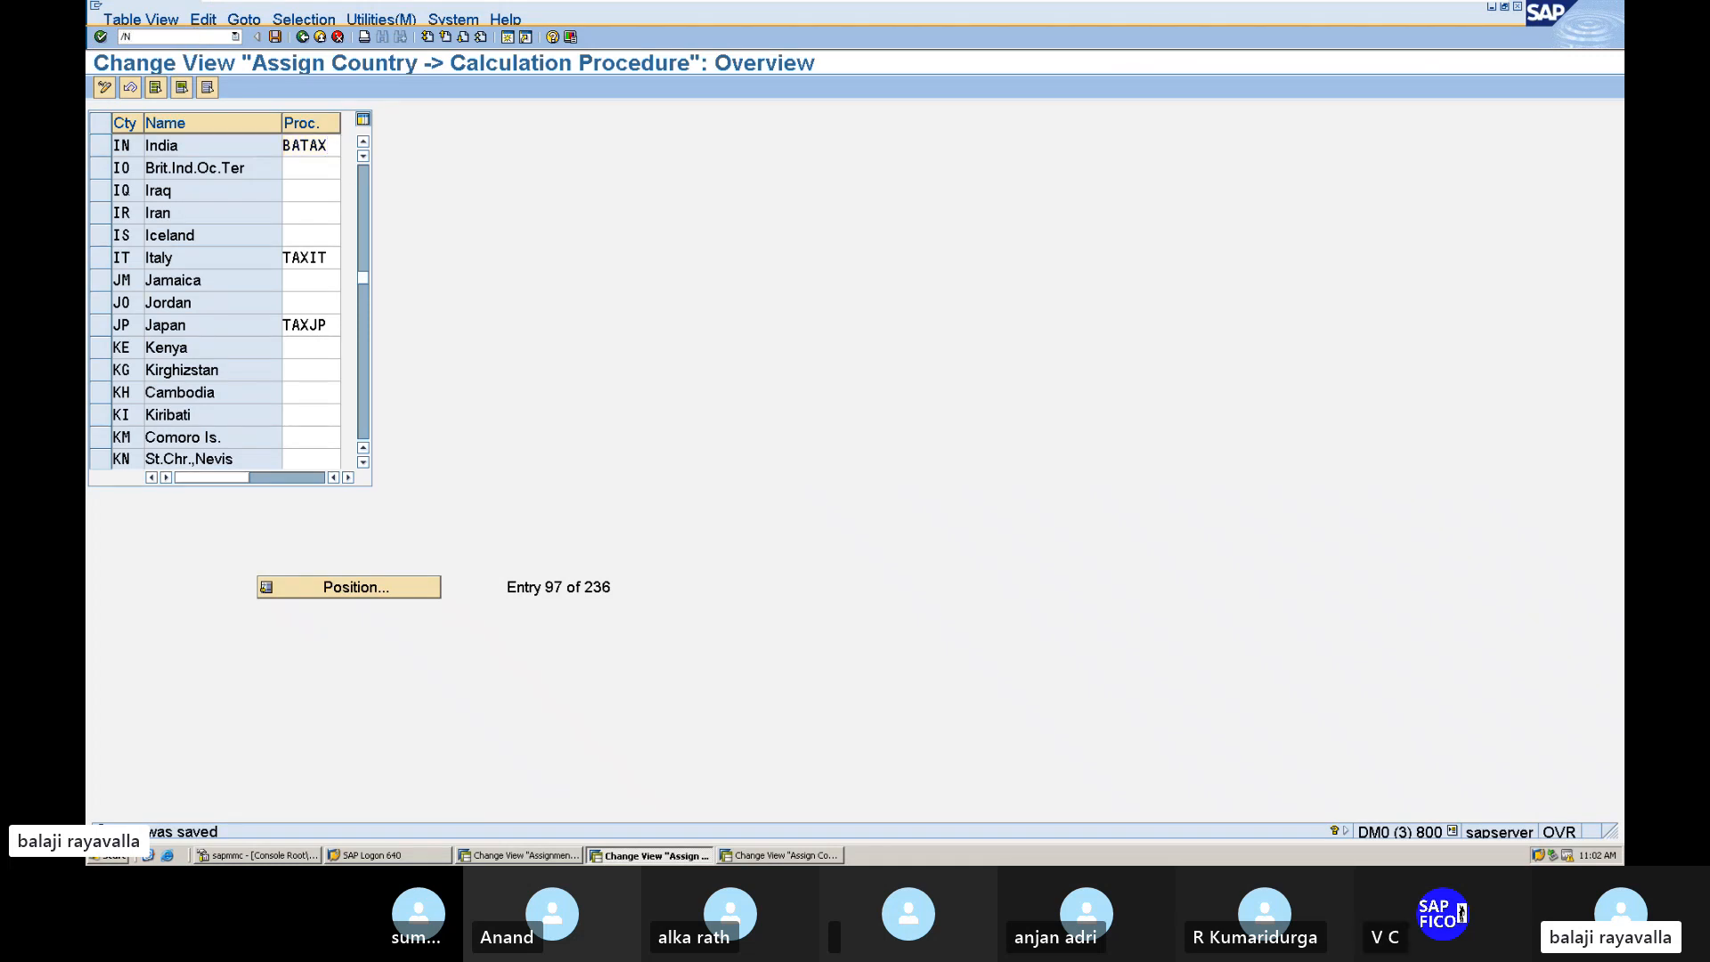
text(FTXP)
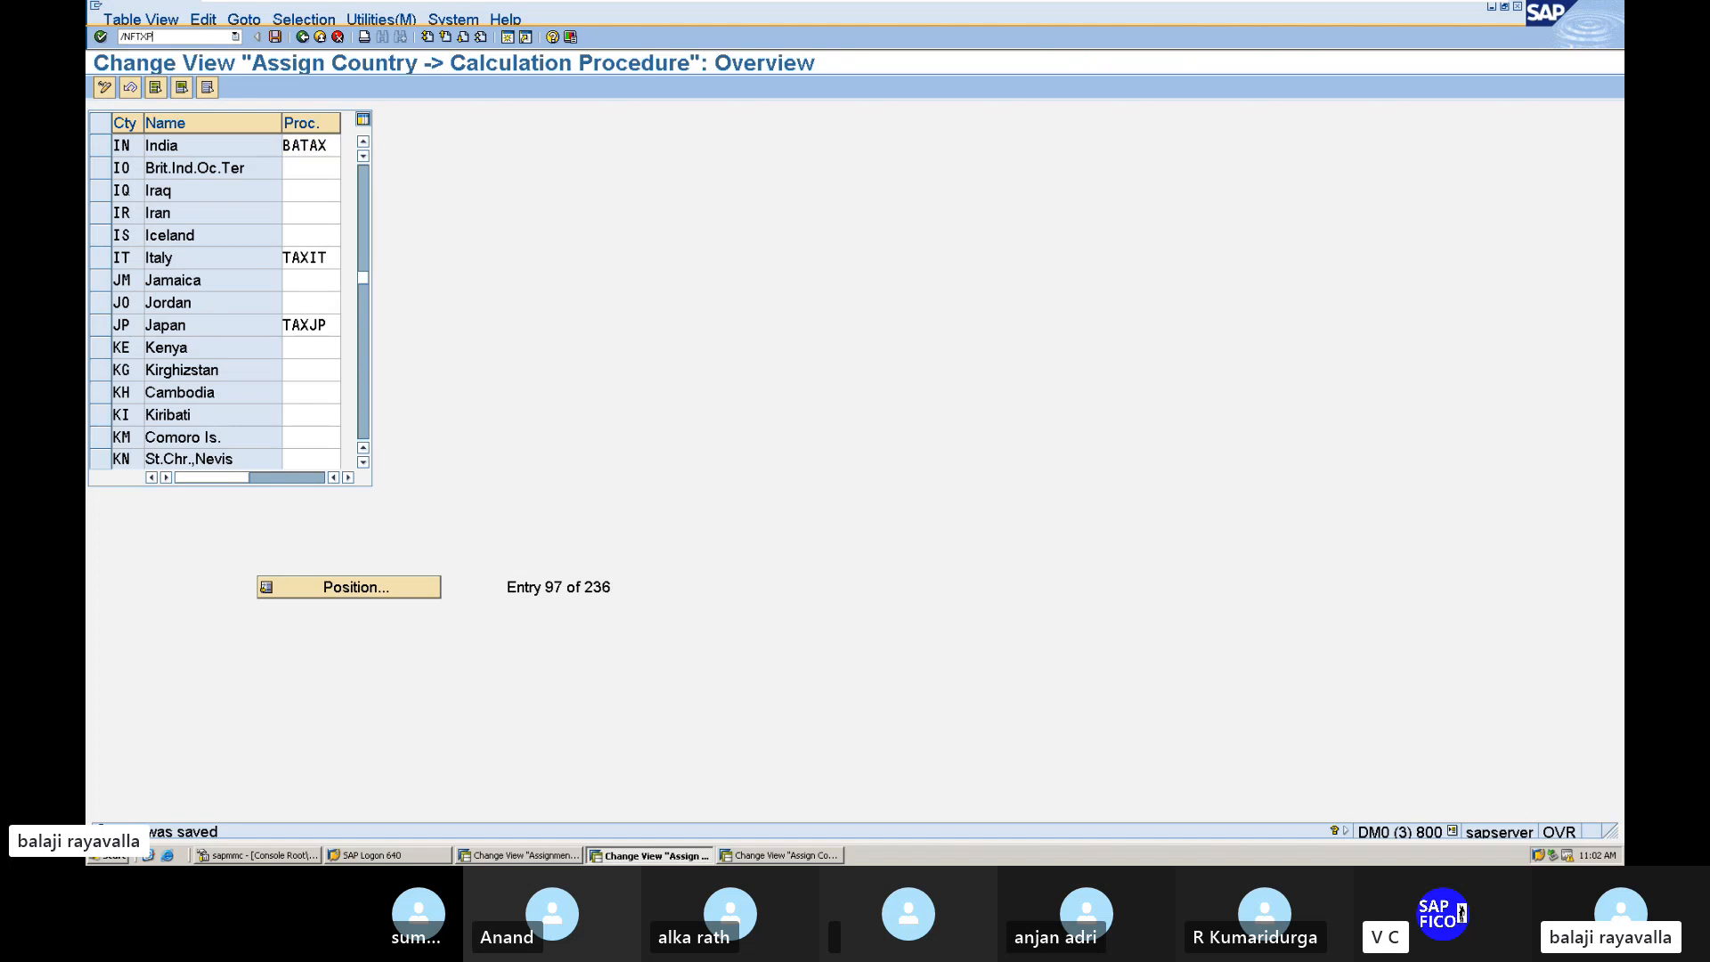
key(Return)
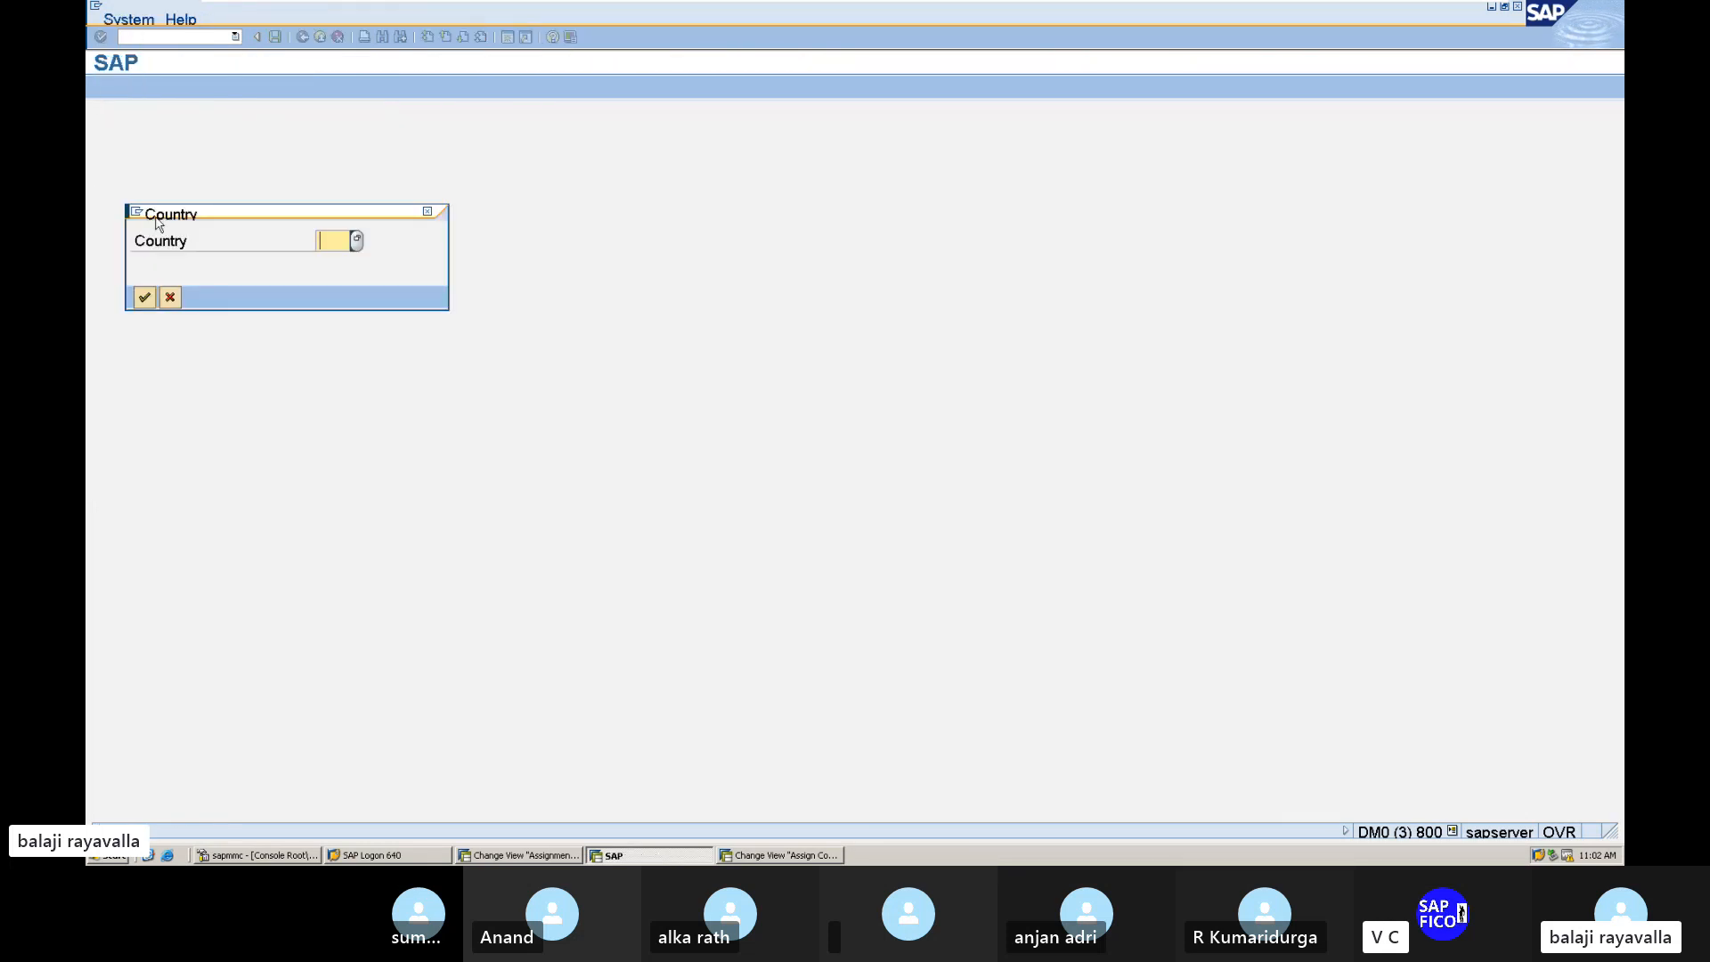
text(IN)
key(Return)
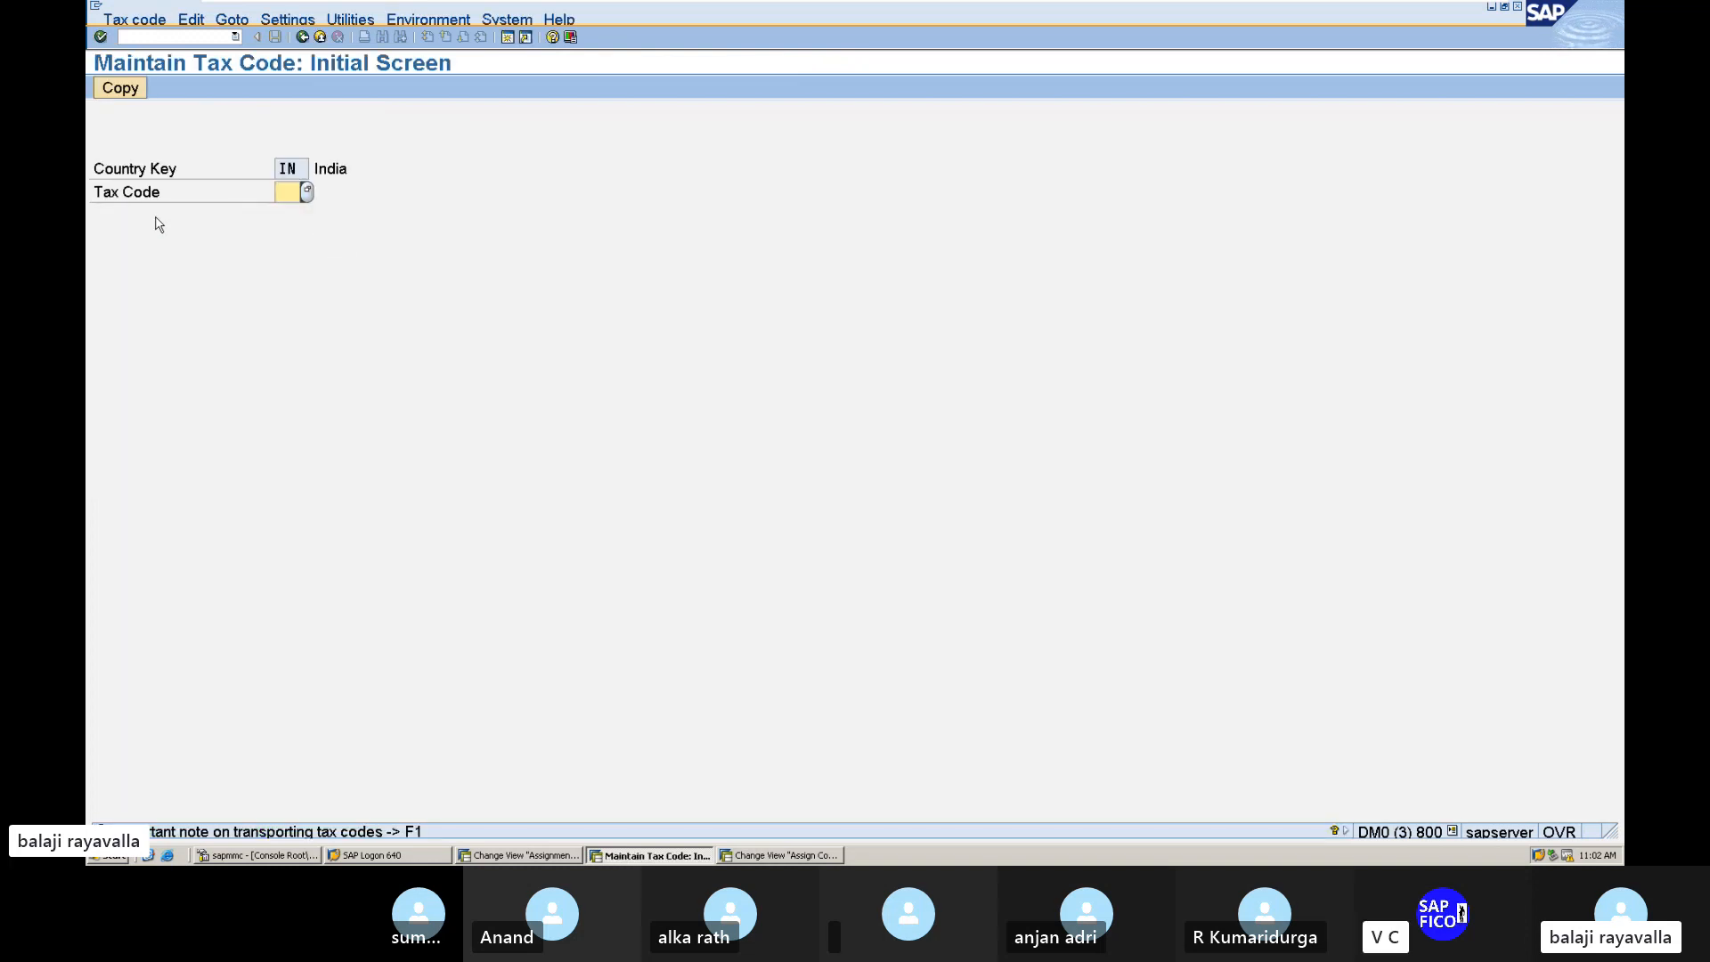
Step: Check the existing tax codes for India and start a new tax code 1B
click(307, 192)
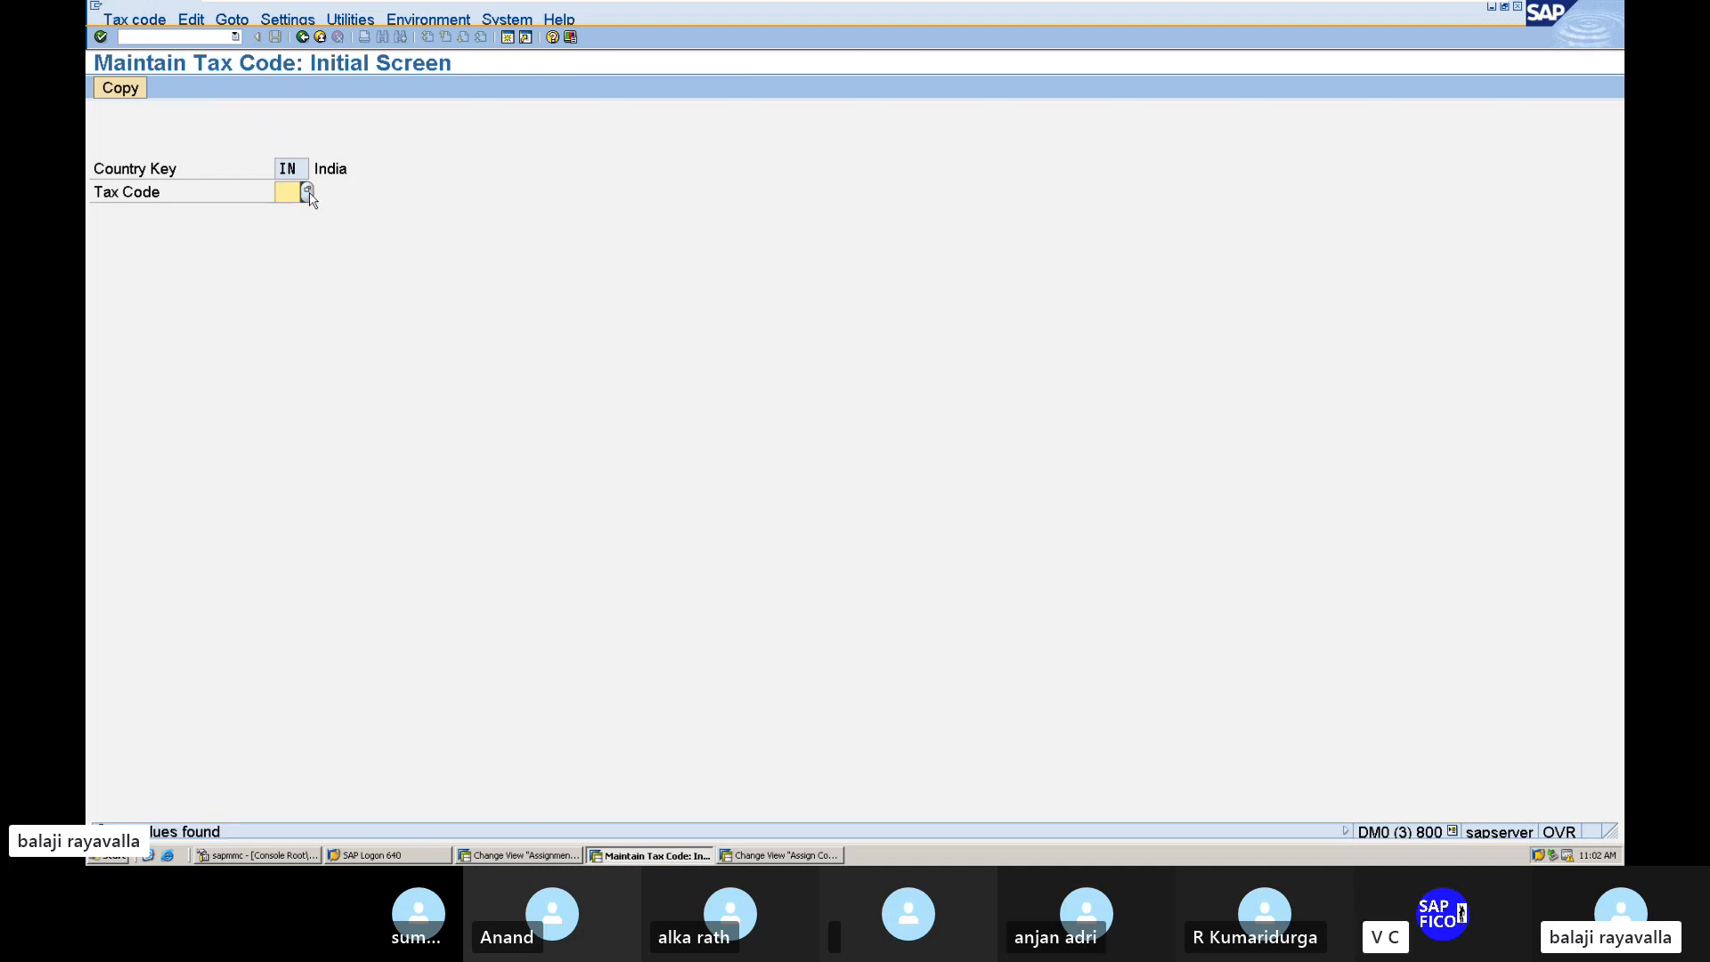
text(1)
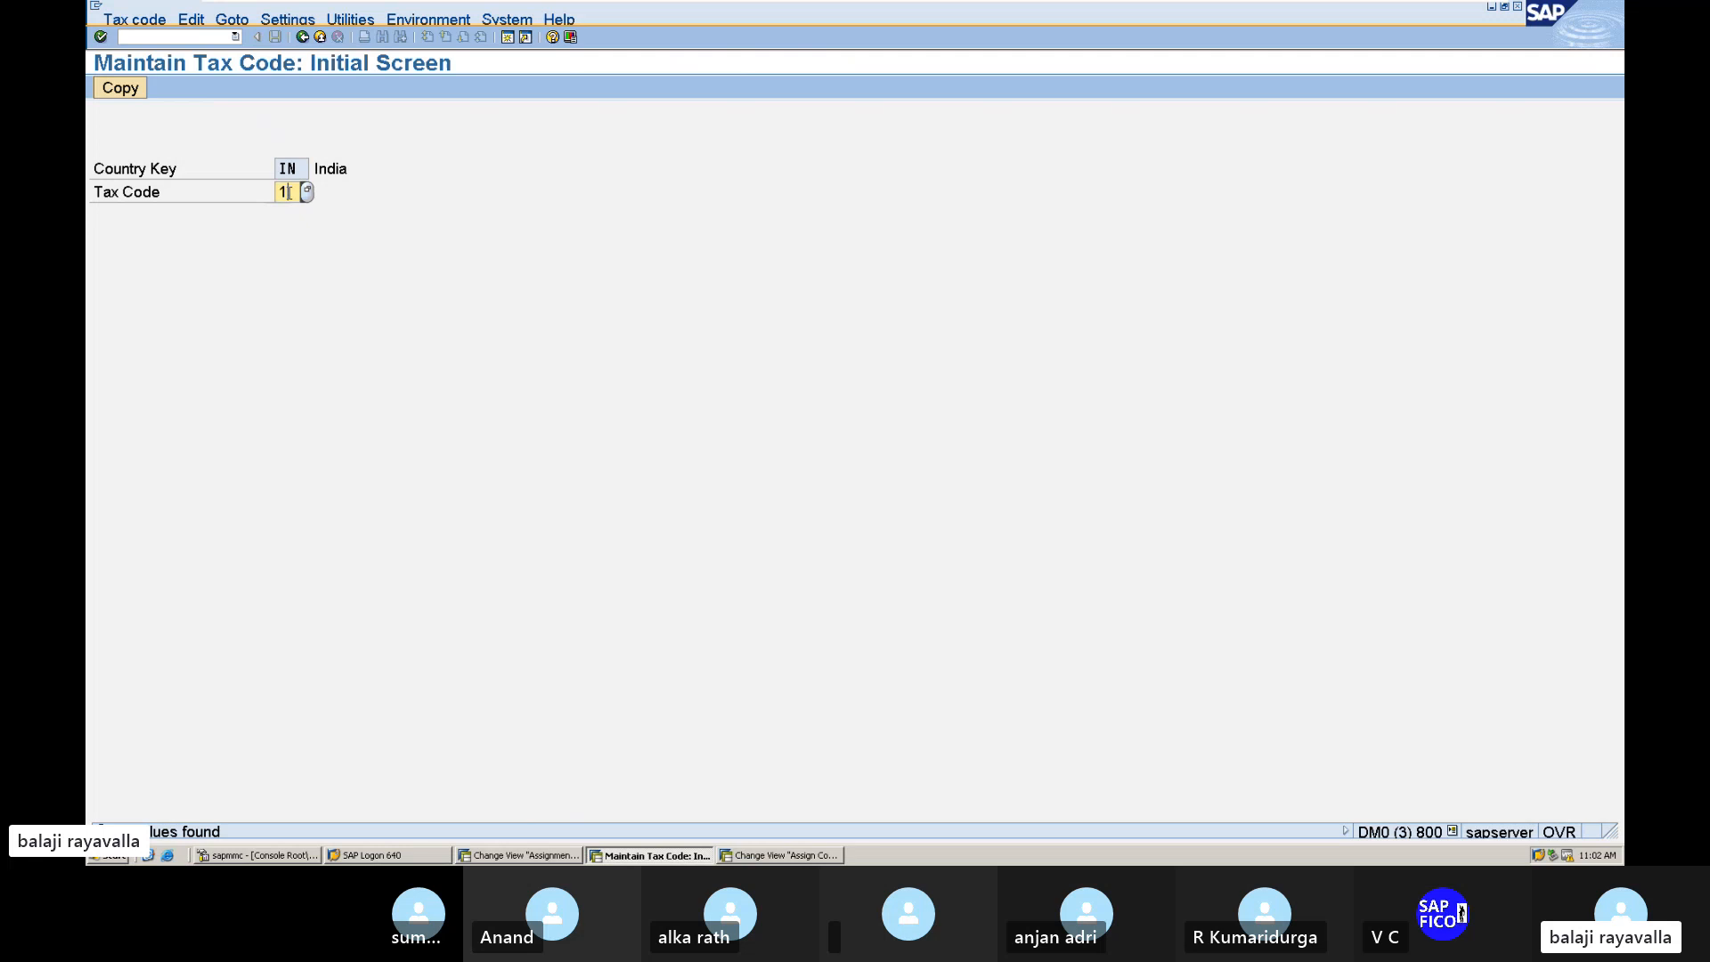
text(B)
key(Return)
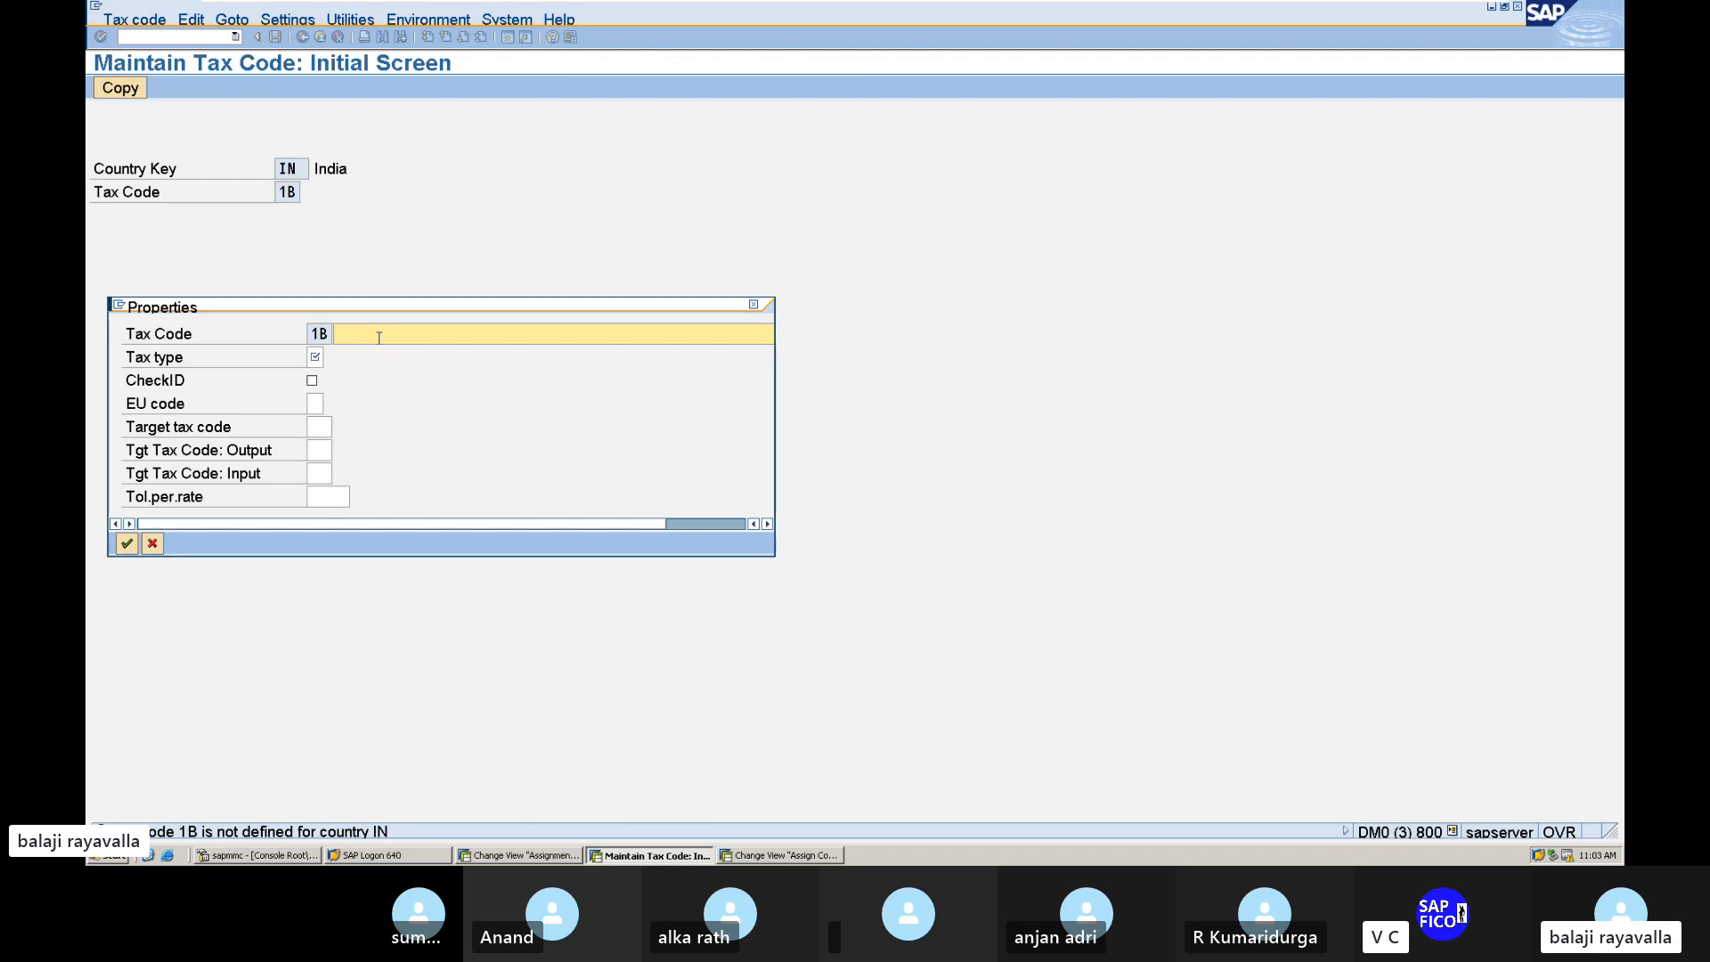
Step: Describe tax code 1B as "INPUT TAX @ 4%", choose tax type V, and accept its properties
text(INPUT TAX @)
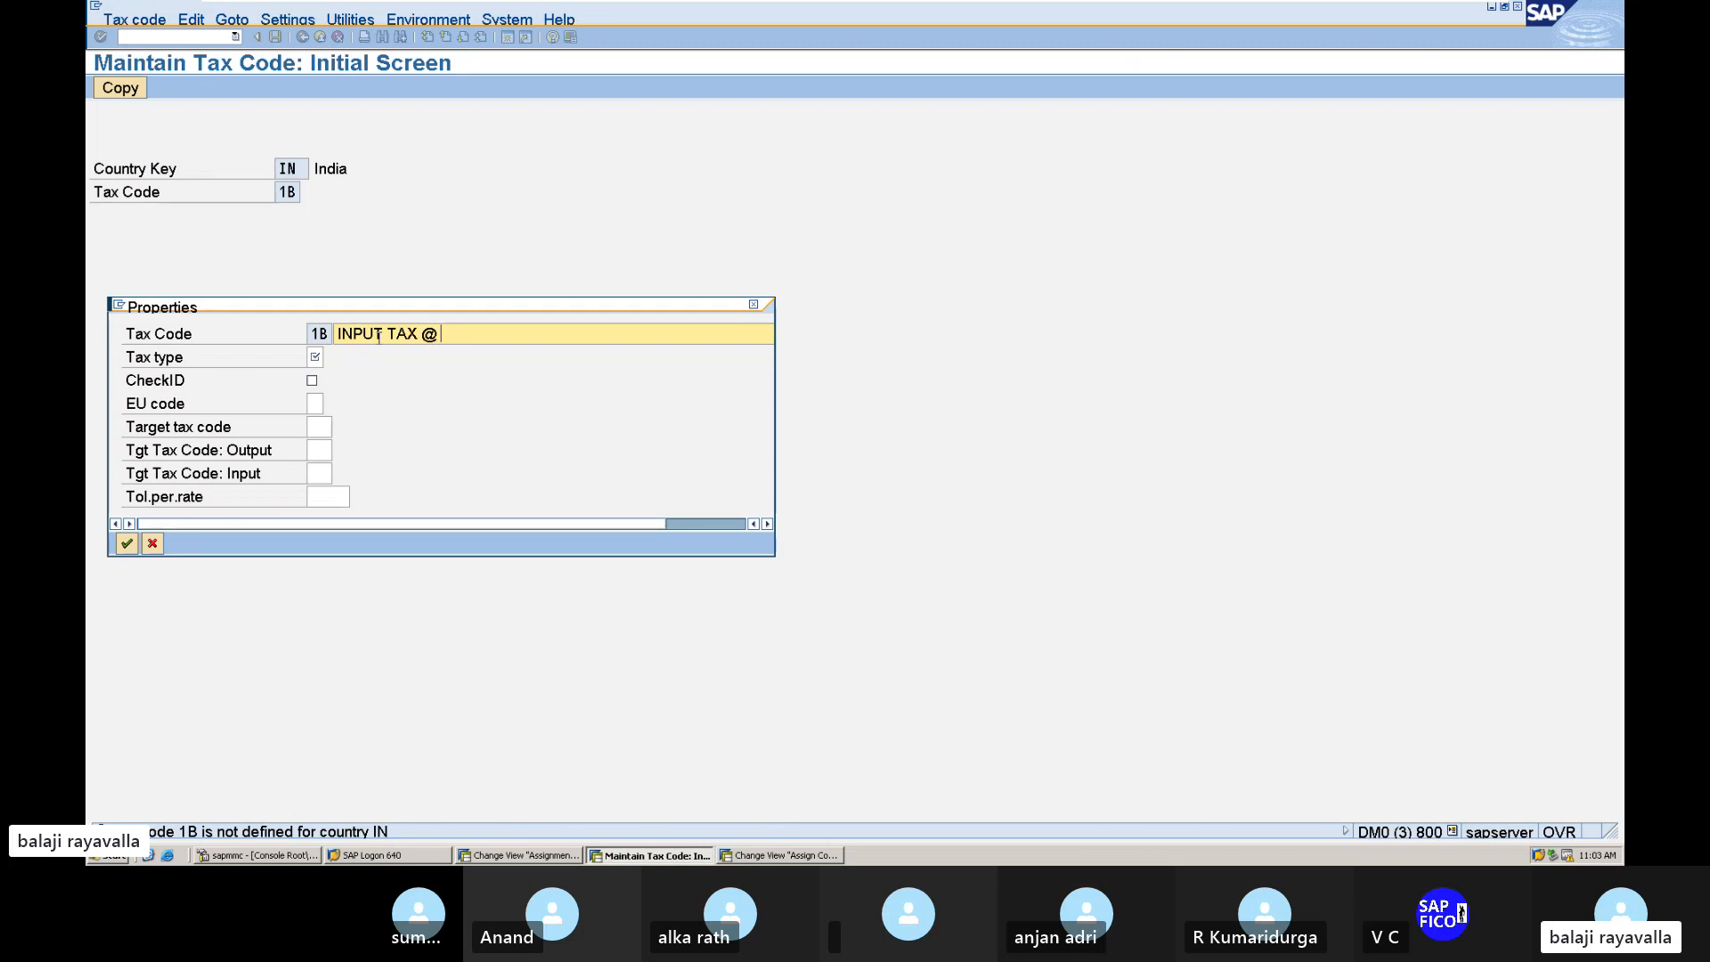
text(4)
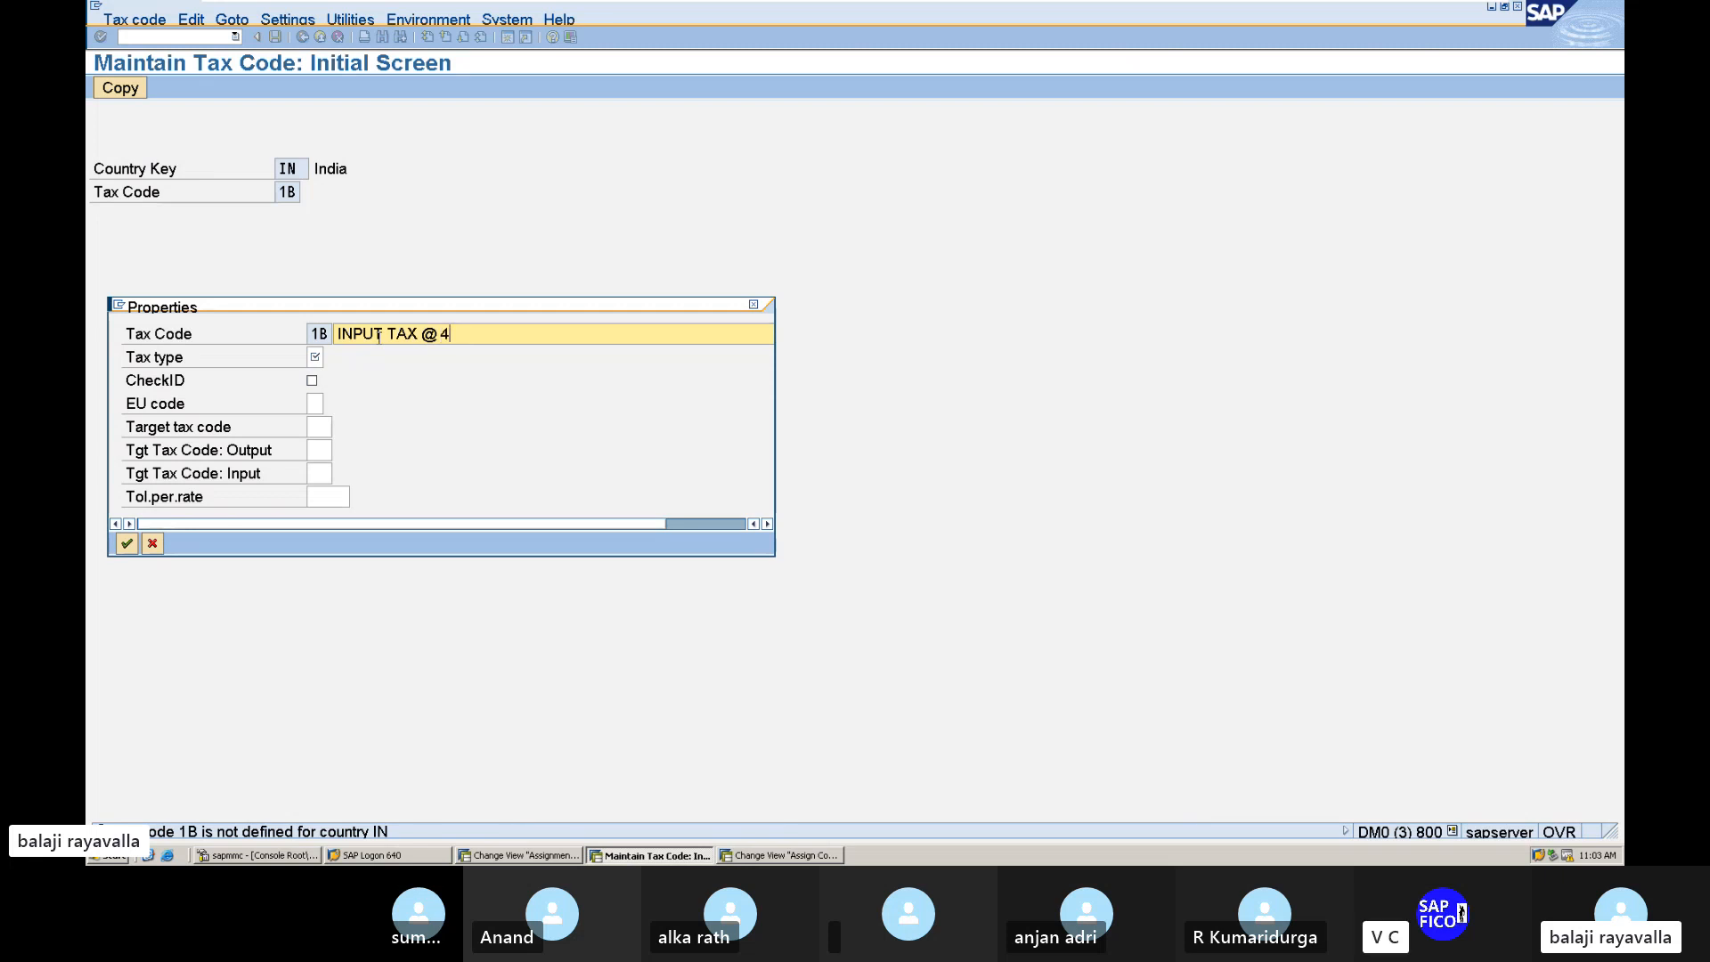
text(%)
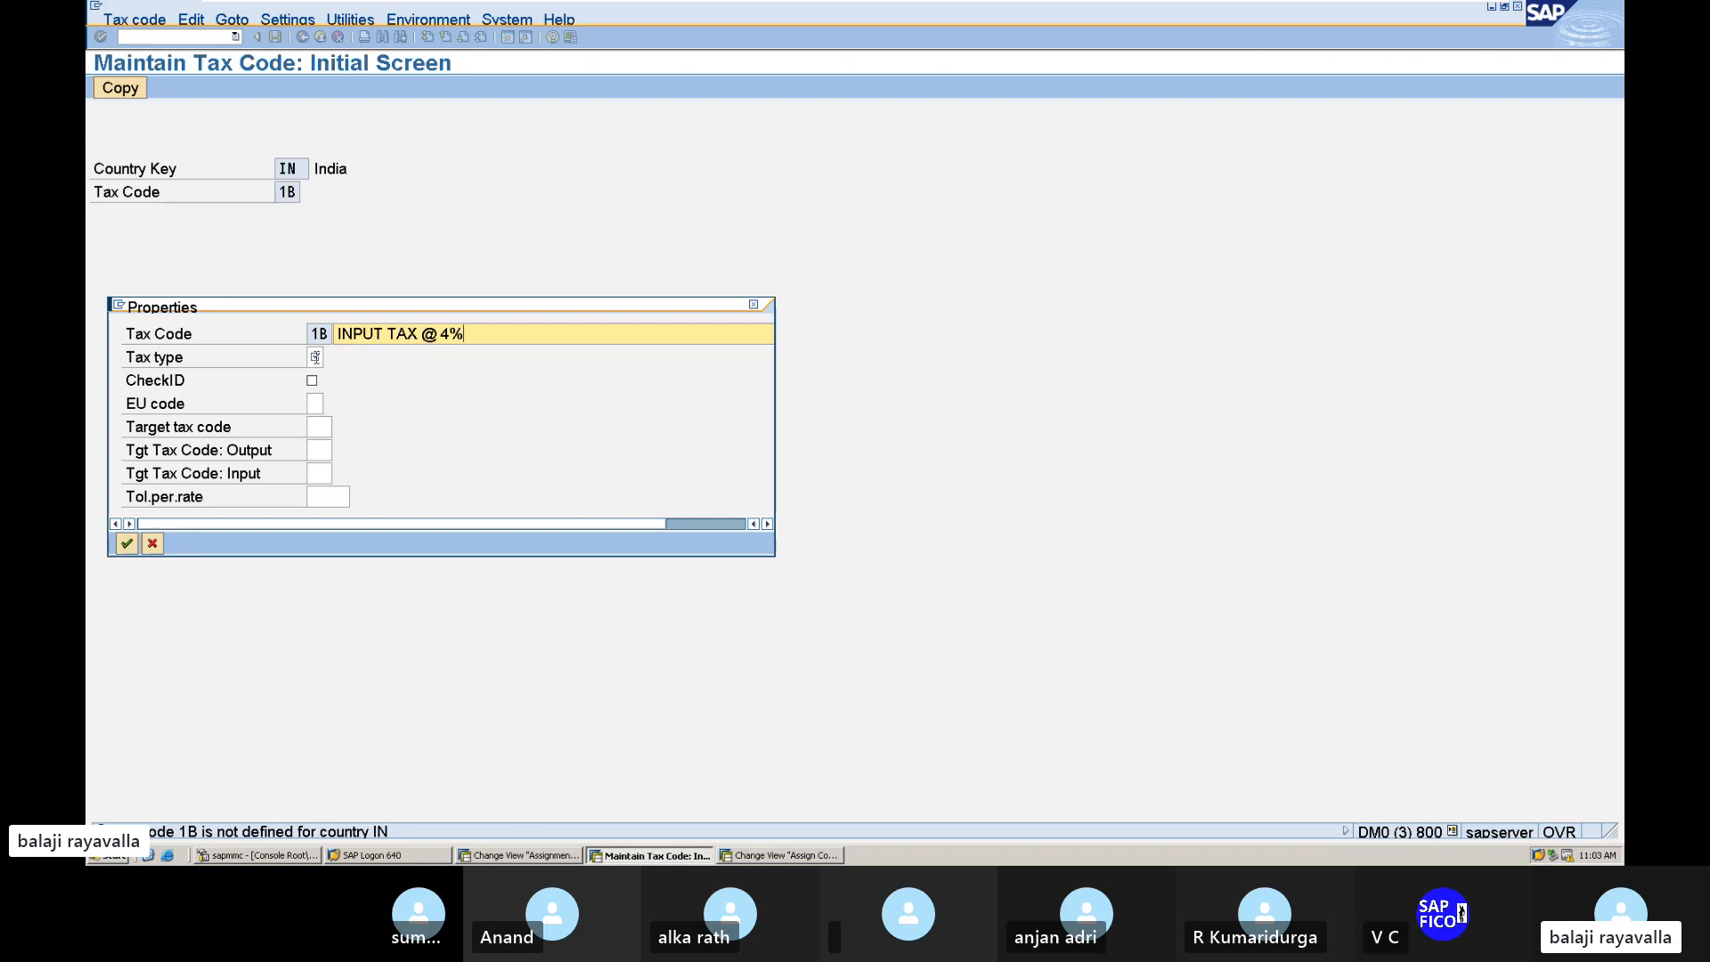
click(315, 356)
click(330, 357)
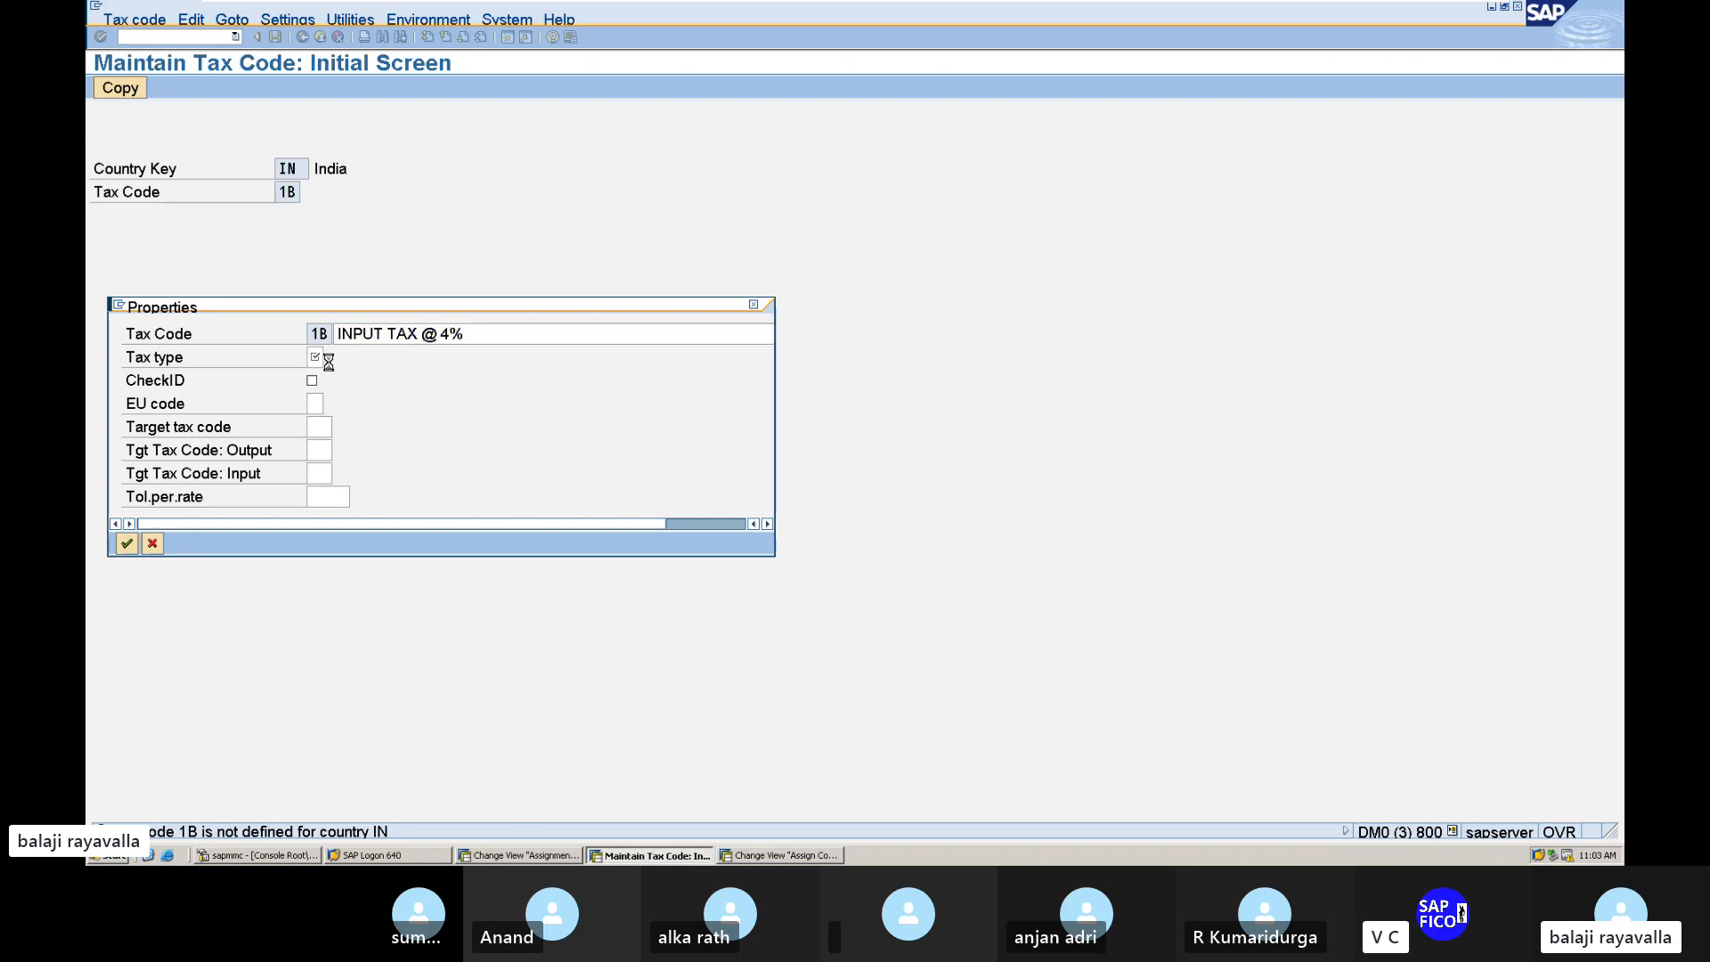
double_click(220, 418)
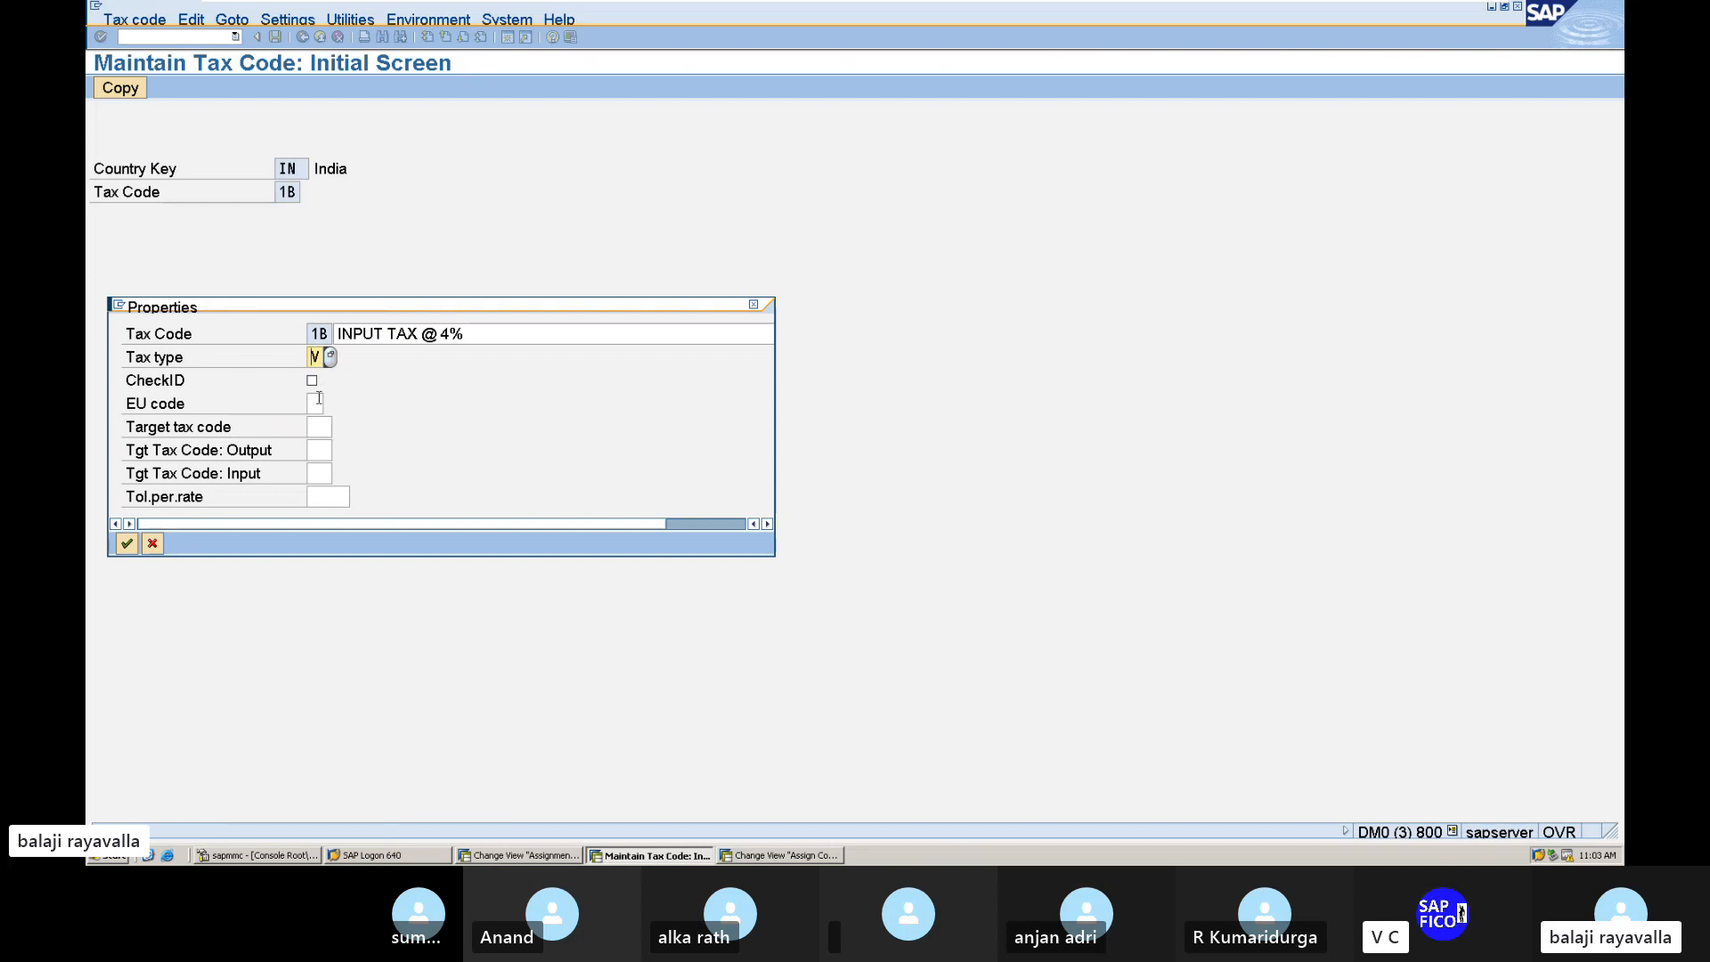
click(130, 545)
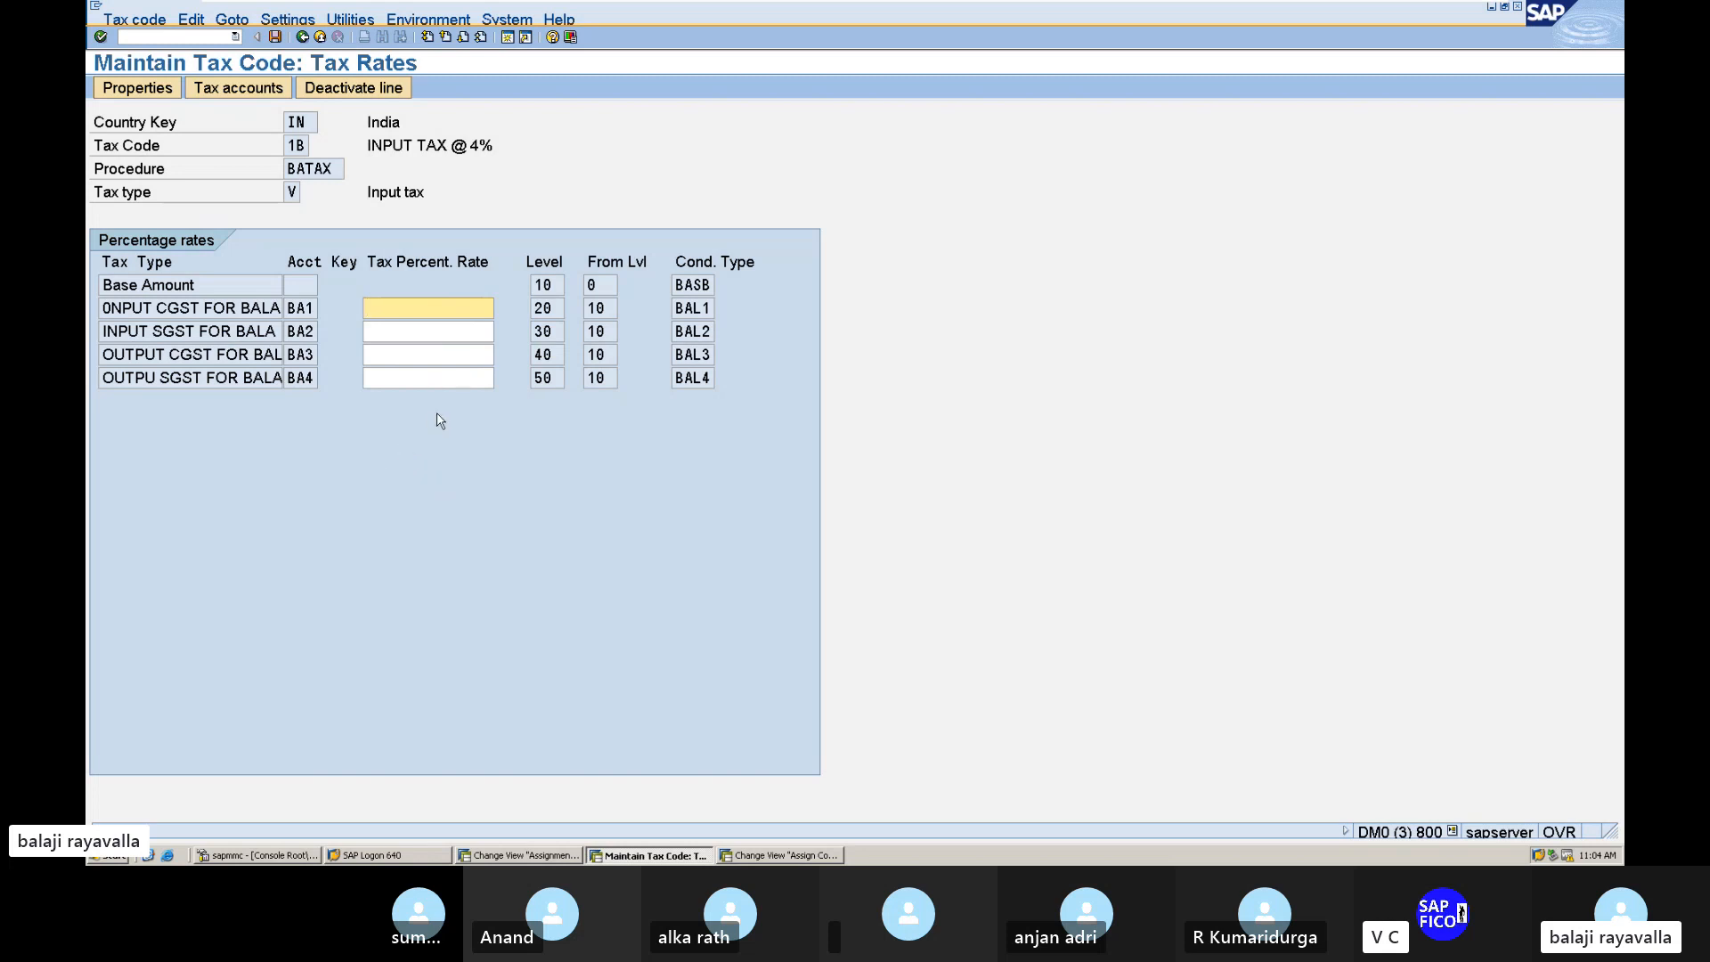
Step: Set the input CGST and input SGST rates of tax code 1B to 2 percent each and save it
text(2)
click(433, 331)
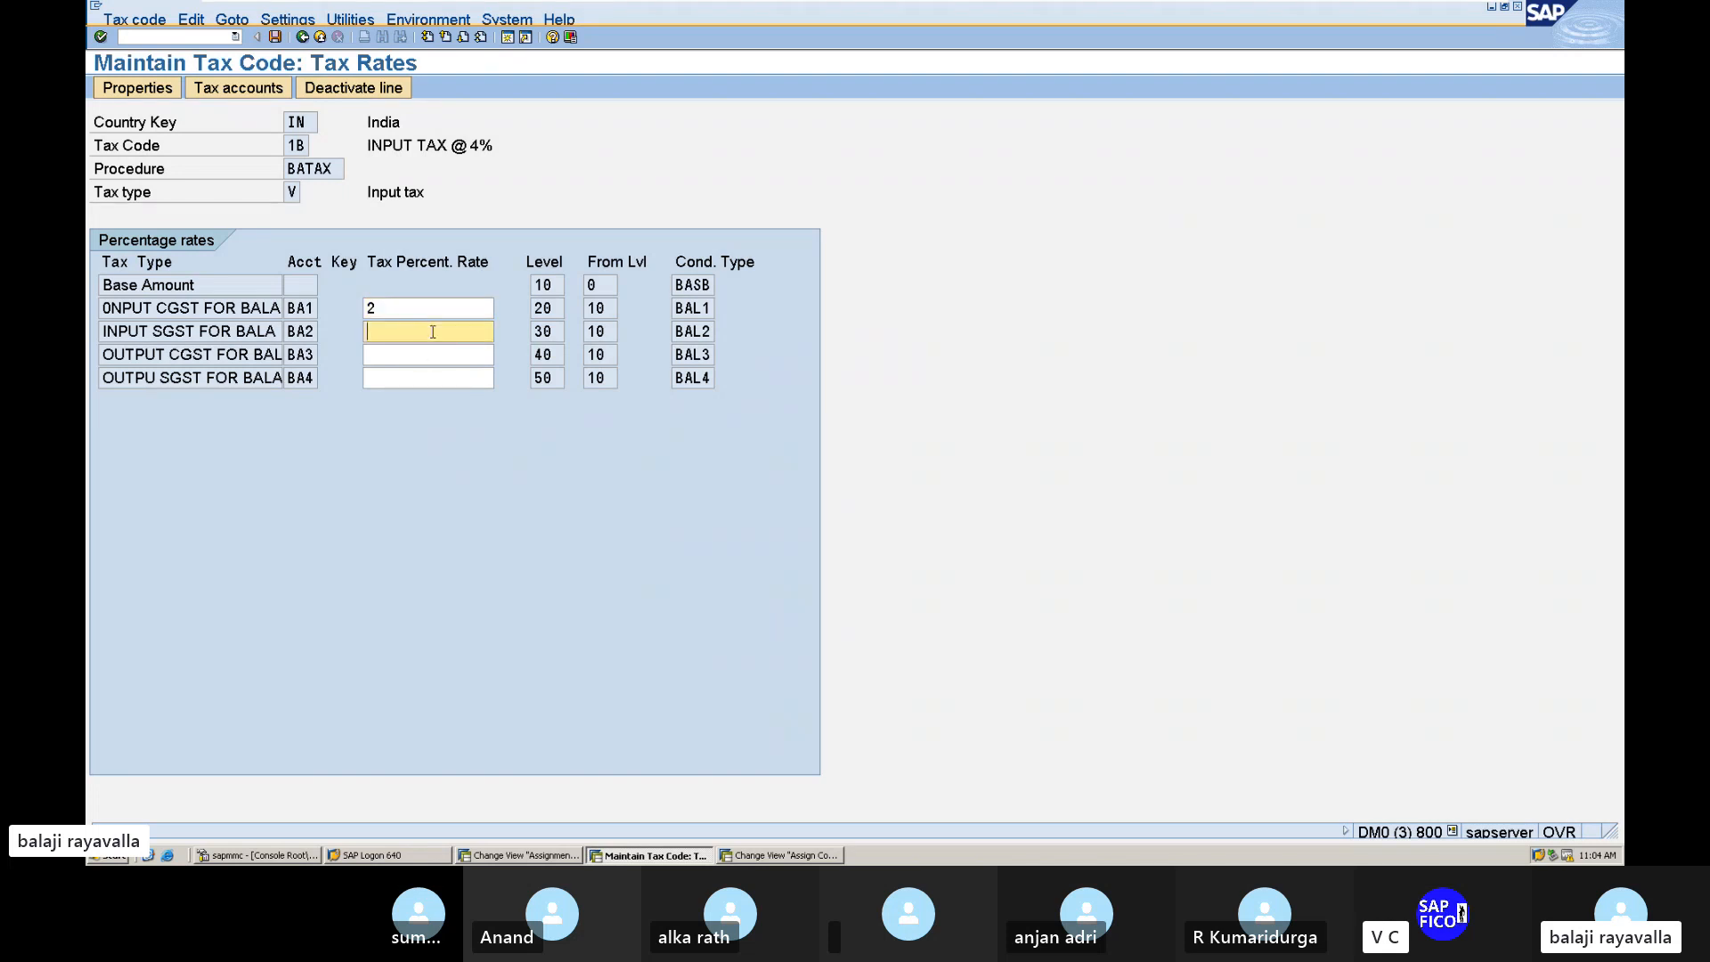
text(2)
key(Return)
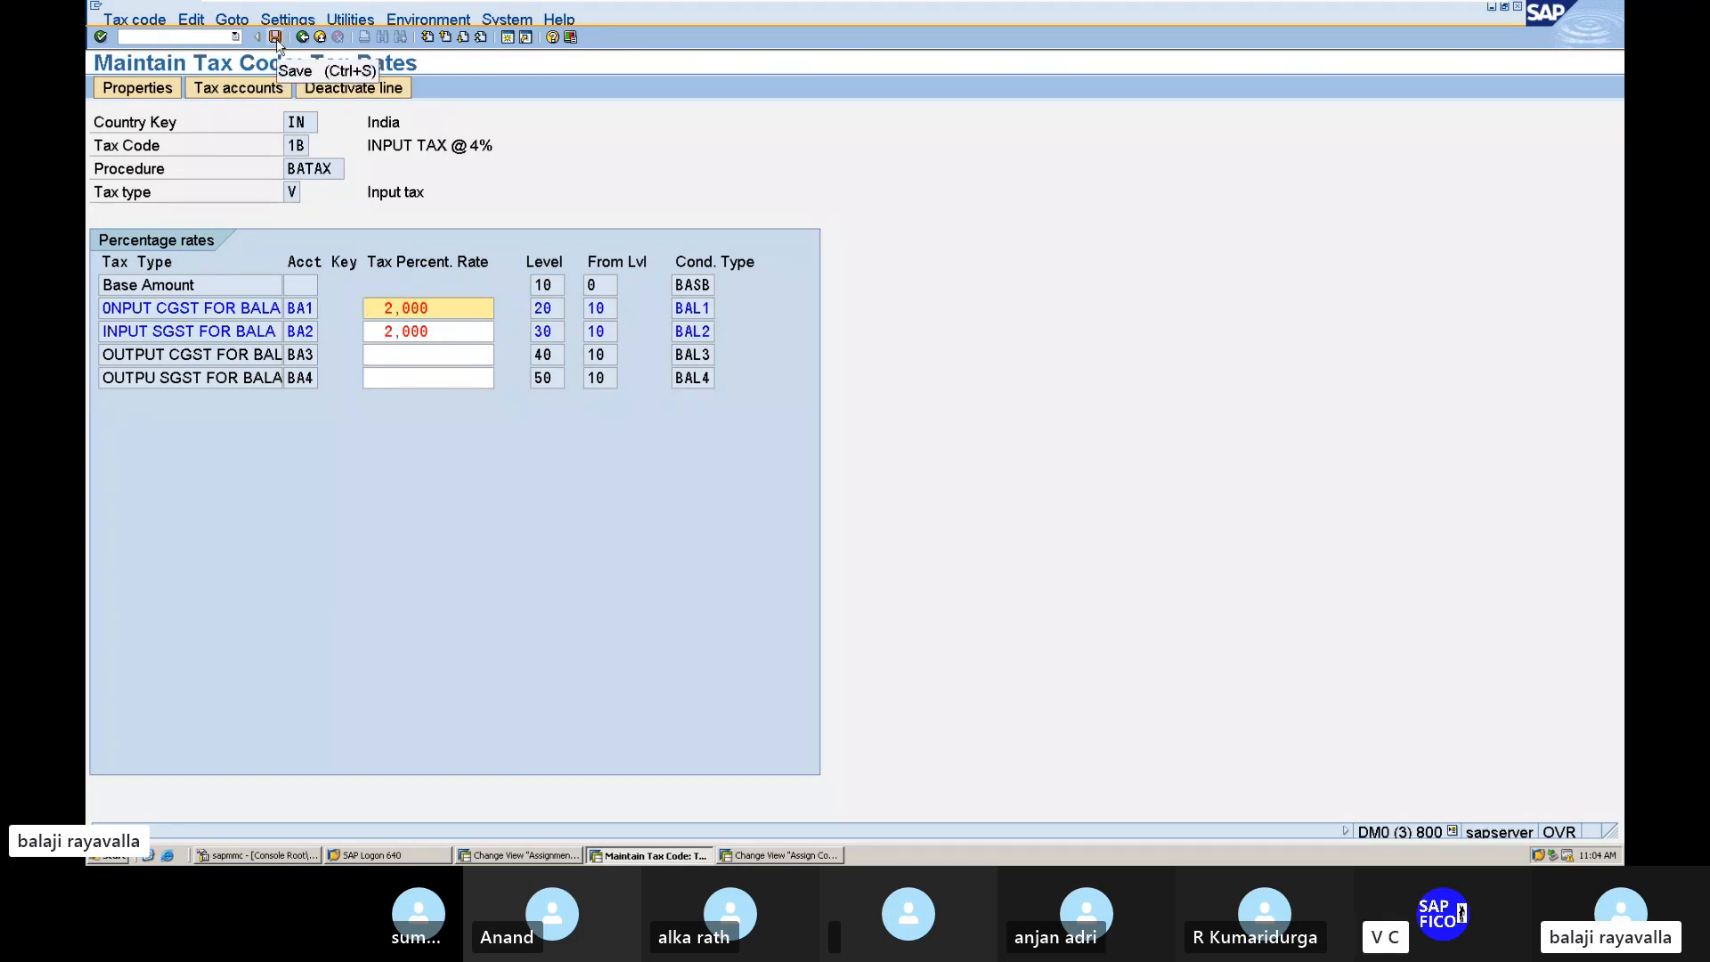
click(276, 40)
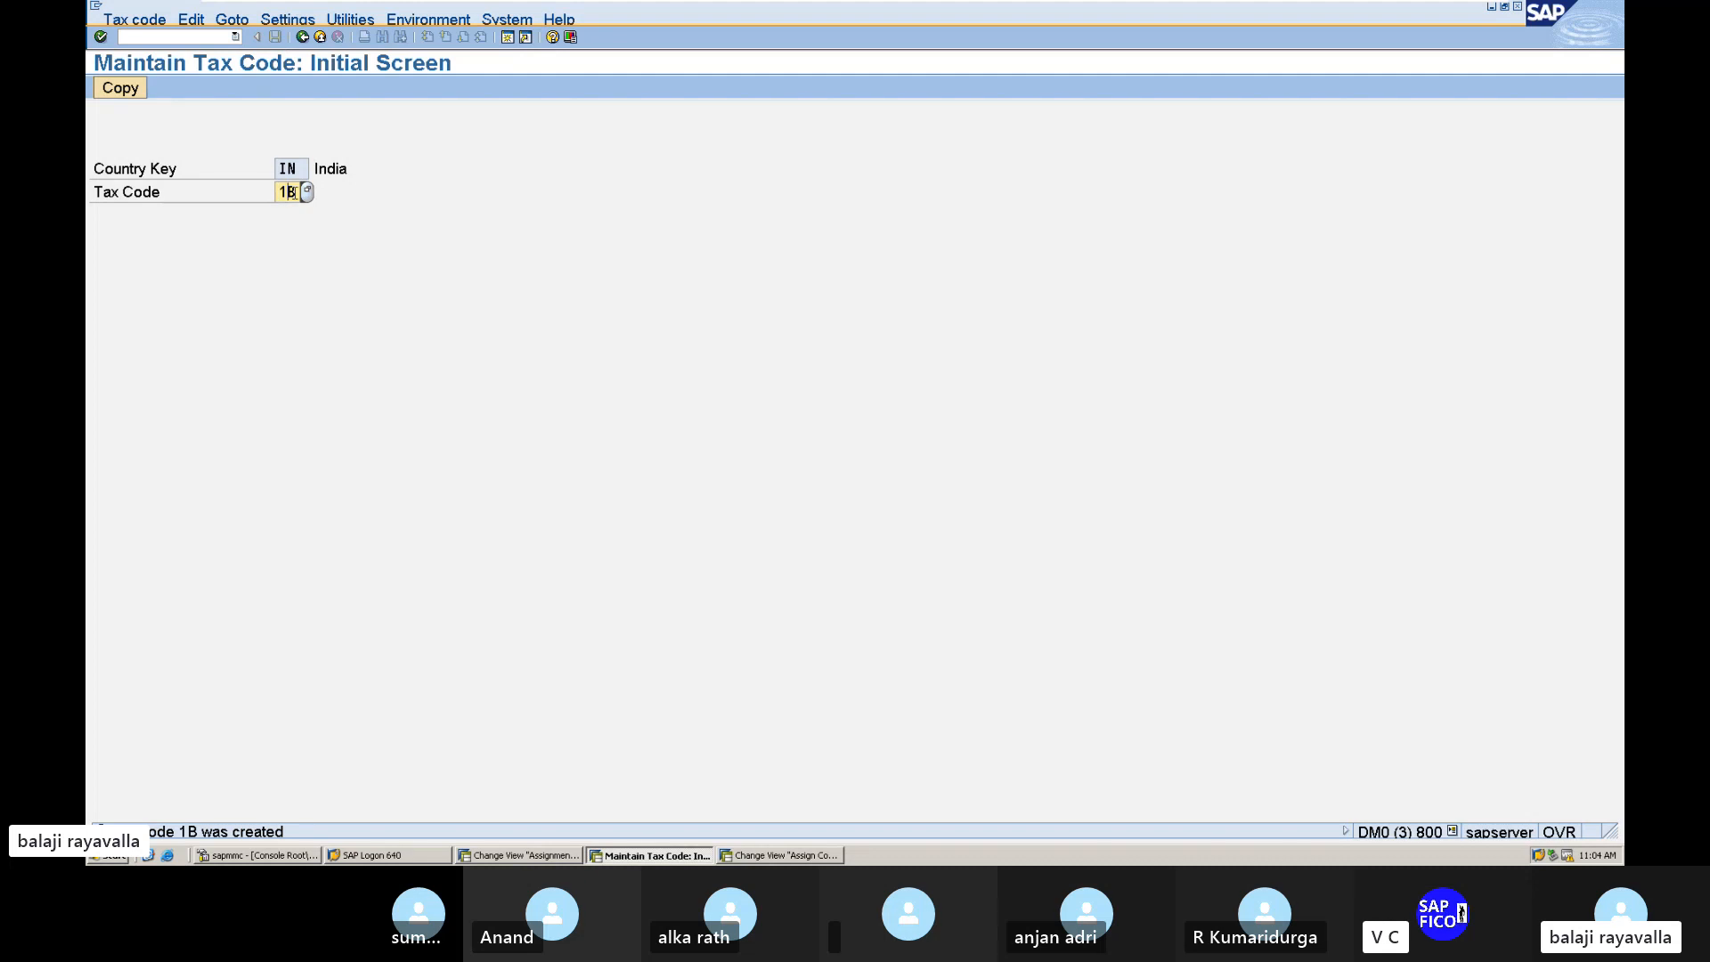
Step: Start a new tax code 2B for India
key(Delete)
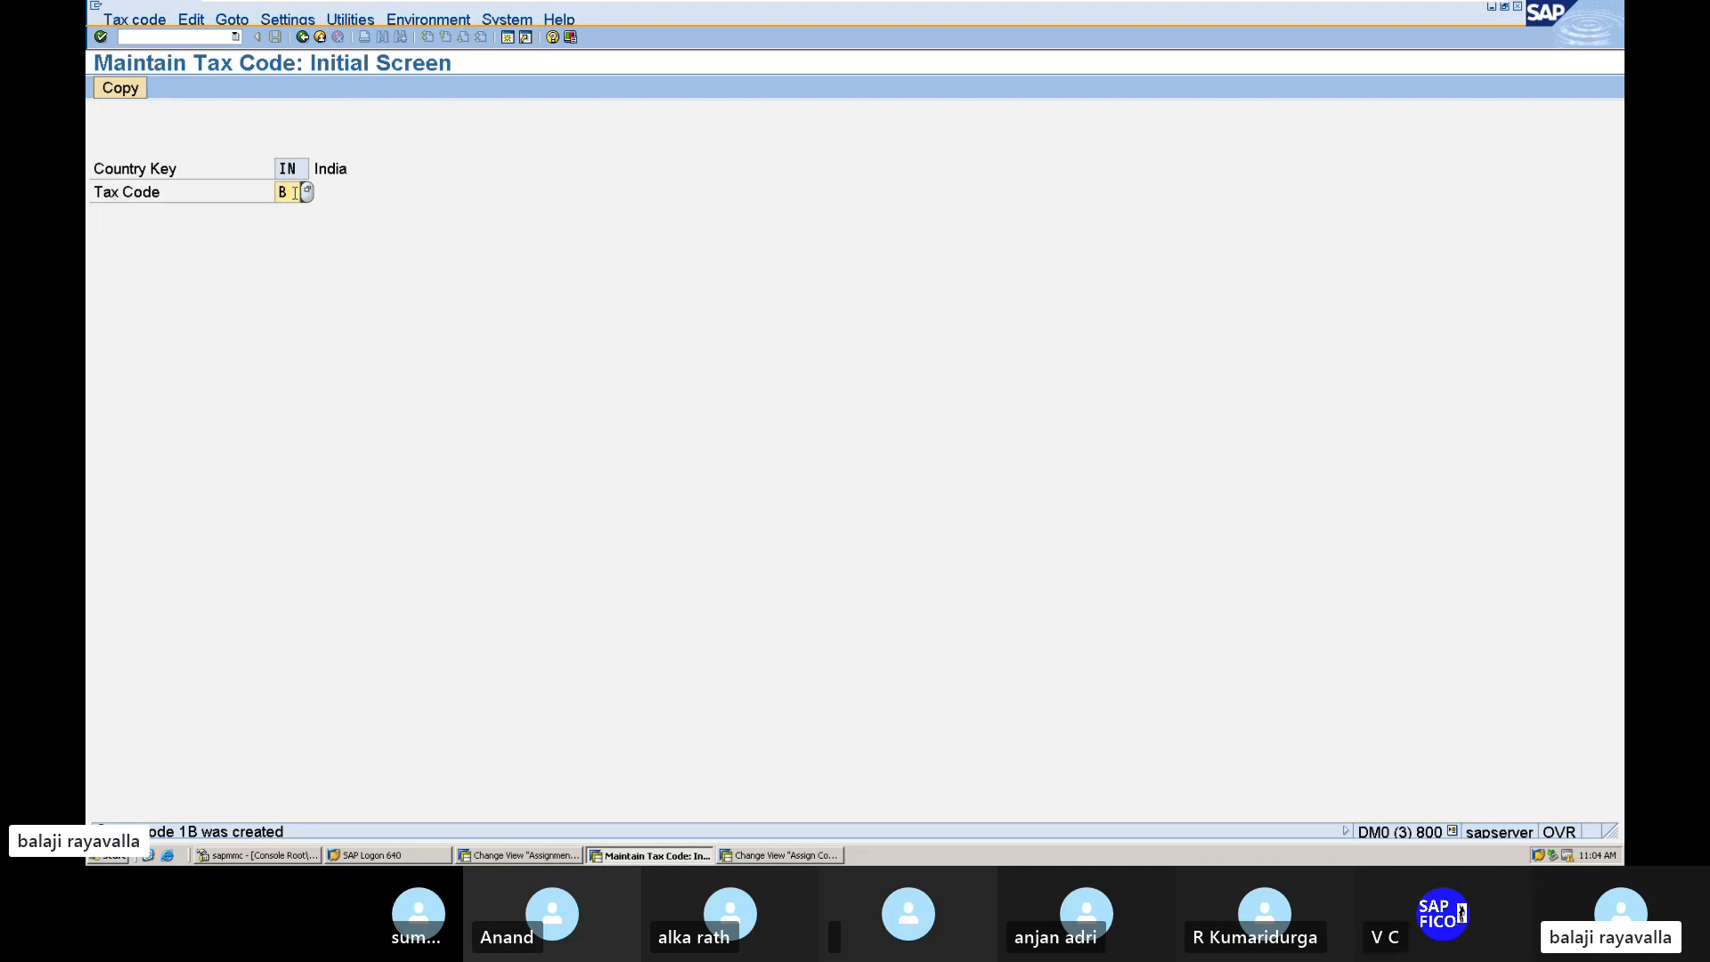
text(2)
key(Return)
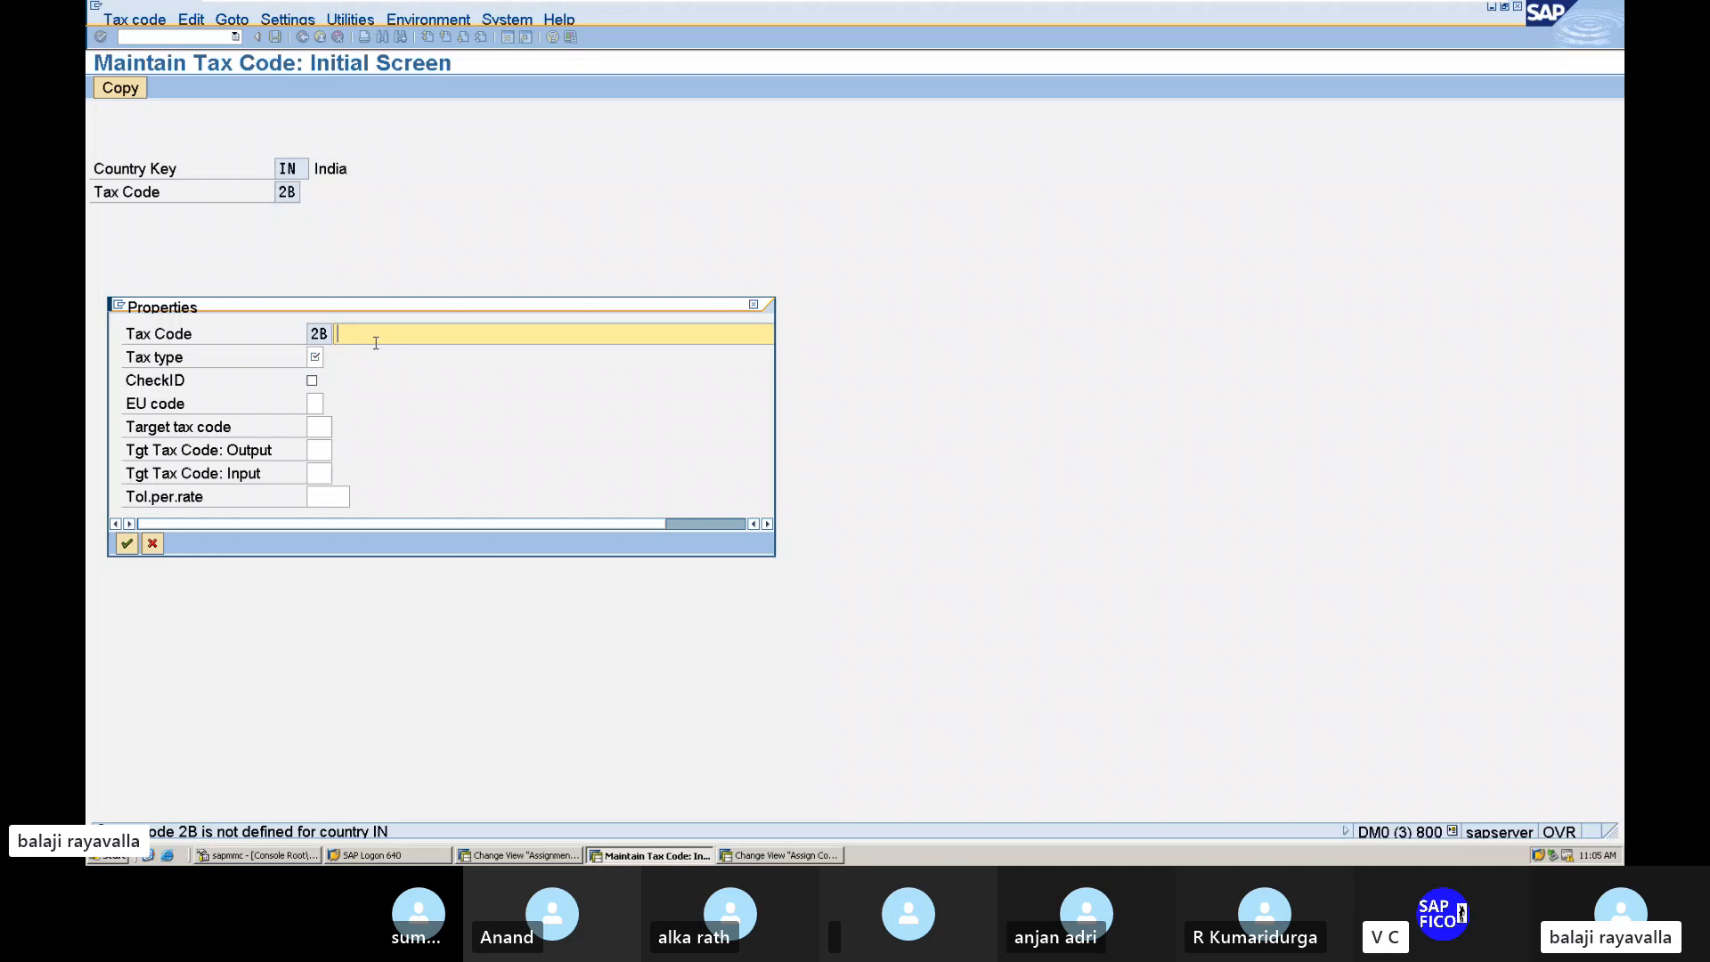
Step: Describe tax code 2B as "OUTPUT TAX @6%", choose tax type A, and accept its properties
text(OUTPUT TAX @5%)
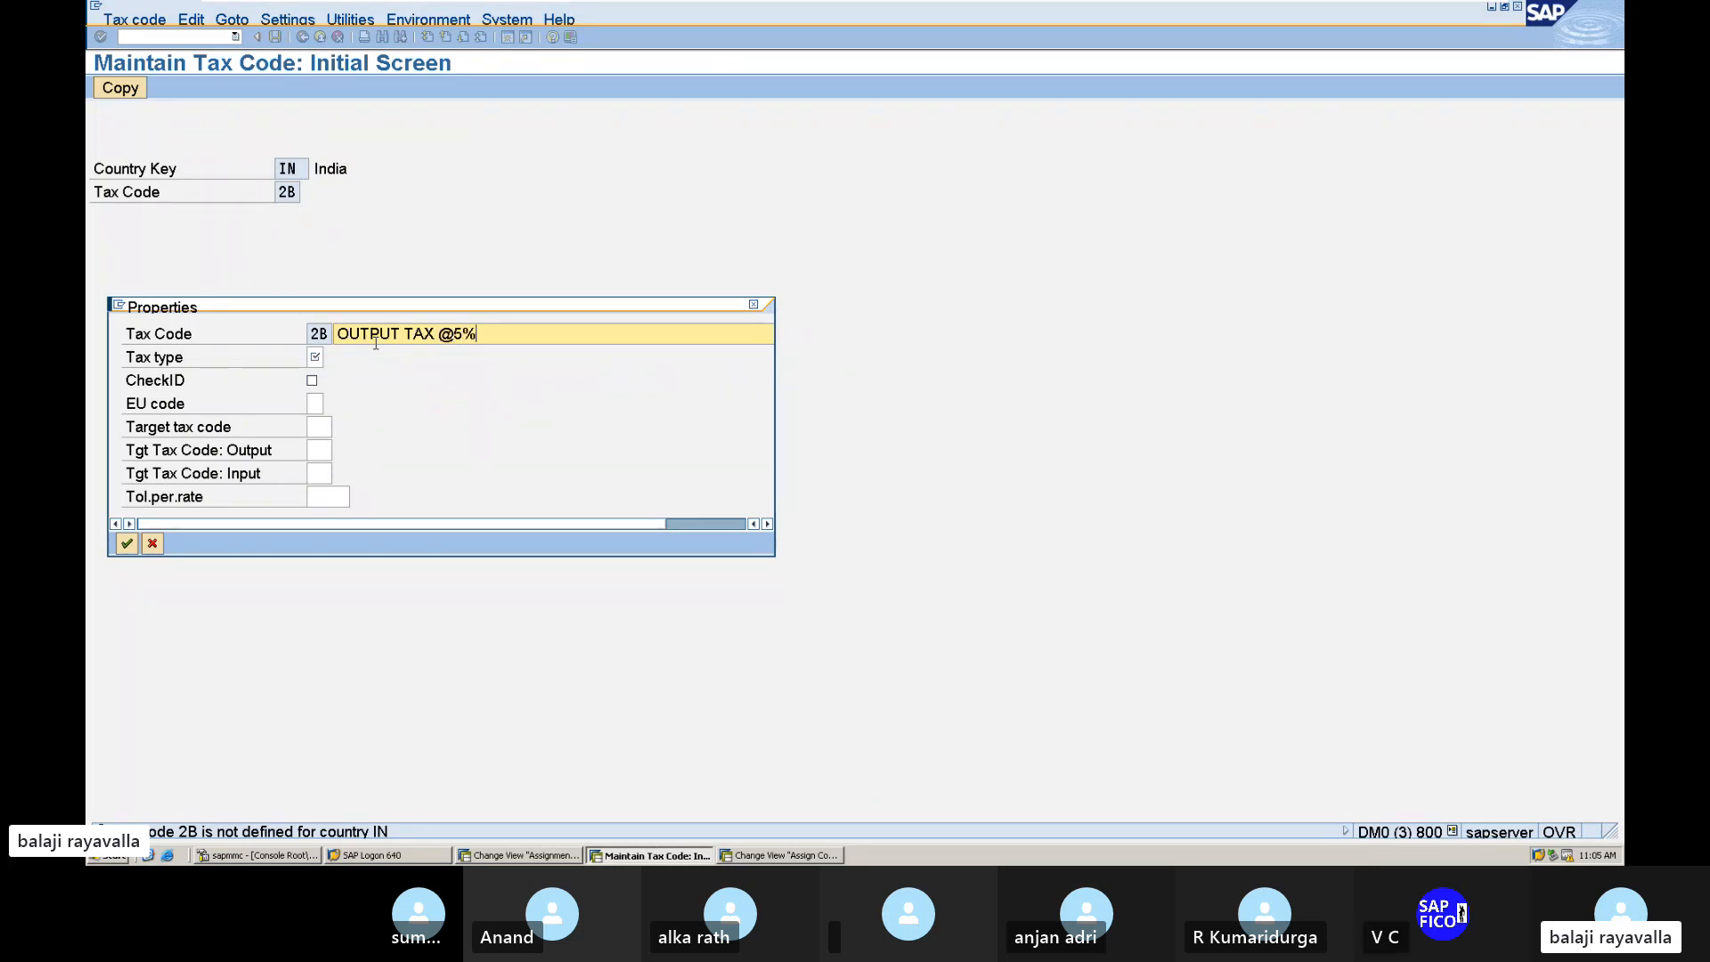
click(315, 357)
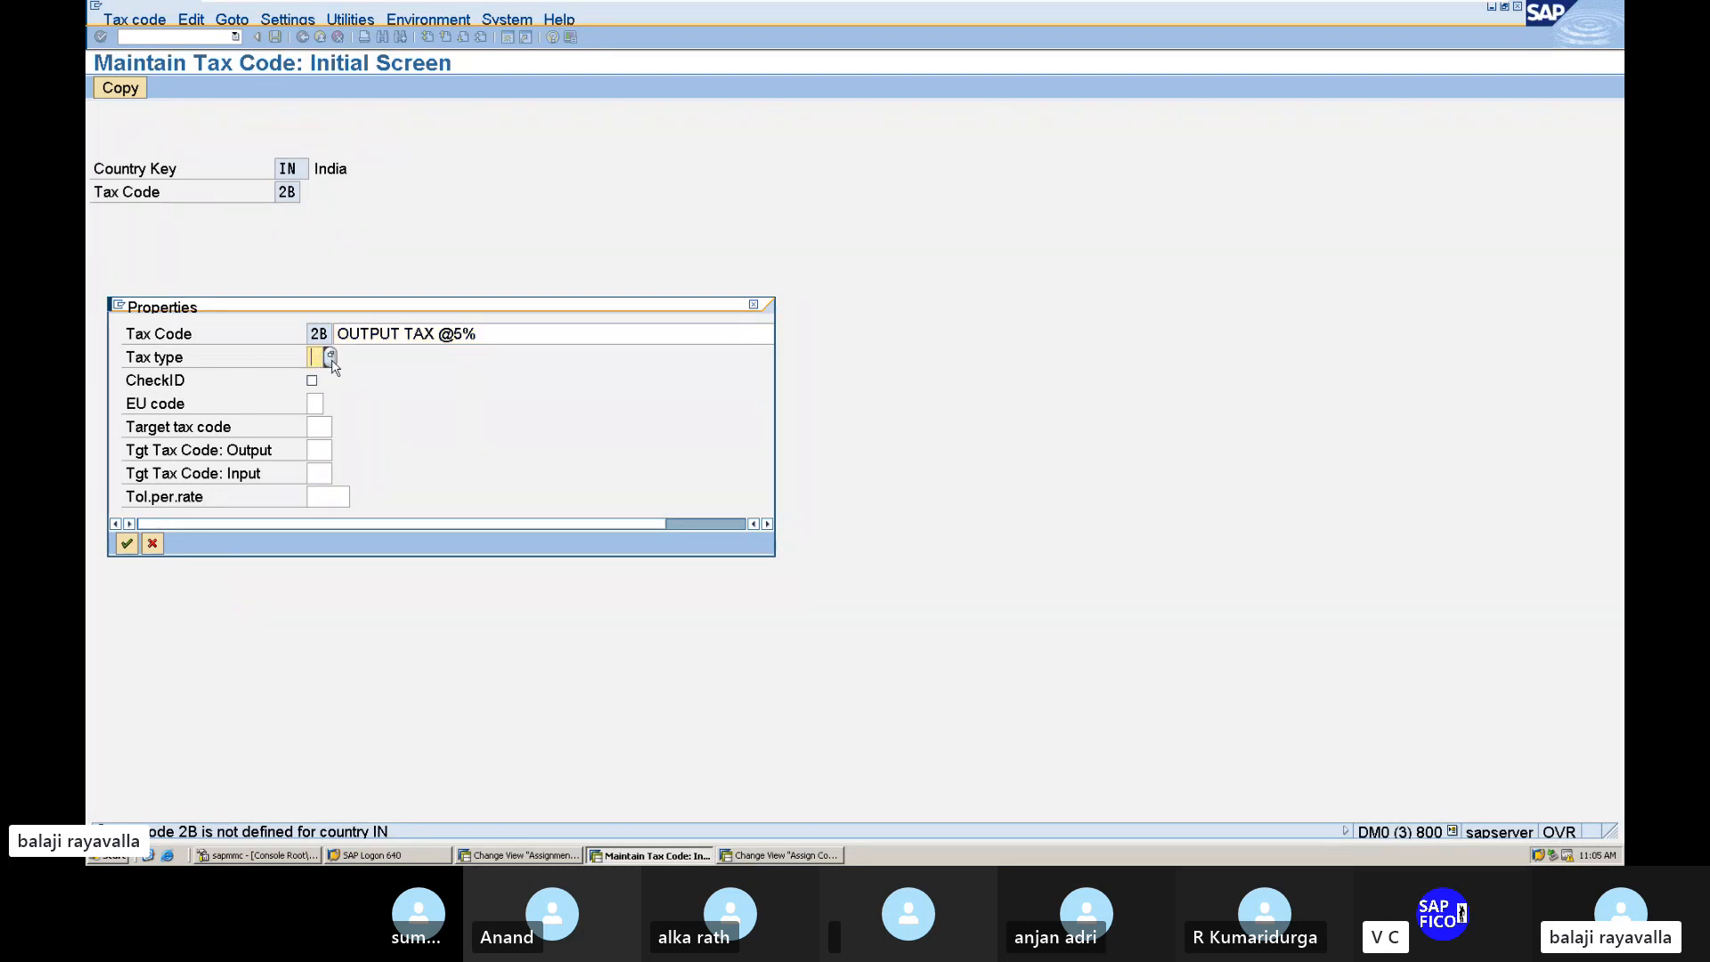
click(456, 333)
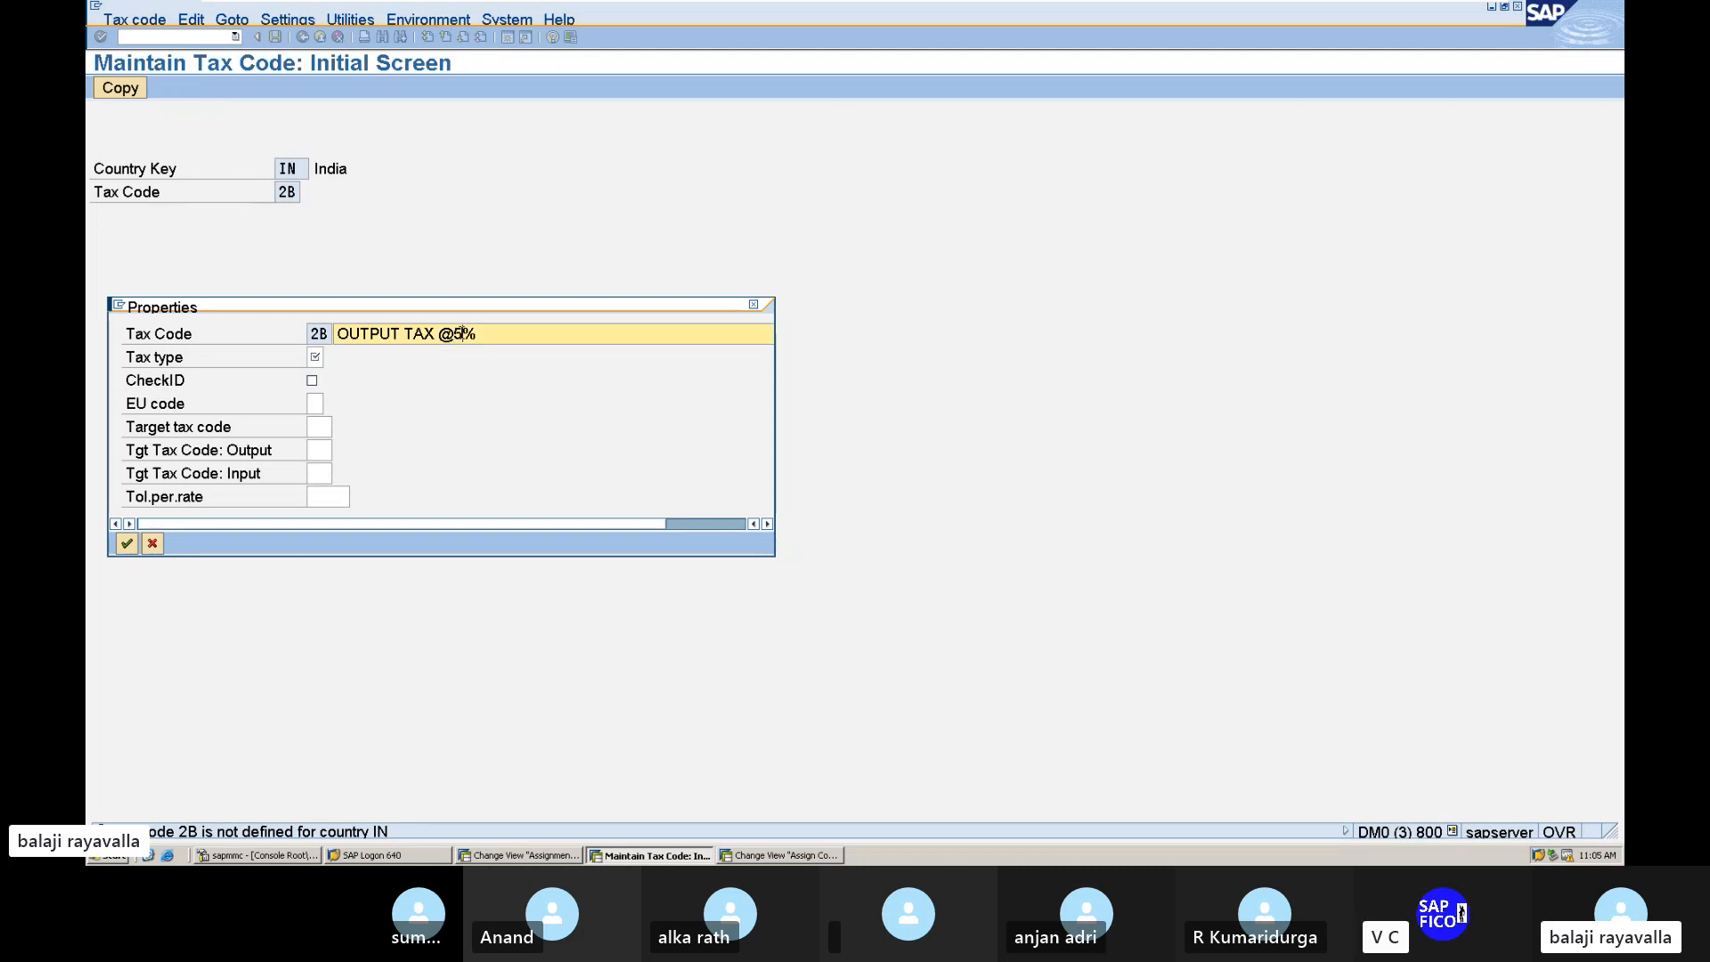
key(Delete)
key(Delete)
text(6%)
click(317, 357)
click(330, 356)
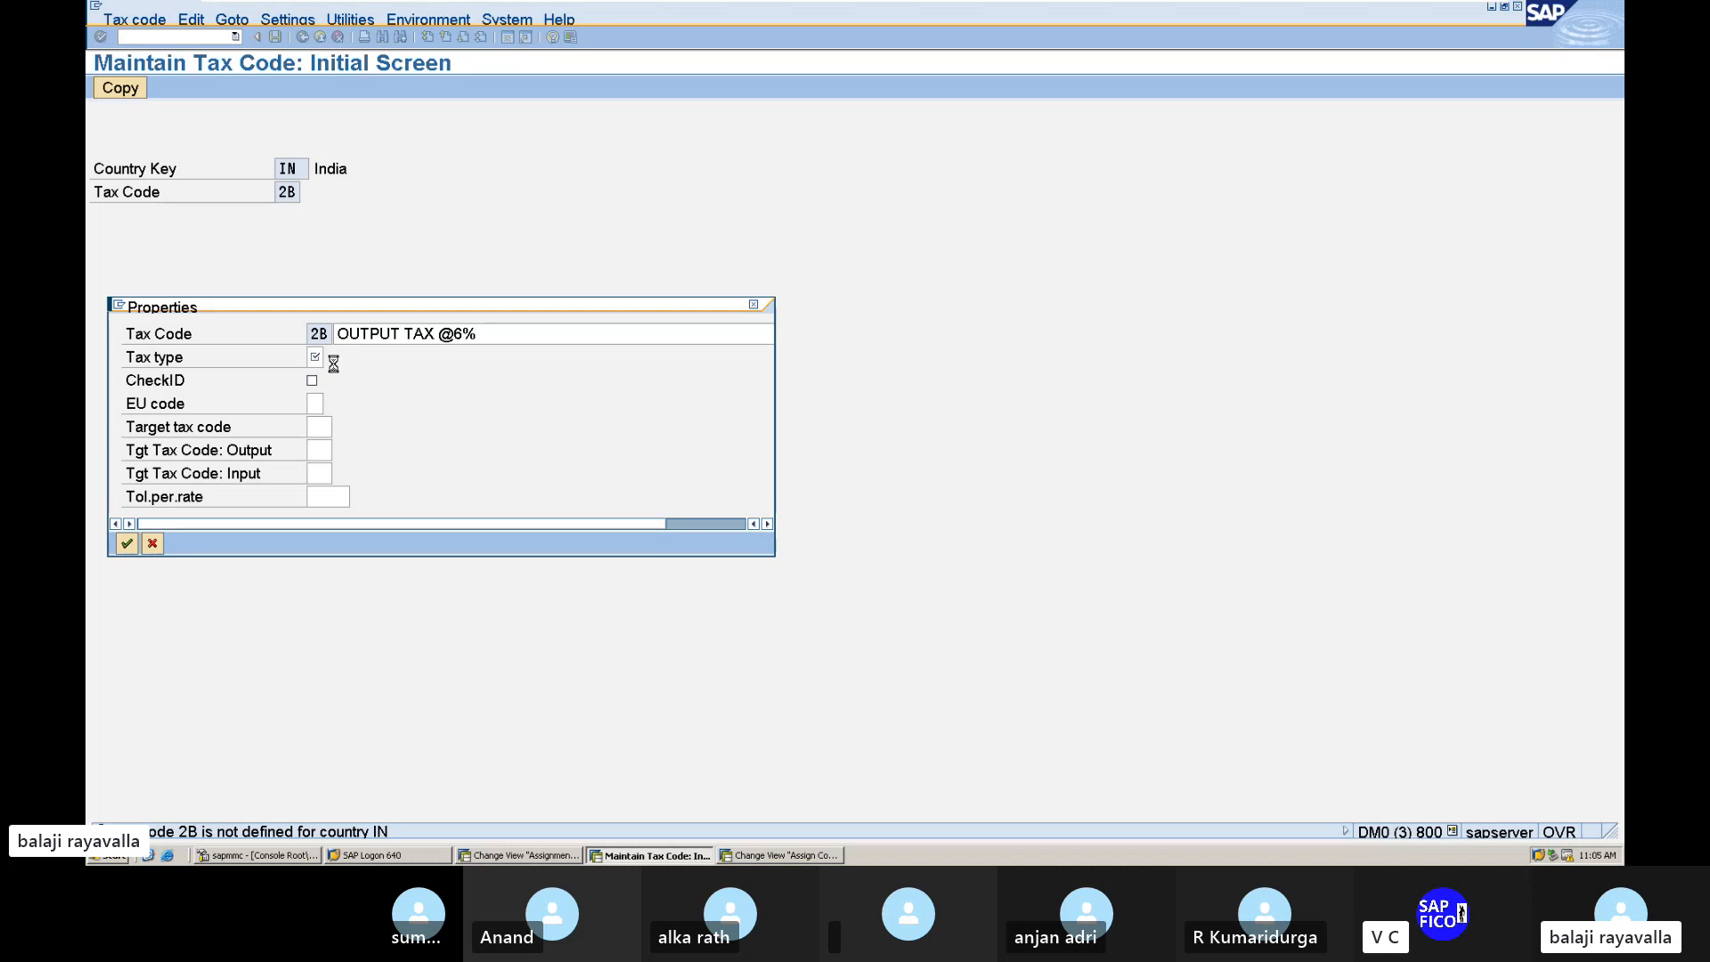
double_click(138, 397)
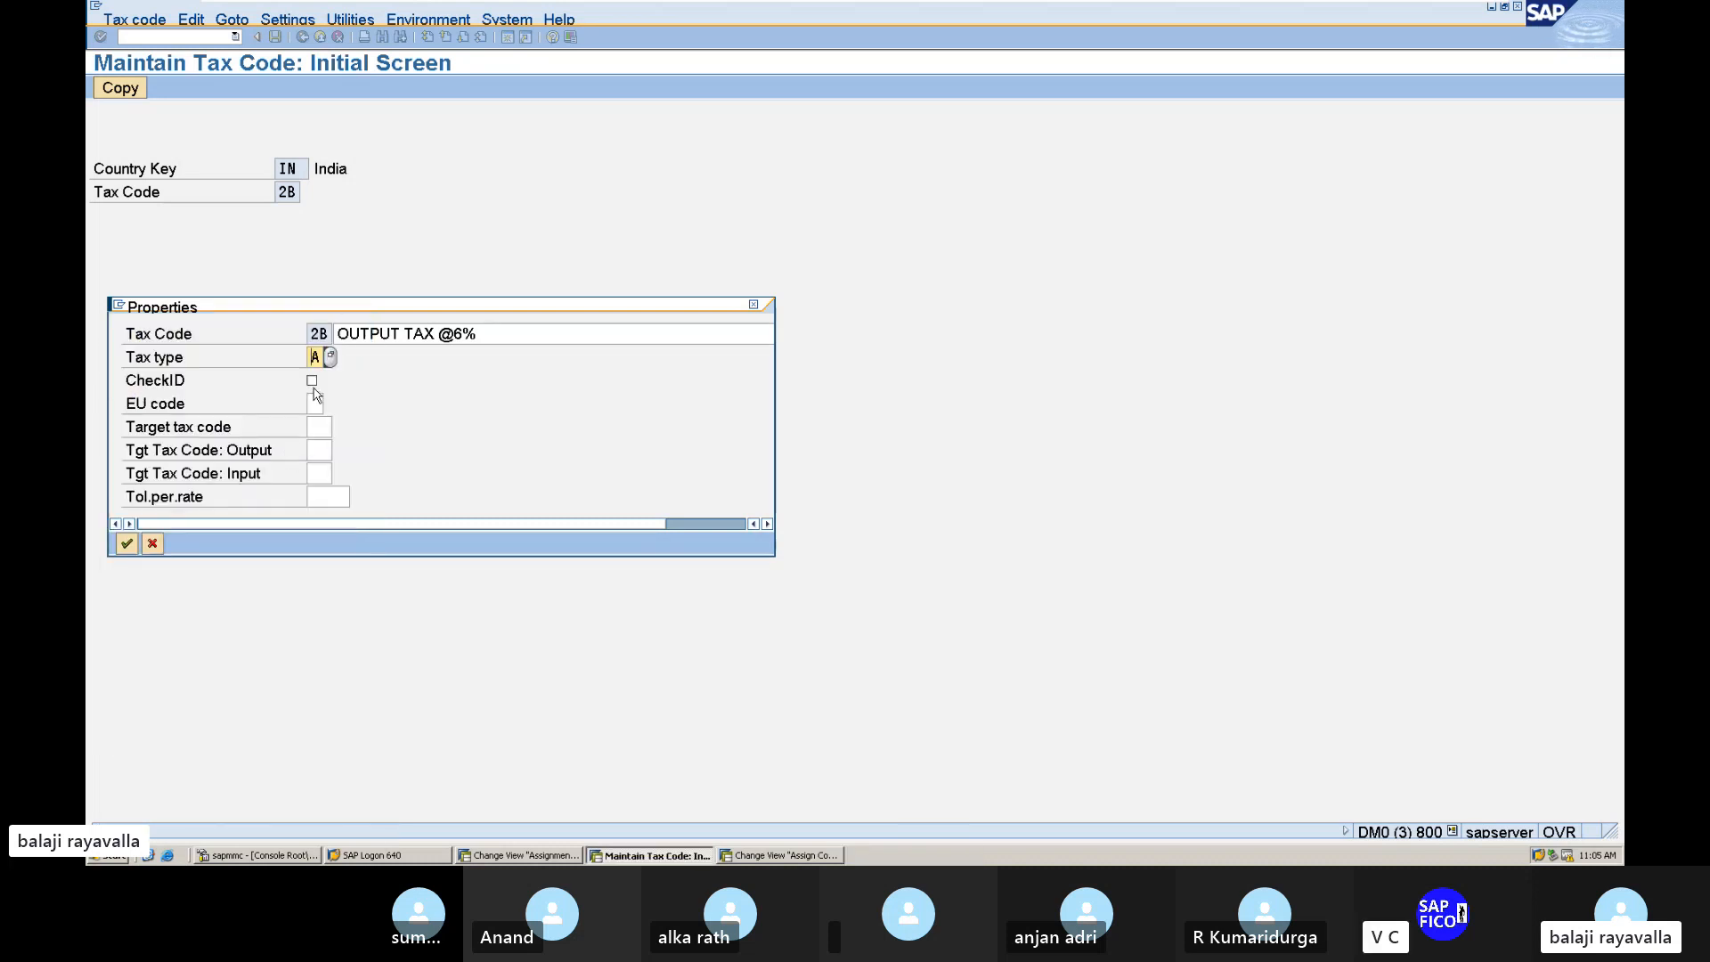
key(Return)
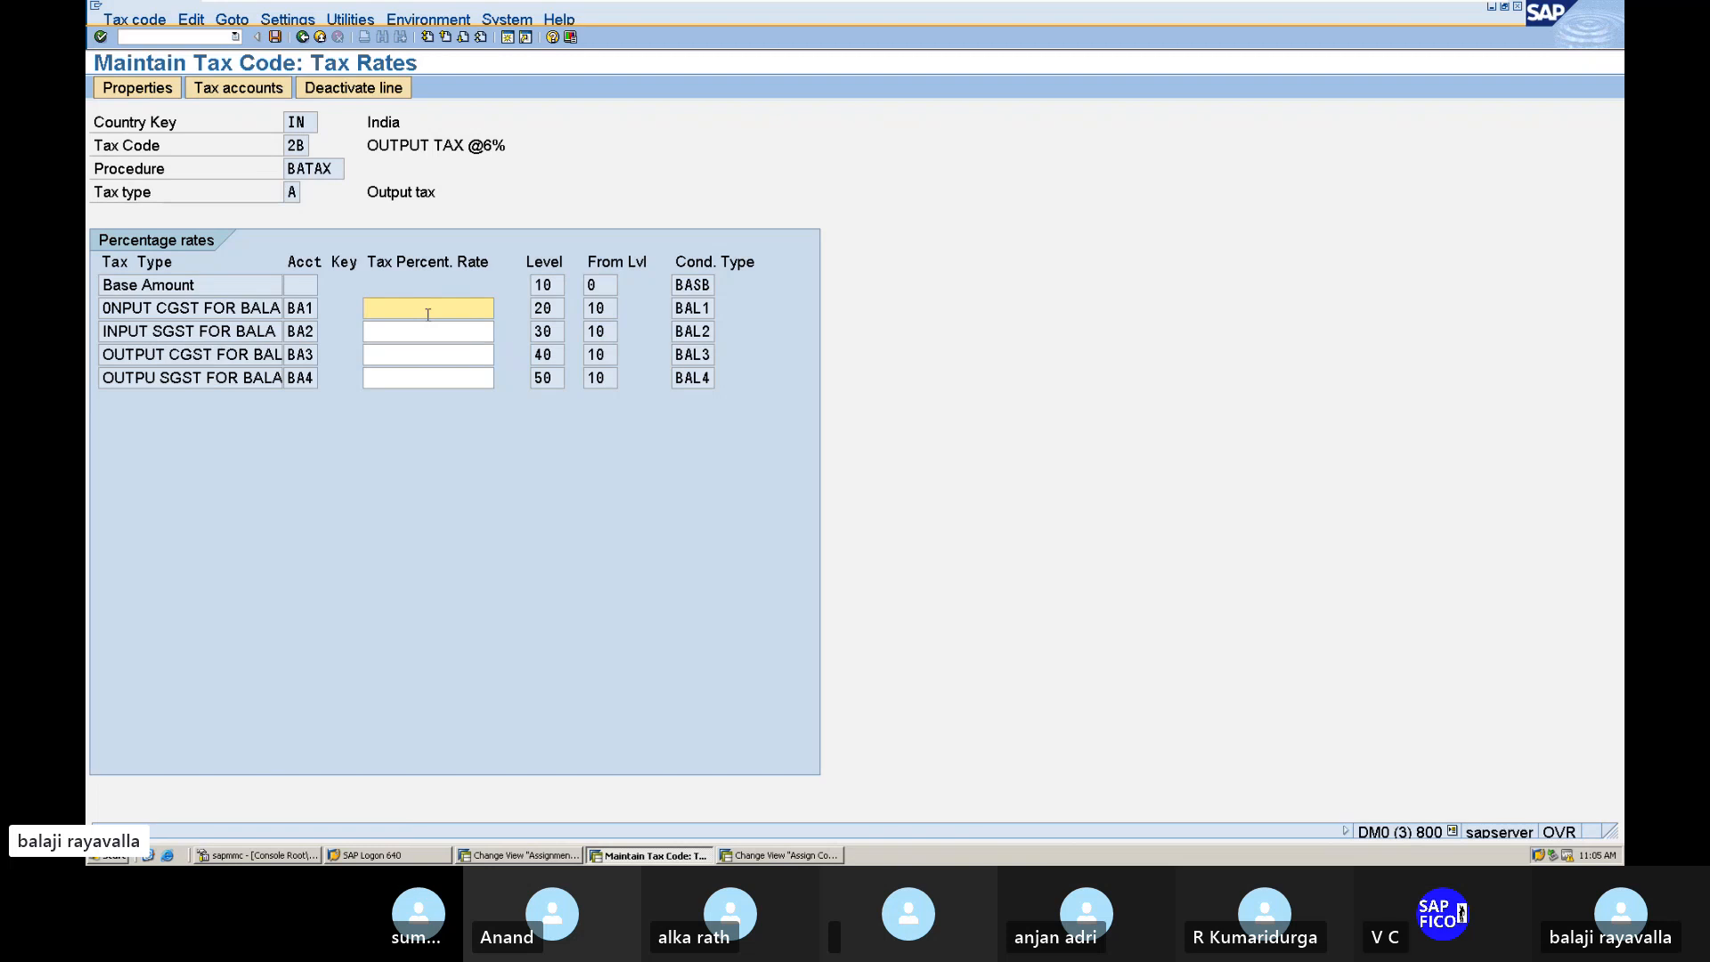
Step: Set the output CGST and output SGST rates of tax code 2B to 3 percent each and save it
click(418, 356)
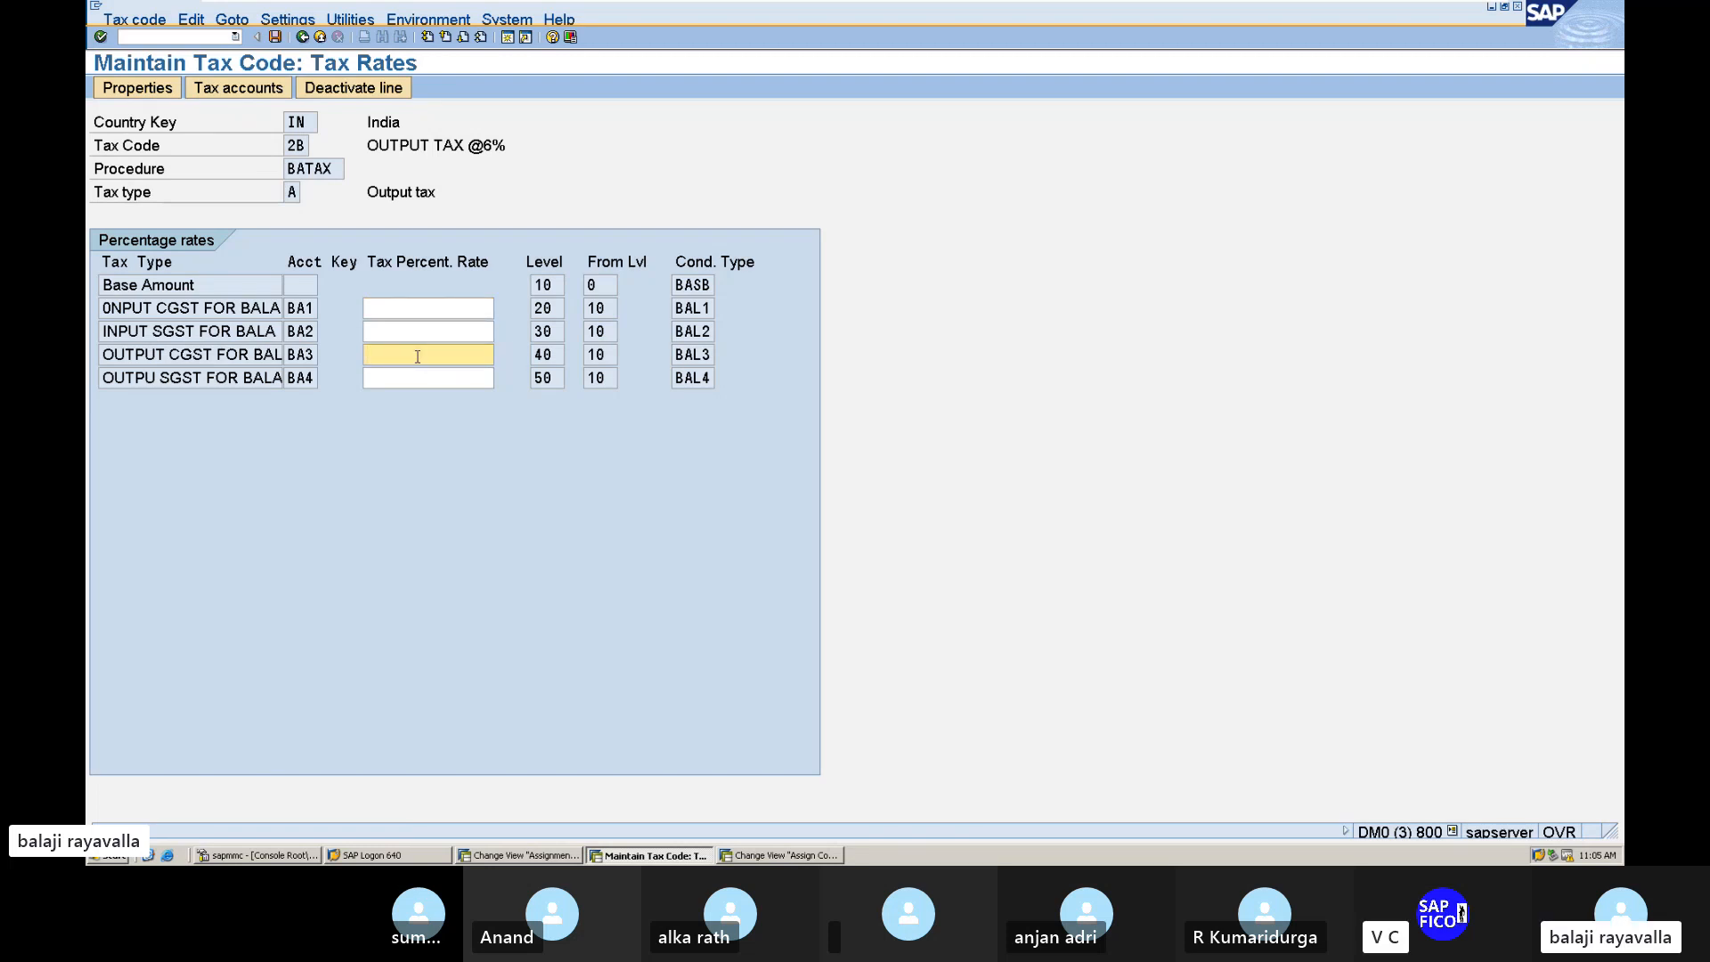
text(3)
click(404, 379)
text(3)
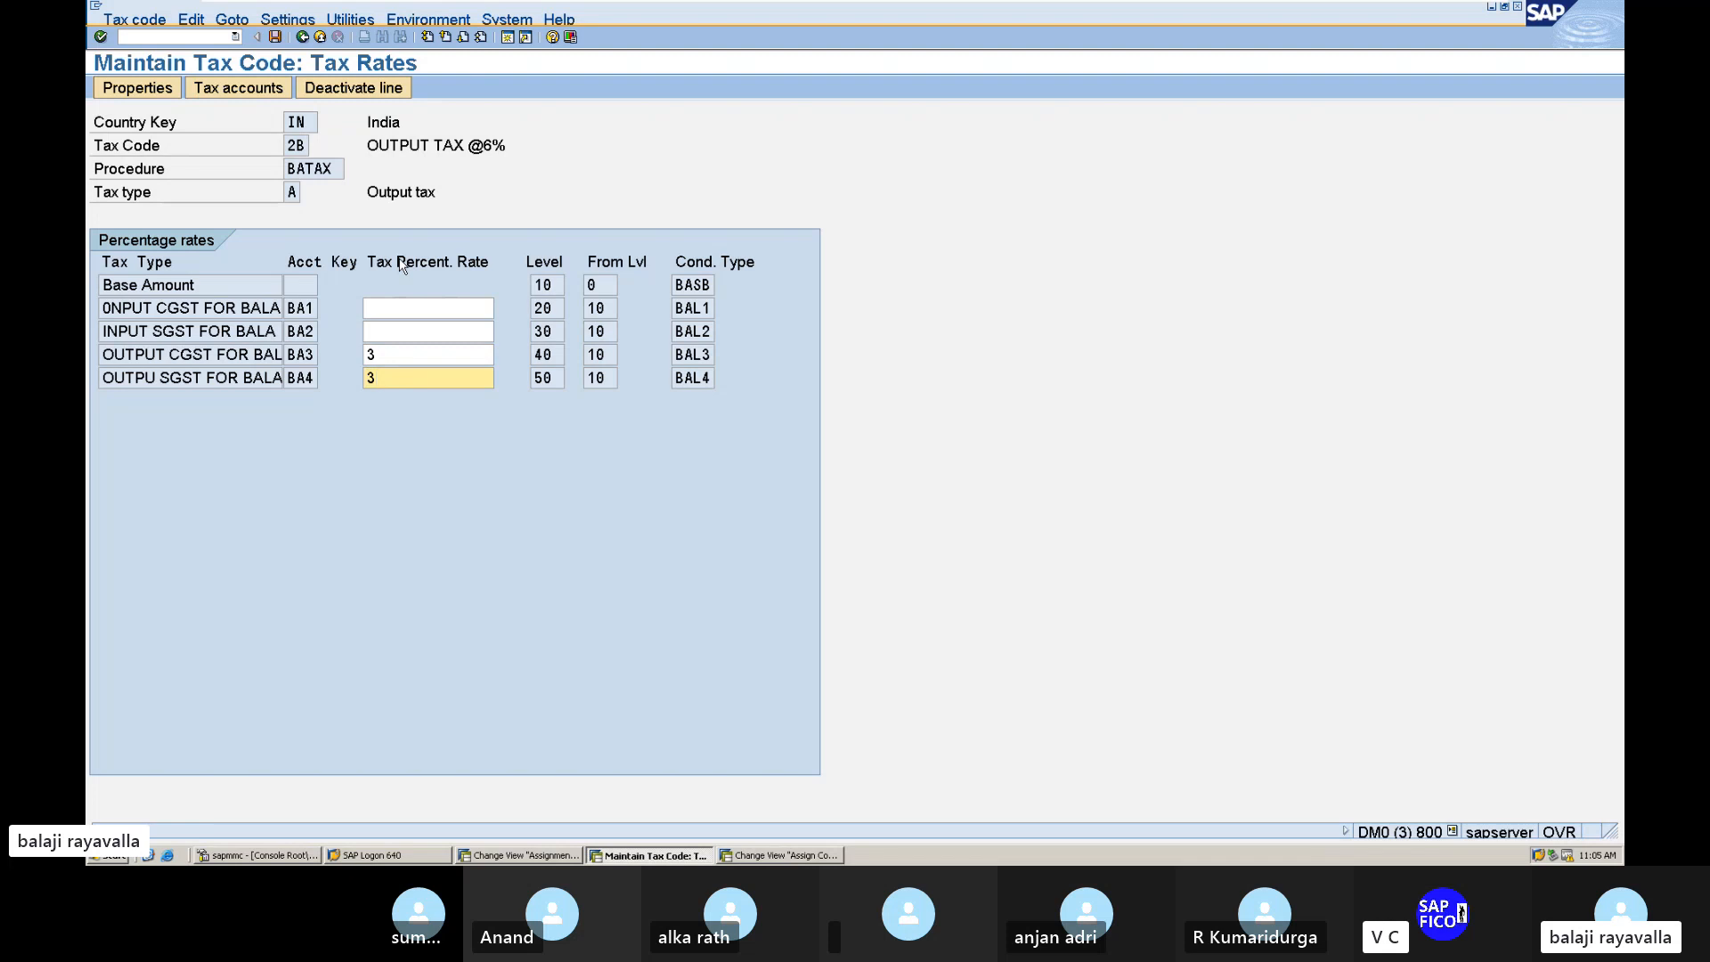
key(Return)
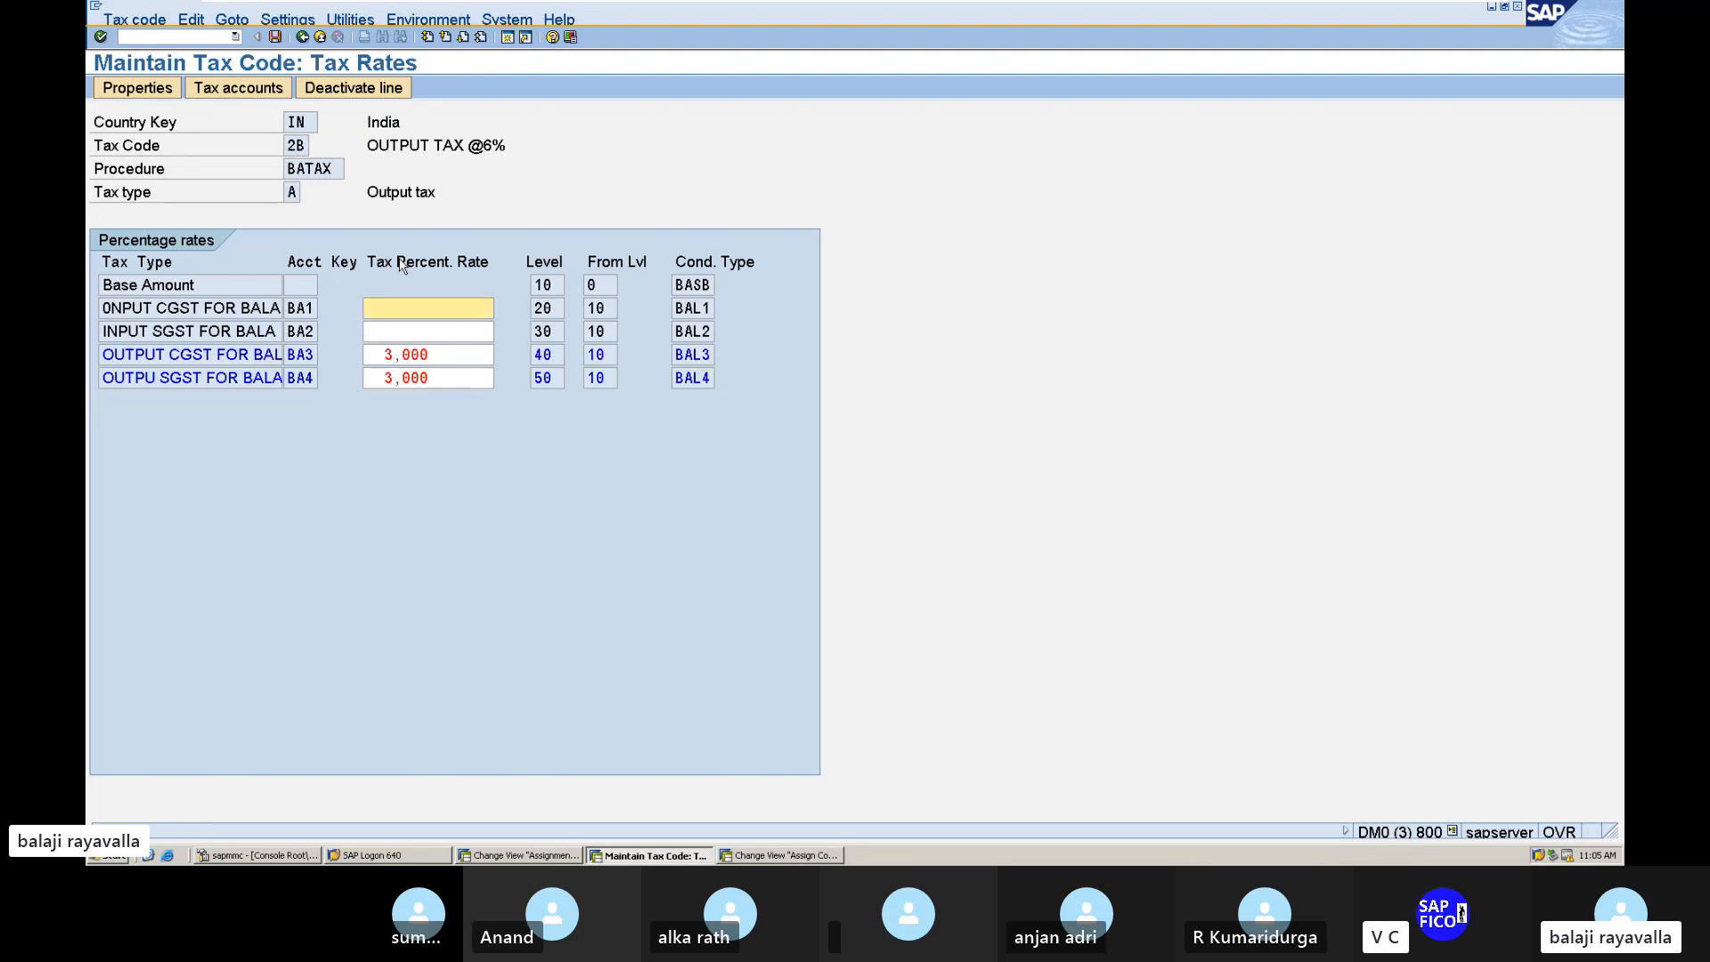
click(274, 38)
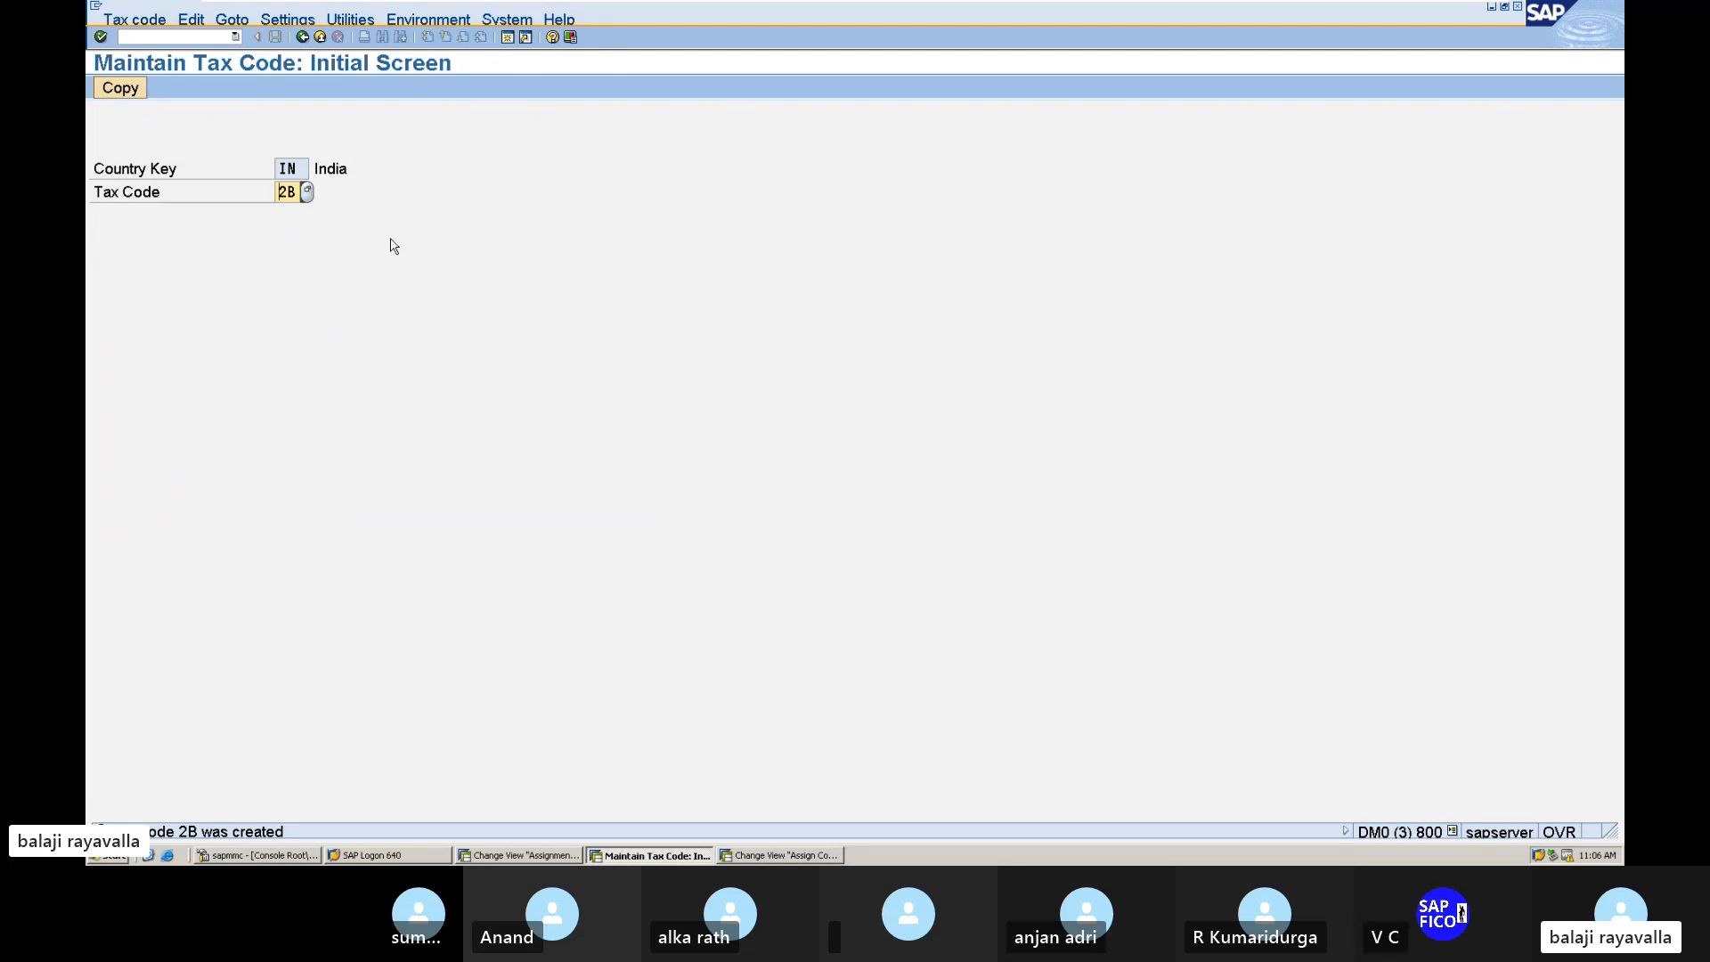
Step: Leave tax code maintenance and open transaction FS00 for editing G/L accounts centrally
click(132, 38)
text(/n)
key(Return)
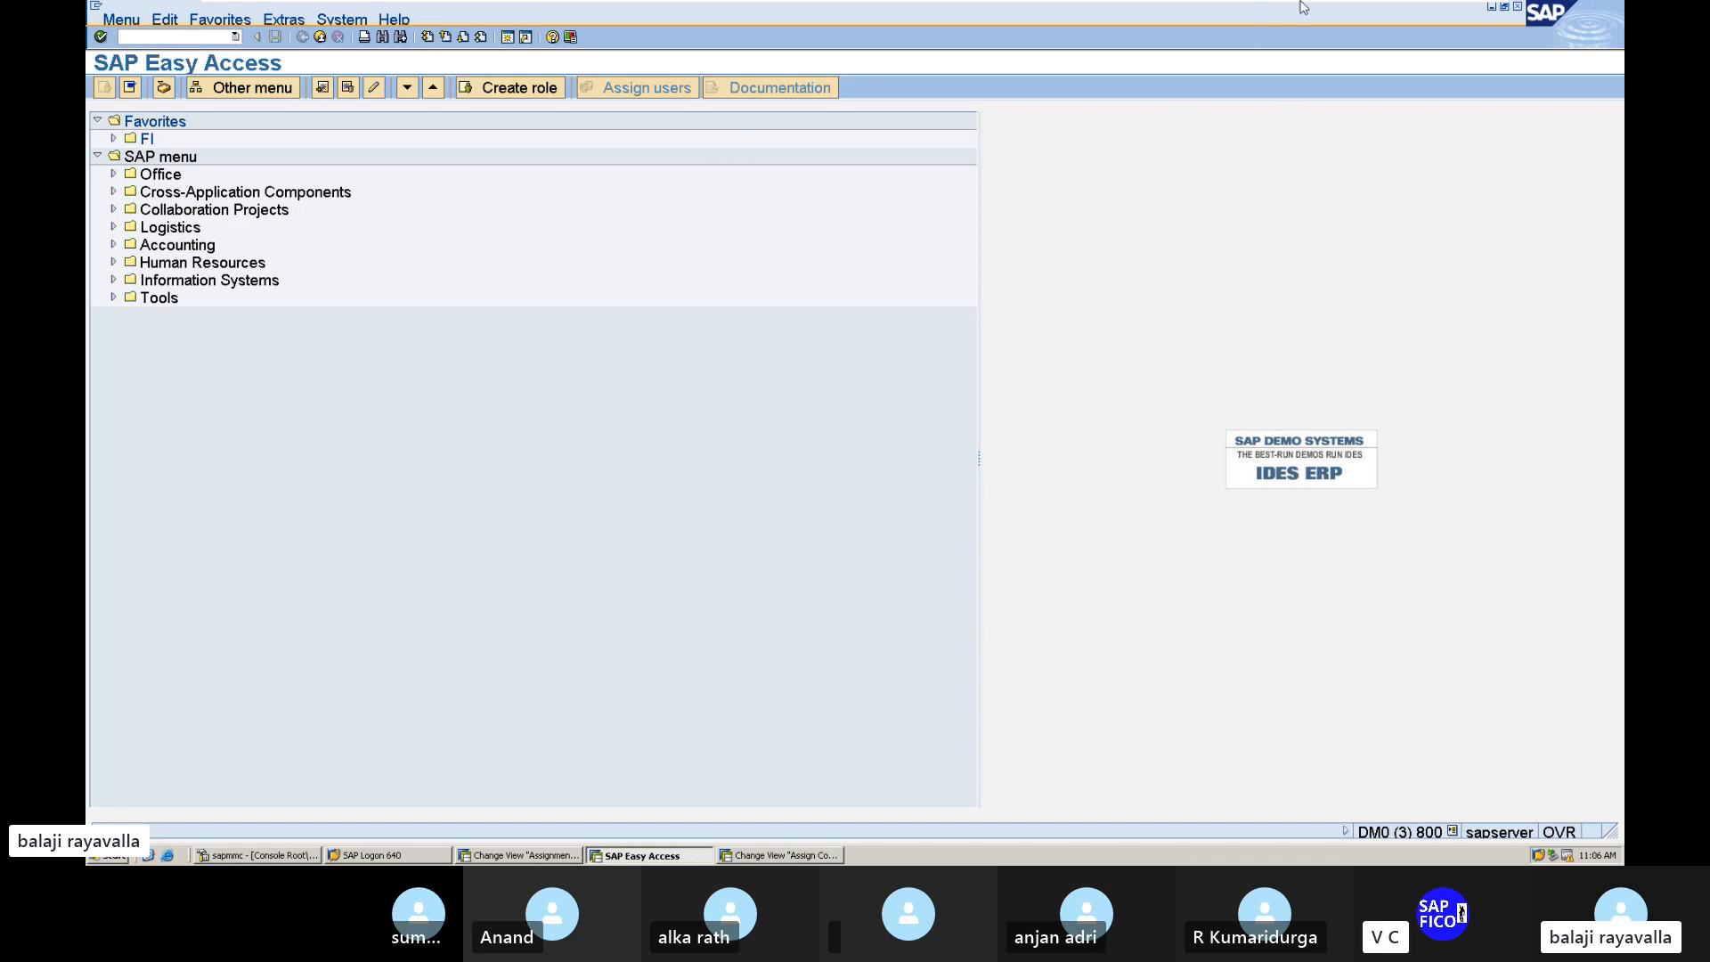
mouse_move(1295, 7)
text(NFS00)
key(Return)
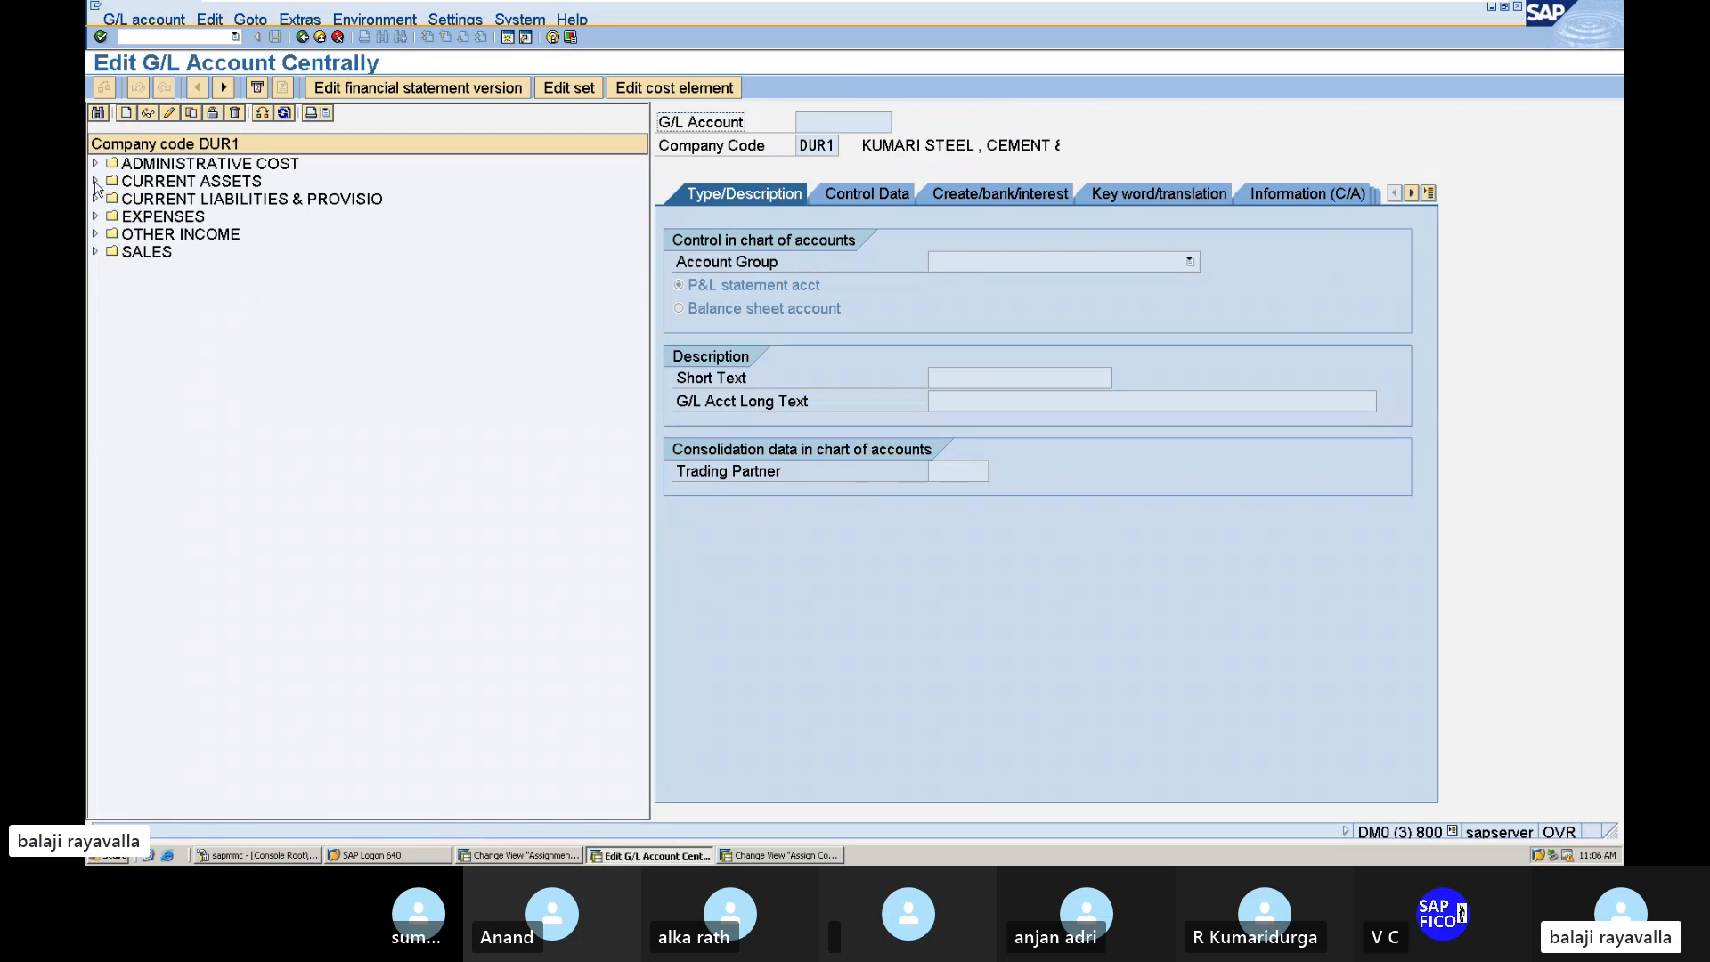
Step: Check the current assets accounts of company code DUR1, and switch the account tree to company code BALA
click(95, 181)
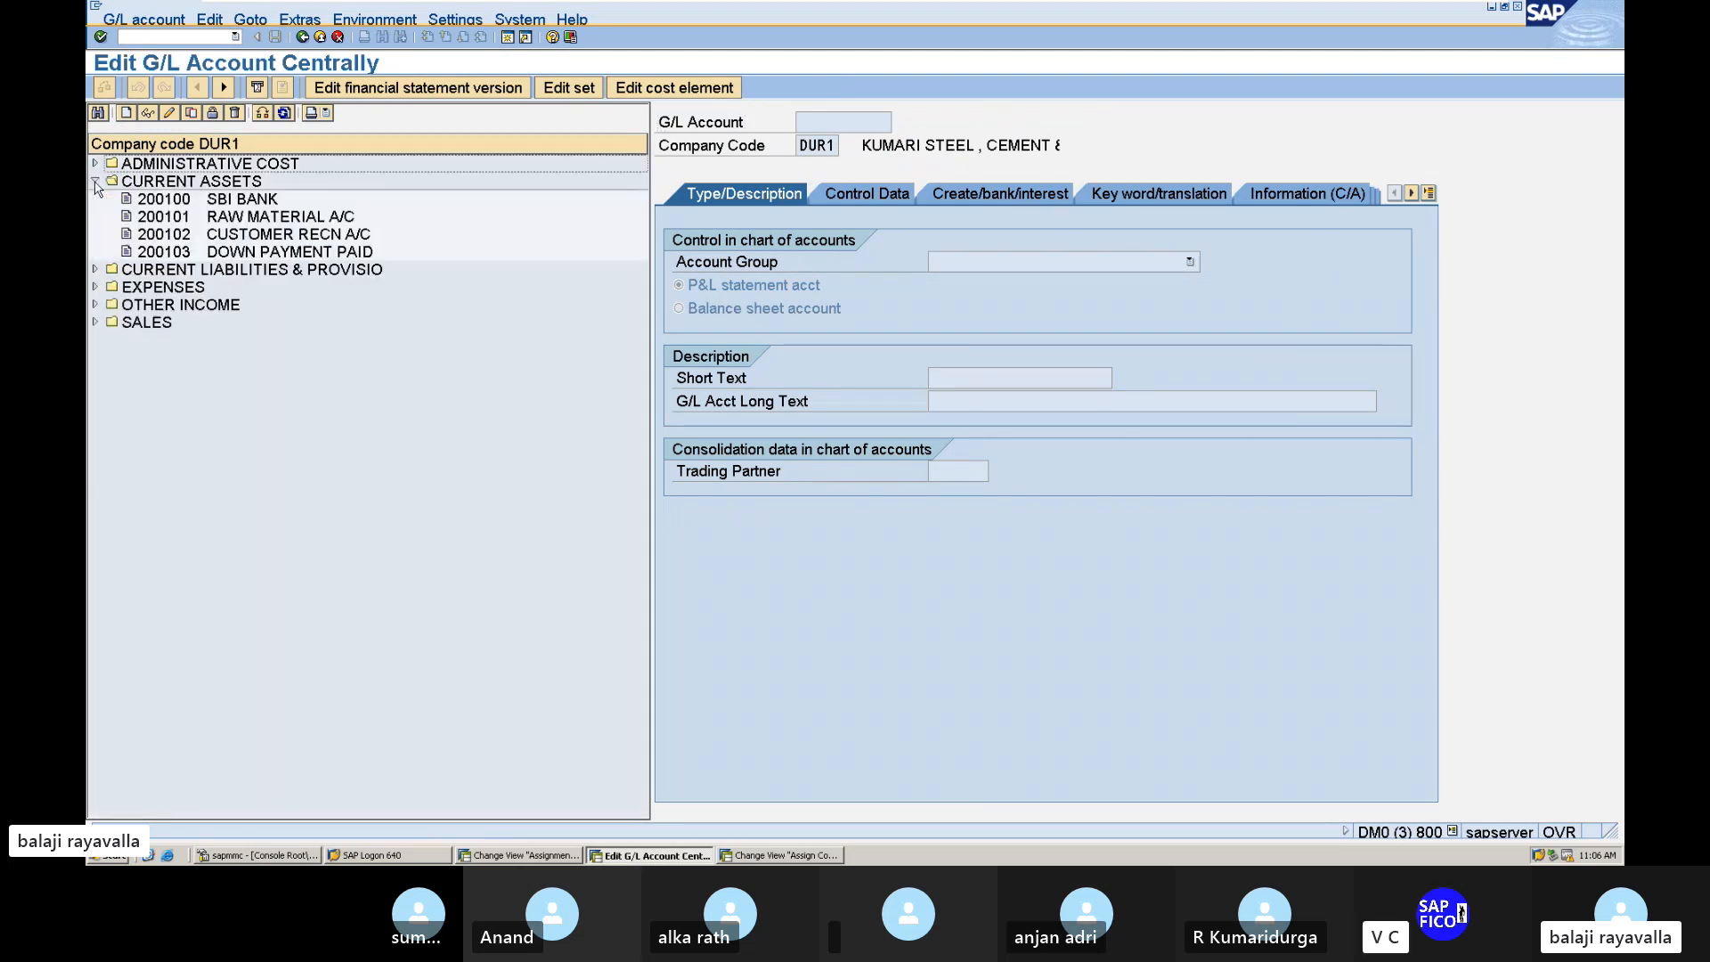
click(95, 181)
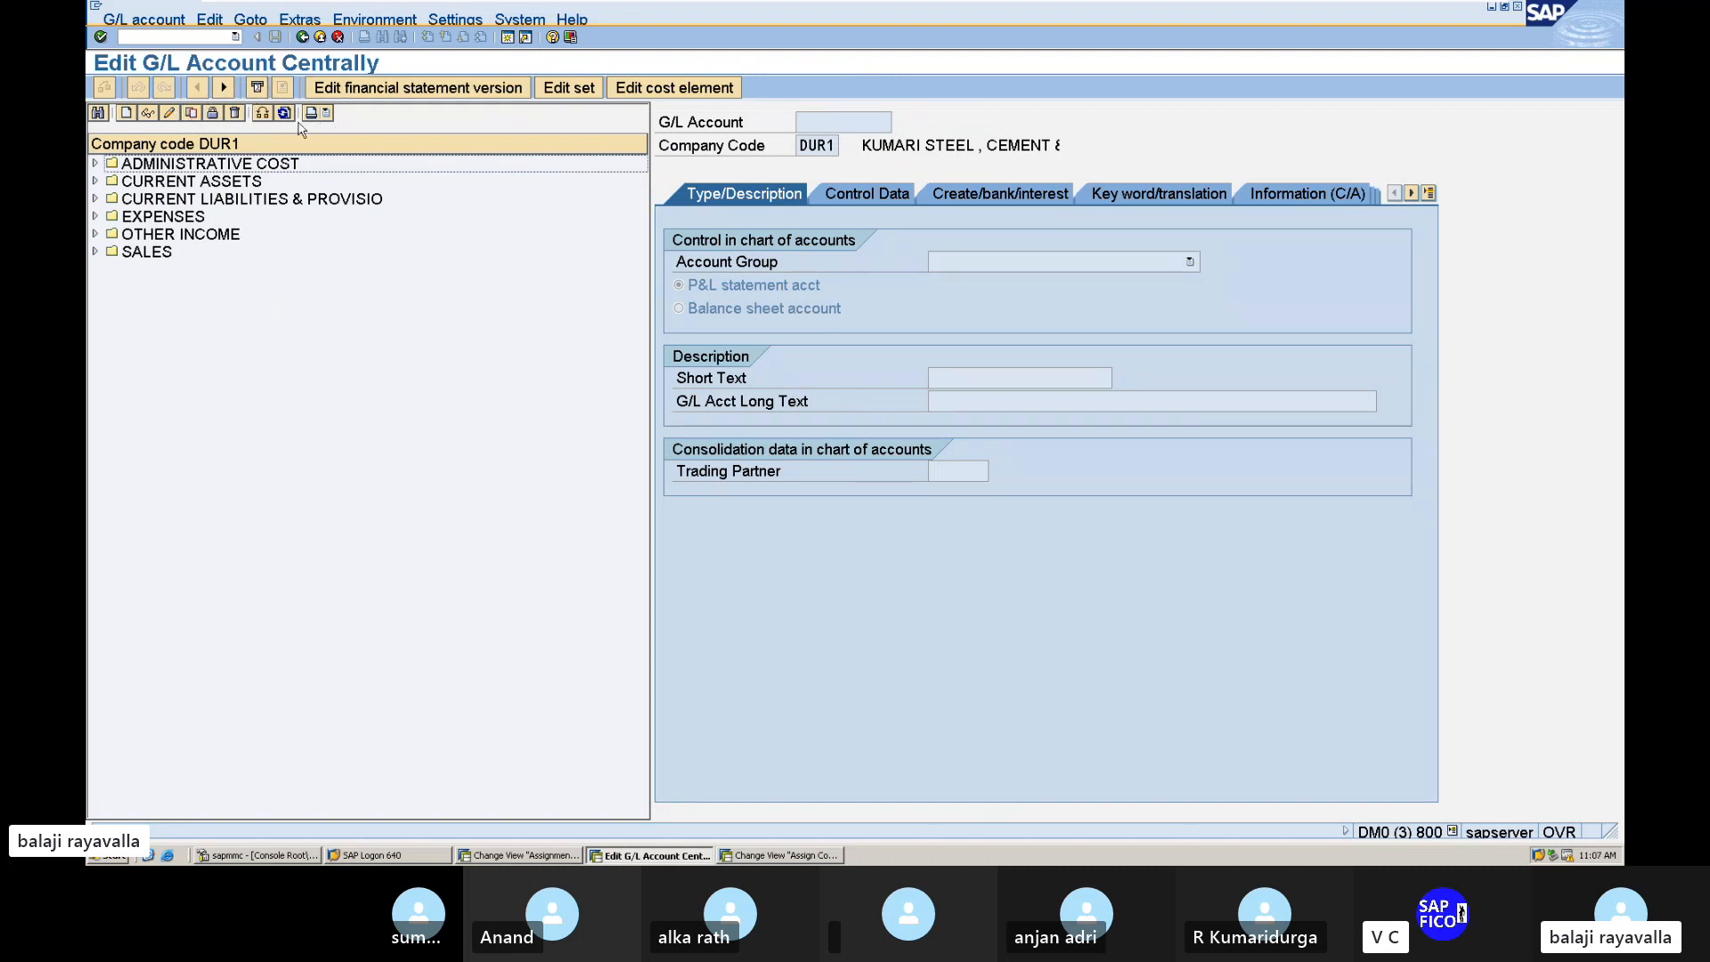
click(262, 114)
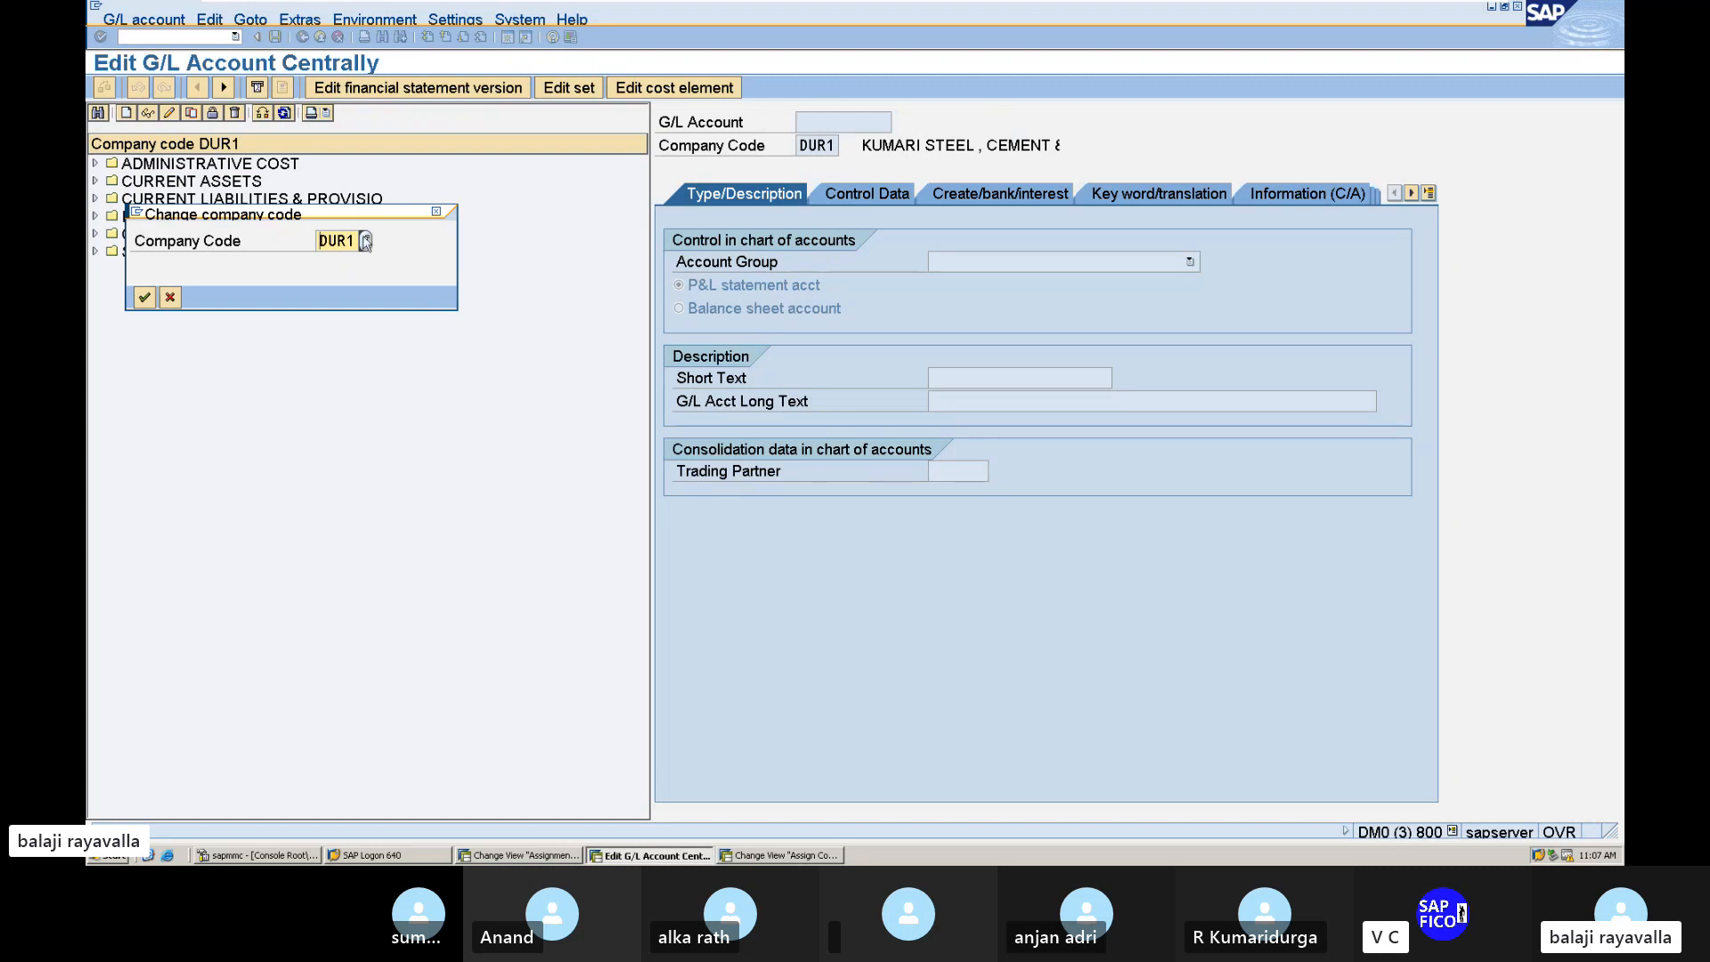
key(BackSpace)
key(BackSpace)
key(BackSpace)
key(BackSpace)
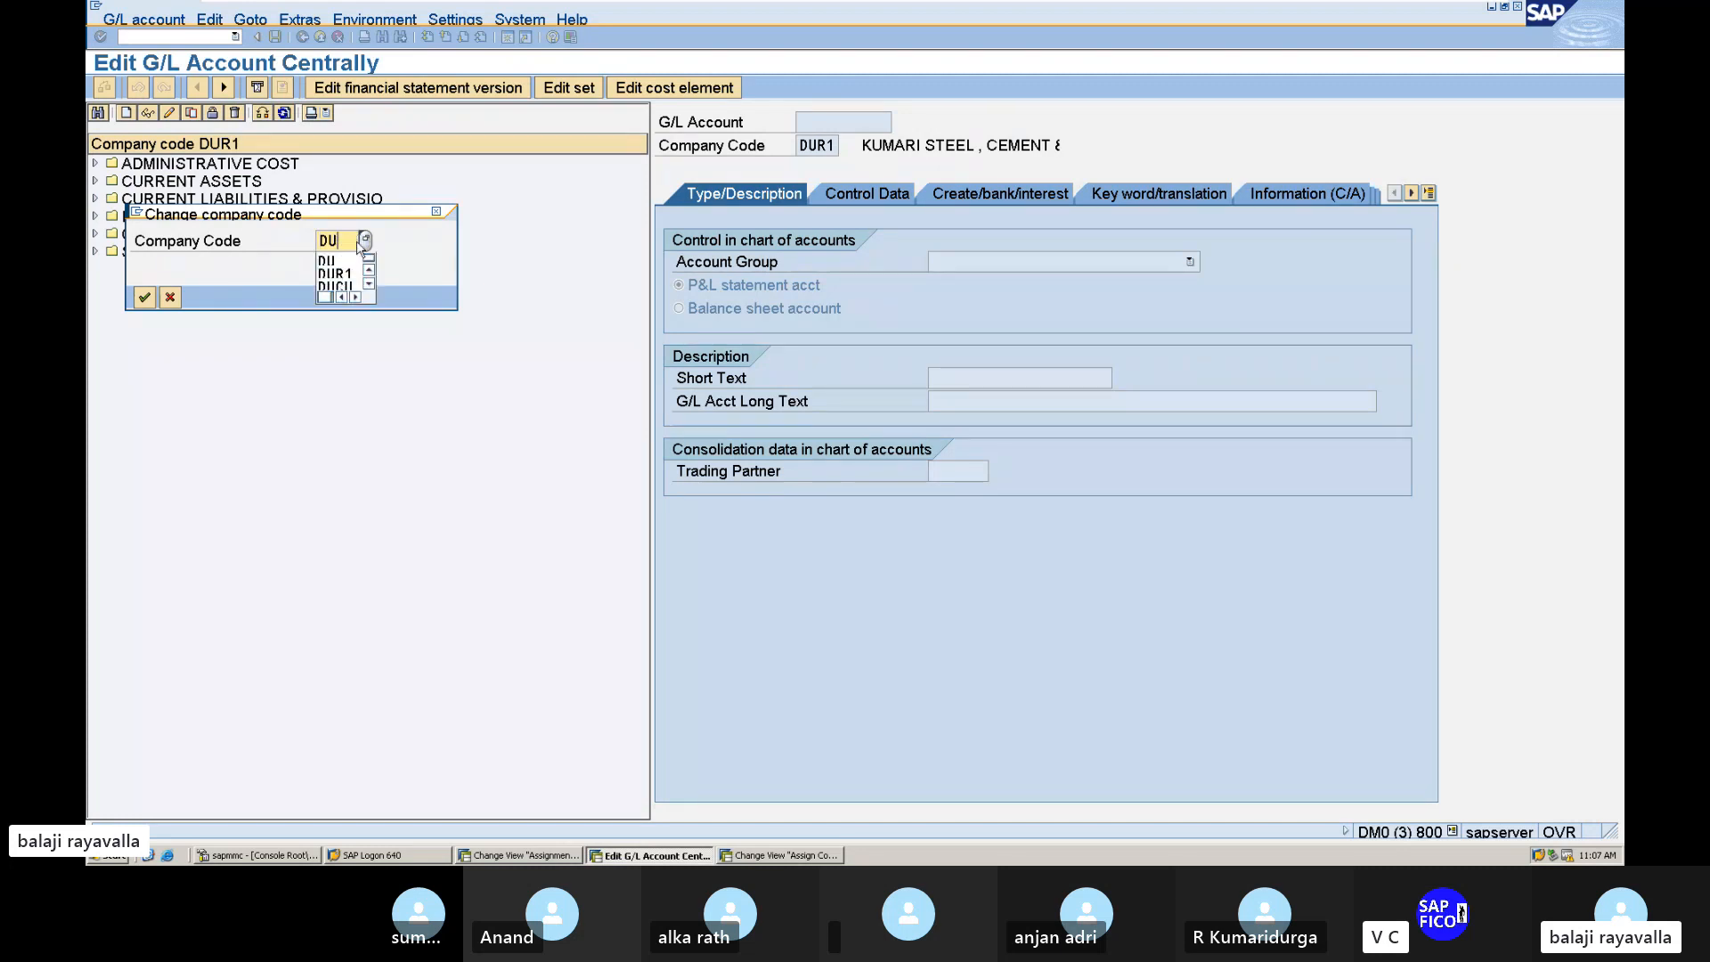
text(BALA)
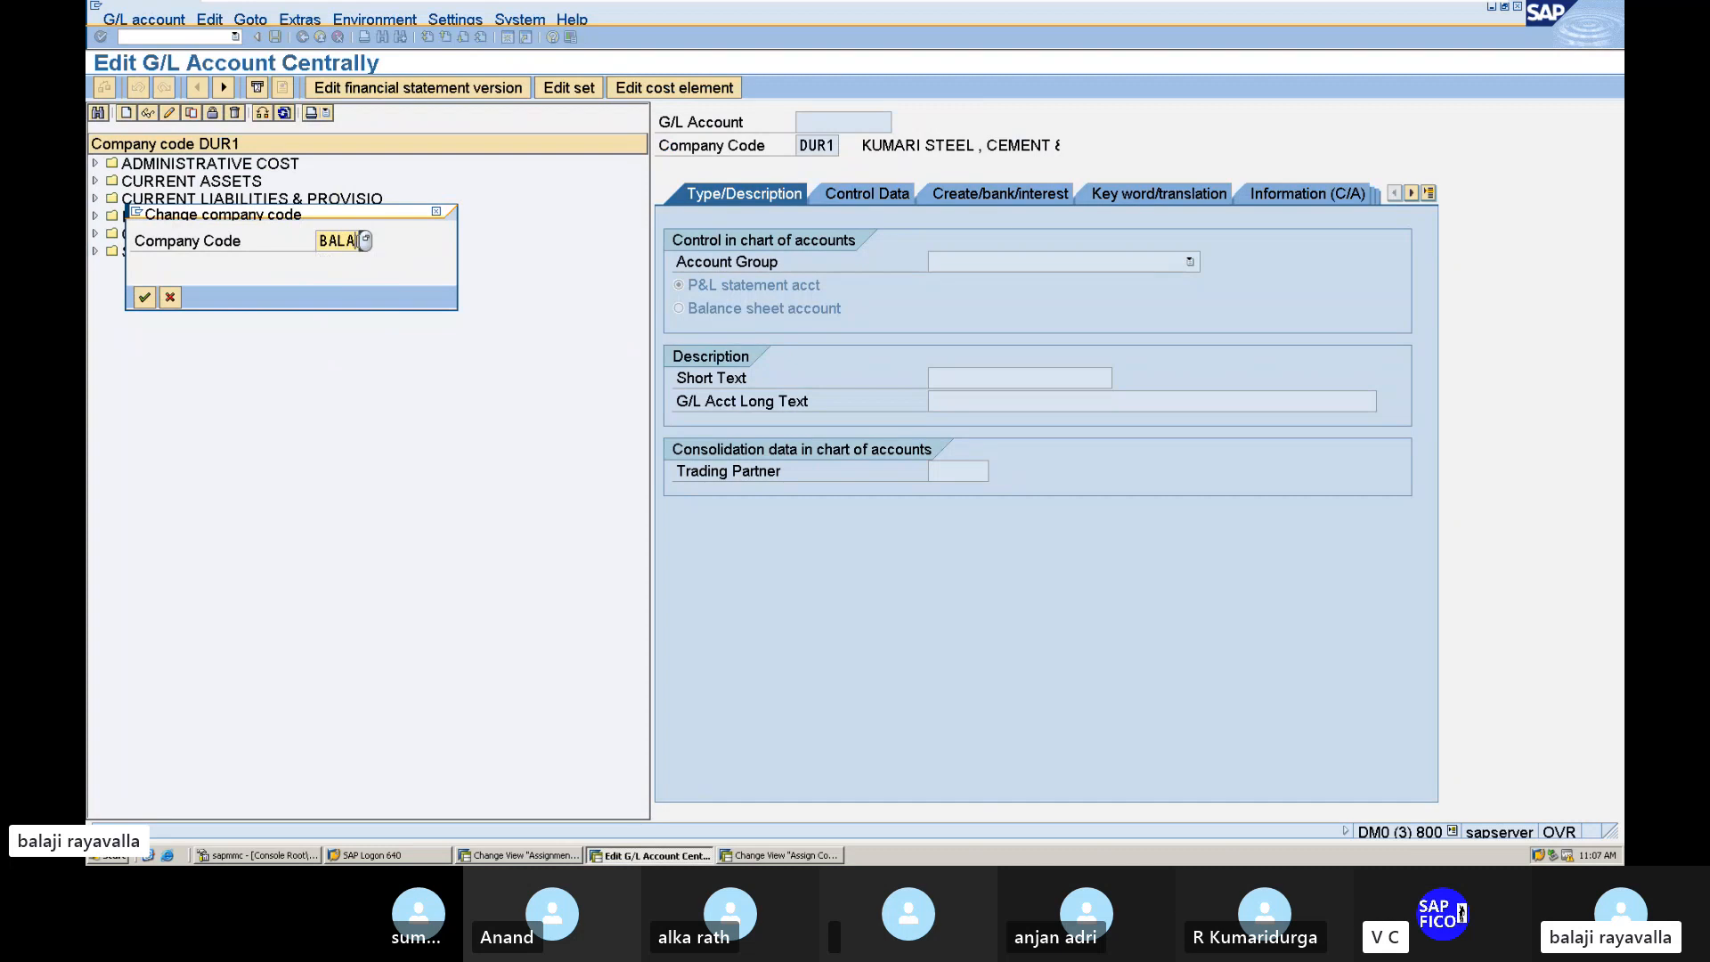
key(Return)
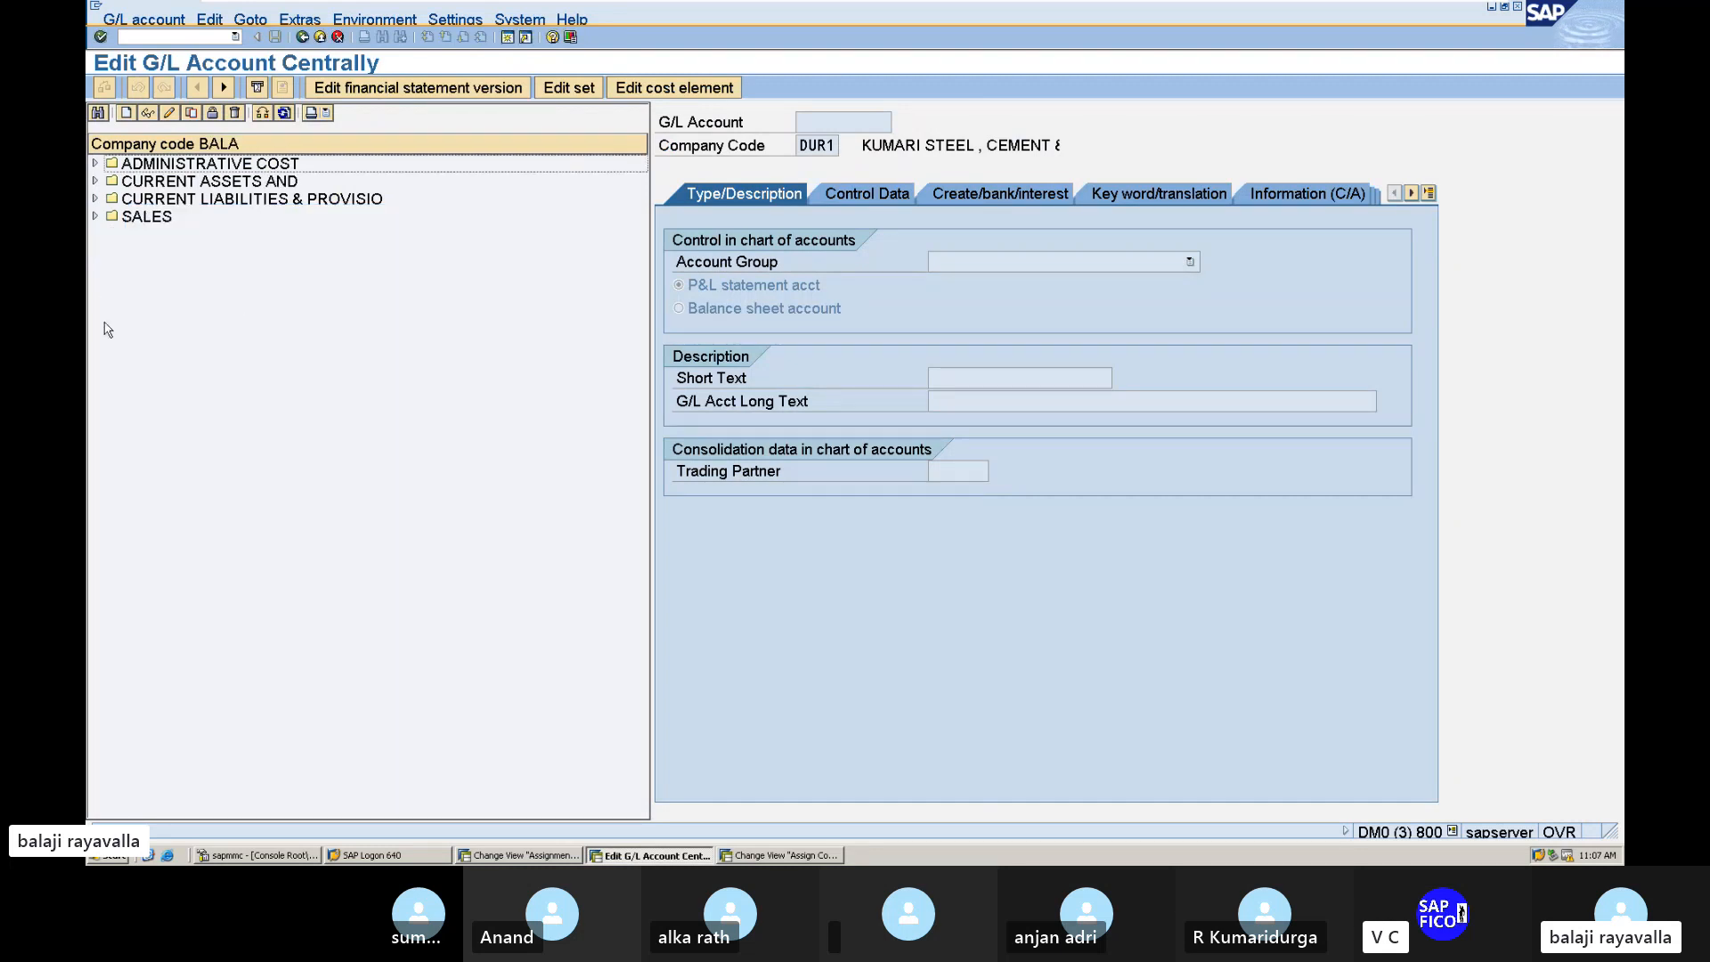
Step: Check the existing current assets accounts and start creating G/L account 200103 in company code BALA
click(96, 181)
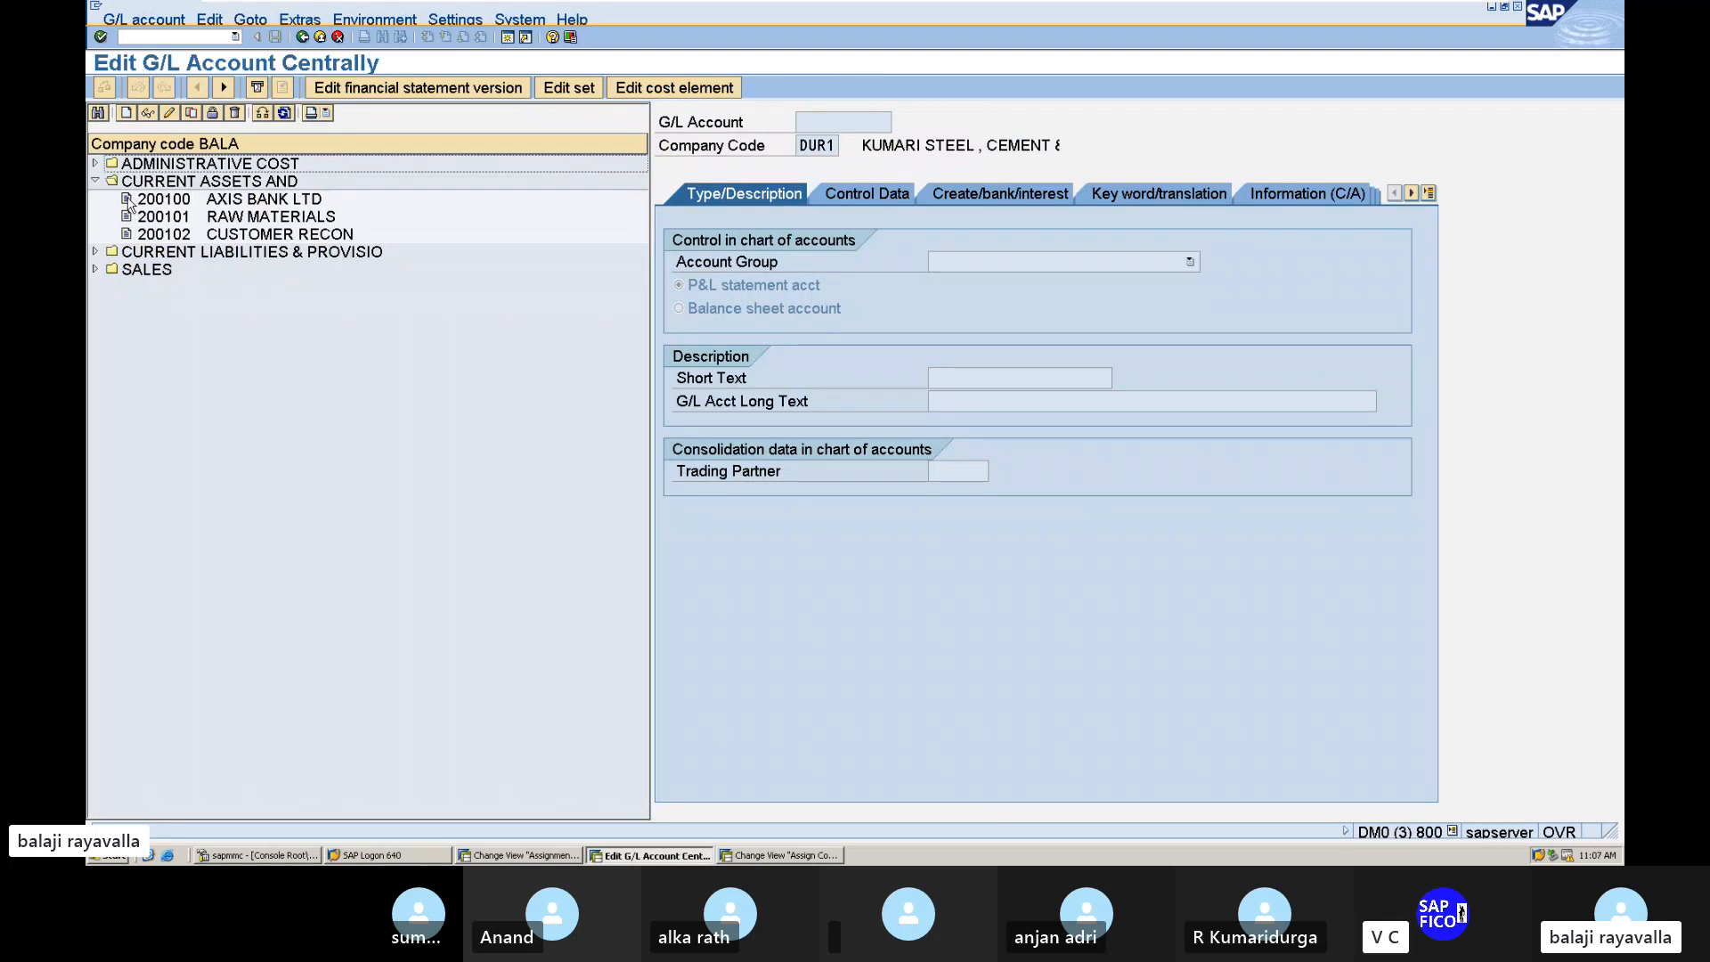
click(129, 203)
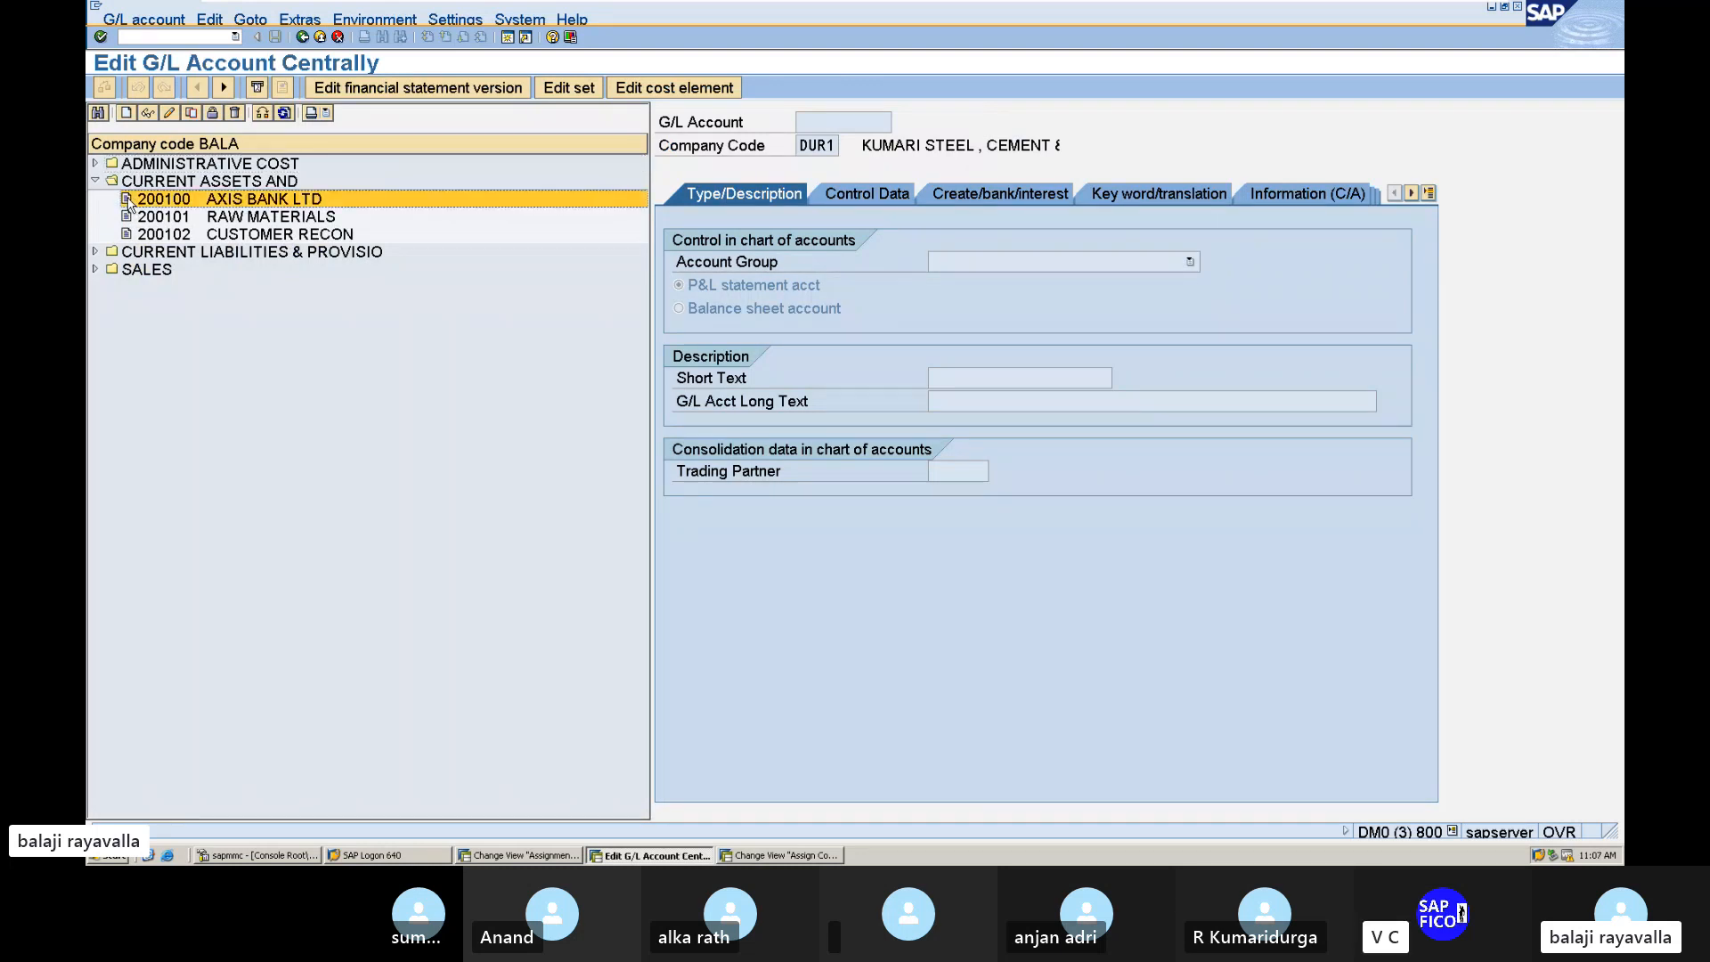
click(127, 113)
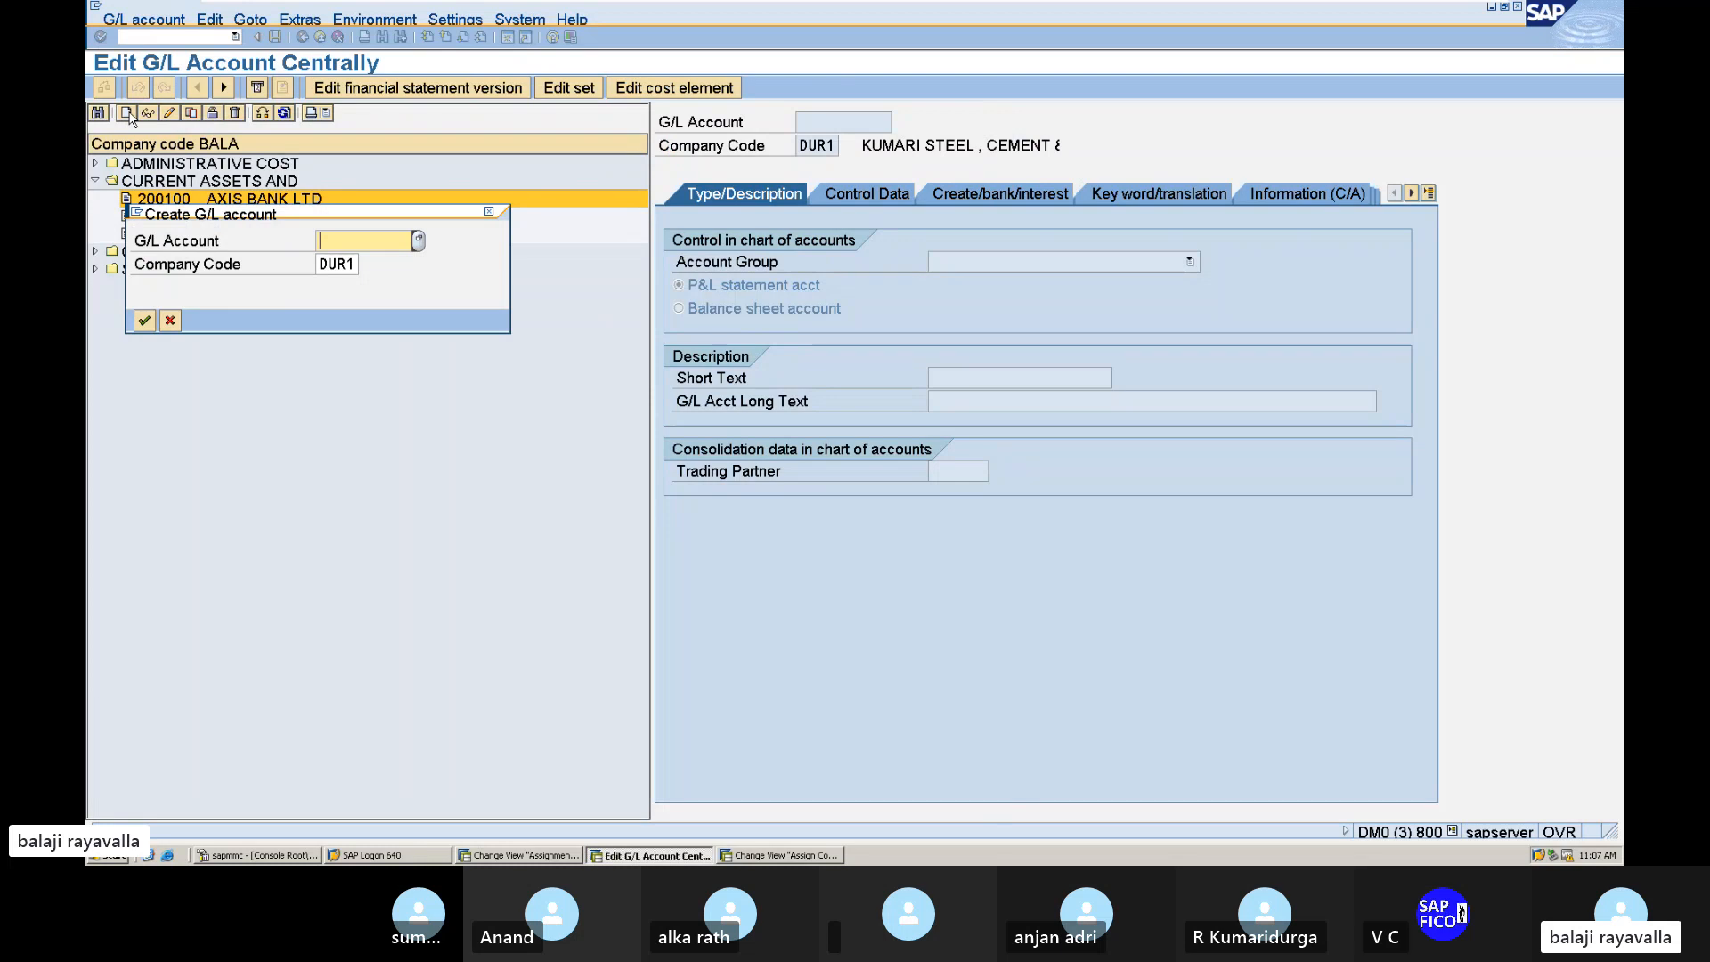
text(200103)
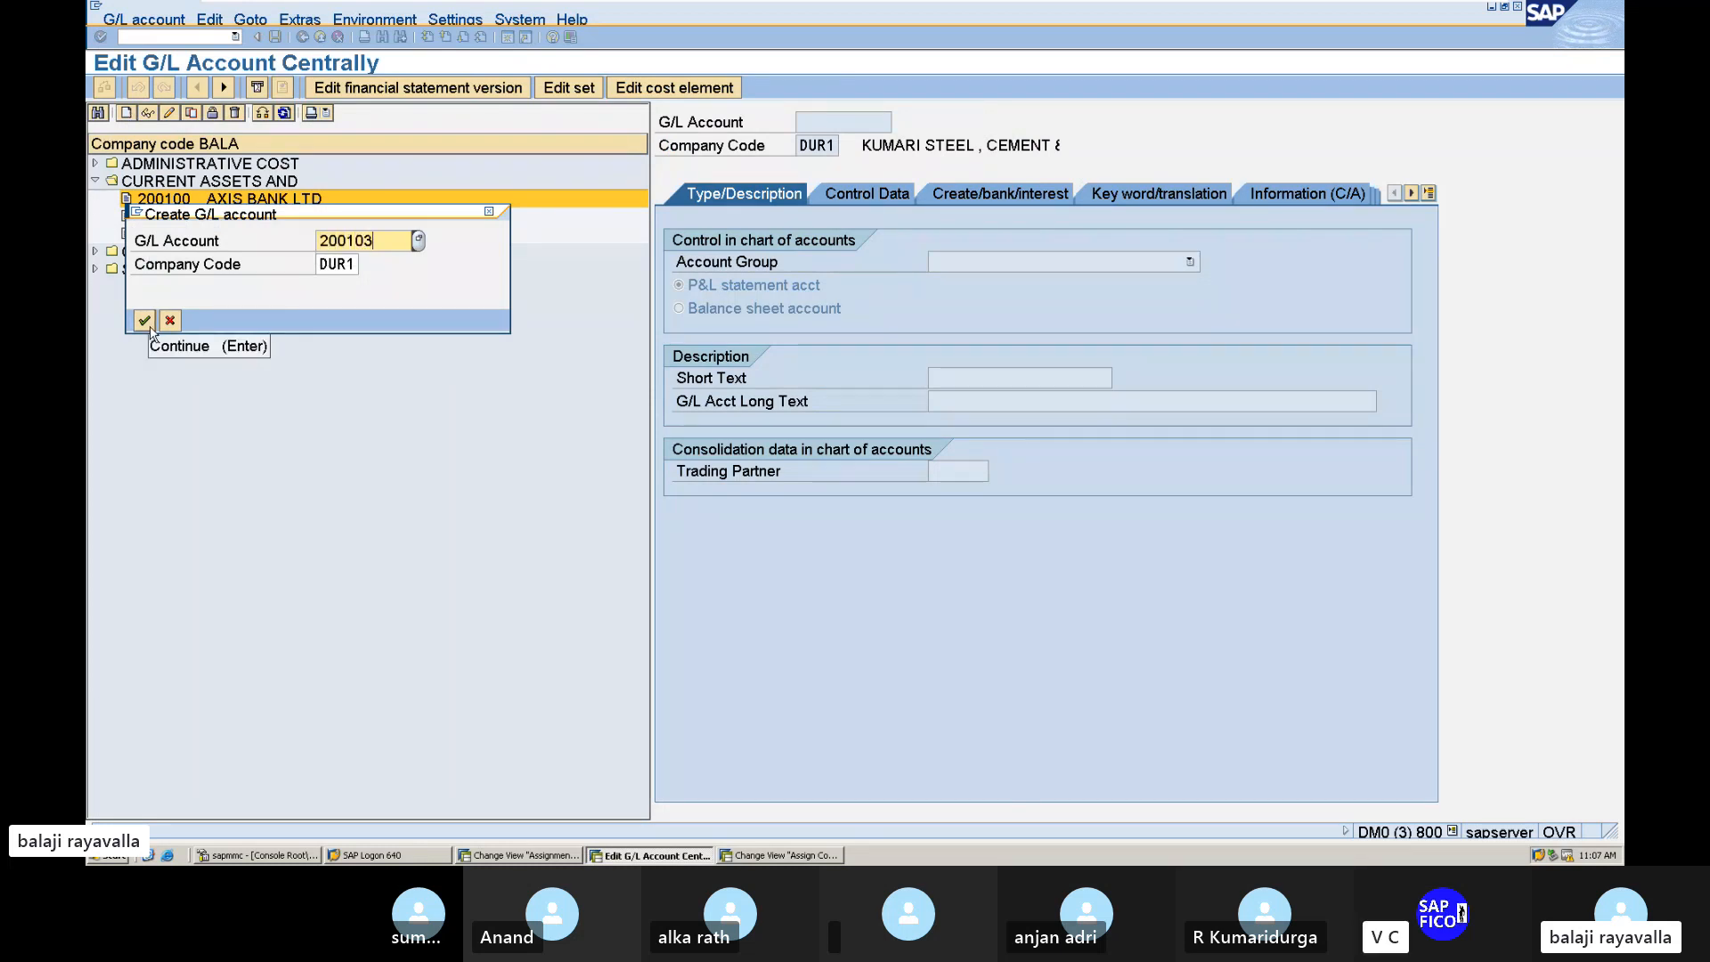
click(353, 263)
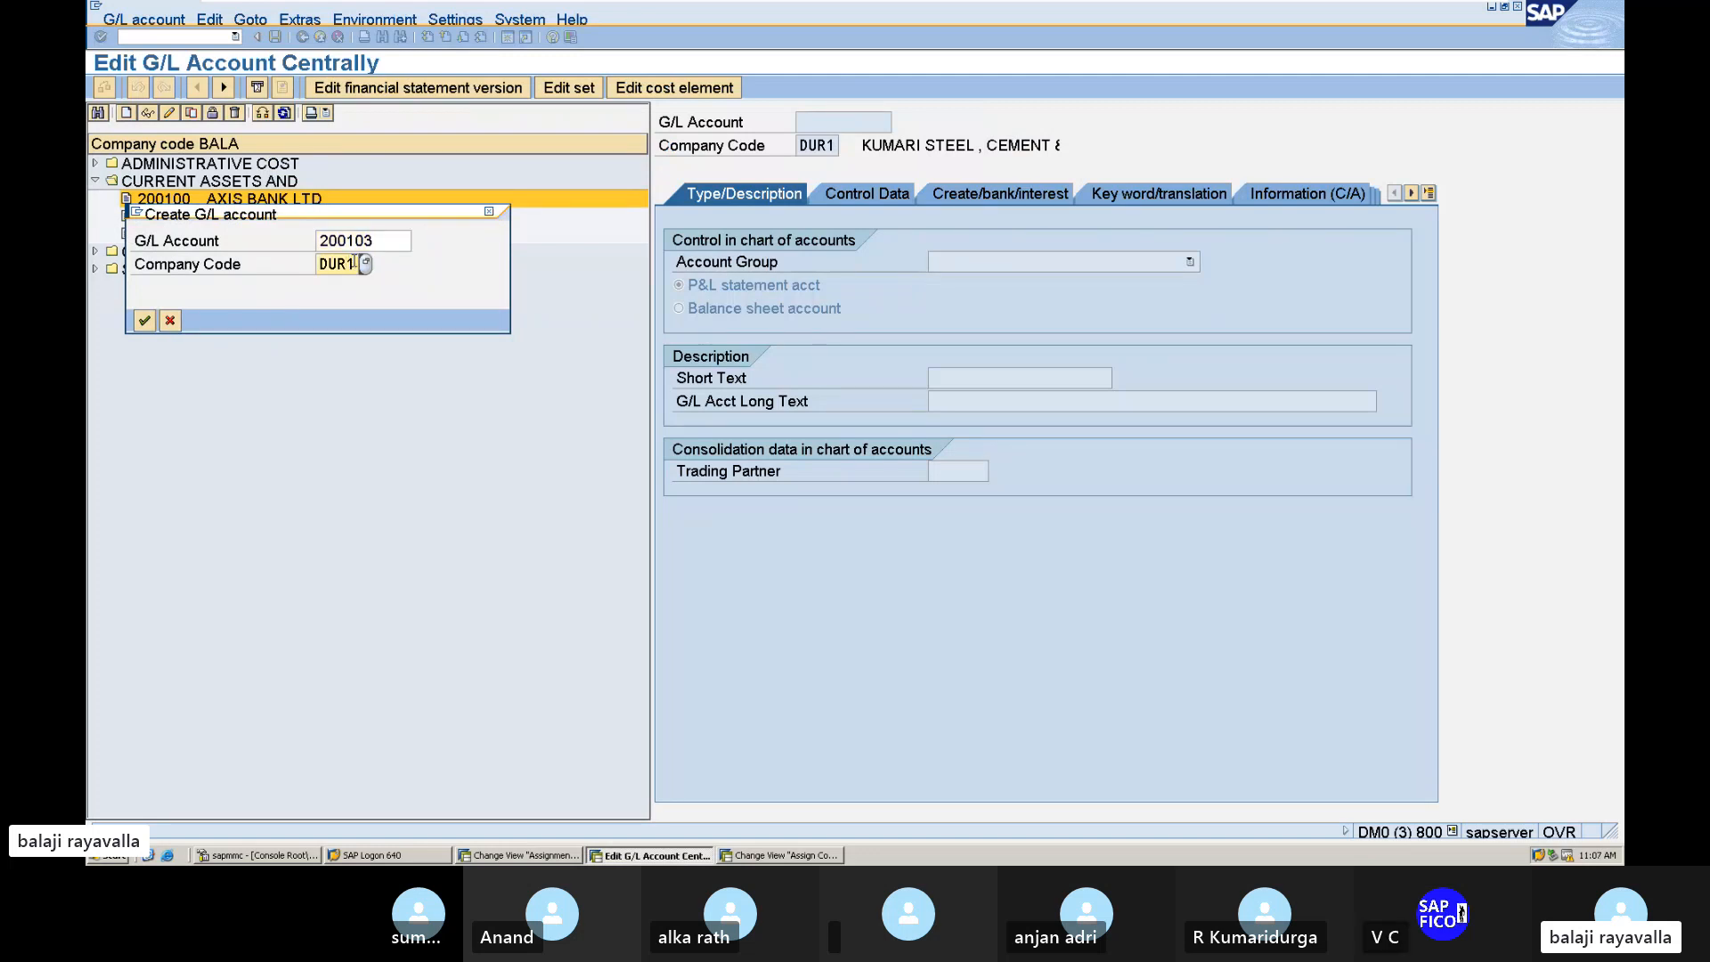
key(BackSpace)
key(BackSpace)
key(BackSpace)
key(BackSpace)
text(B)
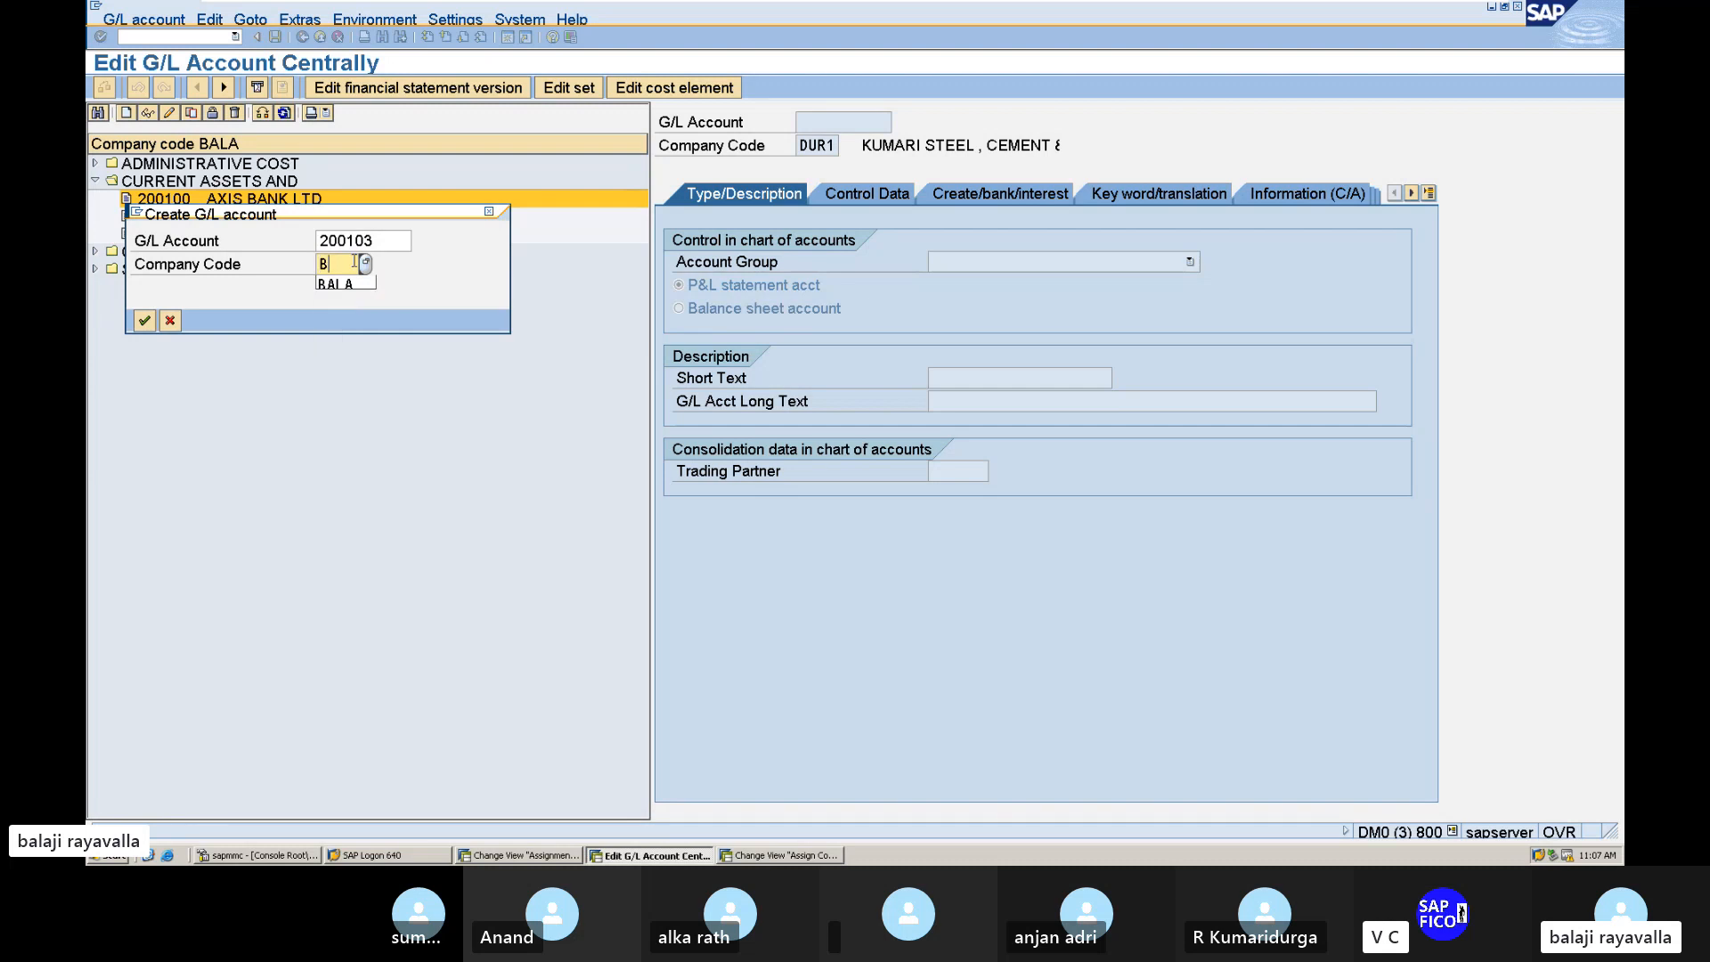
text(ALA)
key(Return)
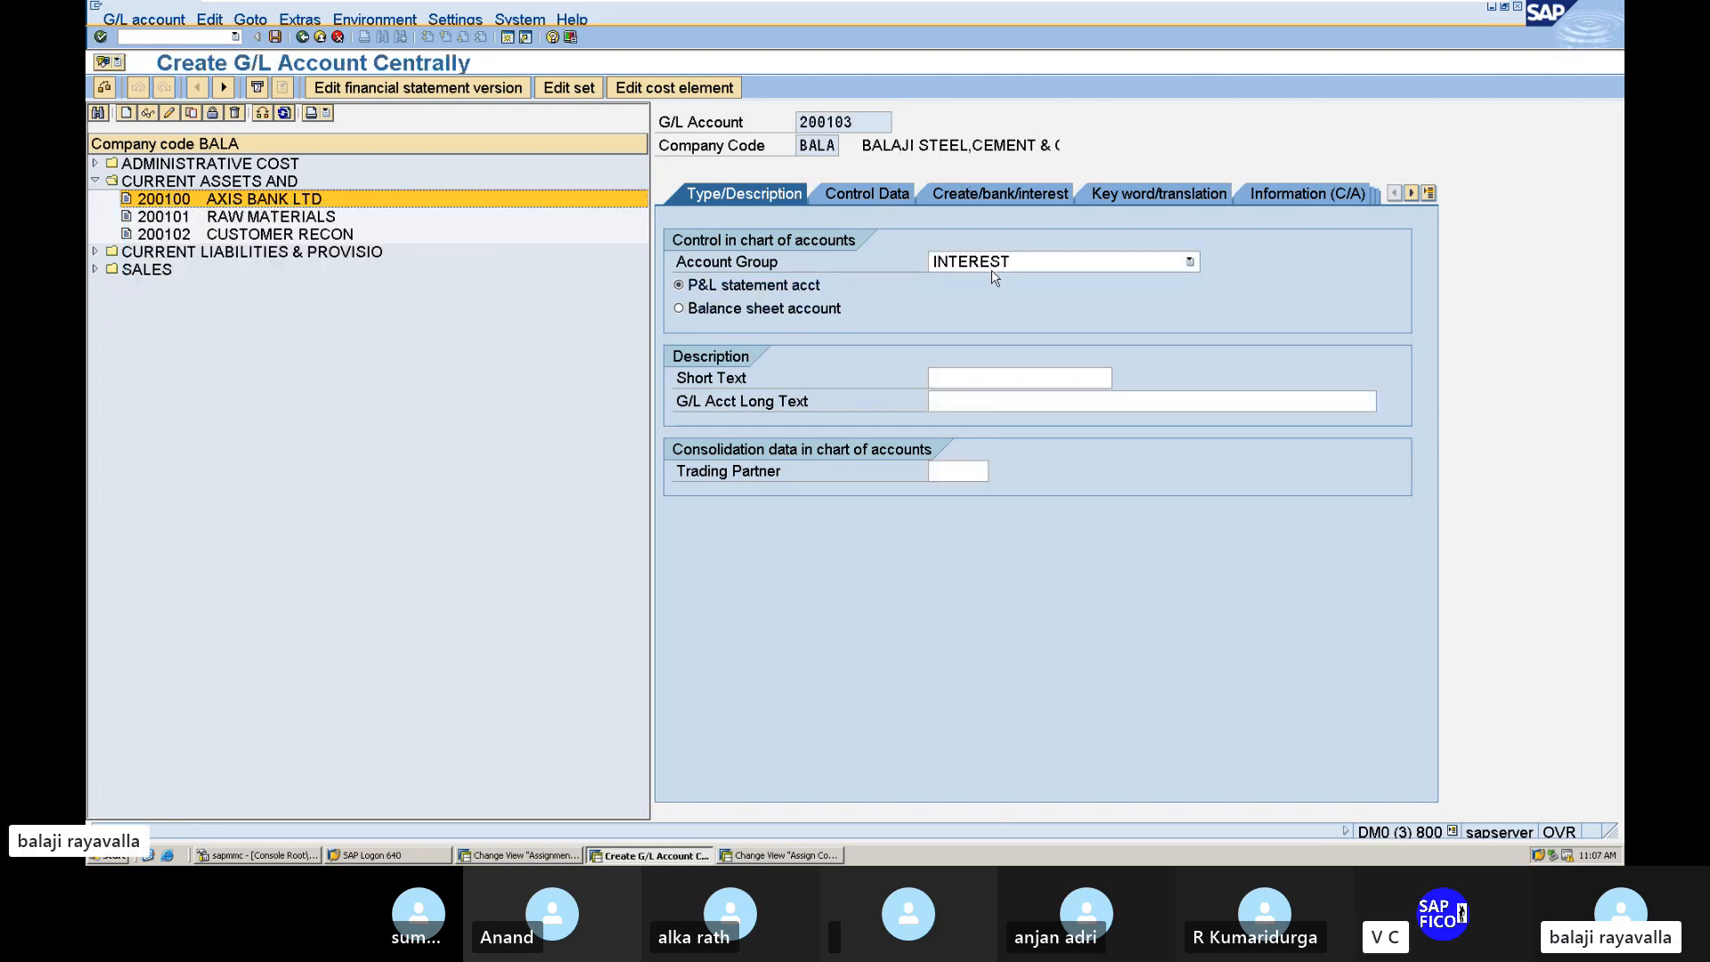
Step: Assign G/L account 200103 to the account group CURRENT ASSETS AND, and make it a balance sheet account
click(1040, 266)
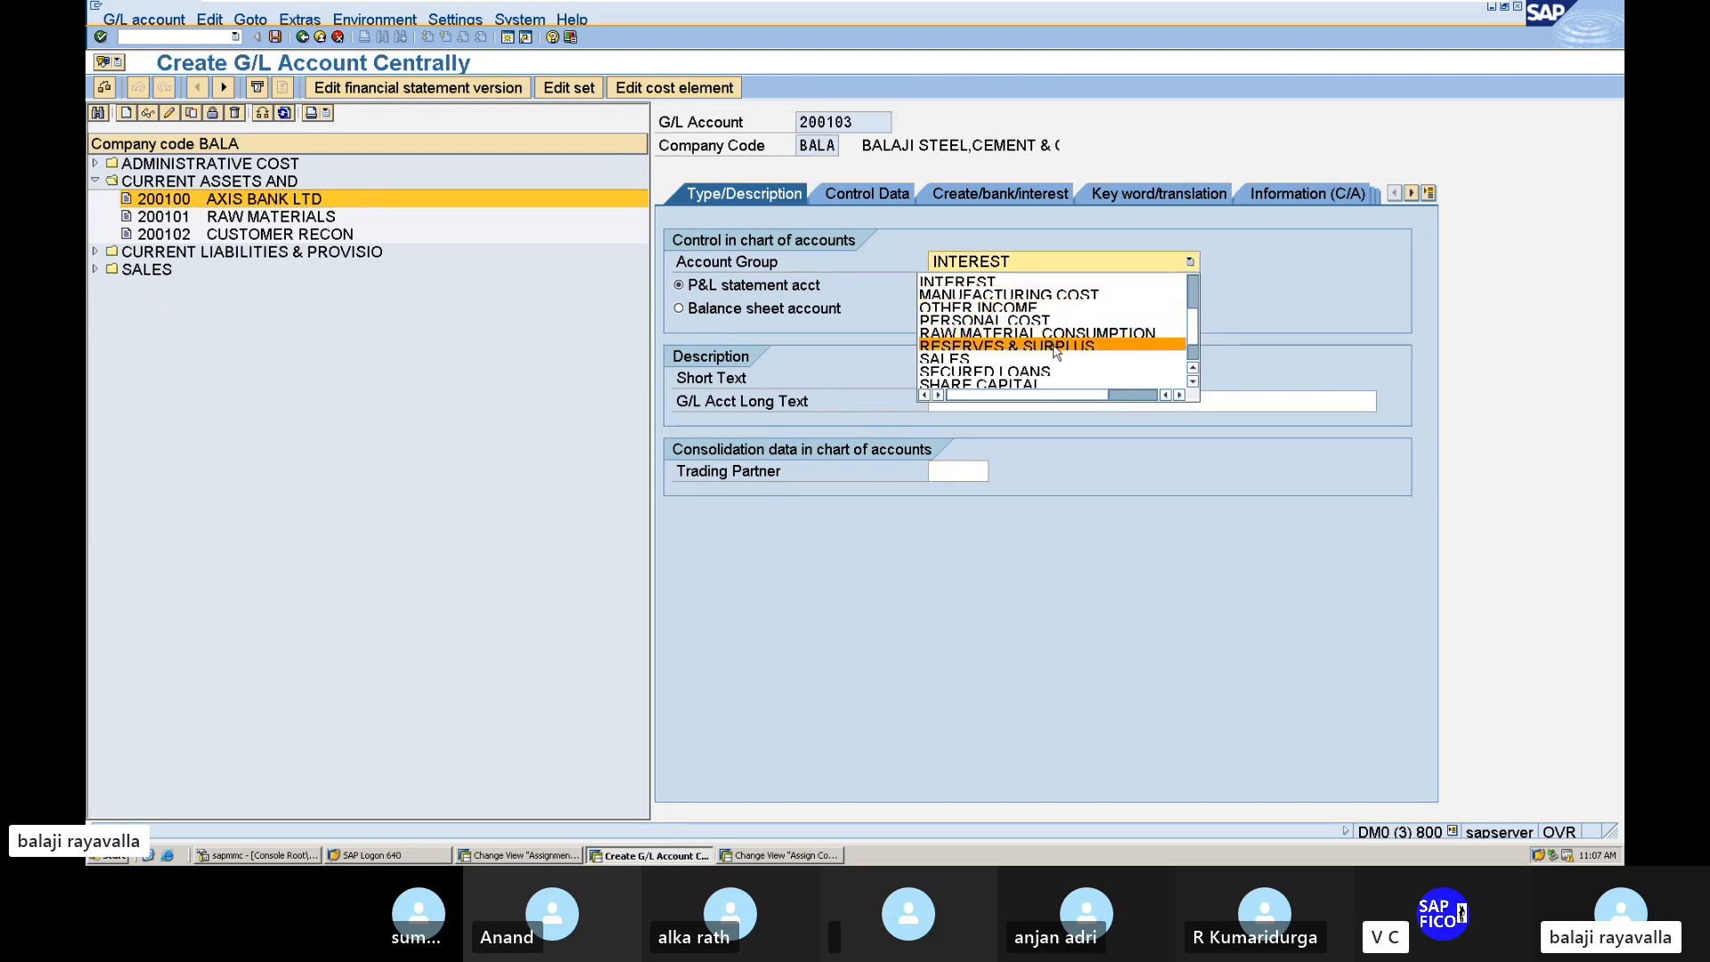
click(1193, 369)
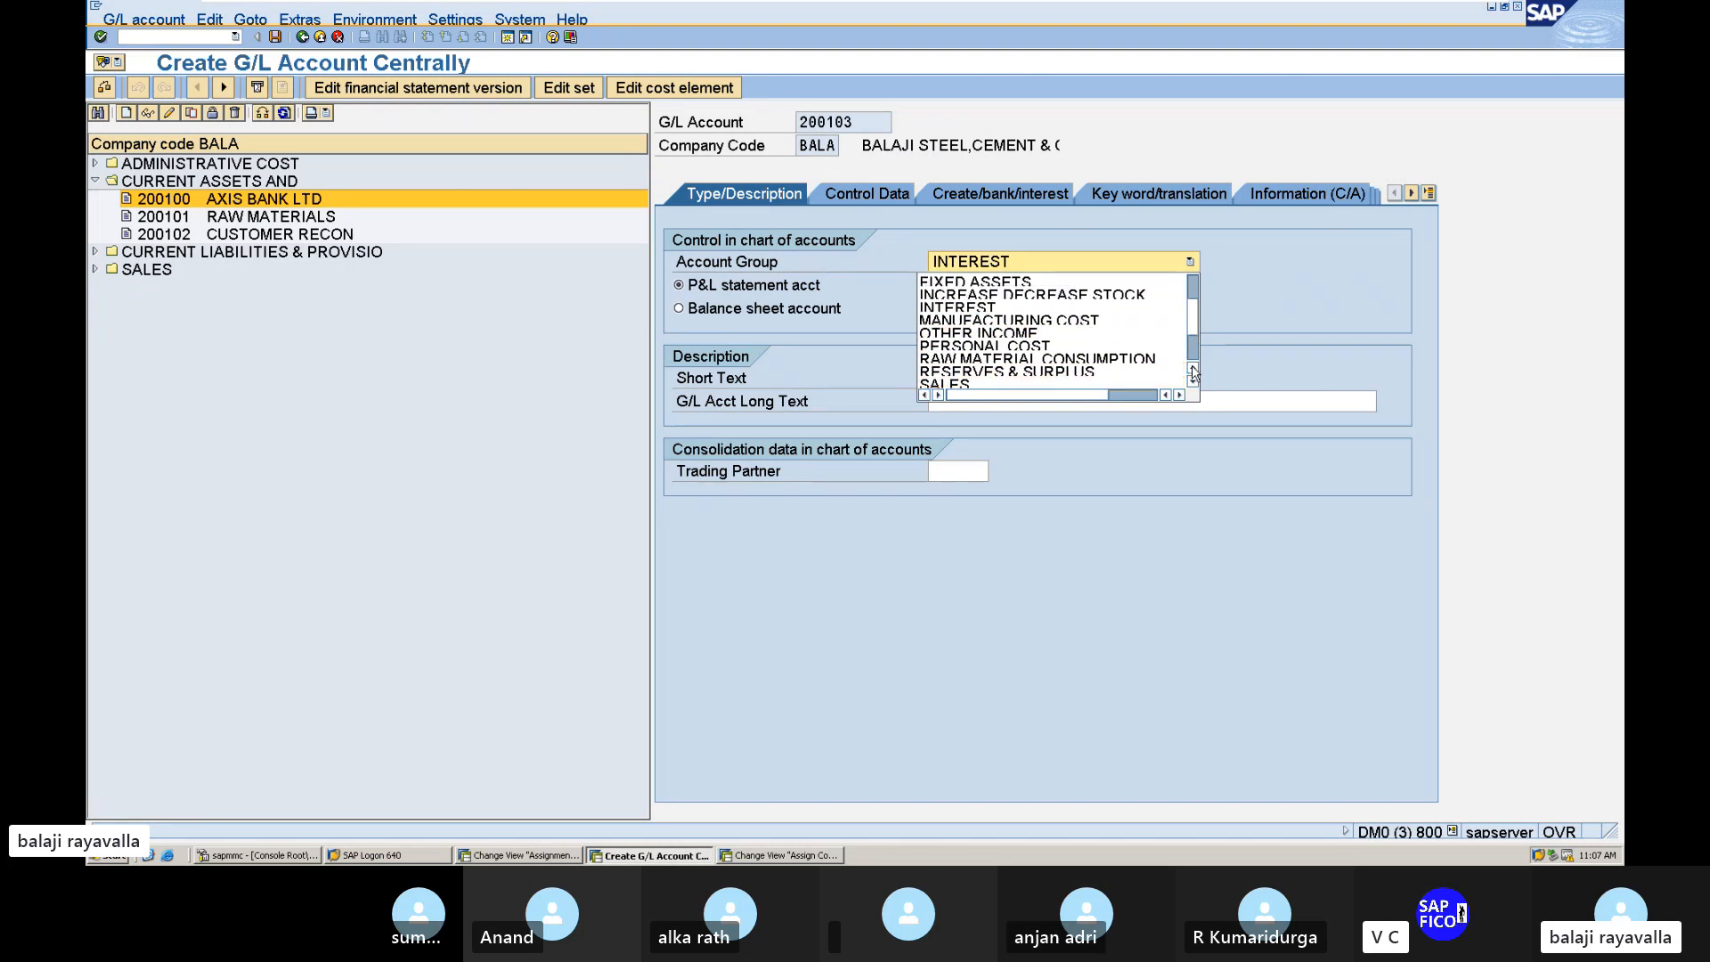
click(1195, 292)
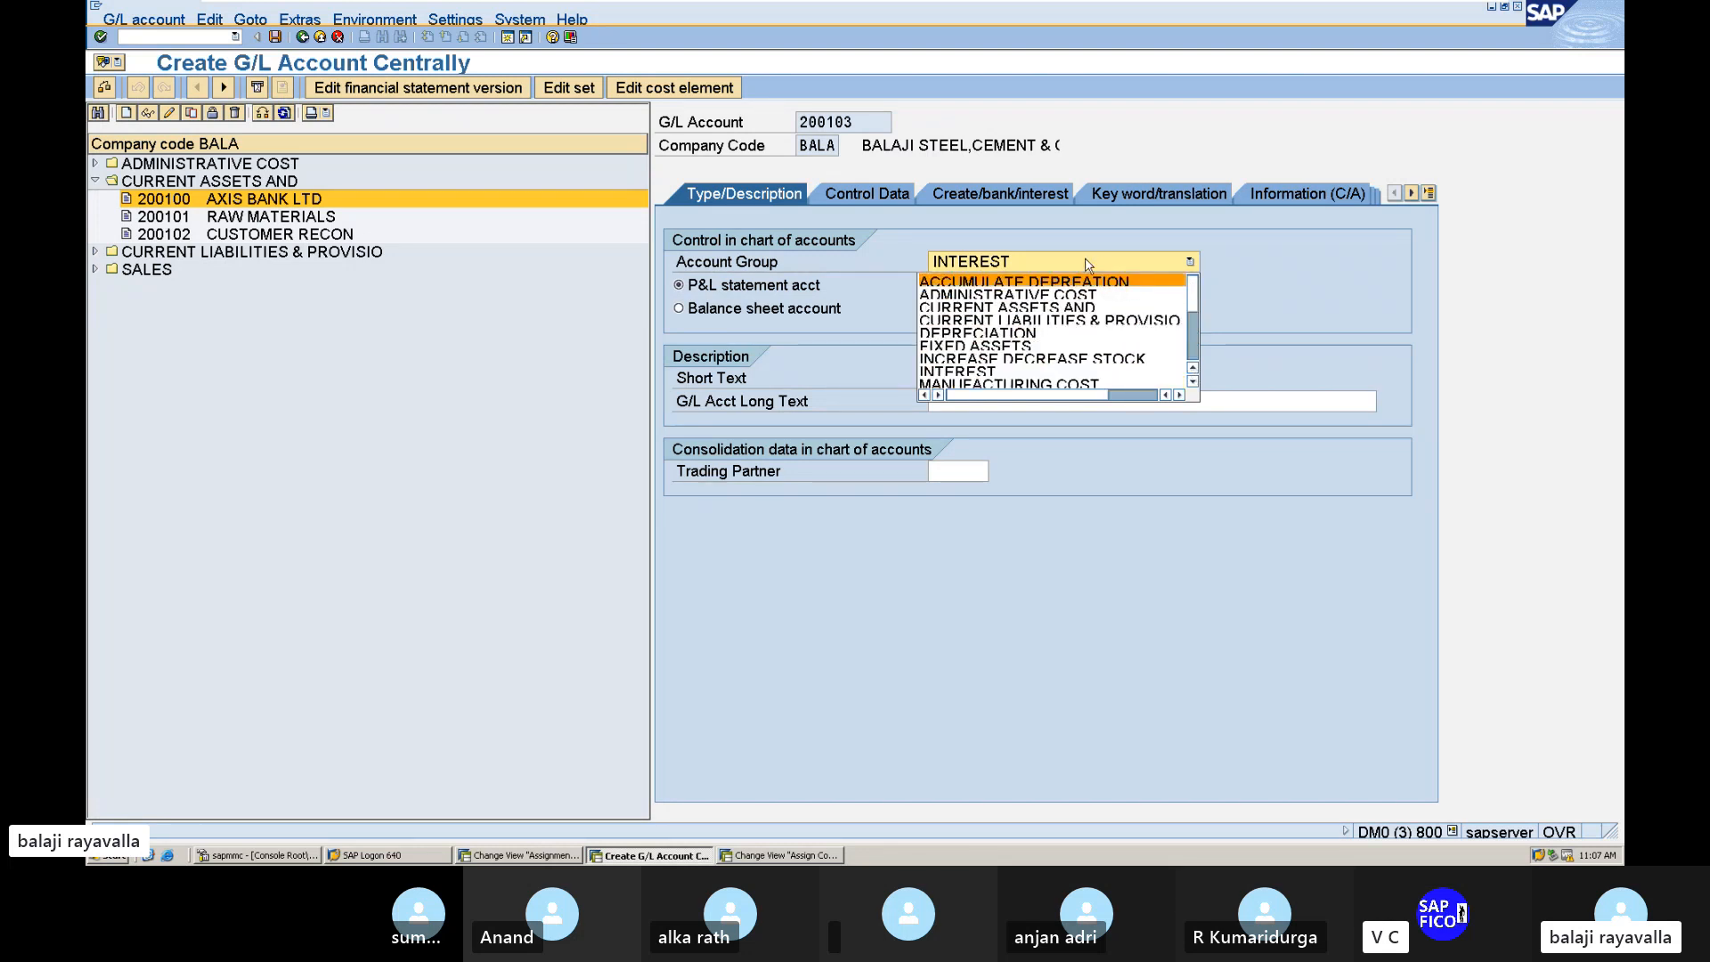
click(1044, 307)
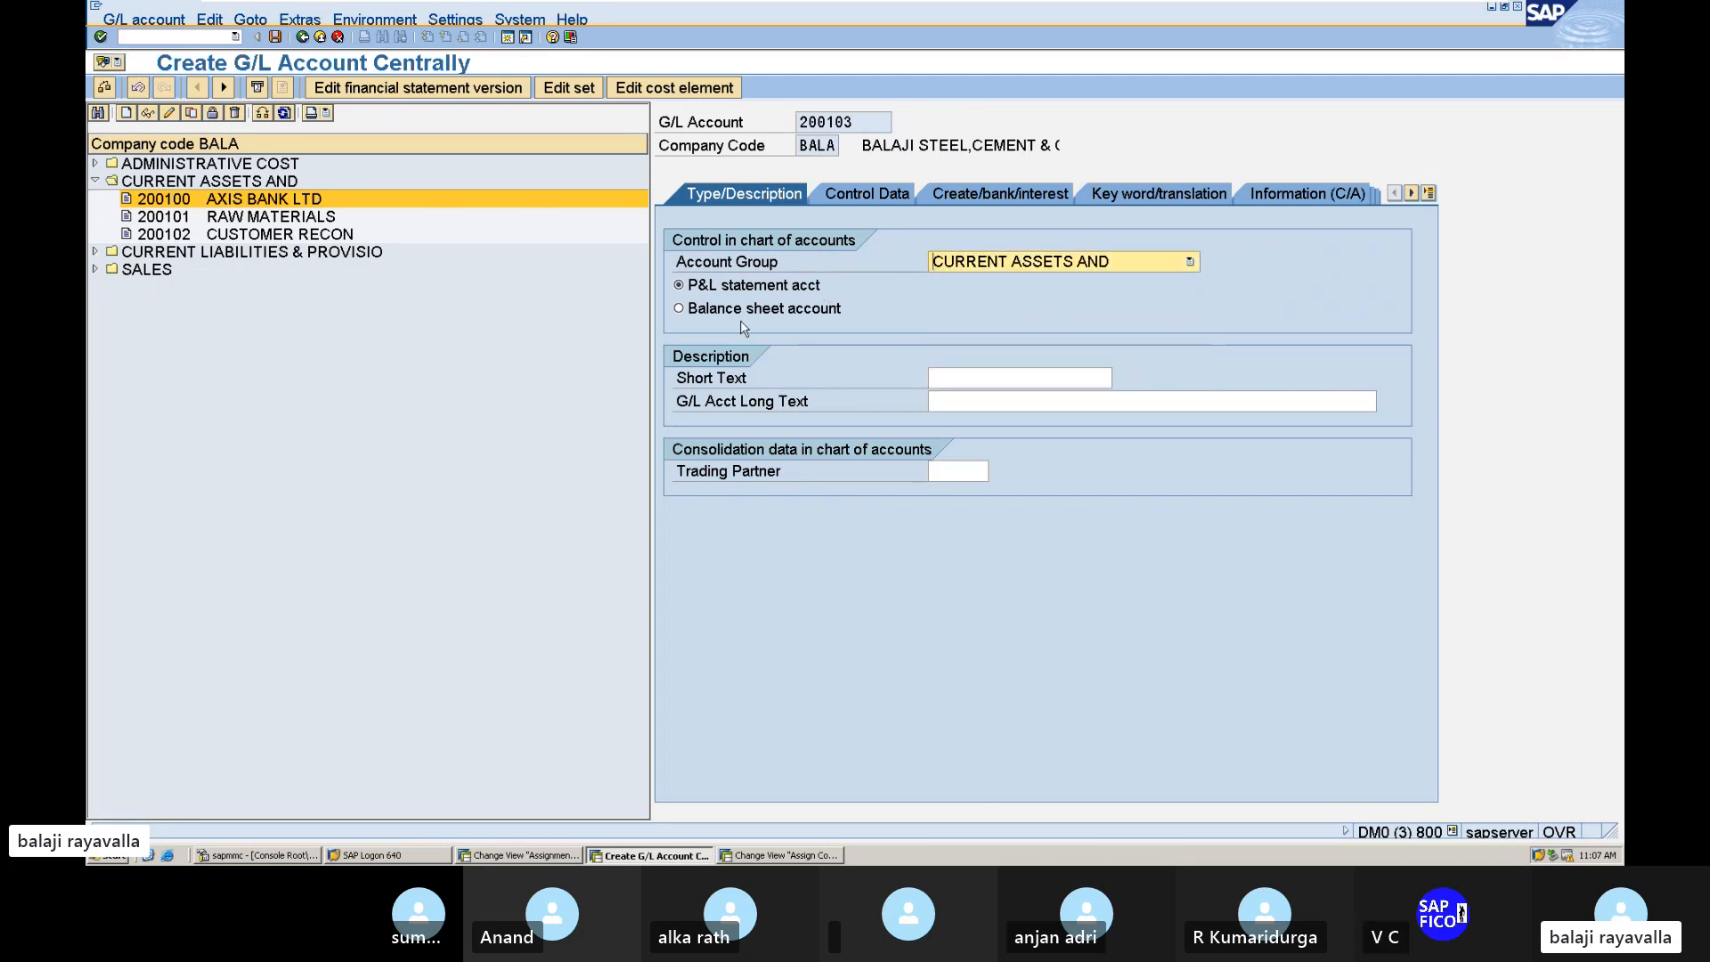
click(679, 308)
Step: Enter INPUT CGST ACCOUNT as the short text of G/L account 200103
click(974, 378)
text(K)
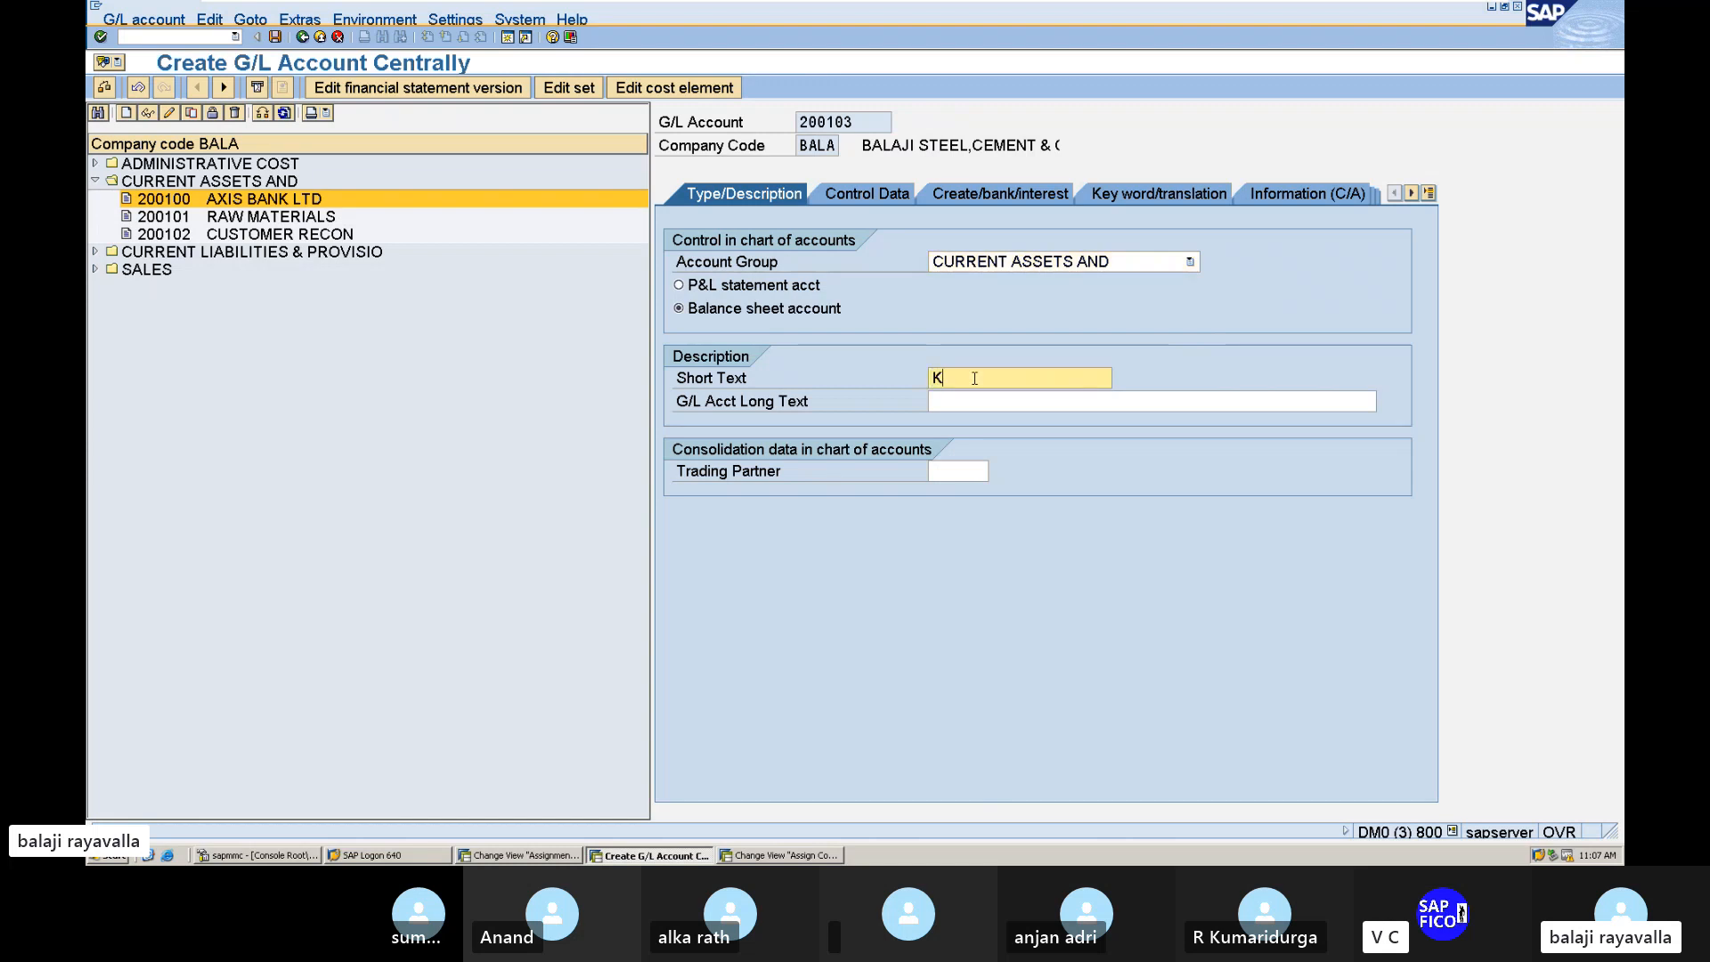
key(BackSpace)
text(IN)
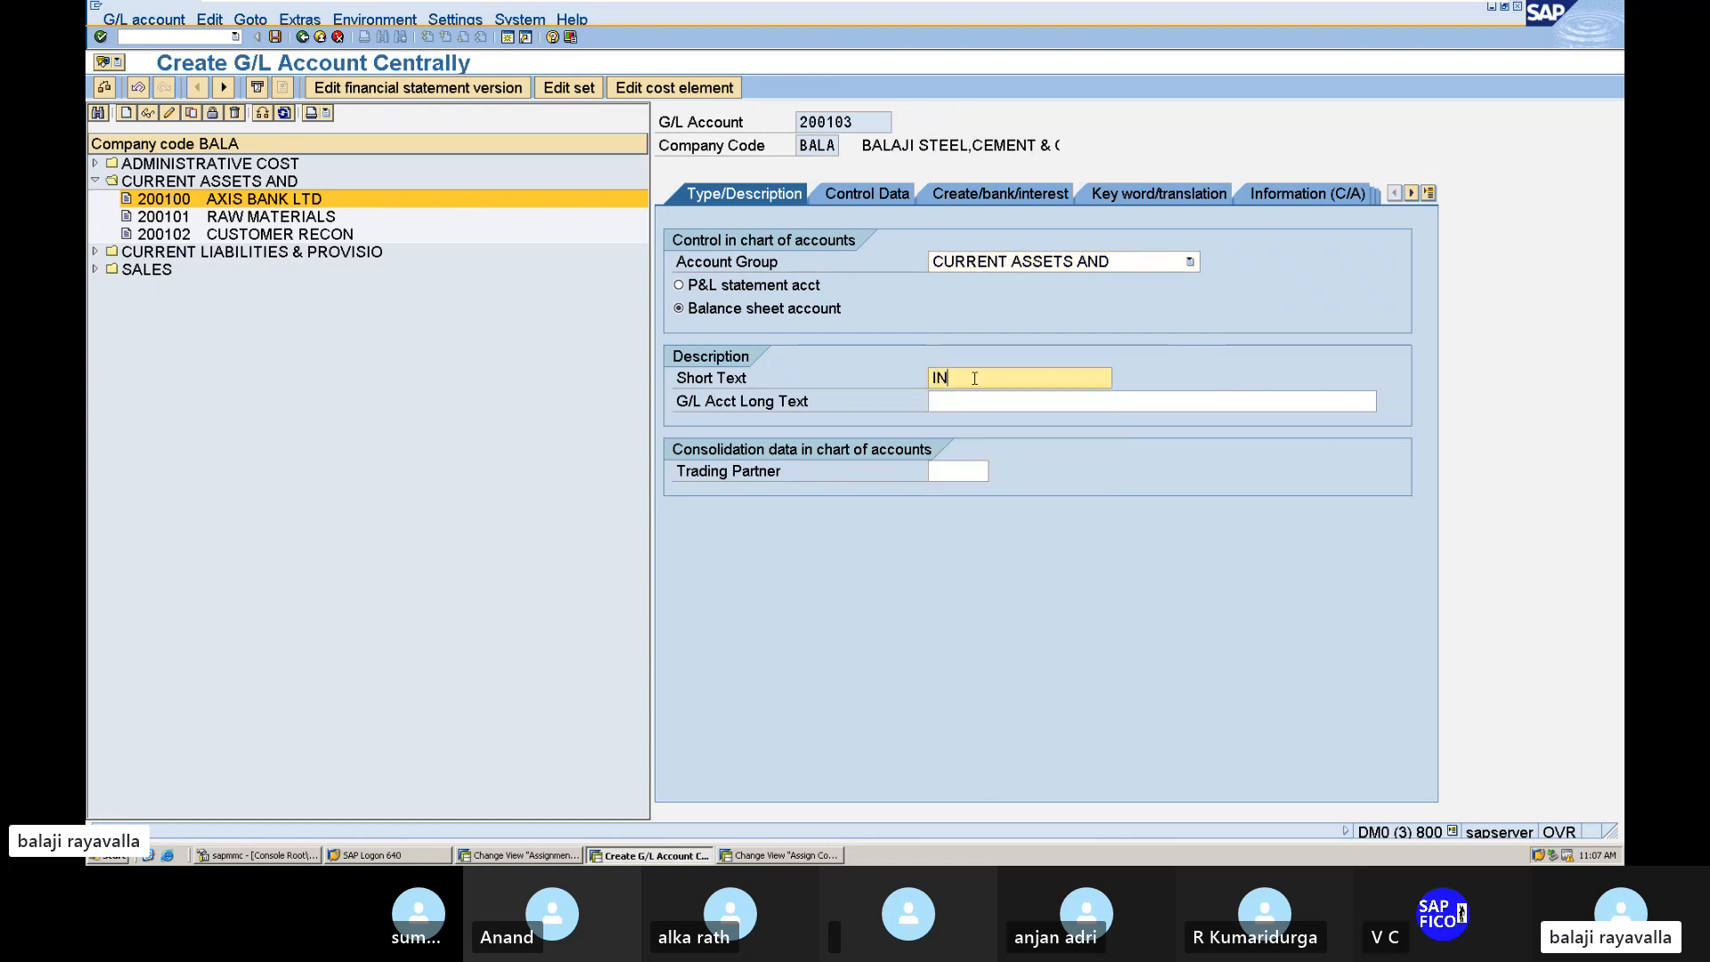
text(PUT CS)
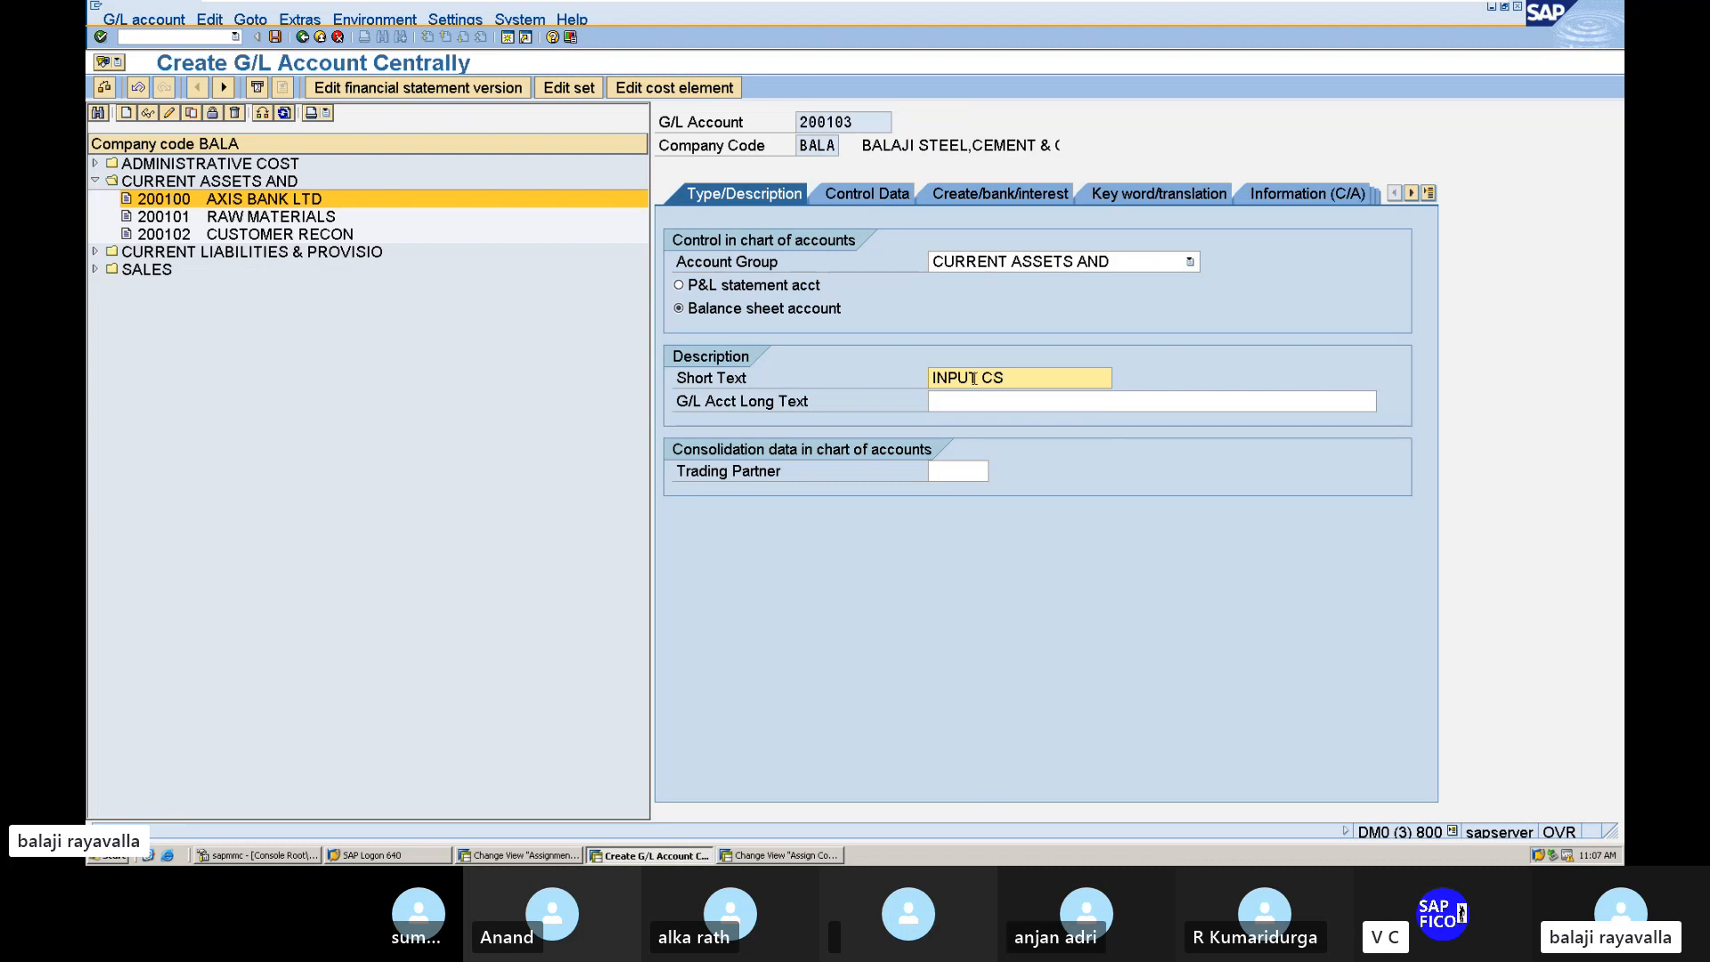
key(BackSpace)
text(GST A)
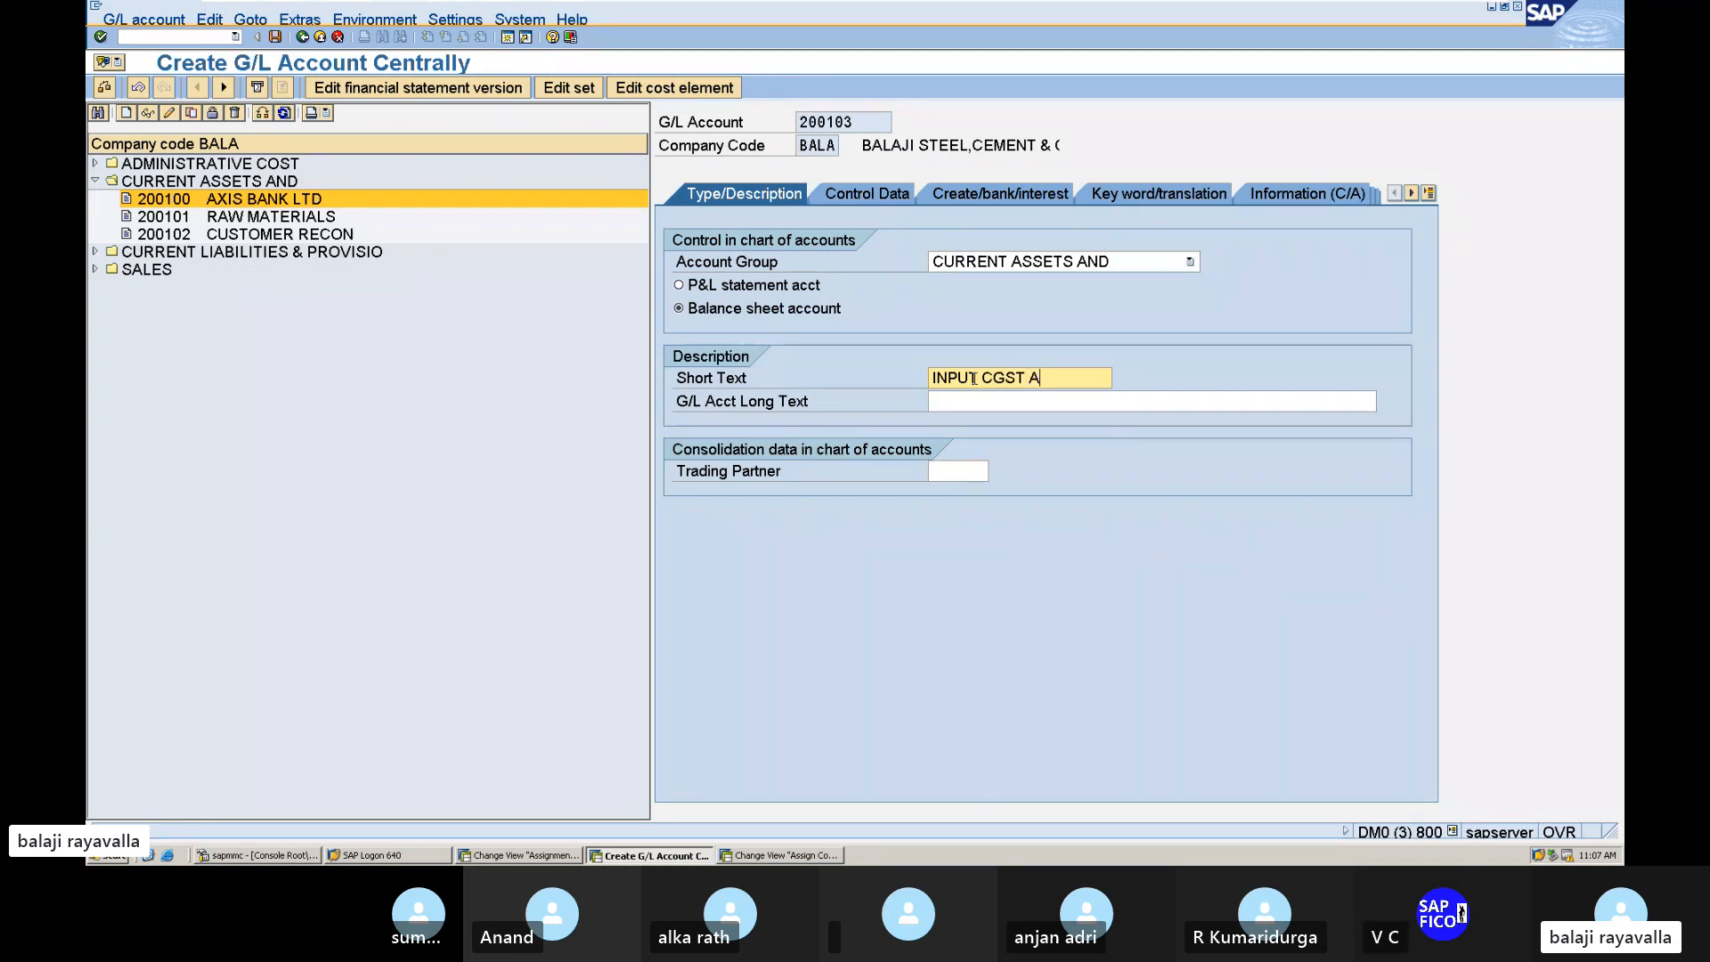
text(CCOU)
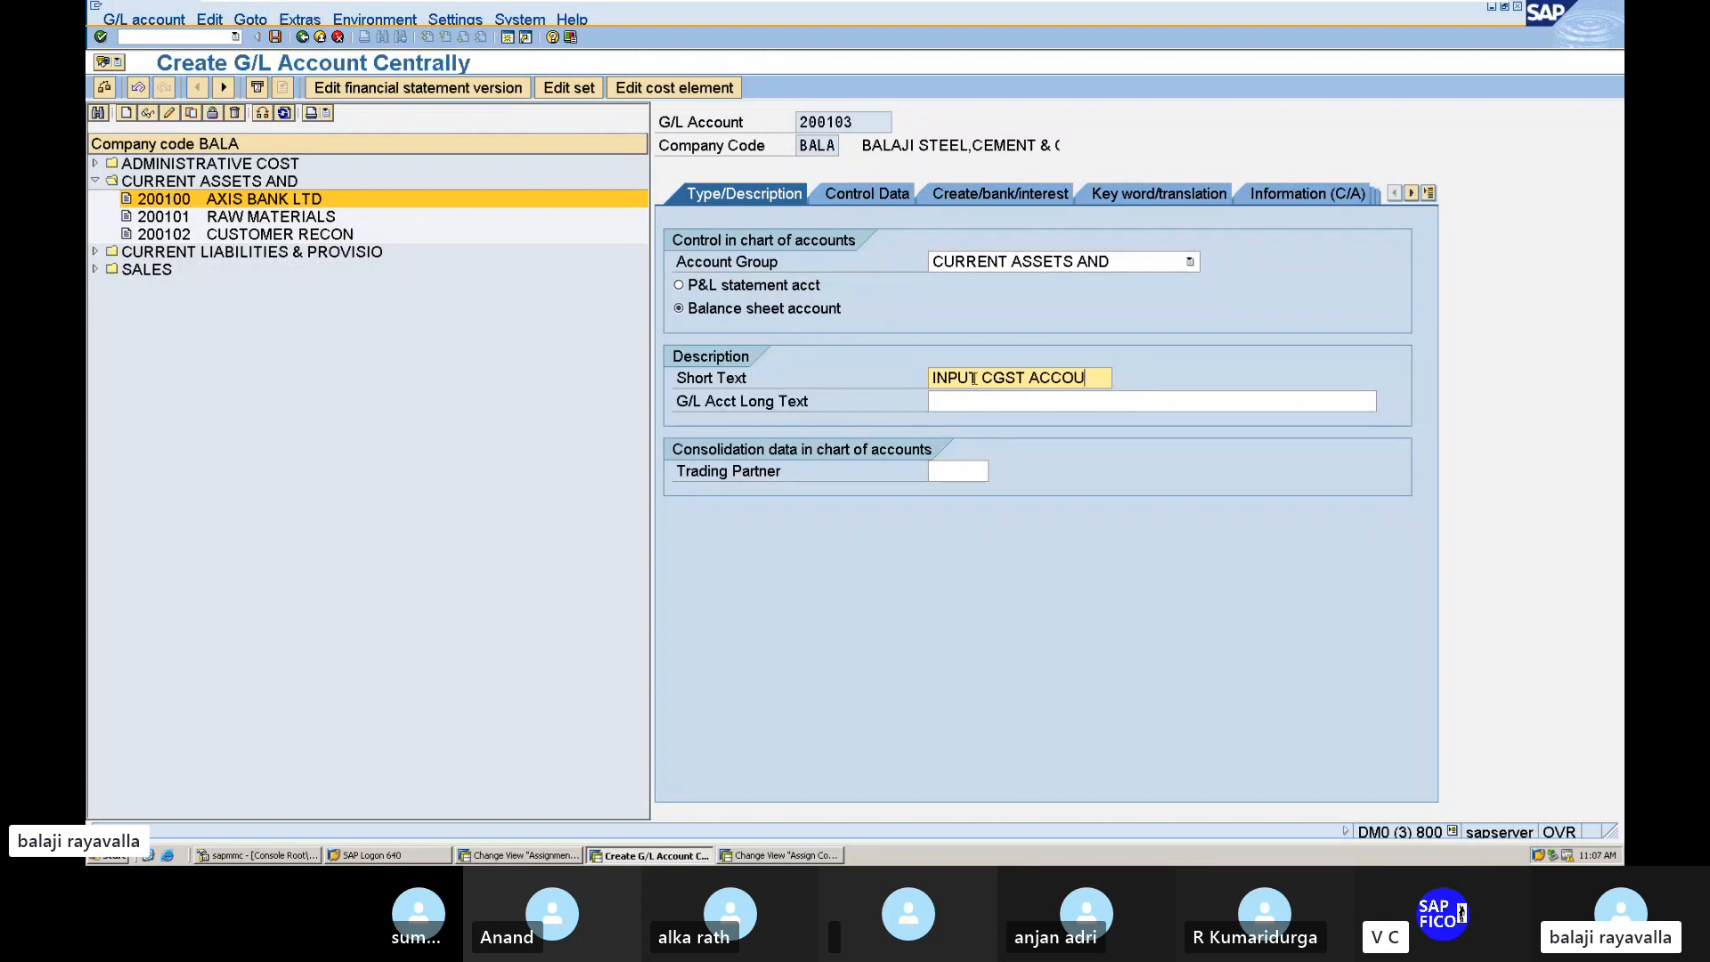
text(NT)
Step: Enter INPUT CGST ACCOUNT as the long text of G/L account 200103
click(1000, 402)
text(INPUT)
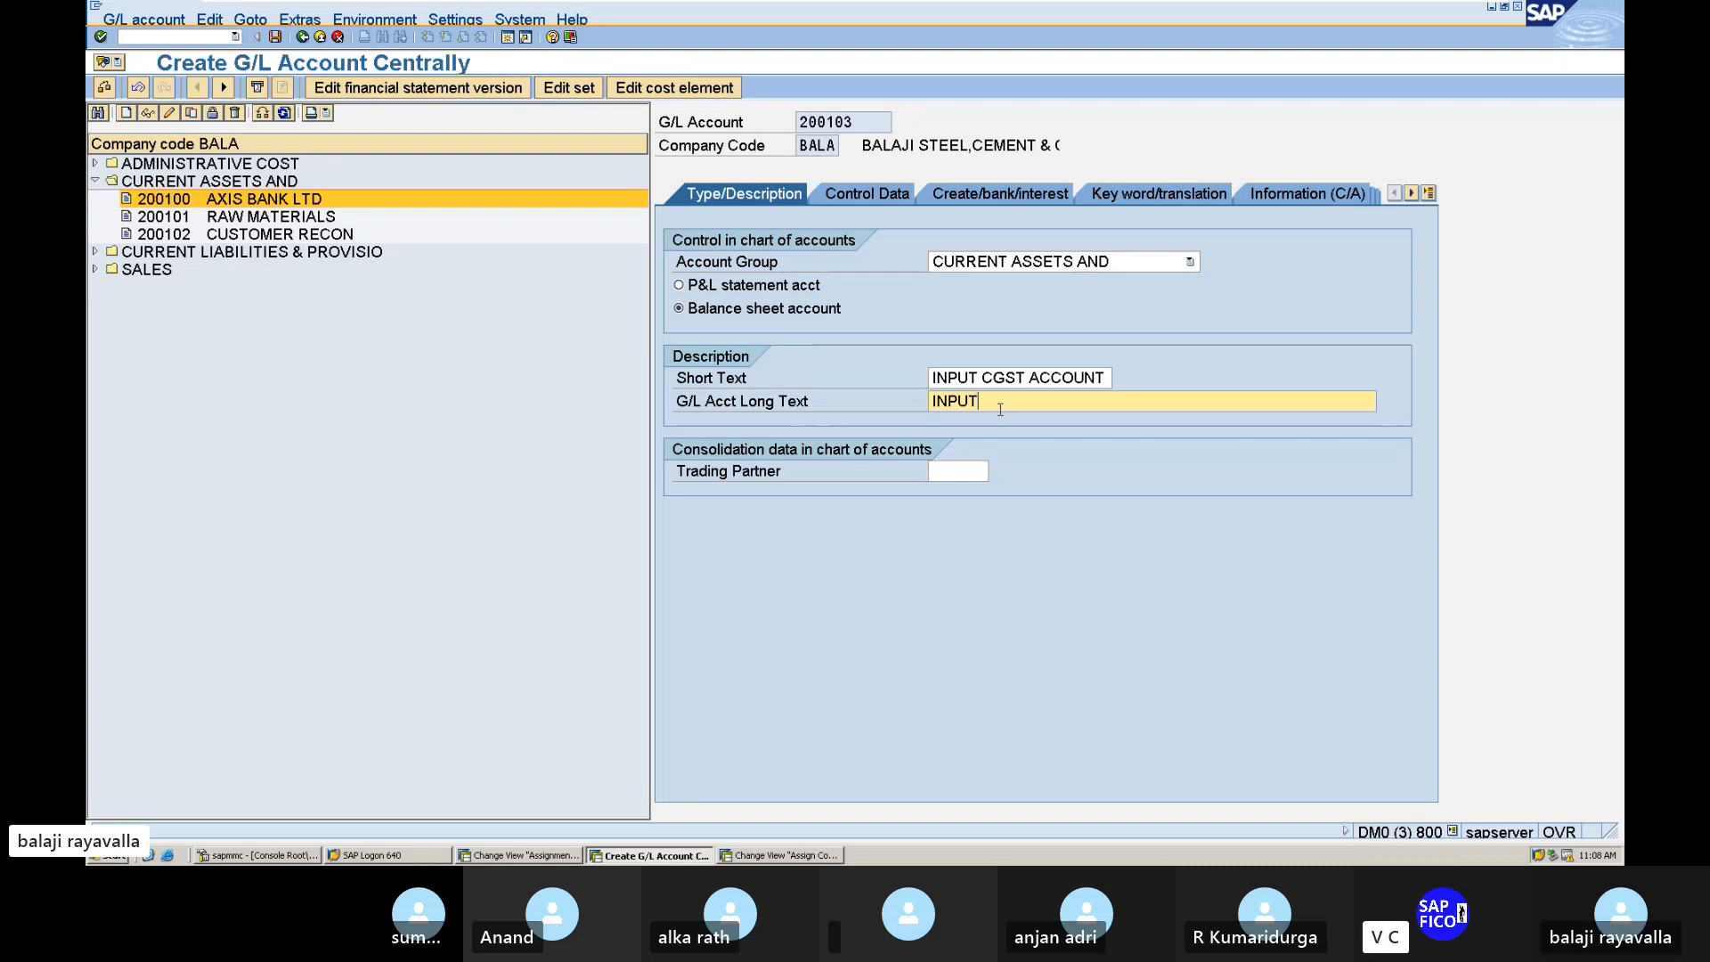
text( CGST A)
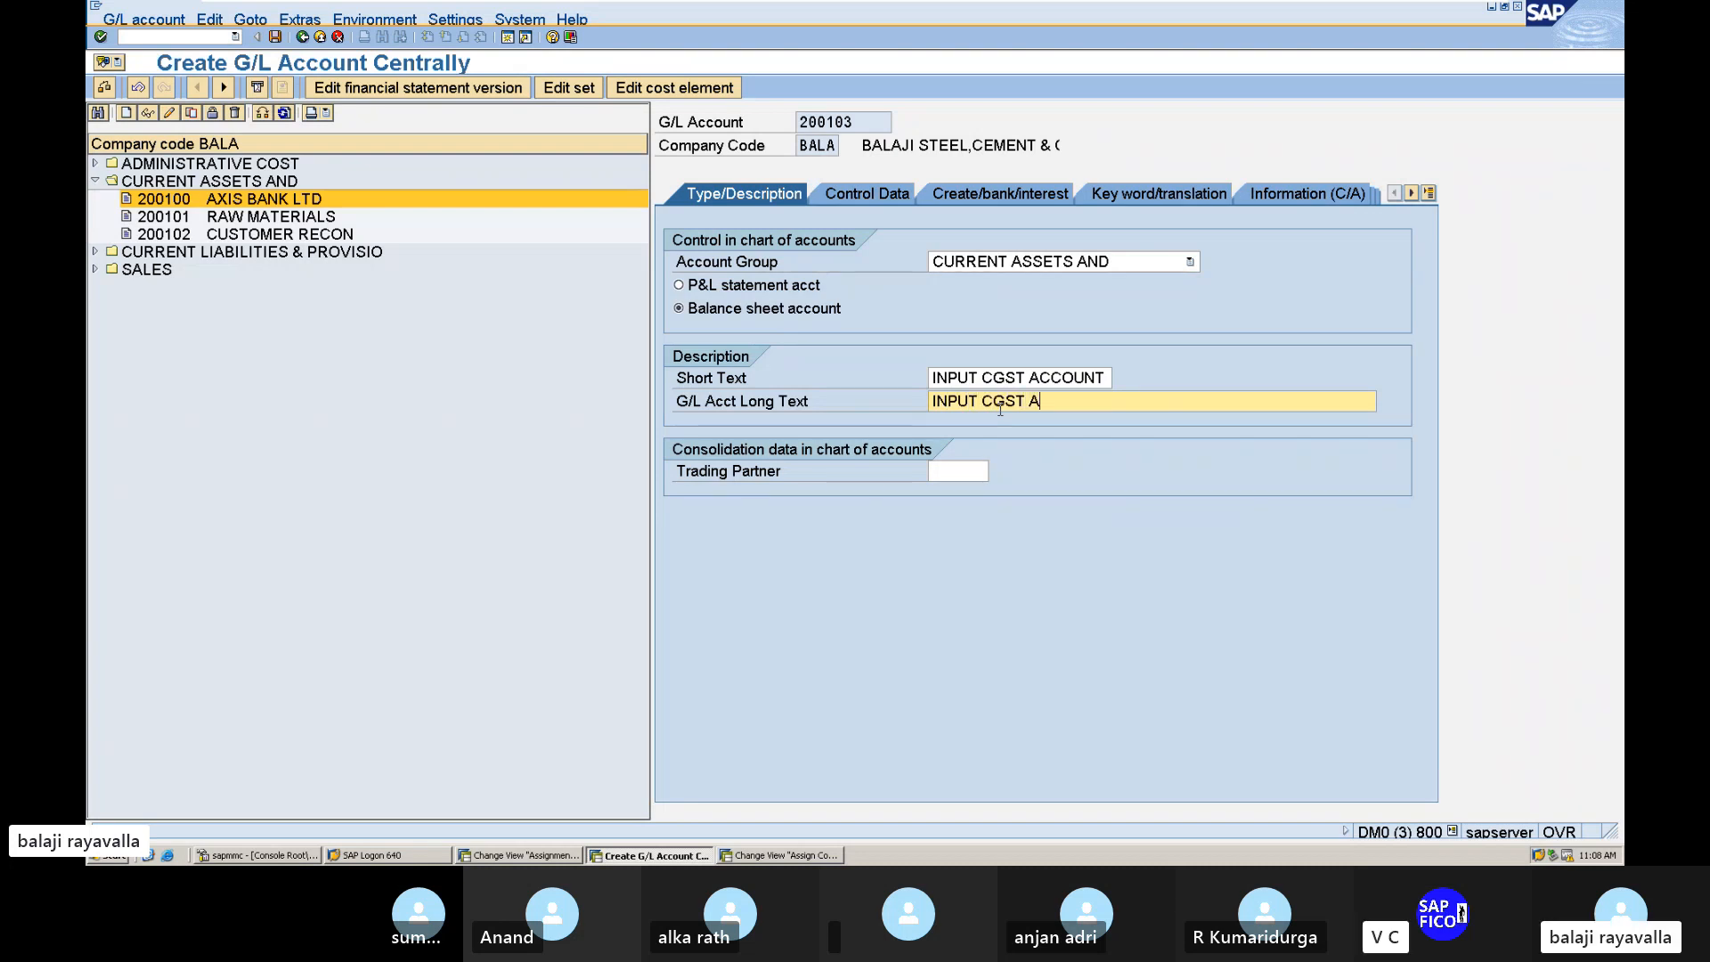
text(CCOUNT)
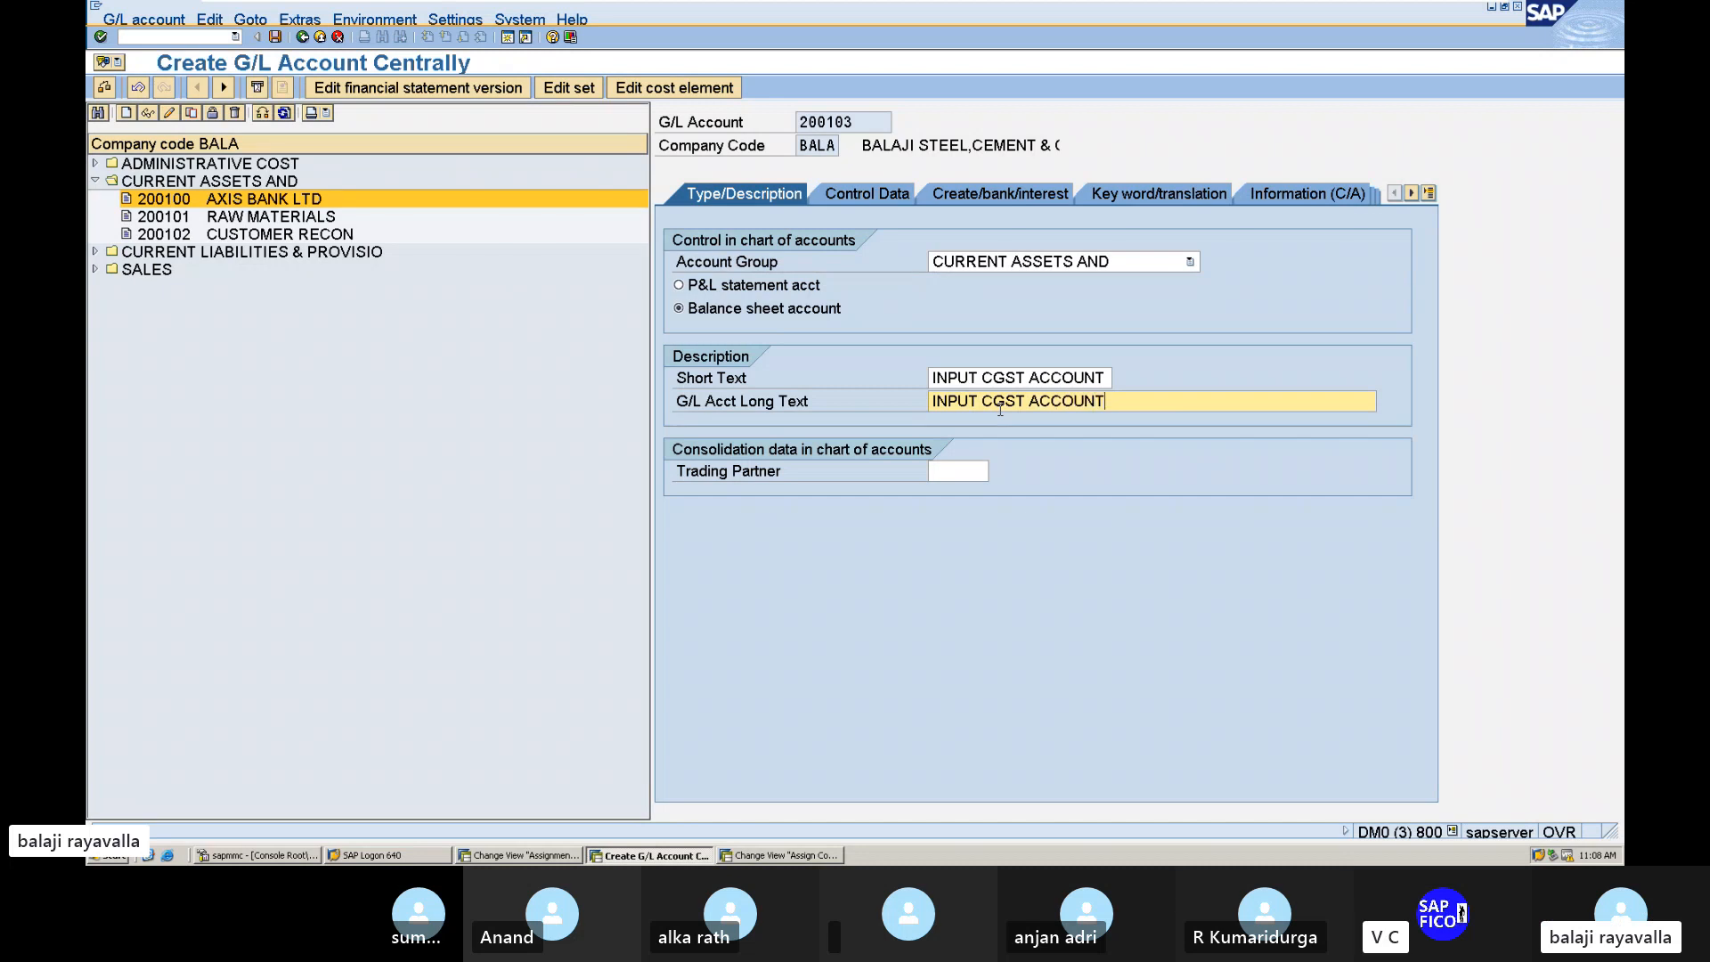
Step: In the control data of G/L account 200103, enable line item display and set the sort key to 001
click(859, 197)
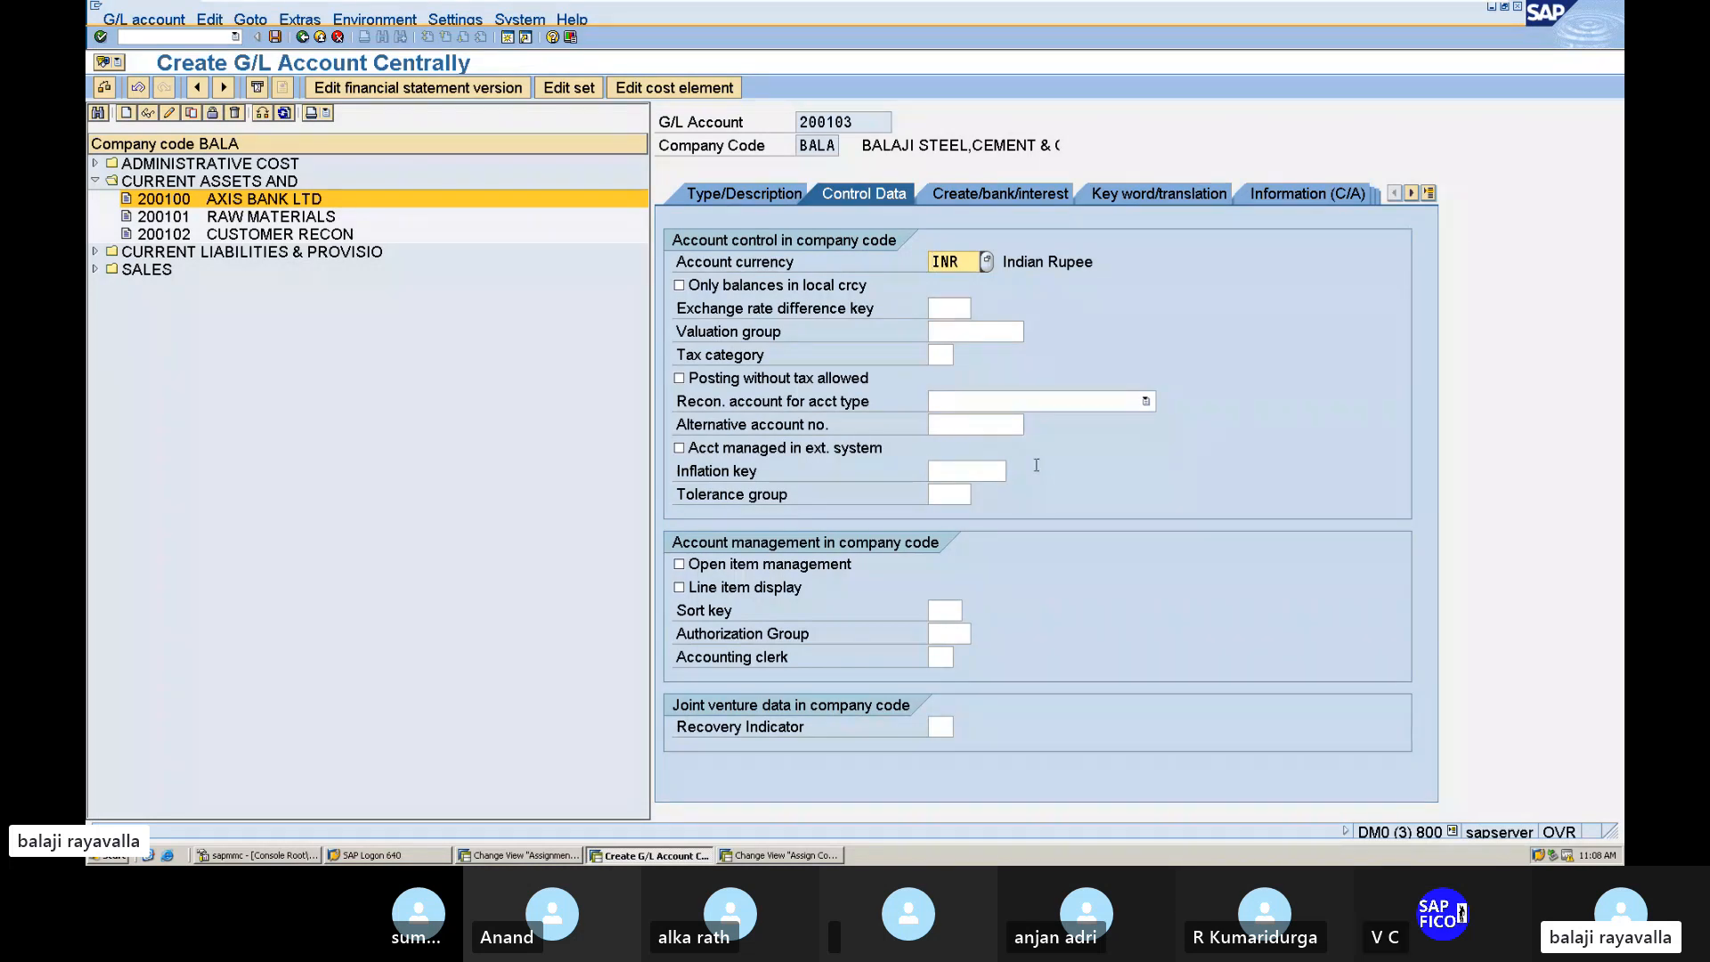
click(941, 354)
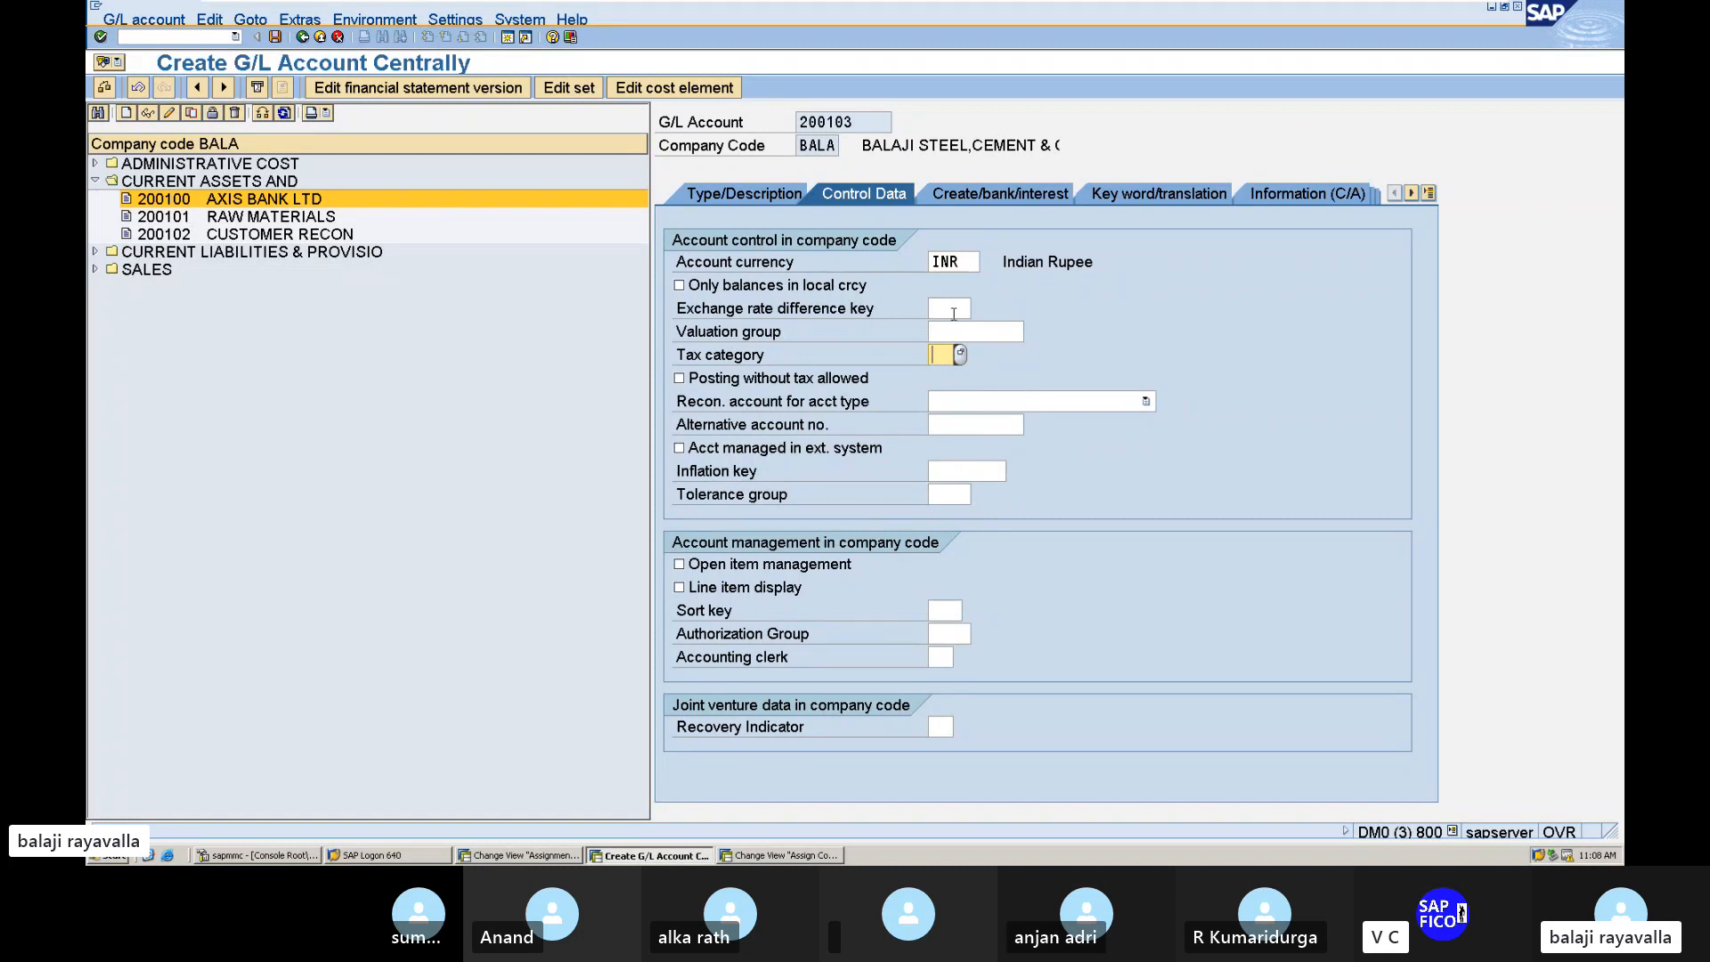
click(681, 589)
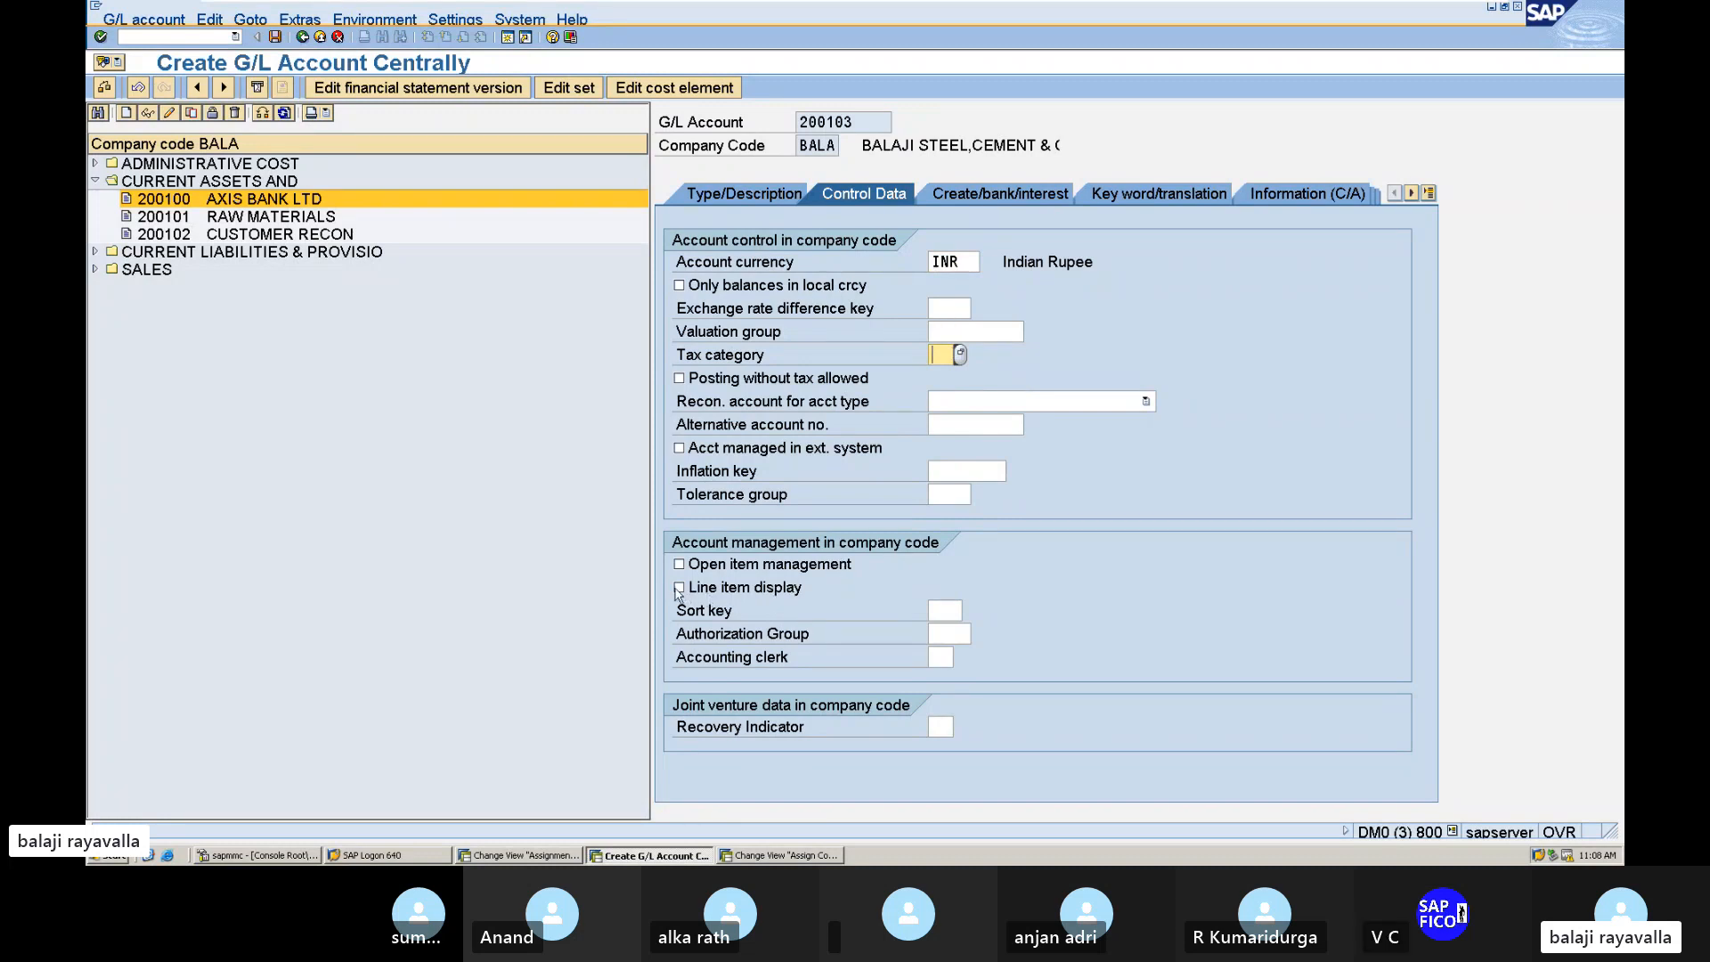
click(947, 609)
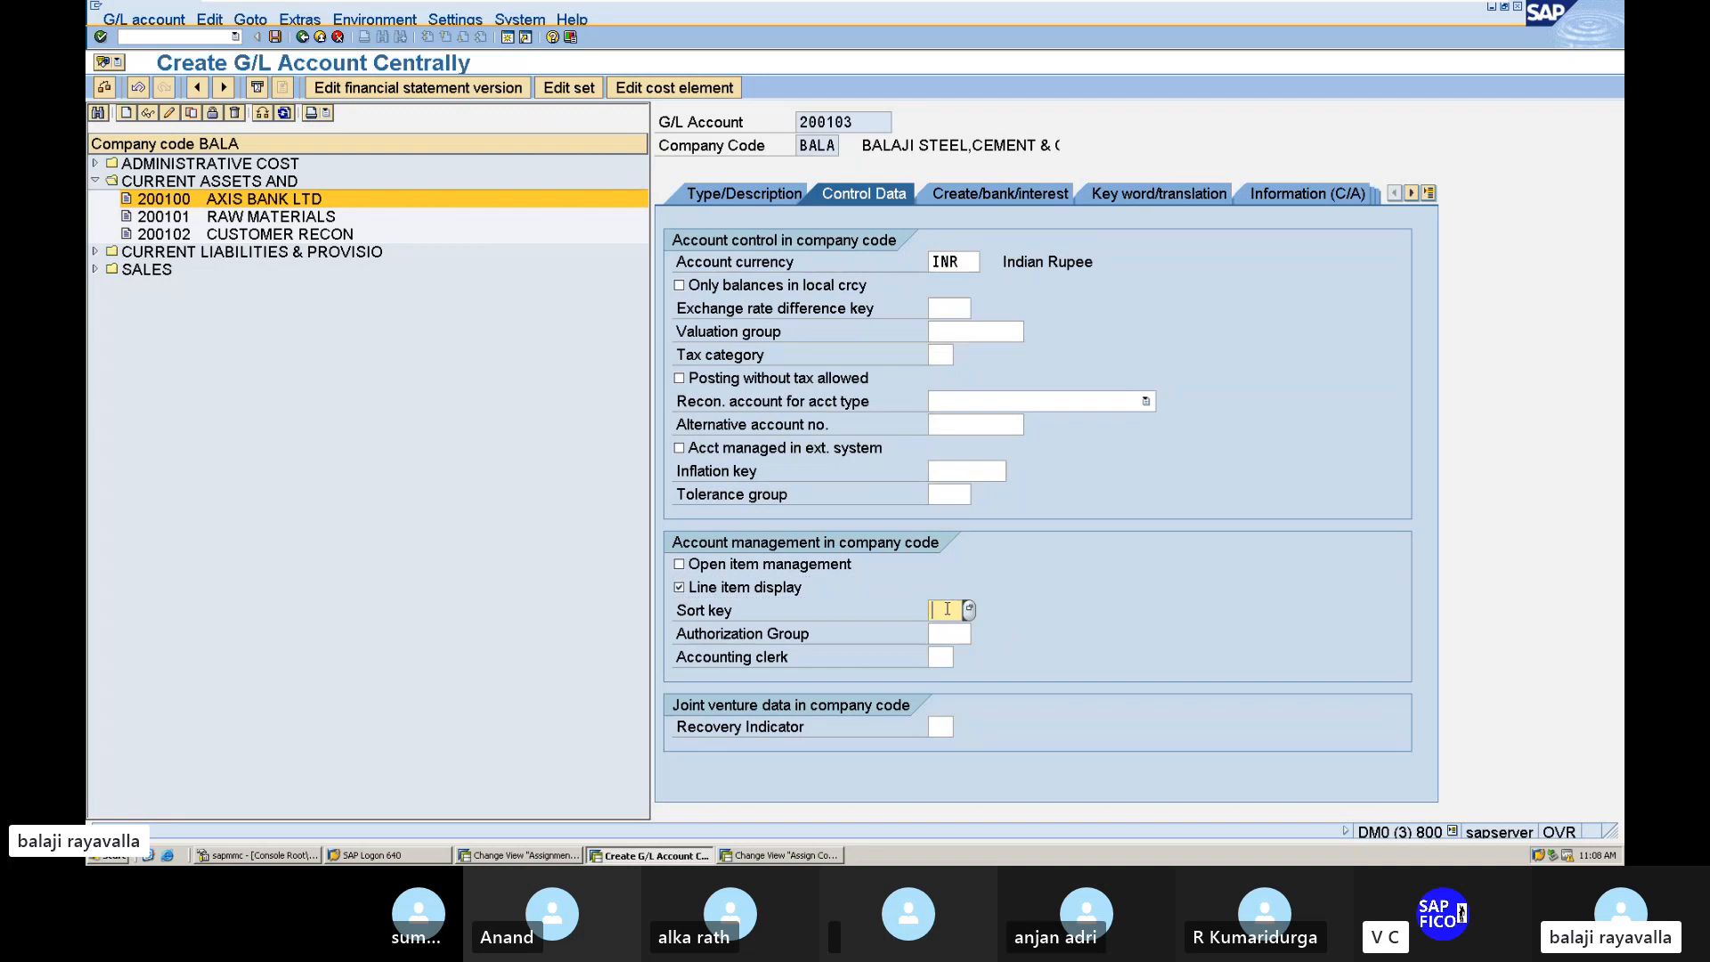
text(001)
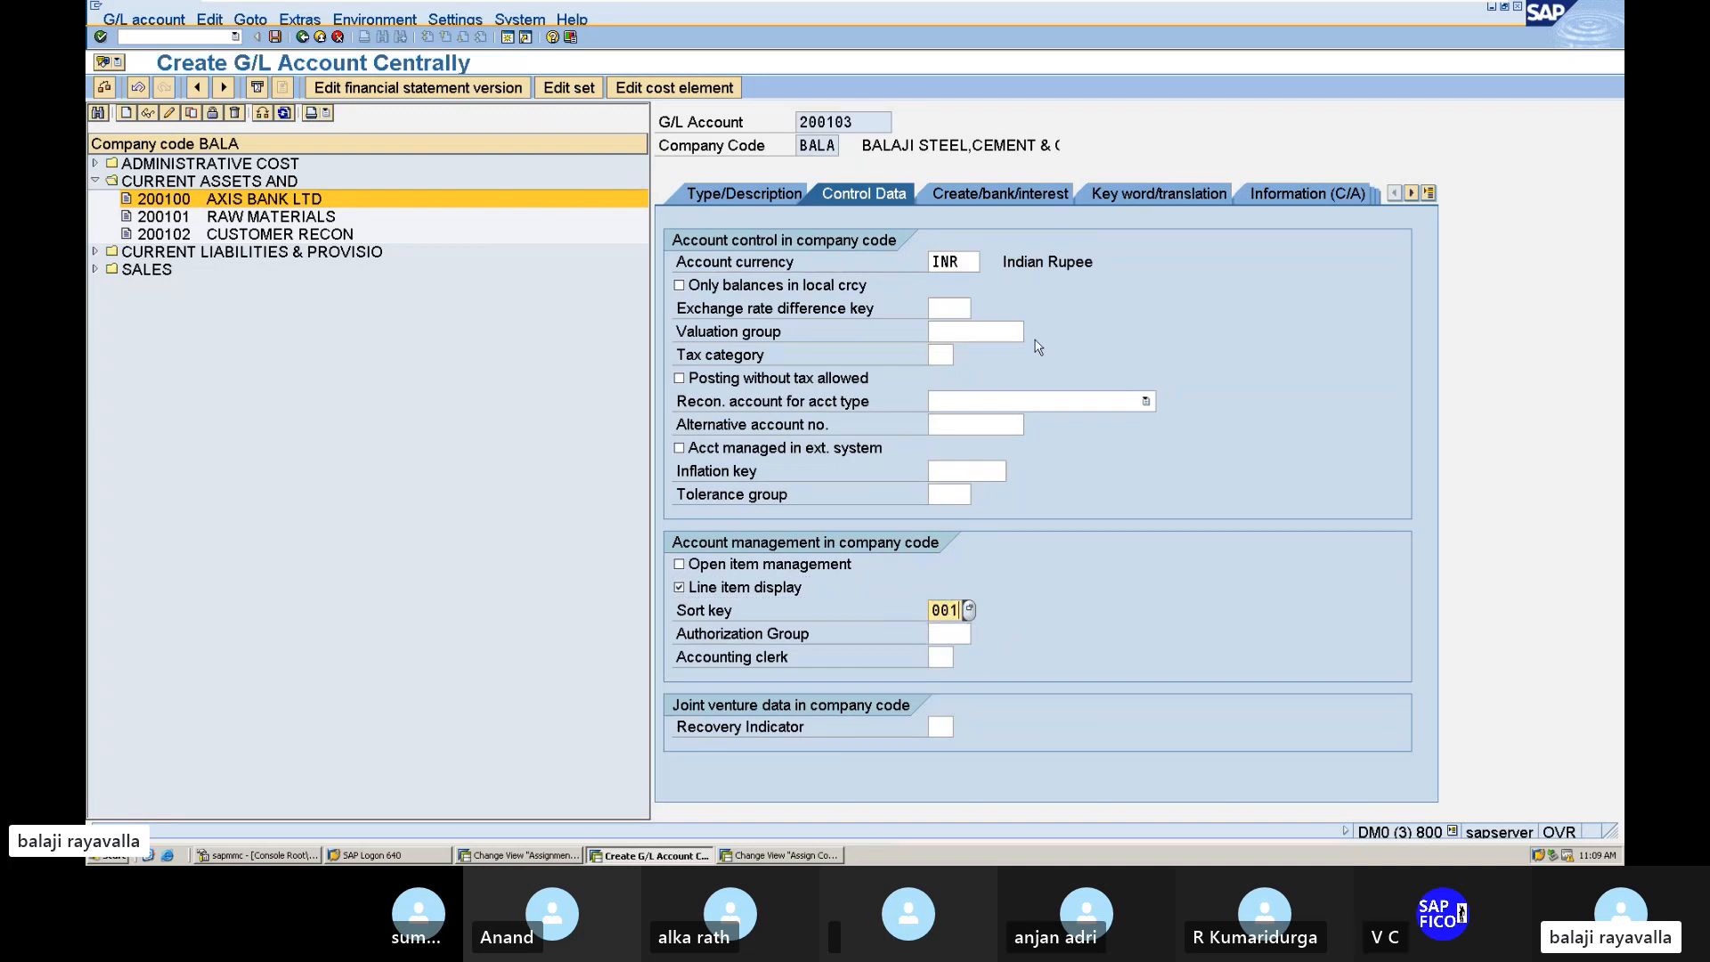
Step: Set the field status group of G/L account 200103 to G001 and save the account
click(983, 194)
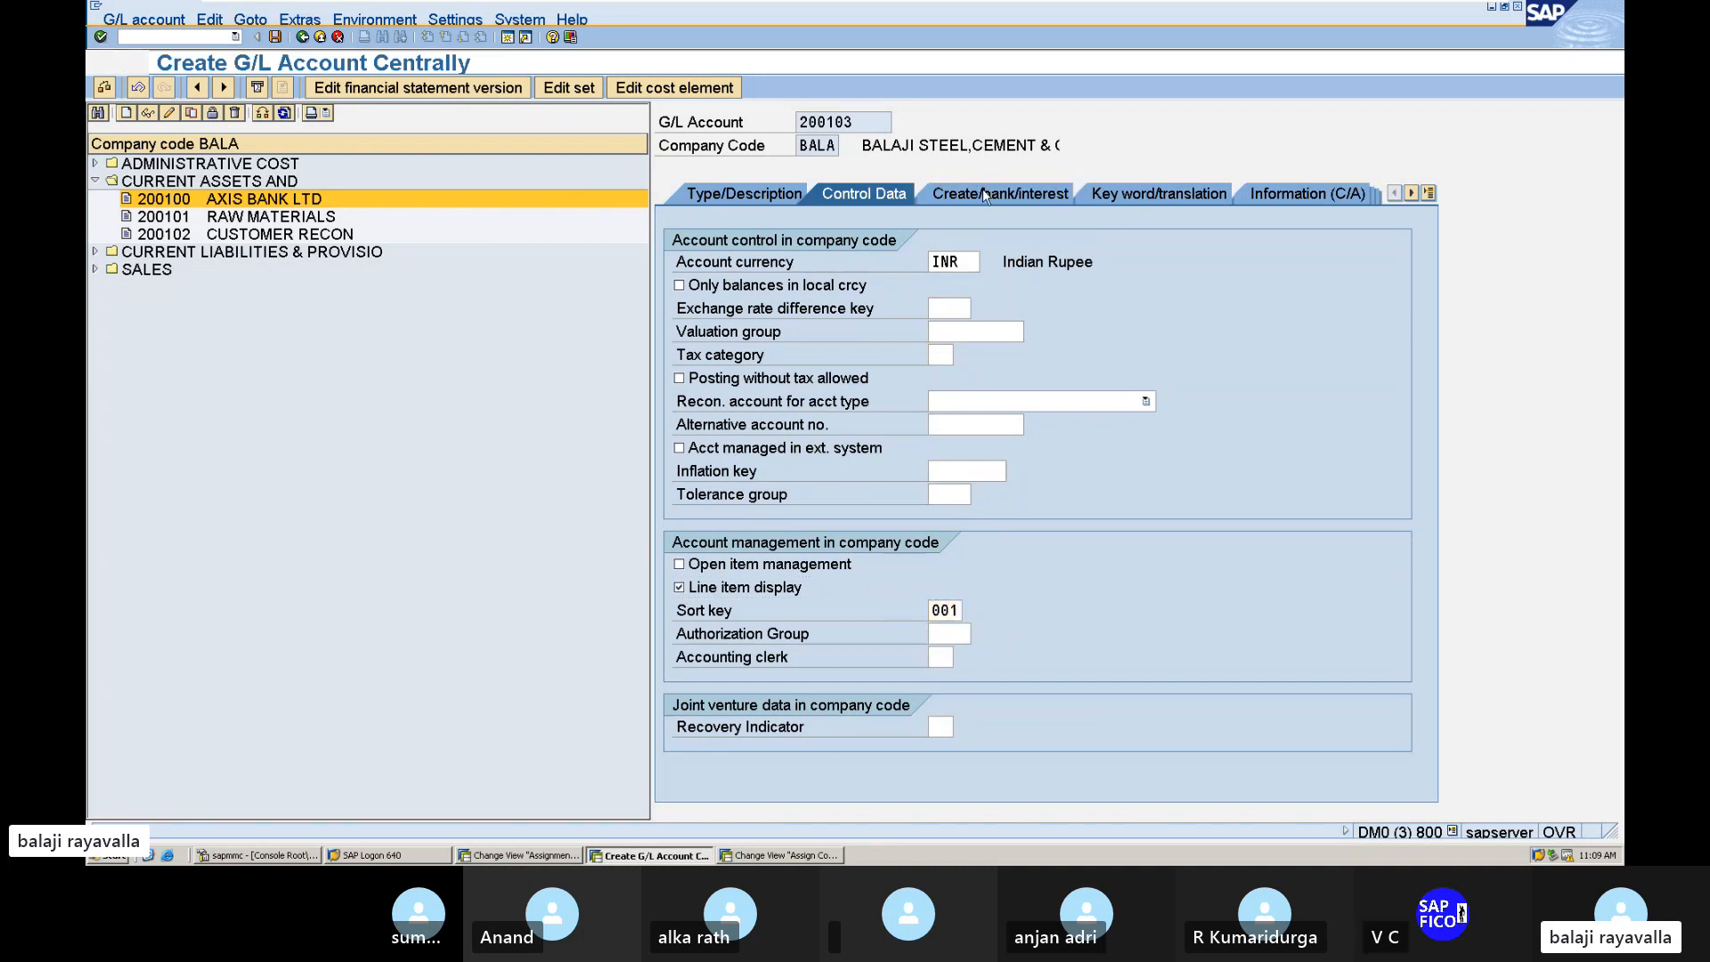
text(G001)
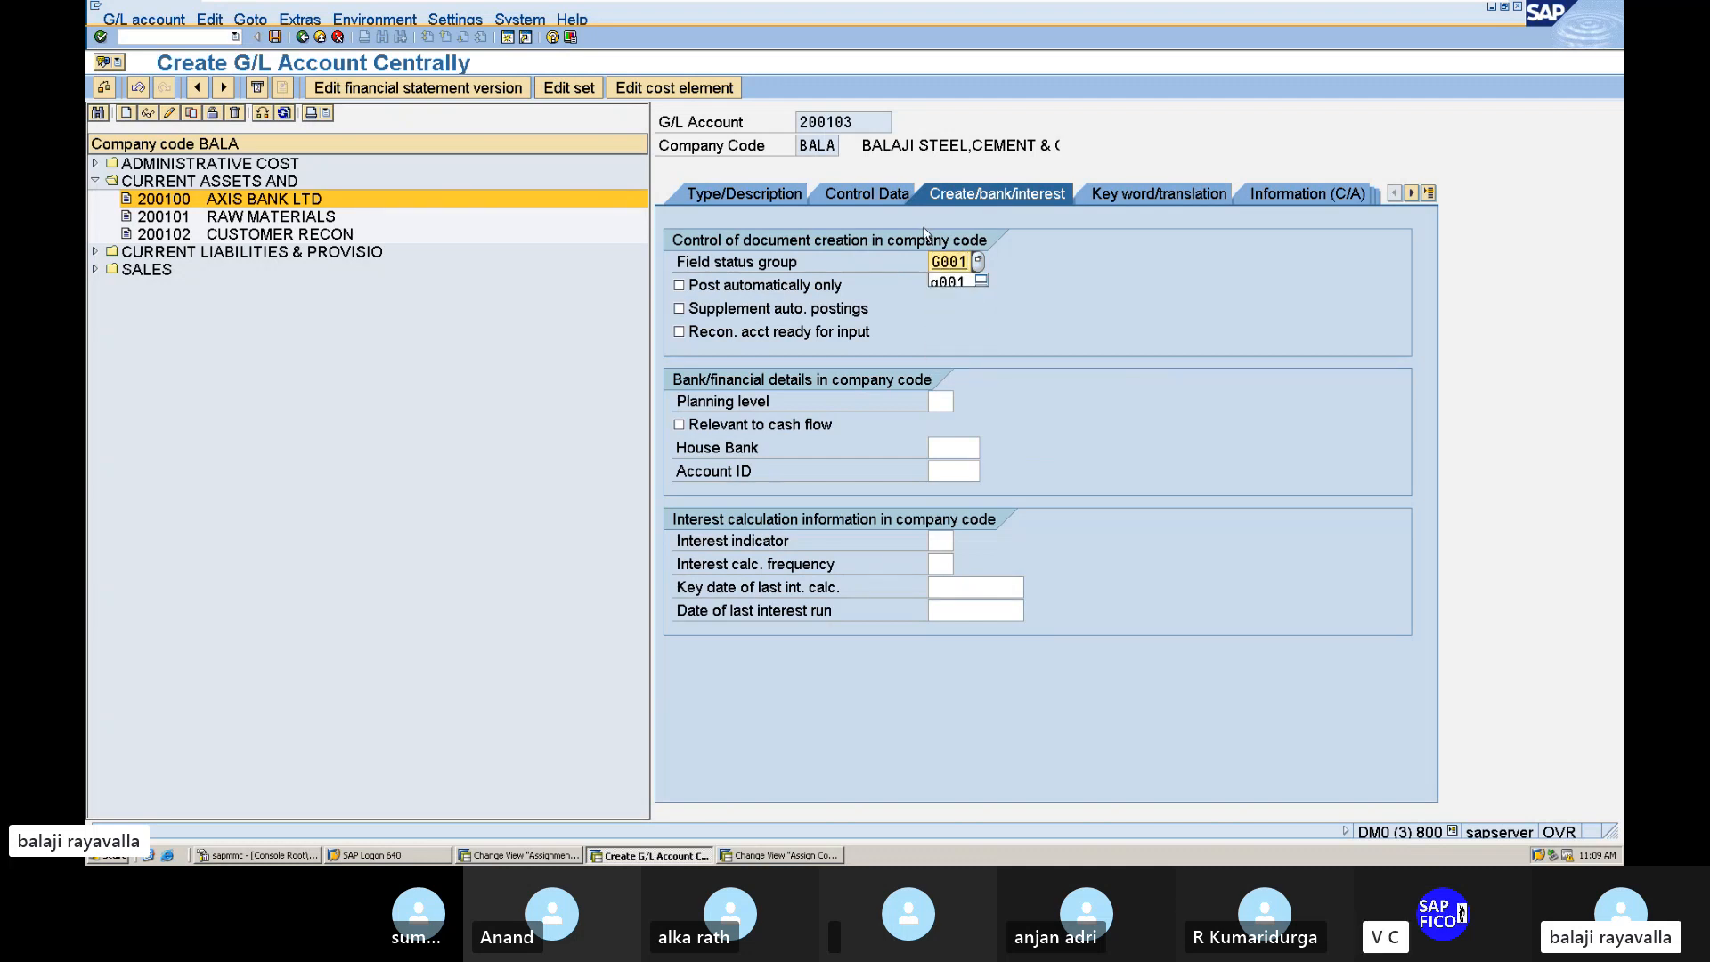
key(Return)
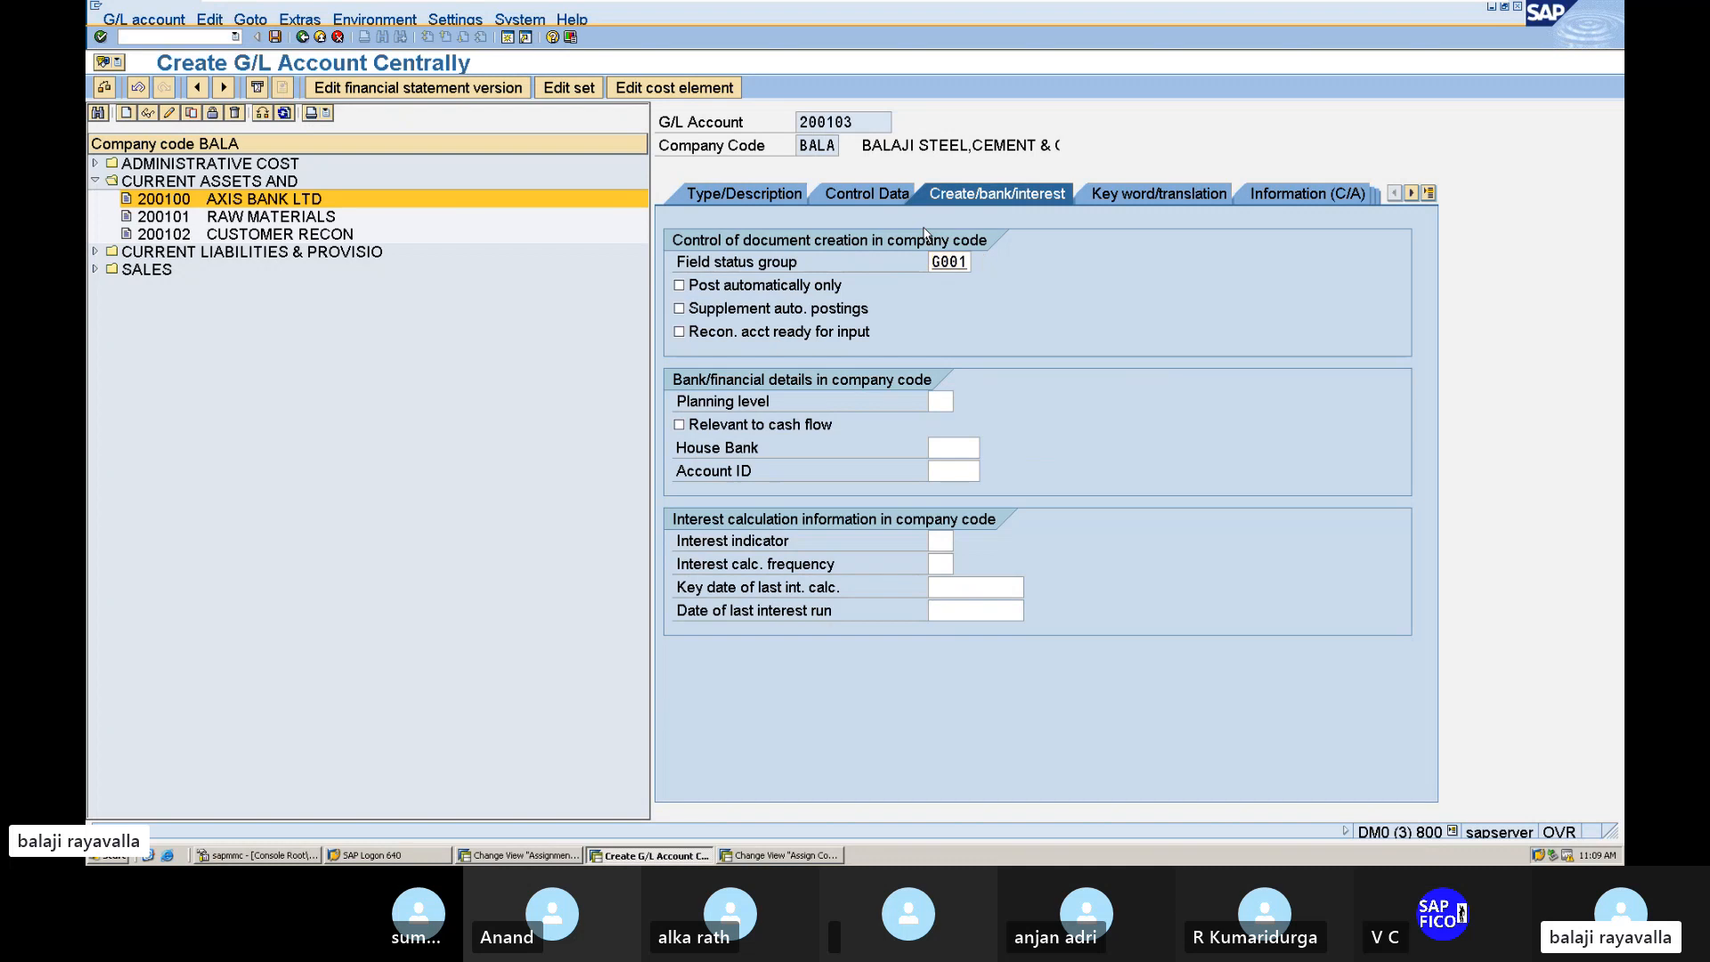
click(274, 38)
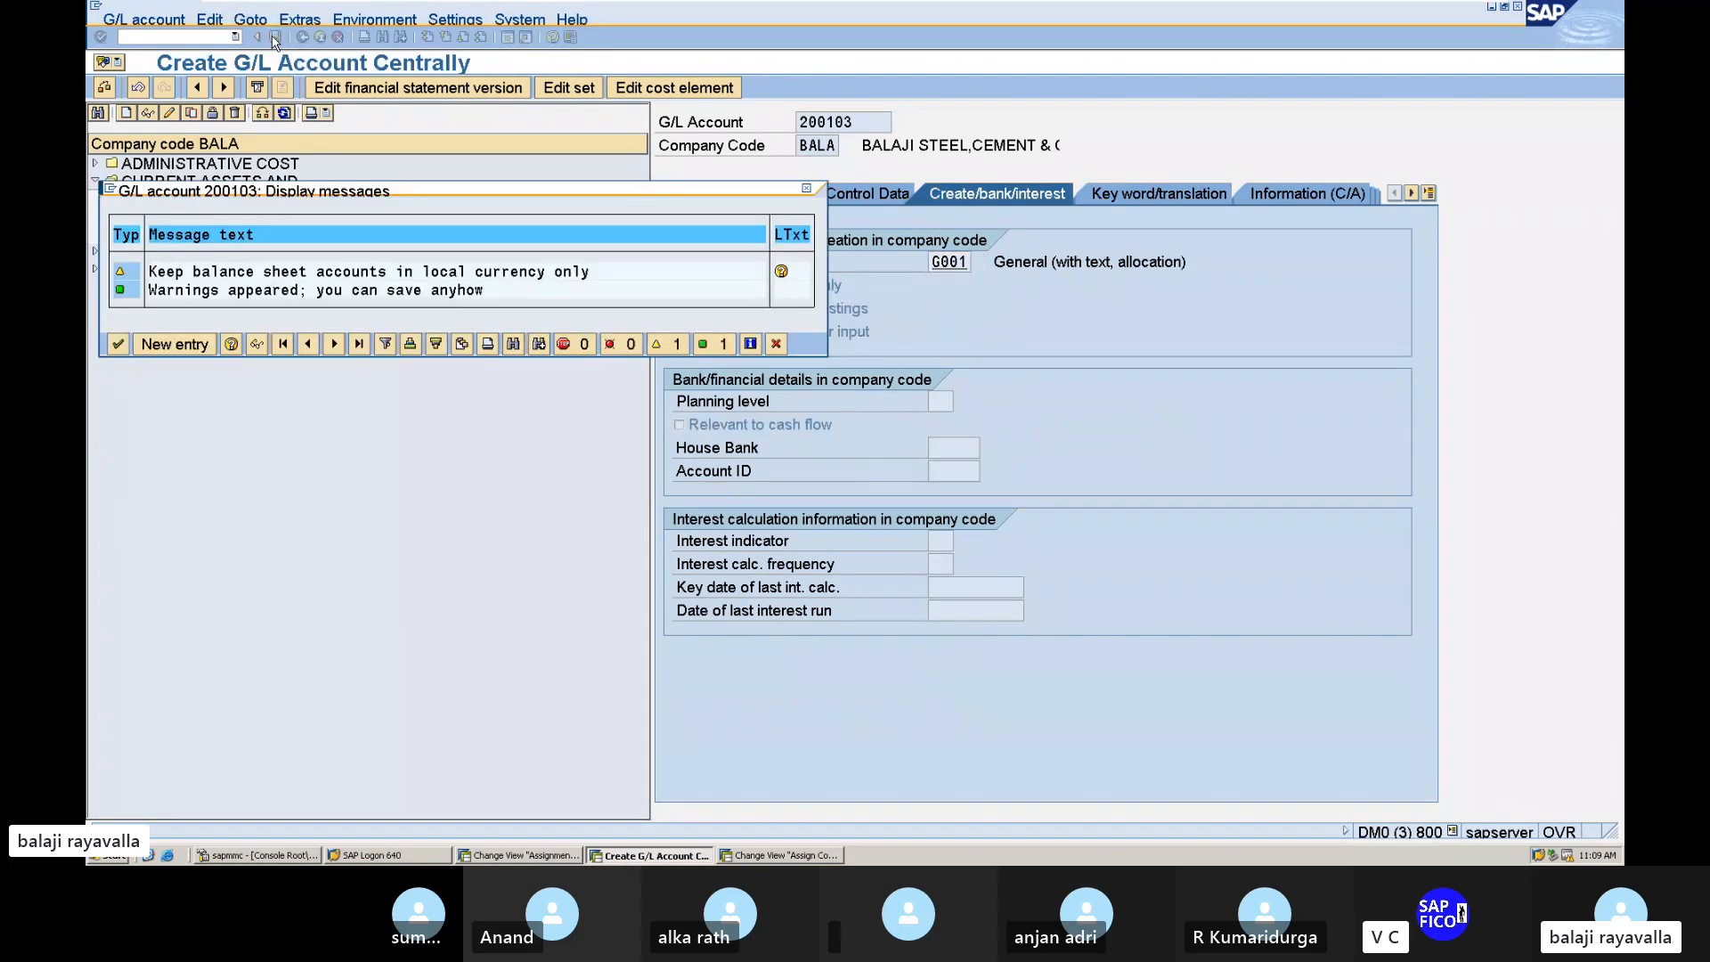
click(118, 344)
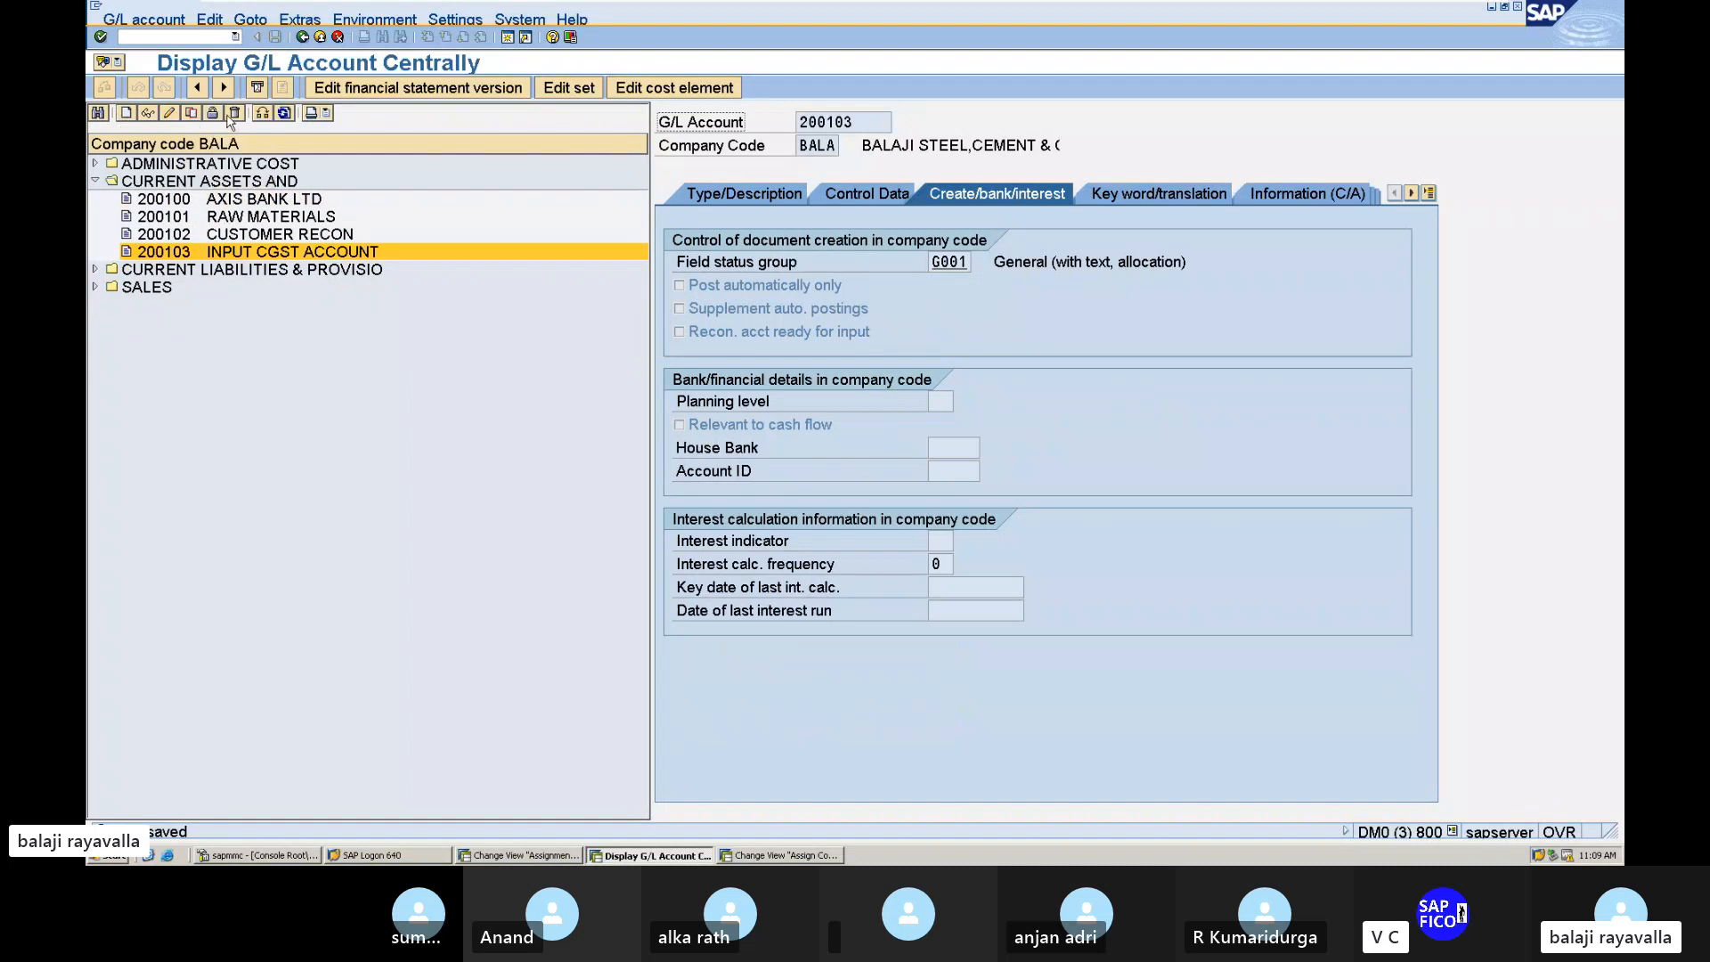
Step: Copy G/L account 200103 as the template for new account 200104 in company code BALA
click(191, 113)
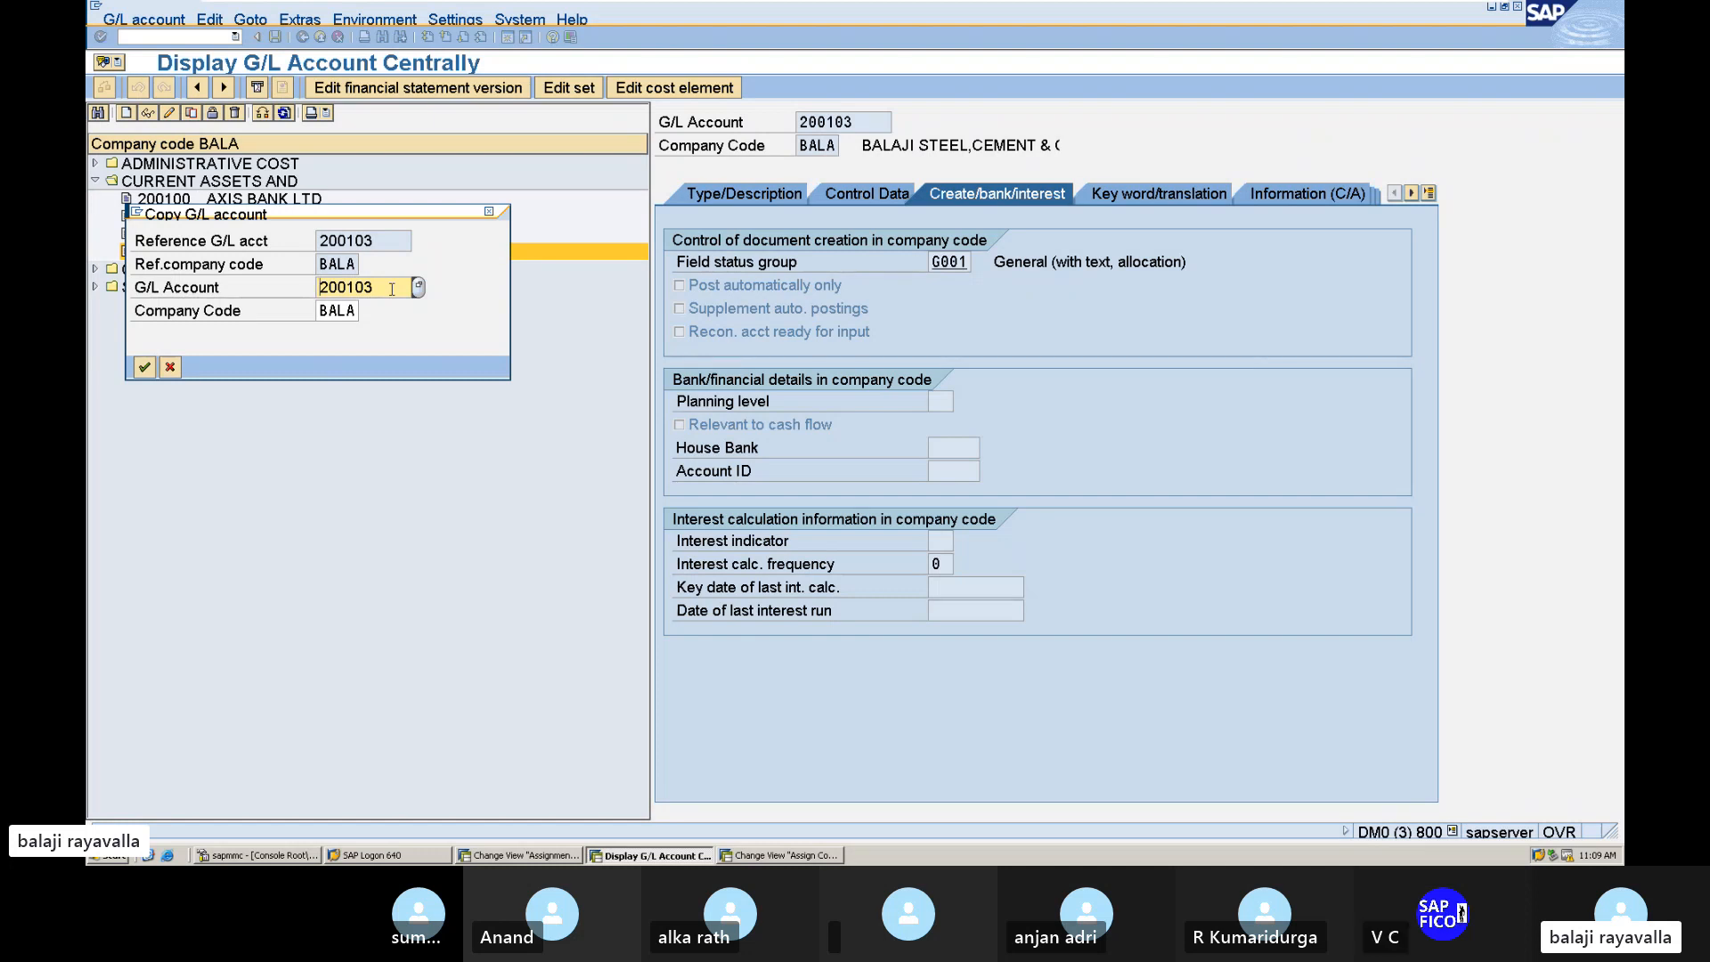
click(372, 240)
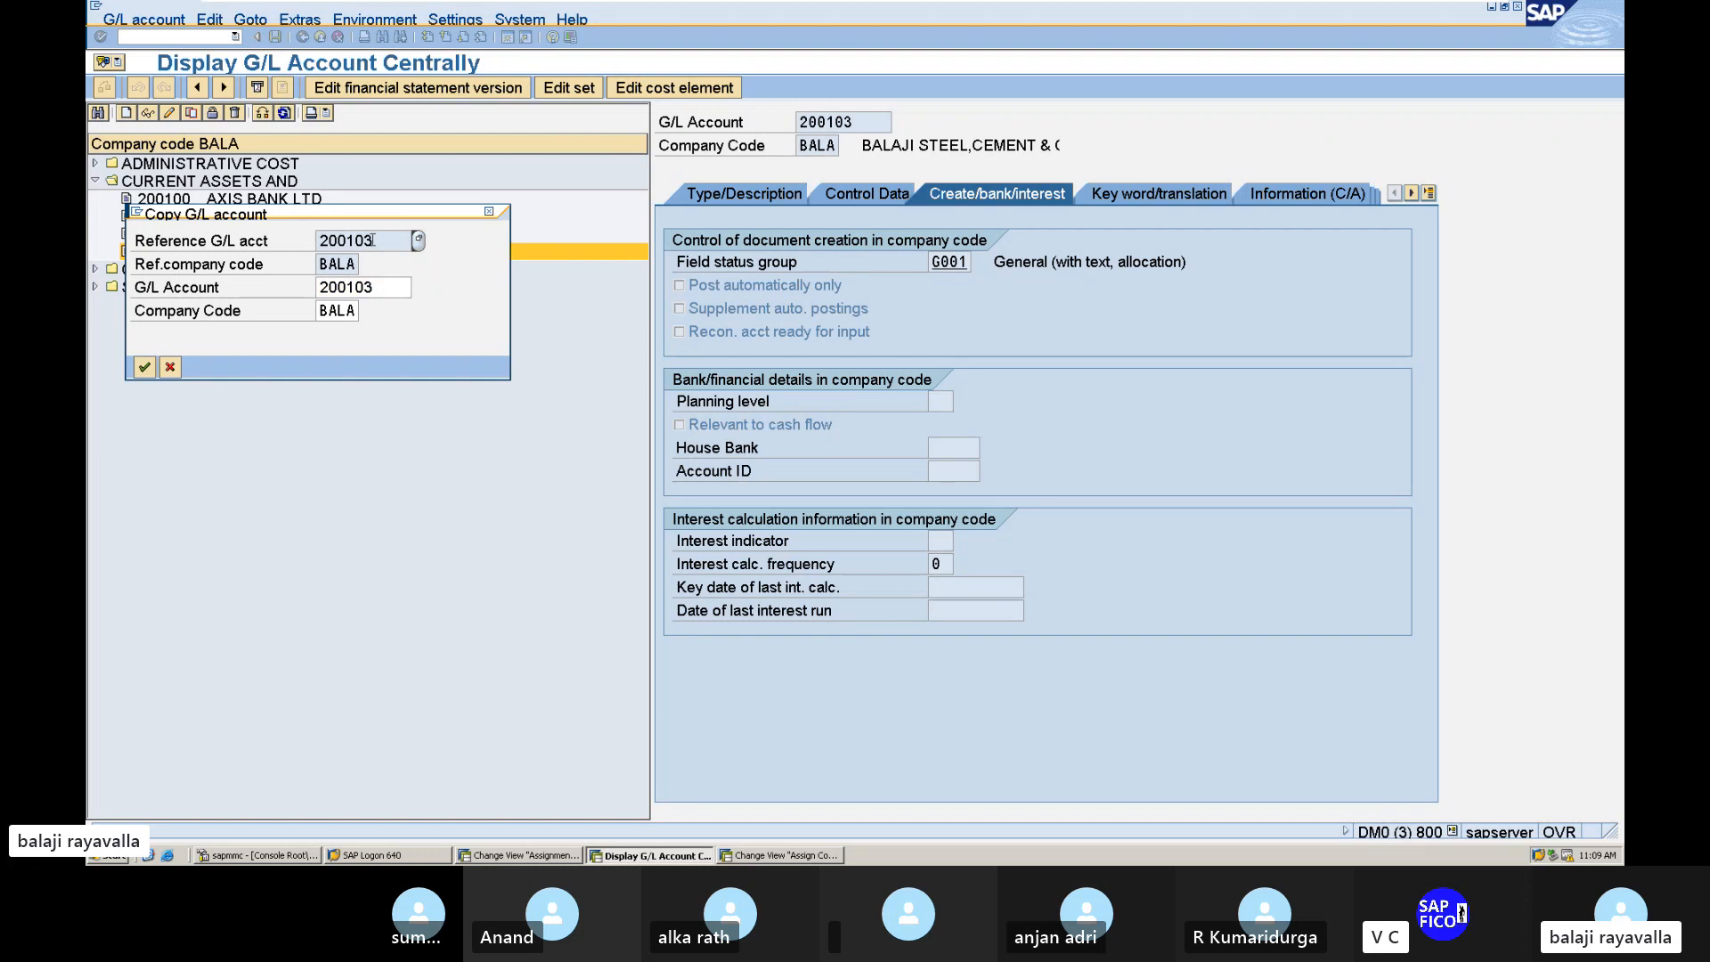
click(387, 286)
key(BackSpace)
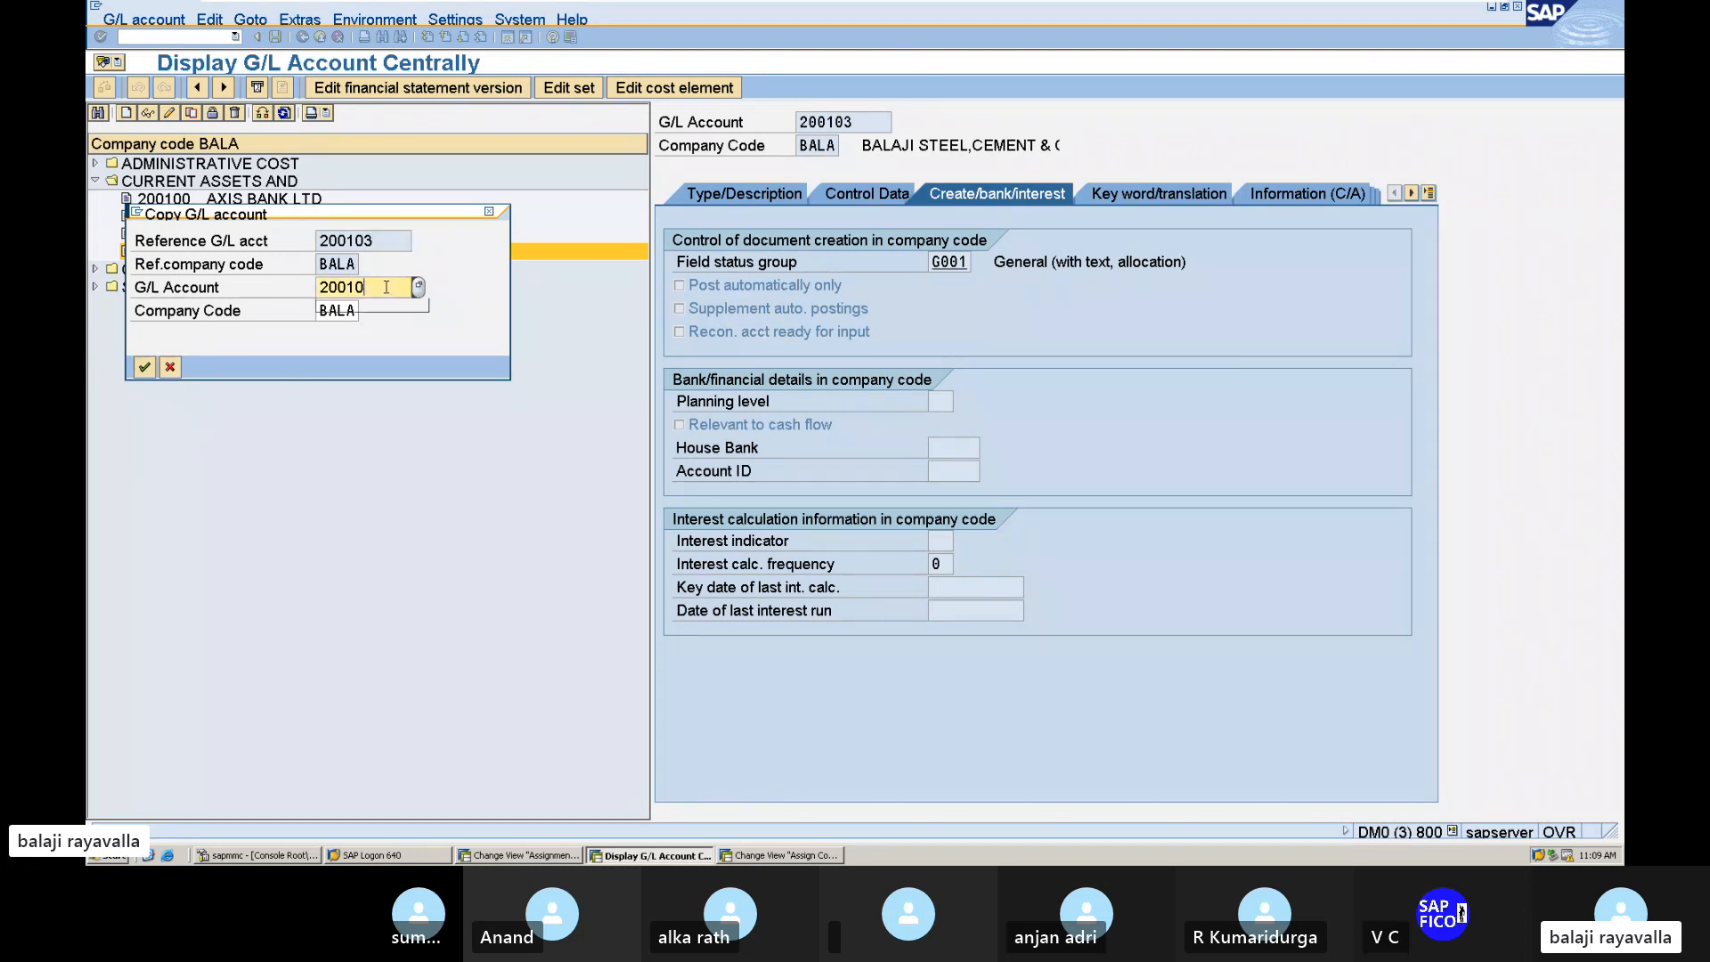
text(4)
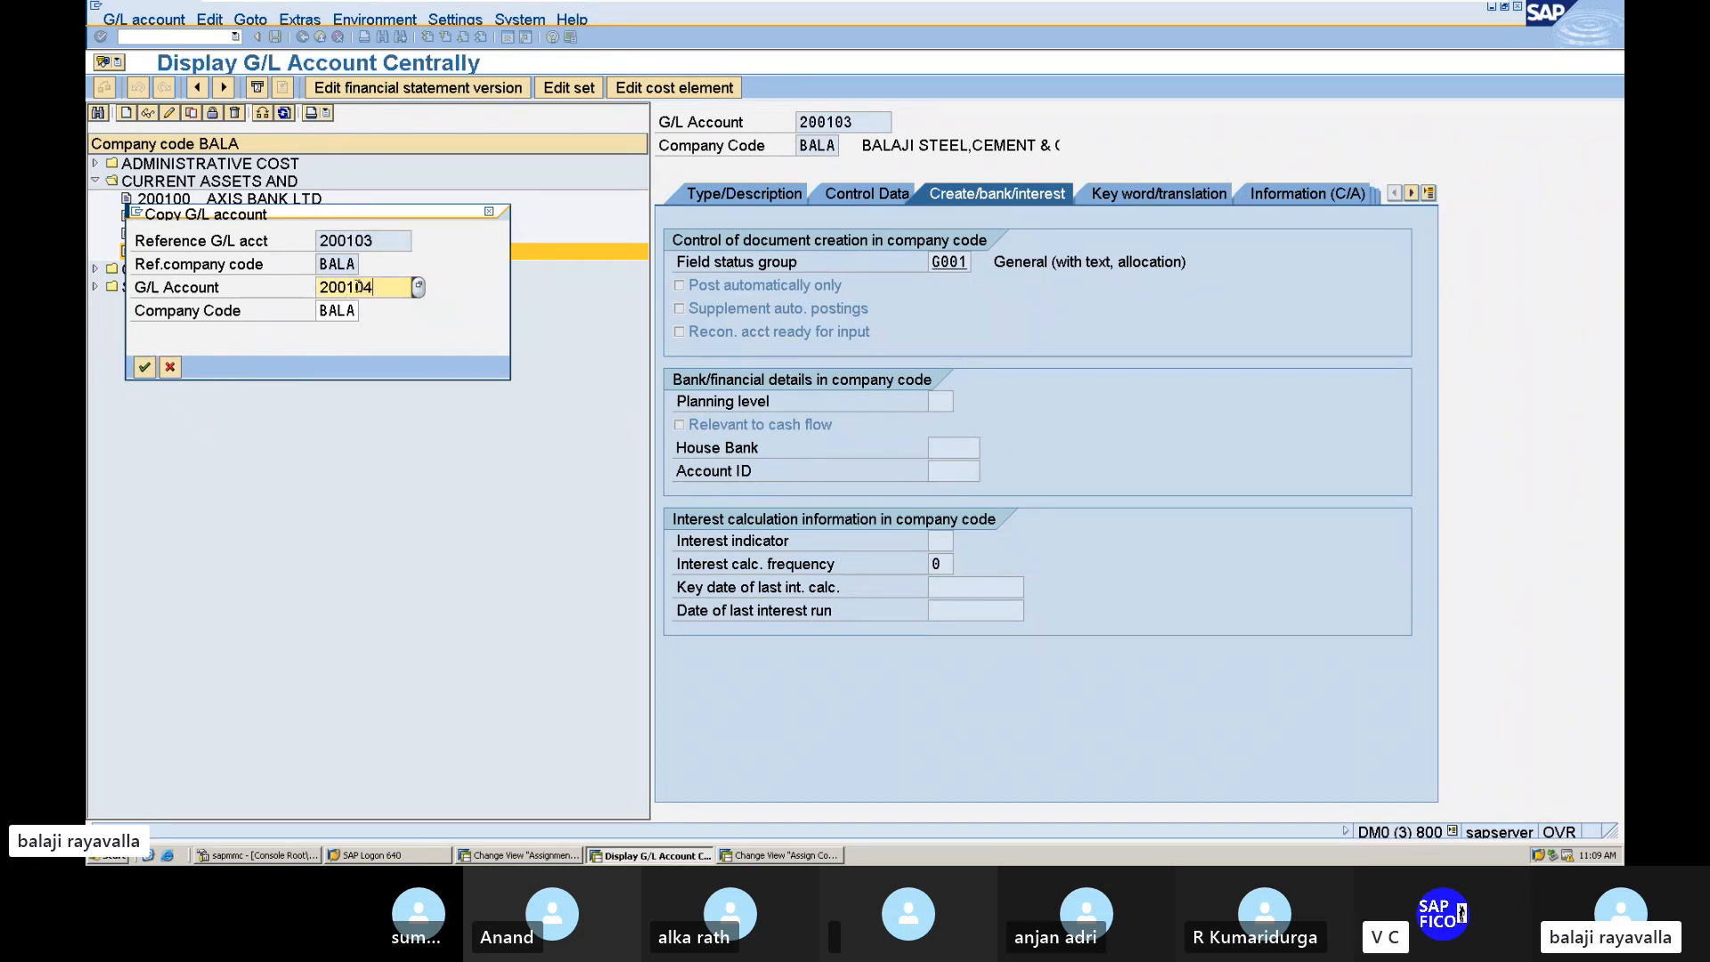
click(143, 368)
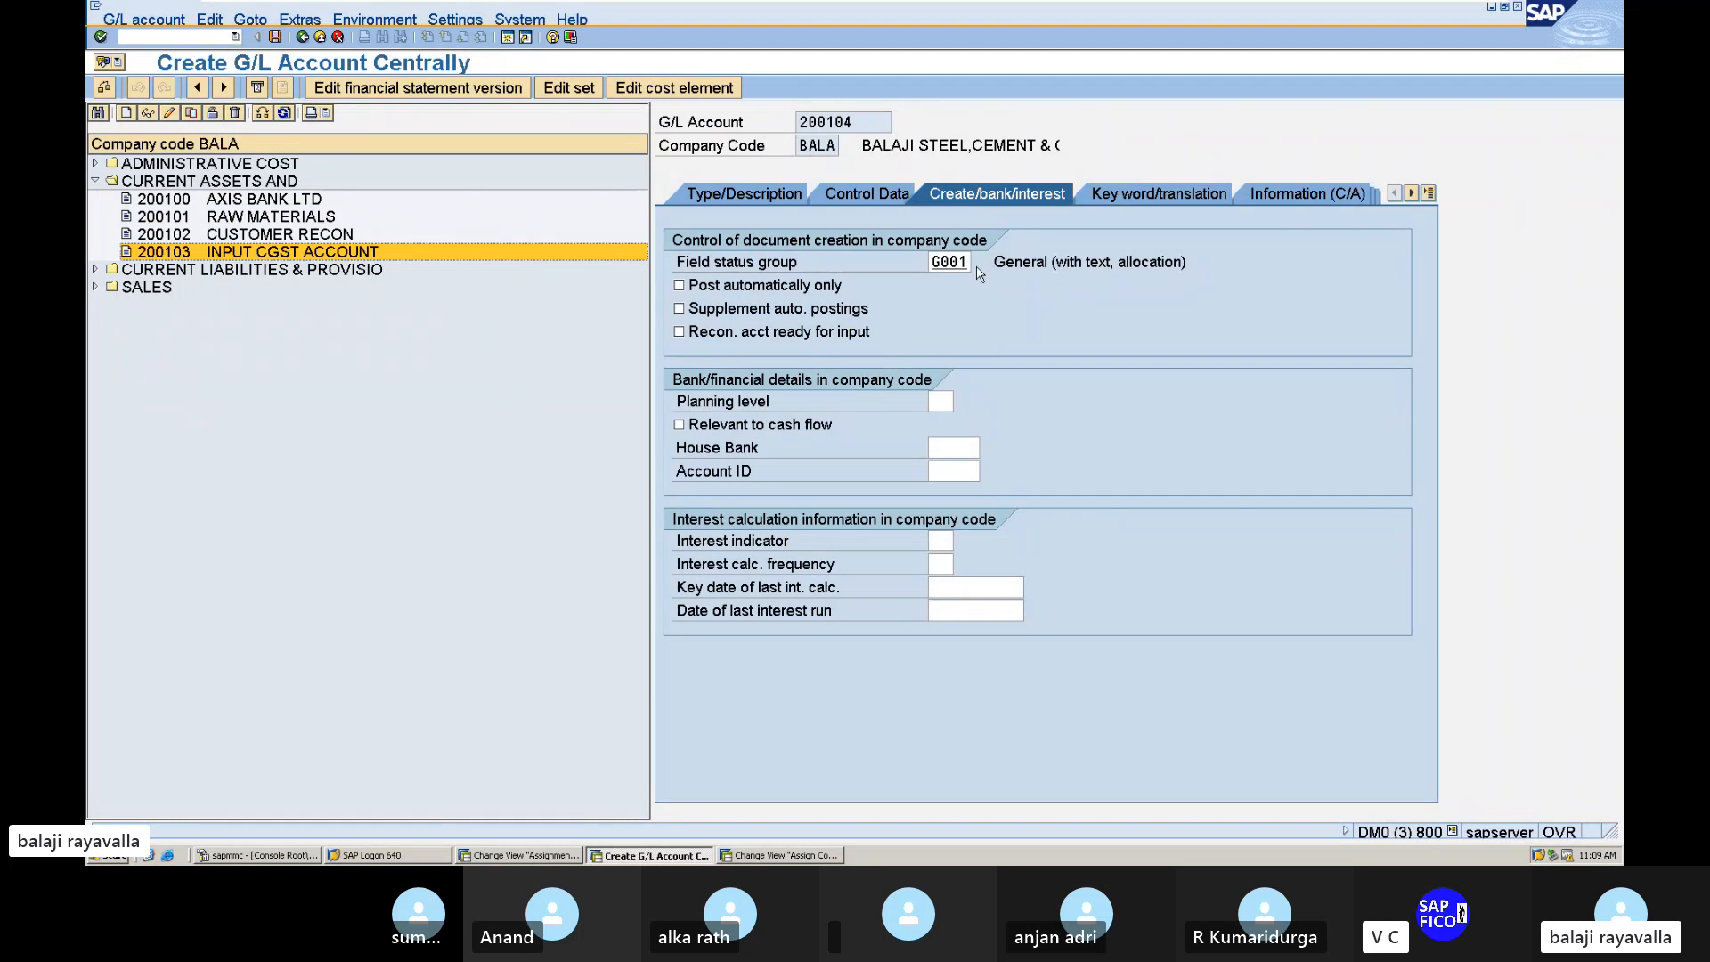
Step: Change the short text of G/L account 200104 to INPUT SGST ACCOUNT
click(797, 200)
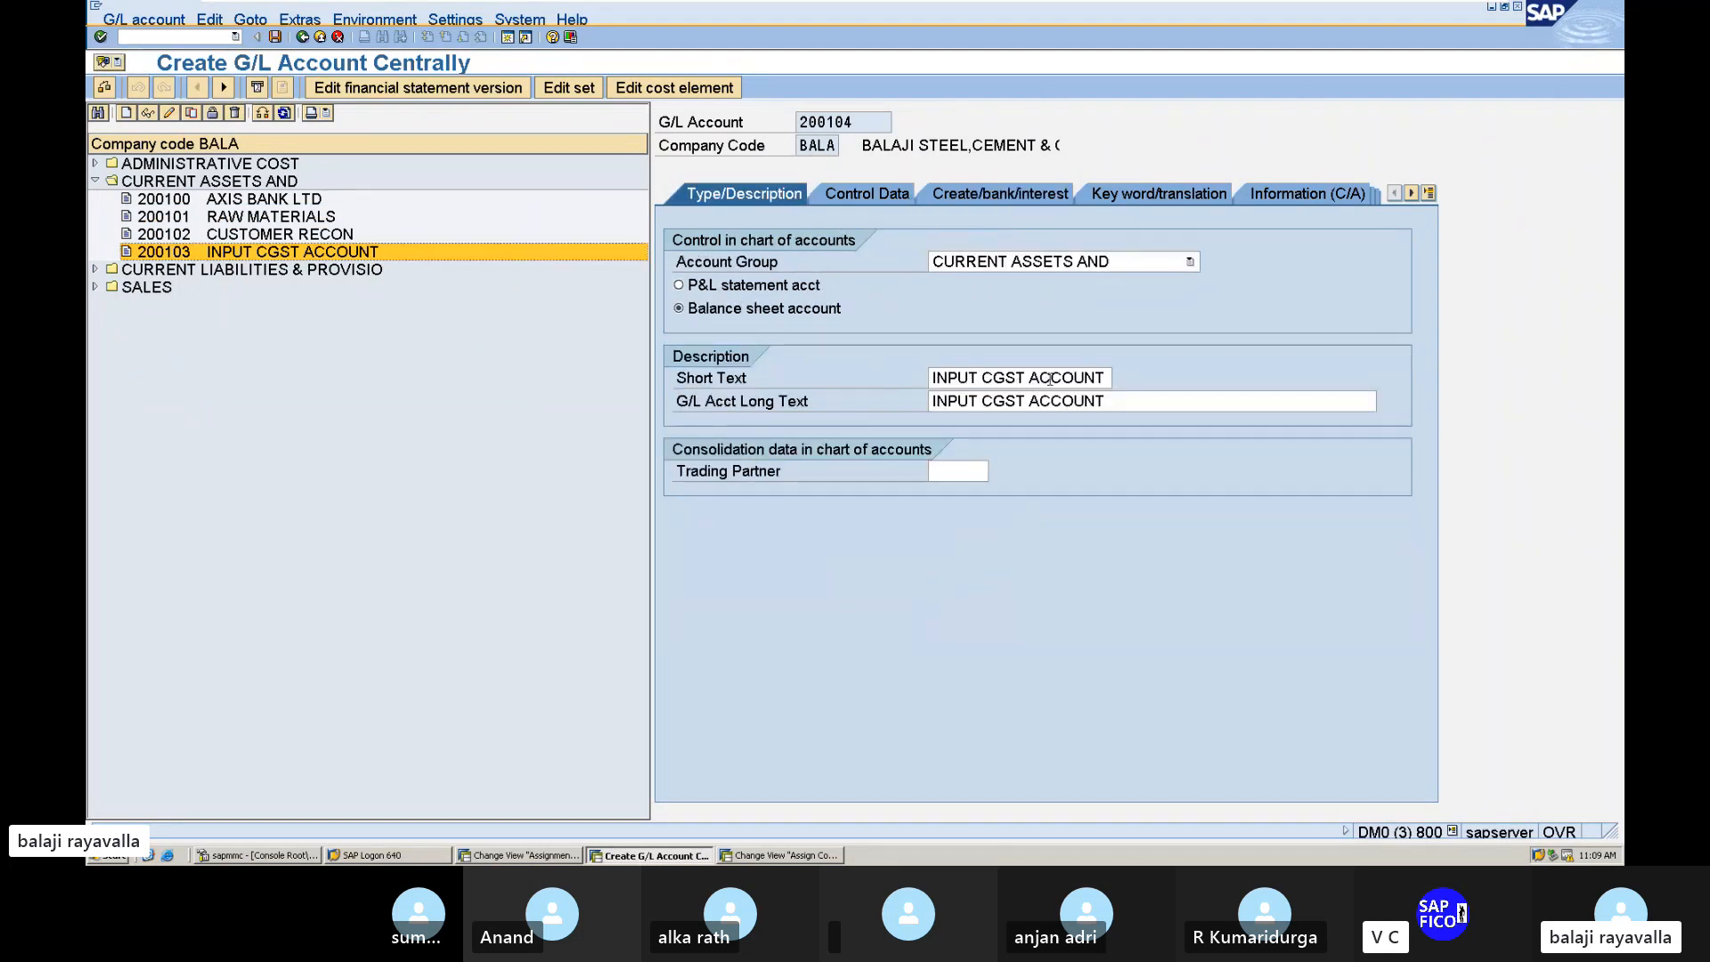
drag(993, 378, 1106, 381)
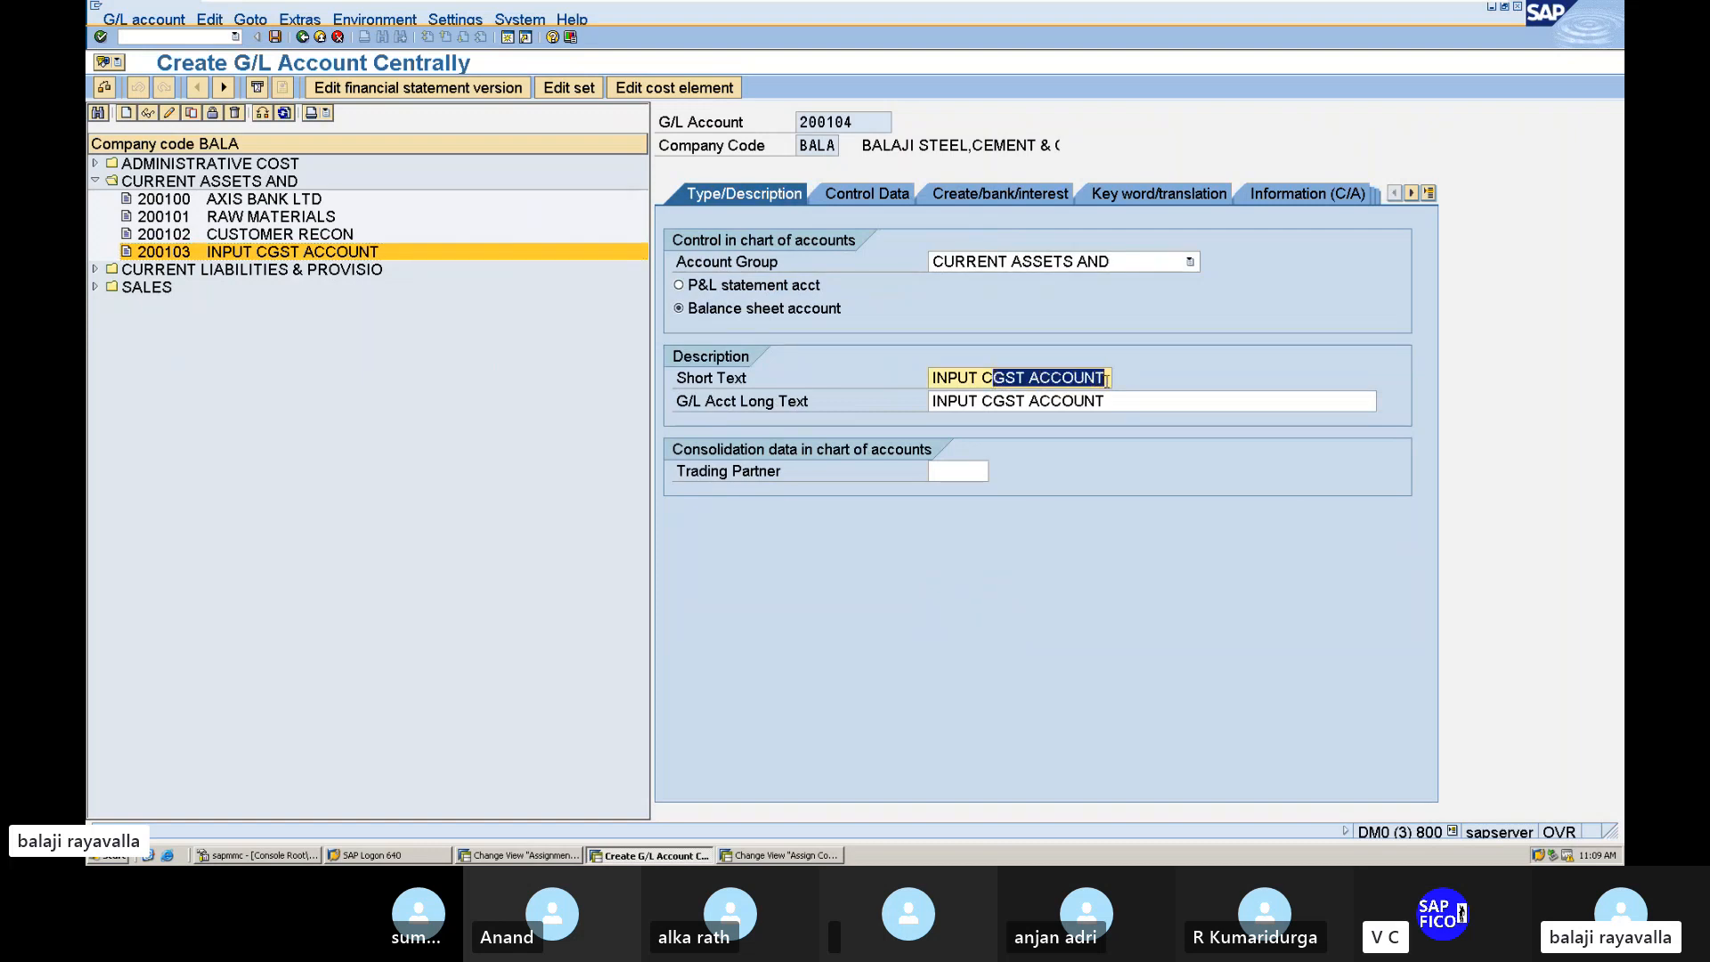
key(BackSpace)
key(BackSpace)
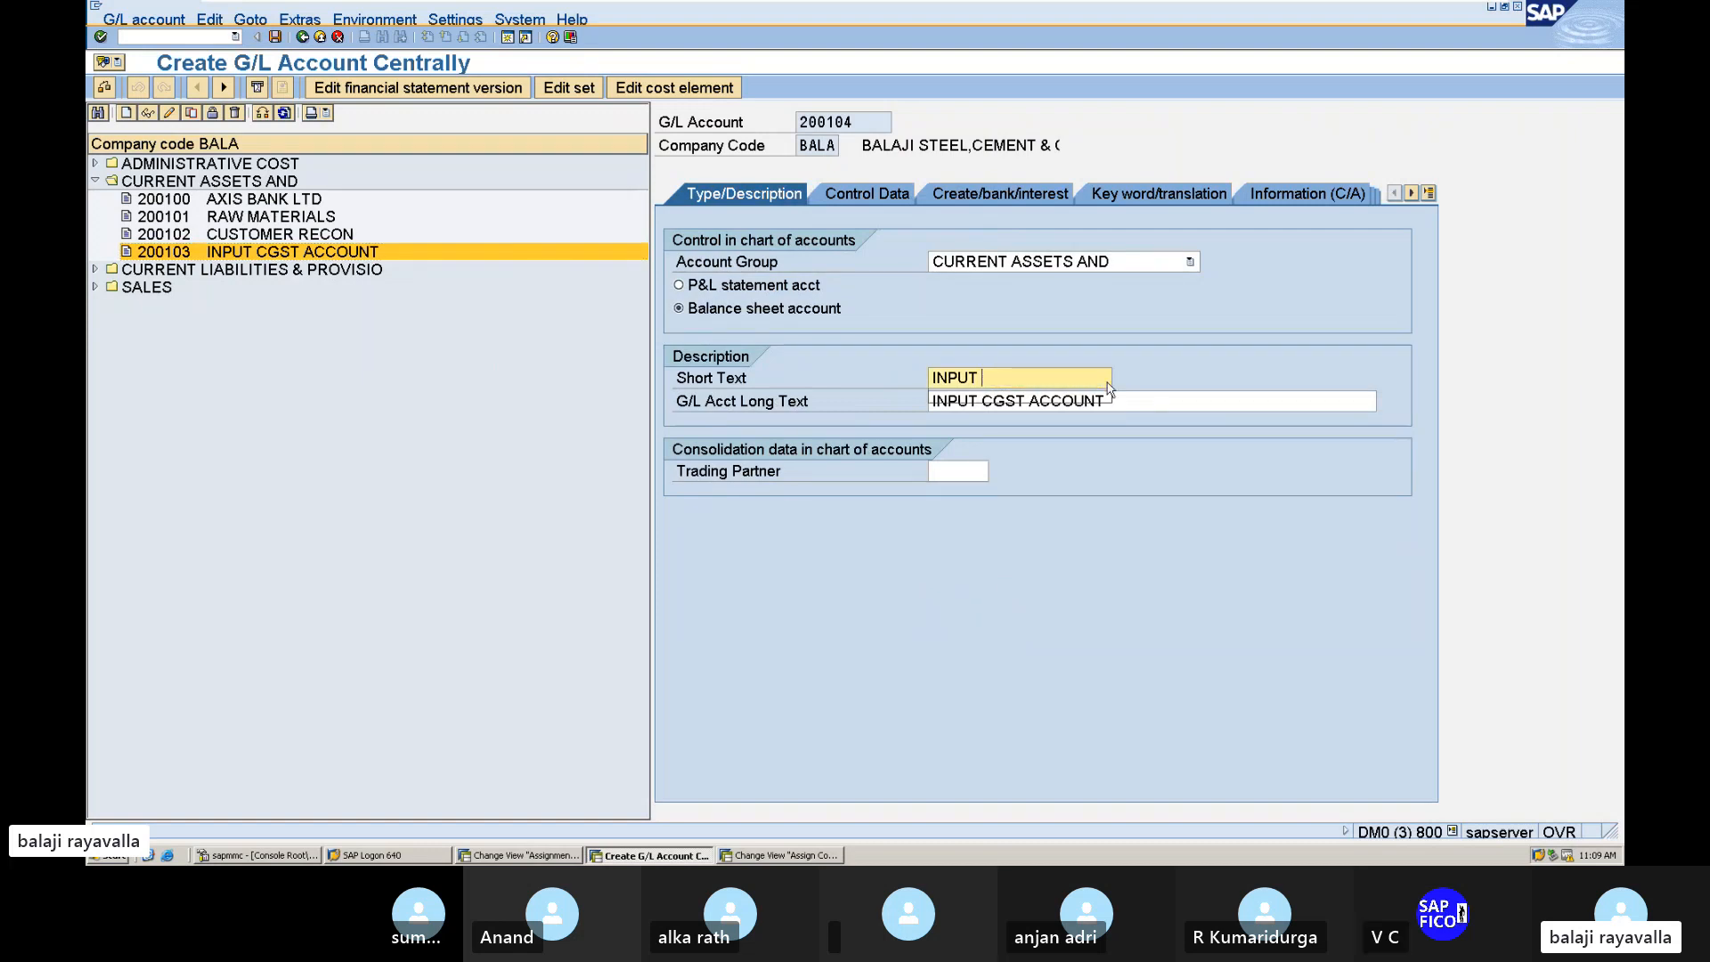
text(SGST)
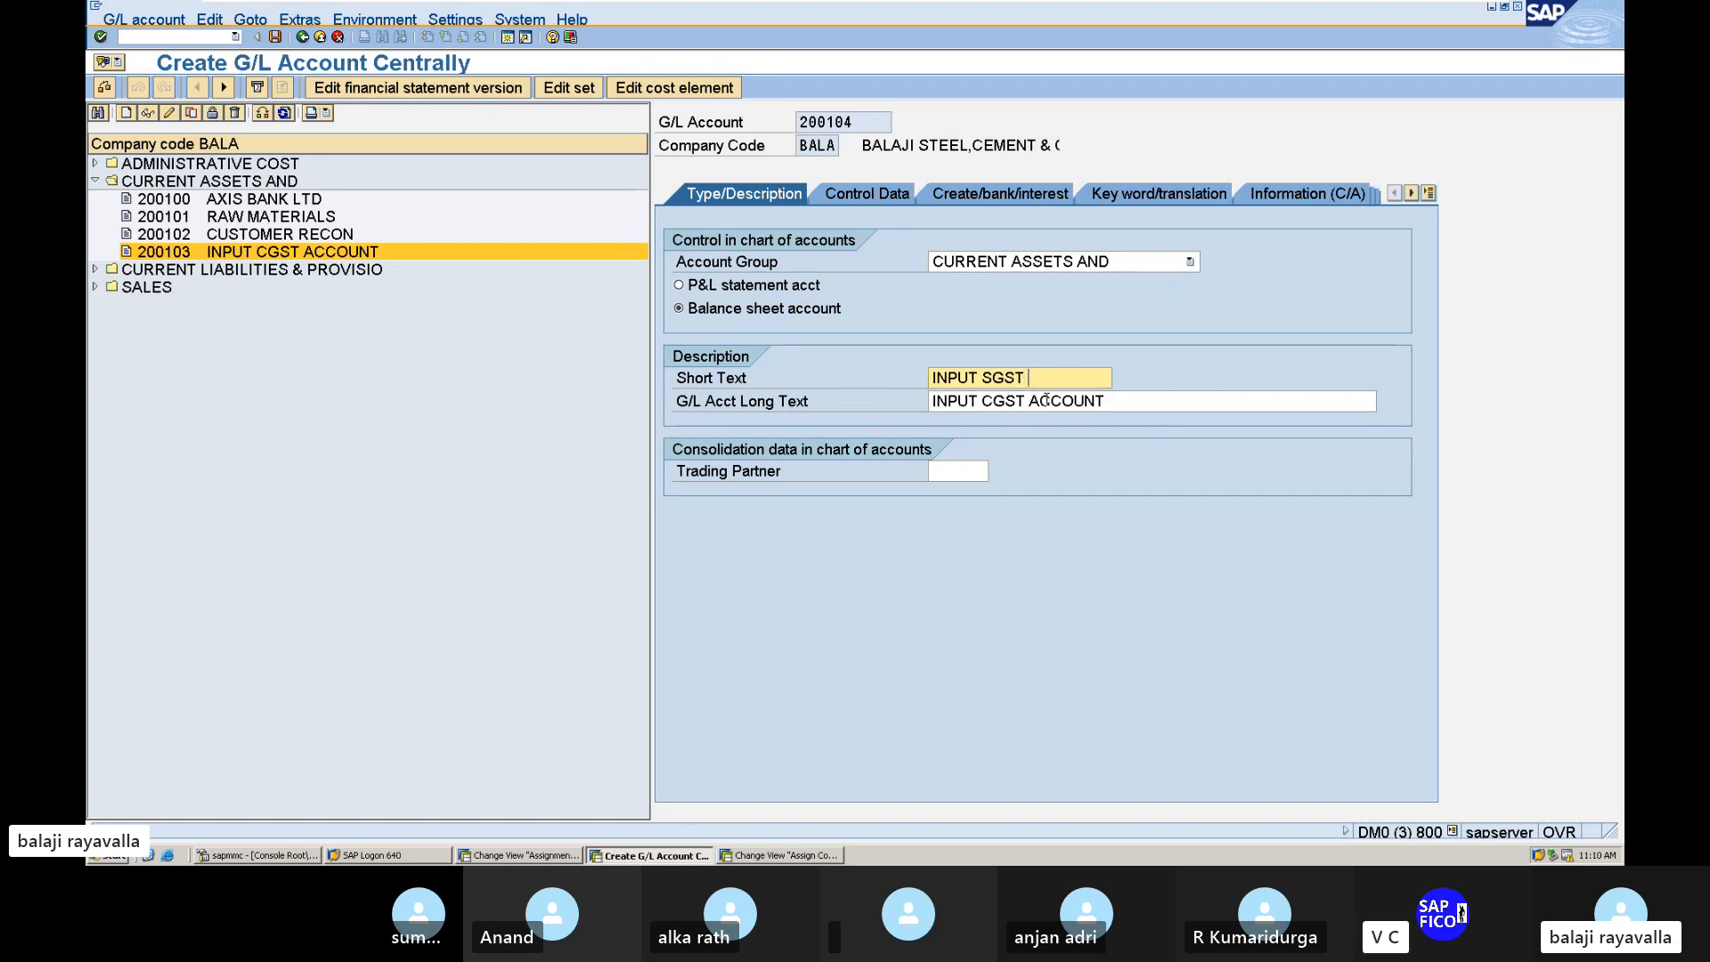
text( ACCOUNT)
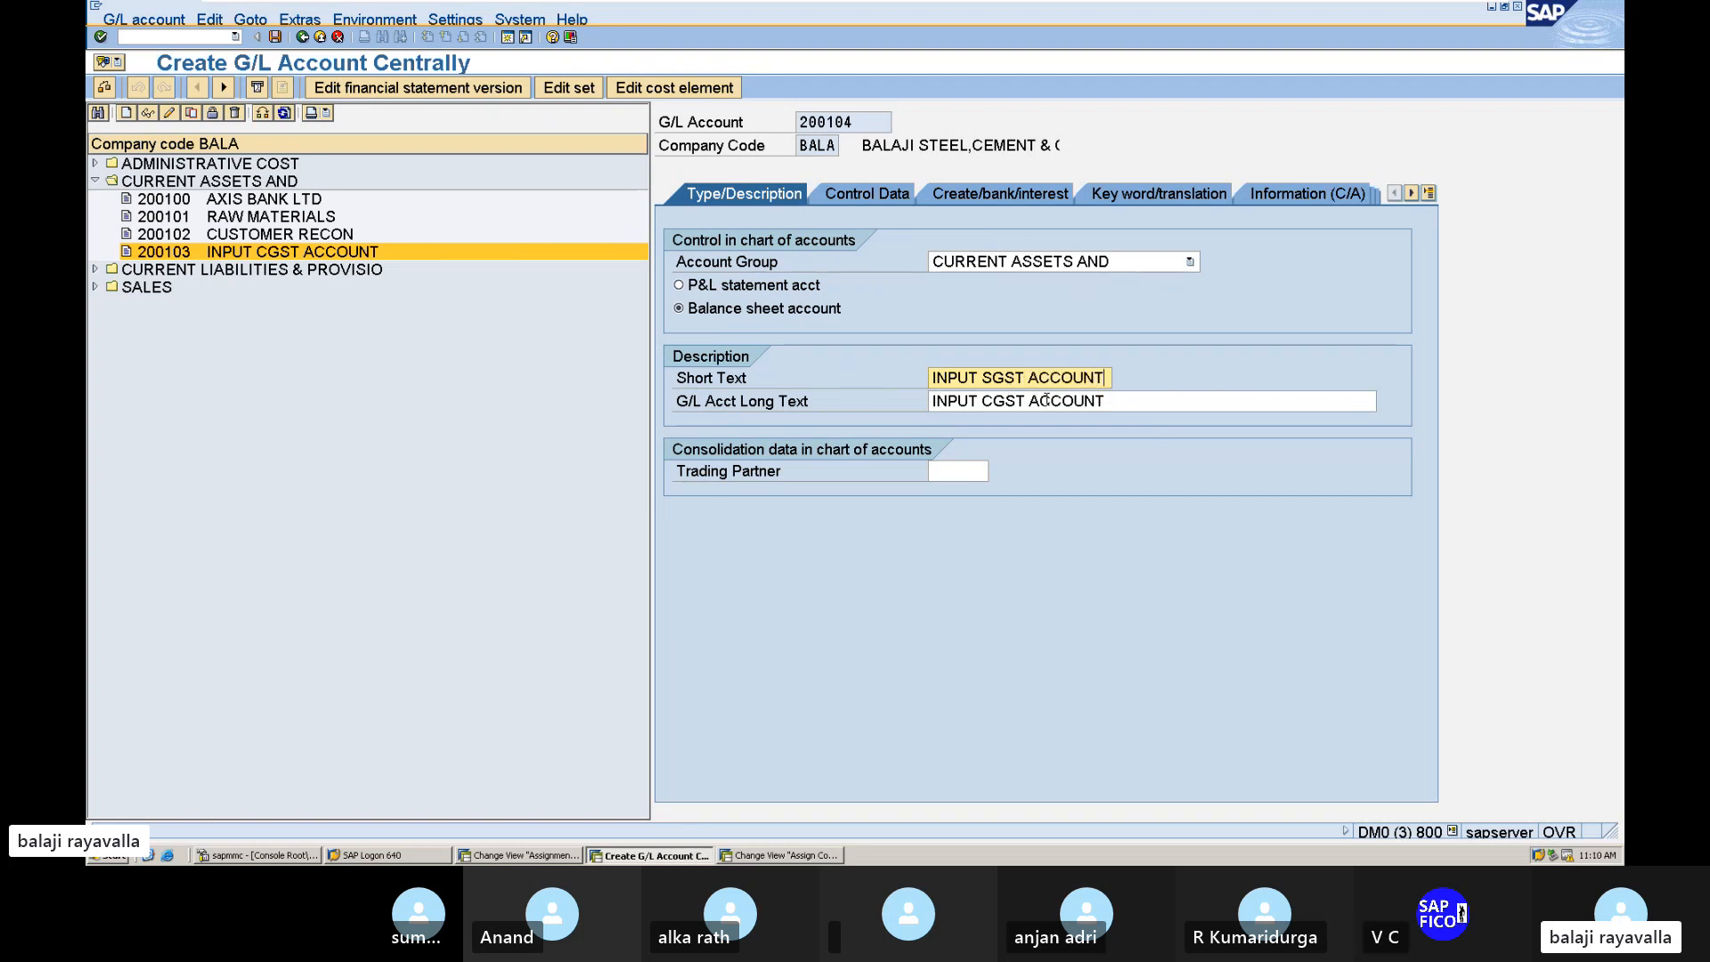
Step: Change the long text of G/L account 200104 to INPUTSGST ACCOUNT
click(995, 402)
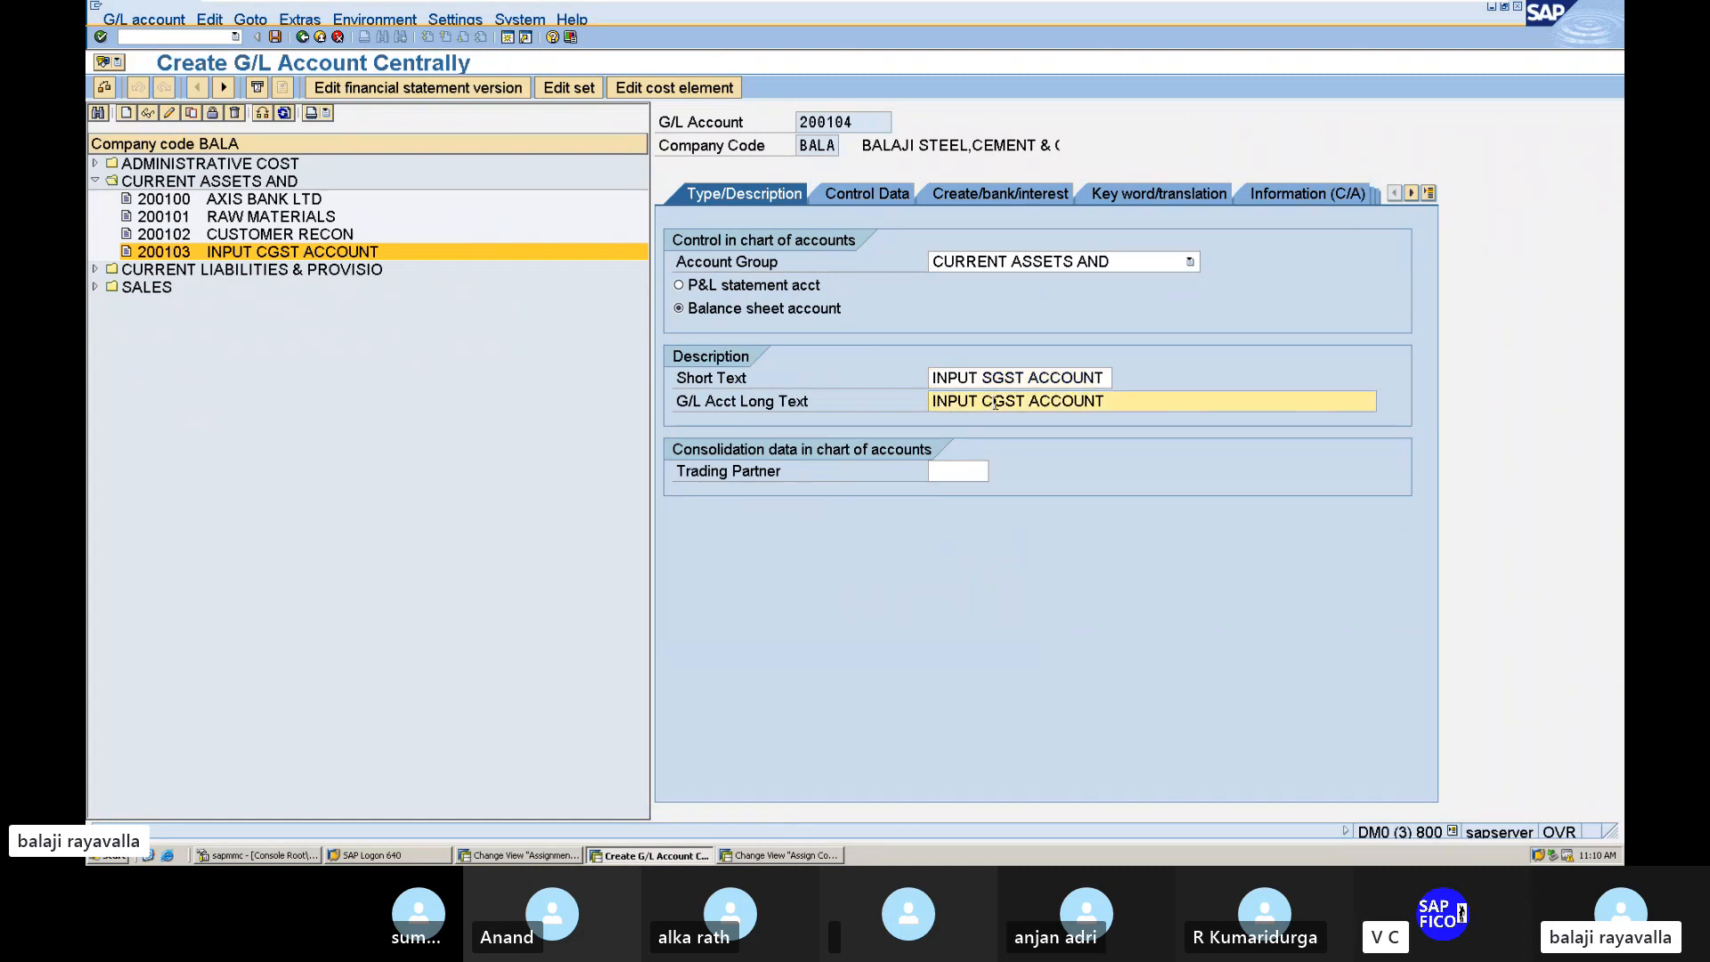
click(979, 401)
text(S)
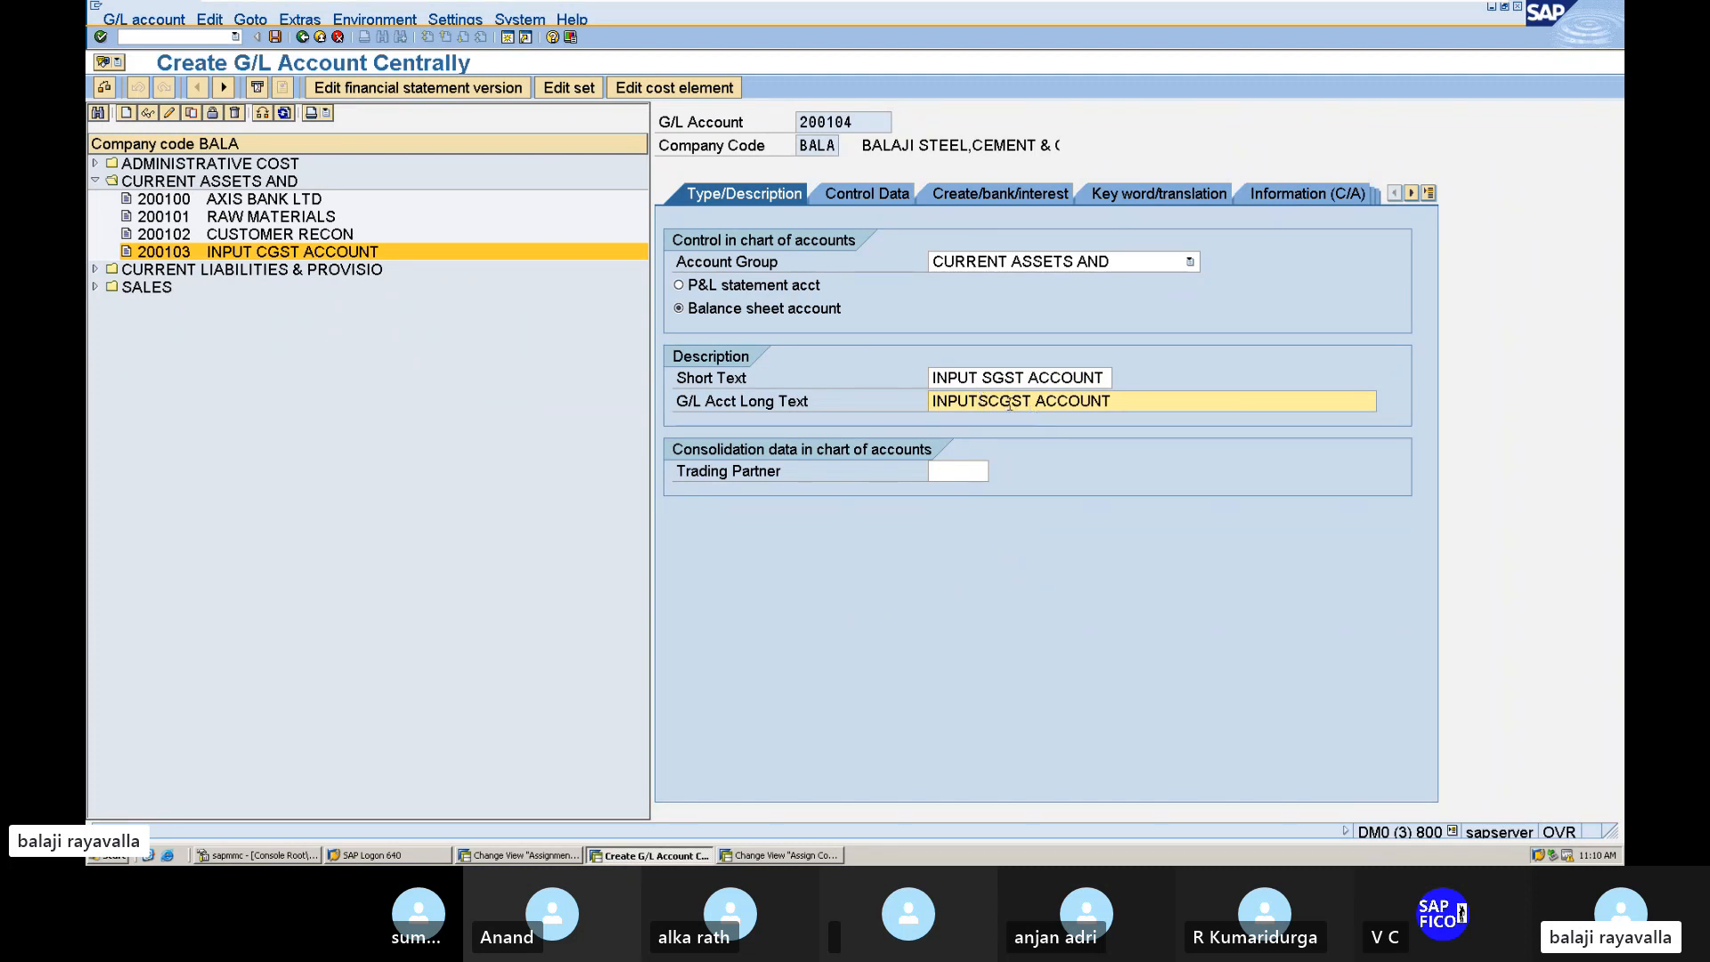
key(Delete)
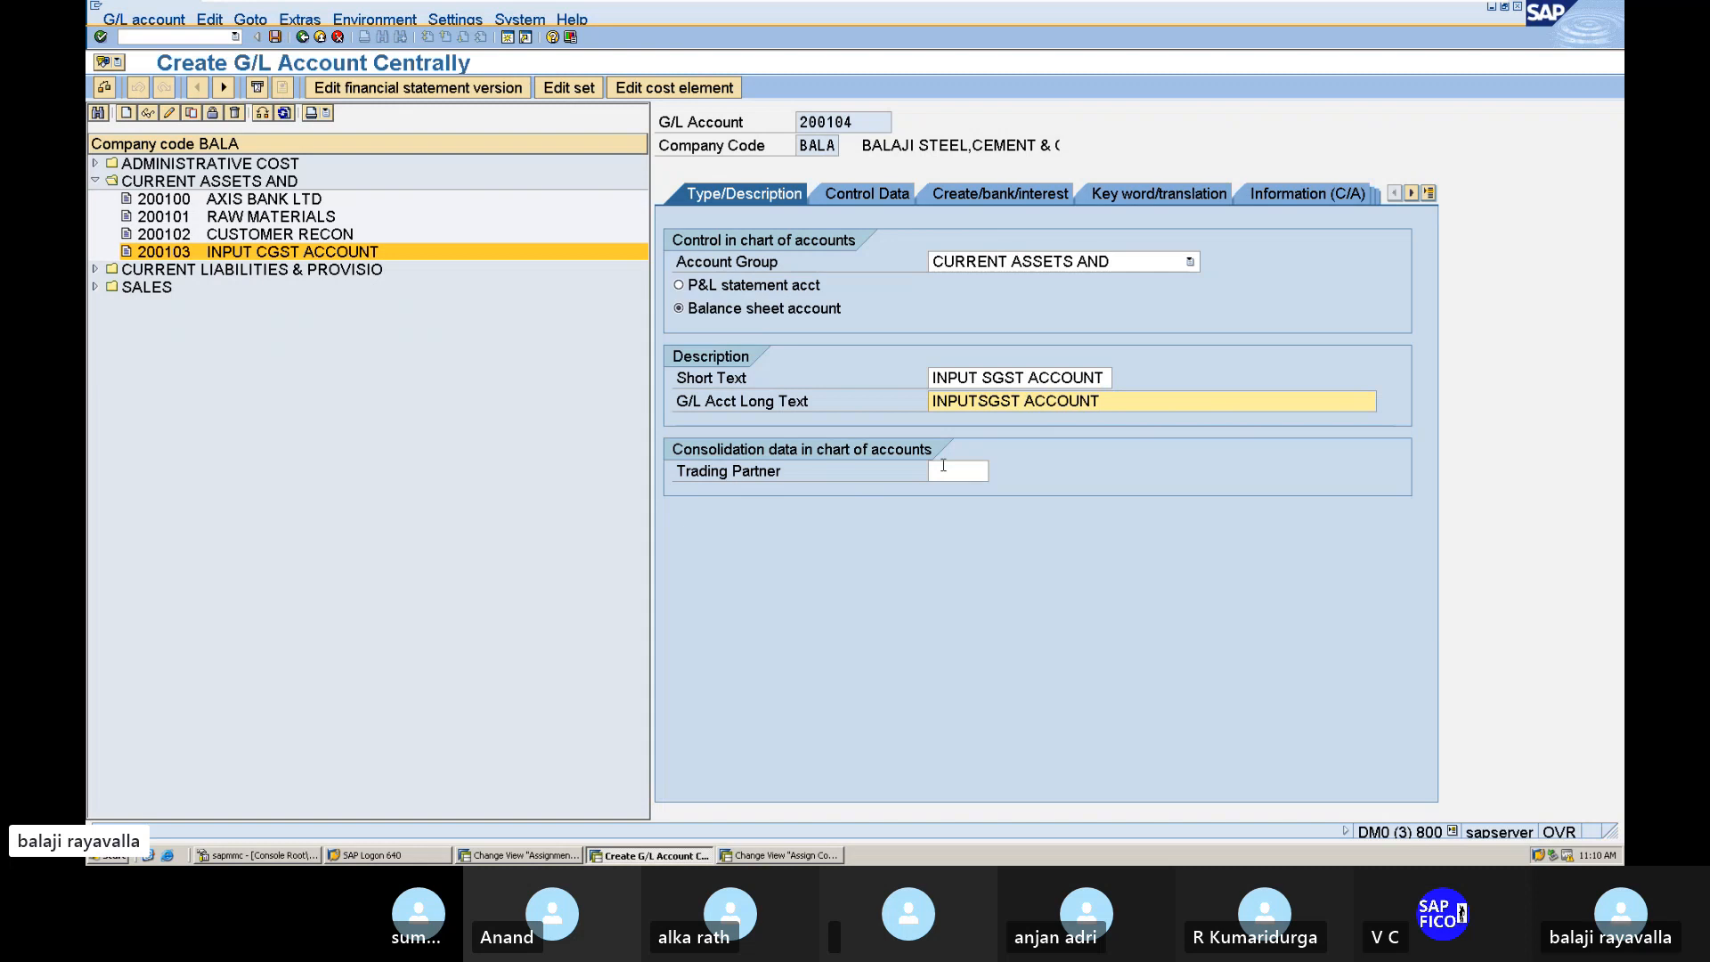
Step: Review the control data of G/L account 200104, save the account, and expand the current liabilities group in the account tree
click(867, 194)
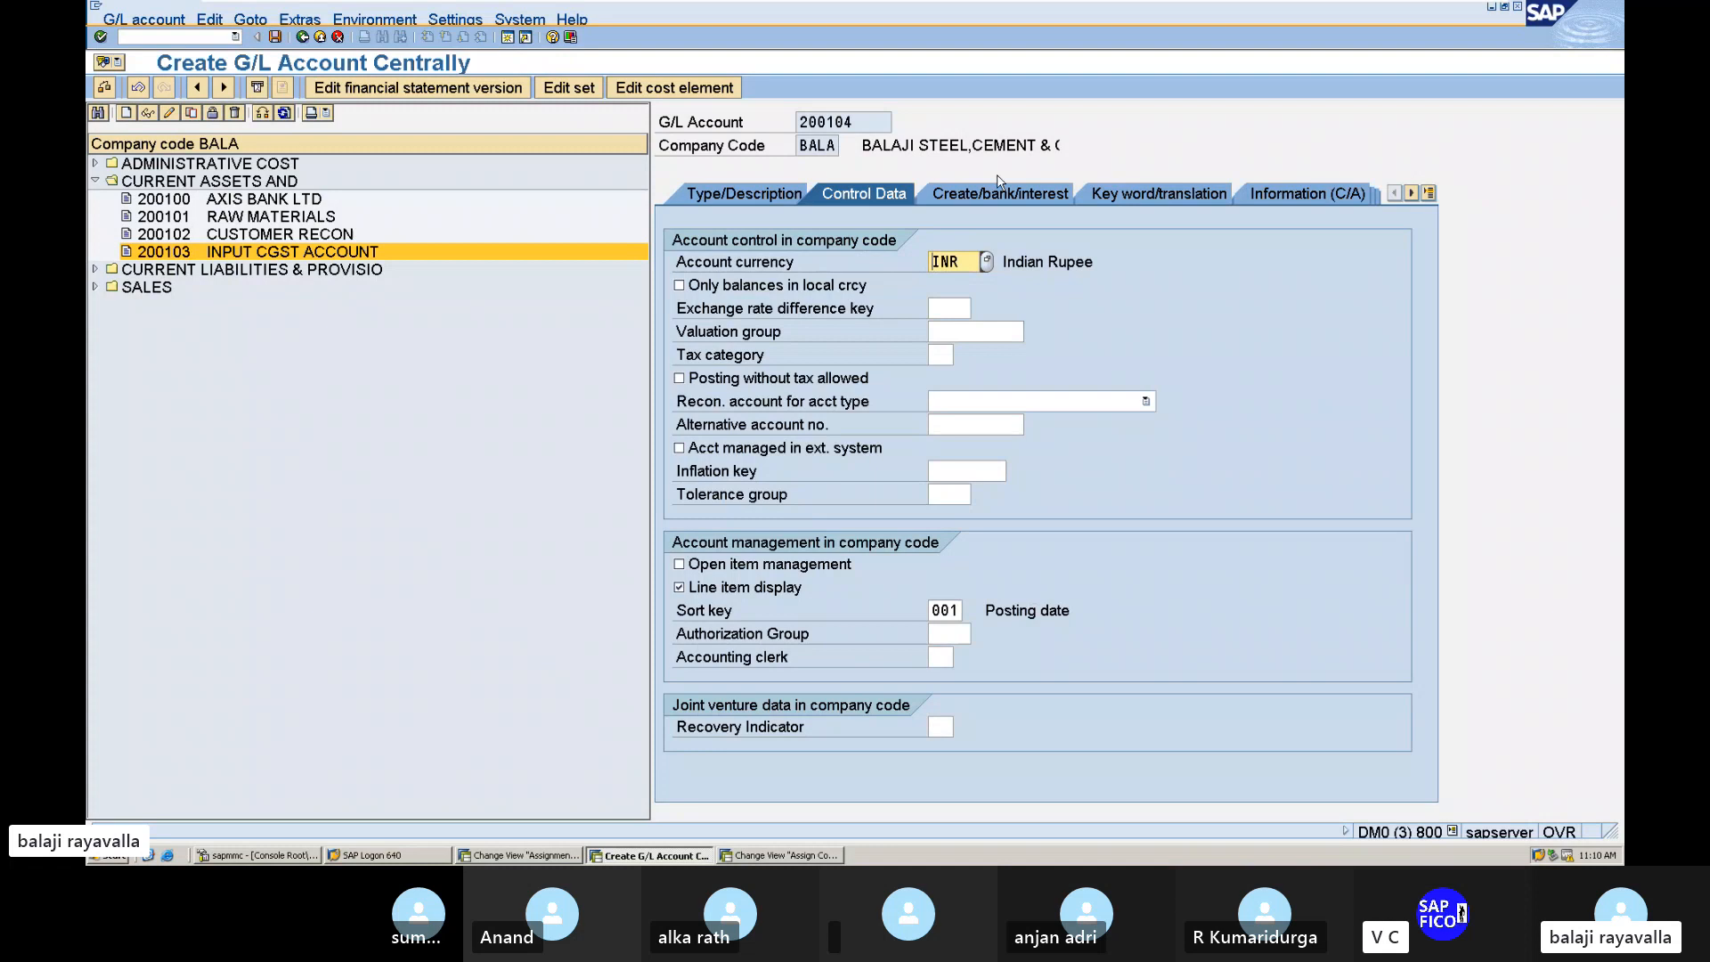
click(276, 38)
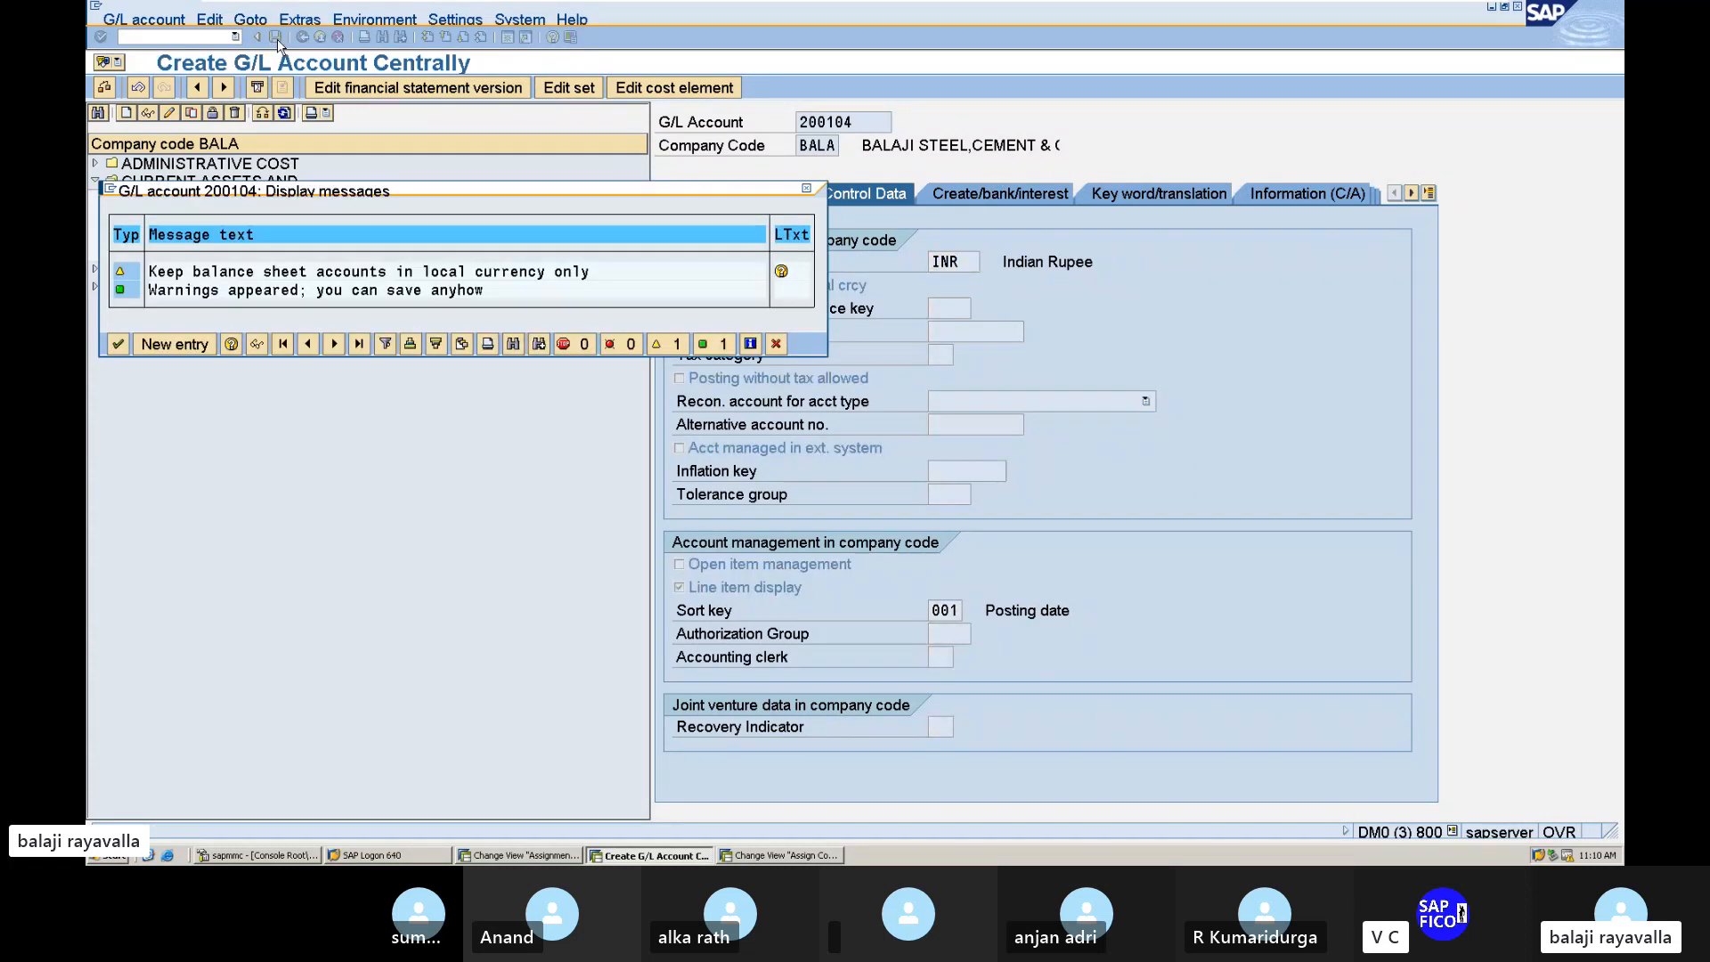
click(118, 343)
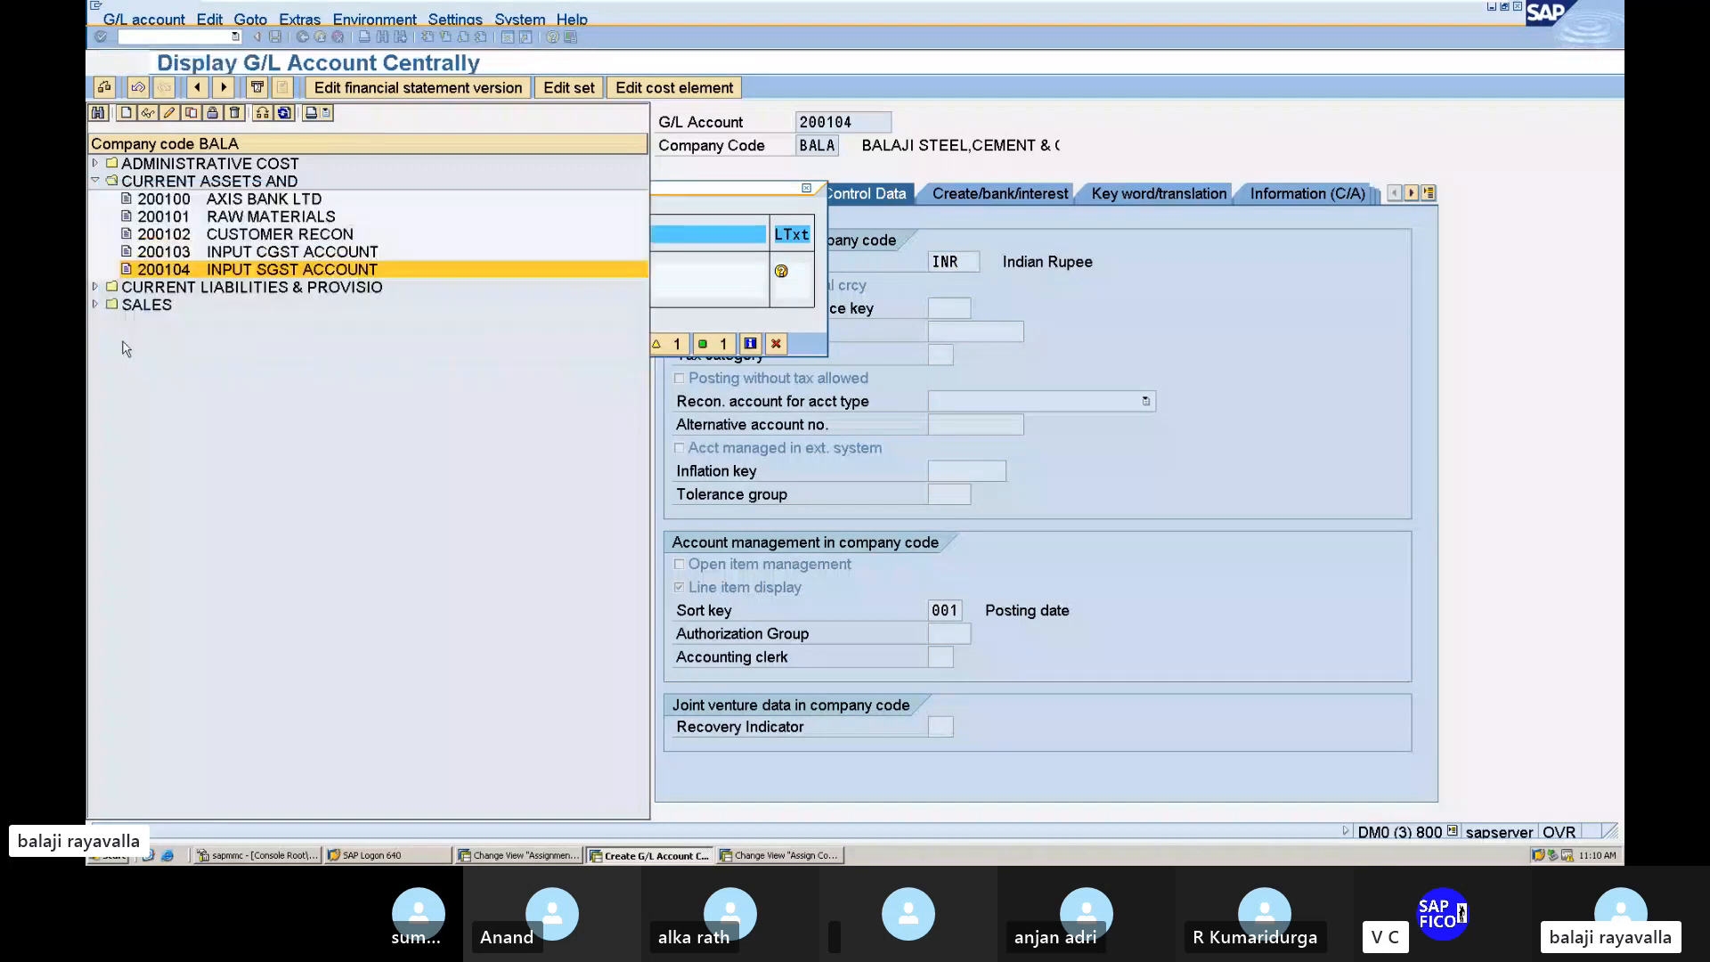
click(96, 288)
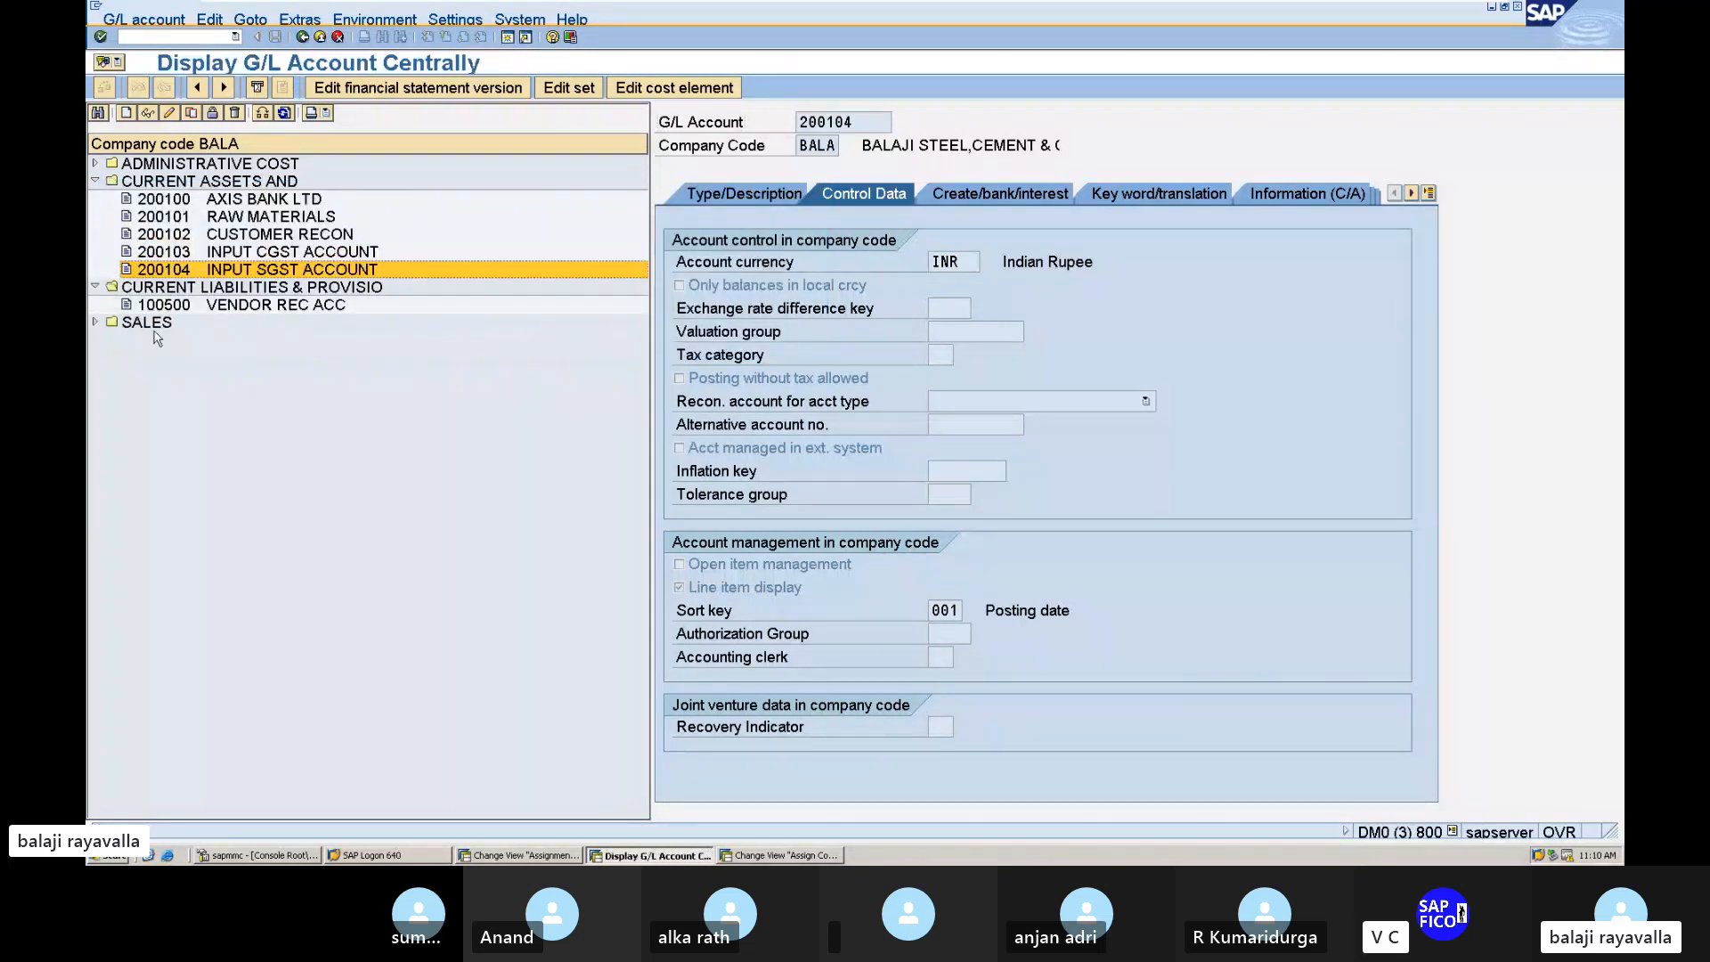
Step: Start creating G/L account 100501 in company code BALA
click(137, 306)
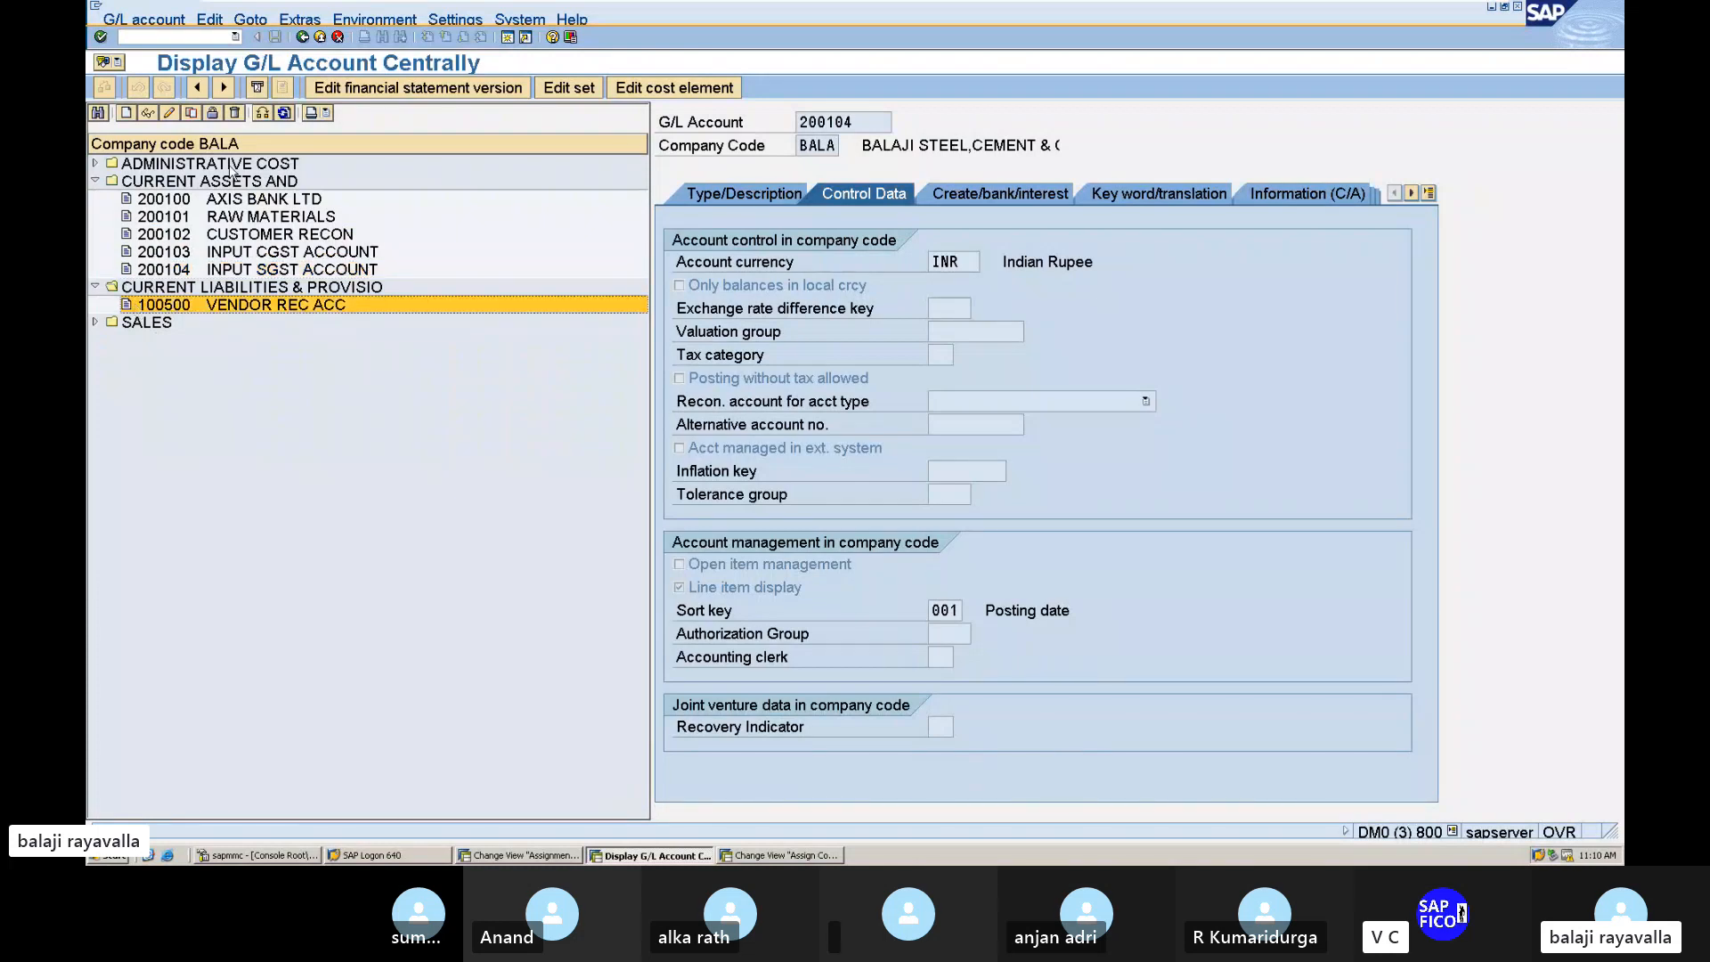
click(127, 114)
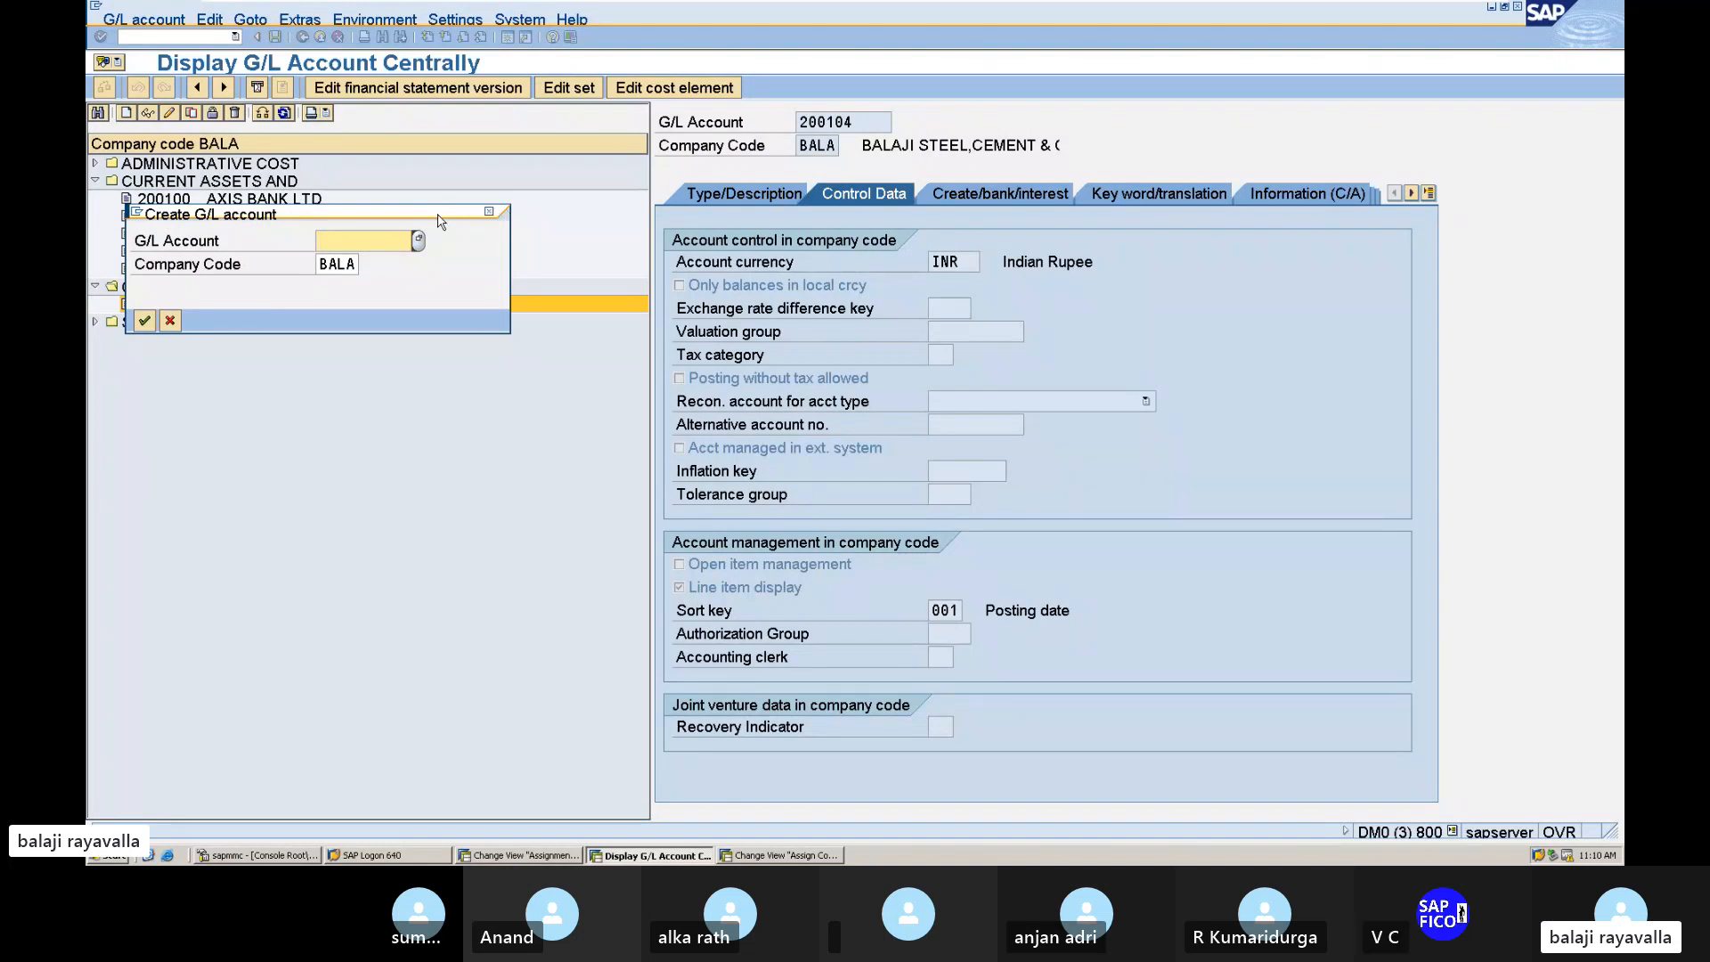
drag(441, 221, 522, 162)
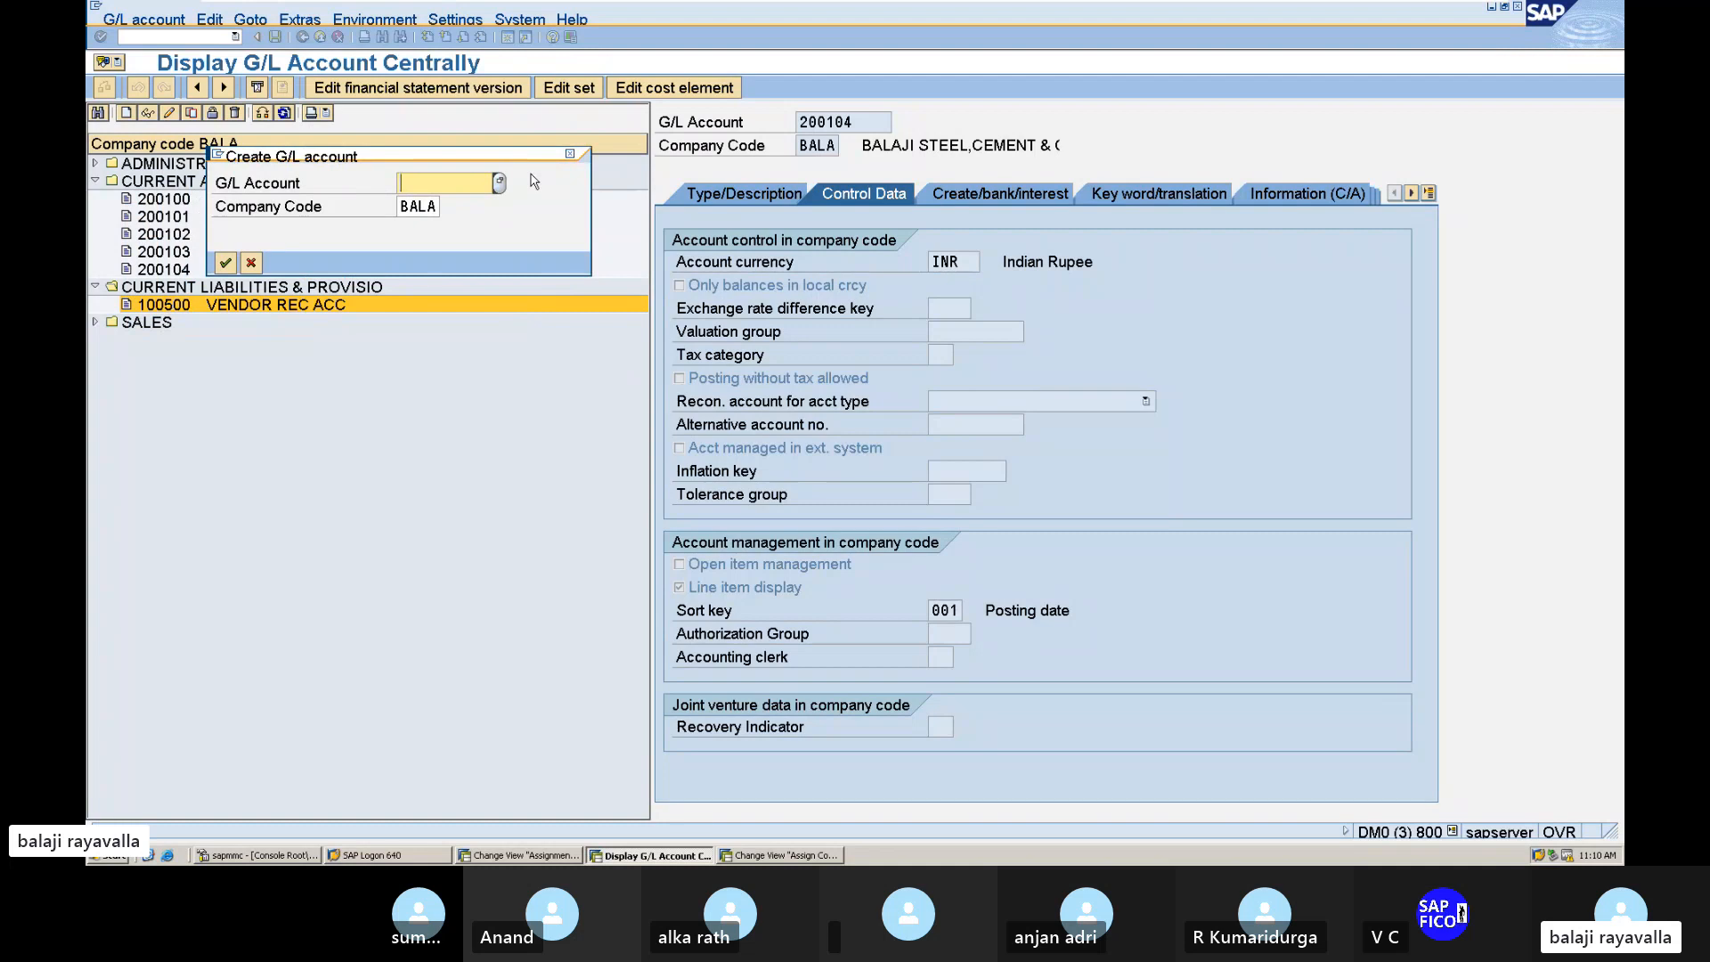
text(100)
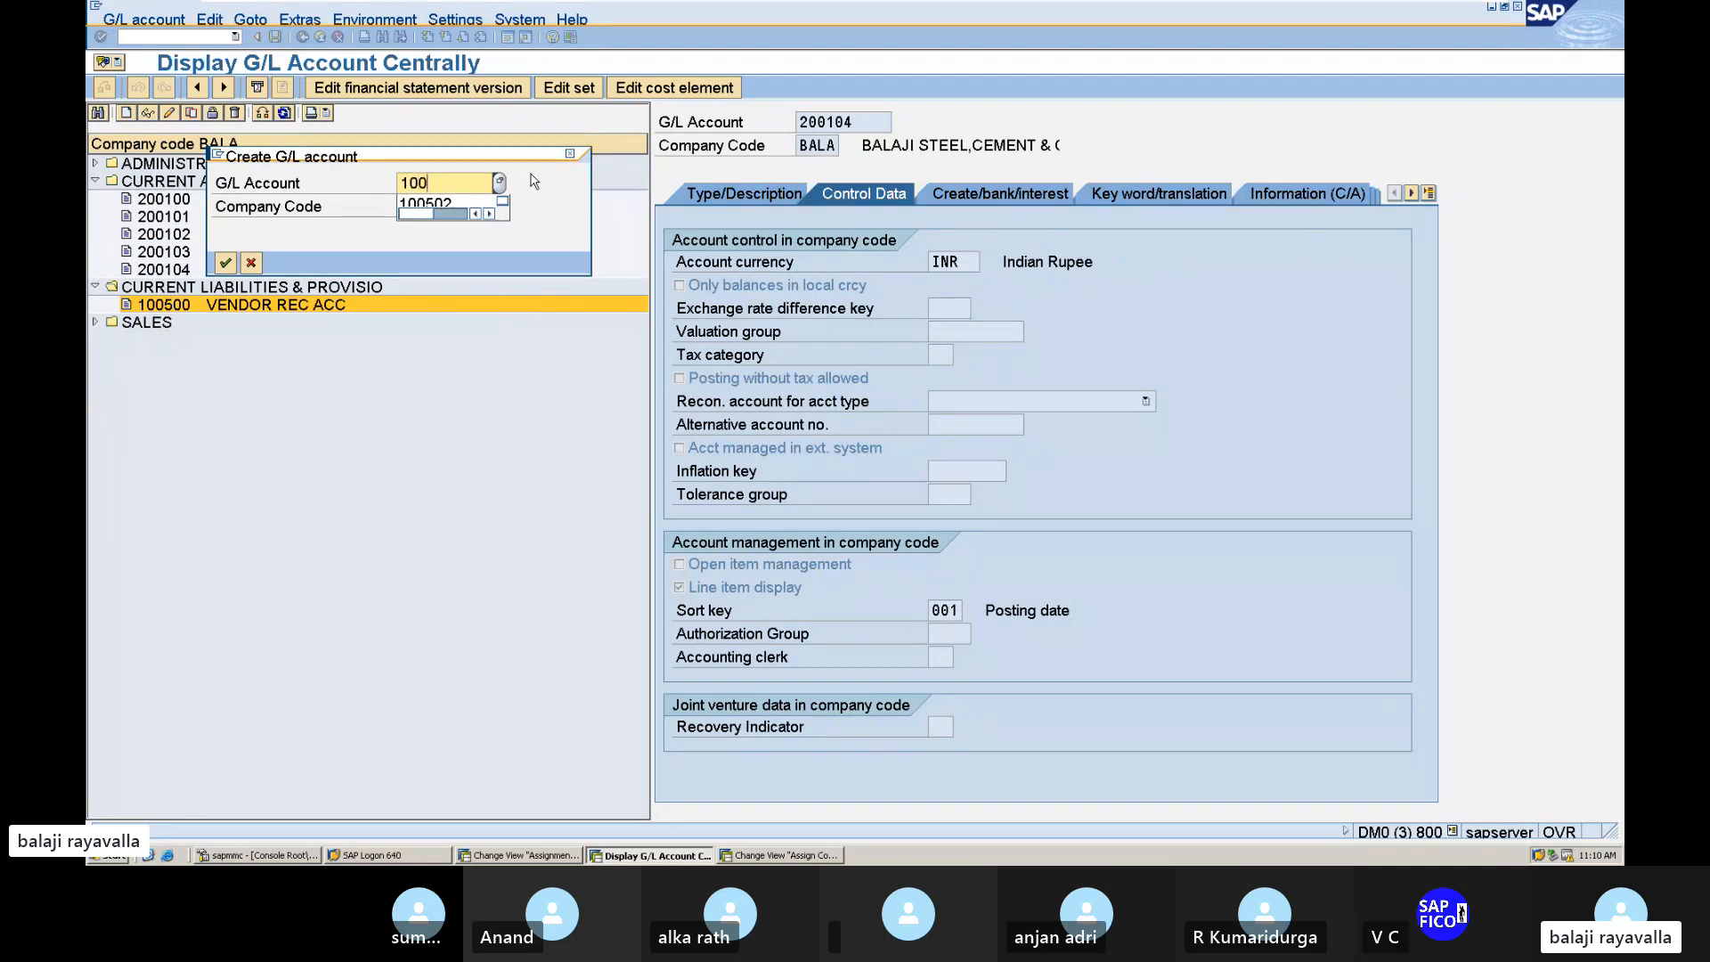
text(501)
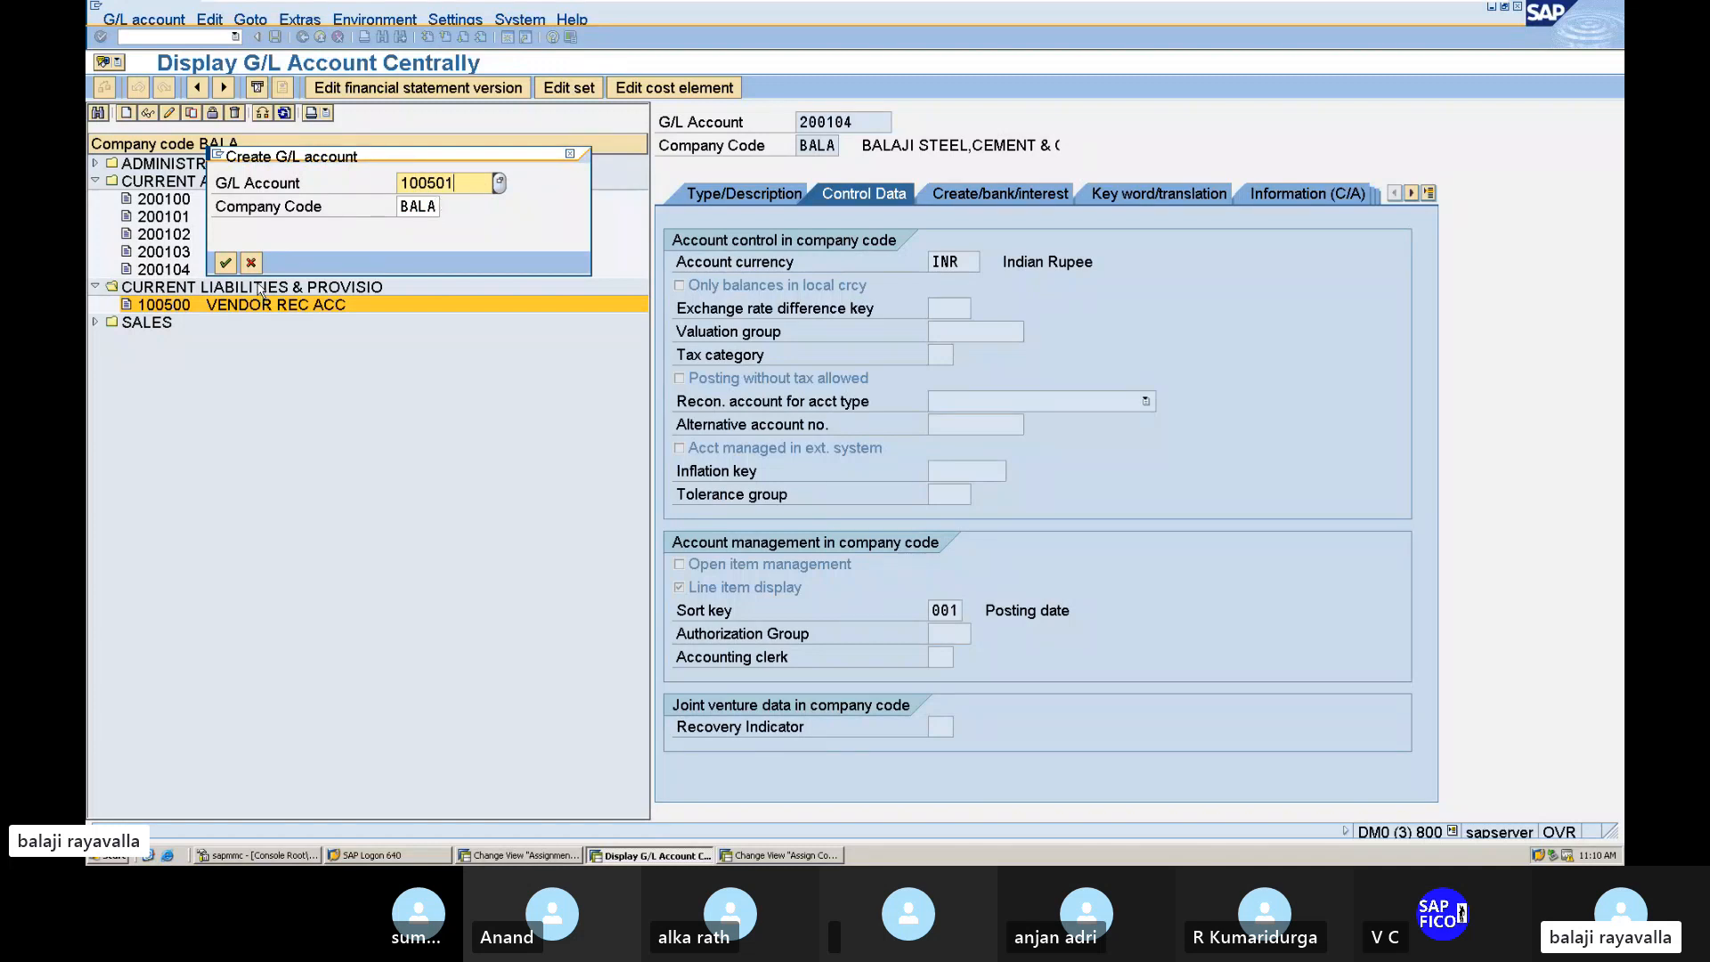
click(224, 264)
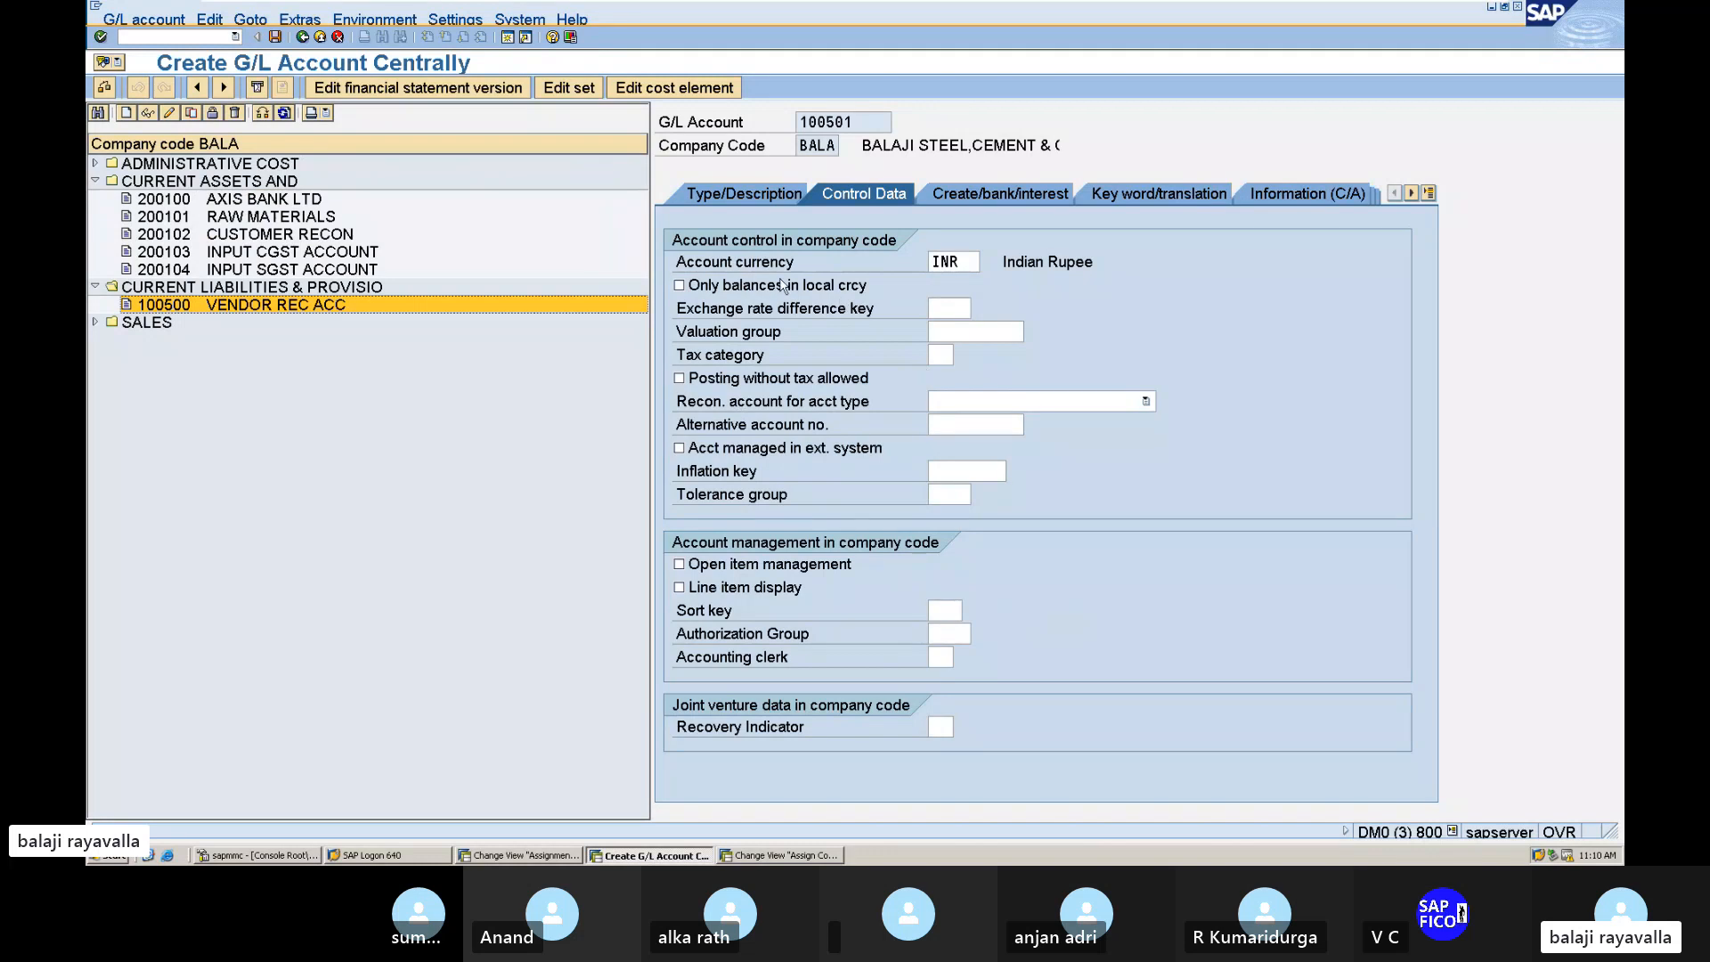
Step: Assign G/L account 100501 to the CURRENT LIABILITIES & PROVISIO account group and make it a balance sheet account
click(761, 190)
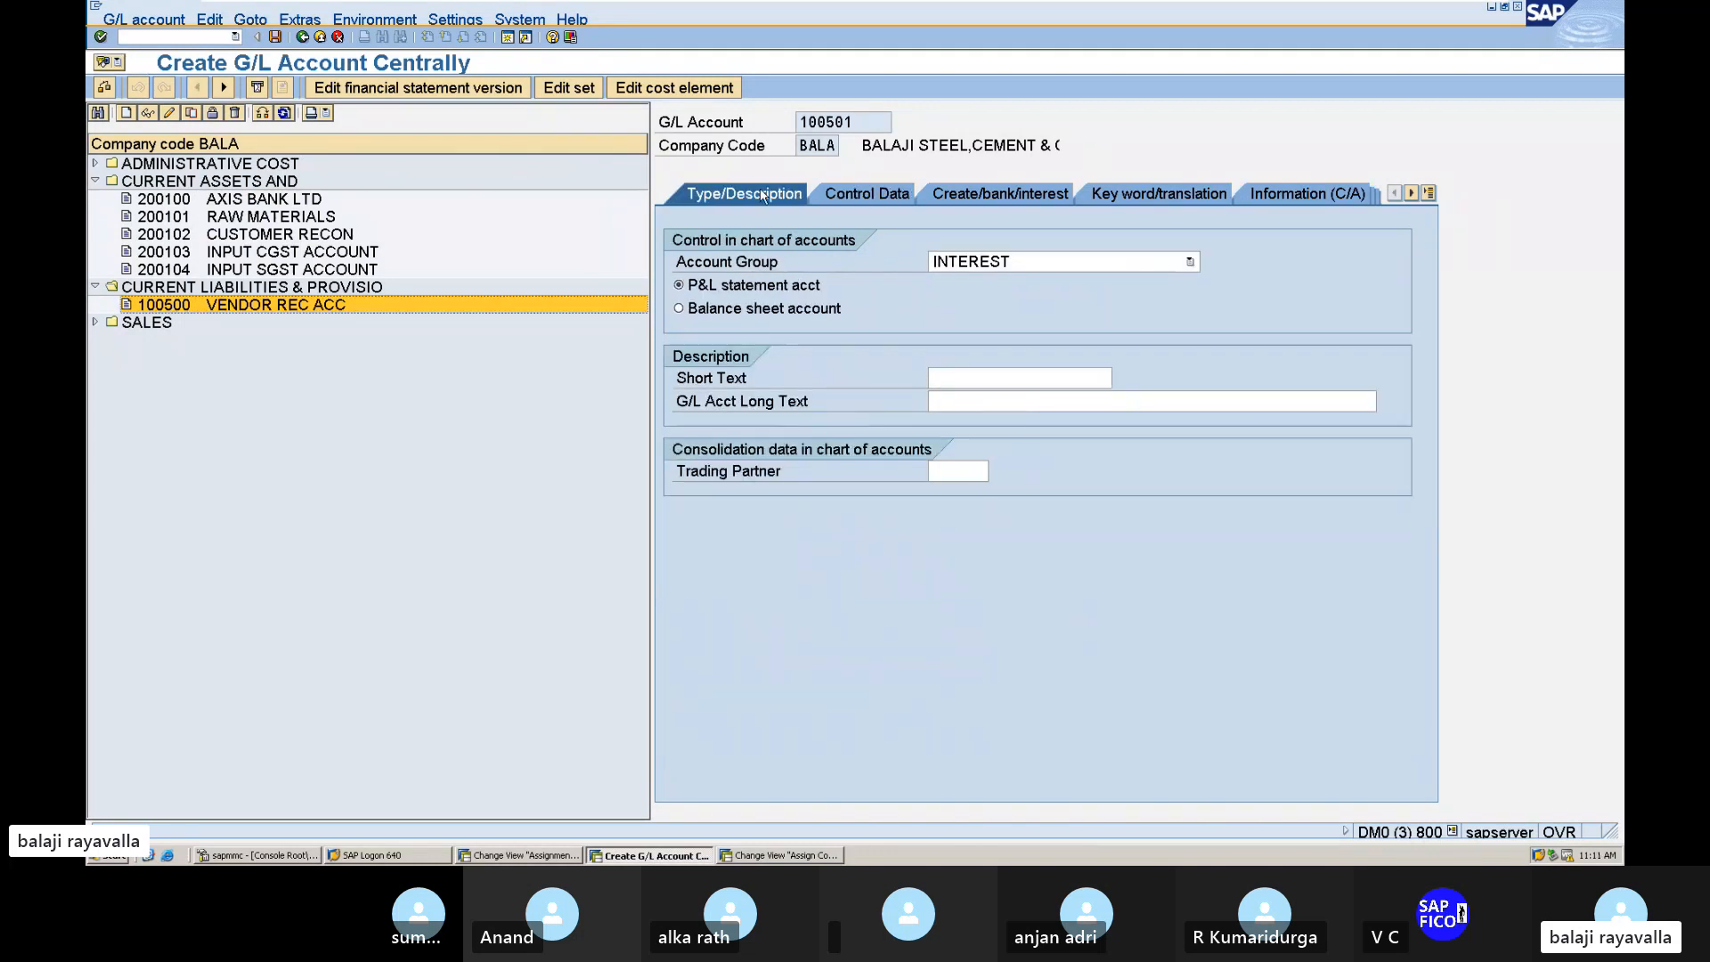
click(1052, 265)
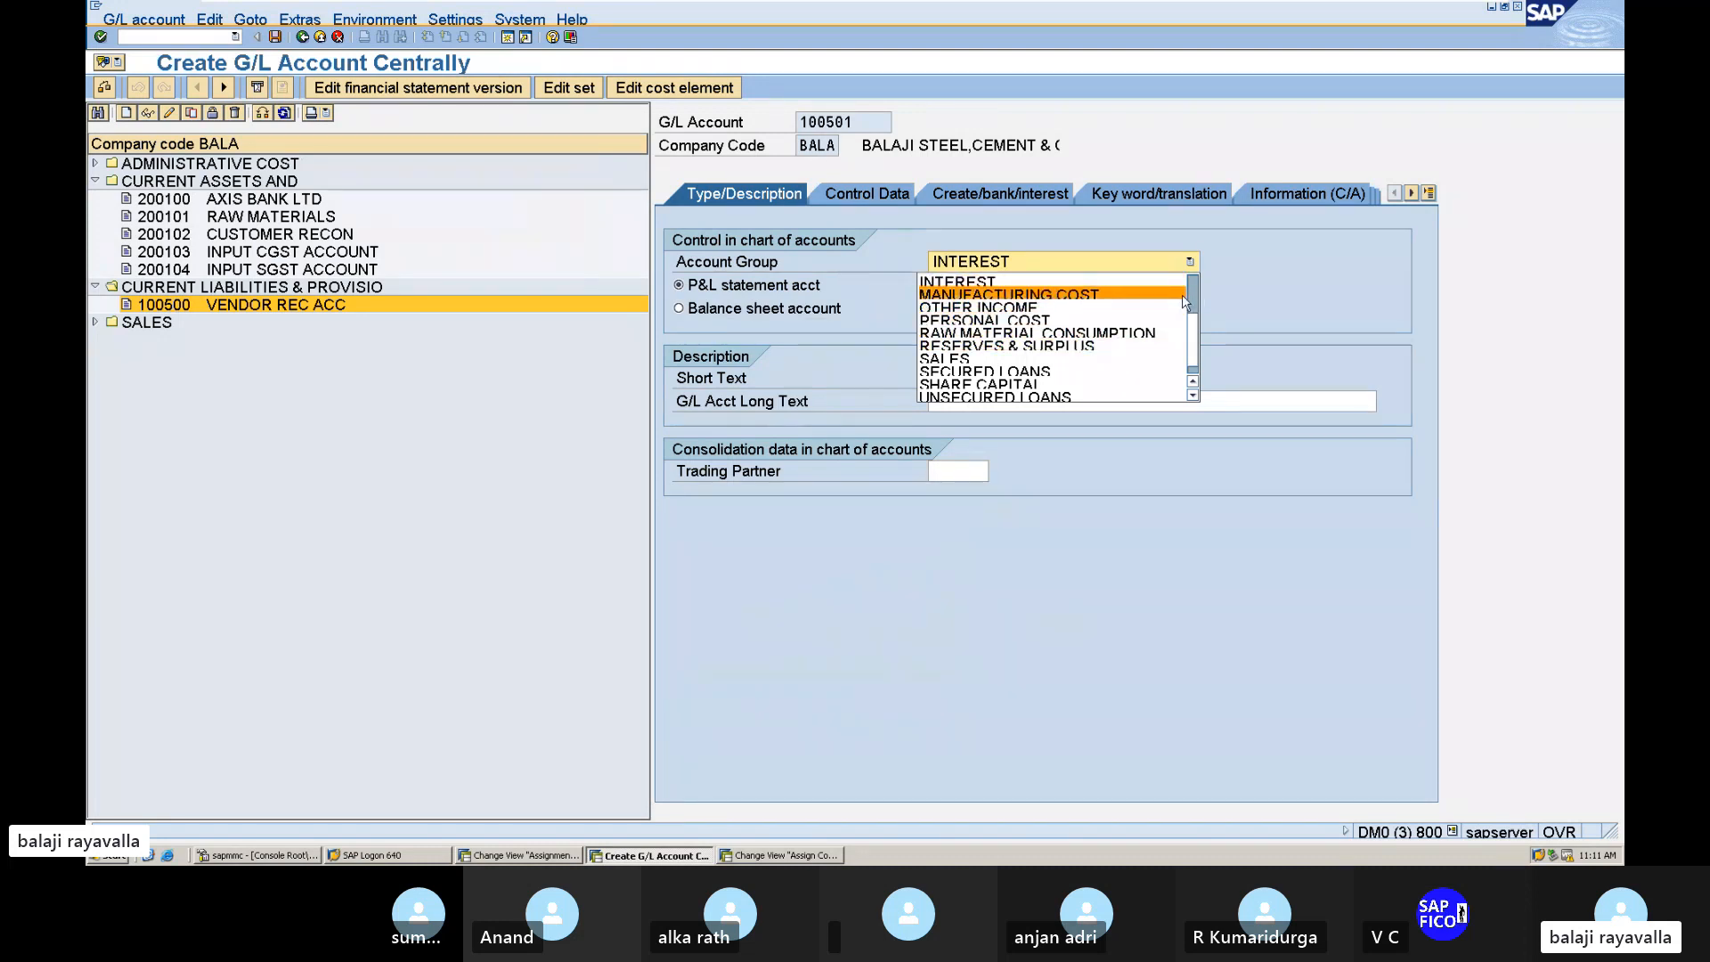
scroll(1189, 298, up, 3)
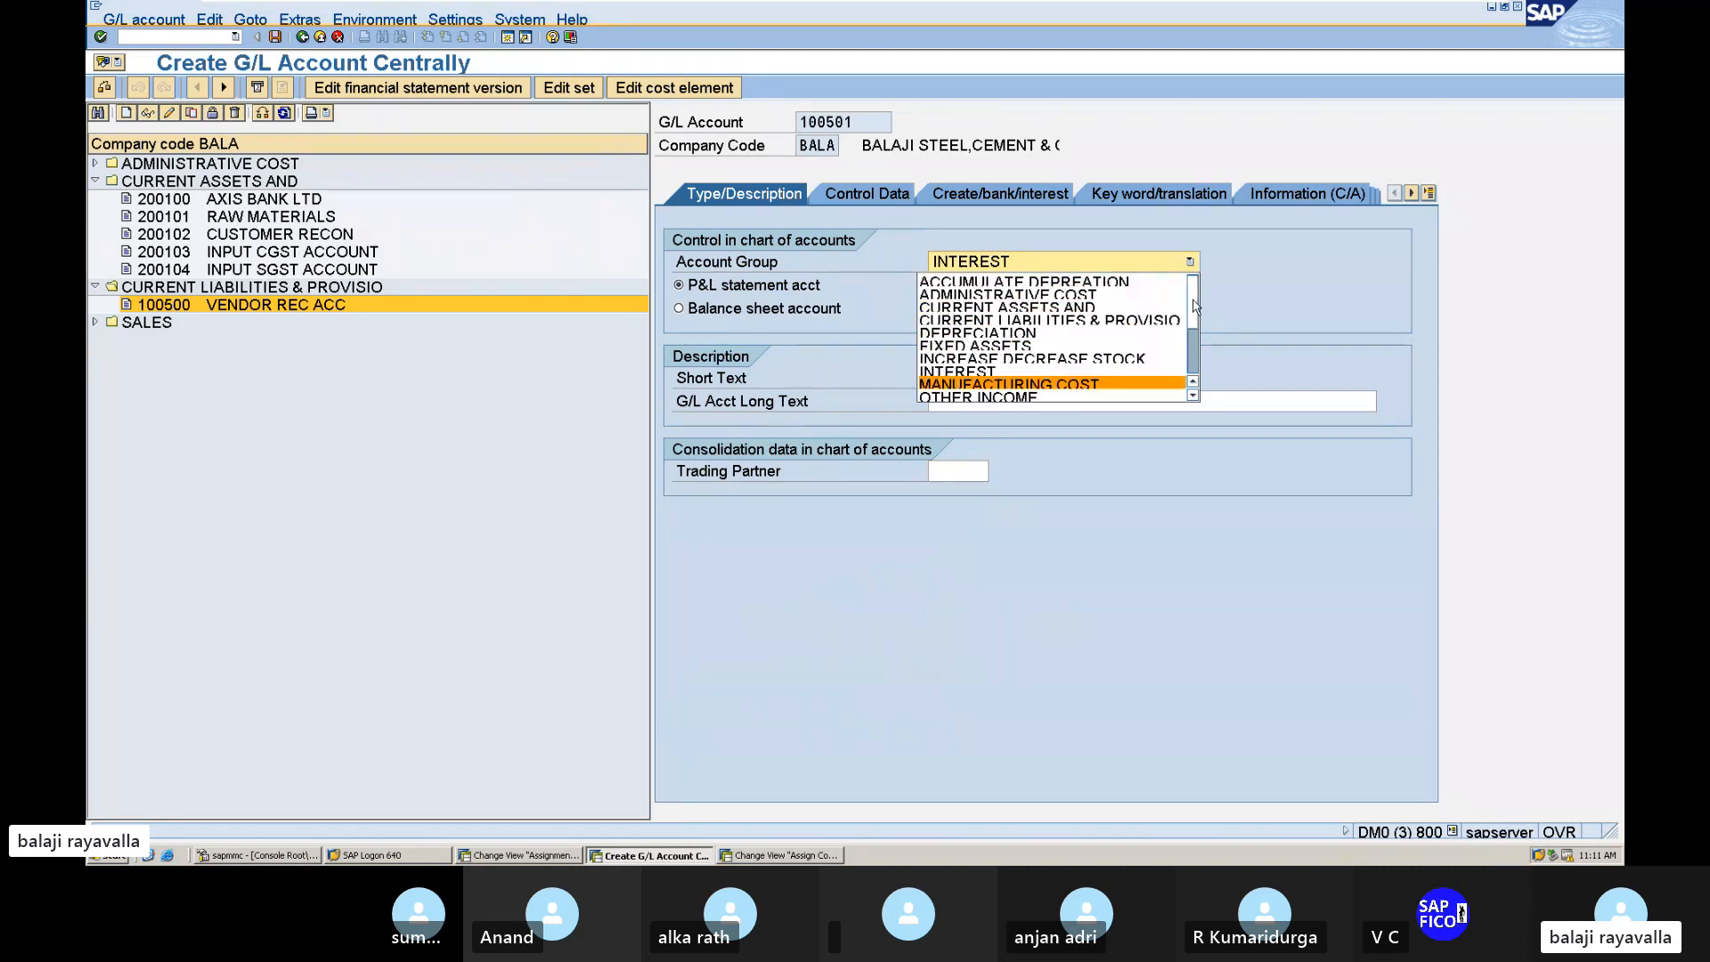
click(1101, 322)
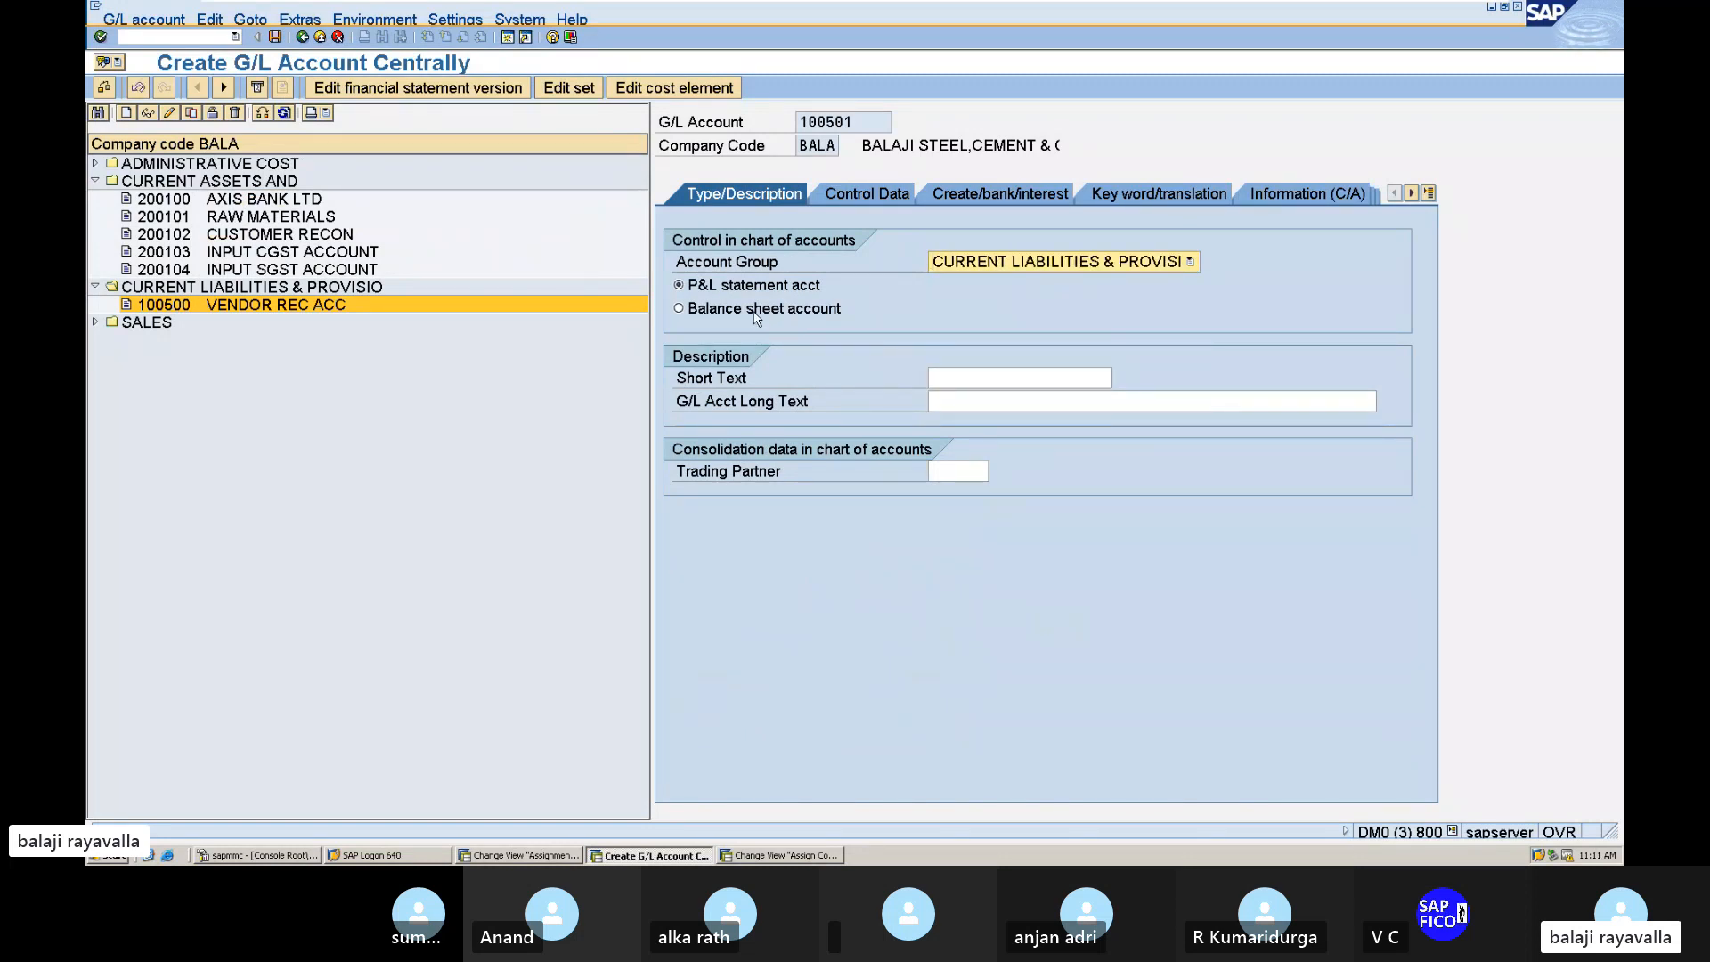
click(679, 309)
Step: Enter the short text OUTPUT TAX CGST AC and the long text OUTPUT TAX CGST ACCOUNT for G/L account 100501
click(987, 381)
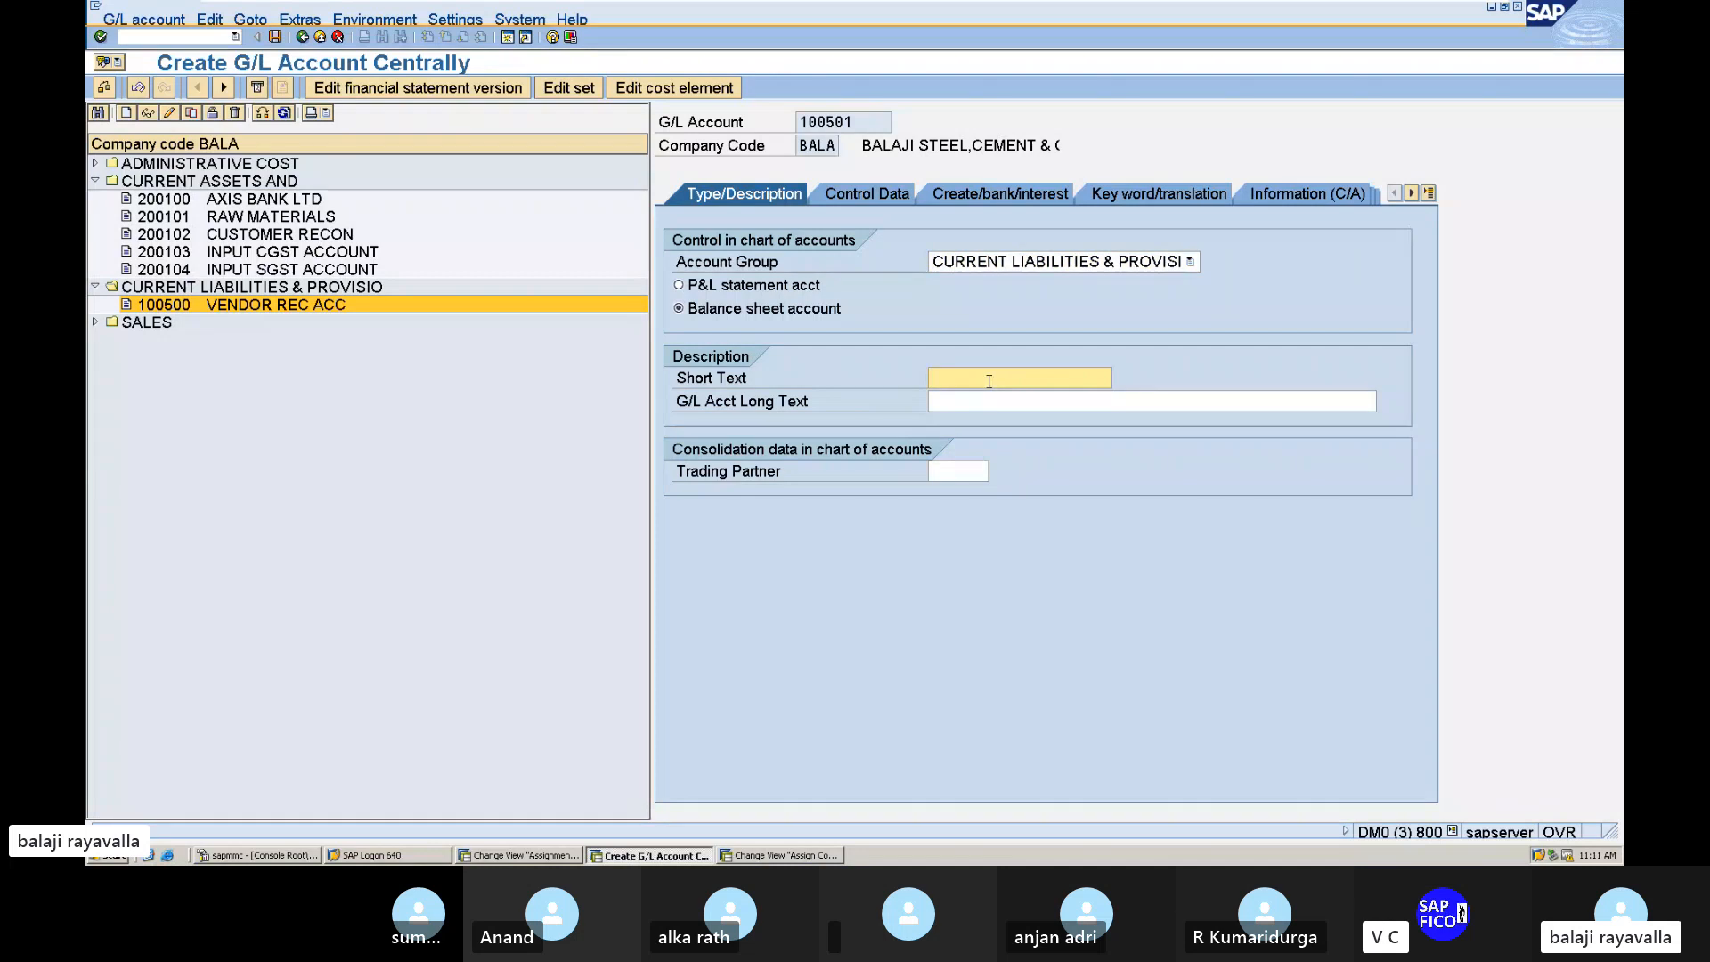
text(OUTPUT TAX CGST AC)
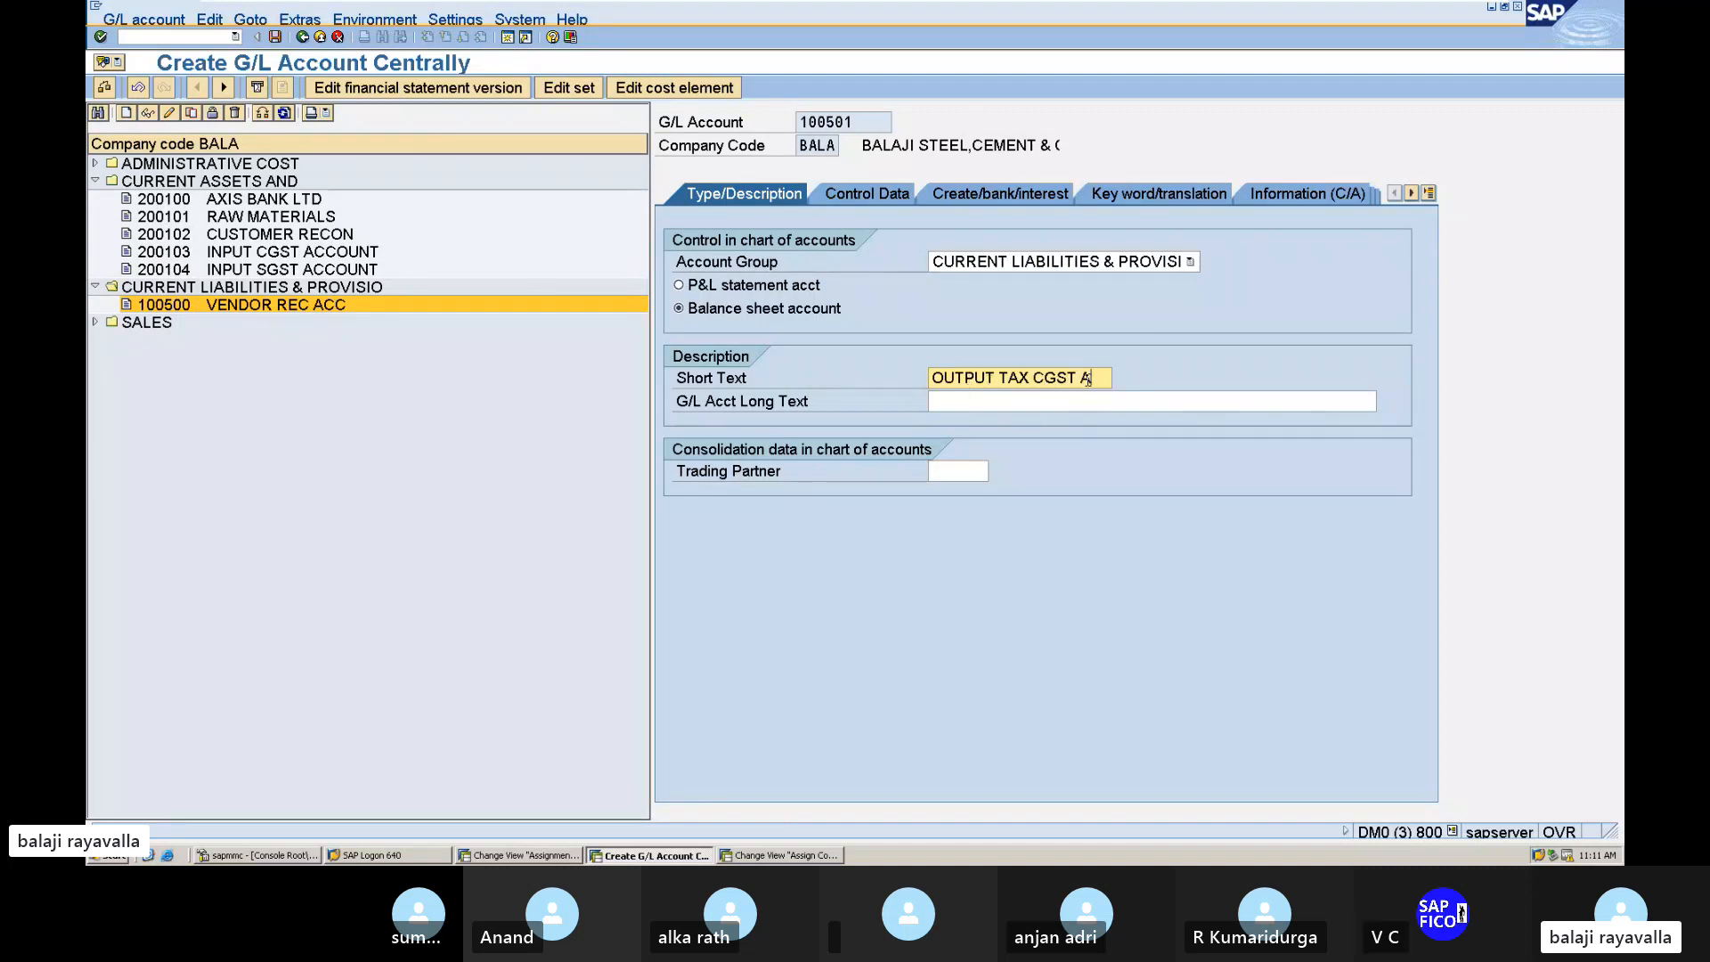
click(1048, 405)
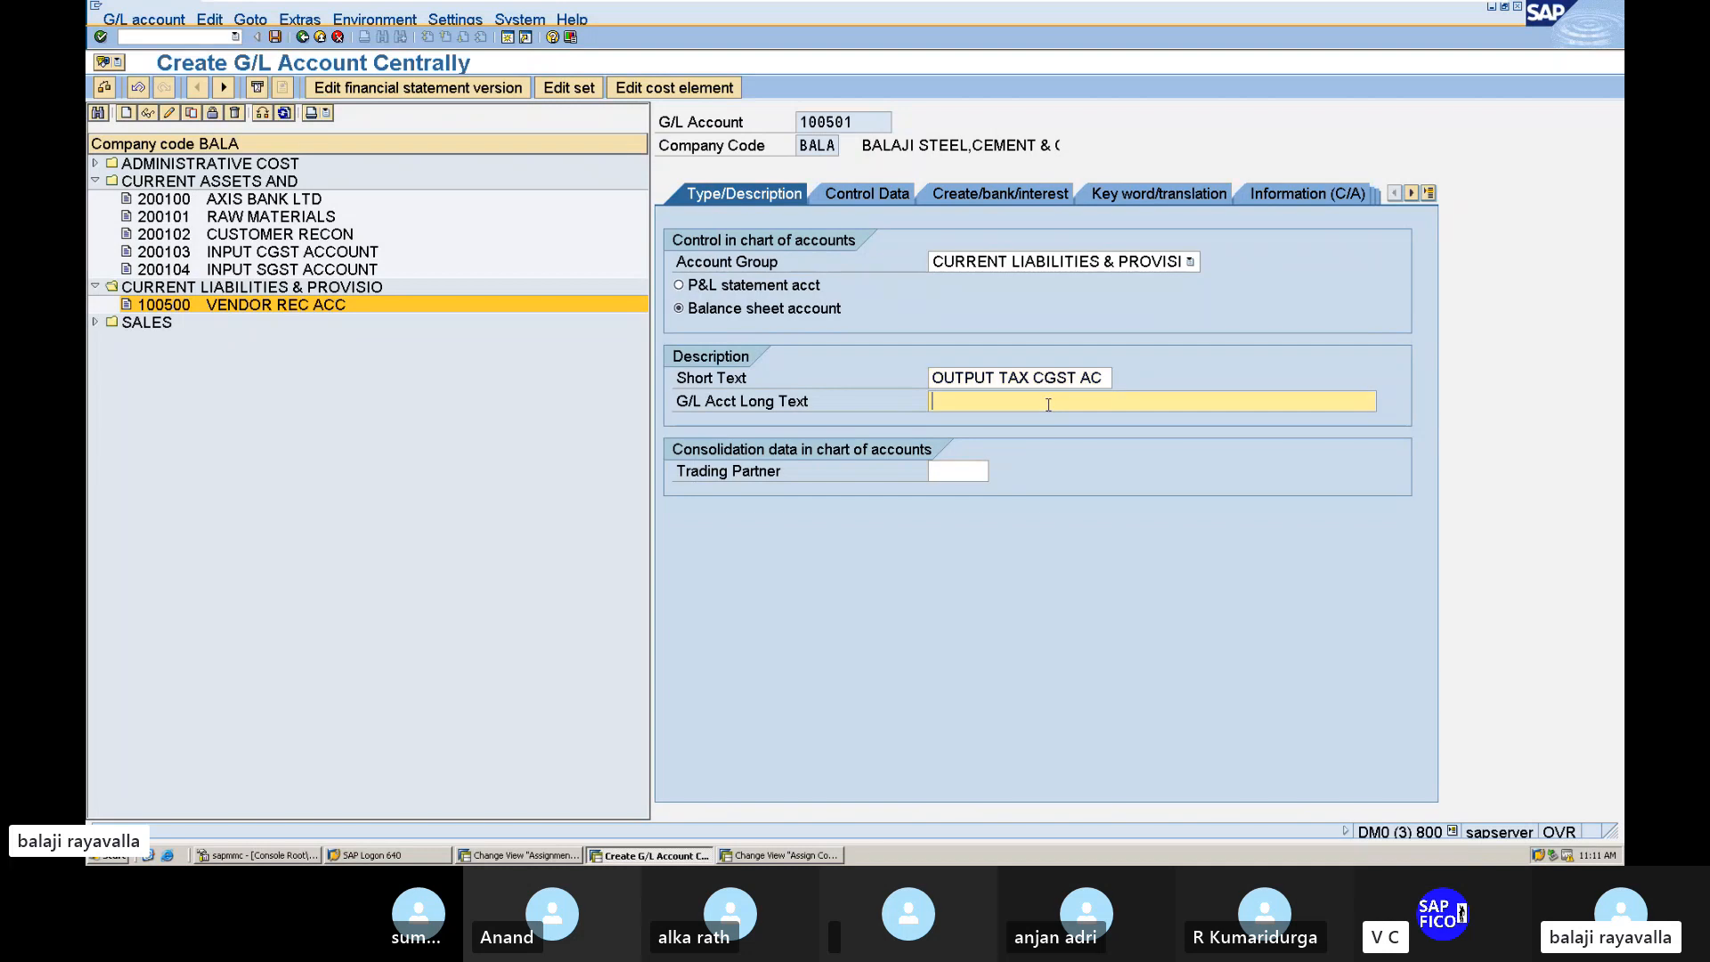
text(OUTPUT T)
text(AX)
text( CG)
text(SY)
text( ACCOU)
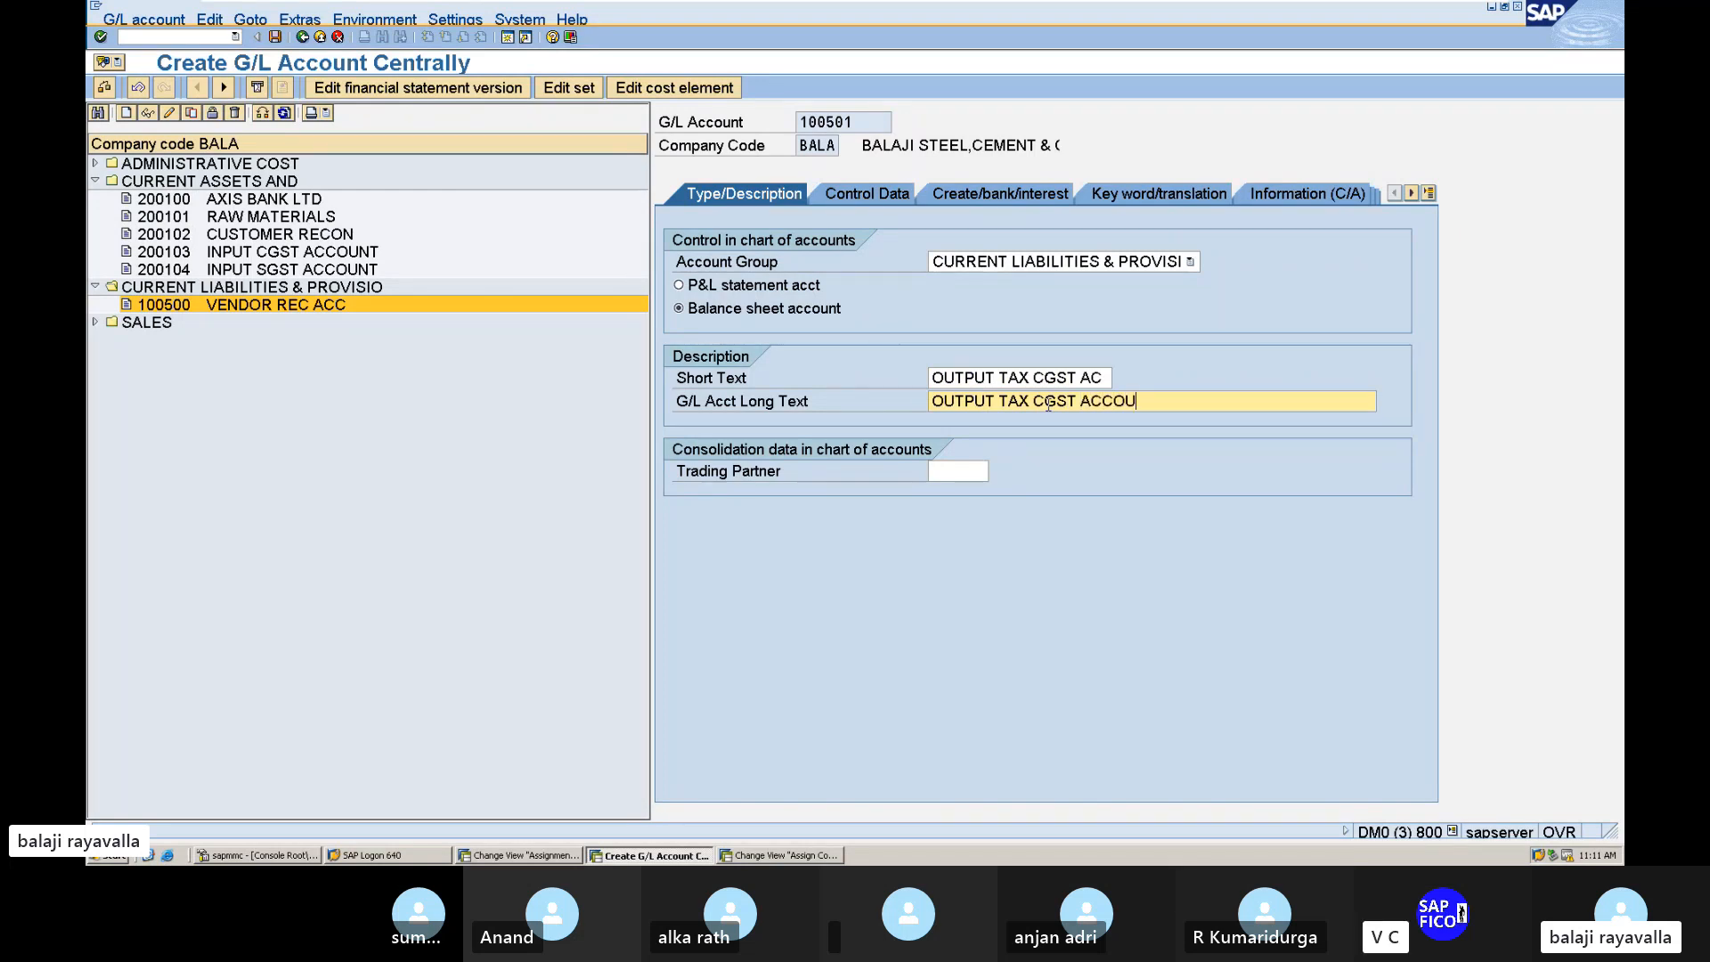
text(NT)
Step: In the control data of G/L account 100501, enable line item display and set the sort key to 001
click(877, 190)
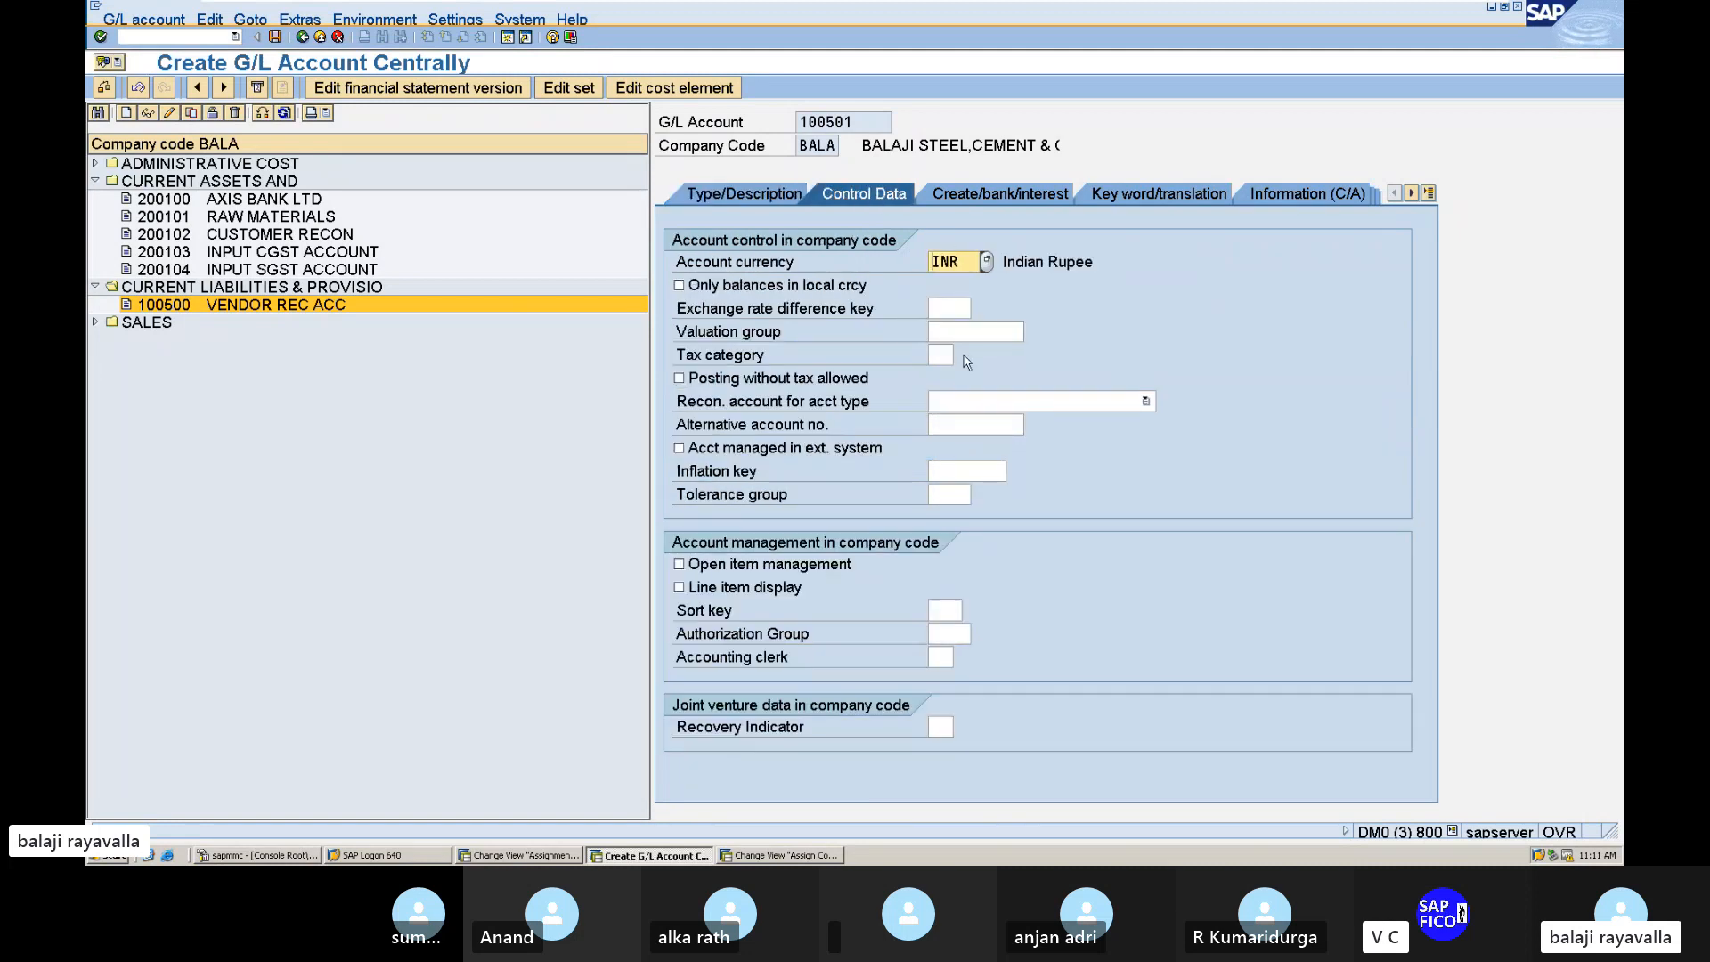
click(680, 589)
click(942, 609)
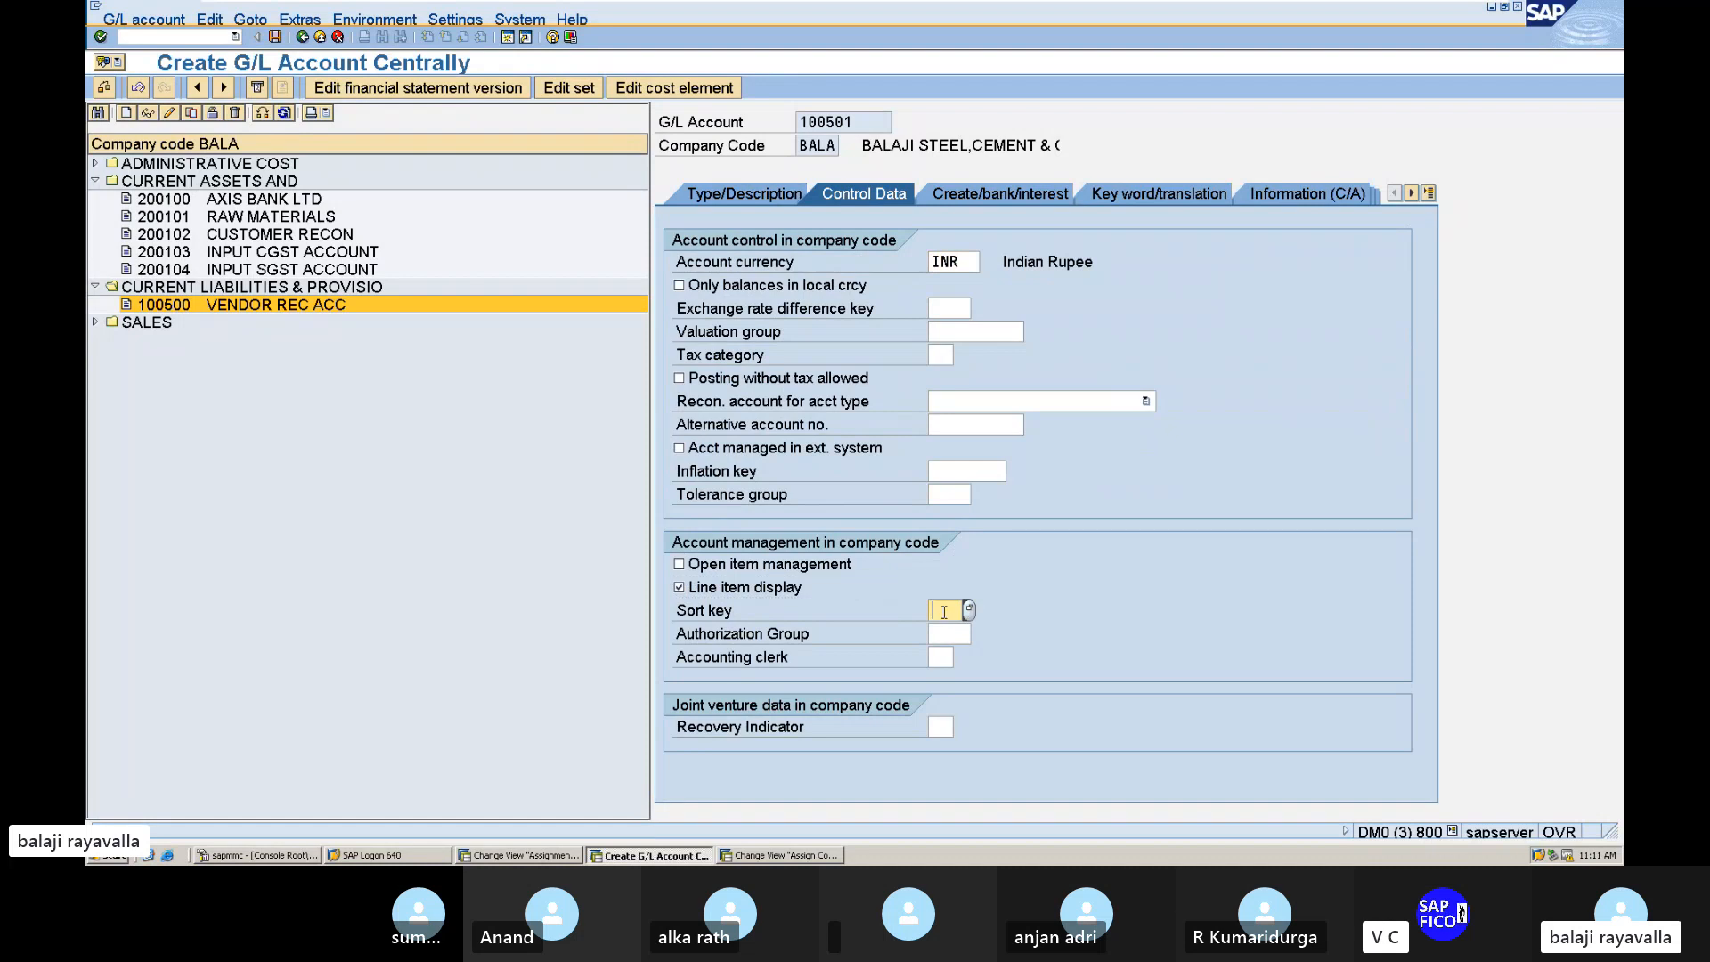
text(001)
Step: Set the field status group of G/L account 100501 to G001 and save the account
click(1006, 194)
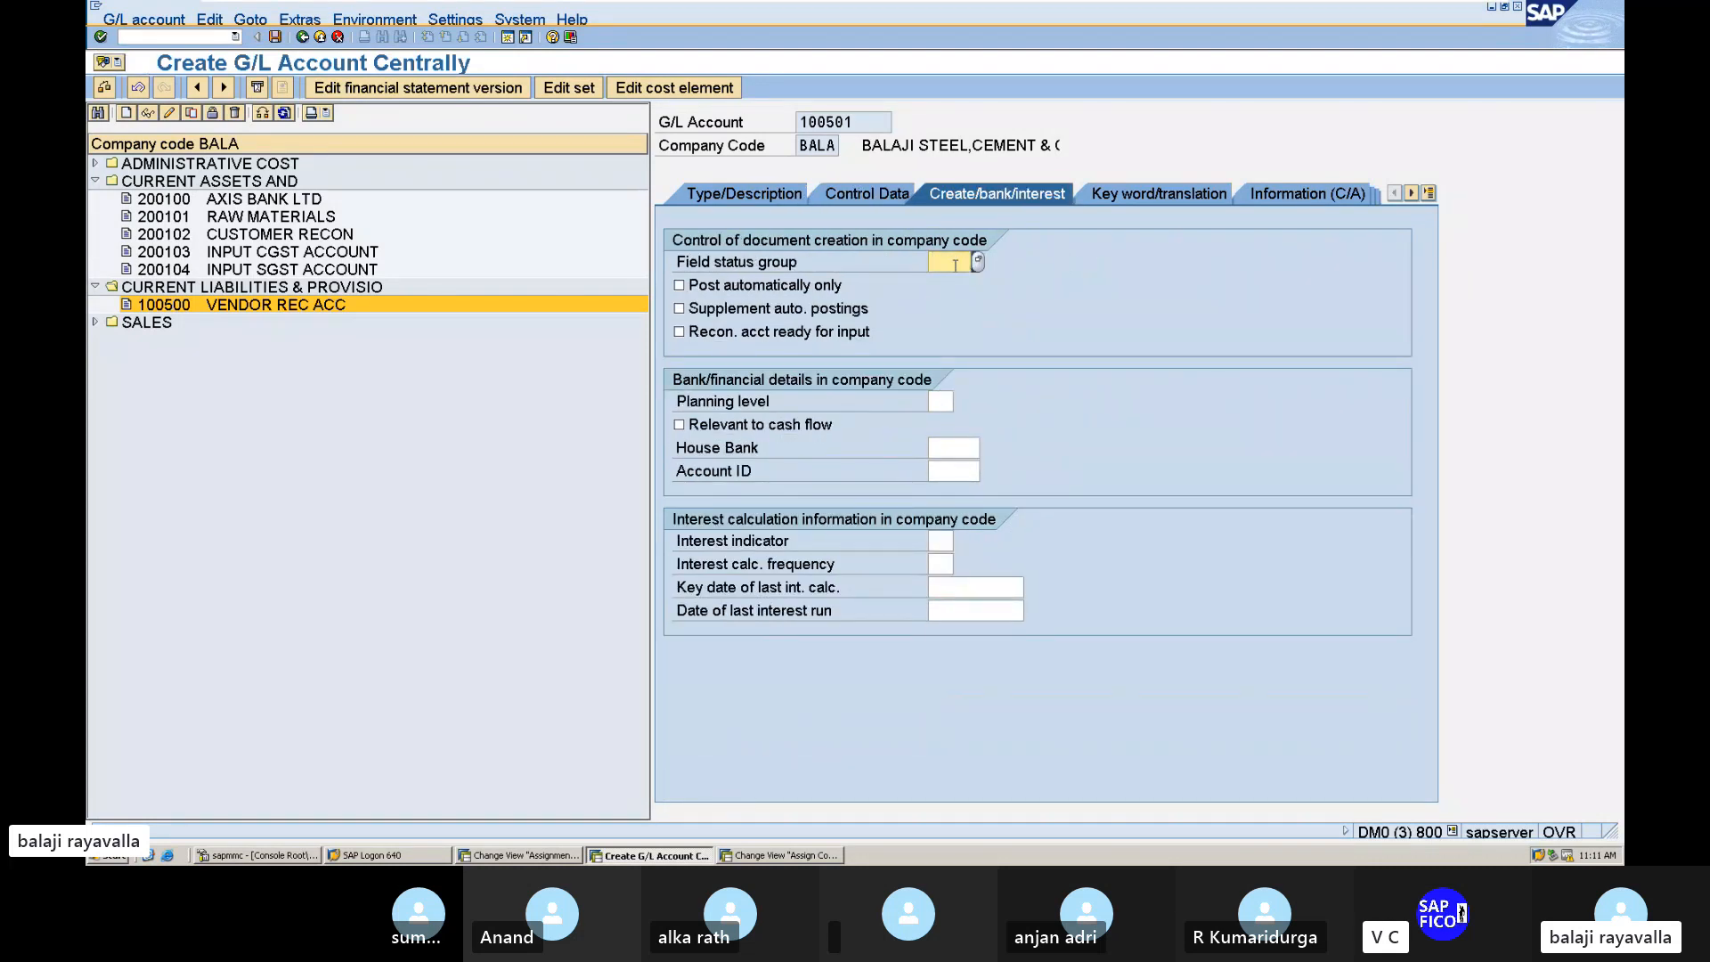
text(G00)
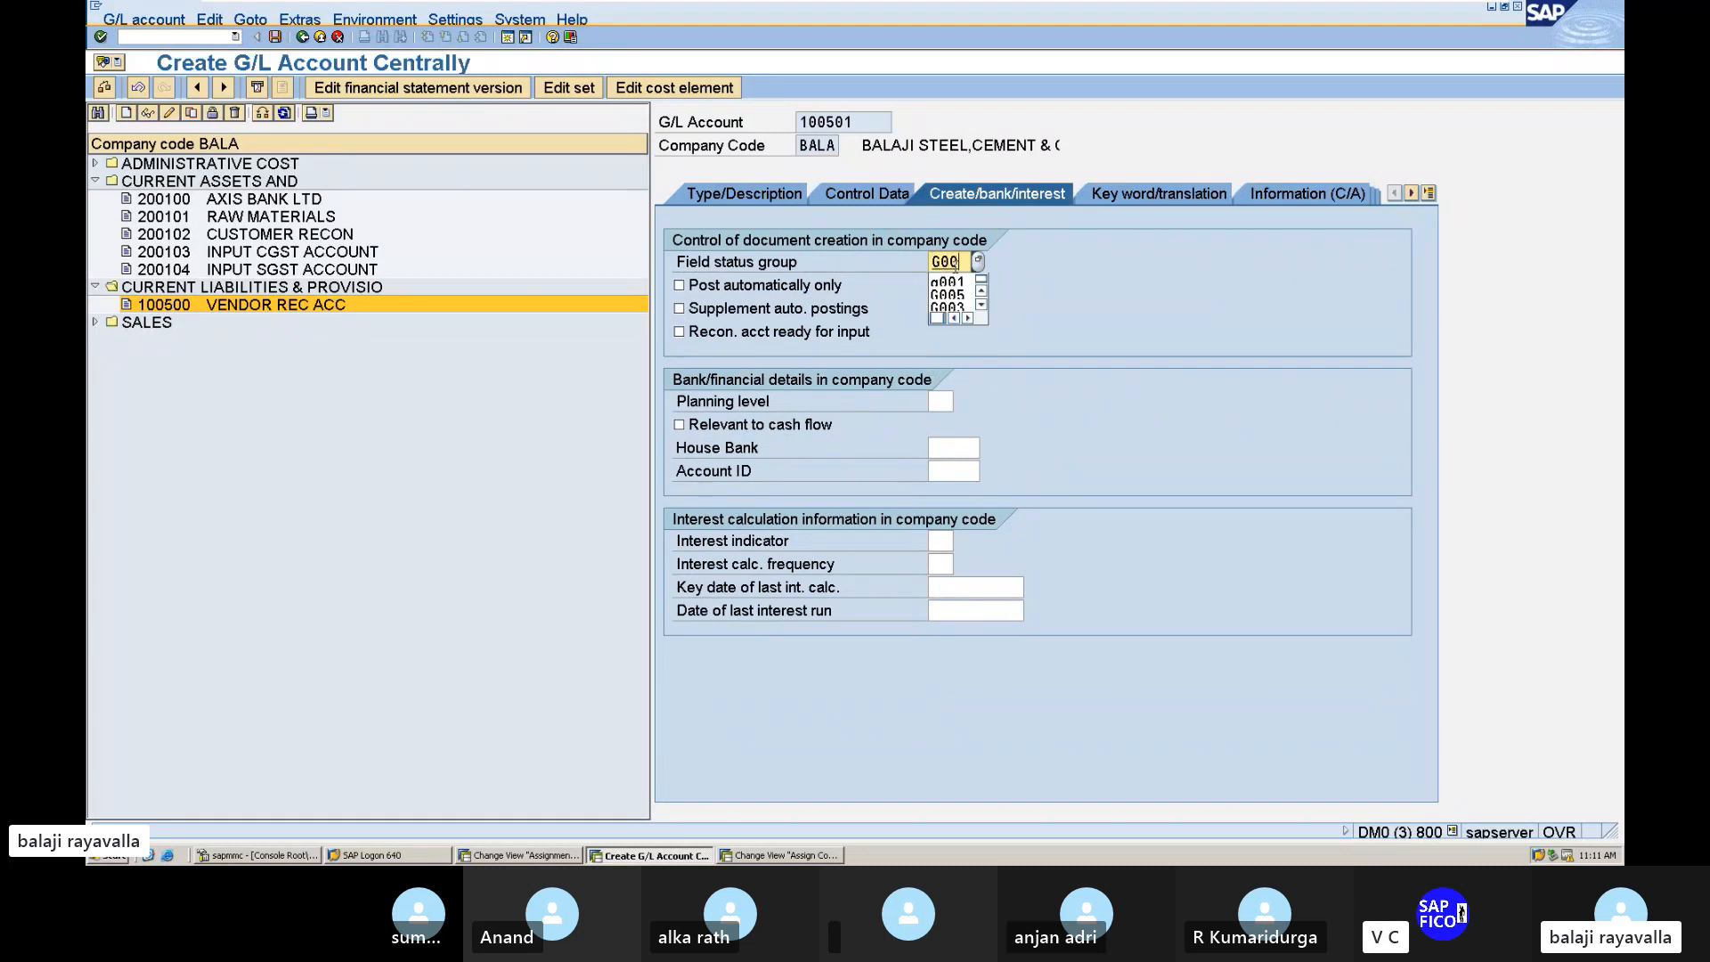
text(1)
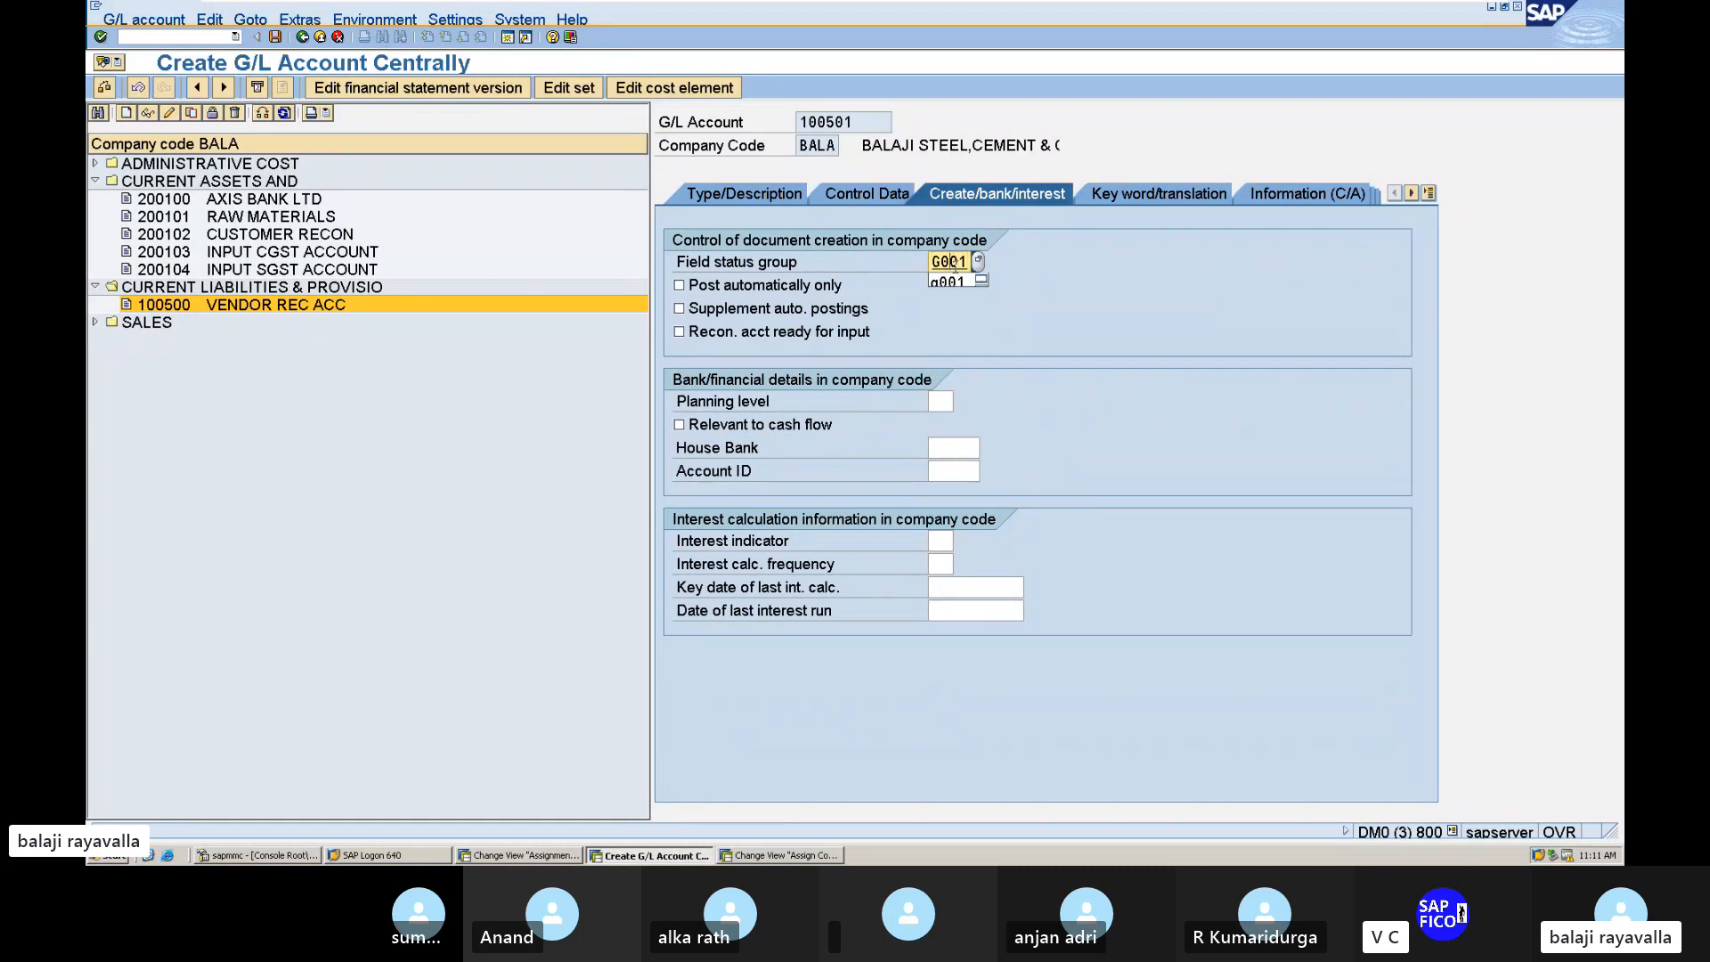
key(Return)
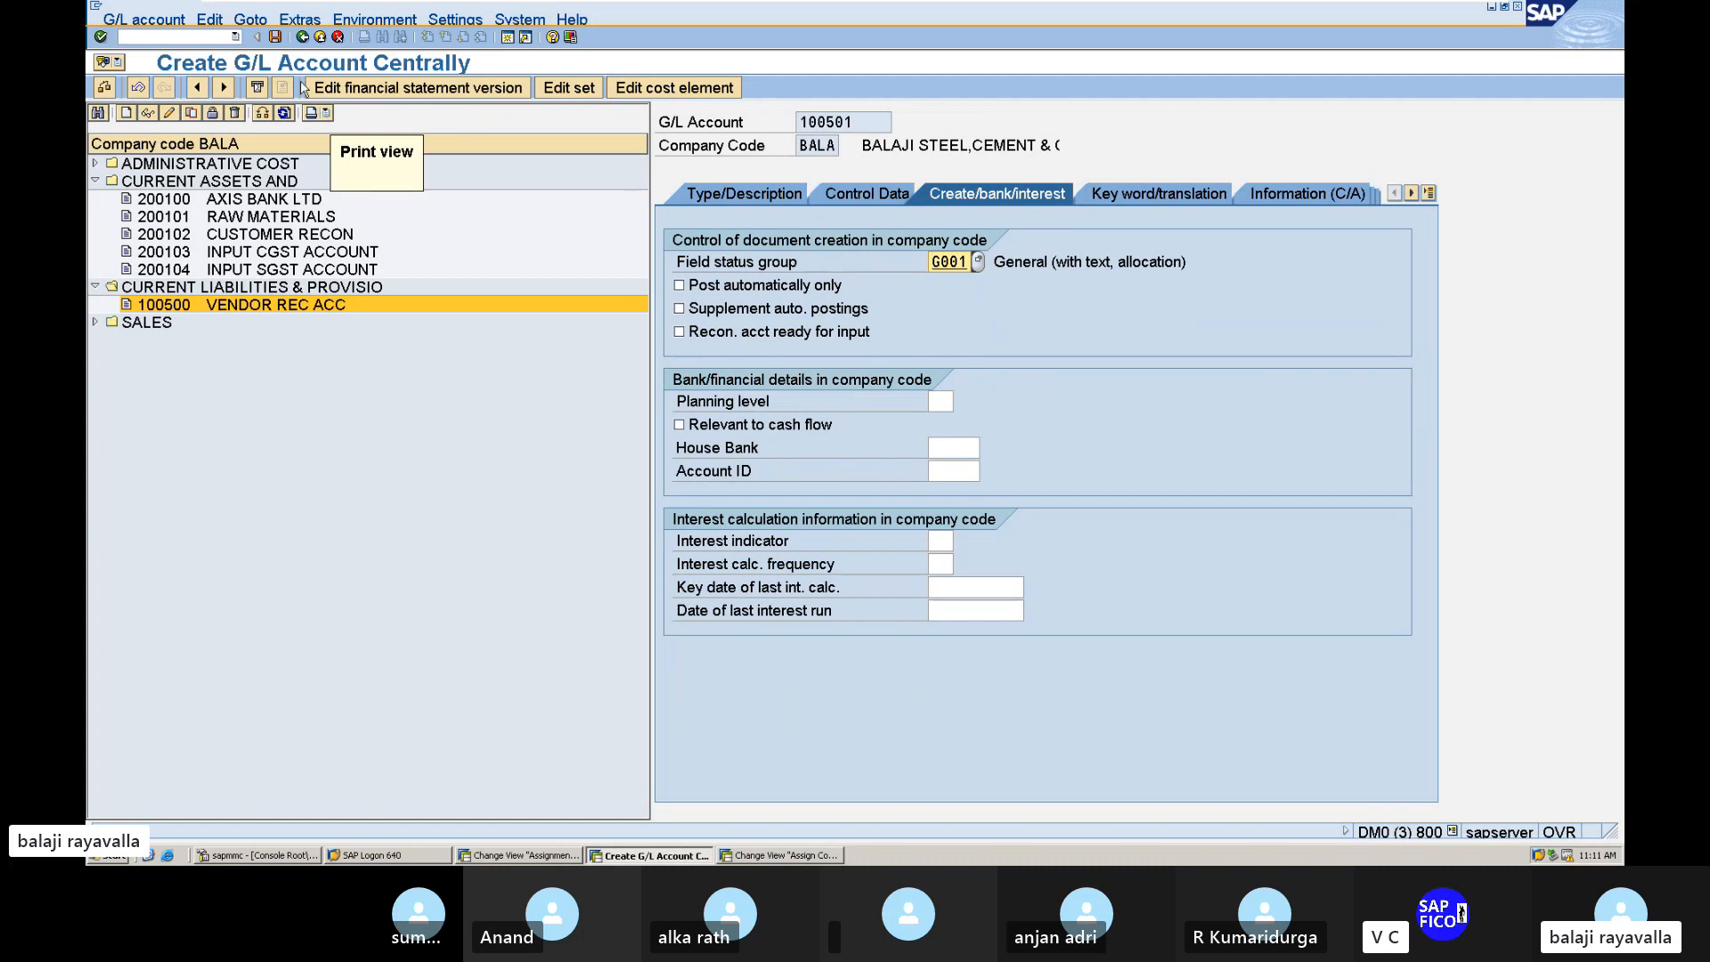
click(275, 38)
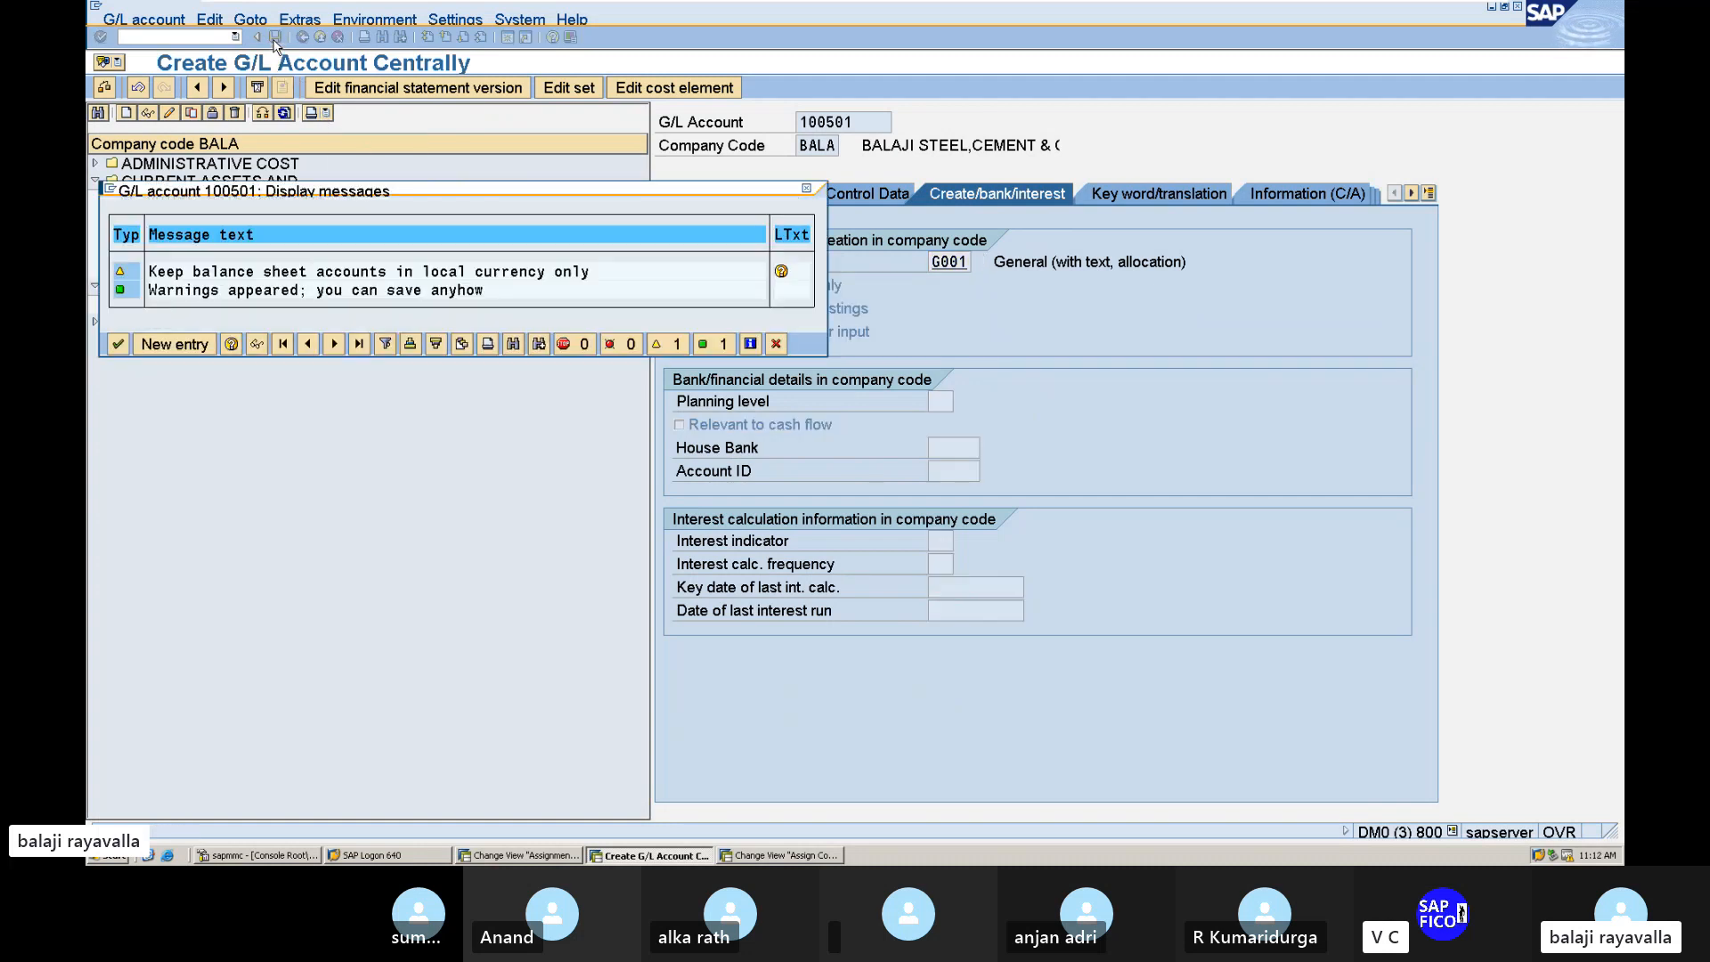
click(117, 345)
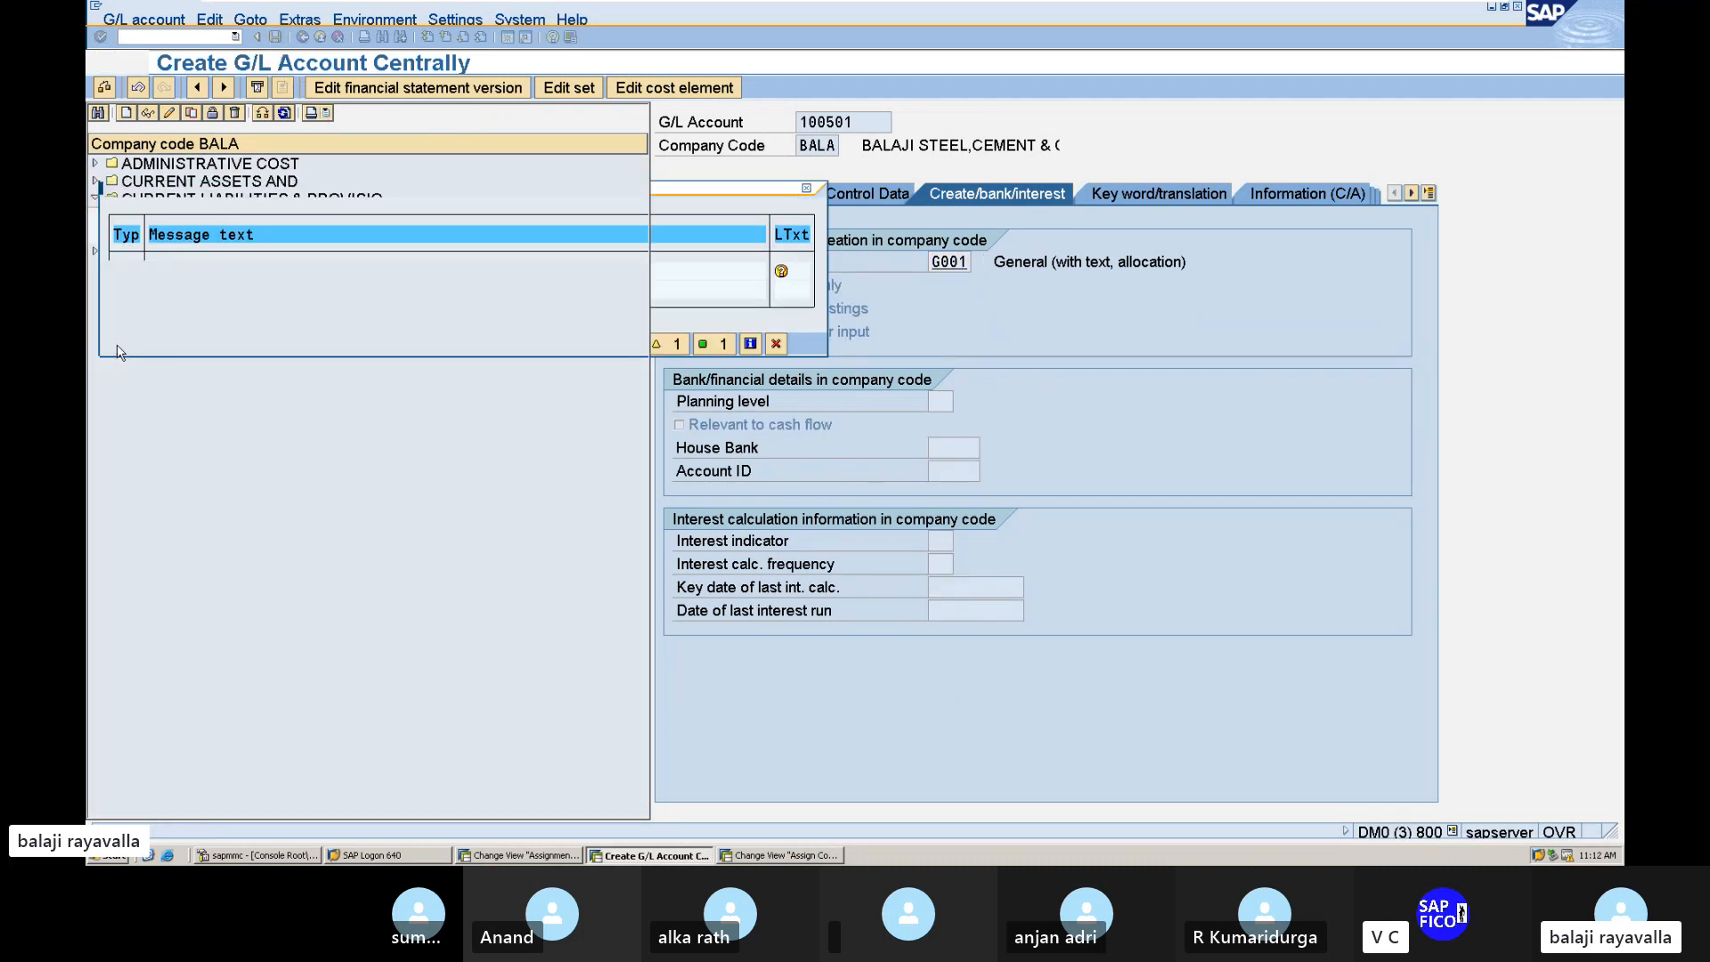
Step: Copy G/L account 100501 as the template for new account 100502 in company code BALA
click(191, 115)
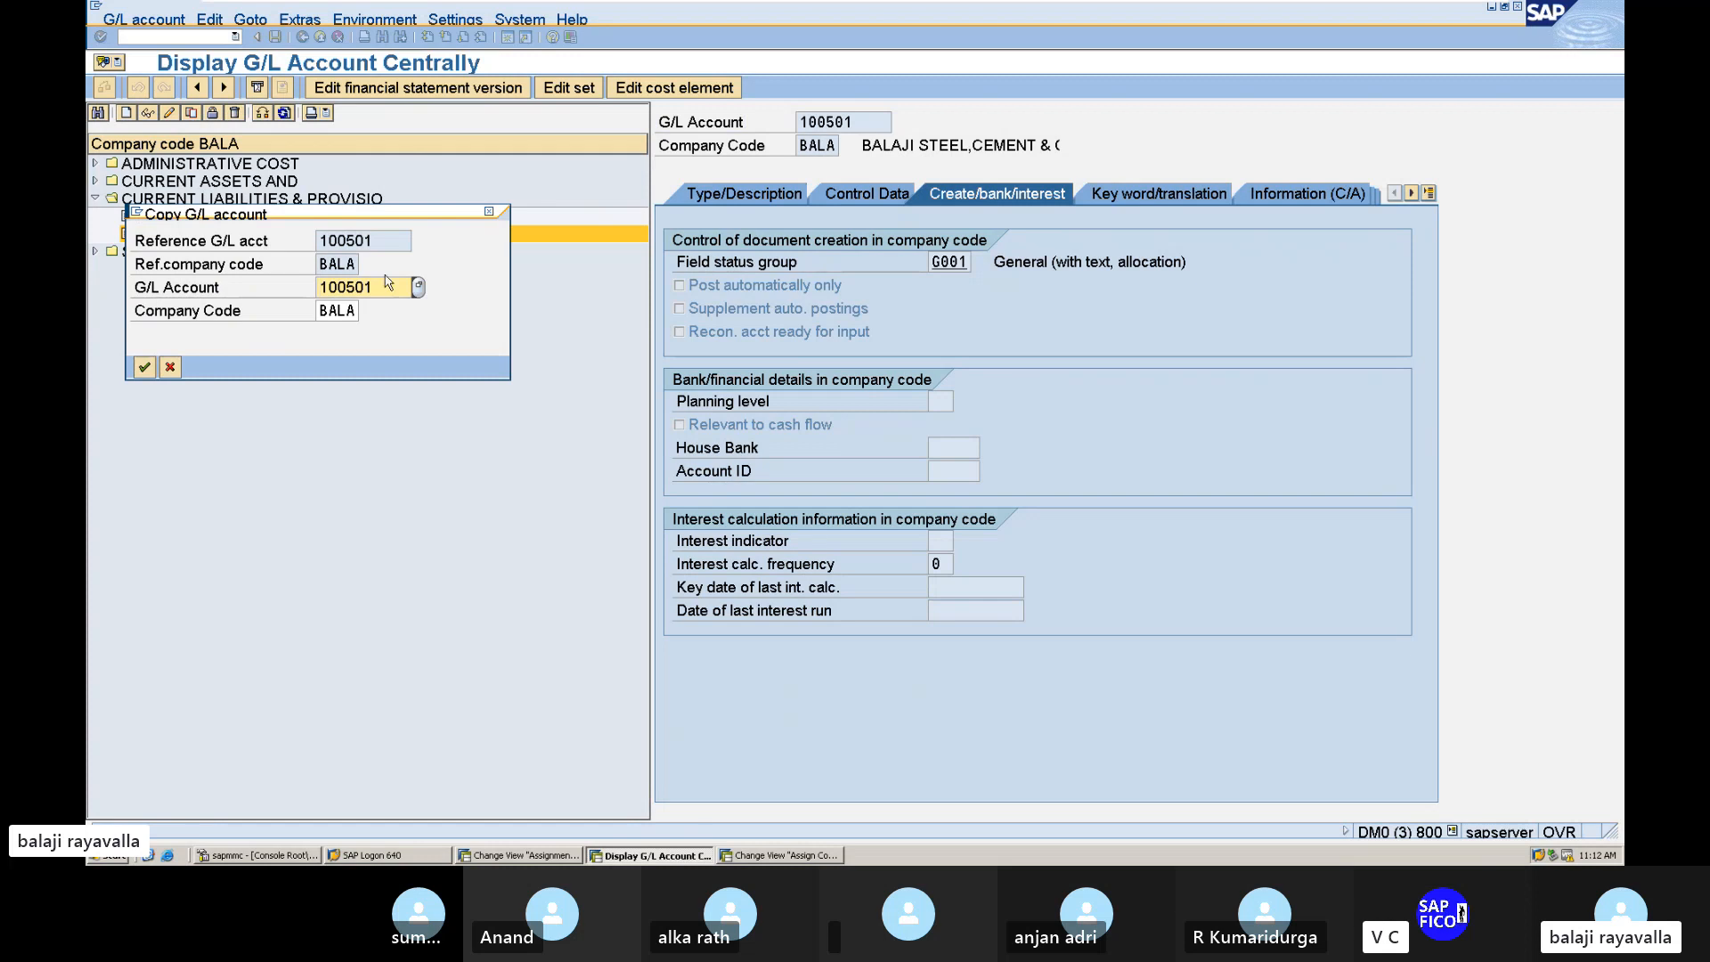
key(BackSpace)
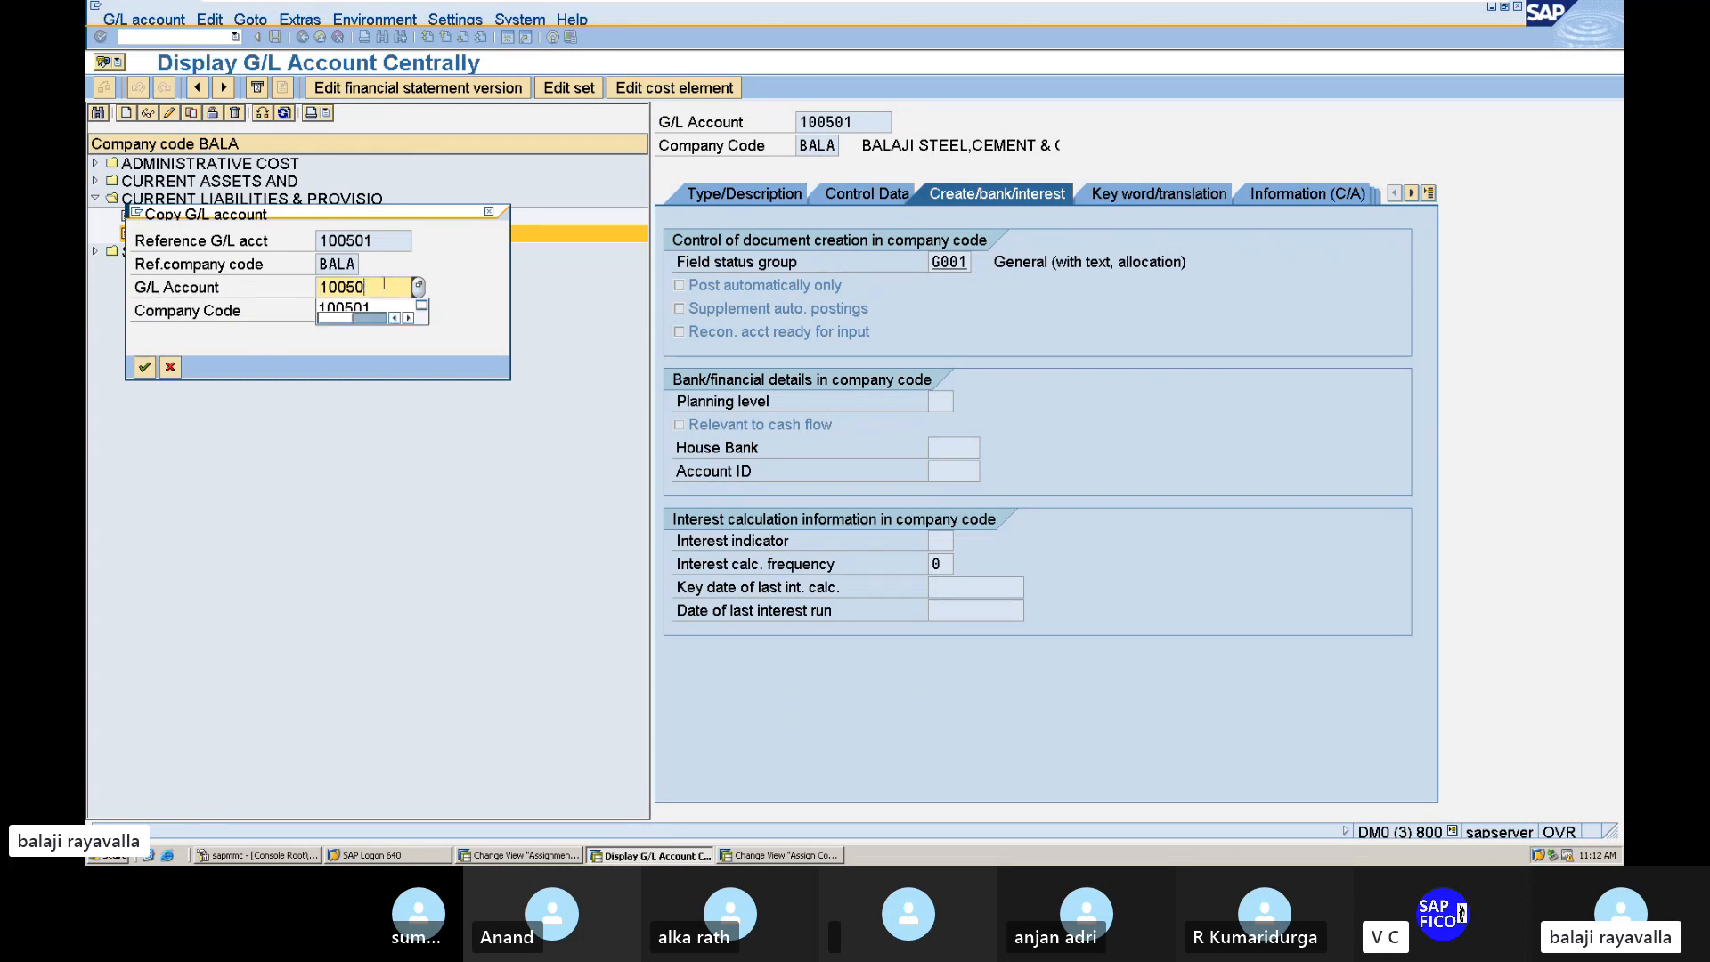
text(2)
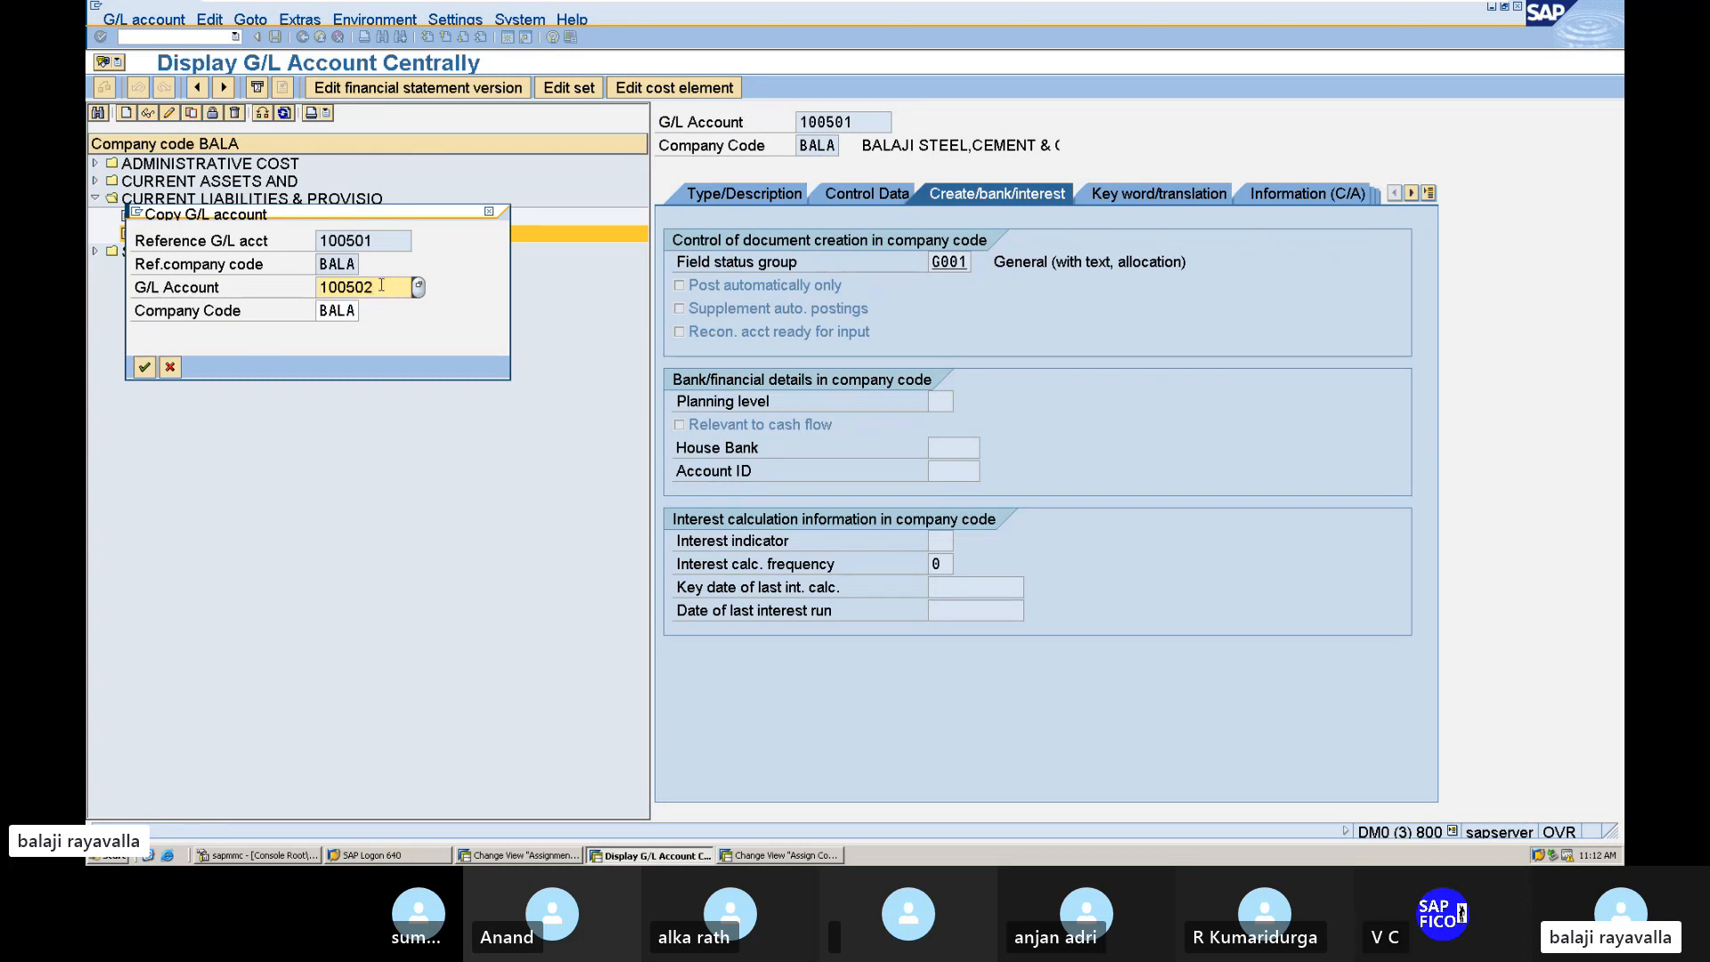
click(145, 367)
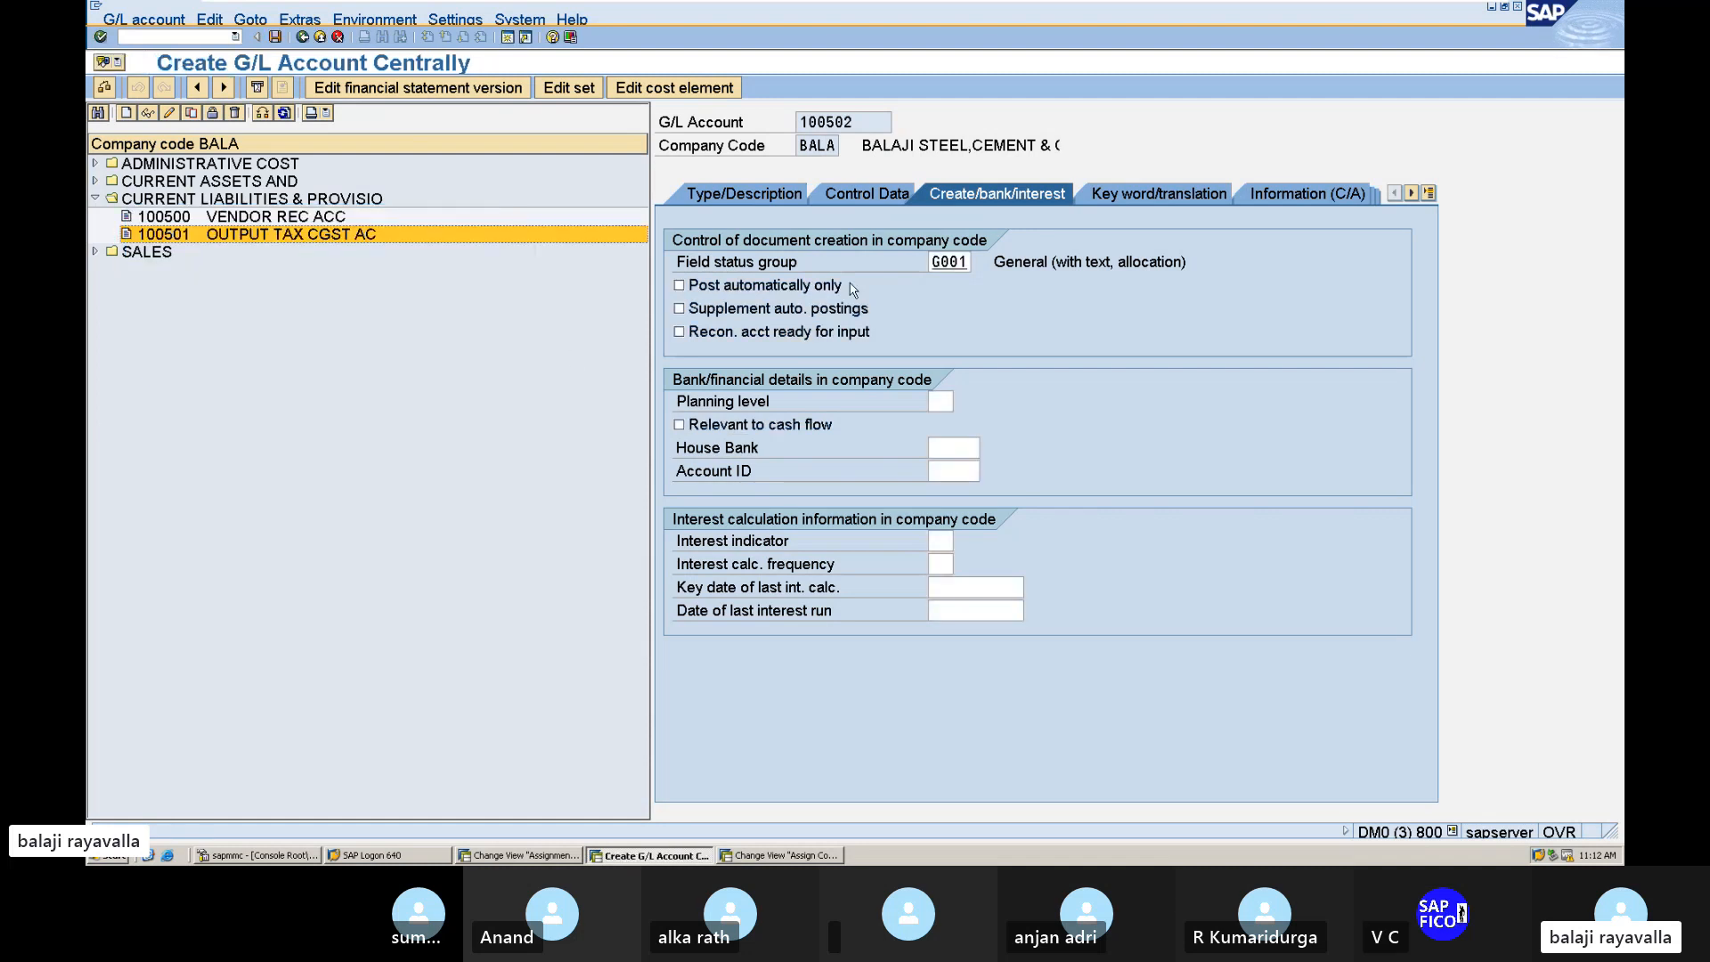
Step: Change the texts of G/L account 100502 to OUTPUT TAX SGST AC and OUTPUT TAX SGST ACCOUNT, and save the account
click(748, 196)
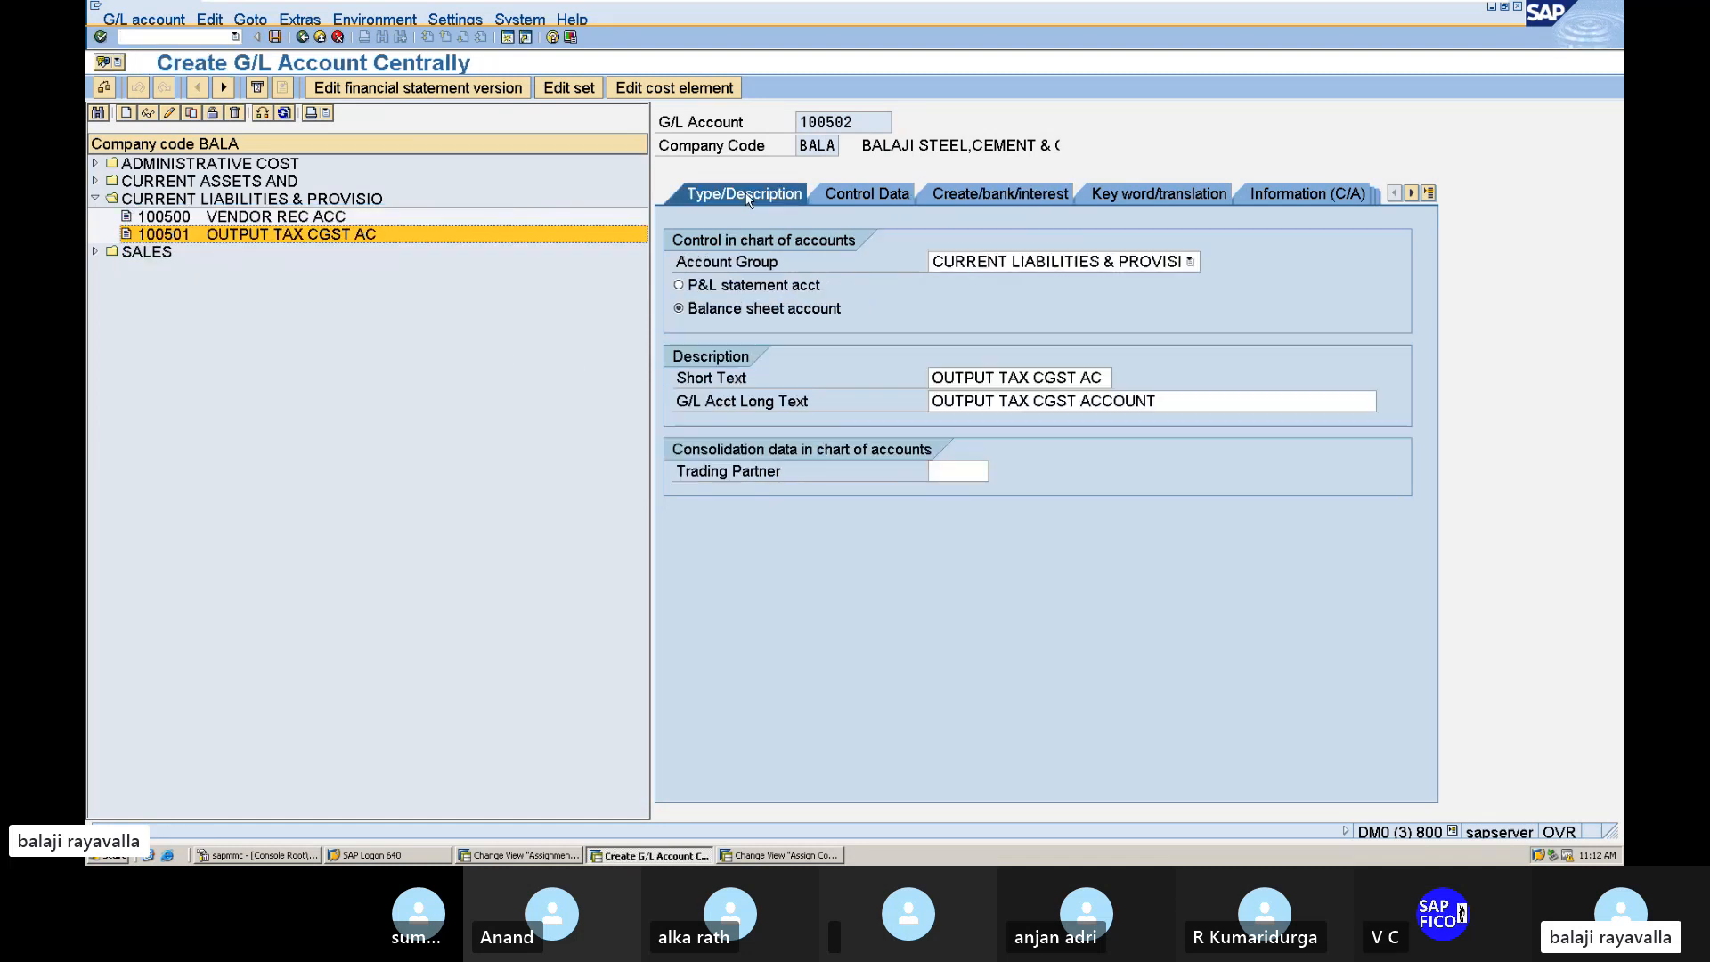
click(1037, 377)
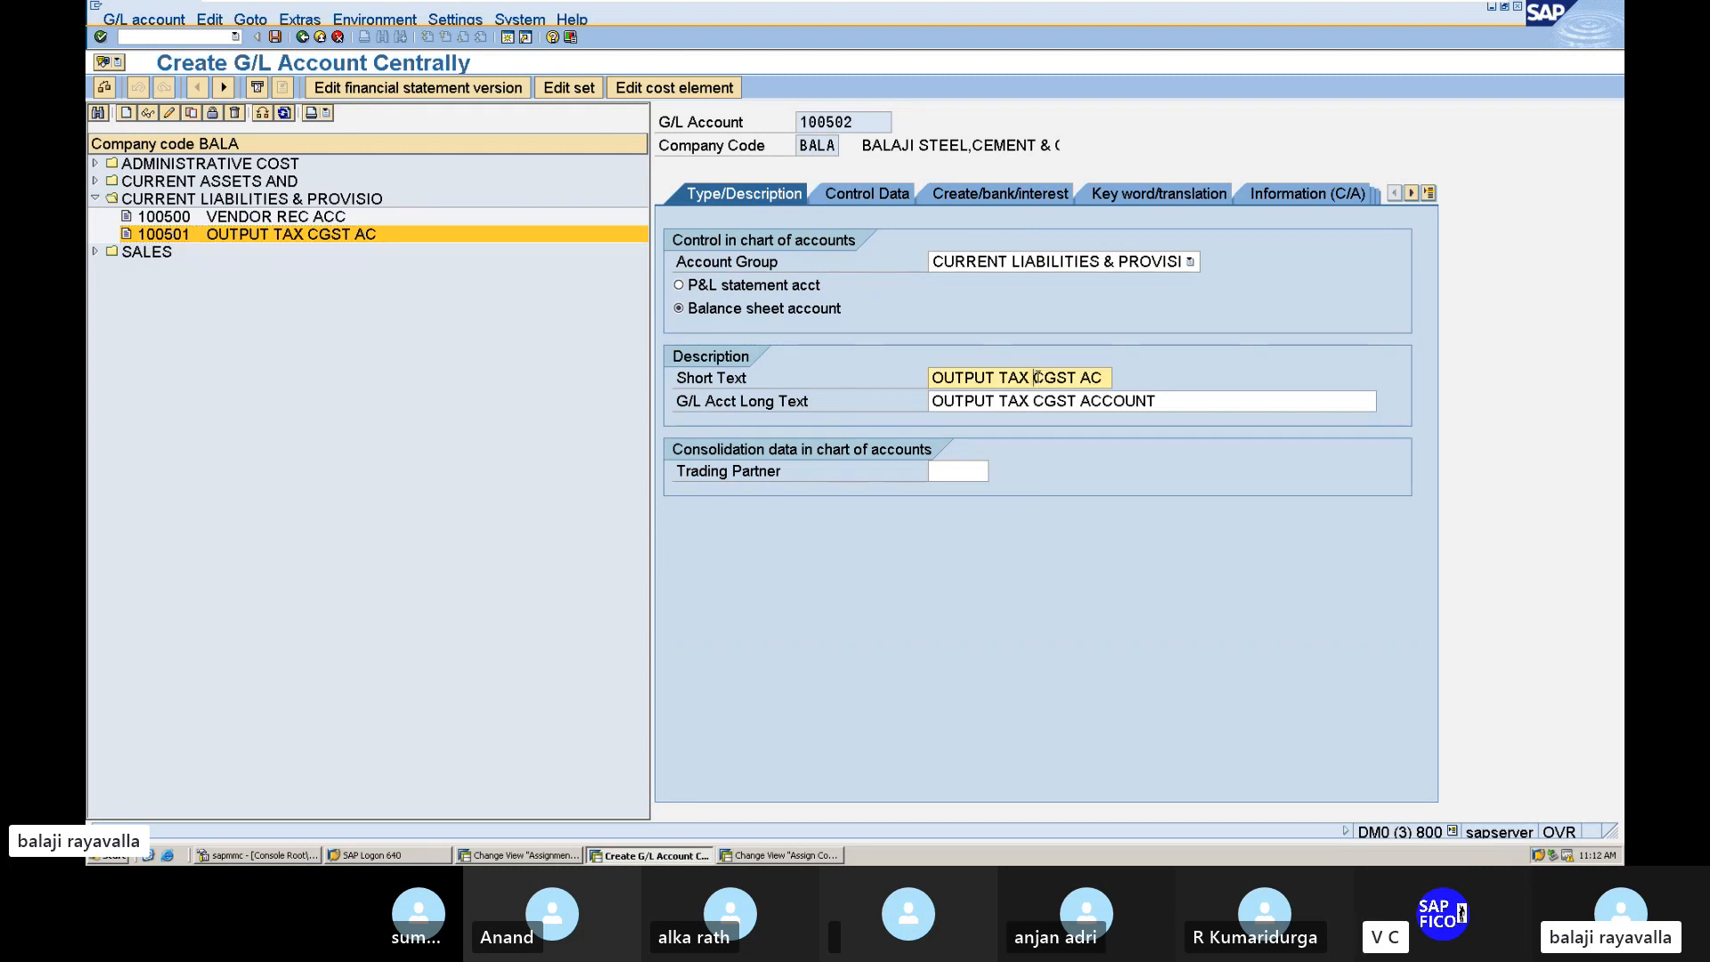
text(S)
click(1036, 401)
text(S)
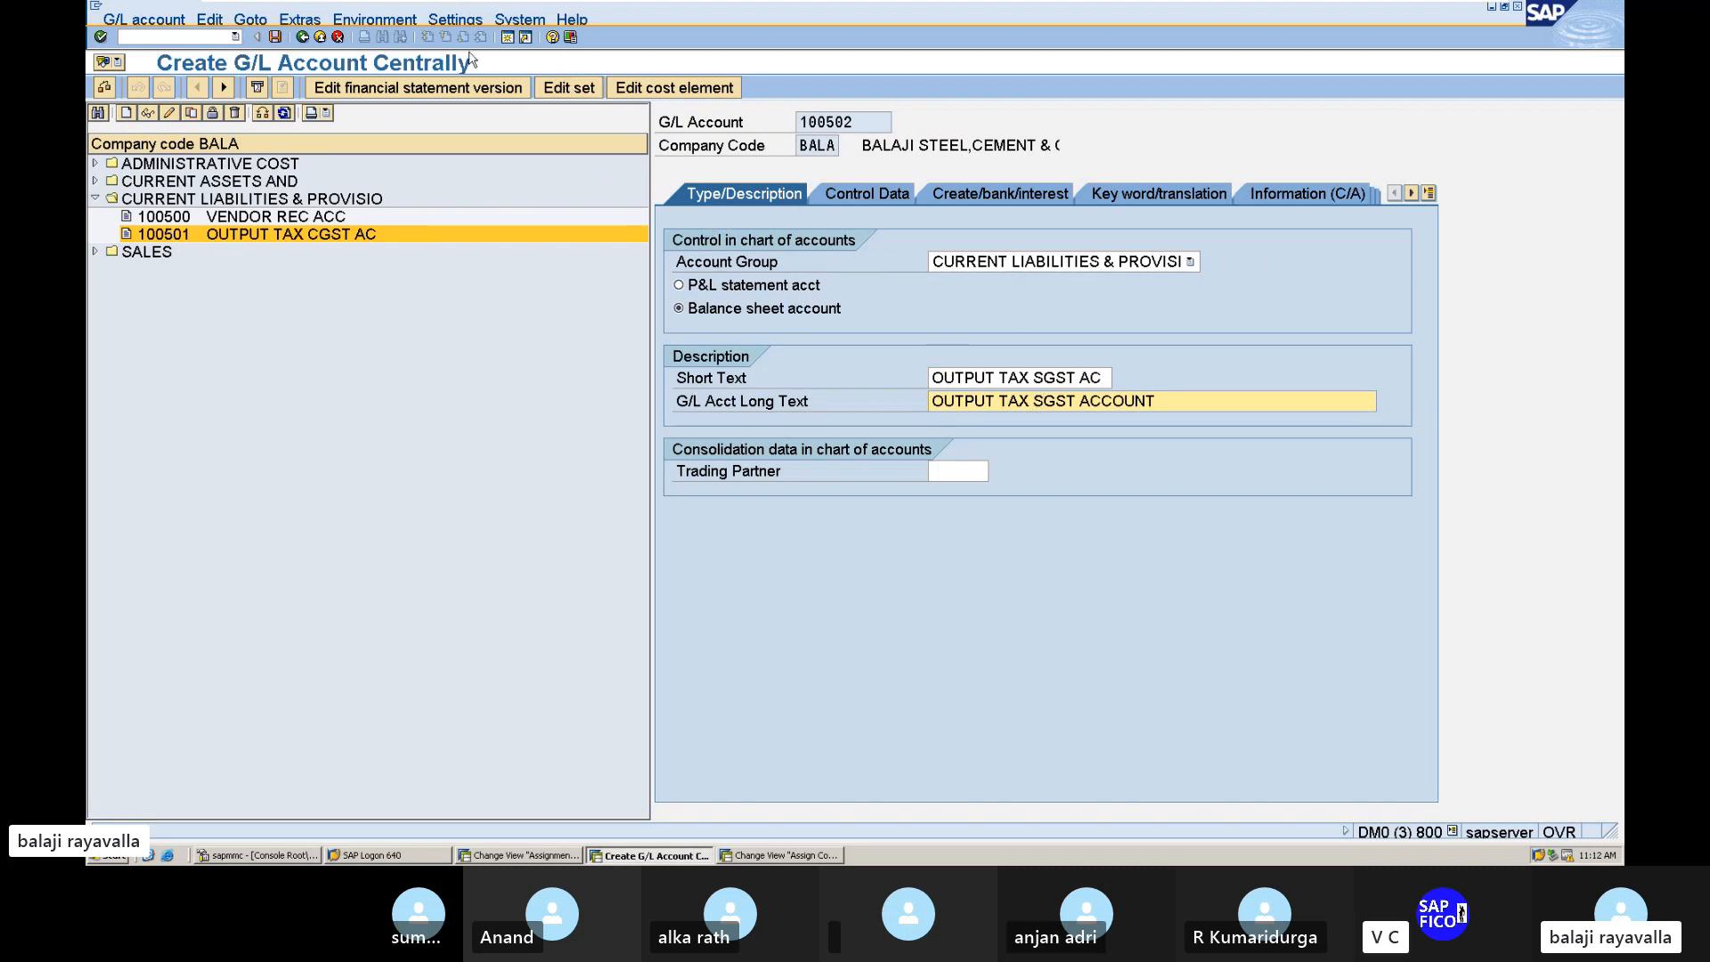
click(275, 37)
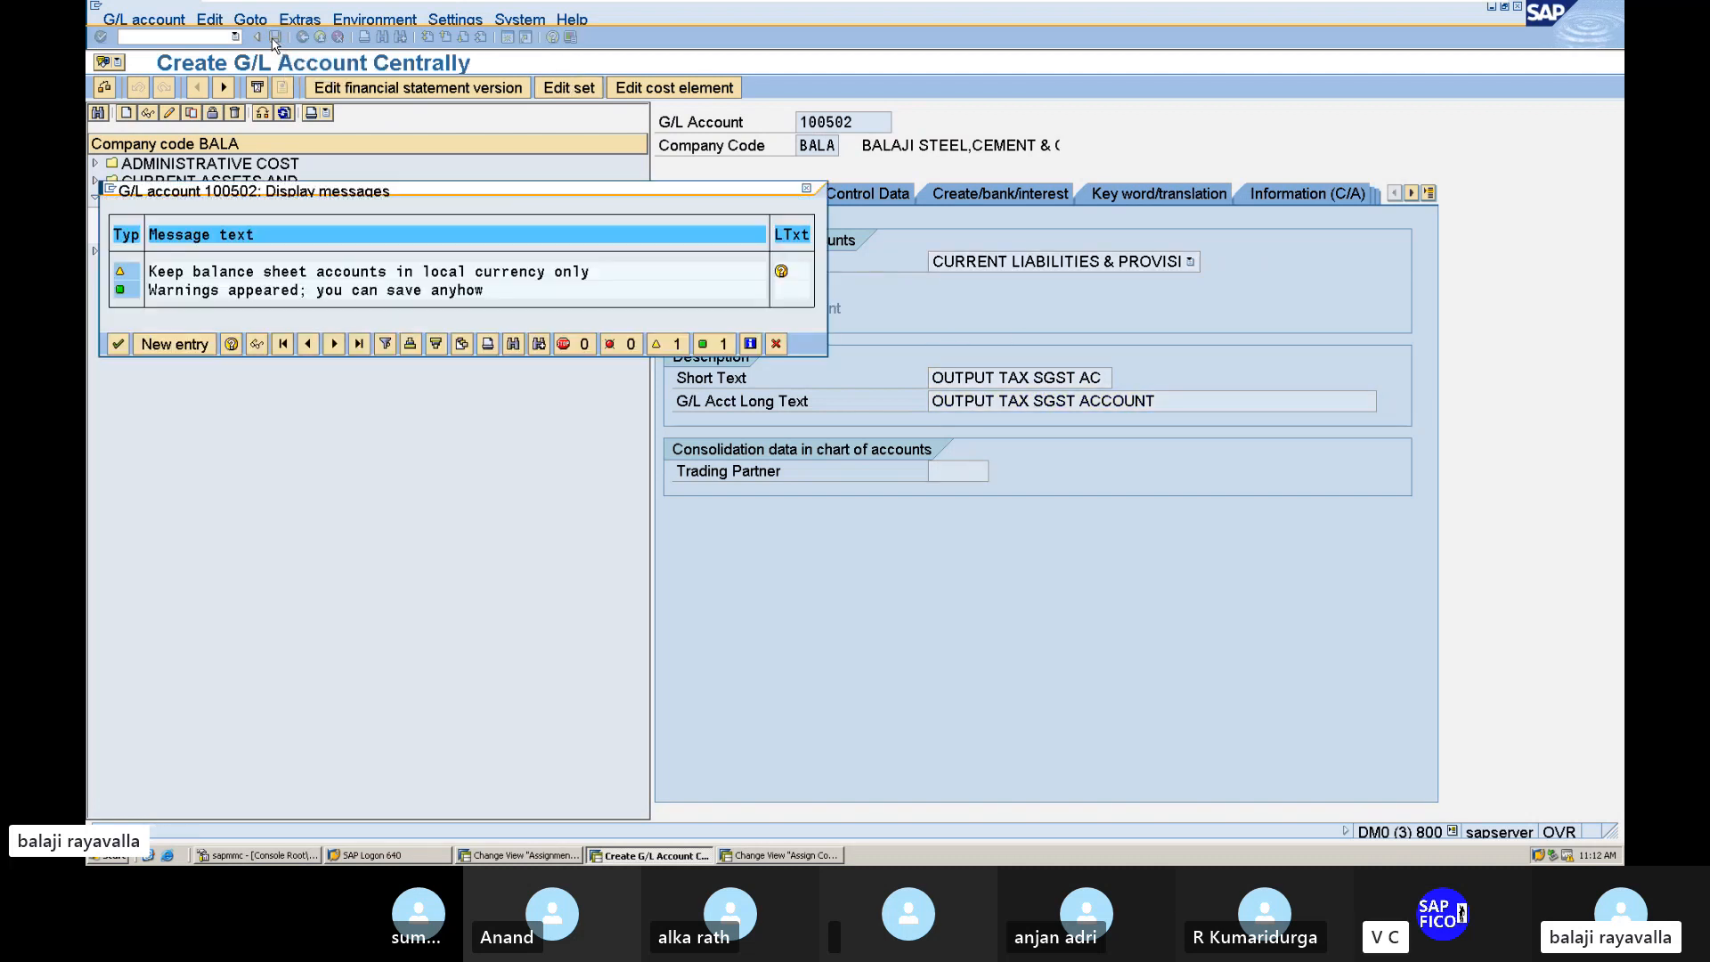
click(119, 344)
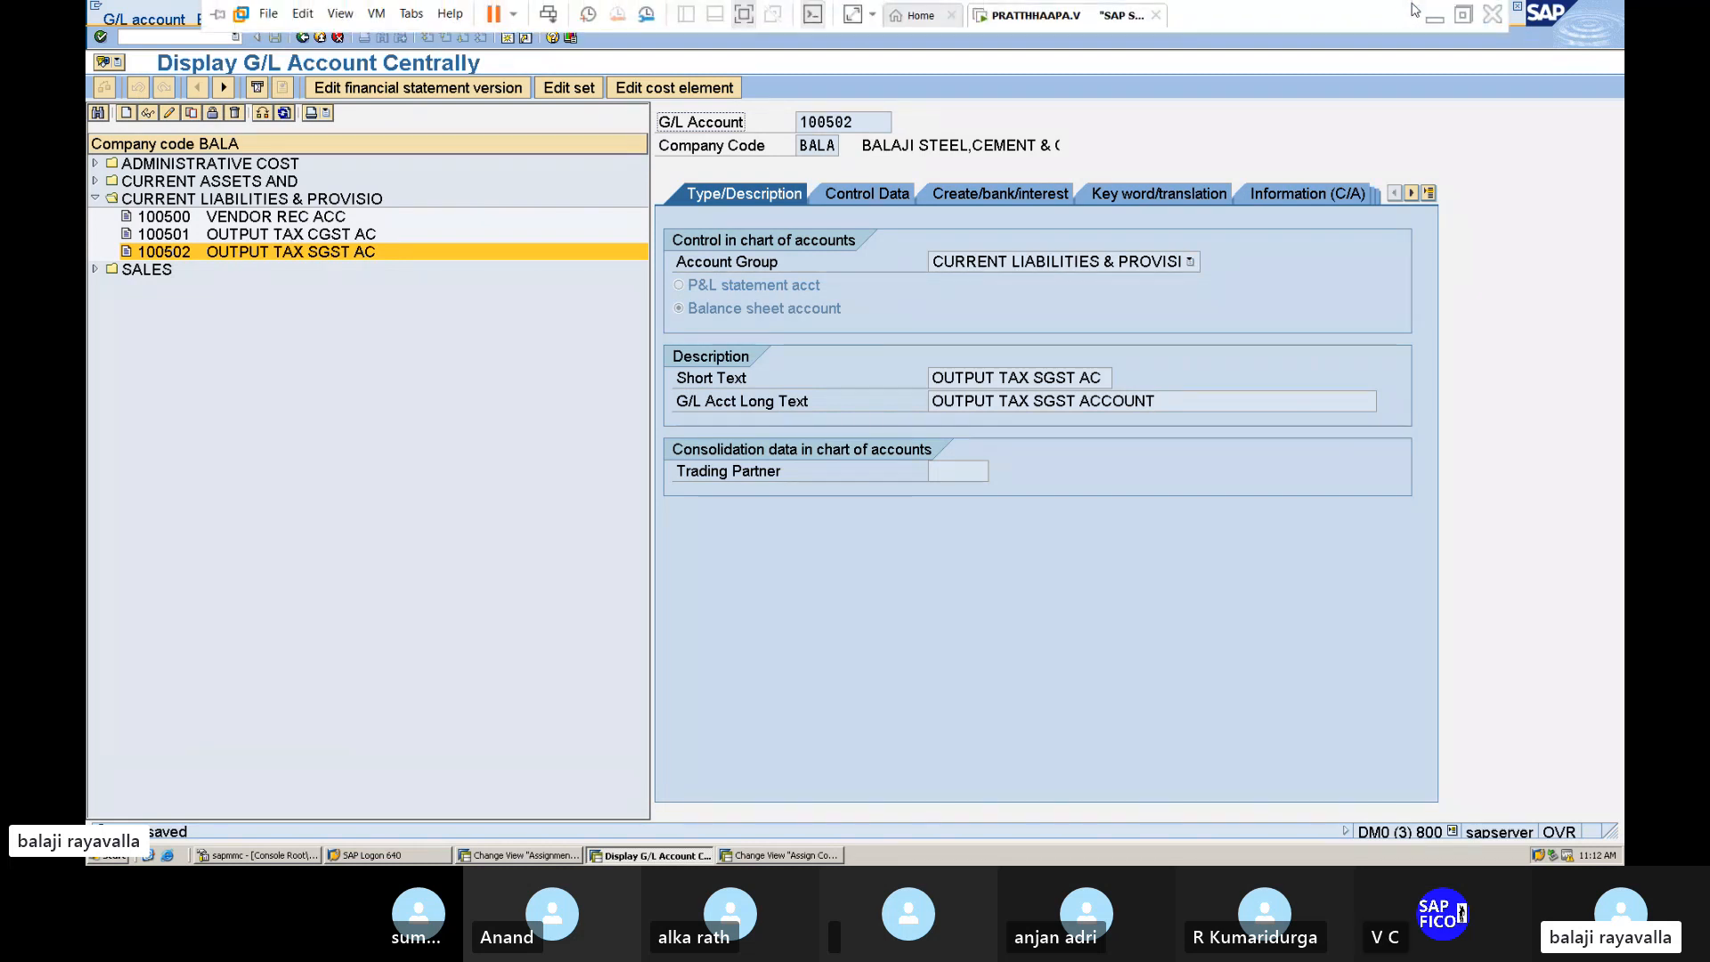
Step: Switch to the GST CONFIGURATIONS document in Word and review the configuration steps that follow G/L account creation
click(1426, 20)
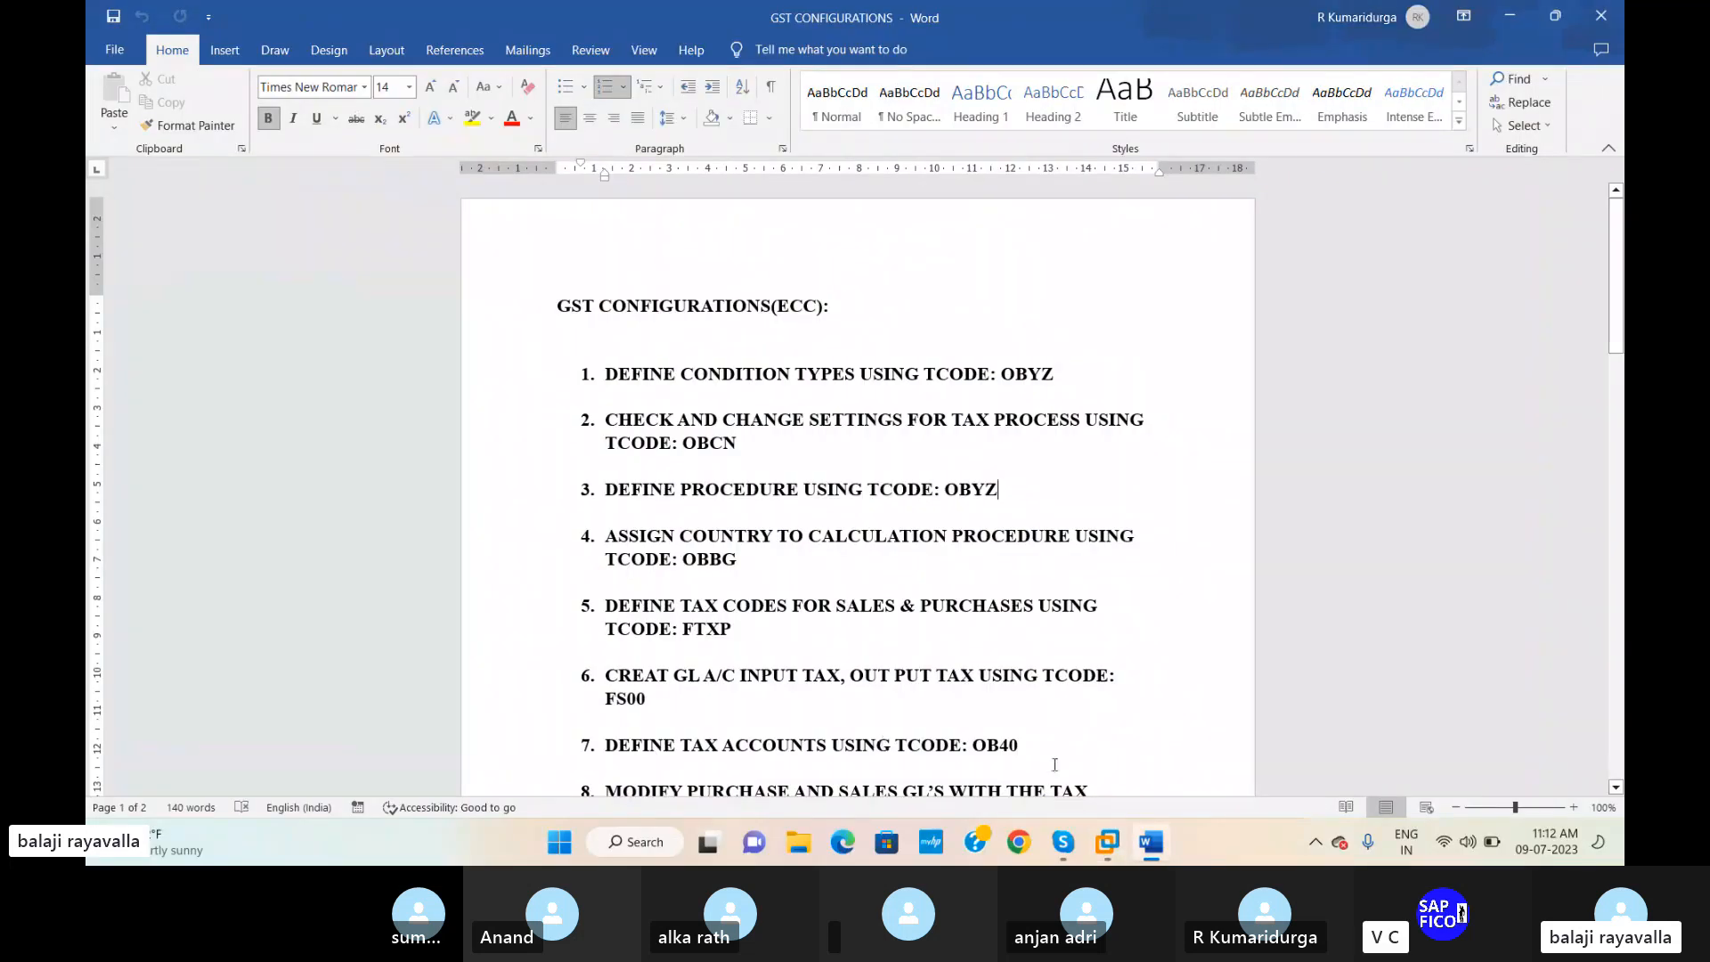
click(1171, 714)
scroll(1171, 714, down, 2)
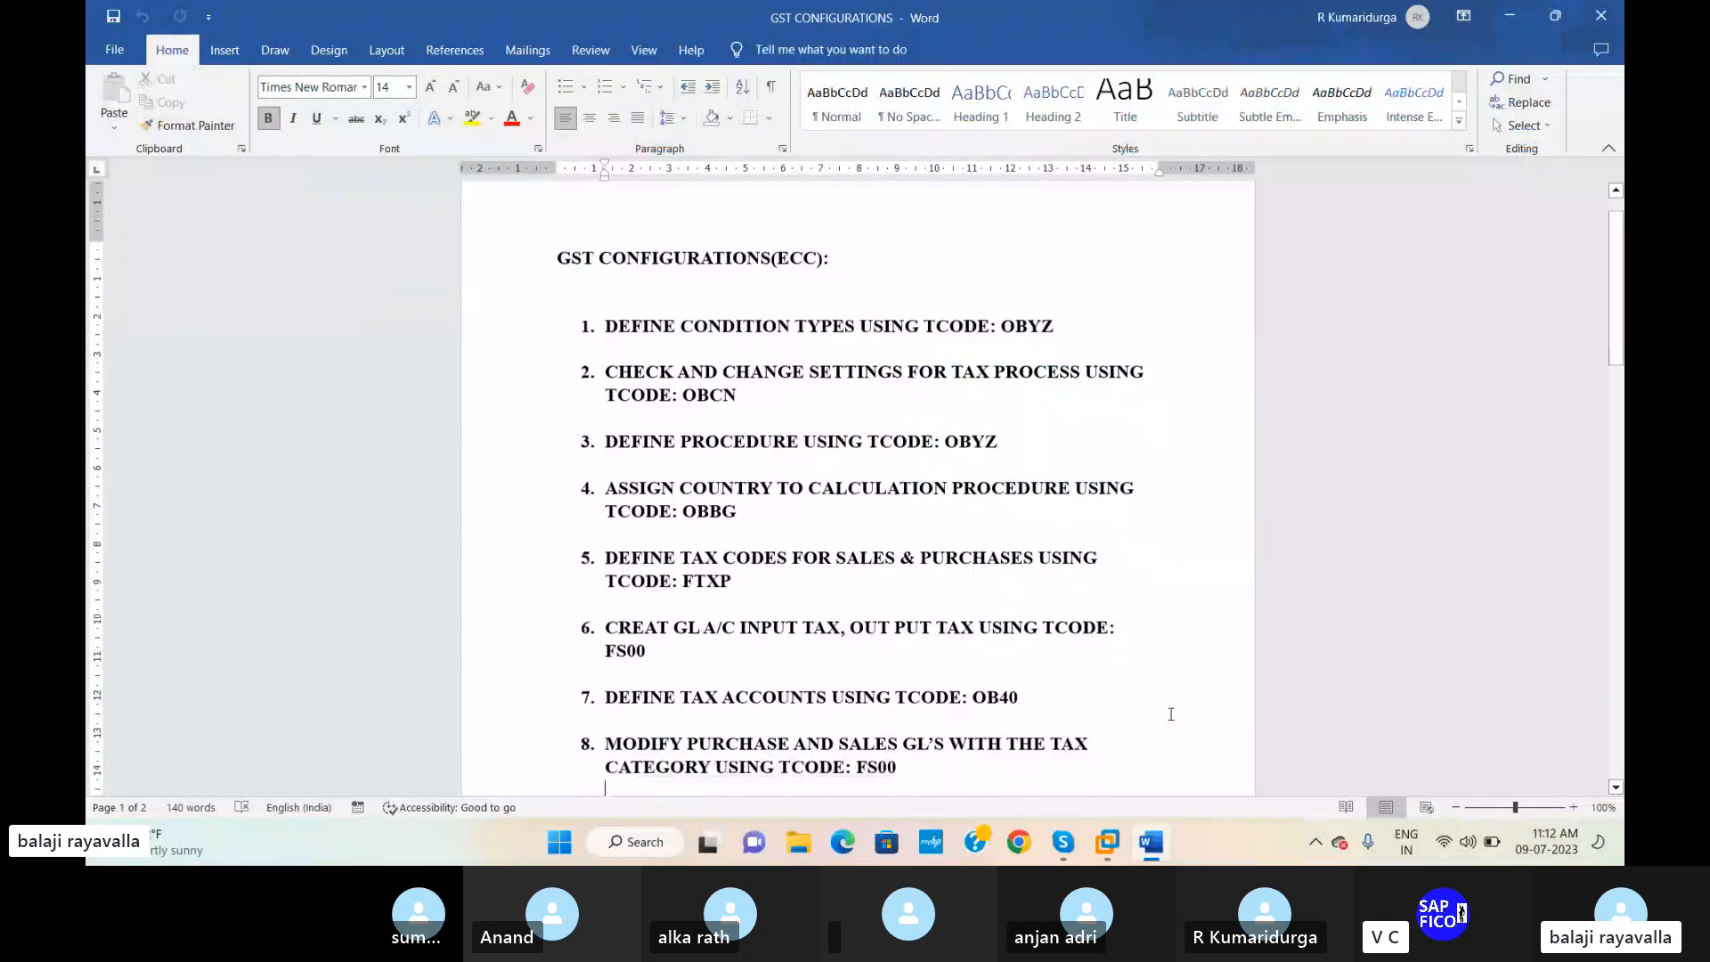
key(Down)
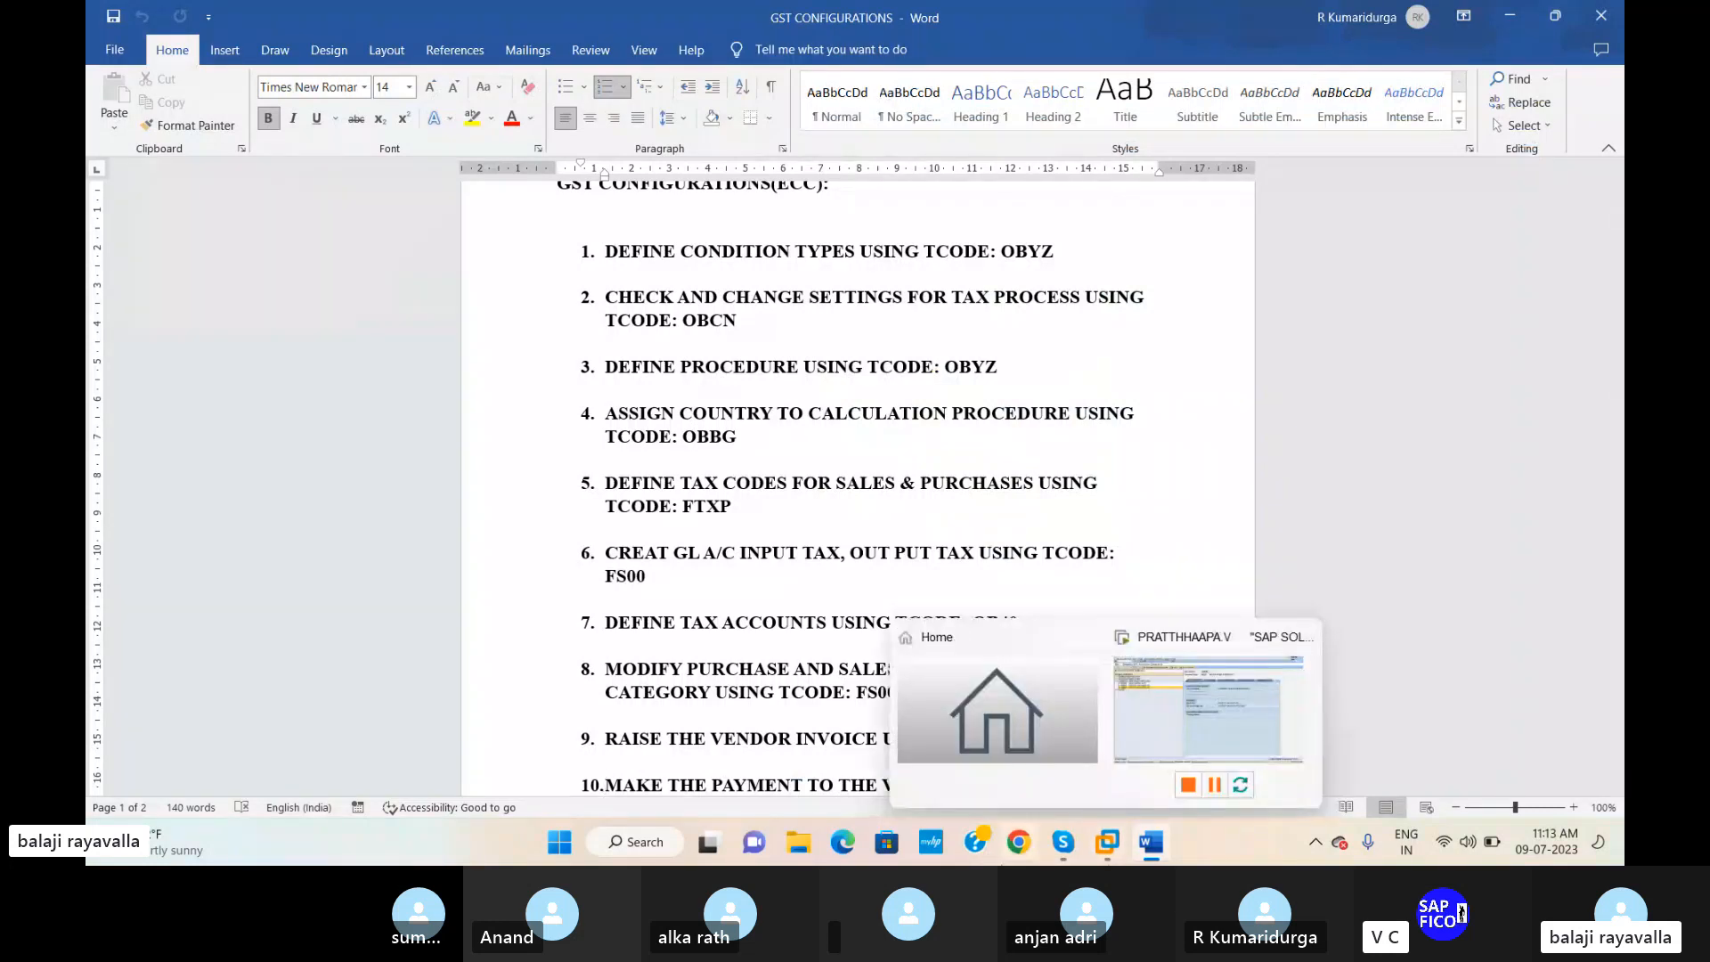
mouse_move(1110, 843)
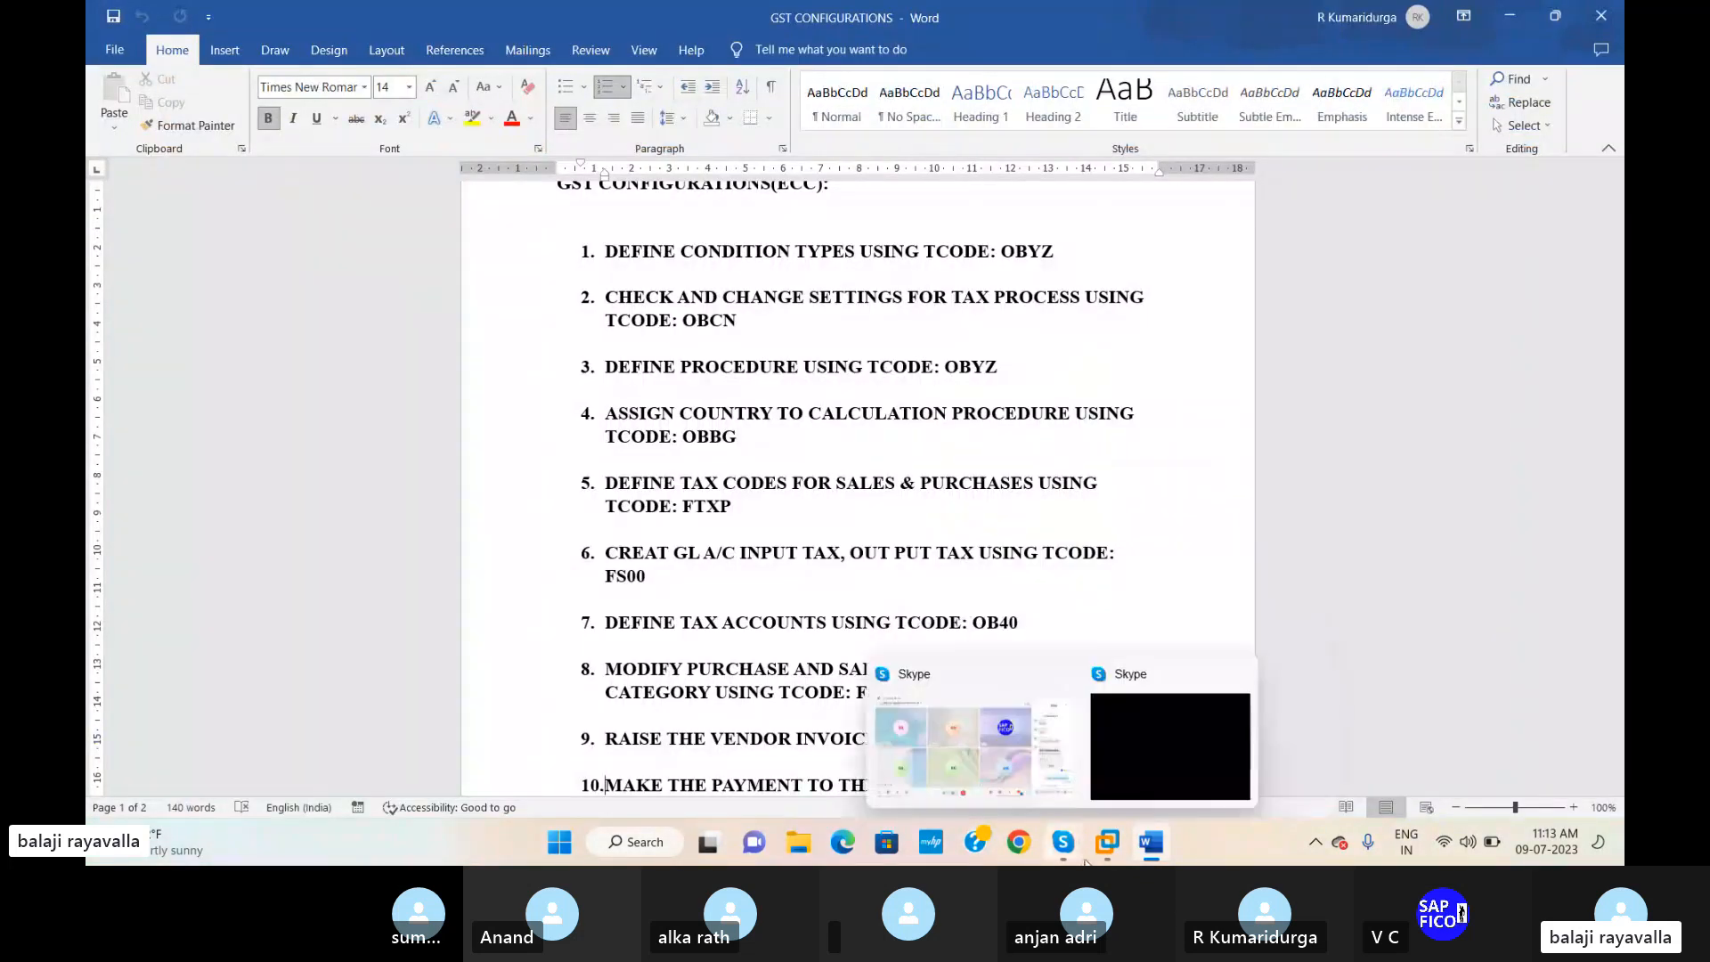
Step: Switch from Word back to the SAP session and start transaction OB40 for the tax account determination
click(1206, 713)
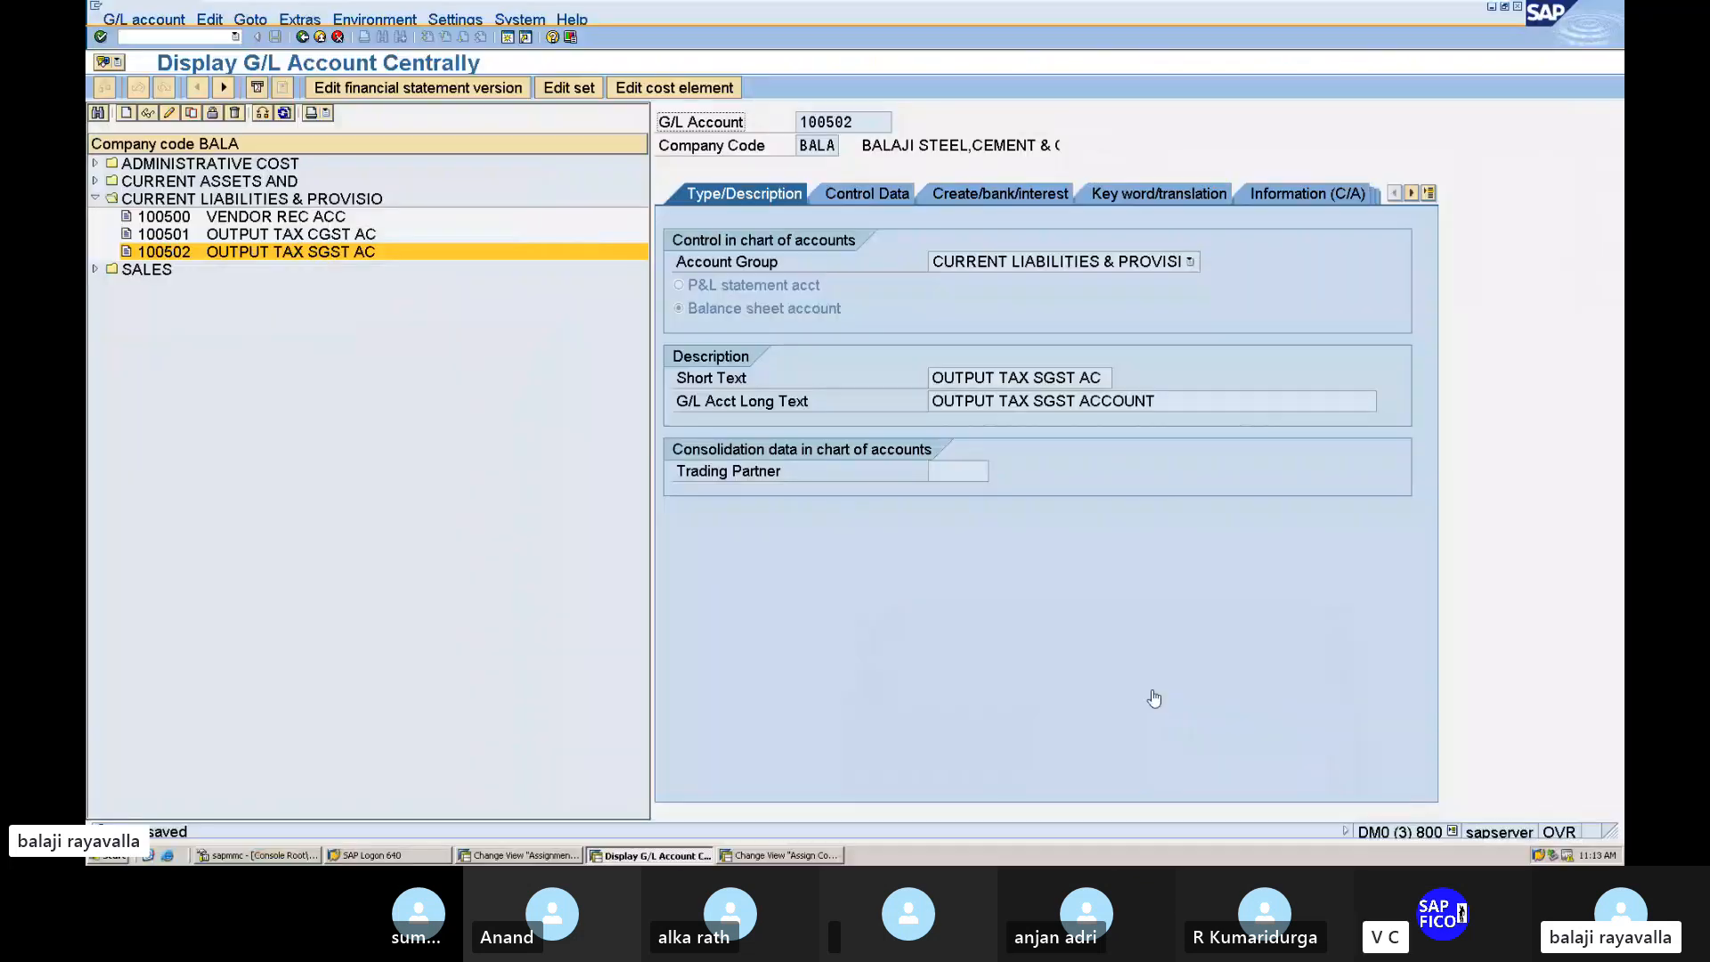
click(201, 36)
text(/NOB40)
key(Return)
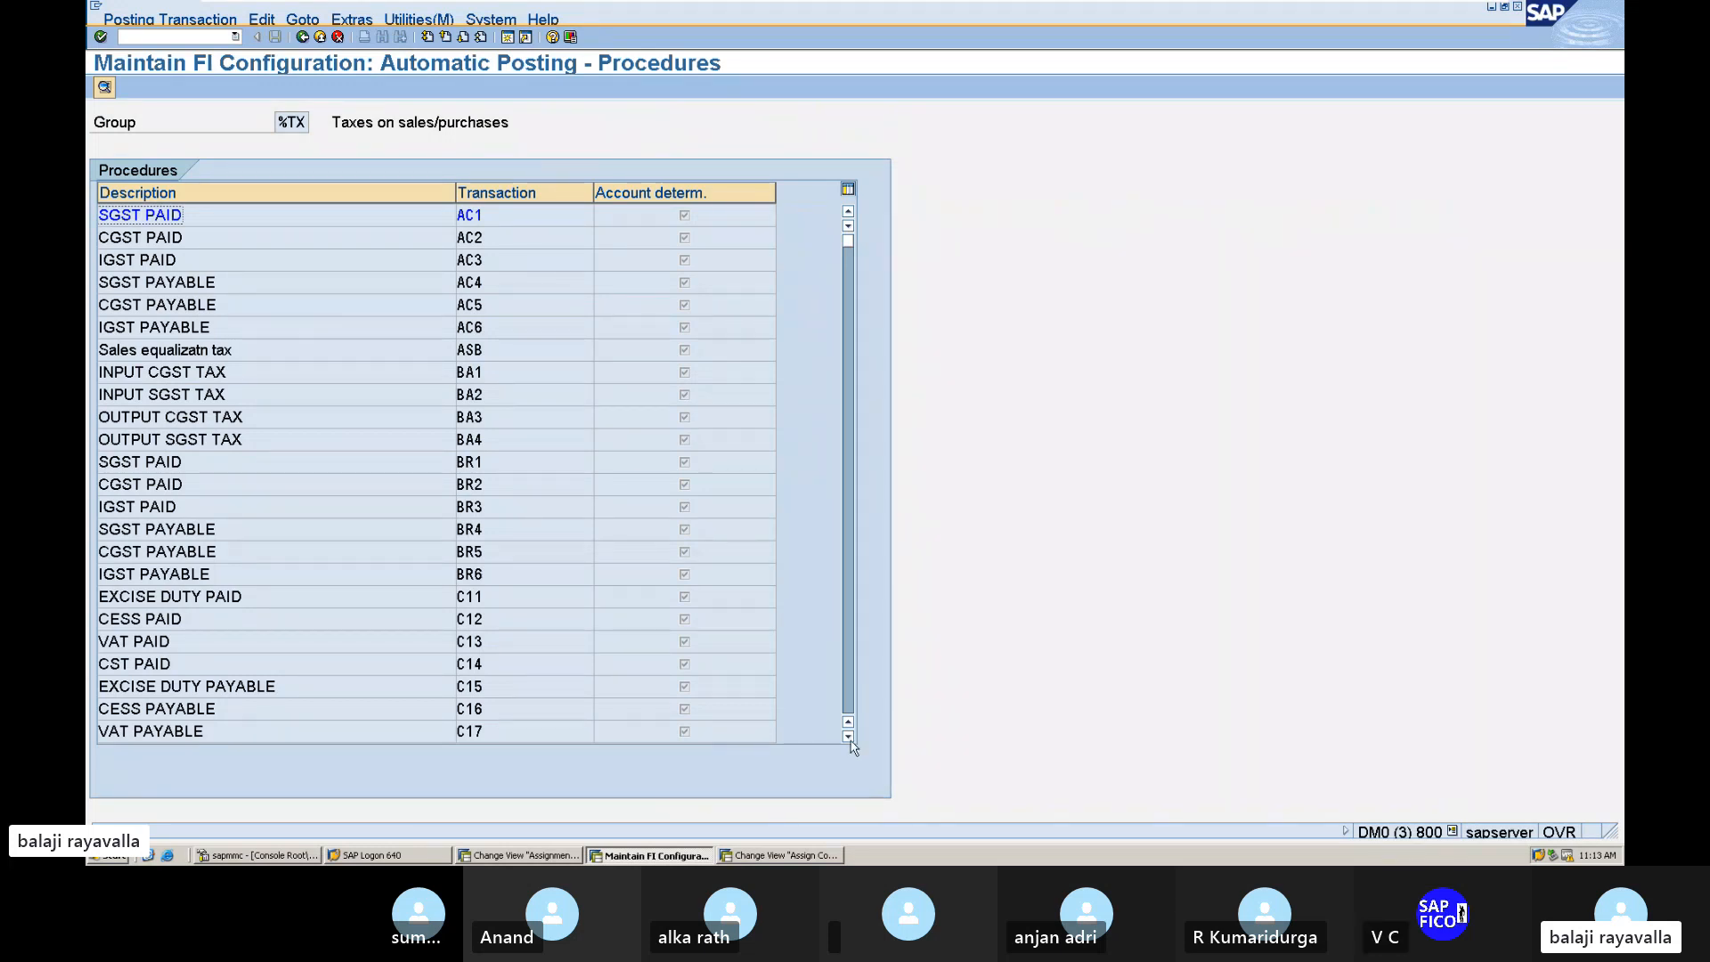
Step: Open INPUT CGST TAX (BA1) for chart of accounts BAA1 and save its posting rules without the tax code option
double_click(463, 373)
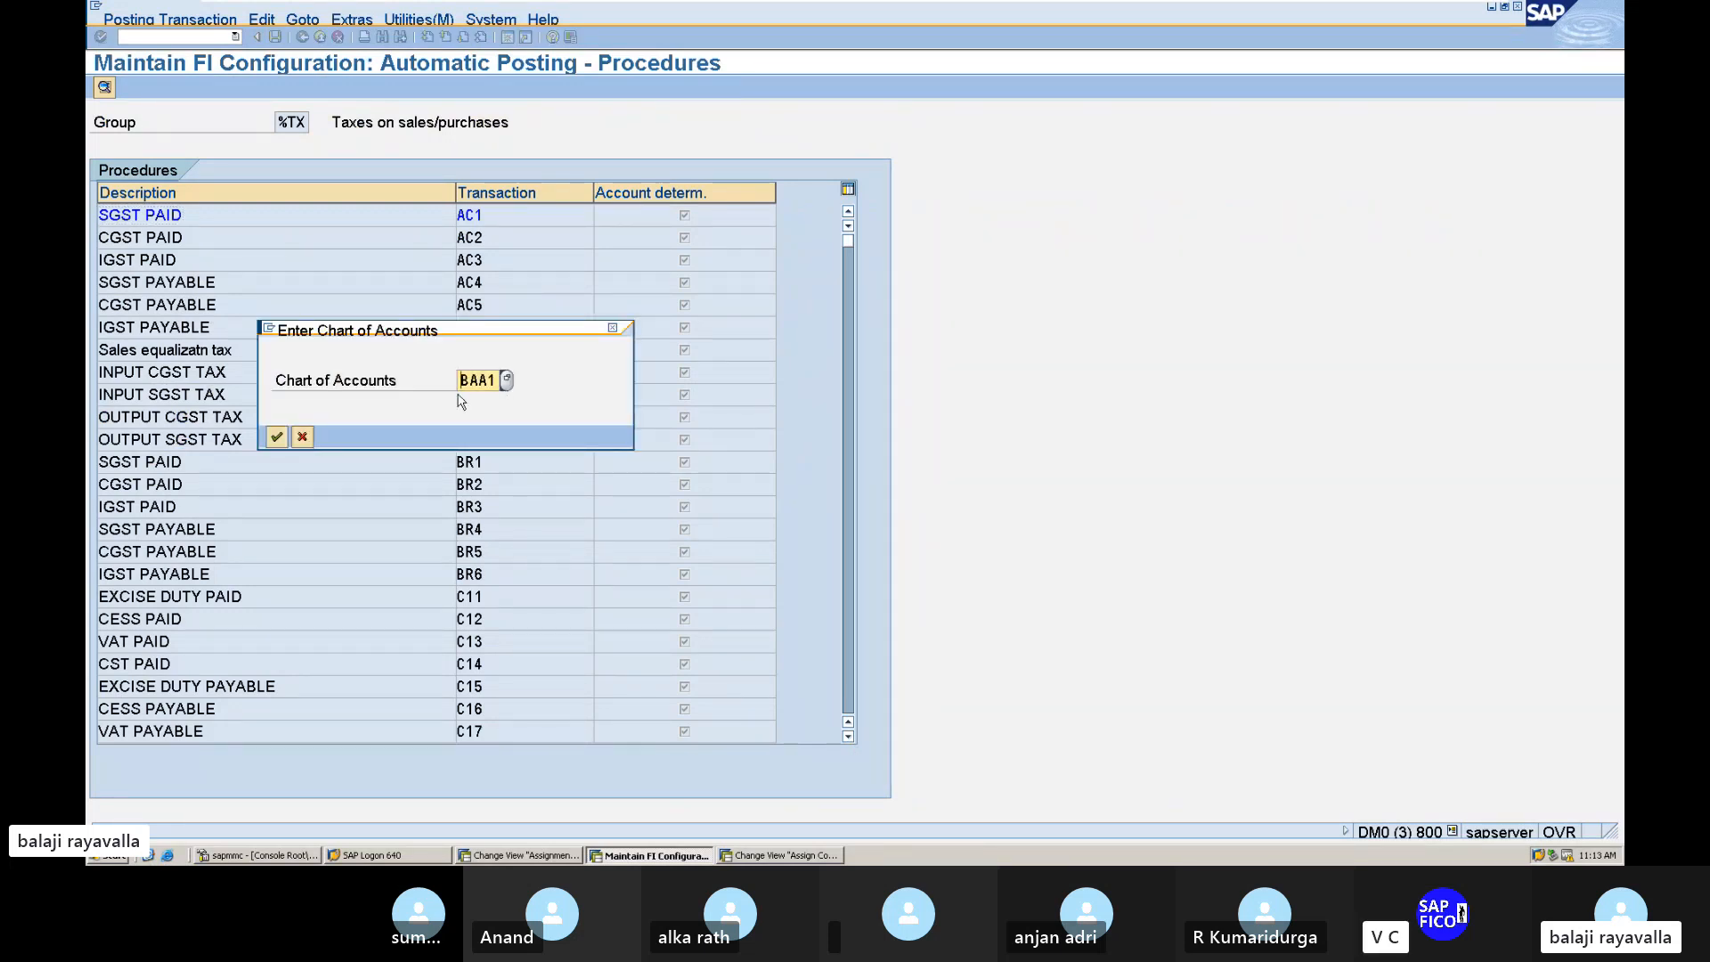
click(278, 437)
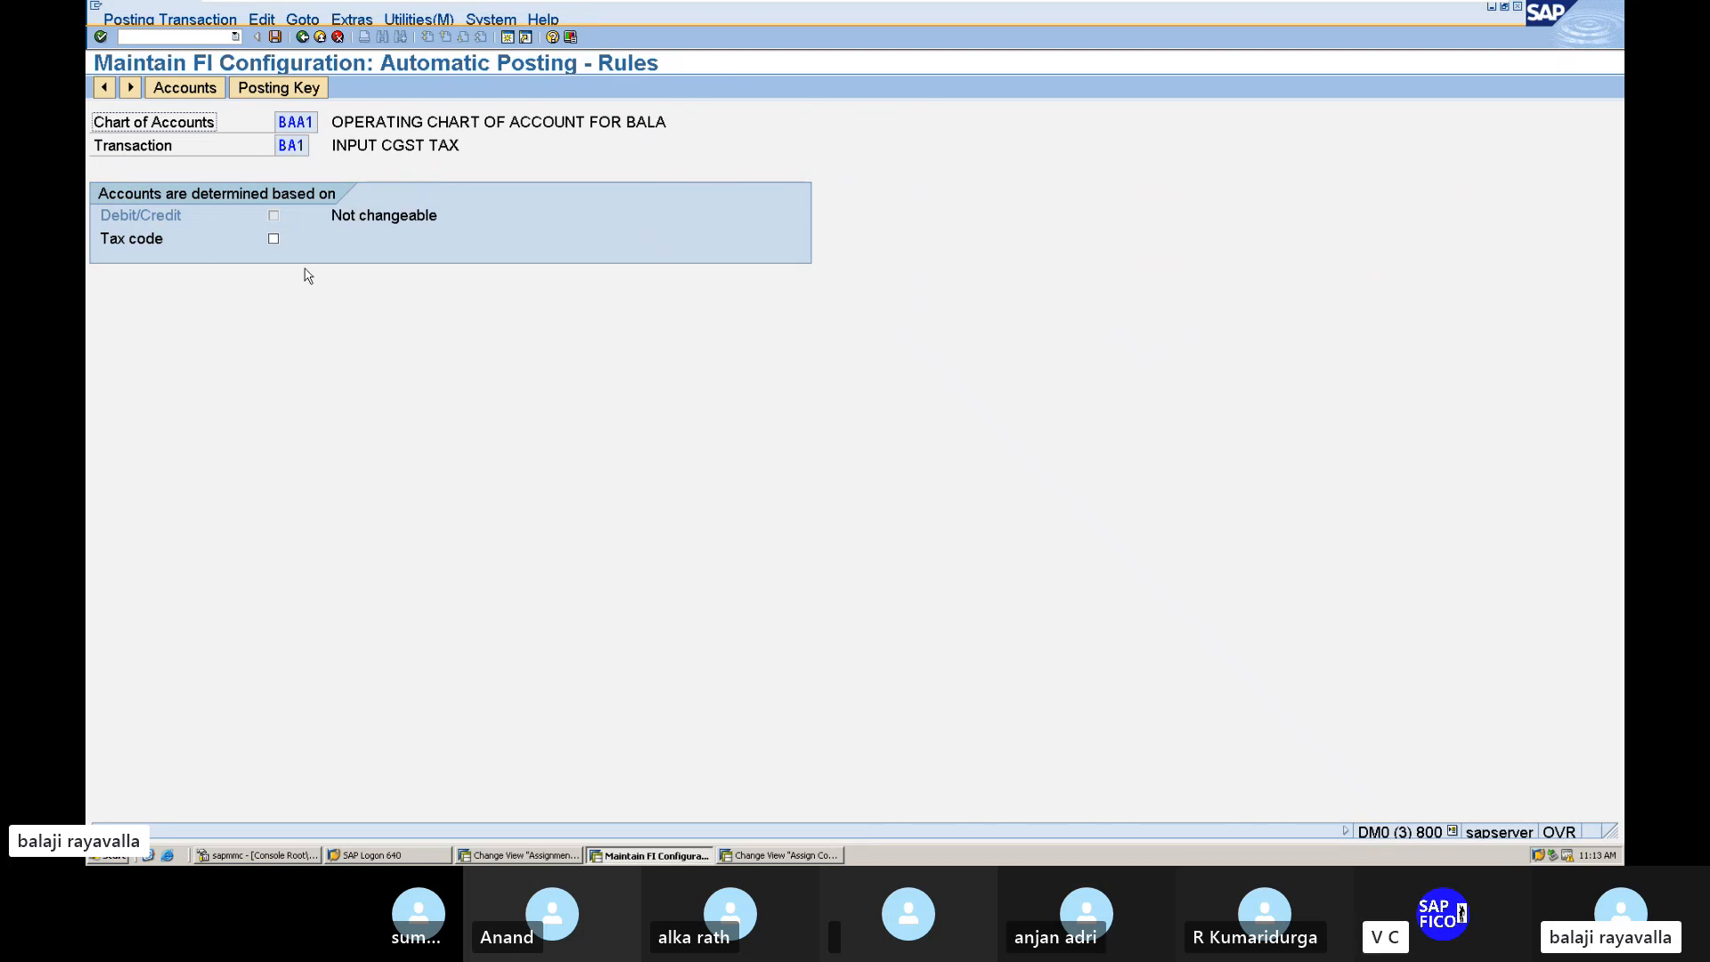
click(311, 96)
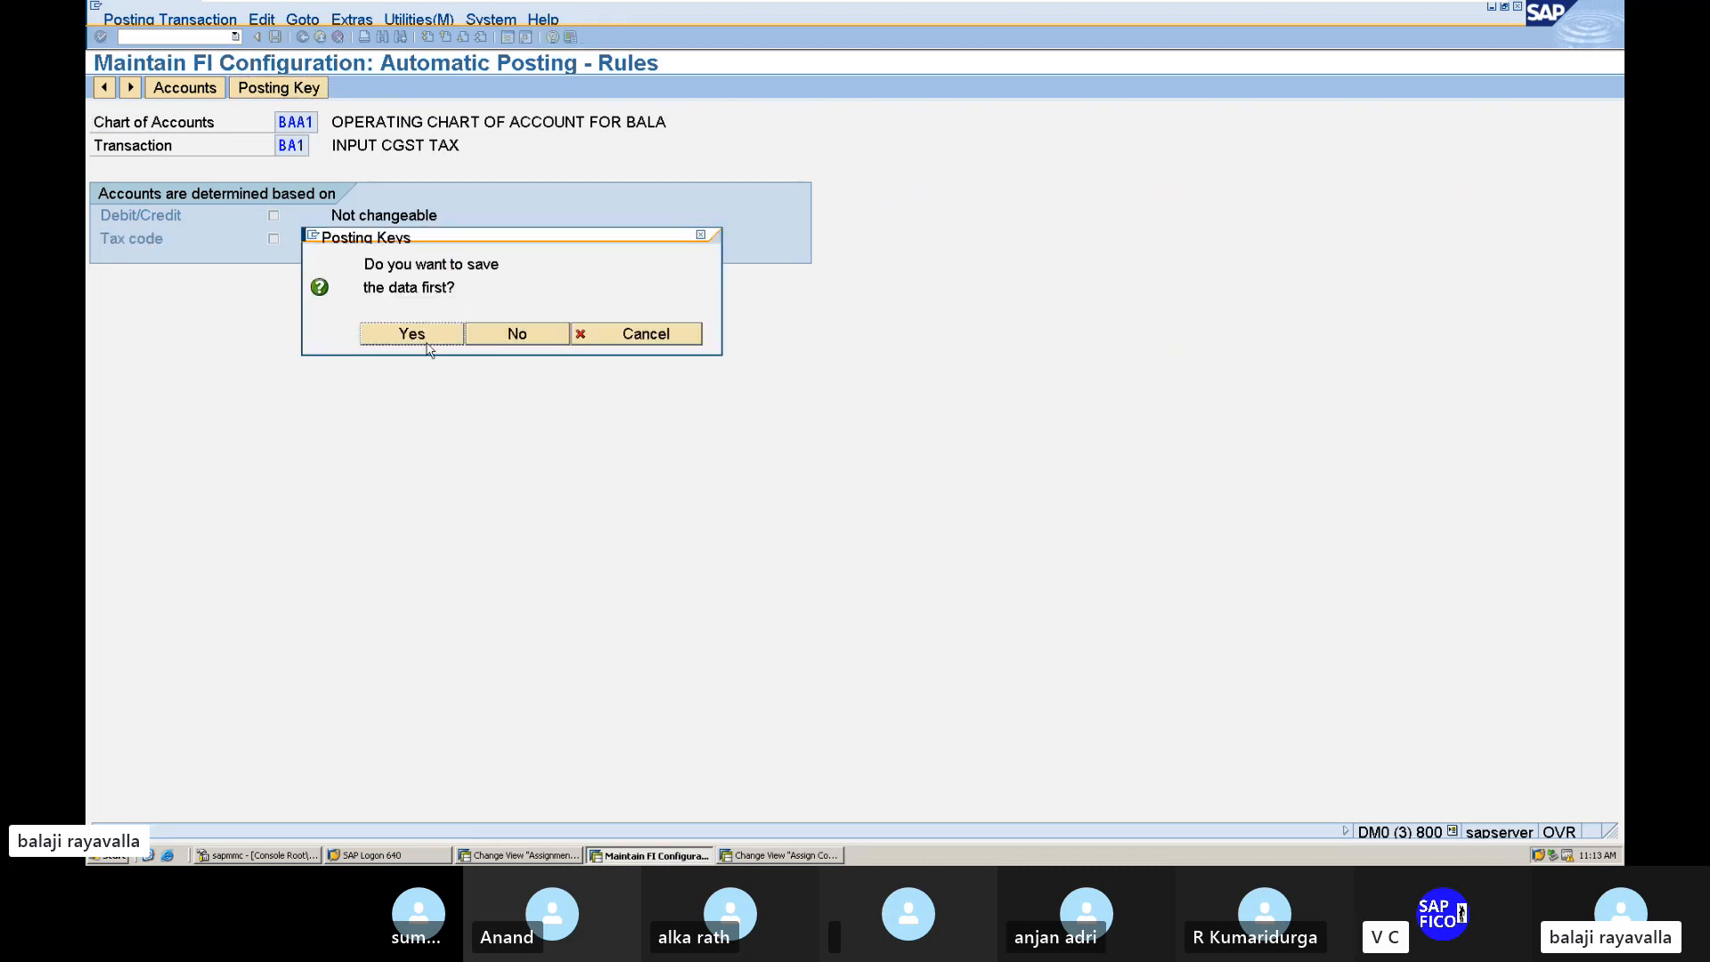
click(428, 346)
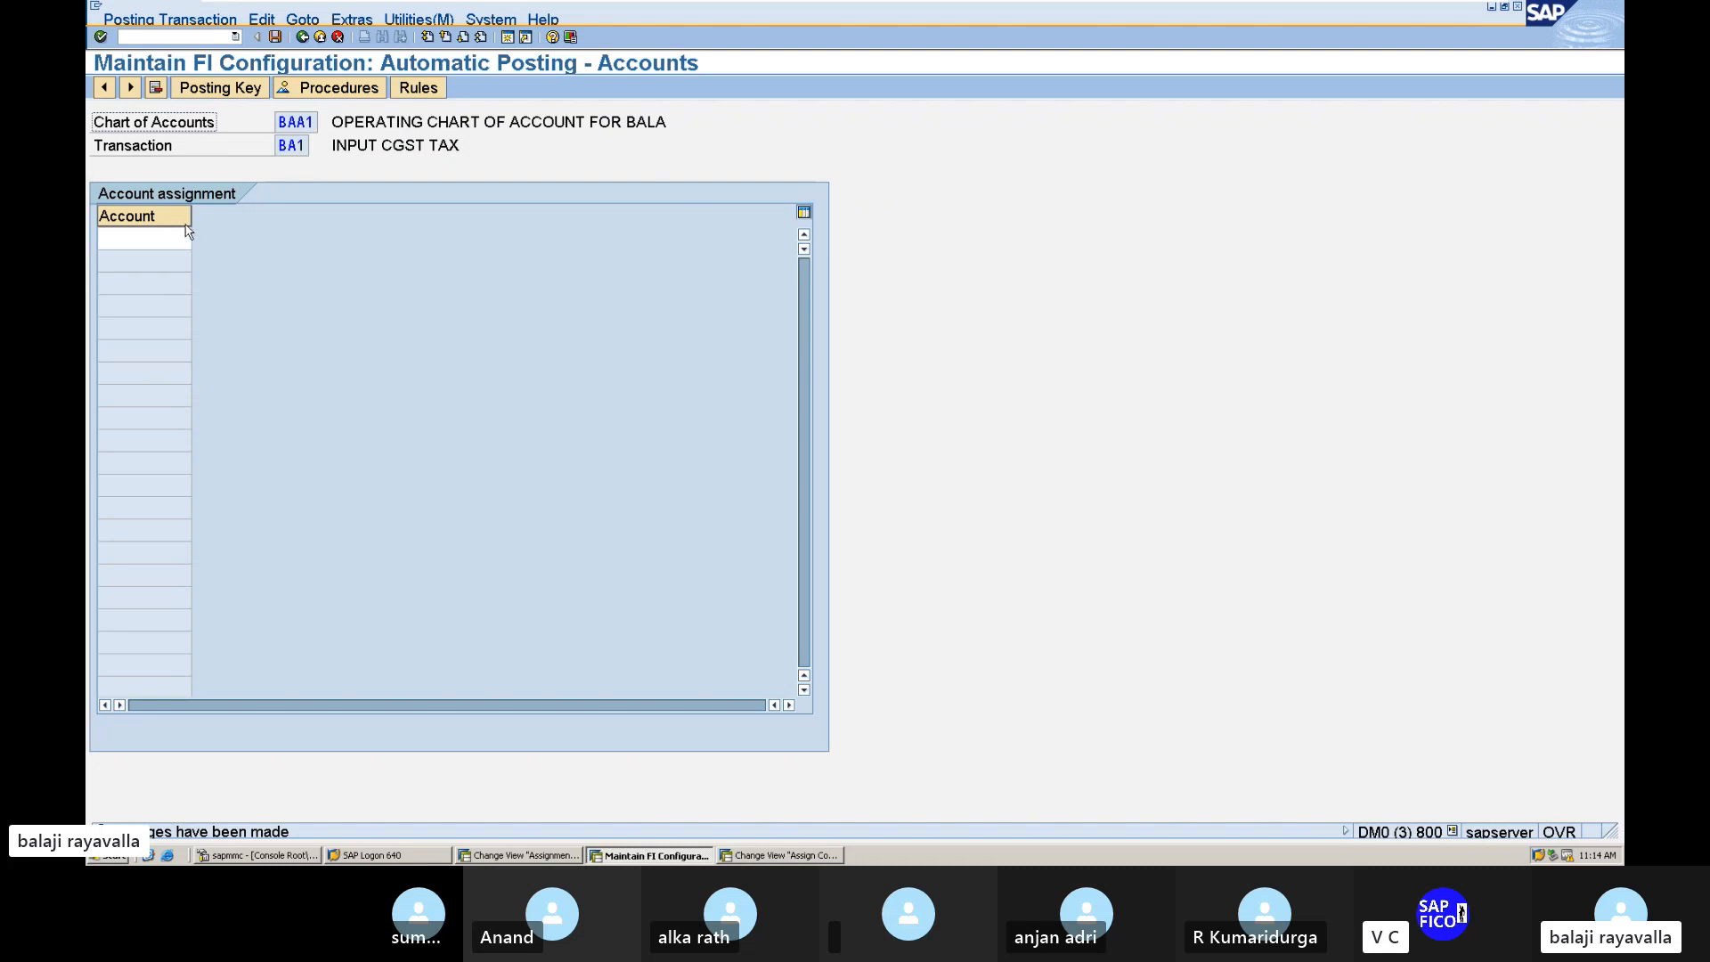
Step: Try to assign G/L account 200103 (INPUT CGST ACCOUNT) to transaction BA1, and leave the account assignment
click(142, 247)
click(199, 237)
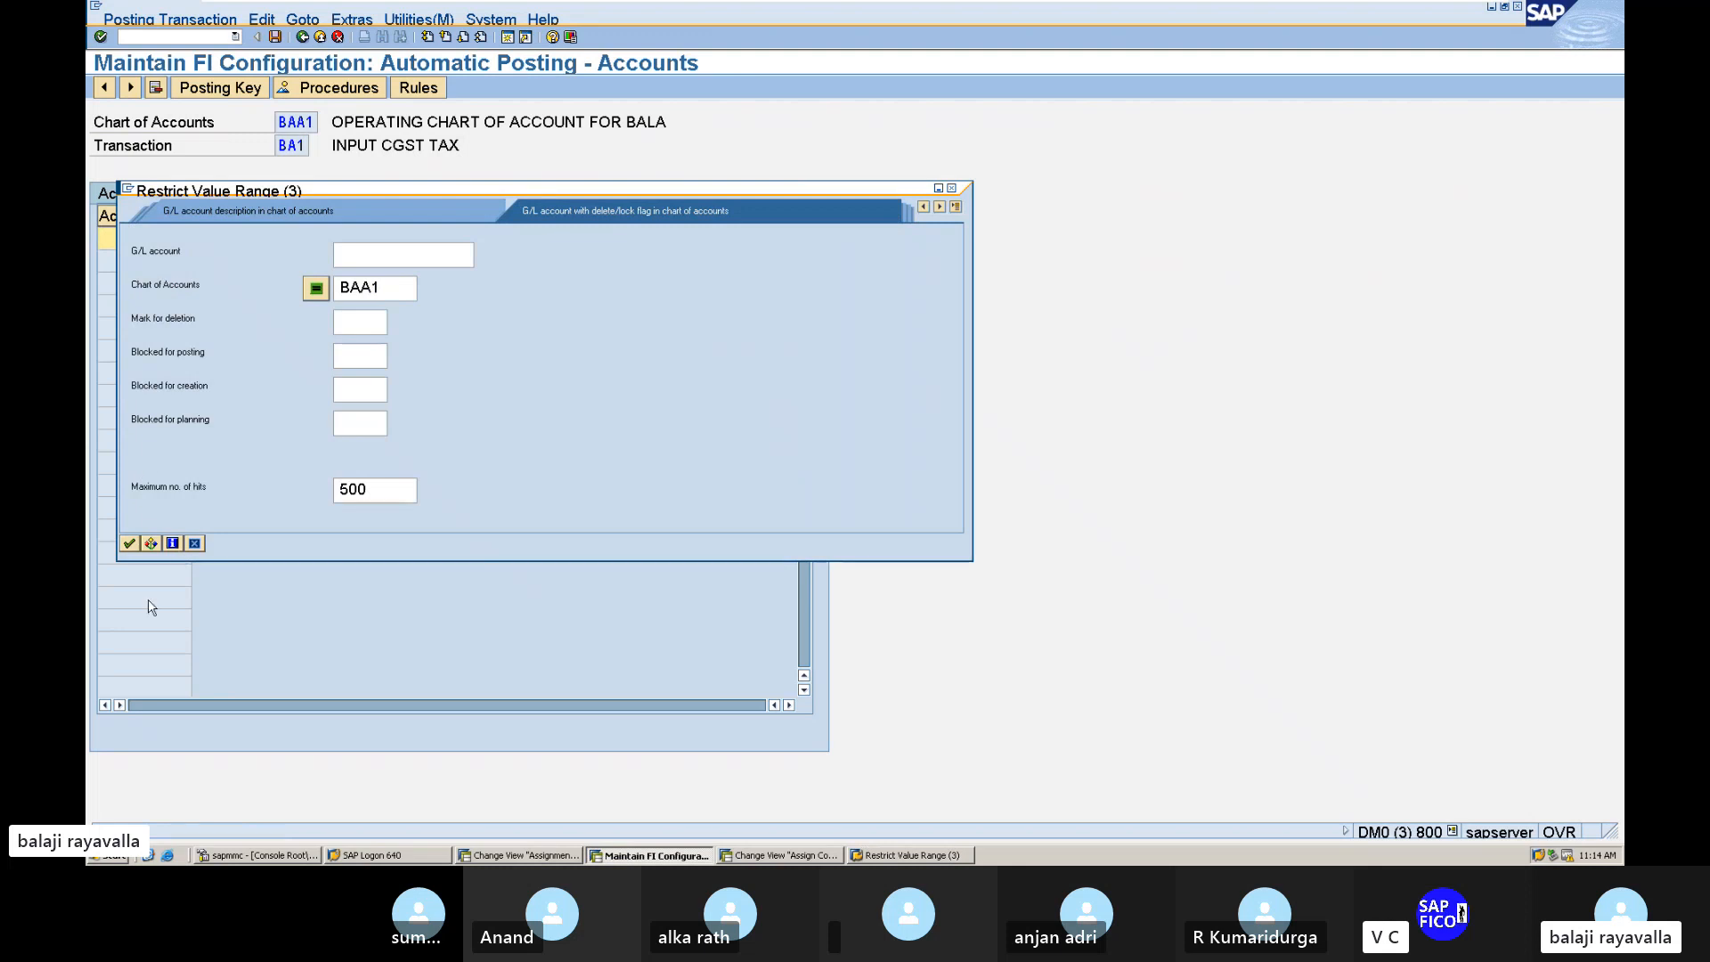
click(129, 542)
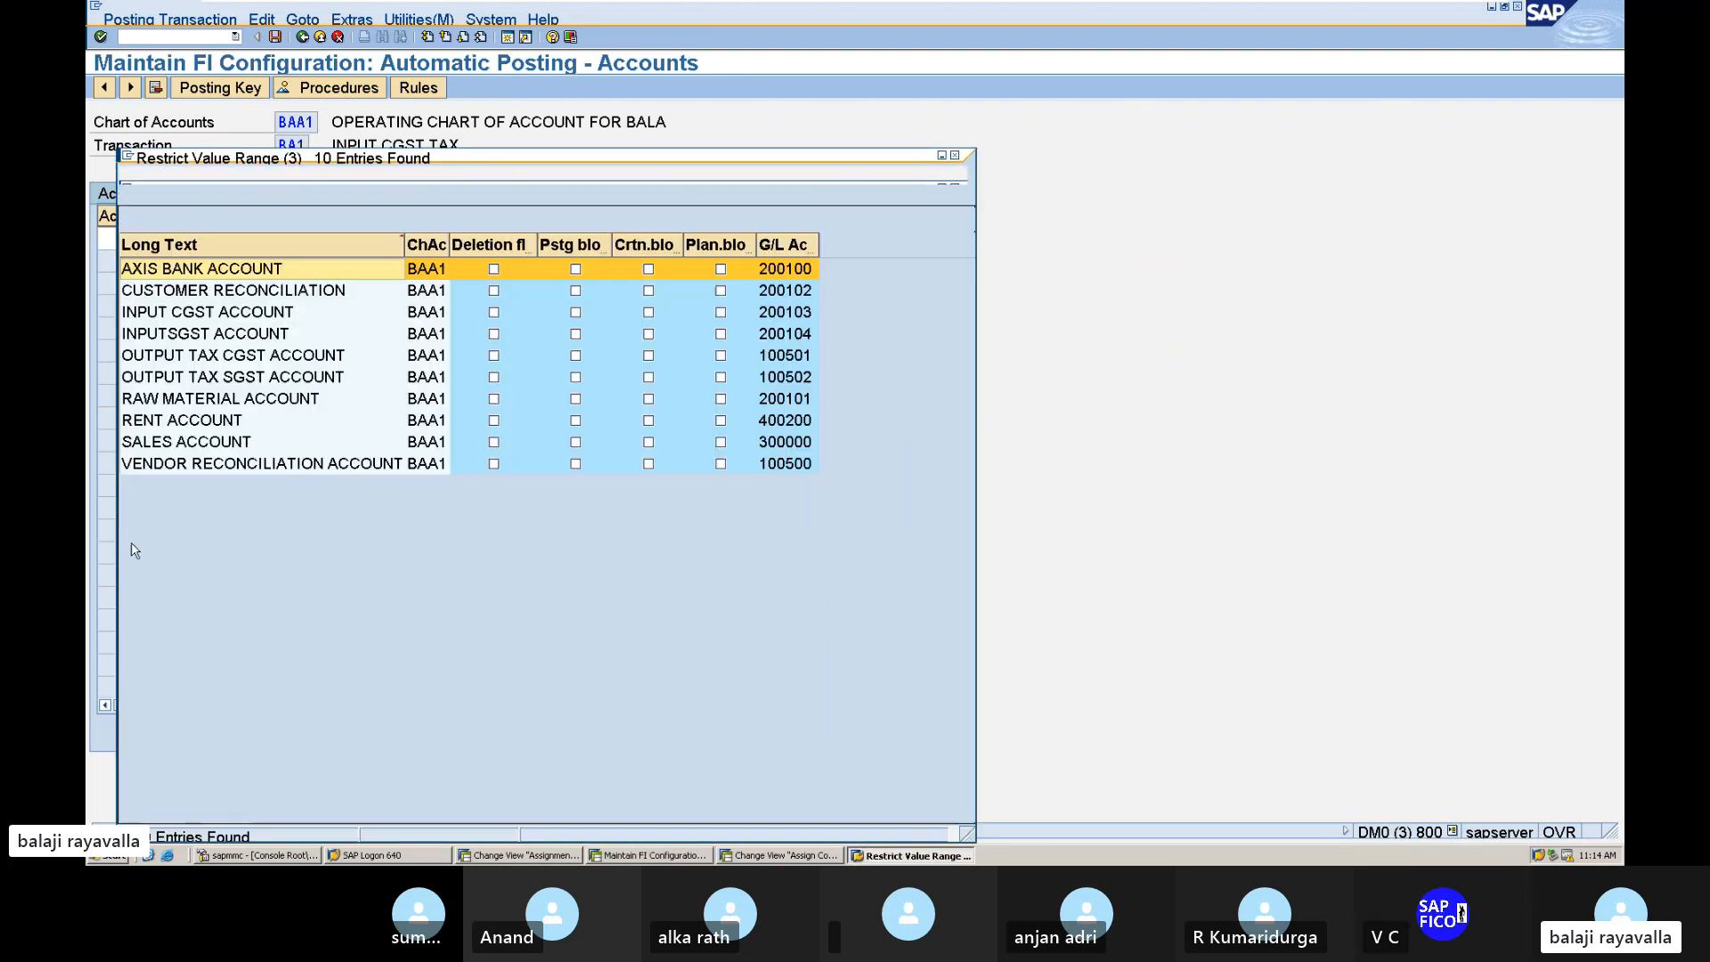
double_click(191, 313)
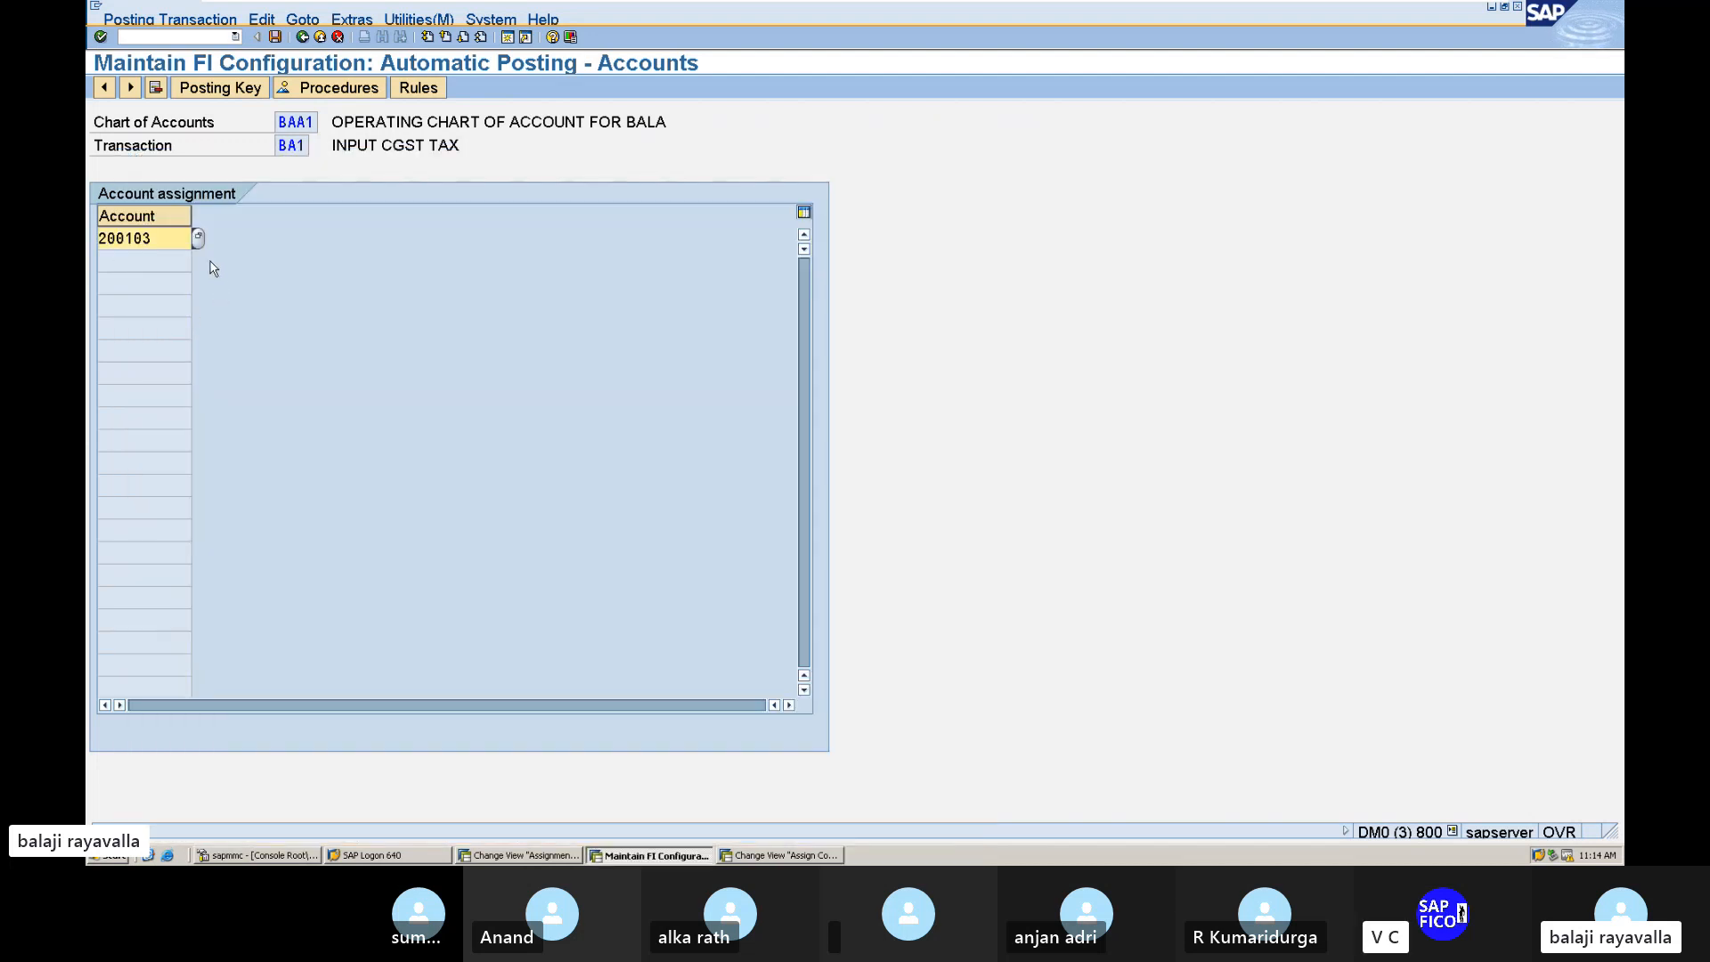
key(Return)
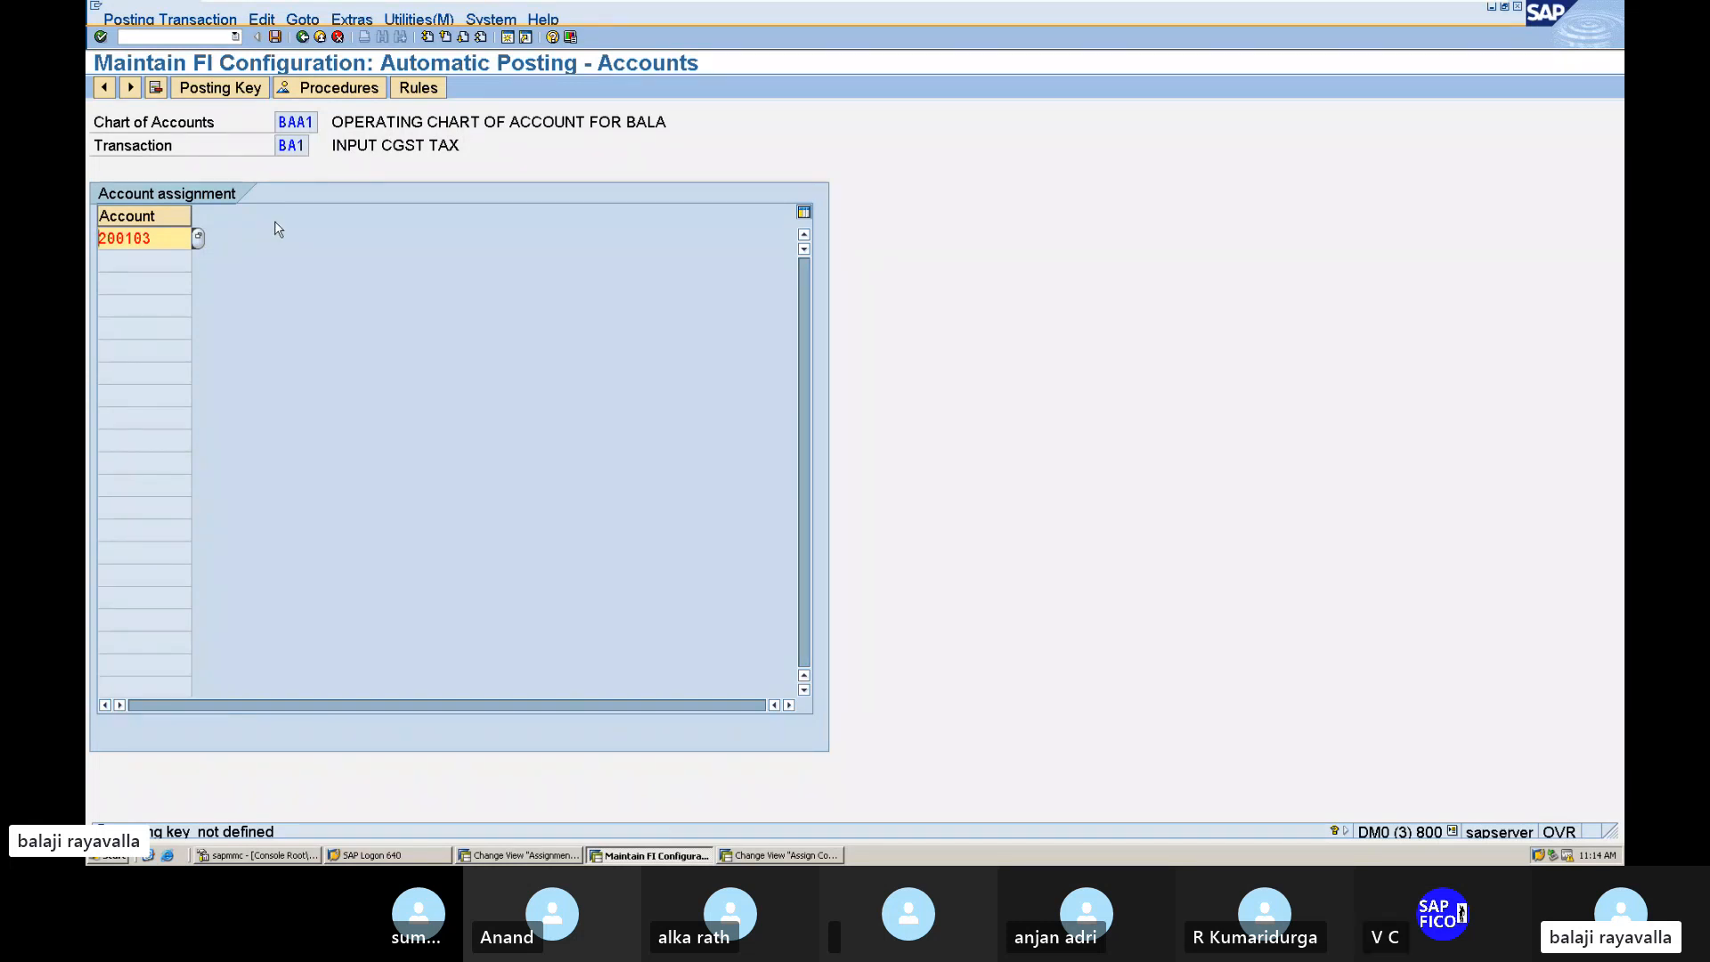
click(245, 93)
click(407, 90)
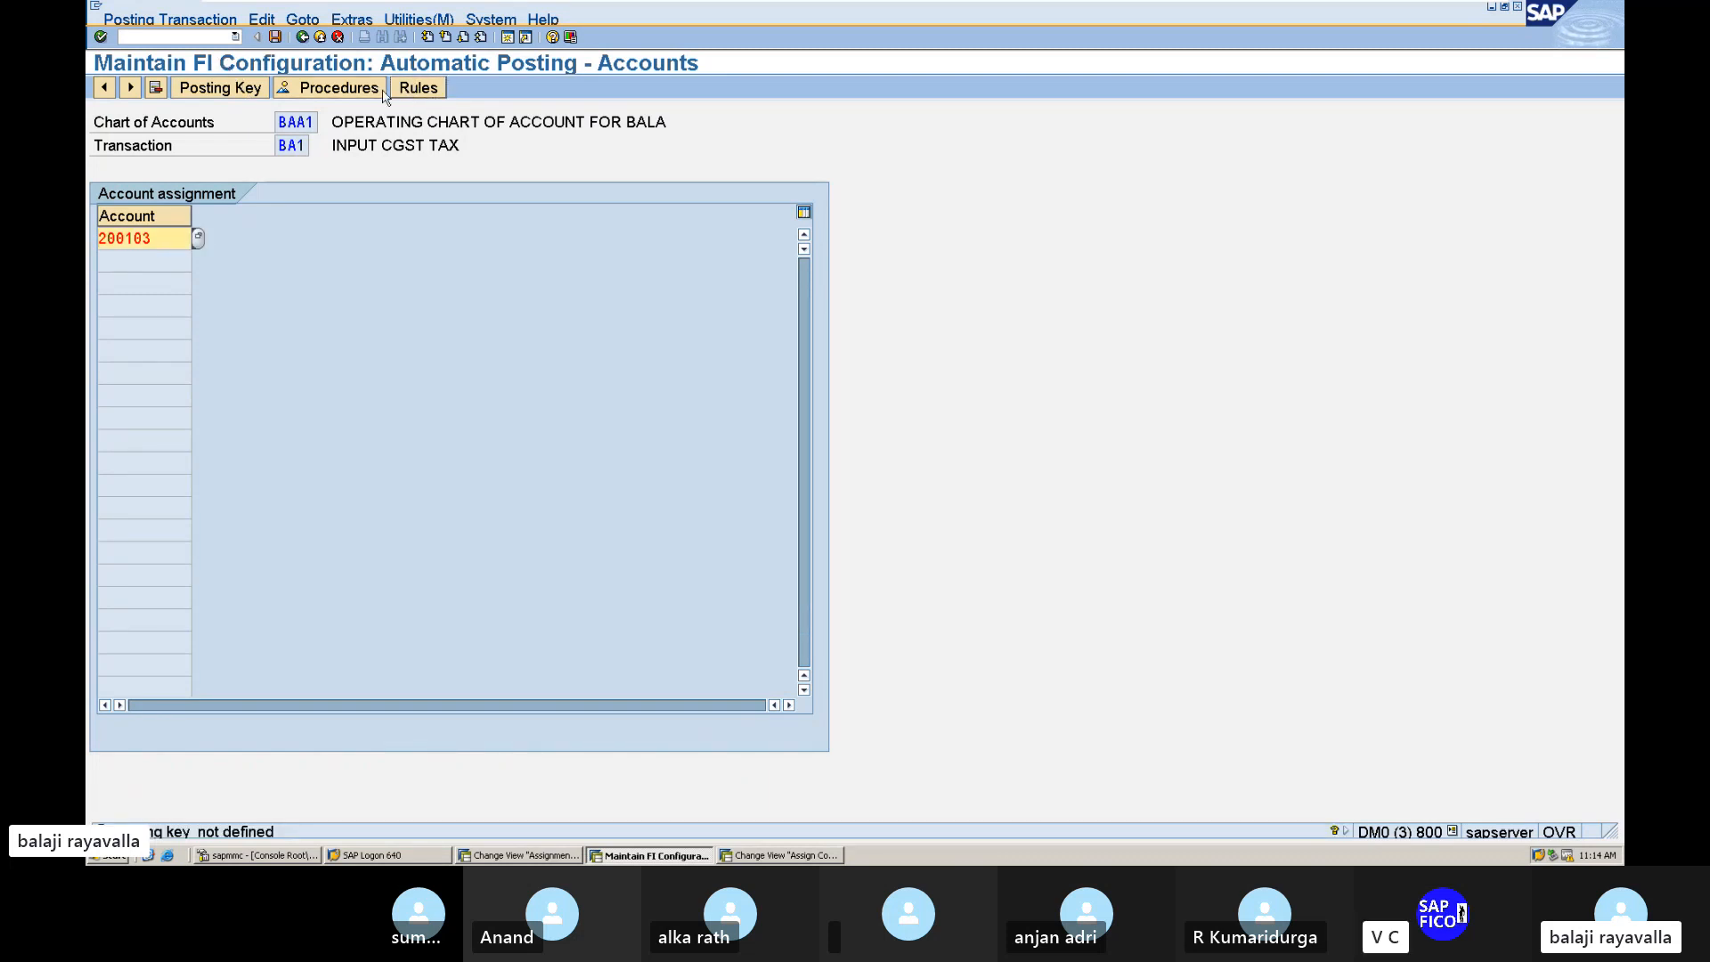
click(338, 37)
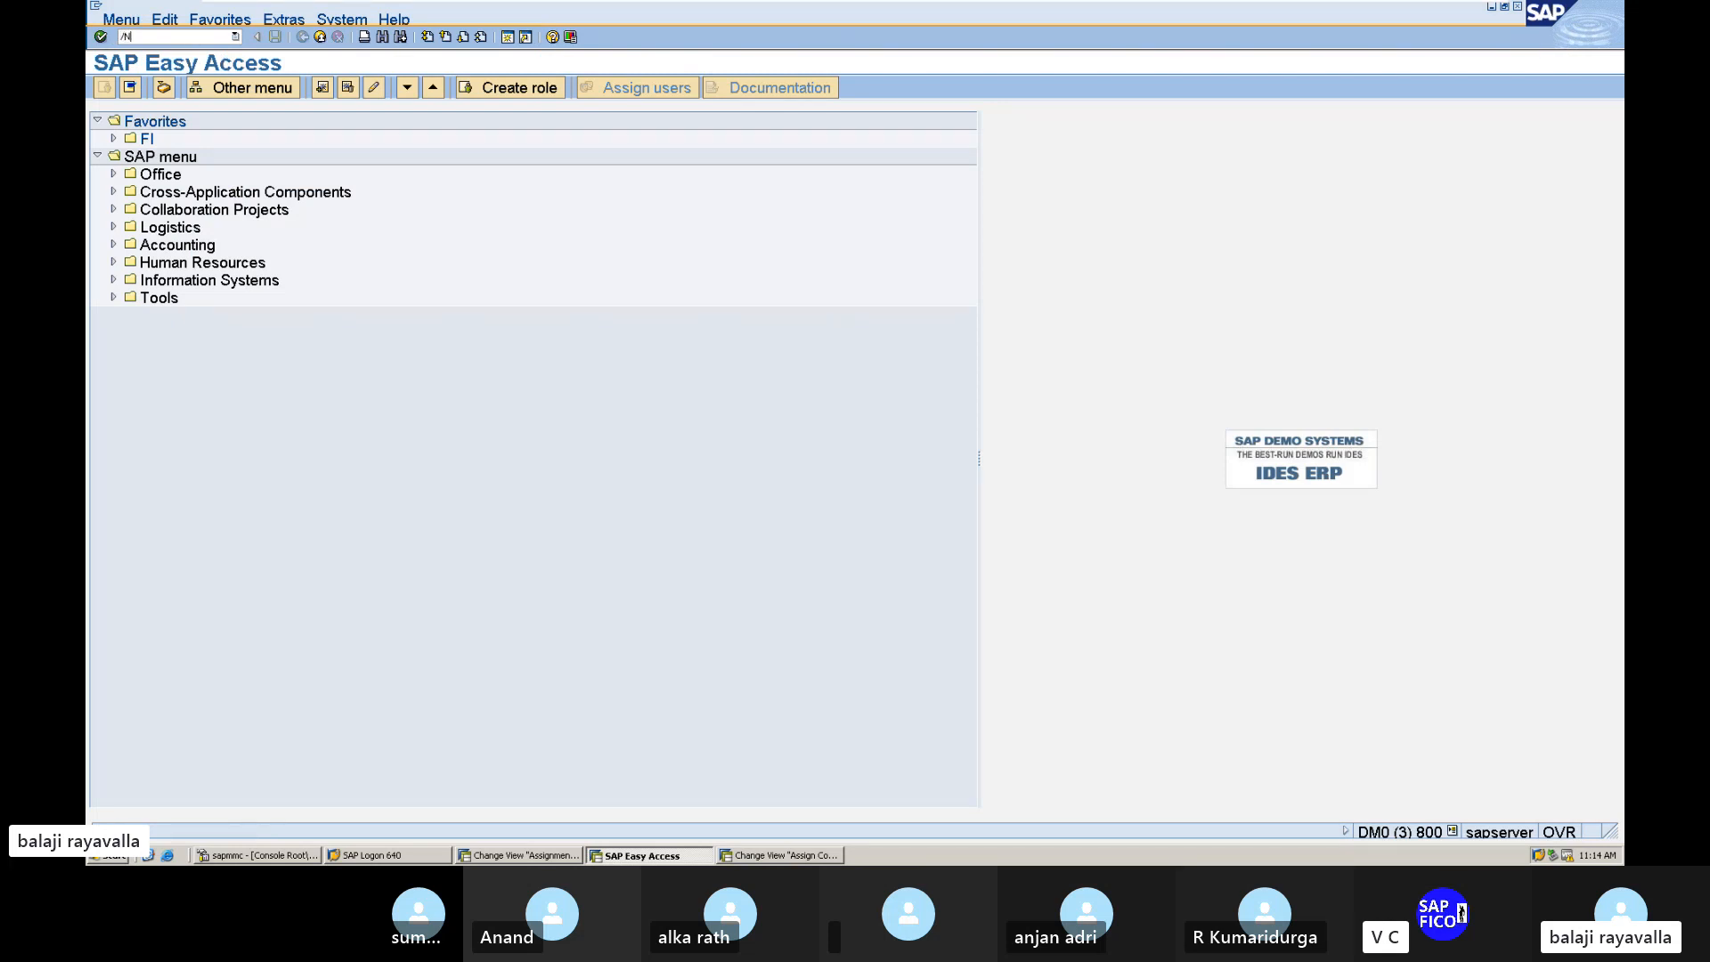
Step: Run OB40 again and open the account assignment of INPUT CGST TAX (BA1) for chart of accounts BAA1
text(/NOC)
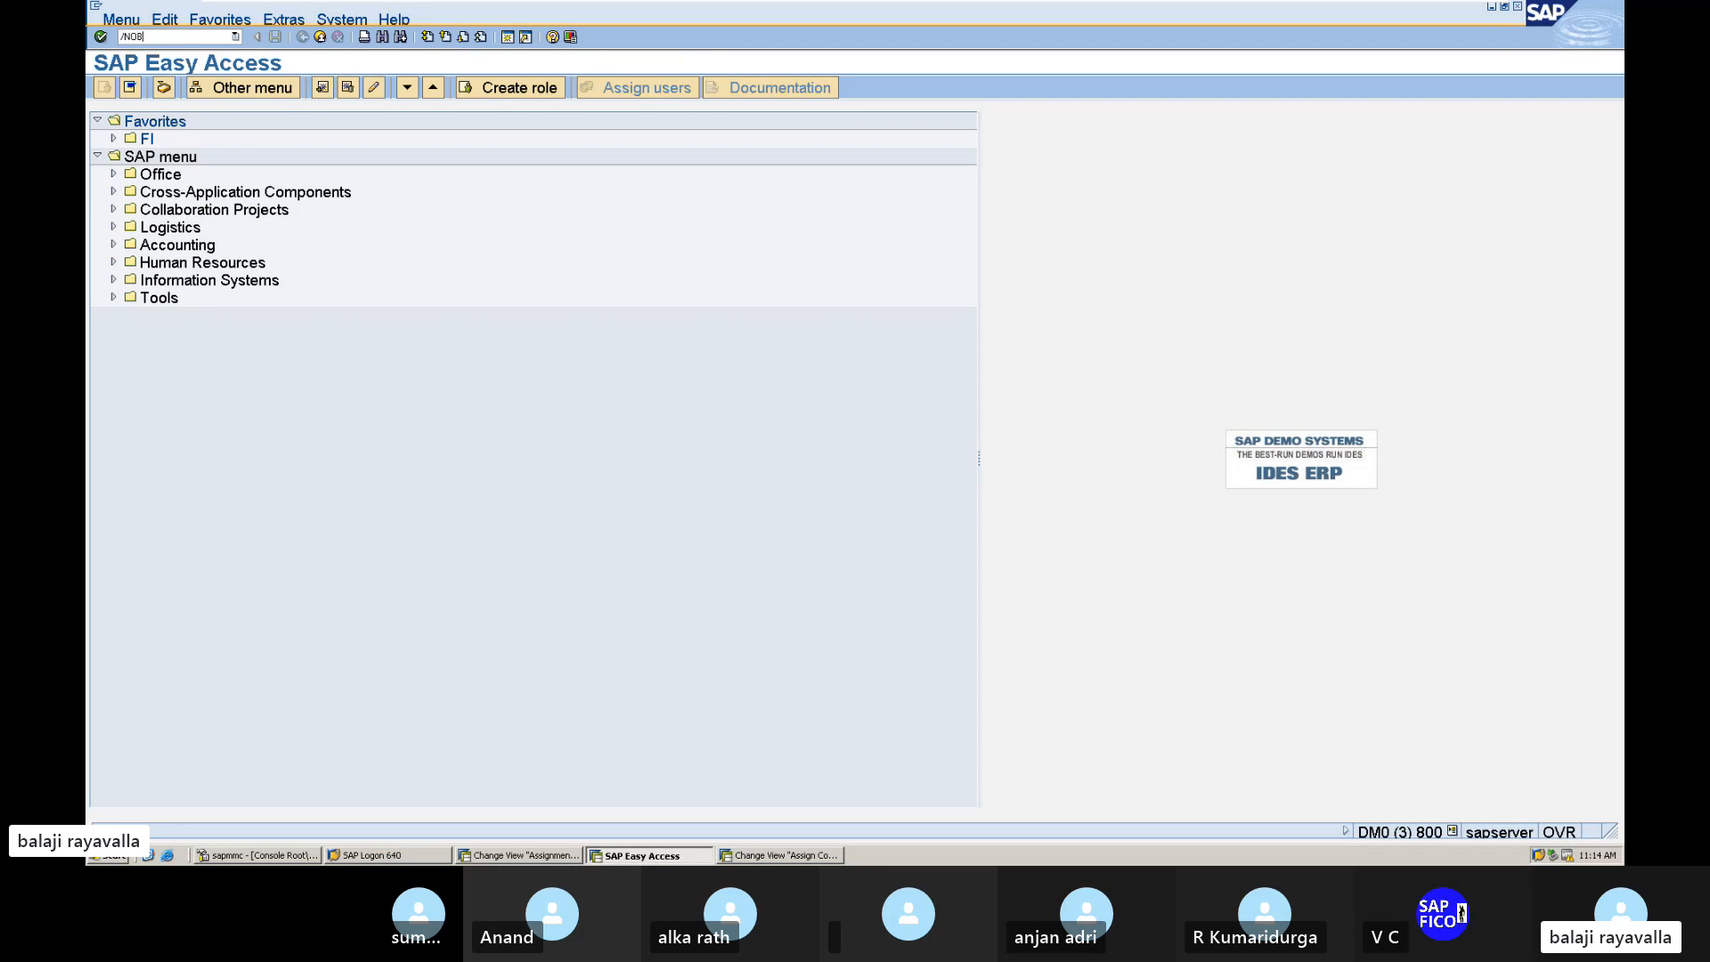
text(40)
key(Return)
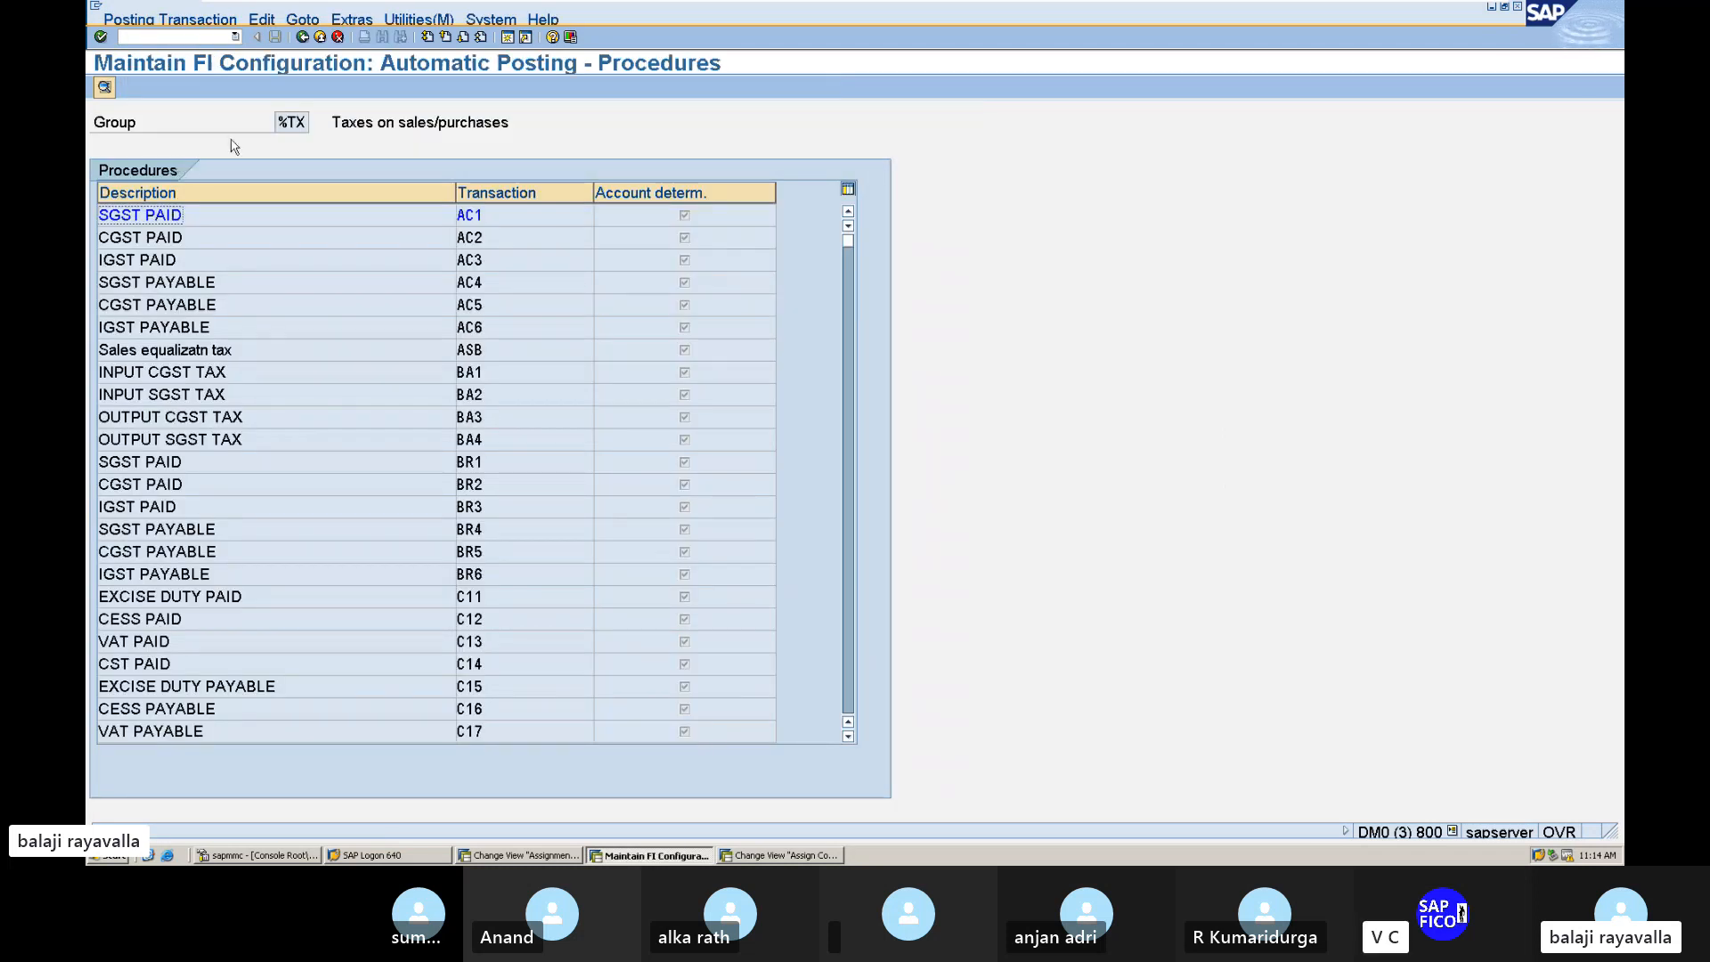
double_click(472, 373)
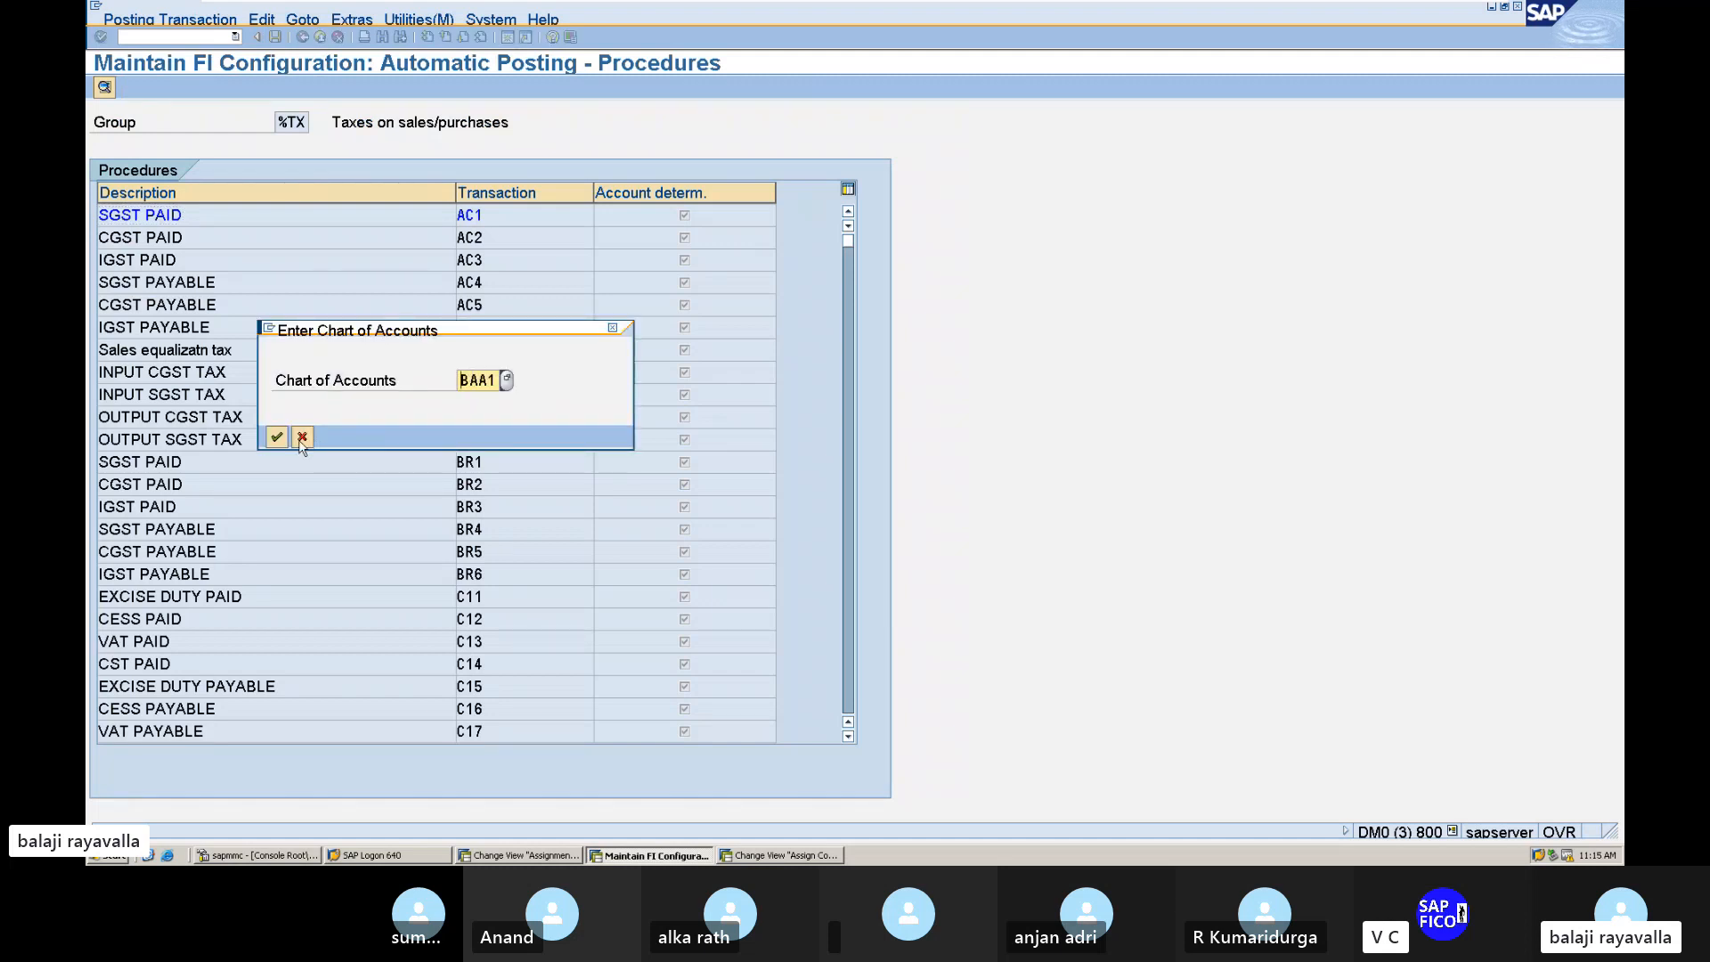
click(277, 437)
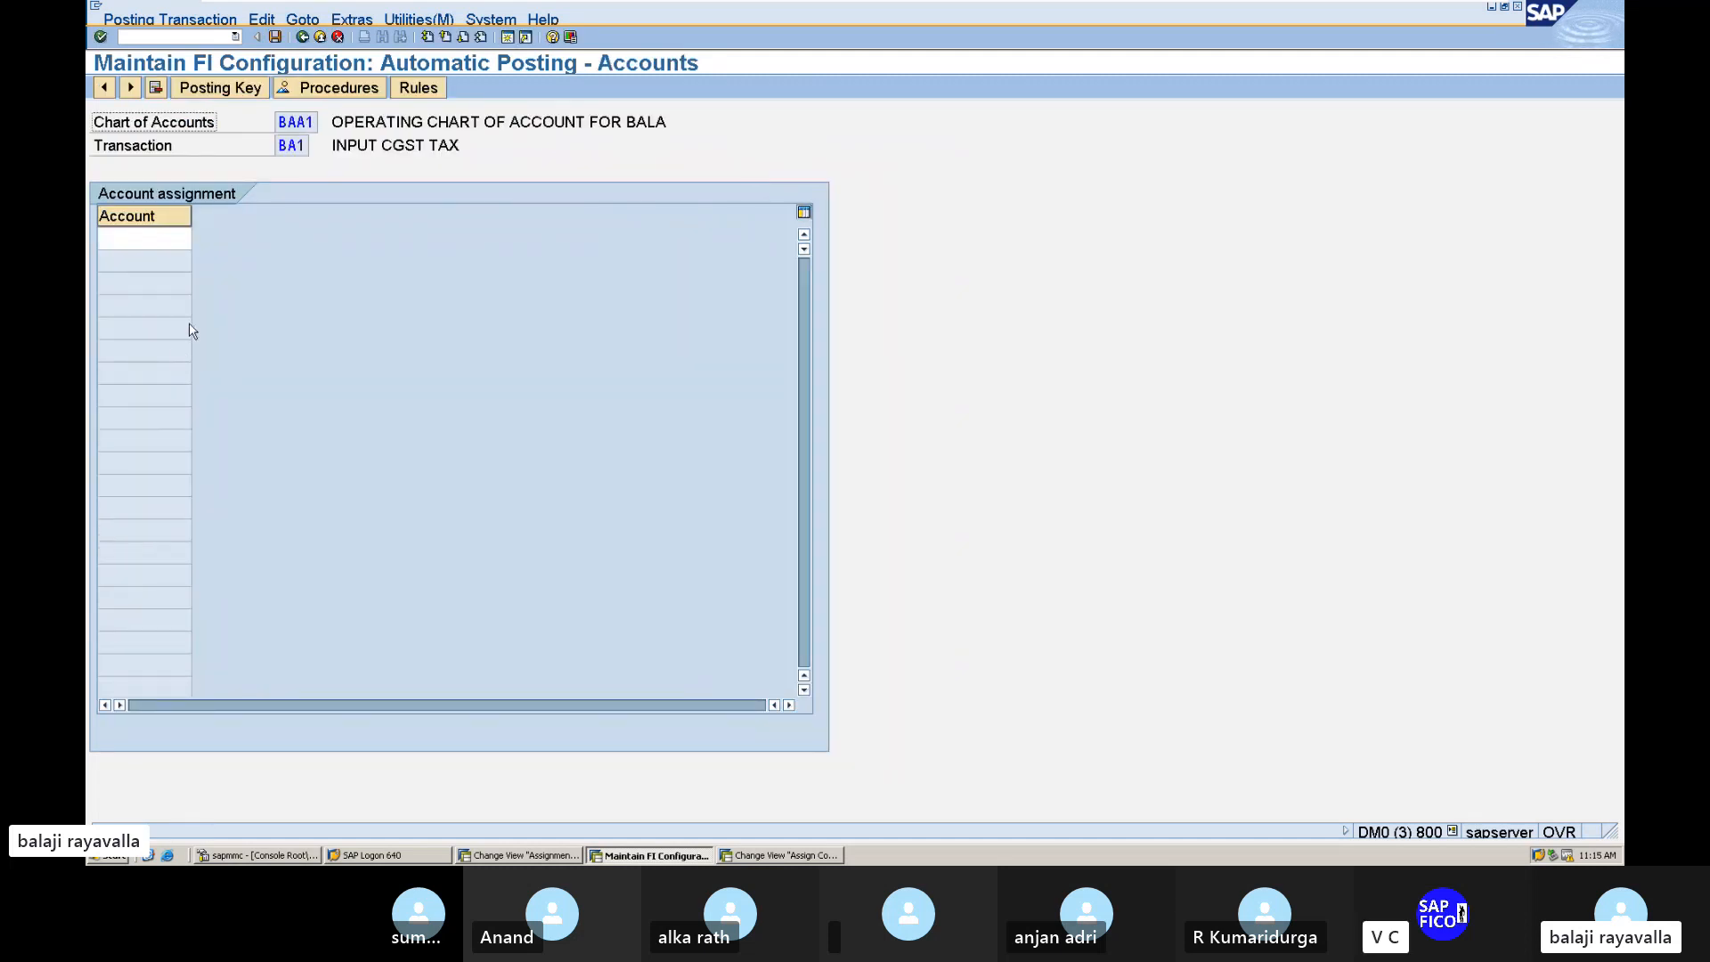
Step: Set the BA1 posting keys to 40 for debit and 50 for credit, and save them under customizing request DM0K900278
click(424, 93)
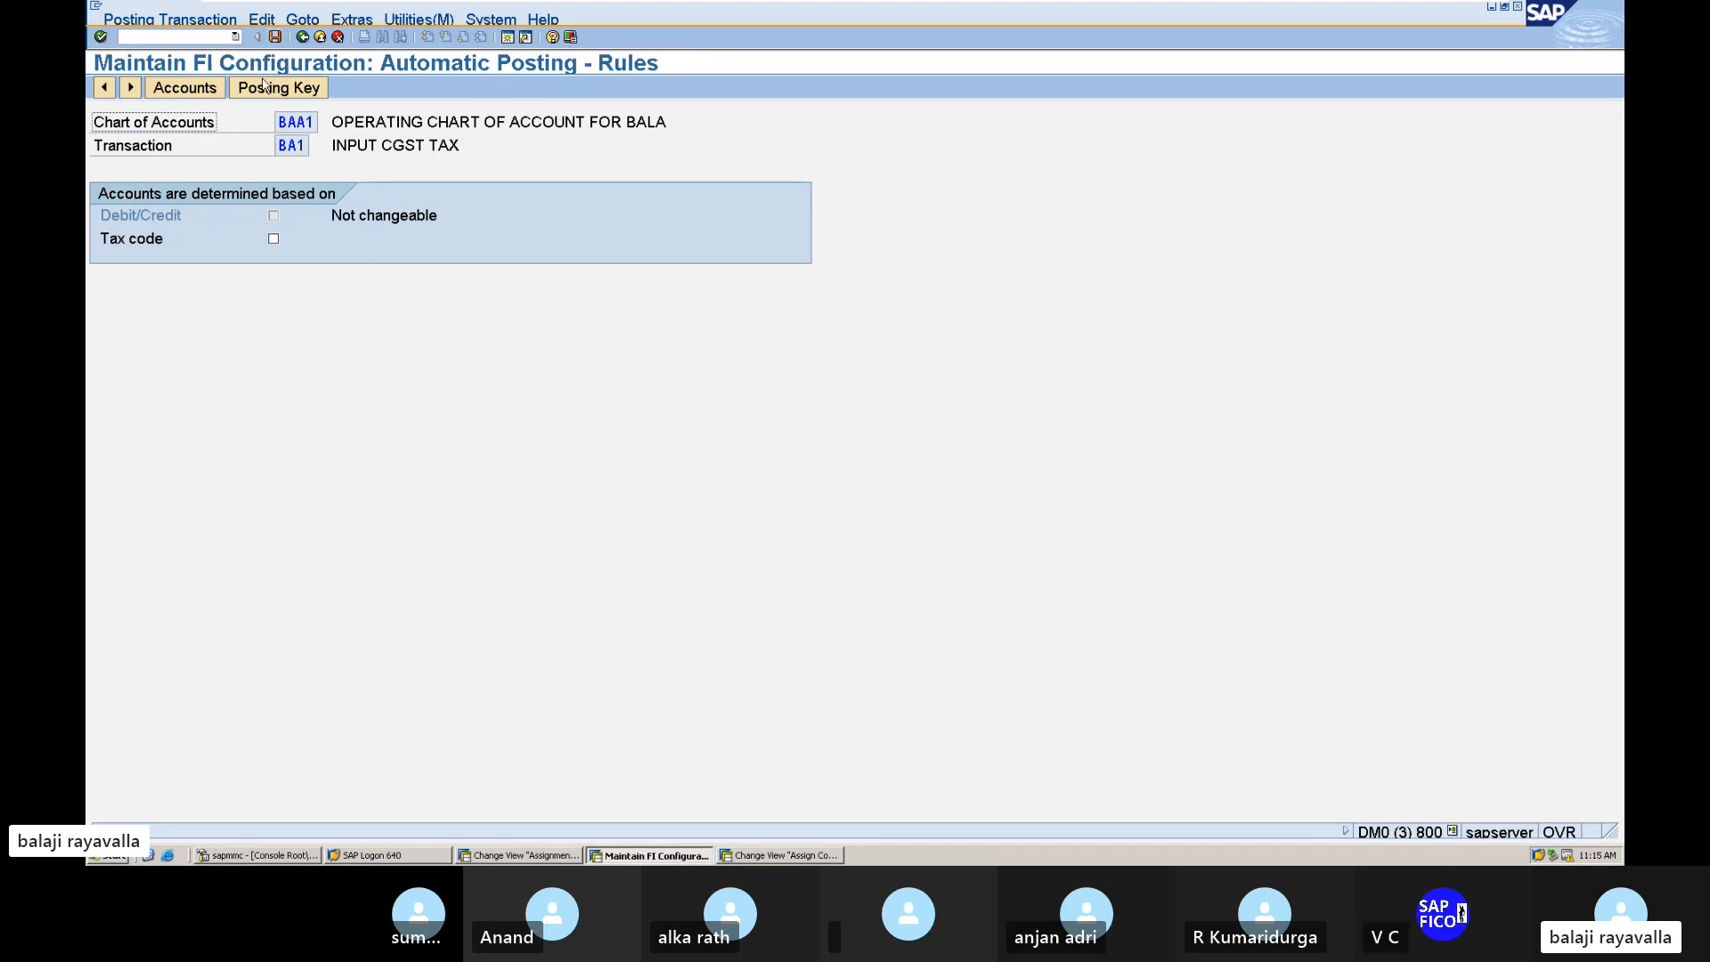
click(266, 89)
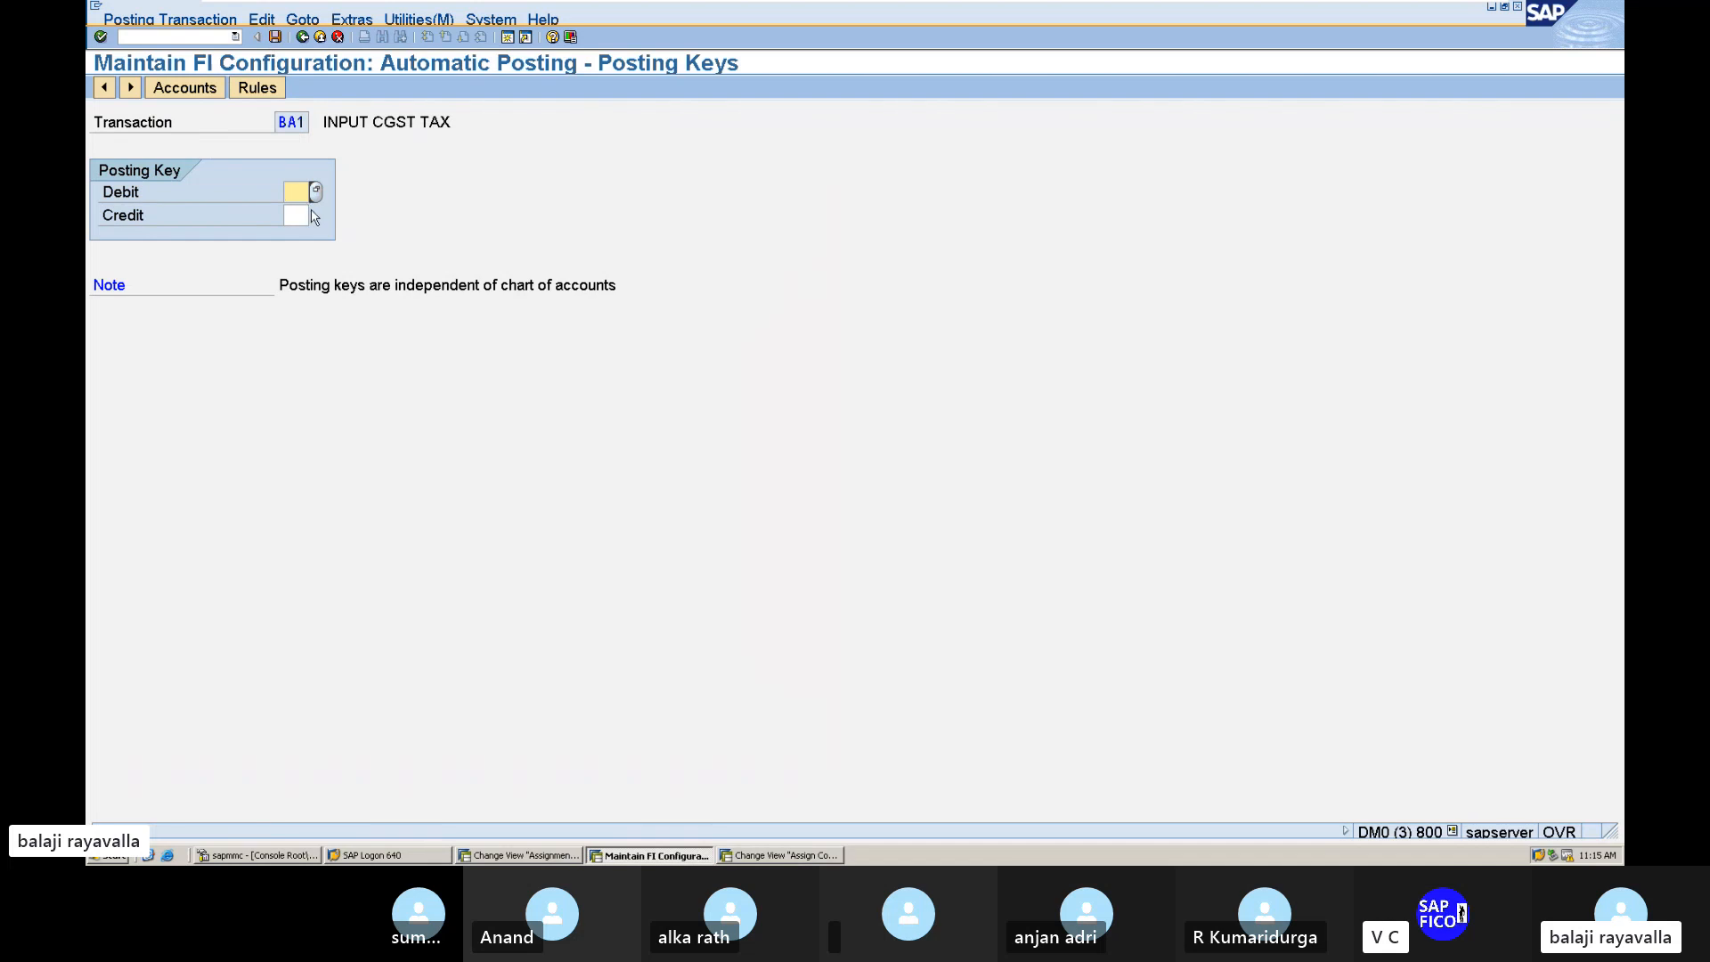
text(40)
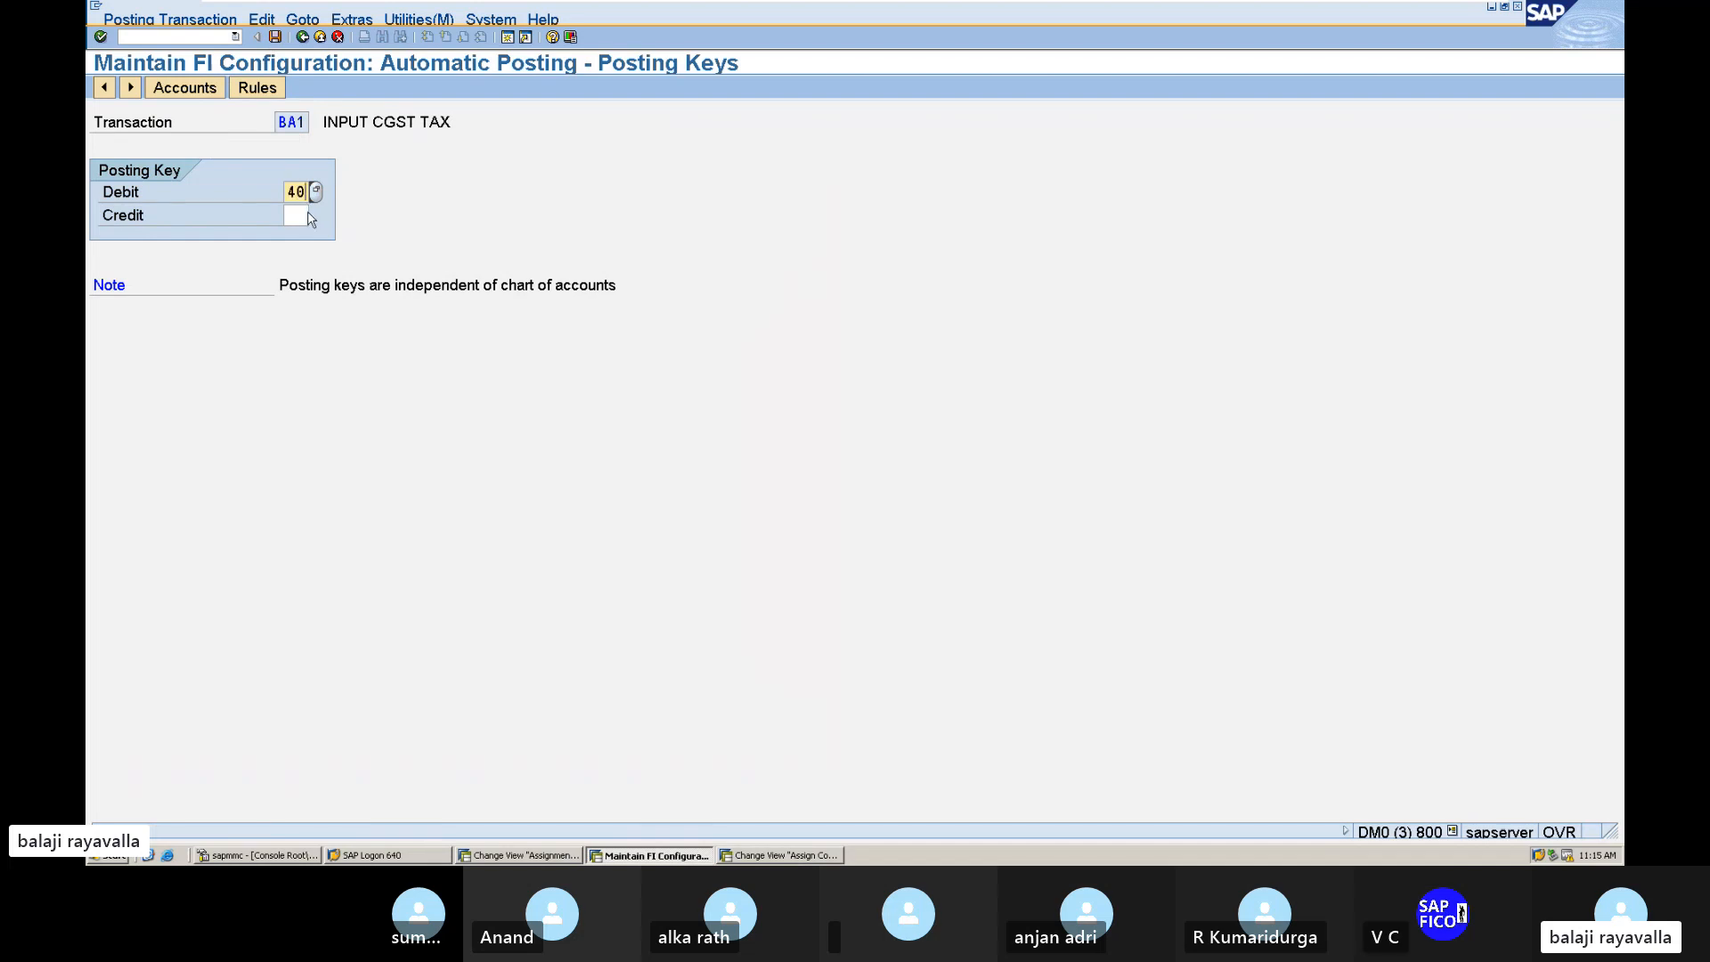
click(295, 216)
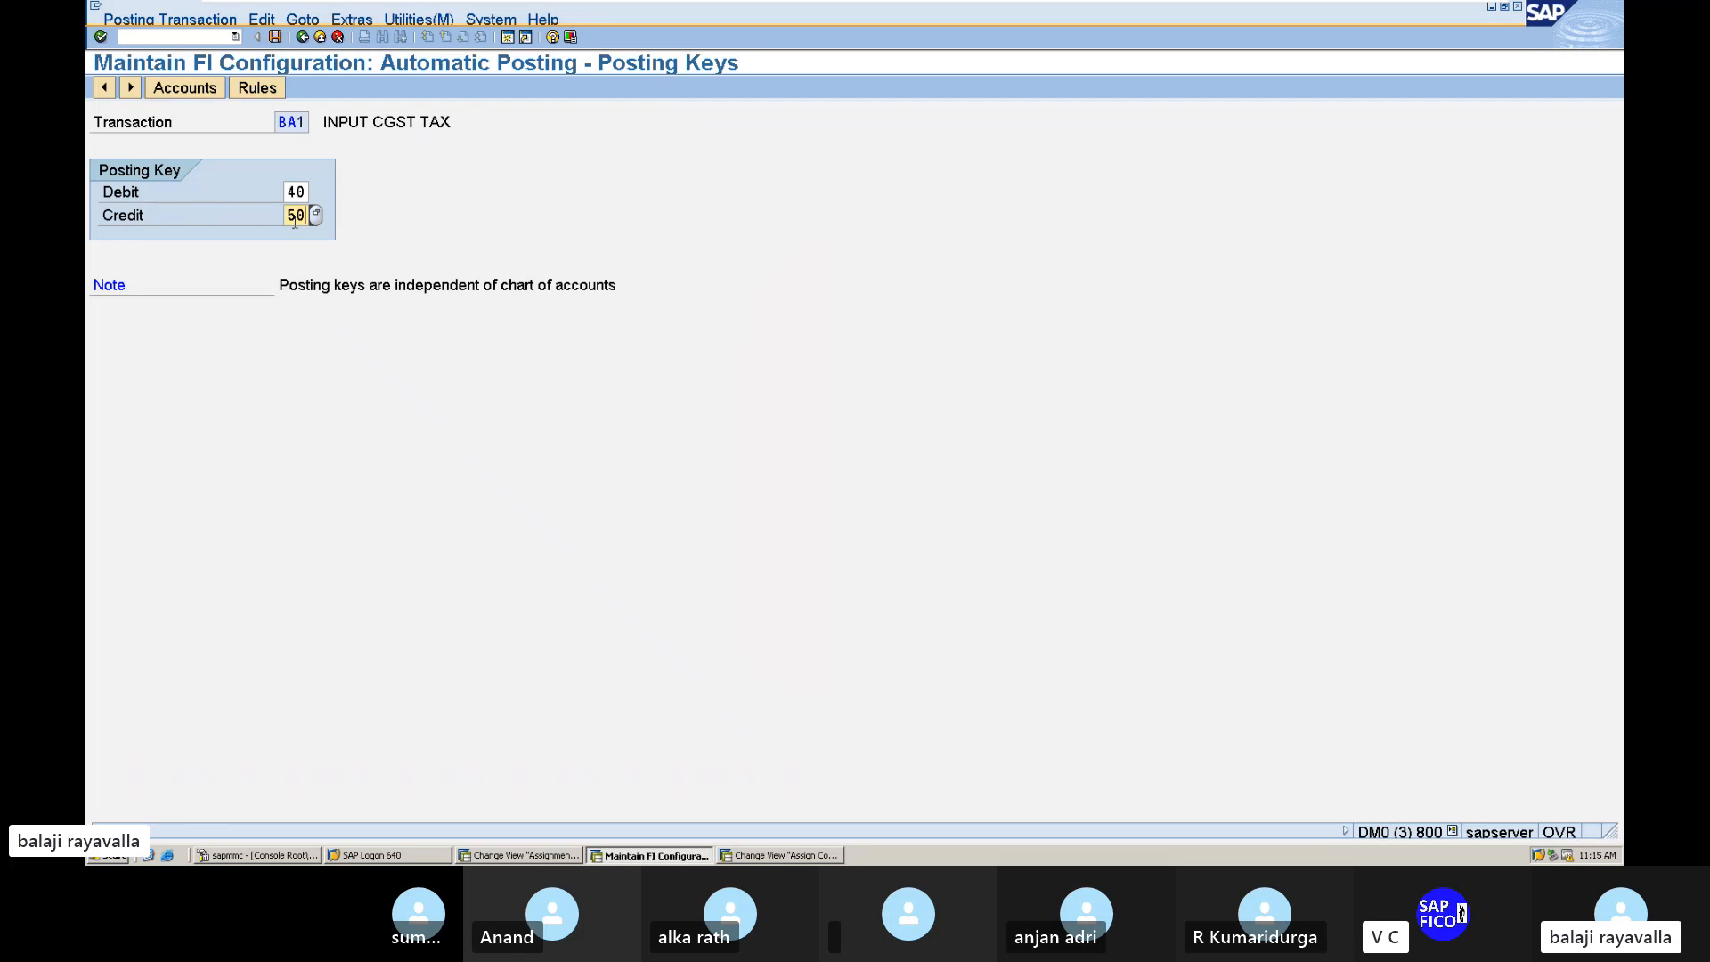
click(192, 91)
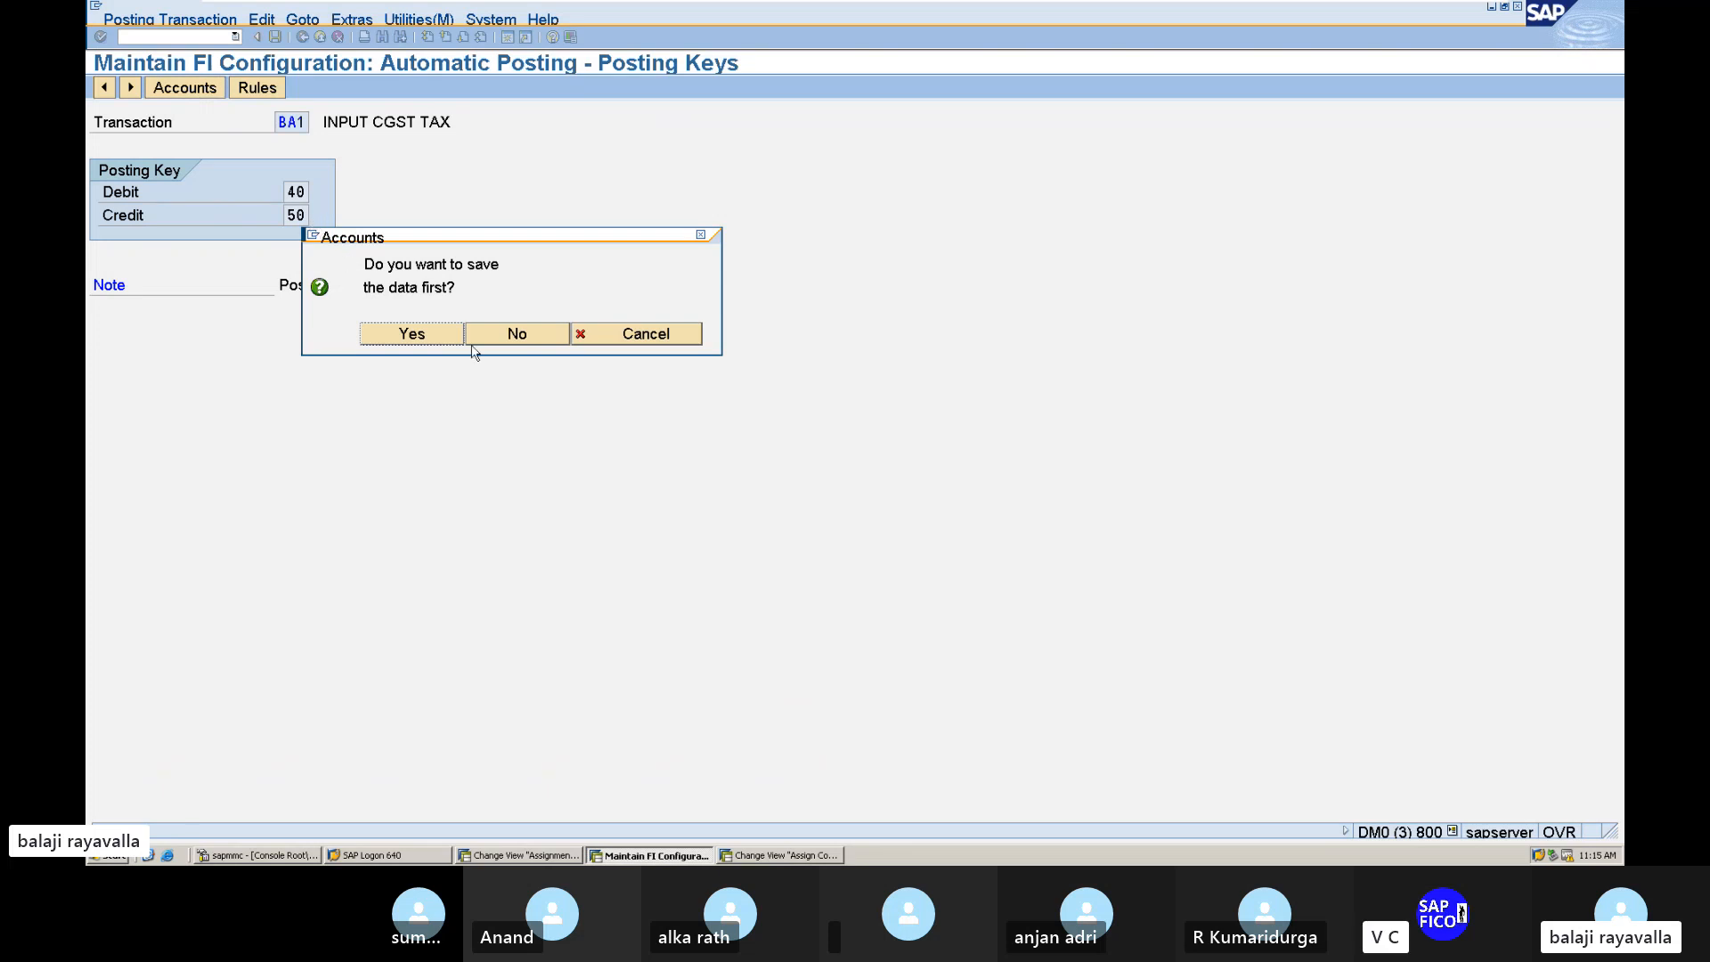
click(436, 335)
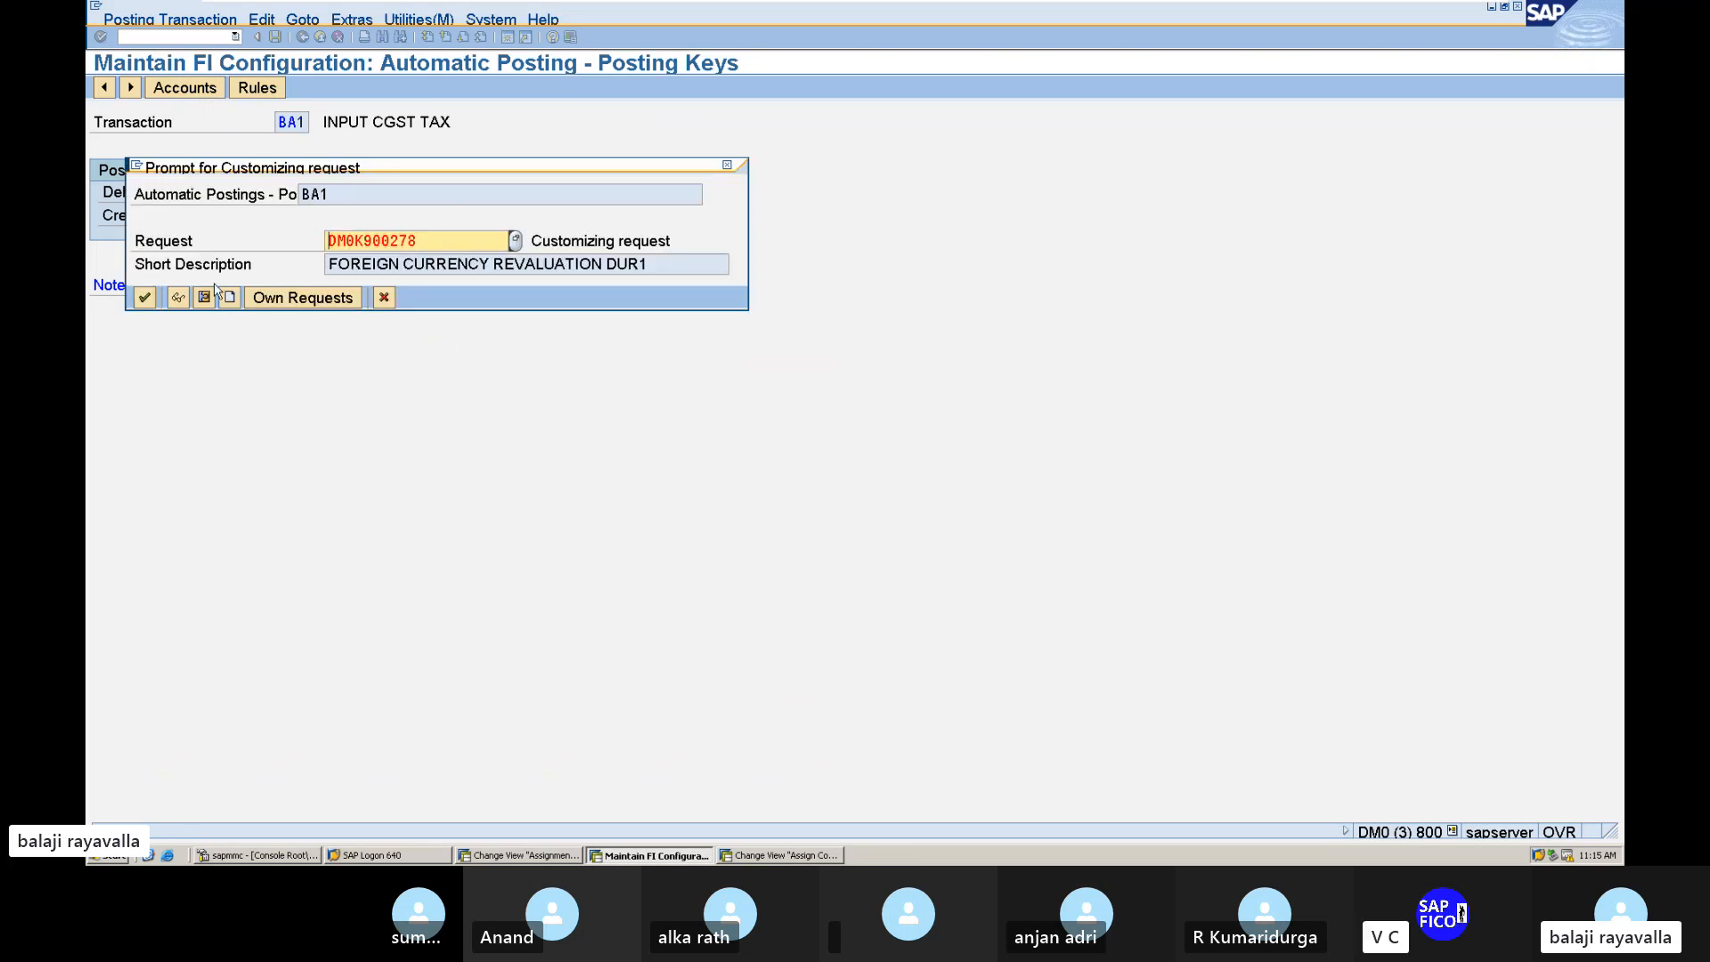
click(144, 297)
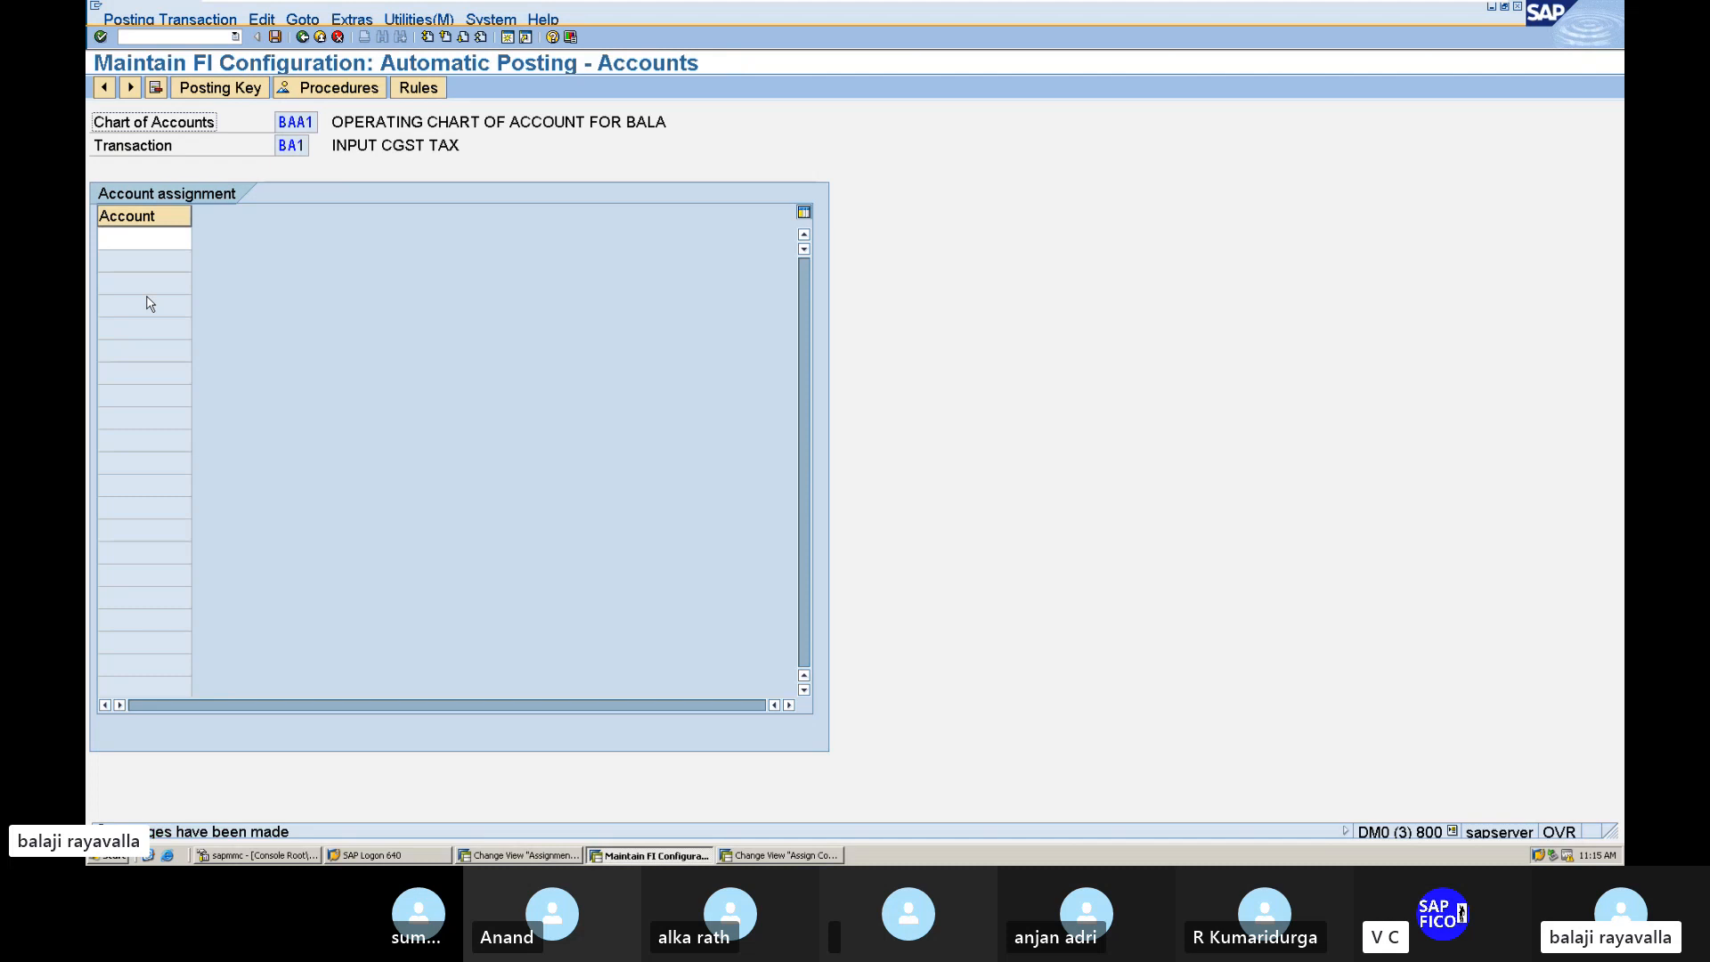
Step: Assign G/L account 200103 to INPUT CGST TAX (BA1), save it under request DM0K900278, and return to the procedures list
click(154, 240)
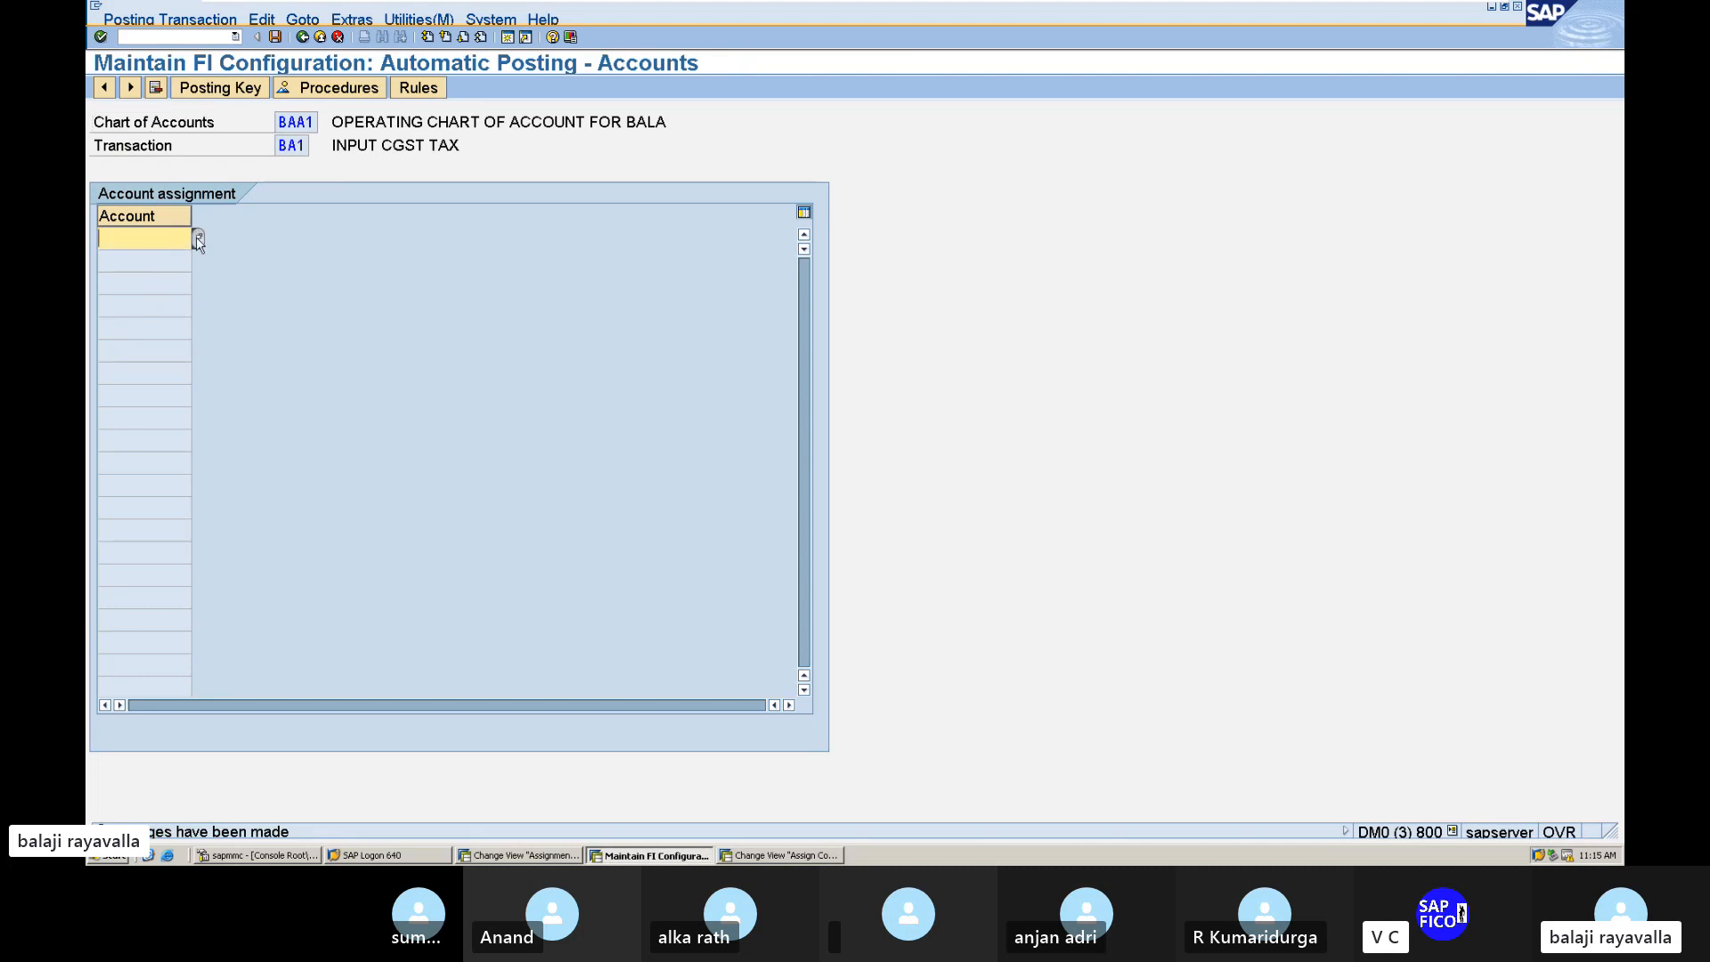
click(198, 239)
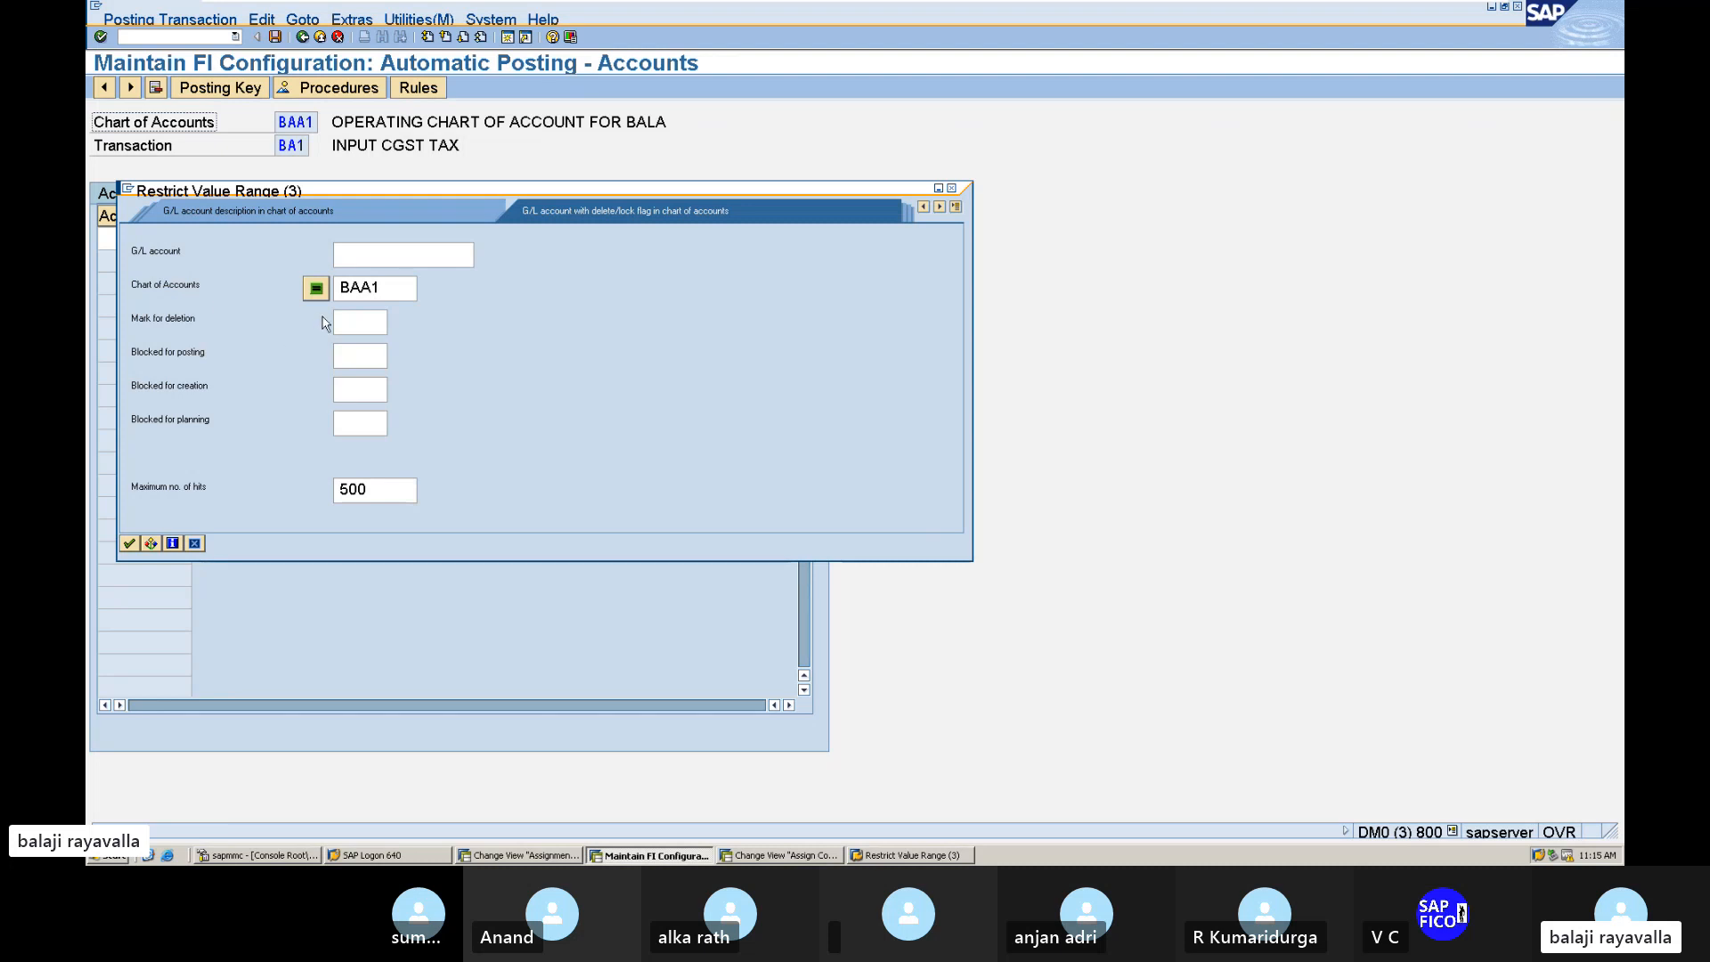
click(129, 543)
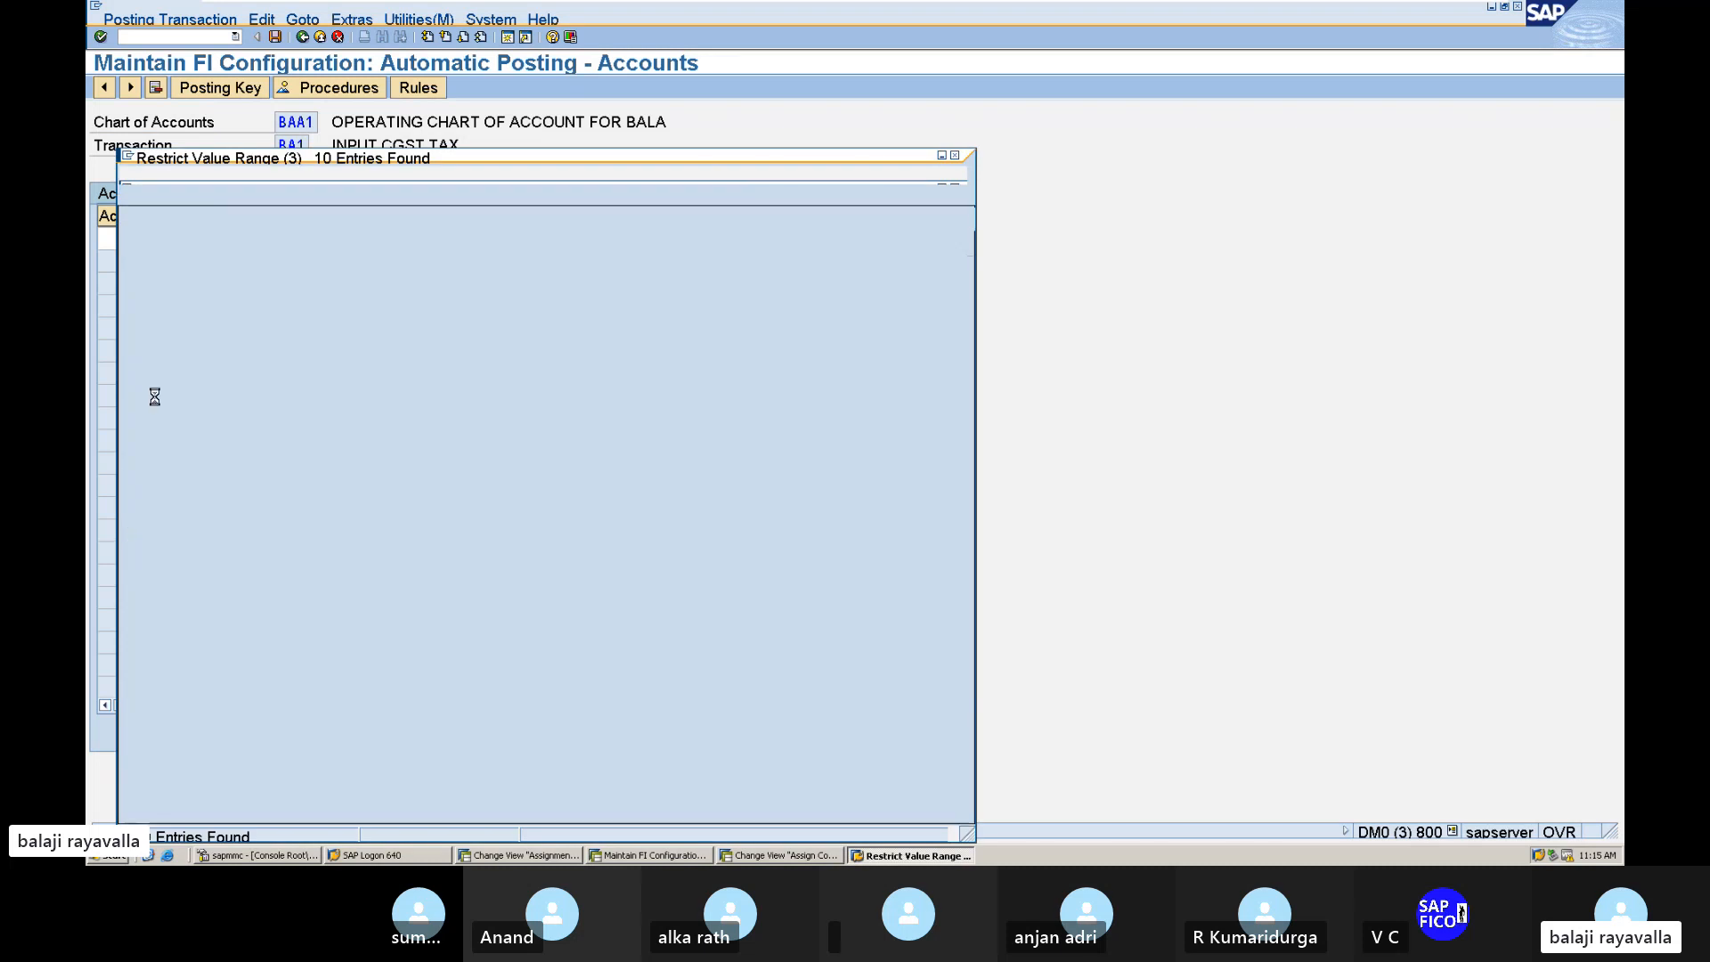
double_click(176, 313)
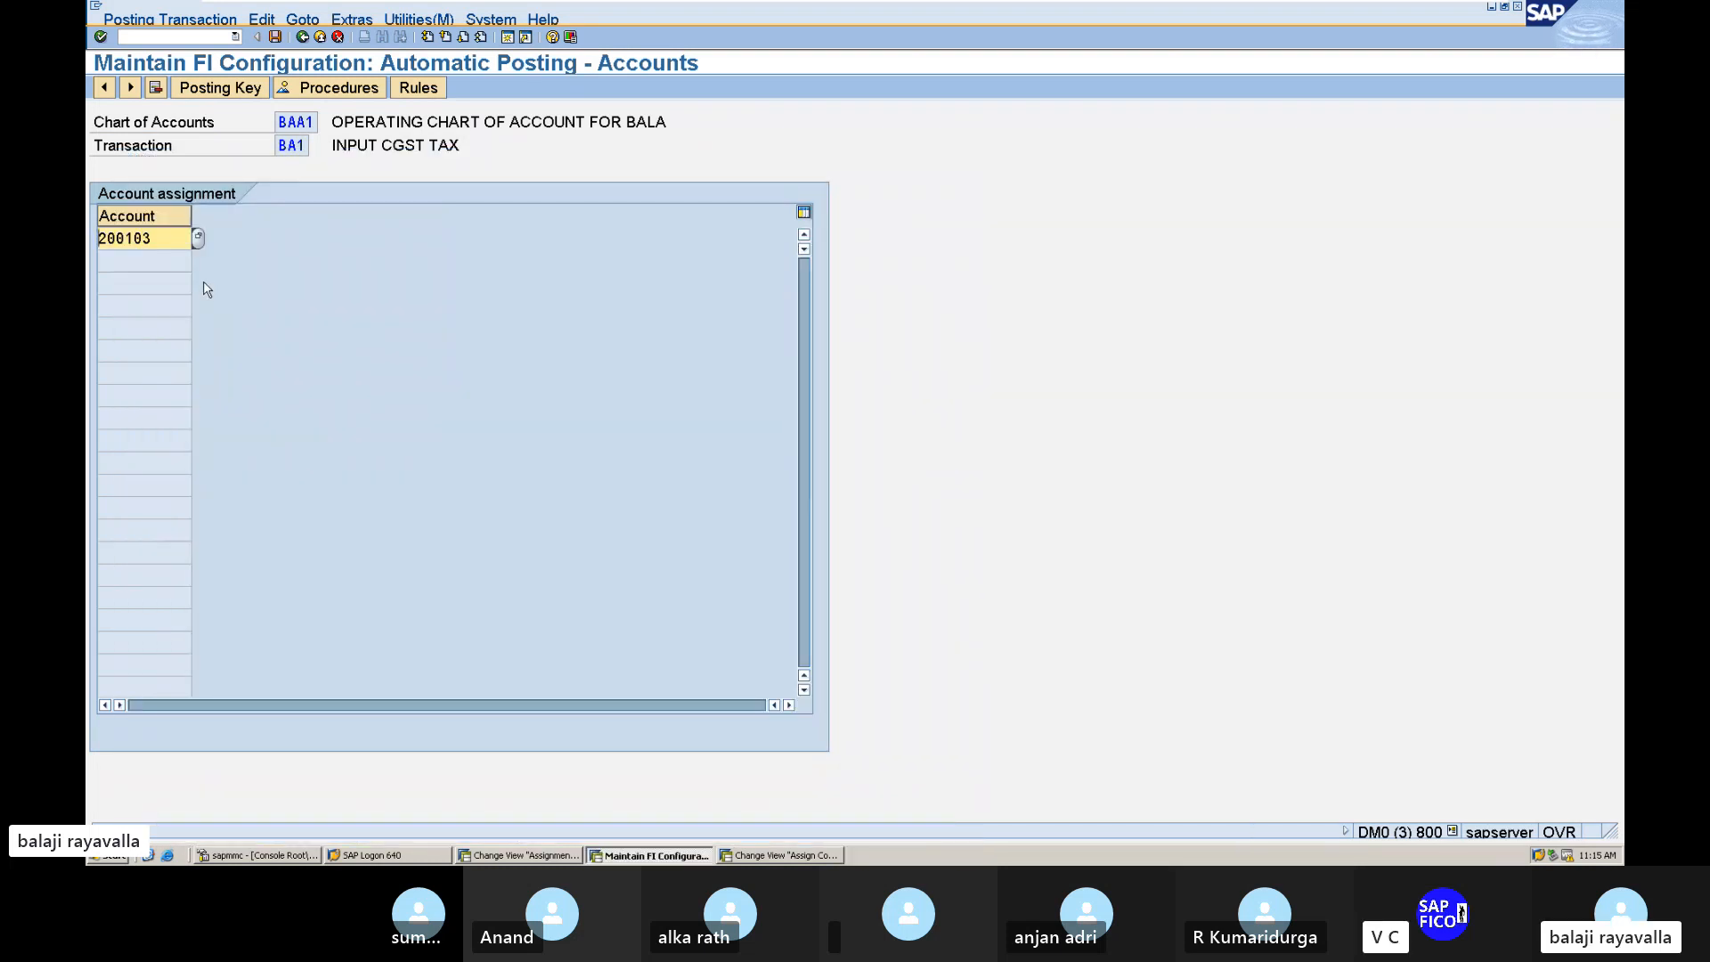
key(Return)
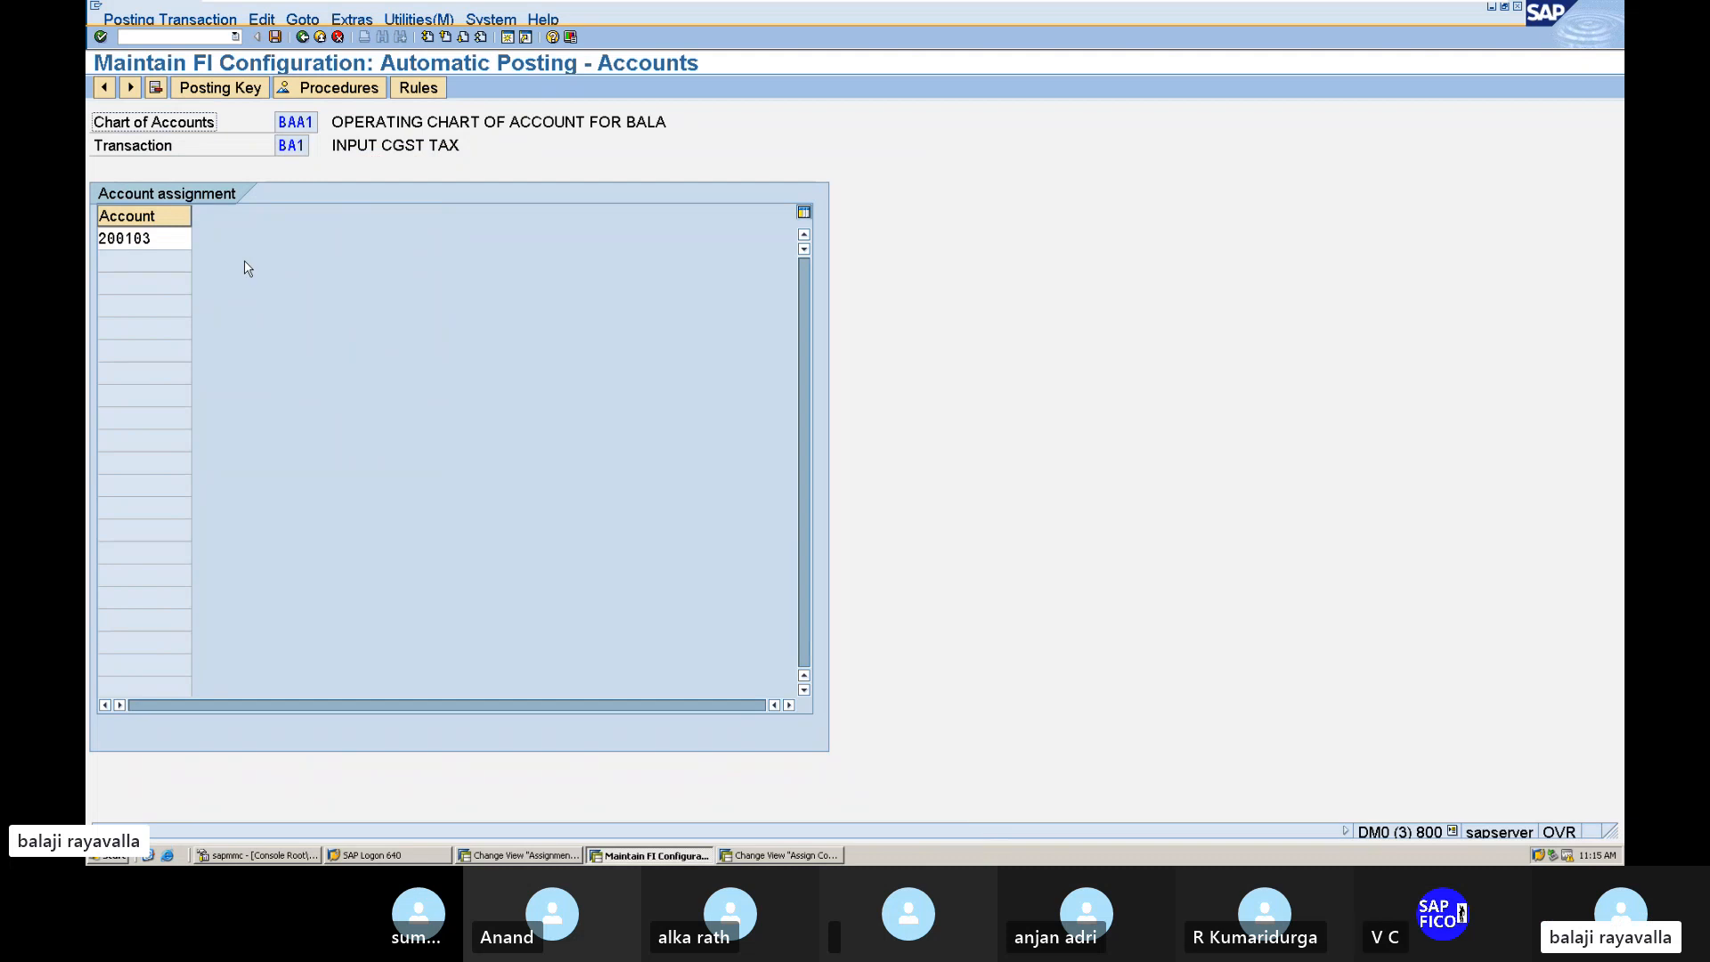
click(277, 38)
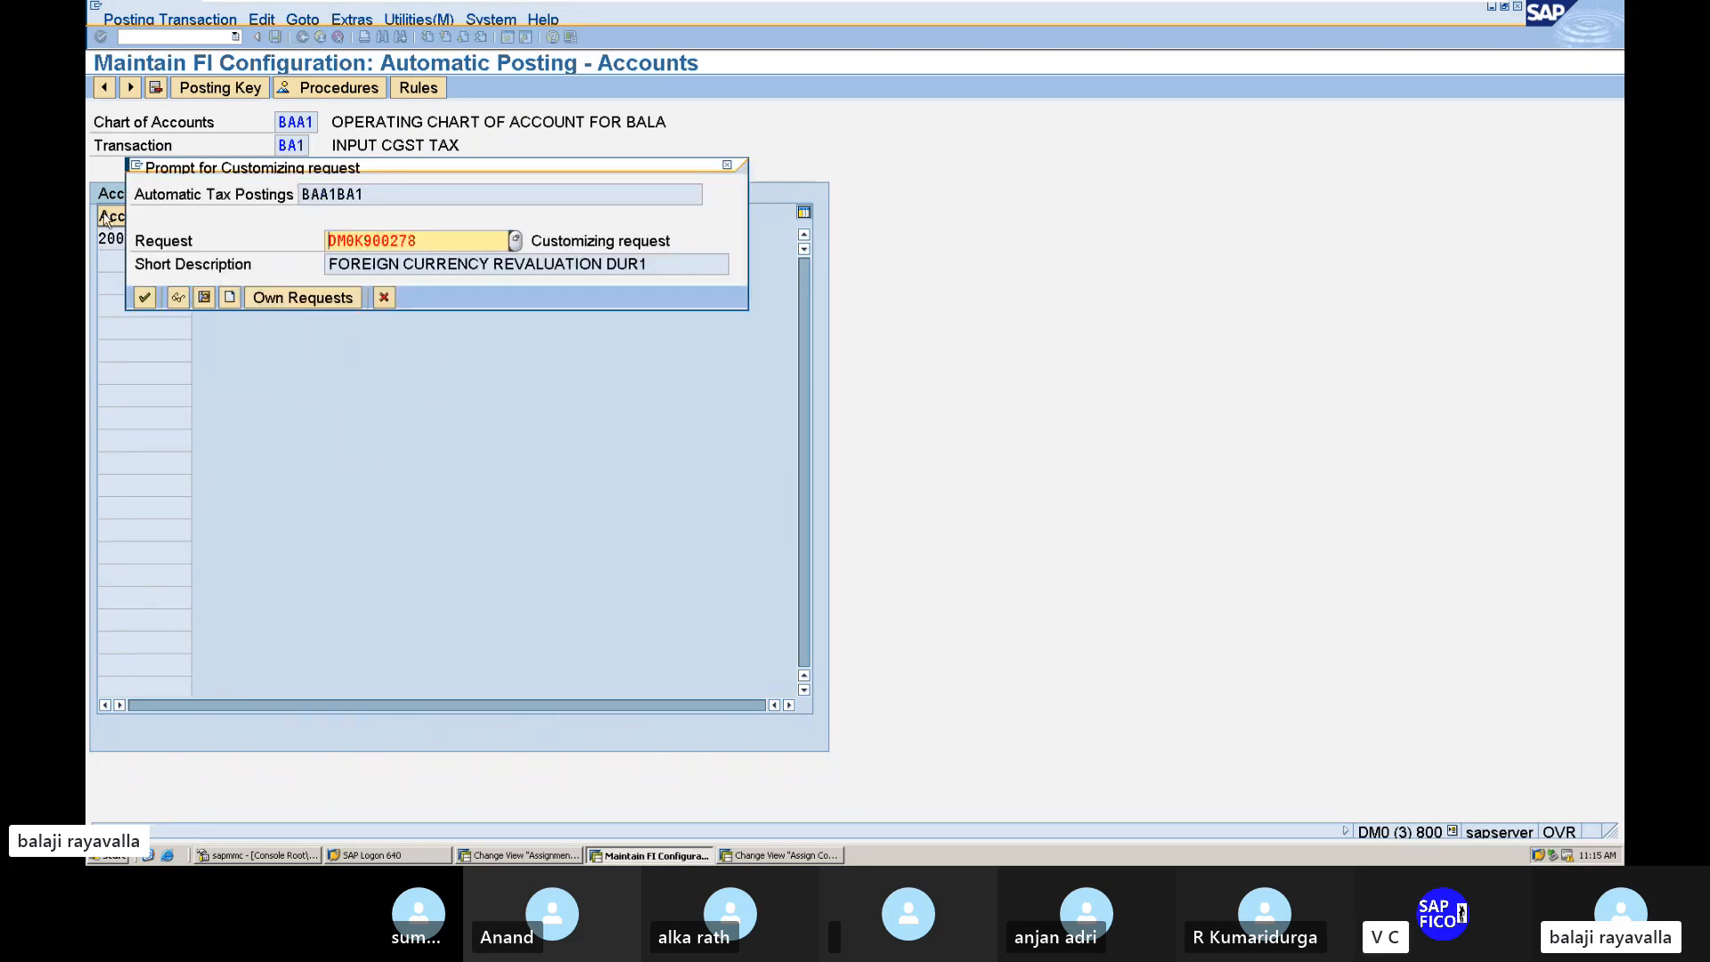
click(144, 297)
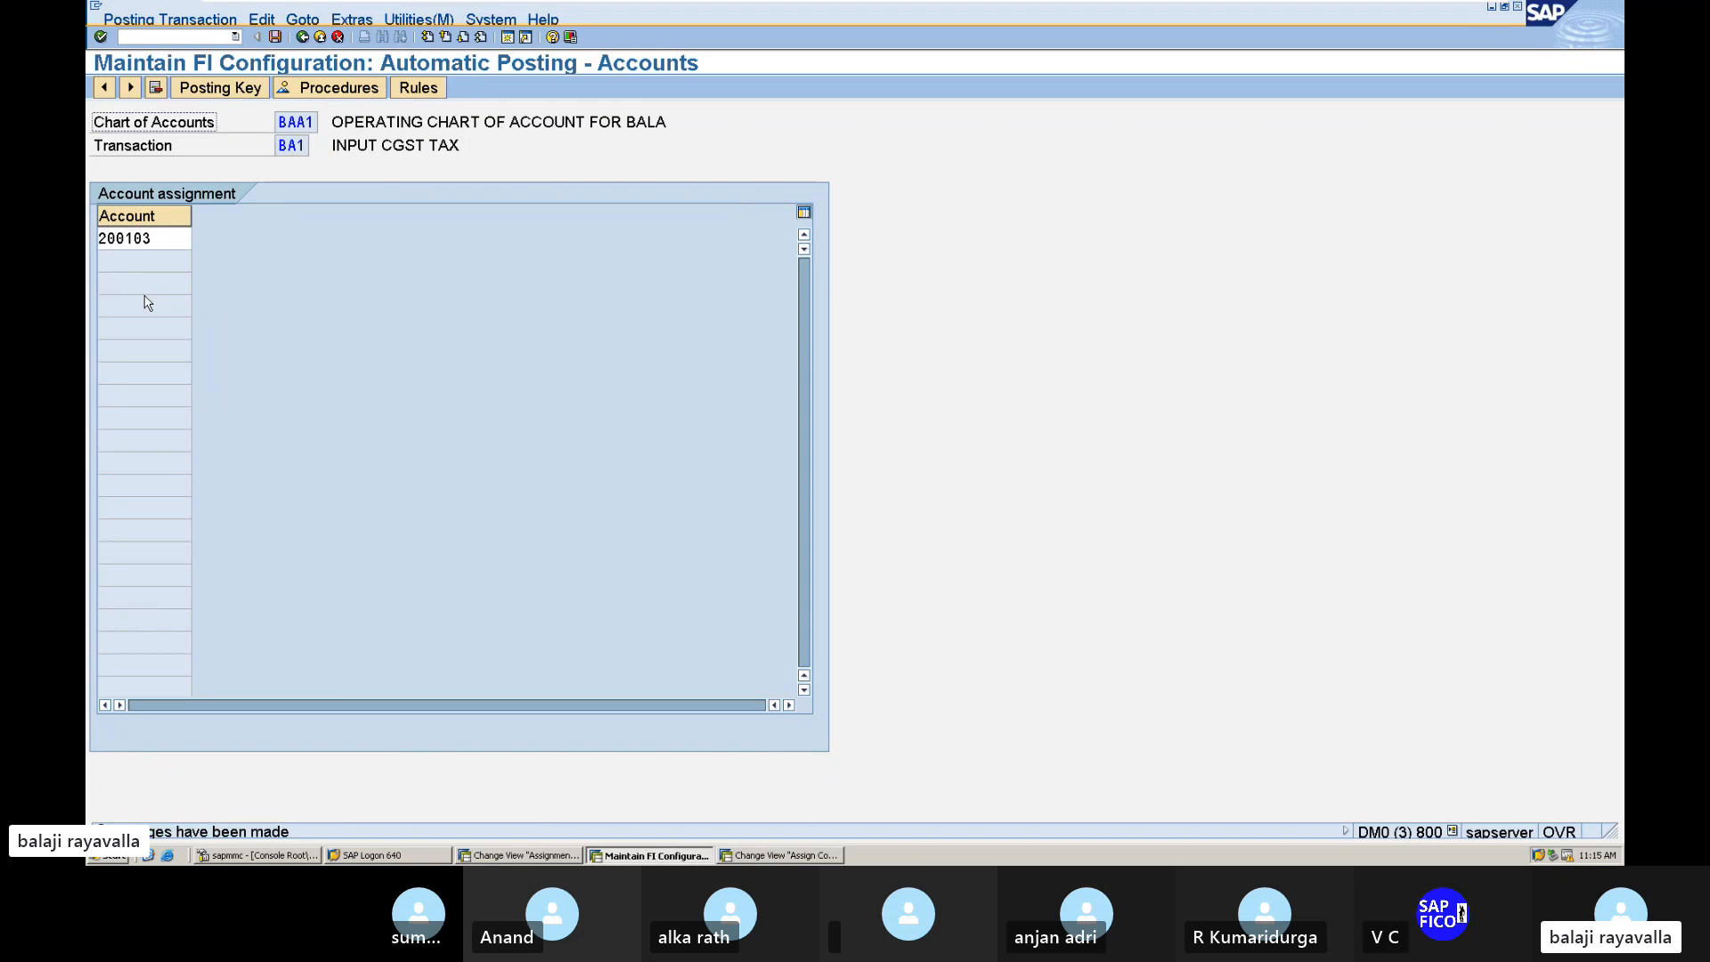
click(302, 37)
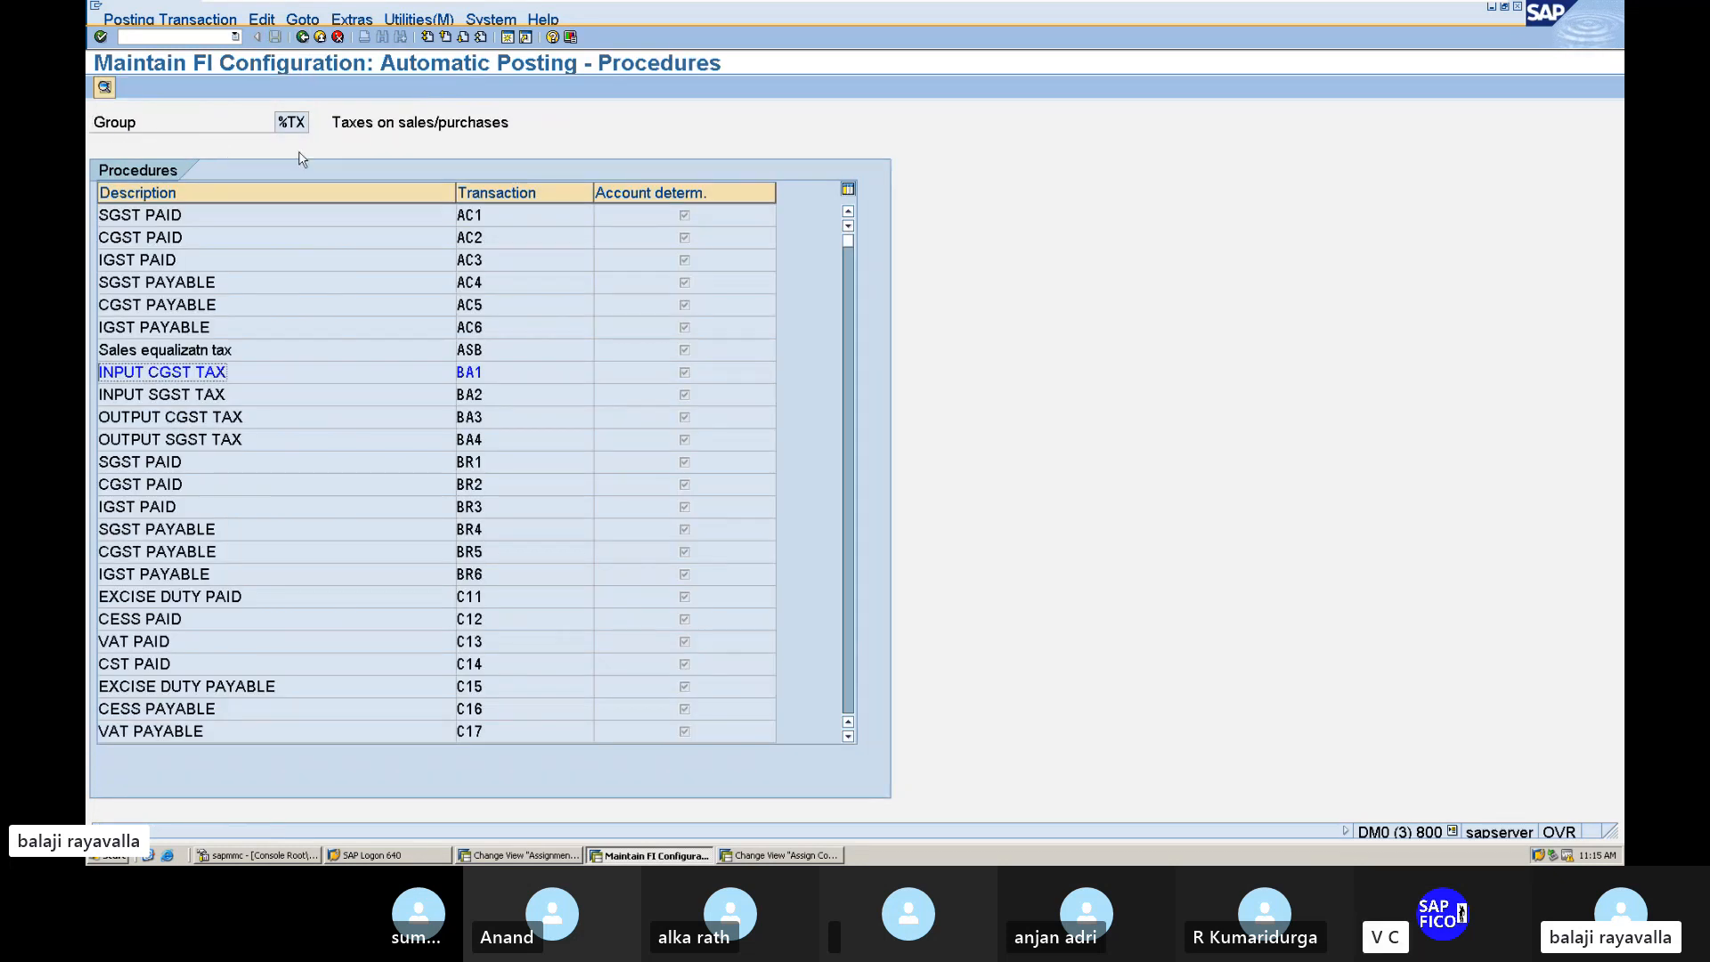
Step: Save the rules of INPUT SGST TAX (BA2) and set its posting keys to 40 debit and 50 credit under customizing request DM0K900278
double_click(473, 396)
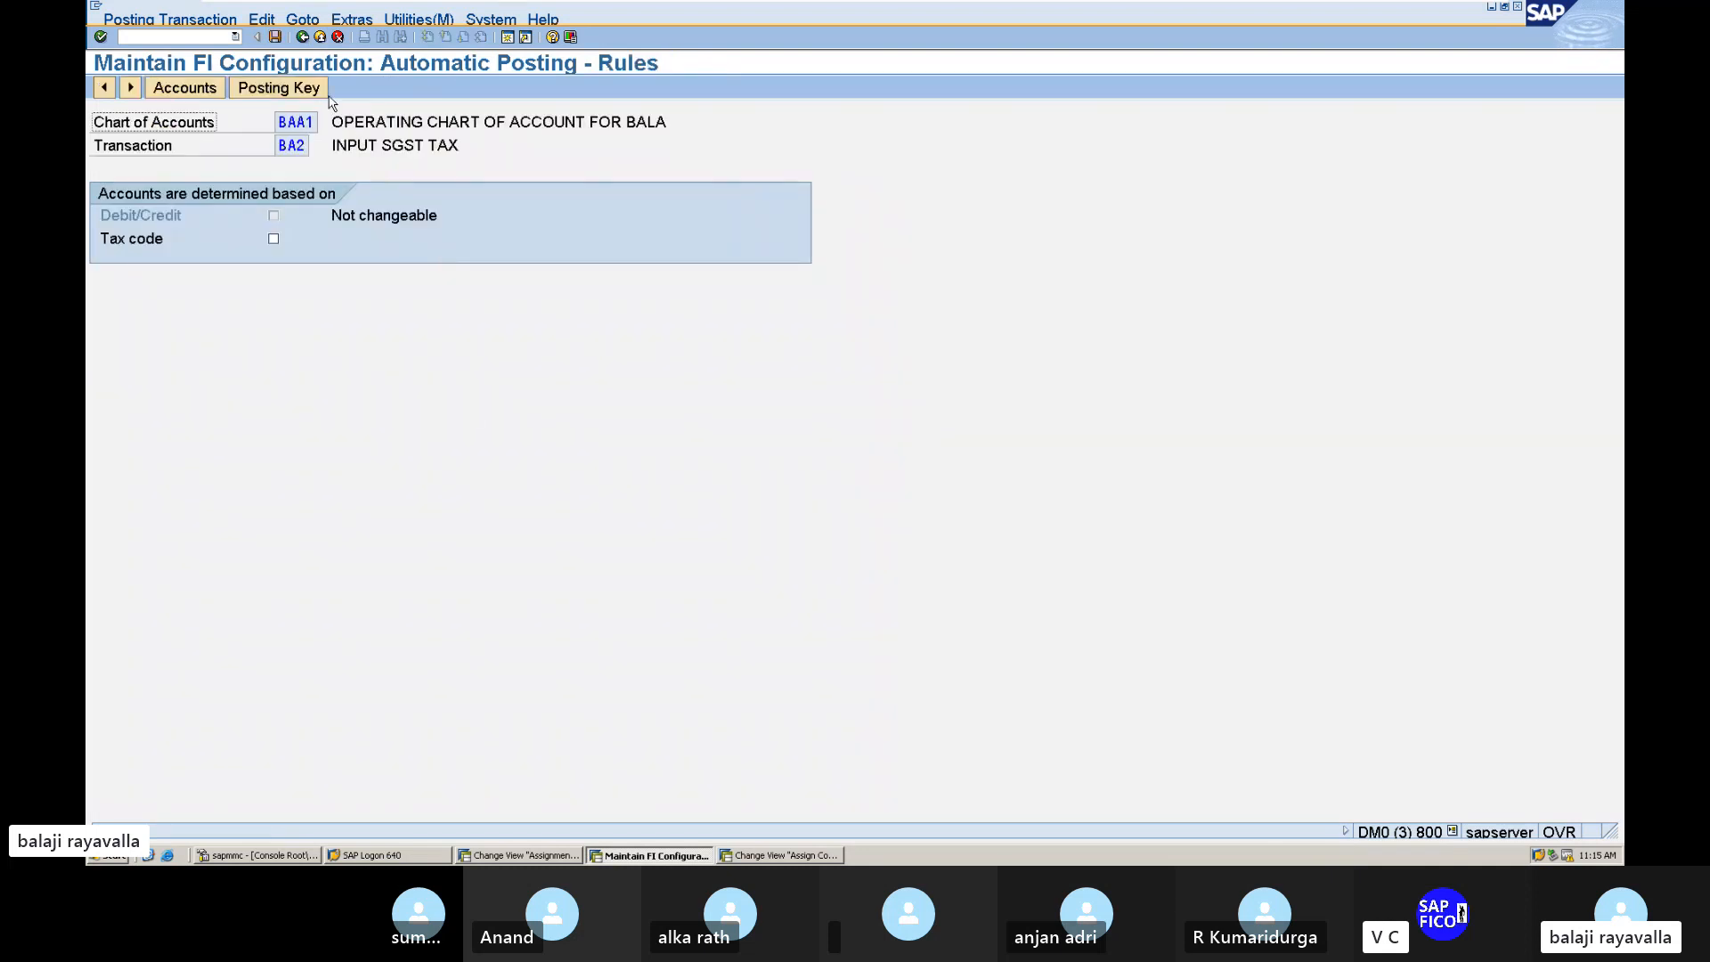
click(297, 90)
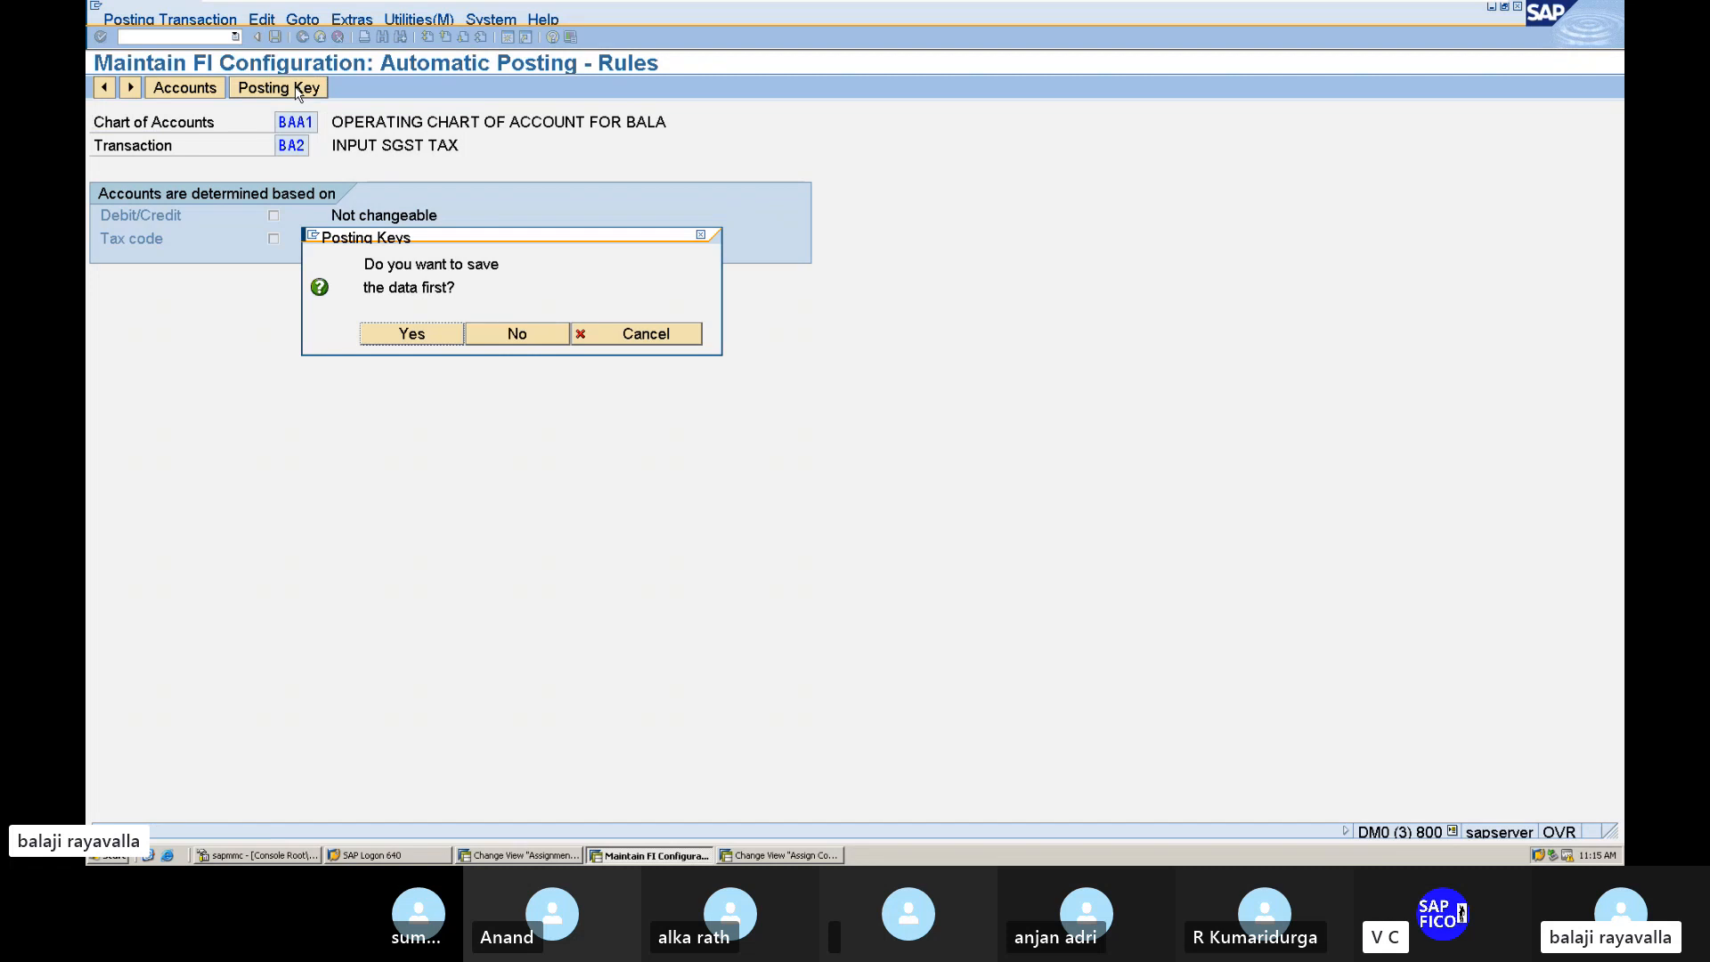
click(412, 335)
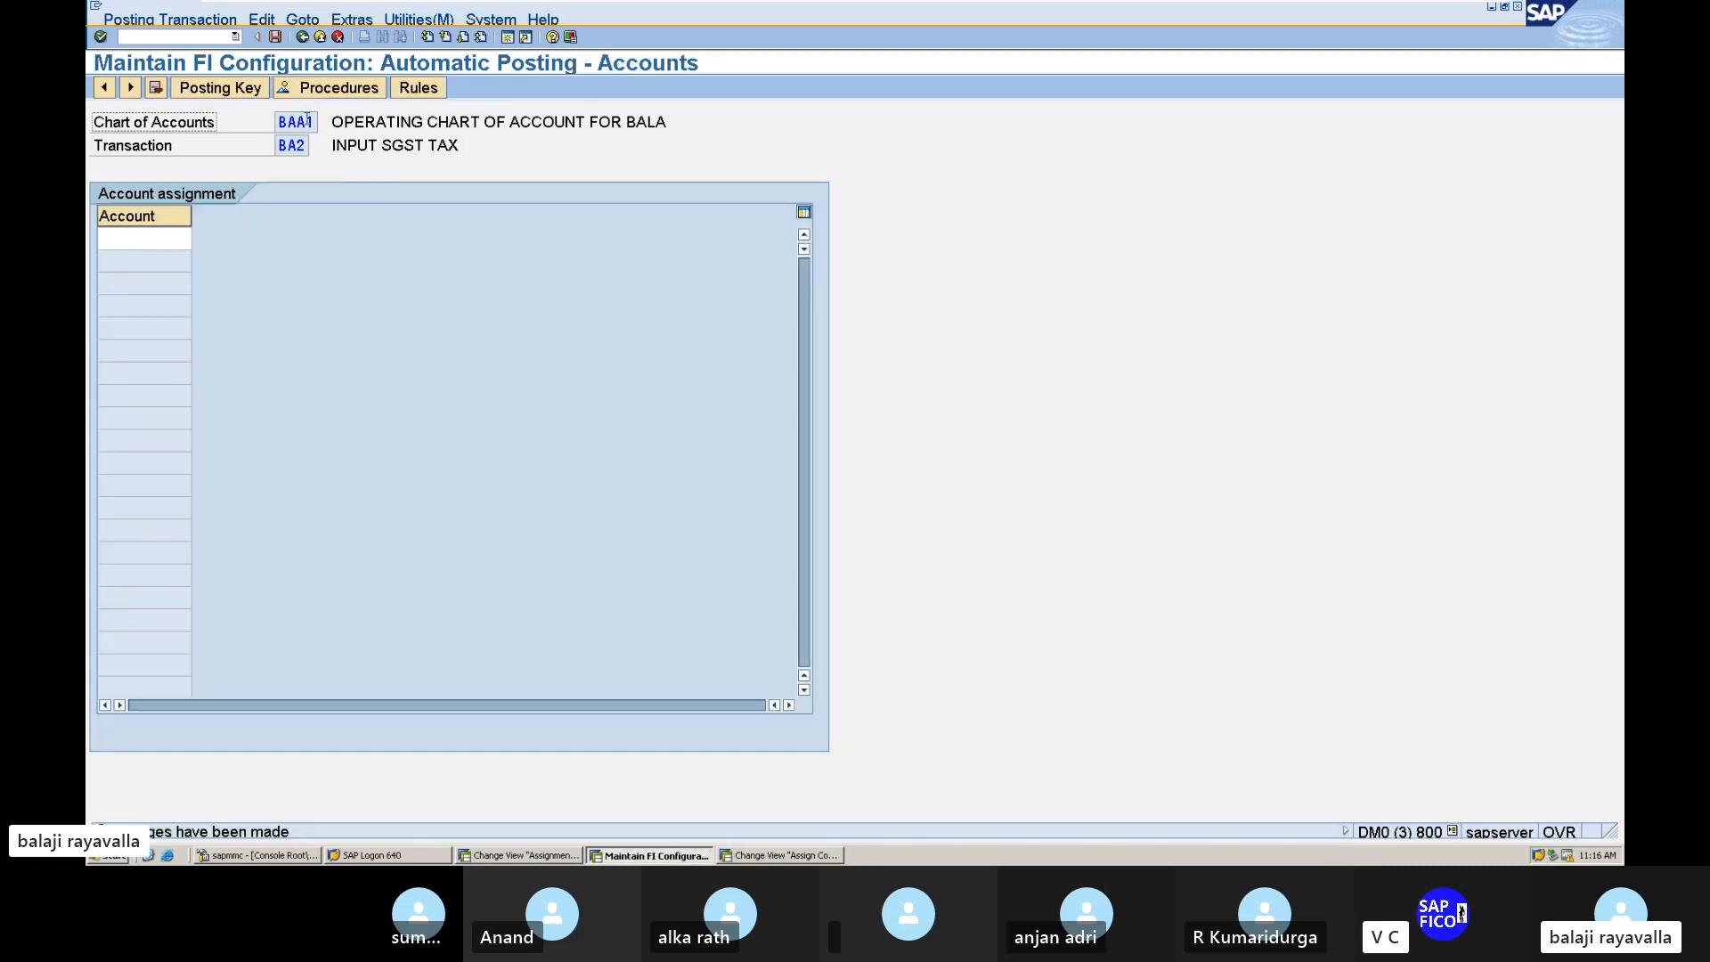
click(246, 92)
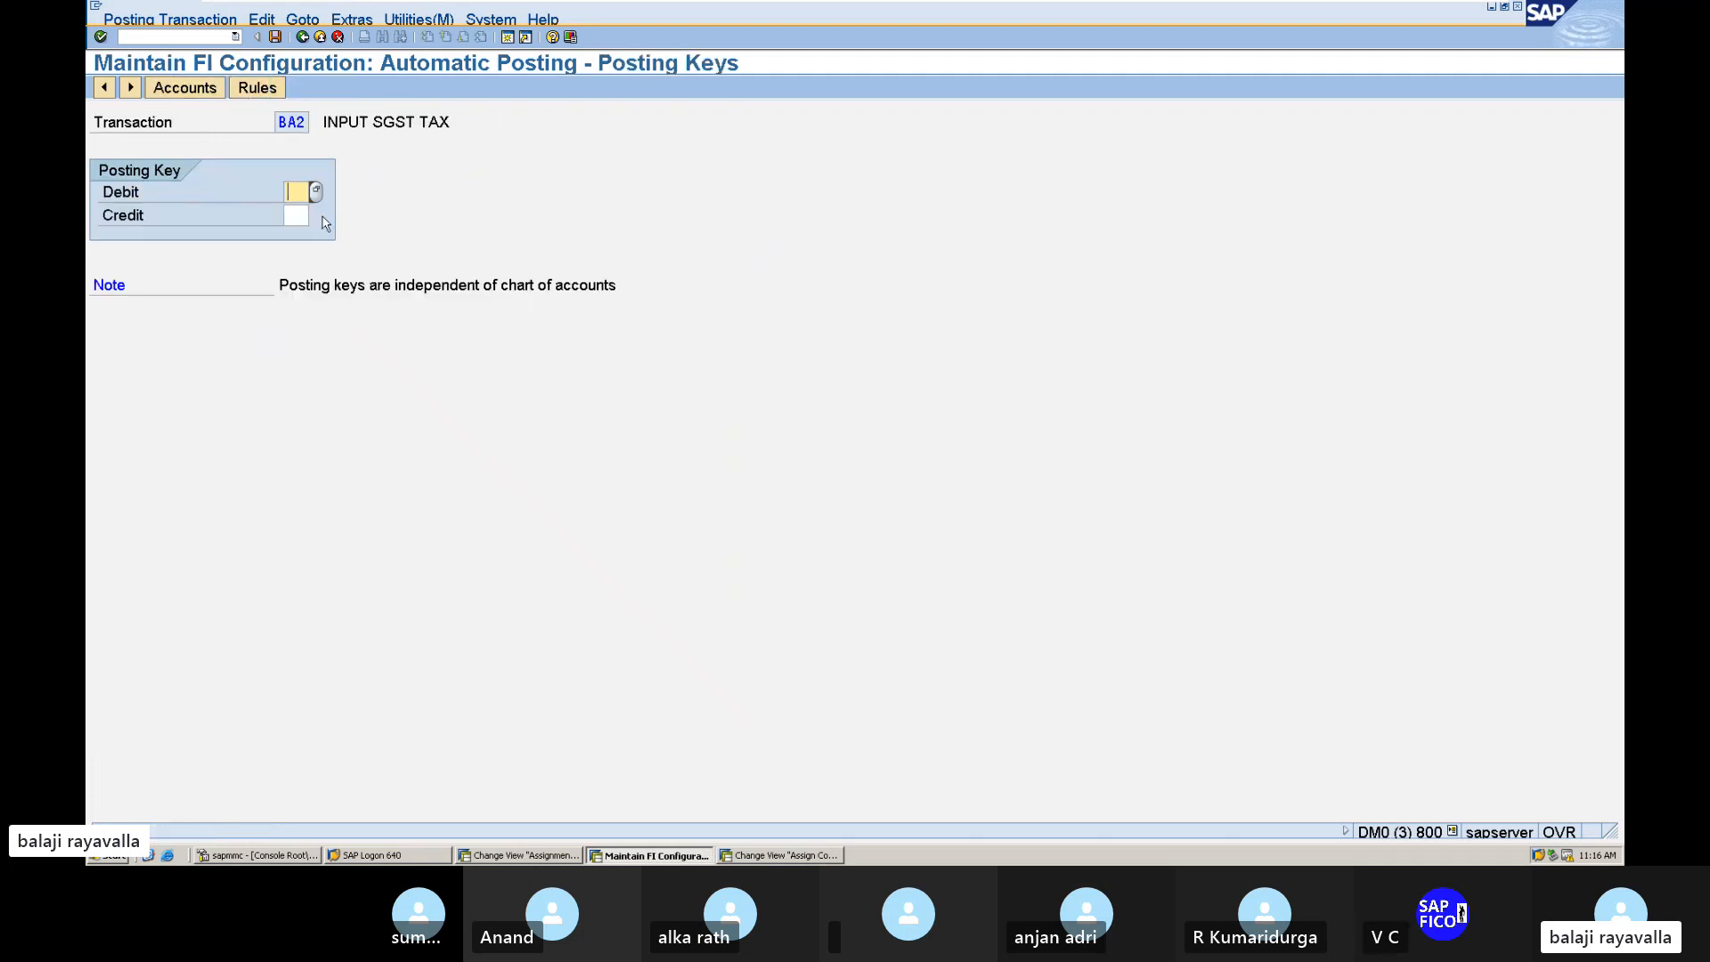
text(40)
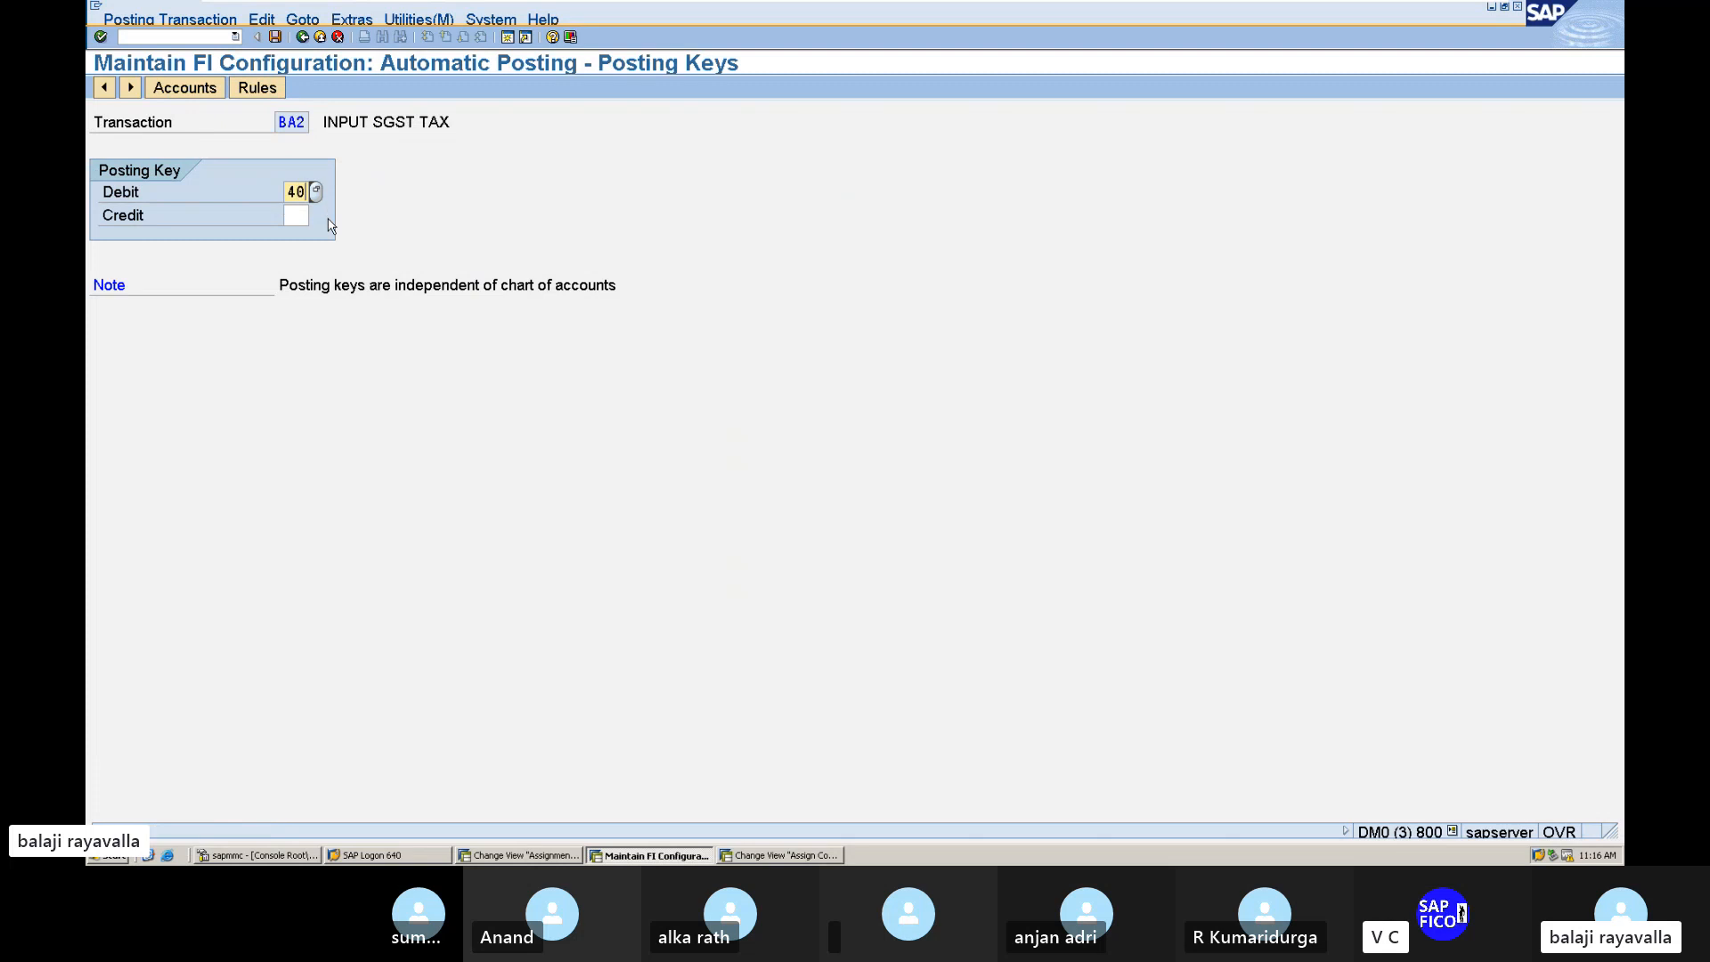
click(292, 212)
text(50)
key(Return)
click(275, 37)
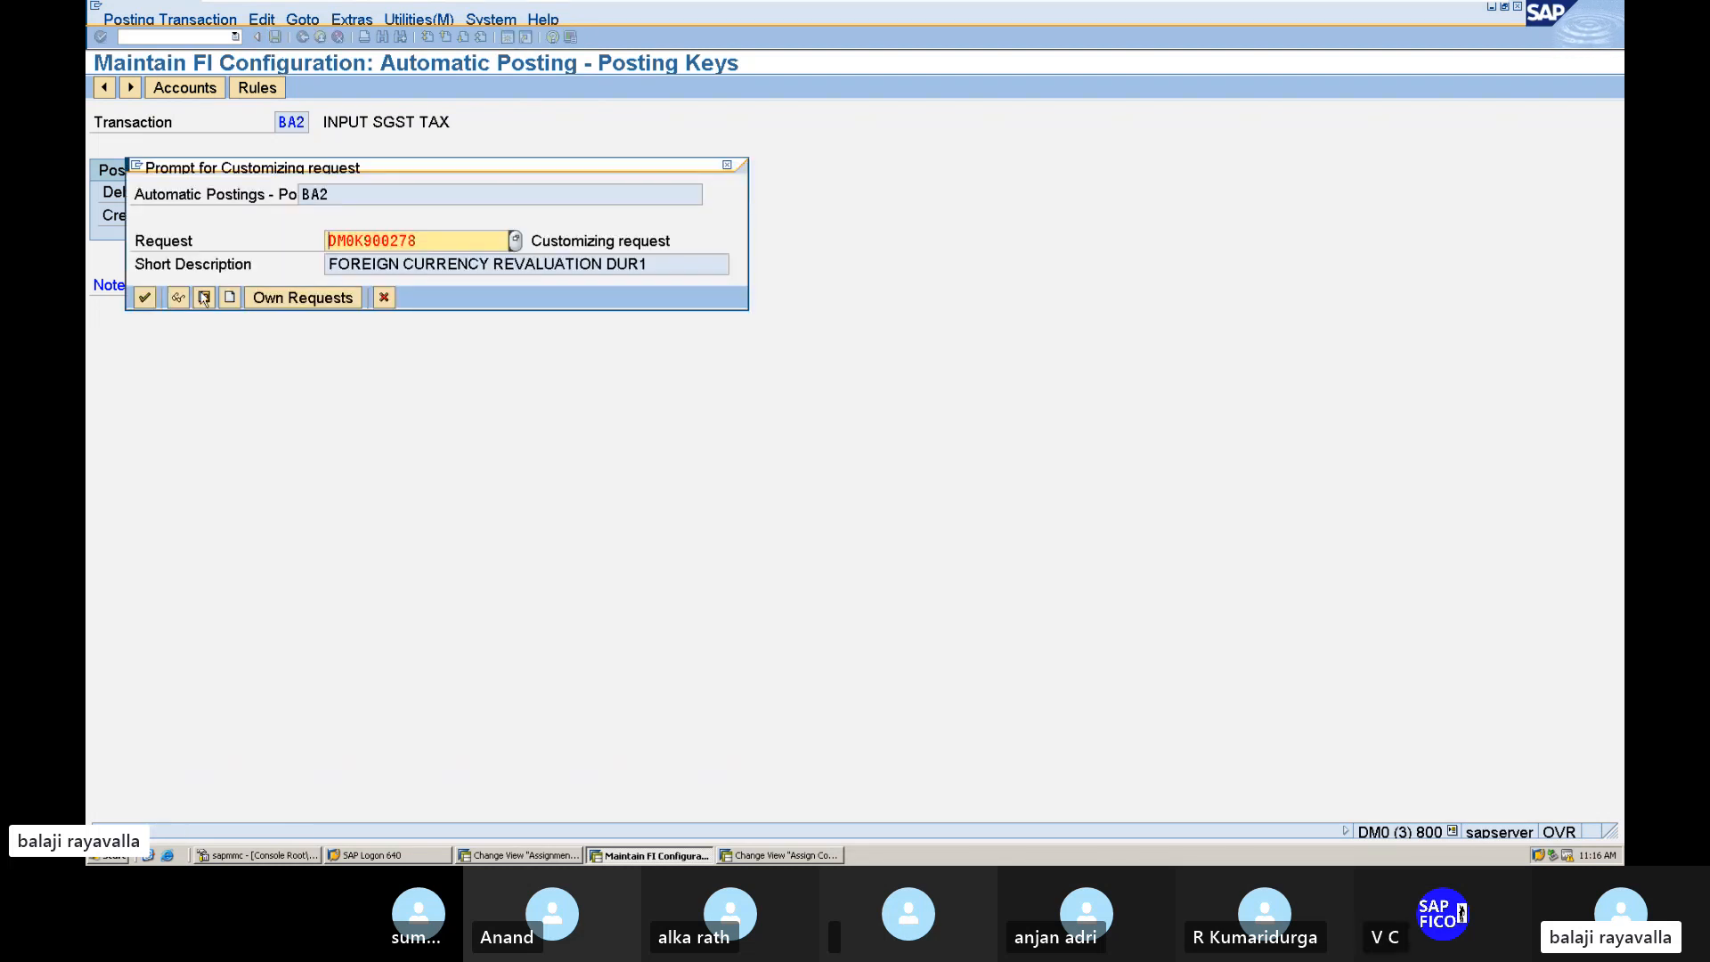
click(144, 297)
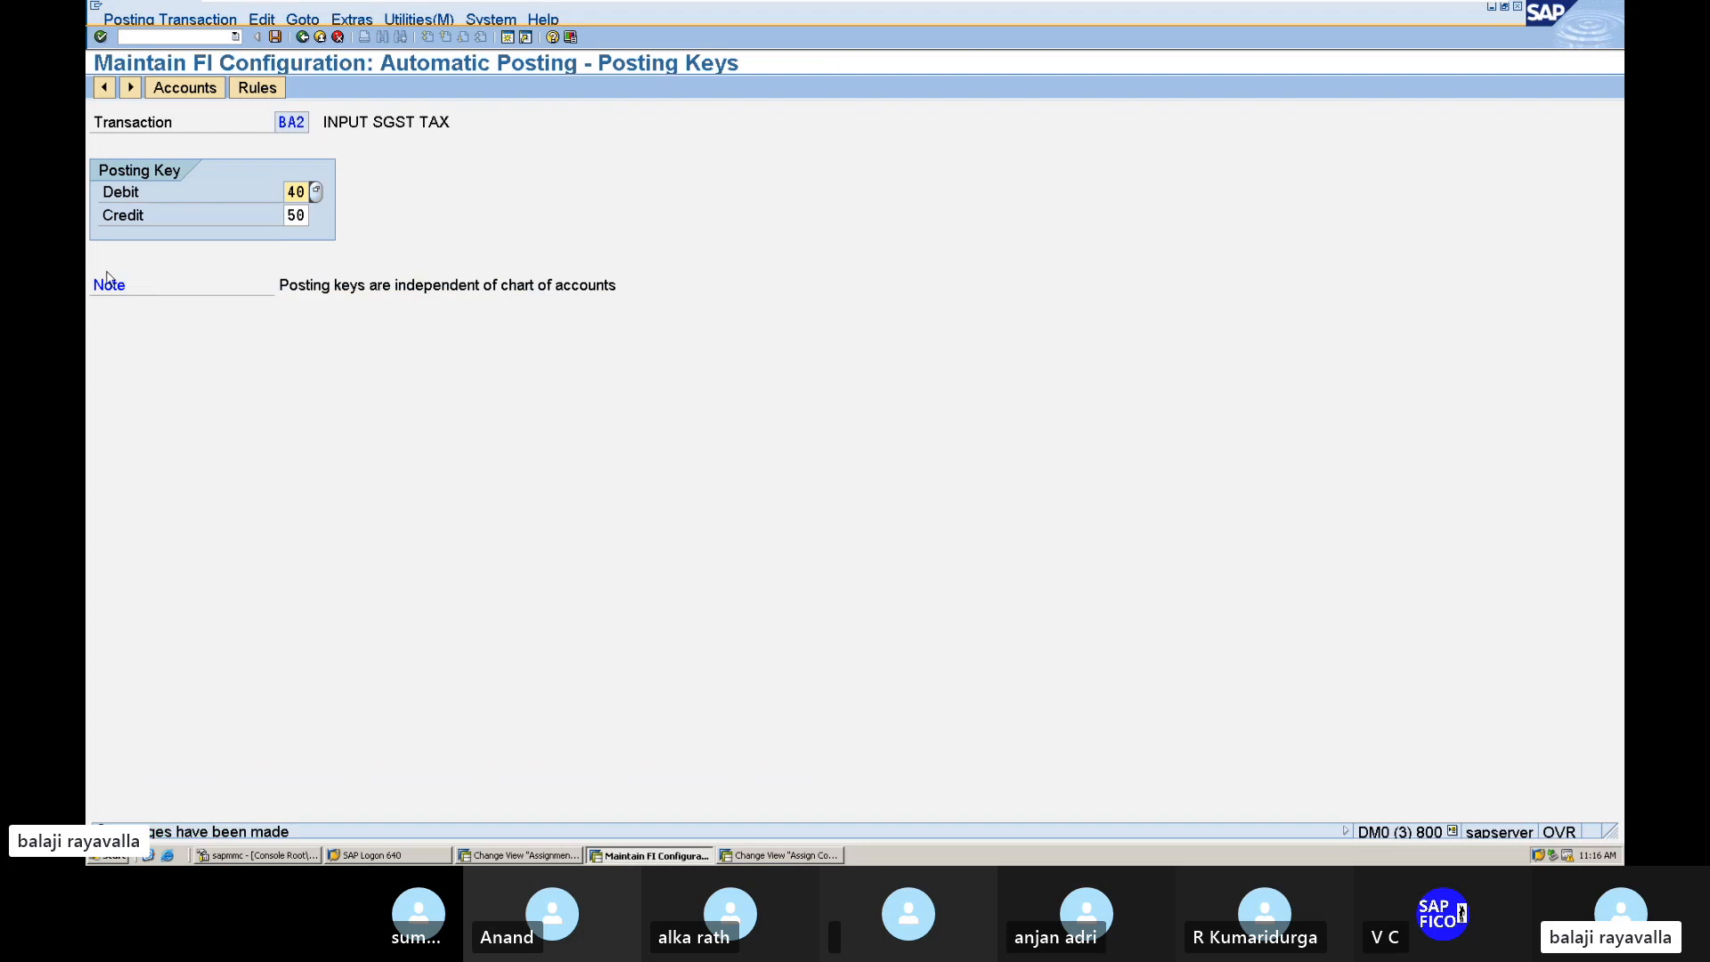
Step: Assign G/L account 200104 to INPUT SGST TAX (BA2), save it under request DM0K900278, and return to the procedures list
click(184, 87)
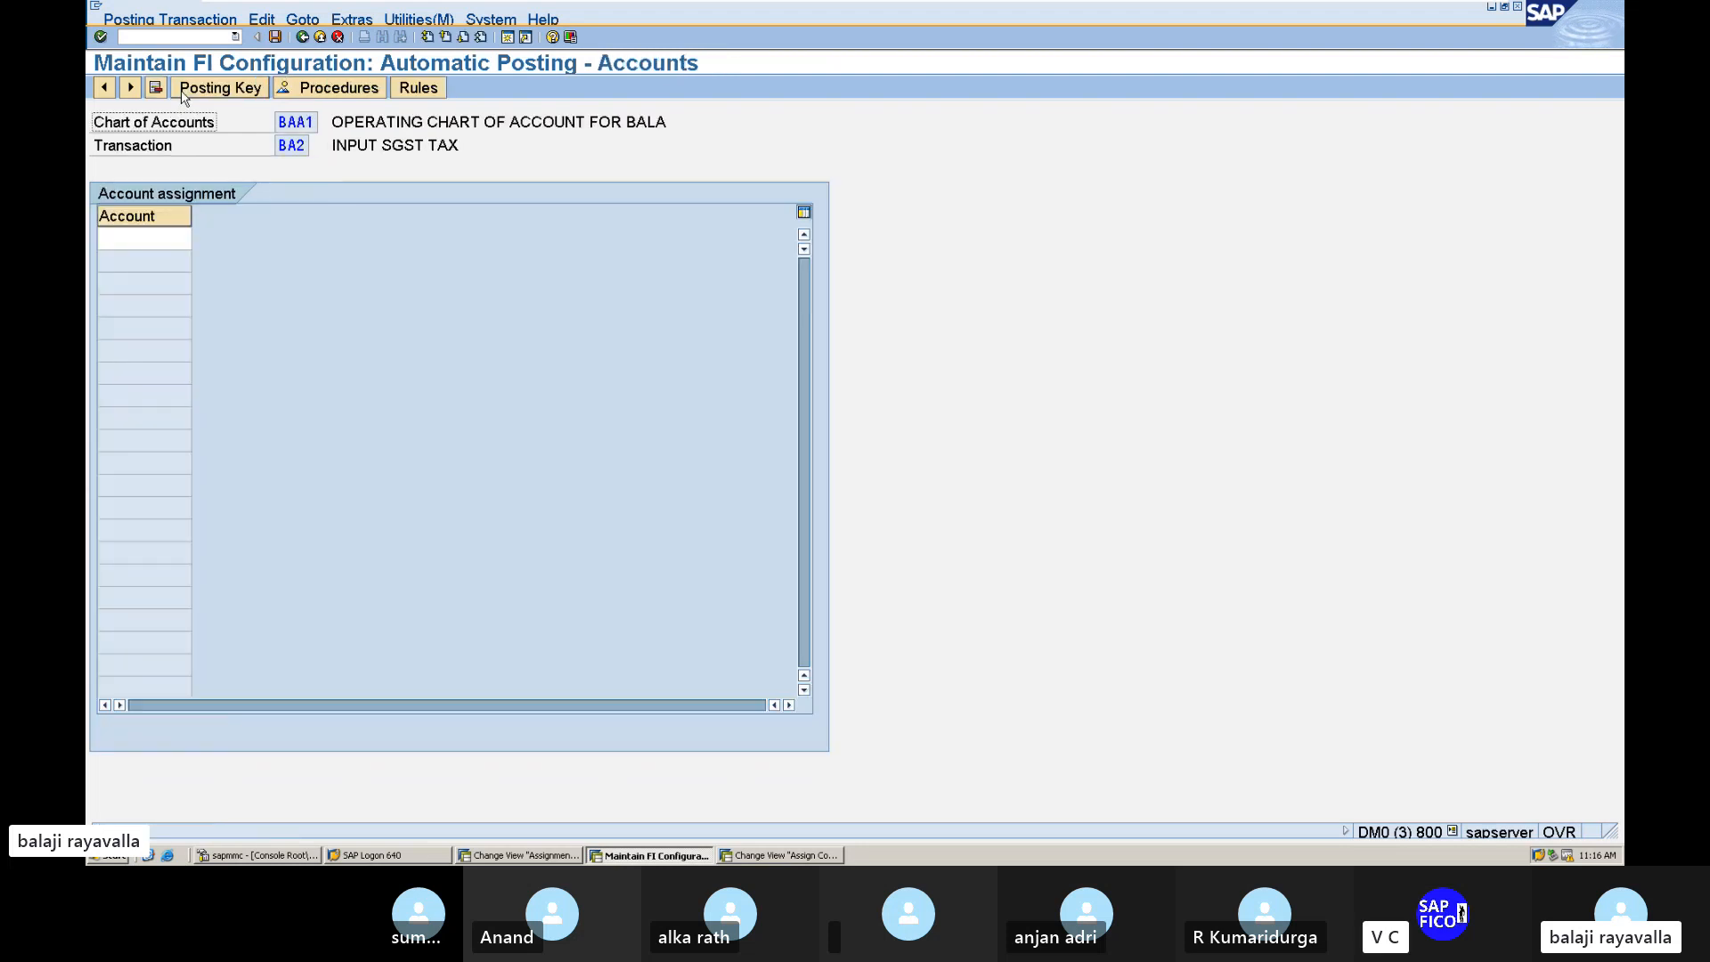
click(171, 236)
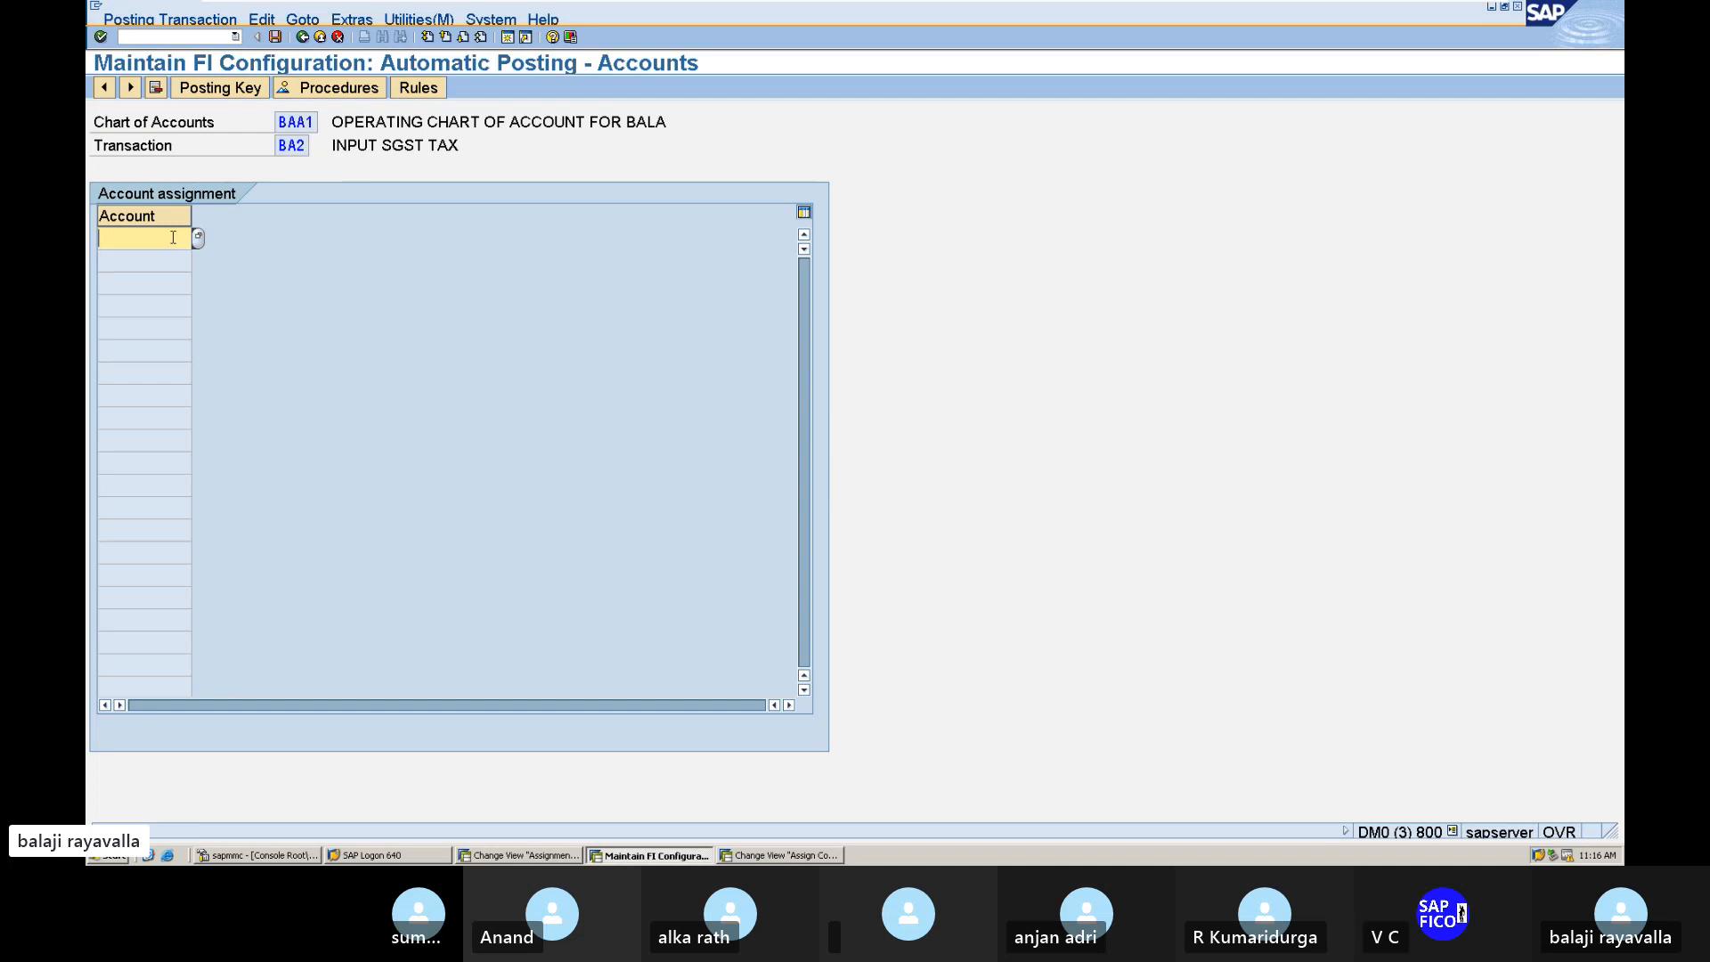
text(103    200)
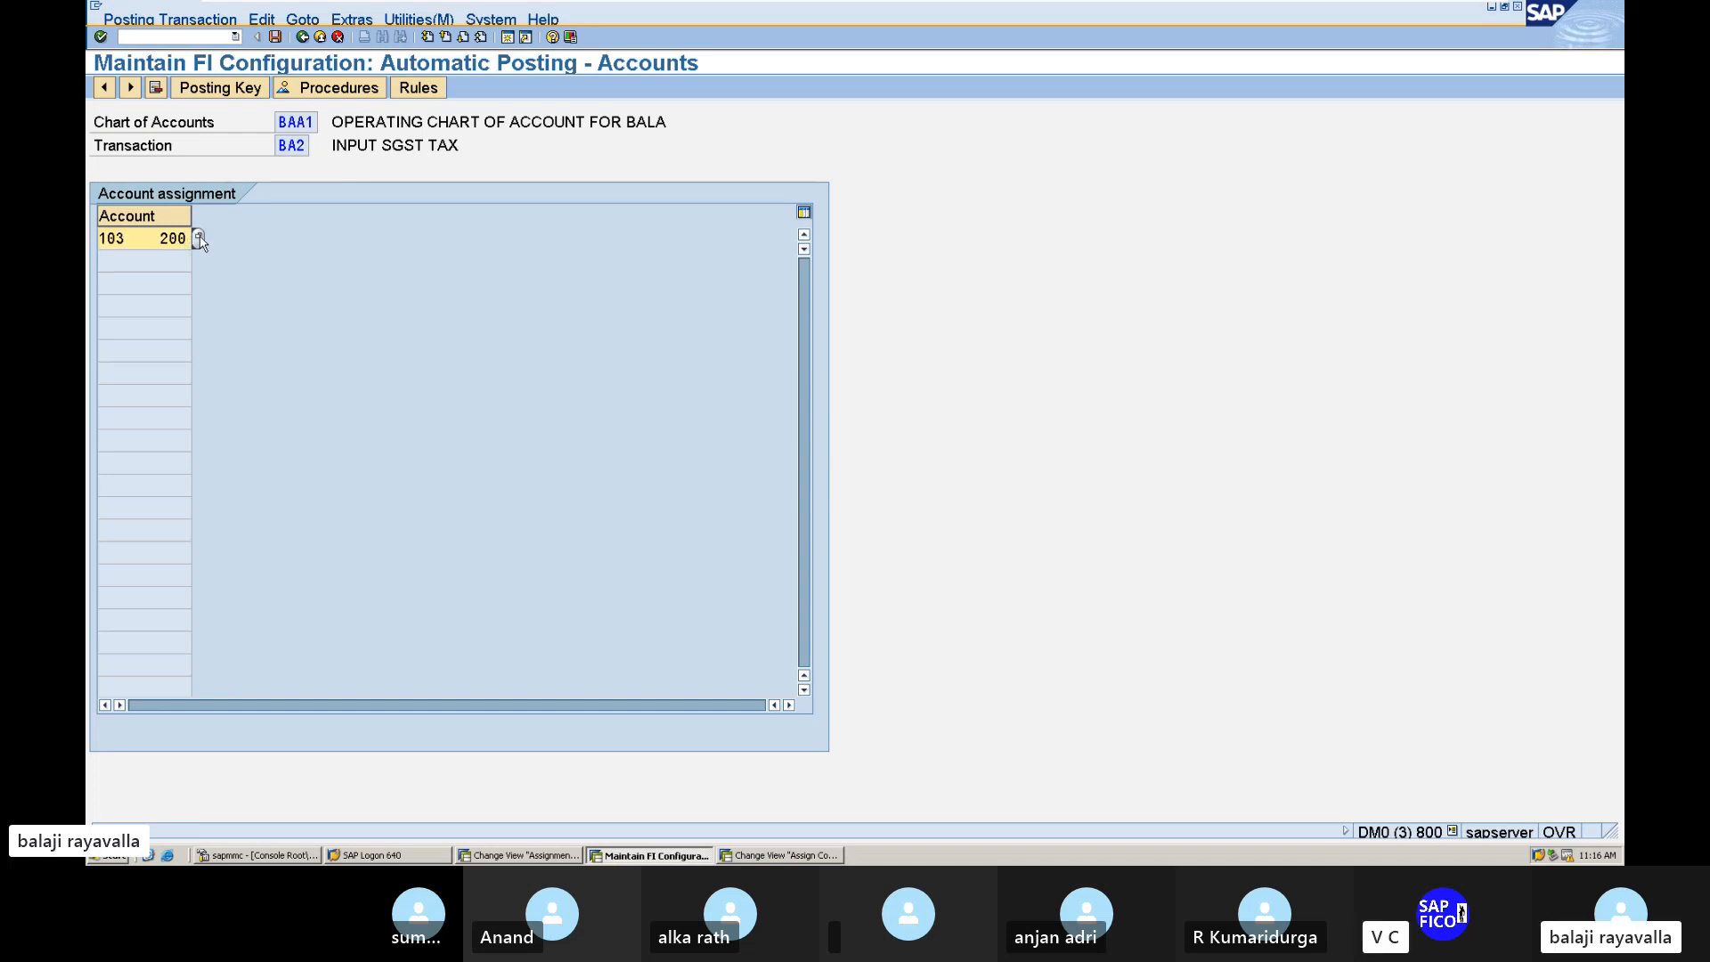
click(198, 239)
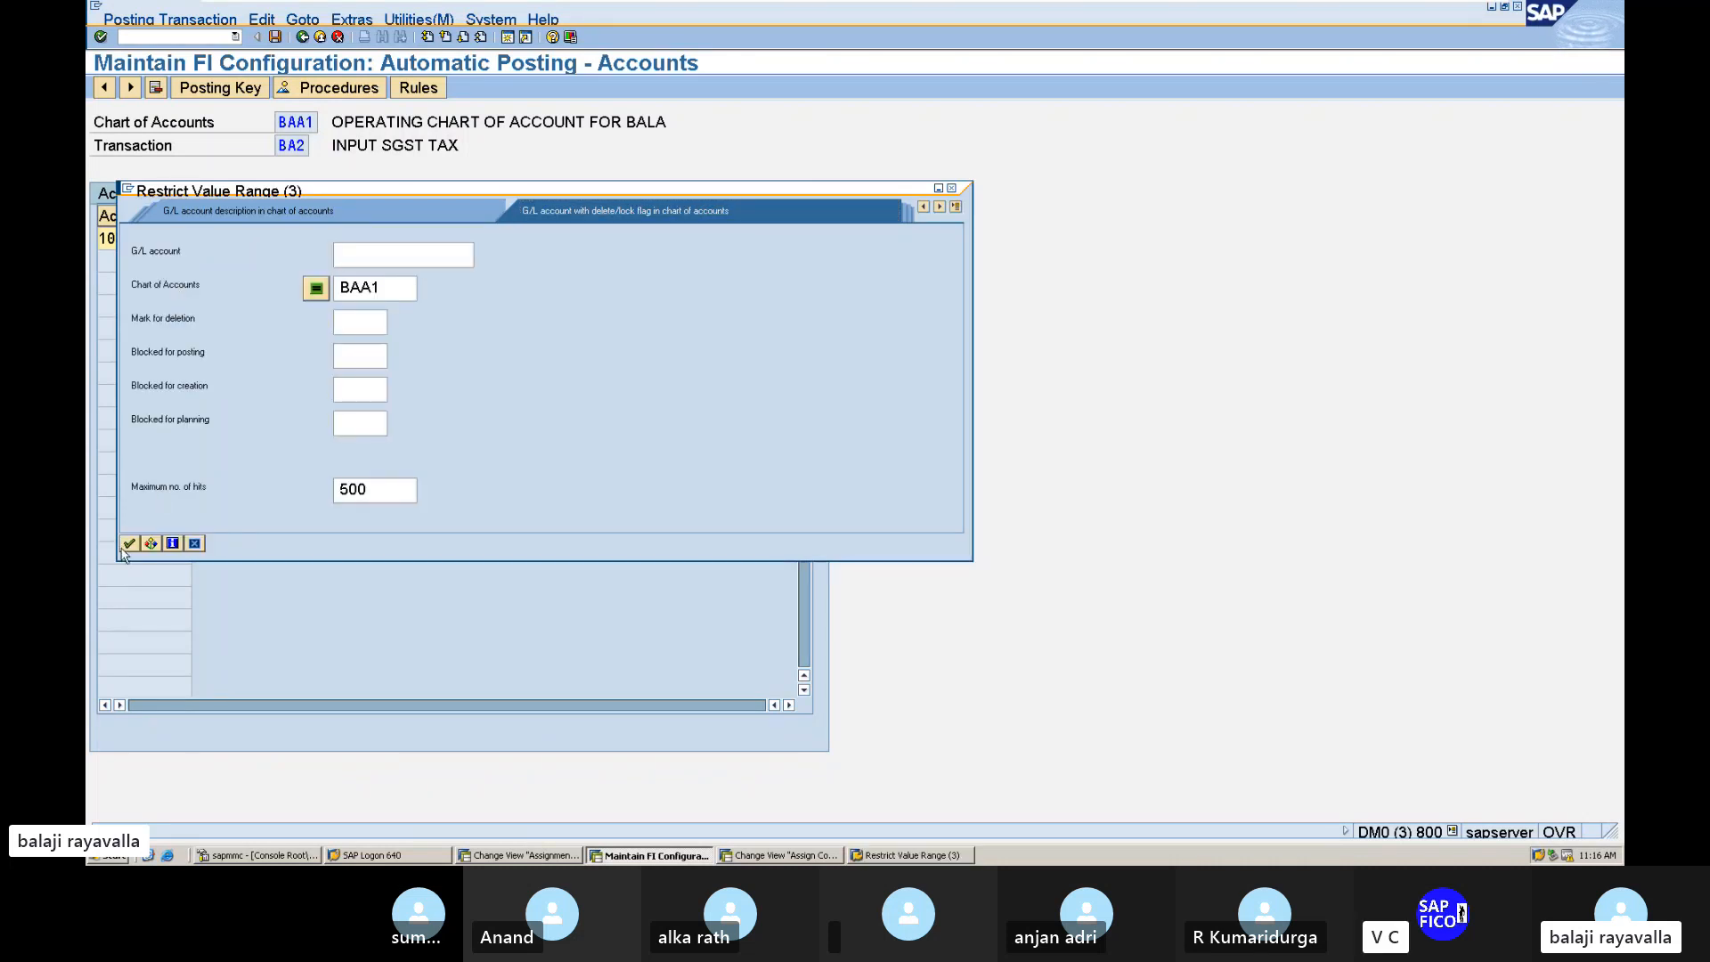
click(129, 544)
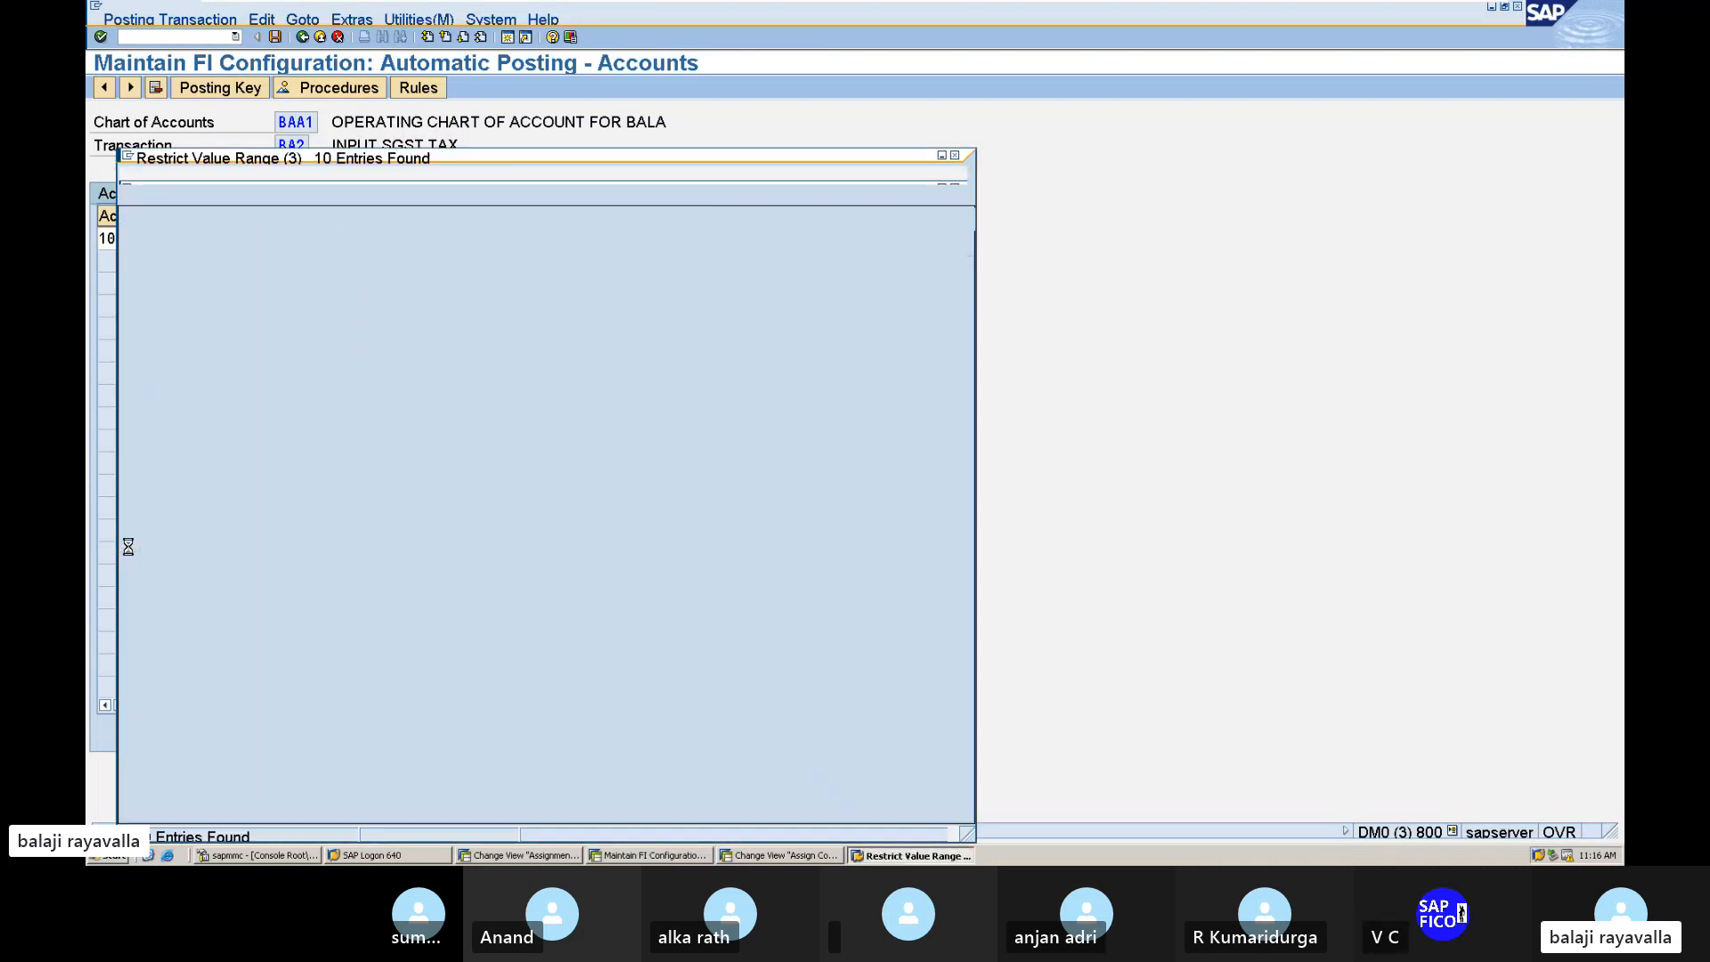
click(216, 338)
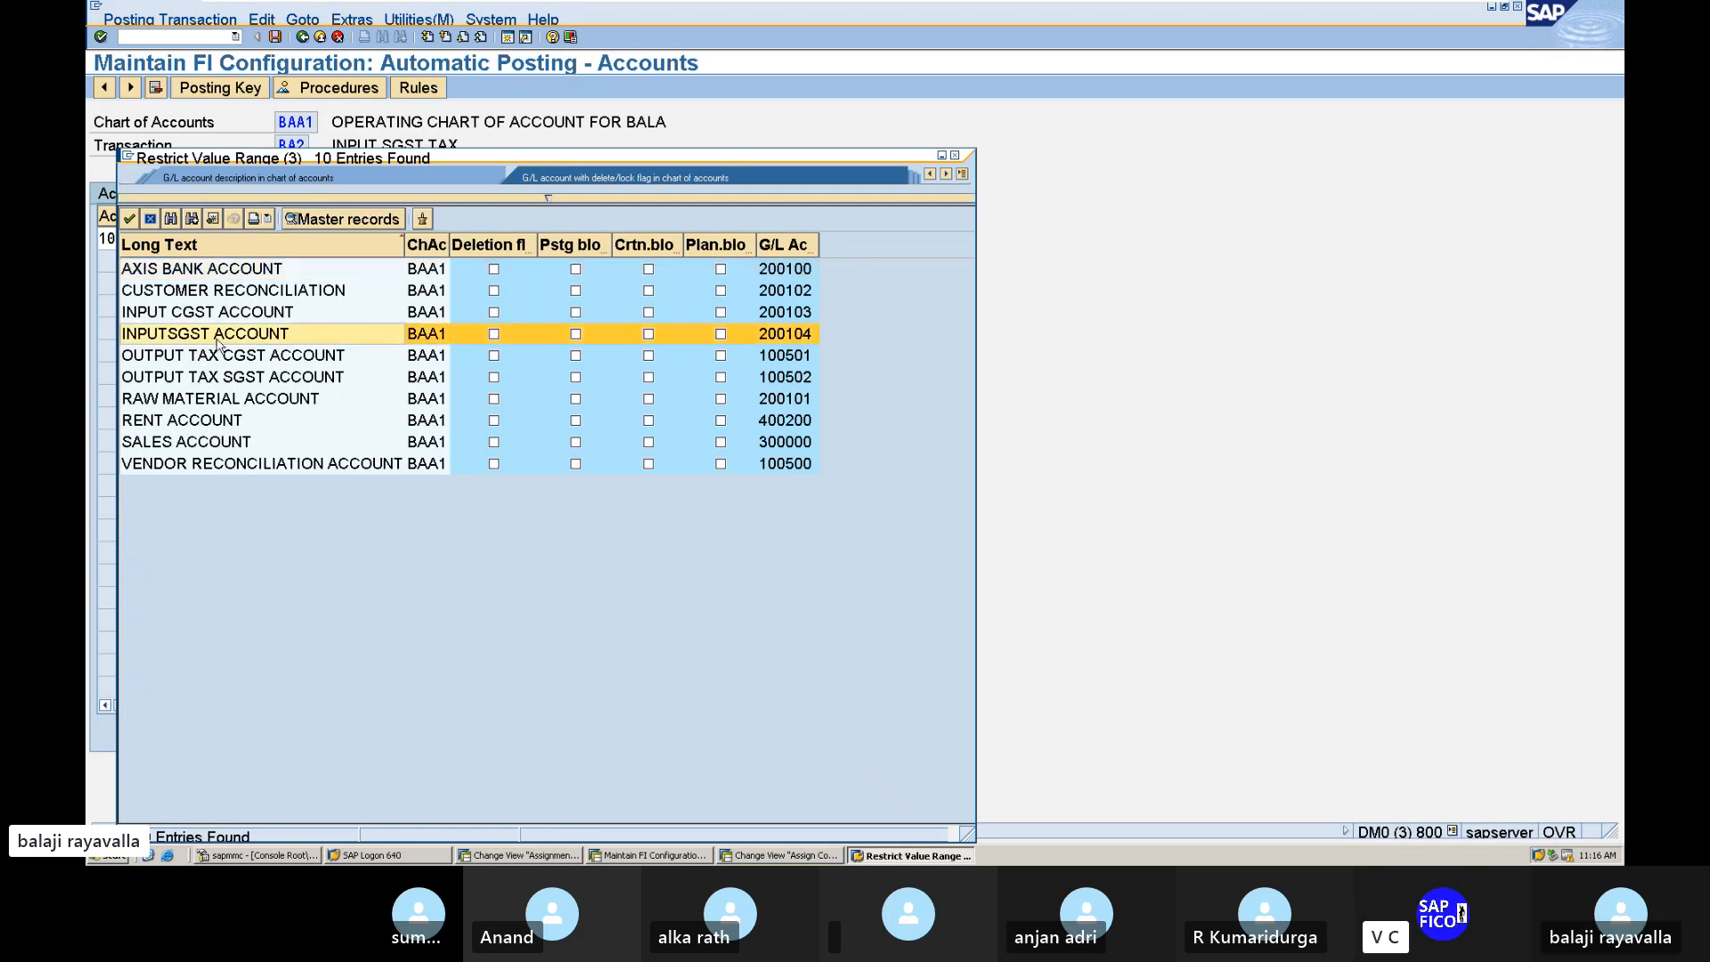
double_click(217, 340)
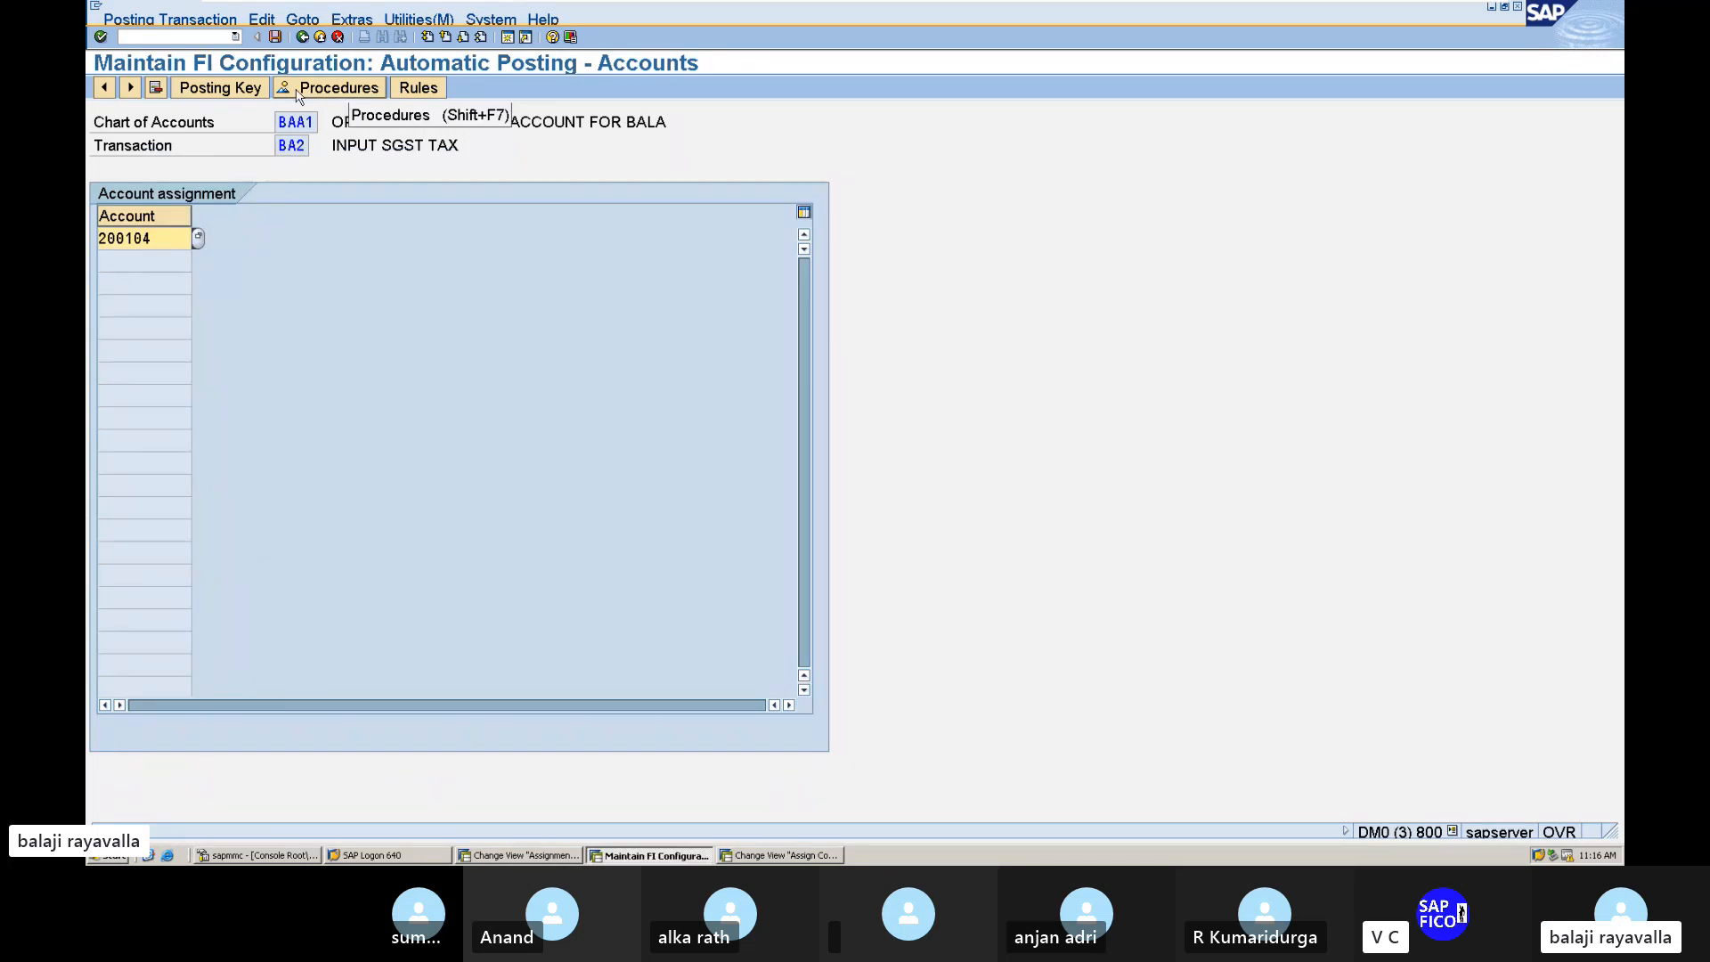
click(275, 38)
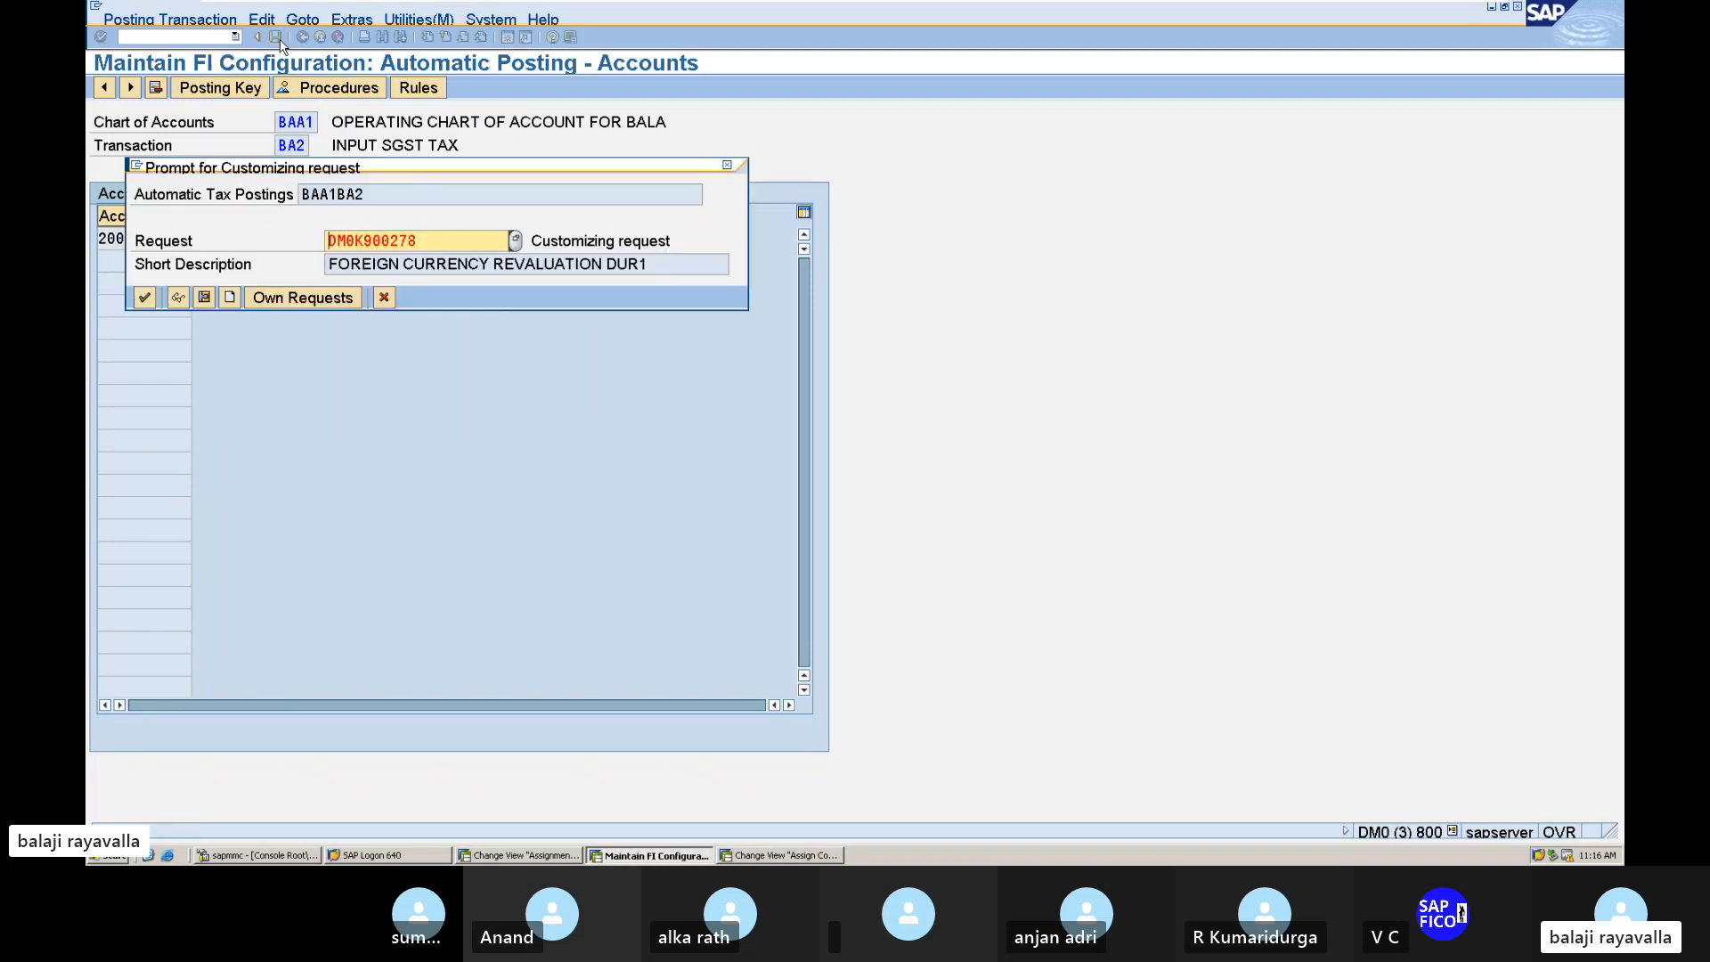
click(144, 296)
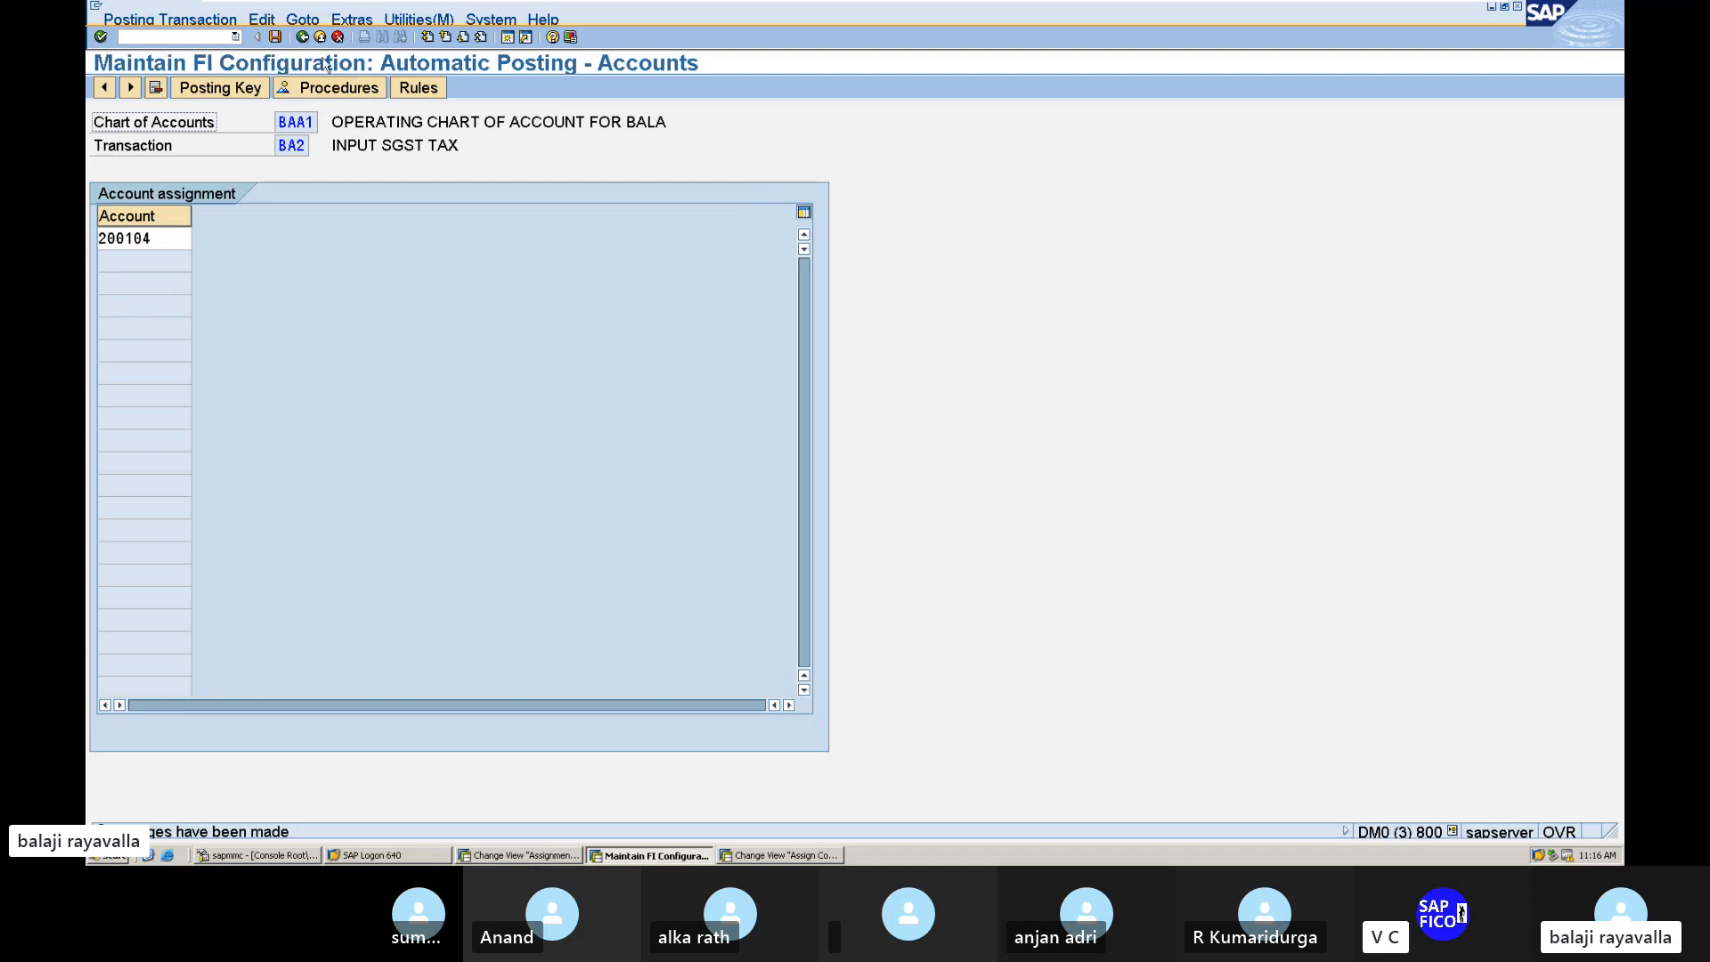
click(302, 37)
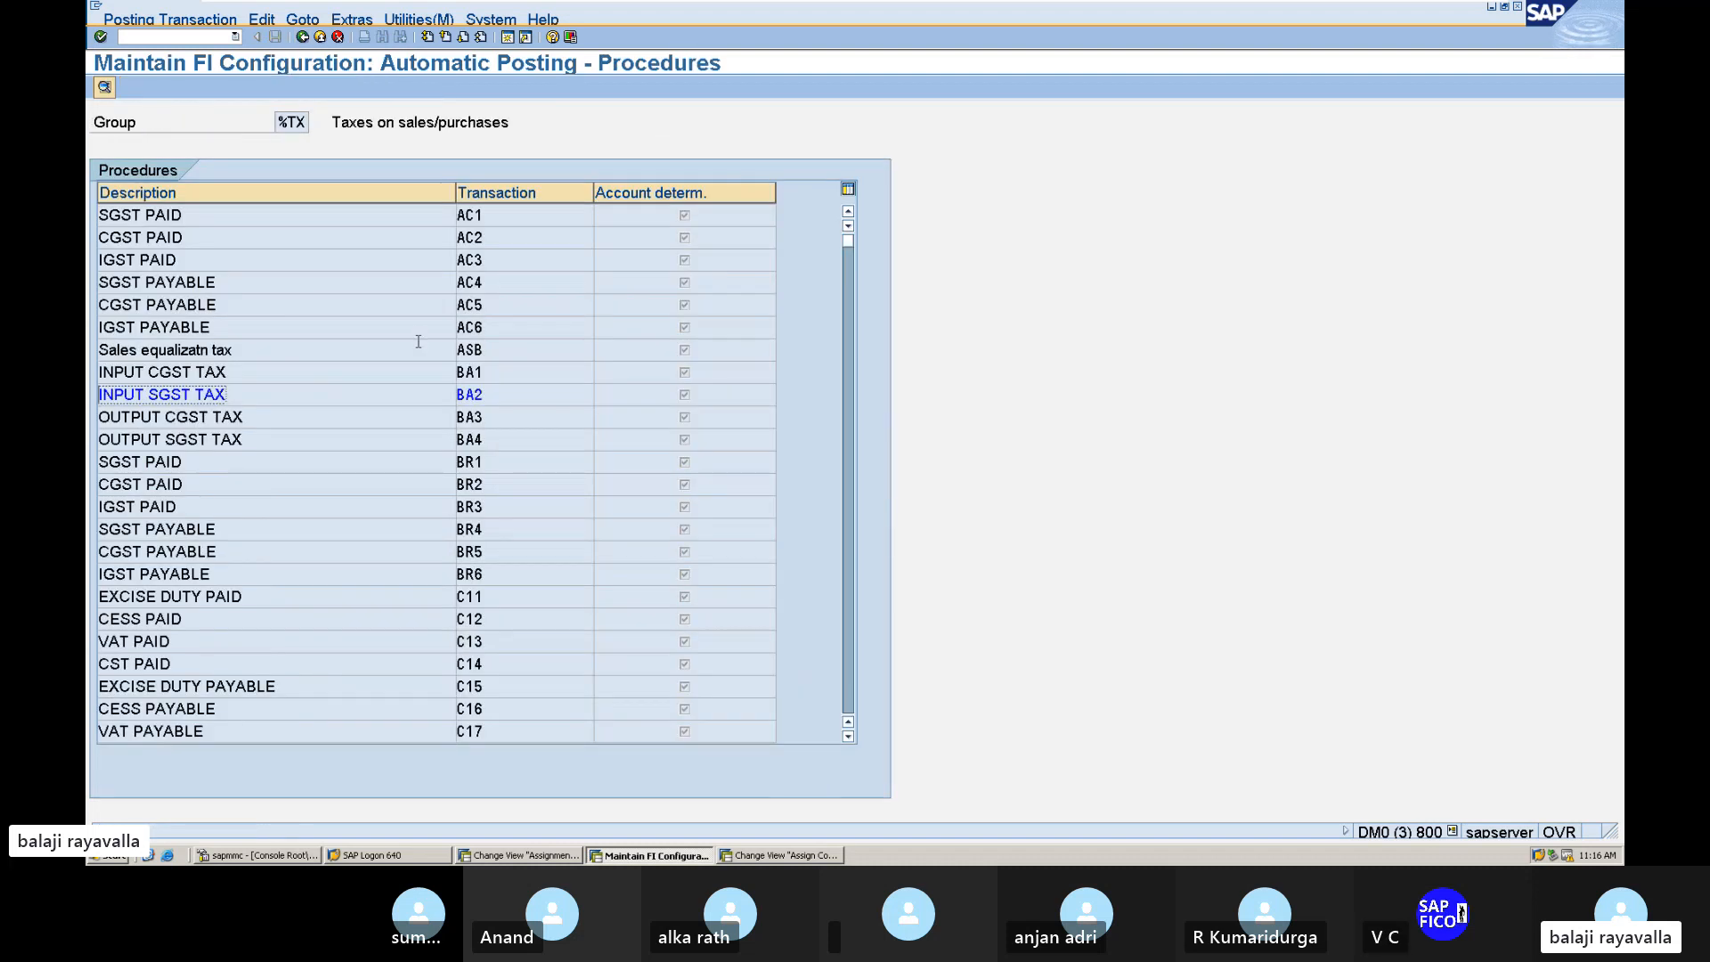
Step: Save the rules of OUTPUT CGST TAX (BA3) and set its posting keys to 40 debit and 50 credit under request DM0K900278
double_click(465, 417)
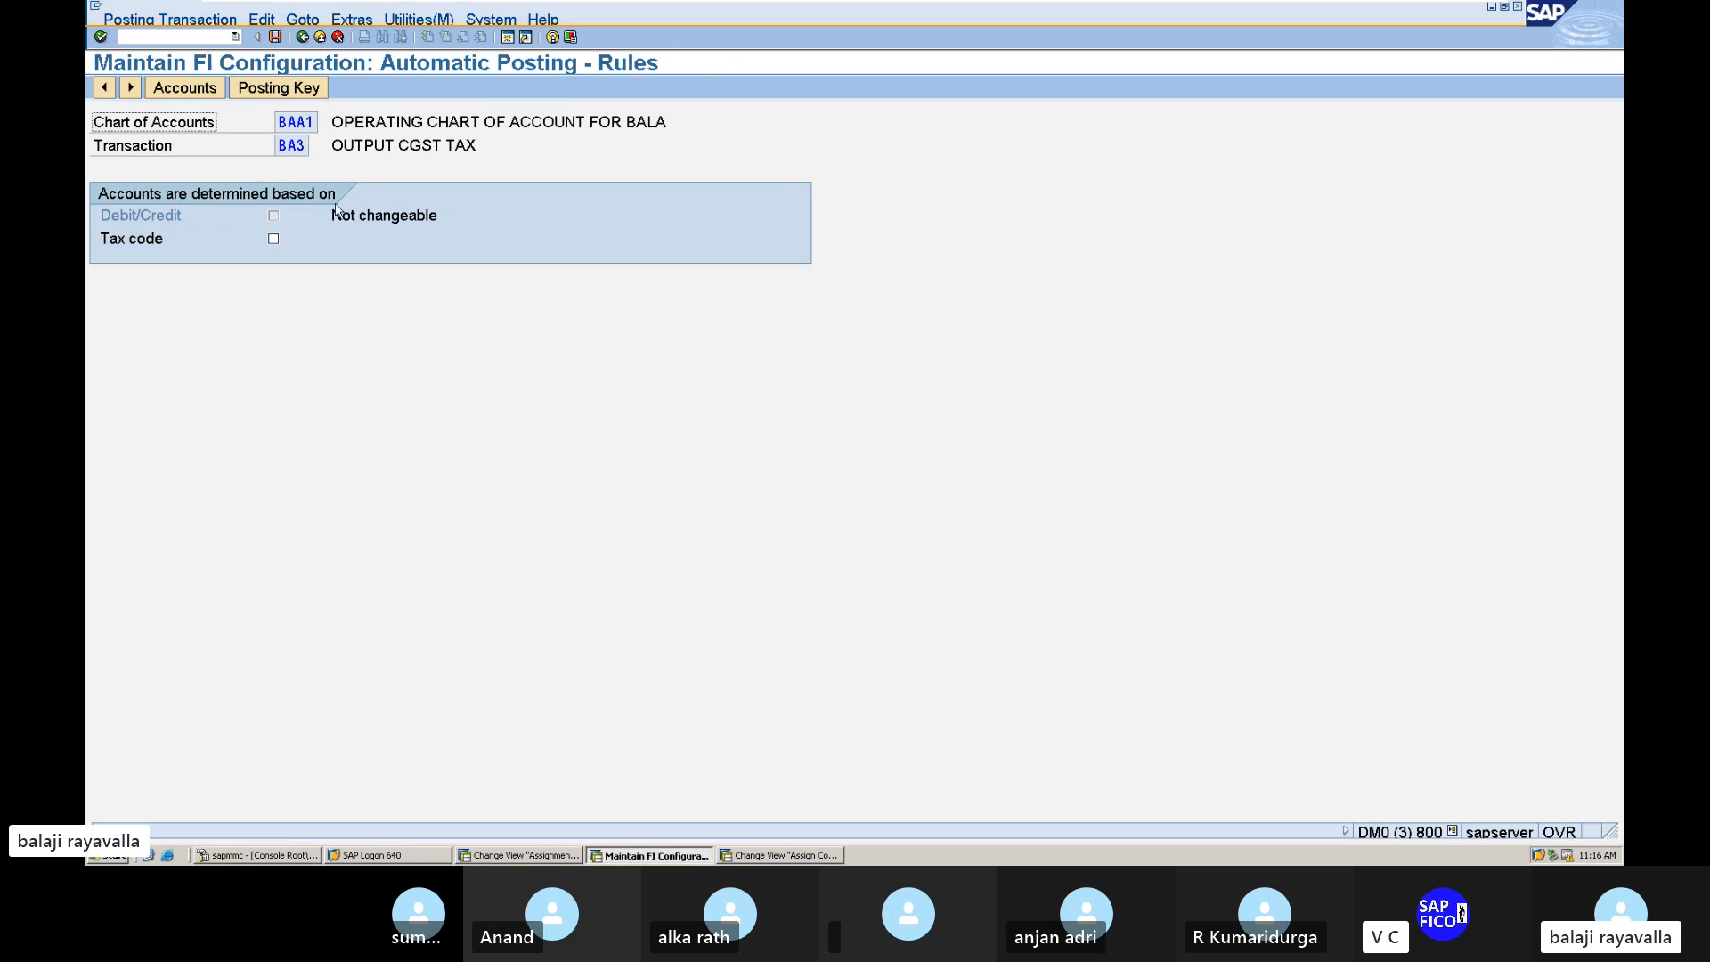
click(314, 89)
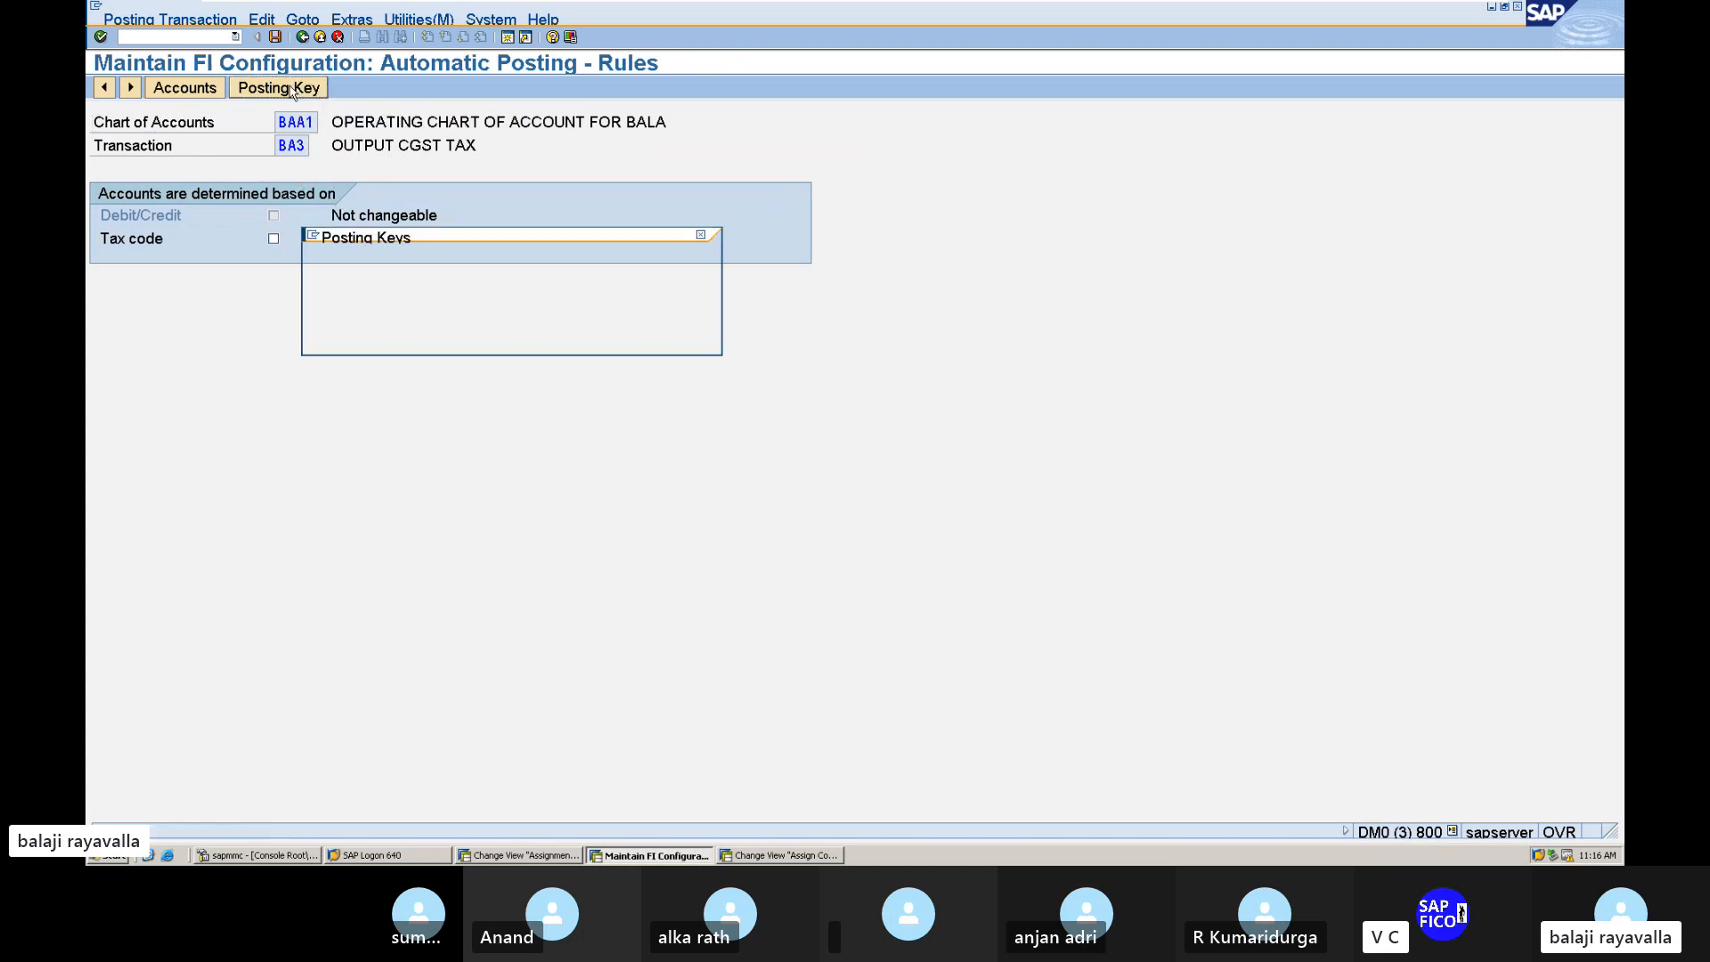
click(416, 334)
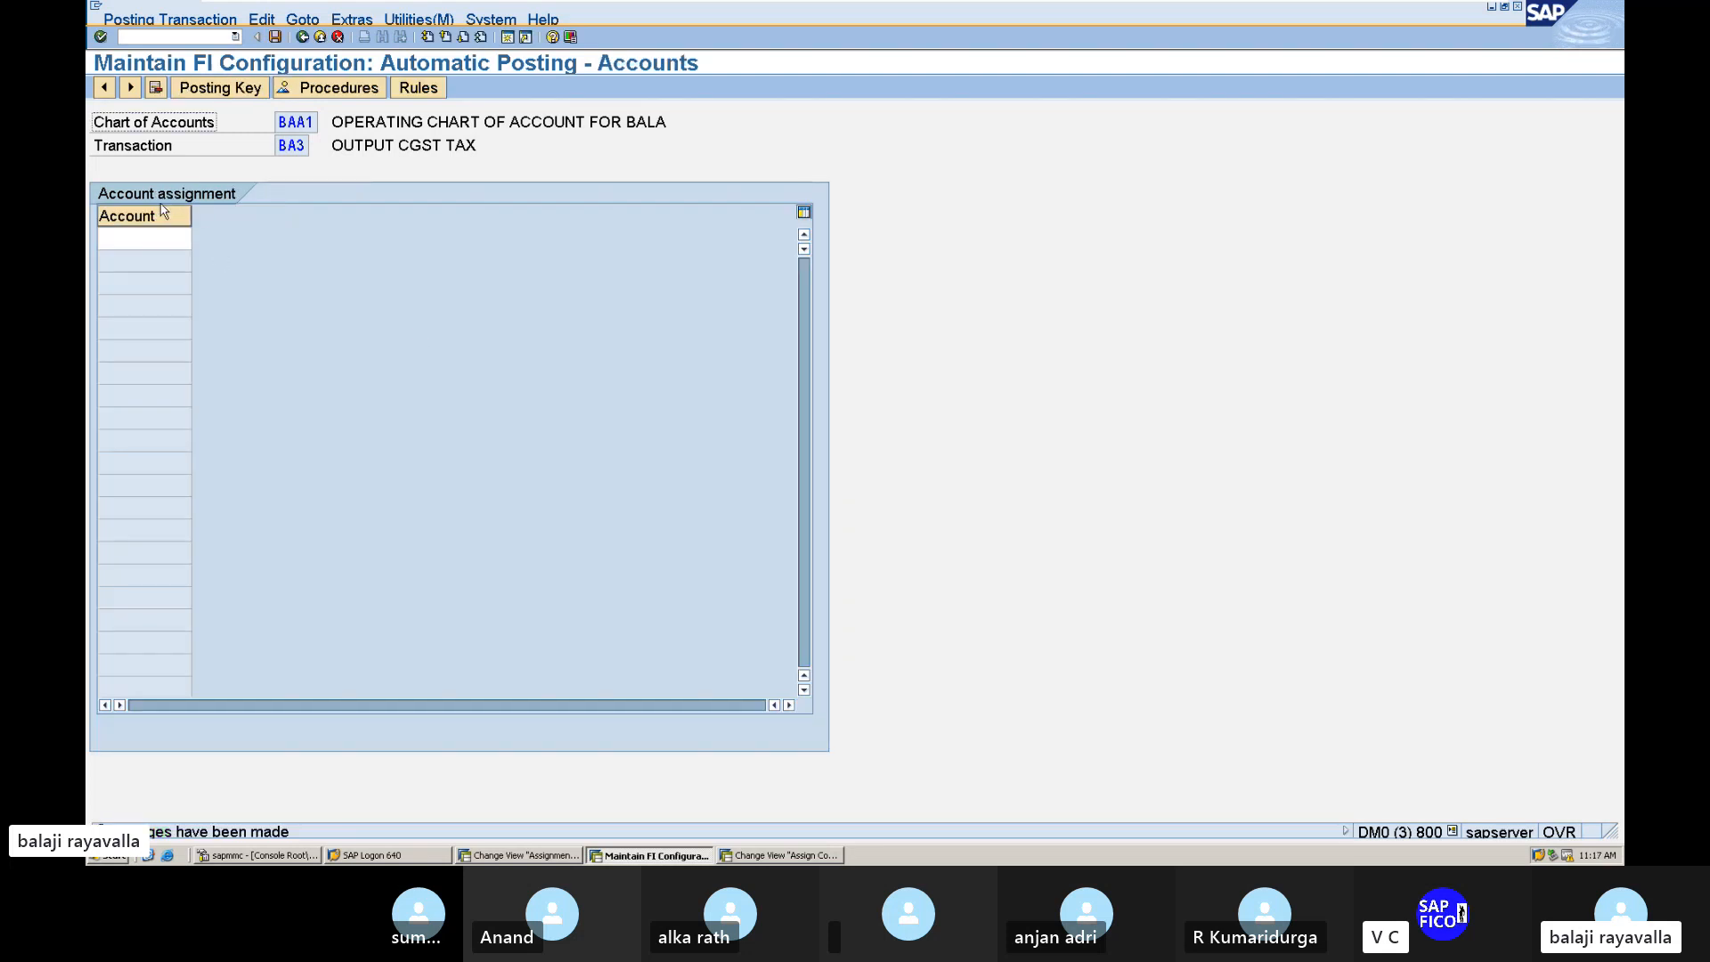
click(251, 89)
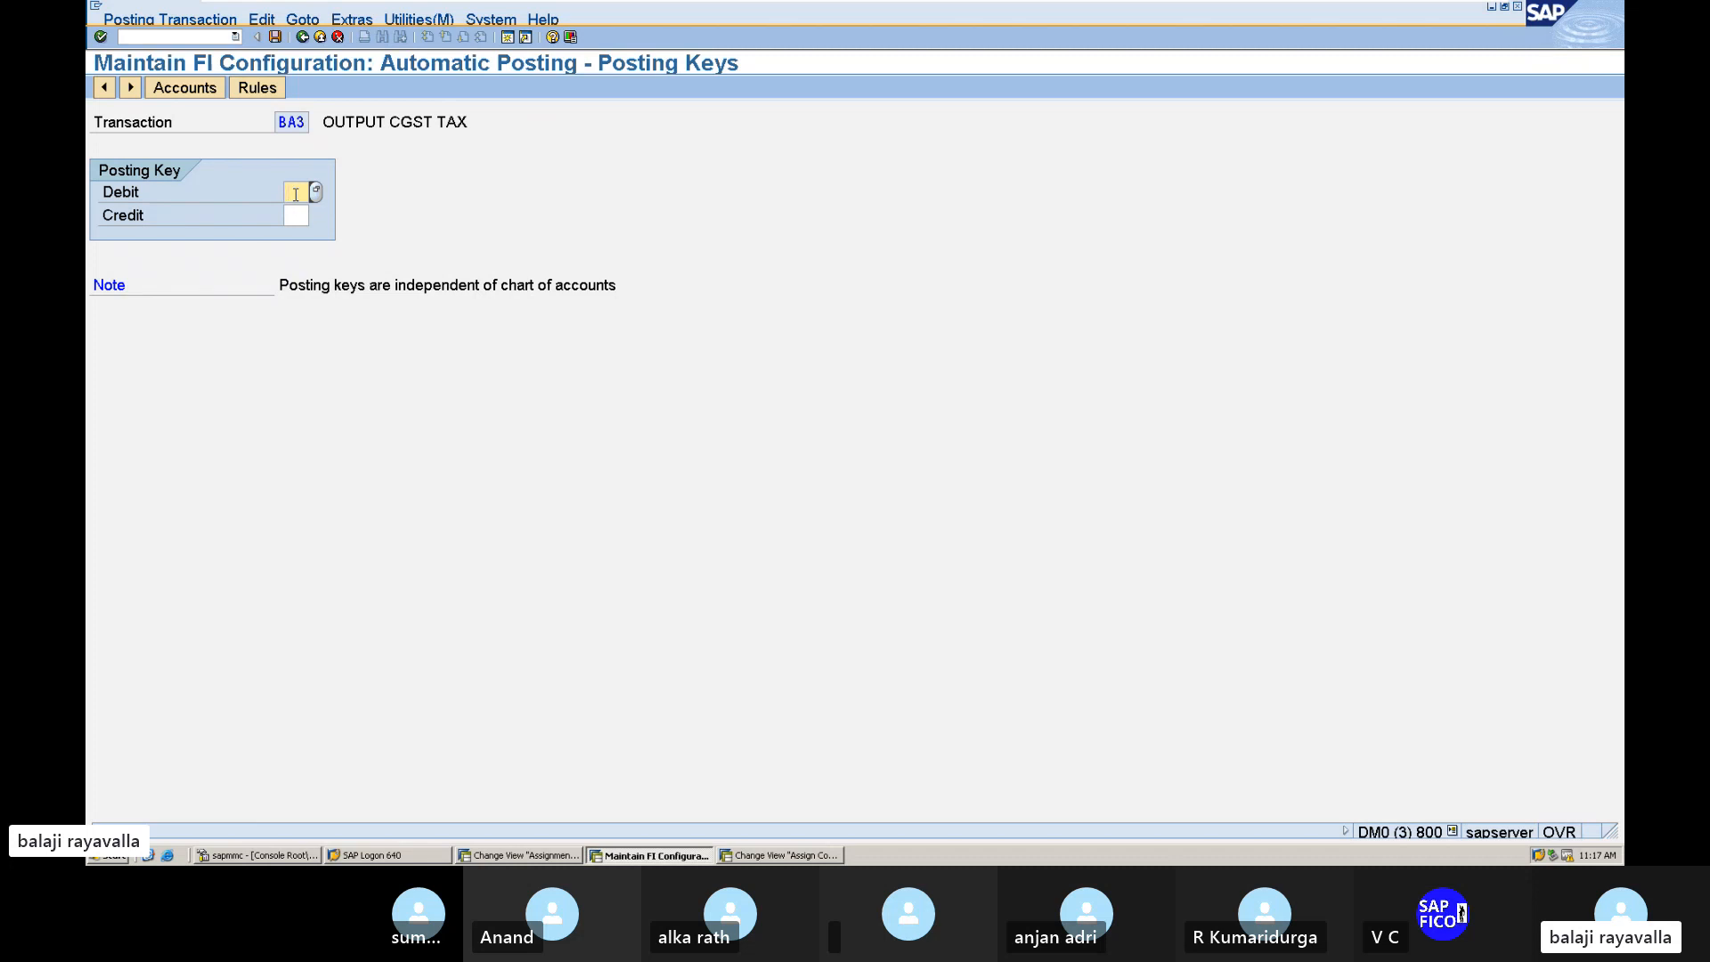
text(40)
click(300, 215)
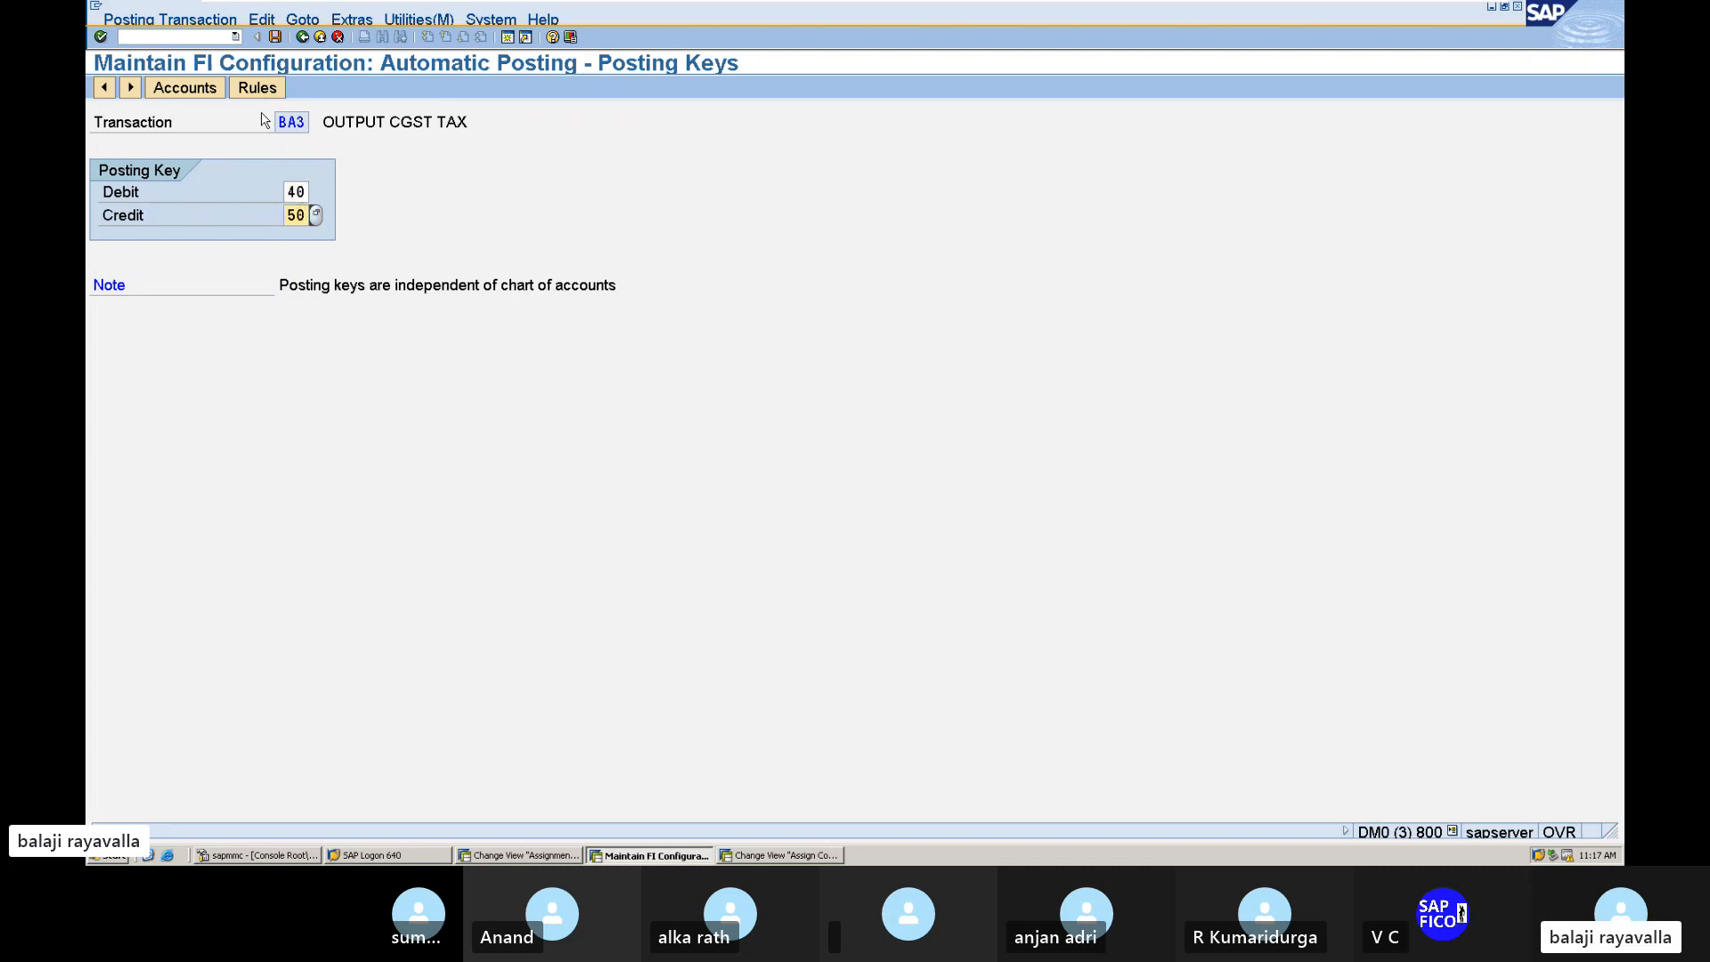
click(276, 37)
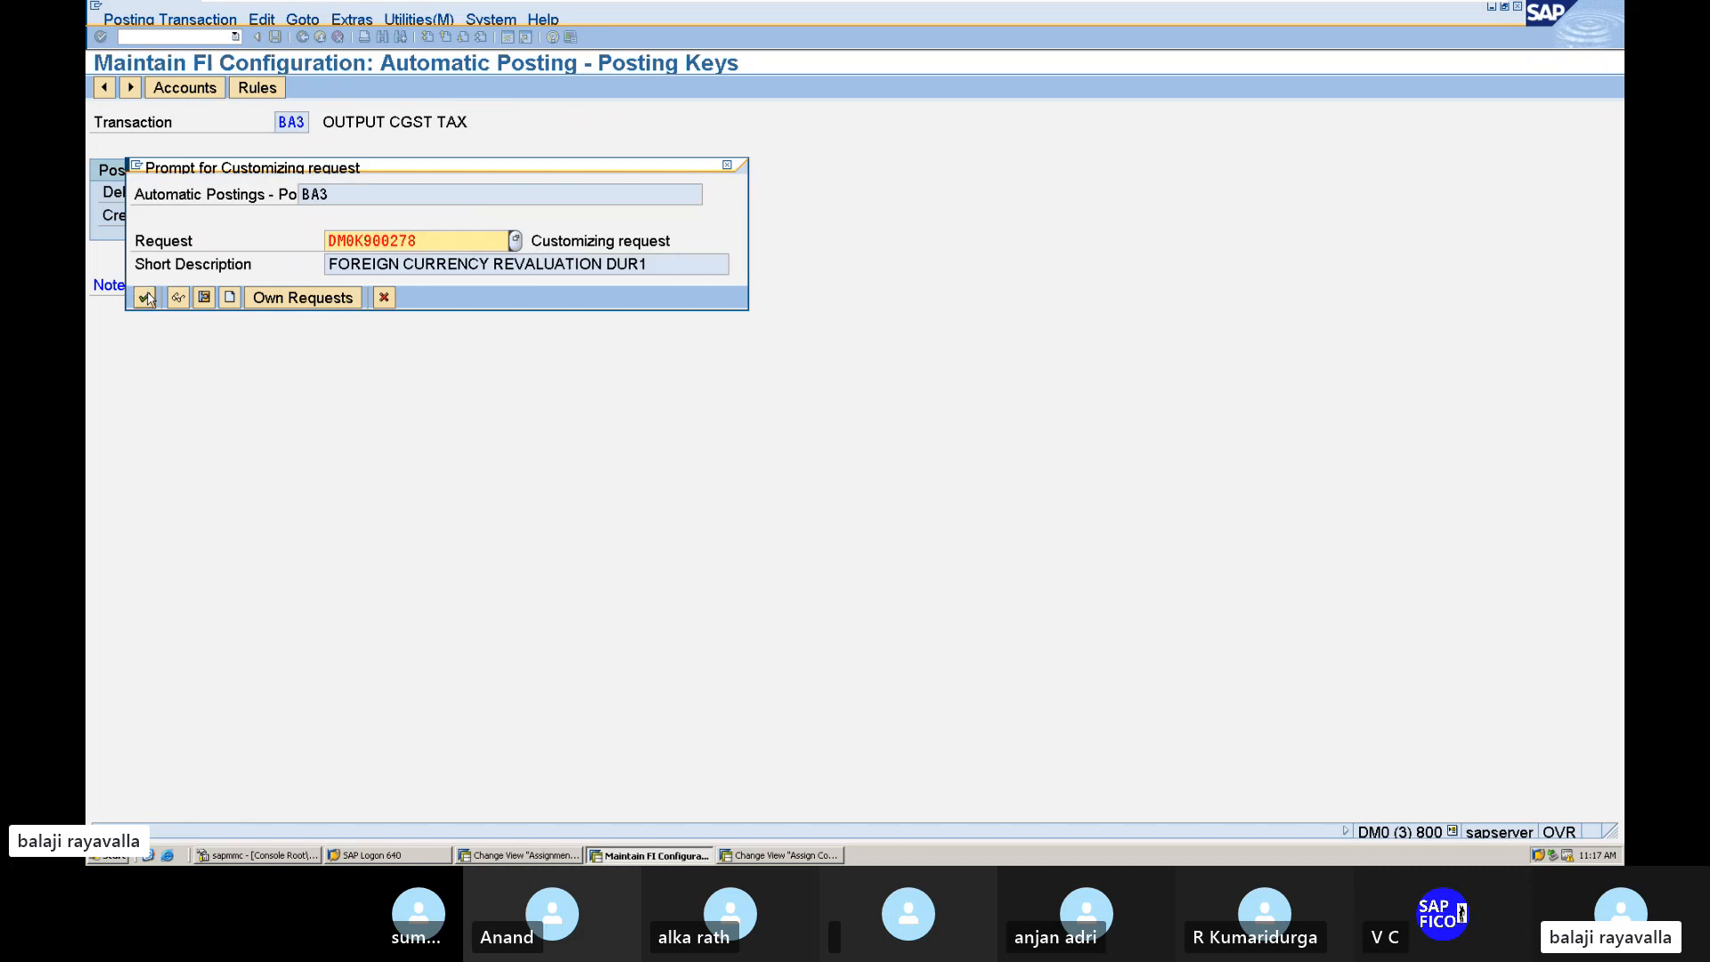
click(145, 297)
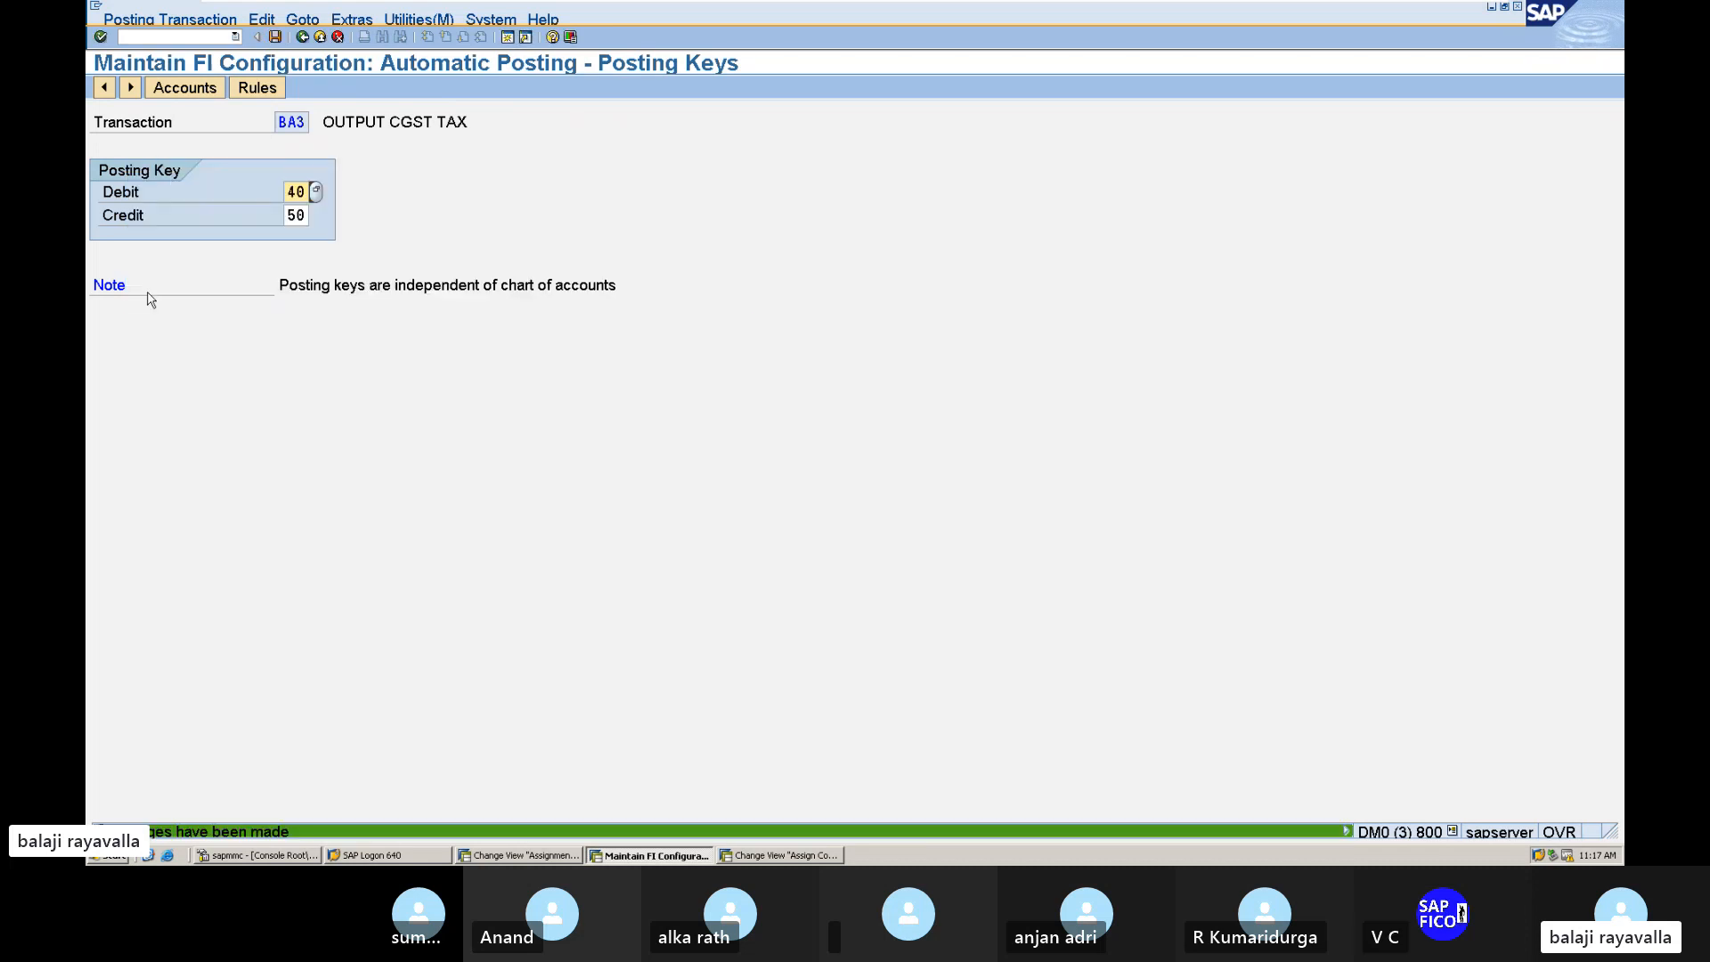
Step: Assign G/L account 100501 to OUTPUT CGST TAX (BA3), save it under request DM0K900278, and return to the procedures list
click(198, 90)
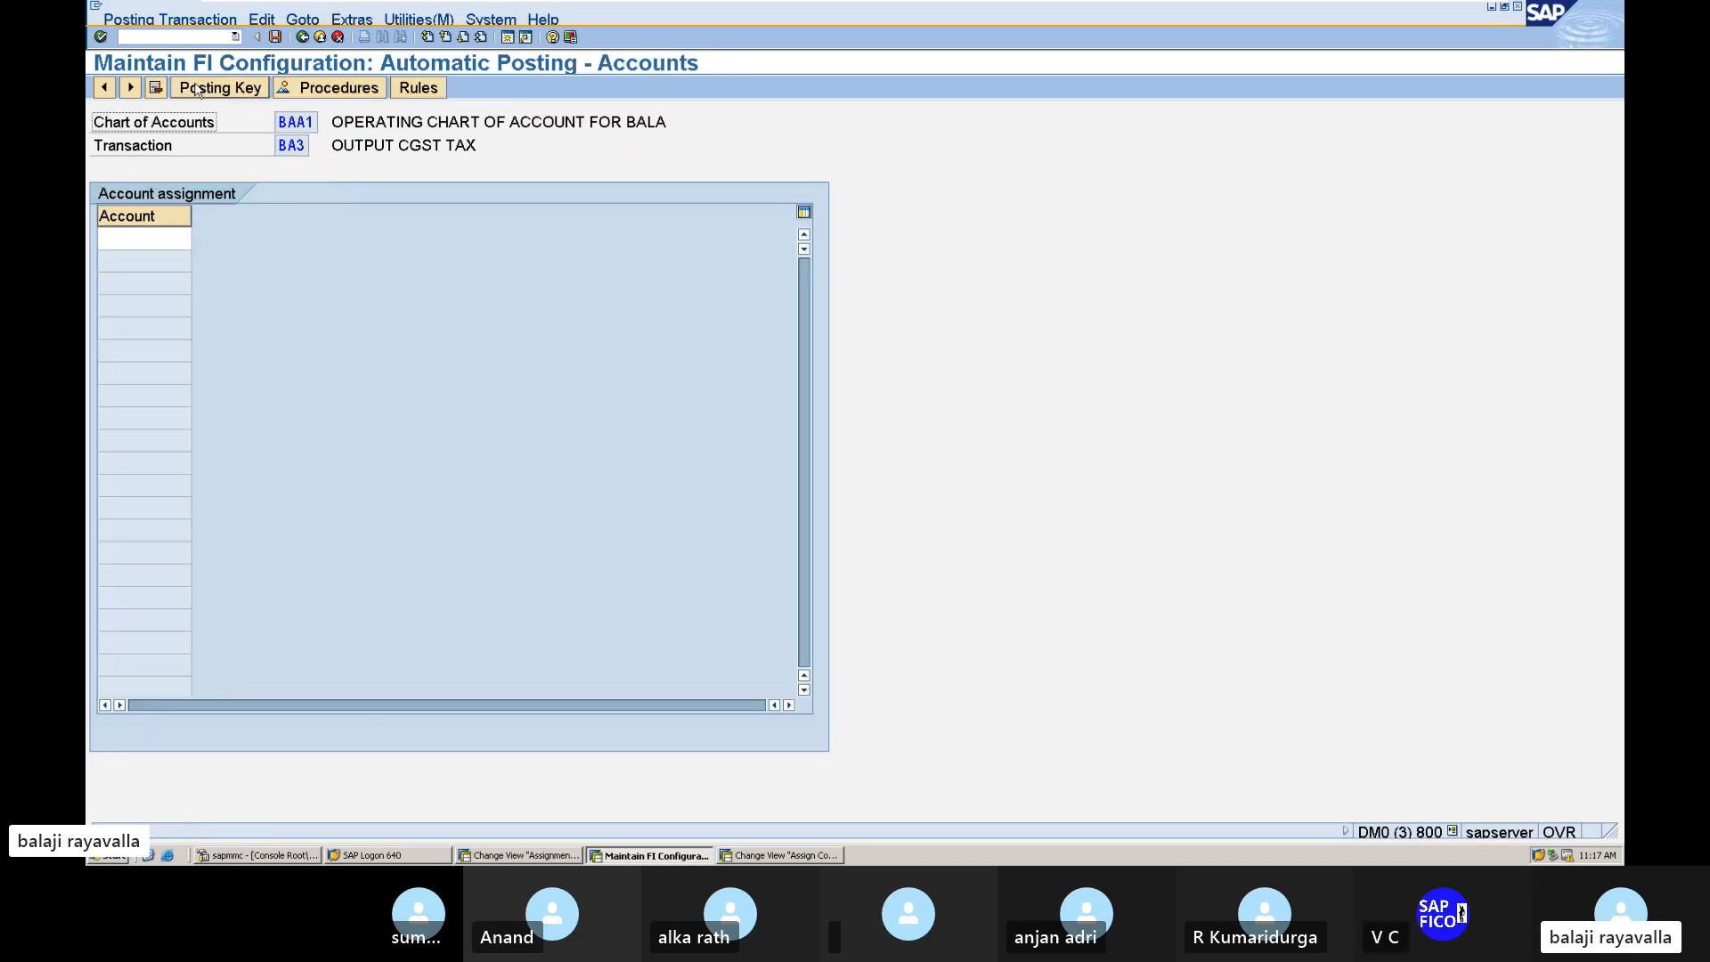
click(163, 239)
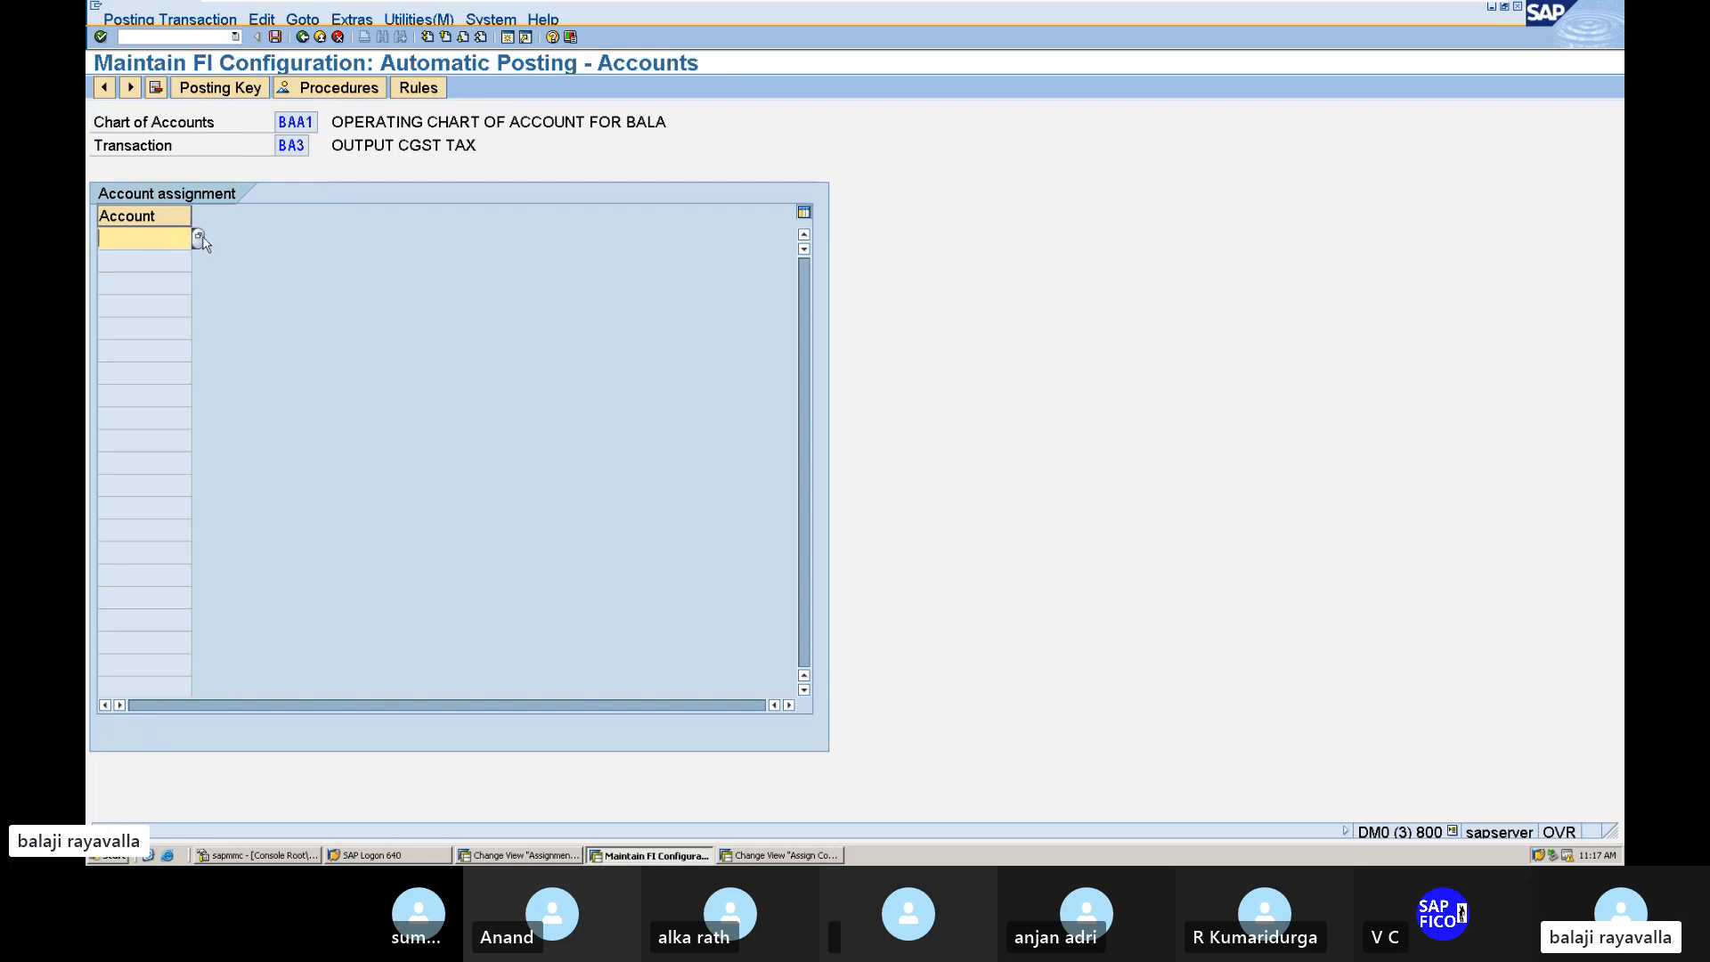
click(200, 238)
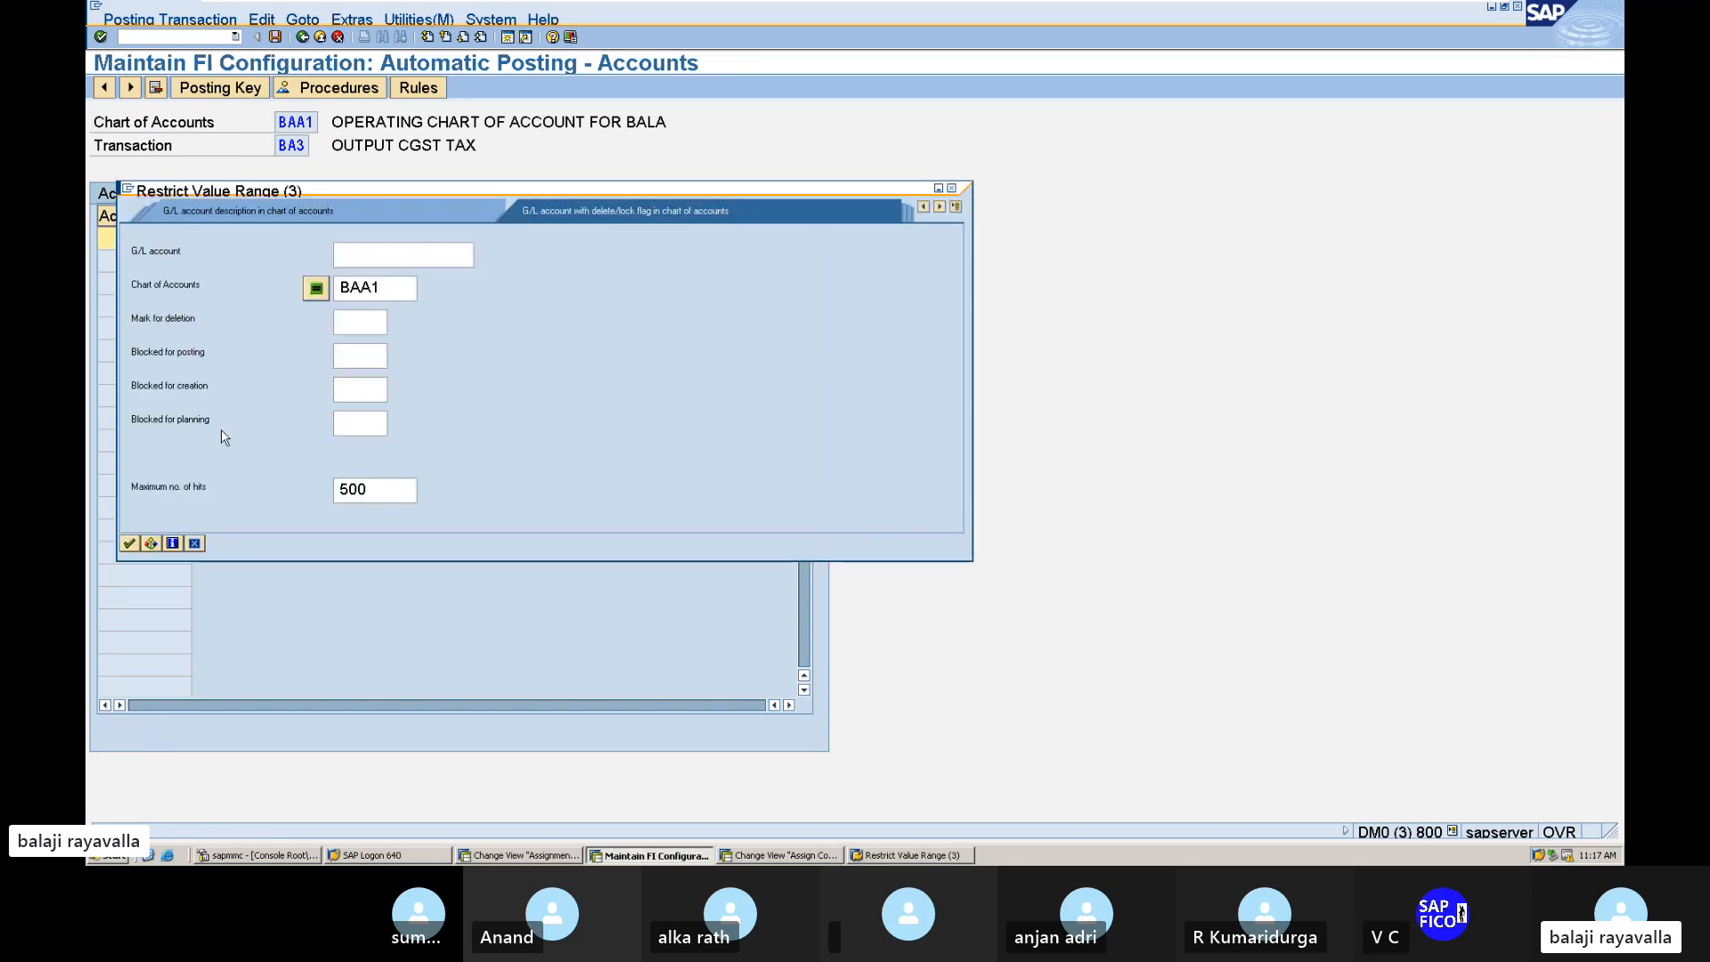
click(129, 544)
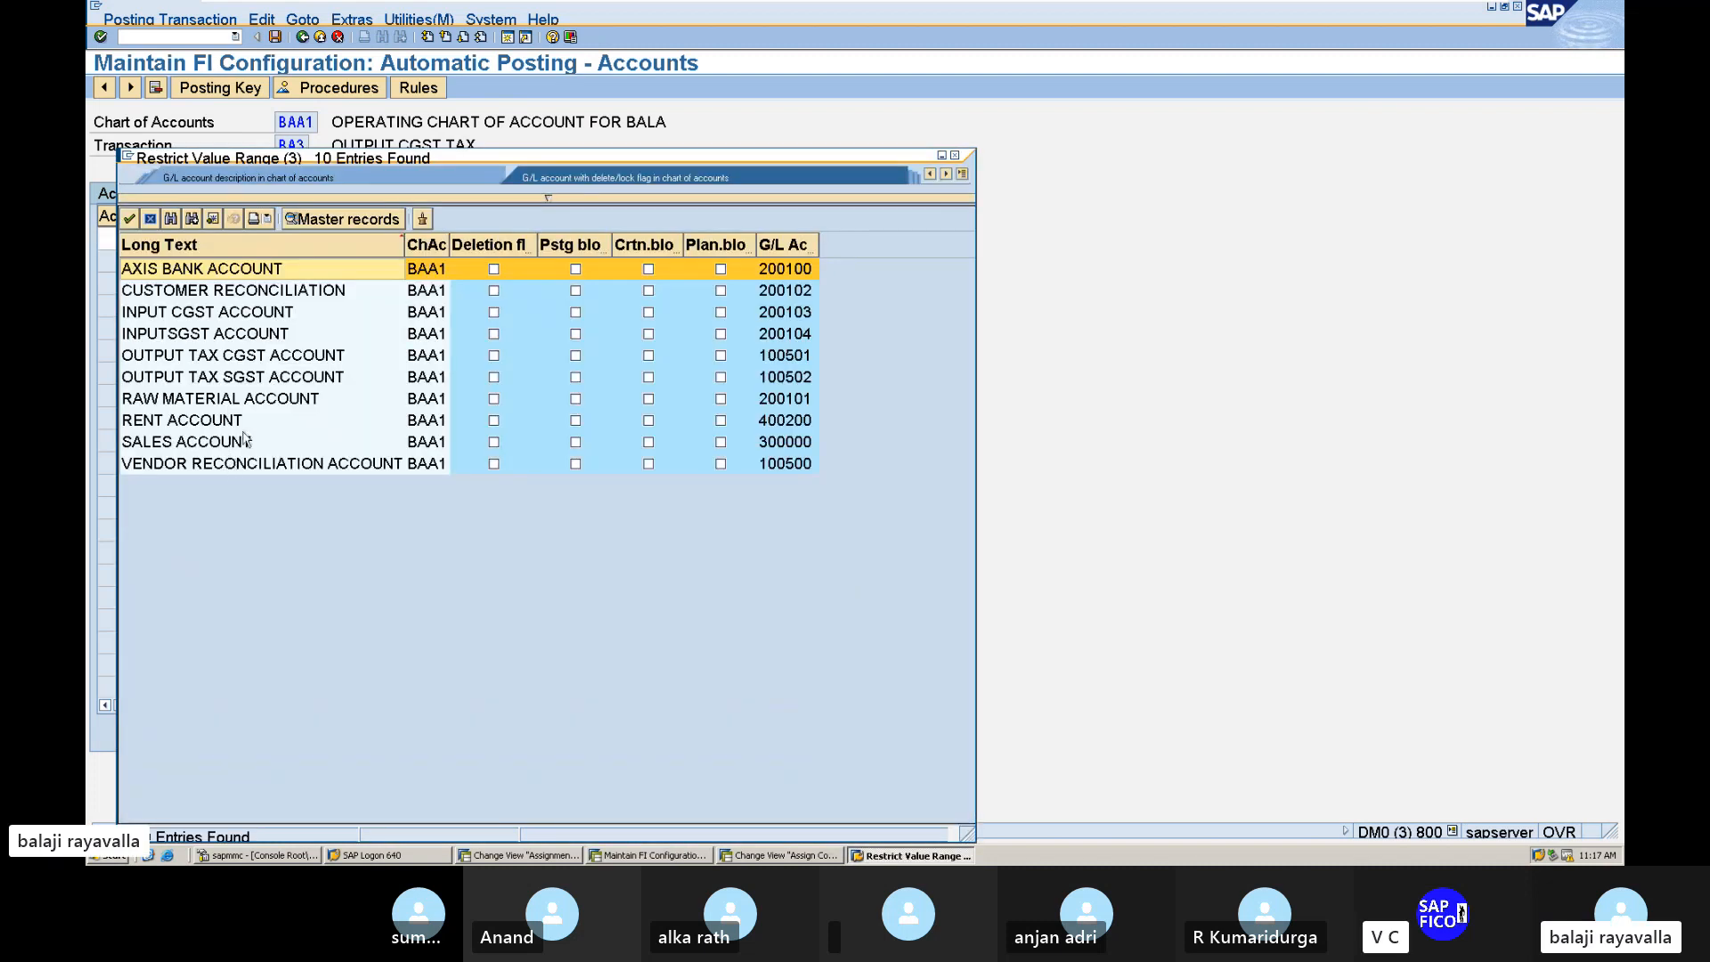
double_click(299, 357)
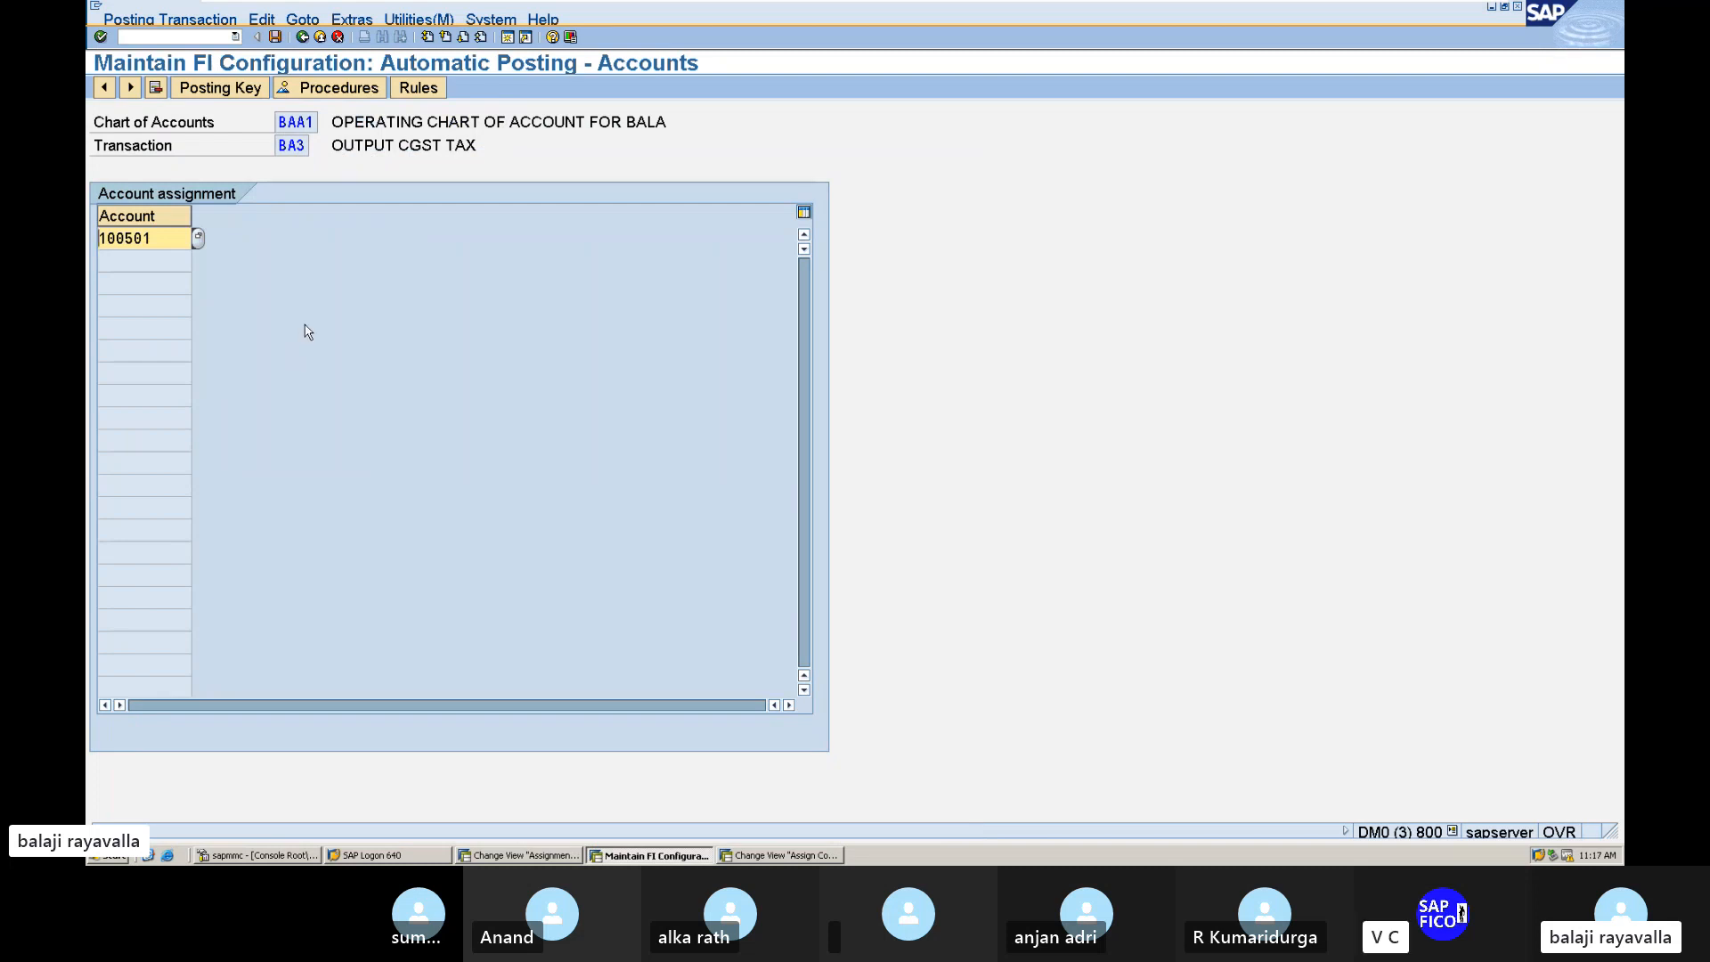
key(Return)
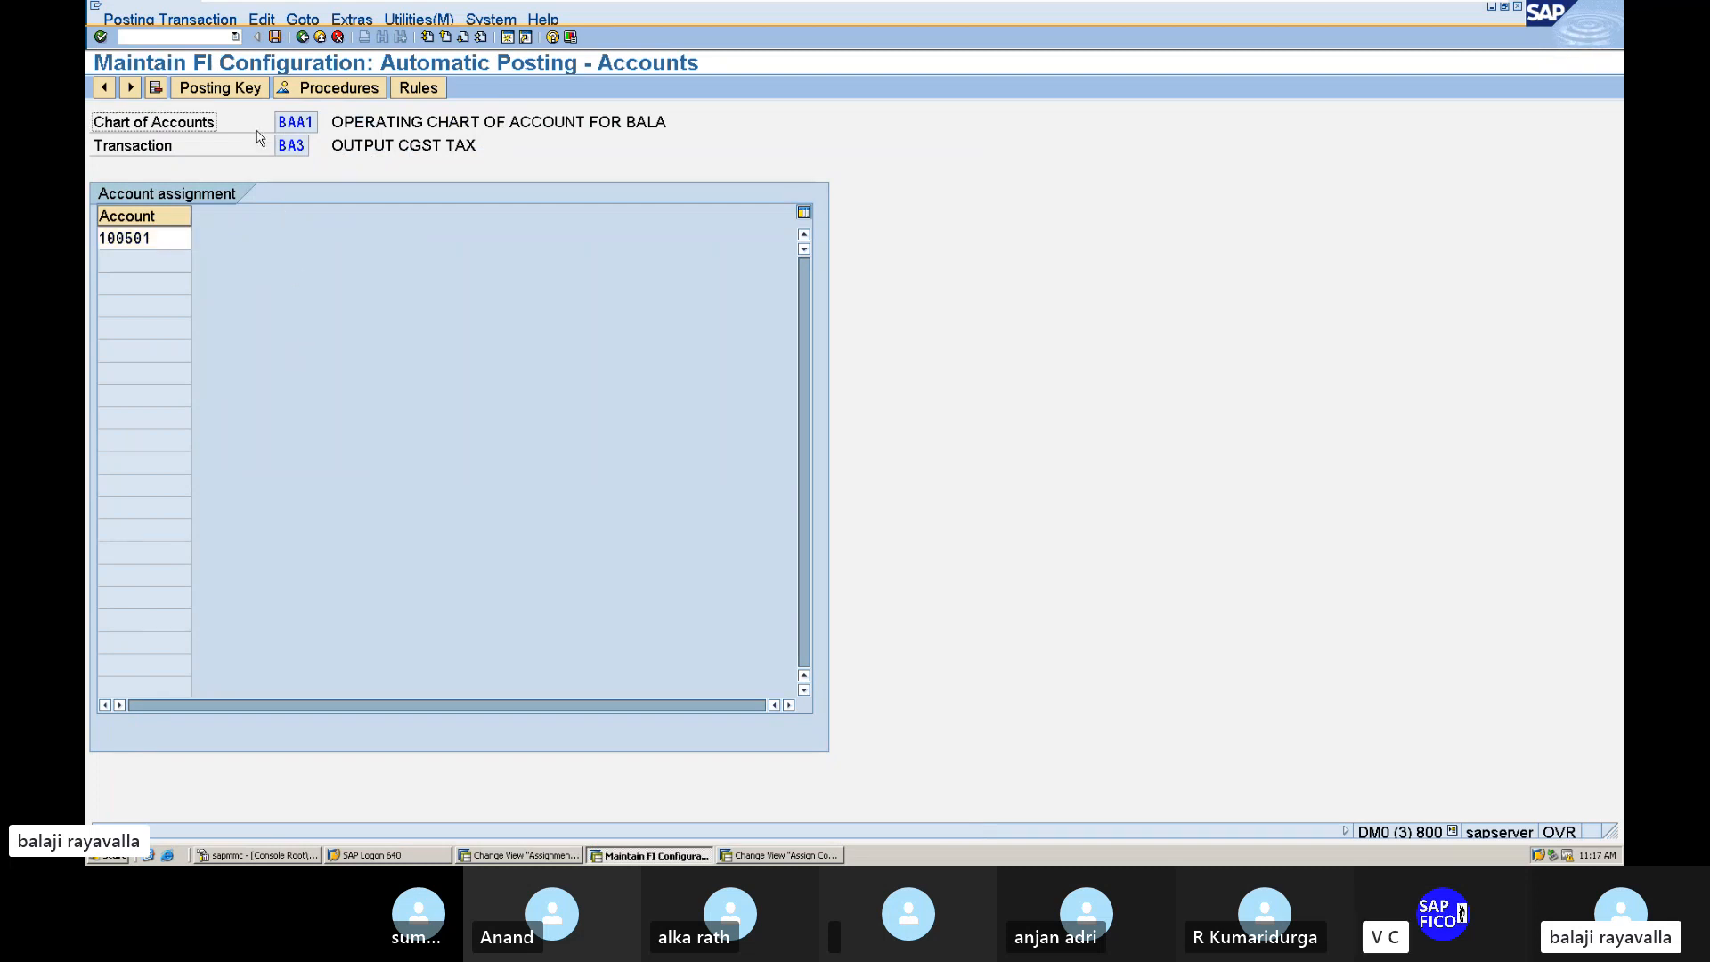
click(276, 37)
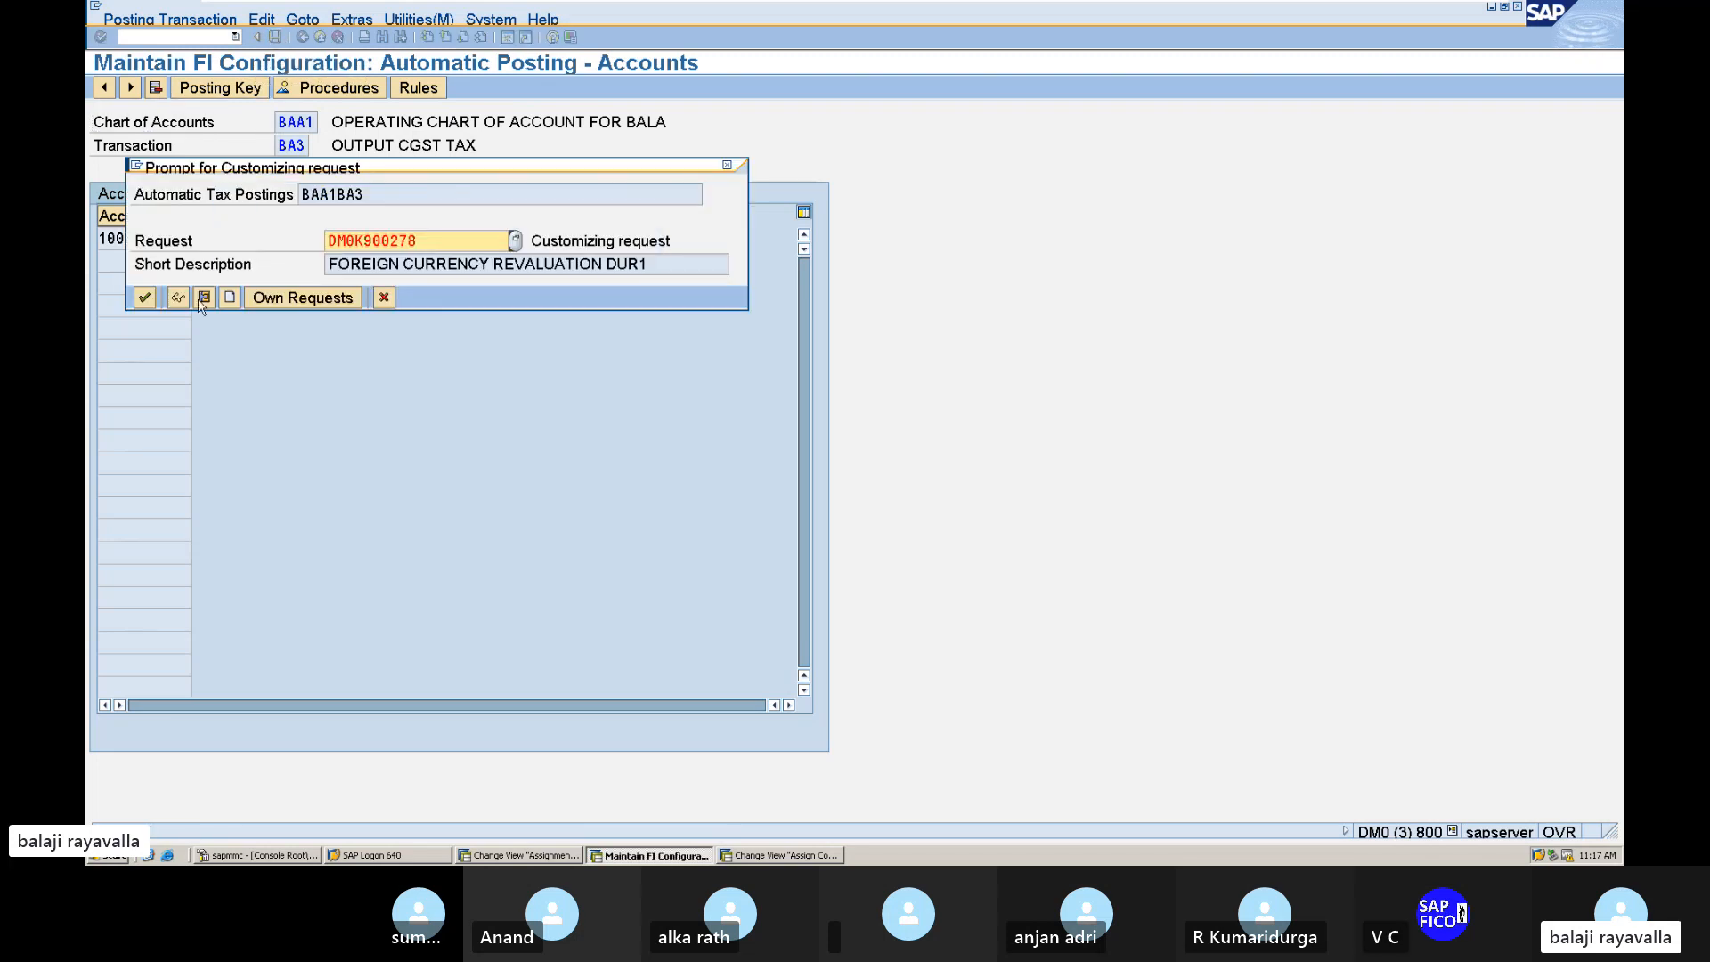
click(145, 296)
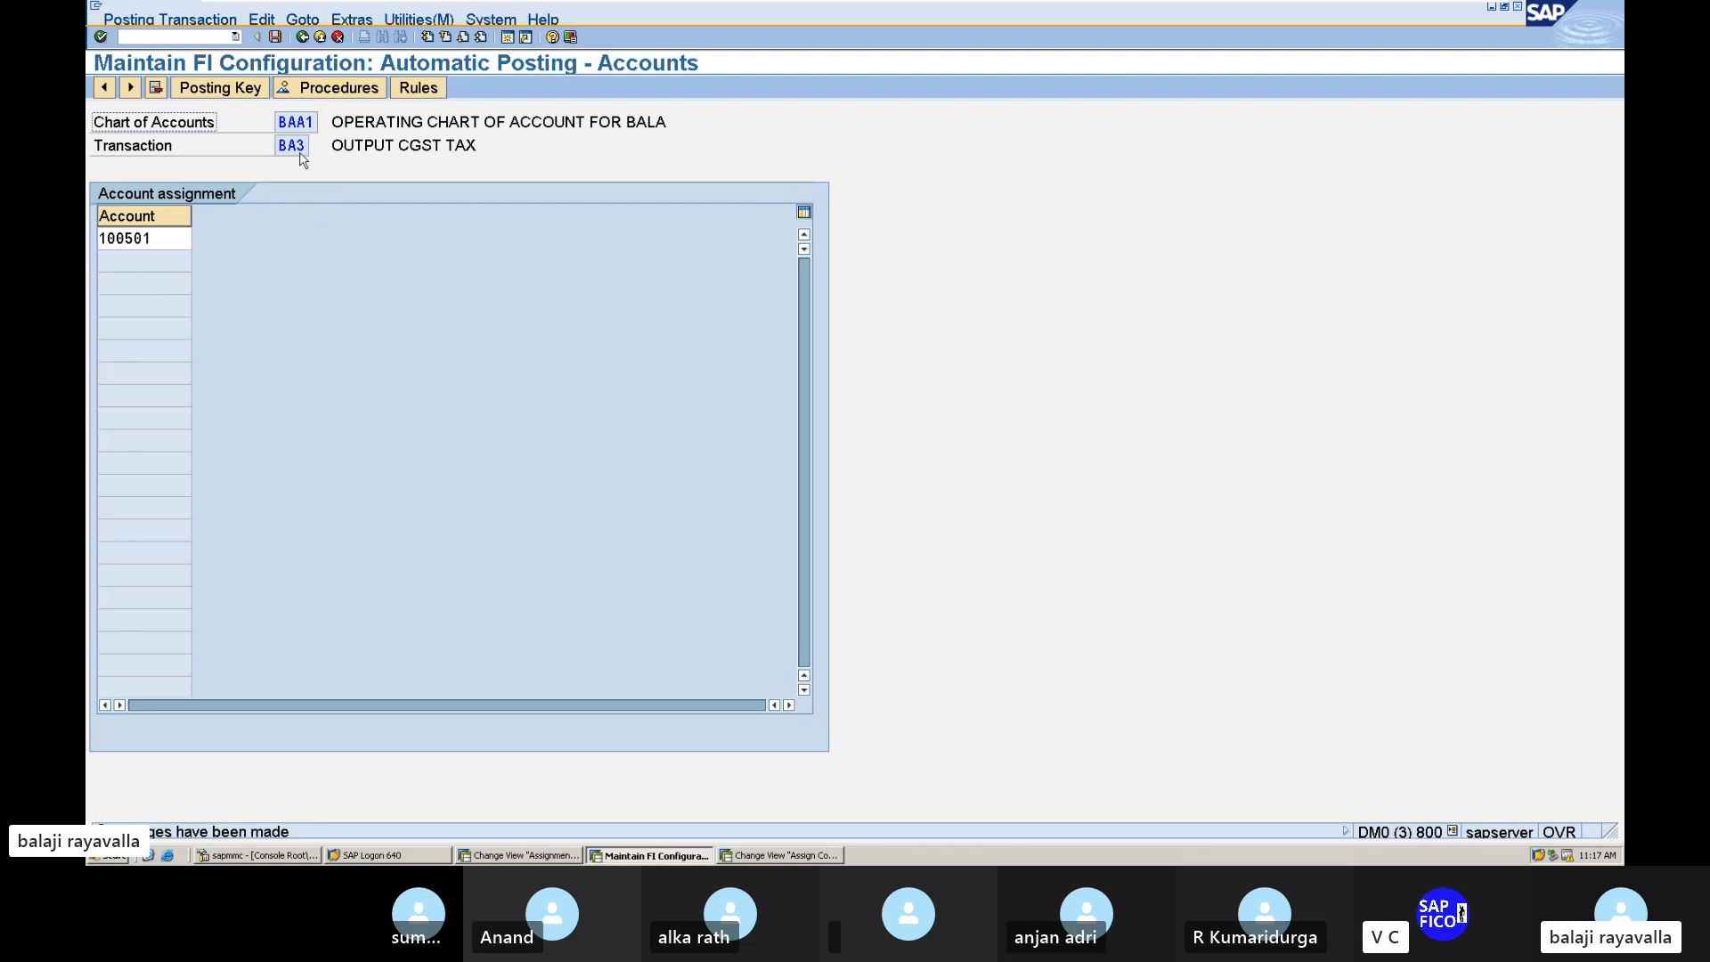
click(304, 38)
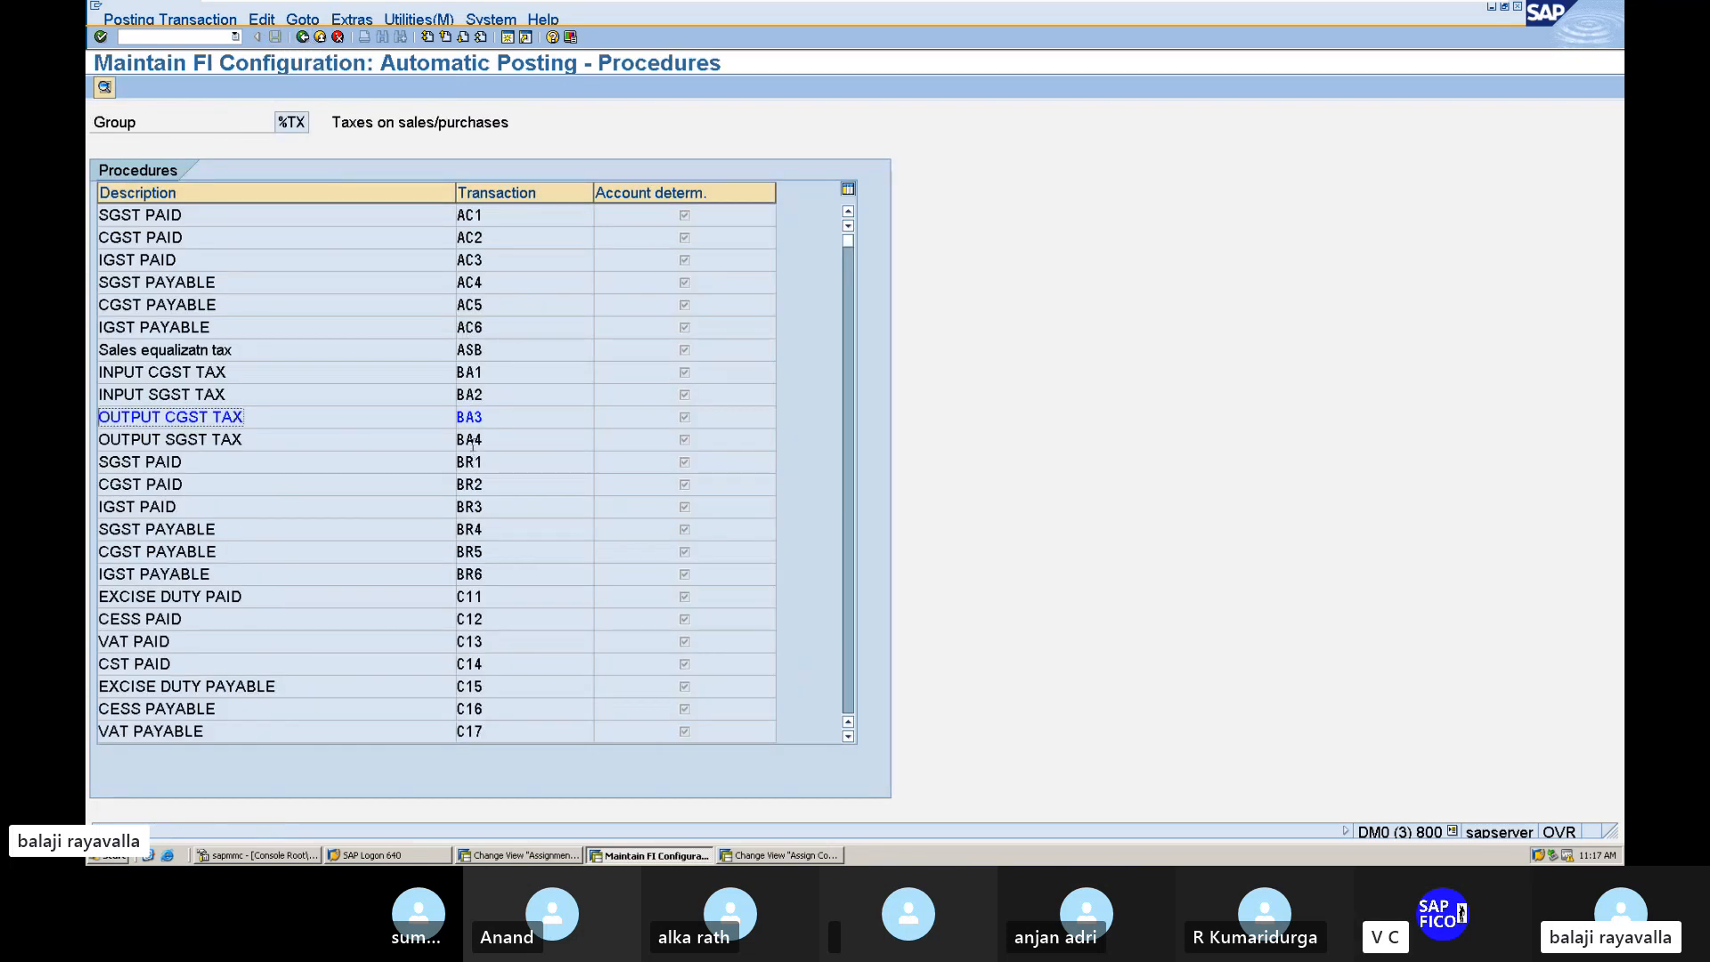
Step: Save the rules of OUTPUT SGST TAX (BA4) and set its posting keys to 40 debit and 50 credit under request DM0K900278
double_click(471, 440)
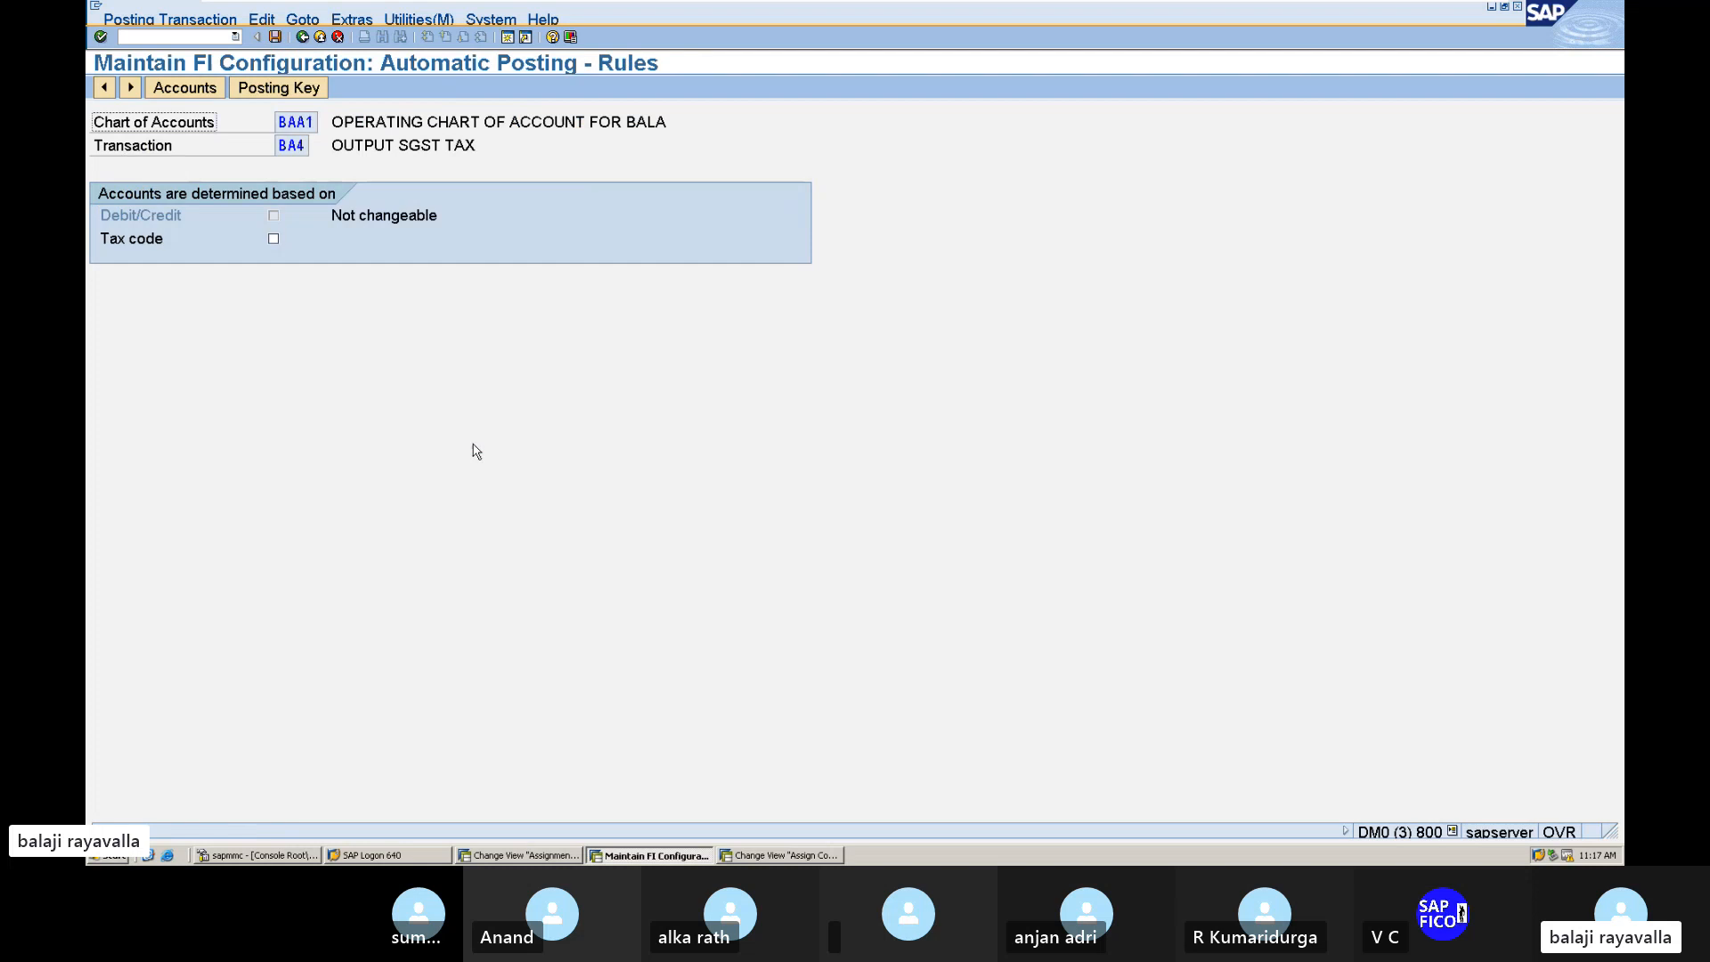
click(294, 80)
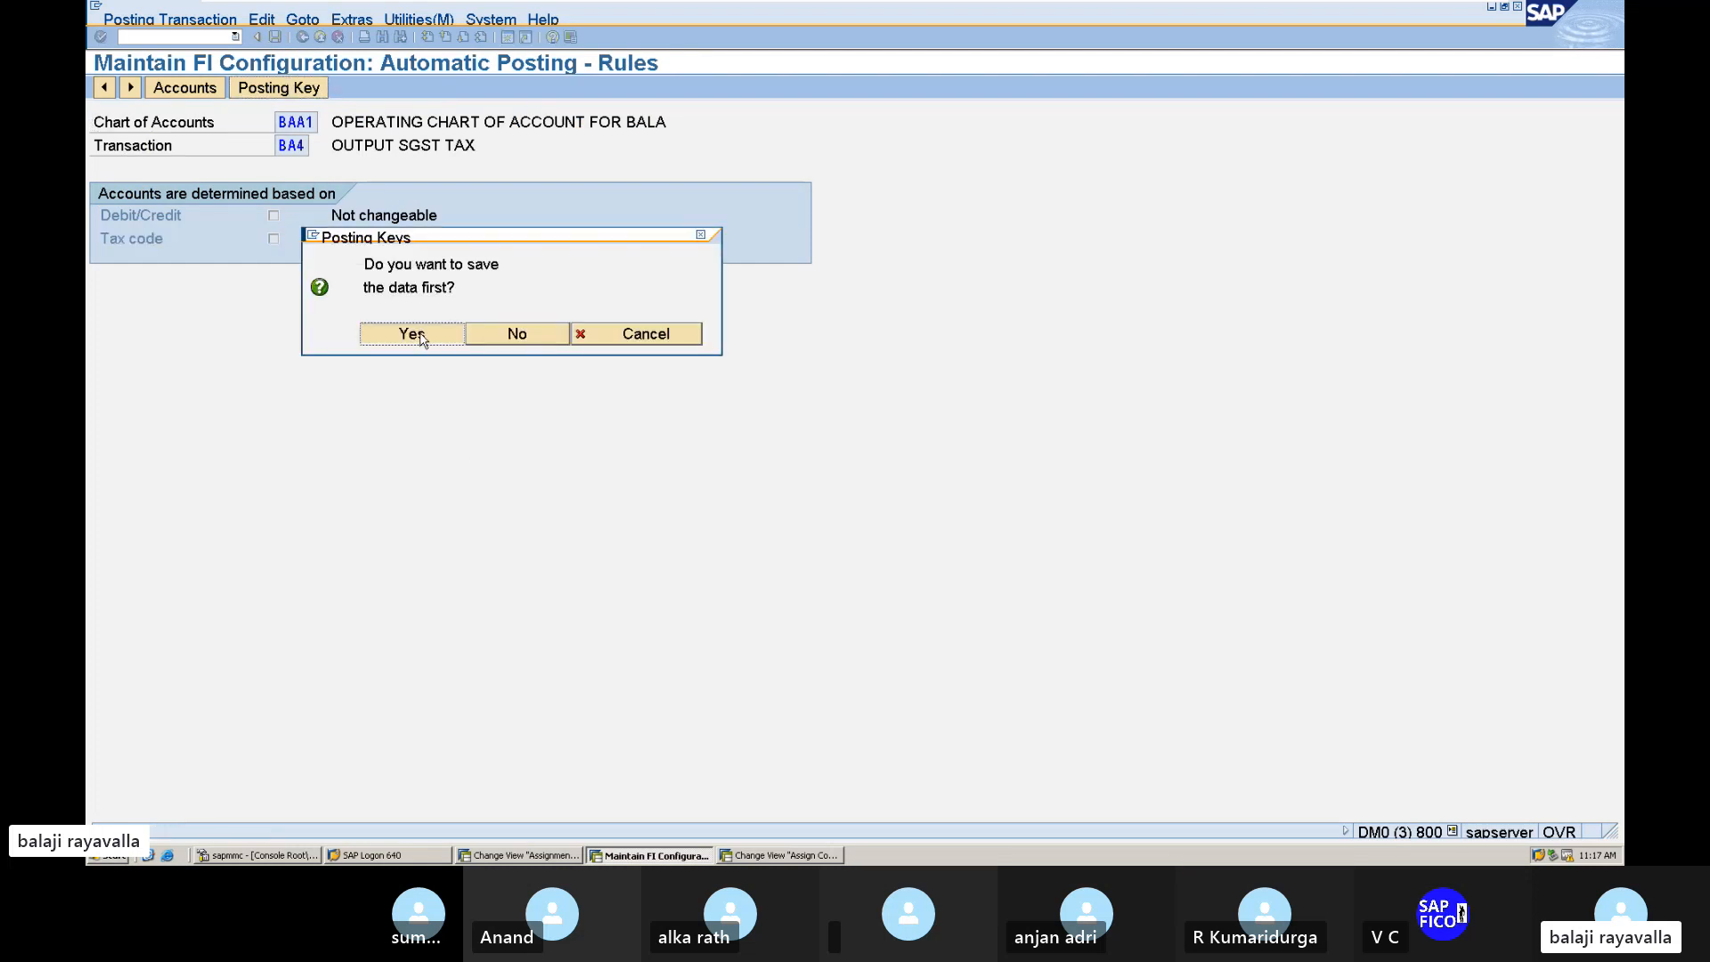
click(412, 335)
click(238, 88)
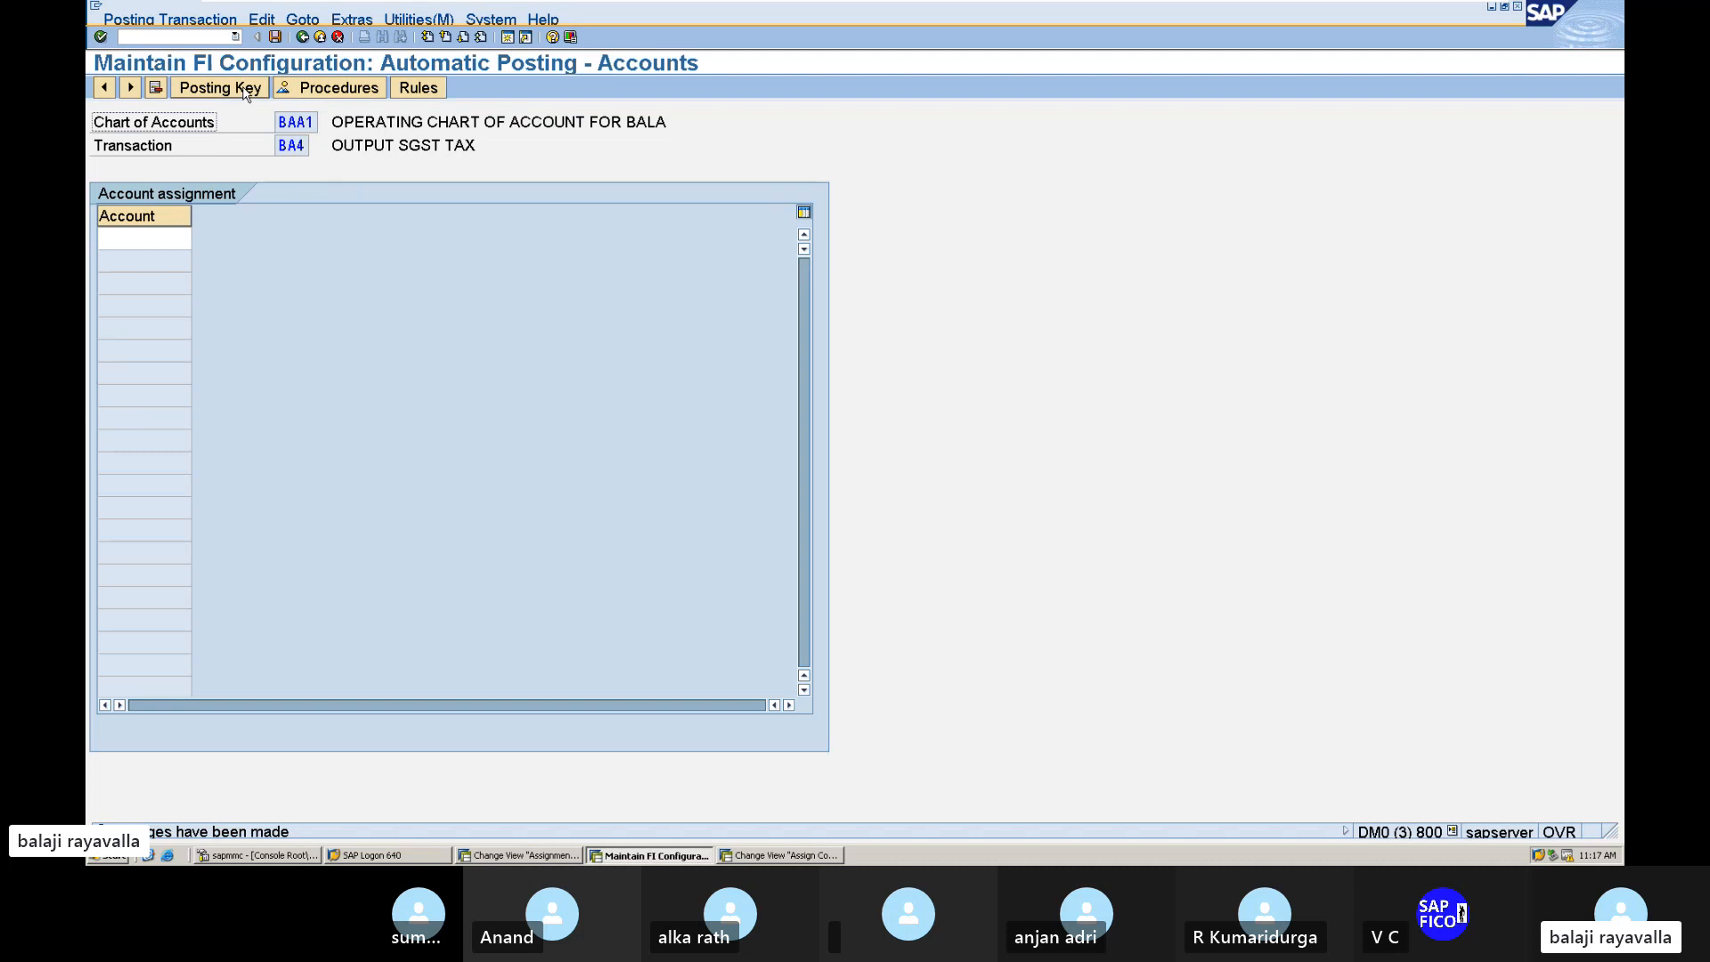
text(4)
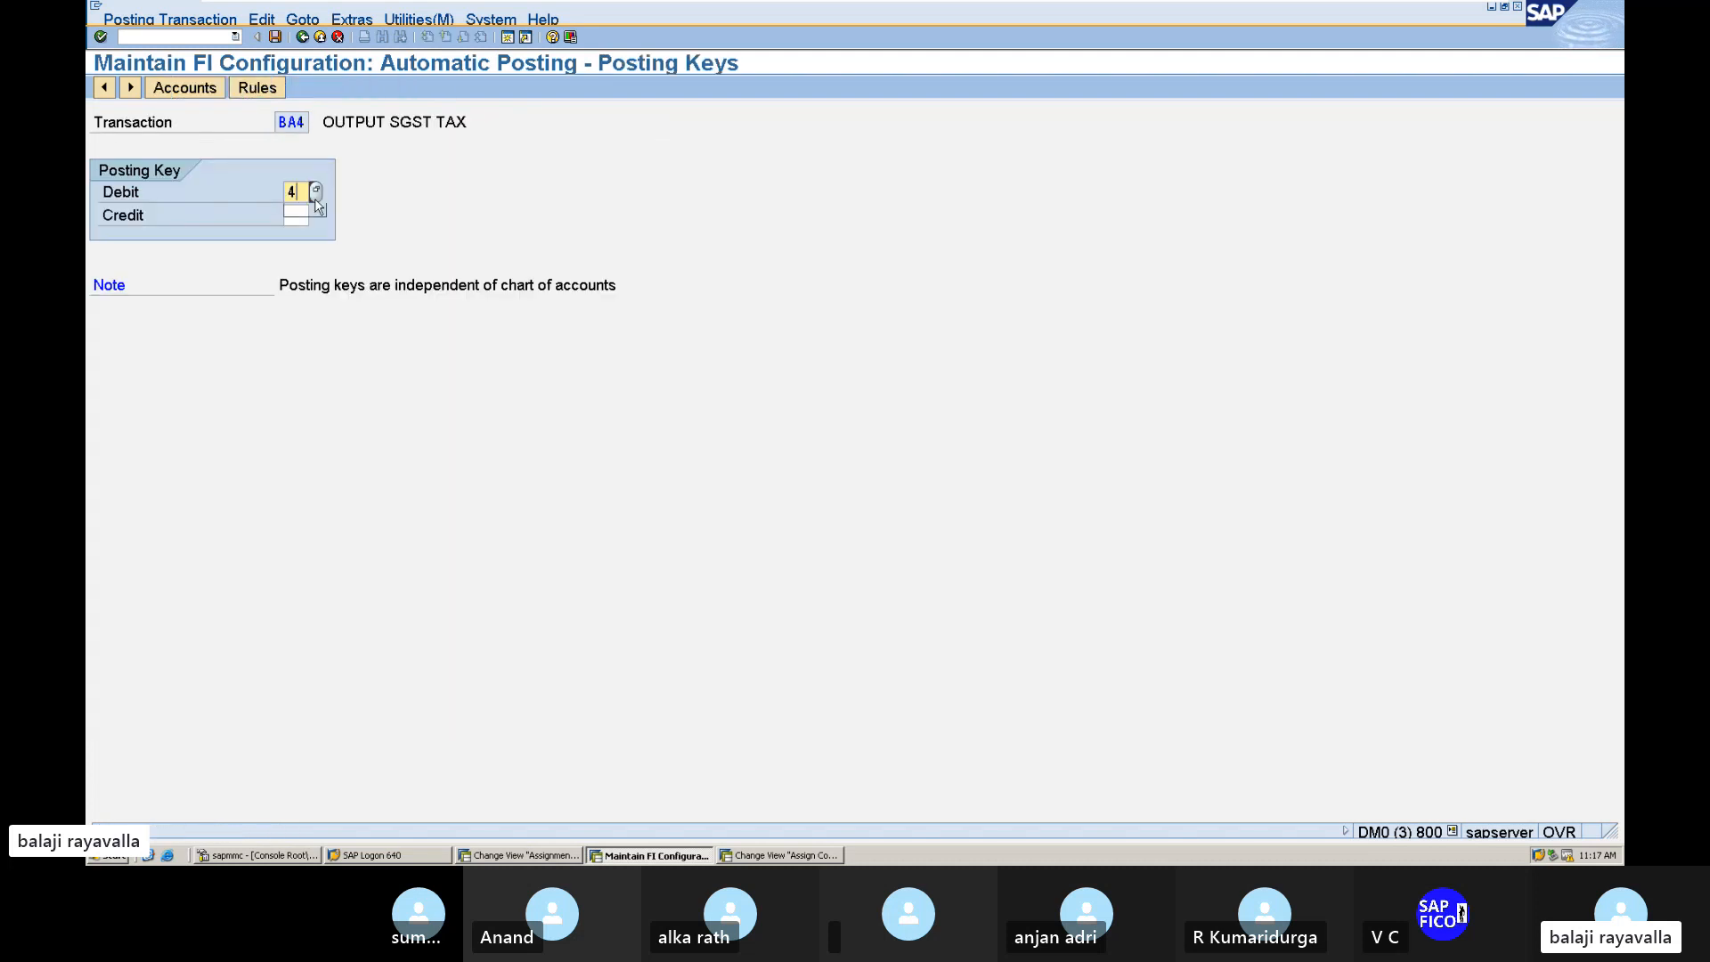
text(0)
click(299, 213)
text(50)
click(276, 35)
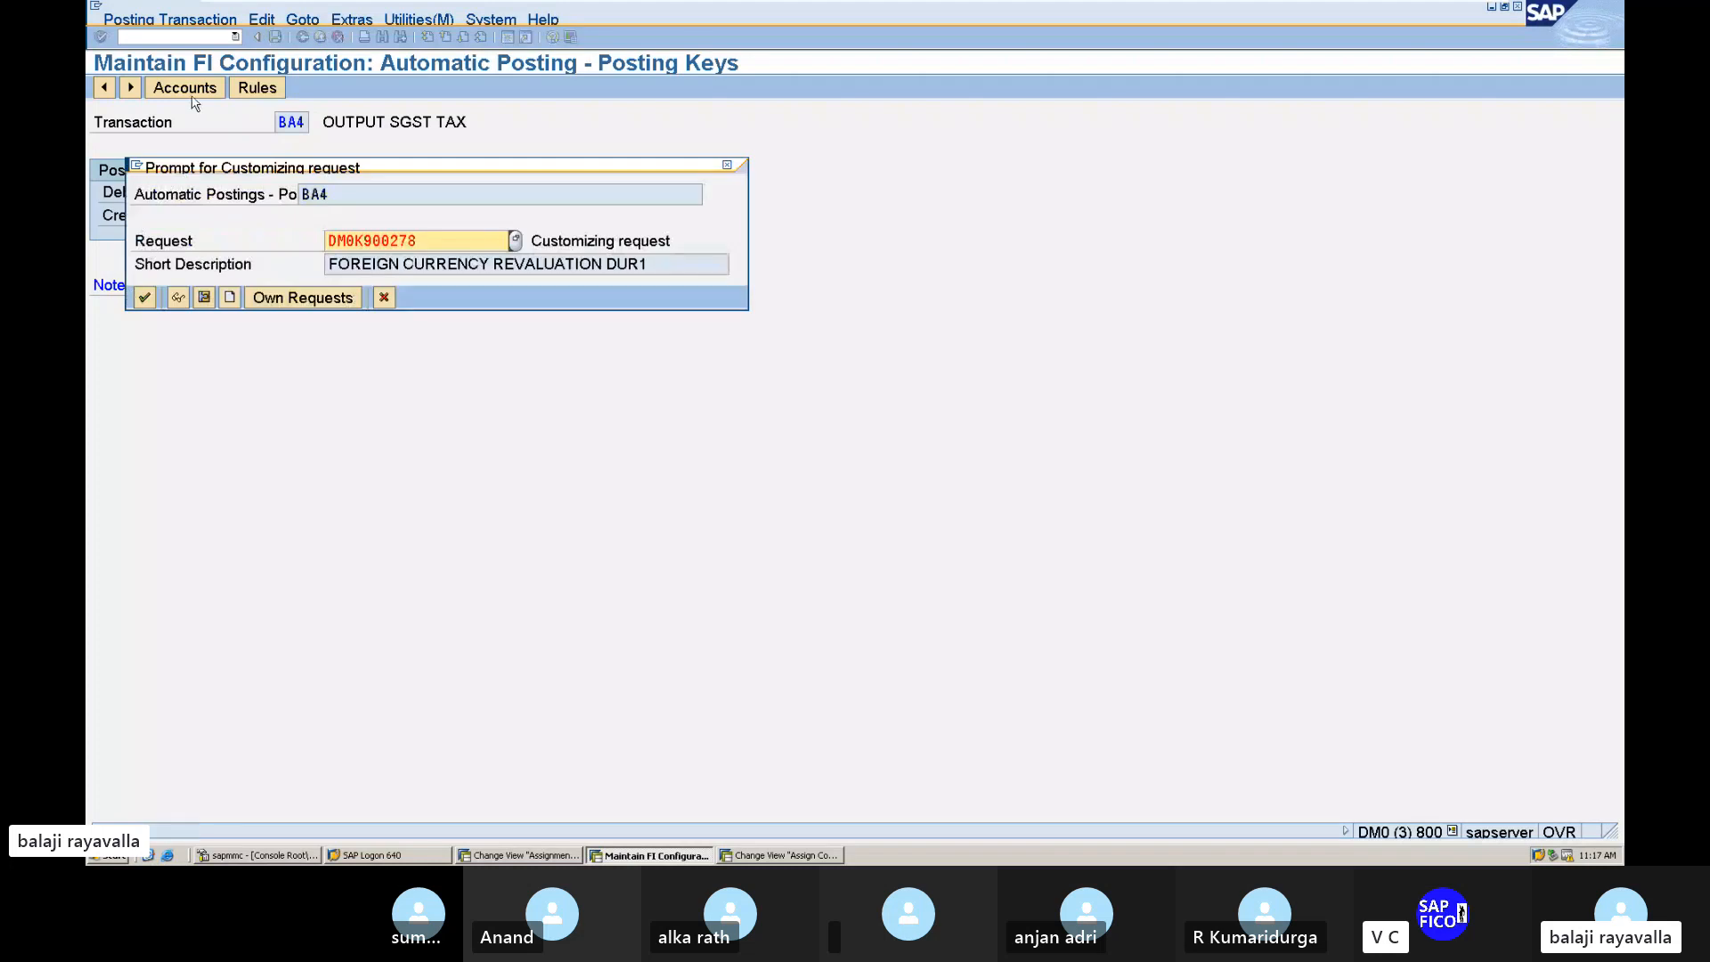
click(140, 294)
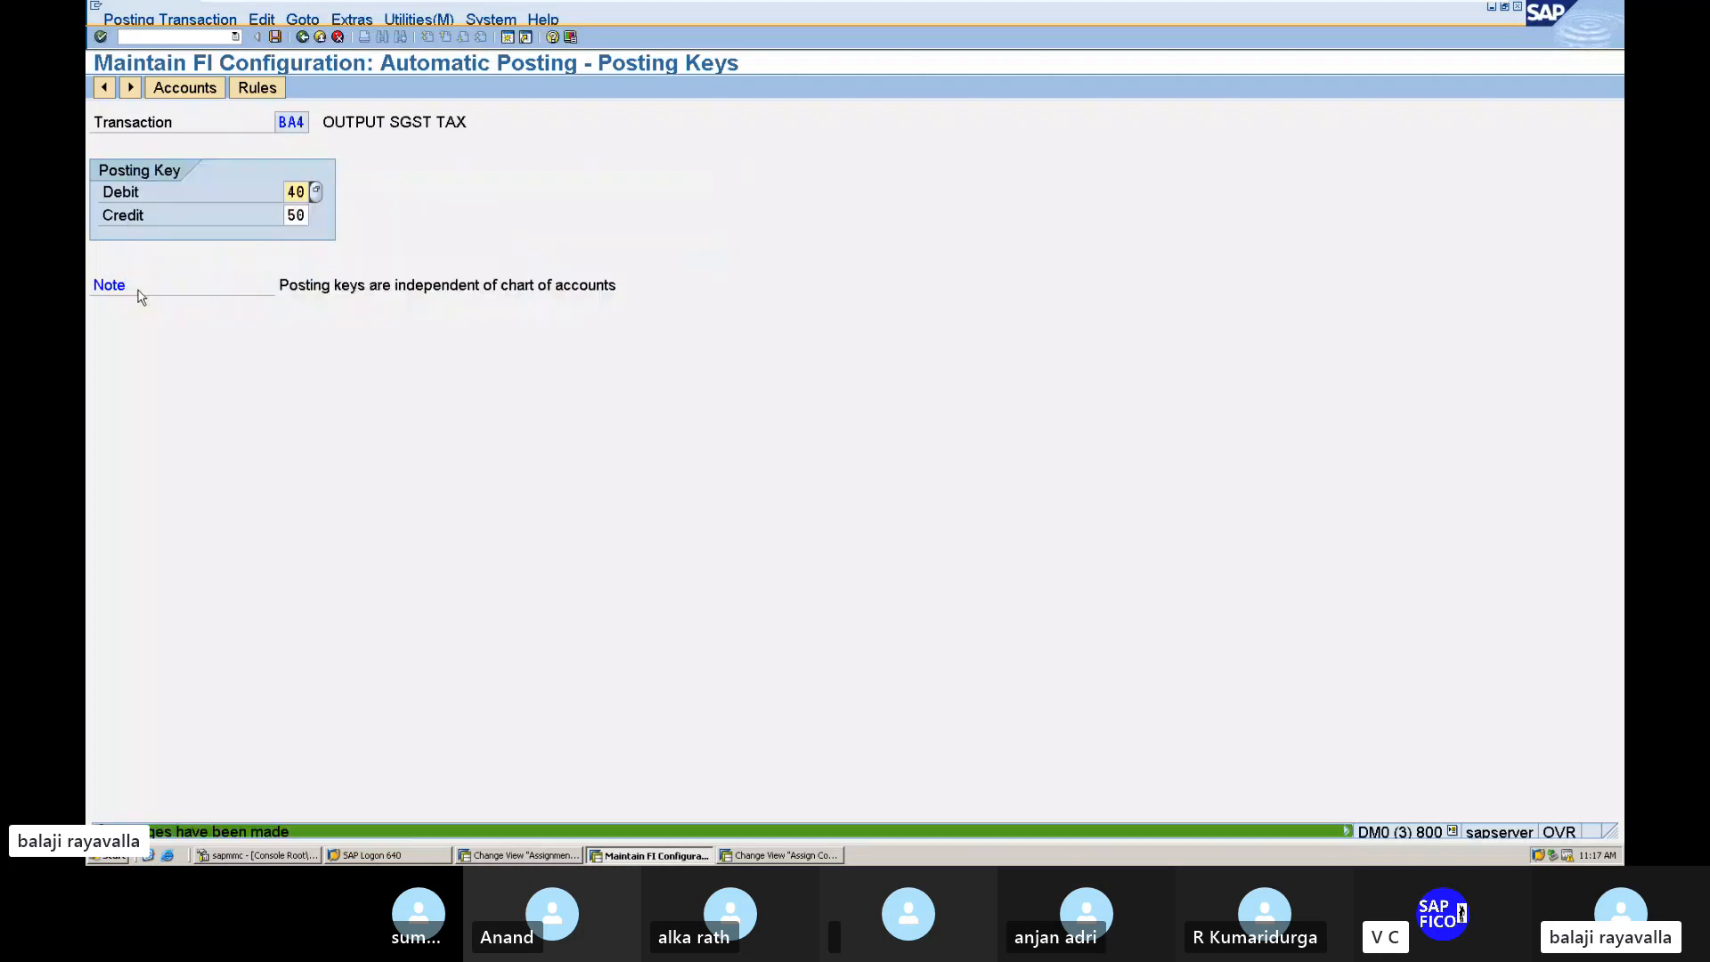
Step: Assign G/L account 100502 to OUTPUT SGST TAX (BA4), save it under request DM0K900278, and return to the procedures list
click(174, 89)
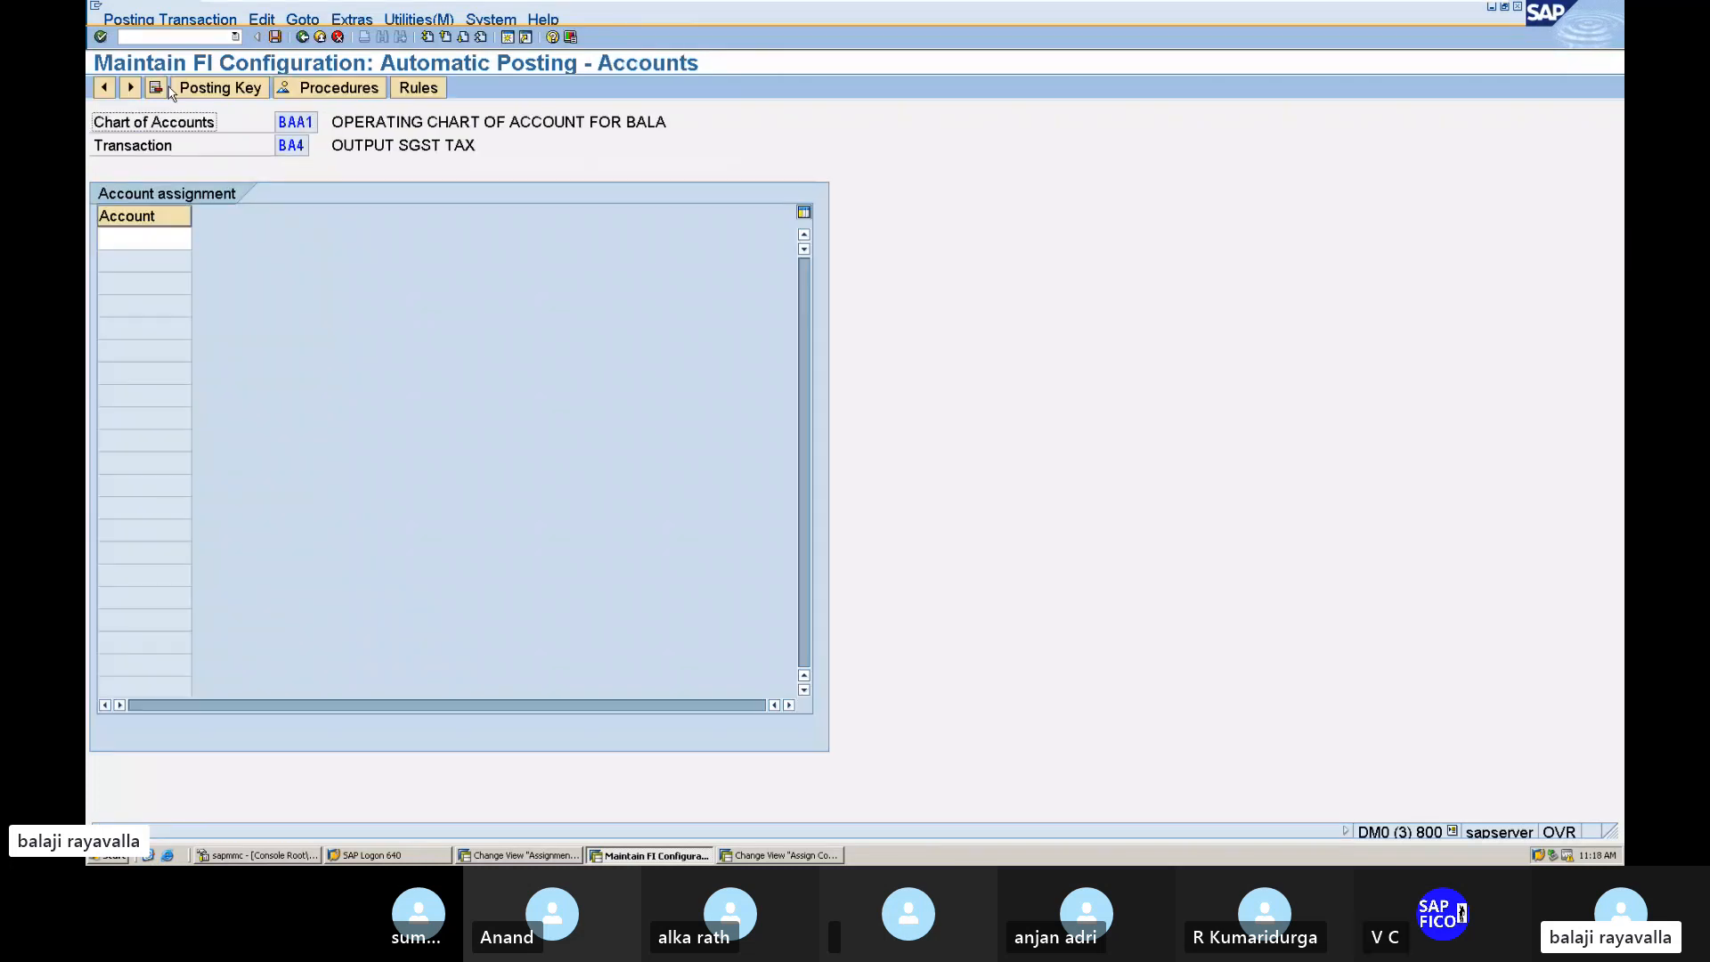
click(162, 235)
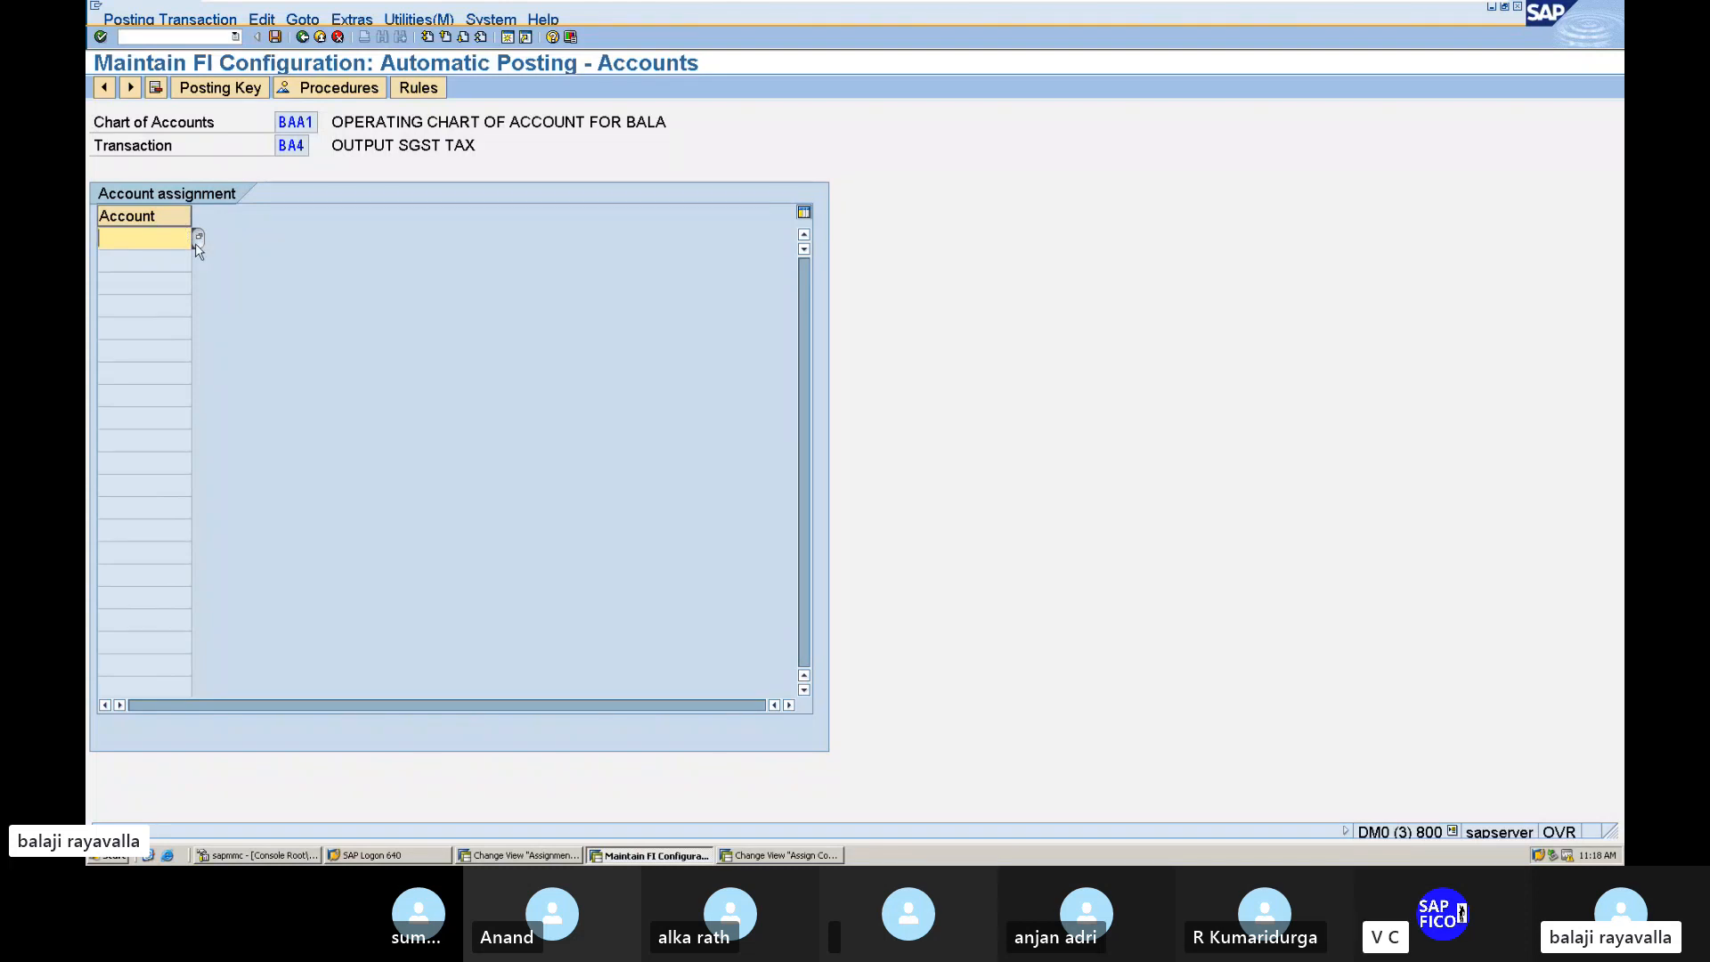
click(198, 238)
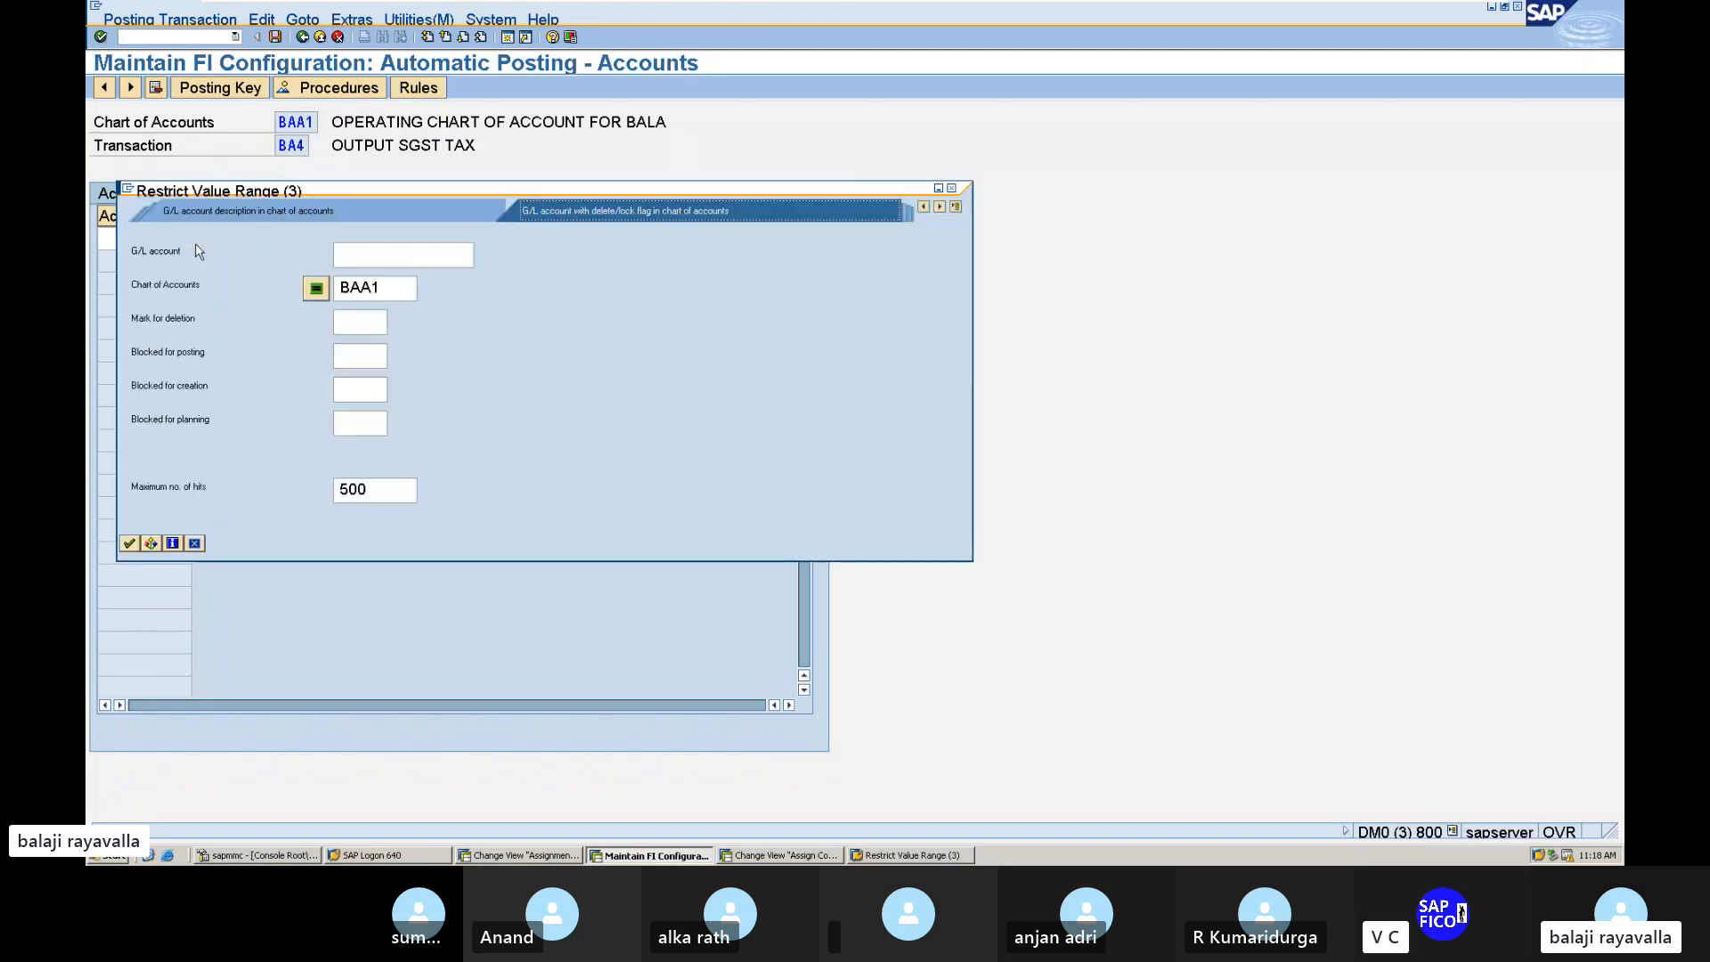
click(130, 543)
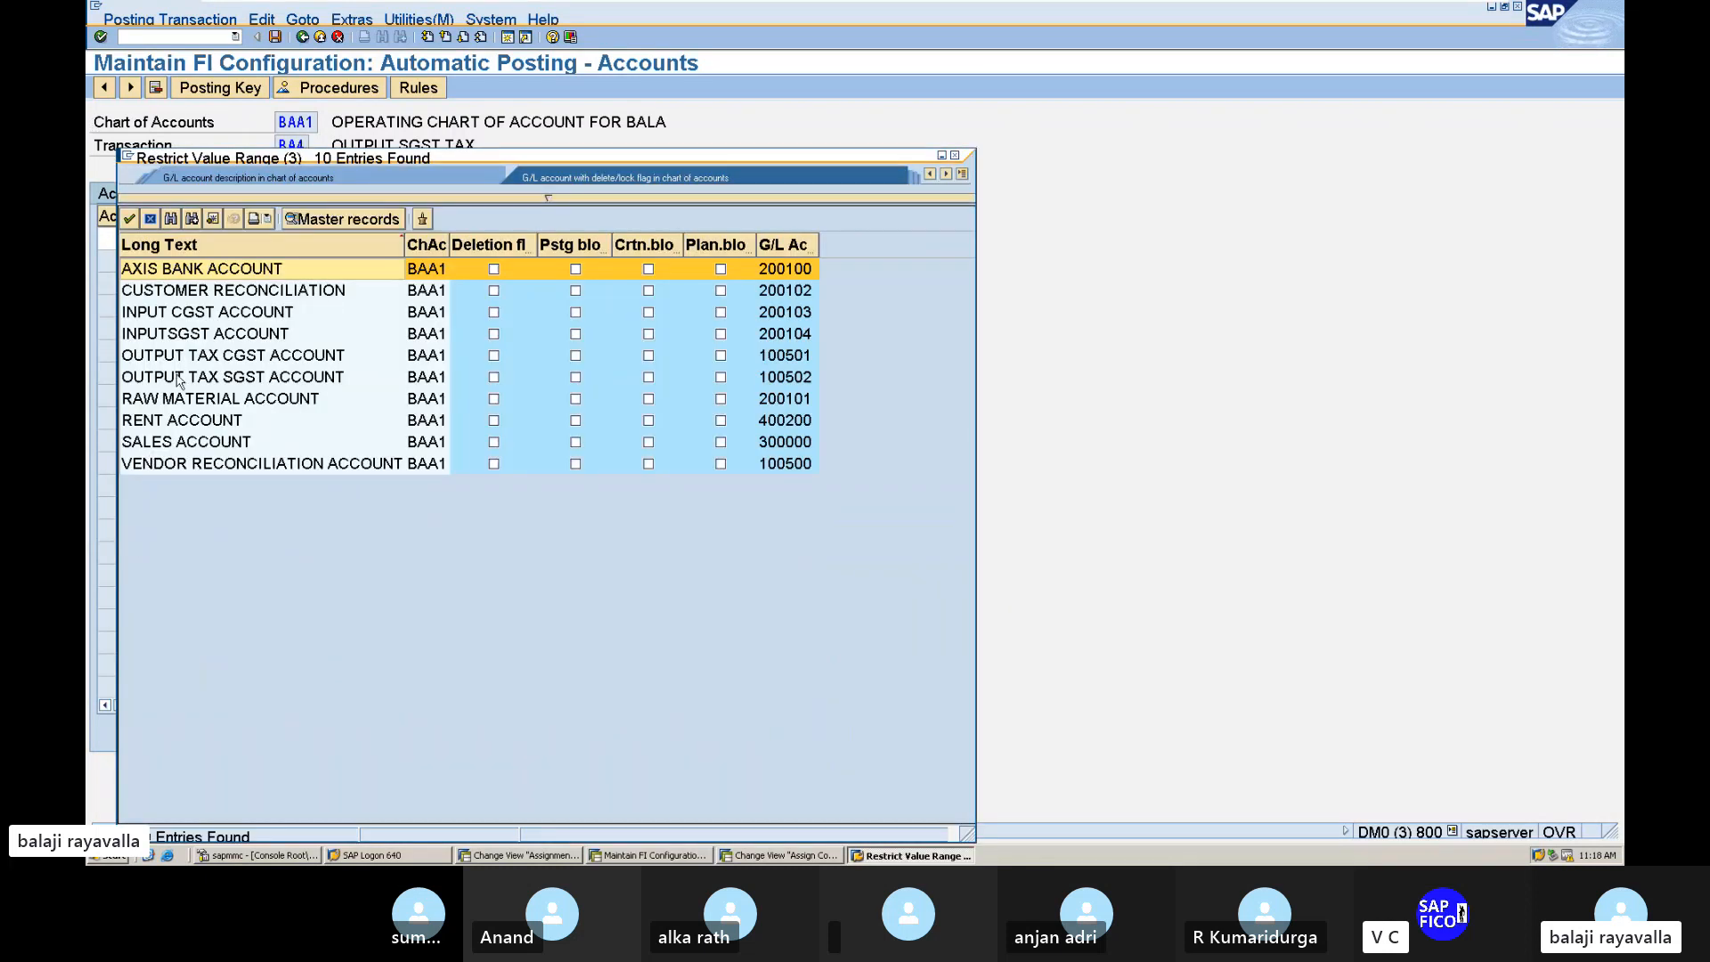
double_click(178, 377)
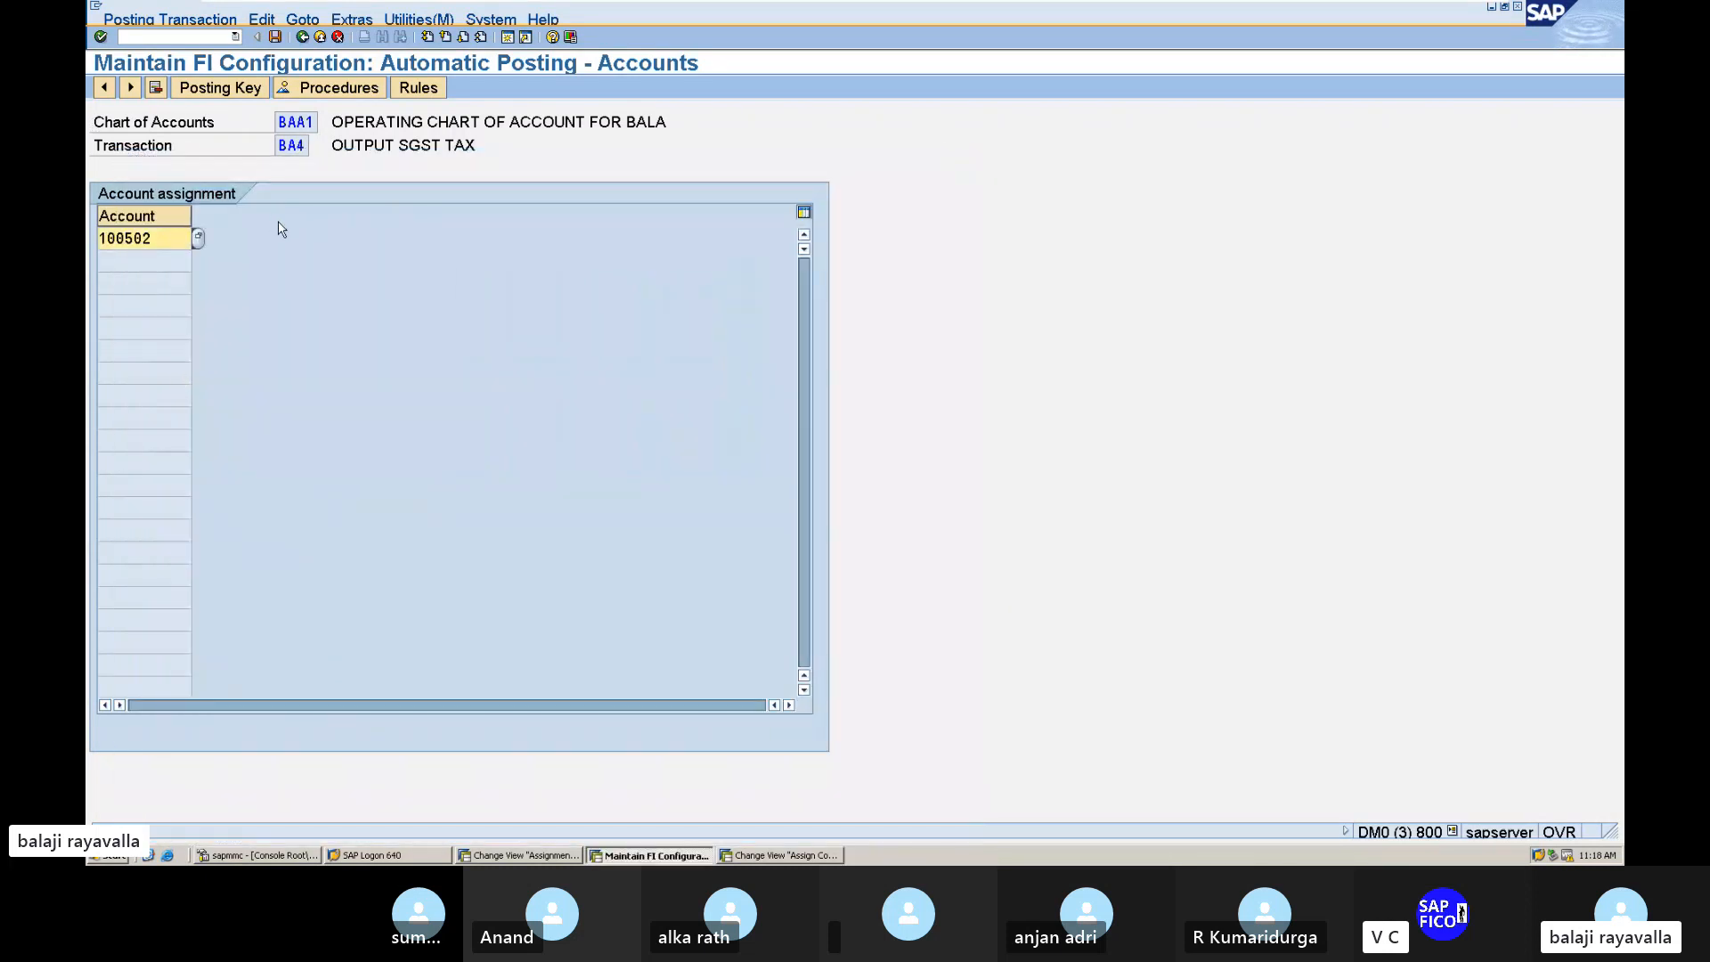
key(Return)
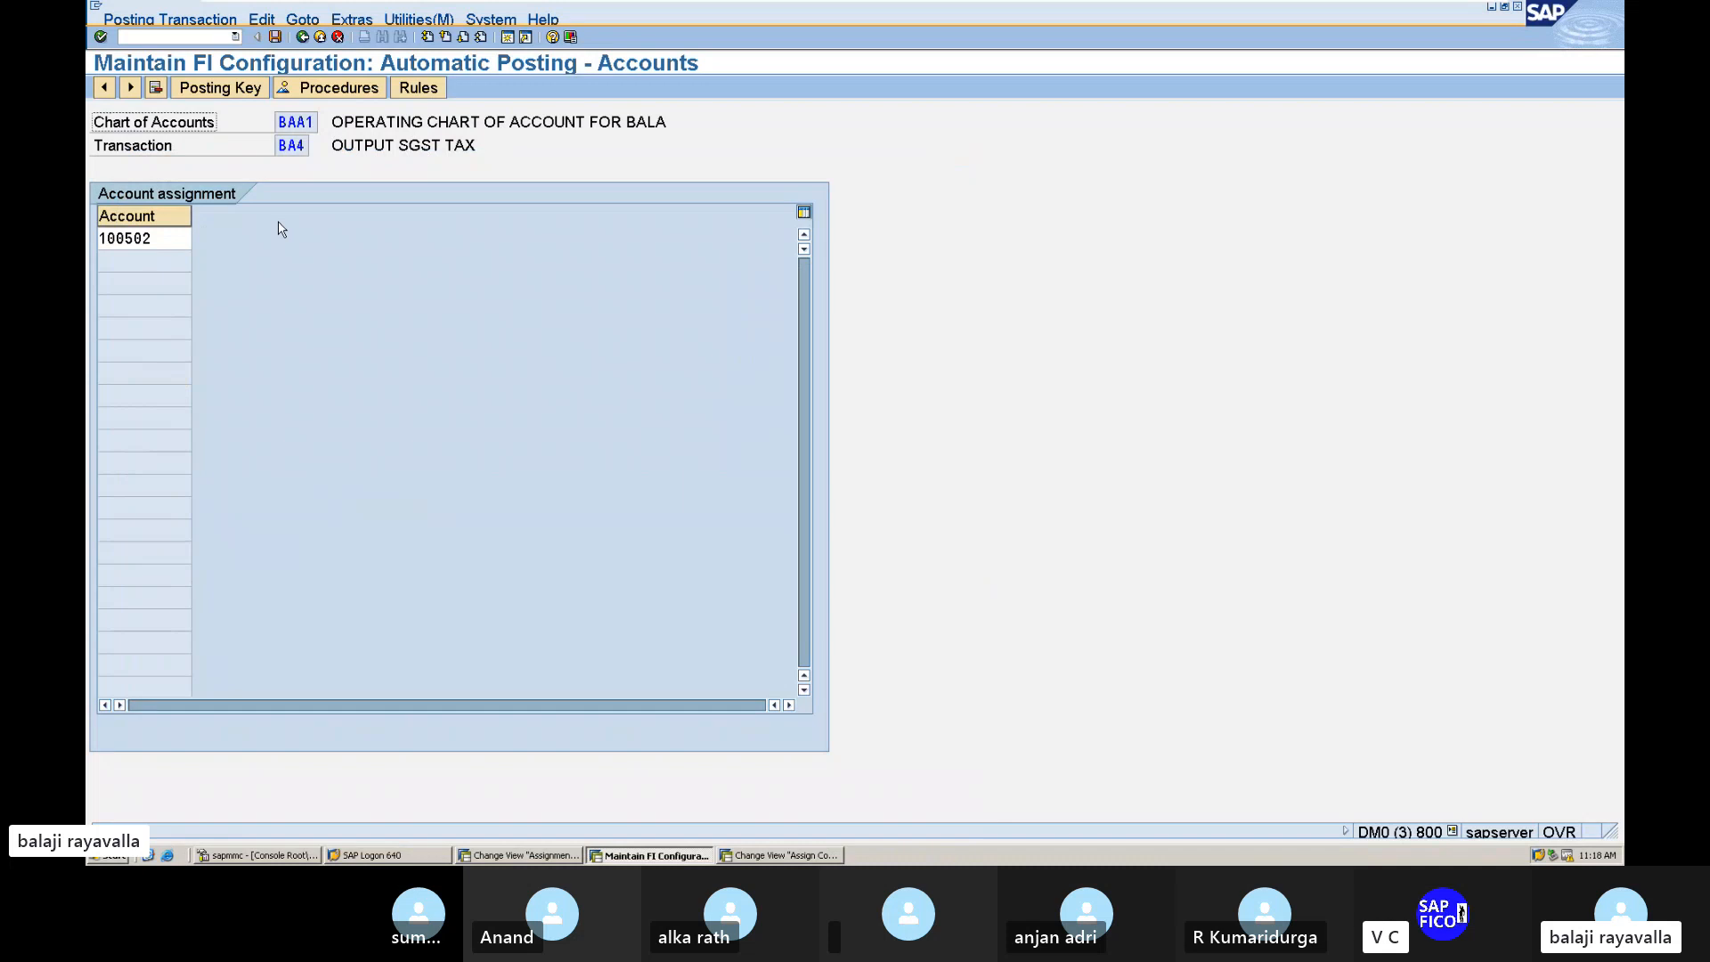
click(274, 37)
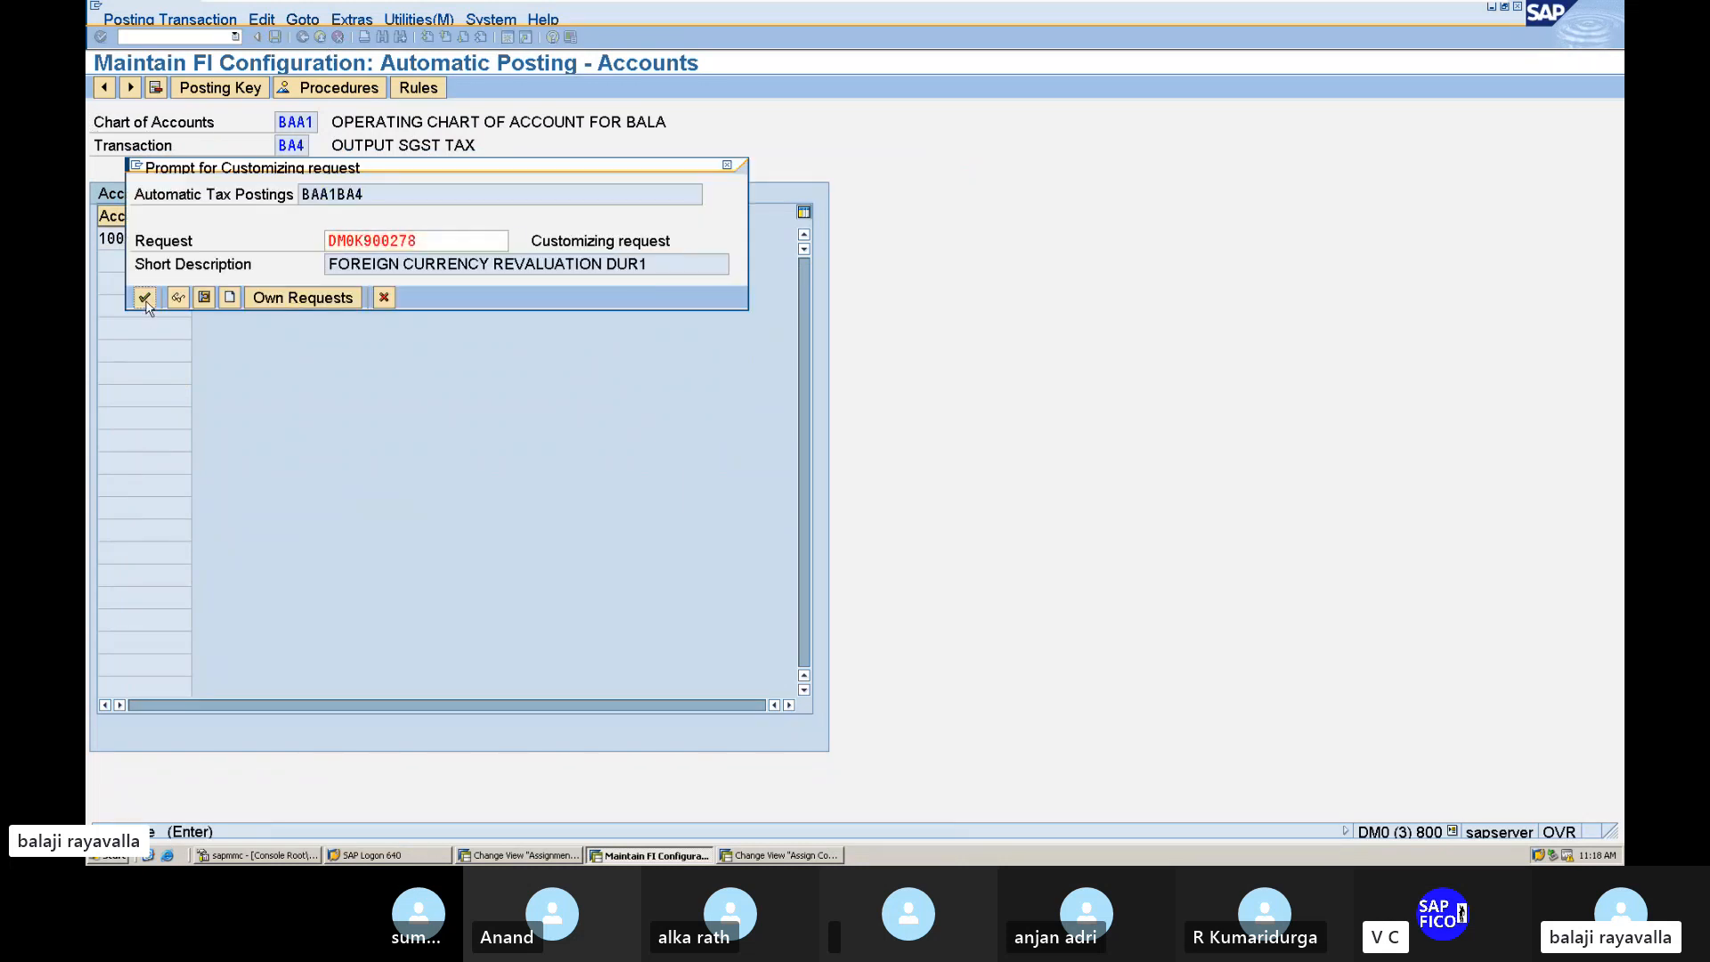
click(144, 298)
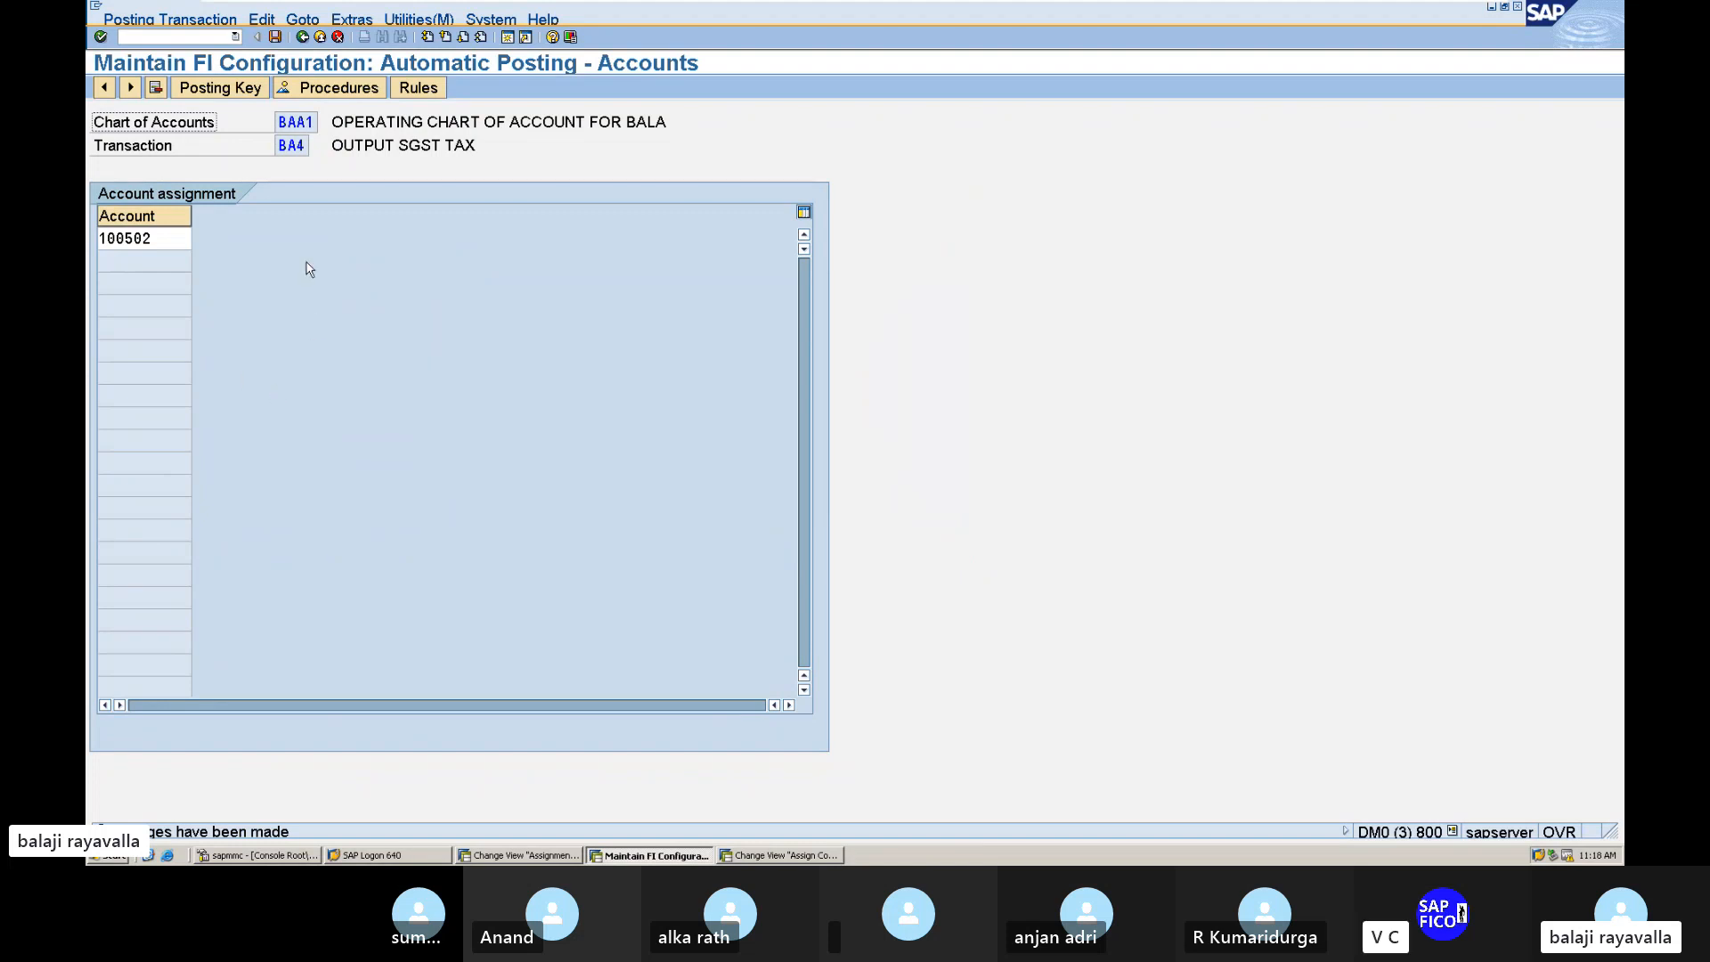
click(209, 39)
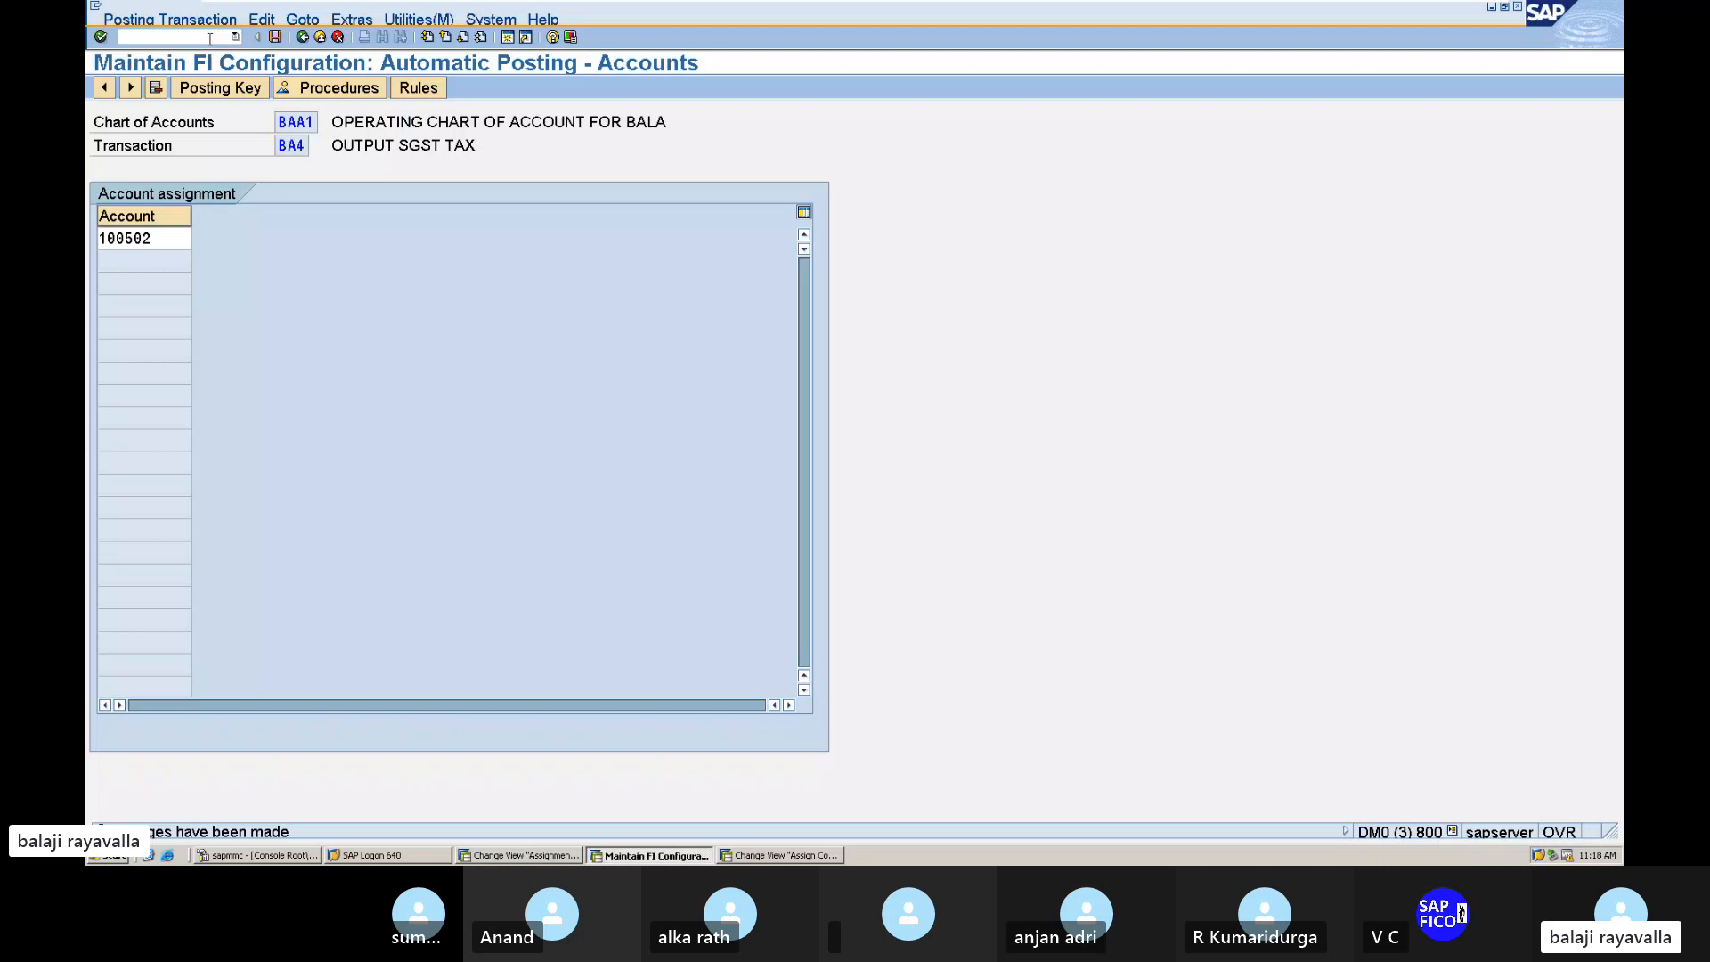
click(303, 37)
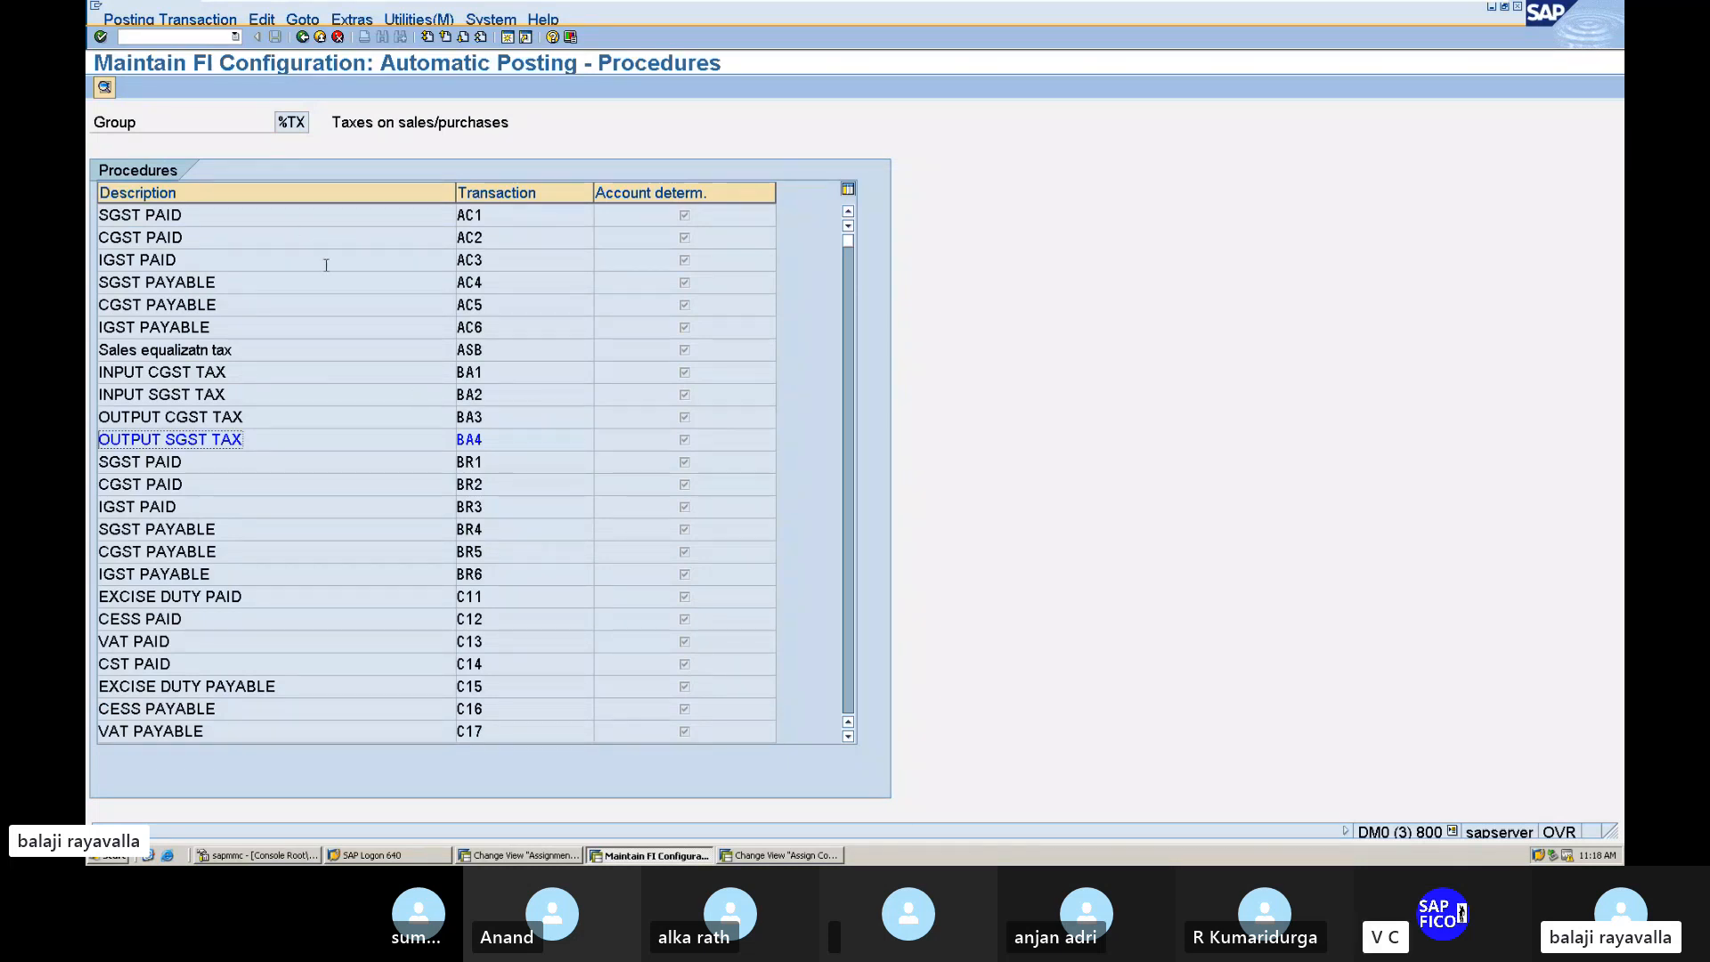
Step: Check the account assignment of INPUT CGST TAX (BA1) and exit to the SAP Easy Access screen
double_click(462, 375)
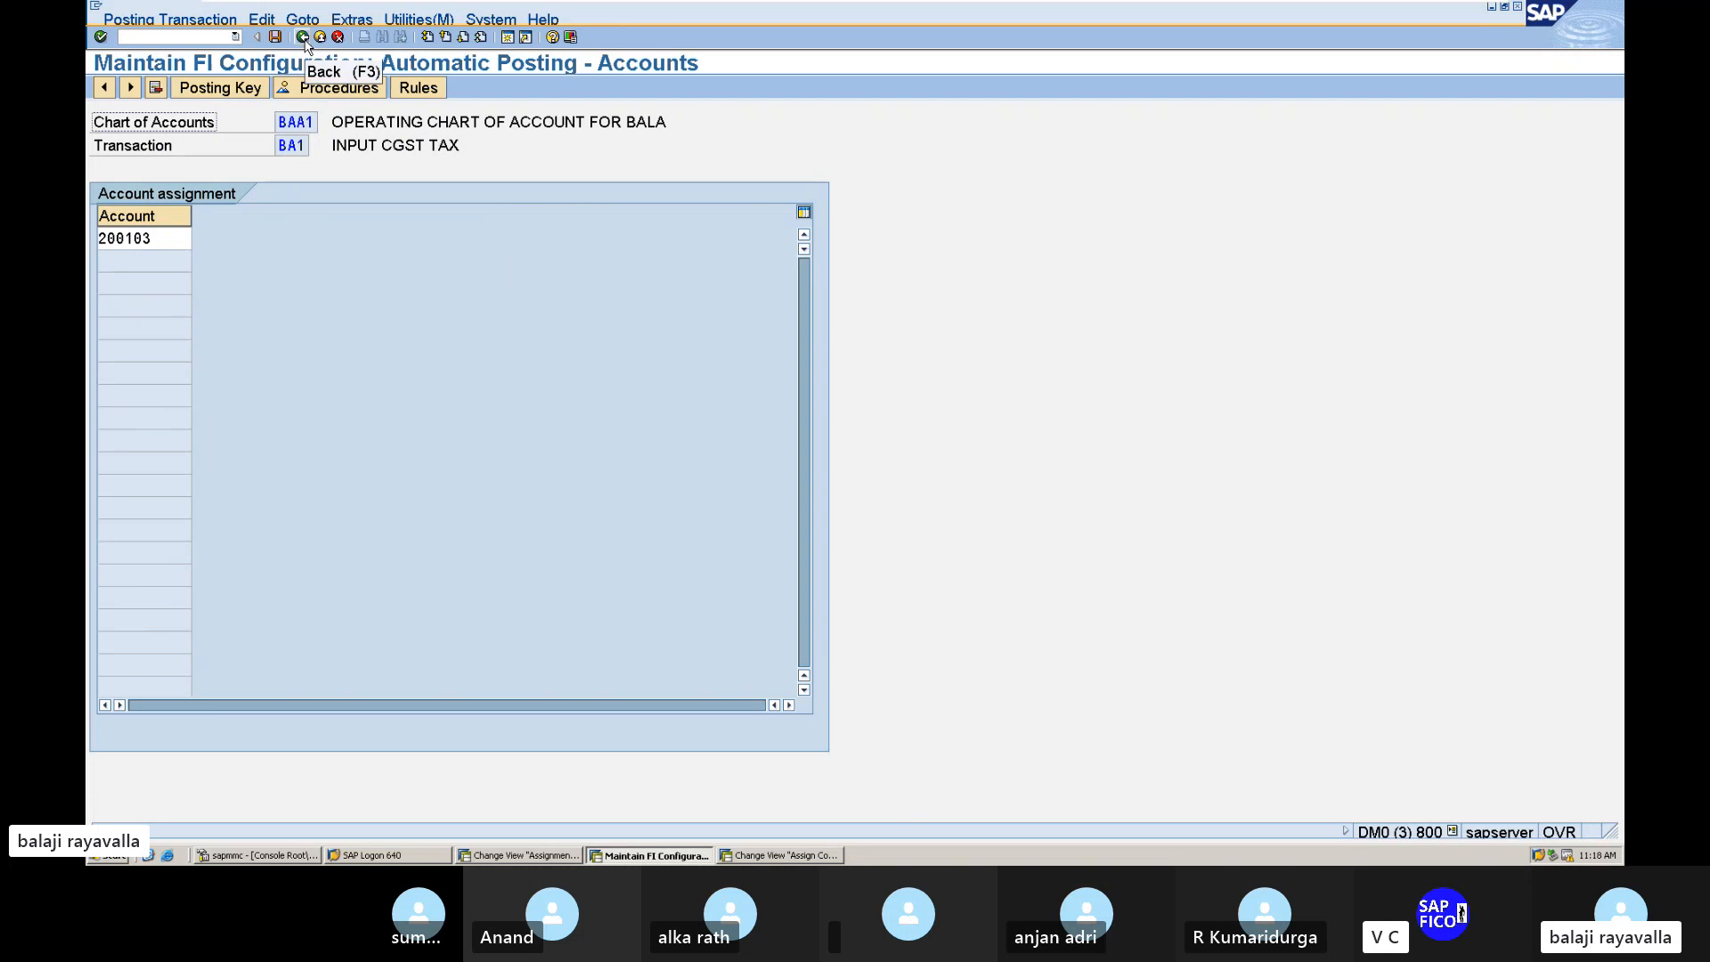
click(187, 34)
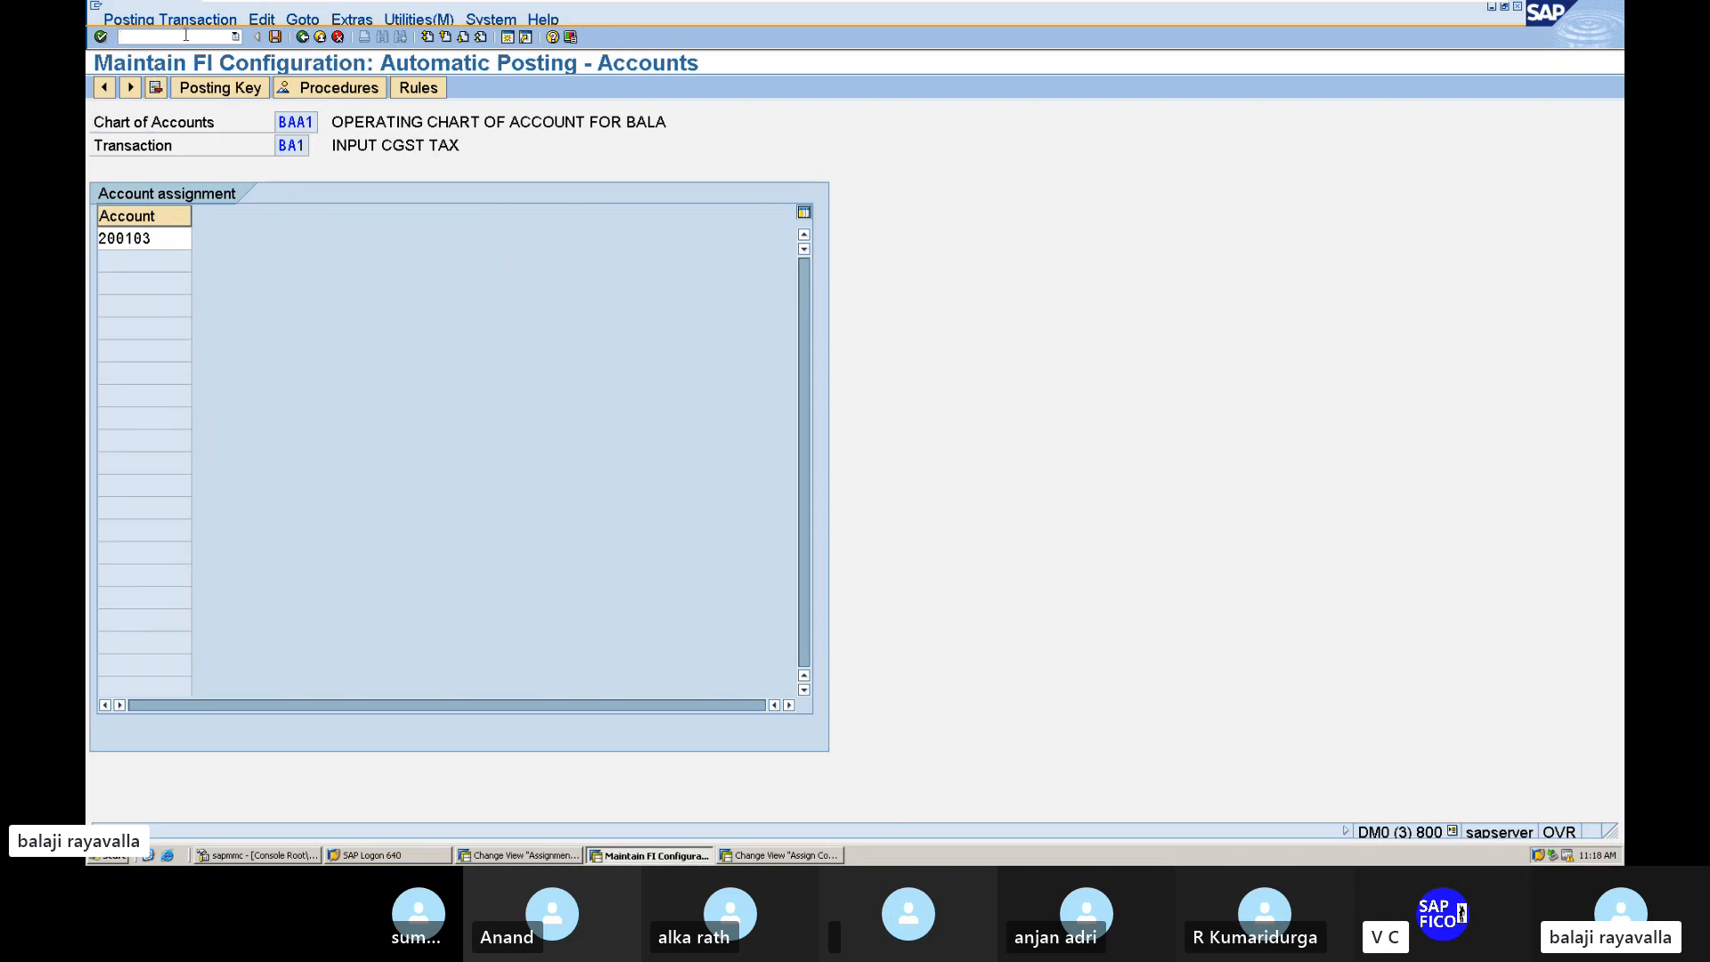
text(/n)
key(Return)
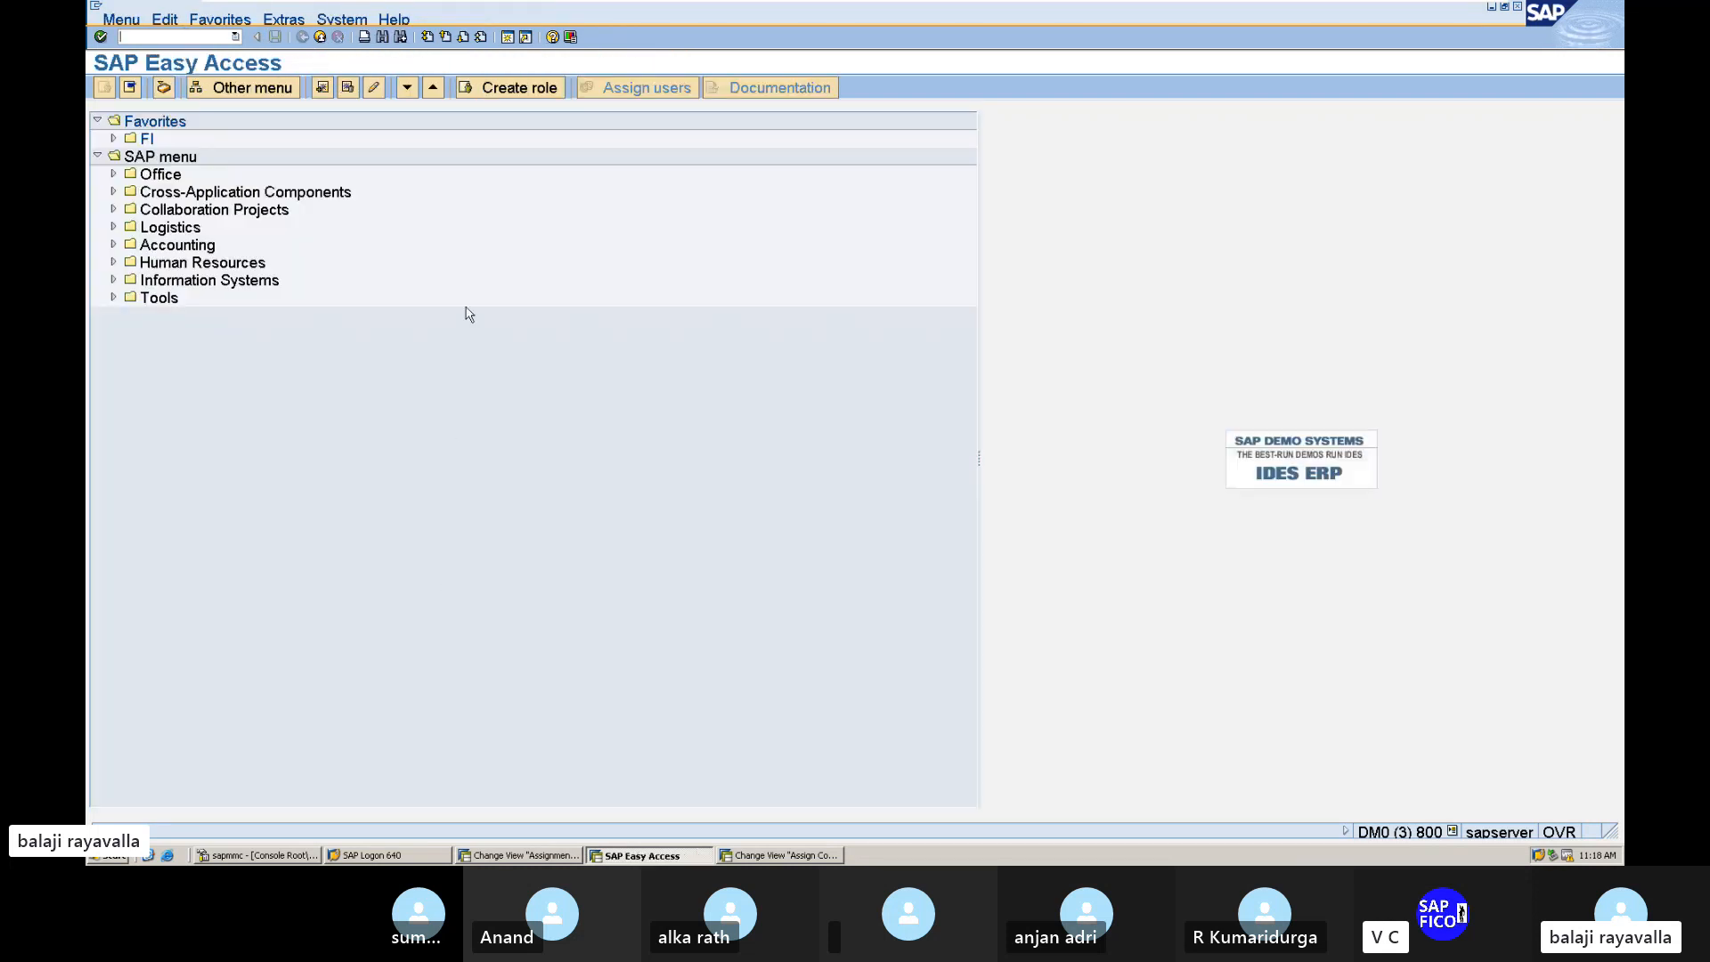
Step: Switch to the GST CONFIGURATIONS document in Word to check the configuration sequence, and return to SAP
mouse_move(1313, 2)
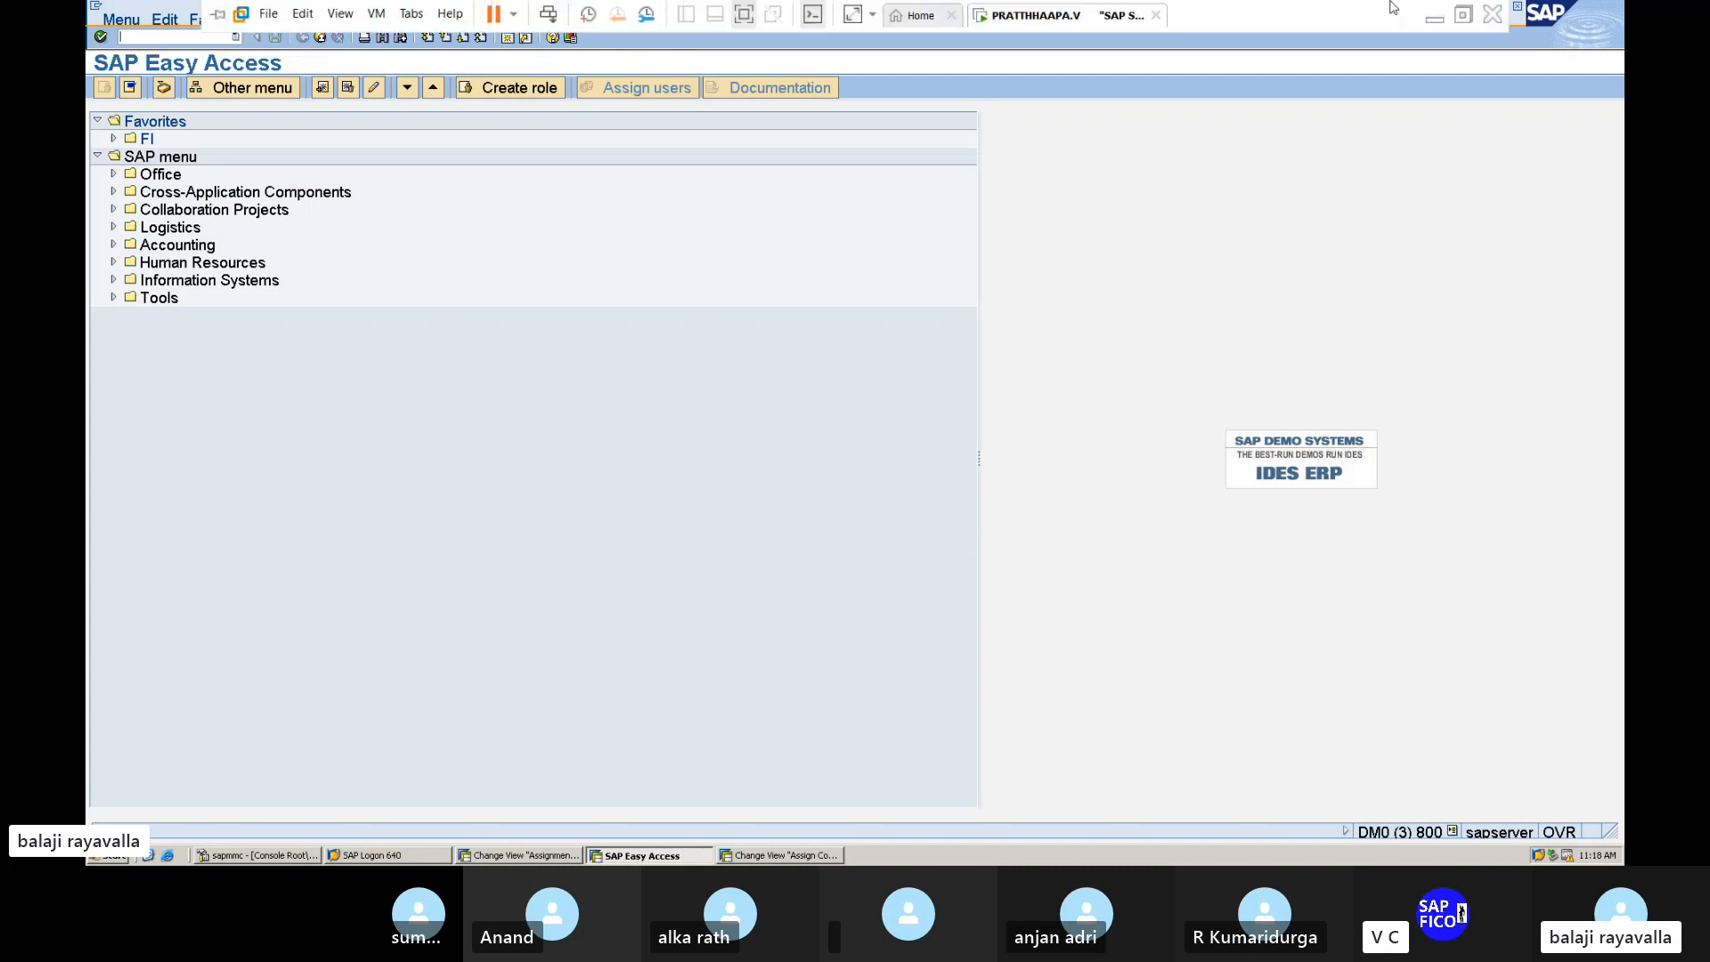
click(1434, 16)
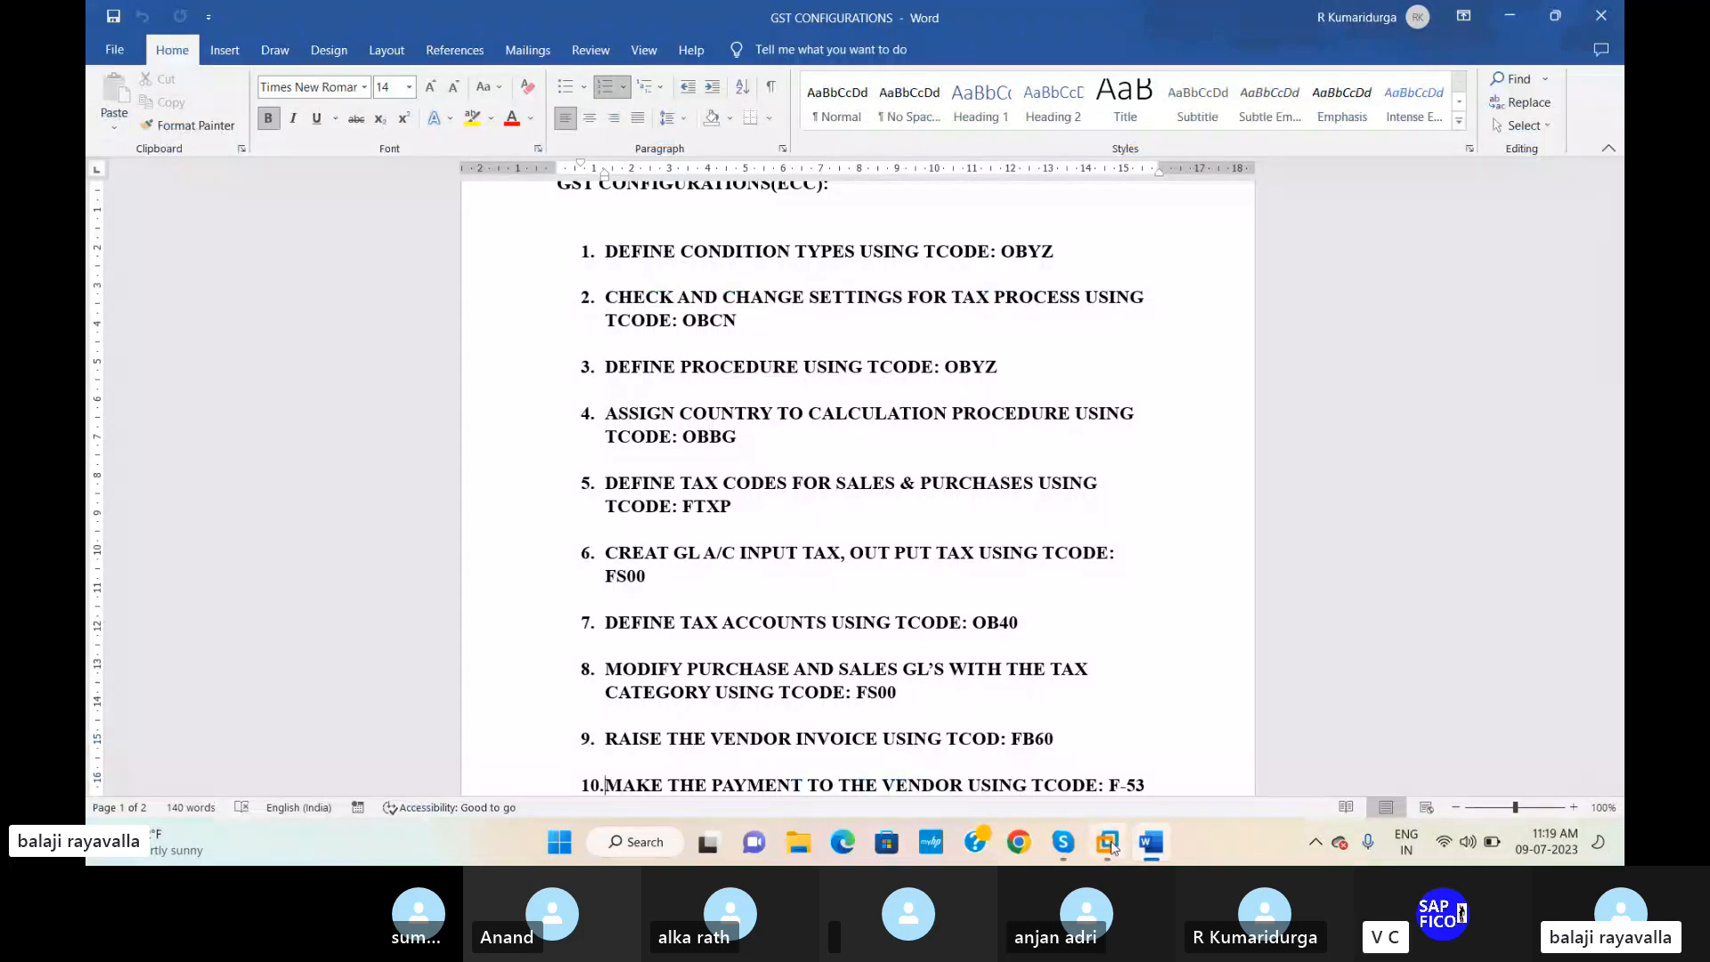
mouse_move(1107, 844)
click(1156, 760)
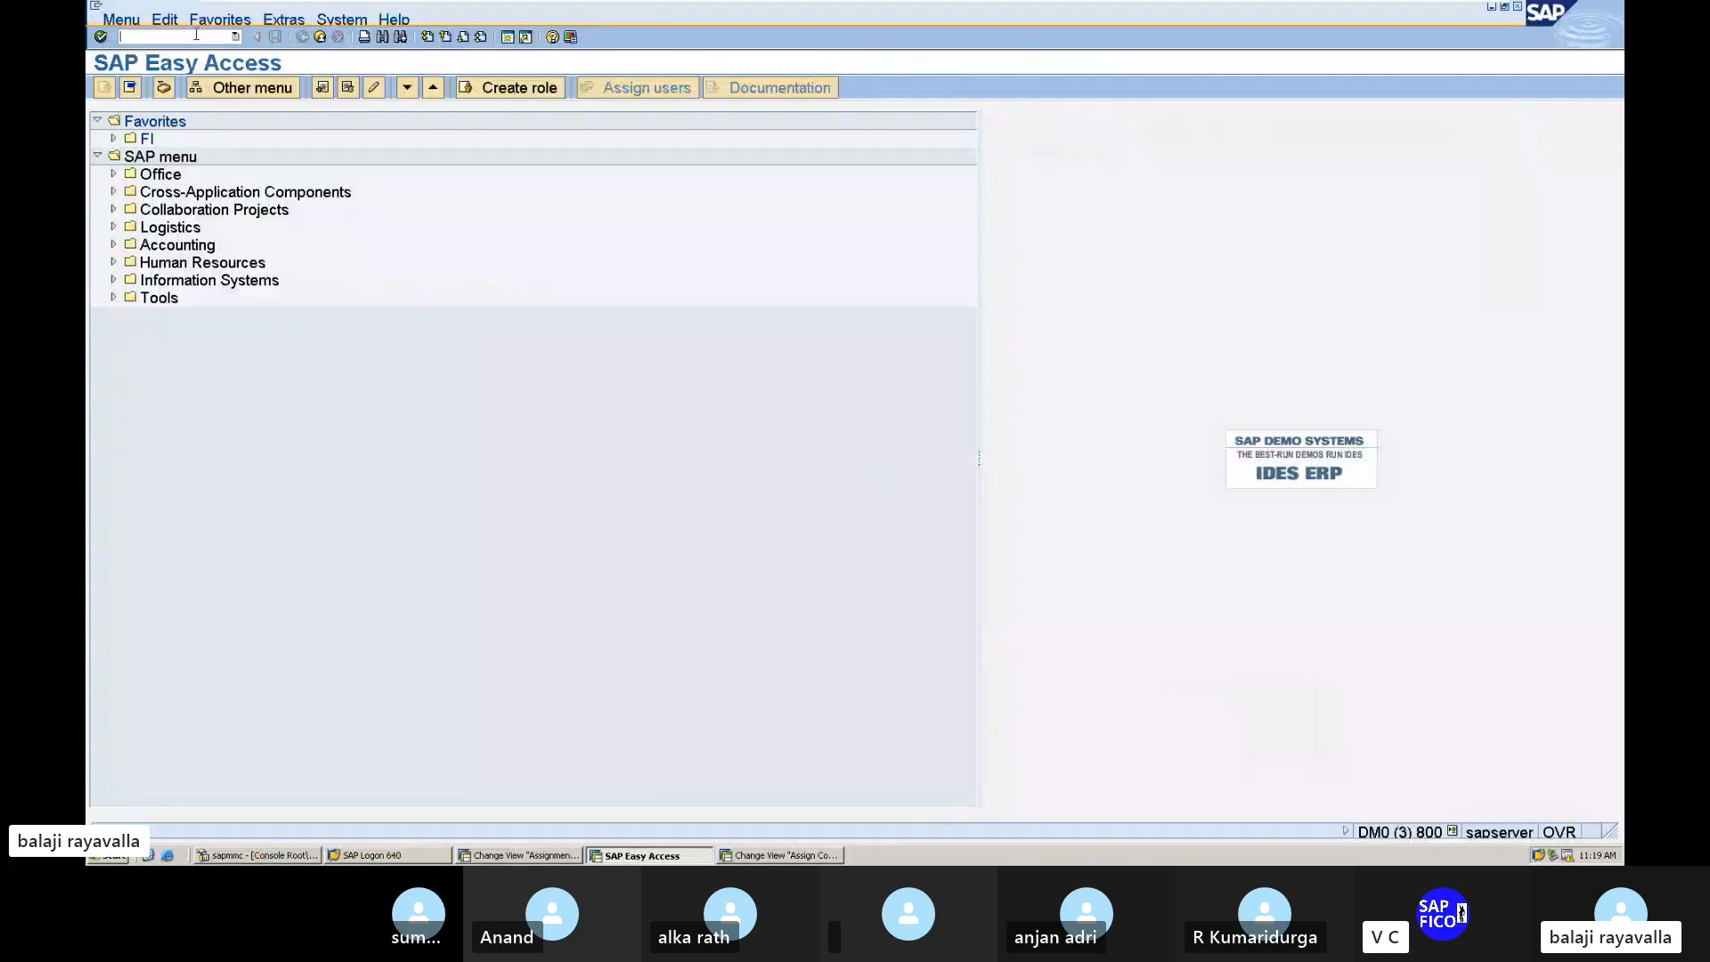
Step: Open transaction FS00 for central G/L account editing with company code BALA
text(/NFS00)
key(Return)
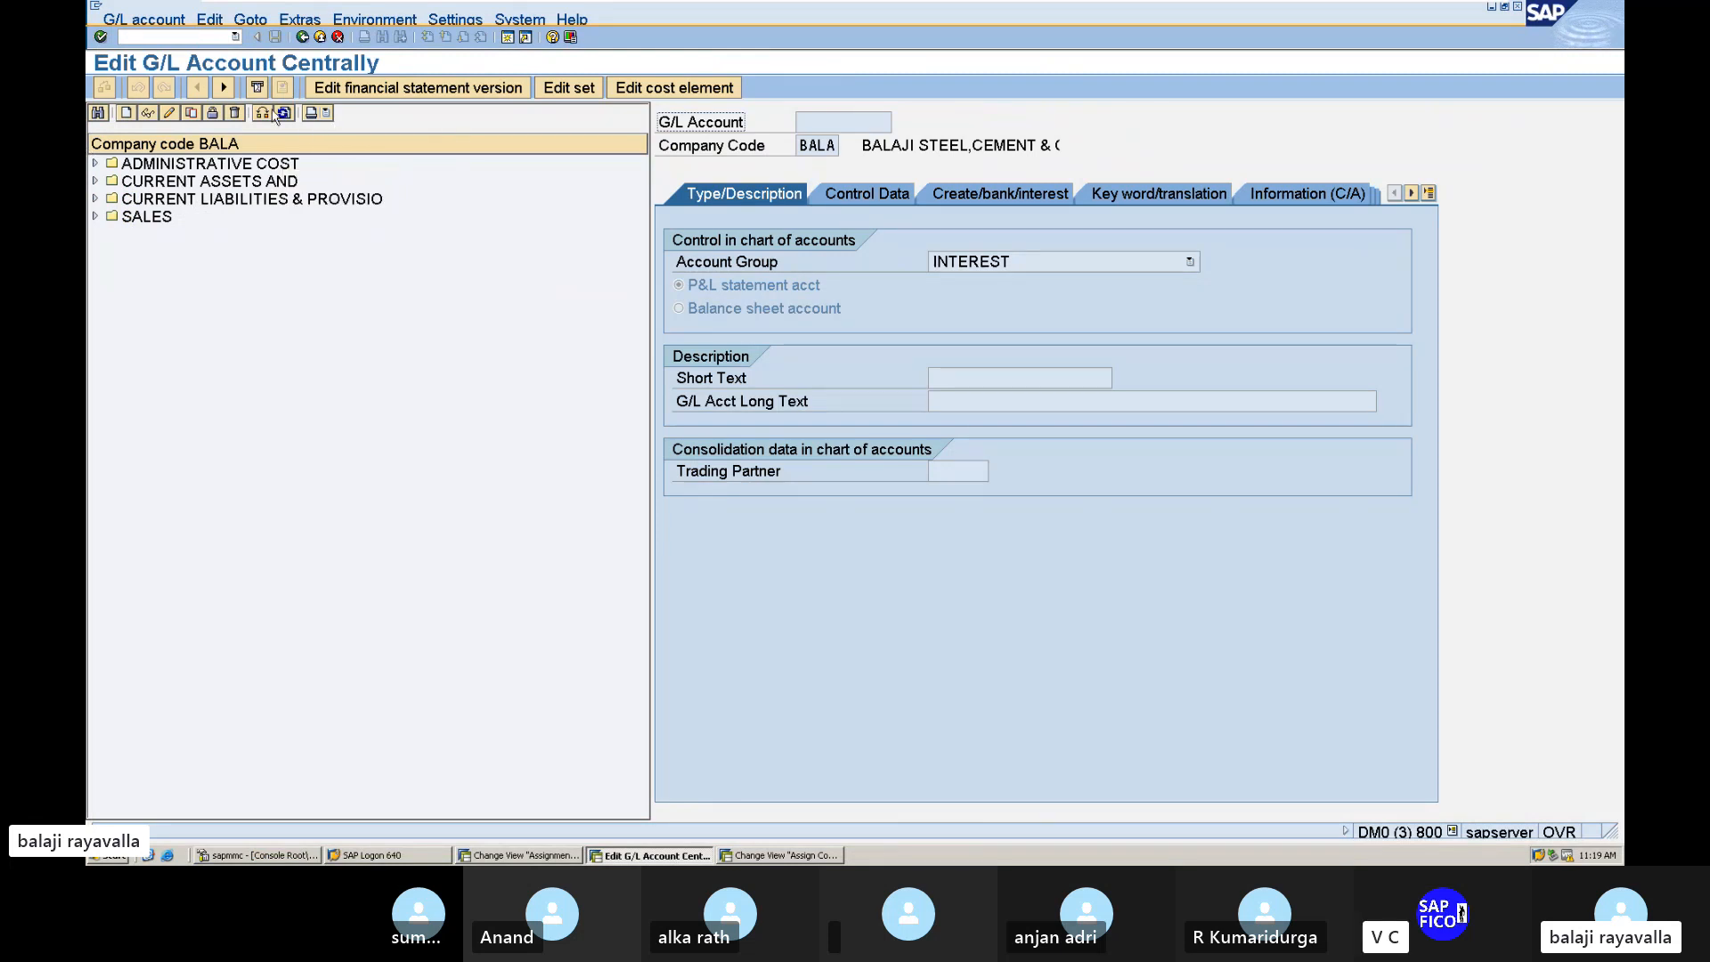
click(263, 114)
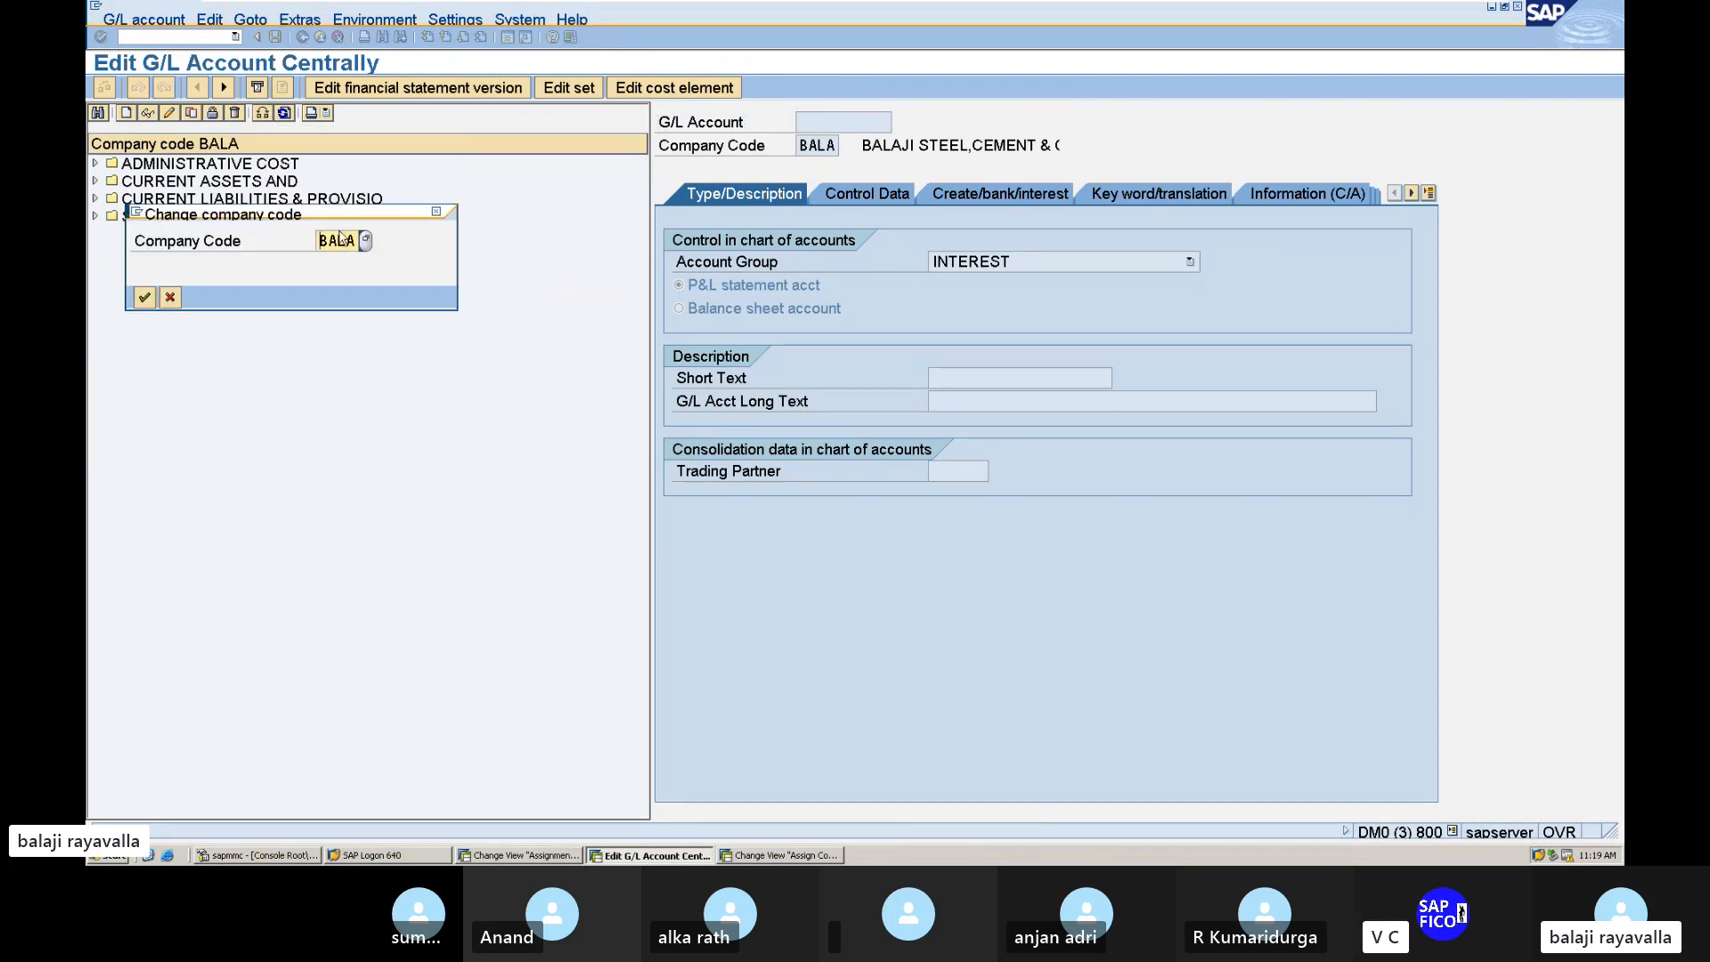
click(144, 297)
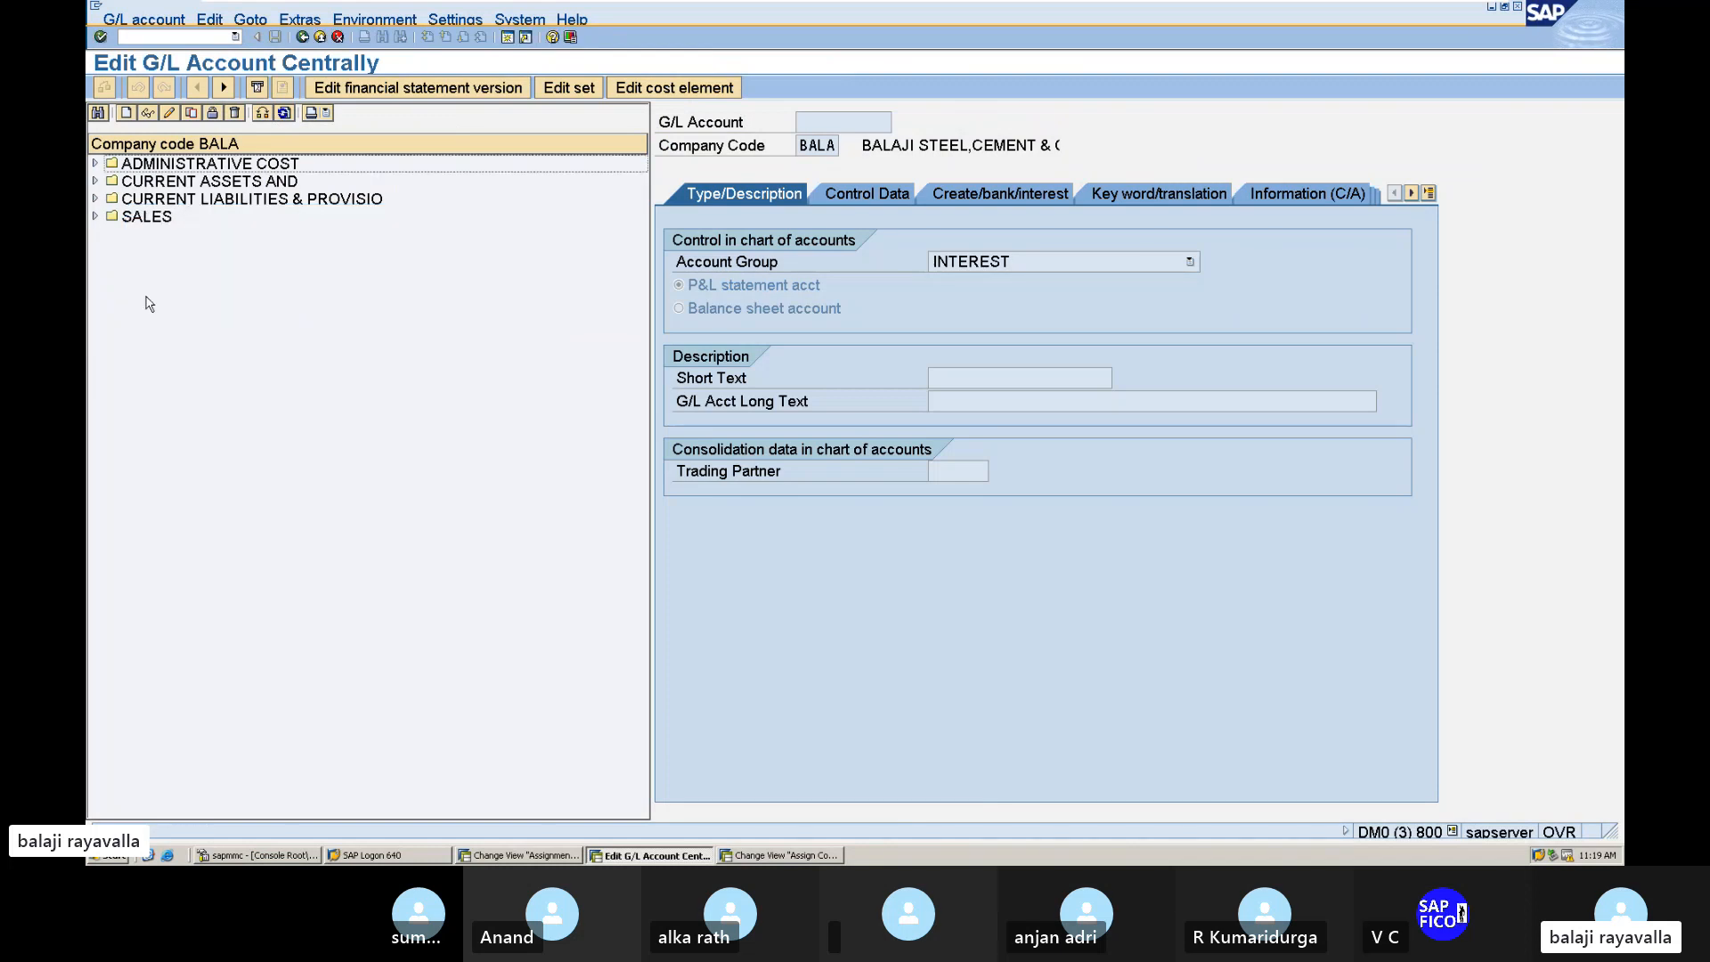
Step: Set the tax category of G/L account 200101 RAW MATERIALS to 1B (input tax at 4%) and save the account
click(95, 181)
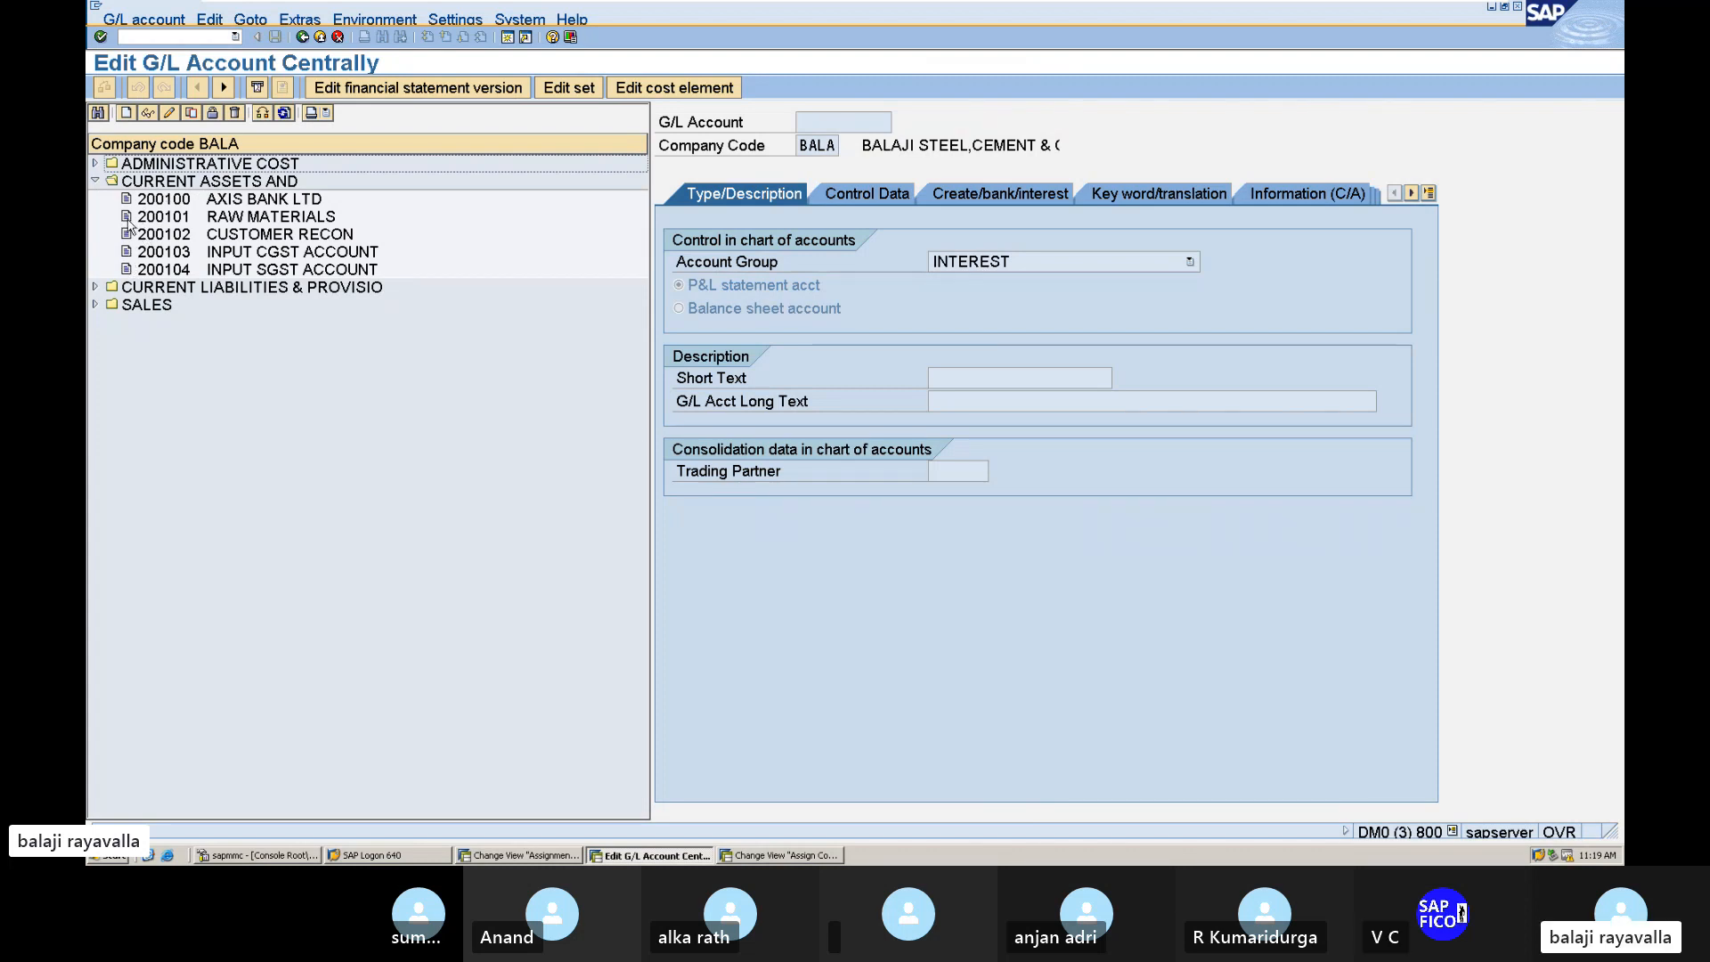
click(130, 227)
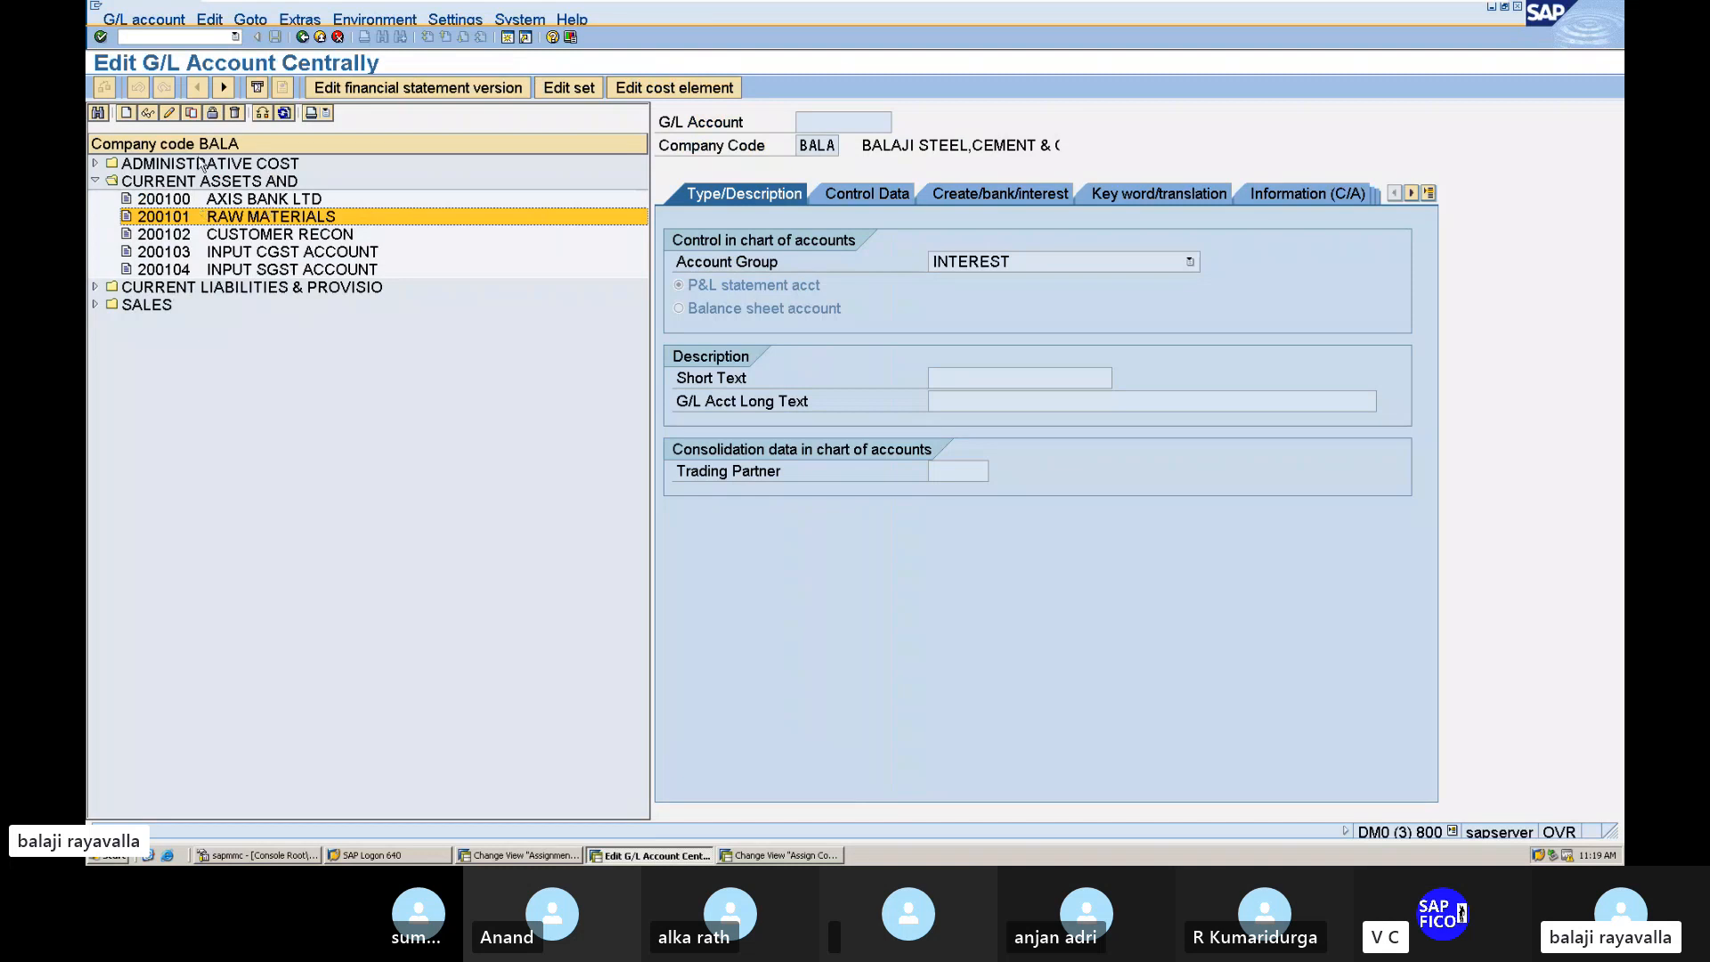
click(175, 113)
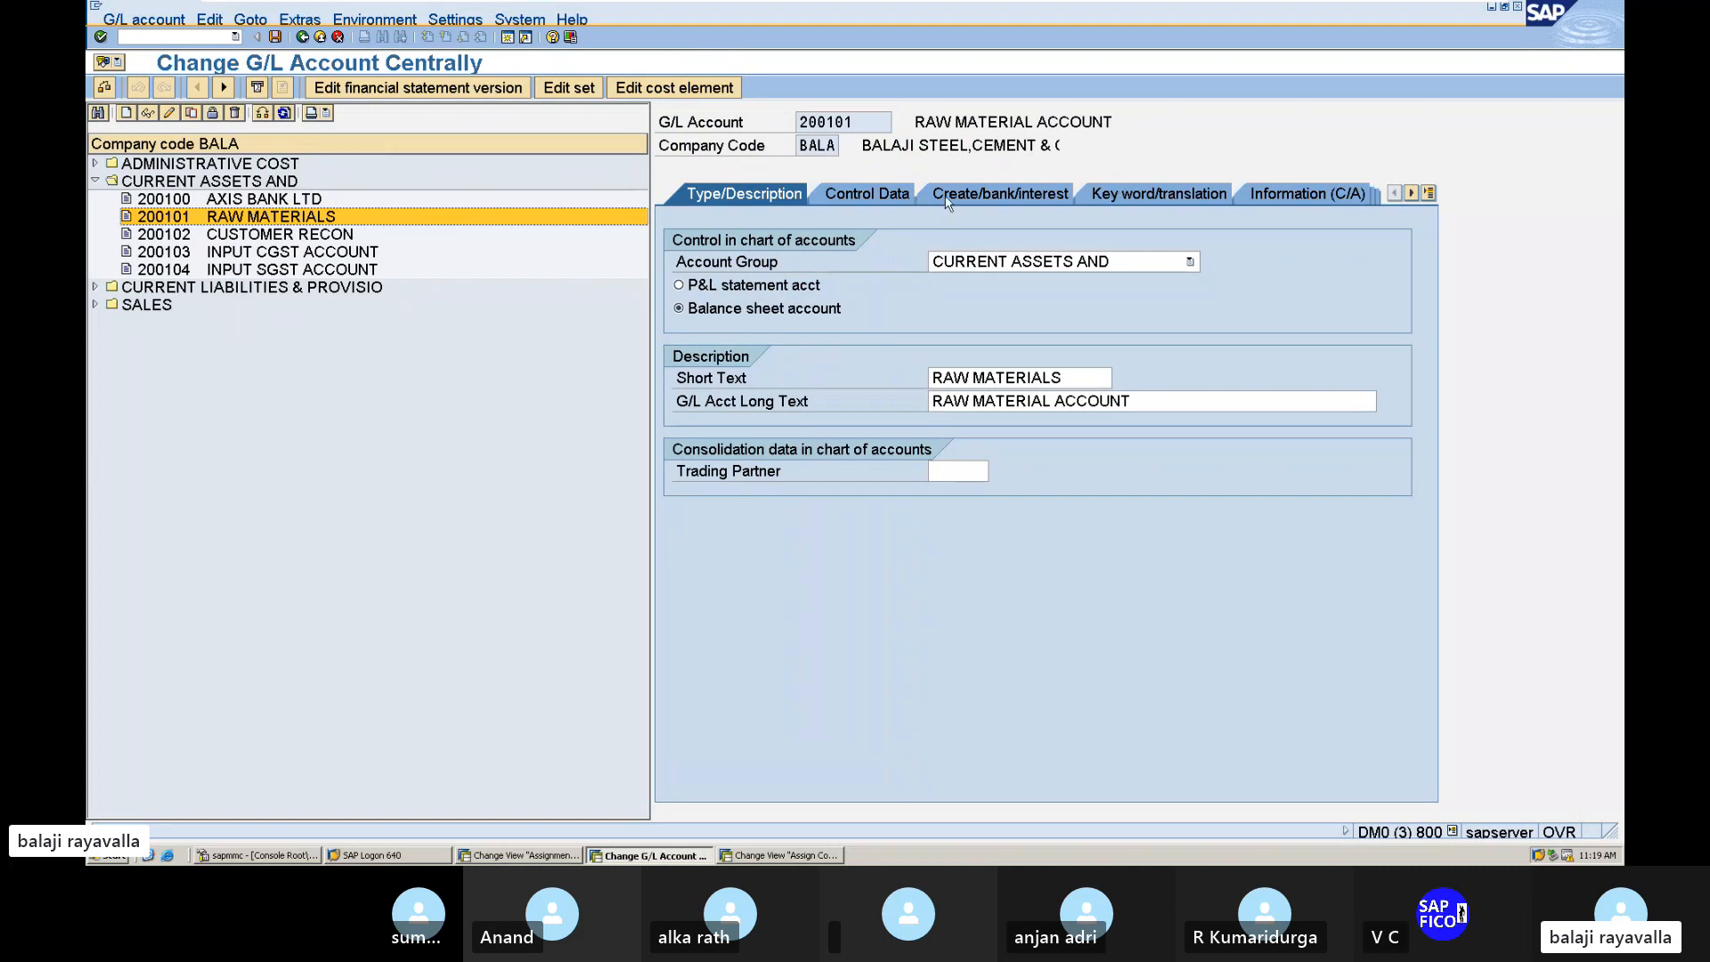
click(908, 196)
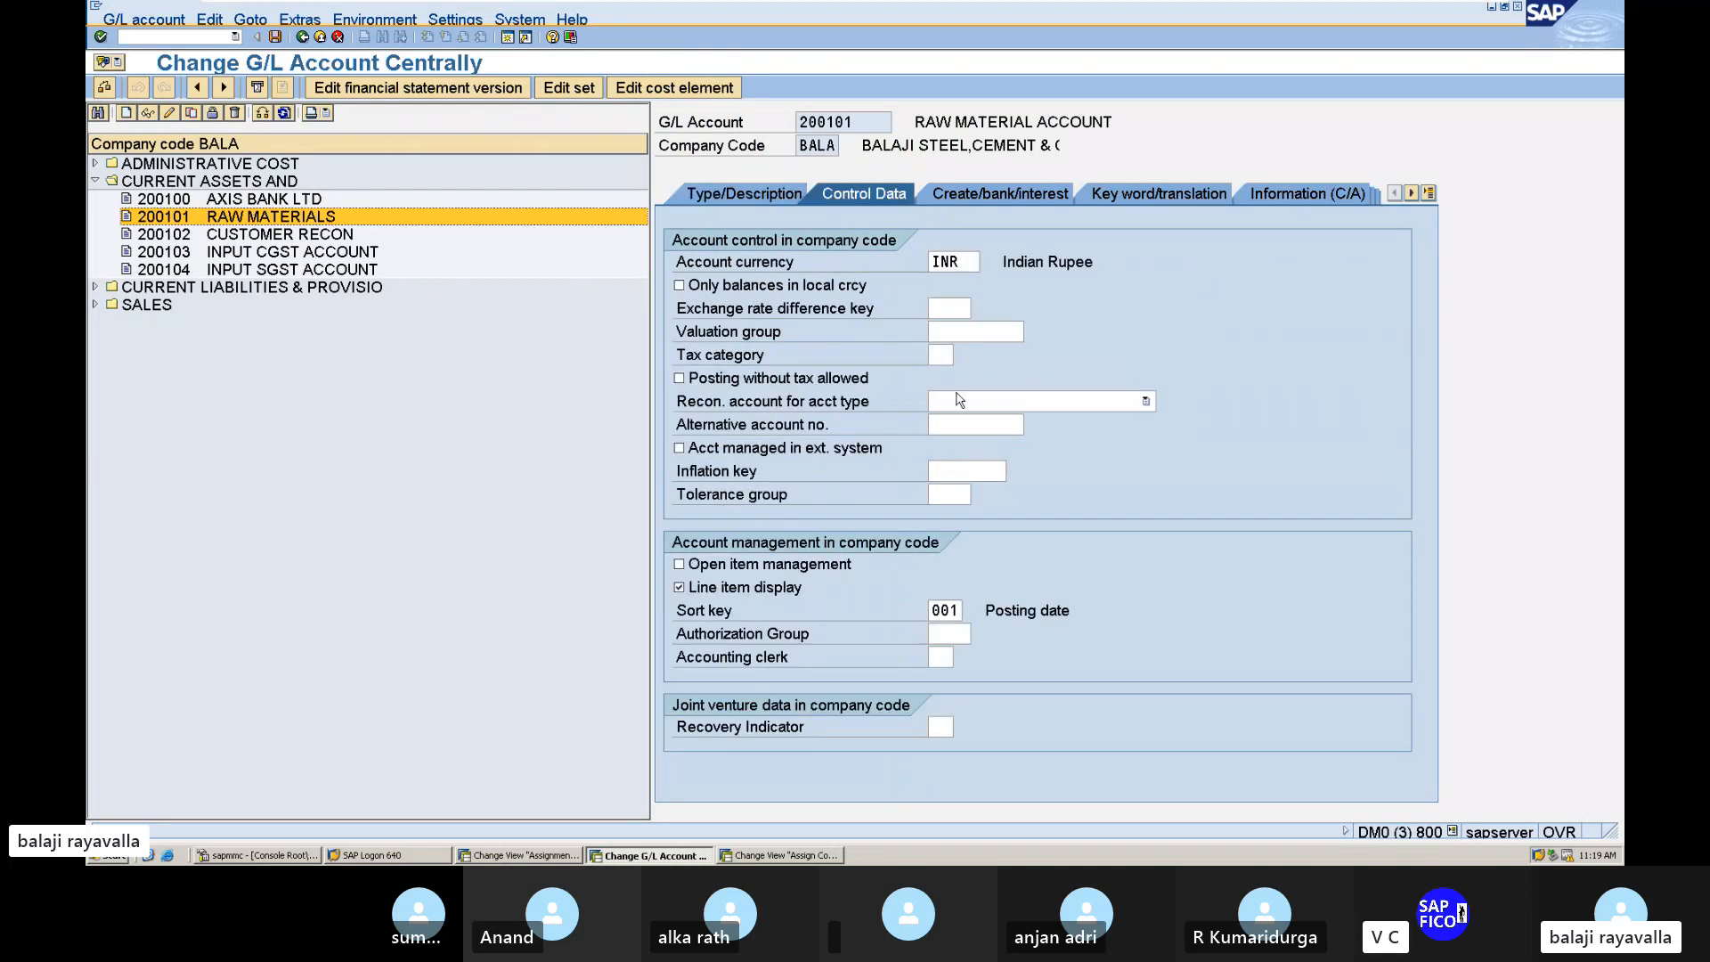
click(933, 353)
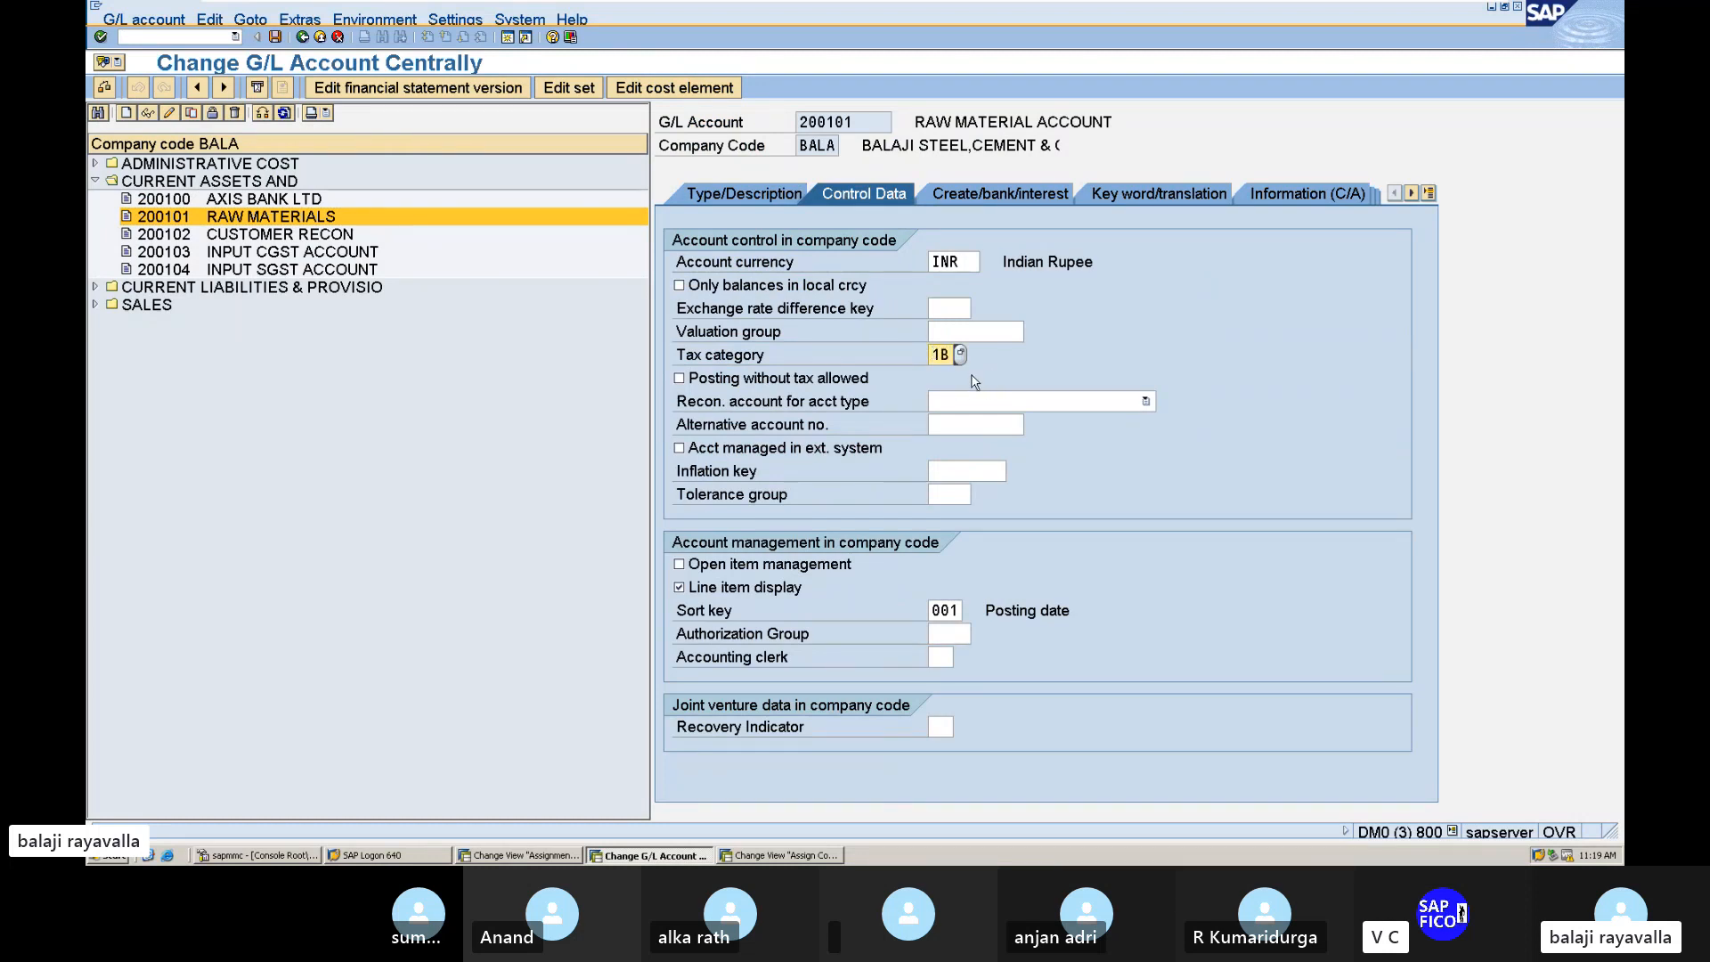
click(961, 354)
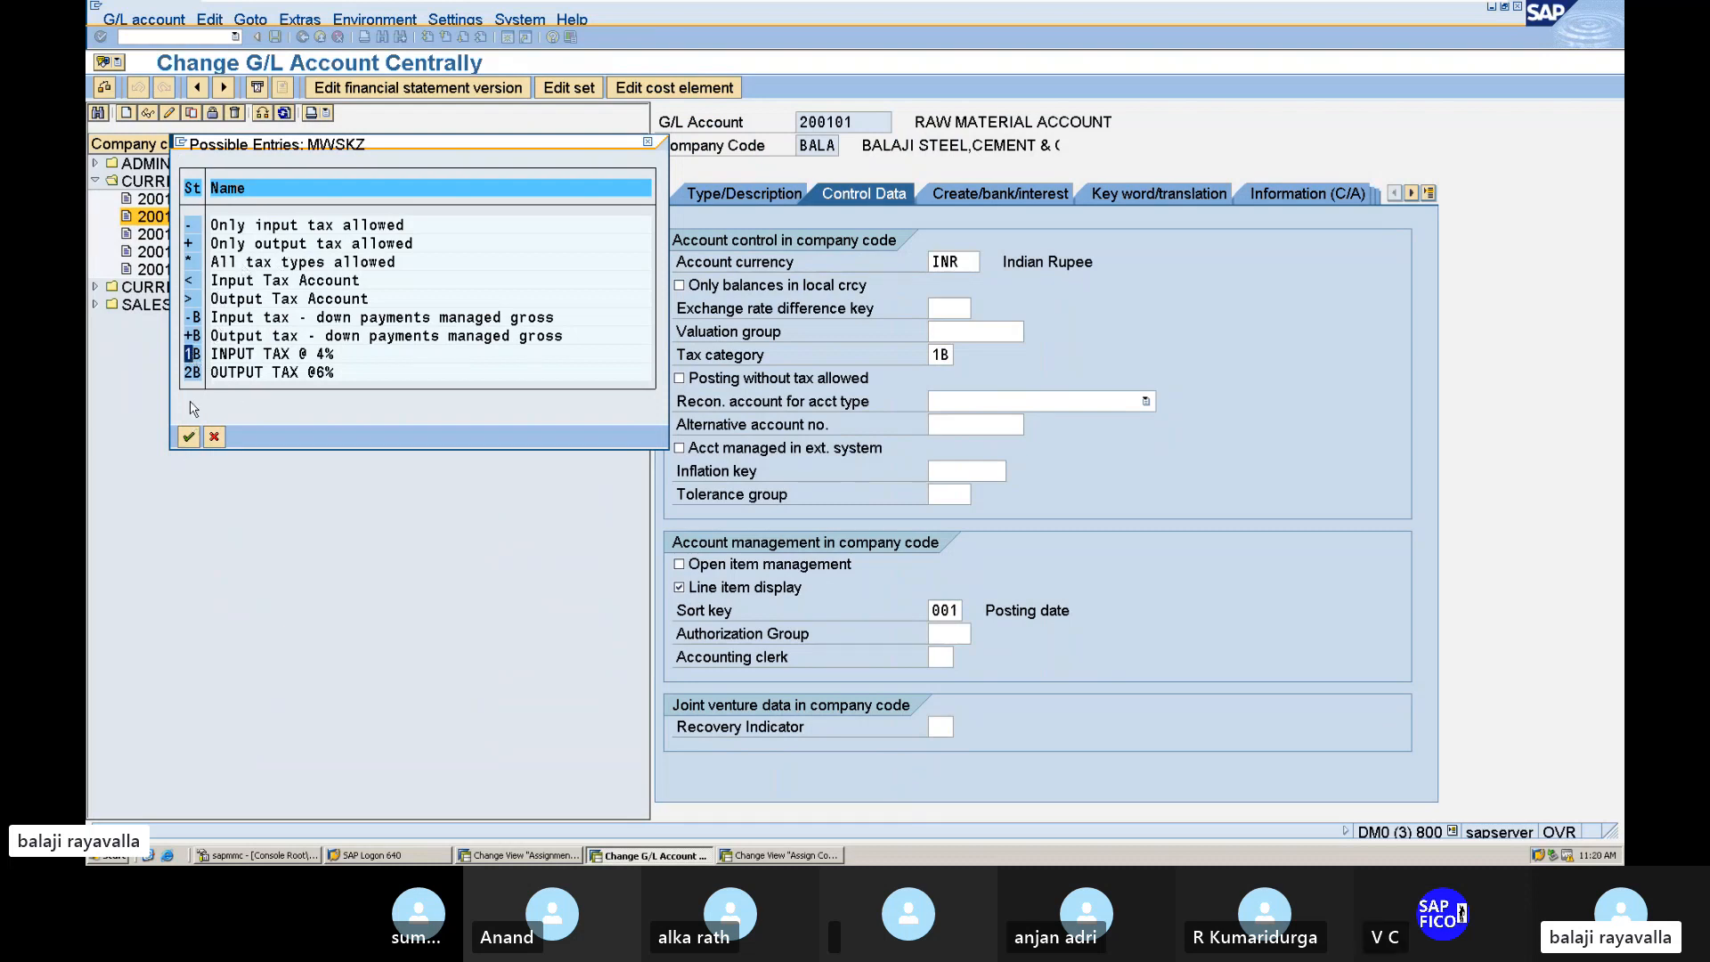
double_click(198, 354)
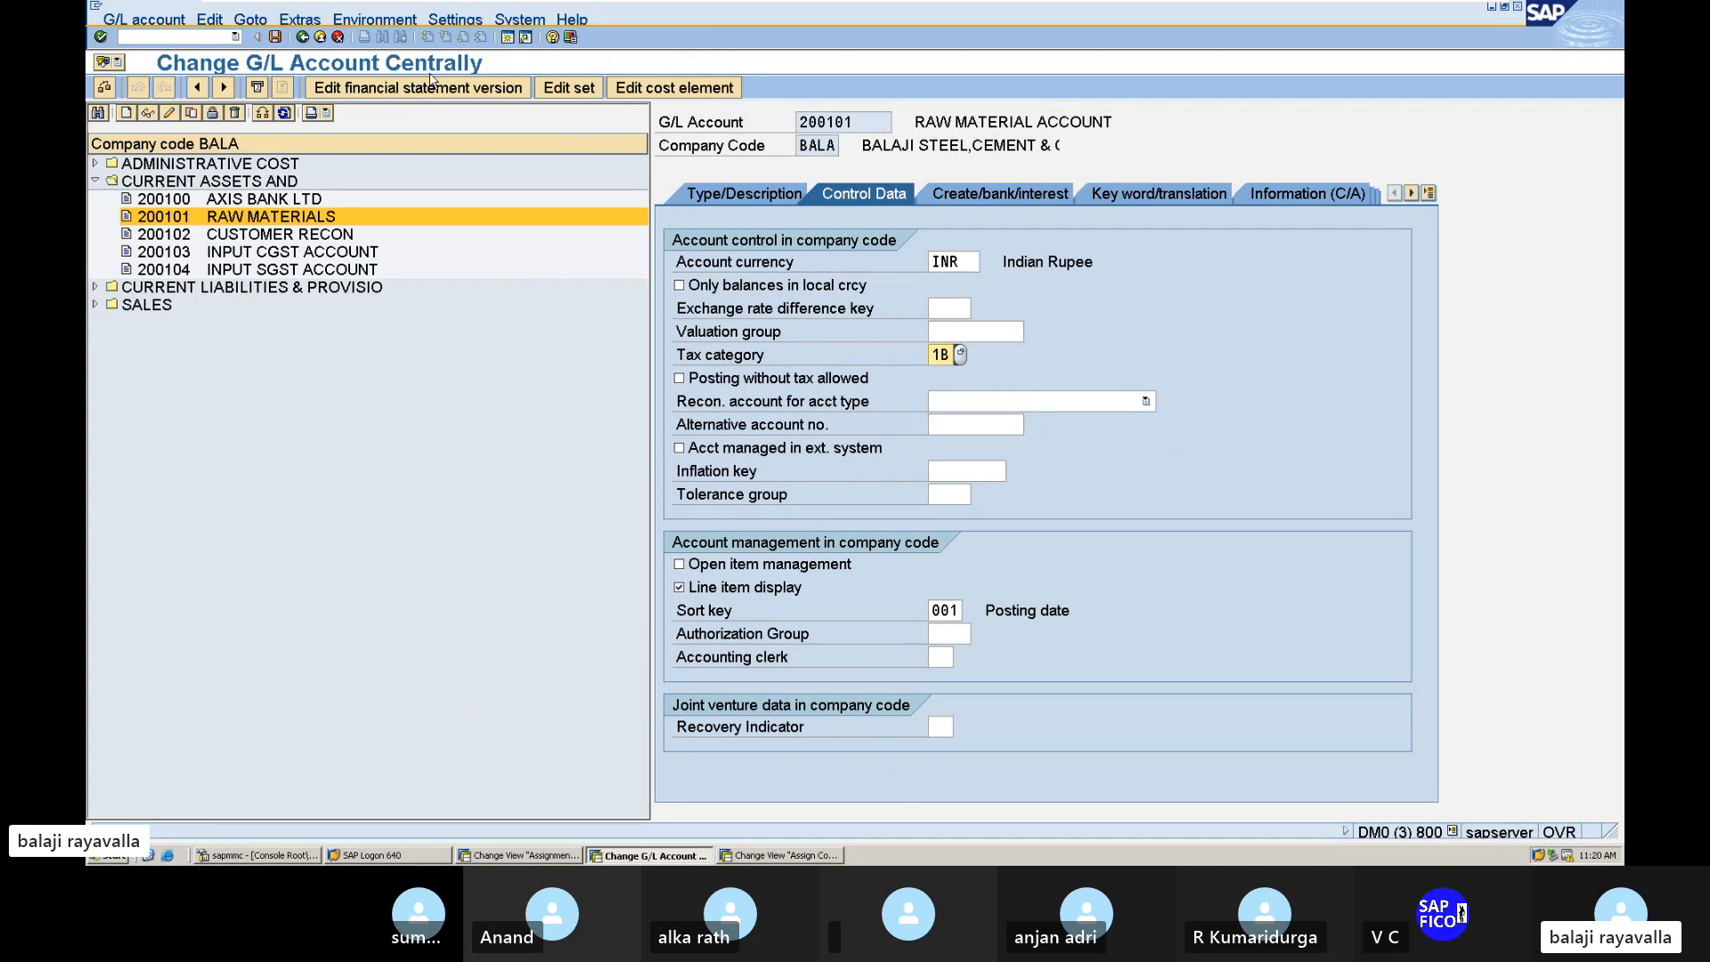
click(276, 39)
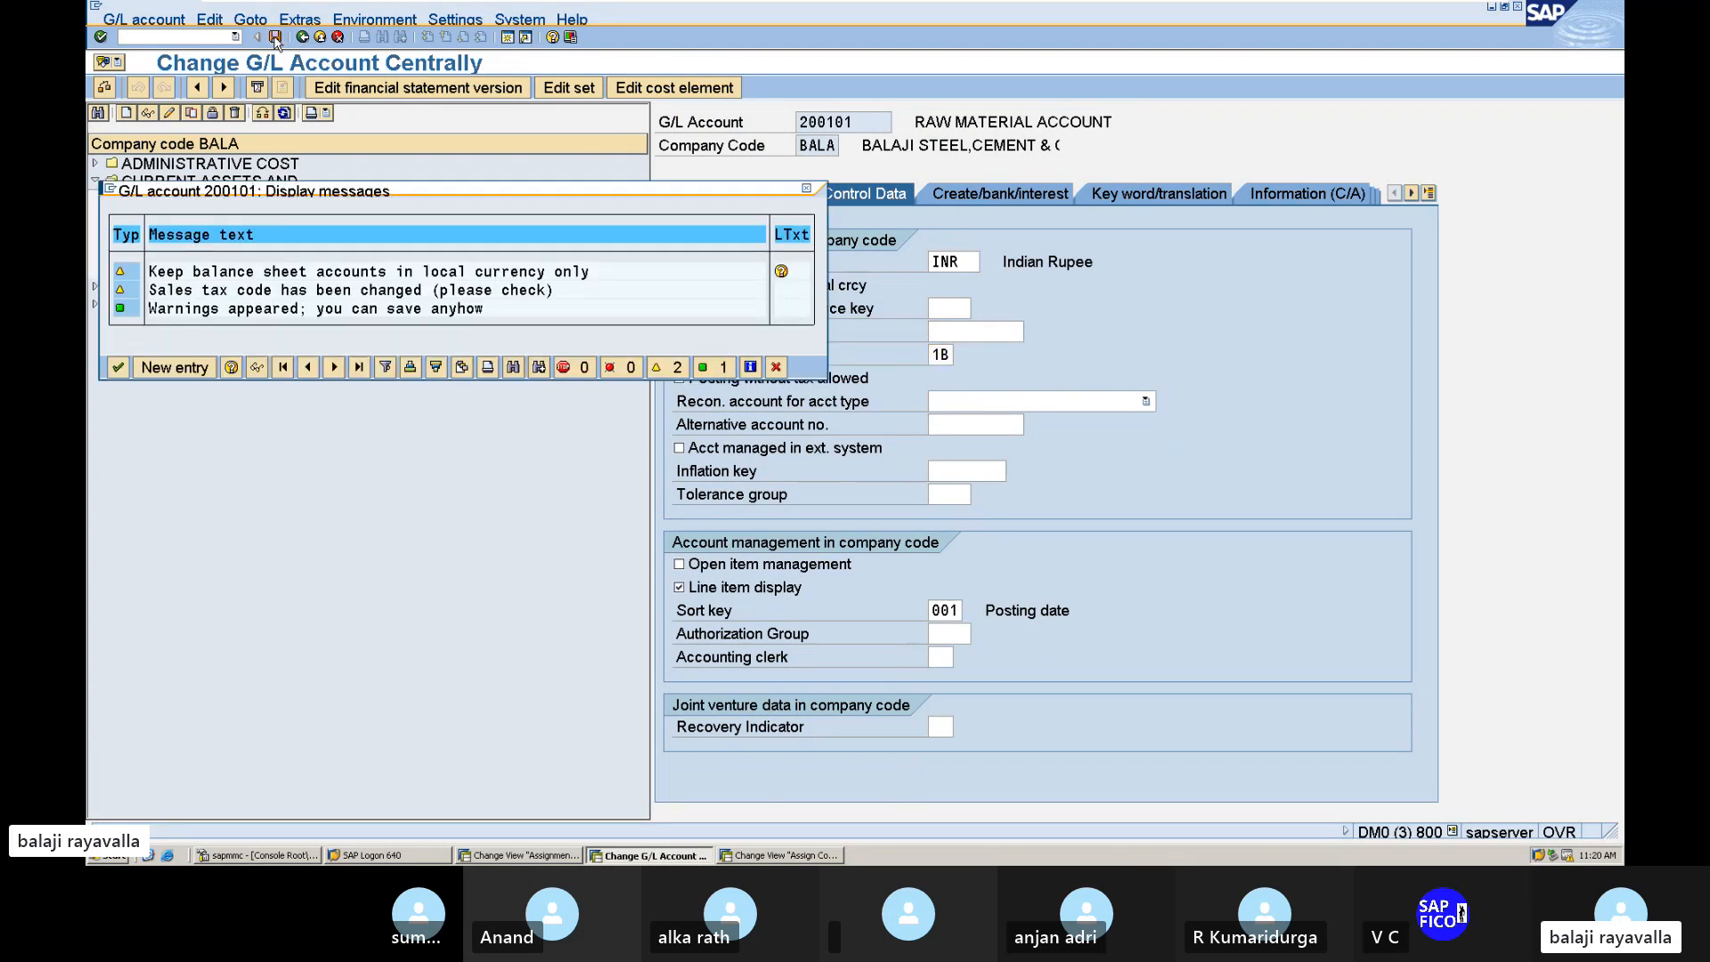
click(119, 367)
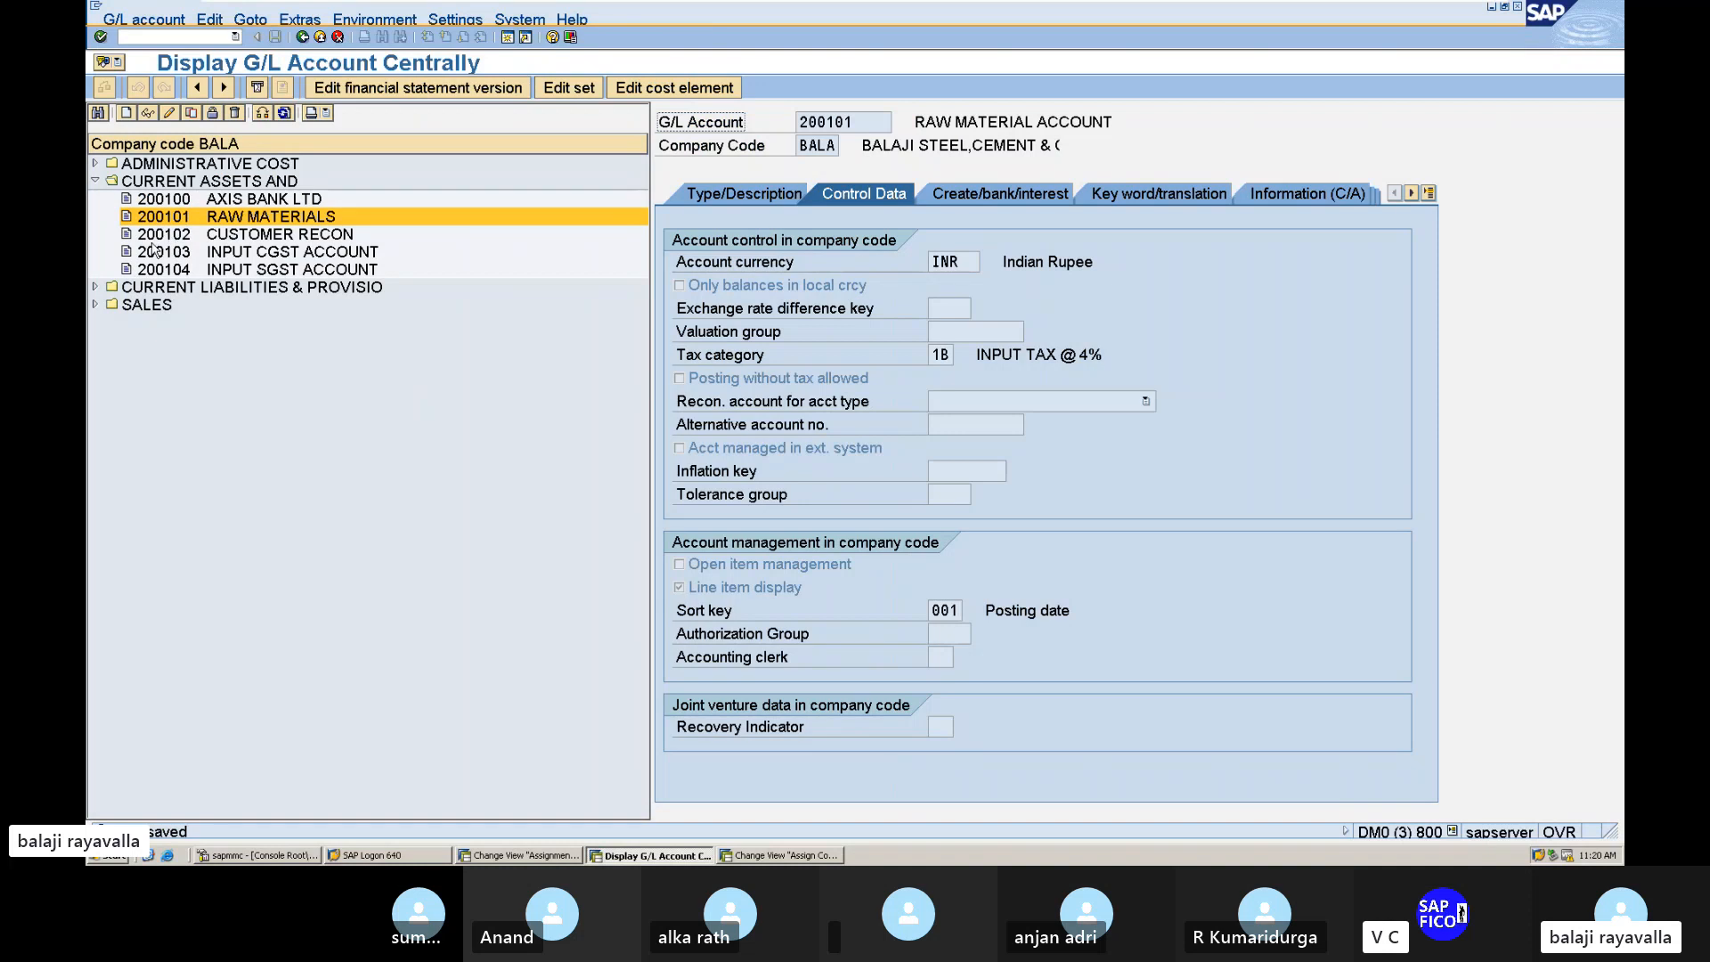
Step: Set the tax category of G/L account 300000 SALES ACCOUNT to 2B (output tax at 6%) and save the account
click(96, 305)
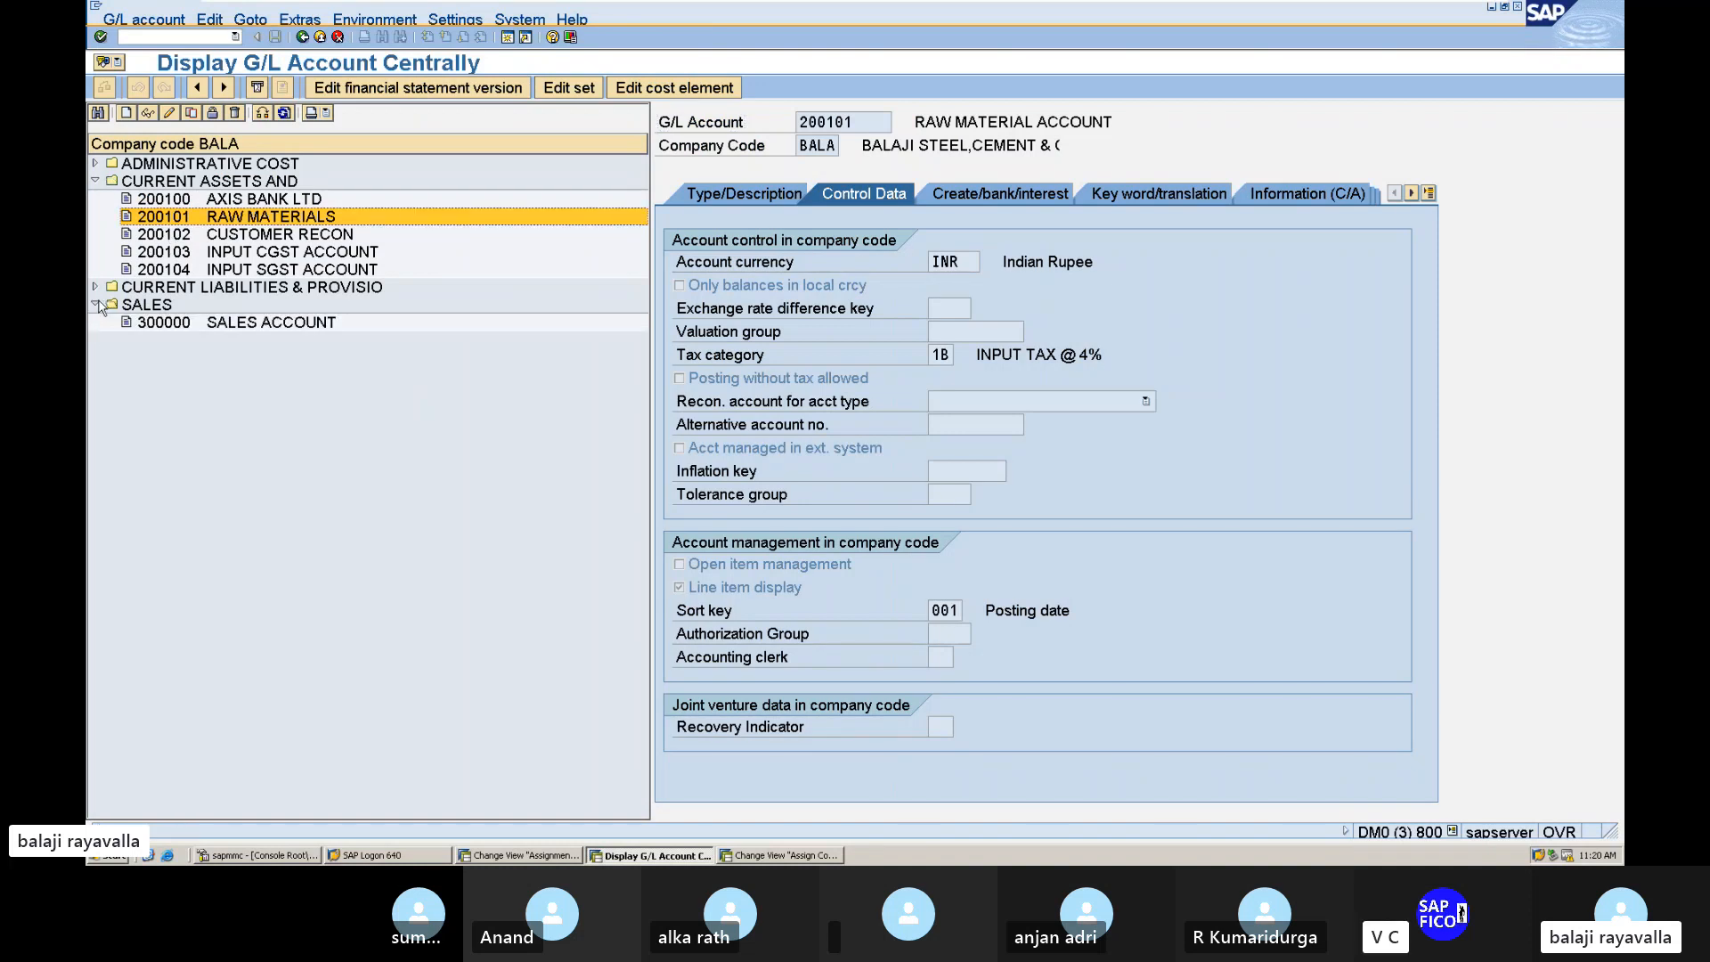
double_click(189, 322)
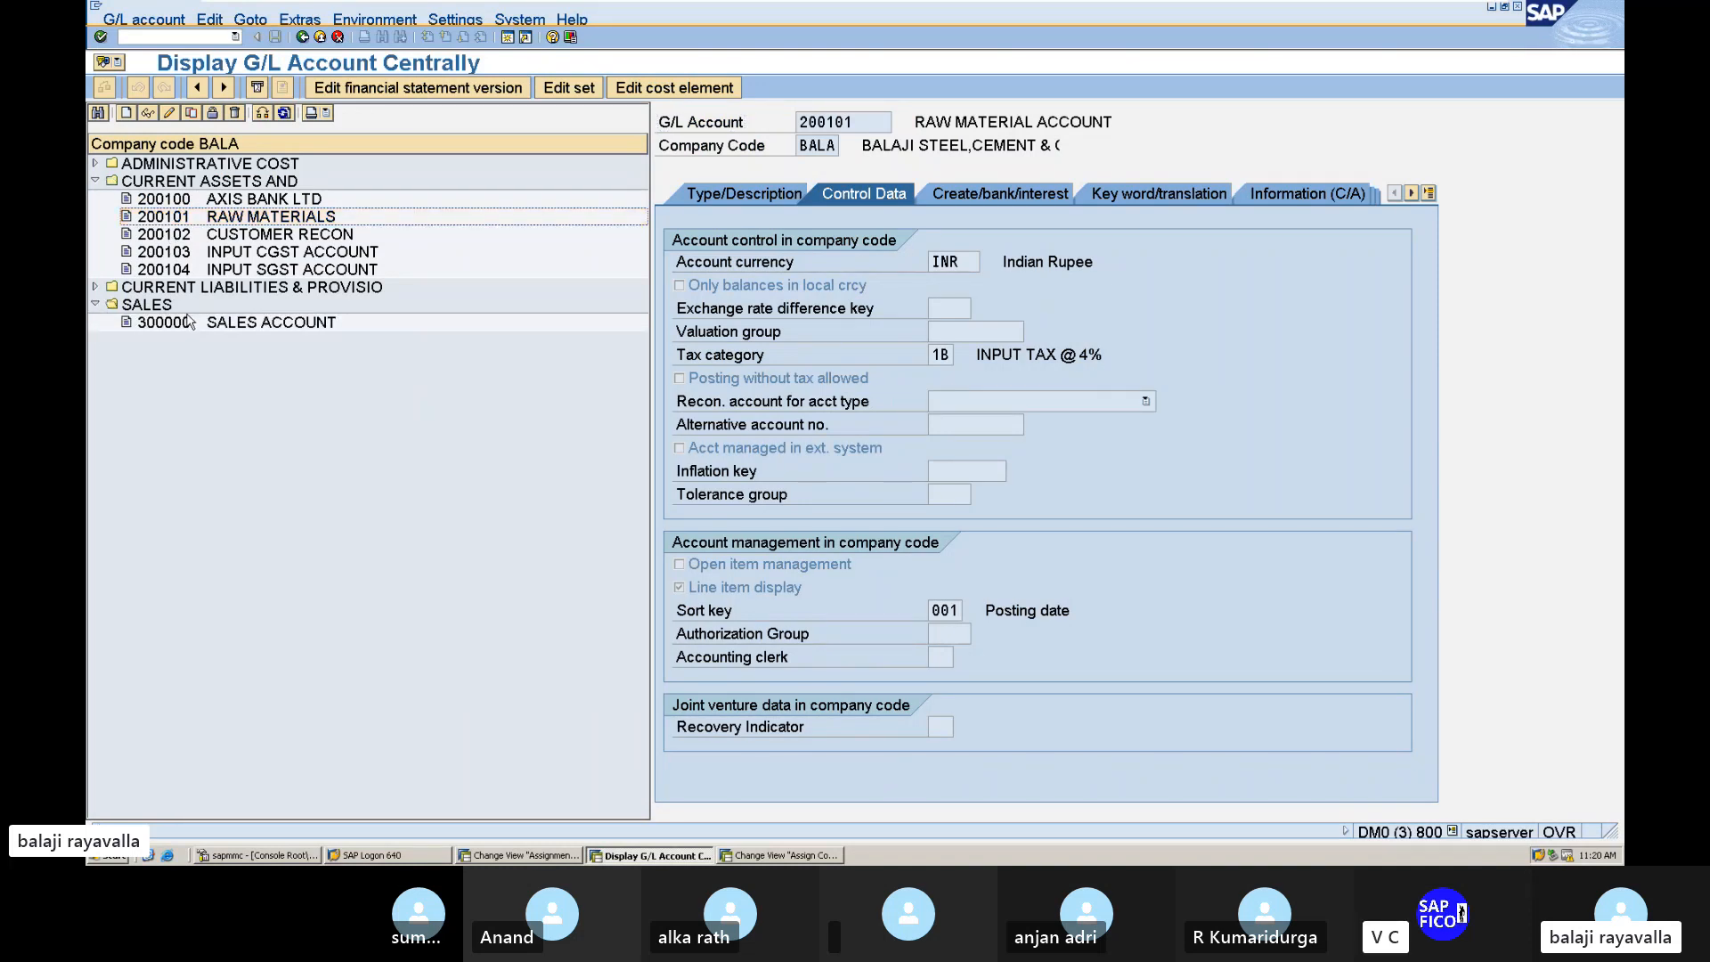
double_click(250, 325)
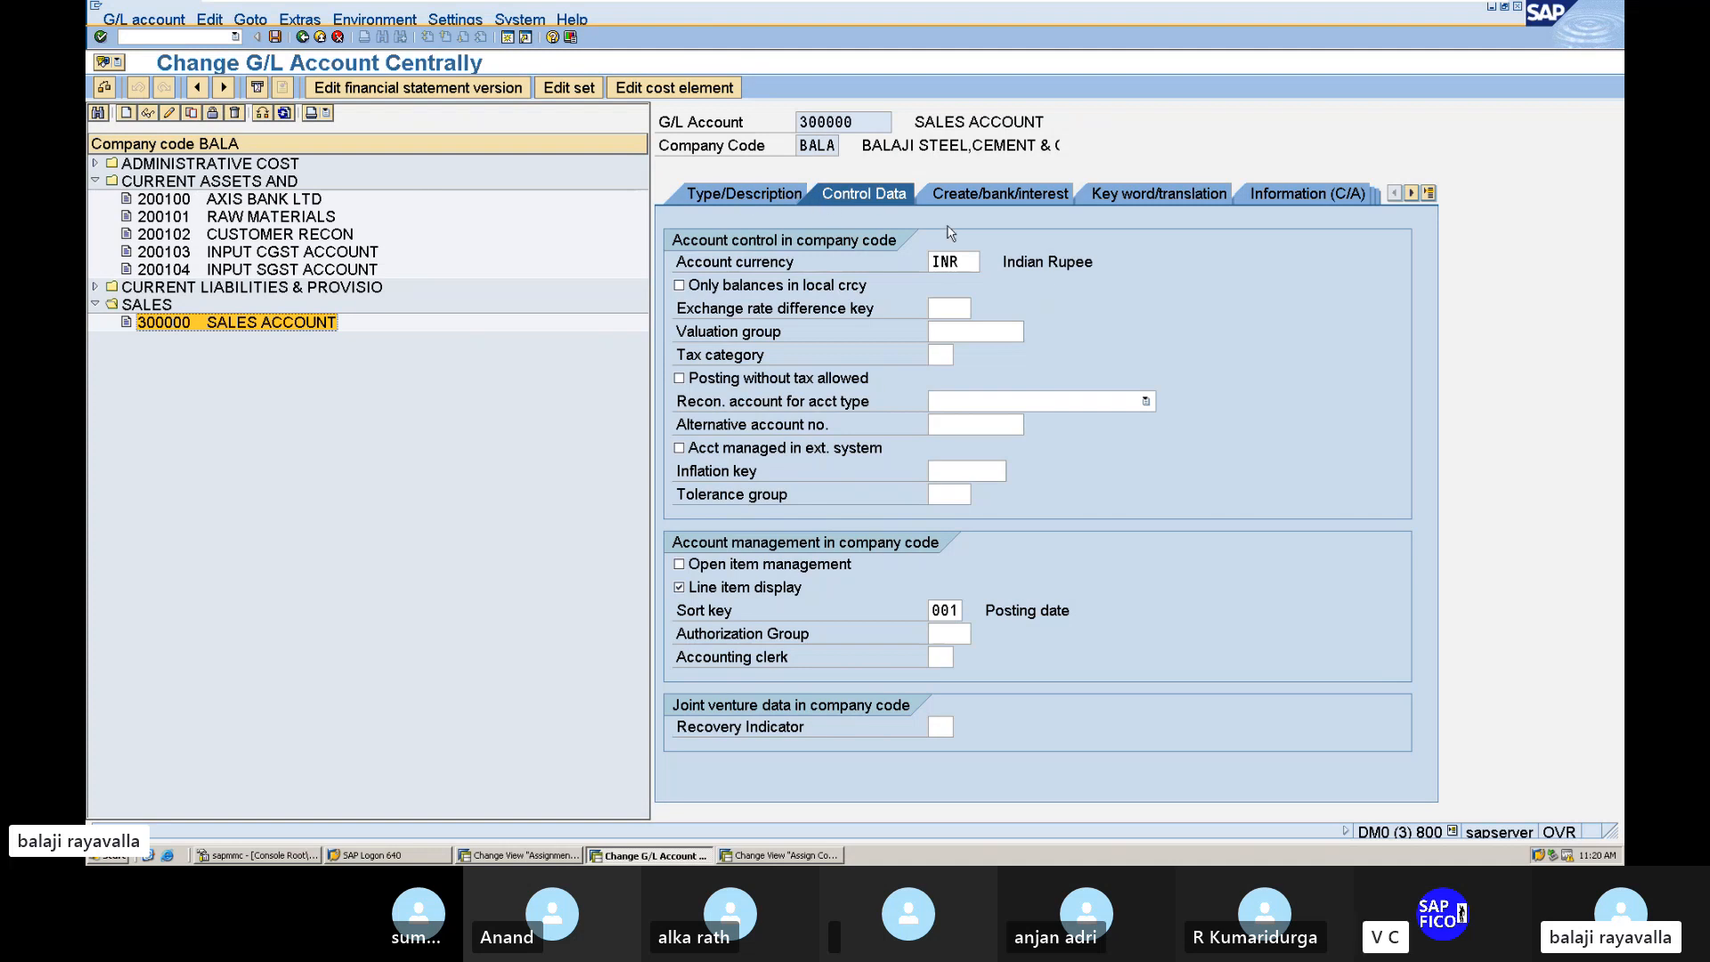
click(947, 356)
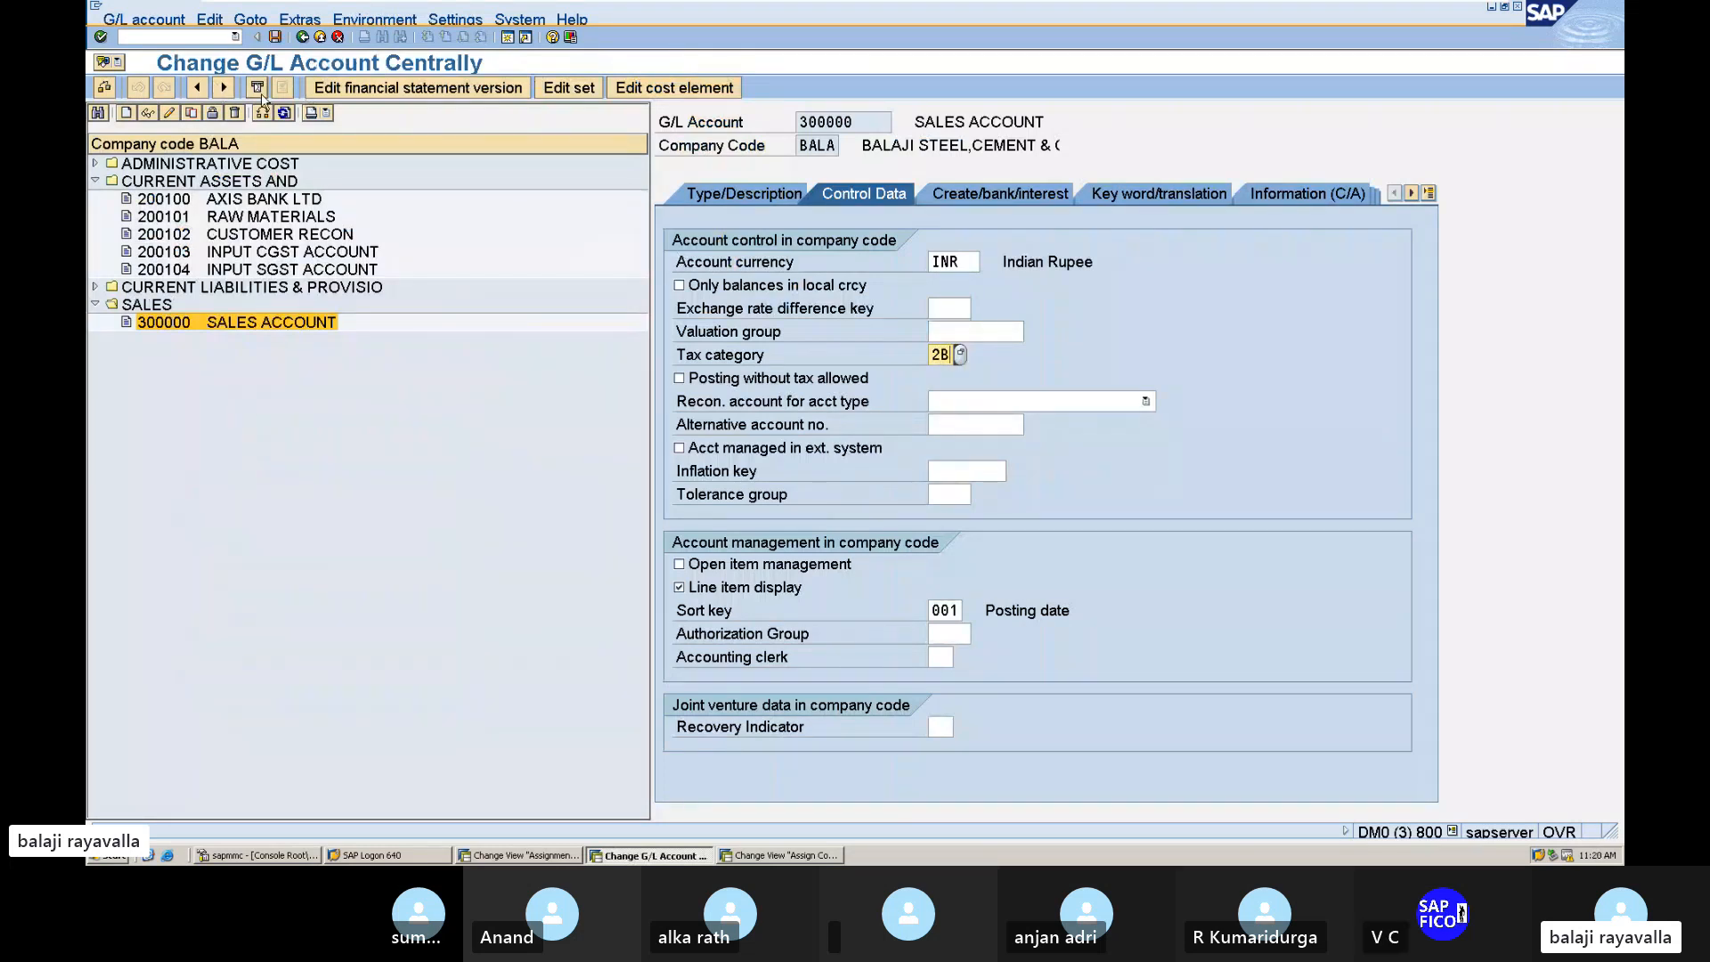
key(Return)
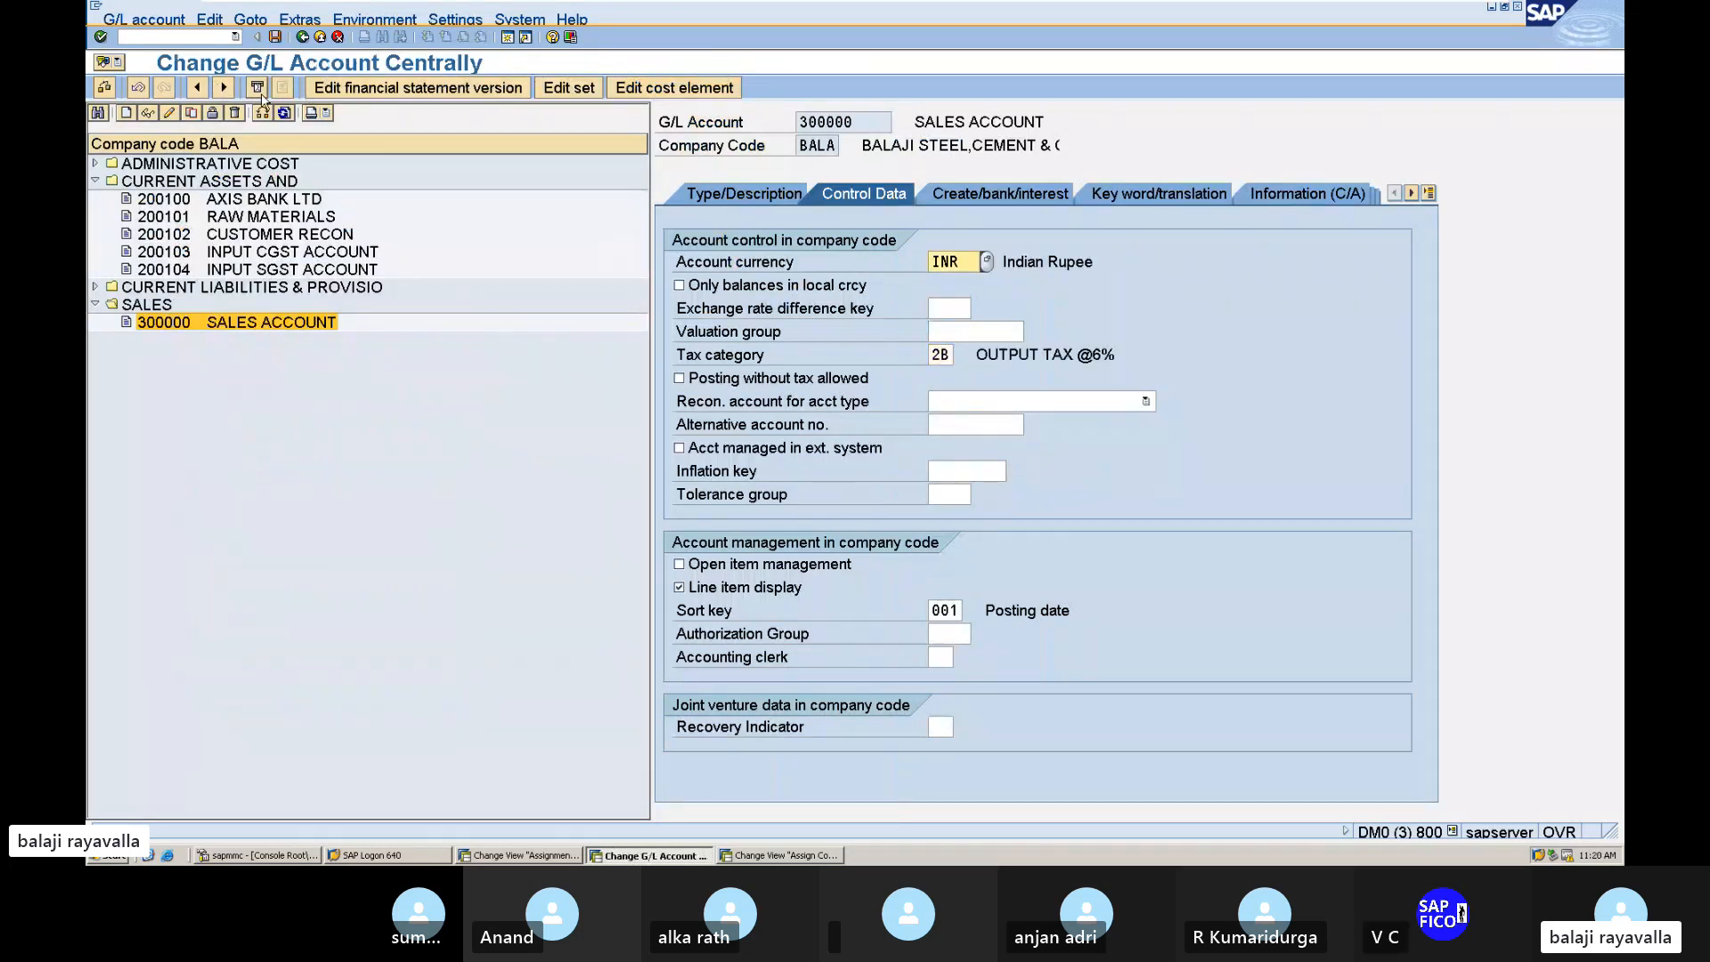
click(275, 38)
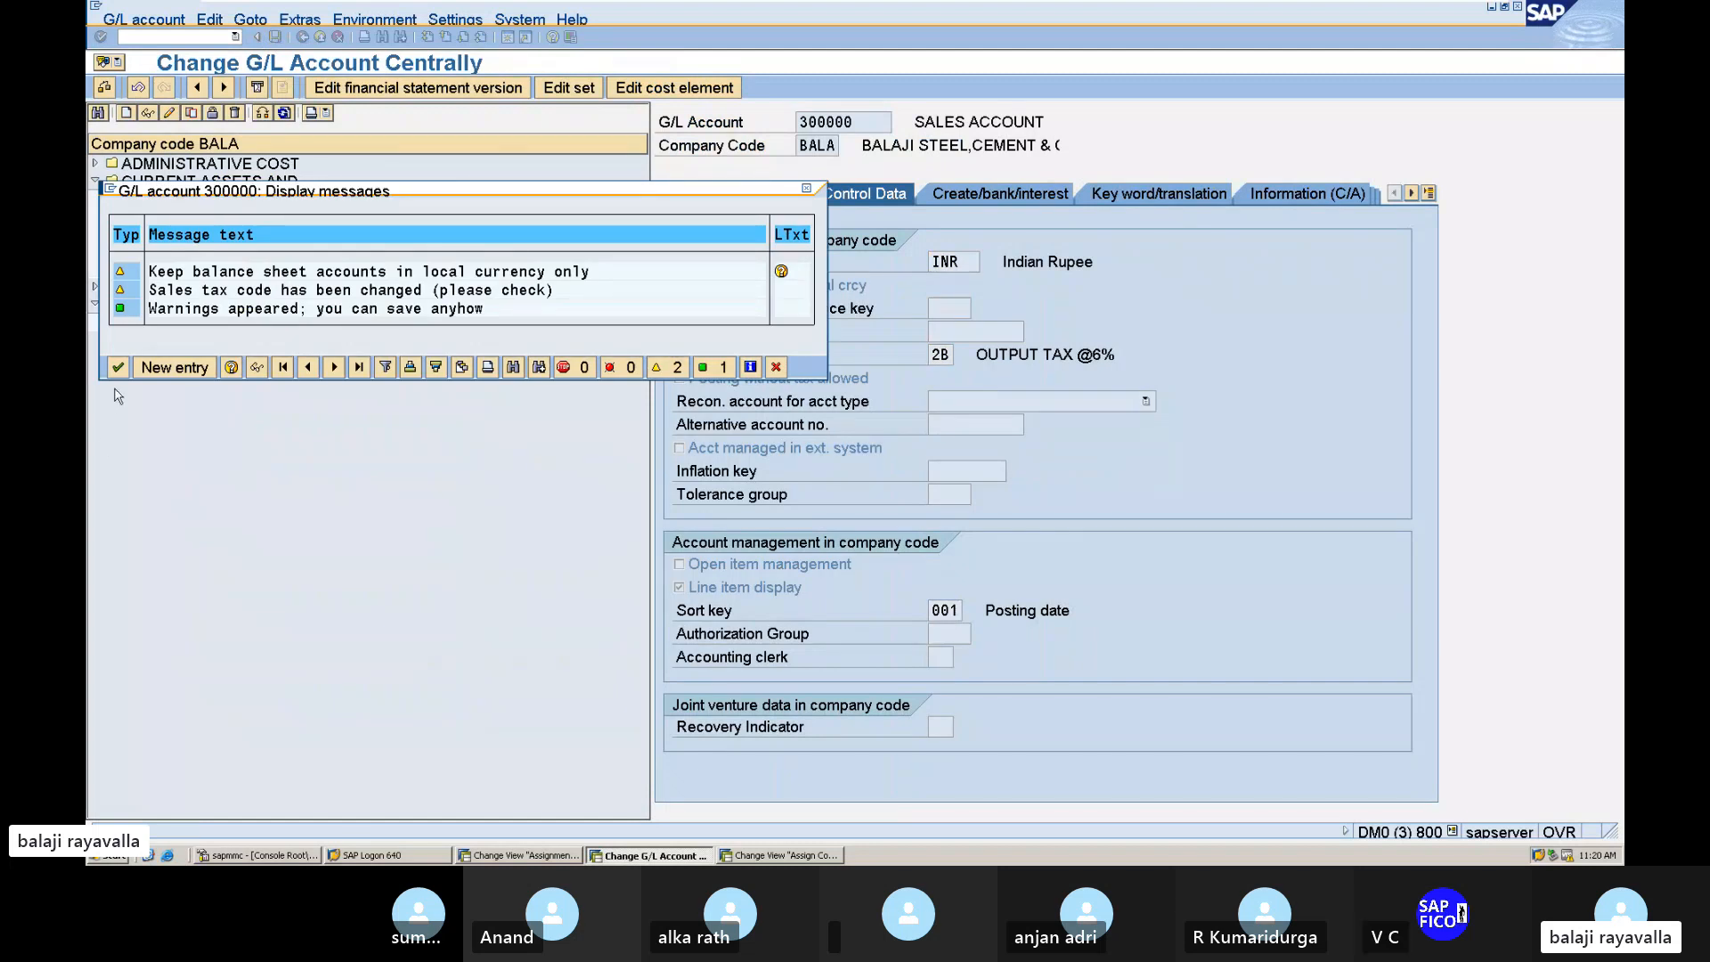
click(119, 366)
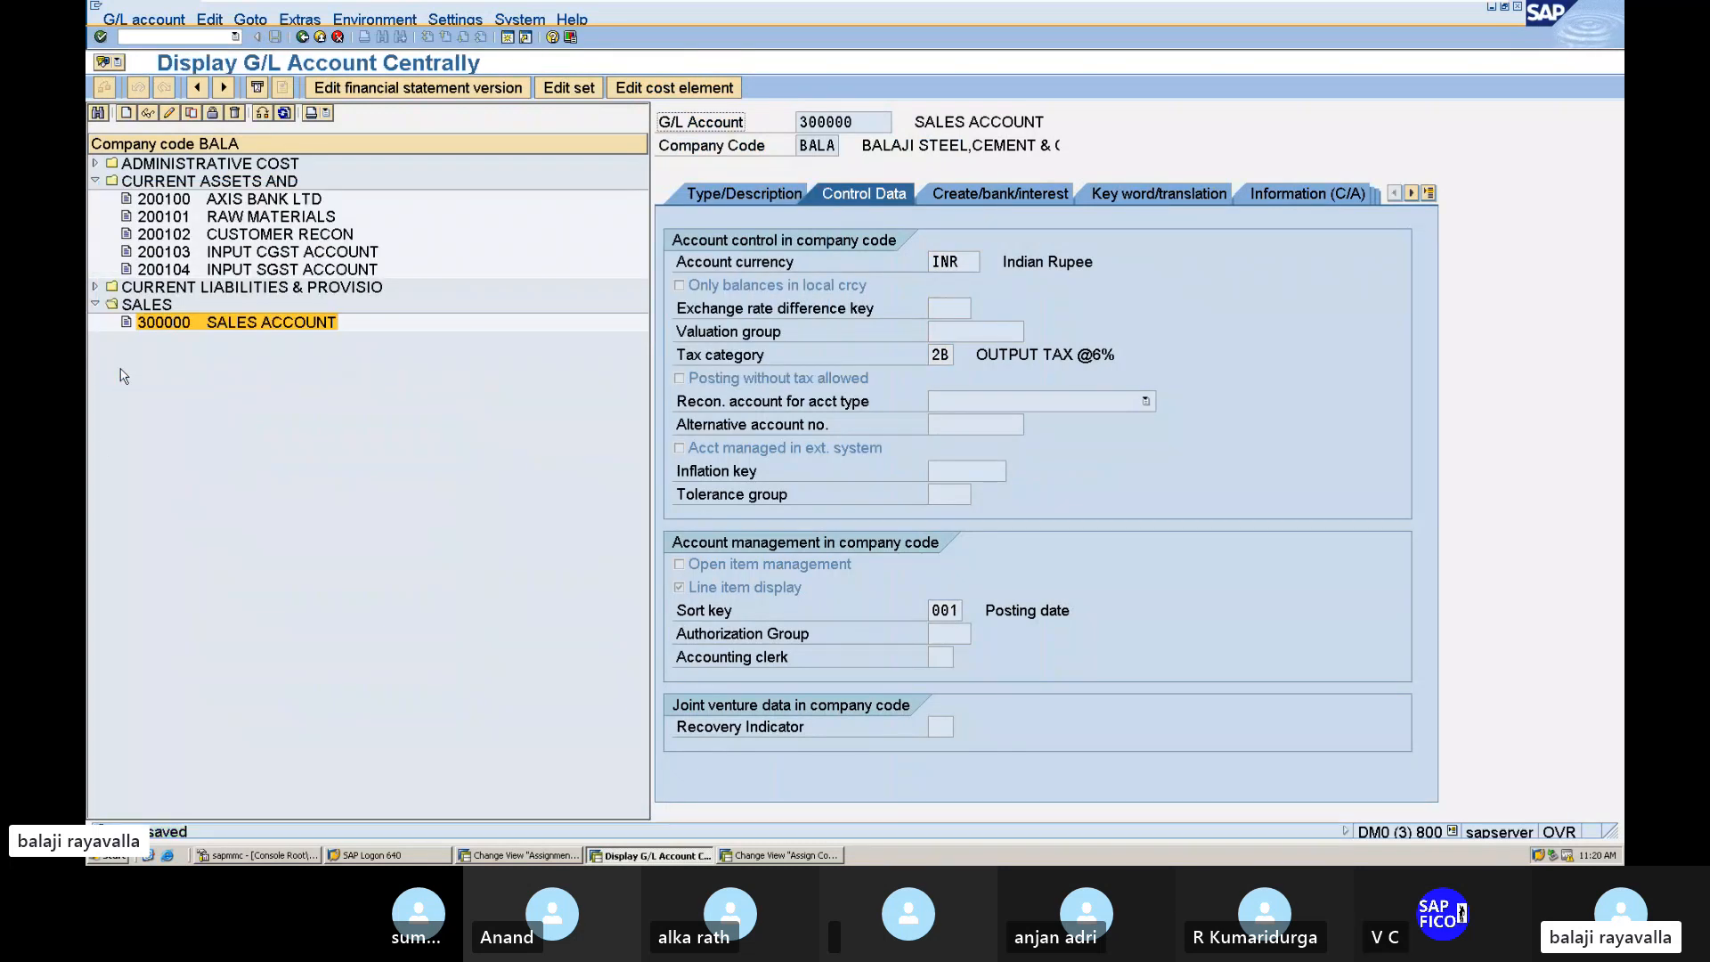